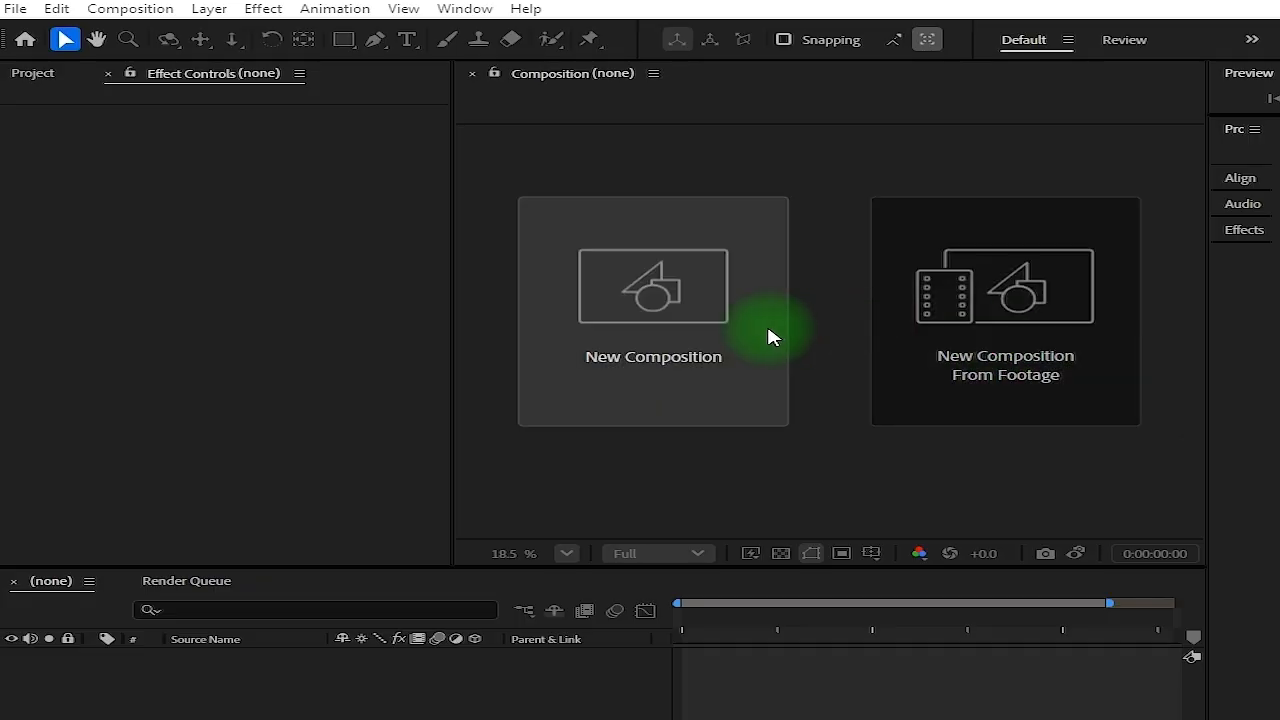
Start a new composition and name it "main compos"
{"action": "left_click", "coordinate": [768, 335]}
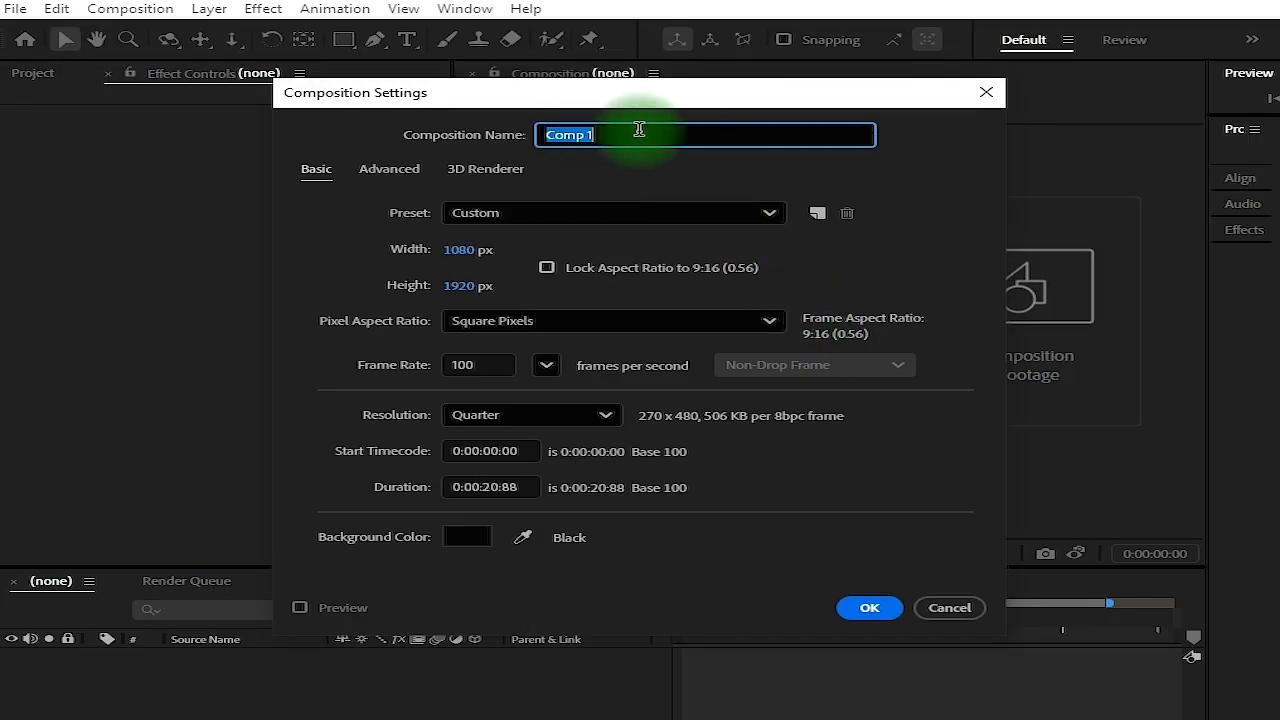
{"action": "type", "text": "mai"}
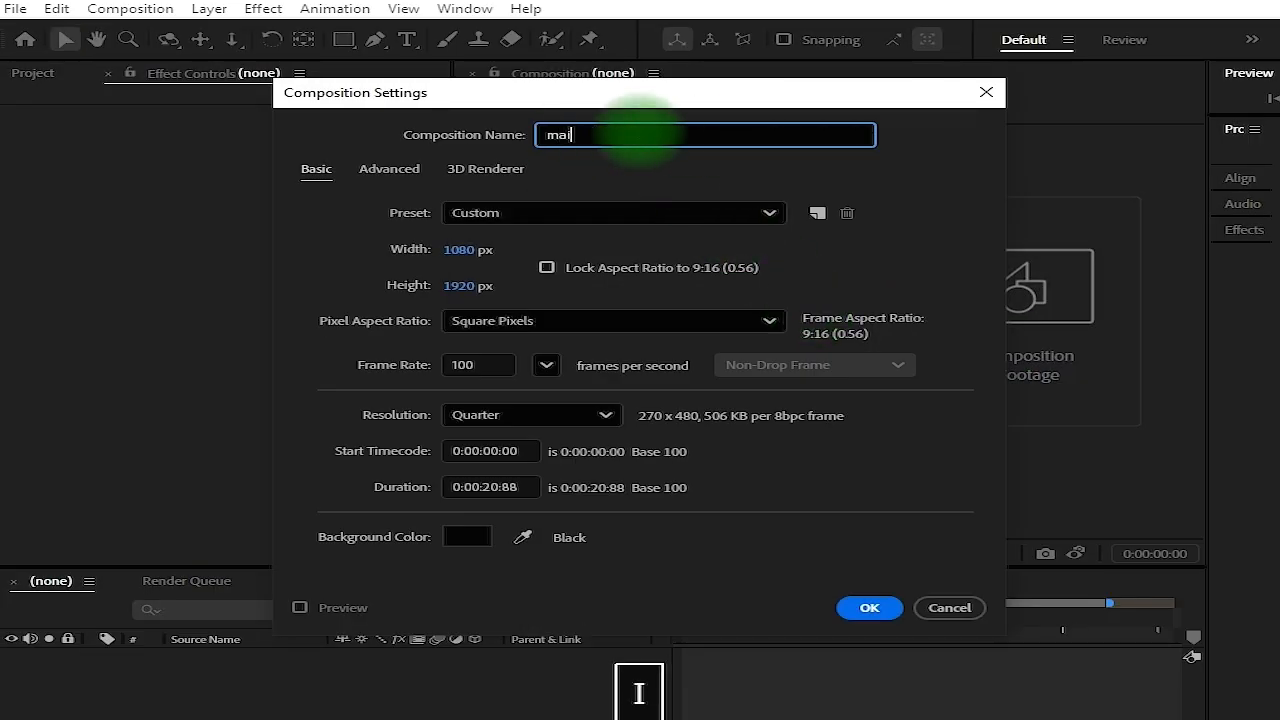
{"action": "type", "text": "n c"}
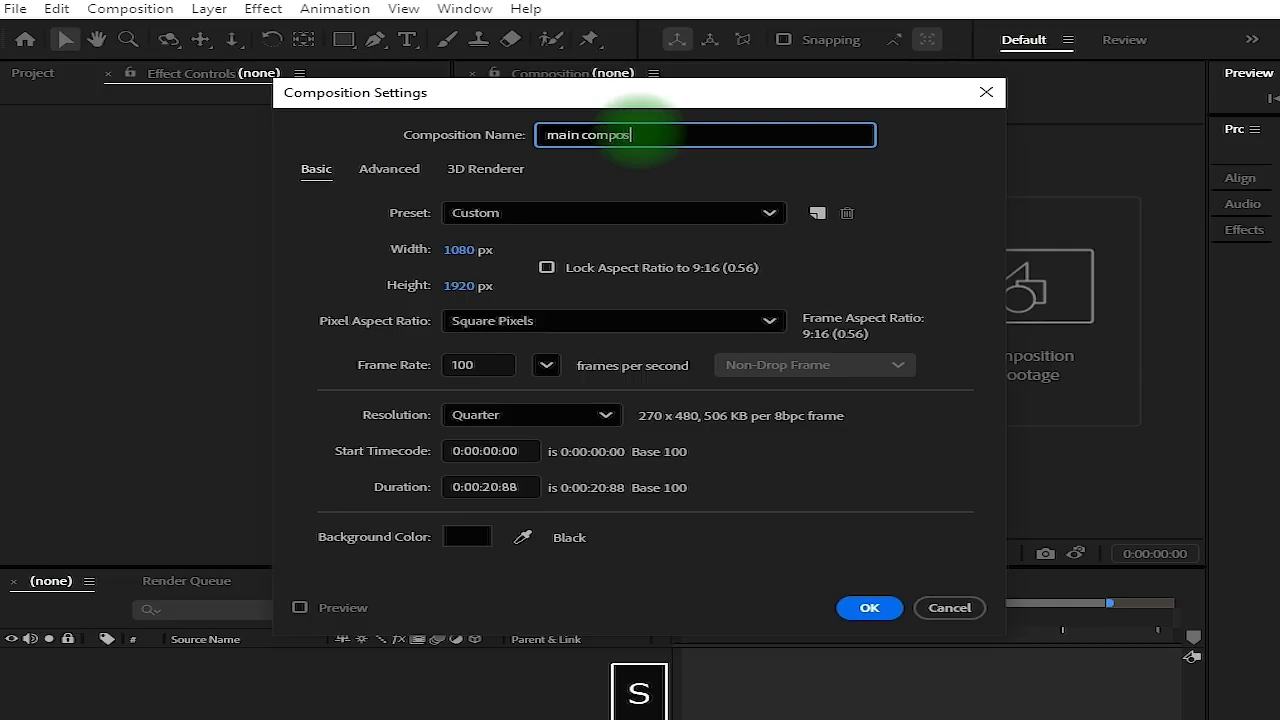
{"action": "type", "text": "ompos"}
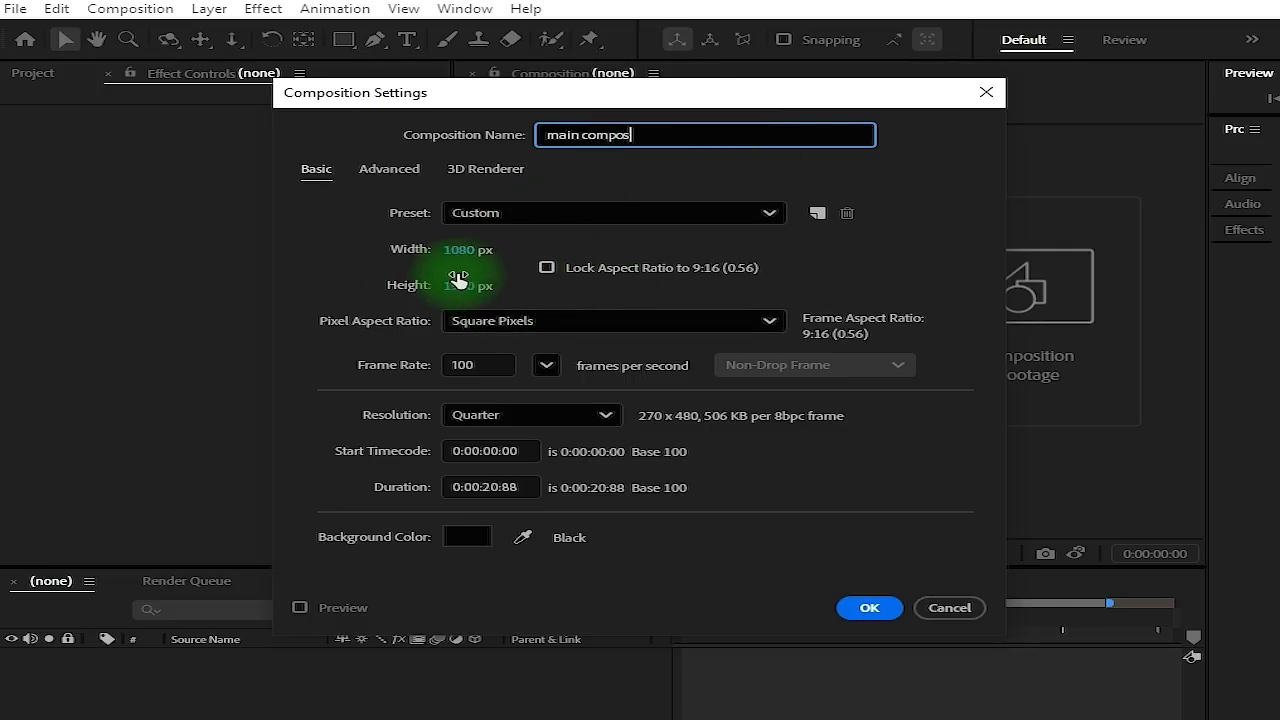
{"action": "left_click", "coordinate": [512, 232]}
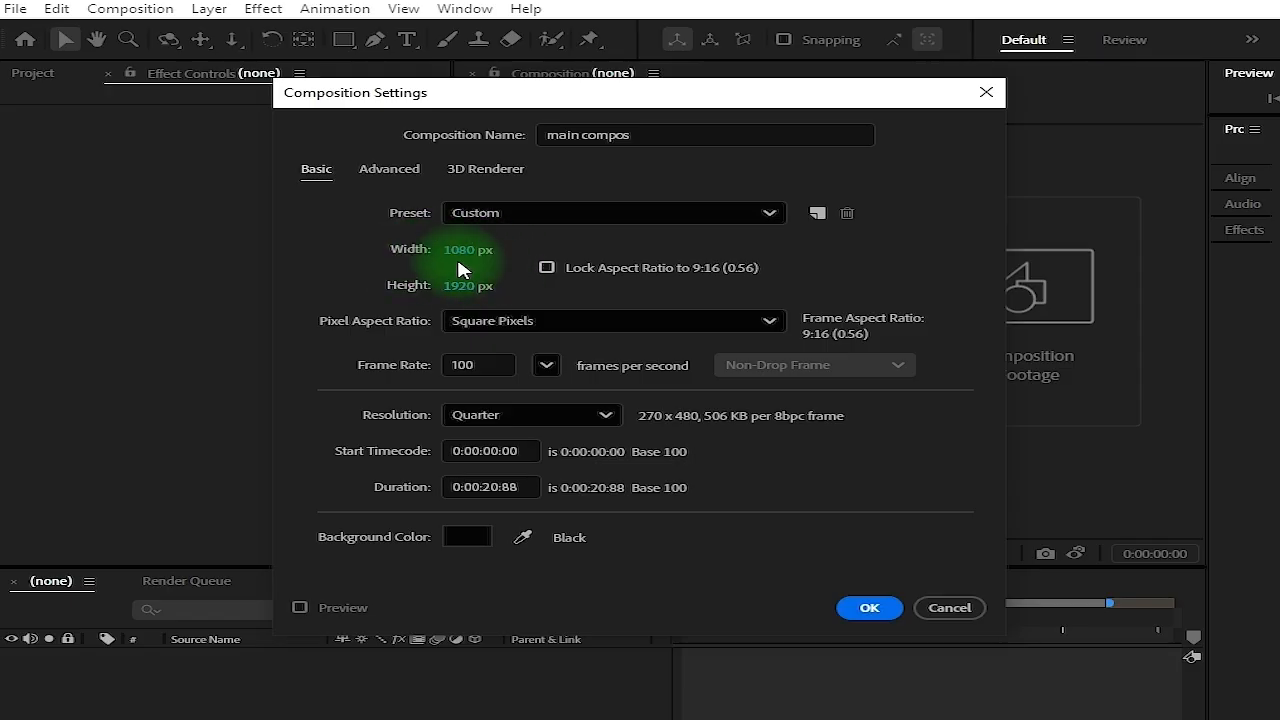
Set the composition's width to 1920 px and its height to 1080 px
{"action": "left_click", "coordinate": [470, 249]}
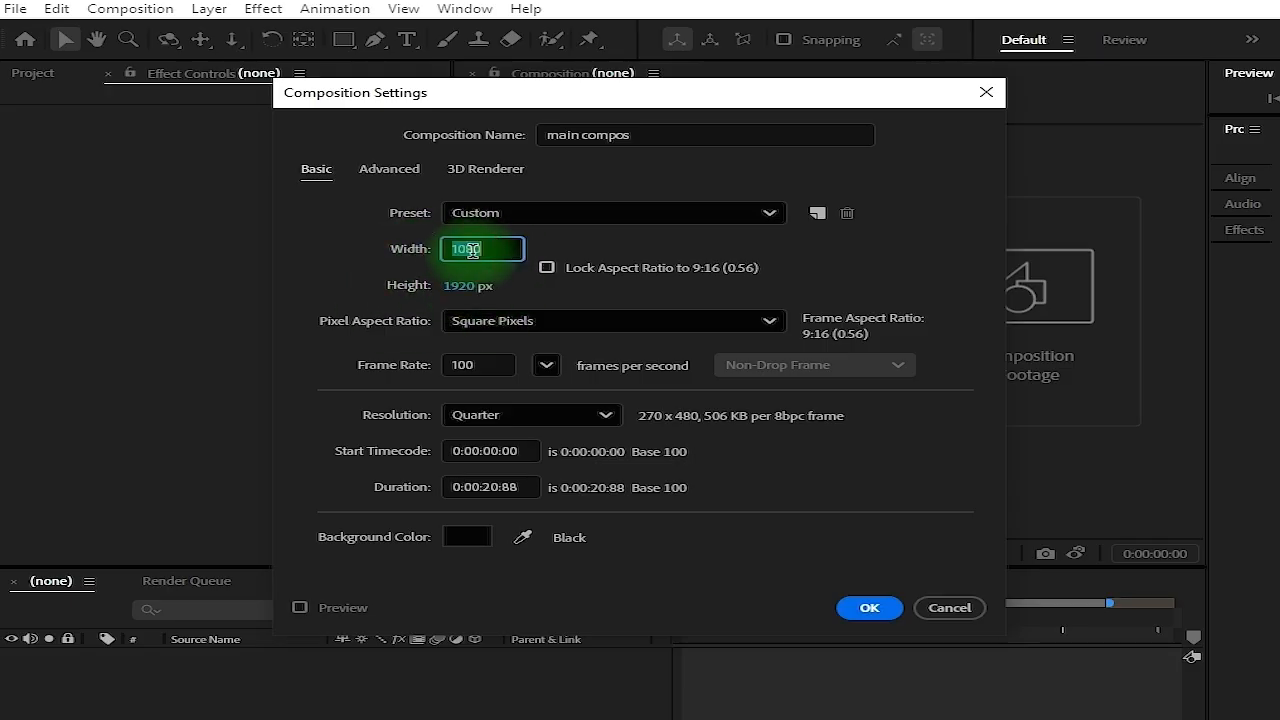
{"action": "type", "text": "1920"}
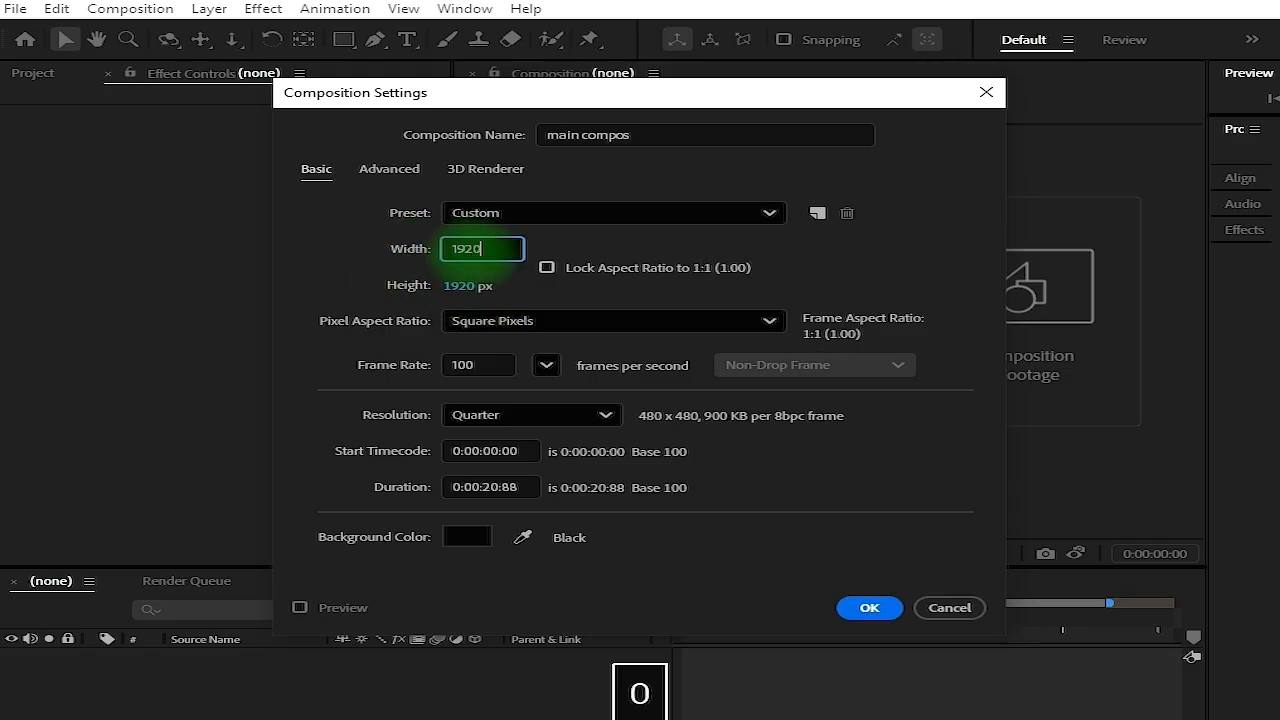
{"action": "left_click", "coordinate": [449, 285]}
{"action": "type", "text": "1080"}
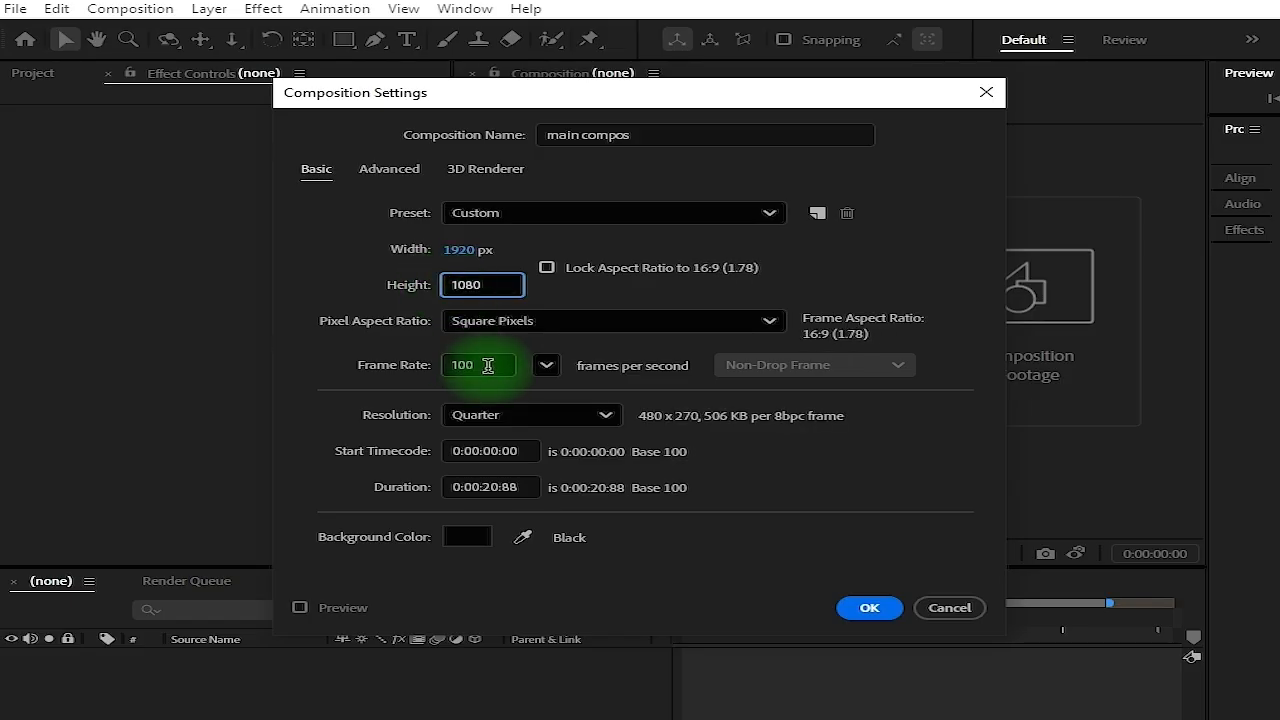
Set the composition's frame rate to 30 frames per second and its duration to 0:00:20:28
{"action": "left_click", "coordinate": [486, 366]}
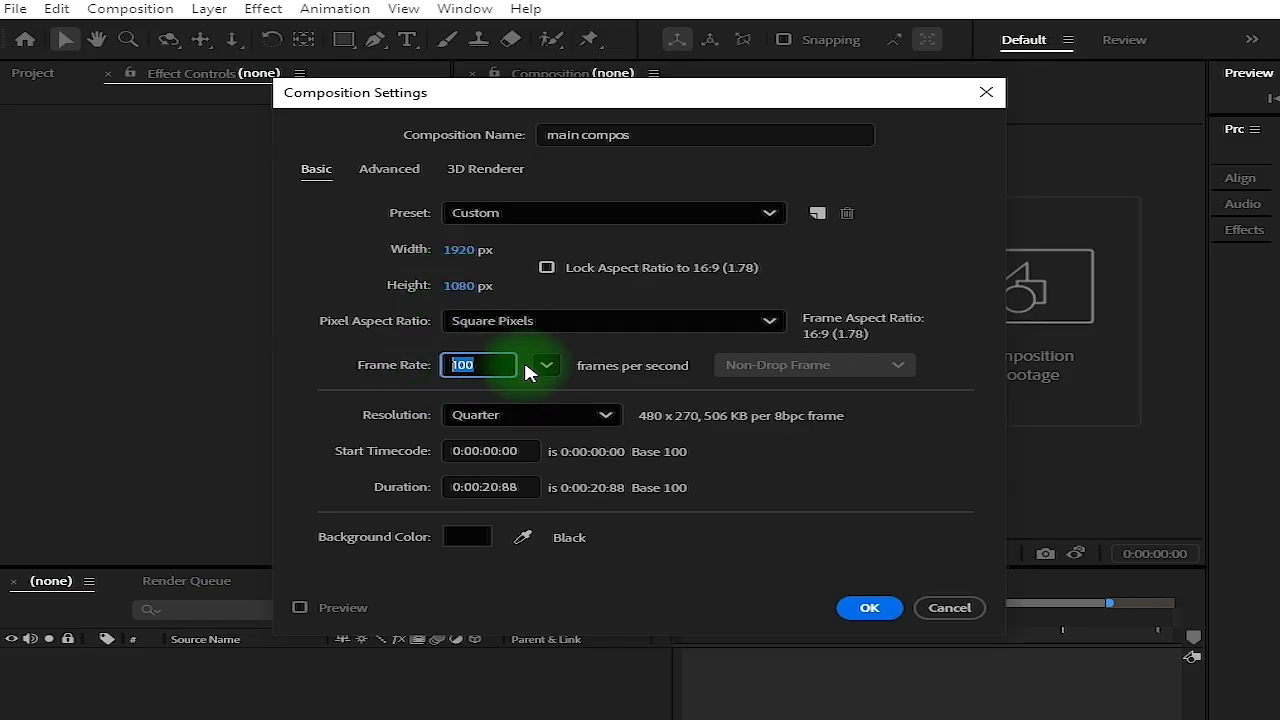
{"action": "type", "text": "30"}
{"action": "left_click", "coordinate": [314, 383]}
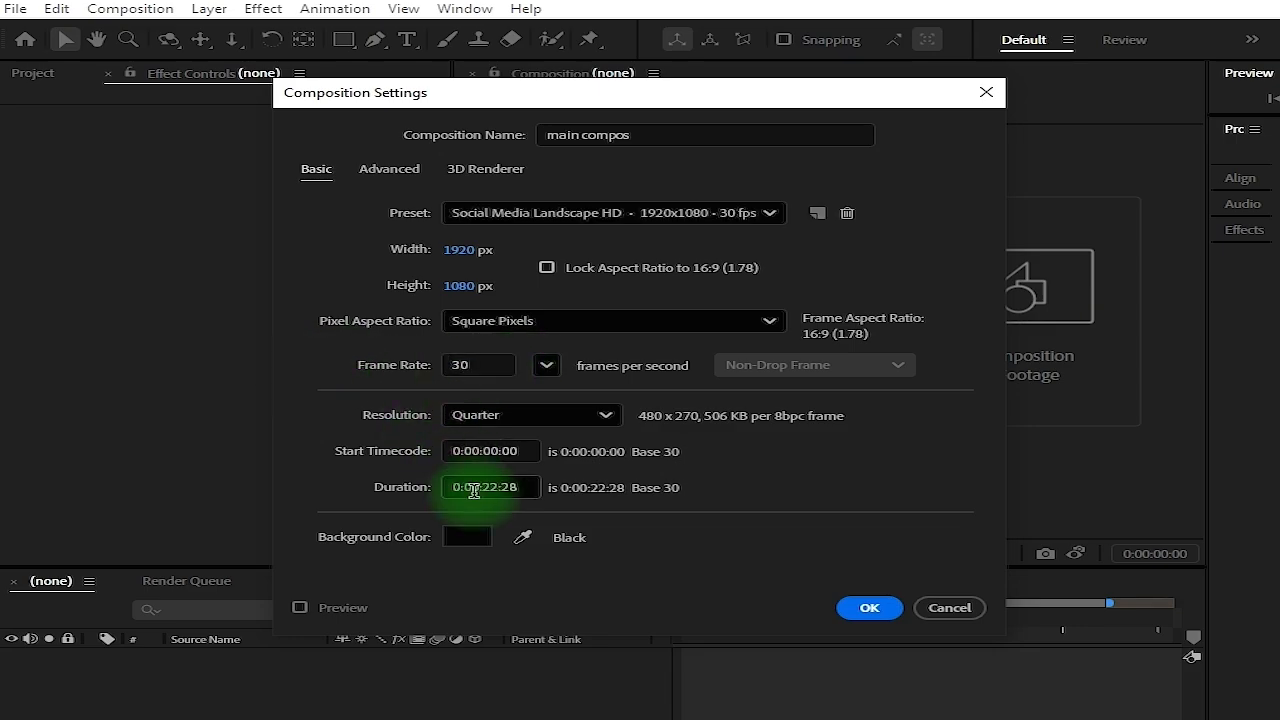
{"action": "left_click", "coordinate": [474, 490]}
{"action": "key", "text": "BackSpace"}
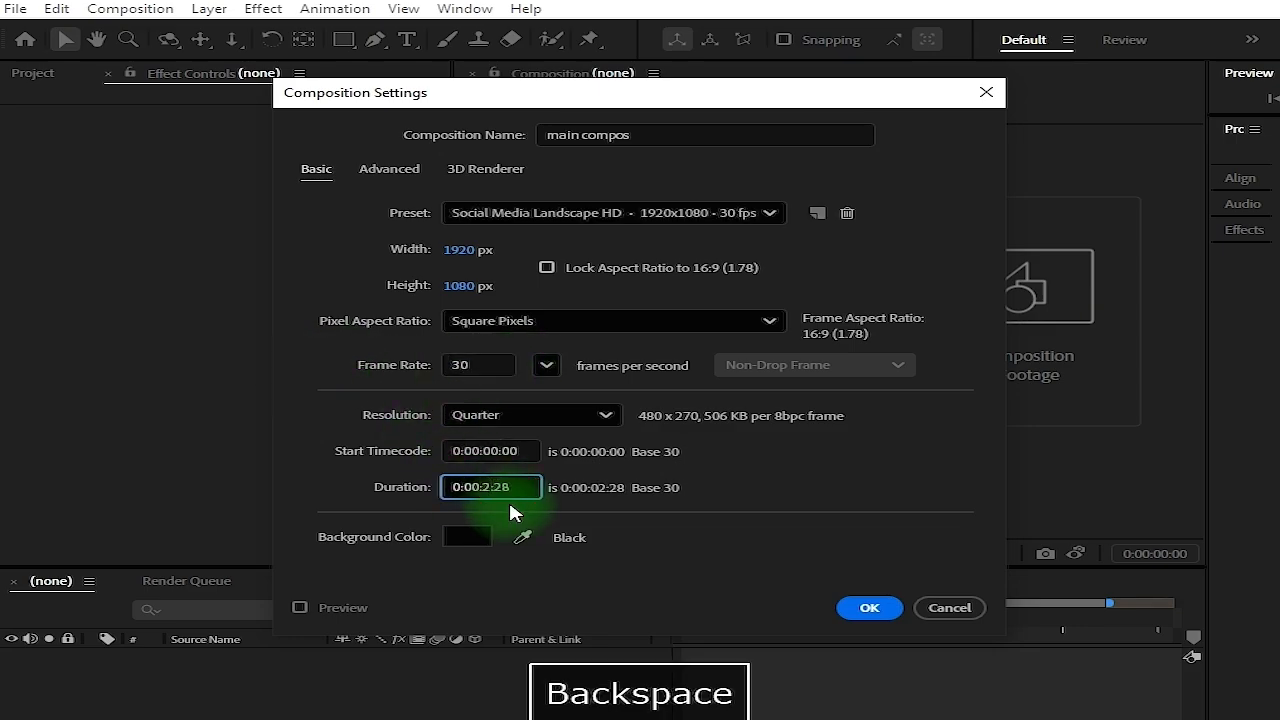
{"action": "type", "text": "0"}
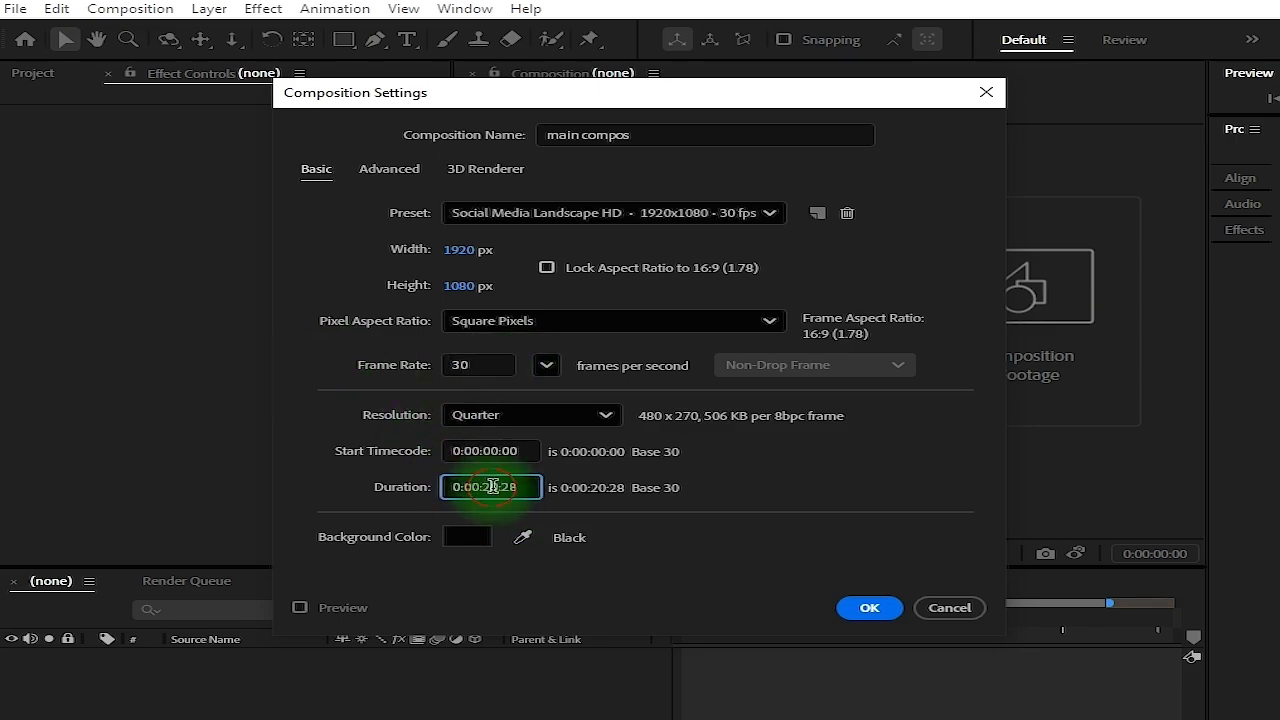
Make the composition's background color white and create the composition
{"action": "left_click", "coordinate": [470, 536]}
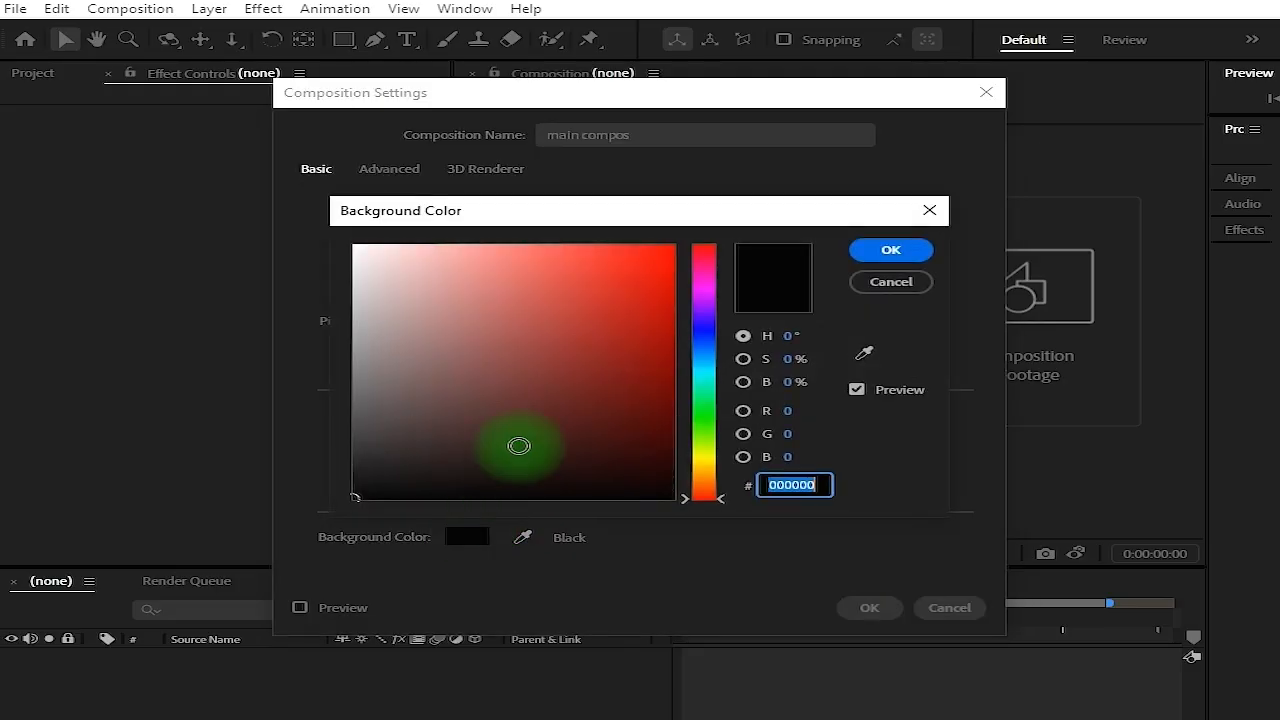
{"action": "left_click_drag", "start_coordinate": [574, 411], "coordinate": [355, 222]}
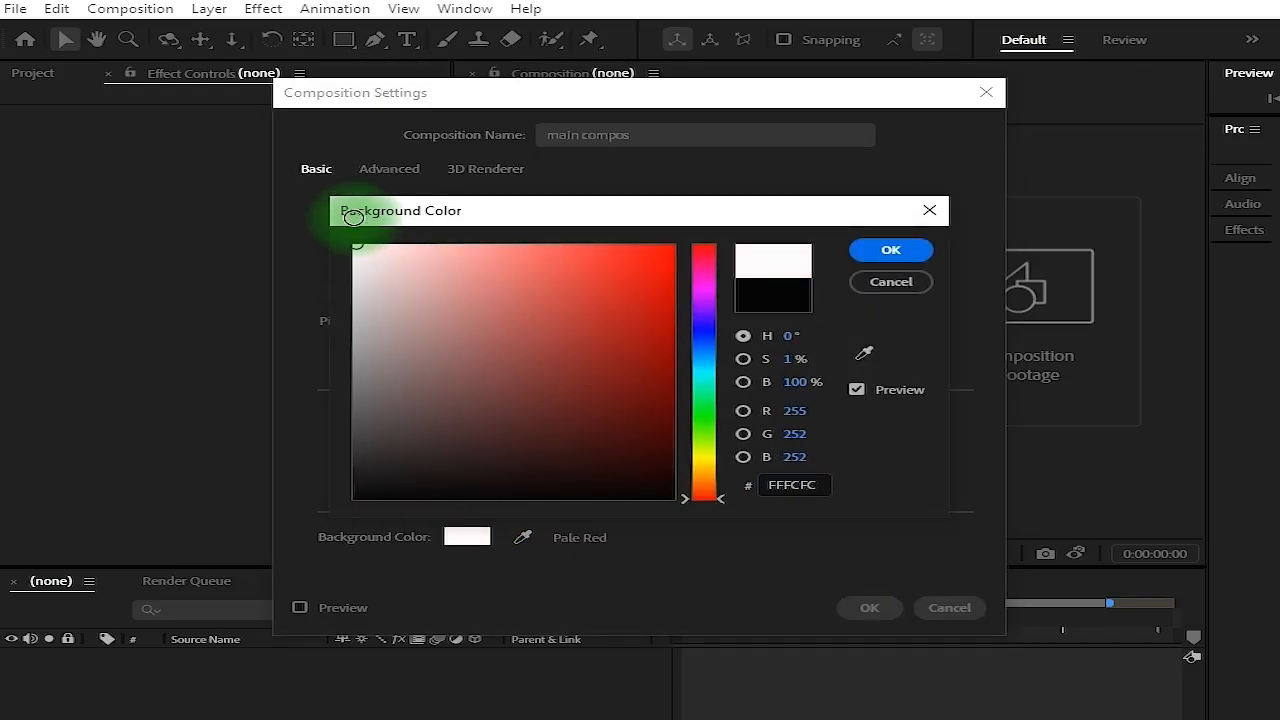
{"action": "left_click", "coordinate": [889, 252]}
{"action": "left_click", "coordinate": [867, 607]}
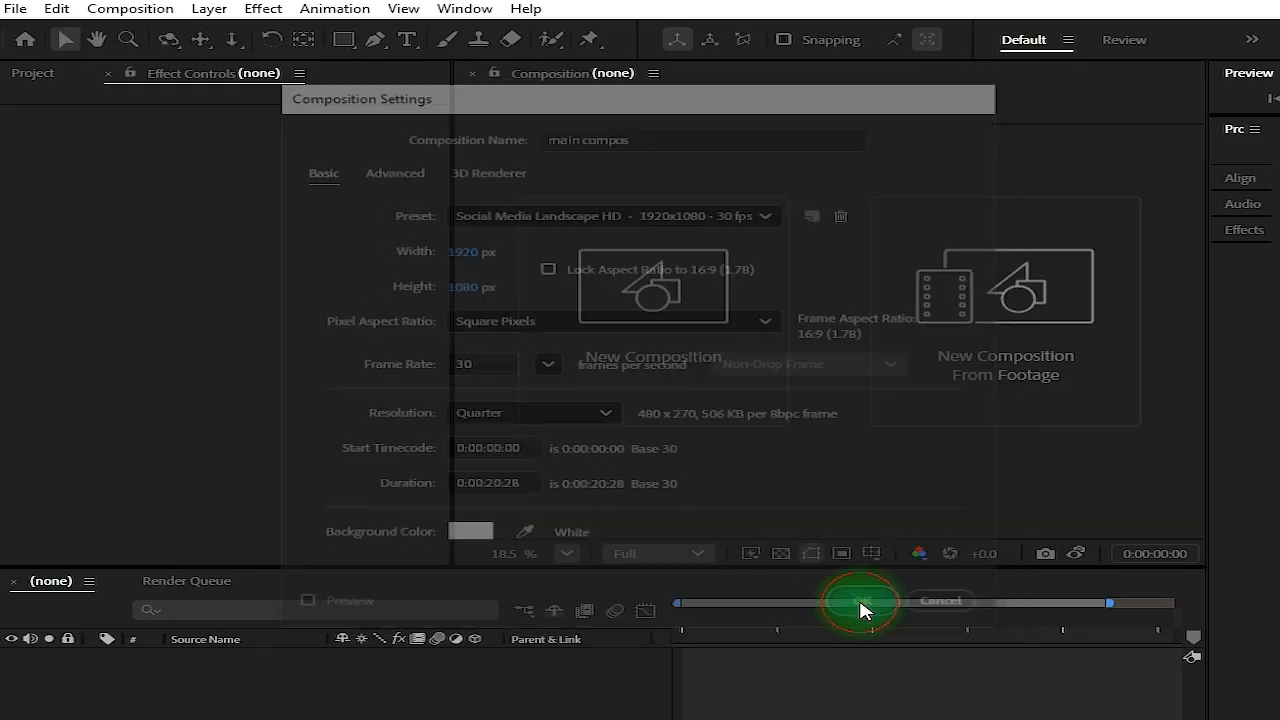
Show the Title/Action Safe guides in the composition view and enlarge the timeline area
{"action": "scroll", "coordinate": [793, 318], "scroll_direction": "down", "scroll_amount": 1}
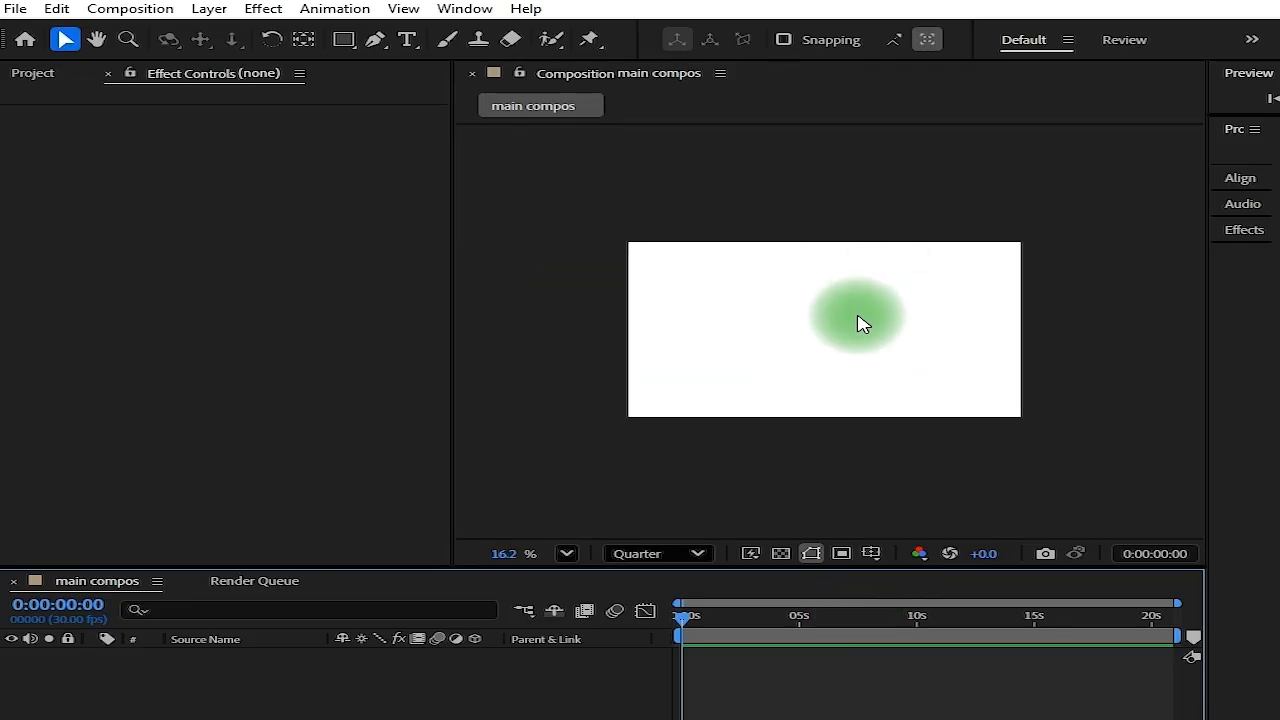
{"action": "left_click", "coordinate": [871, 553]}
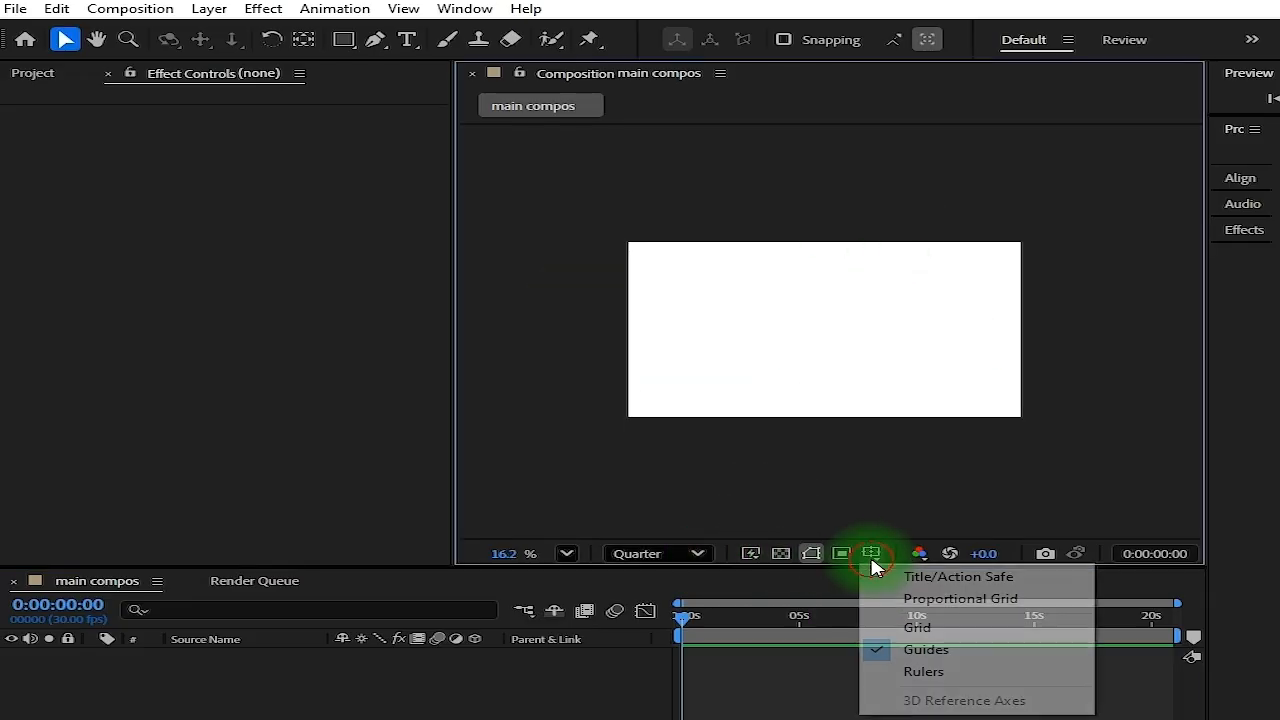
{"action": "left_click", "coordinate": [937, 578]}
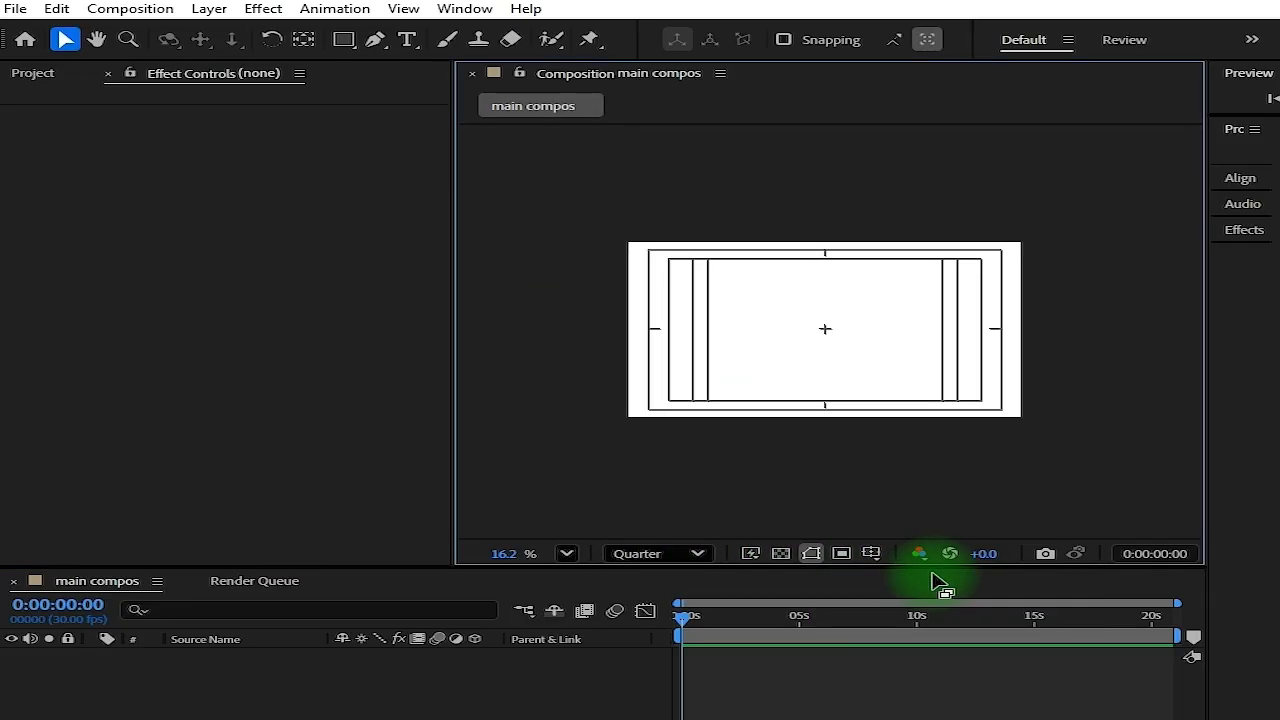
{"action": "left_click_drag", "start_coordinate": [808, 568], "coordinate": [814, 485]}
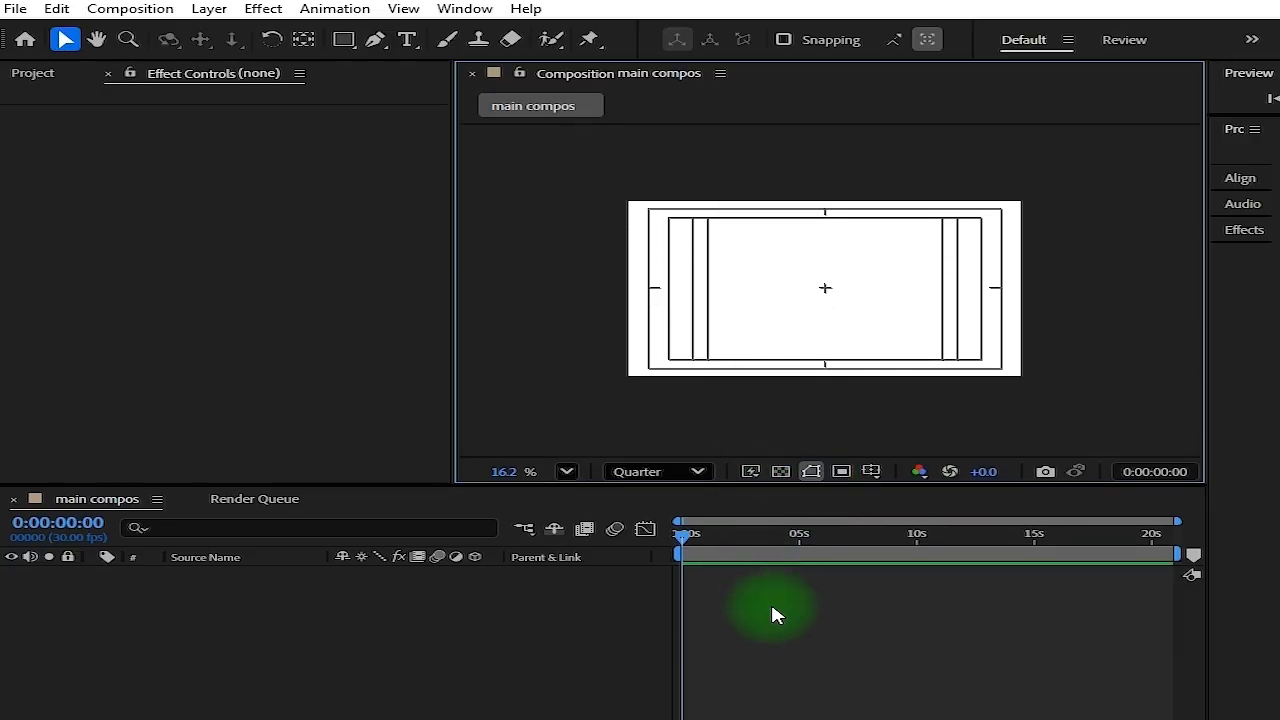
Create a second composition named "fist" with a gray 676767 background, keeping 1920x1080 at 30 fps
{"action": "key", "text": "ctrl+n"}
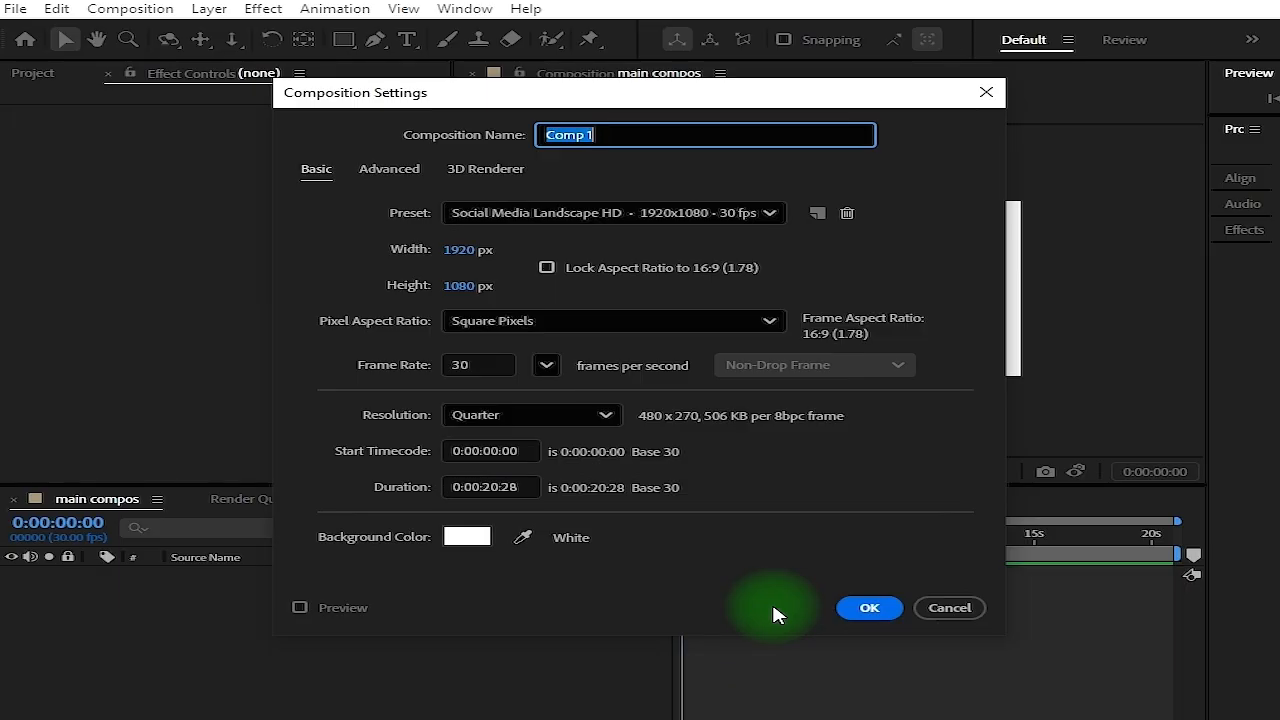
{"action": "type", "text": "fist"}
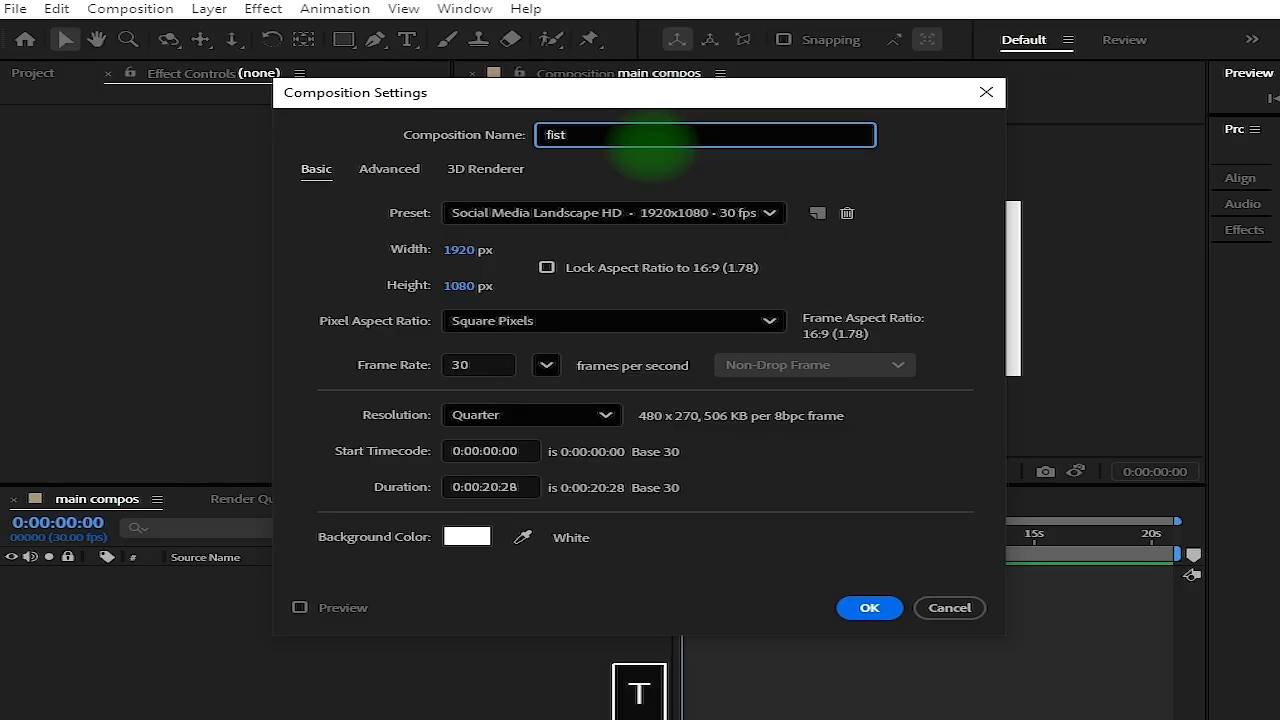
{"action": "left_click", "coordinate": [467, 537]}
{"action": "left_click_drag", "start_coordinate": [377, 396], "coordinate": [352, 402]}
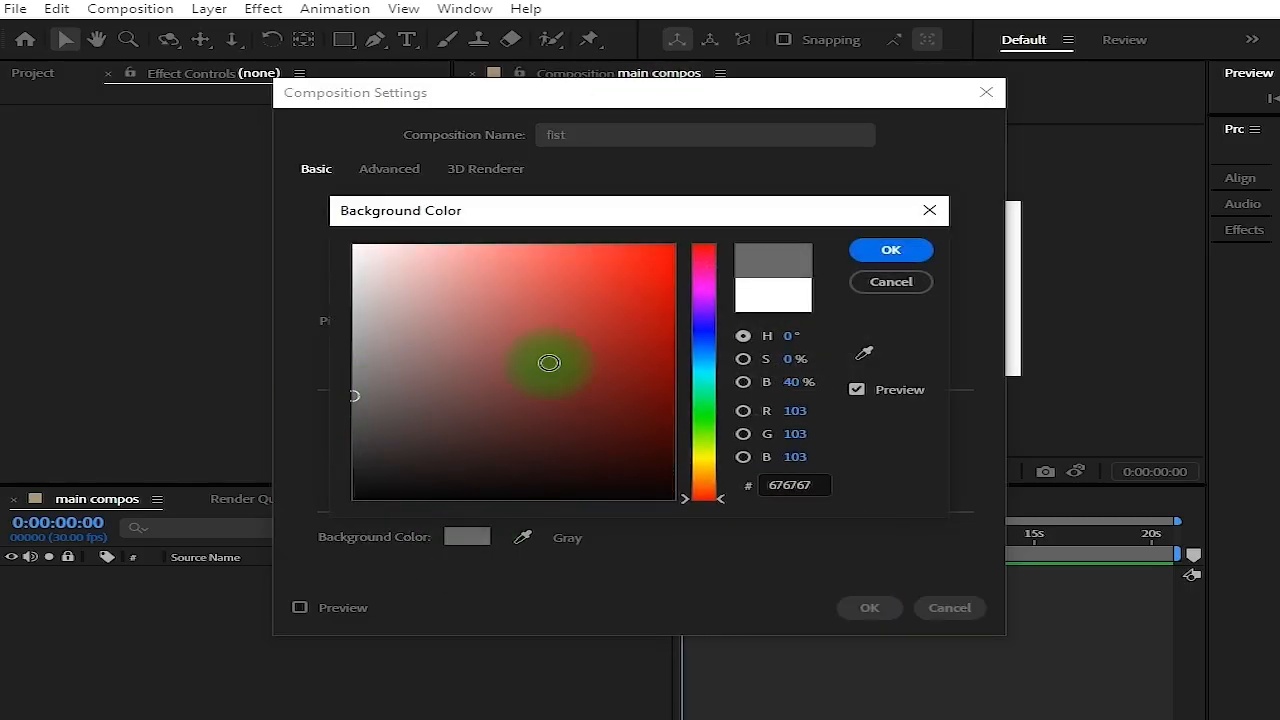
{"action": "left_click", "coordinate": [879, 258]}
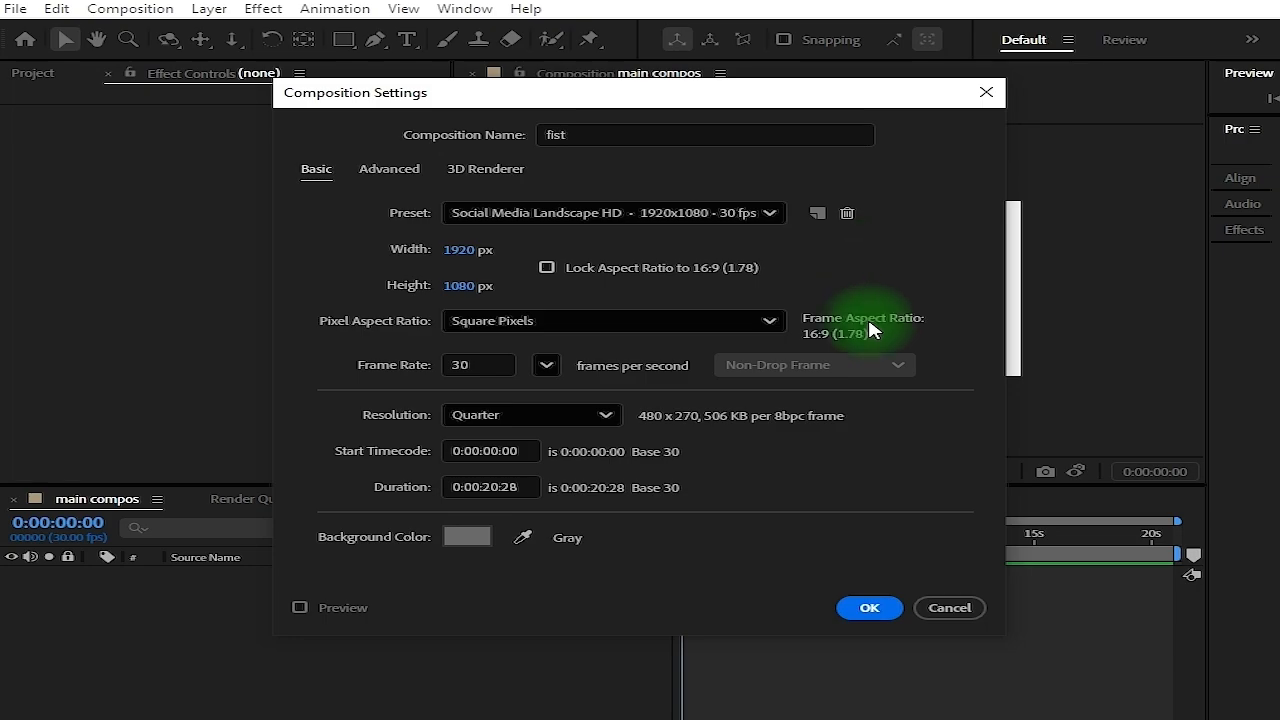
{"action": "left_click", "coordinate": [857, 610]}
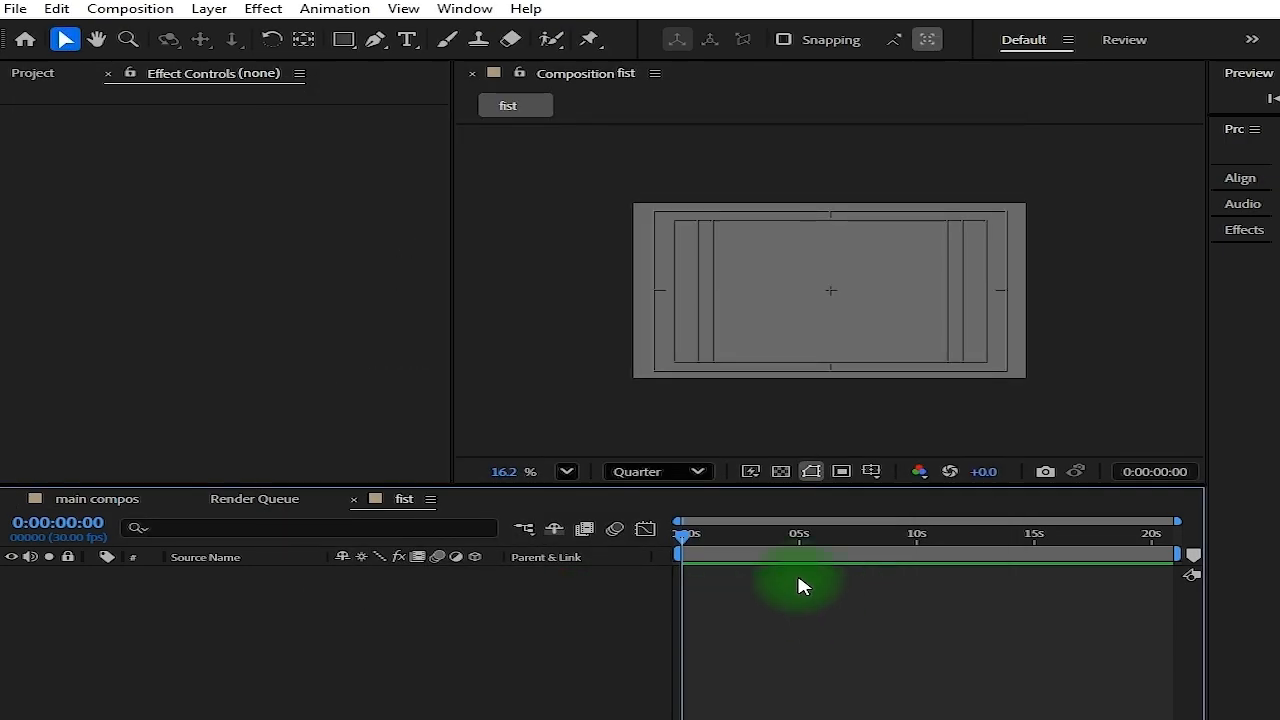
Choose the Ellipse tool and set its stroke to None
{"action": "left_click", "coordinate": [343, 39]}
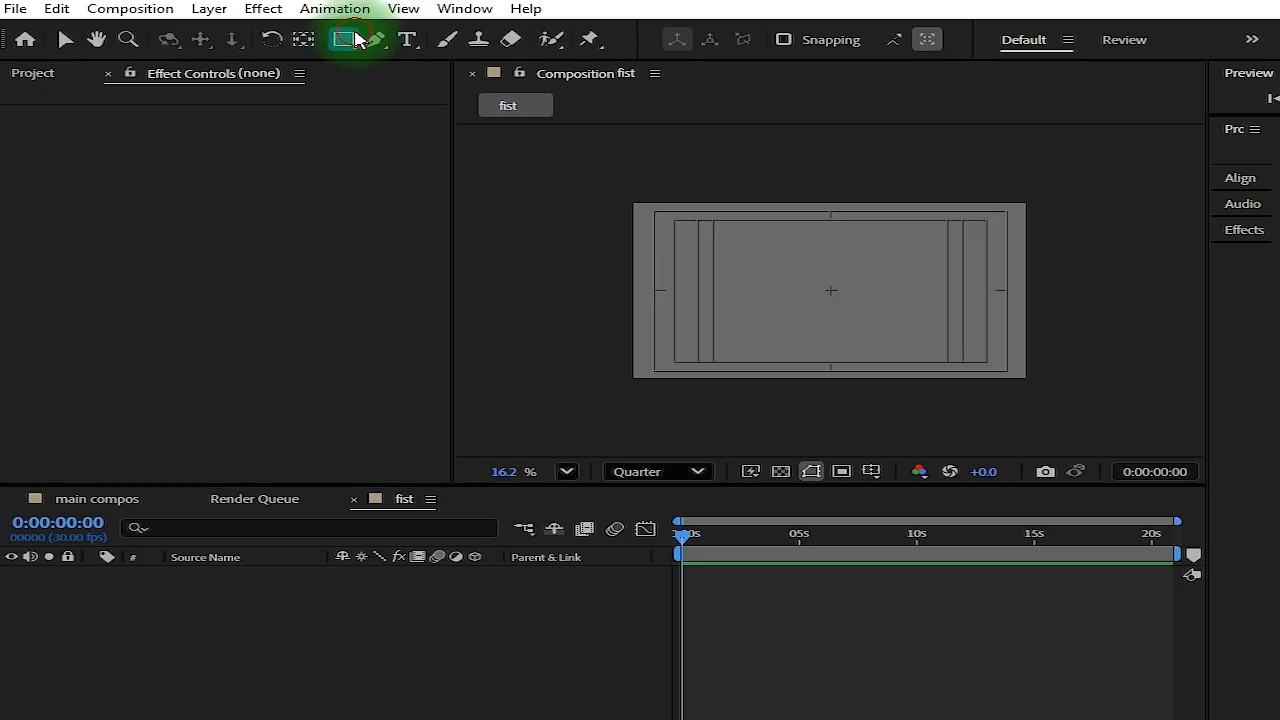
{"action": "left_click", "coordinate": [450, 82]}
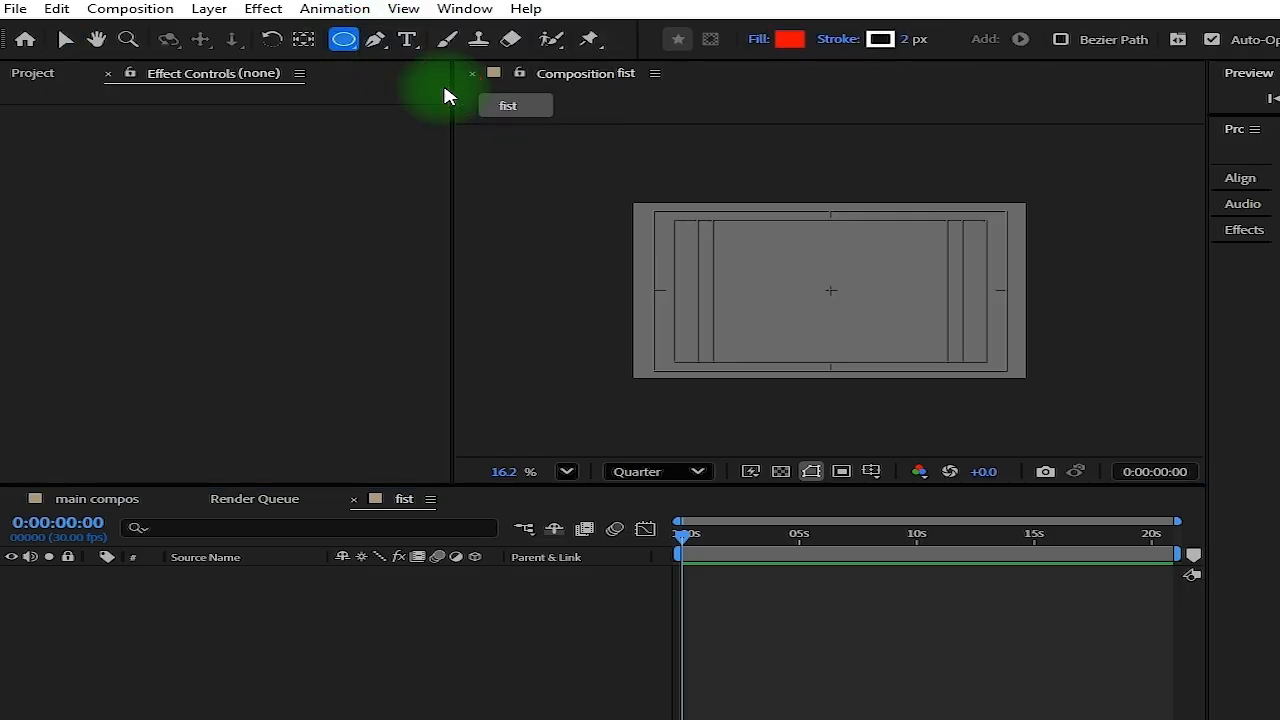
{"action": "left_click", "coordinate": [847, 38]}
{"action": "left_click", "coordinate": [507, 320]}
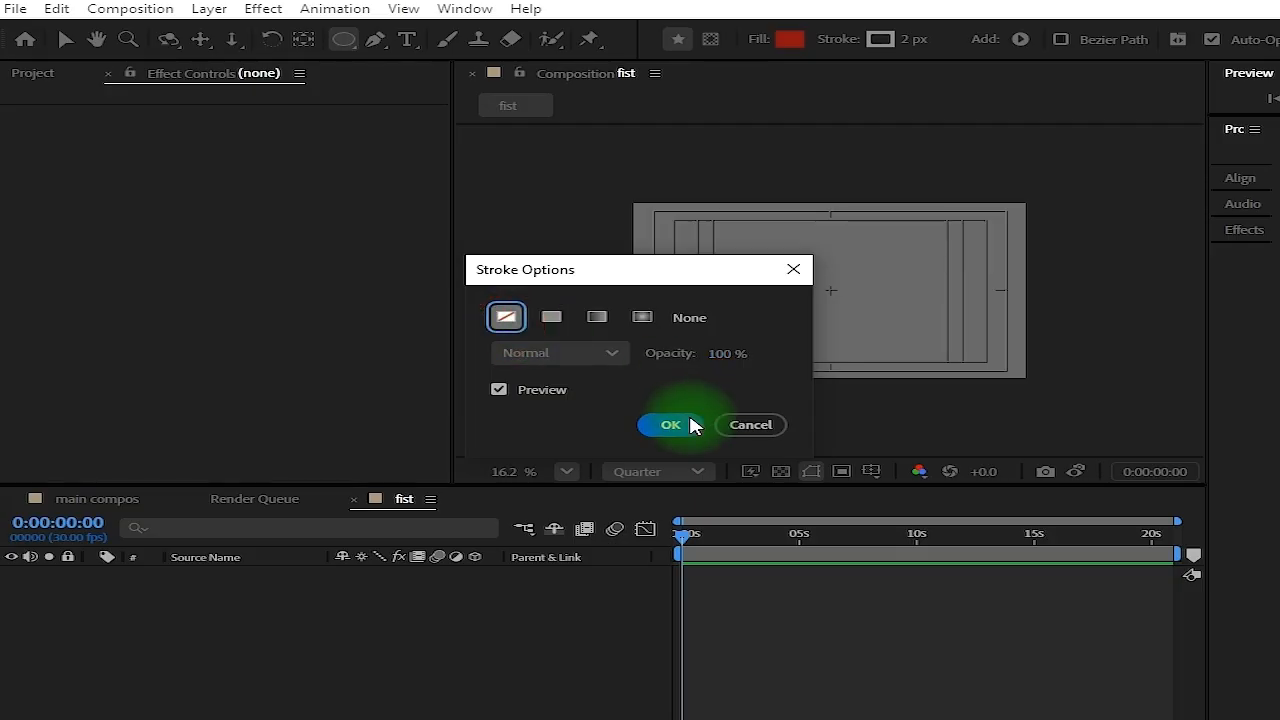
{"action": "left_click", "coordinate": [670, 425]}
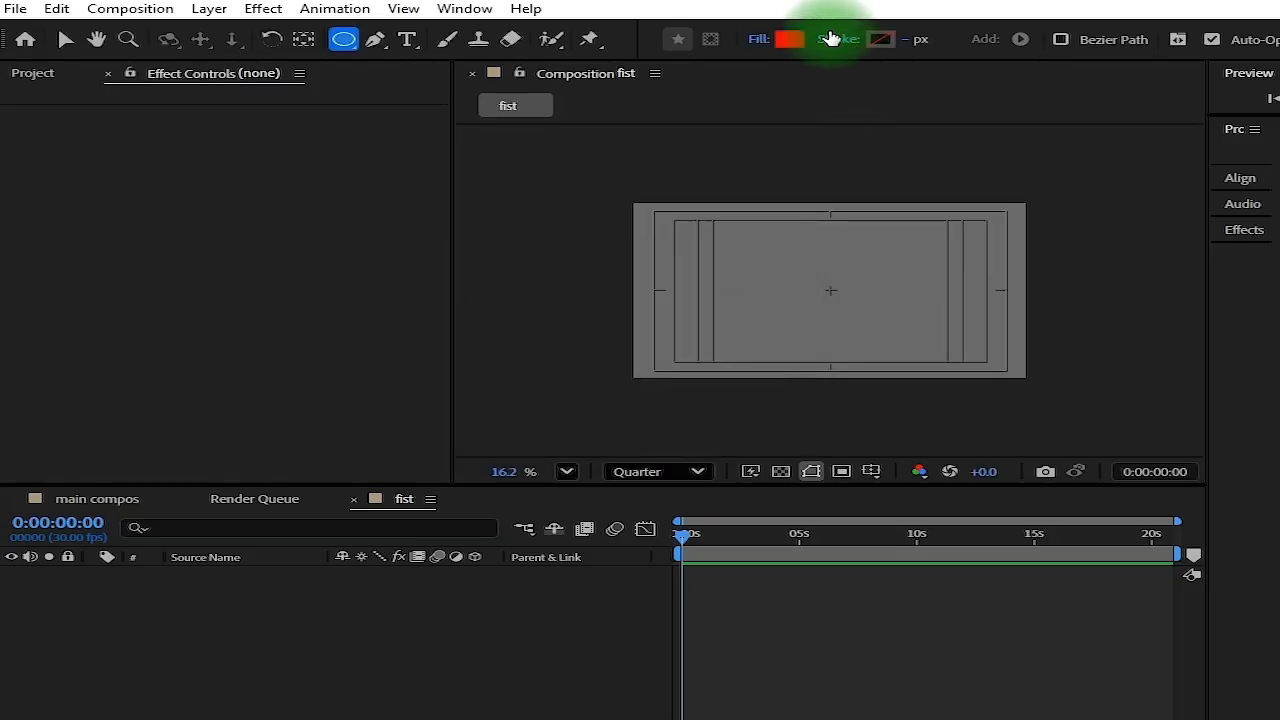
Set the ellipse's fill color to white, FFFFFF
{"action": "left_click", "coordinate": [789, 40]}
{"action": "mouse_move", "coordinate": [594, 372]}
{"action": "left_mouse_down"}
{"action": "mouse_move", "coordinate": [466, 297]}
{"action": "mouse_move", "coordinate": [440, 296]}
{"action": "left_mouse_up"}
{"action": "left_click_drag", "start_coordinate": [705, 320], "coordinate": [710, 293]}
{"action": "mouse_move", "coordinate": [523, 286]}
{"action": "left_mouse_down"}
{"action": "mouse_move", "coordinate": [557, 228]}
{"action": "mouse_move", "coordinate": [576, 240]}
{"action": "left_mouse_up"}
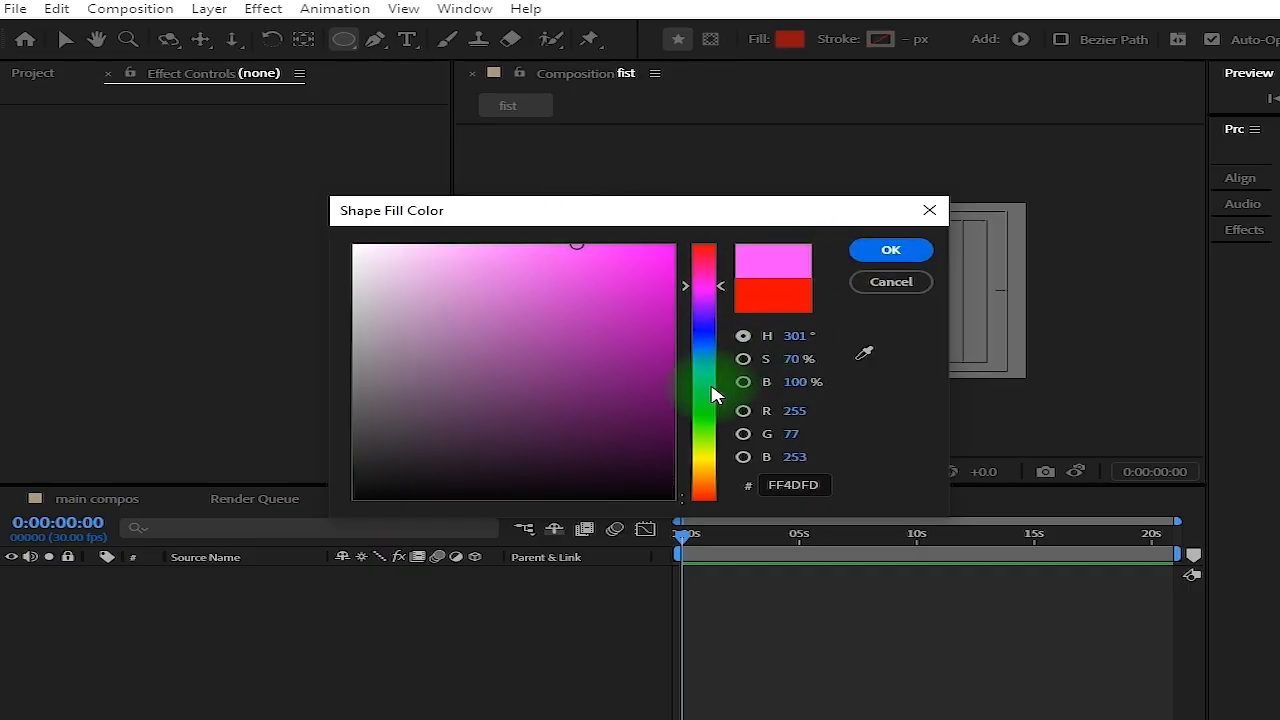
{"action": "left_click_drag", "start_coordinate": [357, 244], "coordinate": [277, 194]}
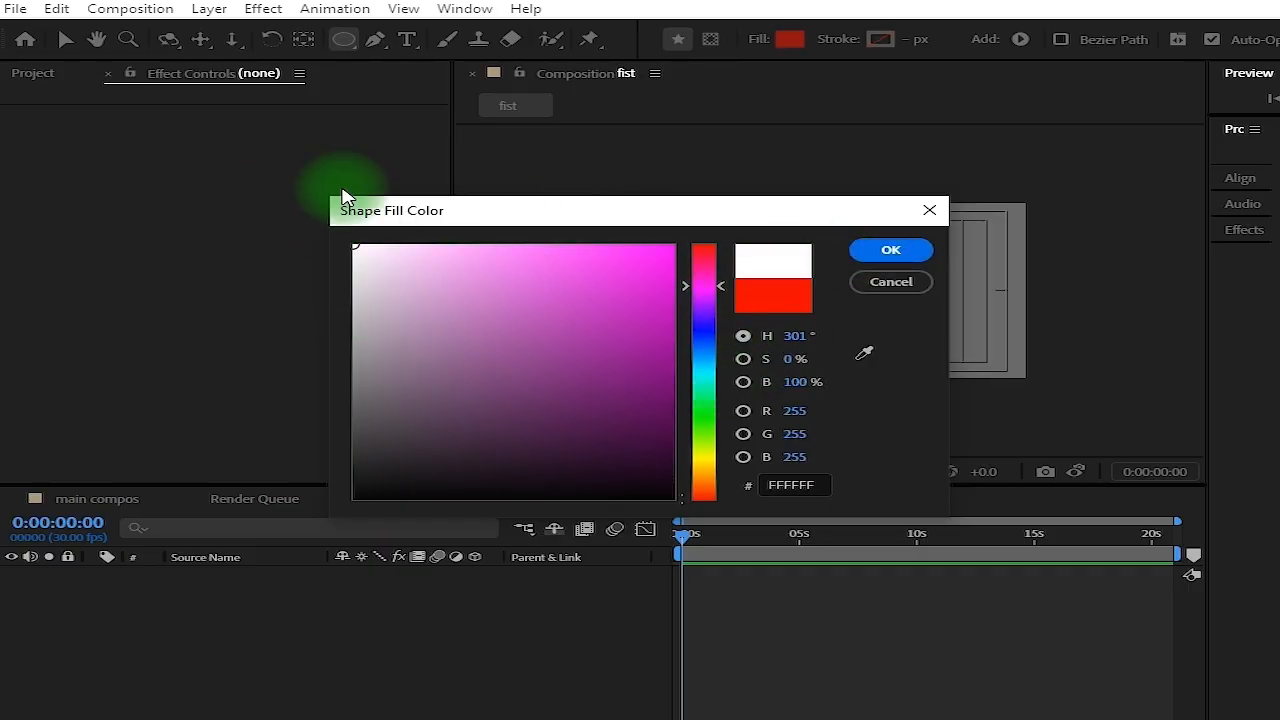
{"action": "left_click", "coordinate": [888, 251]}
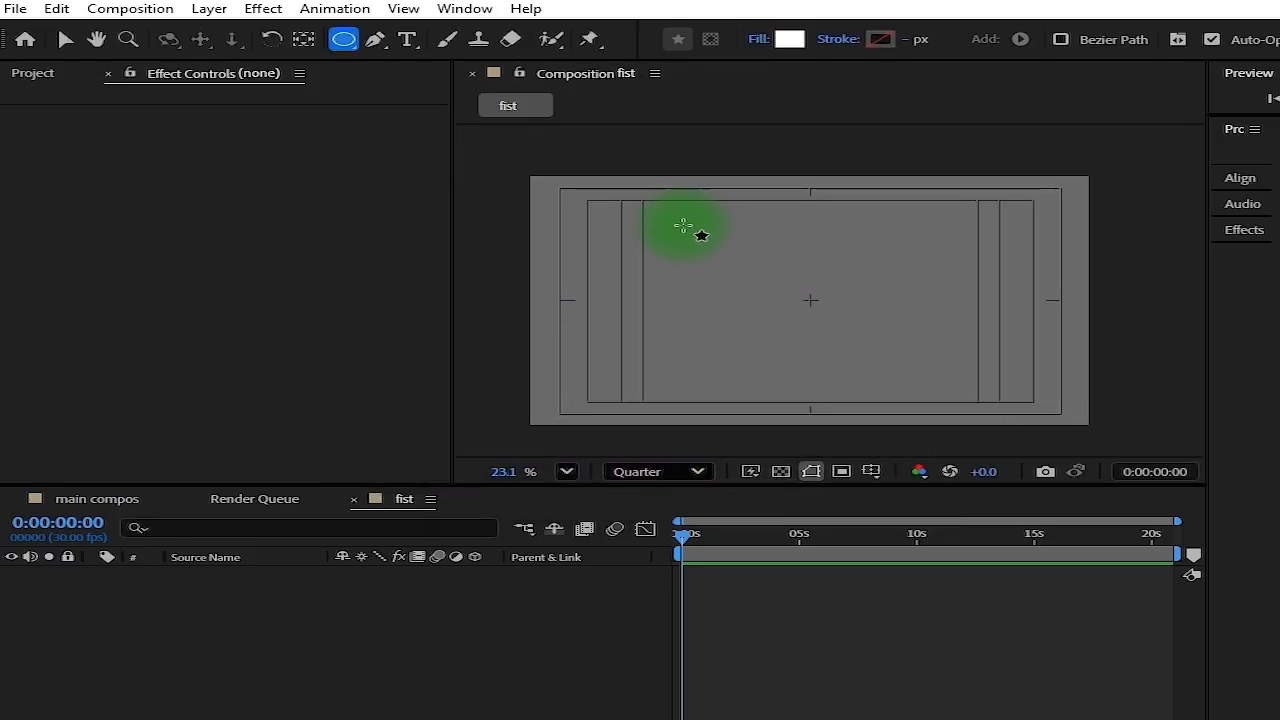
Draw a circle about 96 px across near the frame's bottom centre and centre its anchor point on it
{"action": "scroll", "coordinate": [826, 383], "scroll_direction": "up", "scroll_amount": 2}
{"action": "left_click_drag", "start_coordinate": [835, 353], "coordinate": [788, 377]}
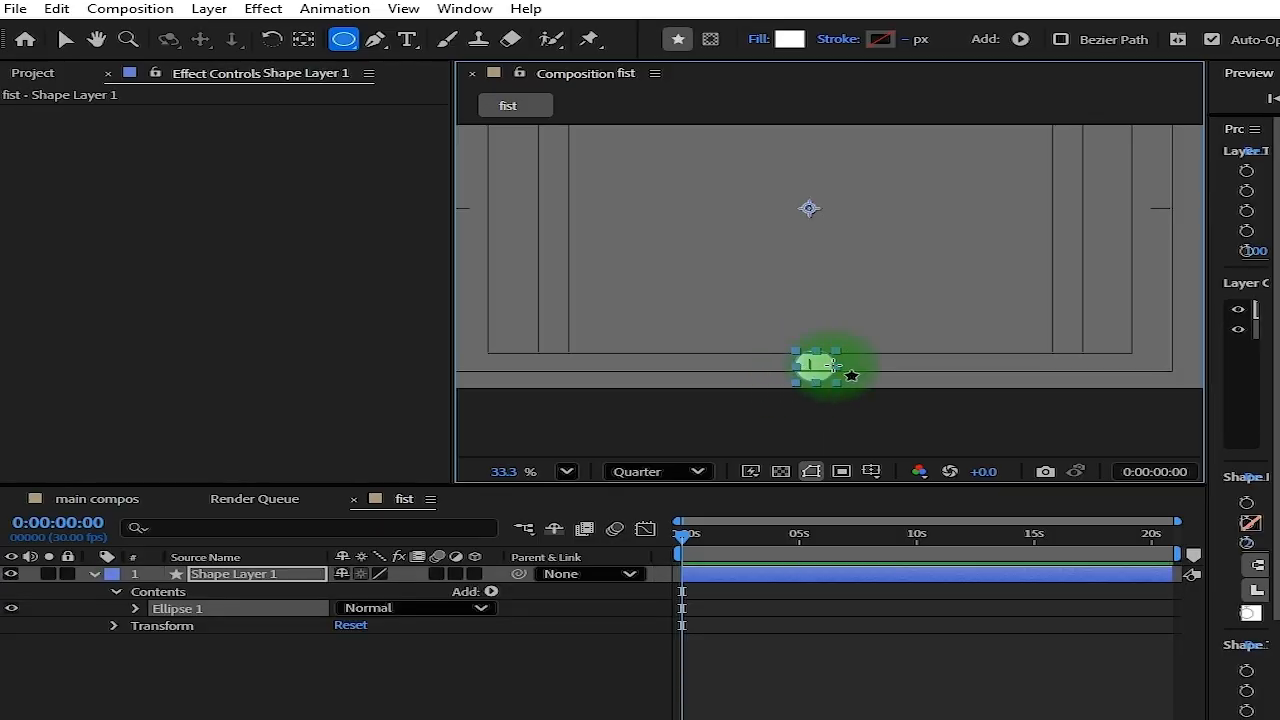
{"action": "key", "text": "ctrl+alt+Home"}
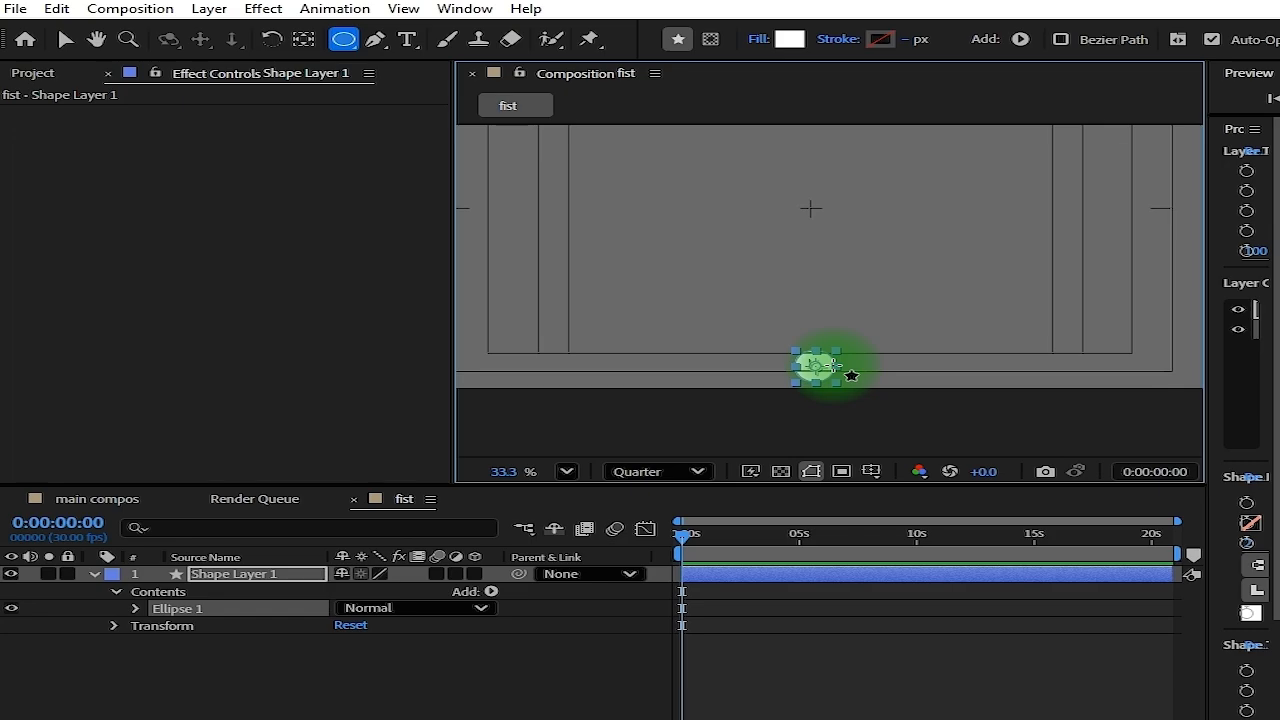
Place the circle on the vertical centre mark at the frame's lower edge and widen the Properties area to show its shape settings
{"action": "left_click", "coordinate": [65, 39]}
{"action": "scroll", "coordinate": [838, 372], "scroll_direction": "up", "scroll_amount": 4}
{"action": "left_click_drag", "start_coordinate": [812, 335], "coordinate": [789, 354]}
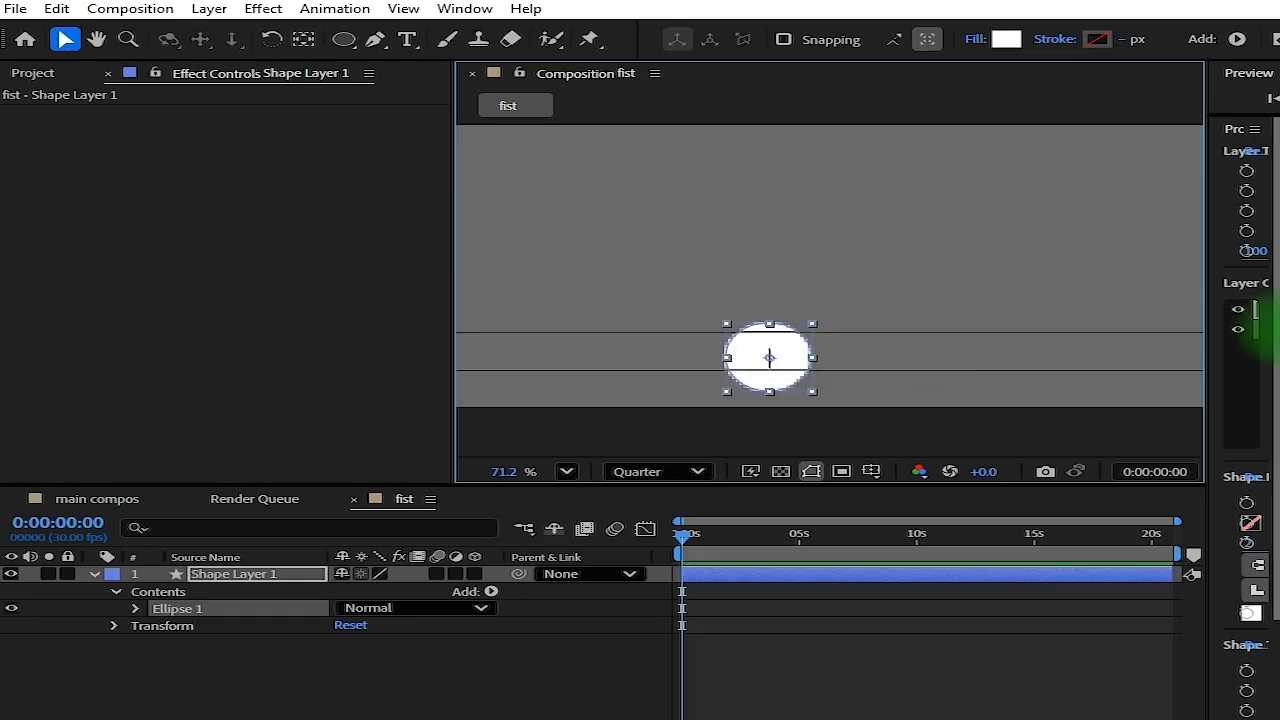
{"action": "left_click_drag", "start_coordinate": [1209, 287], "coordinate": [1000, 325]}
{"action": "scroll", "coordinate": [1248, 143], "scroll_direction": "down", "scroll_amount": 4}
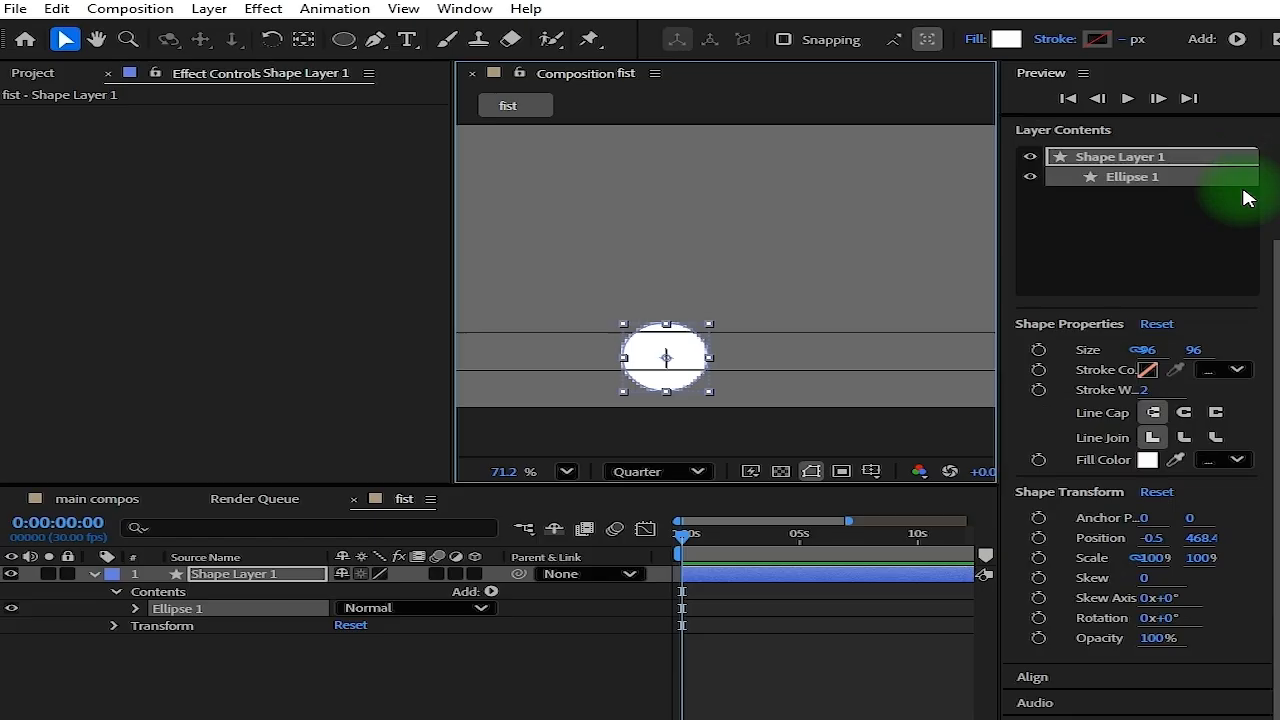
Centre the circle horizontally in the composition with the Align options, aligning to Composition
{"action": "scroll", "coordinate": [1248, 257], "scroll_direction": "up", "scroll_amount": 3}
{"action": "scroll", "coordinate": [1257, 280], "scroll_direction": "down", "scroll_amount": 2}
{"action": "scroll", "coordinate": [1257, 281], "scroll_direction": "up", "scroll_amount": 2}
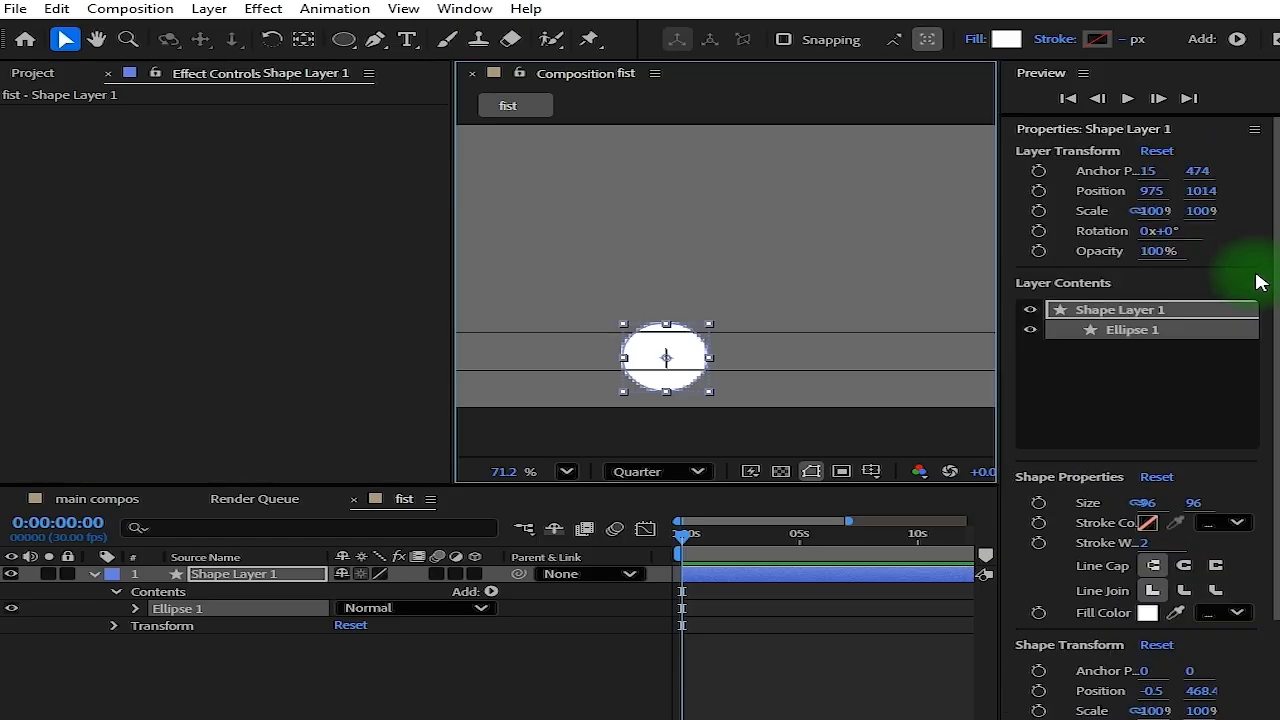
{"action": "scroll", "coordinate": [1270, 310], "scroll_direction": "down", "scroll_amount": 2}
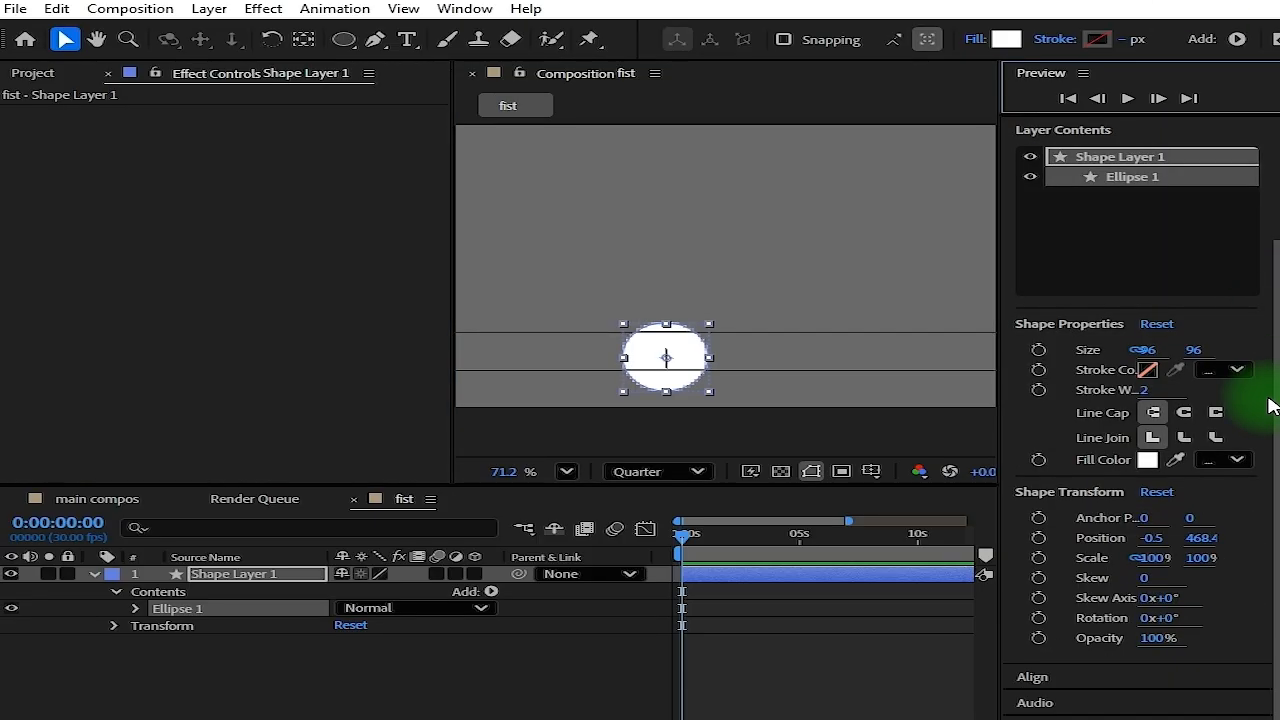
{"action": "left_click", "coordinate": [1101, 678]}
{"action": "scroll", "coordinate": [1150, 660], "scroll_direction": "down", "scroll_amount": 2}
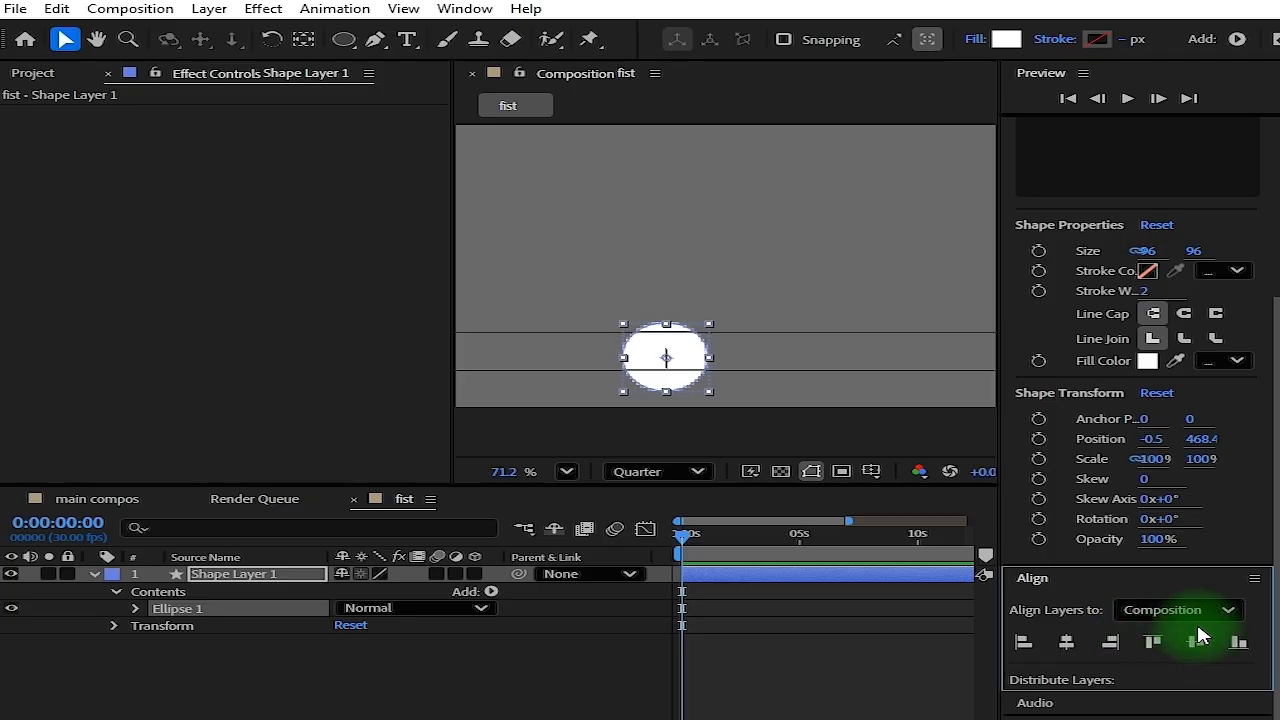
{"action": "left_click", "coordinate": [1067, 650]}
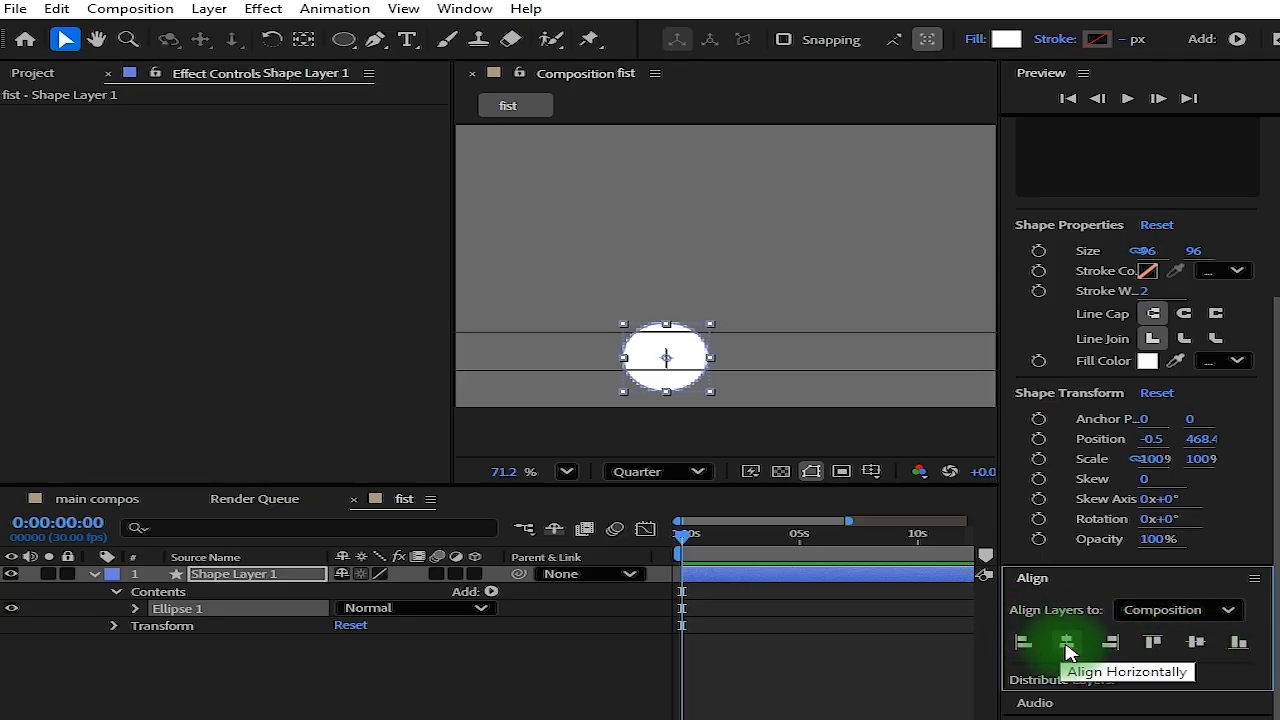
Widen the composition viewer and reframe it at 25% to show the whole frame
{"action": "scroll", "coordinate": [714, 249], "scroll_direction": "down", "scroll_amount": 1}
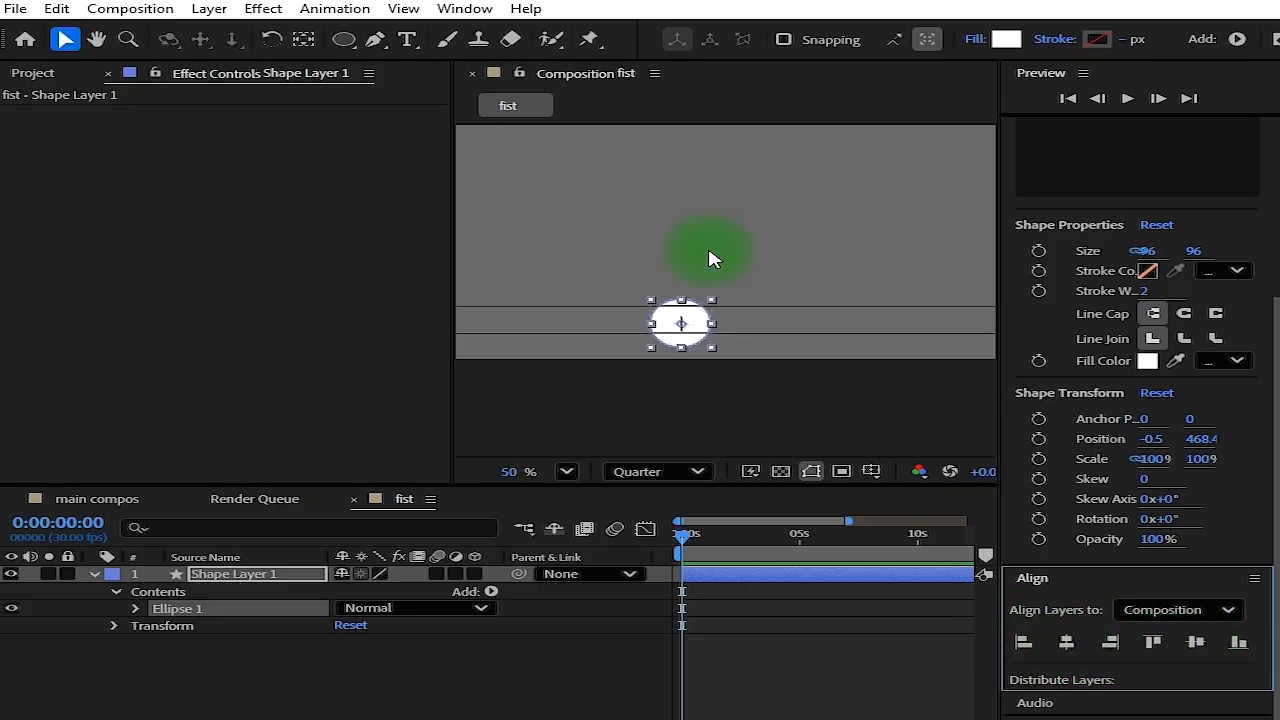
{"action": "left_click_drag", "start_coordinate": [452, 328], "coordinate": [206, 334]}
{"action": "scroll", "coordinate": [600, 255], "scroll_direction": "down", "scroll_amount": 3}
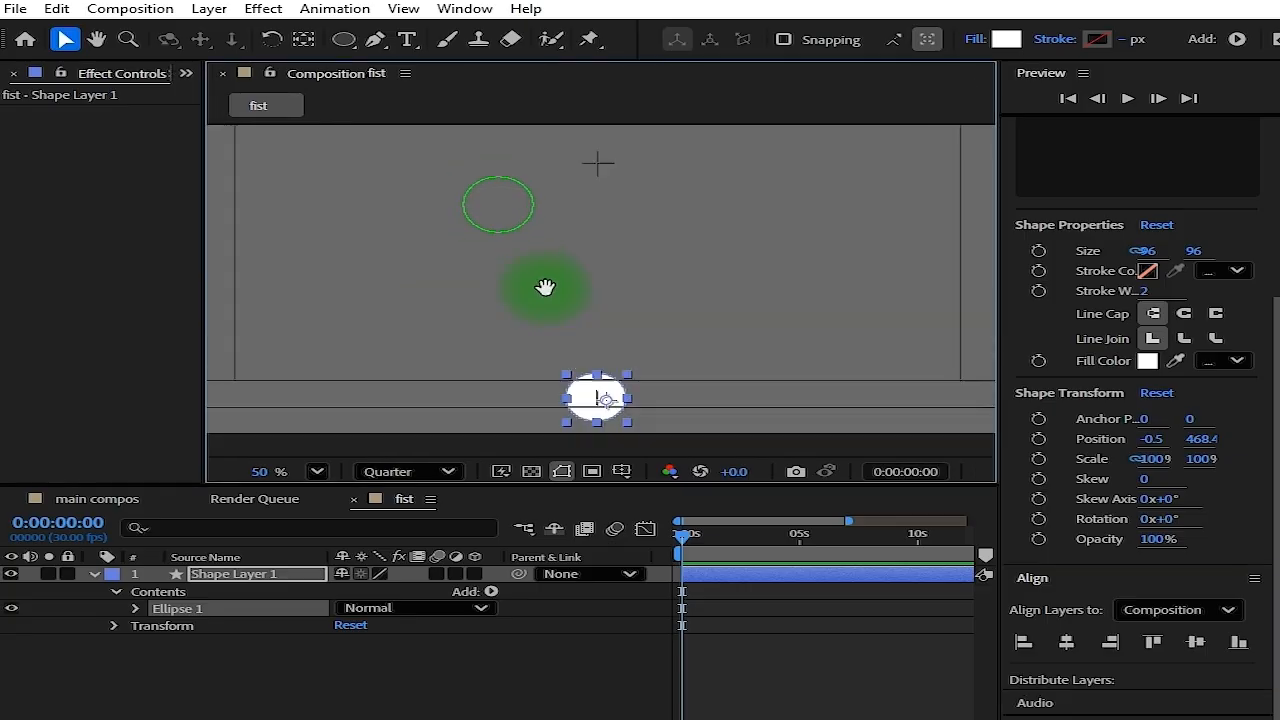
{"action": "left_click_drag", "start_coordinate": [585, 201], "coordinate": [614, 266]}
{"action": "scroll", "coordinate": [617, 280], "scroll_direction": "down", "scroll_amount": 1}
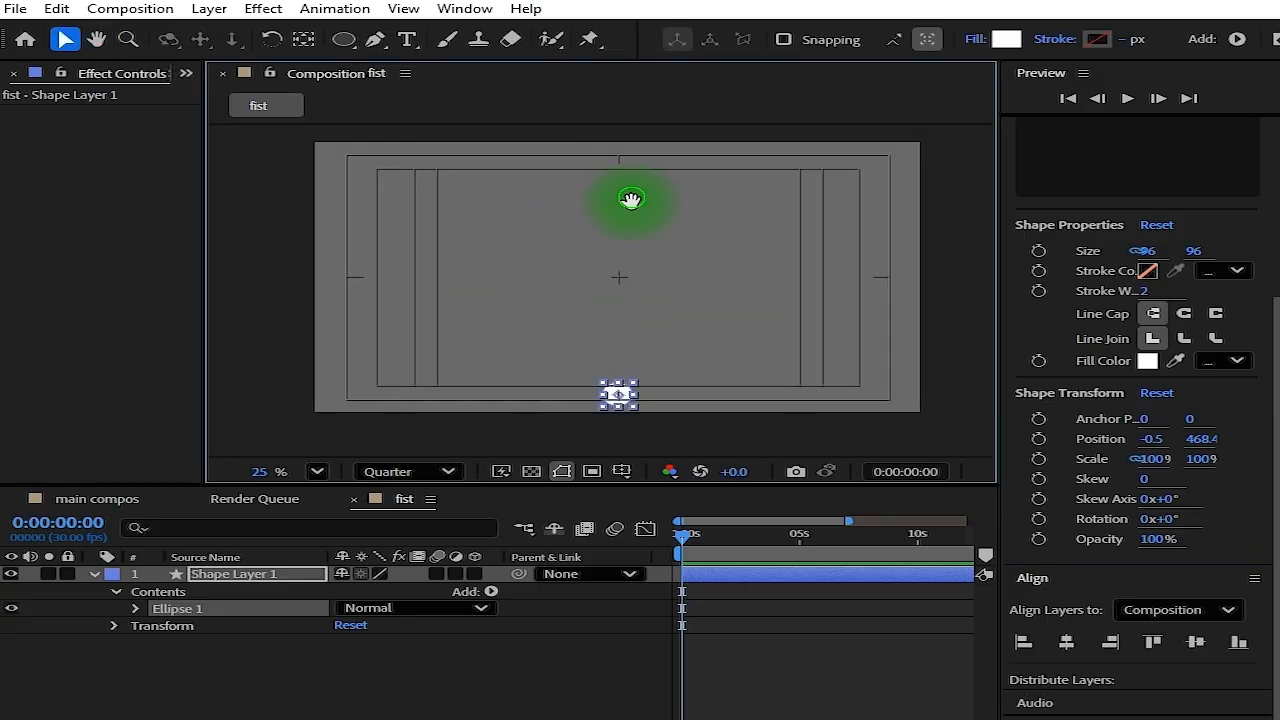
{"action": "left_click_drag", "start_coordinate": [630, 199], "coordinate": [632, 223]}
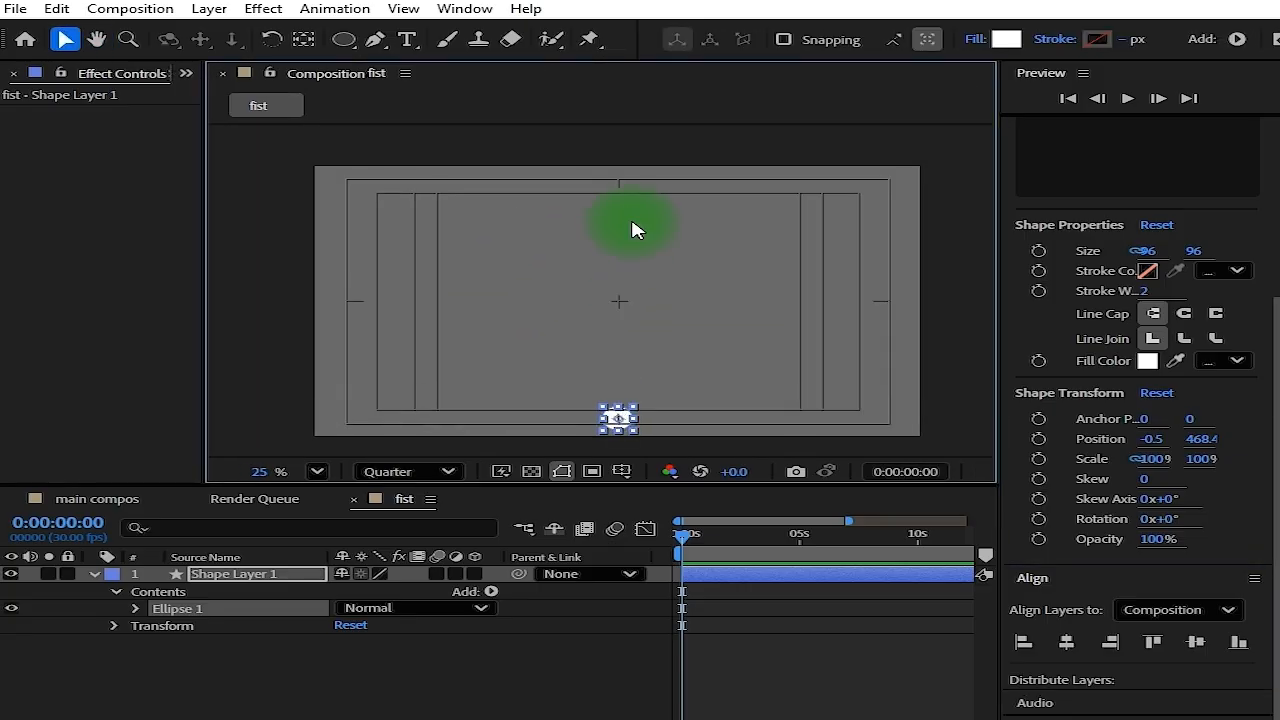
Set the circle's fill color to black, 000000, and deselect the layer
{"action": "left_click", "coordinate": [1006, 39]}
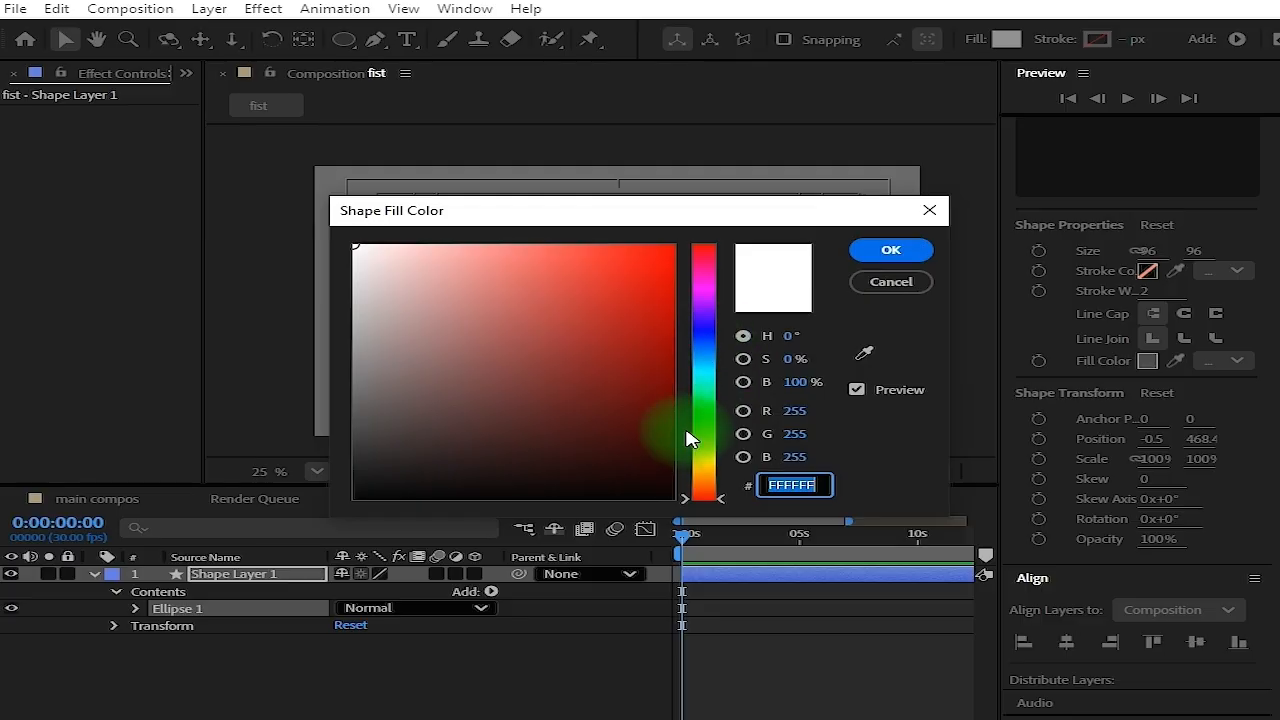
{"action": "left_click_drag", "start_coordinate": [371, 457], "coordinate": [309, 491]}
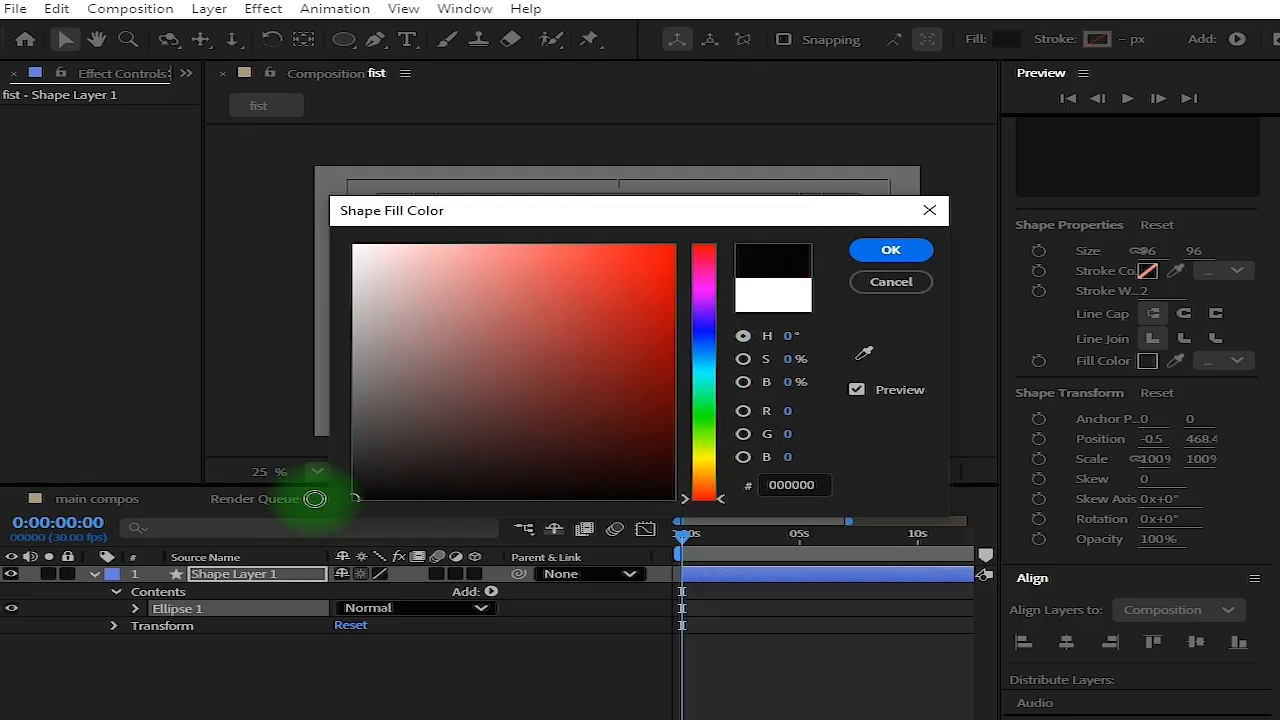
{"action": "left_click", "coordinate": [893, 254]}
{"action": "left_click", "coordinate": [818, 667]}
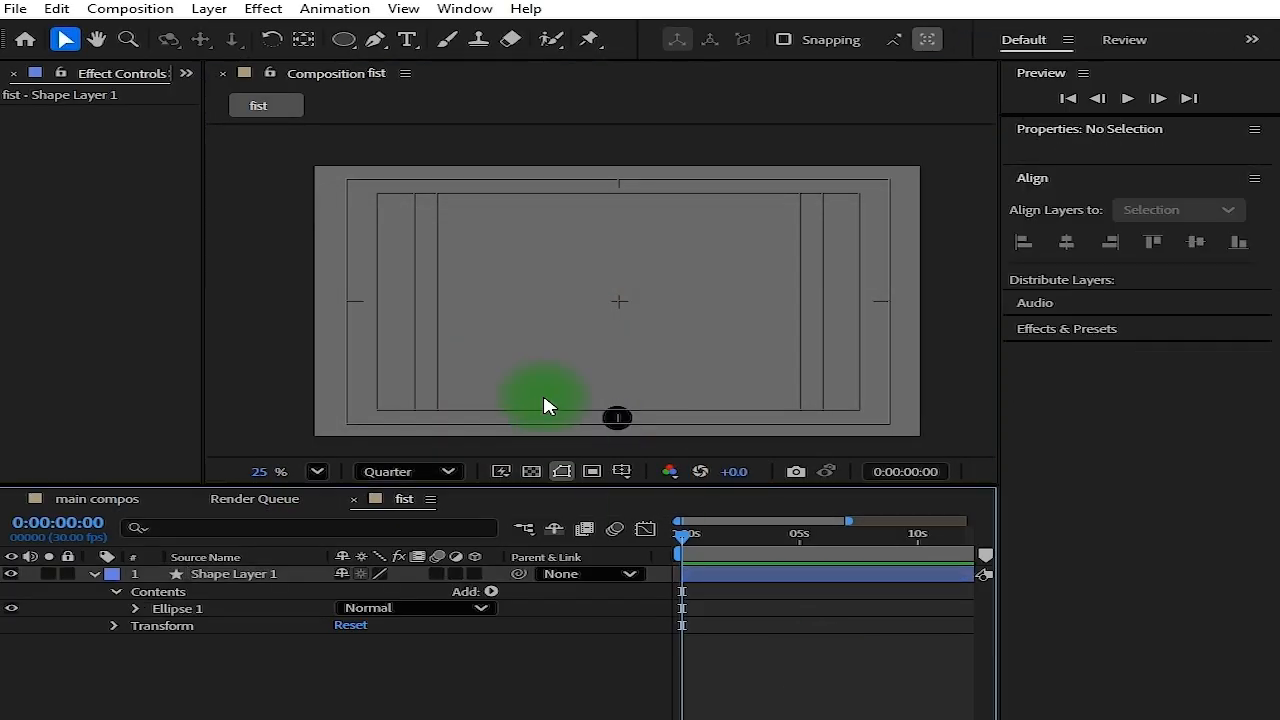
Draw a straight vertical line with the Pen tool from the black circle's centre upward, as a new shape layer
{"action": "scroll", "coordinate": [560, 400], "scroll_direction": "up", "scroll_amount": 1}
{"action": "left_click", "coordinate": [729, 403]}
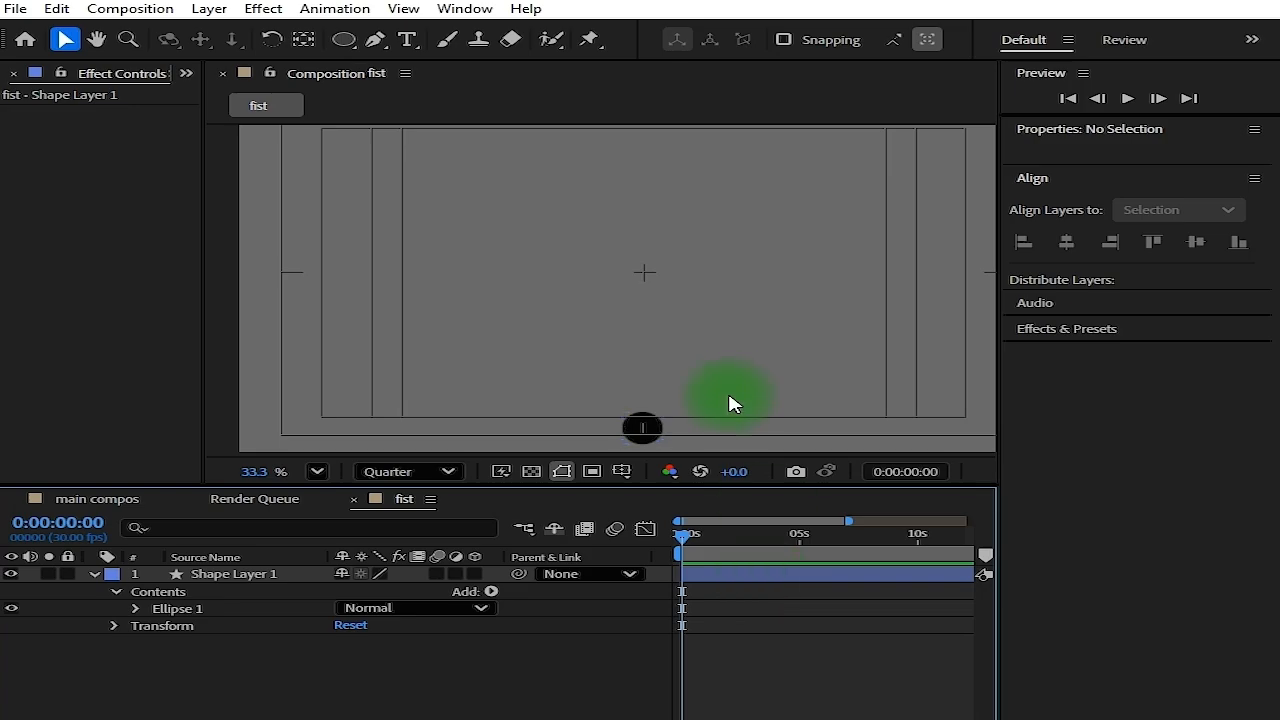
{"action": "left_click", "coordinate": [375, 39]}
{"action": "scroll", "coordinate": [644, 425], "scroll_direction": "up", "scroll_amount": 1}
{"action": "scroll", "coordinate": [644, 413], "scroll_direction": "up", "scroll_amount": 1}
{"action": "left_click_drag", "start_coordinate": [662, 391], "coordinate": [687, 342]}
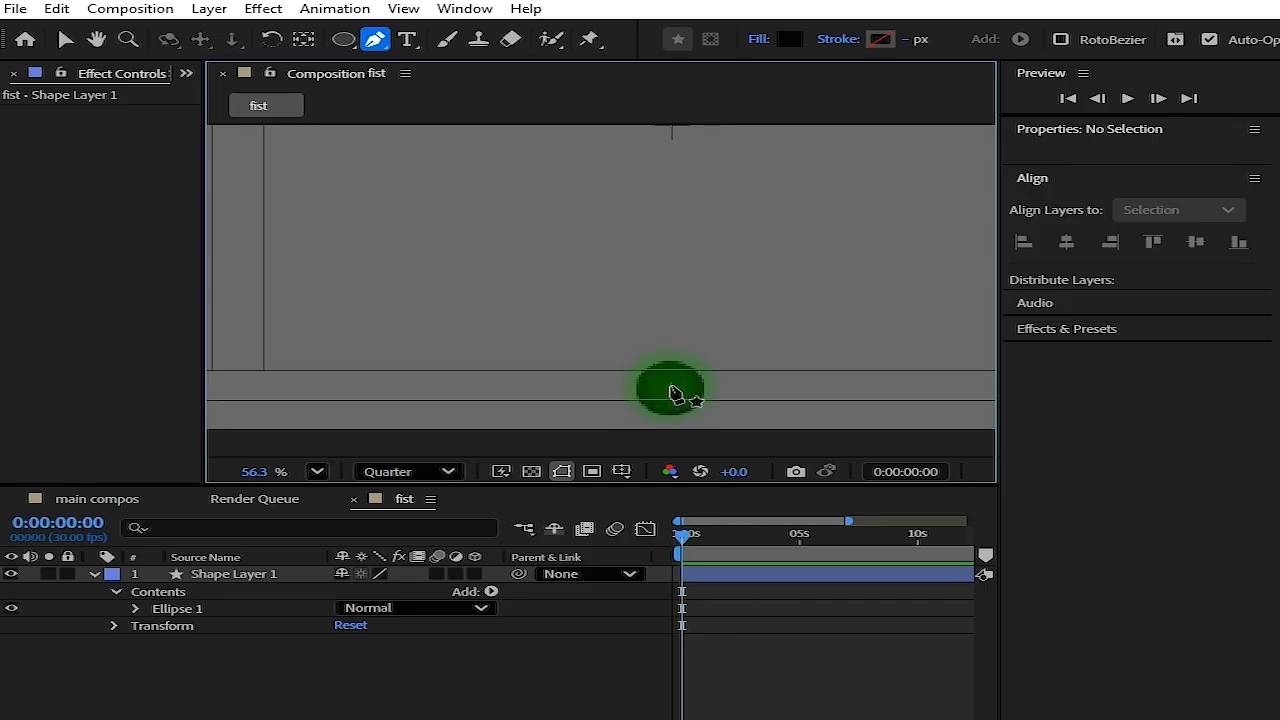
{"action": "left_click", "coordinate": [669, 386]}
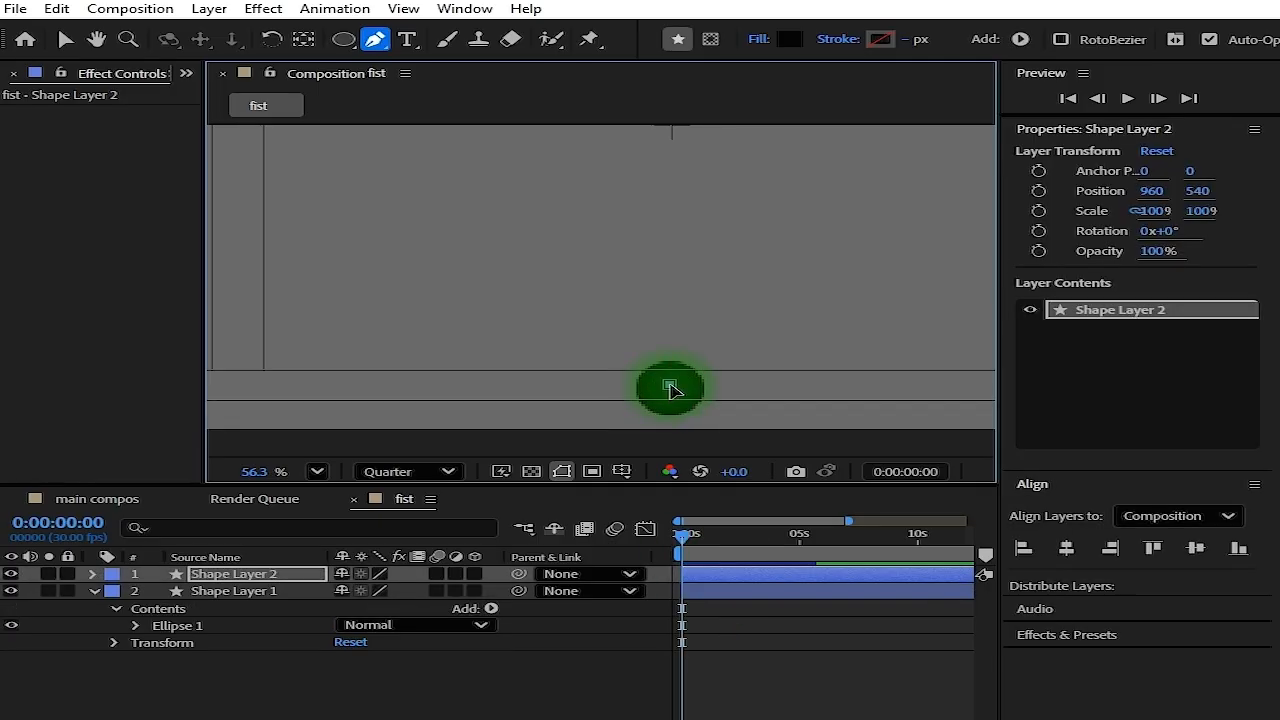
{"action": "left_click", "coordinate": [669, 189], "text": "shift"}
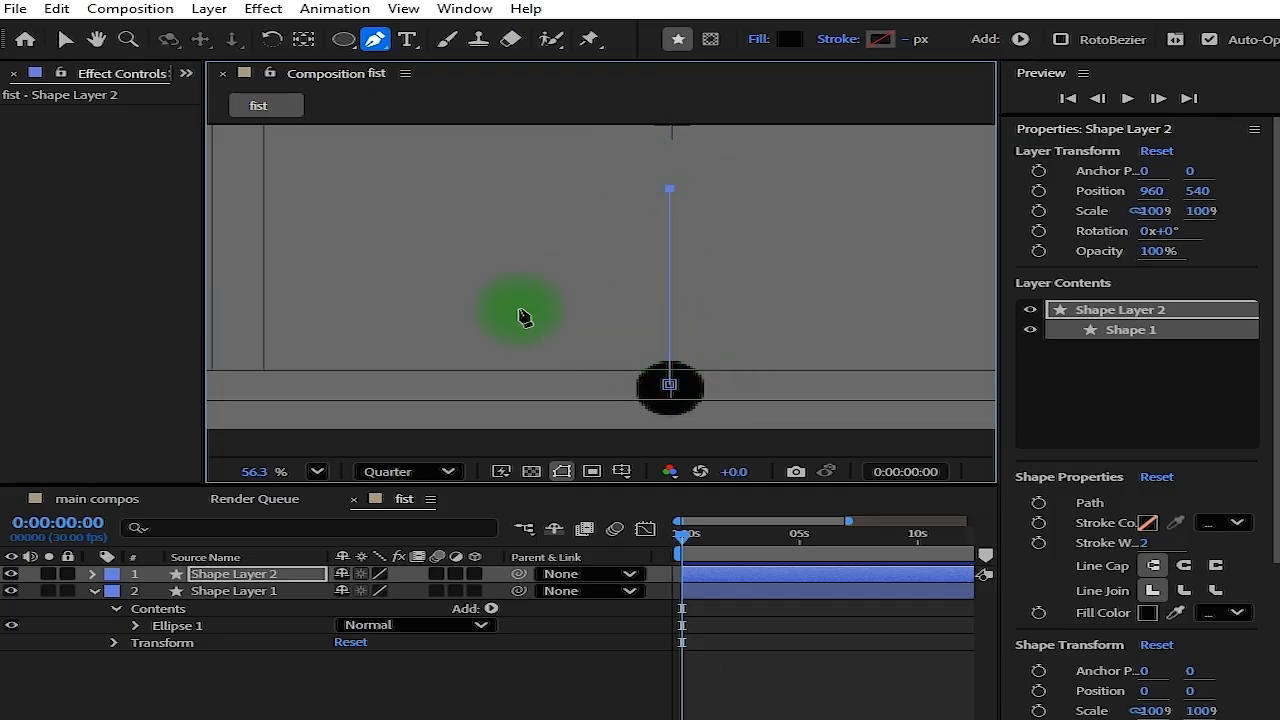
{"action": "left_click", "coordinate": [64, 38]}
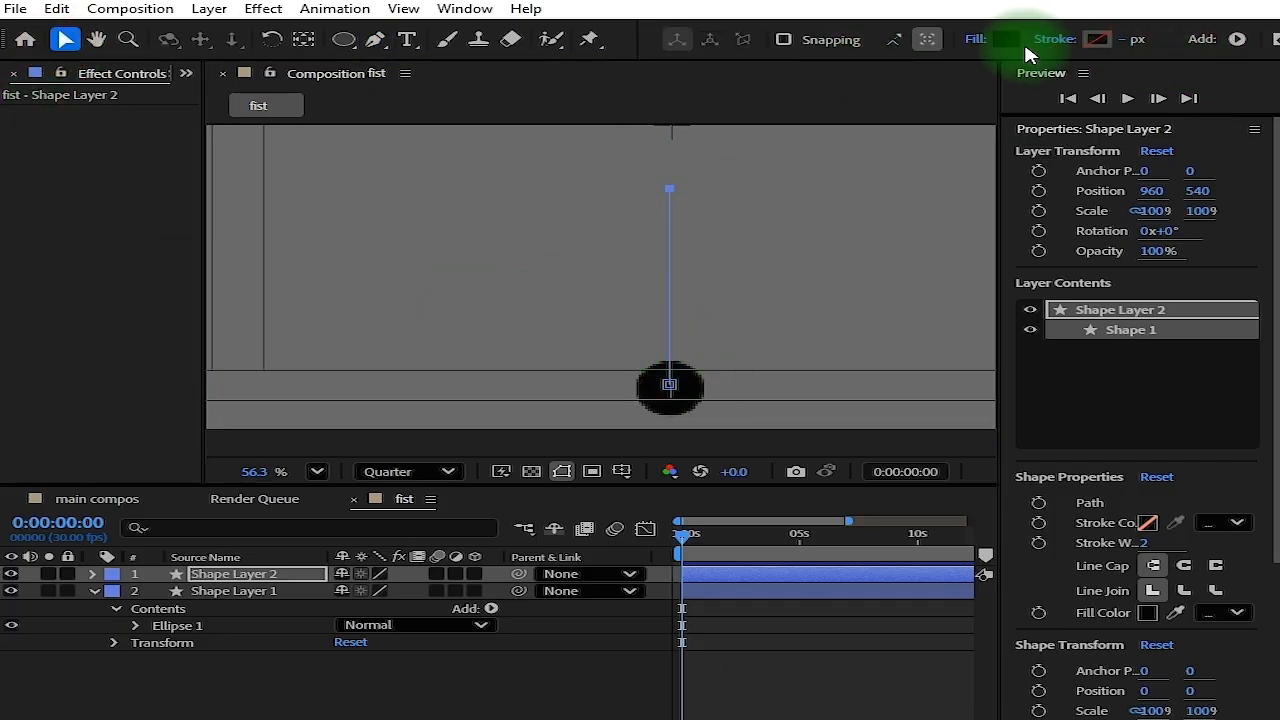
Set the vertical line's fill to None
{"action": "left_click", "coordinate": [1006, 39]}
{"action": "left_click", "coordinate": [890, 282]}
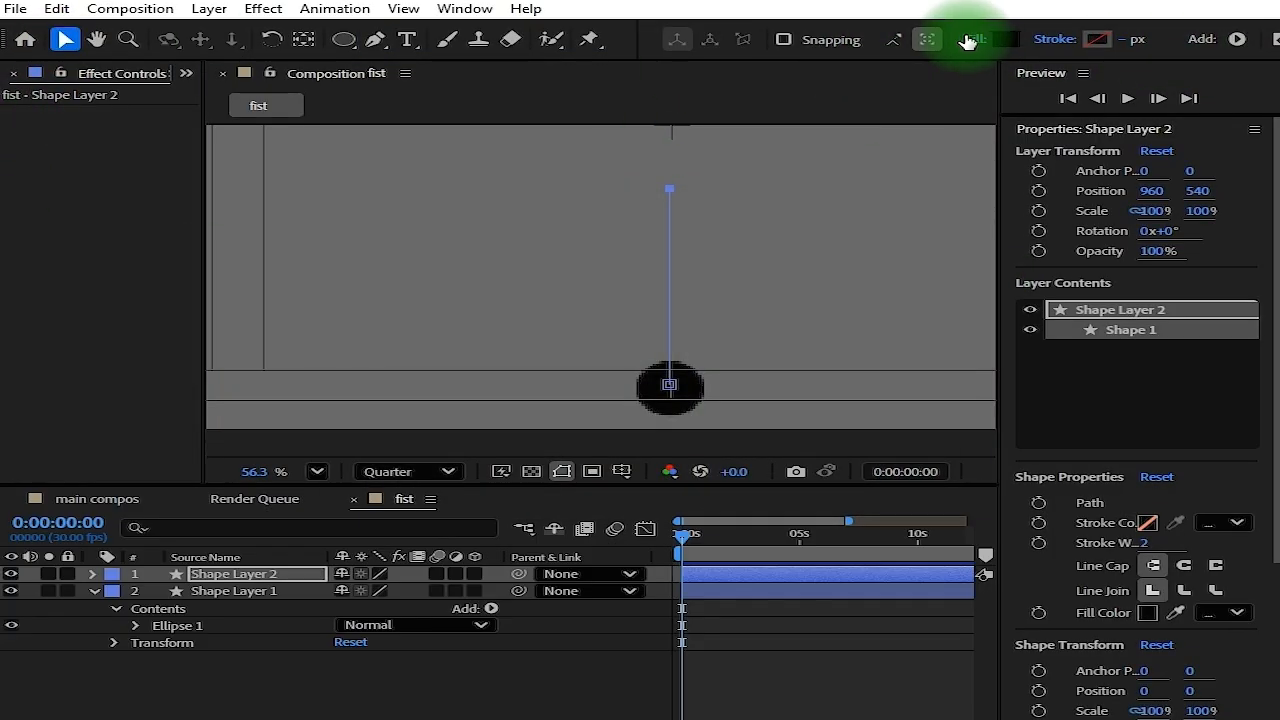
{"action": "left_click", "coordinate": [972, 40]}
{"action": "left_click", "coordinate": [505, 317]}
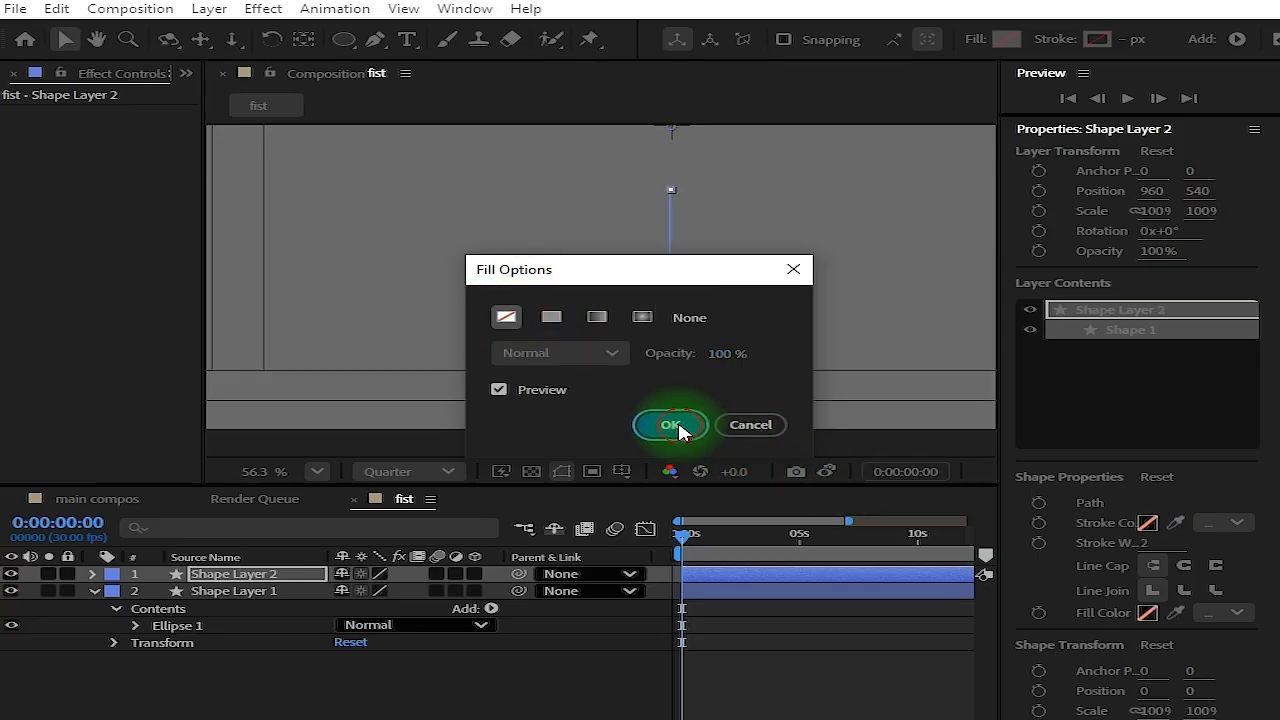
{"action": "left_click", "coordinate": [678, 428]}
Give the vertical line a black stroke 11 px wide and deselect it
{"action": "left_click", "coordinate": [1097, 39]}
{"action": "left_click", "coordinate": [472, 498]}
{"action": "left_click", "coordinate": [891, 250]}
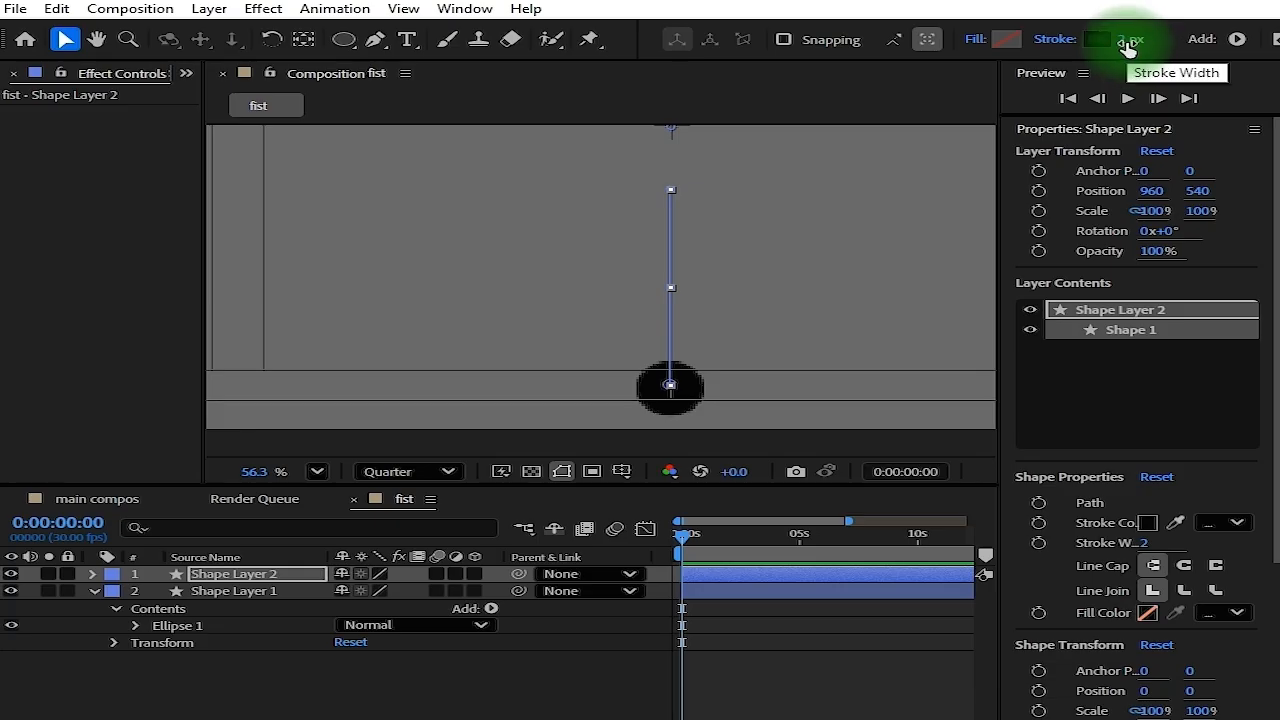
{"action": "left_click", "coordinate": [1128, 42]}
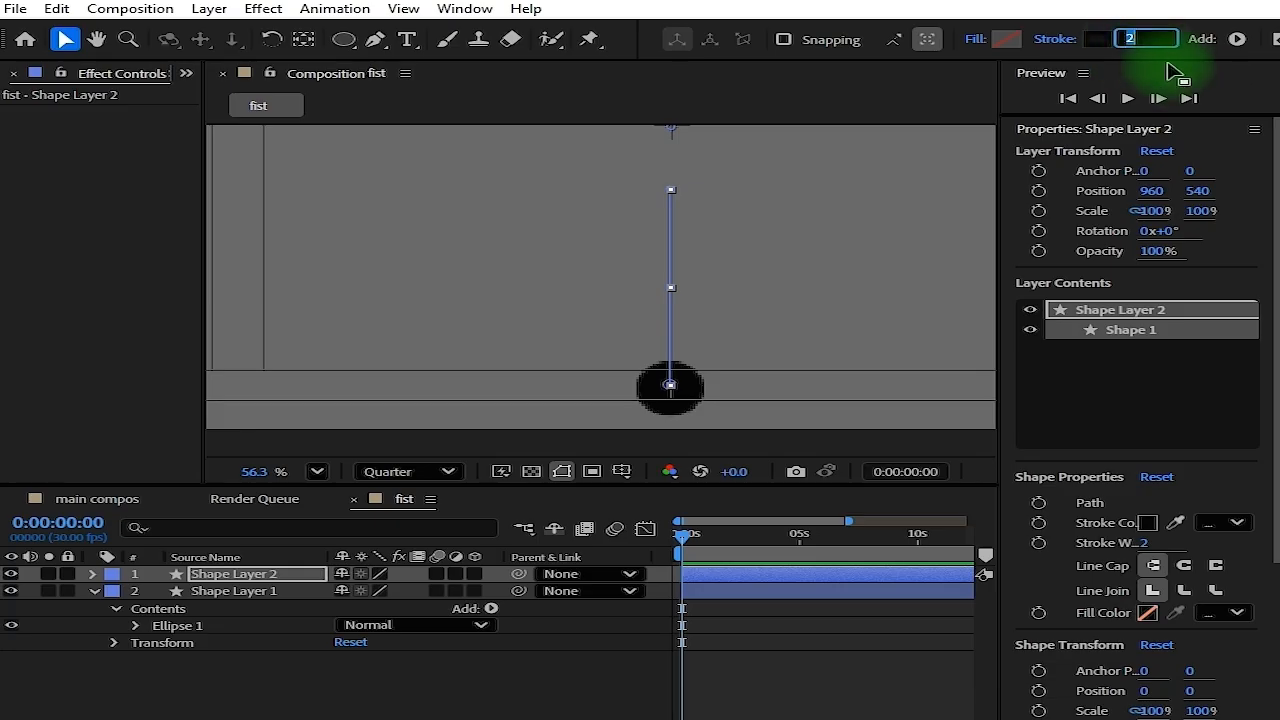
{"action": "type", "text": "1"}
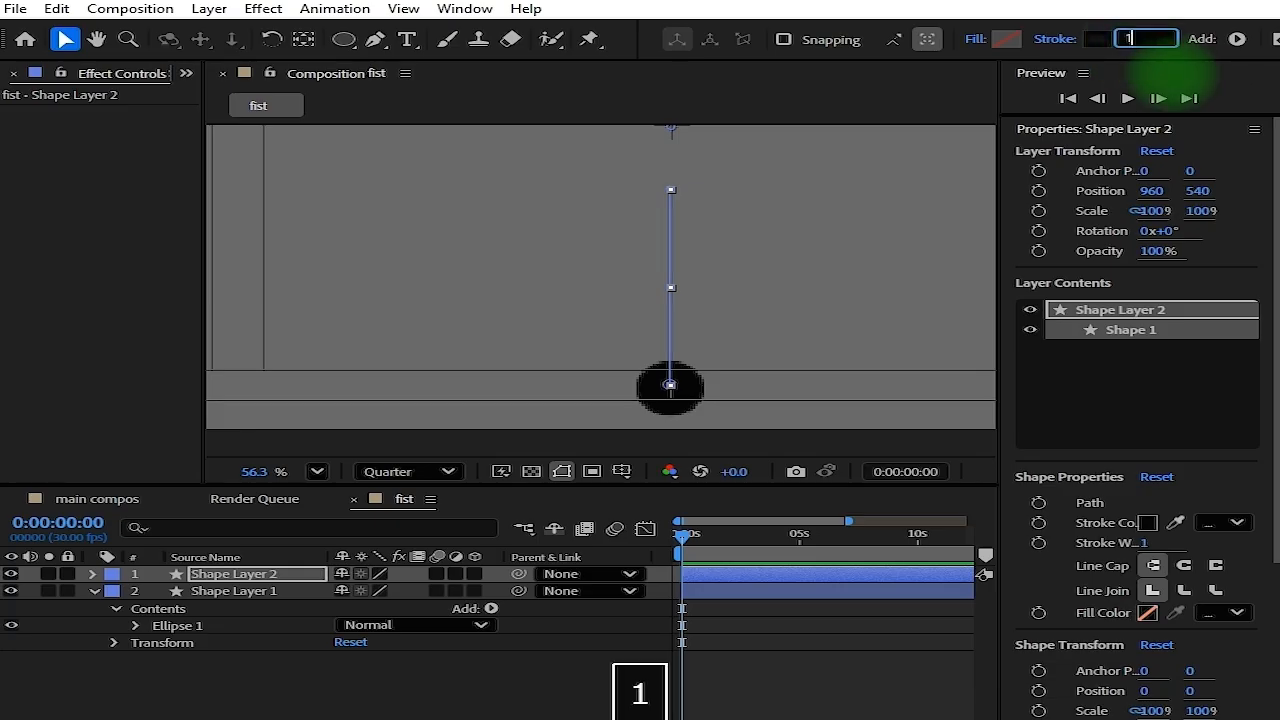
{"action": "type", "text": "1"}
{"action": "key", "text": "Return"}
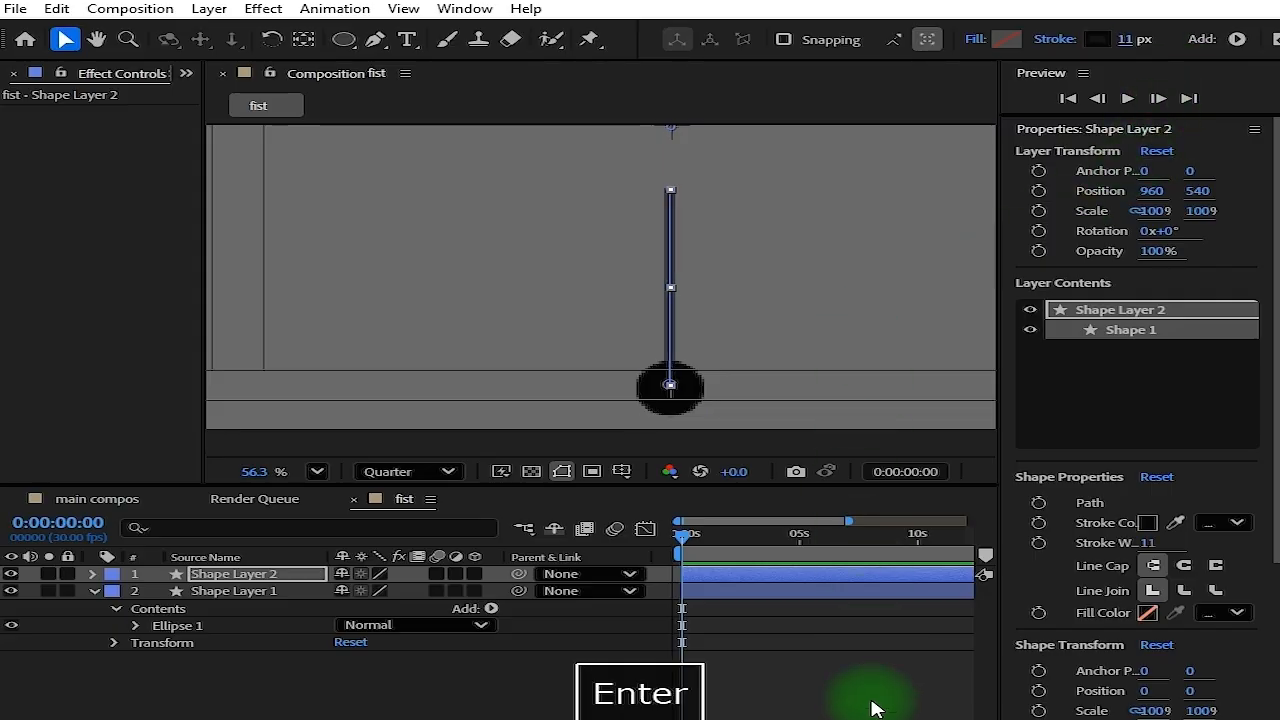
{"action": "left_click", "coordinate": [883, 677]}
Centre the vertical line layer's anchor point on its content and align the line horizontally to the composition
{"action": "scroll", "coordinate": [703, 260], "scroll_direction": "down", "scroll_amount": 2}
{"action": "scroll", "coordinate": [703, 263], "scroll_direction": "up", "scroll_amount": 2}
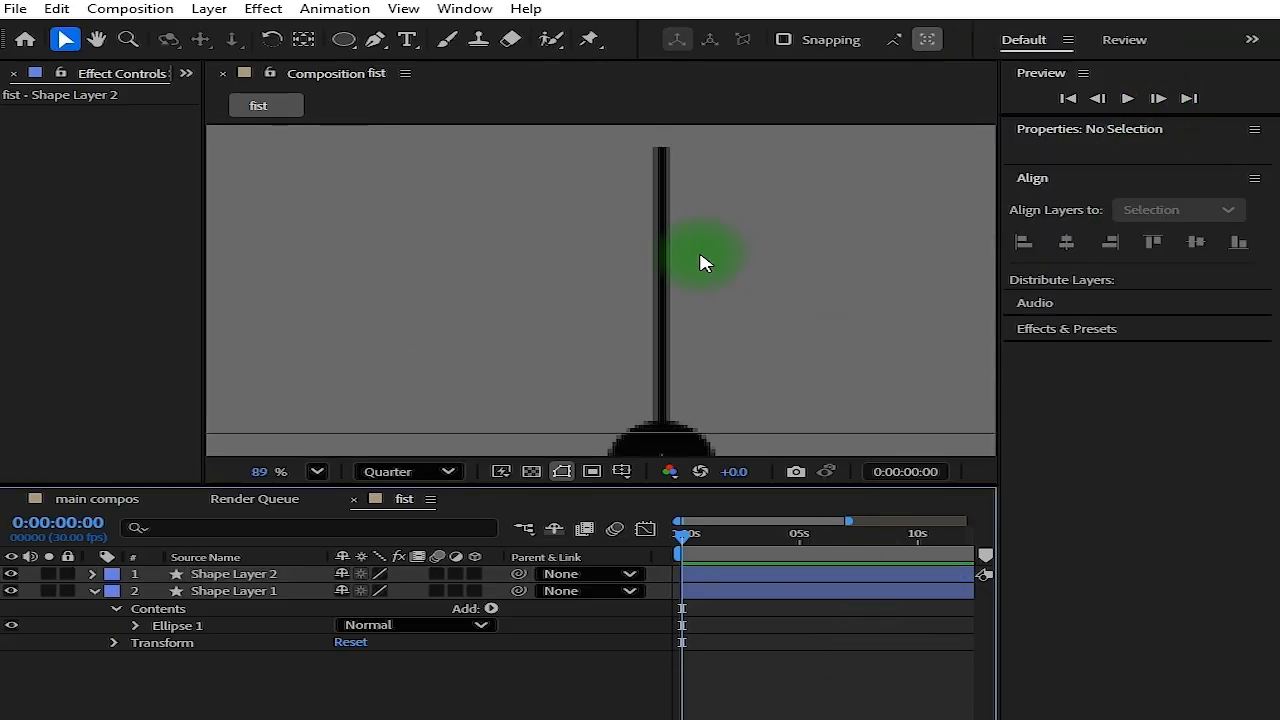
{"action": "scroll", "coordinate": [720, 245], "scroll_direction": "down", "scroll_amount": 3}
{"action": "scroll", "coordinate": [730, 280], "scroll_direction": "down", "scroll_amount": 1}
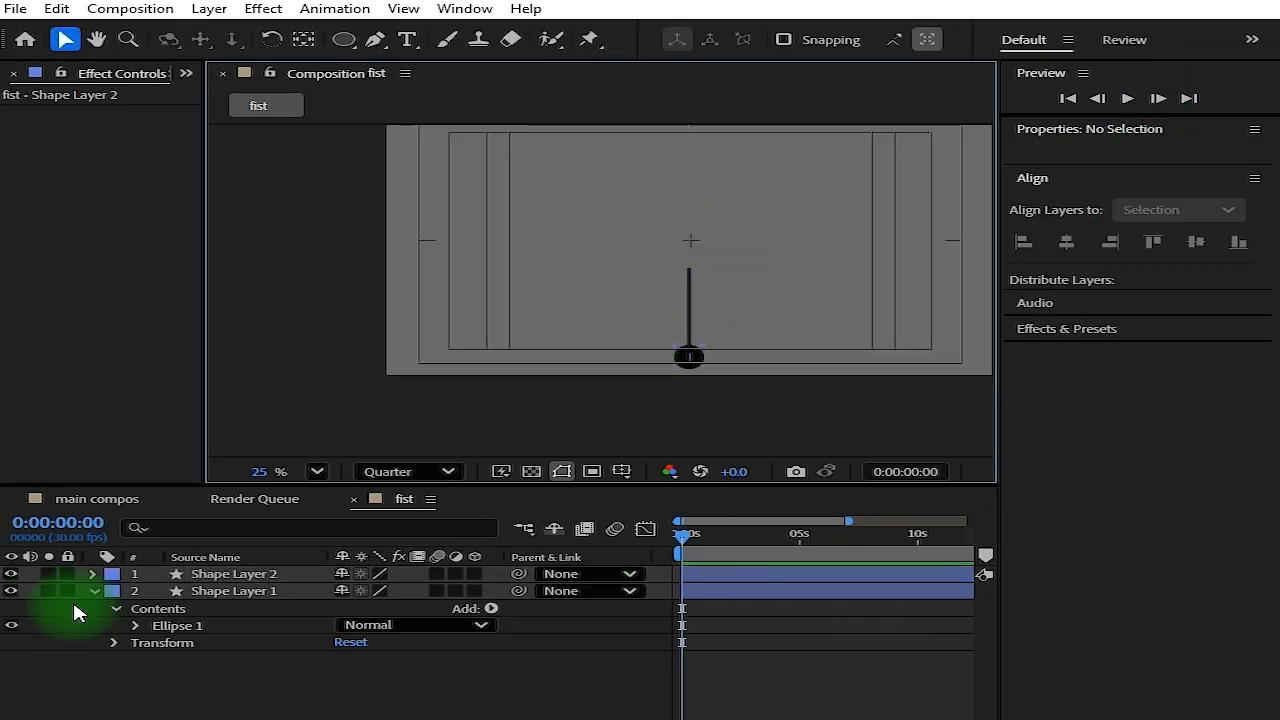
{"action": "left_click", "coordinate": [725, 576]}
{"action": "scroll", "coordinate": [737, 288], "scroll_direction": "up", "scroll_amount": 2}
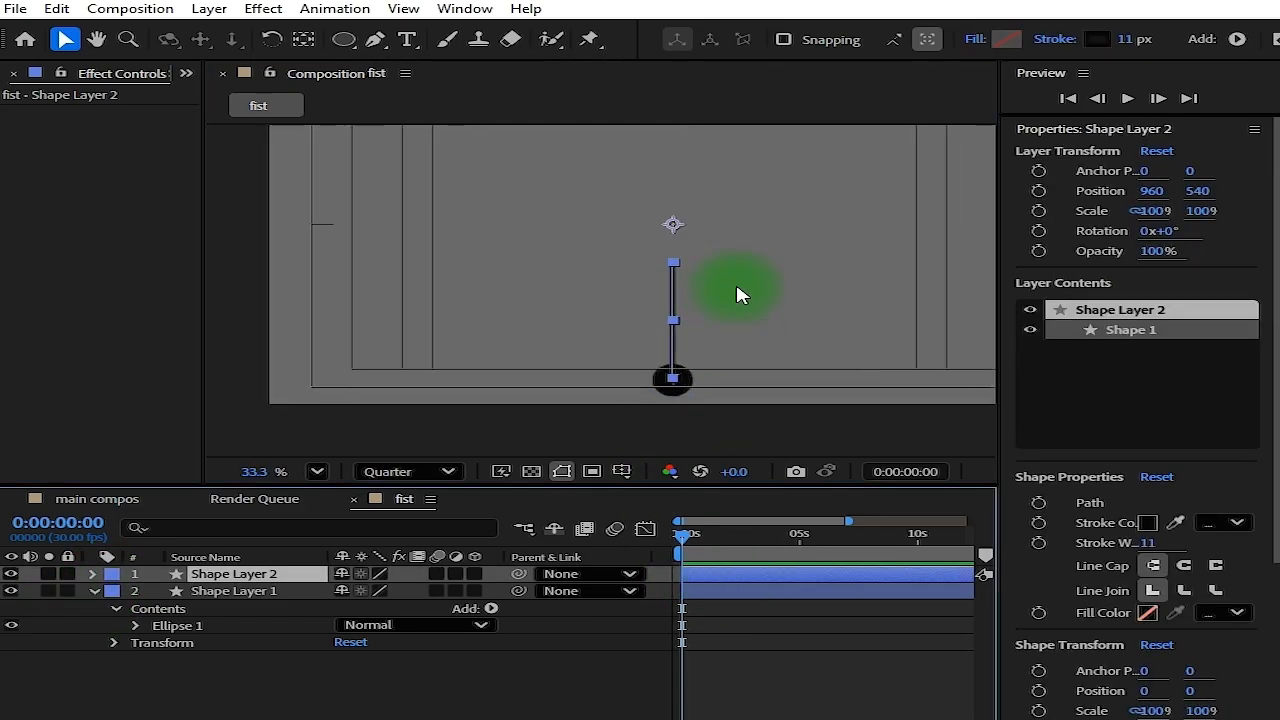
{"action": "key", "text": "ctrl+alt+Home"}
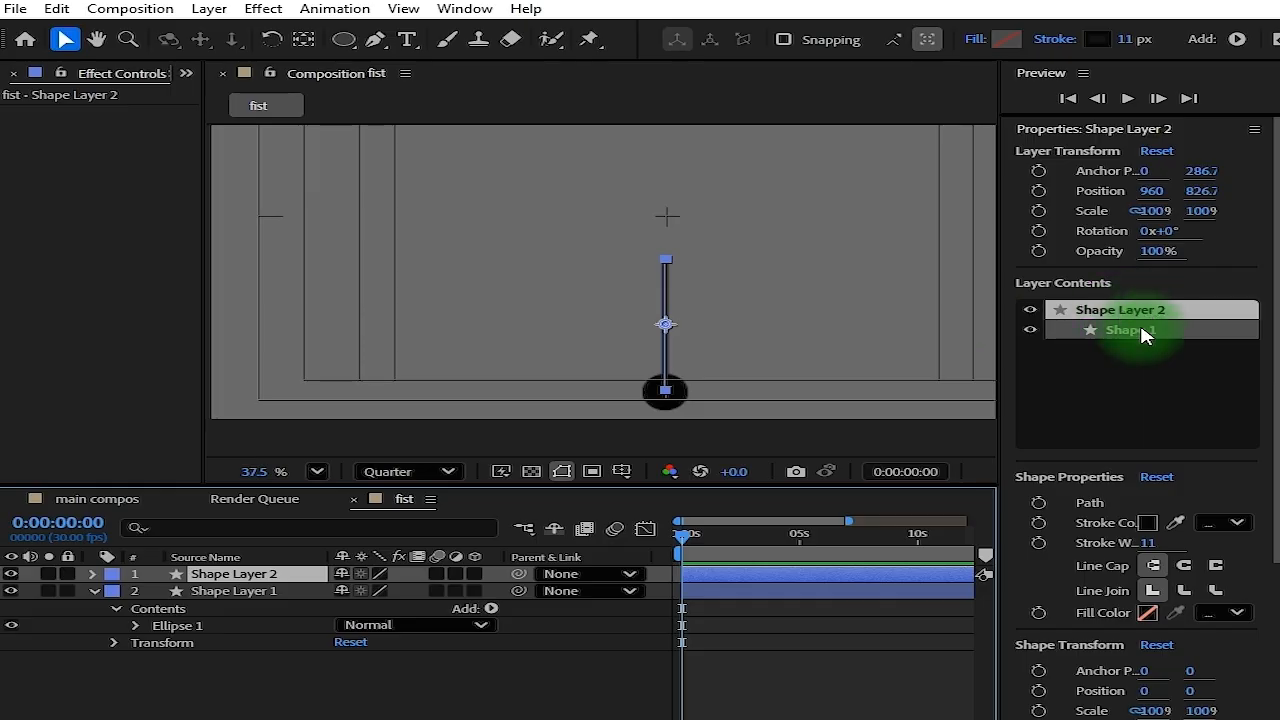
{"action": "scroll", "coordinate": [1100, 437], "scroll_direction": "down", "scroll_amount": 5}
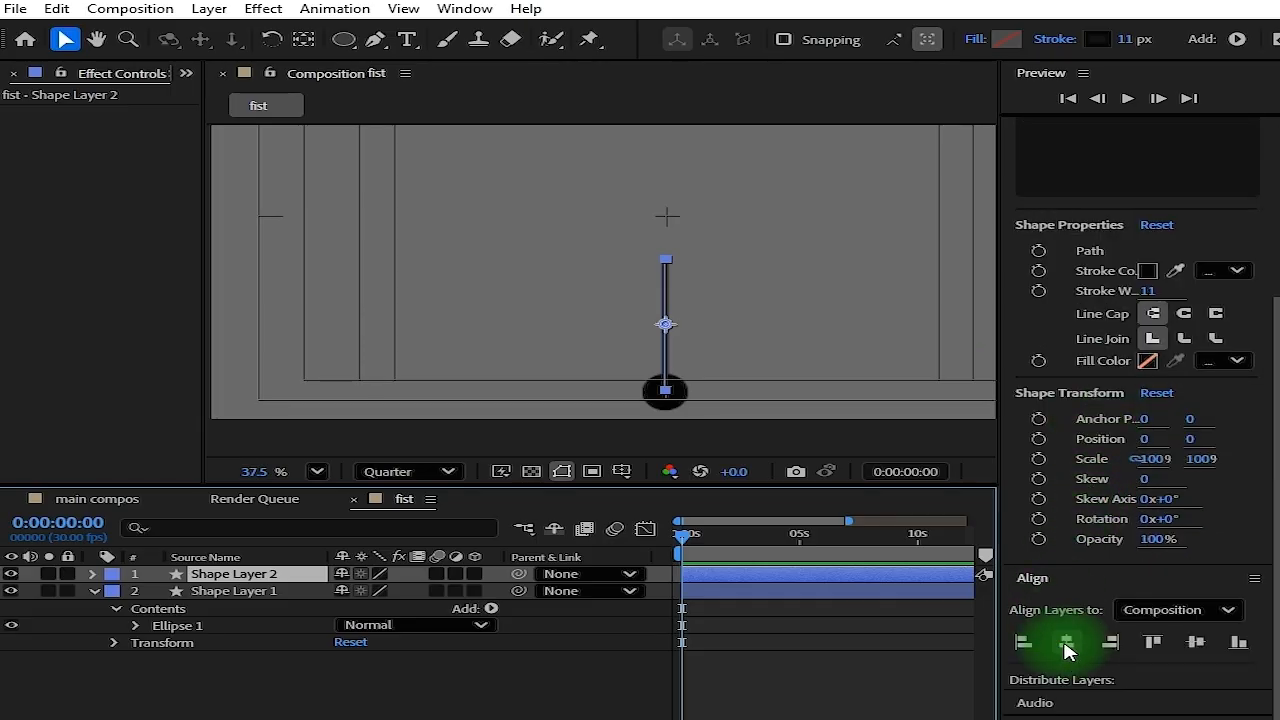
{"action": "left_click", "coordinate": [780, 660]}
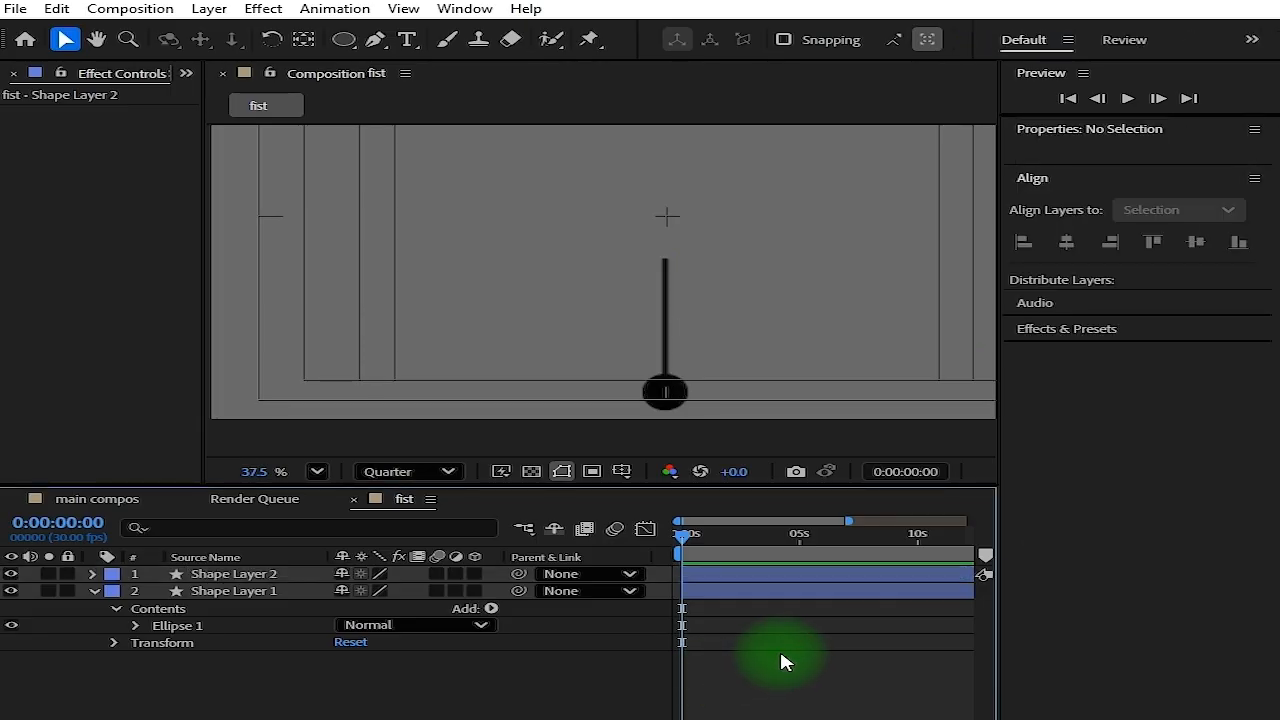
Save the project to the Desktop under the name Untitled Project
{"action": "key", "text": "ctrl+s"}
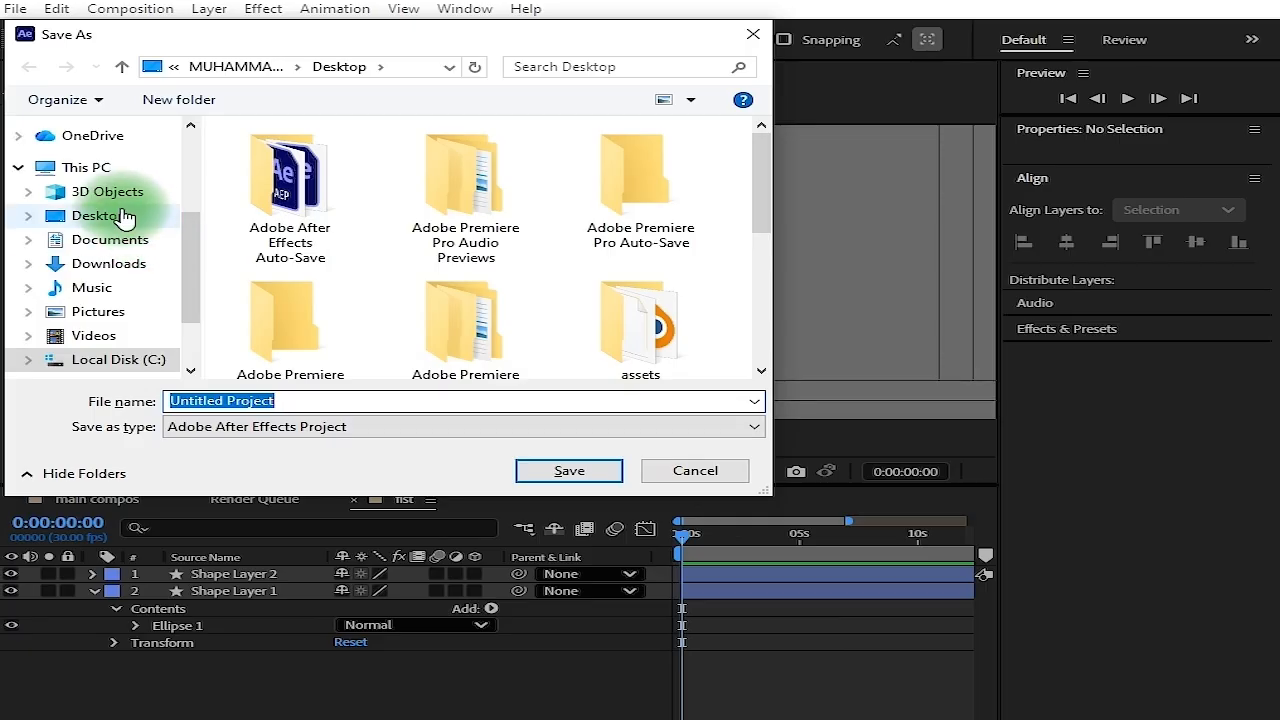
{"action": "left_click", "coordinate": [124, 217]}
{"action": "left_click", "coordinate": [557, 468]}
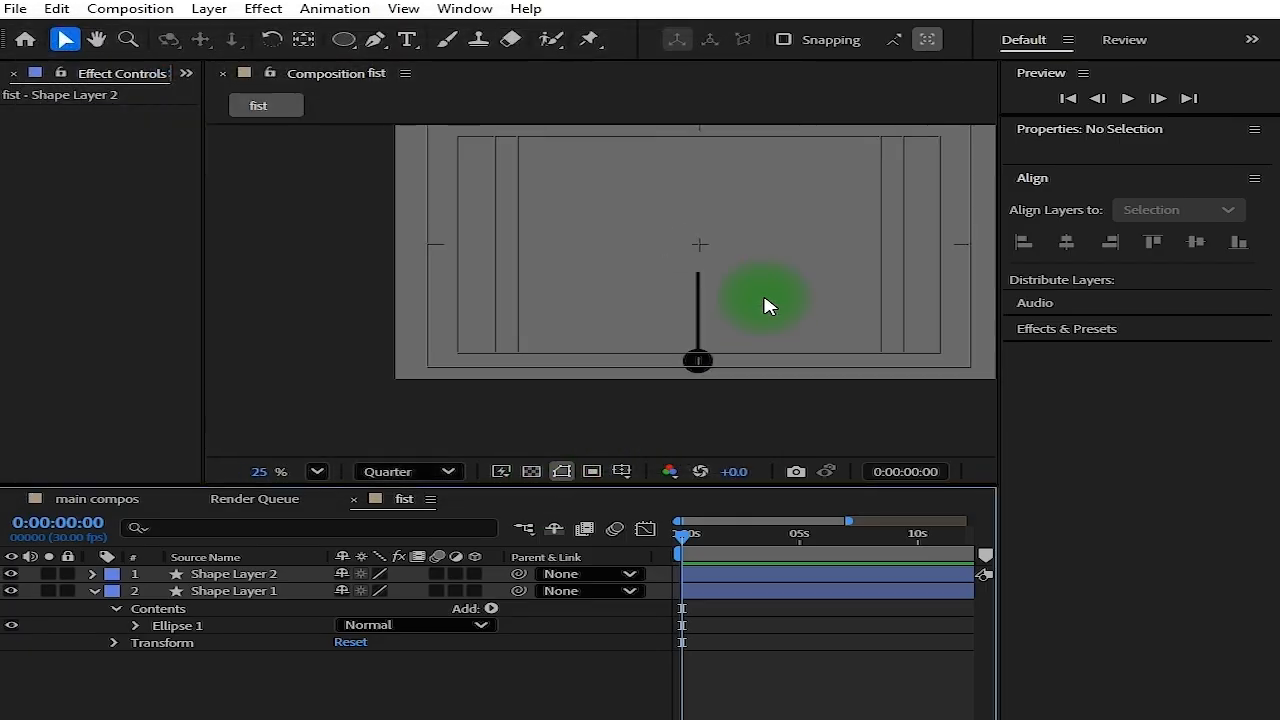
Collapse the circle layer's properties in the timeline and bring the whole frame into view
{"action": "left_click_drag", "start_coordinate": [689, 263], "coordinate": [645, 320]}
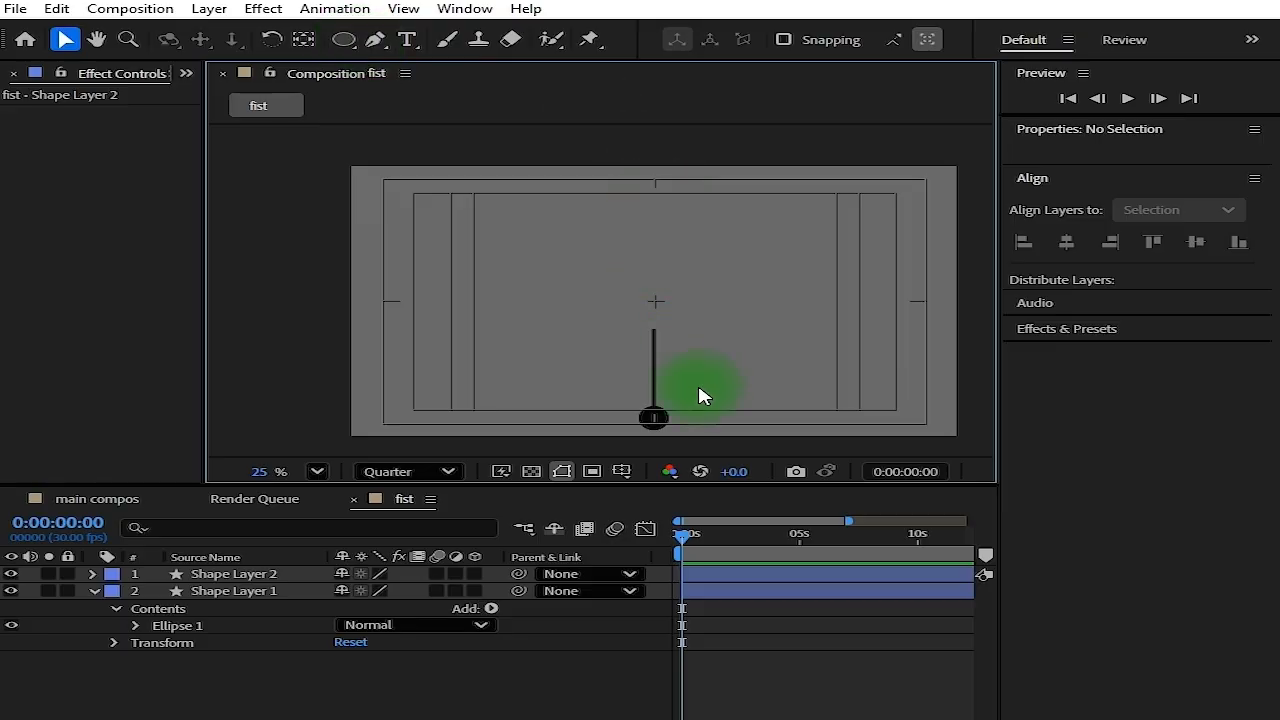
{"action": "left_click", "coordinate": [94, 590]}
{"action": "scroll", "coordinate": [714, 380], "scroll_direction": "up", "scroll_amount": 2}
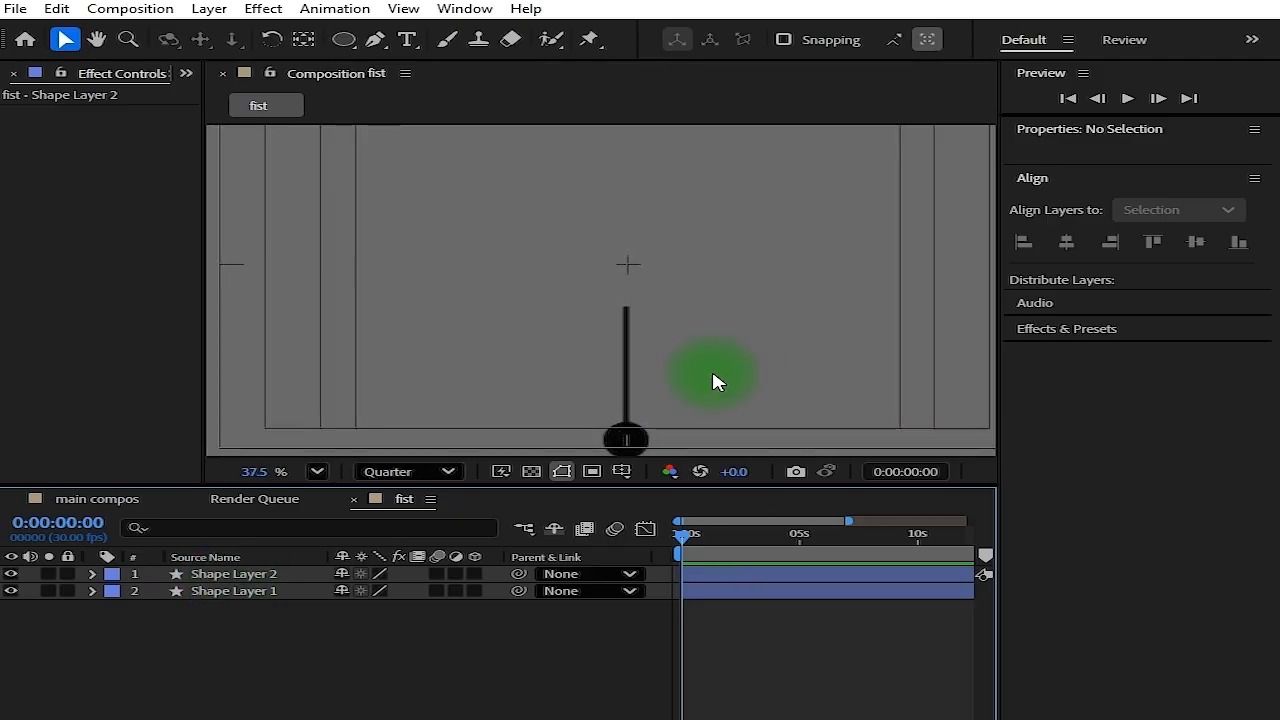
{"action": "scroll", "coordinate": [730, 340], "scroll_direction": "down", "scroll_amount": 2}
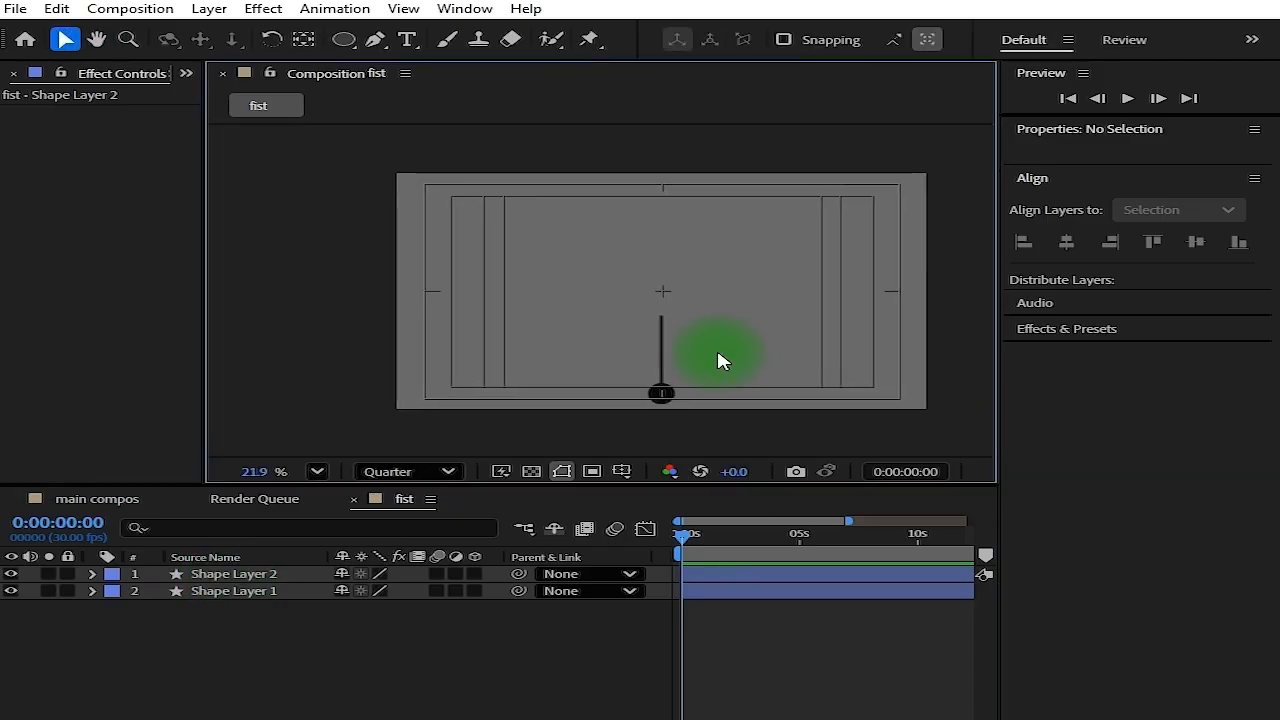
Duplicate the circle layer, Shape Layer 1, and move the copy to the top of the layer stack
{"action": "left_click", "coordinate": [255, 596]}
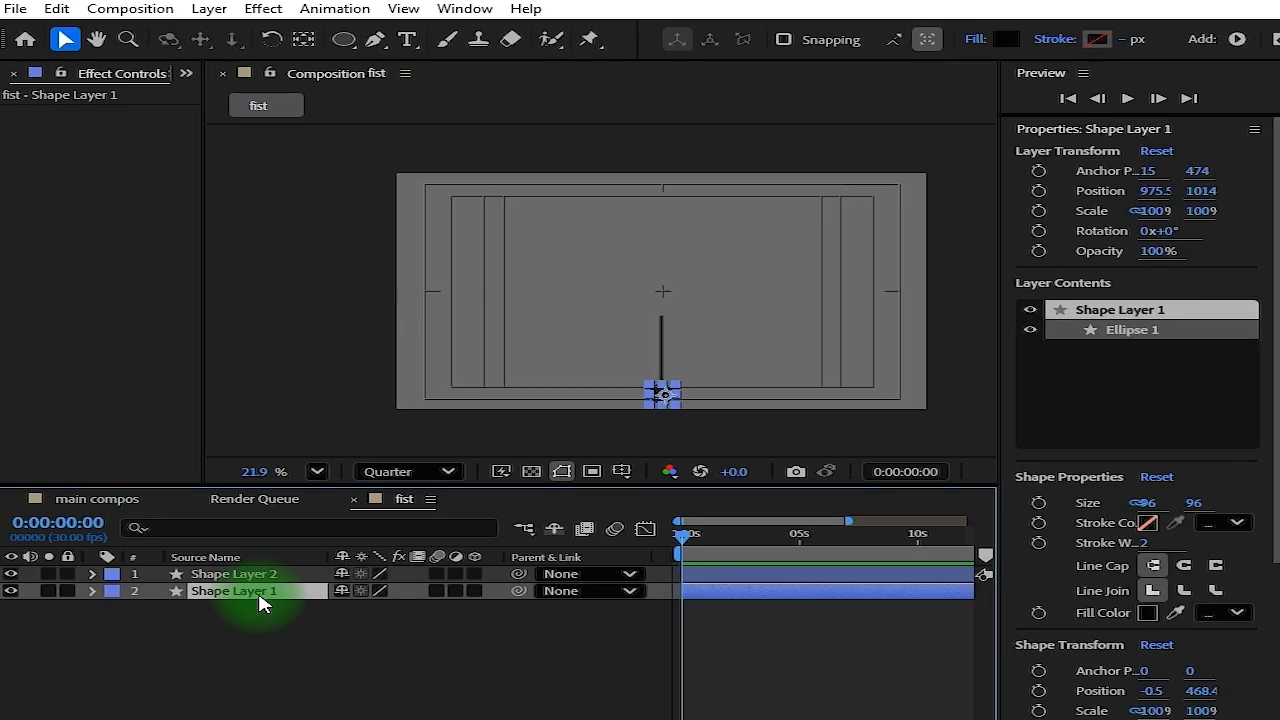
{"action": "key", "text": "ctrl+d"}
{"action": "left_click_drag", "start_coordinate": [260, 598], "coordinate": [258, 575]}
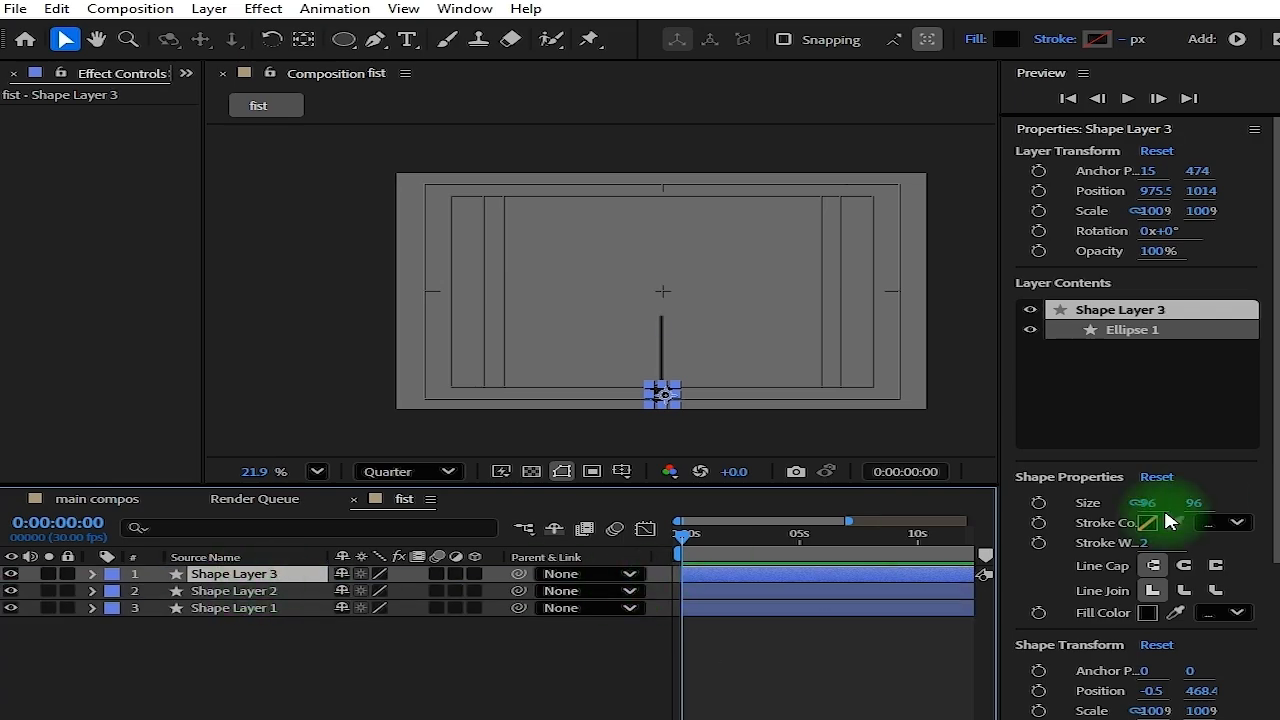
Align the duplicated circle, Shape Layer 3, vertically to the centre of the composition
{"action": "scroll", "coordinate": [1065, 525], "scroll_direction": "down", "scroll_amount": 3}
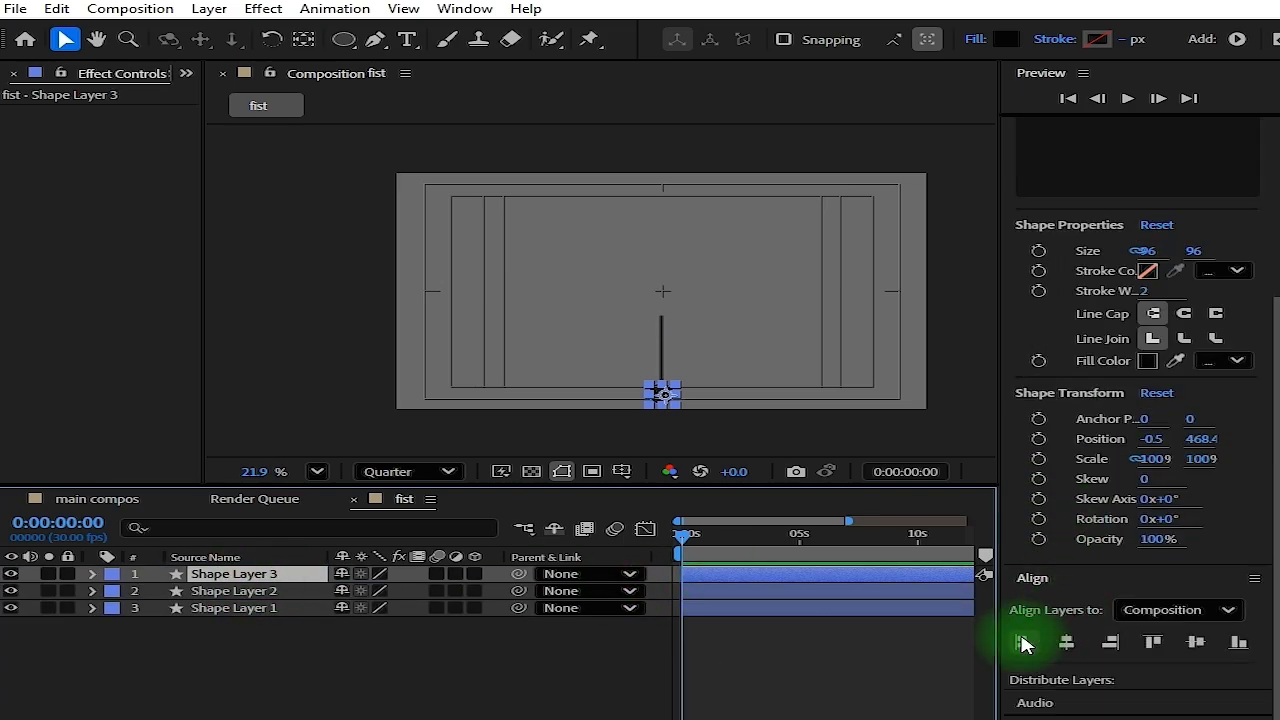
{"action": "left_click", "coordinate": [1197, 644]}
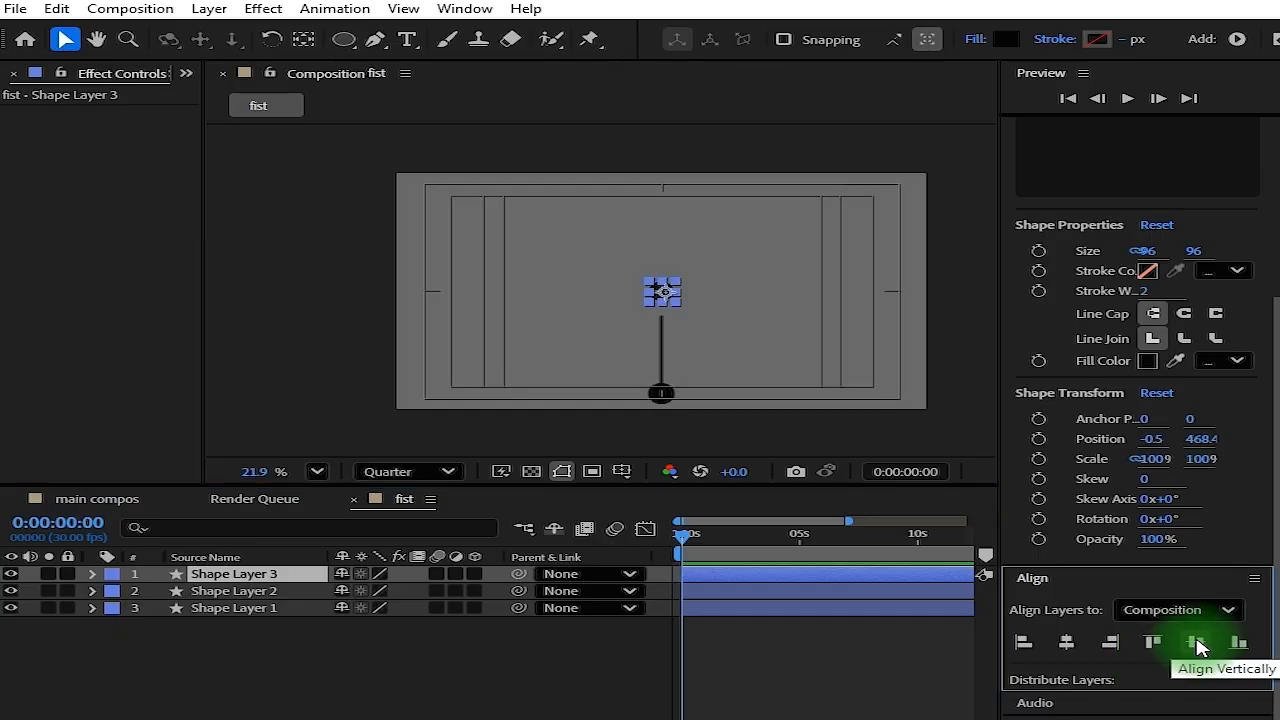
{"action": "scroll", "coordinate": [663, 290], "scroll_direction": "up", "scroll_amount": 5}
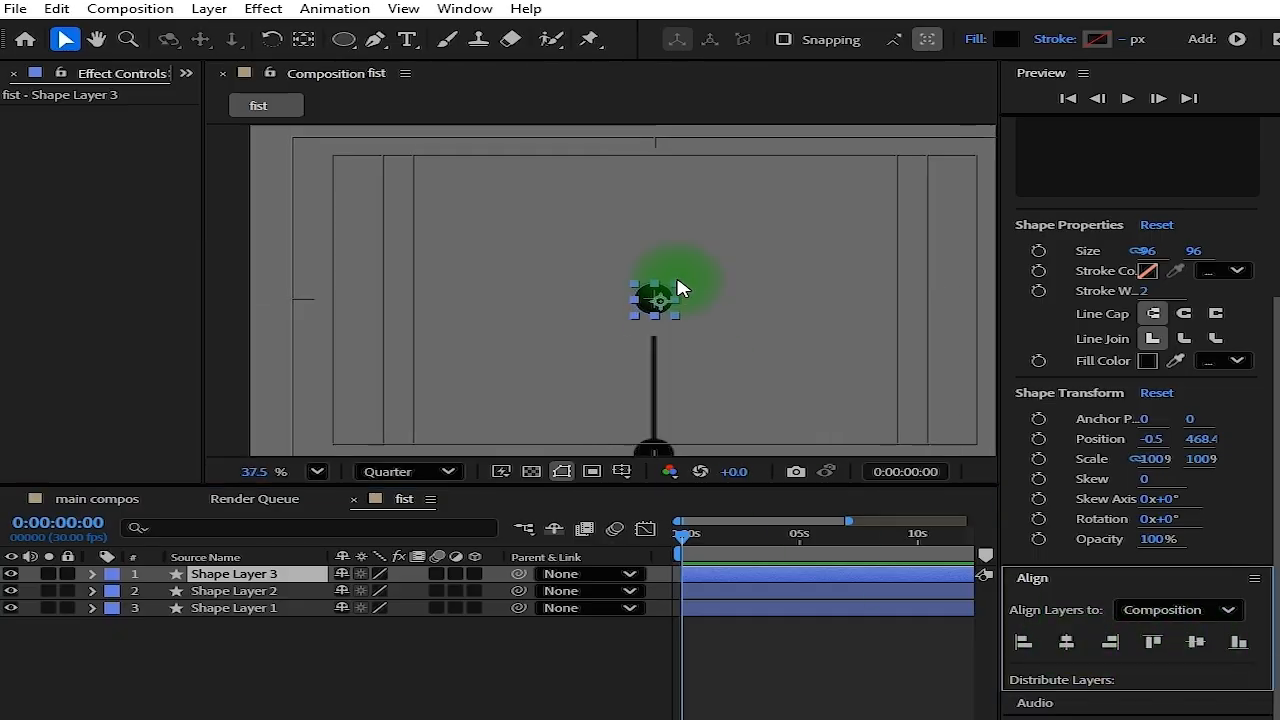
Enlarge the duplicated circle to a scale of 535% and centre its anchor point on its content
{"action": "key", "text": "s"}
{"action": "key", "text": "s"}
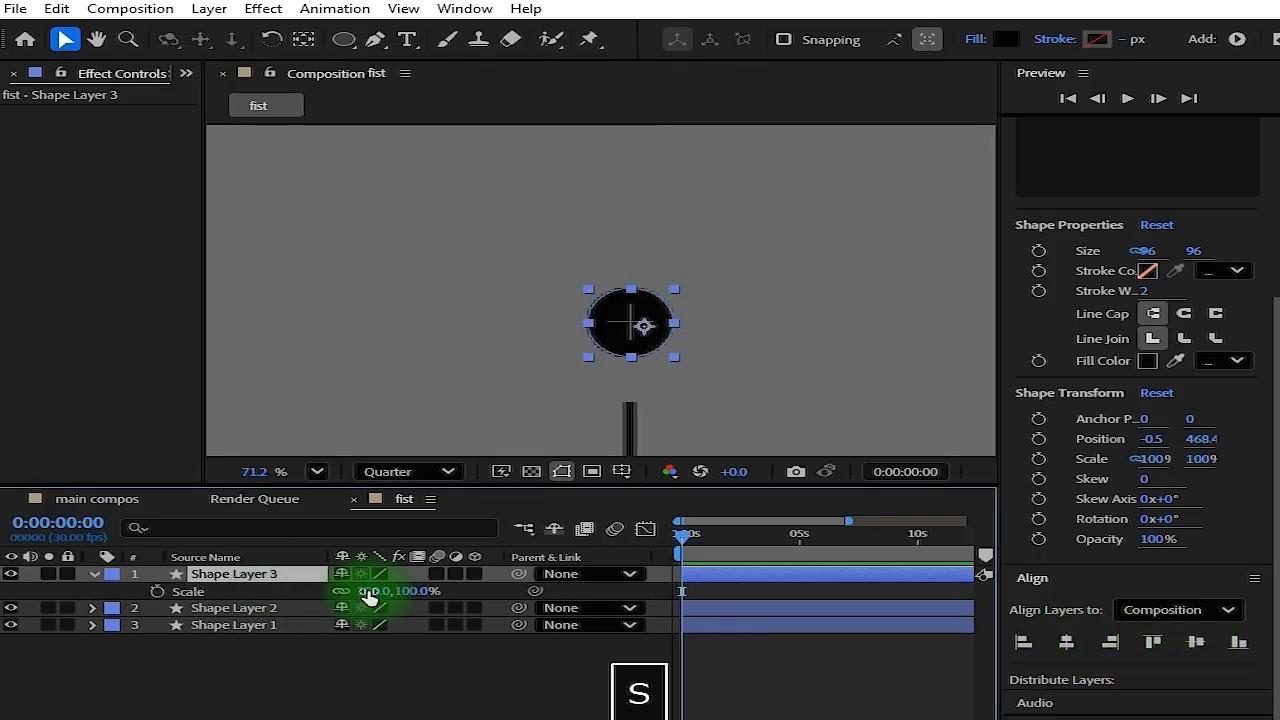
{"action": "left_click_drag", "start_coordinate": [368, 590], "coordinate": [714, 409]}
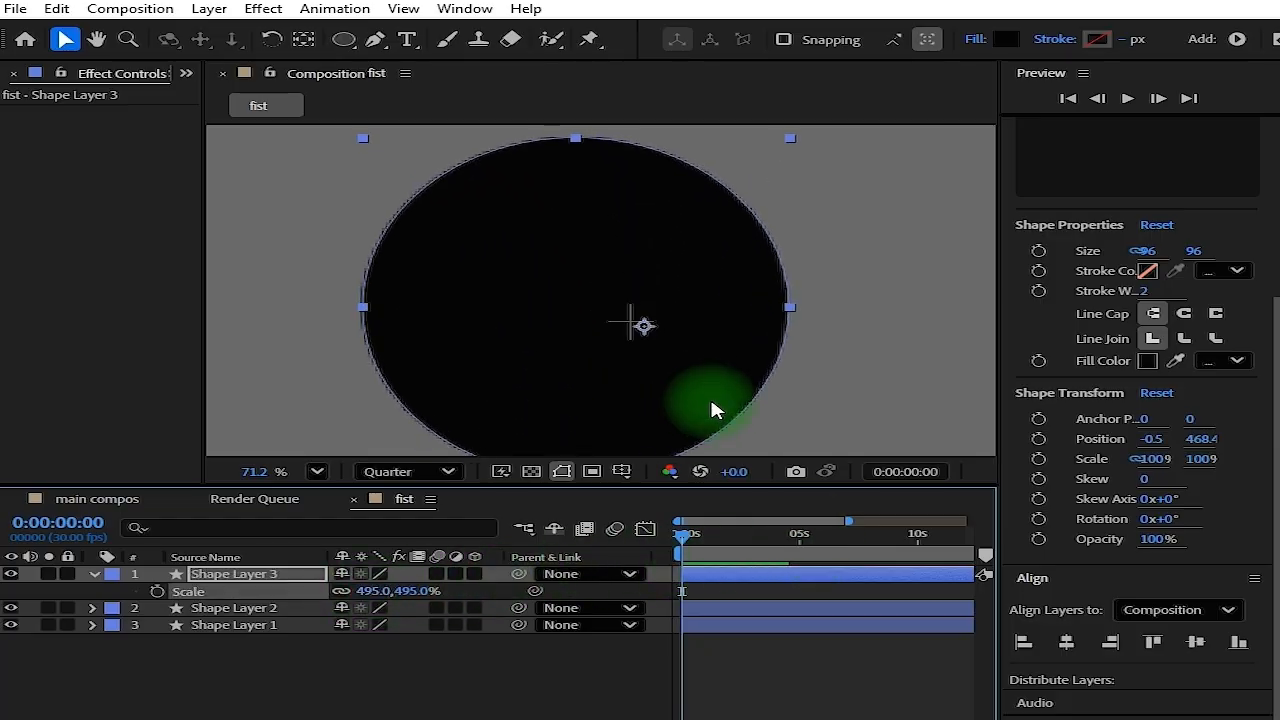
{"action": "scroll", "coordinate": [714, 409], "scroll_direction": "down", "scroll_amount": 2}
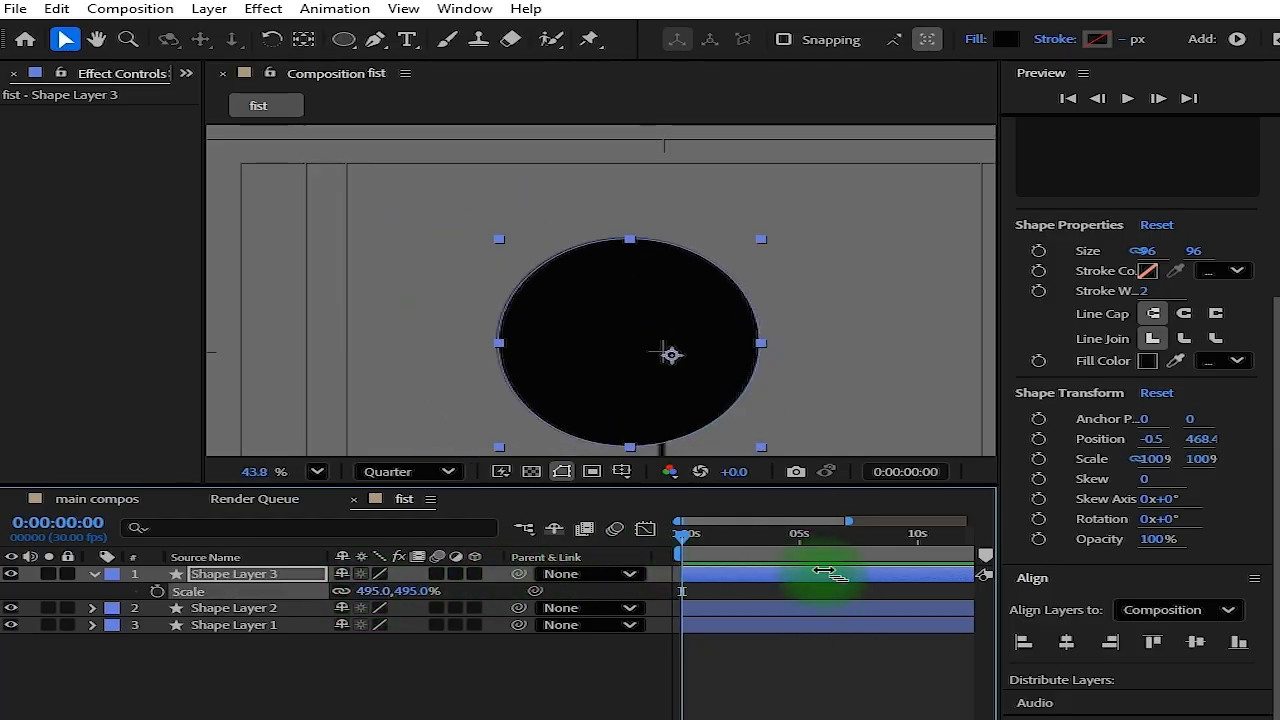
{"action": "key", "text": "ctrl+alt+Home"}
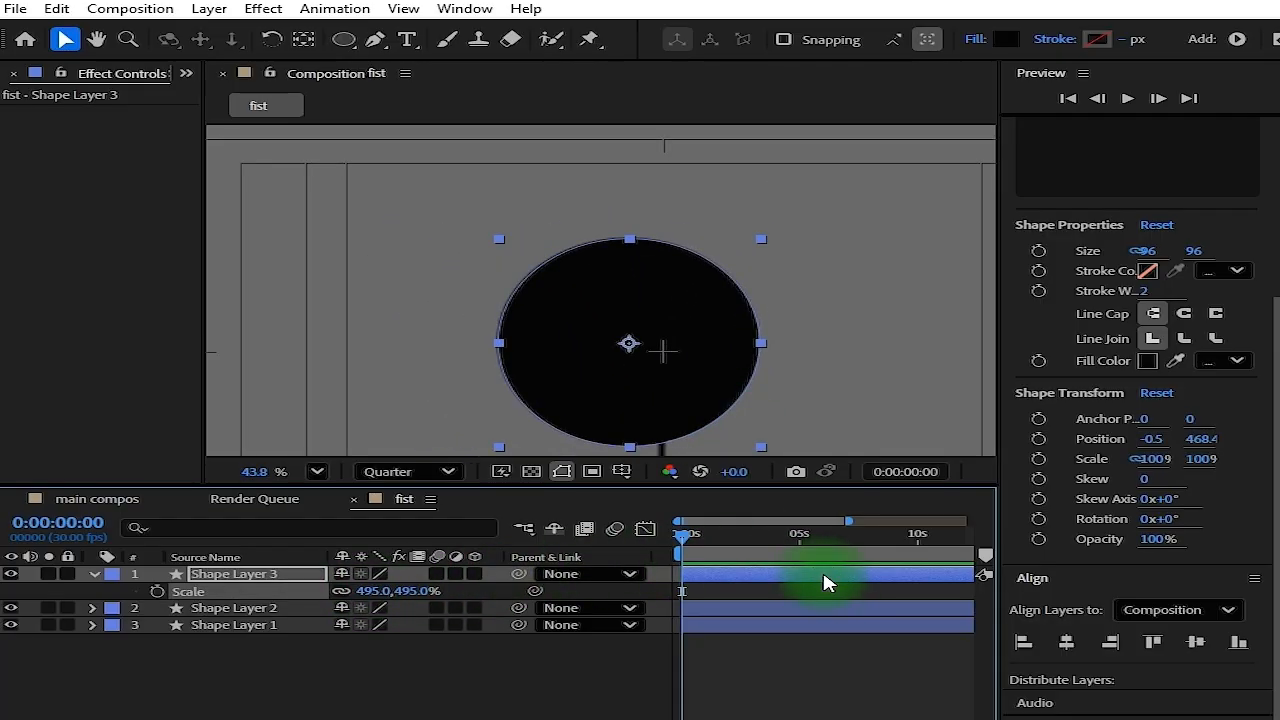
{"action": "left_click_drag", "start_coordinate": [360, 591], "coordinate": [405, 590]}
{"action": "scroll", "coordinate": [672, 318], "scroll_direction": "down", "scroll_amount": 1}
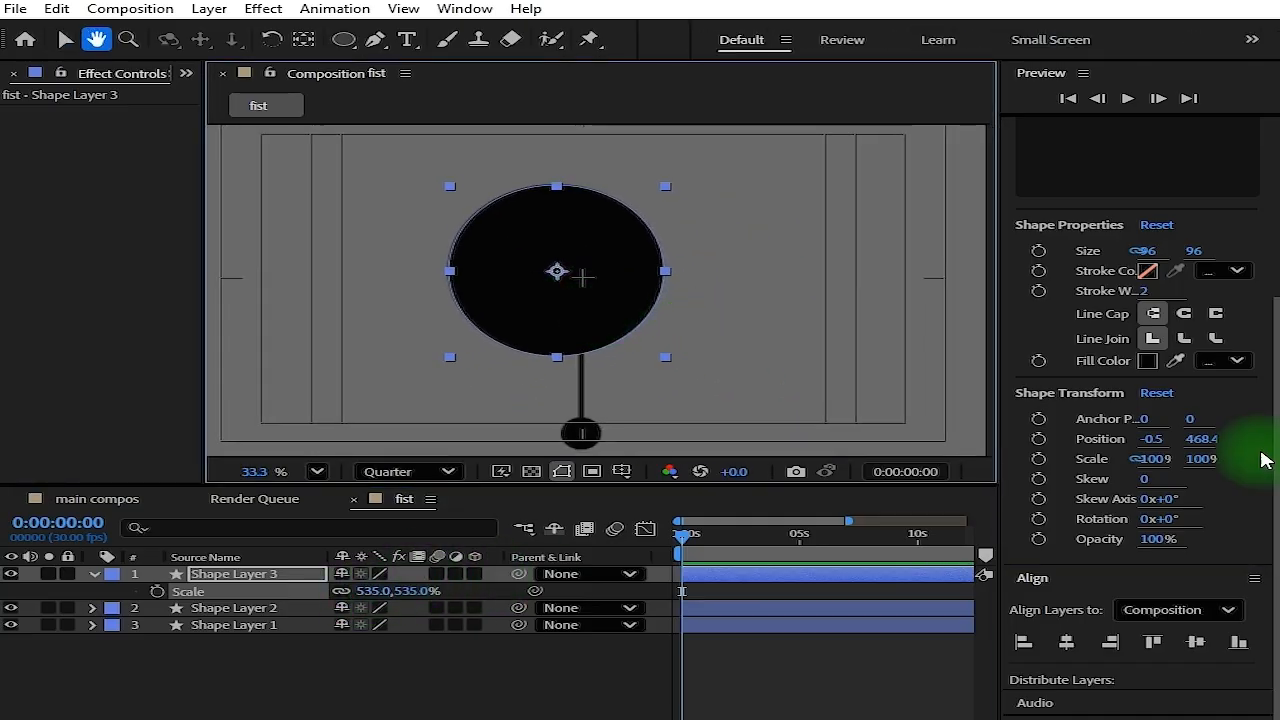
Align the enlarged circle to the composition's centre both horizontally and vertically
{"action": "left_click", "coordinate": [1068, 642]}
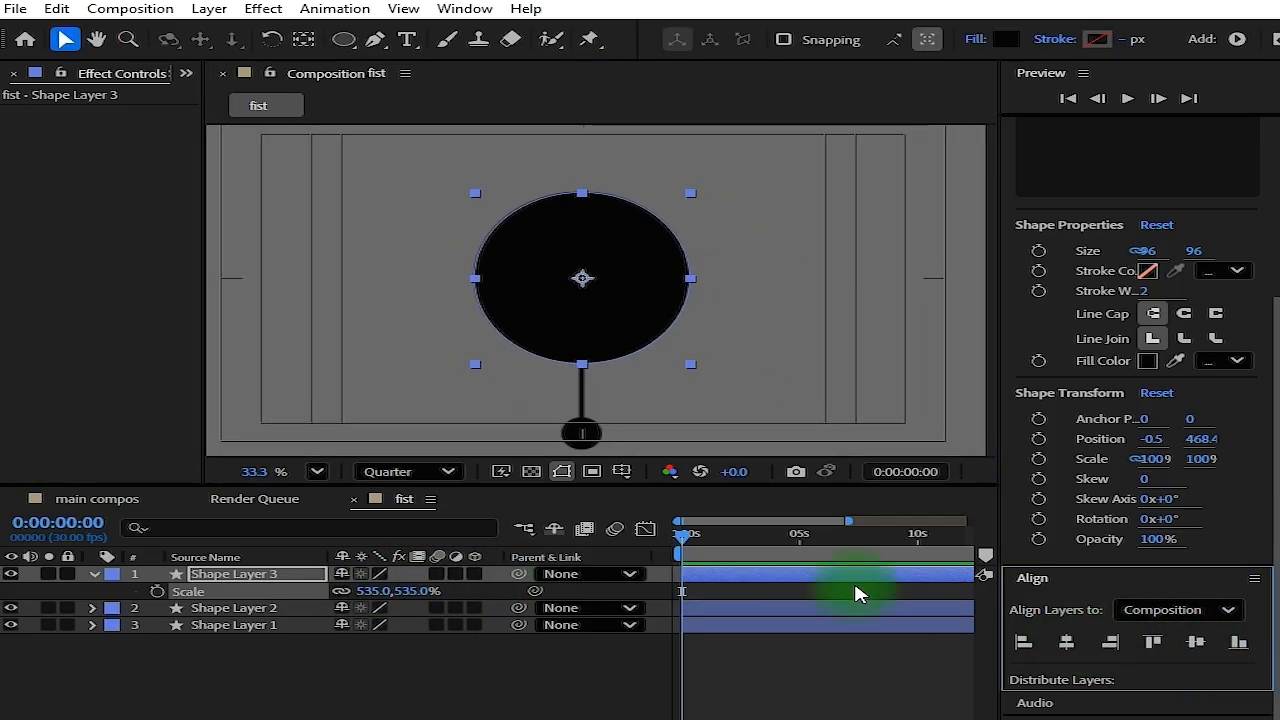
{"action": "scroll", "coordinate": [617, 286], "scroll_direction": "up", "scroll_amount": 1}
{"action": "left_click_drag", "start_coordinate": [617, 286], "coordinate": [672, 279]}
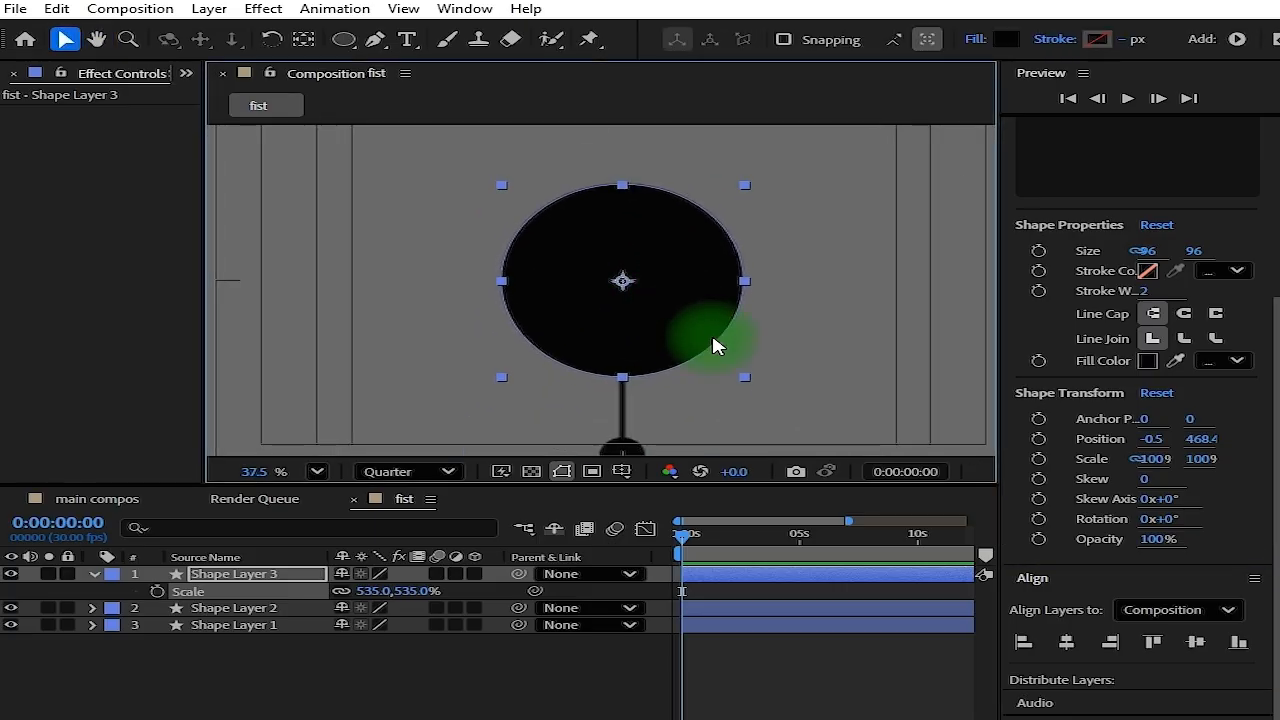
Raise the enlarged circle straight up to about Y 417, at the upper end of the line, and save the project
{"action": "left_click_drag", "start_coordinate": [714, 345], "coordinate": [668, 153]}
{"action": "key", "text": "ctrl+s"}
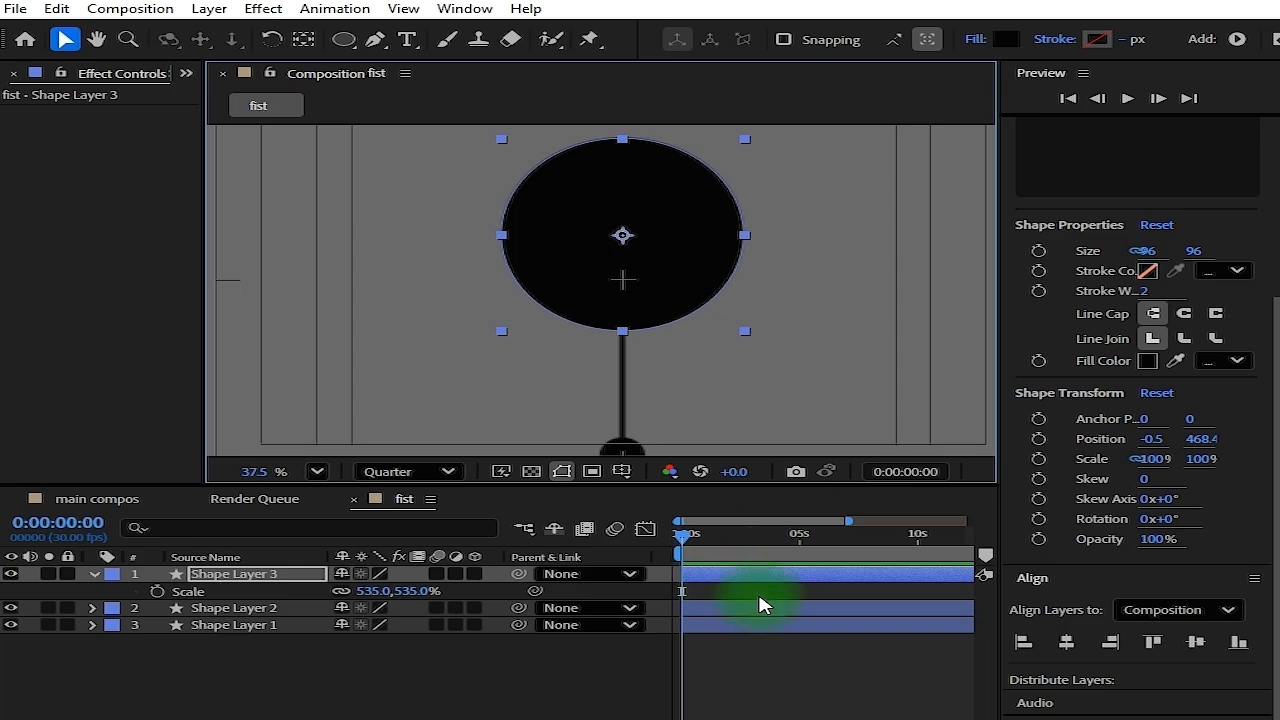
Change the enlarged circle's fill colour to light purple, EBC8FF
{"action": "left_click", "coordinate": [1013, 45]}
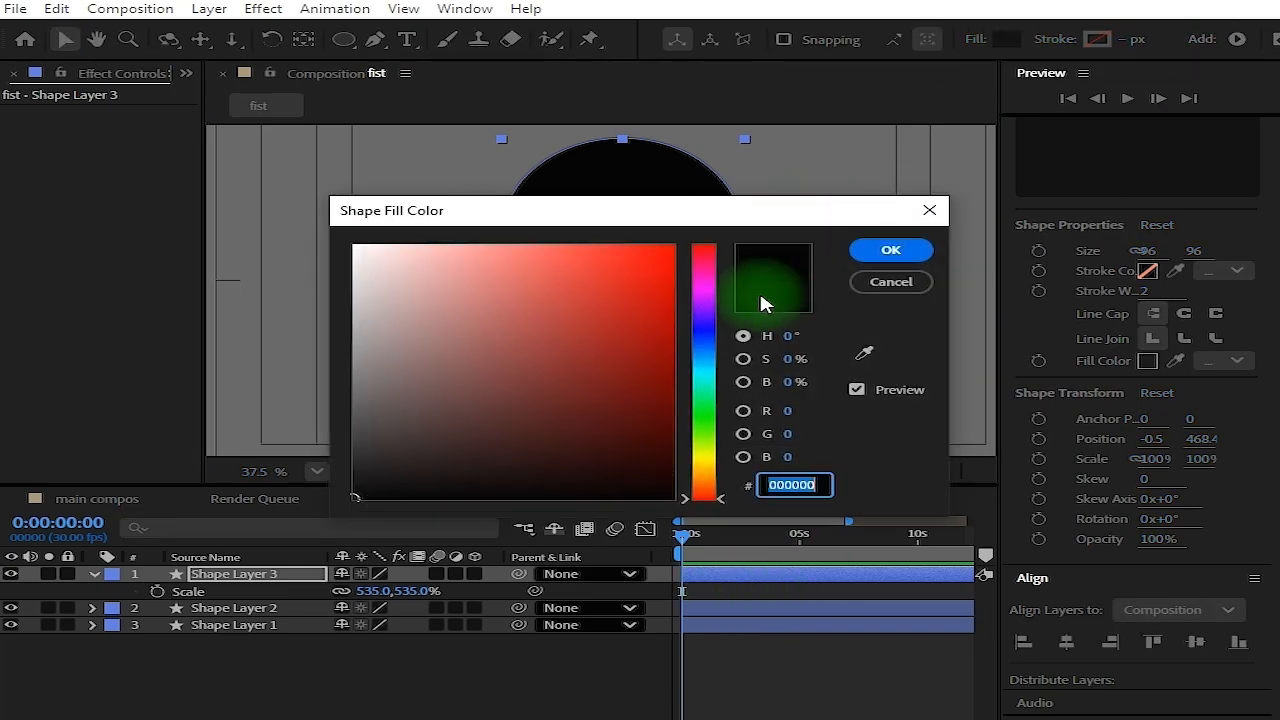
{"action": "left_click", "coordinate": [700, 301]}
{"action": "left_click", "coordinate": [498, 349]}
{"action": "mouse_move", "coordinate": [441, 321]}
{"action": "left_mouse_down"}
{"action": "mouse_move", "coordinate": [410, 262]}
{"action": "mouse_move", "coordinate": [421, 243]}
{"action": "left_mouse_up"}
{"action": "left_click_drag", "start_coordinate": [567, 219], "coordinate": [503, 351]}
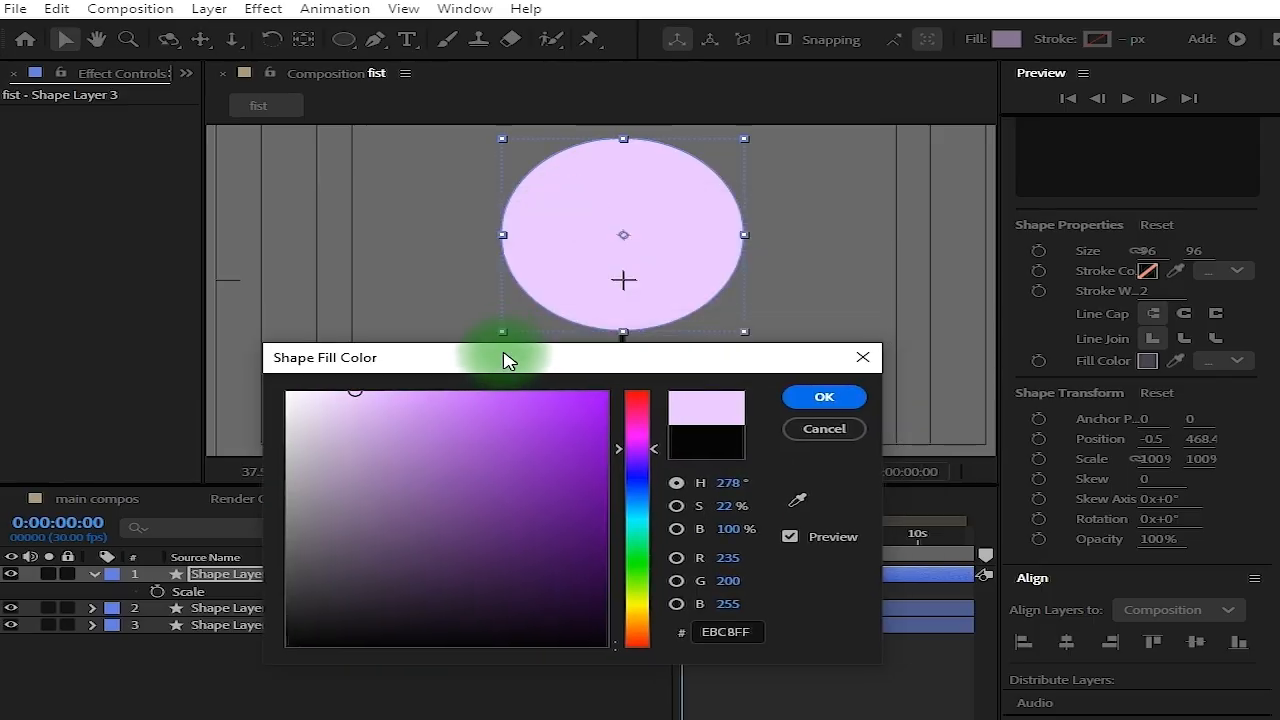
{"action": "left_click", "coordinate": [837, 397]}
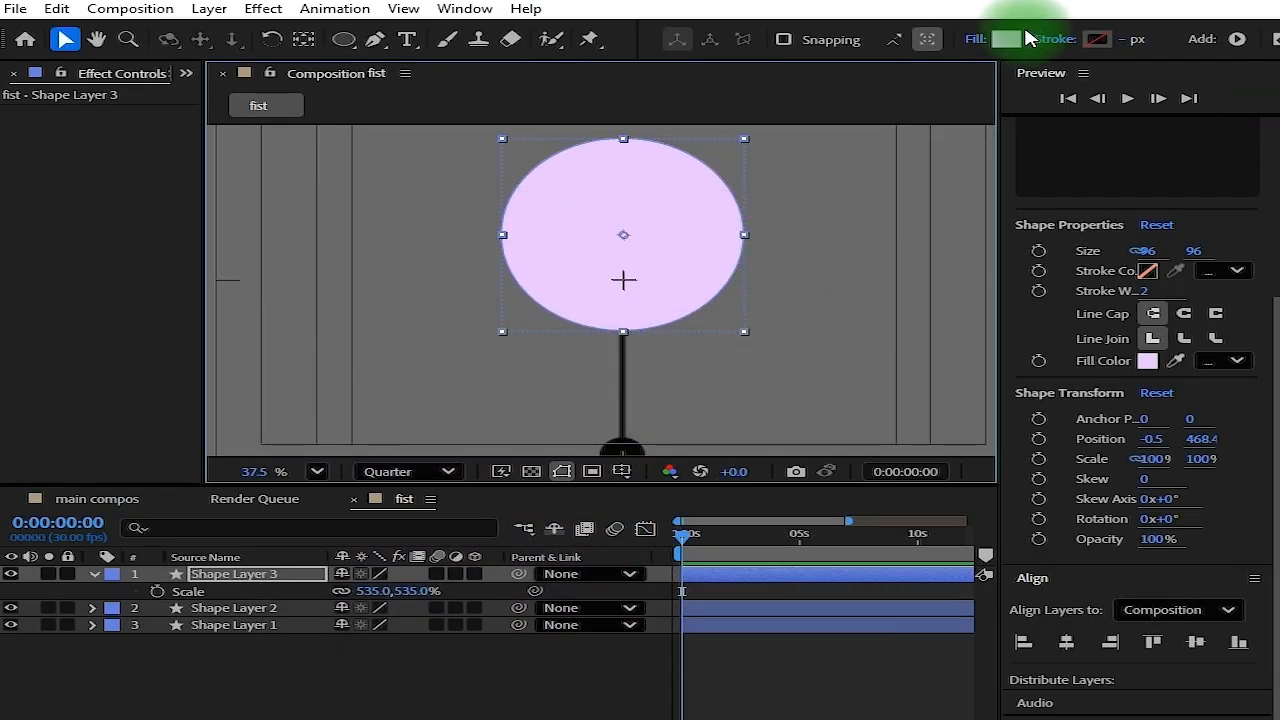
Move Shape Layer 3 to the end of the layer stack, behind the line and small circle, and deselect it
{"action": "scroll", "coordinate": [854, 258], "scroll_direction": "down", "scroll_amount": 5}
{"action": "left_click_drag", "start_coordinate": [885, 248], "coordinate": [778, 283]}
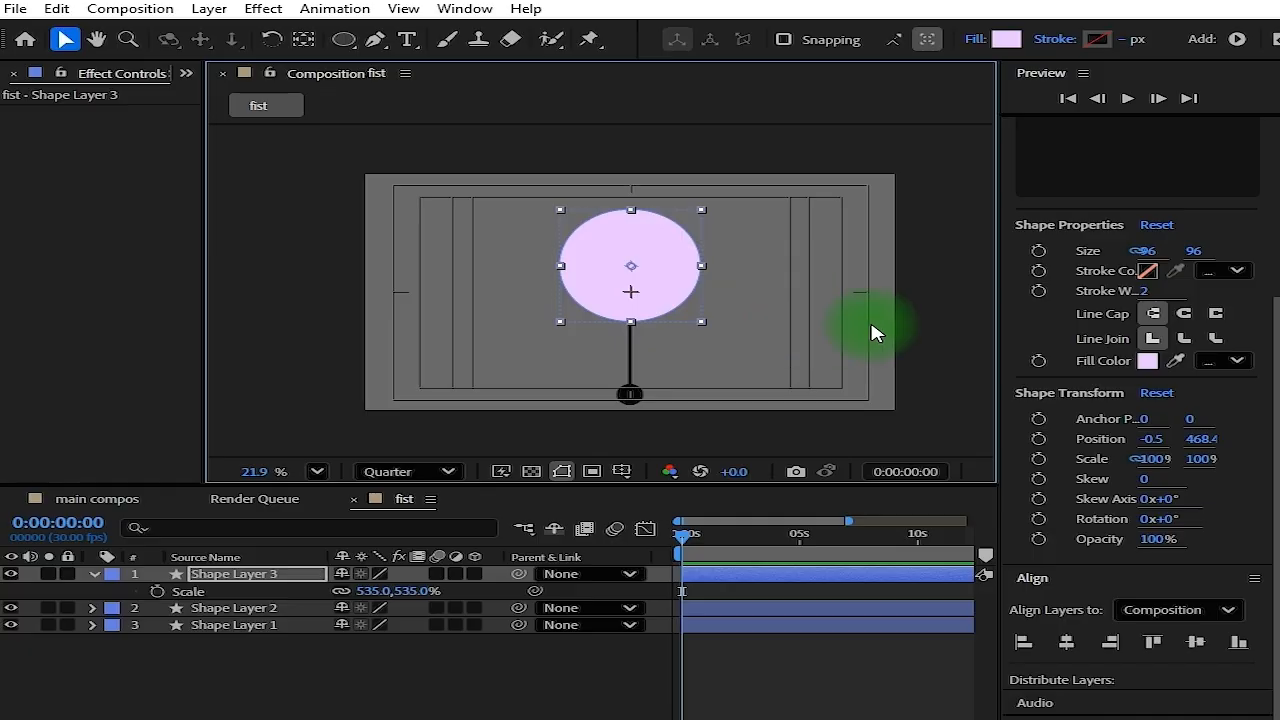
{"action": "left_click_drag", "start_coordinate": [257, 573], "coordinate": [250, 641]}
{"action": "left_click", "coordinate": [329, 669]}
{"action": "scroll", "coordinate": [620, 290], "scroll_direction": "up", "scroll_amount": 3}
{"action": "left_click_drag", "start_coordinate": [647, 303], "coordinate": [634, 322]}
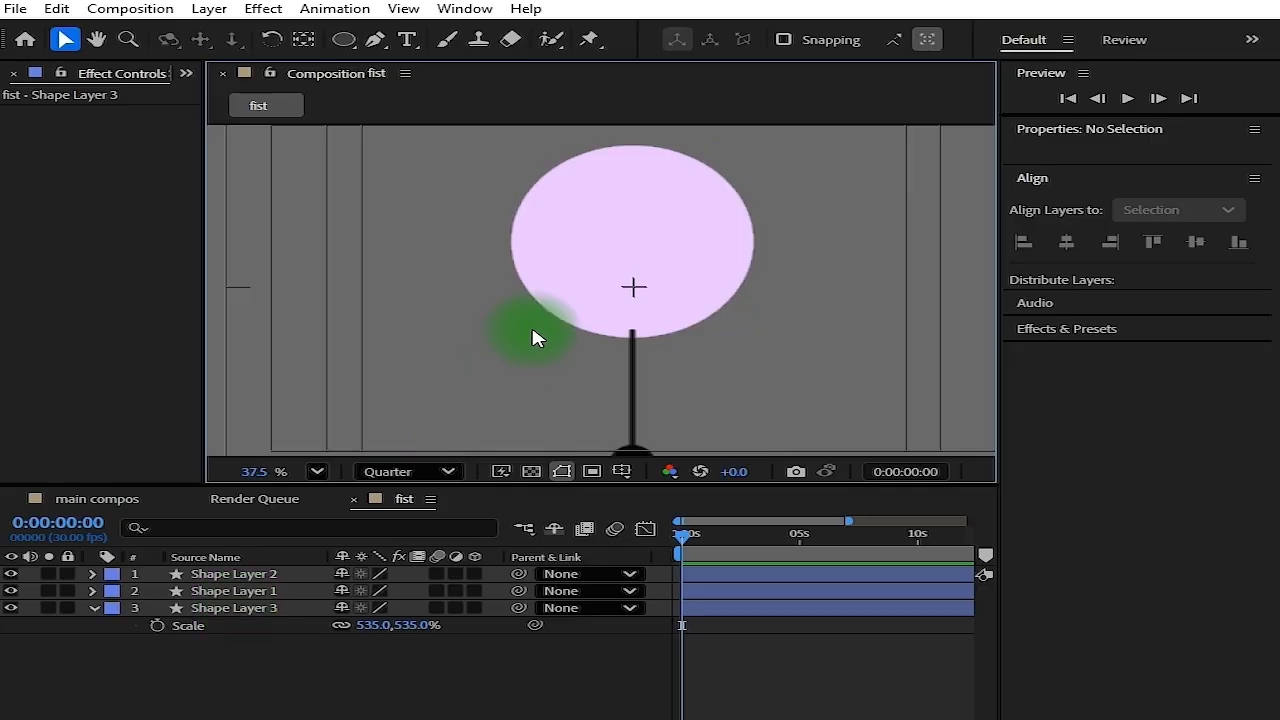
{"action": "scroll", "coordinate": [540, 325], "scroll_direction": "down", "scroll_amount": 3}
{"action": "scroll", "coordinate": [542, 322], "scroll_direction": "up", "scroll_amount": 1}
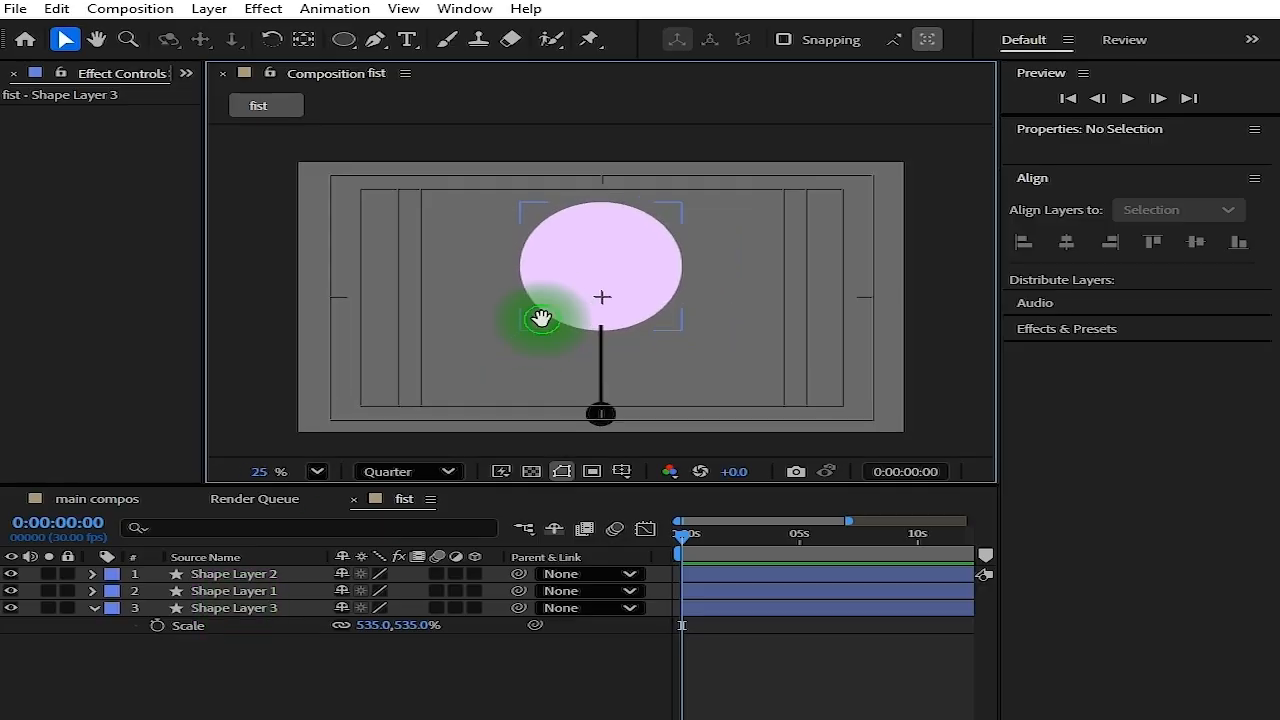
{"action": "left_click_drag", "start_coordinate": [545, 318], "coordinate": [556, 320]}
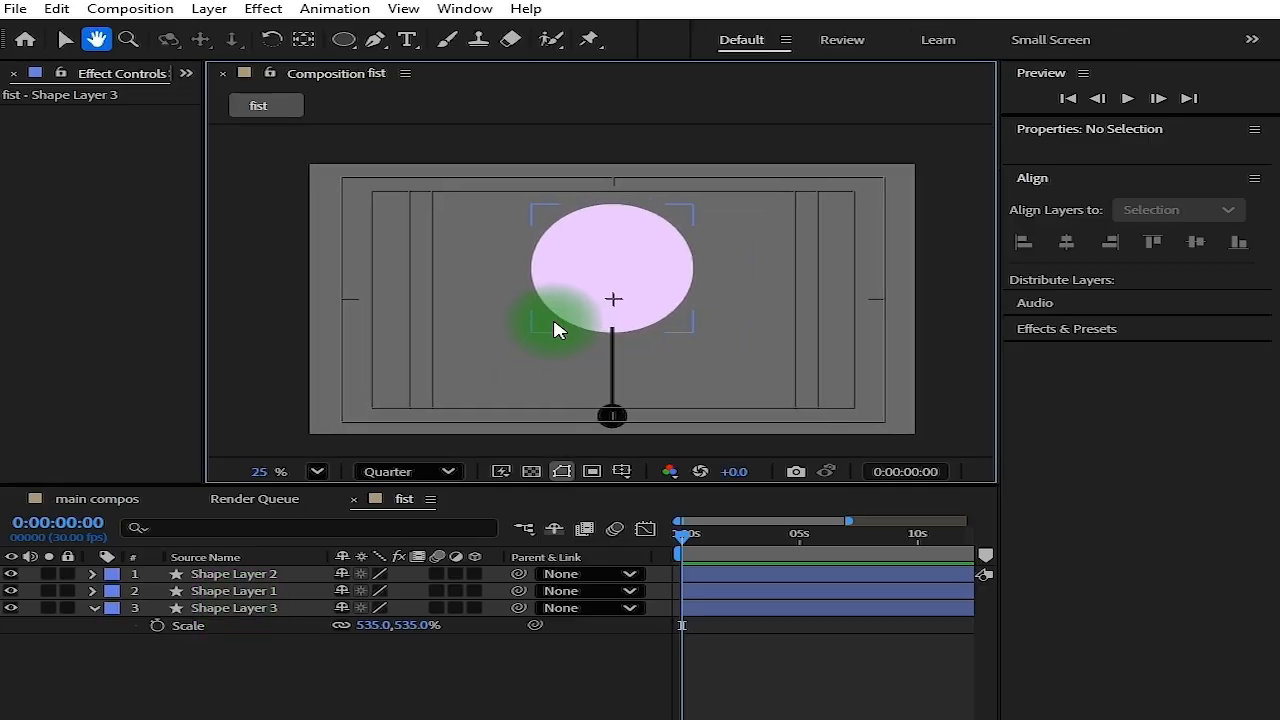
Duplicate the light purple circle layer, bring the copy to the front of the layer stack and reveal its Scale property
{"action": "left_click", "coordinate": [240, 609]}
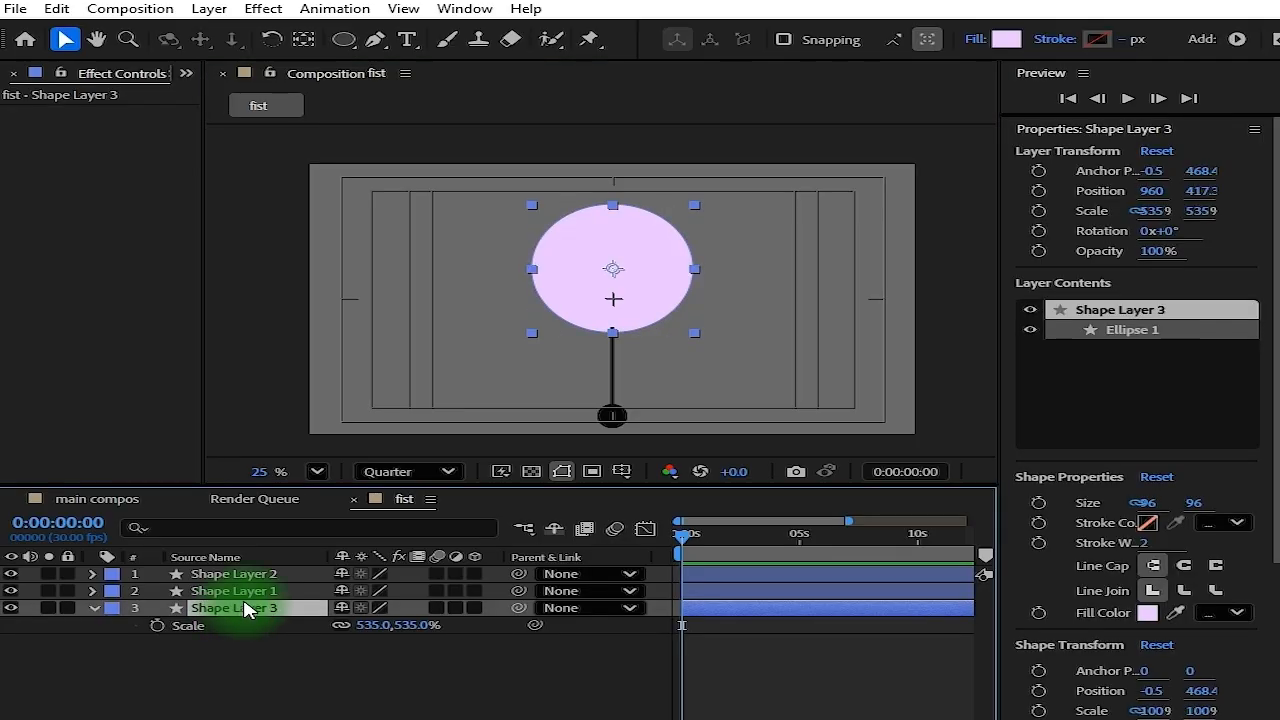
{"action": "key", "text": "ctrl+d"}
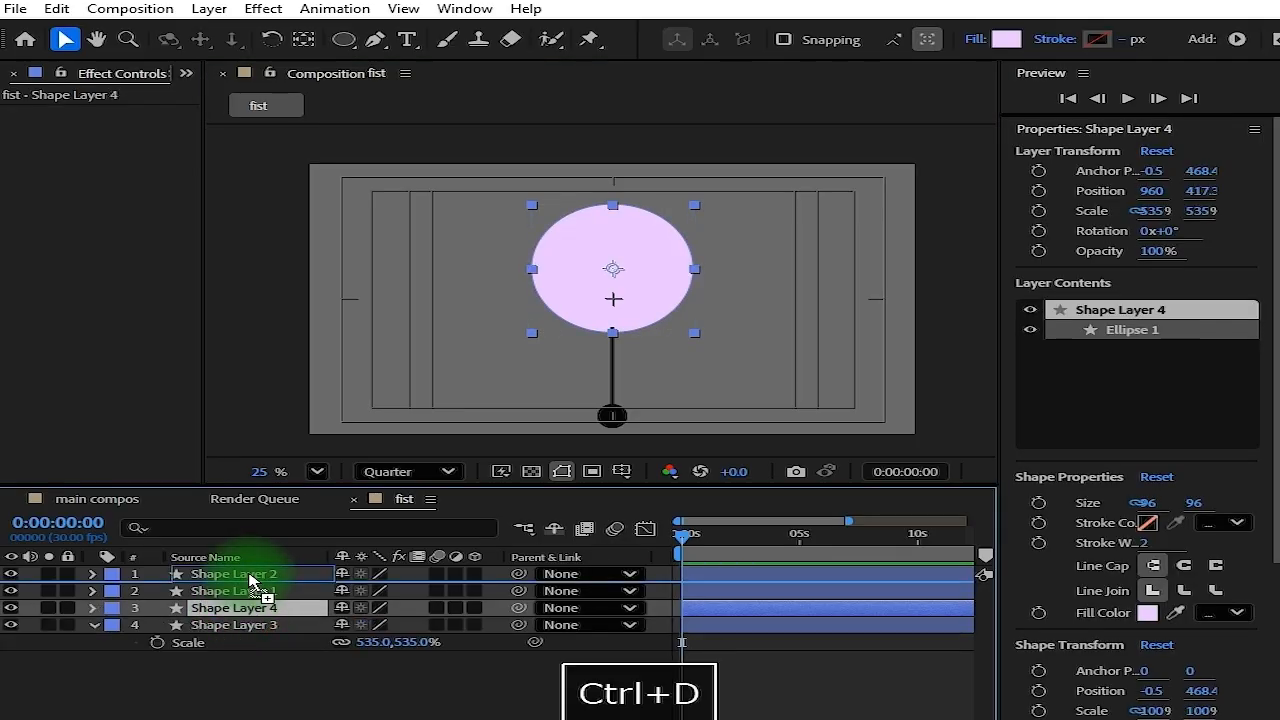
{"action": "key", "text": "ctrl+shift+bracketright"}
{"action": "key", "text": "s"}
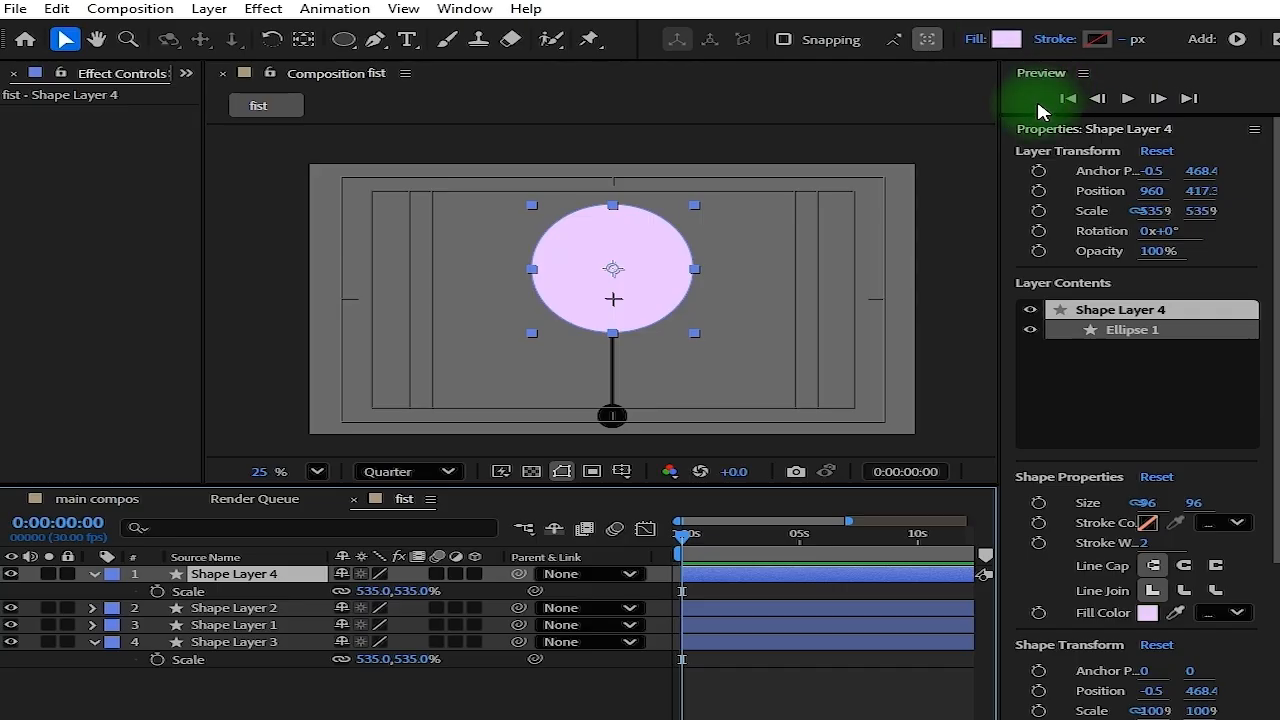
Shrink the copied circle, Shape Layer 4, to a scale of 60%
{"action": "left_click_drag", "start_coordinate": [373, 591], "coordinate": [344, 591]}
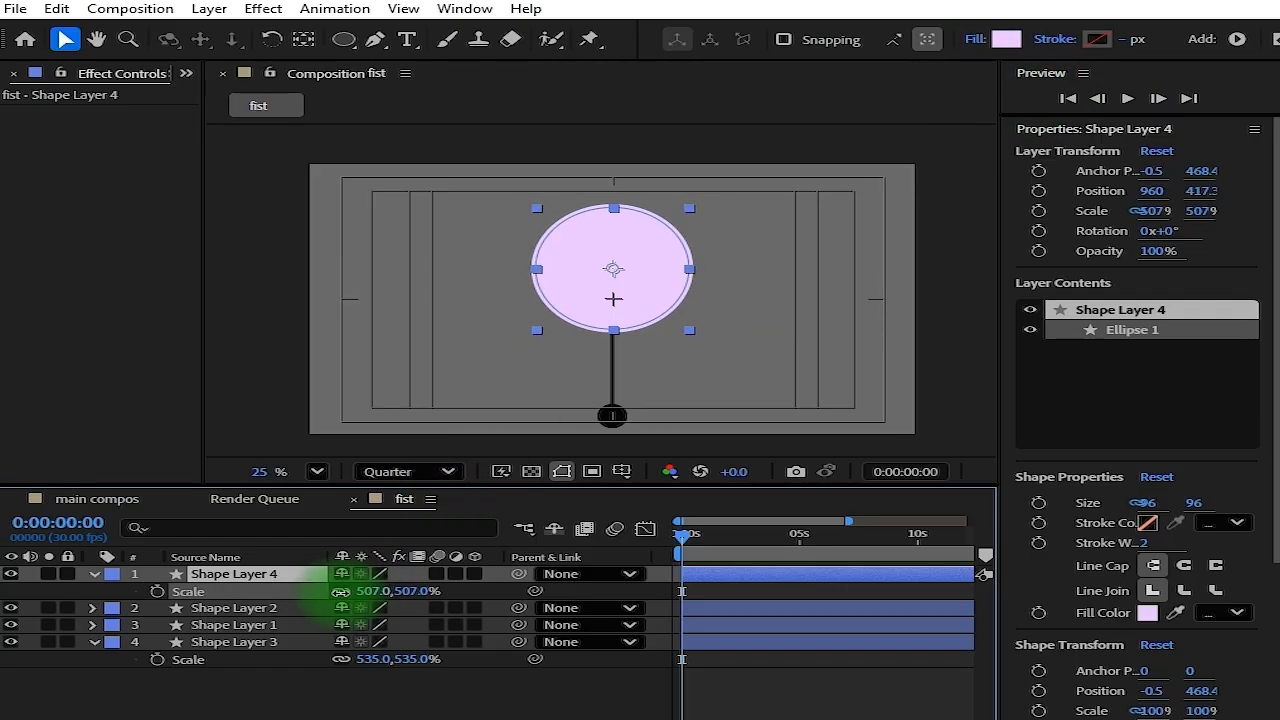
{"action": "left_click_drag", "start_coordinate": [340, 591], "coordinate": [50, 570]}
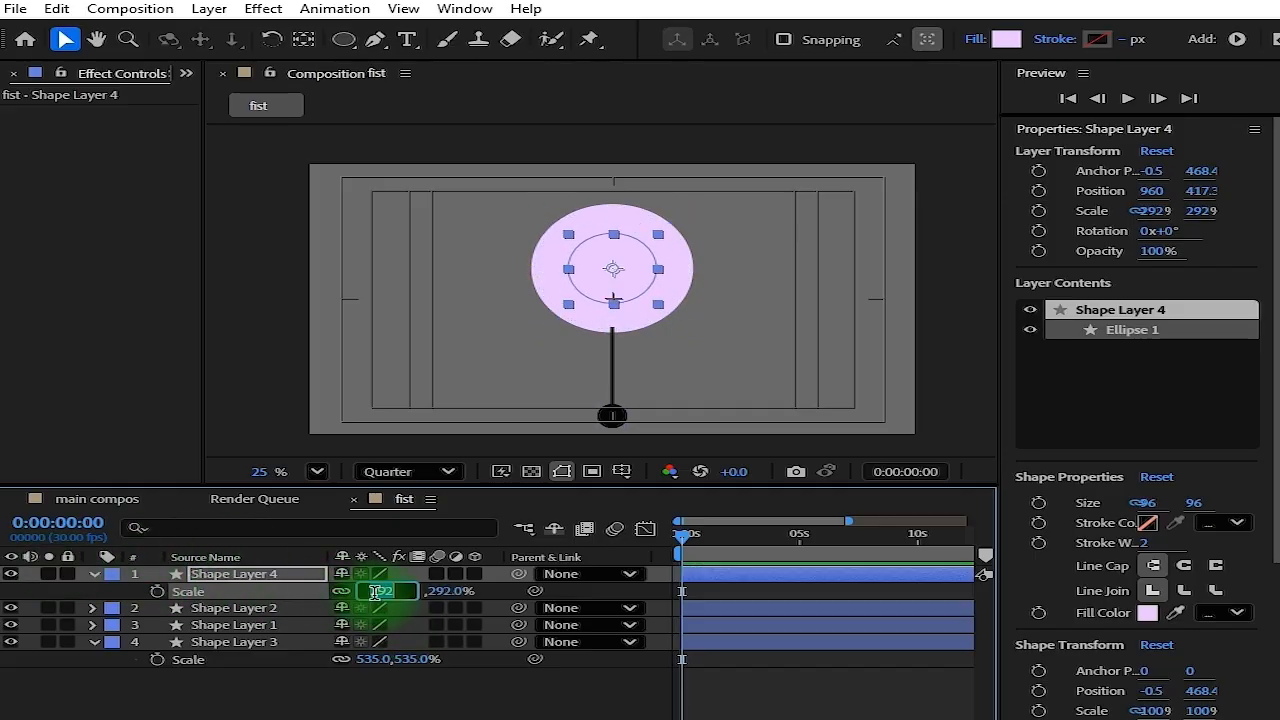
{"action": "type", "text": "60"}
{"action": "key", "text": "Return"}
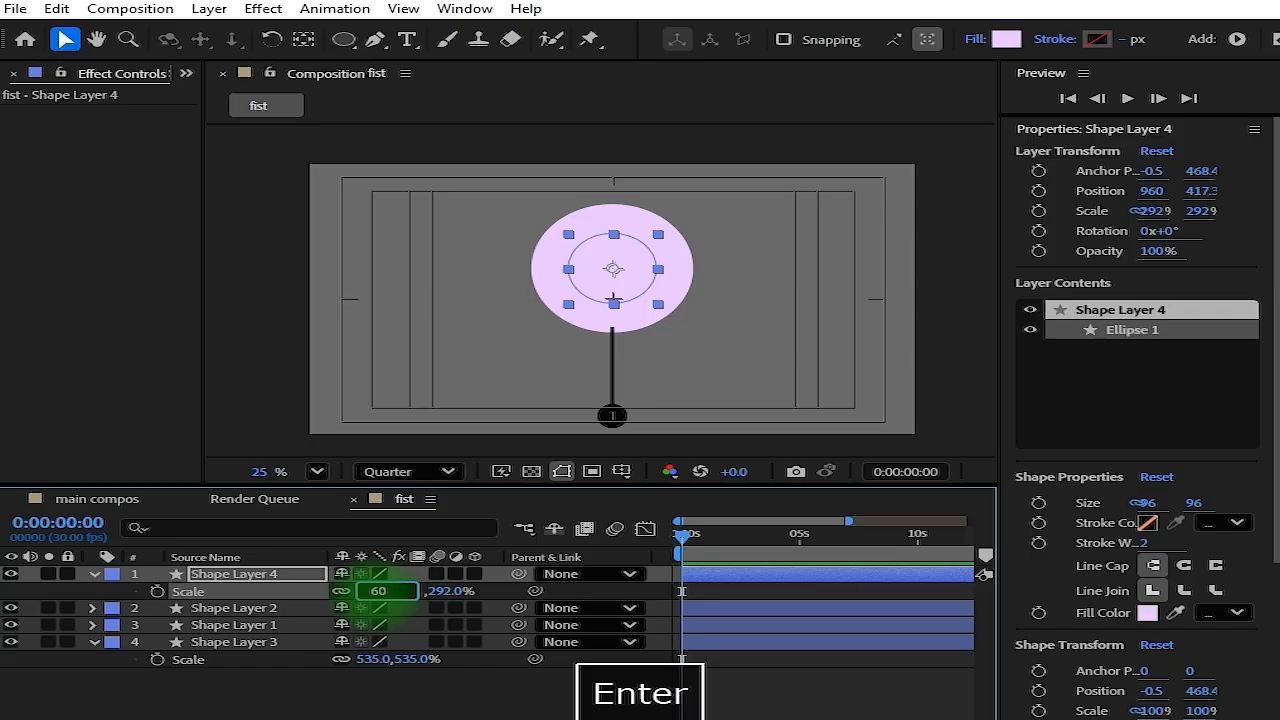
Change the small centre circle's fill colour to black, 000000, and deselect the layer
{"action": "scroll", "coordinate": [611, 285], "scroll_direction": "up", "scroll_amount": 3}
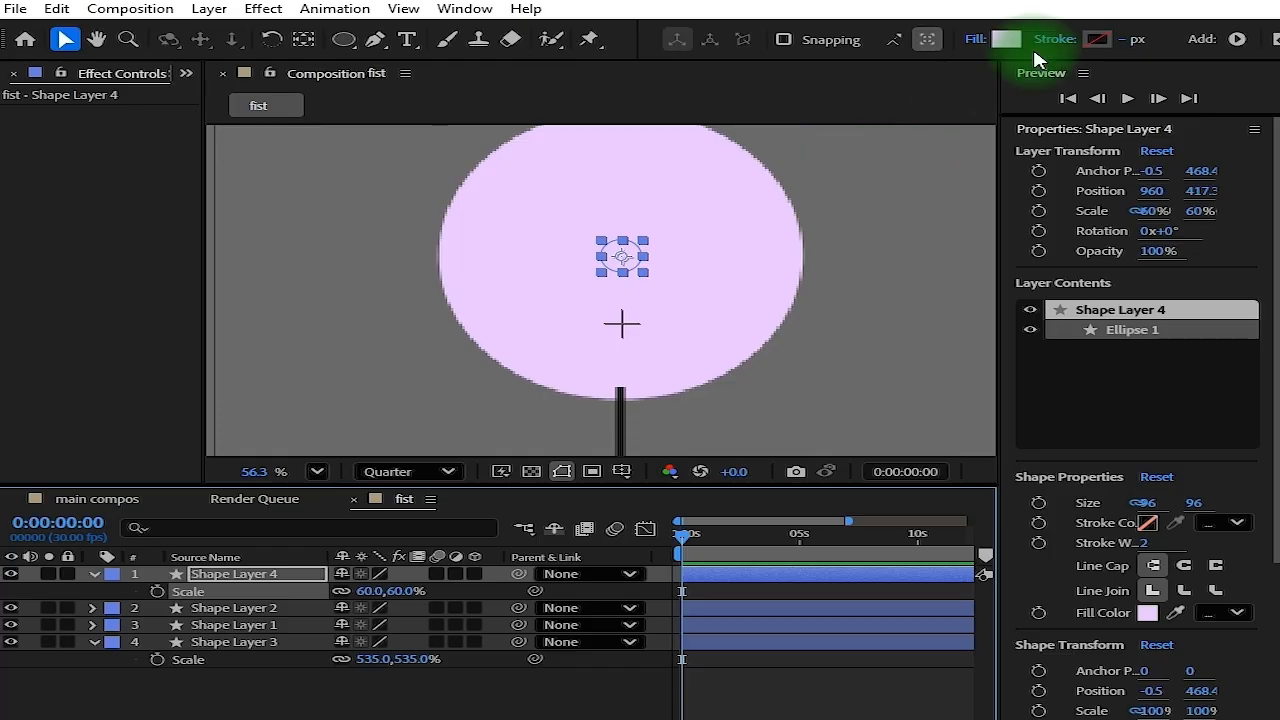
{"action": "left_click", "coordinate": [1005, 39]}
{"action": "left_click", "coordinate": [471, 349]}
{"action": "left_click_drag", "start_coordinate": [509, 449], "coordinate": [543, 509]}
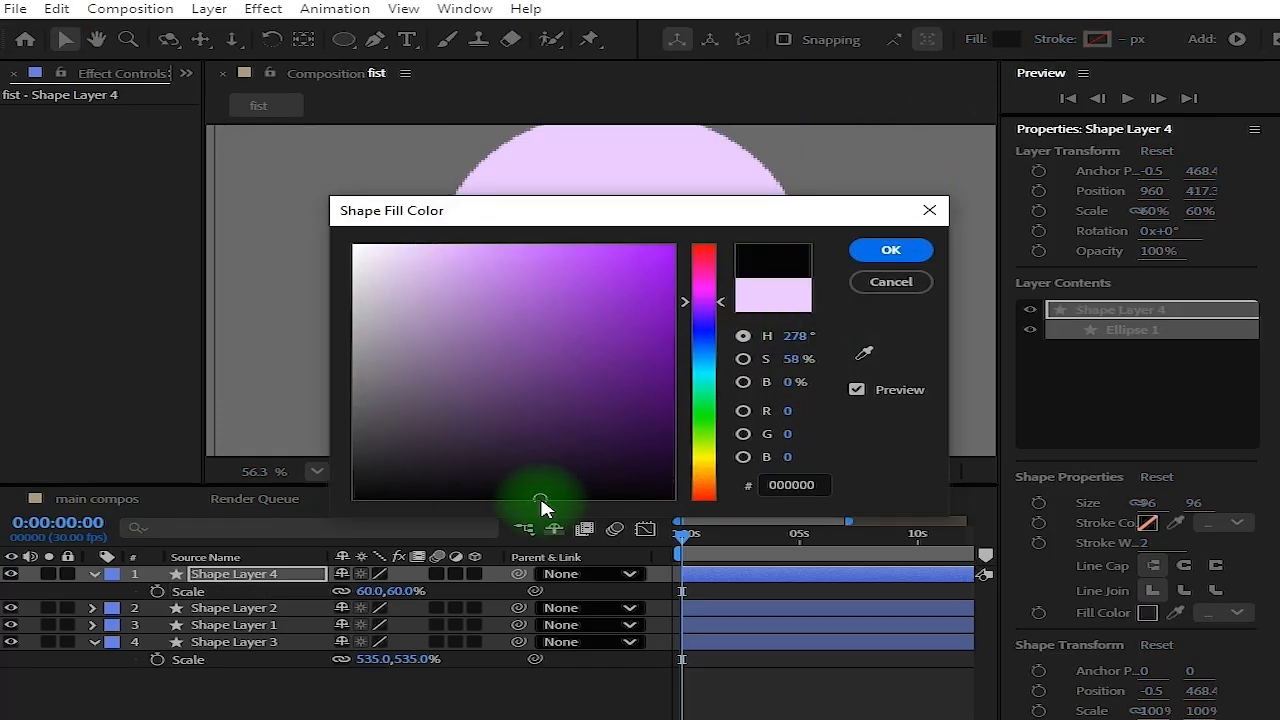
{"action": "left_click", "coordinate": [891, 250]}
{"action": "left_click", "coordinate": [766, 669]}
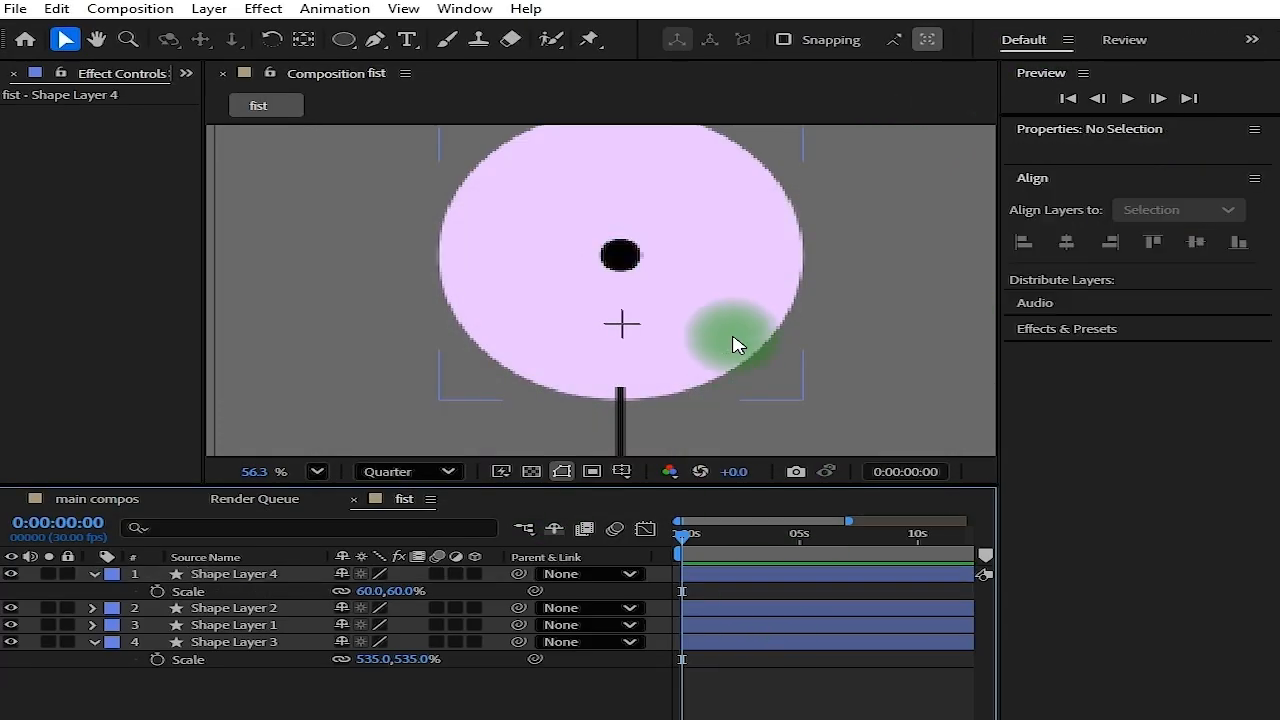
Set the black centre circle's scale to 100%
{"action": "left_click_drag", "start_coordinate": [730, 333], "coordinate": [723, 343]}
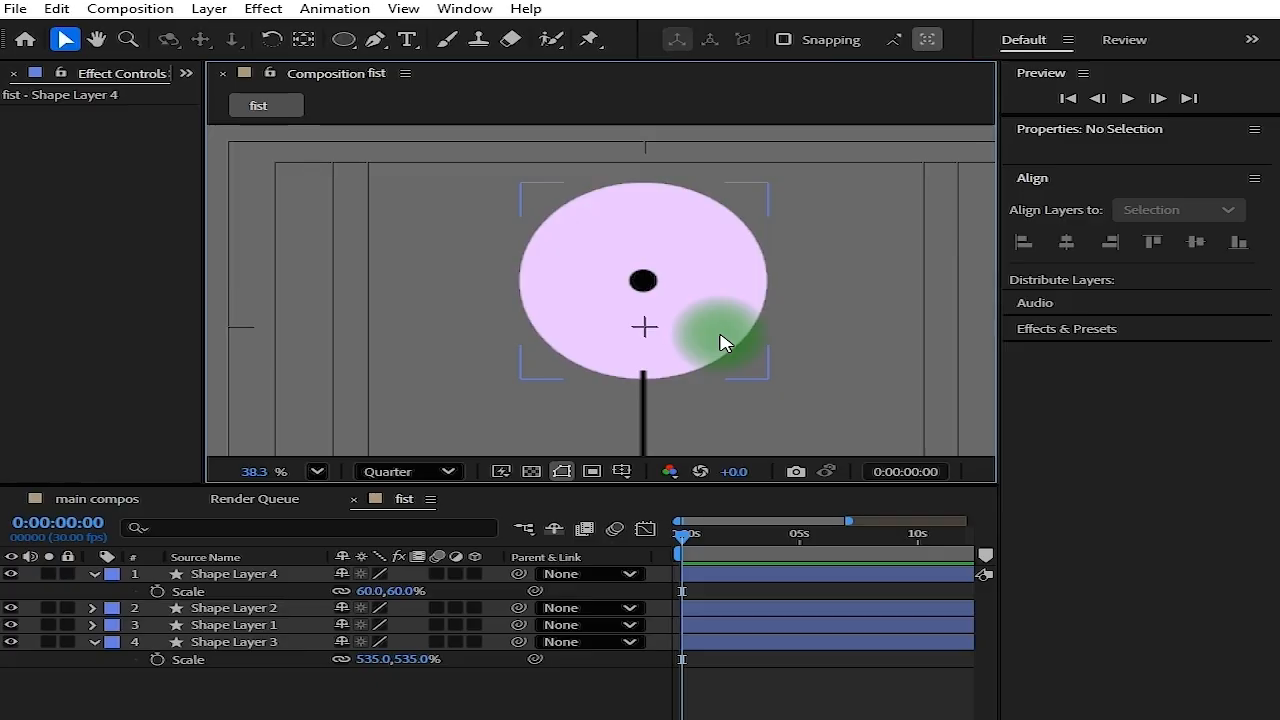
{"action": "left_click", "coordinate": [371, 591]}
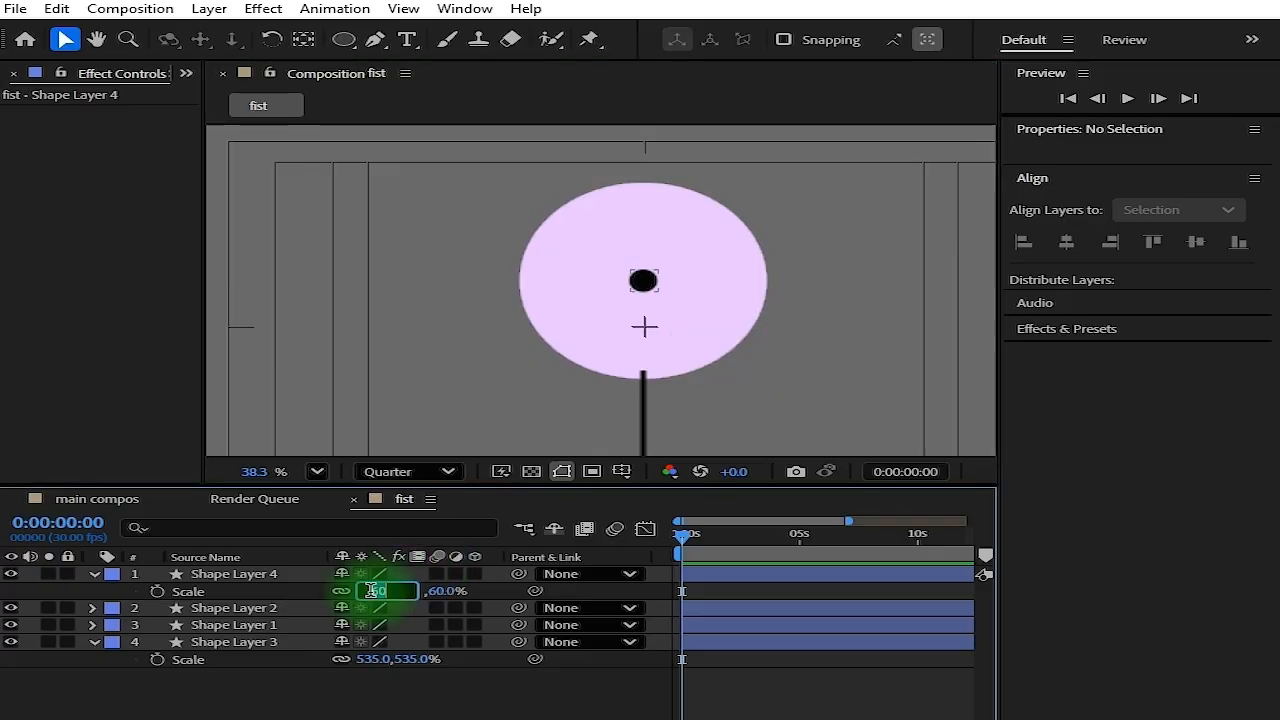
{"action": "type", "text": "100"}
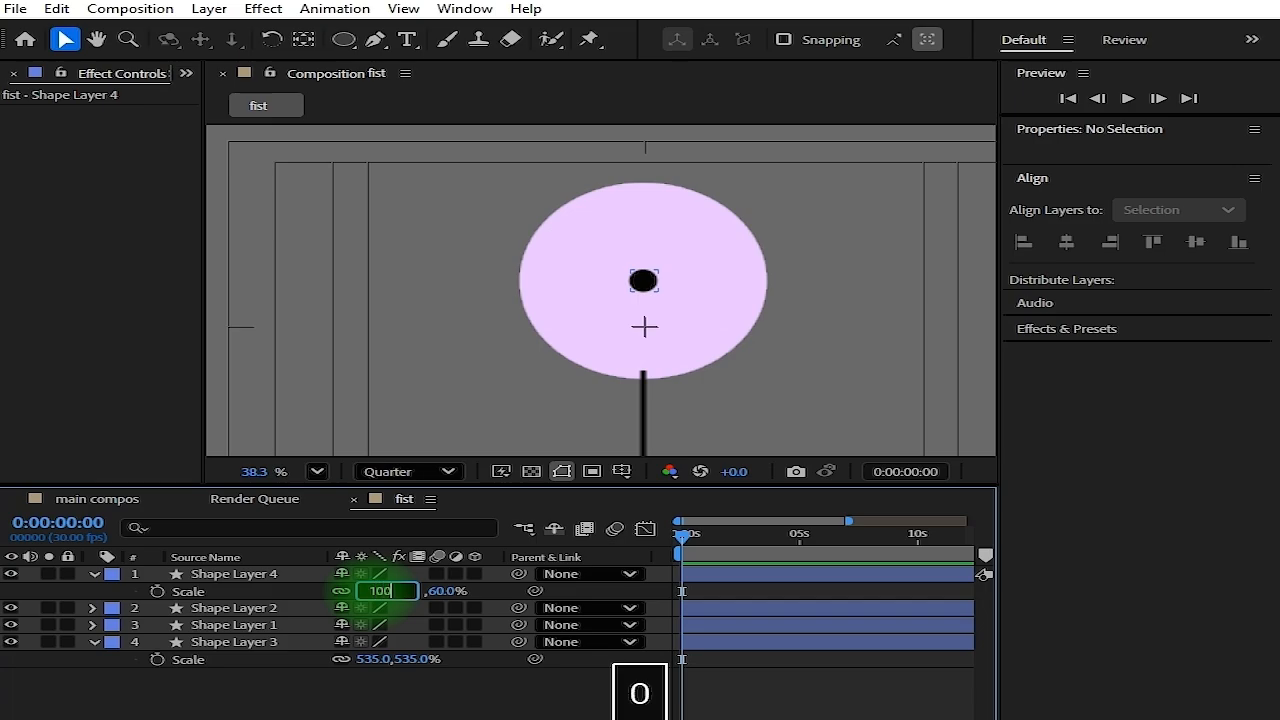
{"action": "key", "text": "Return"}
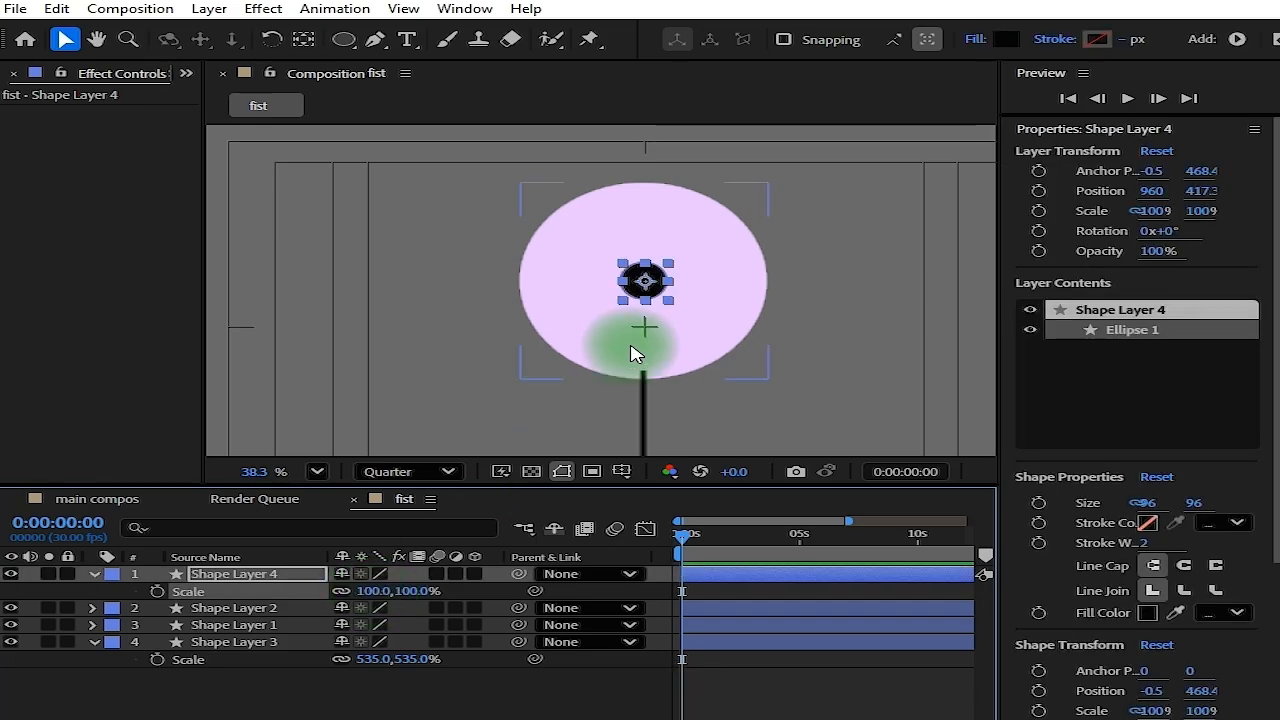
Set the black centre circle's scale to 105% and collapse Shape Layer 4's properties in the timeline
{"action": "left_click", "coordinate": [378, 591]}
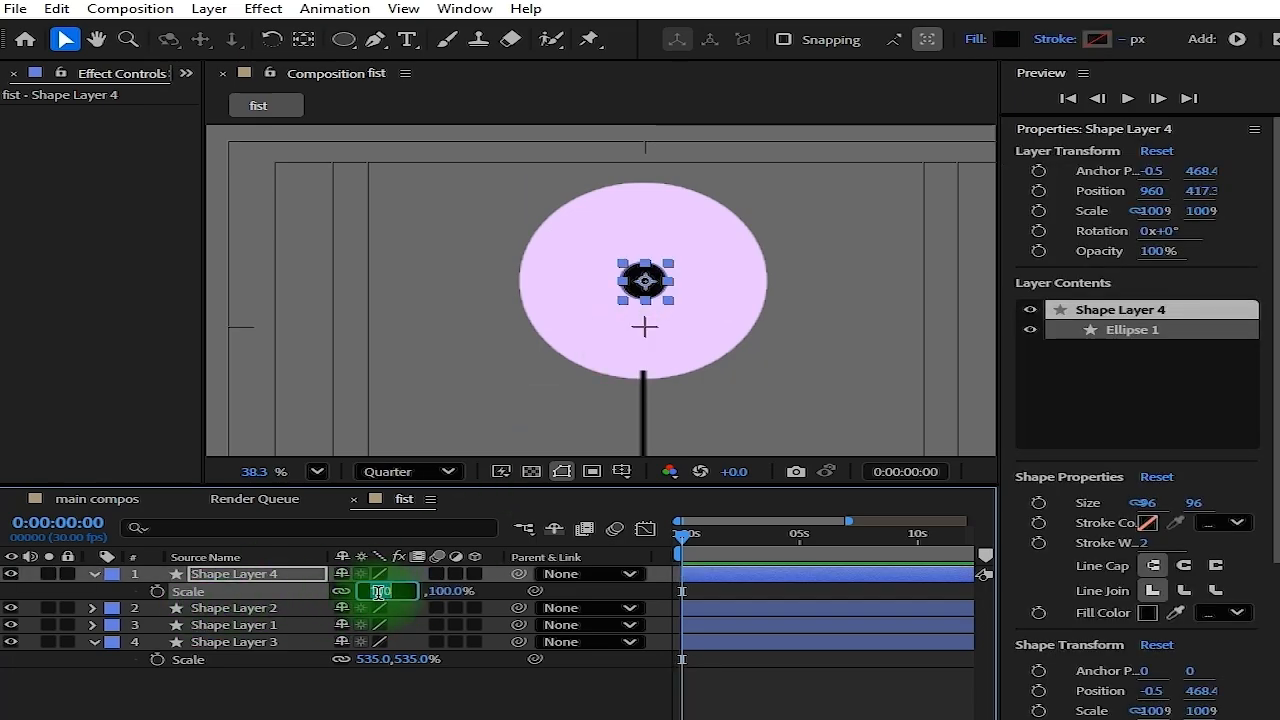
{"action": "type", "text": "10"}
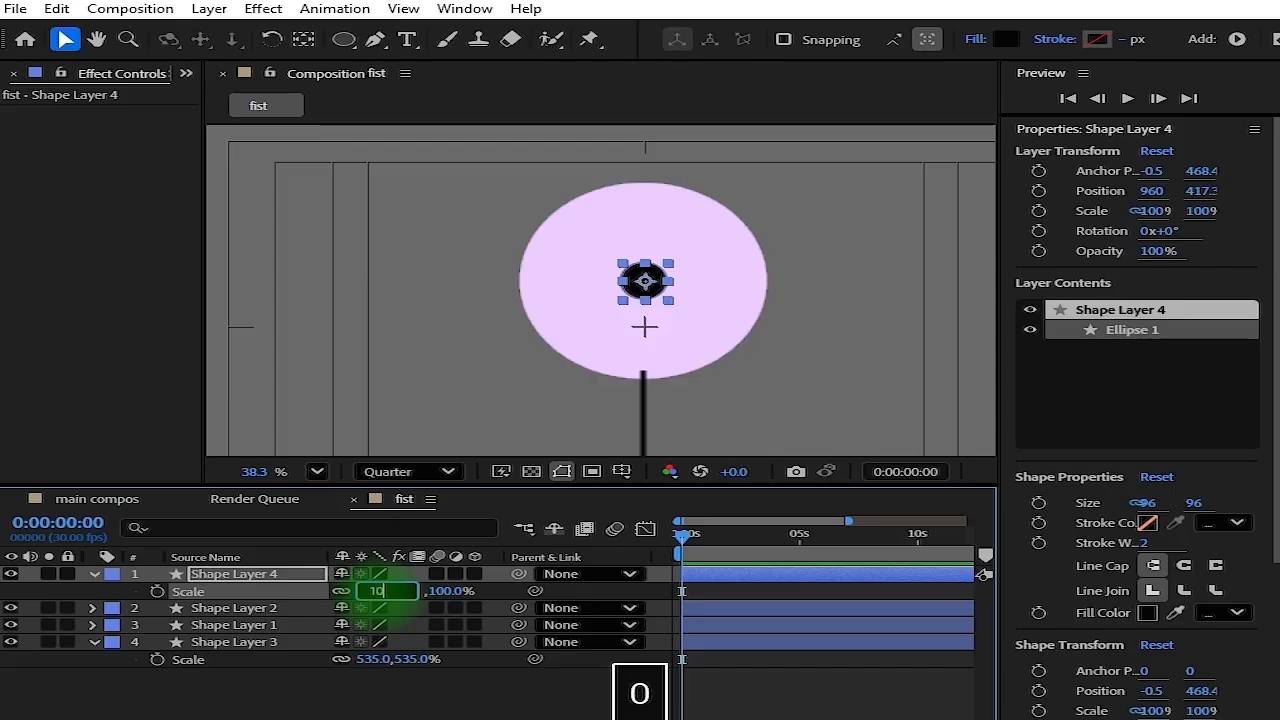
{"action": "type", "text": "5"}
{"action": "key", "text": "Return"}
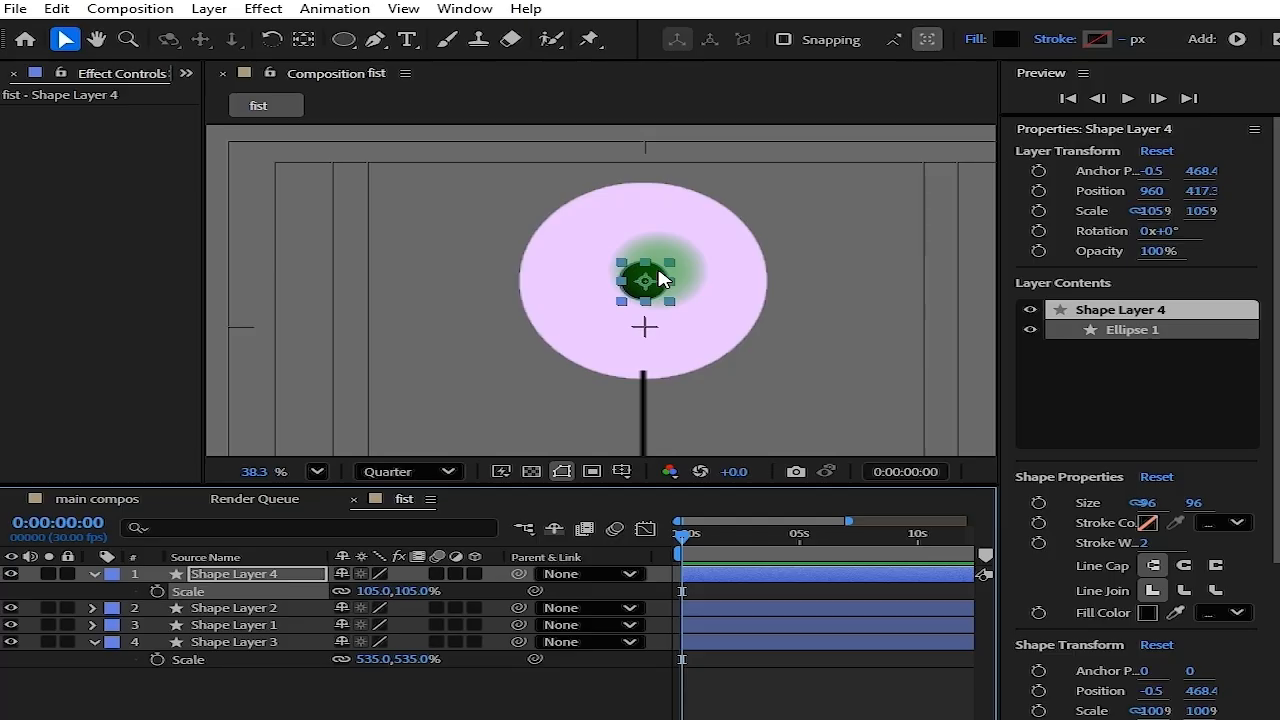
{"action": "left_click", "coordinate": [93, 576]}
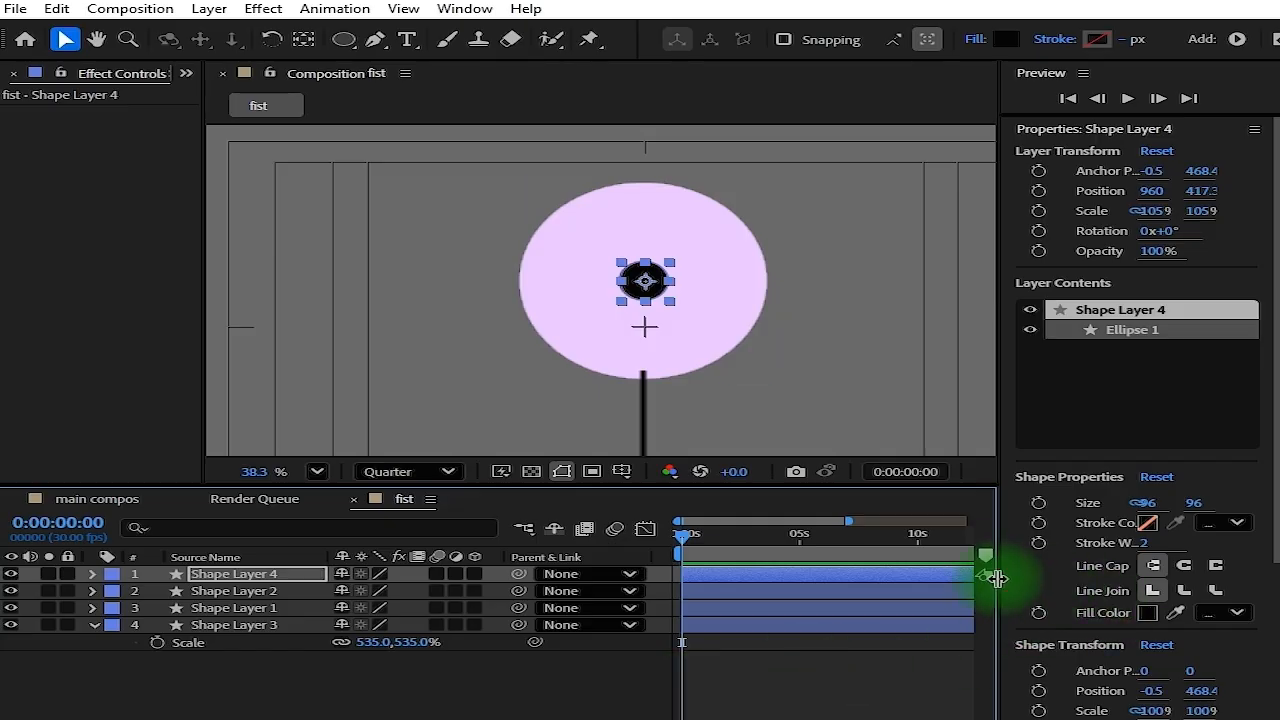
Move the small black circle, Shape Layer 4, straight down onto the purple circle's bottom edge and save the project
{"action": "left_click_drag", "start_coordinate": [997, 578], "coordinate": [1086, 571]}
{"action": "scroll", "coordinate": [820, 380], "scroll_direction": "down", "scroll_amount": 1}
{"action": "left_click_drag", "start_coordinate": [820, 380], "coordinate": [797, 347]}
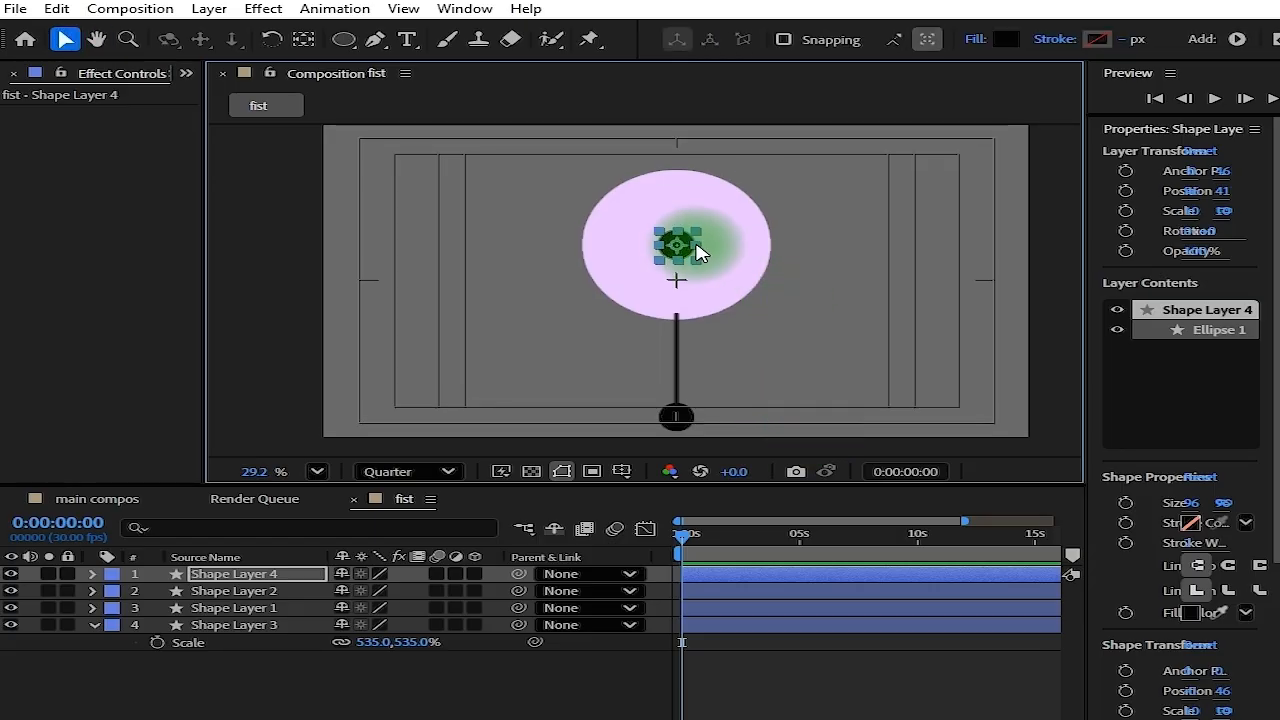
{"action": "left_click_drag", "start_coordinate": [690, 243], "coordinate": [688, 313]}
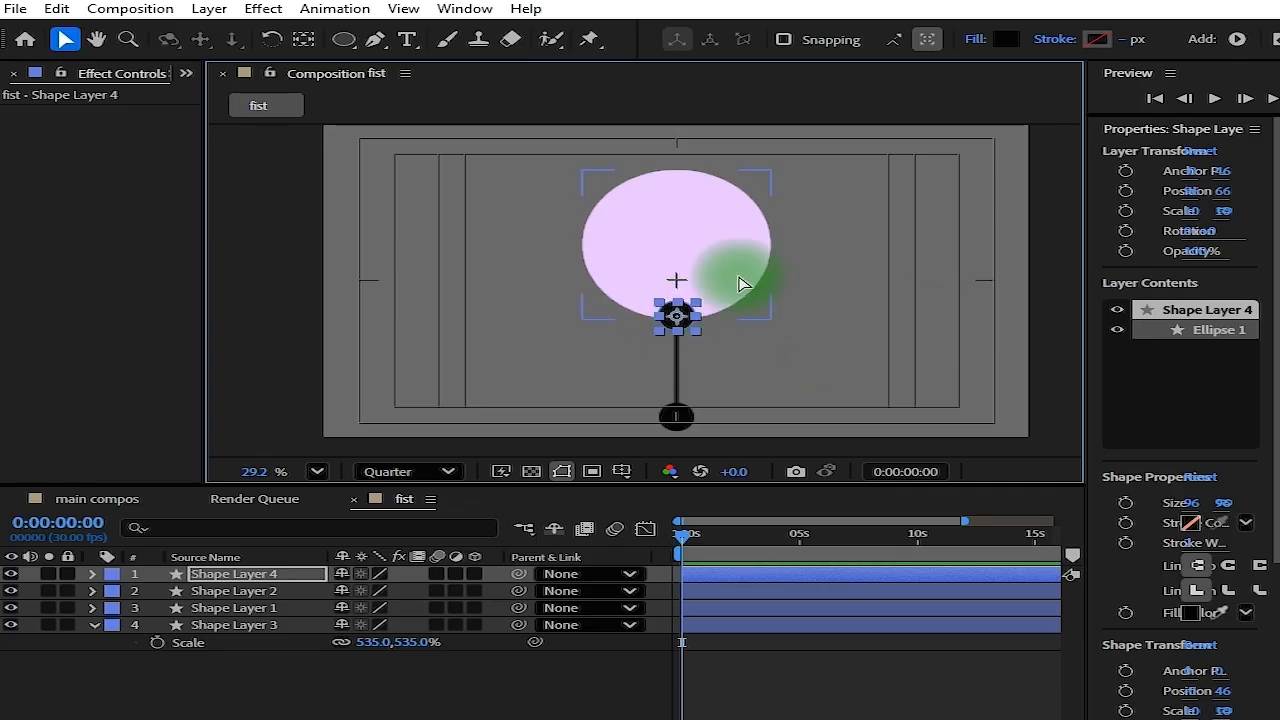
{"action": "key", "text": "ctrl+s"}
Duplicate Shape Layer 4 and enlarge the copy, trying a scale of 500% before setting it to 300%
{"action": "left_click", "coordinate": [267, 582]}
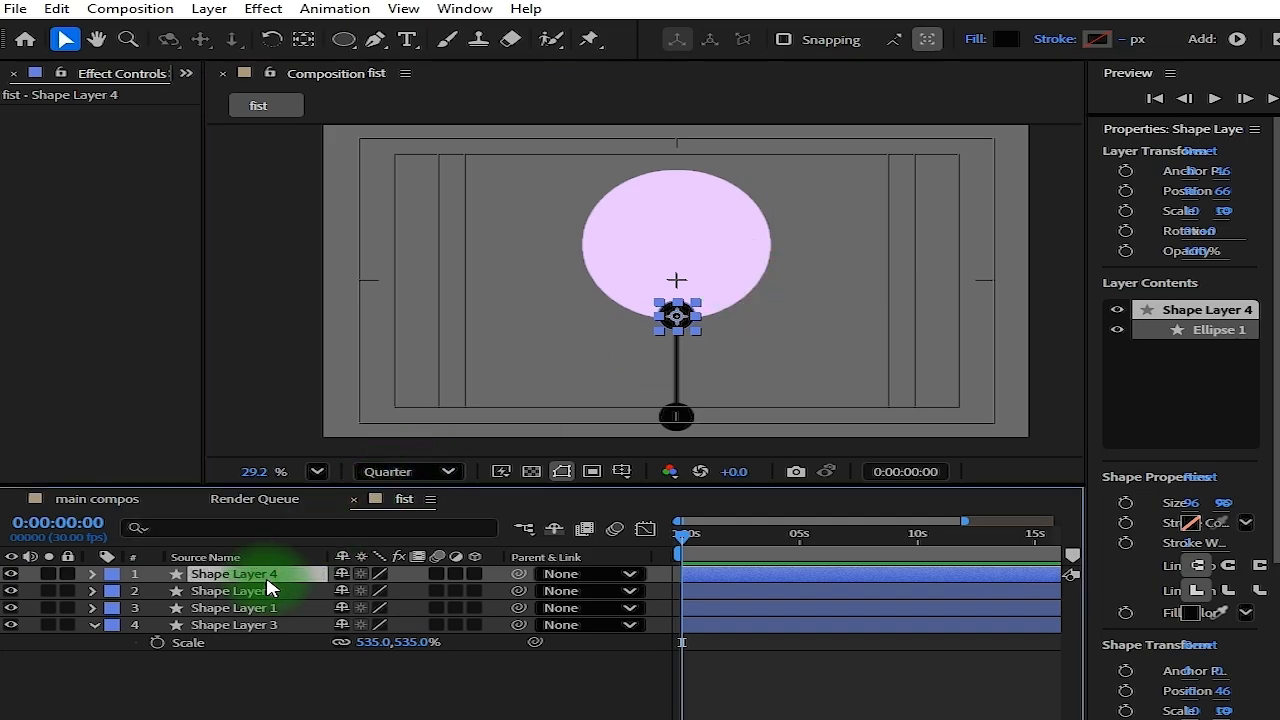
{"action": "key", "text": "ctrl+d"}
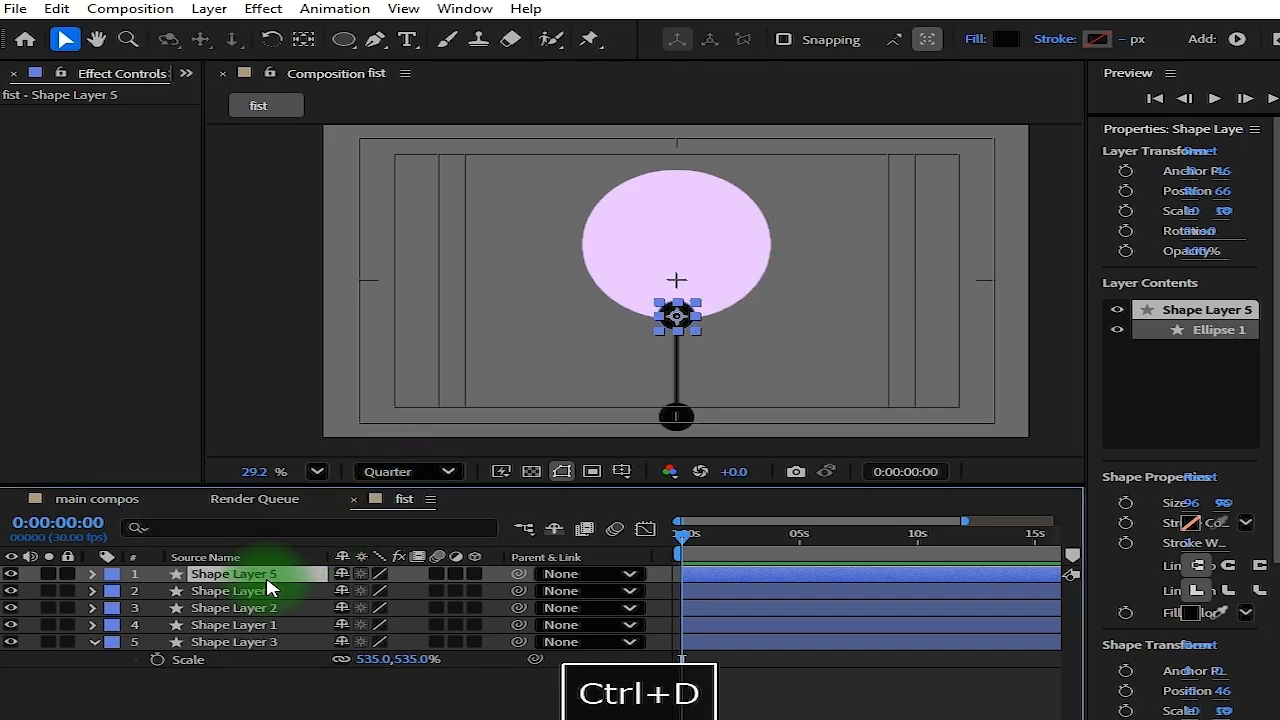
{"action": "key", "text": "s"}
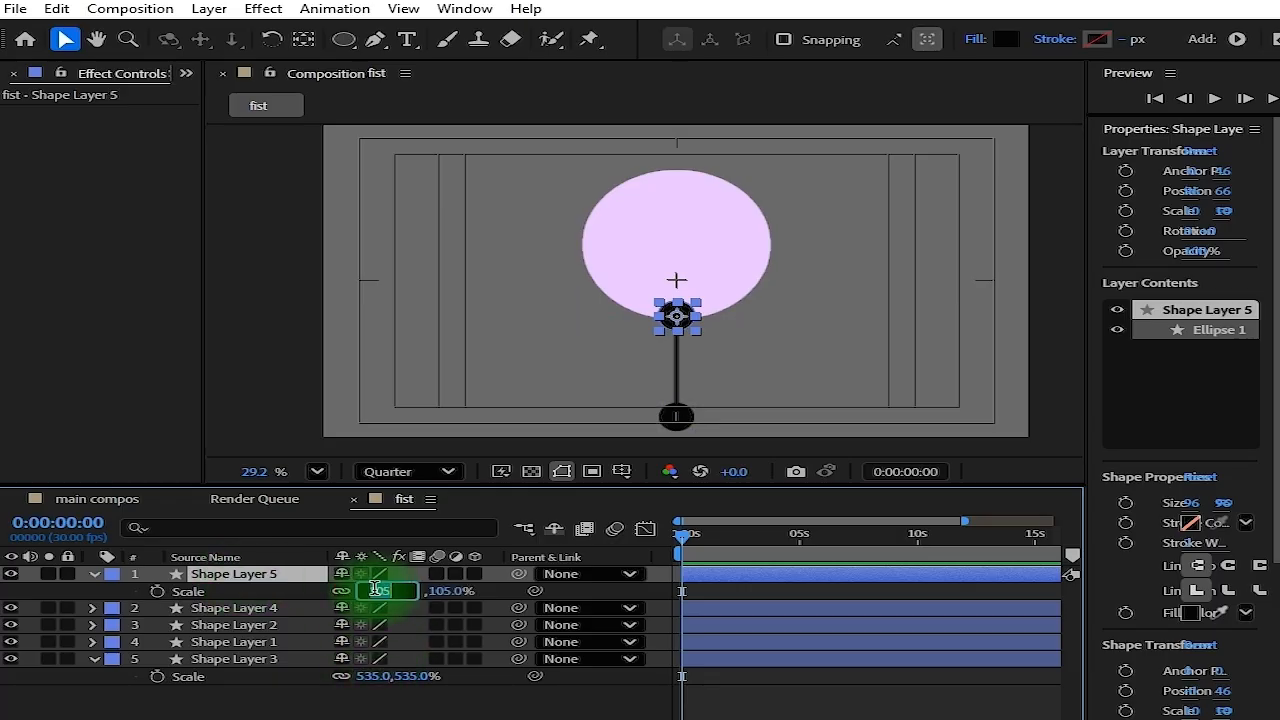
{"action": "type", "text": "500"}
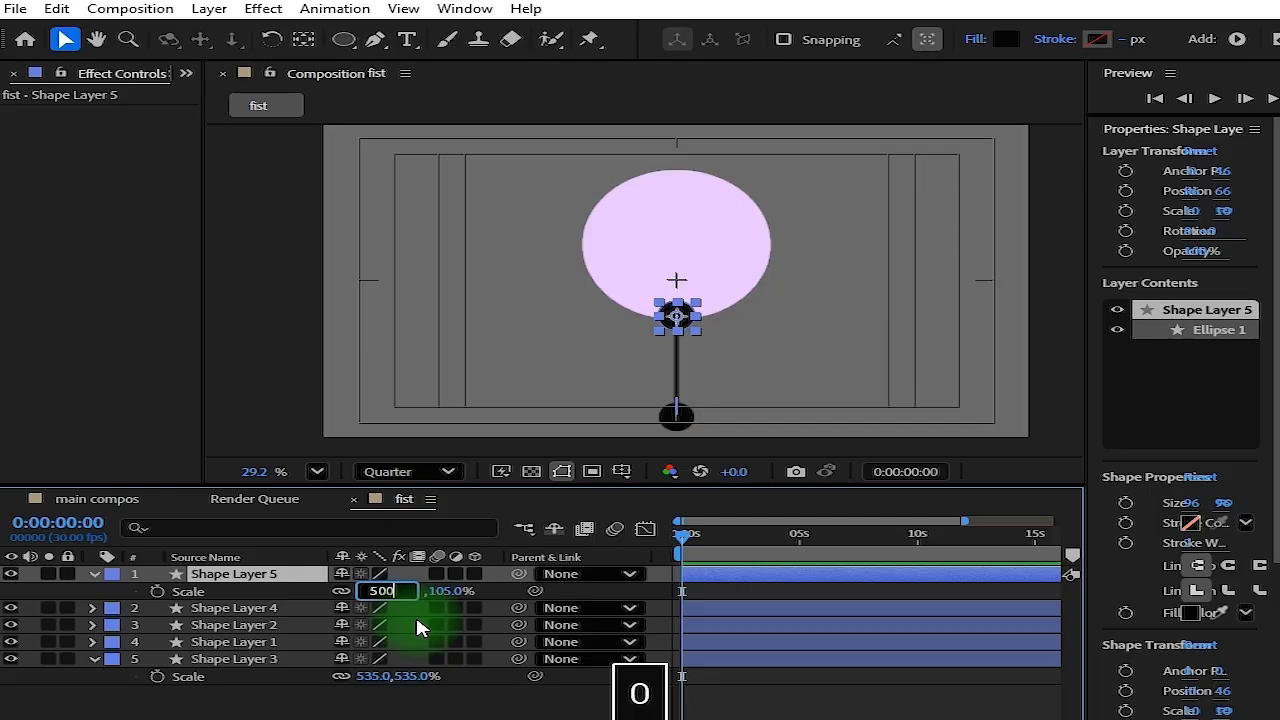
{"action": "key", "text": "Return"}
{"action": "left_click", "coordinate": [373, 591]}
{"action": "type", "text": "300"}
{"action": "key", "text": "Return"}
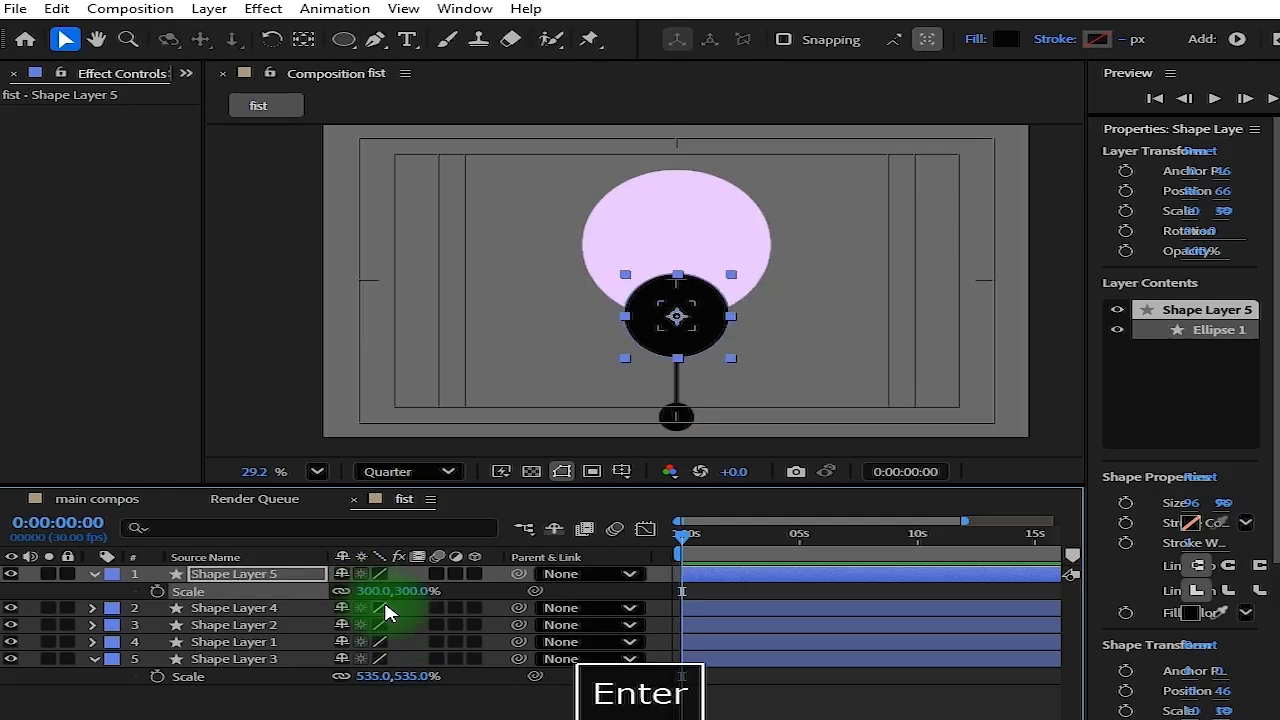
Move the enlarged black circle up to the purple circle's top edge and set its scale to 200%
{"action": "left_click_drag", "start_coordinate": [717, 317], "coordinate": [715, 180]}
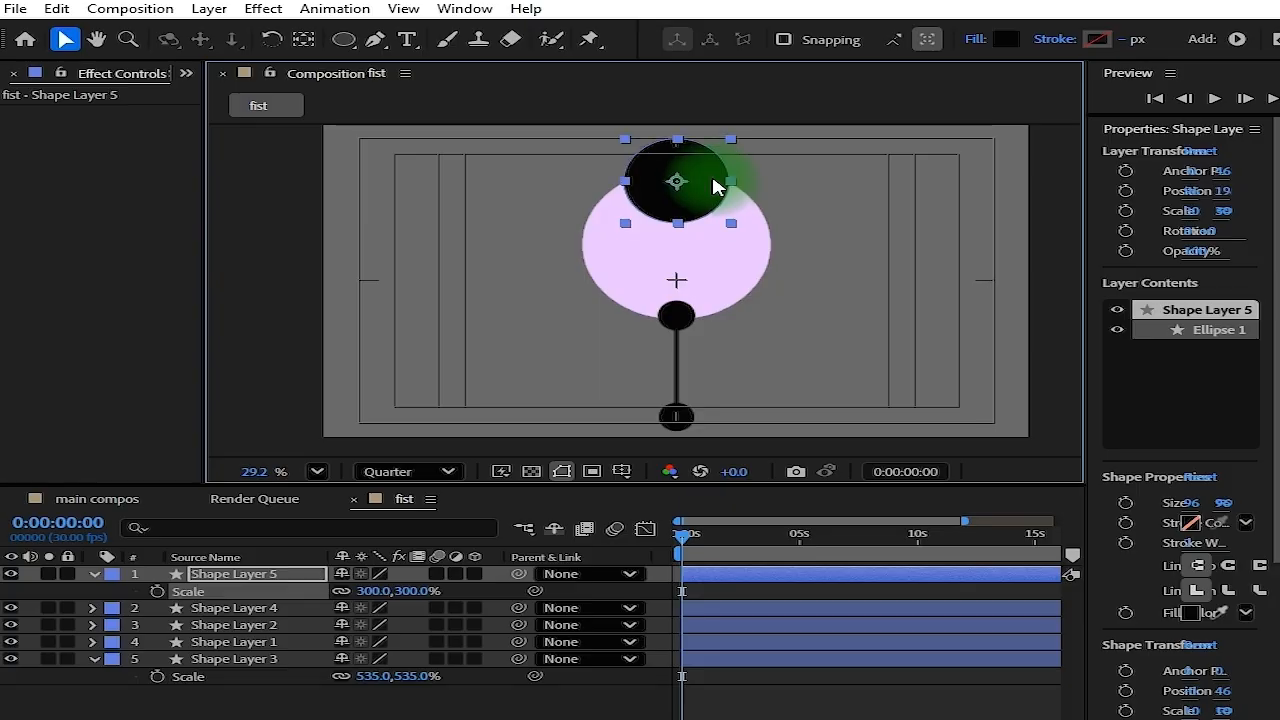
{"action": "left_click", "coordinate": [376, 590]}
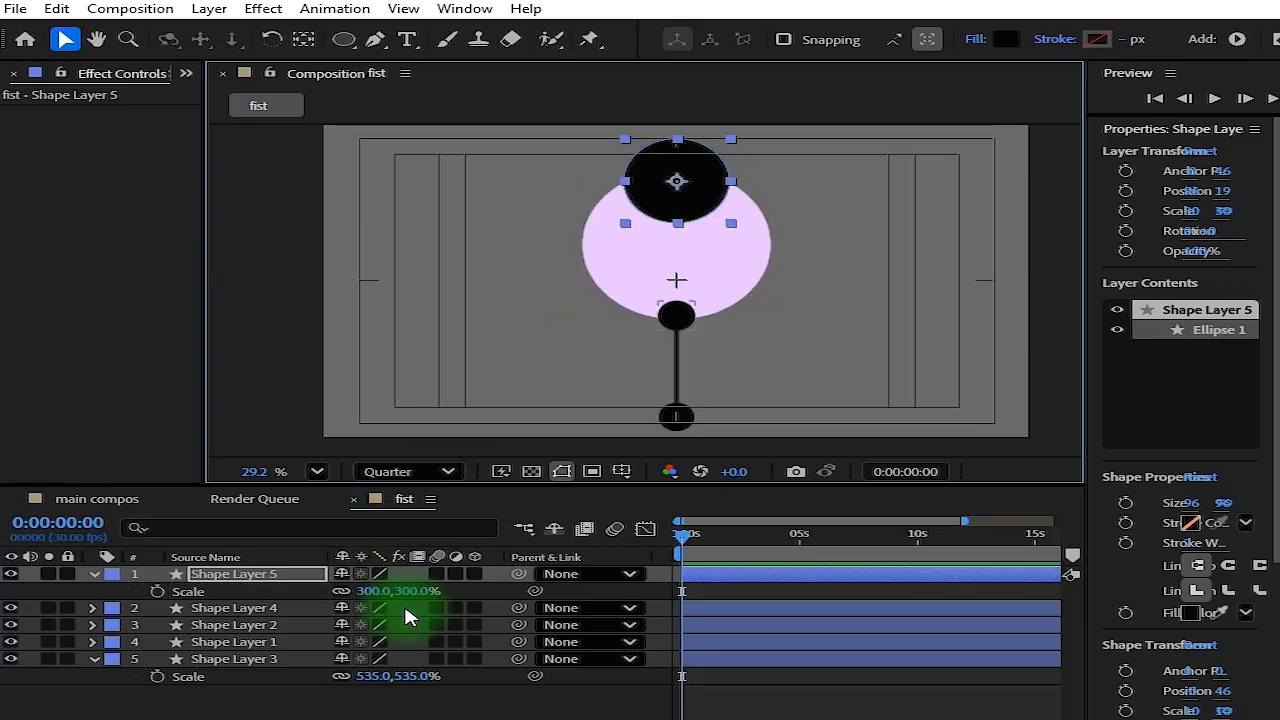
{"action": "type", "text": "200"}
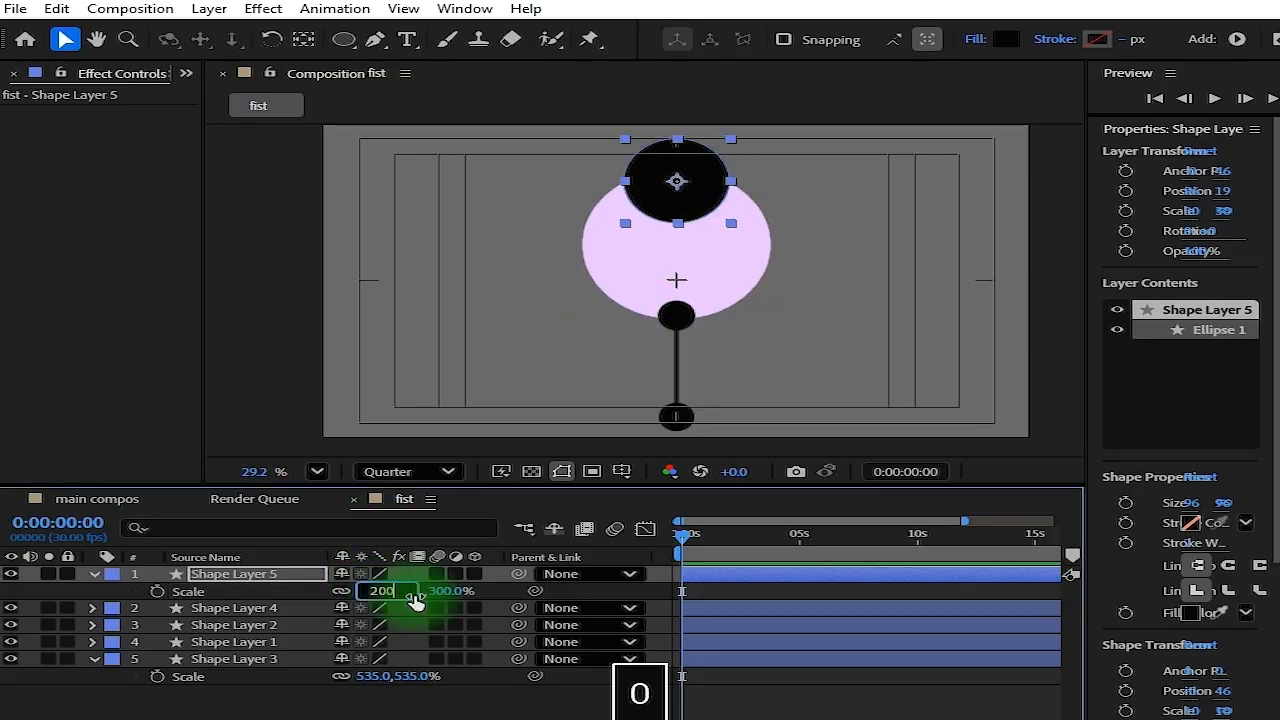
{"action": "key", "text": "Return"}
Align Shape Layer 5 vertically to the composition's centre and move it back up onto the purple circle's top edge
{"action": "scroll", "coordinate": [677, 211], "scroll_direction": "up", "scroll_amount": 1}
{"action": "left_click_drag", "start_coordinate": [675, 207], "coordinate": [608, 340]}
{"action": "left_click_drag", "start_coordinate": [1080, 380], "coordinate": [953, 381]}
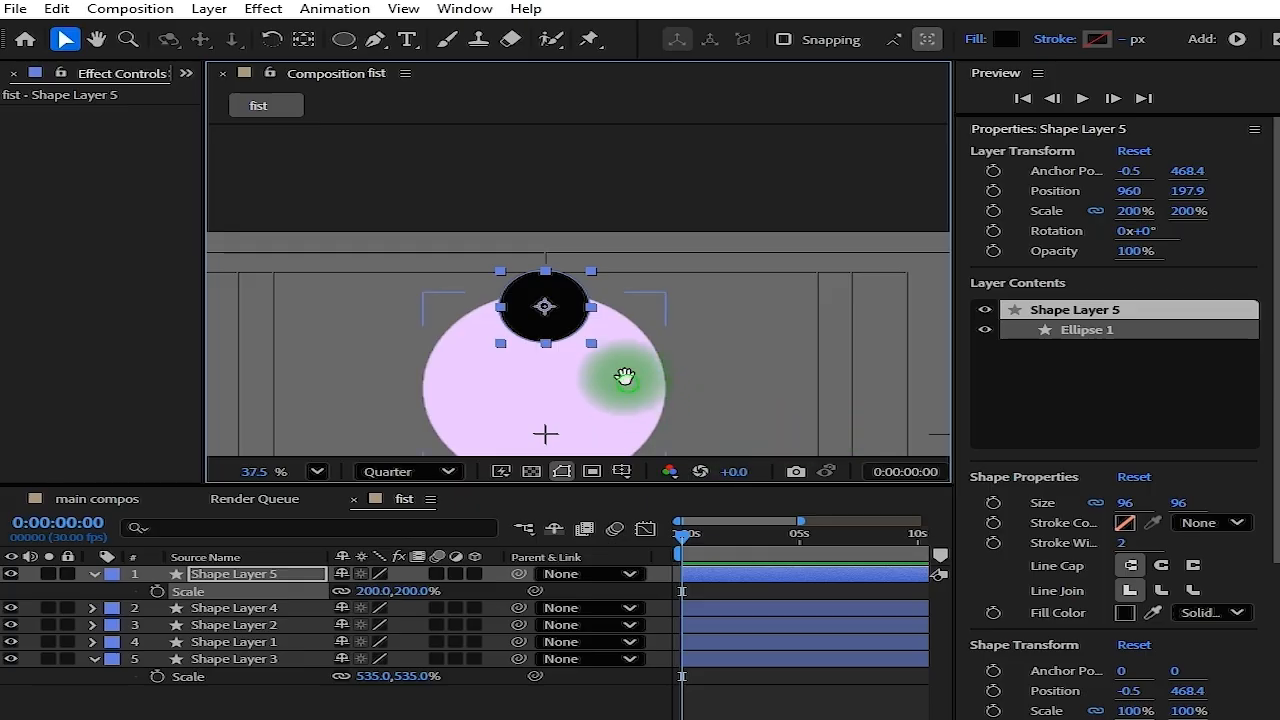
{"action": "left_click_drag", "start_coordinate": [624, 377], "coordinate": [655, 310]}
{"action": "scroll", "coordinate": [1085, 545], "scroll_direction": "down", "scroll_amount": 3}
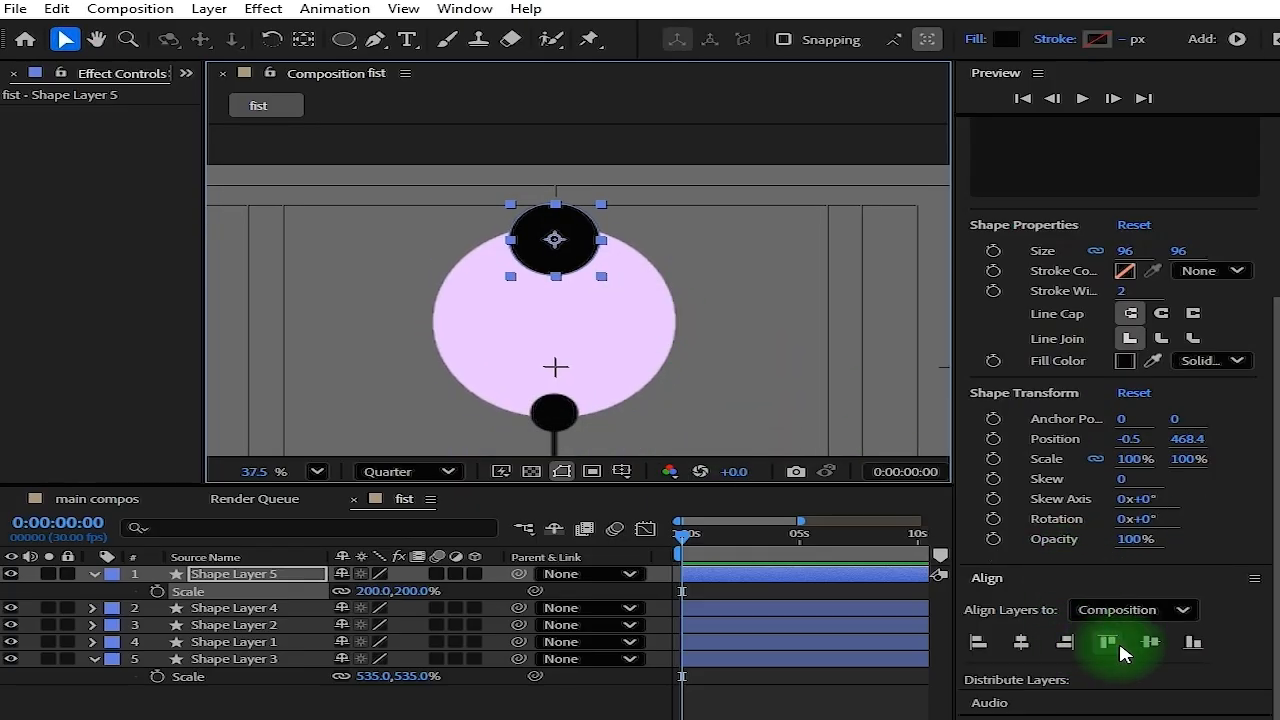
{"action": "left_click", "coordinate": [1150, 644]}
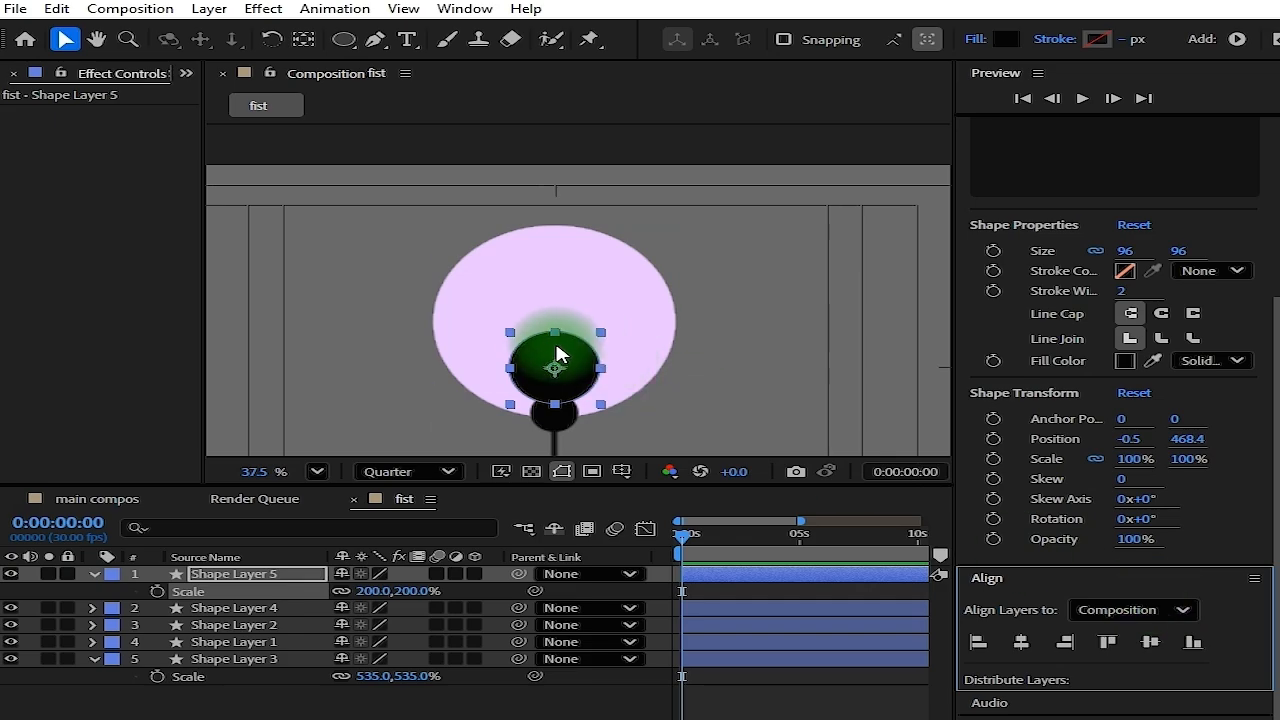
{"action": "left_click_drag", "start_coordinate": [583, 353], "coordinate": [588, 233]}
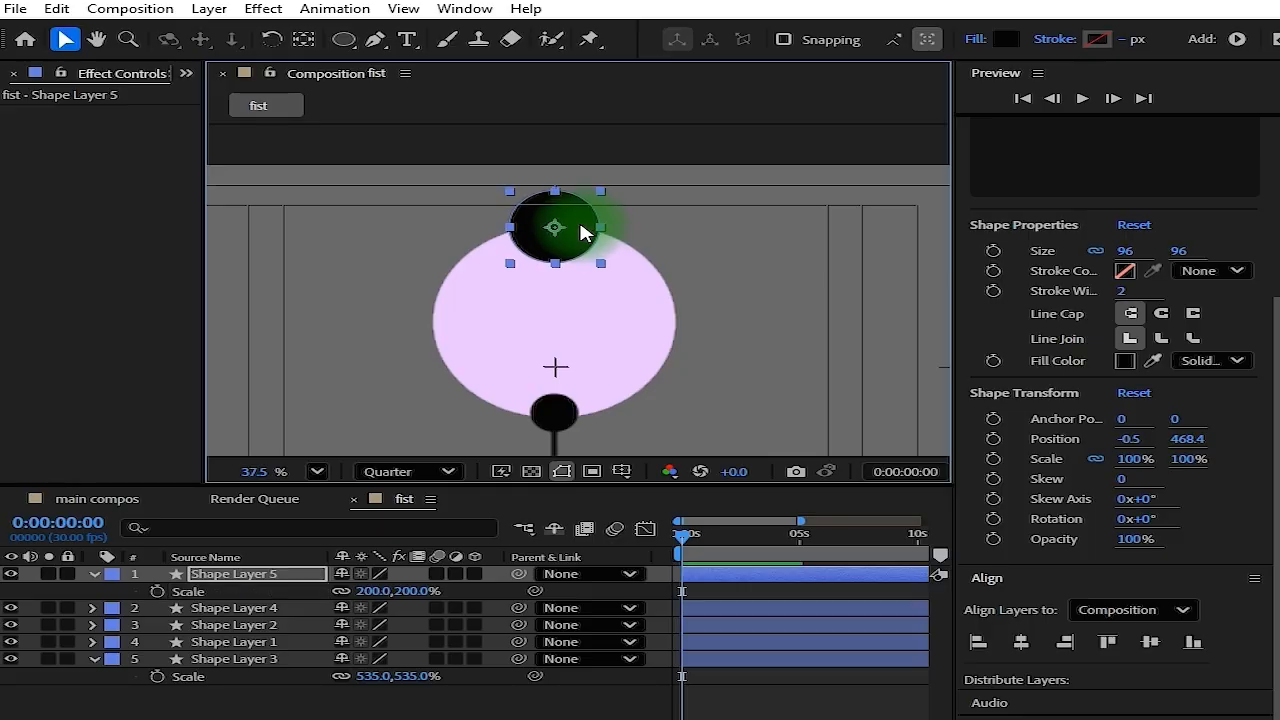
Set the upper black circle's scale to 150%, deselect it and save the project
{"action": "left_click", "coordinate": [372, 591]}
{"action": "type", "text": "15"}
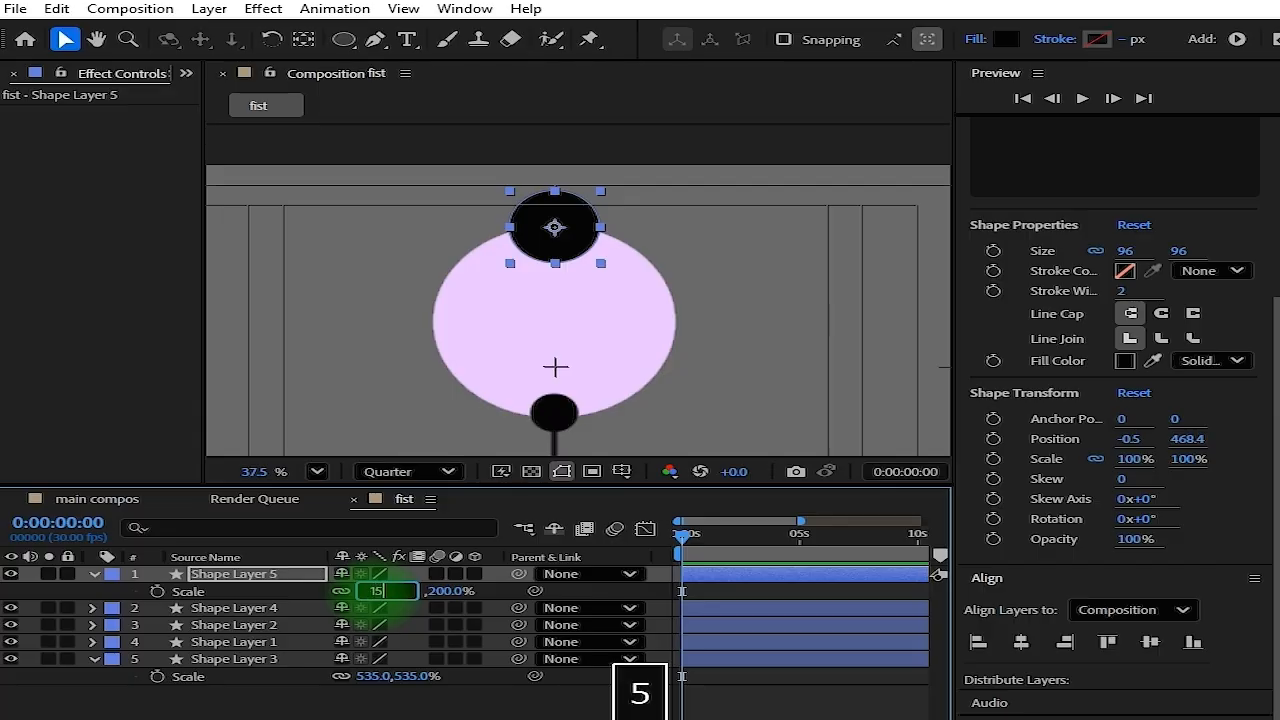
{"action": "type", "text": "0"}
{"action": "key", "text": "Return"}
{"action": "left_click", "coordinate": [487, 707]}
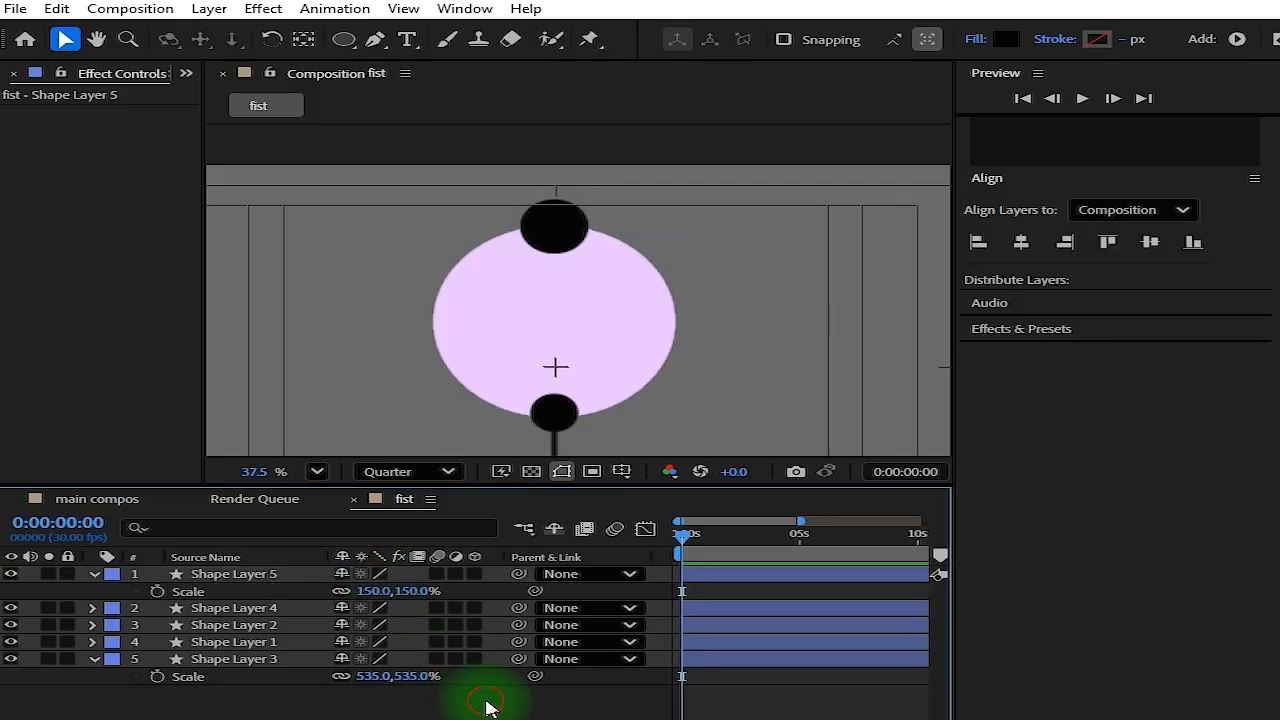
{"action": "key", "text": "ctrl+s"}
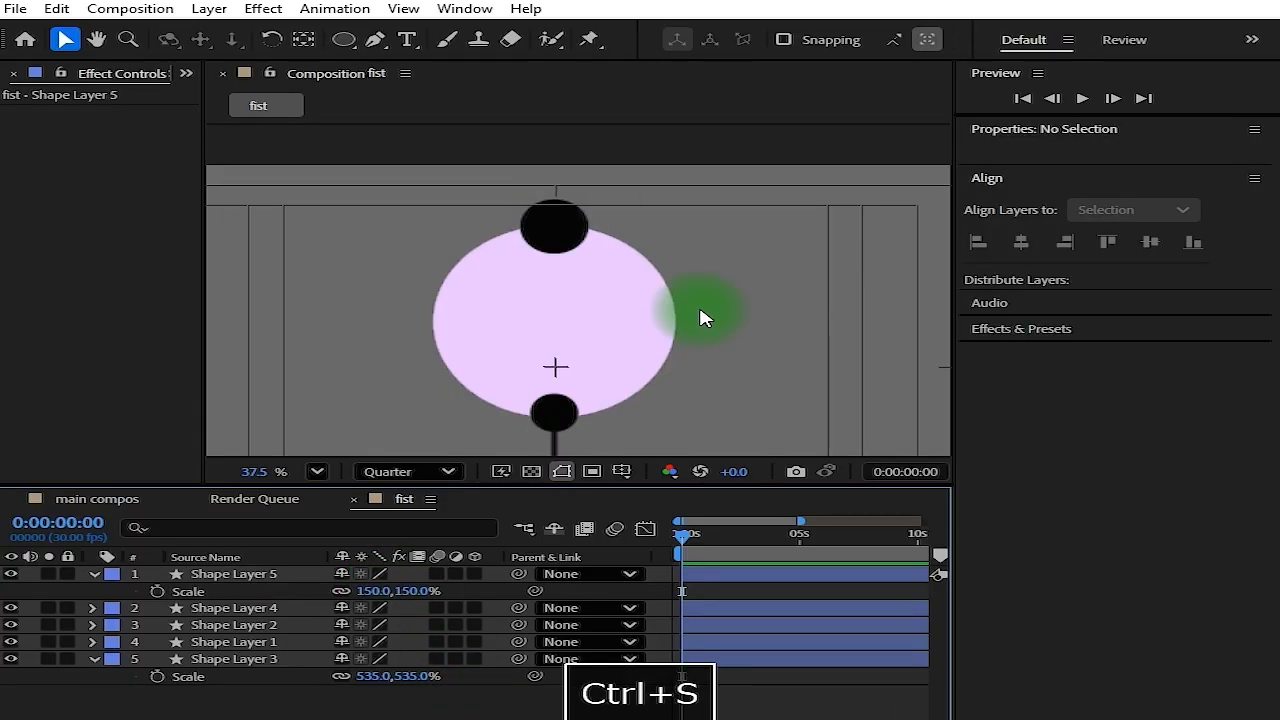
Set the scale of the lower black circle, Shape Layer 4, to 90%, collapse its properties and deselect it
{"action": "left_click", "coordinate": [560, 414]}
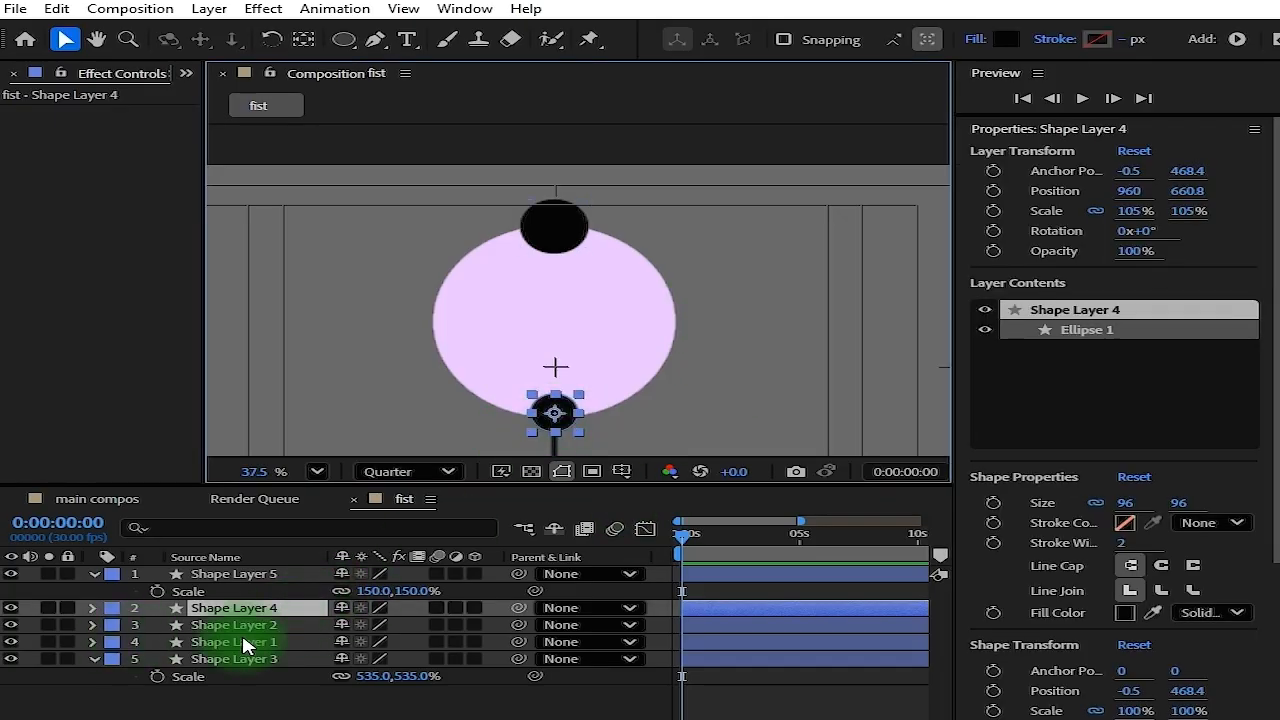
{"action": "key", "text": "s"}
{"action": "left_click", "coordinate": [372, 628]}
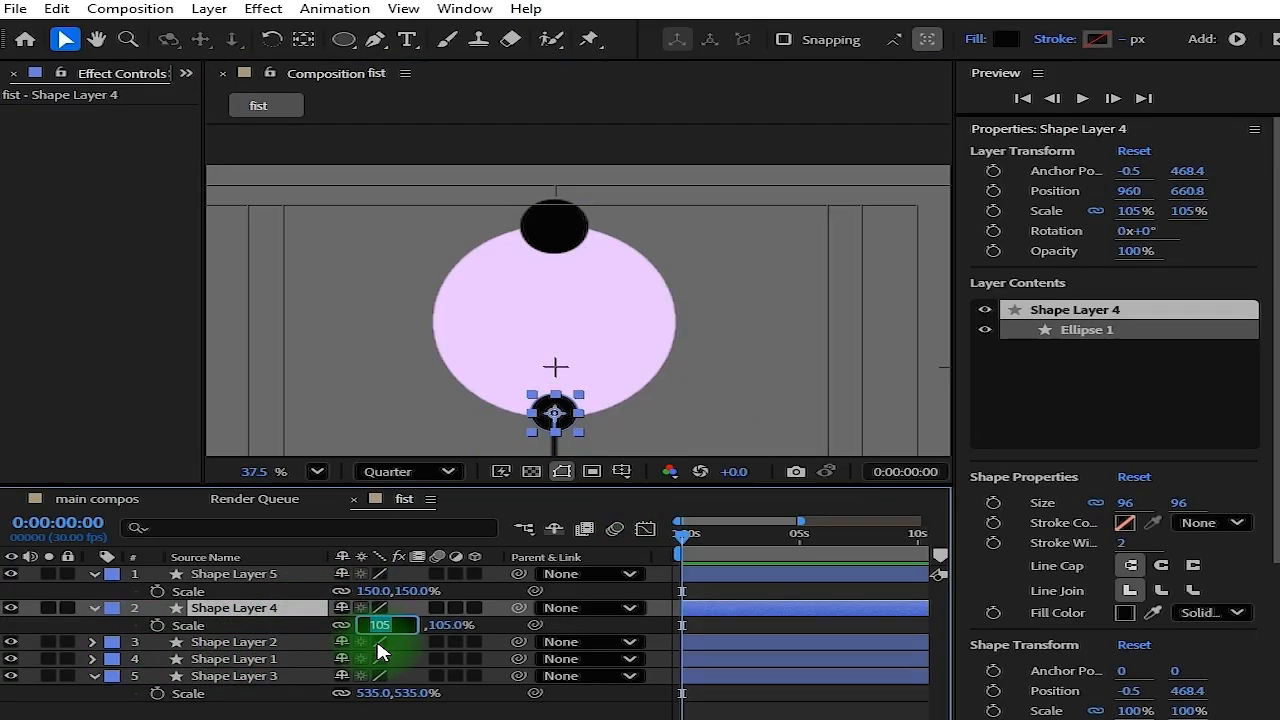
{"action": "type", "text": "90"}
{"action": "key", "text": "Return"}
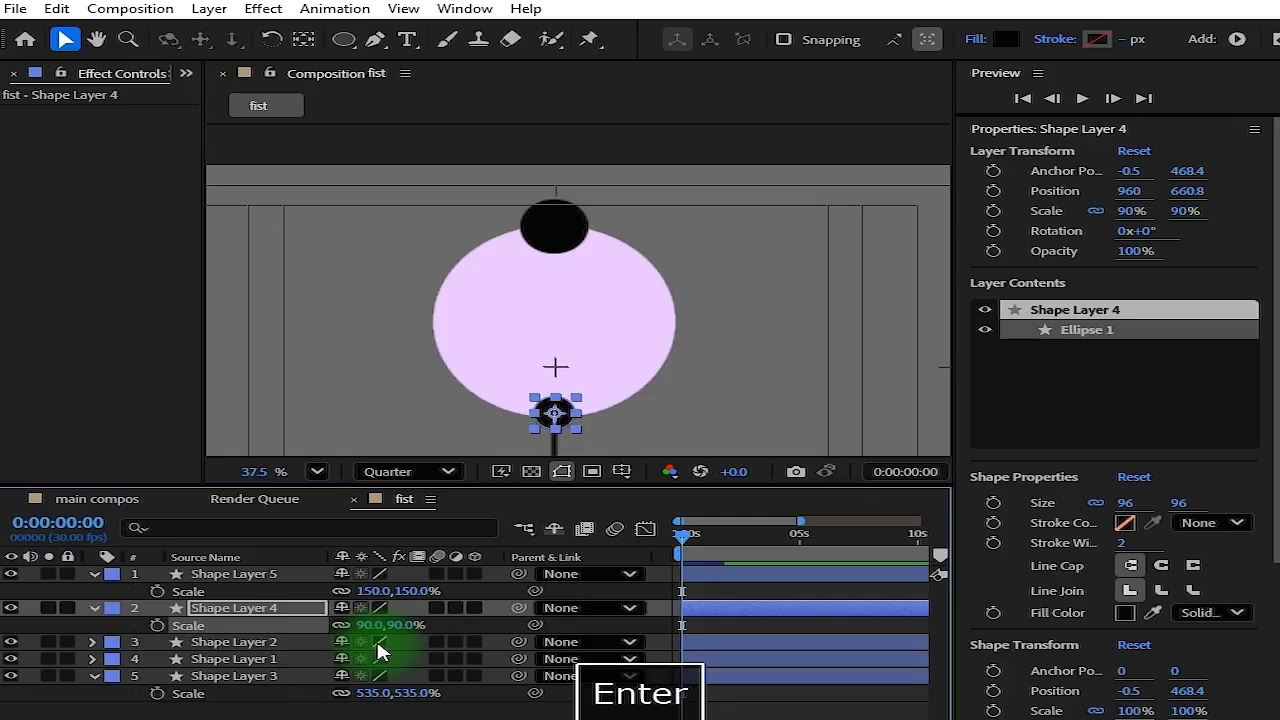
{"action": "left_click", "coordinate": [94, 607]}
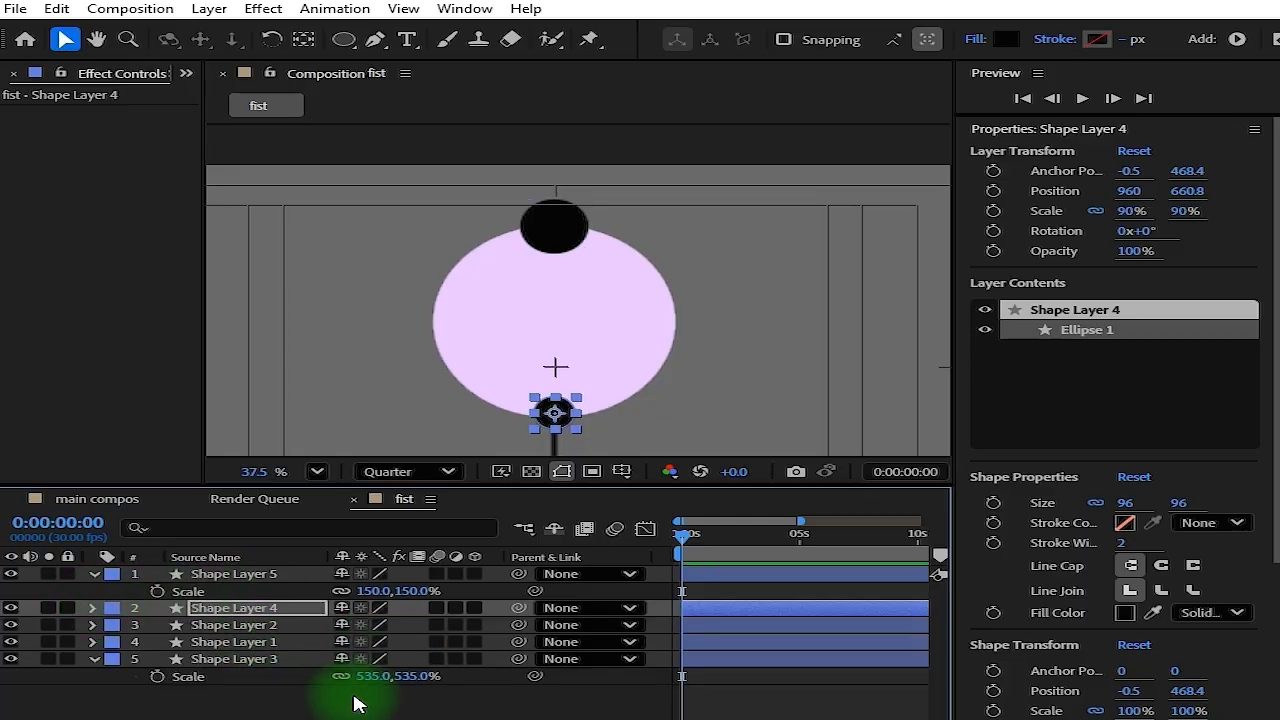
{"action": "left_click", "coordinate": [425, 693]}
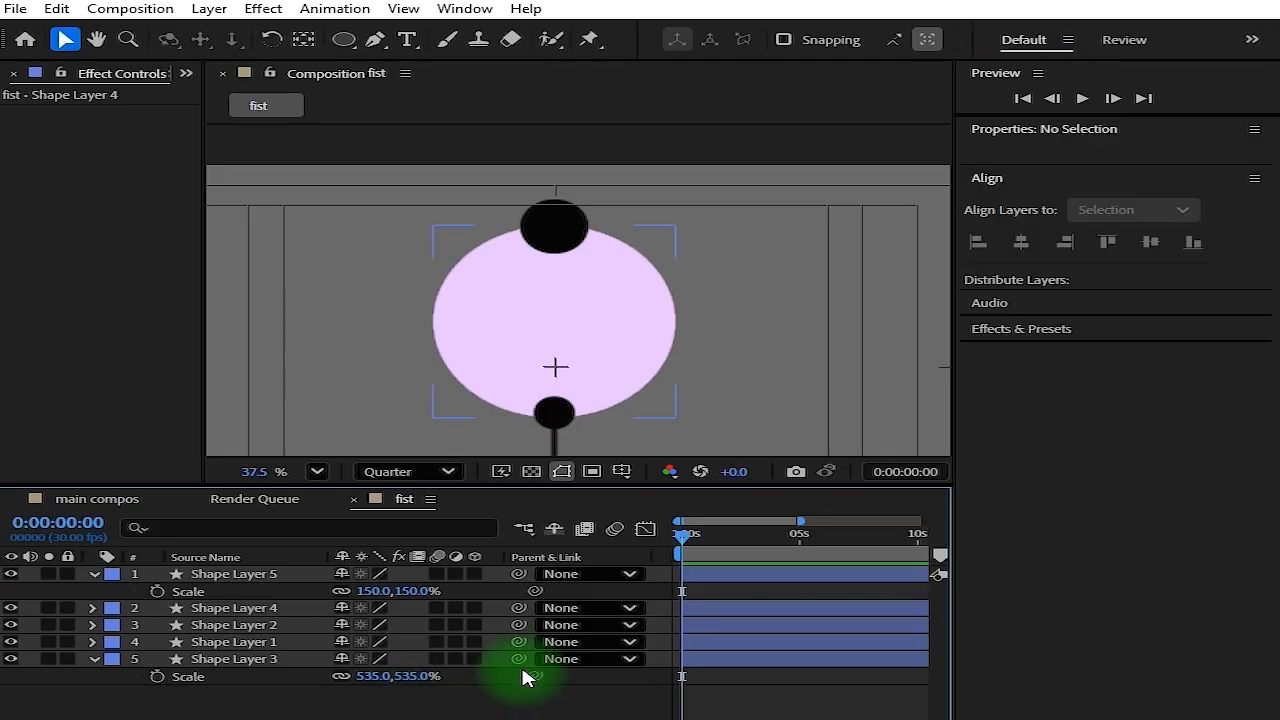
Toggle Shape Layer 1's visibility and solo state on and off to identify which shape it holds
{"action": "left_click", "coordinate": [230, 643]}
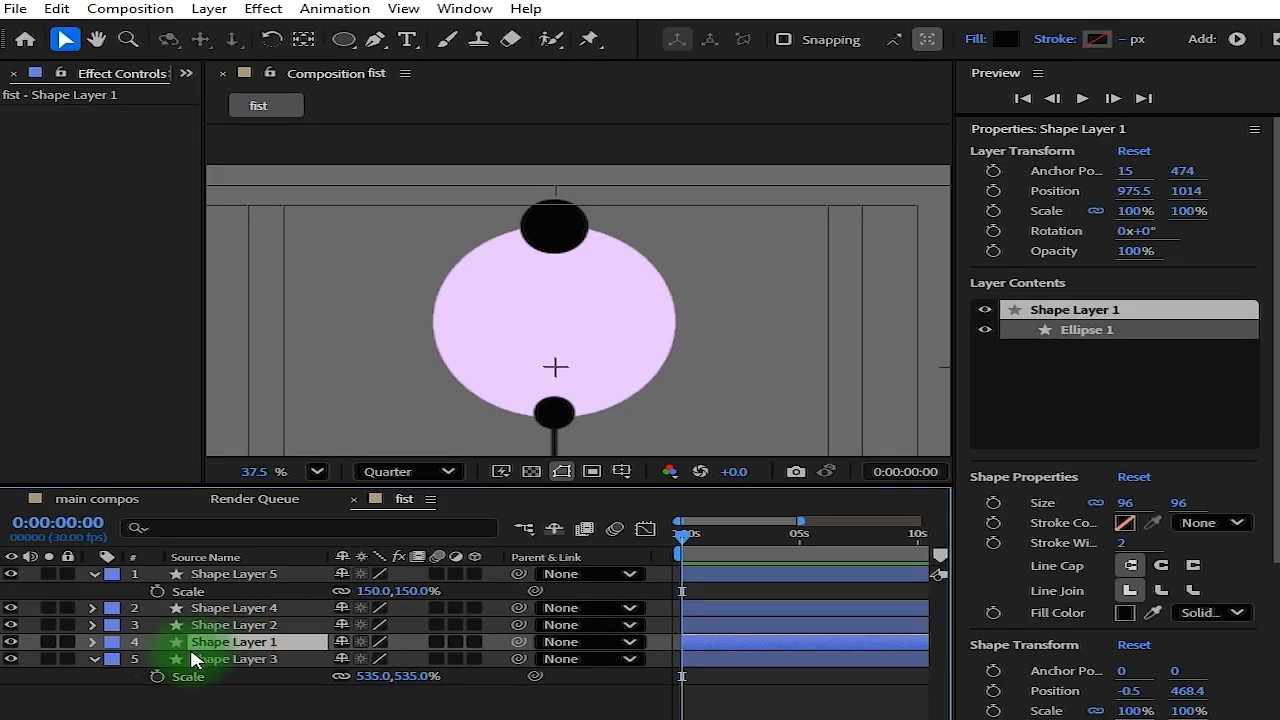
{"action": "left_click", "coordinate": [11, 642]}
{"action": "left_click", "coordinate": [8, 643]}
{"action": "left_click", "coordinate": [8, 644]}
{"action": "left_click", "coordinate": [8, 645]}
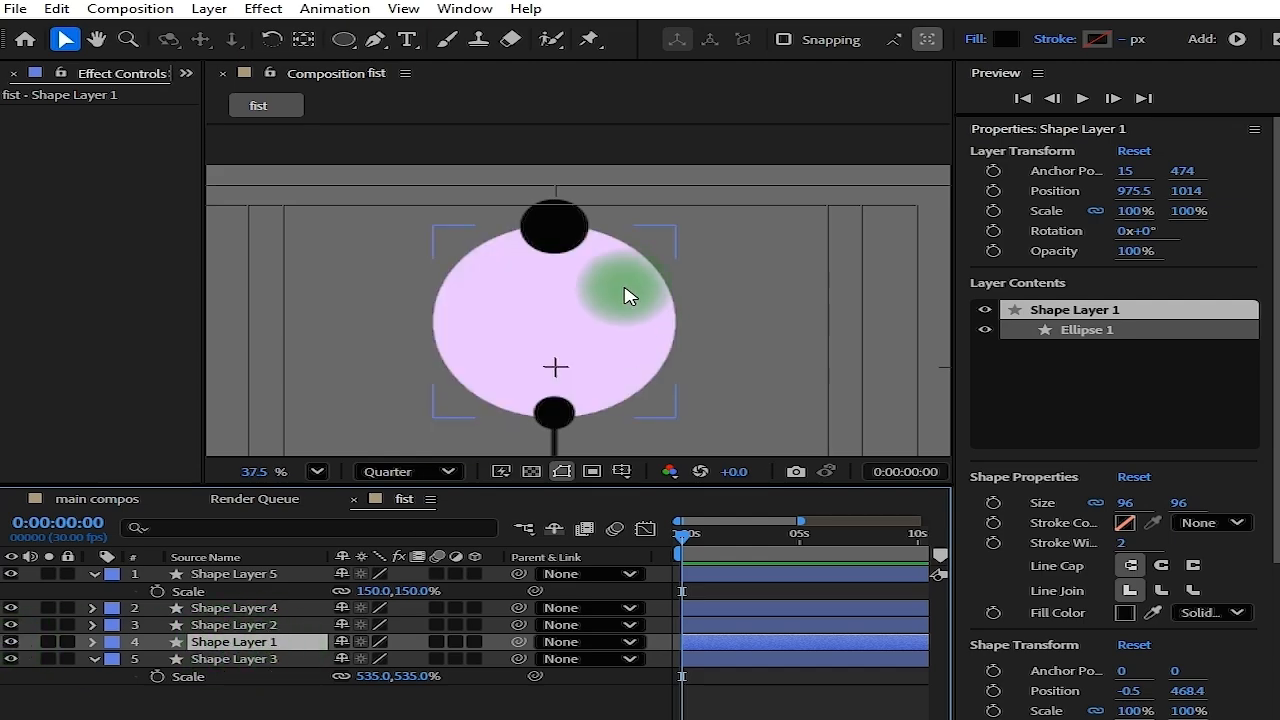
{"action": "left_click", "coordinate": [621, 346]}
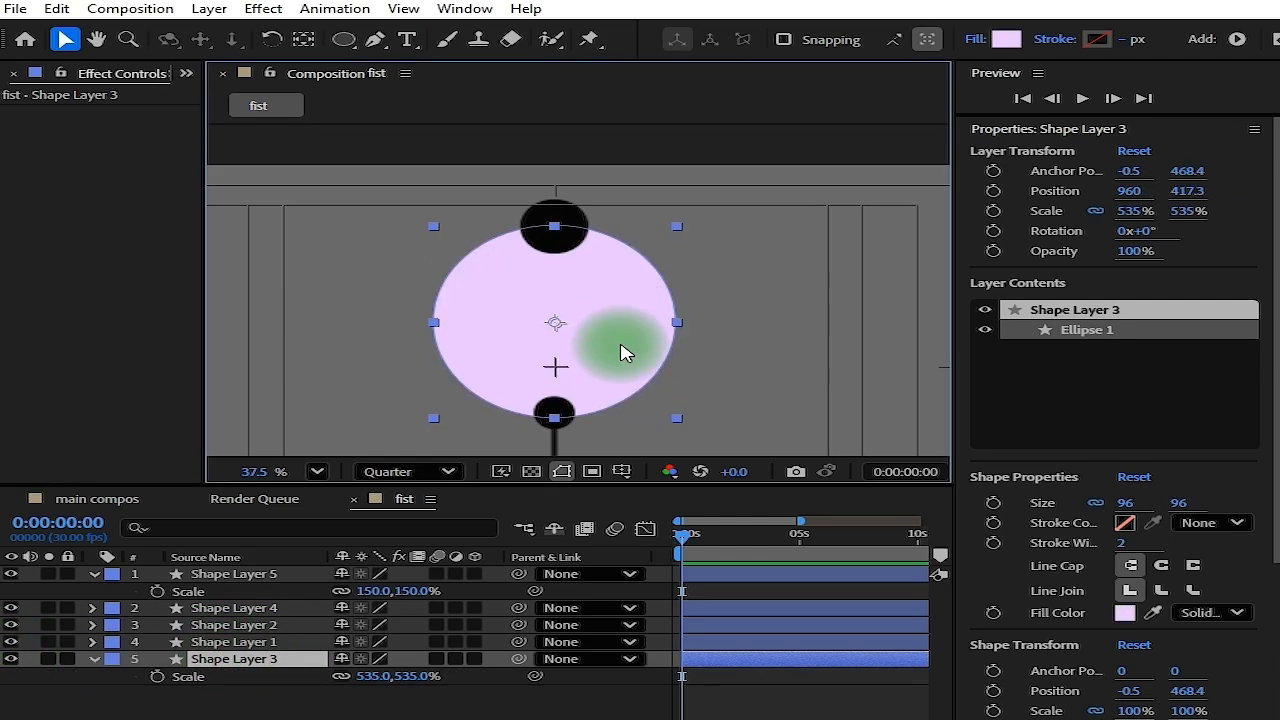
{"action": "left_click", "coordinate": [251, 643]}
{"action": "left_click", "coordinate": [10, 643]}
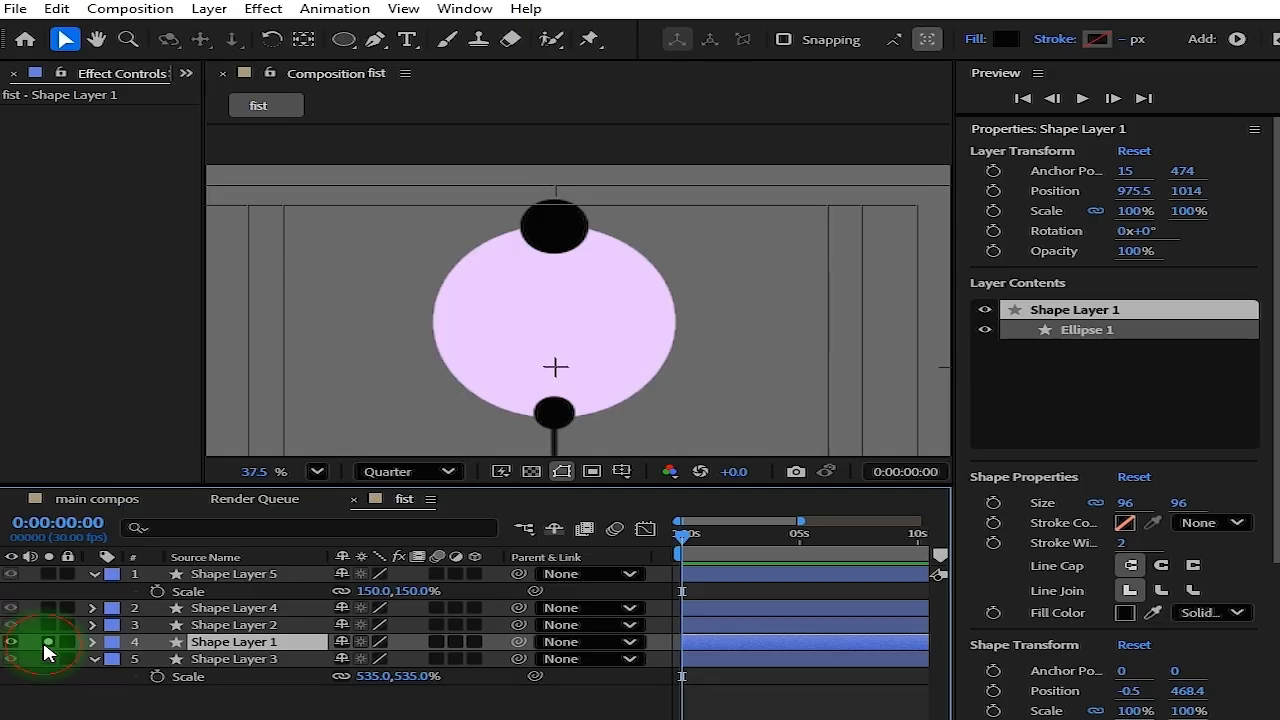
{"action": "left_click", "coordinate": [46, 642]}
{"action": "left_click", "coordinate": [47, 643]}
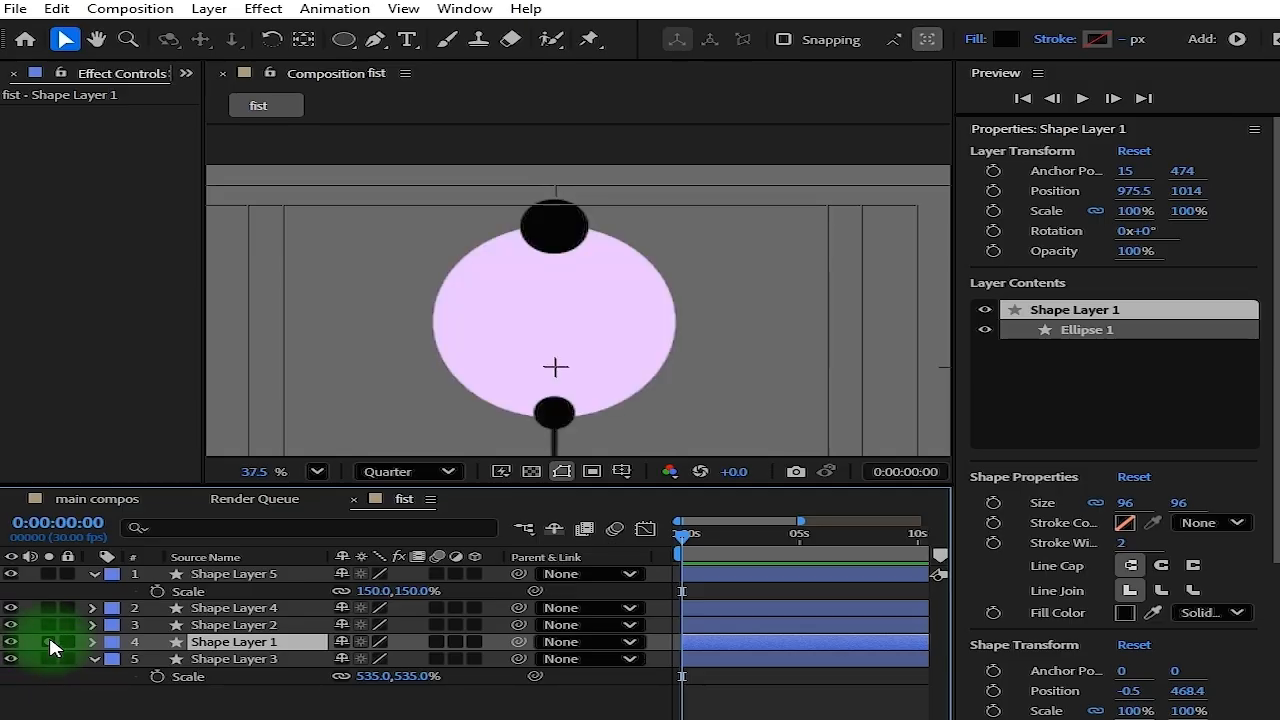
Duplicate the large light purple circle, Shape Layer 3, and give the copy a solid black stroke, 000000
{"action": "left_click", "coordinate": [232, 659]}
{"action": "left_click", "coordinate": [502, 290]}
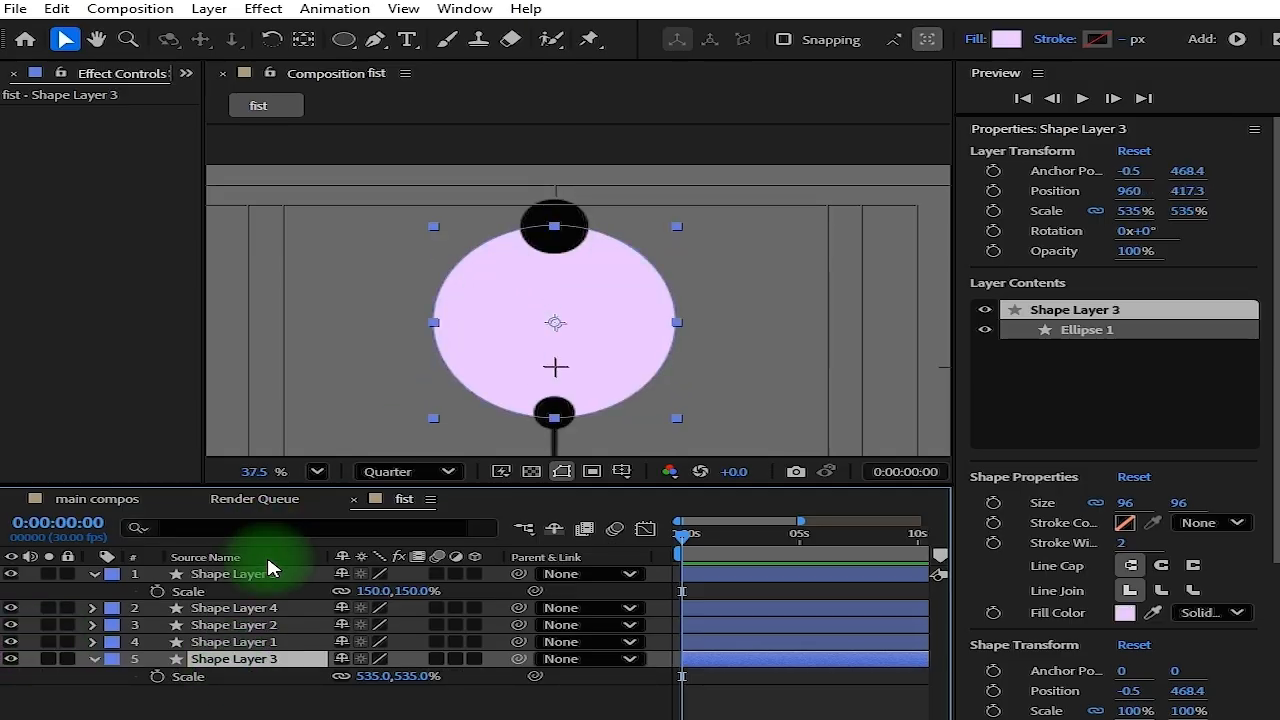
{"action": "key", "text": "ctrl+d"}
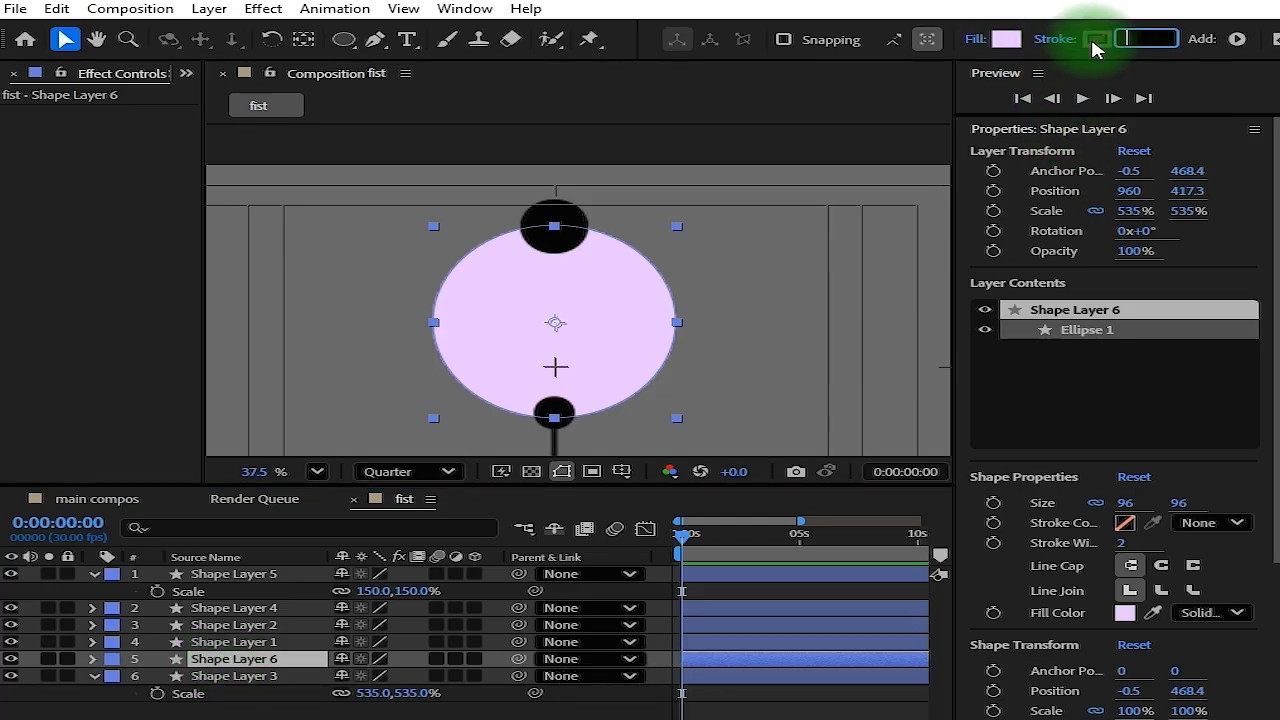
{"action": "left_click", "coordinate": [1097, 39]}
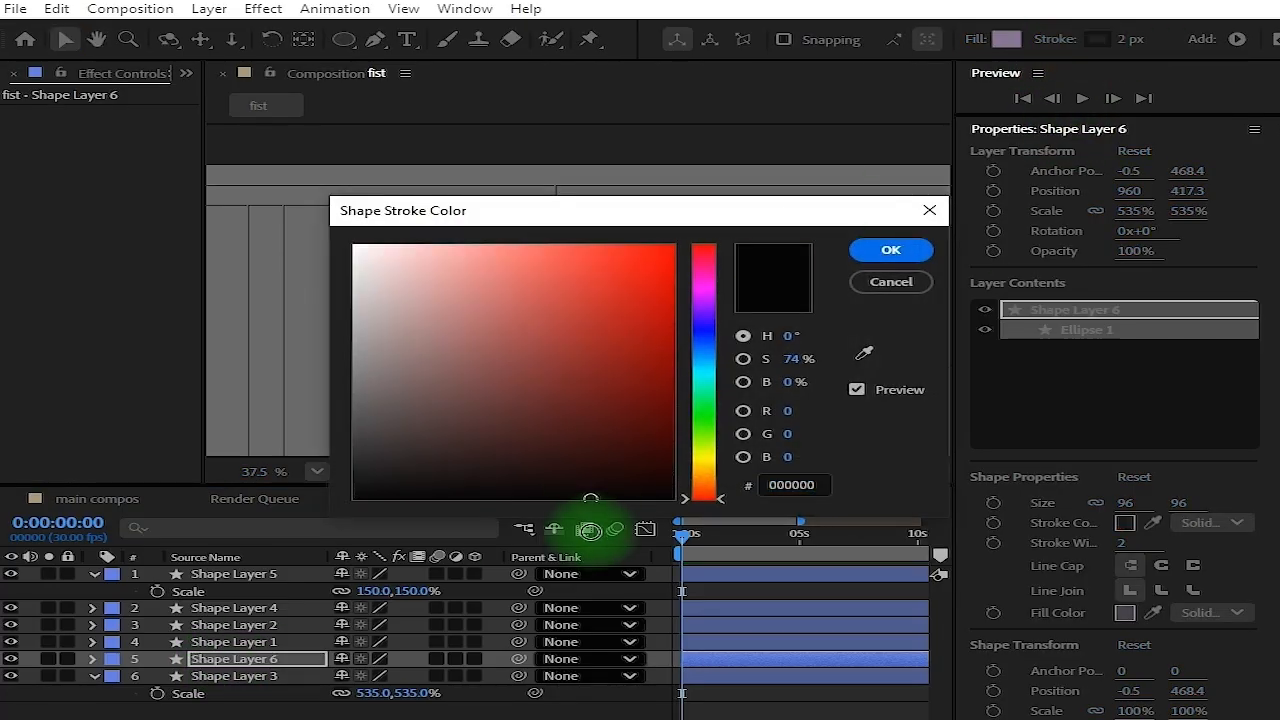
{"action": "left_click", "coordinate": [905, 255]}
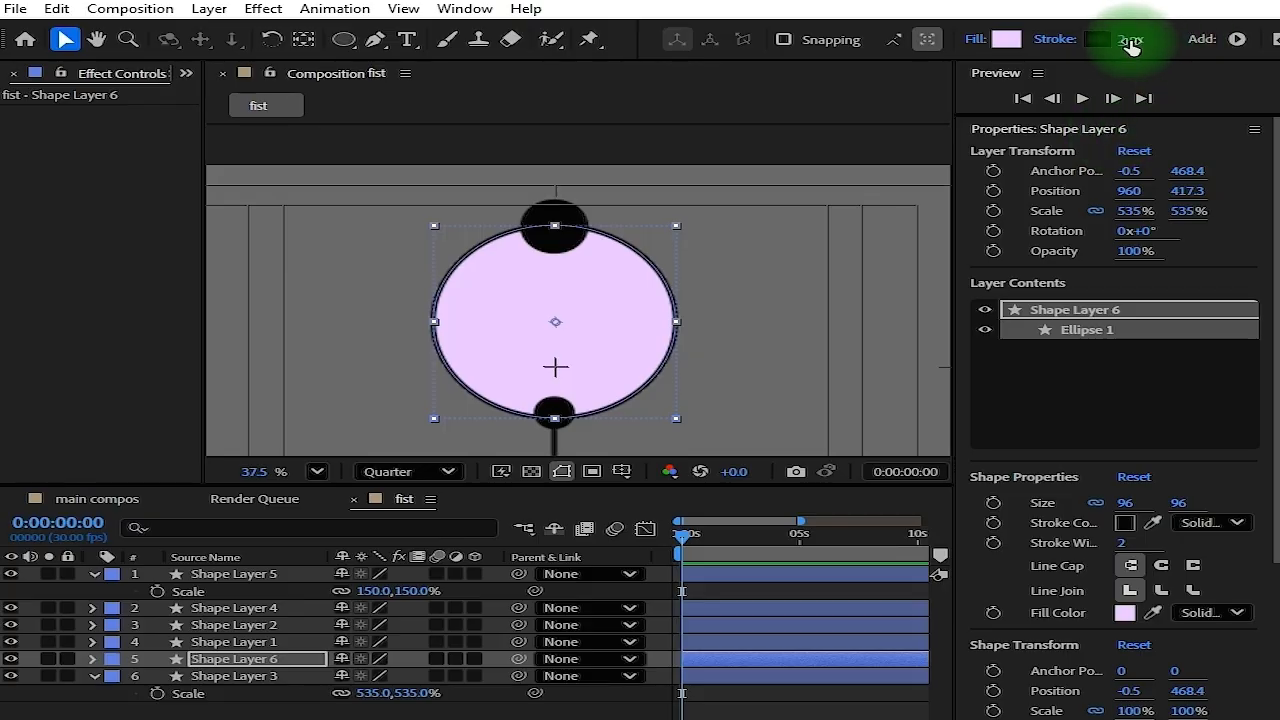
Set the outlined circle copy's fill to None and reduce its scale to 503%
{"action": "left_click", "coordinate": [1006, 39]}
{"action": "left_click", "coordinate": [889, 251]}
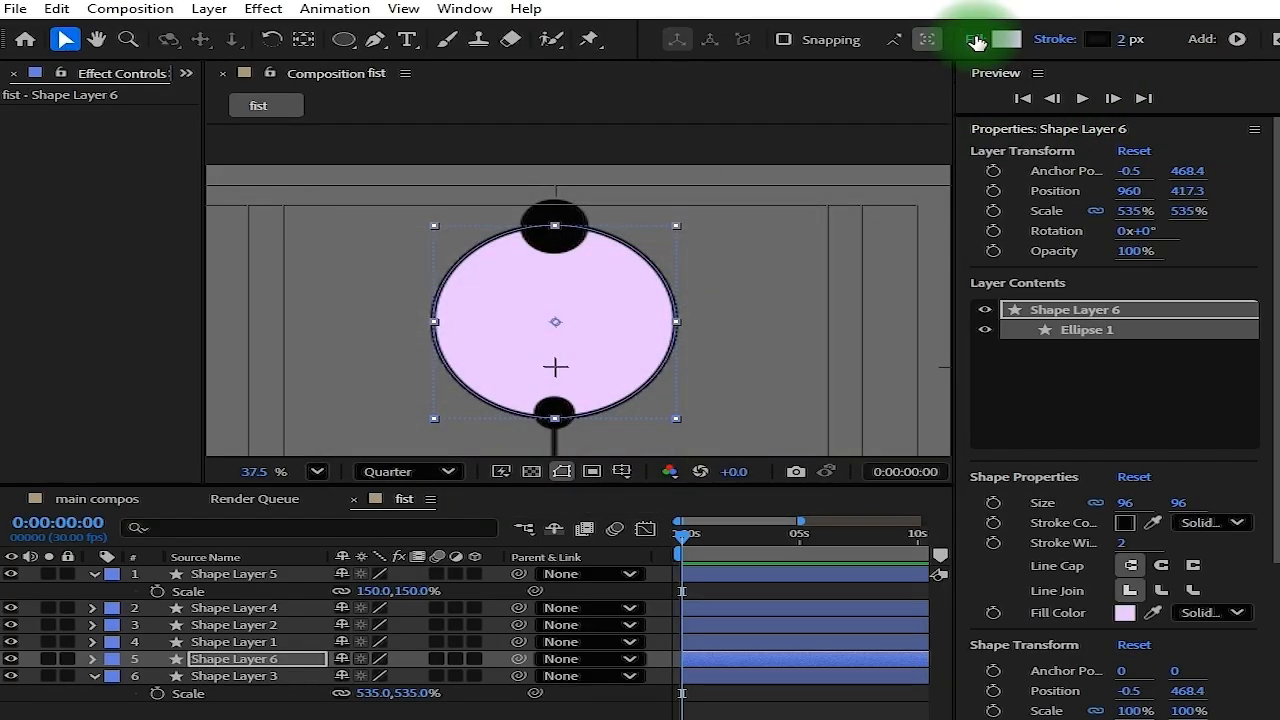
{"action": "left_click", "coordinate": [974, 38]}
{"action": "left_click", "coordinate": [506, 317]}
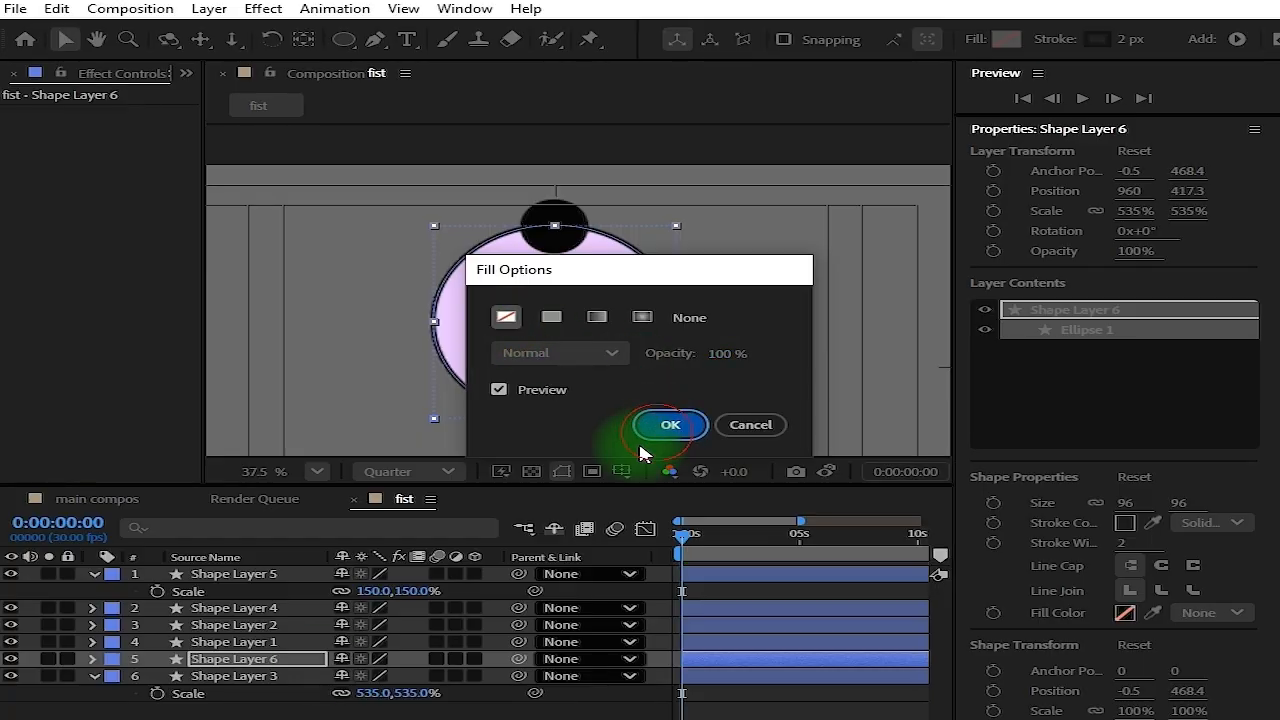
{"action": "left_click", "coordinate": [668, 426]}
{"action": "key", "text": "s"}
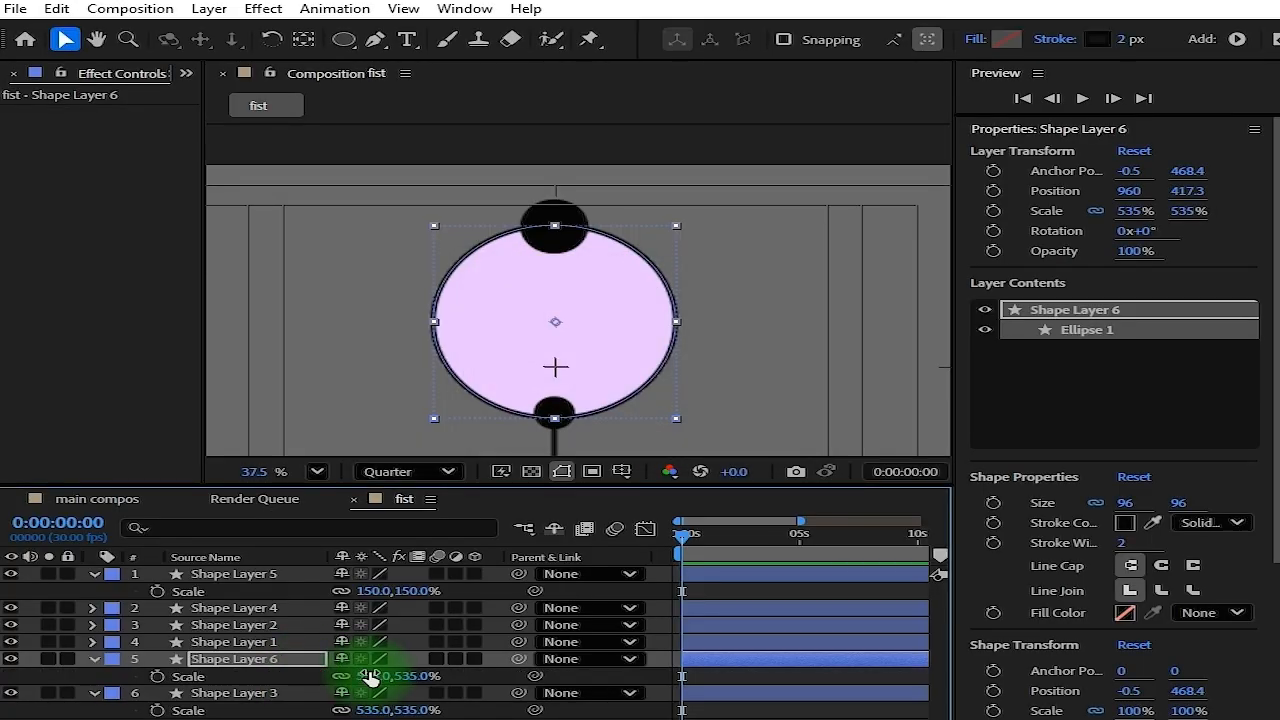
{"action": "left_click_drag", "start_coordinate": [368, 675], "coordinate": [310, 672]}
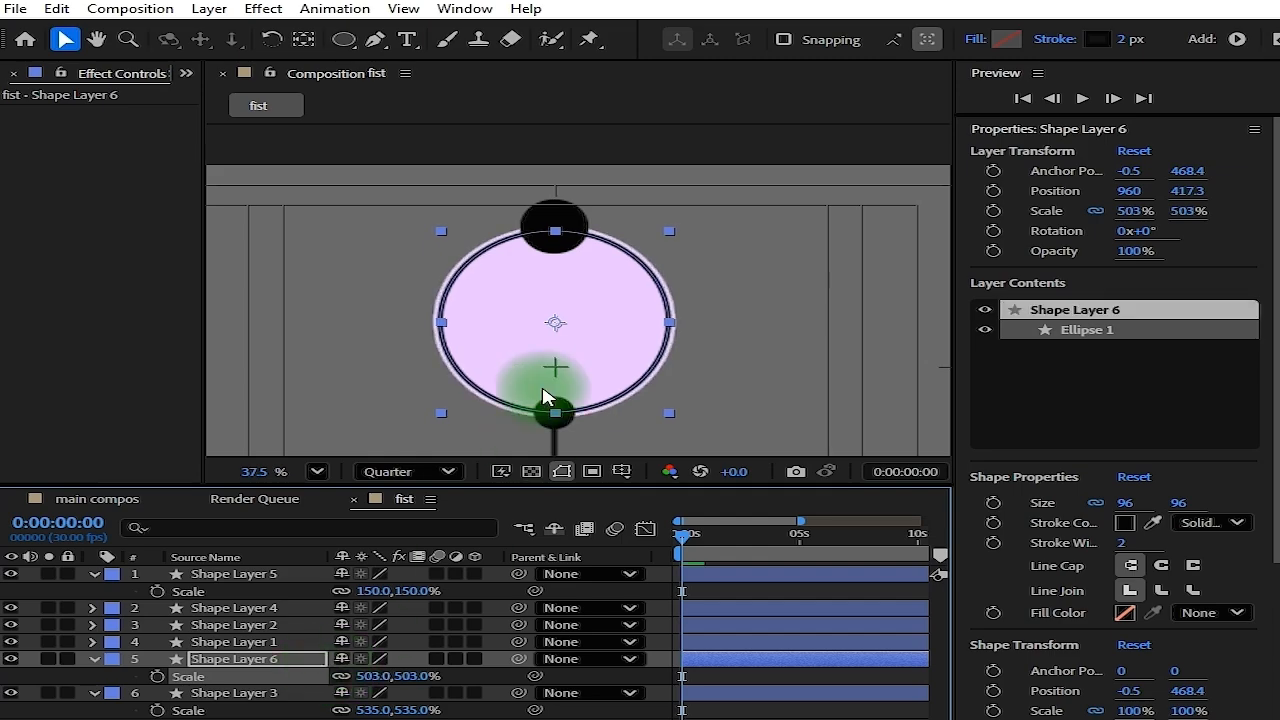
Set the composition preview resolution to Full
{"action": "scroll", "coordinate": [566, 342], "scroll_direction": "up", "scroll_amount": 3}
{"action": "left_click", "coordinate": [446, 468]}
{"action": "left_click", "coordinate": [408, 530]}
{"action": "scroll", "coordinate": [677, 231], "scroll_direction": "down", "scroll_amount": 2}
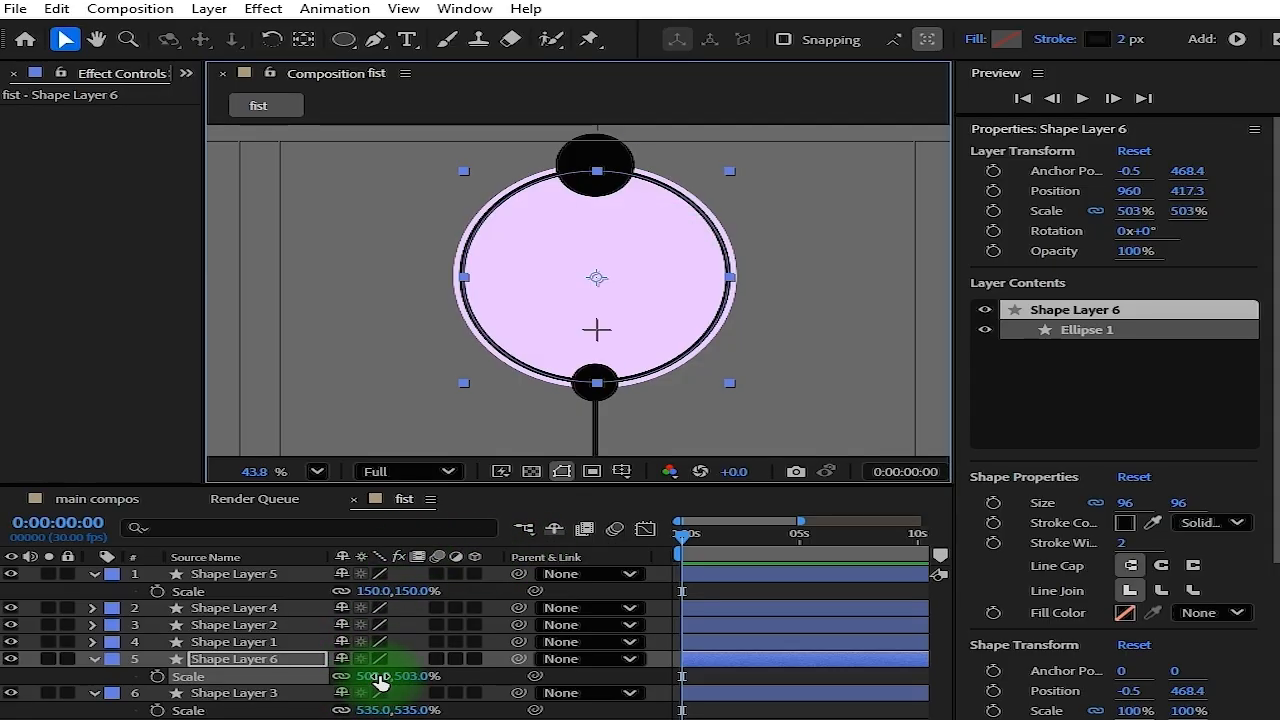
Set the outline ring's stroke width on Shape Layer 6 to 0.8 px and save the project
{"action": "scroll", "coordinate": [626, 291], "scroll_direction": "up", "scroll_amount": 2}
{"action": "left_click", "coordinate": [1131, 38]}
{"action": "type", "text": "0.8"}
{"action": "key", "text": "Return"}
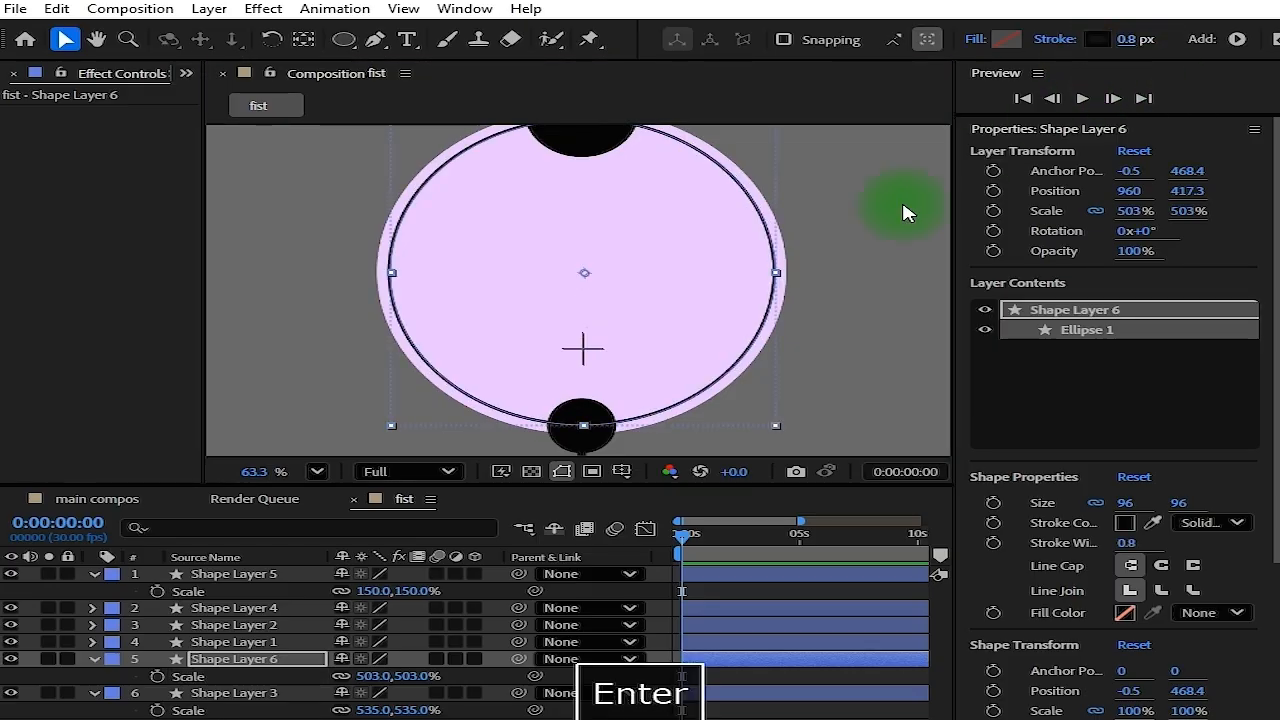
{"action": "scroll", "coordinate": [640, 312], "scroll_direction": "down", "scroll_amount": 2}
{"action": "key", "text": "ctrl+s"}
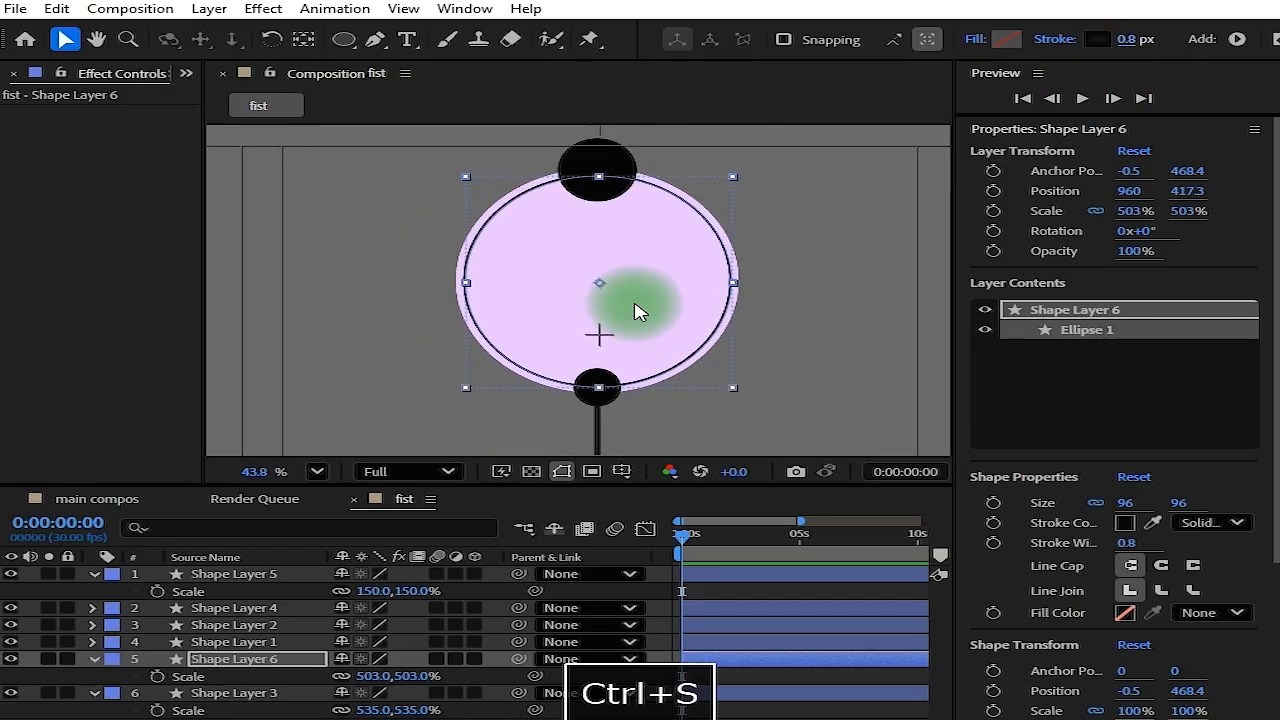
Collapse the properties of Shape Layer 3 and Shape Layer 6 and widen the composition view
{"action": "left_click", "coordinate": [95, 692]}
{"action": "left_click", "coordinate": [93, 659]}
{"action": "left_click_drag", "start_coordinate": [953, 470], "coordinate": [1108, 466]}
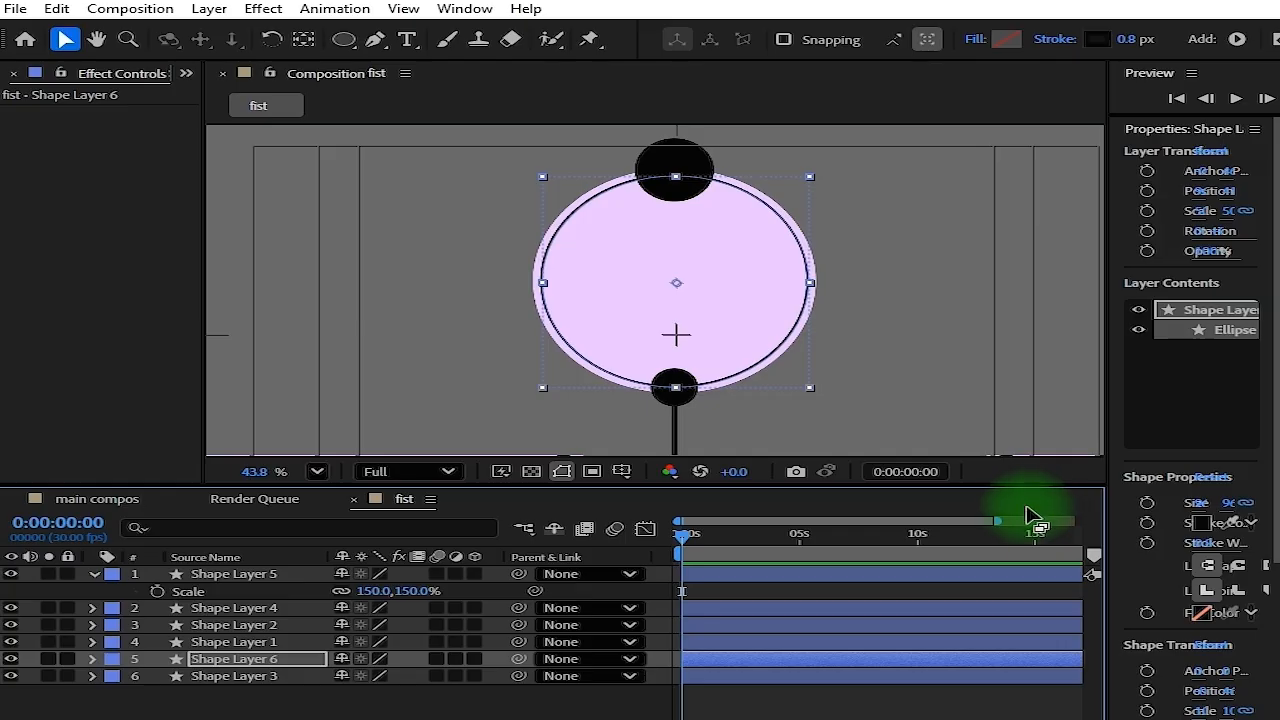
Add a text layer reading "1" near the upper-left edge of the light purple circle
{"action": "scroll", "coordinate": [713, 323], "scroll_direction": "down", "scroll_amount": 4}
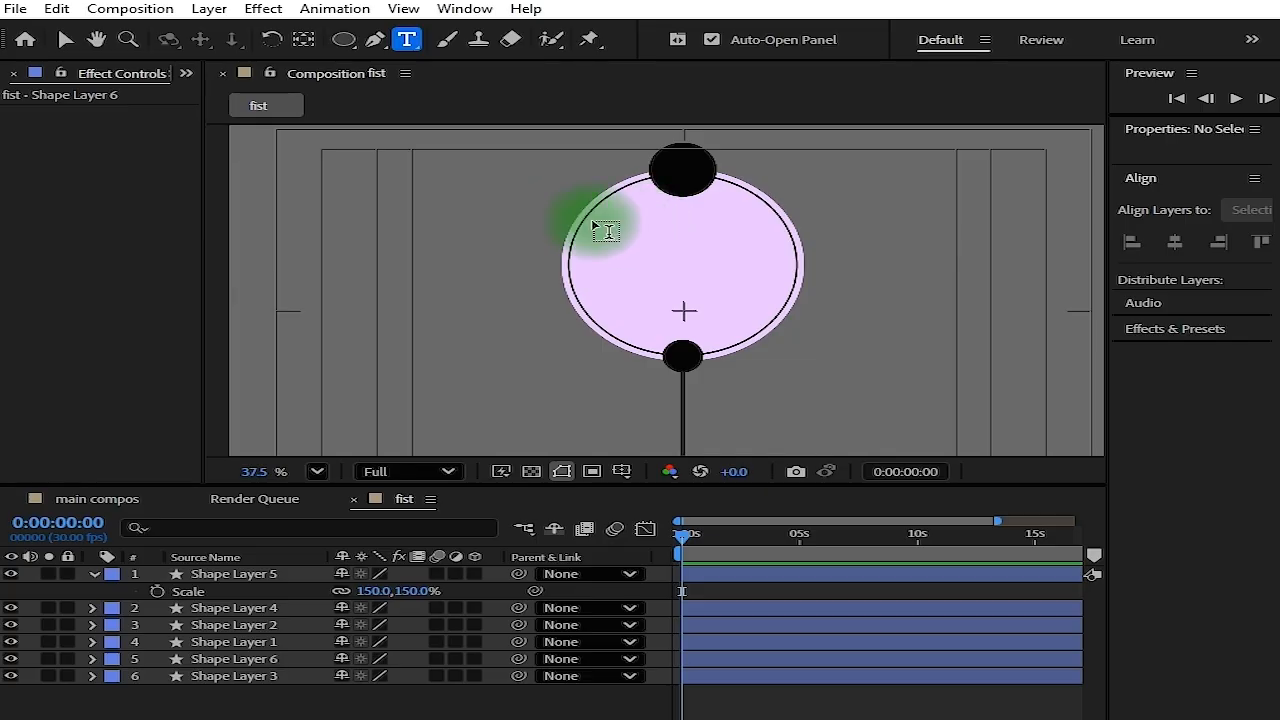
{"action": "left_click", "coordinate": [592, 216]}
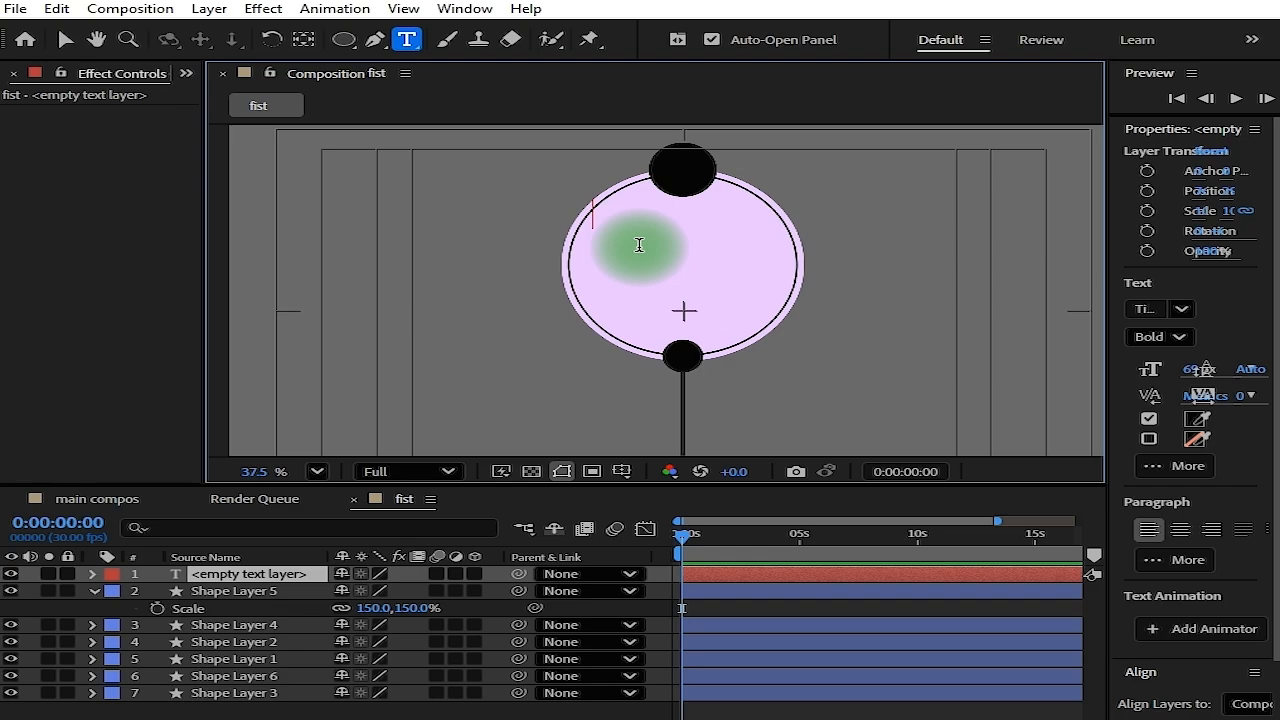
{"action": "type", "text": "1"}
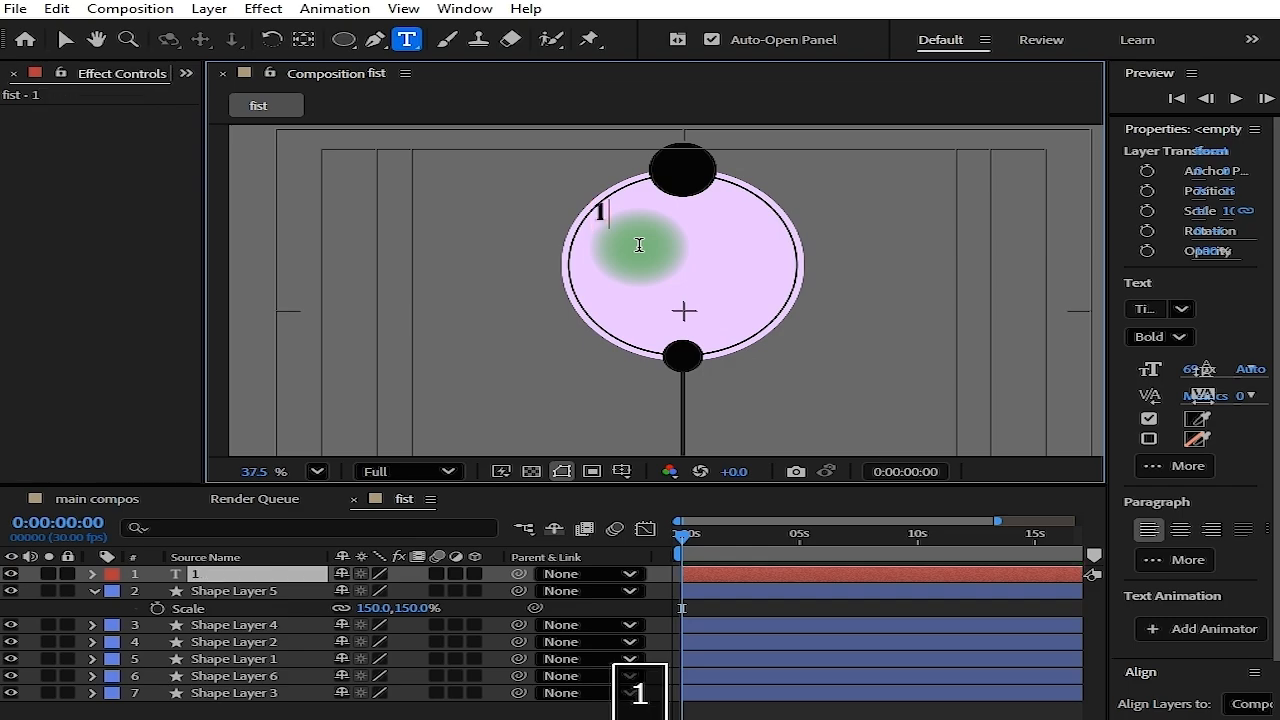
{"action": "left_click", "coordinate": [66, 40]}
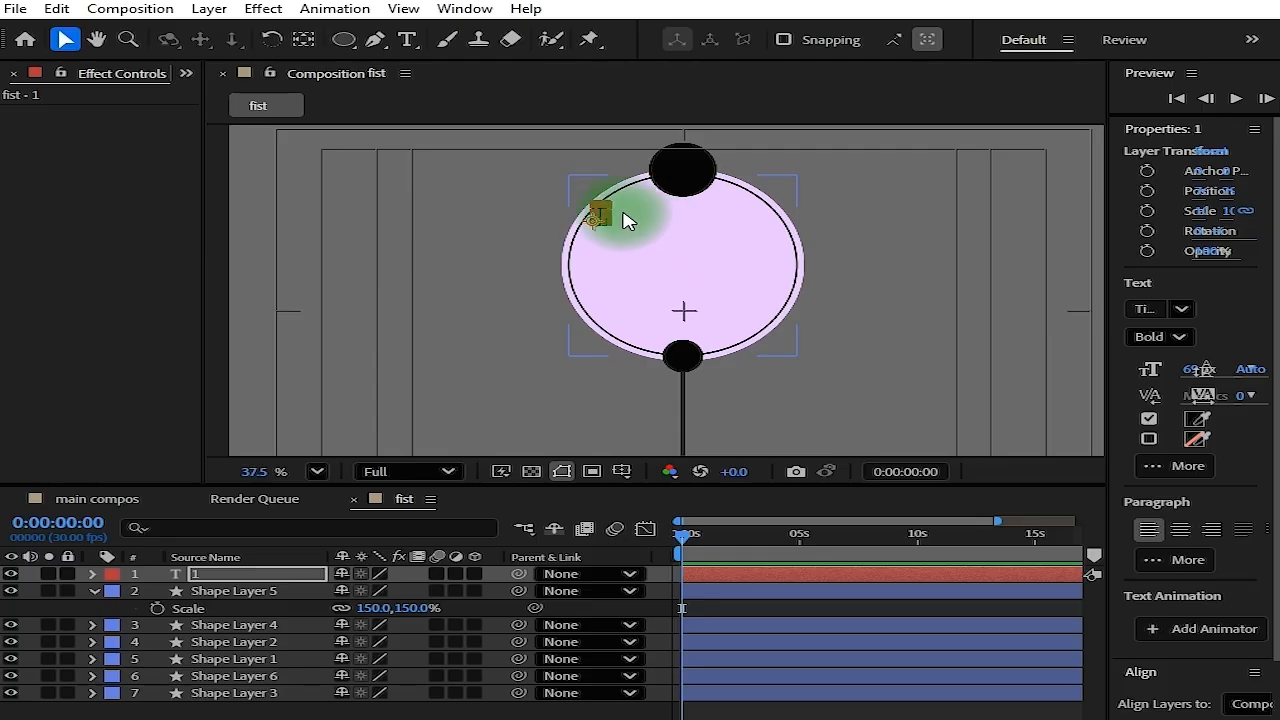
Center the "1" text layer's anchor point in its content and move the text onto the upper black circle
{"action": "right_click", "coordinate": [788, 580]}
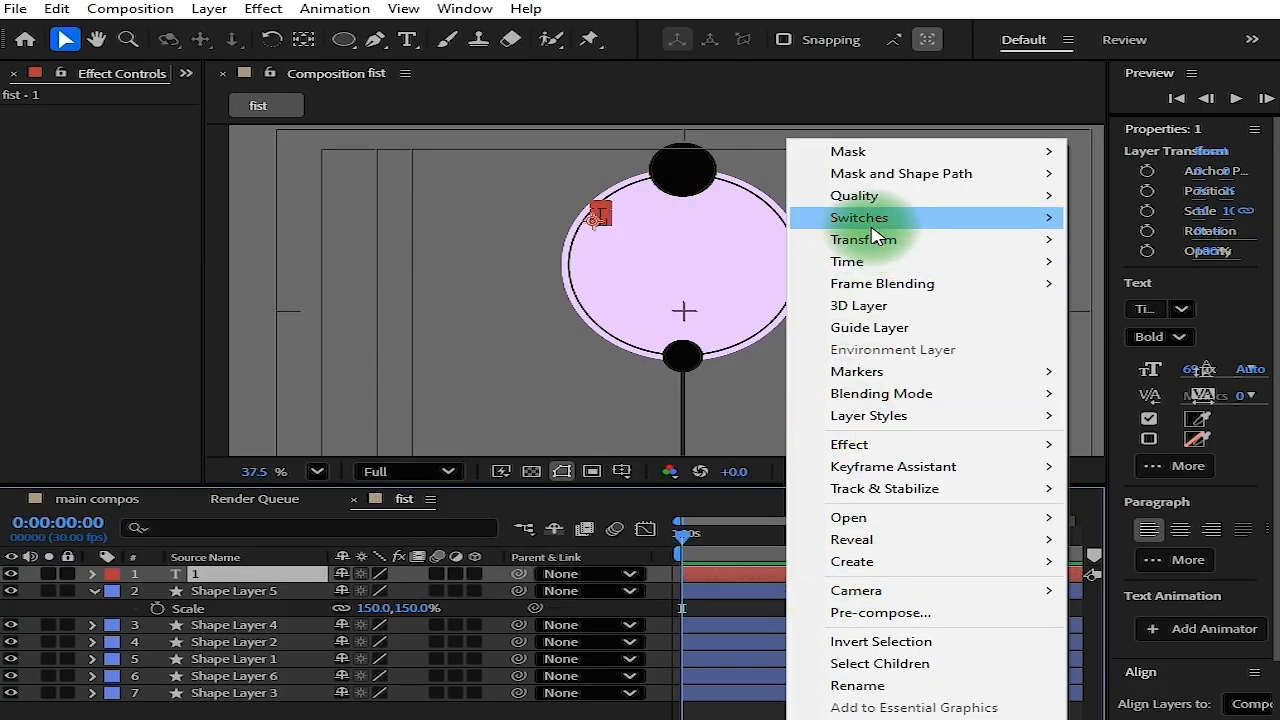
{"action": "mouse_move", "coordinate": [880, 240]}
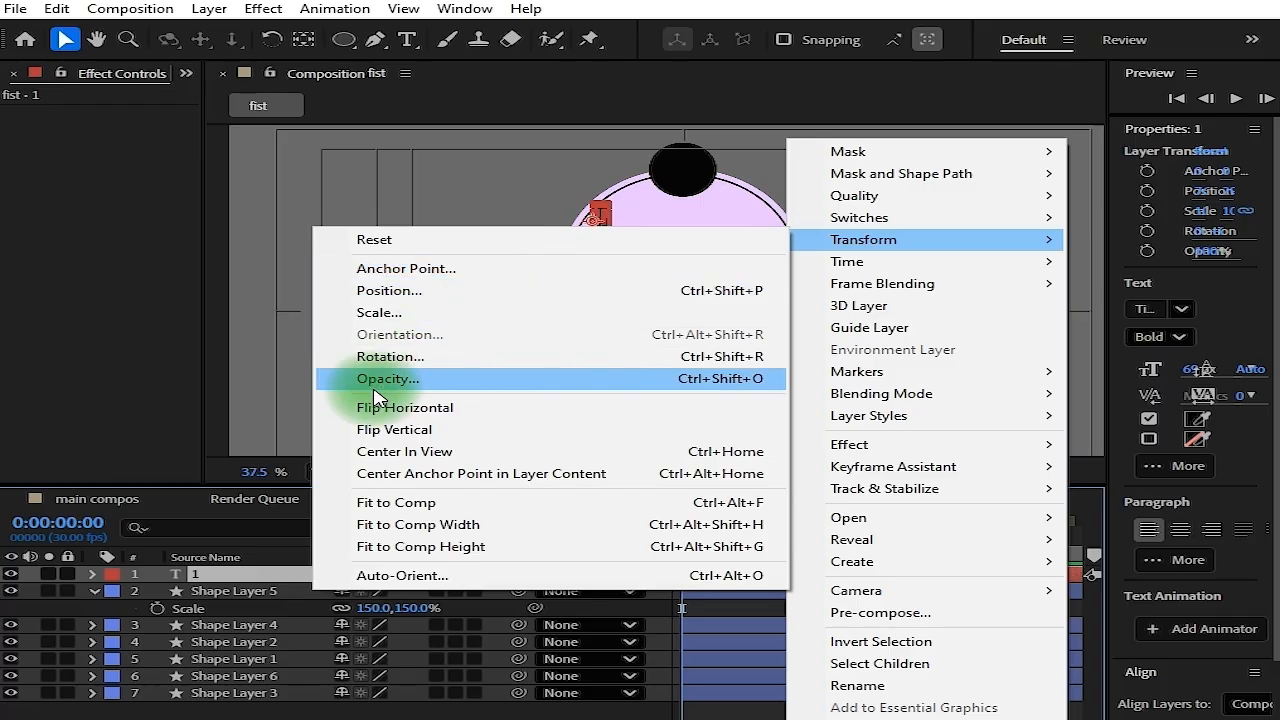
{"action": "left_click", "coordinate": [451, 473]}
{"action": "left_click_drag", "start_coordinate": [606, 211], "coordinate": [499, 298]}
{"action": "left_click_drag", "start_coordinate": [530, 255], "coordinate": [697, 163]}
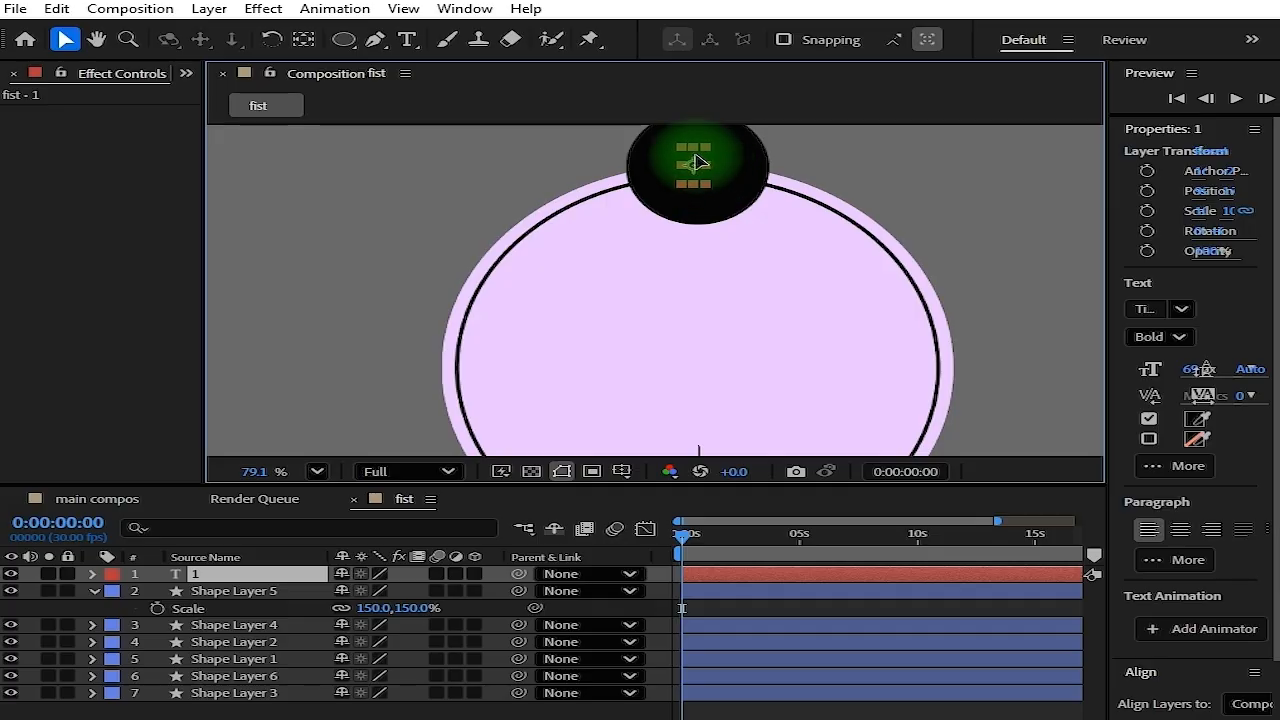
Turn off the fill of the "1" and give it a white stroke, FFFFFF, 2 px wide
{"action": "left_click", "coordinate": [1097, 392]}
{"action": "left_click_drag", "start_coordinate": [1110, 388], "coordinate": [920, 390]}
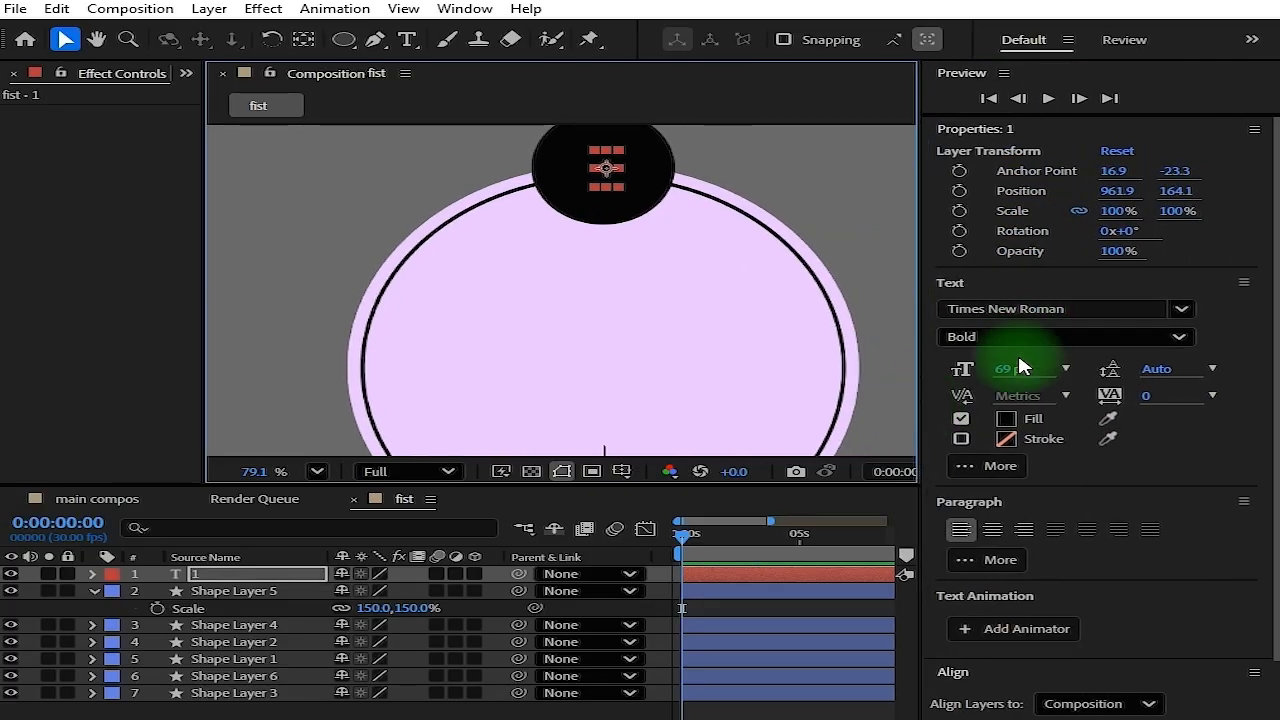
{"action": "left_click", "coordinate": [961, 418]}
{"action": "left_click", "coordinate": [962, 440]}
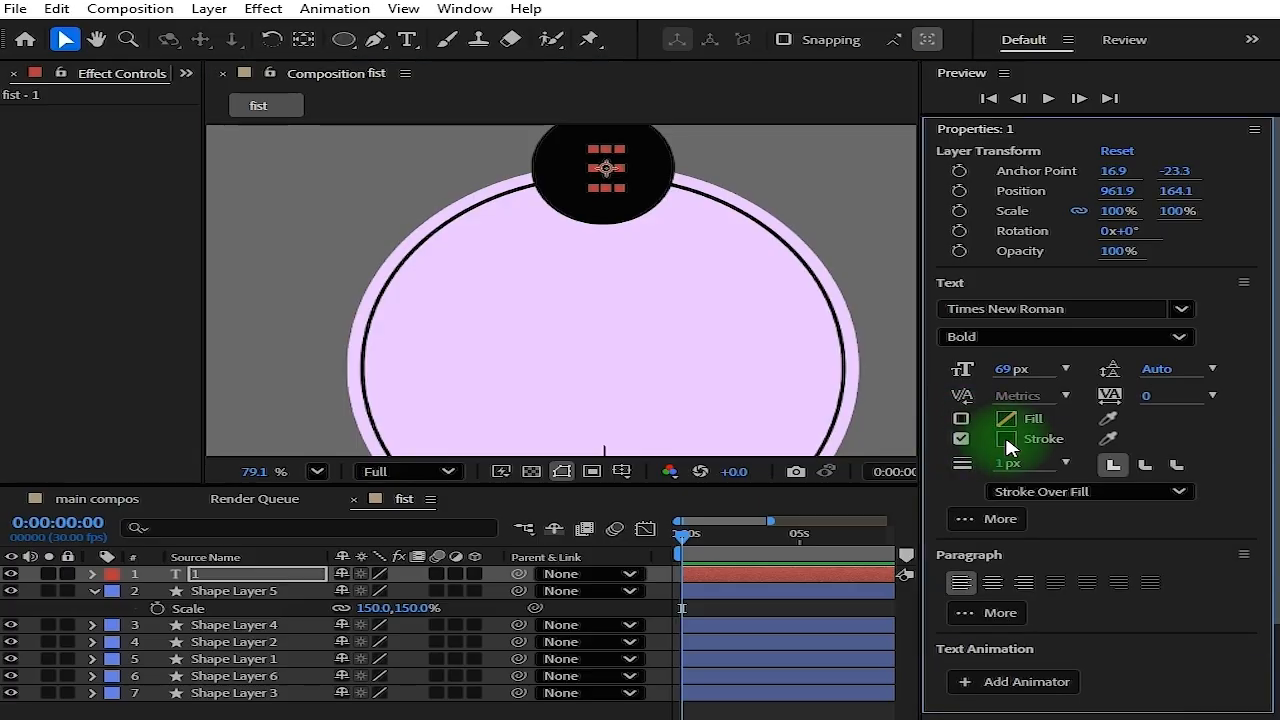
{"action": "left_click", "coordinate": [1007, 440]}
{"action": "mouse_move", "coordinate": [606, 346]}
{"action": "left_mouse_down"}
{"action": "mouse_move", "coordinate": [457, 266]}
{"action": "mouse_move", "coordinate": [350, 240]}
{"action": "left_mouse_up"}
{"action": "left_click", "coordinate": [880, 250]}
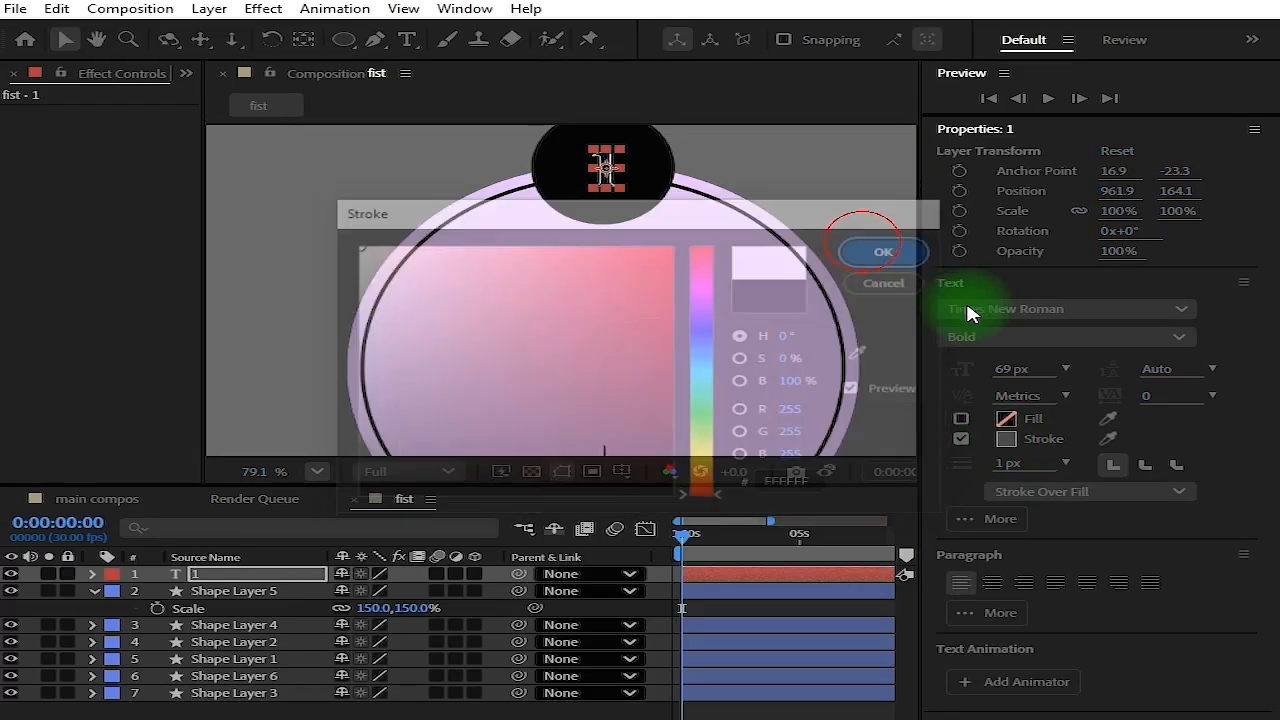
{"action": "left_click_drag", "start_coordinate": [1005, 468], "coordinate": [1018, 464]}
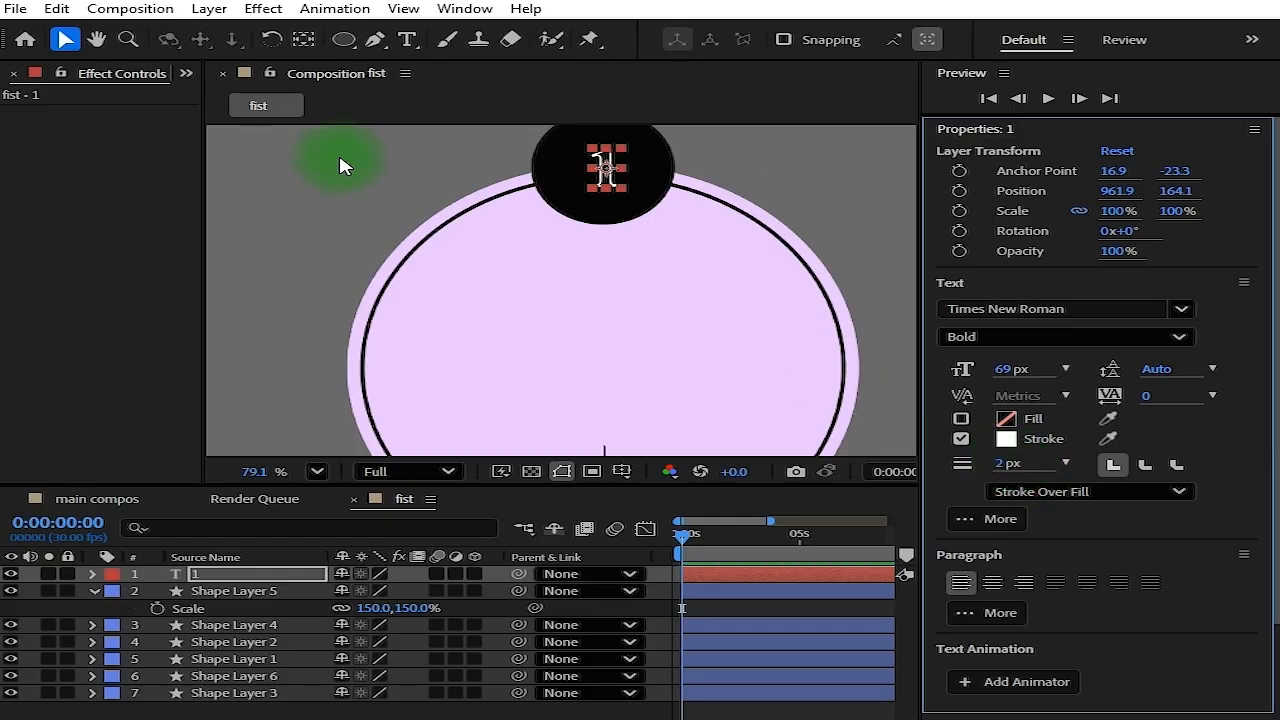
Scale the "1" text to 168% and reposition it to about 960.6, 157.8 in the upper black circle
{"action": "left_click", "coordinate": [571, 194]}
{"action": "scroll", "coordinate": [605, 140], "scroll_direction": "up", "scroll_amount": 2}
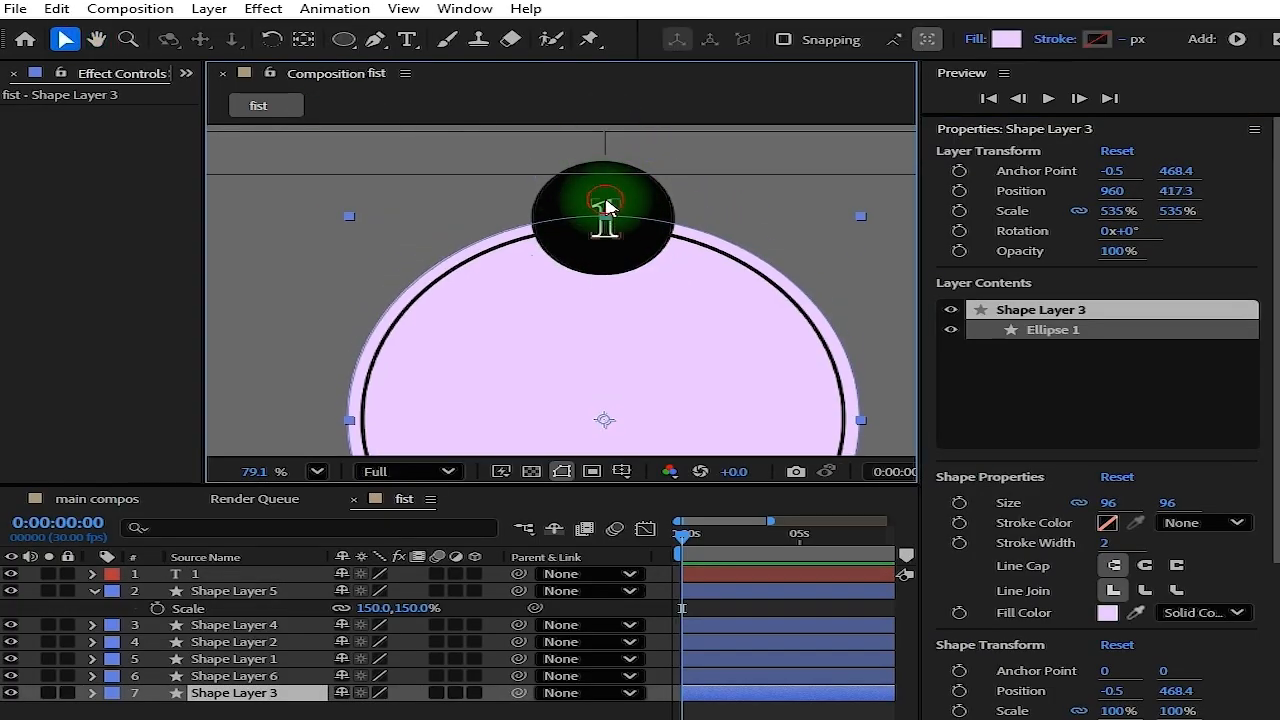
{"action": "left_click", "coordinate": [604, 205]}
{"action": "key", "text": "ctrl+z"}
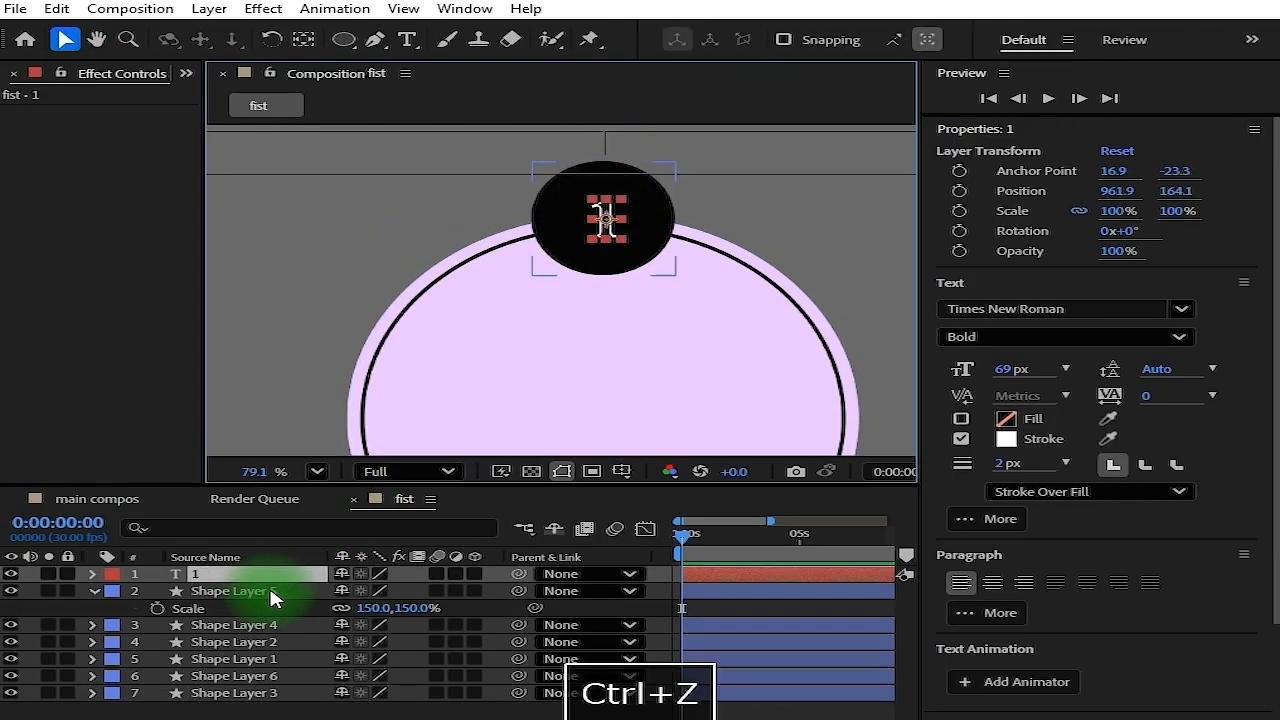
{"action": "key", "text": "s"}
{"action": "left_click_drag", "start_coordinate": [367, 596], "coordinate": [410, 592]}
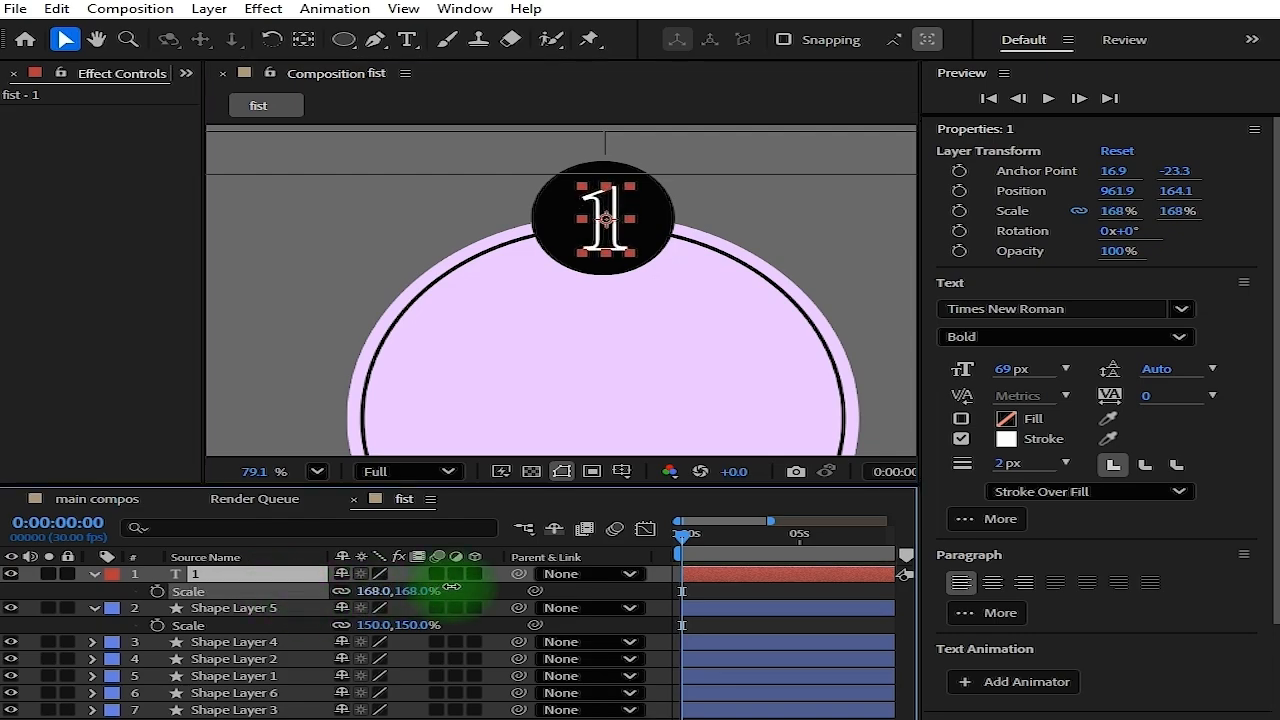
{"action": "left_click", "coordinate": [605, 210]}
{"action": "left_click_drag", "start_coordinate": [610, 210], "coordinate": [605, 196]}
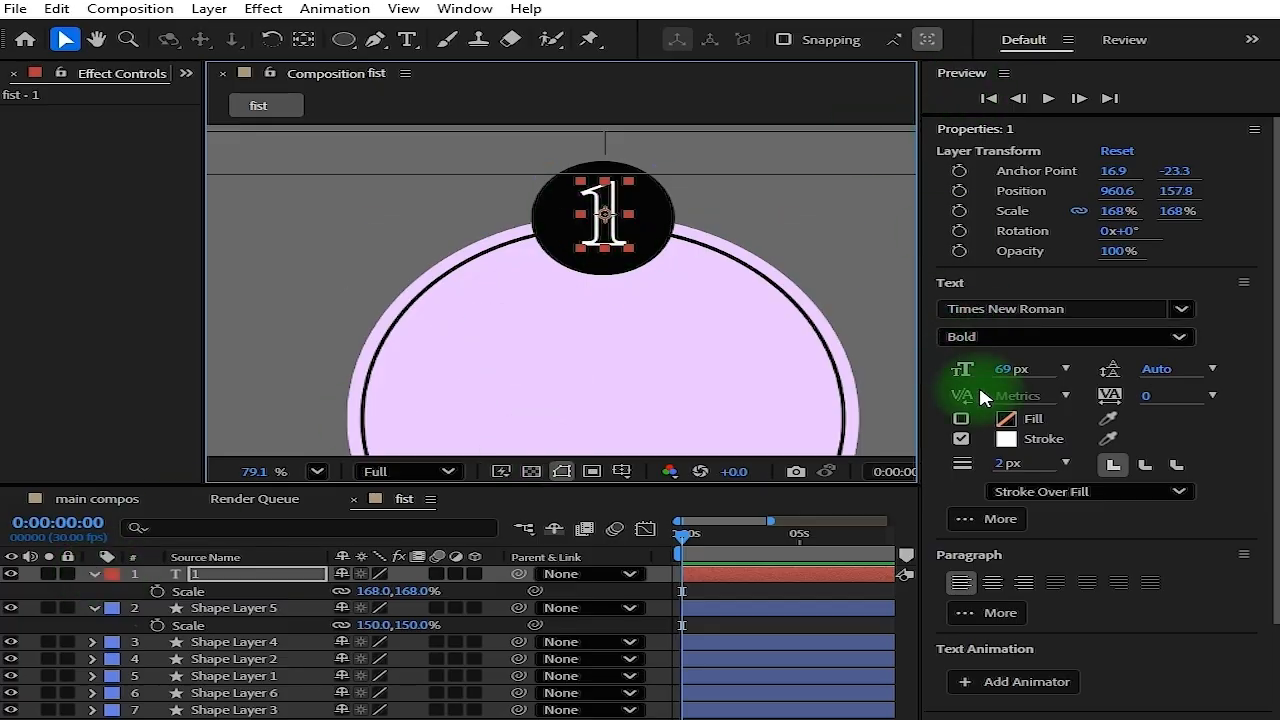
Change the stroke color of the "1" to the large circle's light purple, EBC8FF, by sampling it
{"action": "left_click", "coordinate": [1010, 440]}
{"action": "left_click_drag", "start_coordinate": [728, 208], "coordinate": [647, 348]}
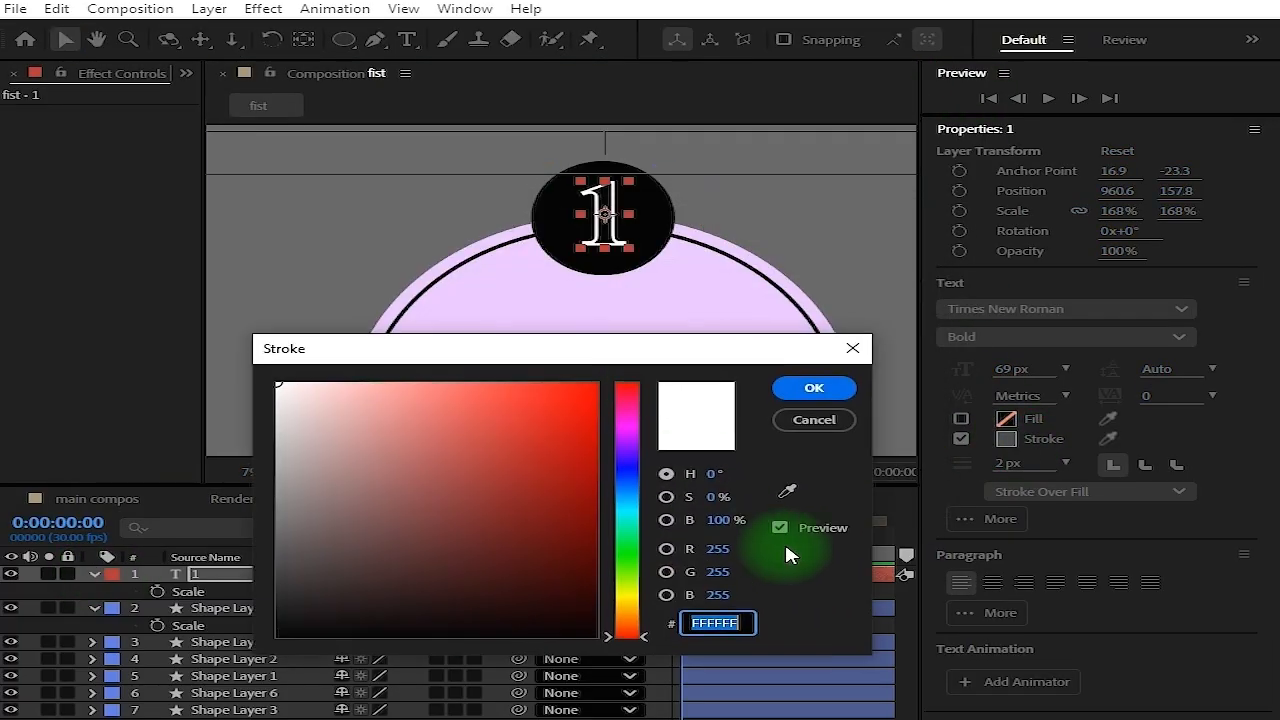
{"action": "left_click", "coordinate": [790, 490]}
{"action": "left_click", "coordinate": [680, 271]}
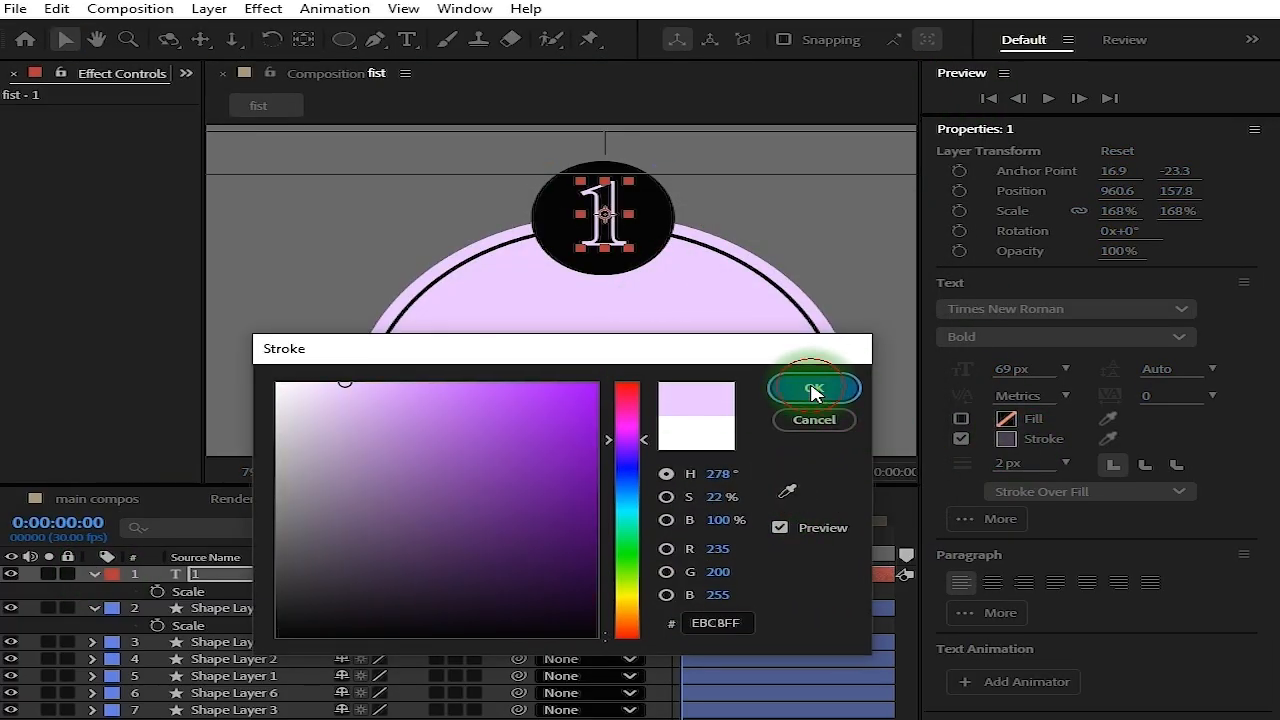
{"action": "left_click", "coordinate": [814, 388]}
Collapse the properties of the "1" text layer and Shape Layer 5 and save the project
{"action": "left_click", "coordinate": [94, 574]}
{"action": "left_click", "coordinate": [94, 591]}
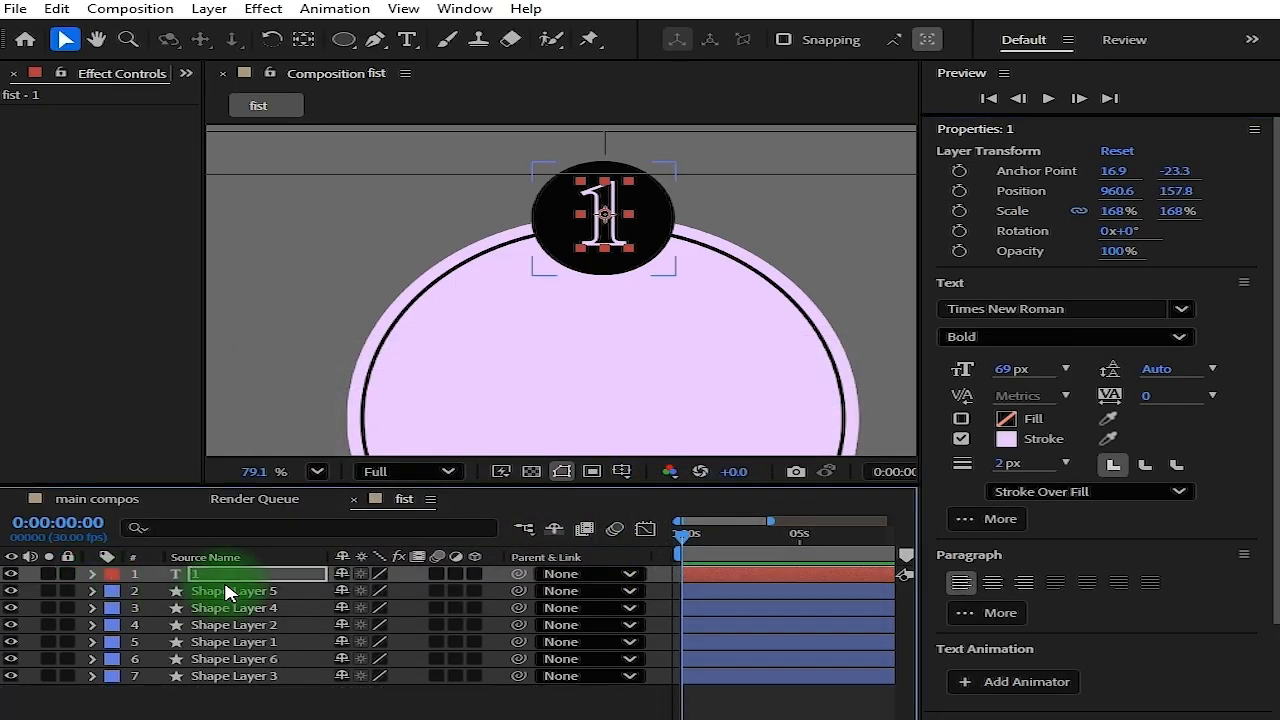
{"action": "key", "text": "ctrl+s"}
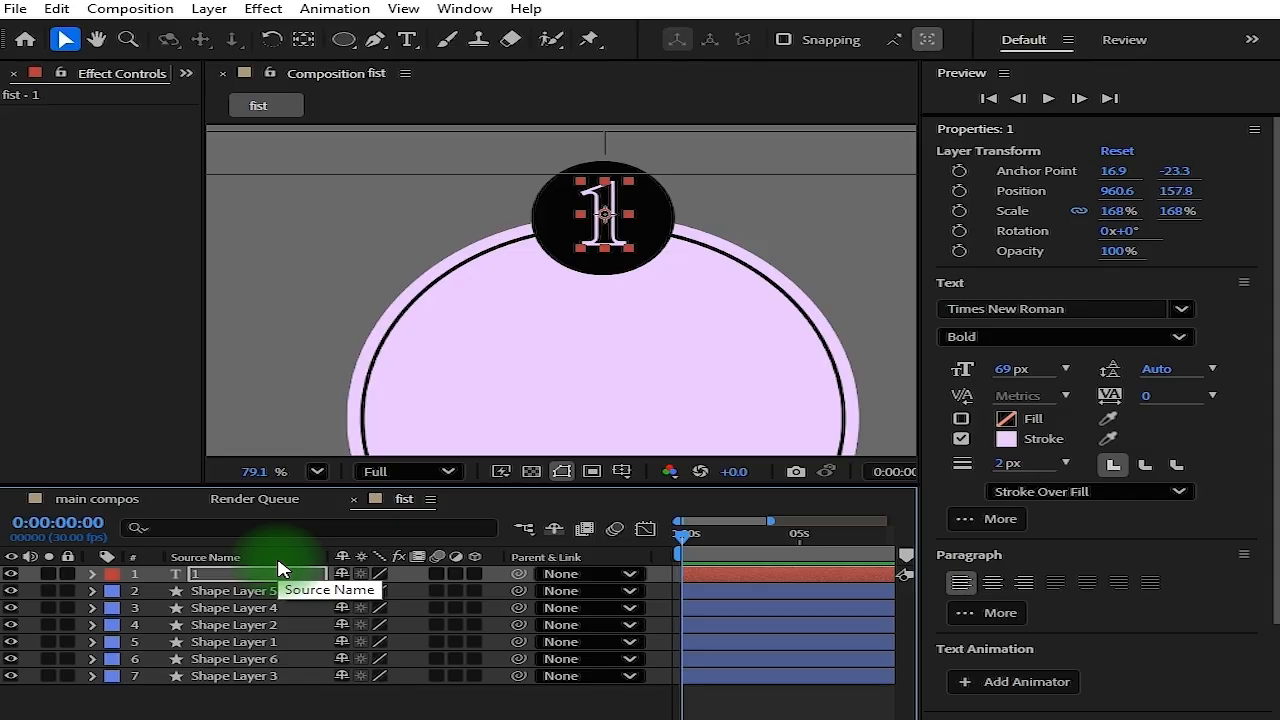
Widen the composition view, deselect the "1" text layer and bring the whole circle and its stem into view
{"action": "scroll", "coordinate": [684, 334], "scroll_direction": "down", "scroll_amount": 2}
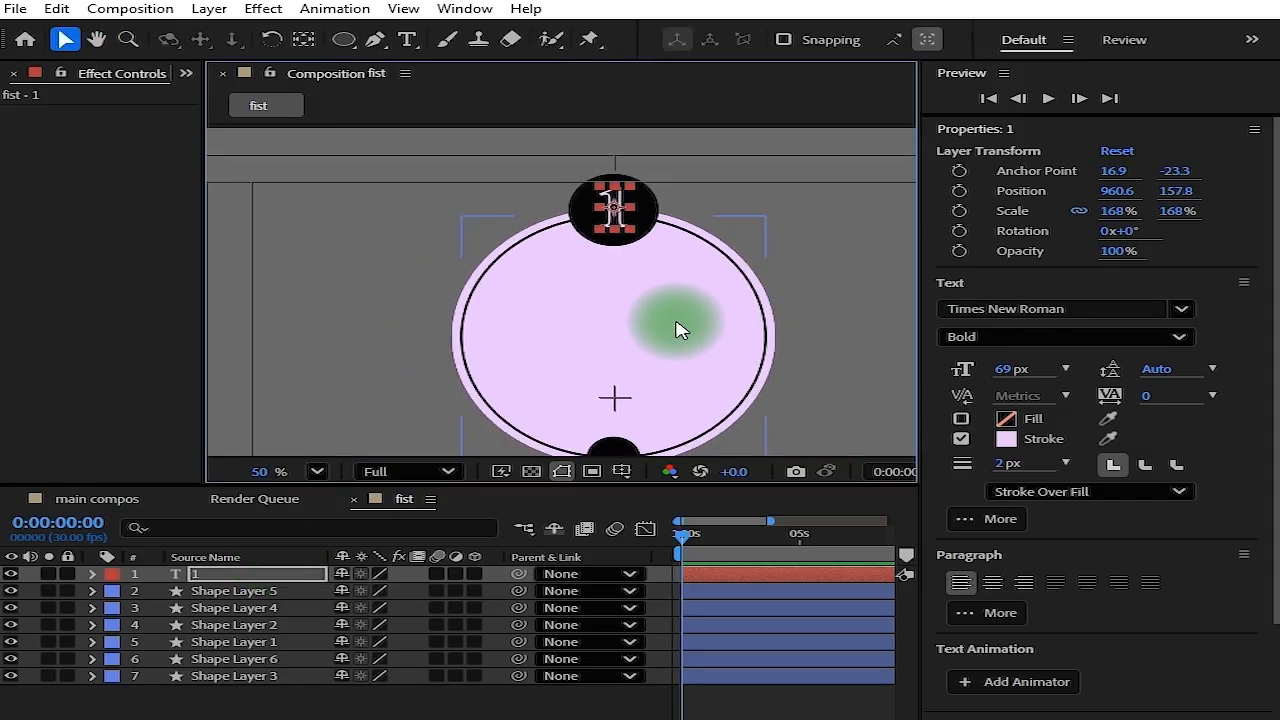
{"action": "left_click_drag", "start_coordinate": [919, 471], "coordinate": [1100, 474]}
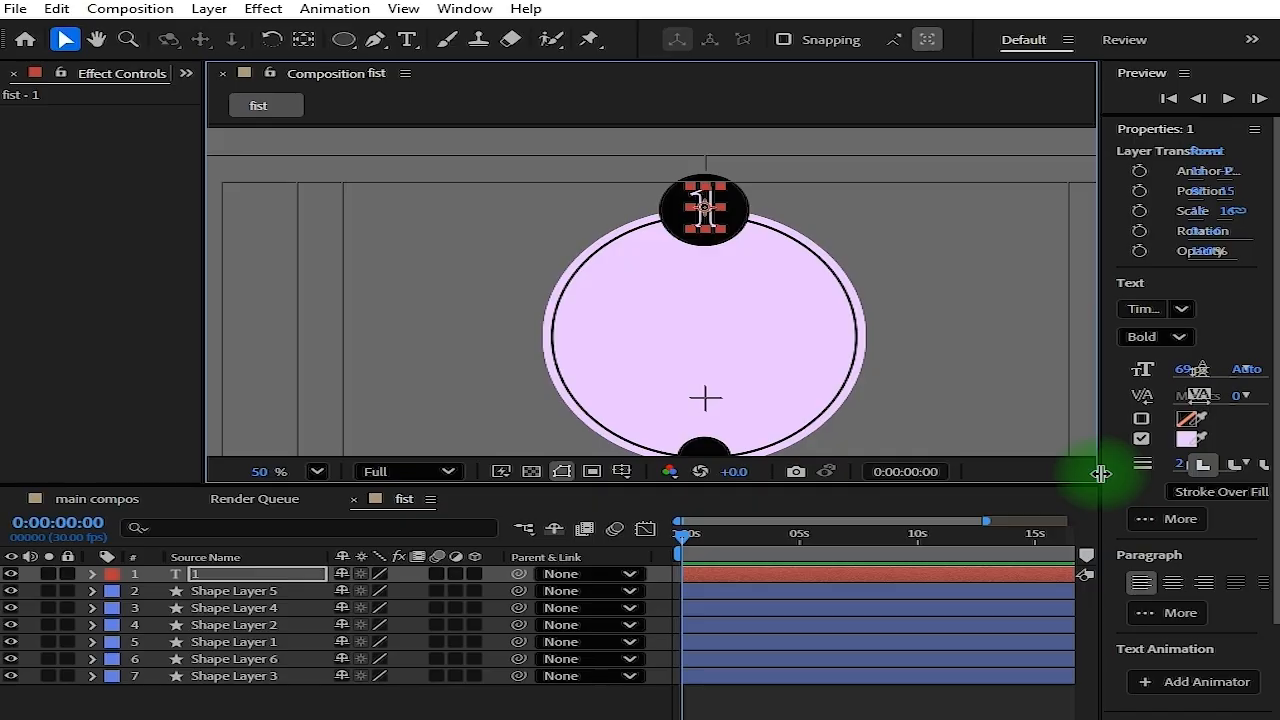
{"action": "left_click", "coordinate": [825, 705]}
{"action": "scroll", "coordinate": [737, 286], "scroll_direction": "down", "scroll_amount": 5}
{"action": "scroll", "coordinate": [768, 352], "scroll_direction": "up", "scroll_amount": 3}
{"action": "left_click_drag", "start_coordinate": [757, 321], "coordinate": [765, 327]}
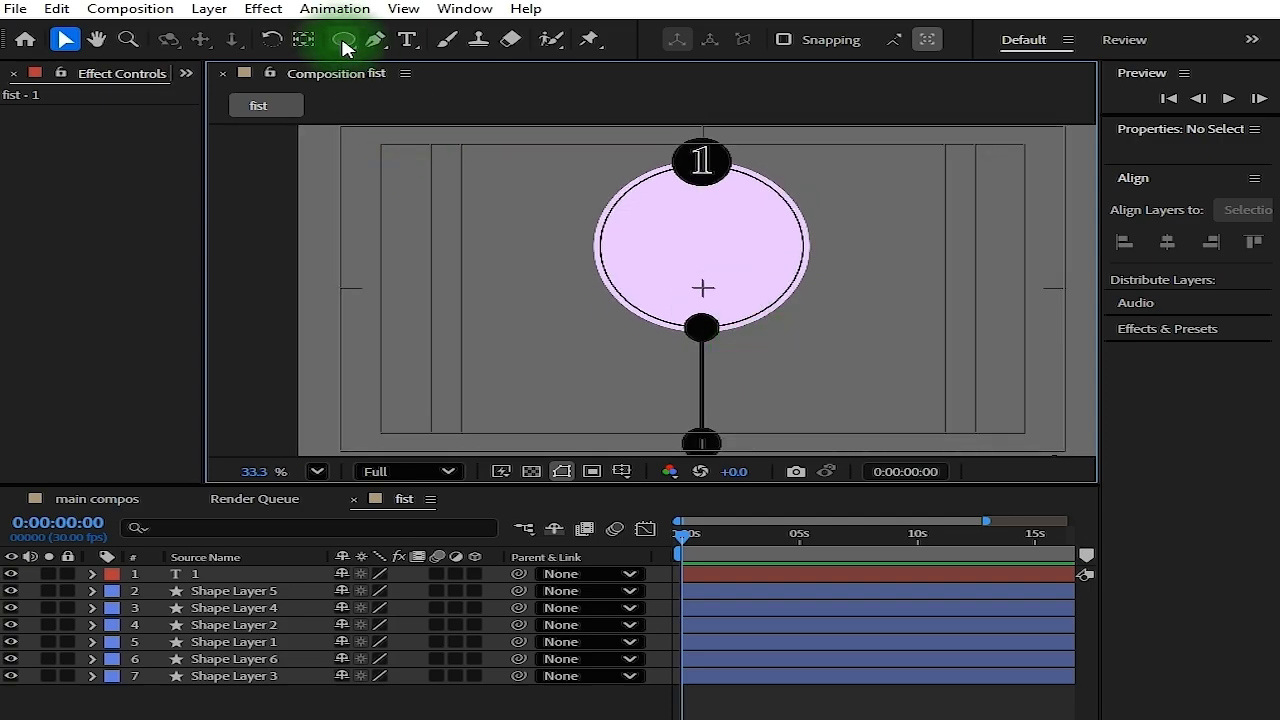
Start a new text layer in the upper-left of the light purple circle with black fill and no stroke
{"action": "left_click", "coordinate": [405, 40]}
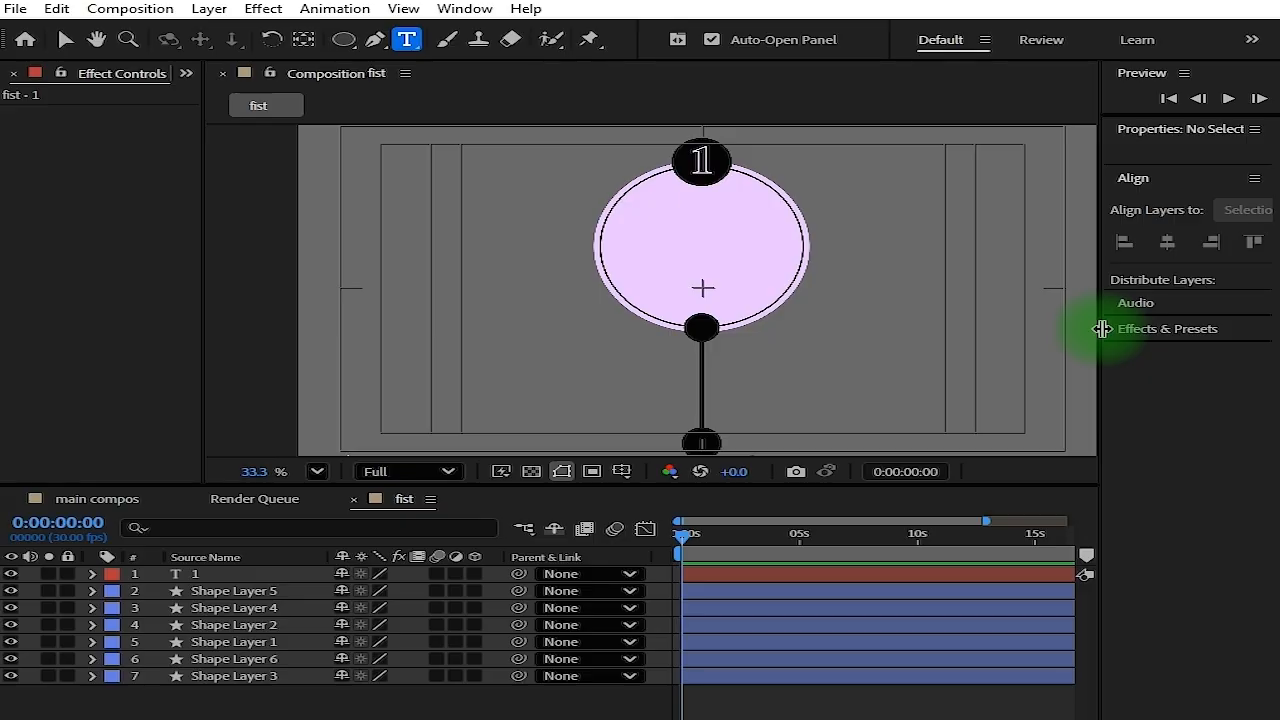
{"action": "left_click", "coordinate": [626, 199]}
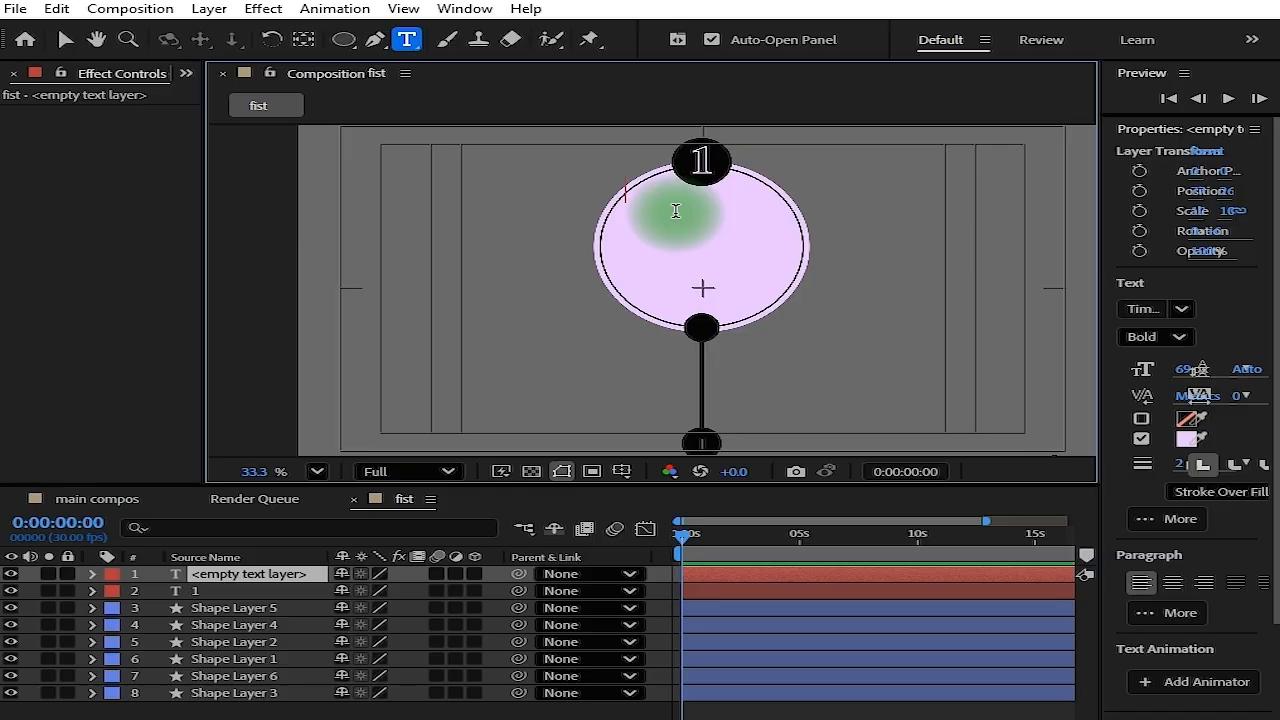
{"action": "type", "text": "hu"}
{"action": "key", "text": "BackSpace"}
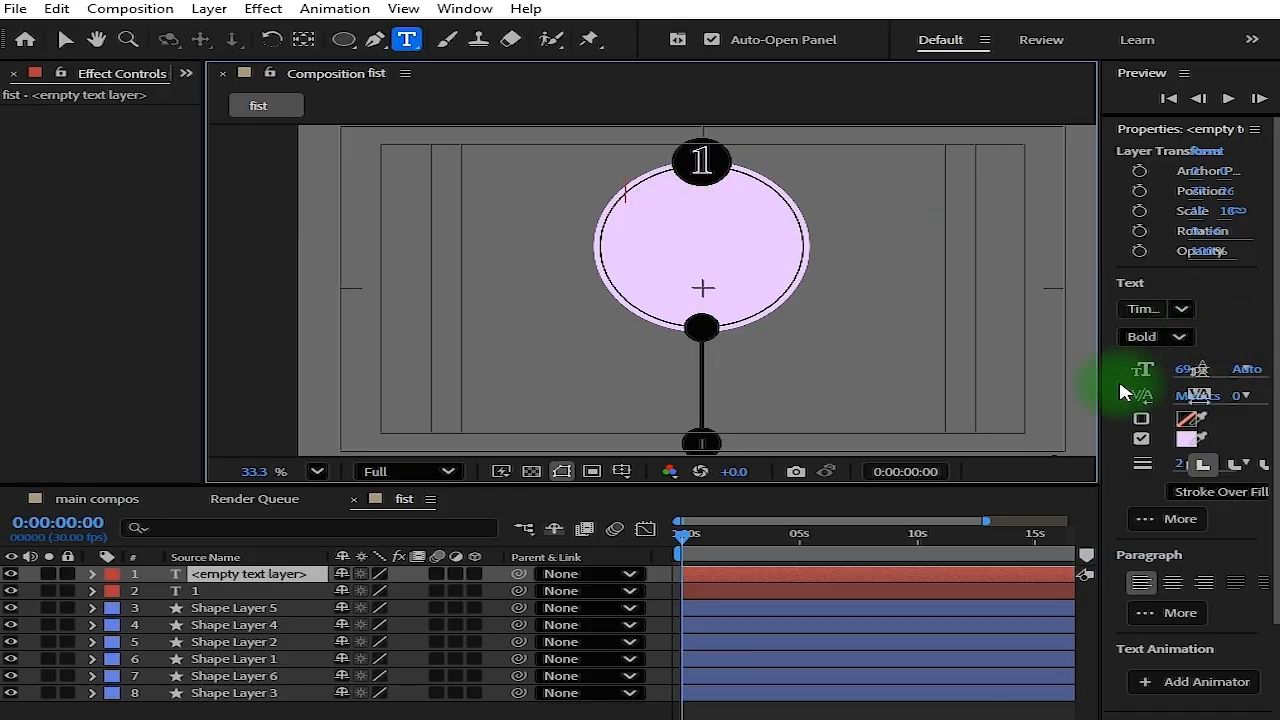
{"action": "left_click_drag", "start_coordinate": [1099, 386], "coordinate": [931, 403]}
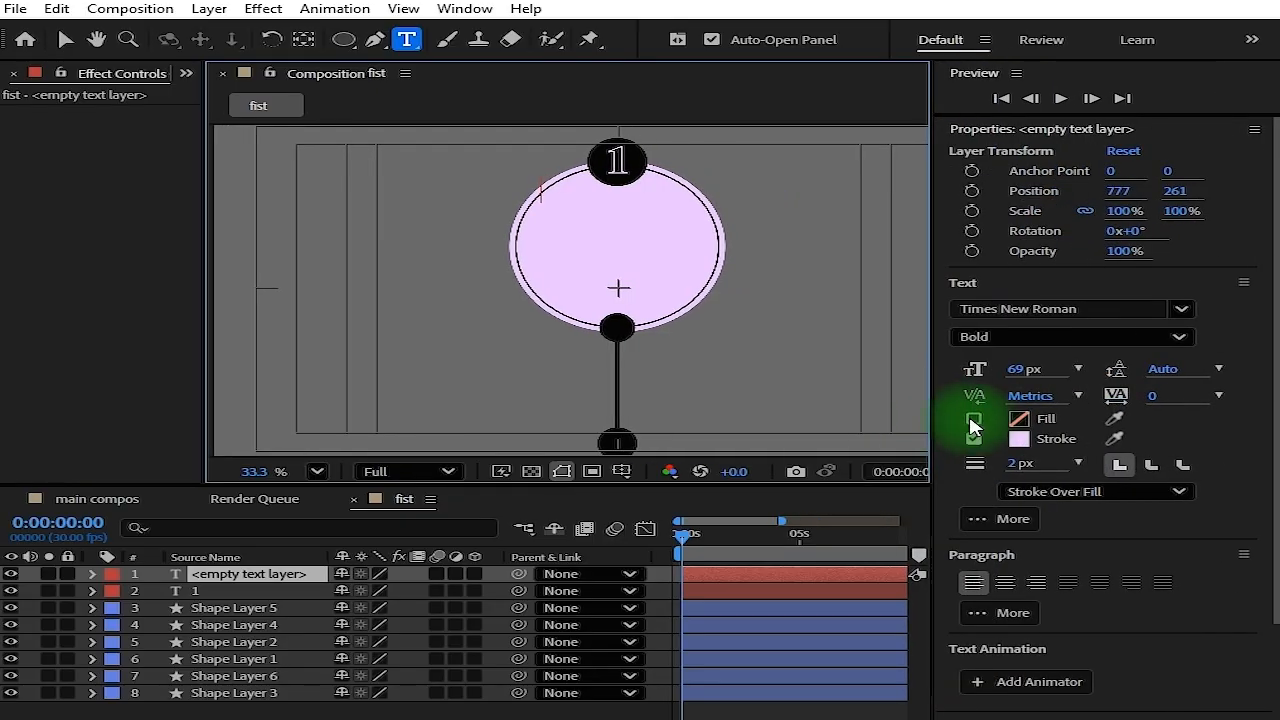
{"action": "left_click", "coordinate": [973, 419]}
{"action": "left_click", "coordinate": [973, 439]}
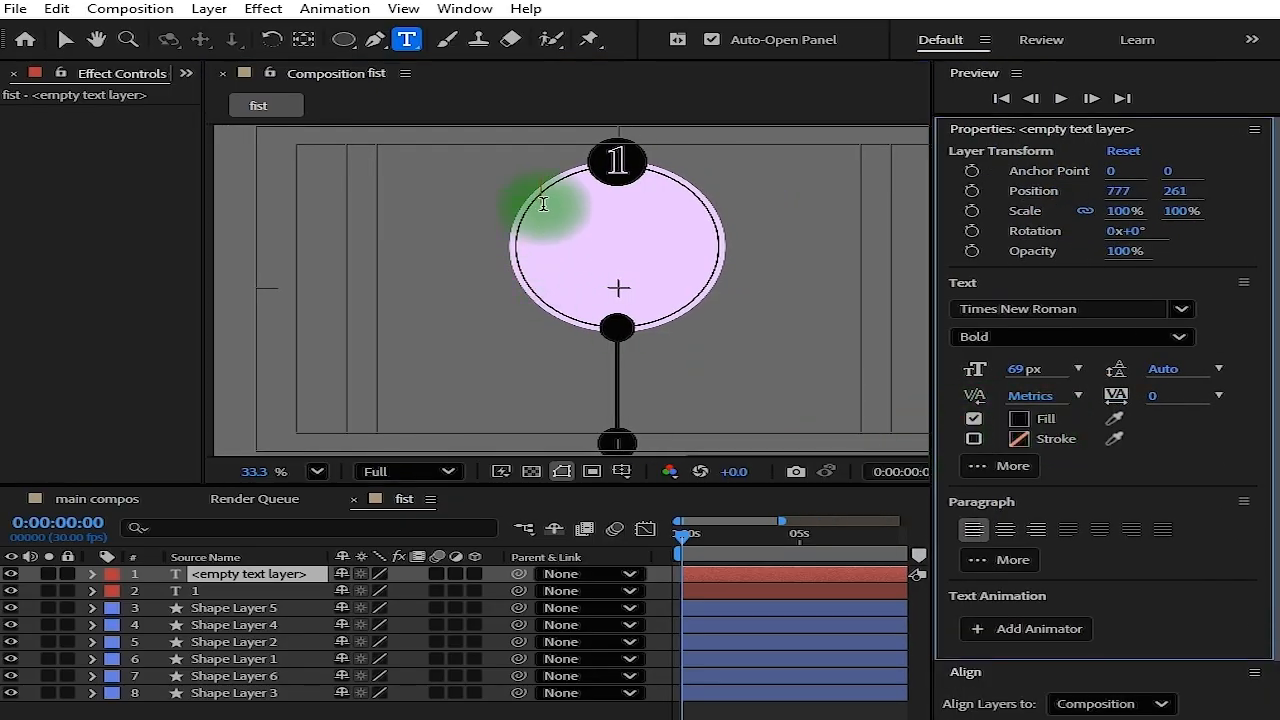
Enter the two-line text "Hi! How are you" and "Hope u will good and Happy", and move it to about 786, 291
{"action": "type", "text": "HI"}
{"action": "key", "text": "BackSpace"}
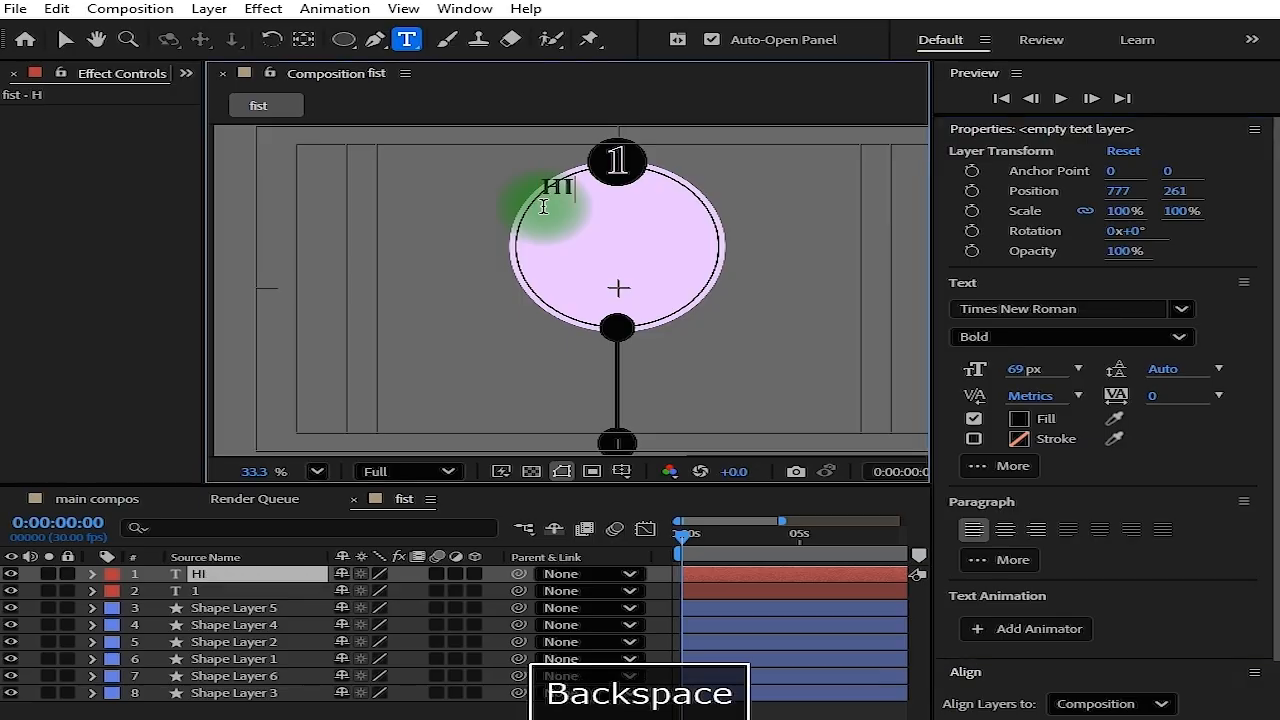
{"action": "type", "text": "i!"}
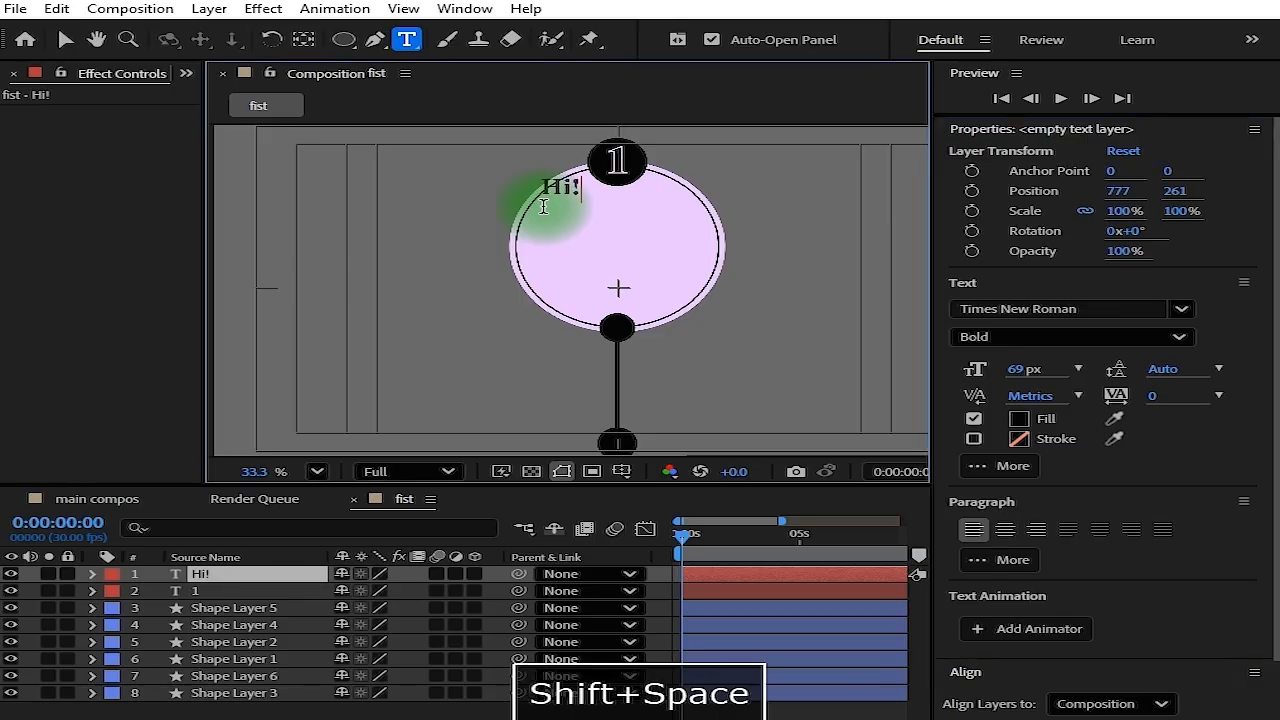
{"action": "type", "text": " How are you"}
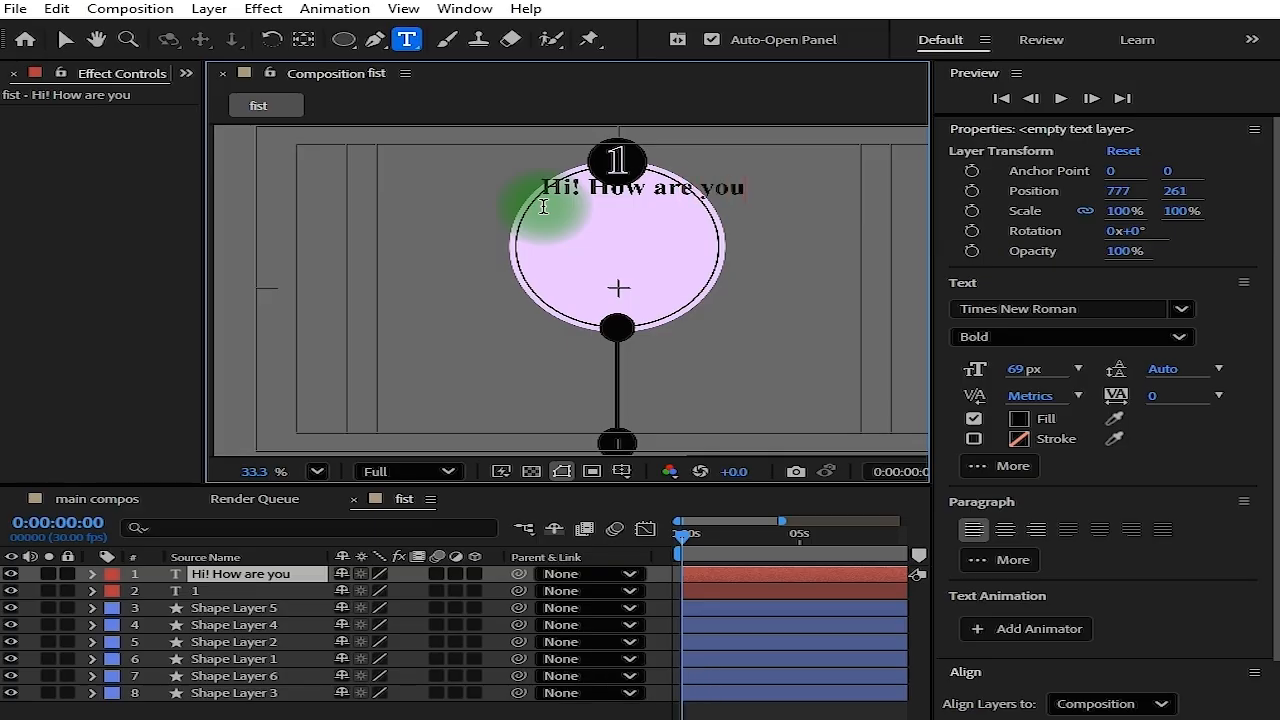
{"action": "key", "text": "Return"}
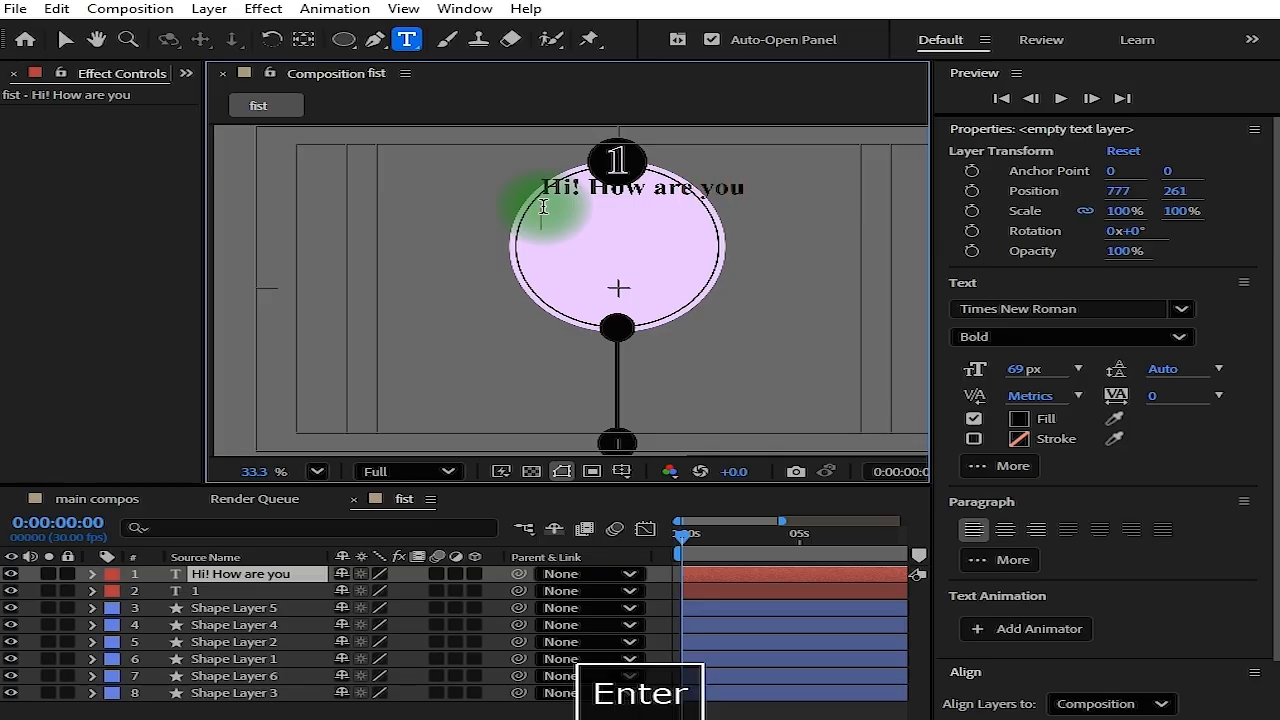
{"action": "type", "text": "H"}
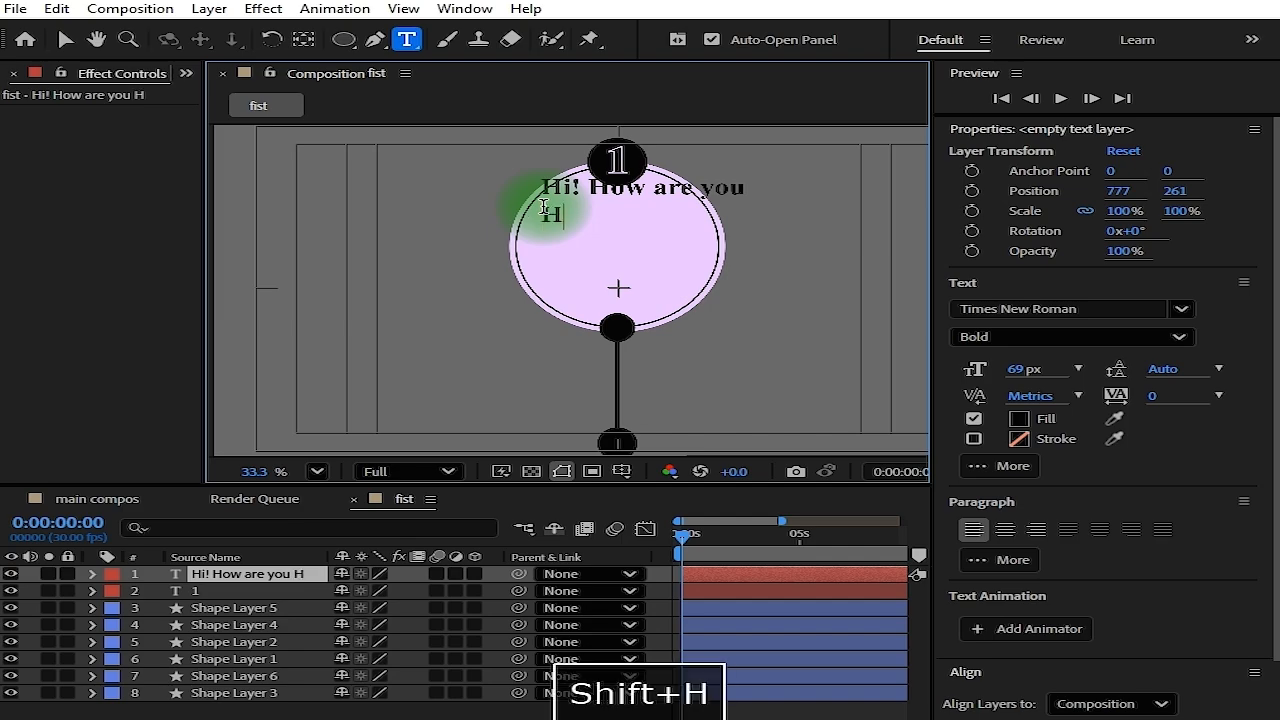
{"action": "type", "text": "ope u"}
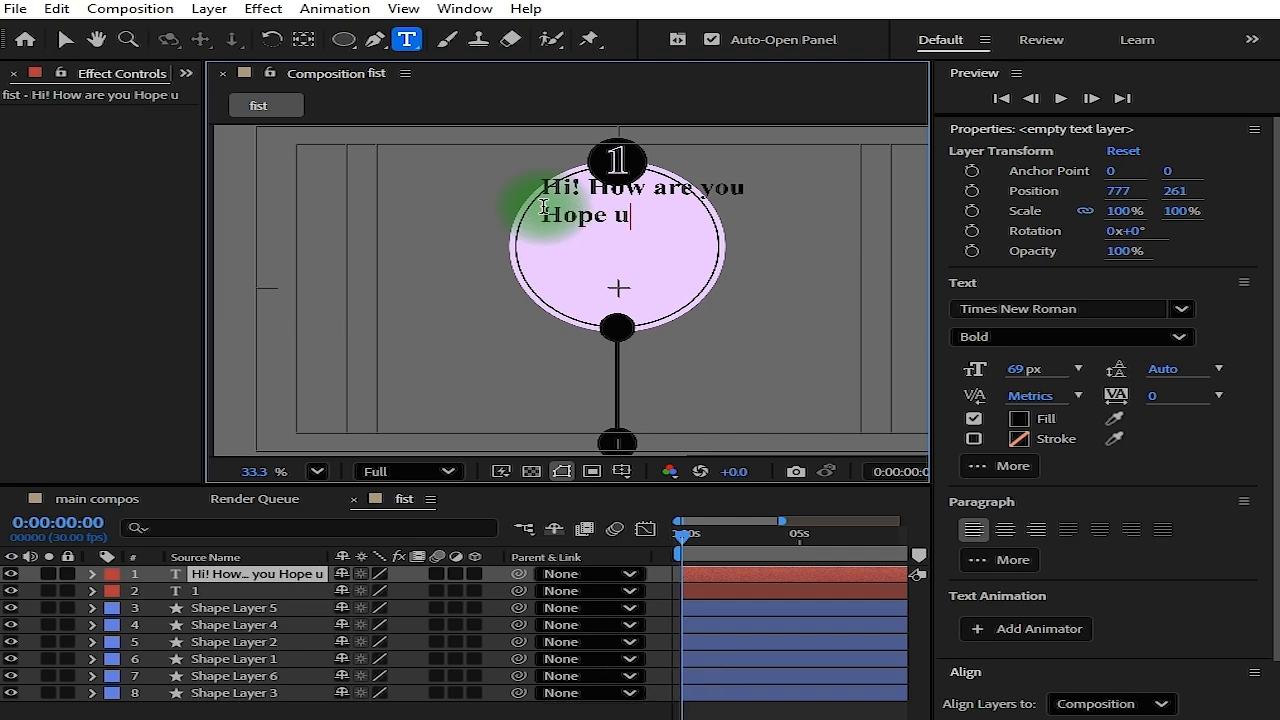
{"action": "type", "text": " will goo"}
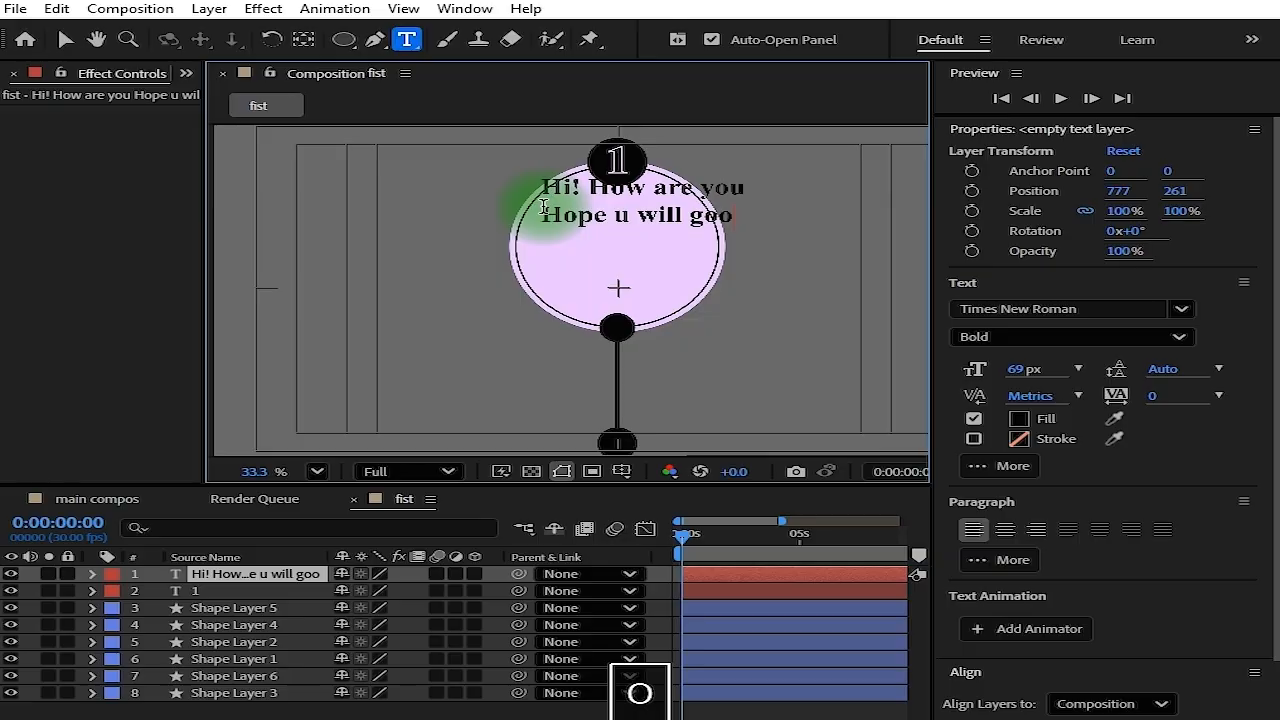
{"action": "type", "text": "d and Happy"}
{"action": "left_click", "coordinate": [64, 40]}
{"action": "left_click_drag", "start_coordinate": [738, 208], "coordinate": [742, 219]}
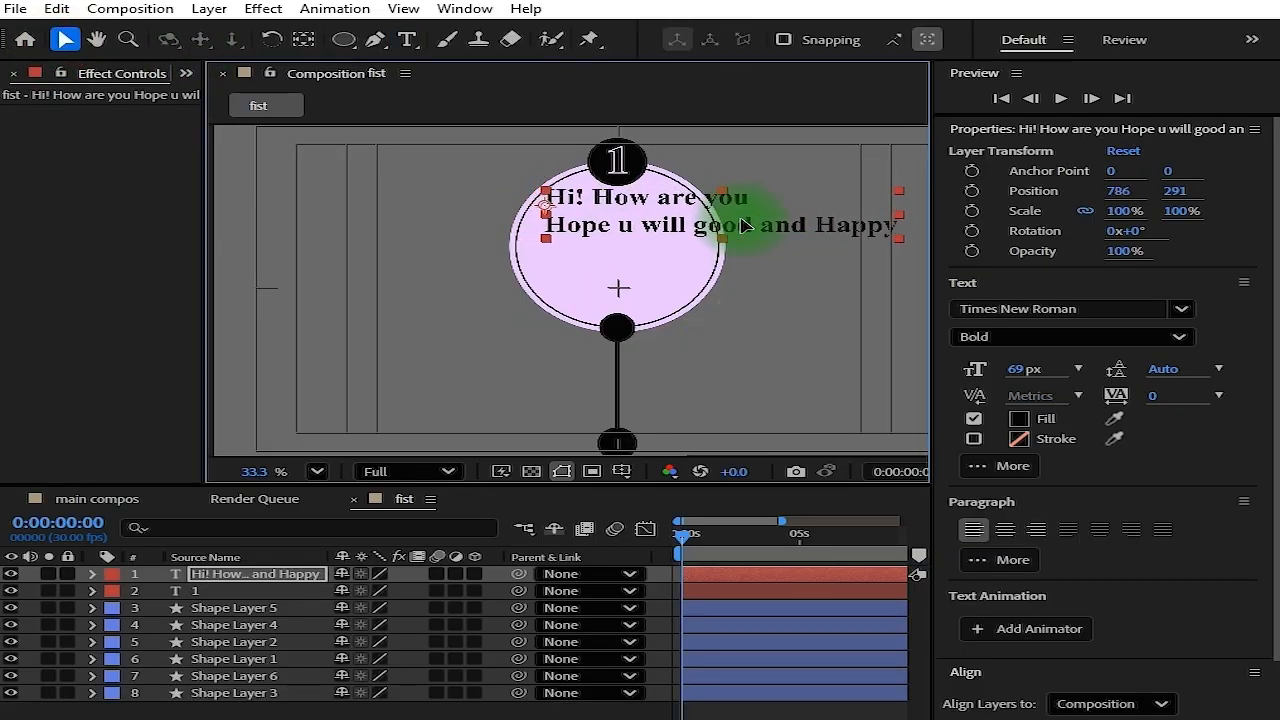
Rebreak the text into the lines "Hi! How are you", "Hope u will good" and "and Happy", and fit it inside the light purple circle
{"action": "triple_click", "coordinate": [707, 207]}
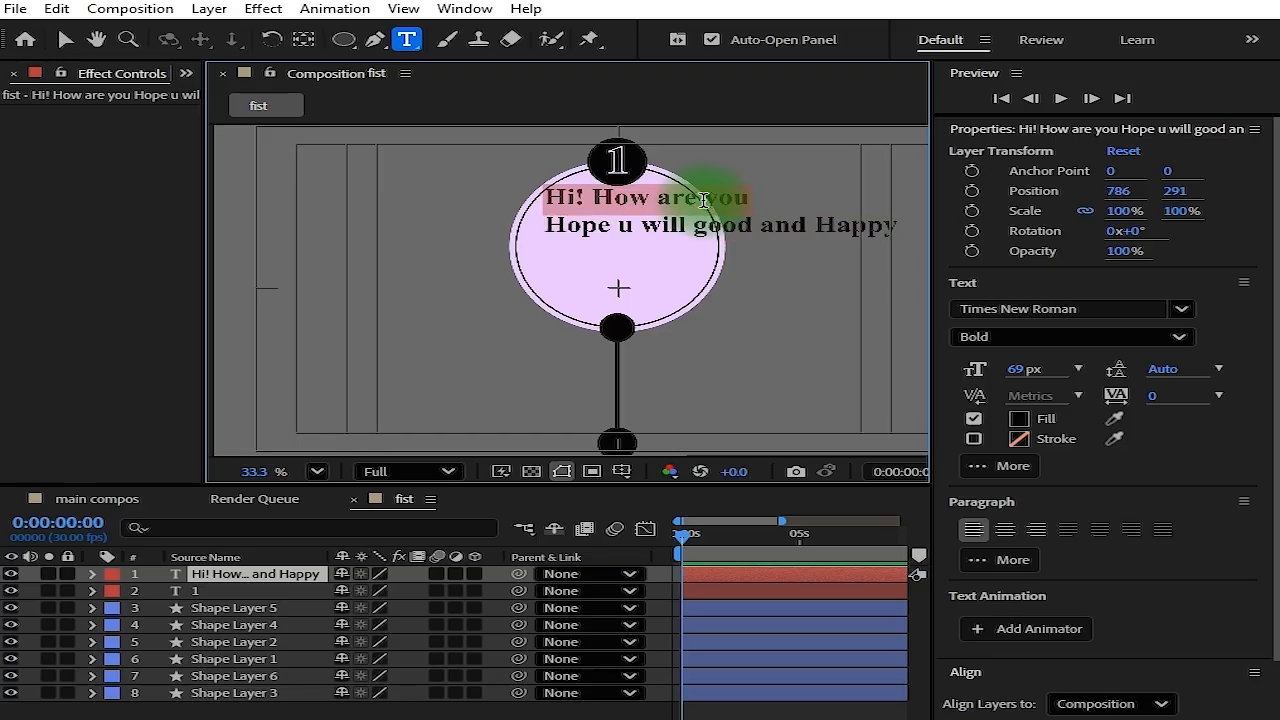
{"action": "key", "text": "Return"}
{"action": "key", "text": "ctrl+z"}
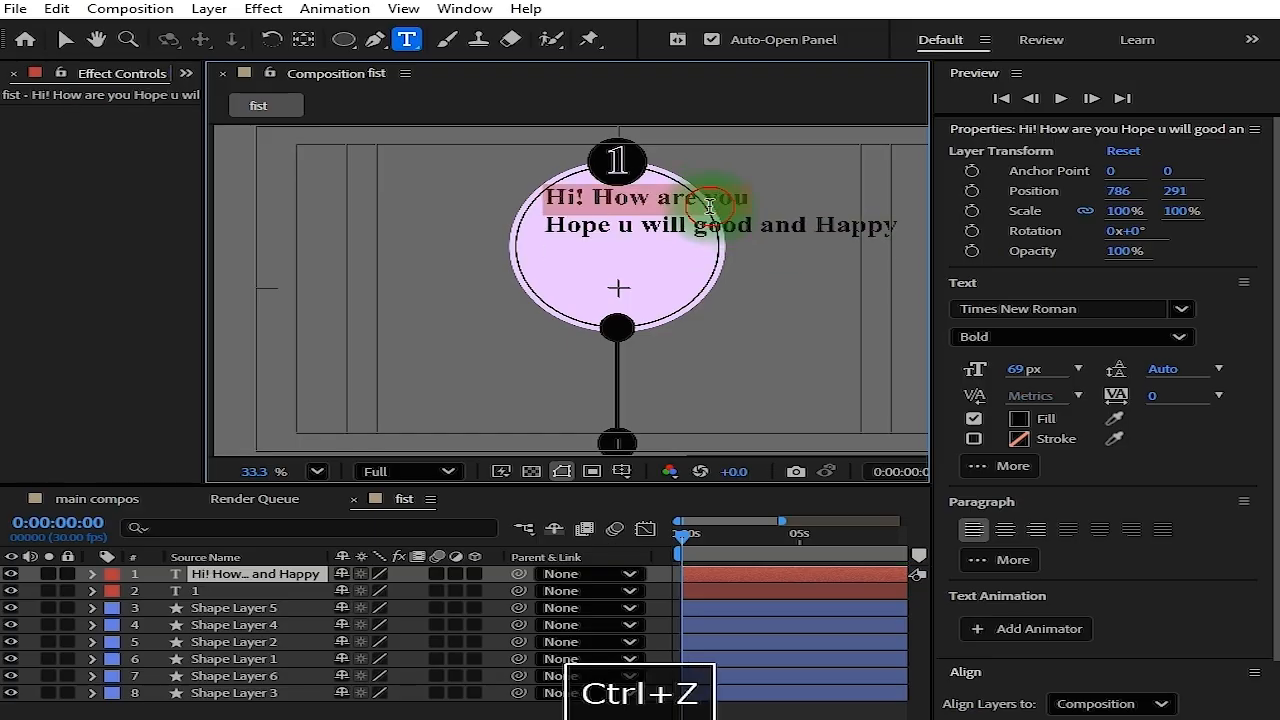
{"action": "key", "text": "Return"}
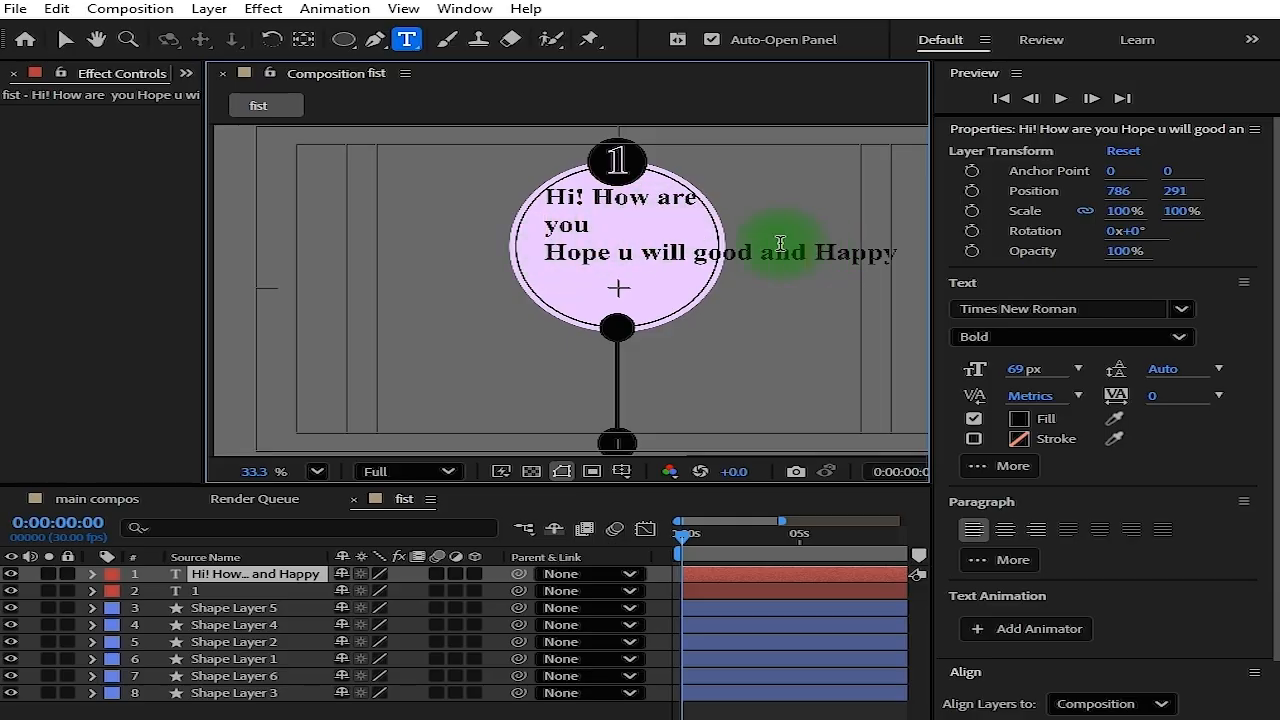
{"action": "key", "text": "Return"}
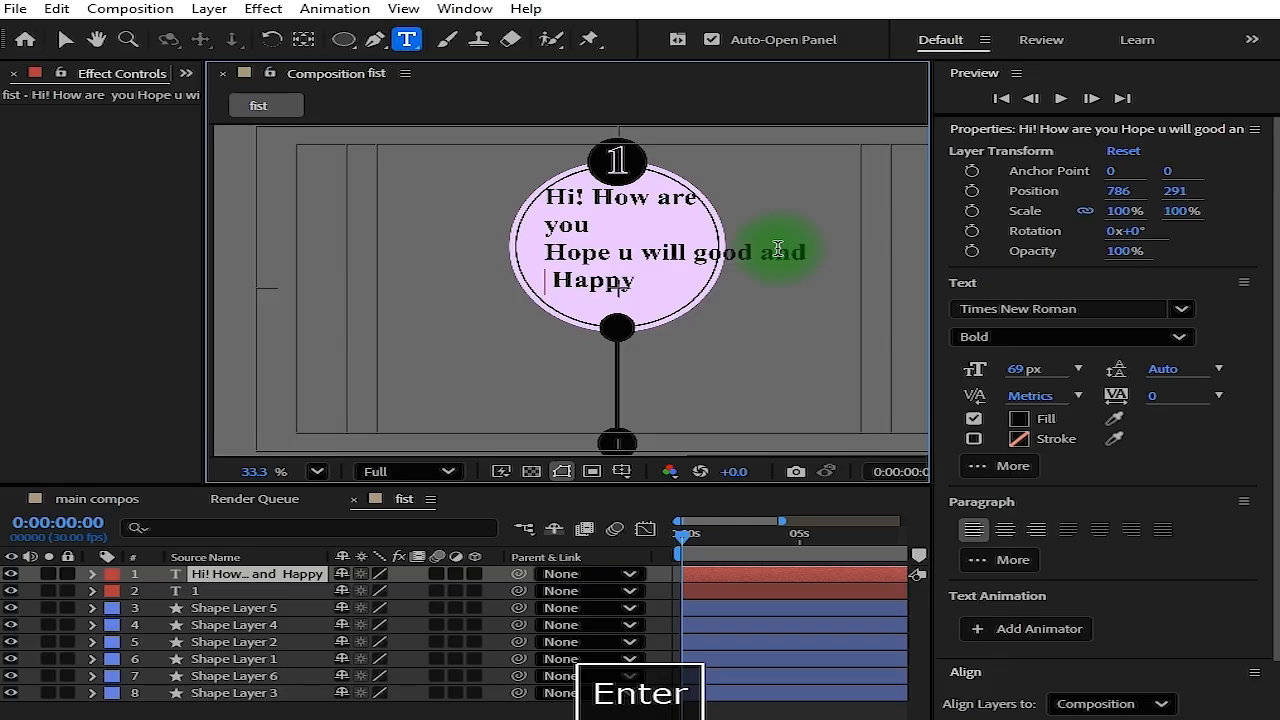
{"action": "left_click", "coordinate": [761, 252]}
{"action": "key", "text": "BackSpace"}
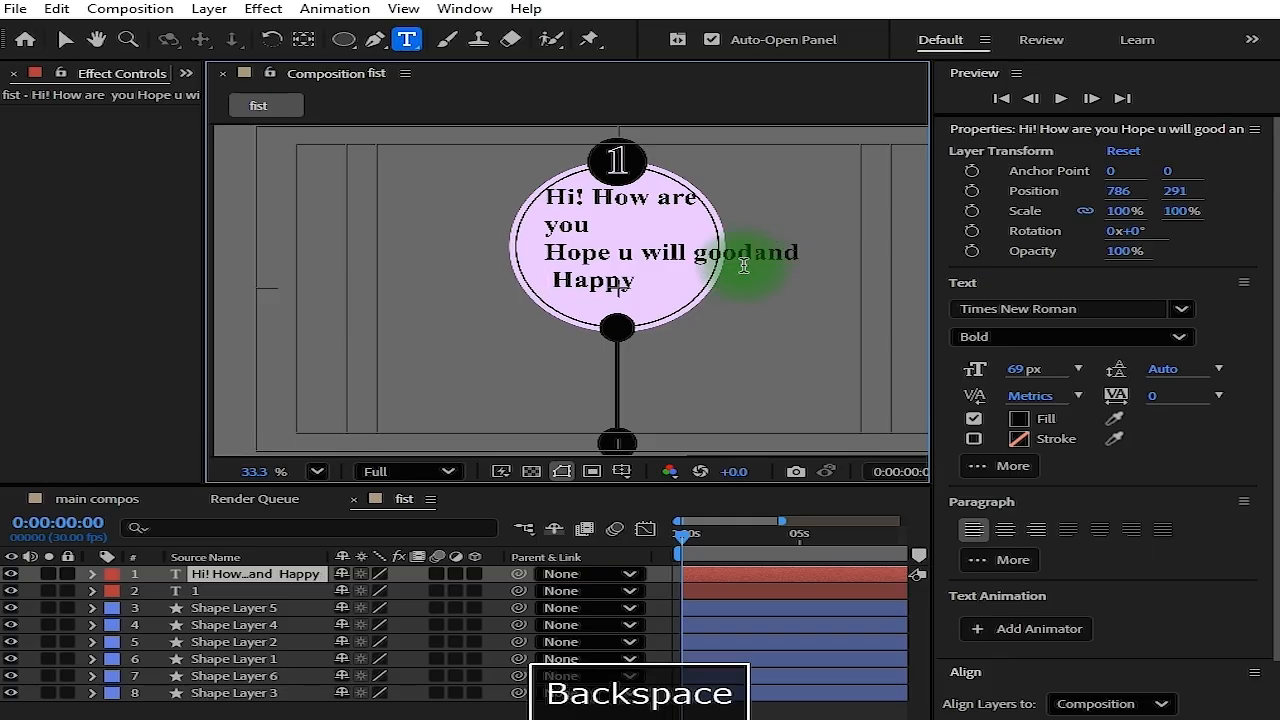
{"action": "key", "text": "Return"}
{"action": "left_click", "coordinate": [535, 305]}
{"action": "key", "text": "BackSpace"}
Play a preview of the composition and return the current time to 0:00:00:00
{"action": "key", "text": "space"}
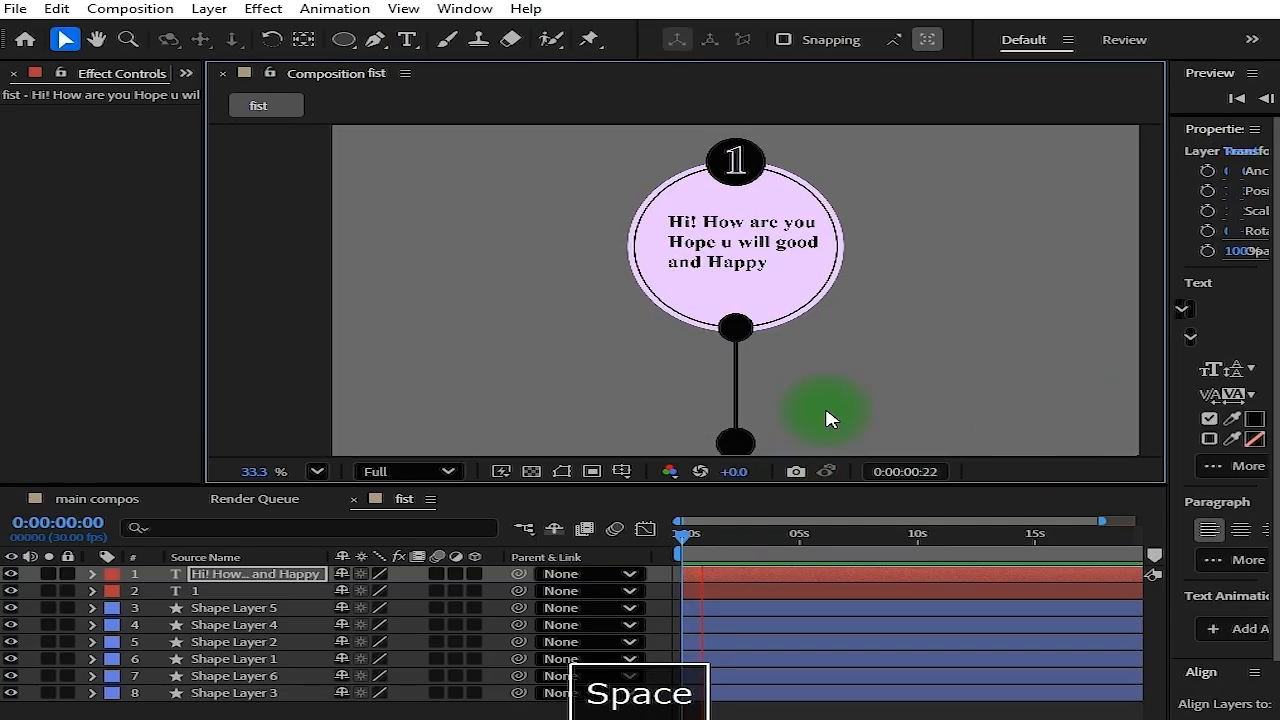
{"action": "key", "text": "space"}
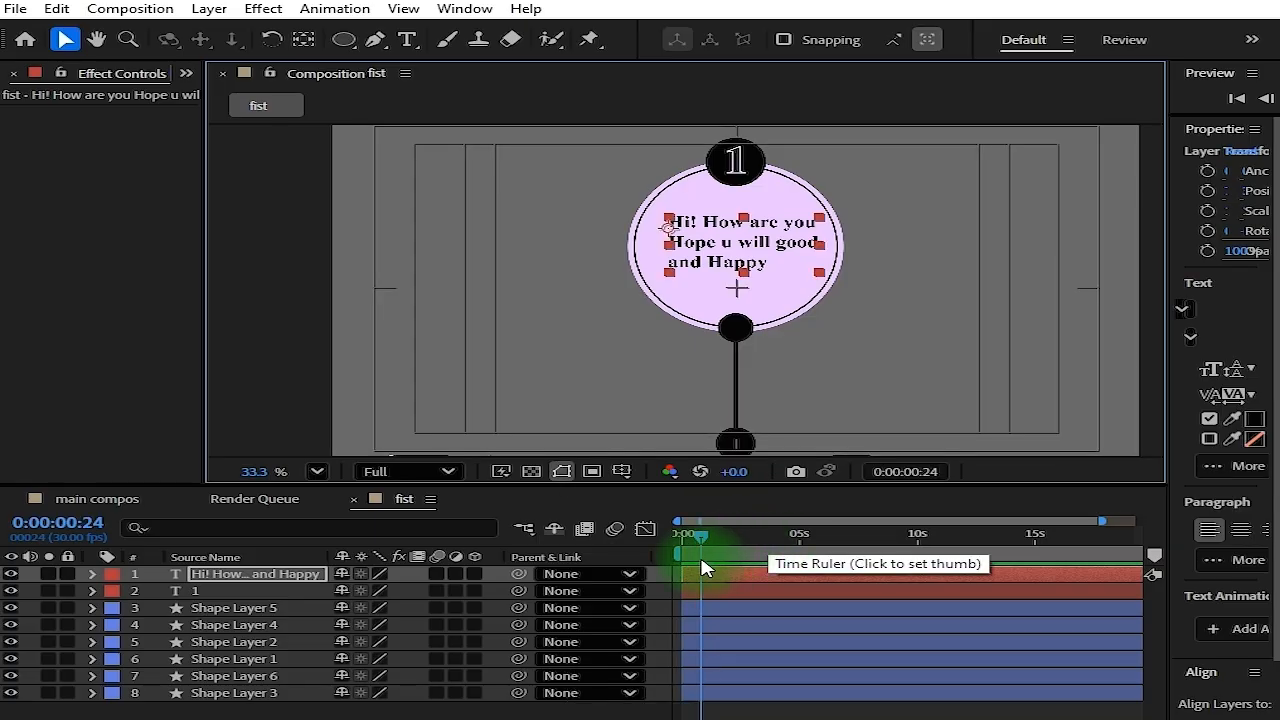
{"action": "left_click", "coordinate": [681, 535]}
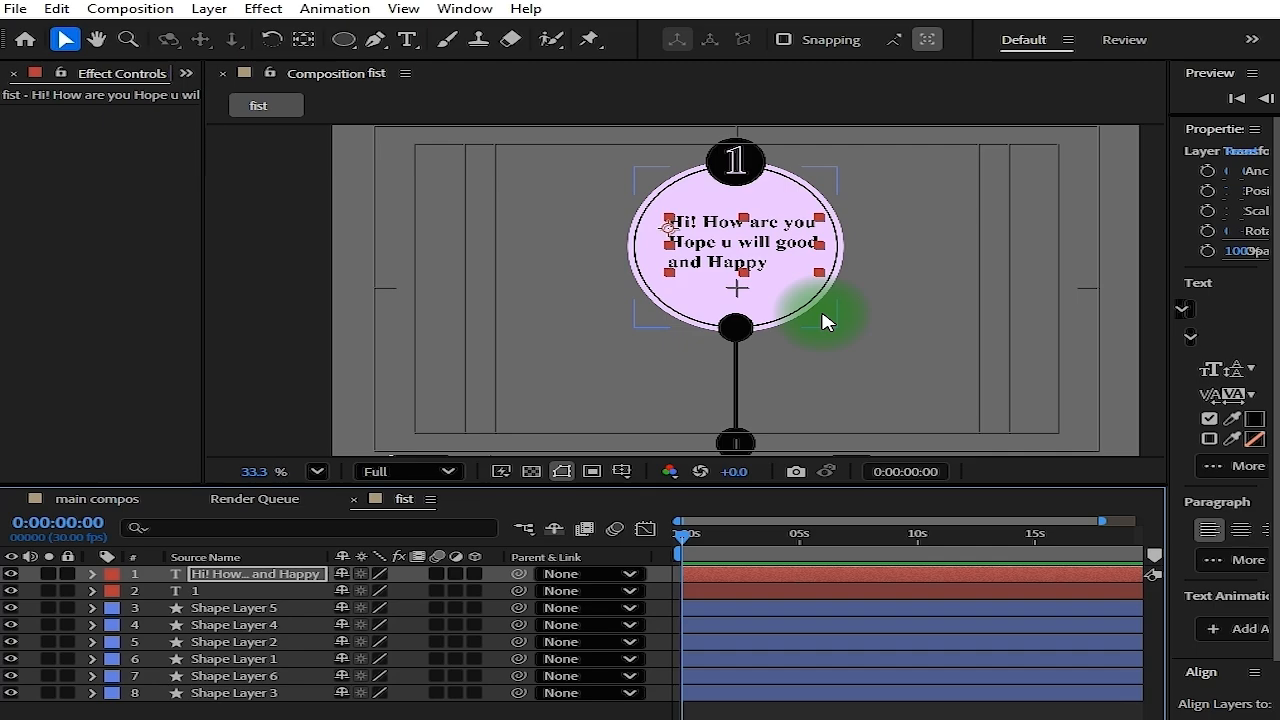
Centre the anchor point of the greeting text layer on its content and save the project
{"action": "scroll", "coordinate": [822, 320], "scroll_direction": "up", "scroll_amount": 1}
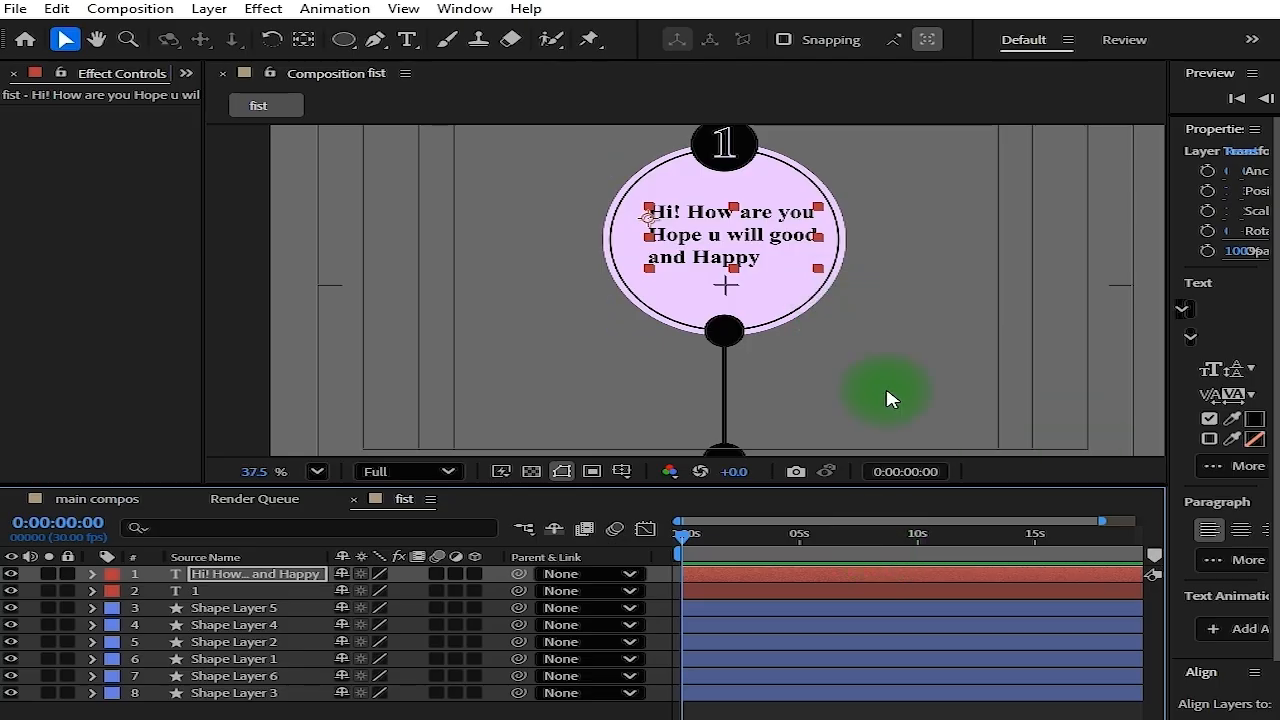
{"action": "key", "text": "ctrl+alt+Home"}
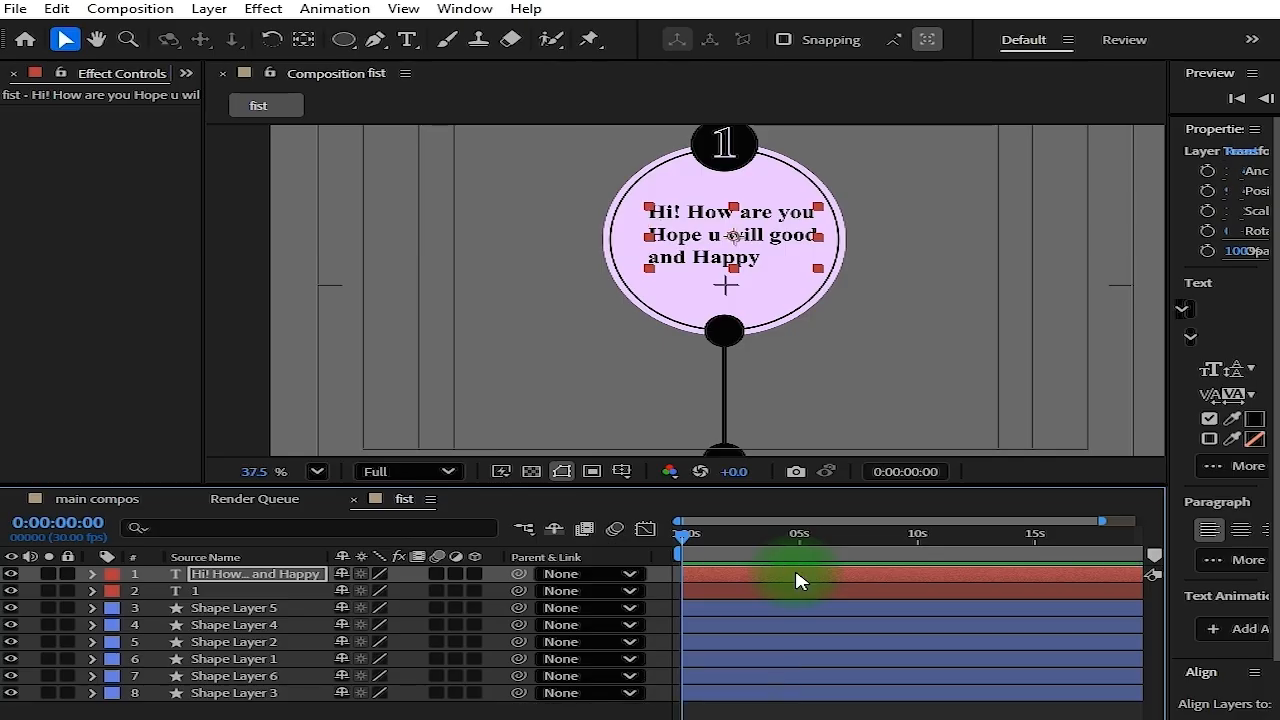
{"action": "key", "text": "ctrl+s"}
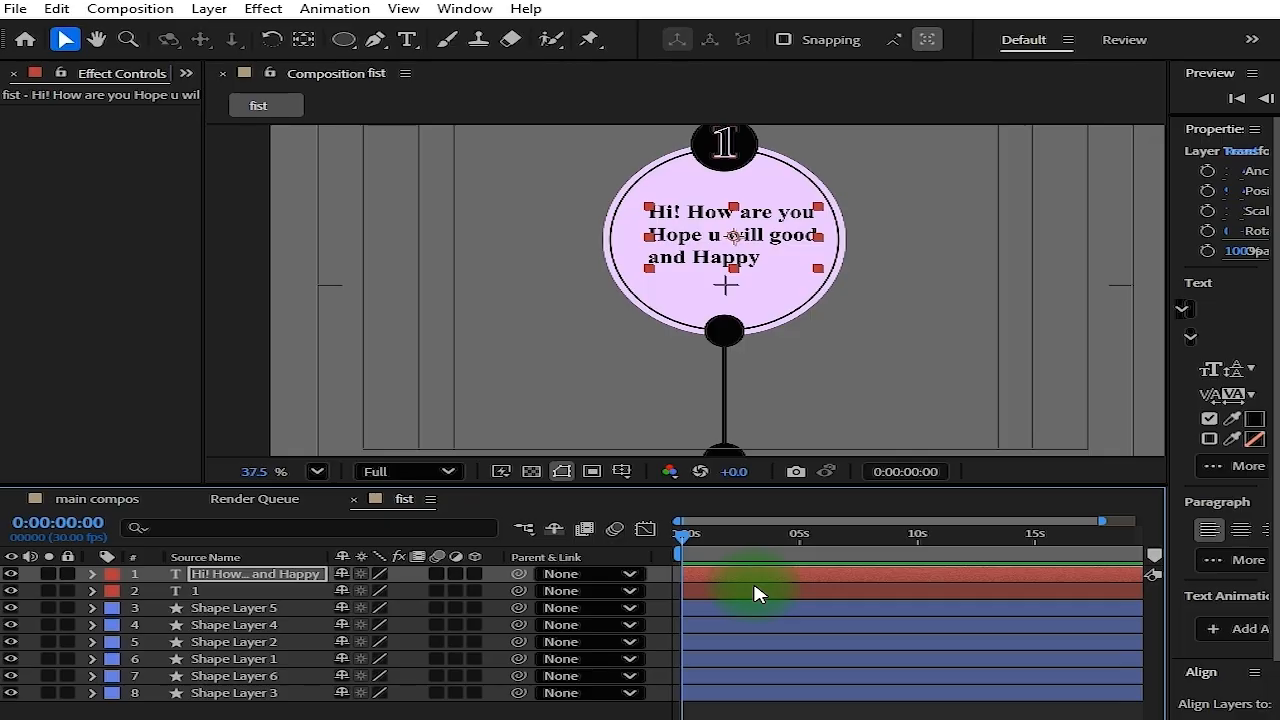
Reveal the Scale of Shape Layer 1, the black circle at the stem's lower end, and set it to 0%
{"action": "scroll", "coordinate": [745, 375], "scroll_direction": "up", "scroll_amount": 3}
{"action": "left_click", "coordinate": [752, 367]}
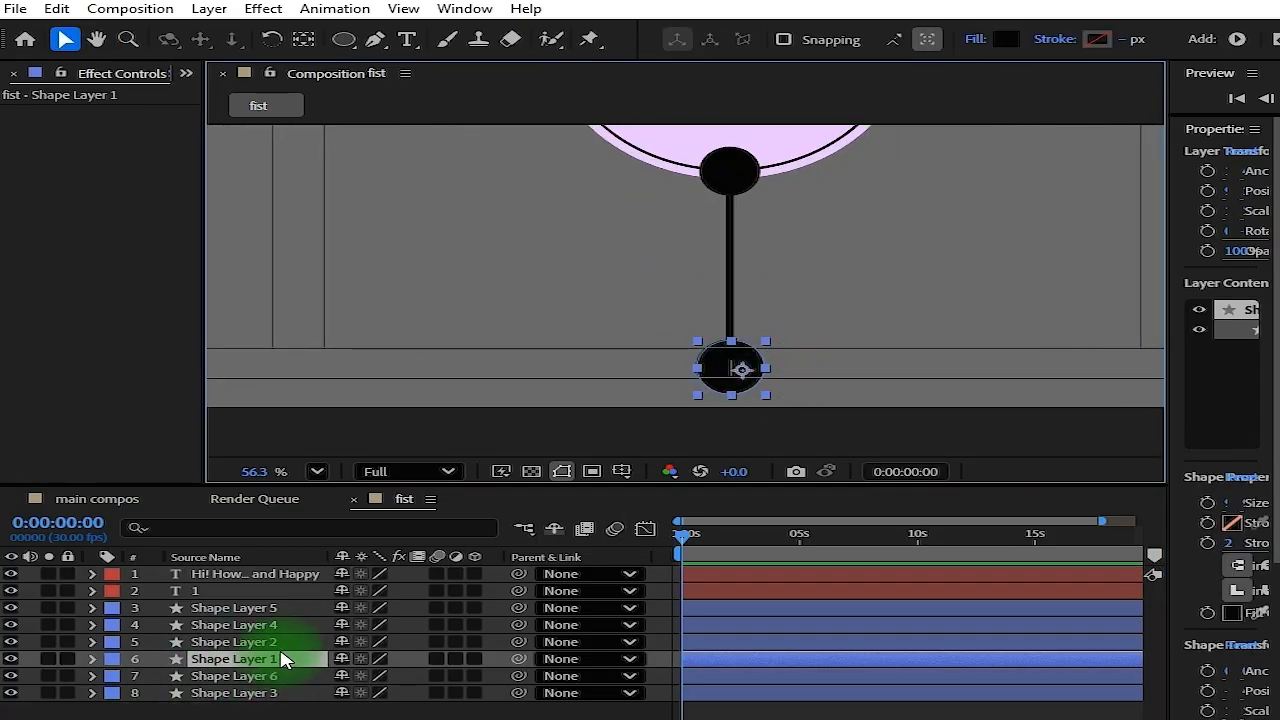
{"action": "key", "text": "s"}
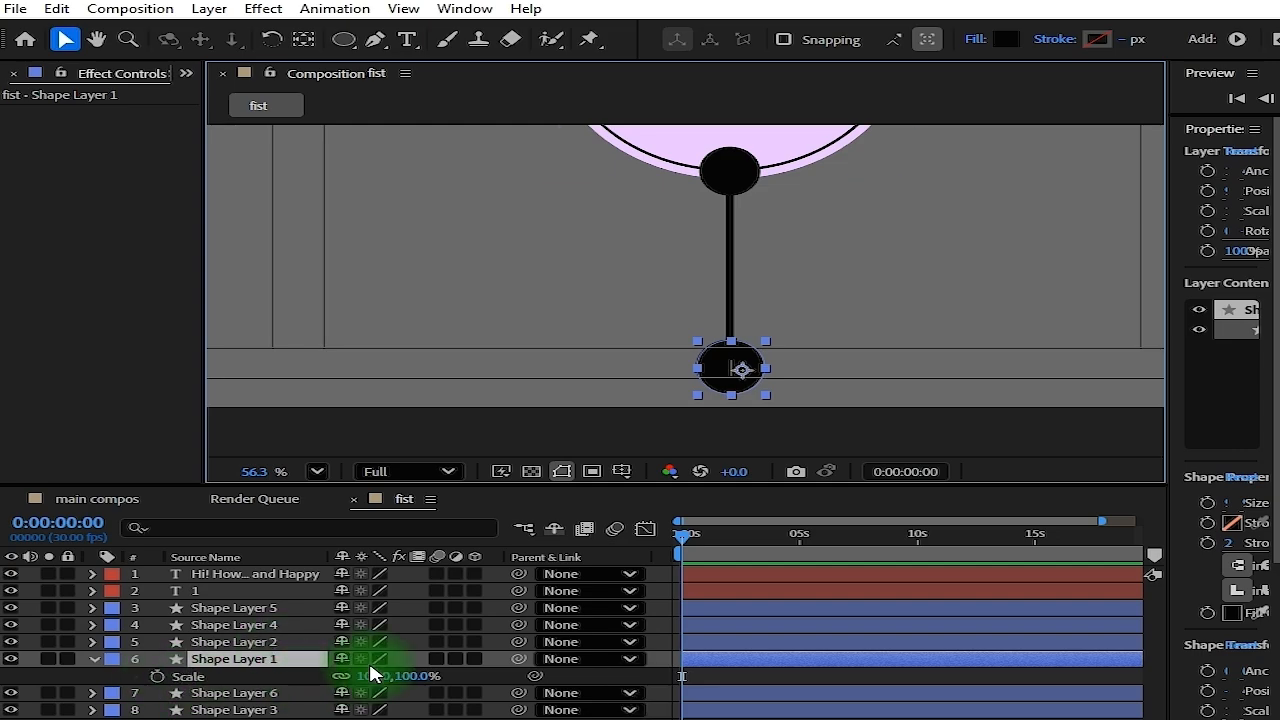
{"action": "left_click", "coordinate": [377, 677]}
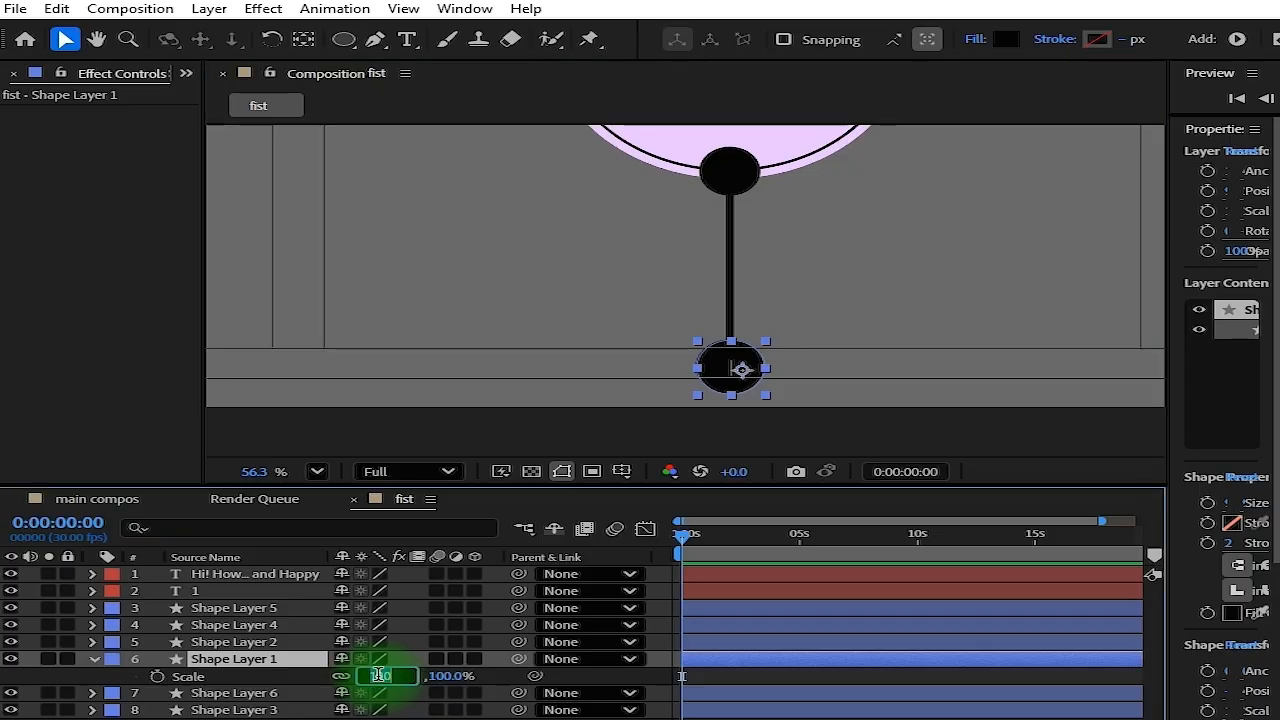
{"action": "type", "text": "0"}
{"action": "key", "text": "Return"}
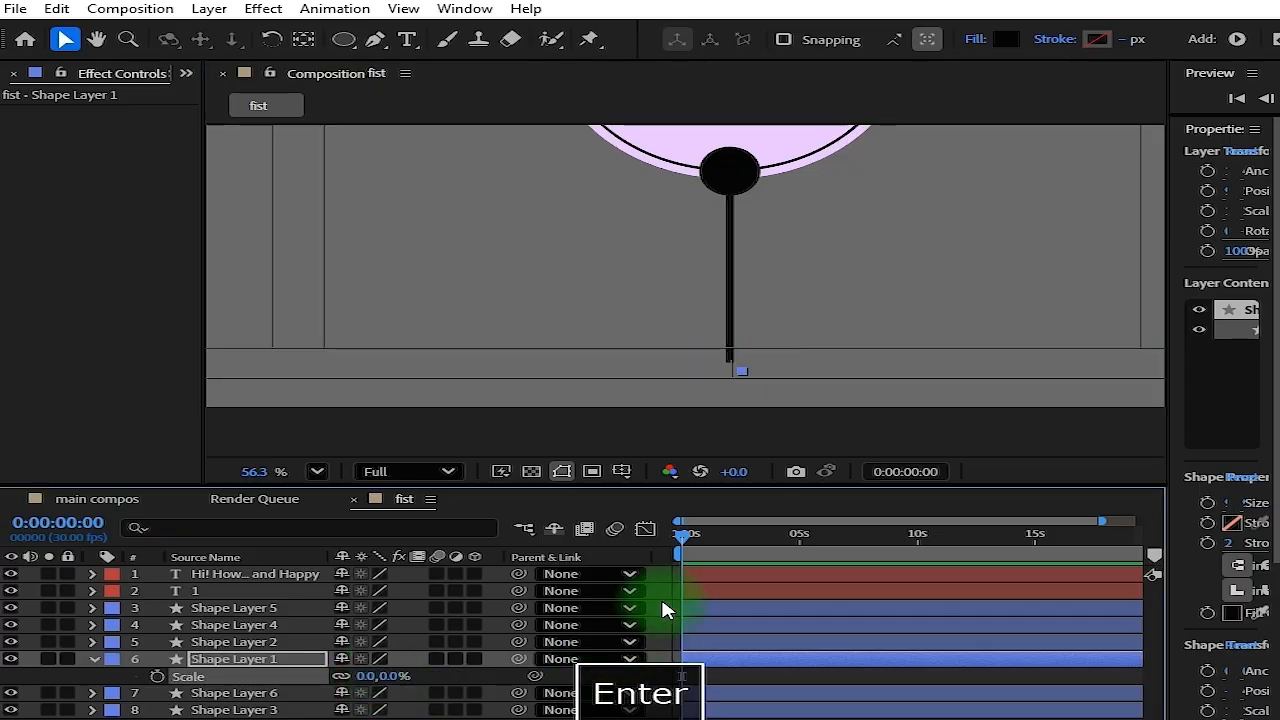
Magnify the timeline's time ruler and set the current time to 0:00:00:25
{"action": "left_click_drag", "start_coordinate": [690, 546], "coordinate": [757, 553]}
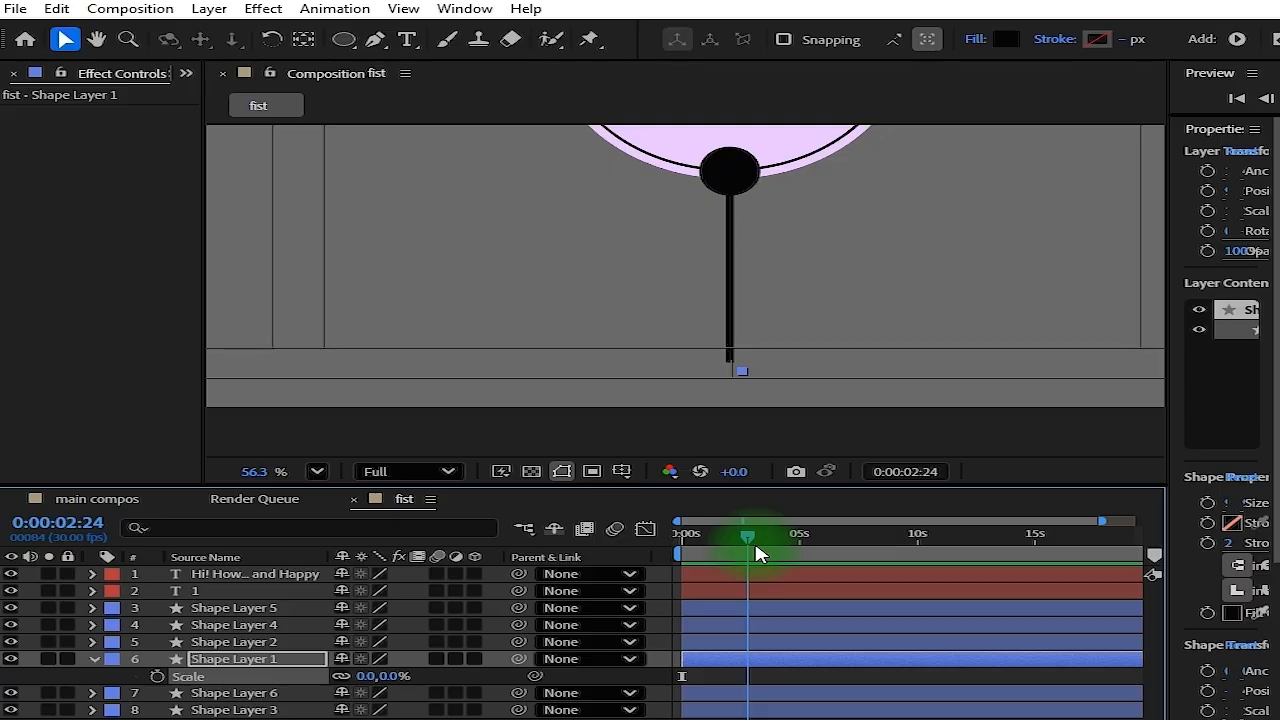
{"action": "left_click_drag", "start_coordinate": [757, 553], "coordinate": [810, 557]}
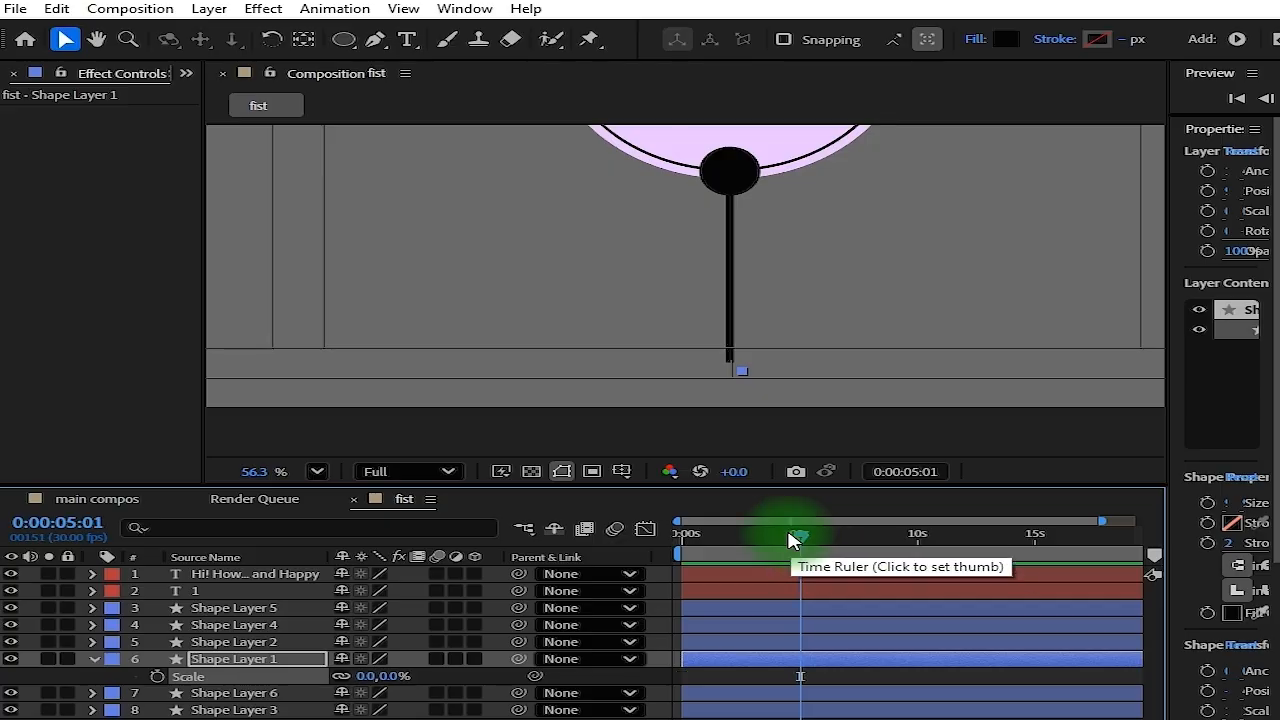
{"action": "left_click_drag", "start_coordinate": [726, 719], "coordinate": [738, 719]}
{"action": "left_click_drag", "start_coordinate": [890, 527], "coordinate": [742, 551]}
{"action": "left_click", "coordinate": [57, 525]}
{"action": "key", "text": "BackSpace"}
{"action": "type", "text": "00"}
{"action": "left_click", "coordinate": [107, 532]}
{"action": "key", "text": "BackSpace"}
{"action": "key", "text": "BackSpace"}
{"action": "type", "text": "25"}
{"action": "key", "text": "Return"}
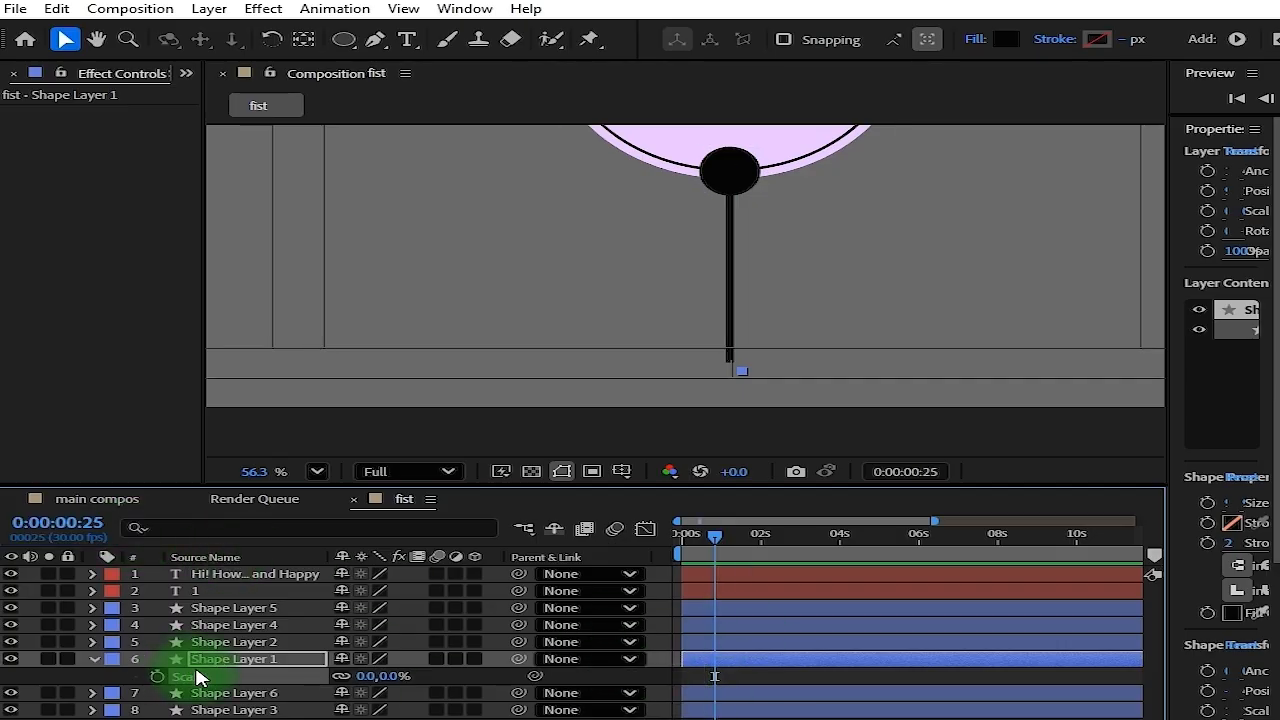
Set the Scale of Shape Layer 1 to 100% and start keyframing it at 0:00:00:25
{"action": "left_click", "coordinate": [362, 676]}
{"action": "type", "text": "100"}
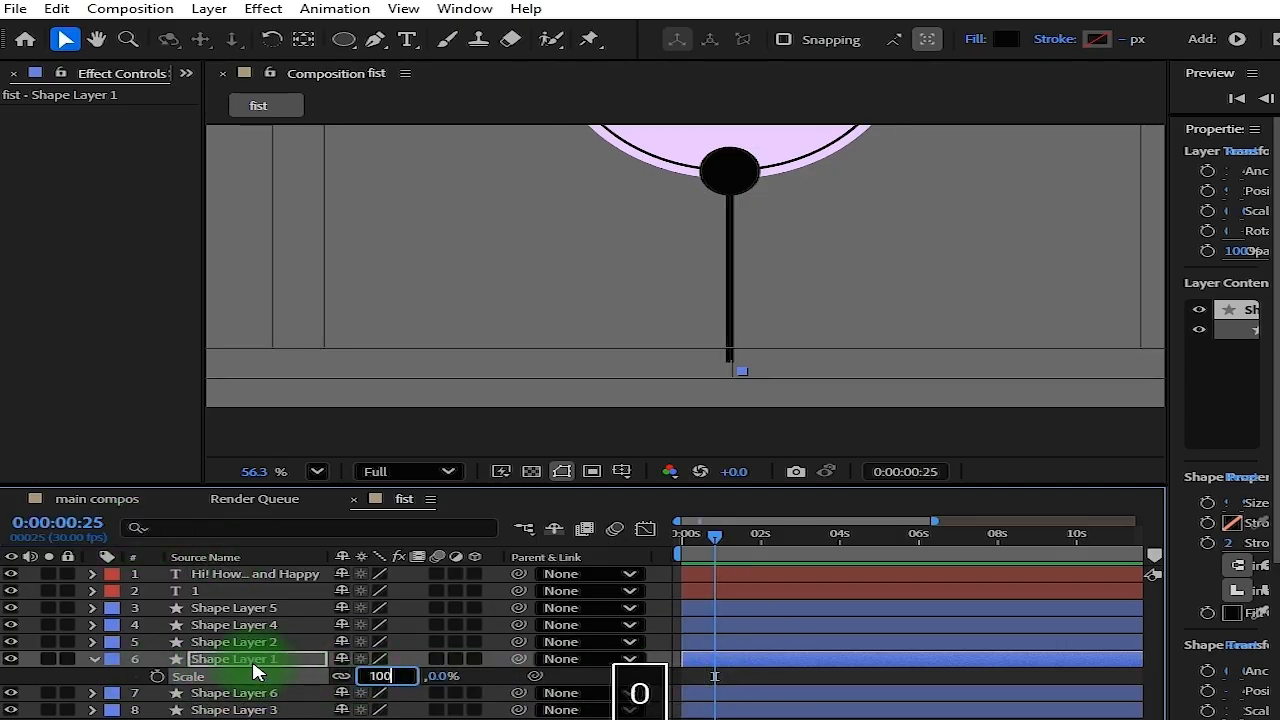
{"action": "key", "text": "Return"}
{"action": "left_click", "coordinate": [157, 676]}
Add a 0% Scale keyframe to Shape Layer 1 at 0:00:00:00 and play back the growth of the circle
{"action": "key", "text": "Home"}
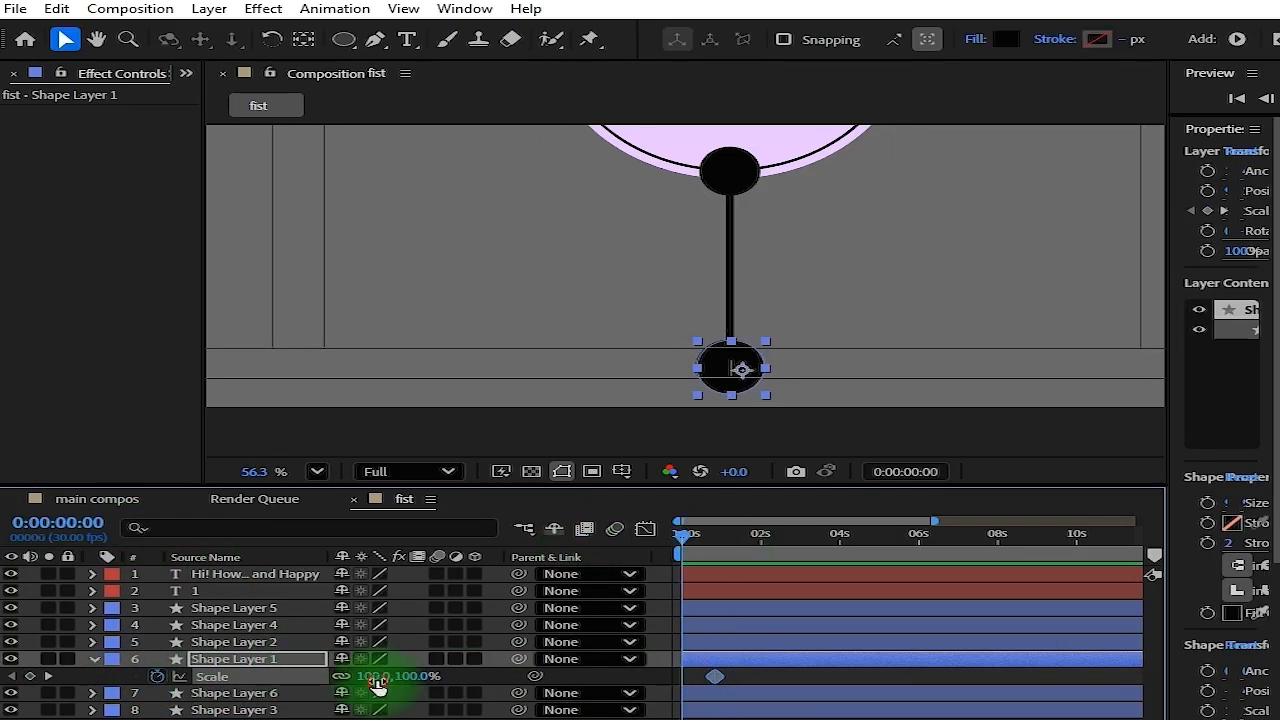
{"action": "left_click", "coordinate": [372, 676]}
{"action": "type", "text": "0"}
{"action": "key", "text": "Return"}
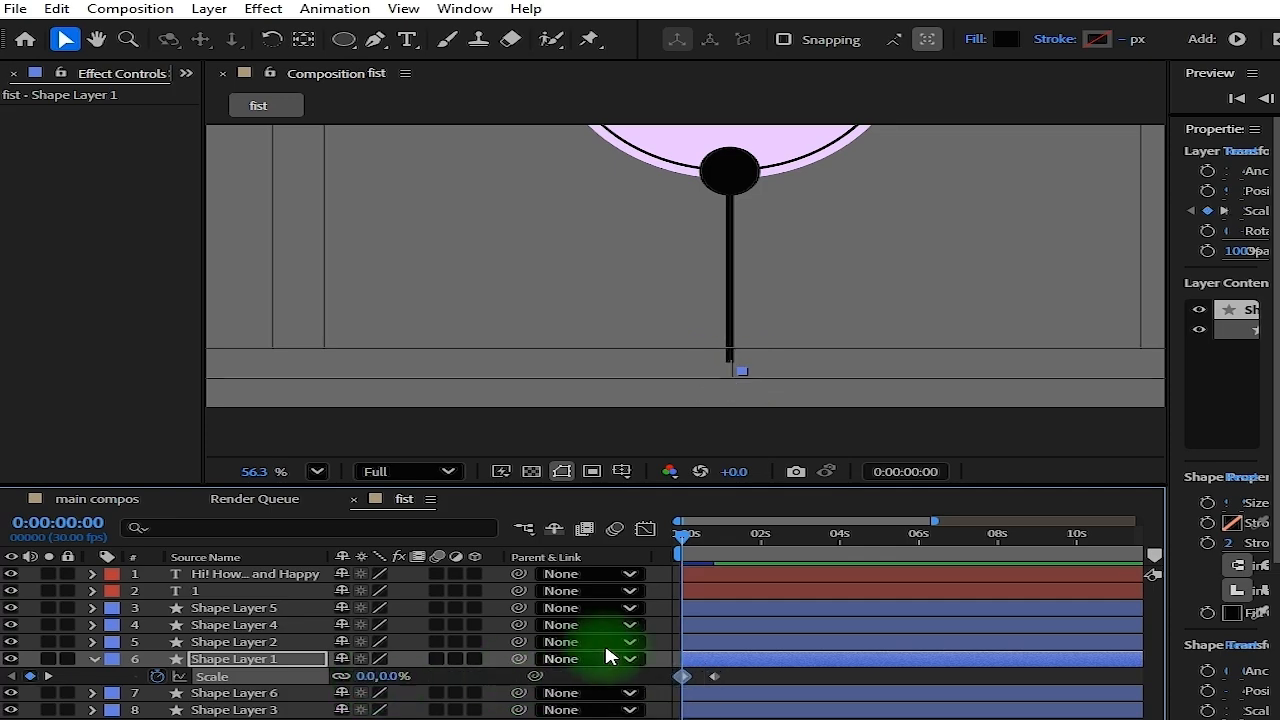
{"action": "key", "text": "space"}
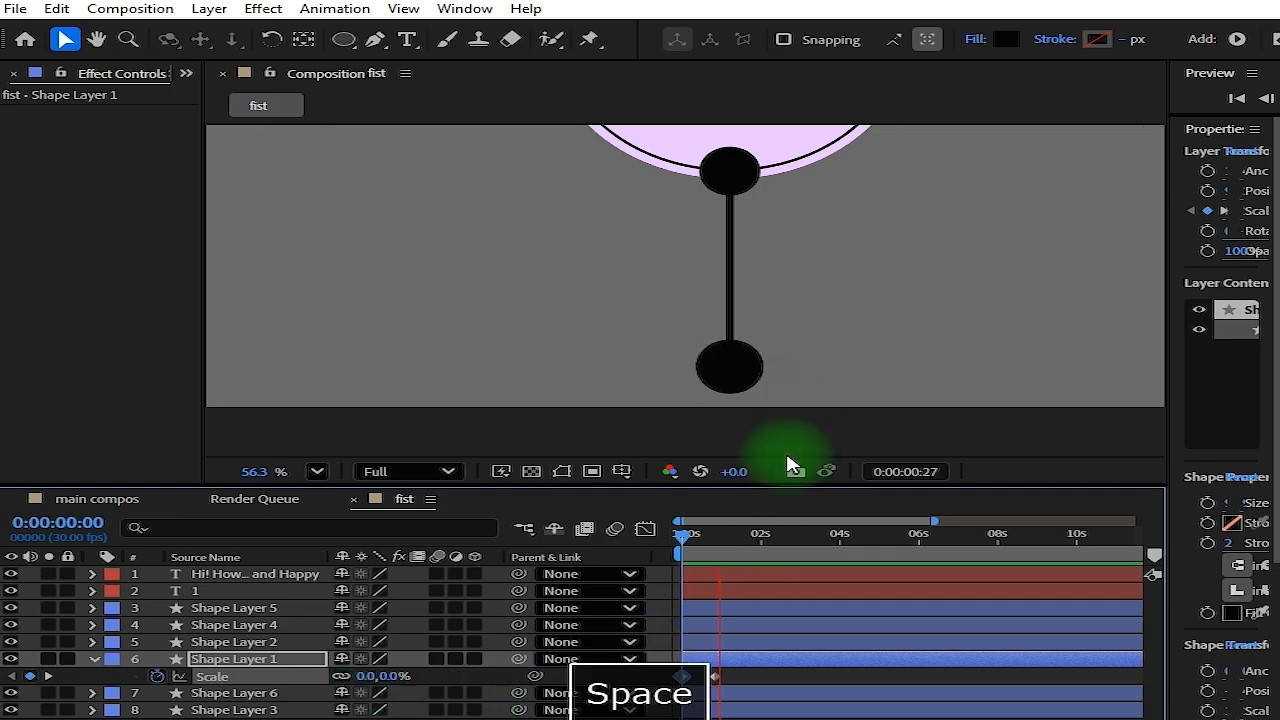
{"action": "left_click_drag", "start_coordinate": [682, 536], "coordinate": [706, 549]}
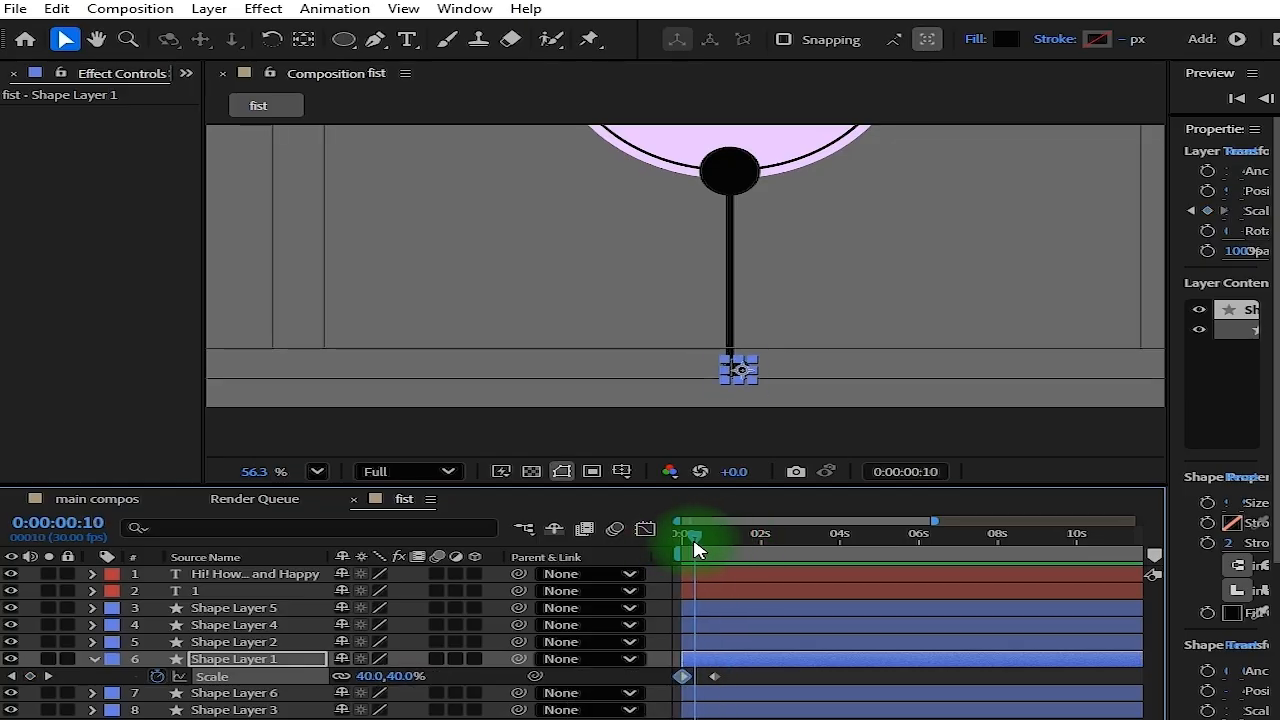
Centre the anchor point of Shape Layer 1 on its circle and replay the scale animation from the start
{"action": "left_click", "coordinate": [790, 678]}
{"action": "key", "text": "ctrl+alt+Home"}
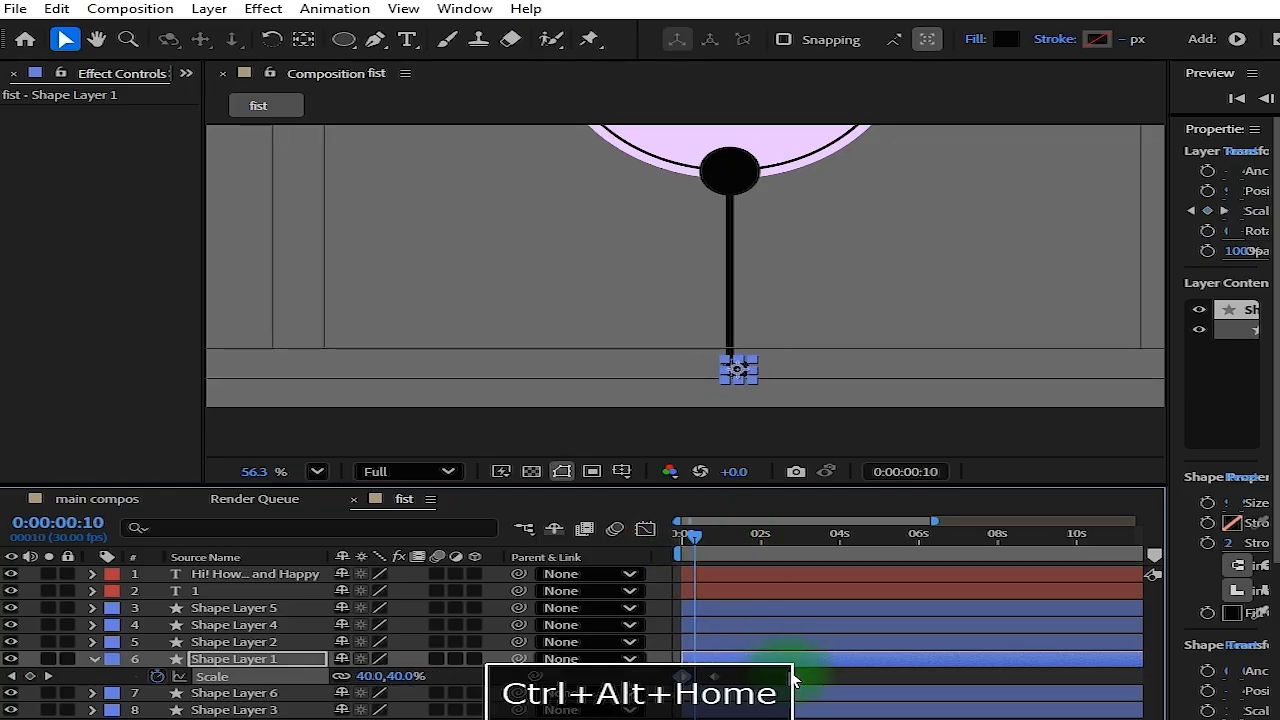
{"action": "left_click_drag", "start_coordinate": [690, 540], "coordinate": [623, 531]}
{"action": "key", "text": "space"}
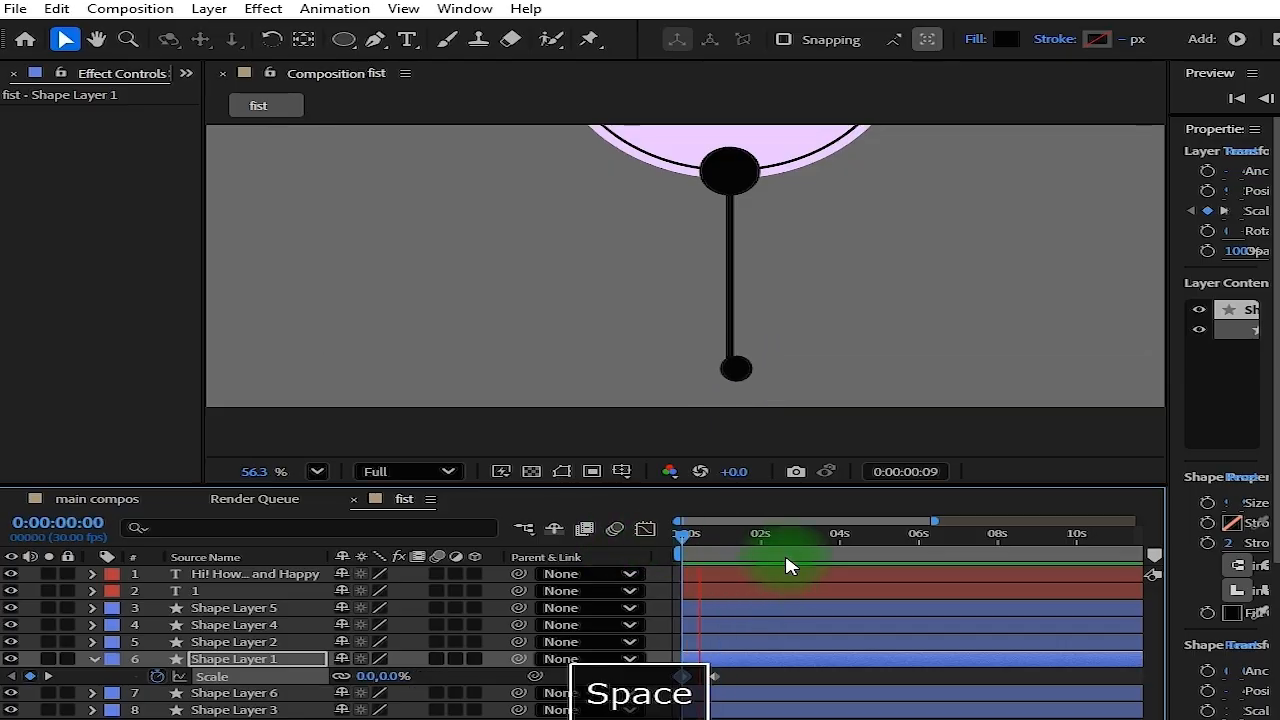
{"action": "key", "text": "space"}
Apply Easy Ease to both Scale keyframes of Shape Layer 1
{"action": "scroll", "coordinate": [775, 337], "scroll_direction": "up", "scroll_amount": 2}
{"action": "left_click_drag", "start_coordinate": [767, 344], "coordinate": [794, 314]}
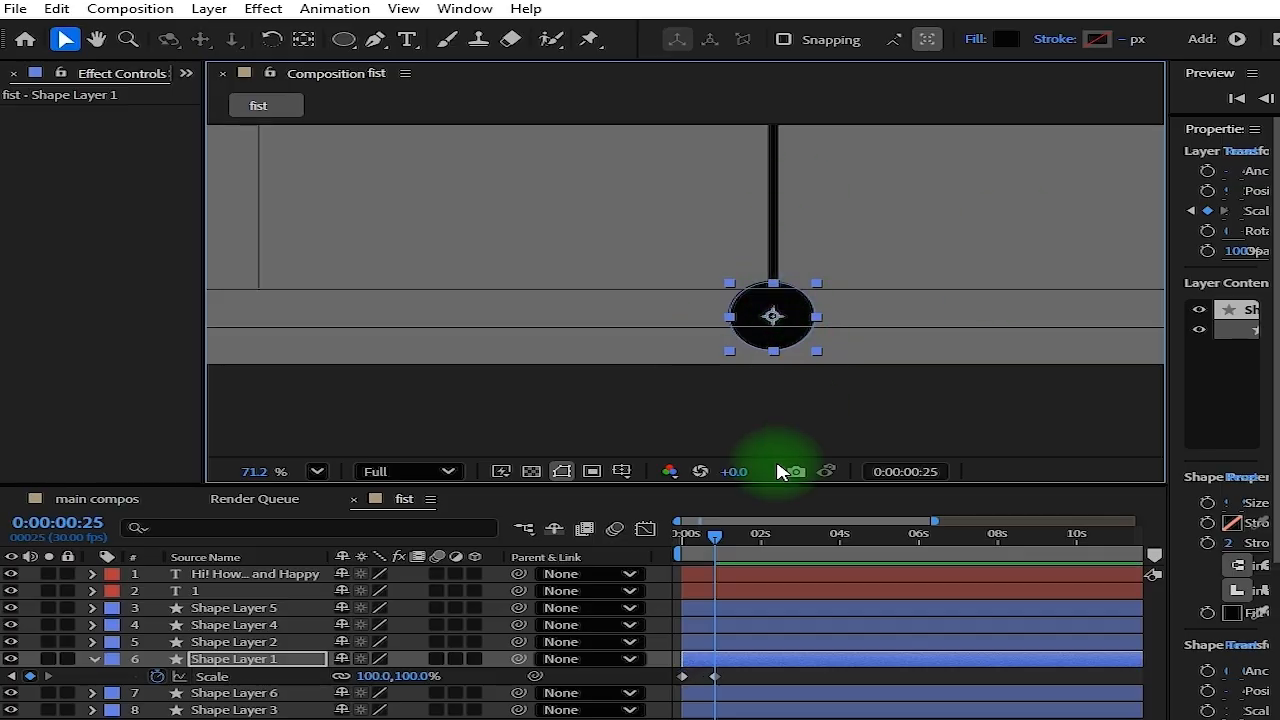
{"action": "left_click_drag", "start_coordinate": [739, 676], "coordinate": [673, 674]}
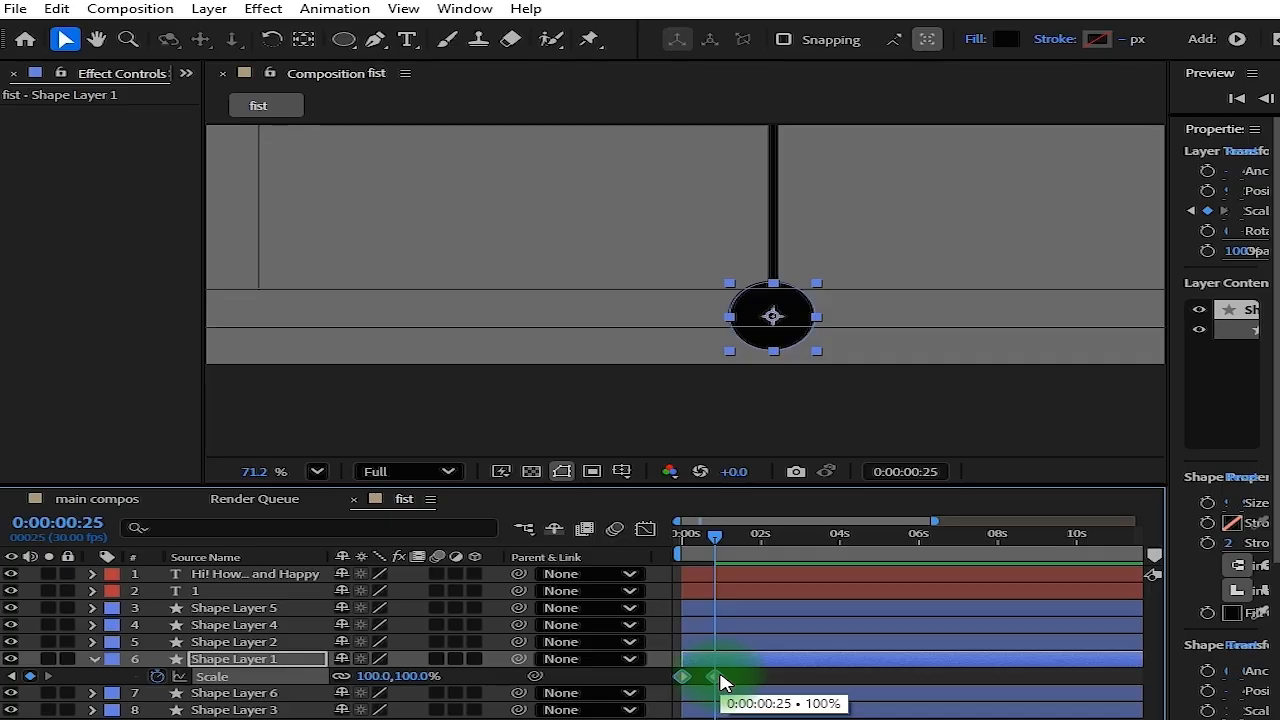
{"action": "right_click", "coordinate": [720, 677]}
{"action": "mouse_move", "coordinate": [808, 660]}
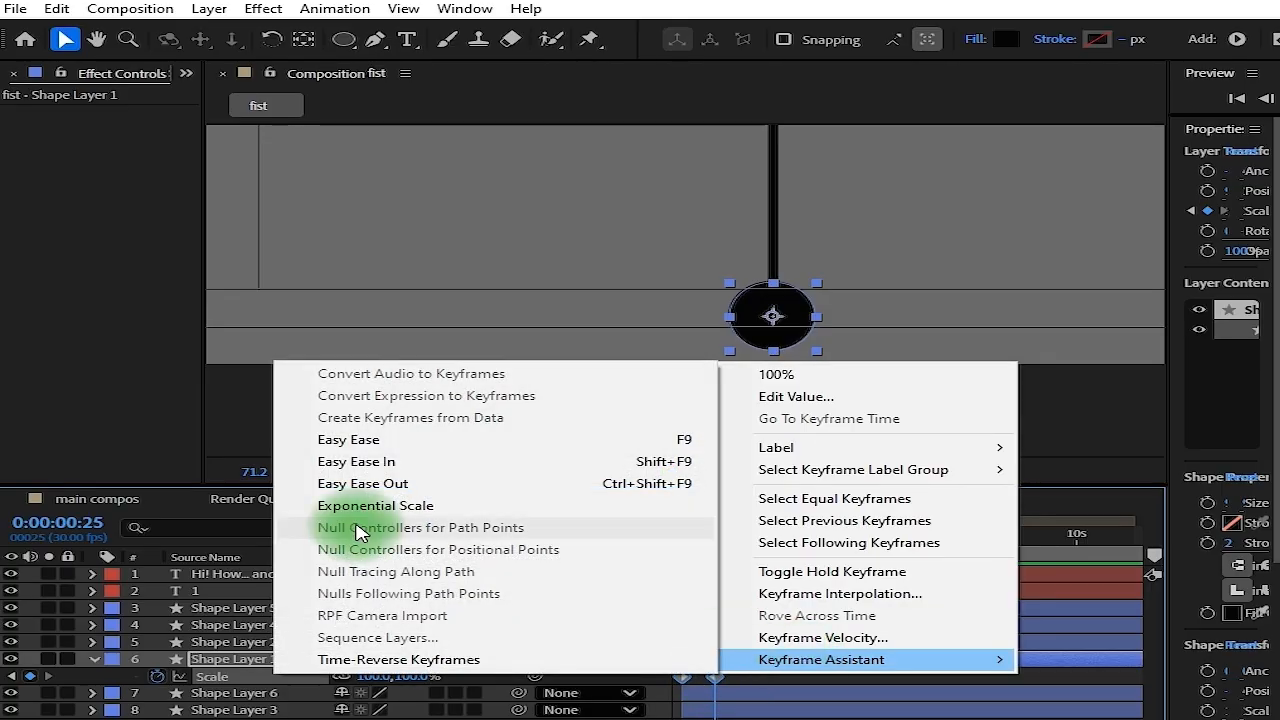
{"action": "left_click", "coordinate": [380, 440]}
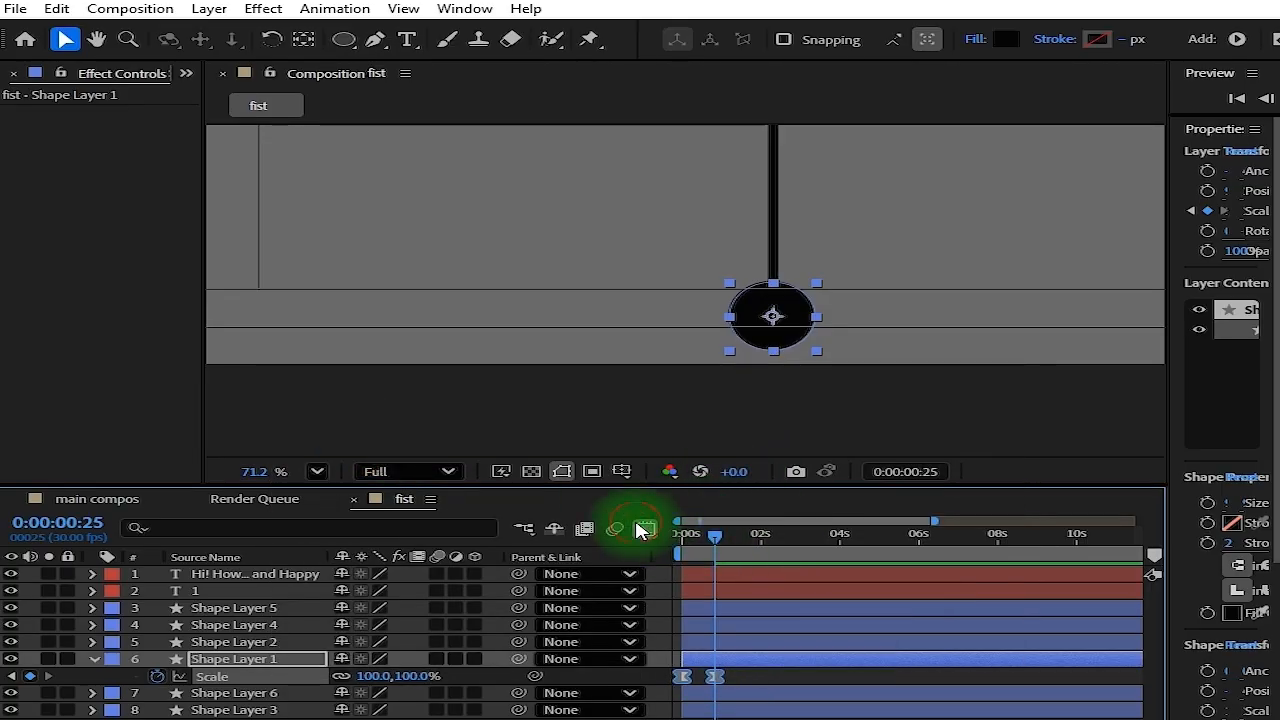
Reshape the Scale speed graph of Shape Layer 1 into an early peak with a long slowdown, and play it back from the start
{"action": "left_click", "coordinate": [645, 528]}
{"action": "left_click", "coordinate": [775, 712]}
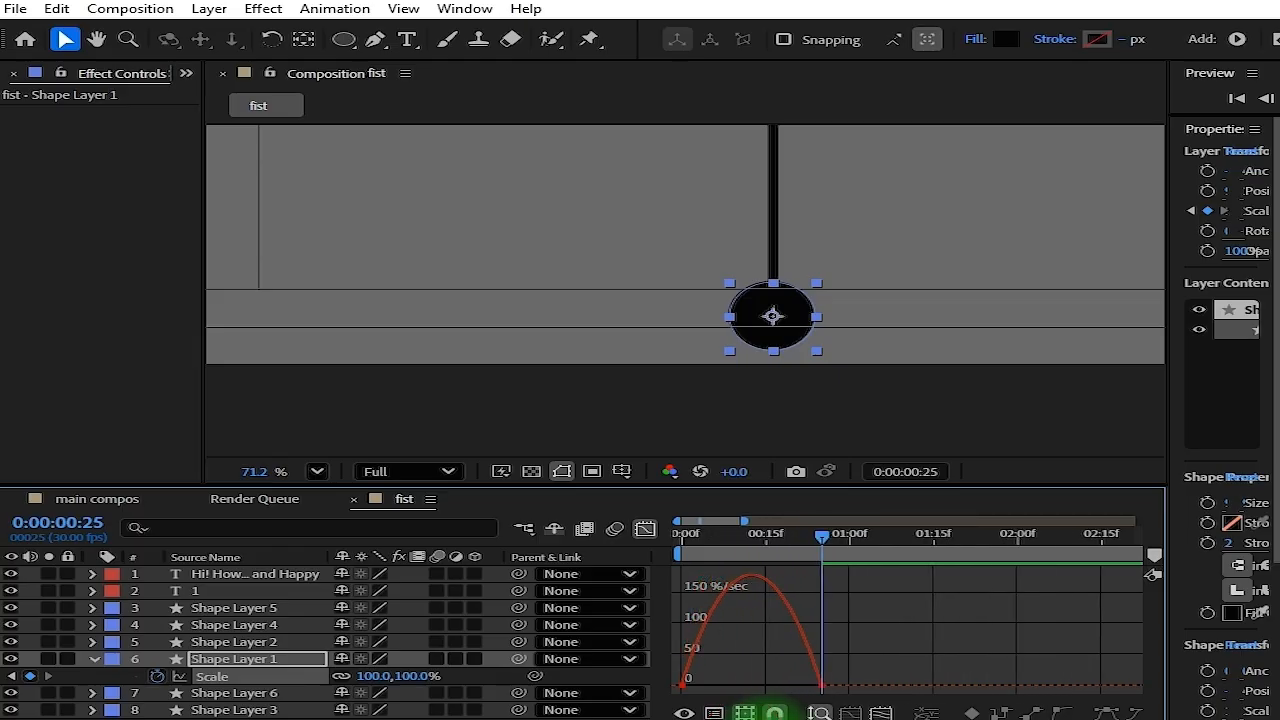
{"action": "left_click_drag", "start_coordinate": [847, 658], "coordinate": [688, 677]}
{"action": "left_click", "coordinate": [800, 680]}
{"action": "left_click_drag", "start_coordinate": [800, 685], "coordinate": [705, 680]}
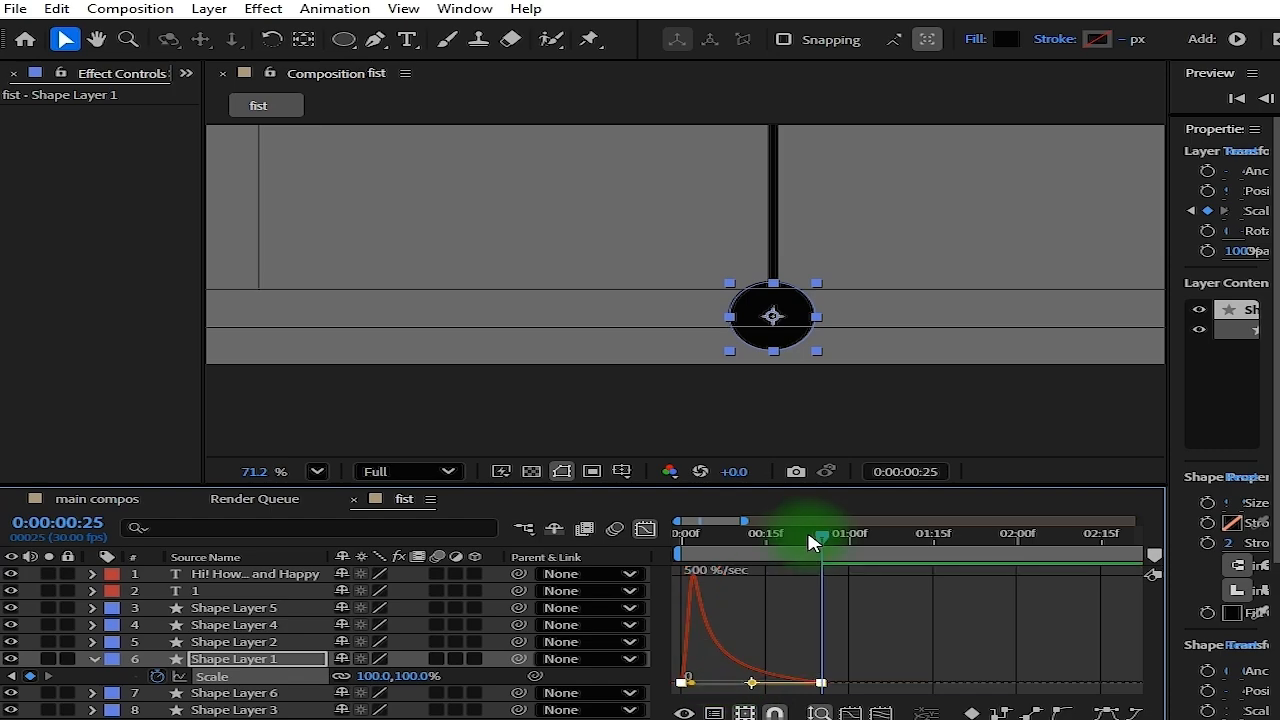
{"action": "left_click", "coordinate": [680, 560]}
{"action": "key", "text": "space"}
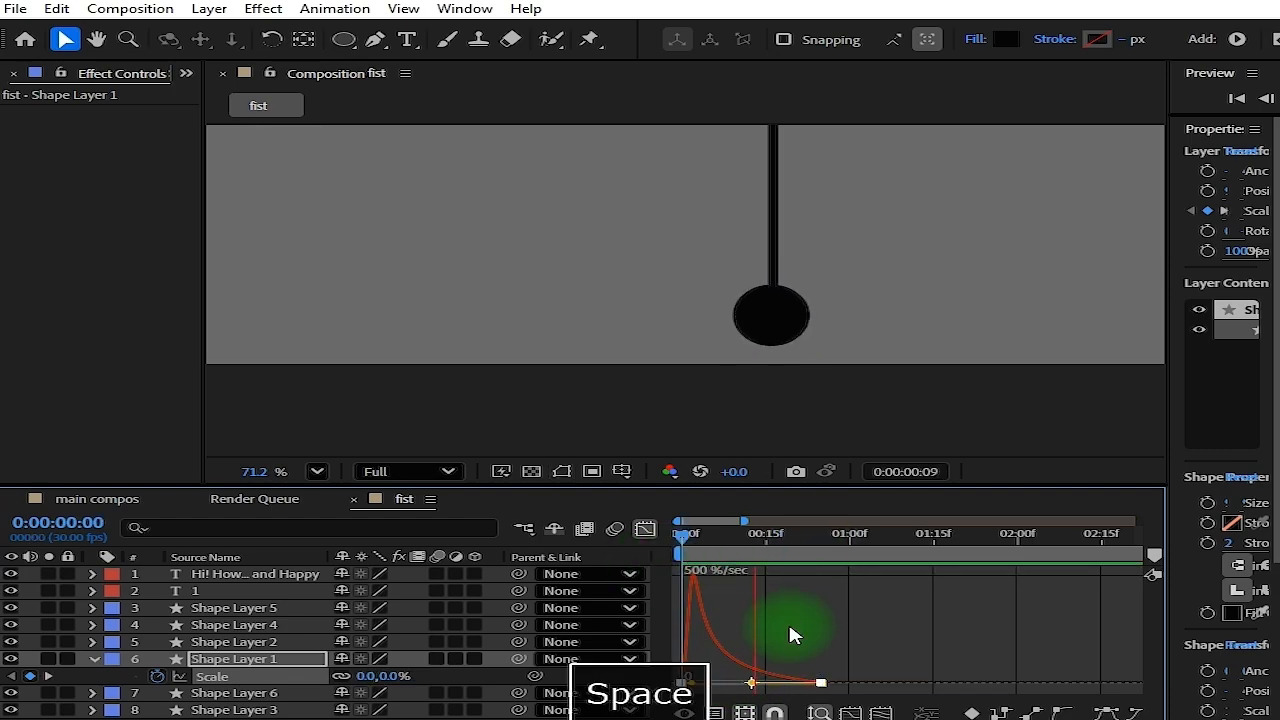
{"action": "key", "text": "space"}
Save the project, leave the graph editor and bring the whole composition into view
{"action": "left_click", "coordinate": [94, 660]}
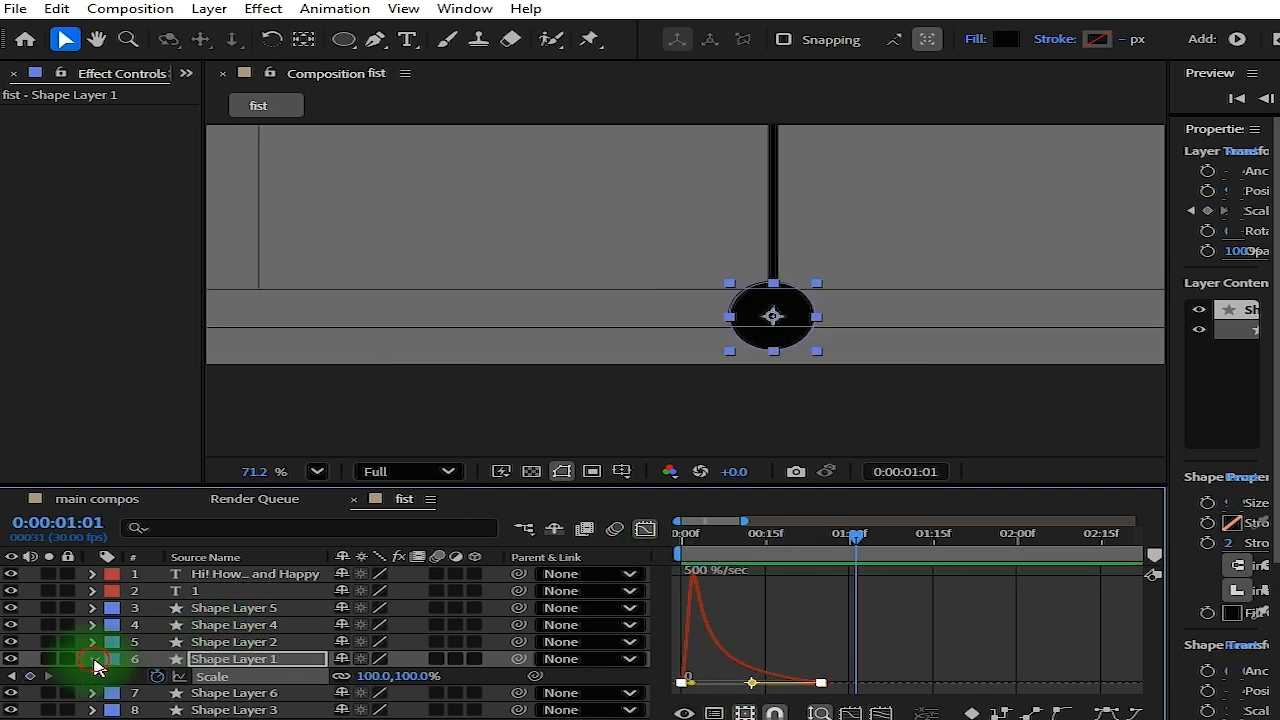
{"action": "key", "text": "ctrl+s"}
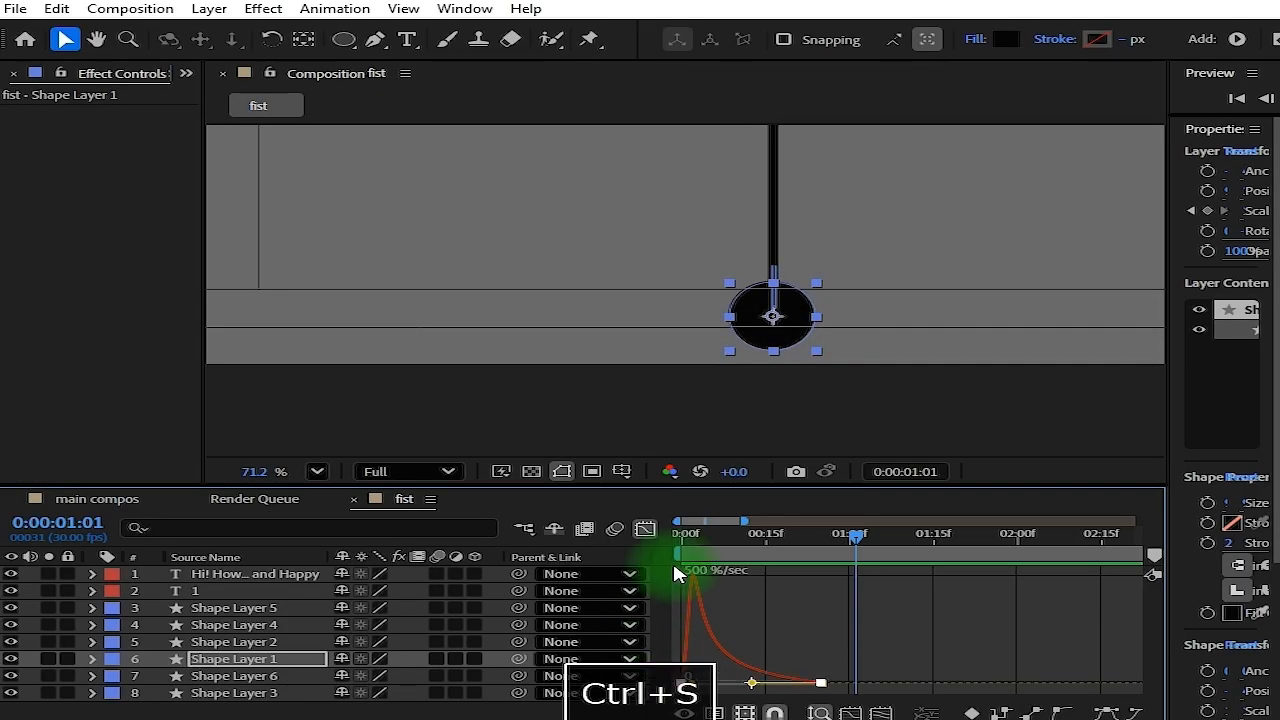
{"action": "left_click", "coordinate": [646, 529]}
{"action": "scroll", "coordinate": [834, 309], "scroll_direction": "down", "scroll_amount": 5}
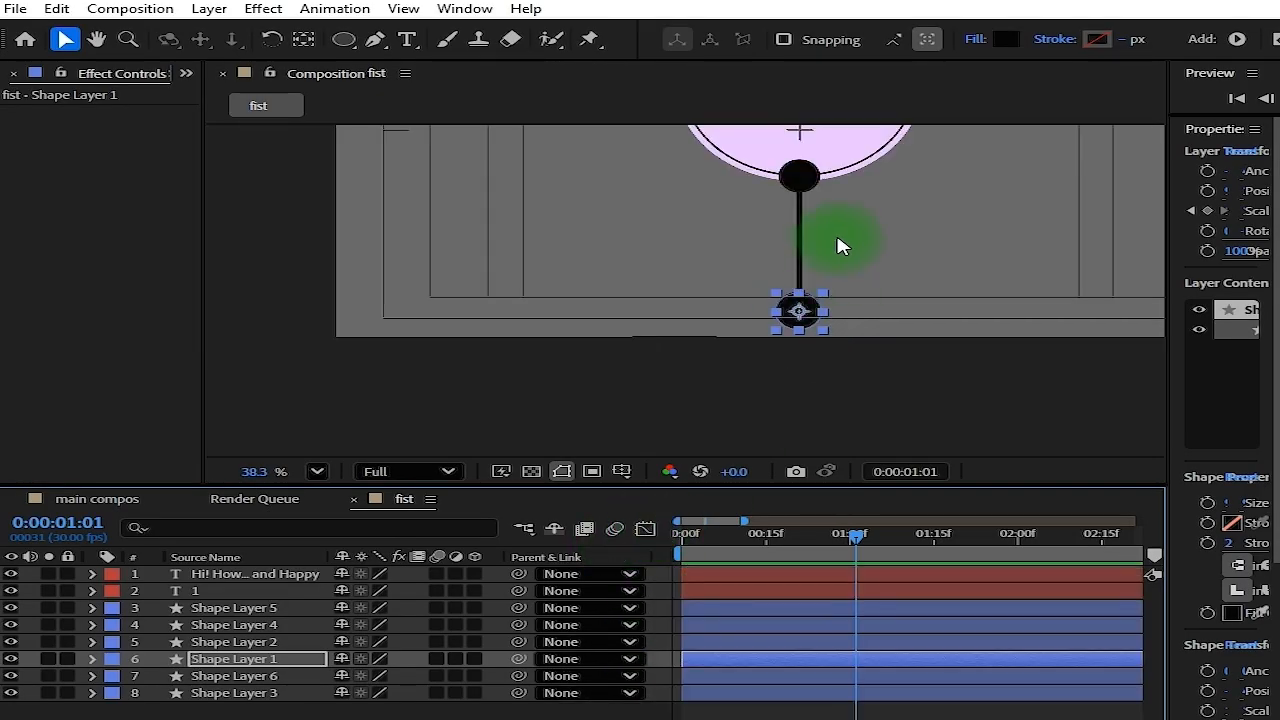
{"action": "left_click_drag", "start_coordinate": [806, 284], "coordinate": [762, 296]}
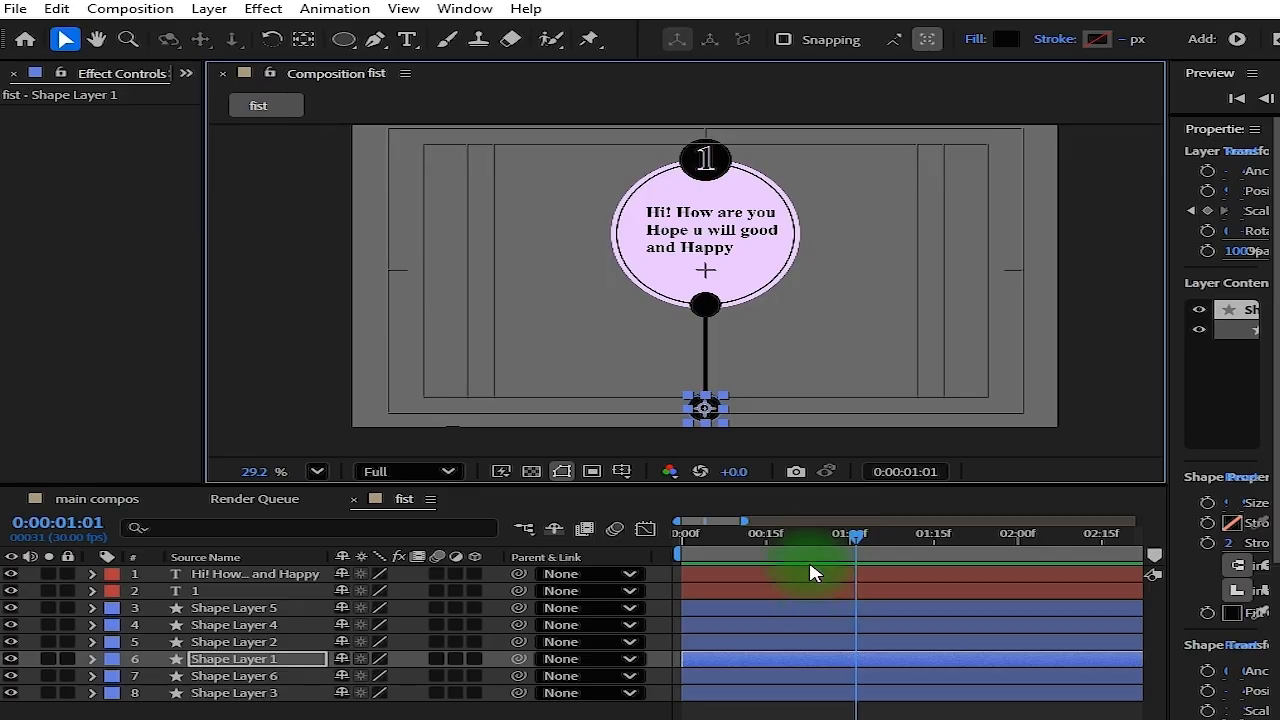
Reveal the keyframes of Shape Layer 1, set the current time to 0:00:00:13 and enlarge the timeline area
{"action": "key", "text": "u"}
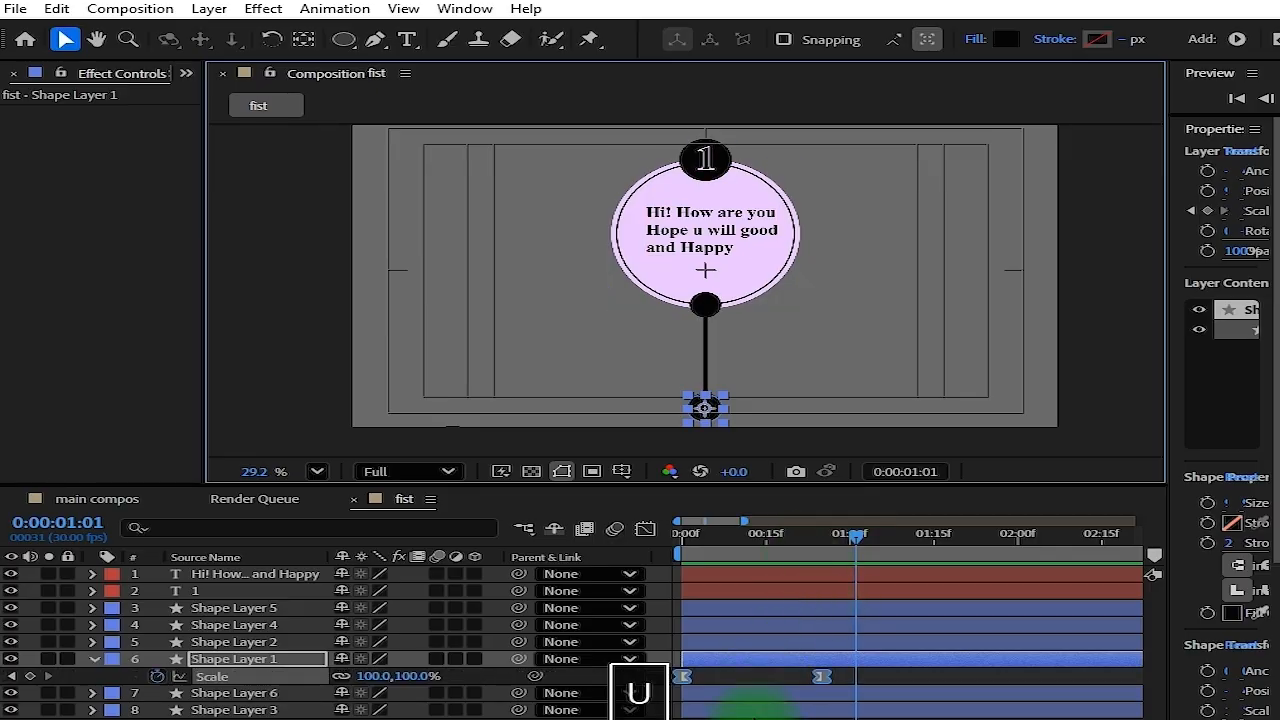
{"action": "left_click_drag", "start_coordinate": [882, 524], "coordinate": [757, 563]}
{"action": "left_click_drag", "start_coordinate": [808, 486], "coordinate": [813, 445]}
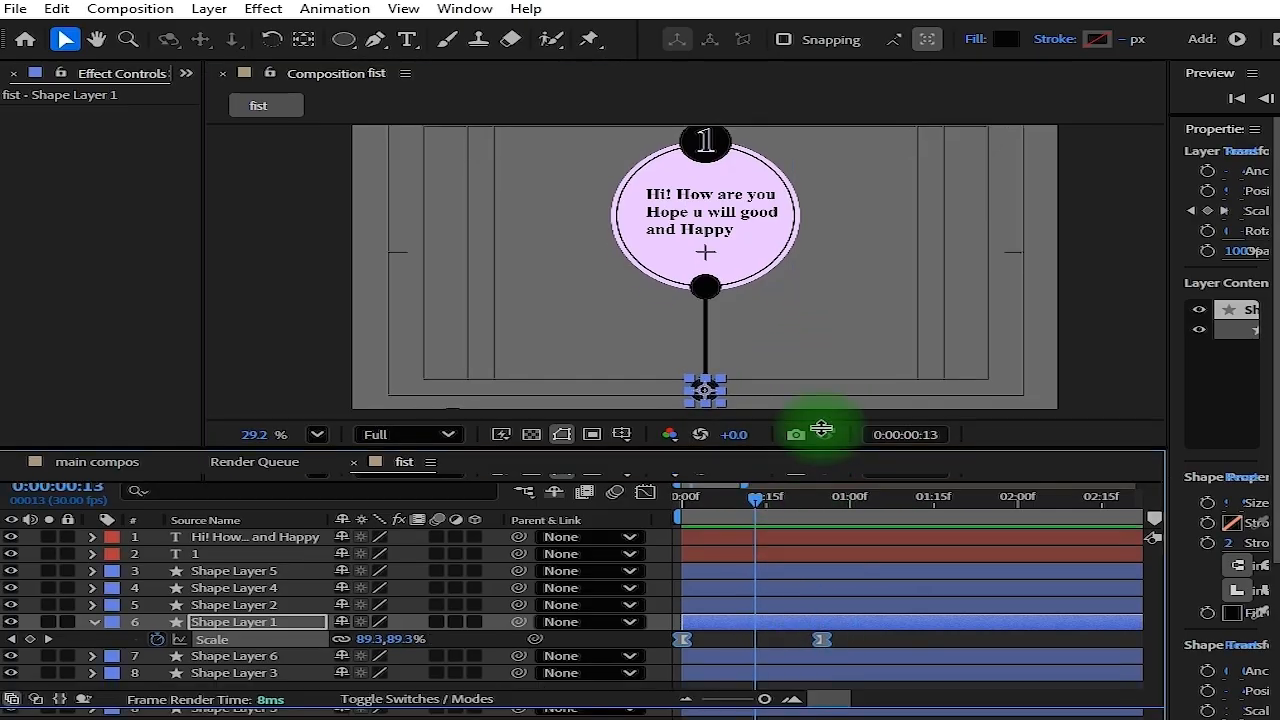
Rename Shape Layer 6, the thin ring inside the light purple circle, as "strok"
{"action": "scroll", "coordinate": [808, 214], "scroll_direction": "up", "scroll_amount": 3}
{"action": "left_click", "coordinate": [771, 286]}
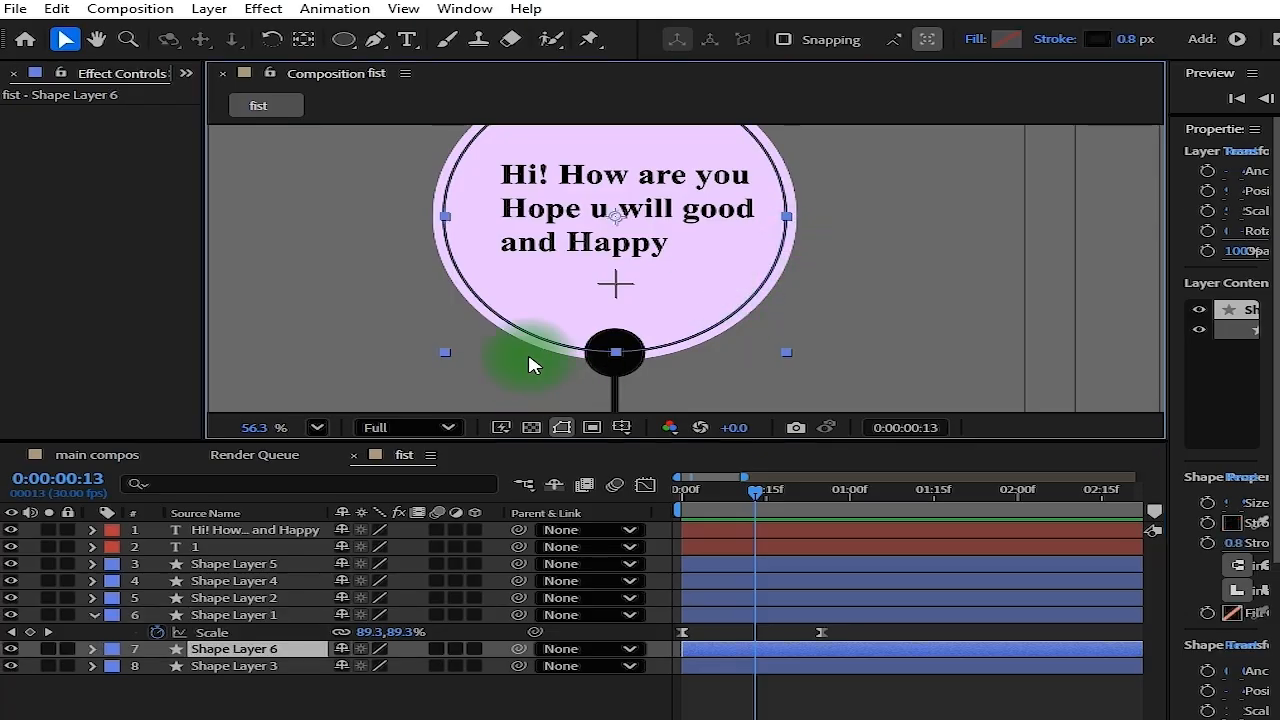
{"action": "right_click", "coordinate": [205, 653]}
{"action": "left_click", "coordinate": [310, 587]}
{"action": "type", "text": "strok"}
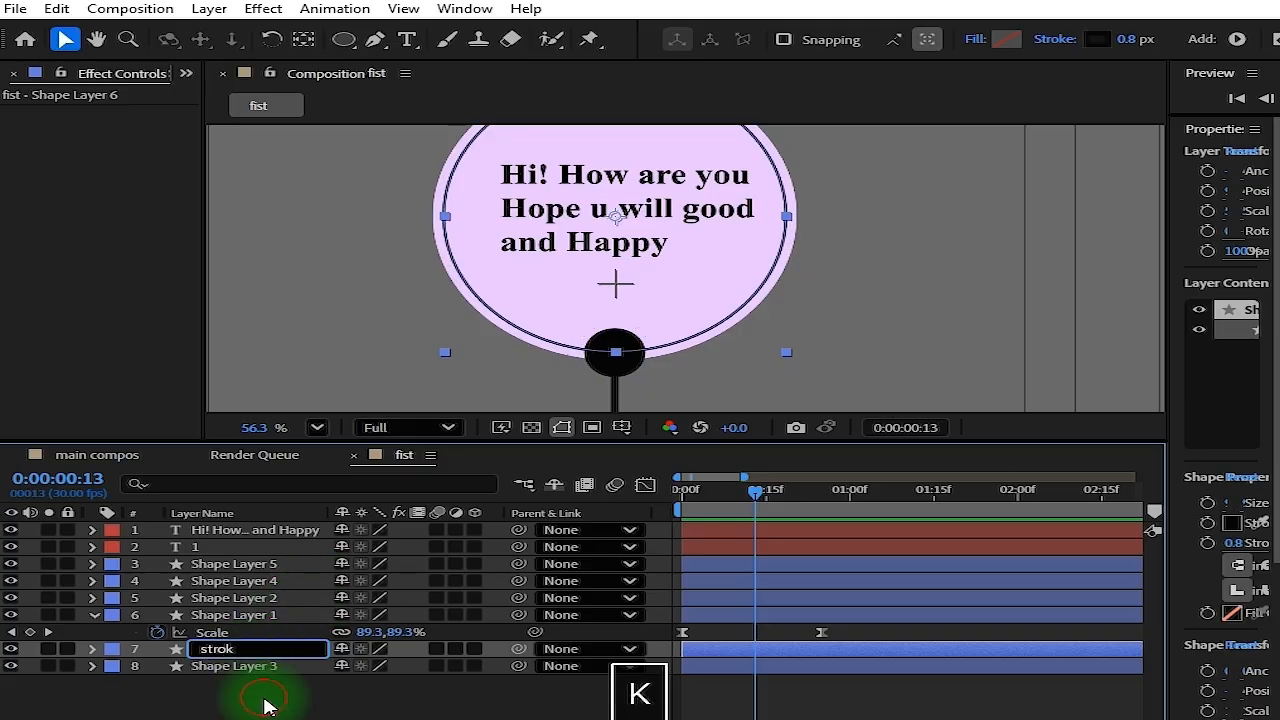
{"action": "left_click", "coordinate": [265, 703]}
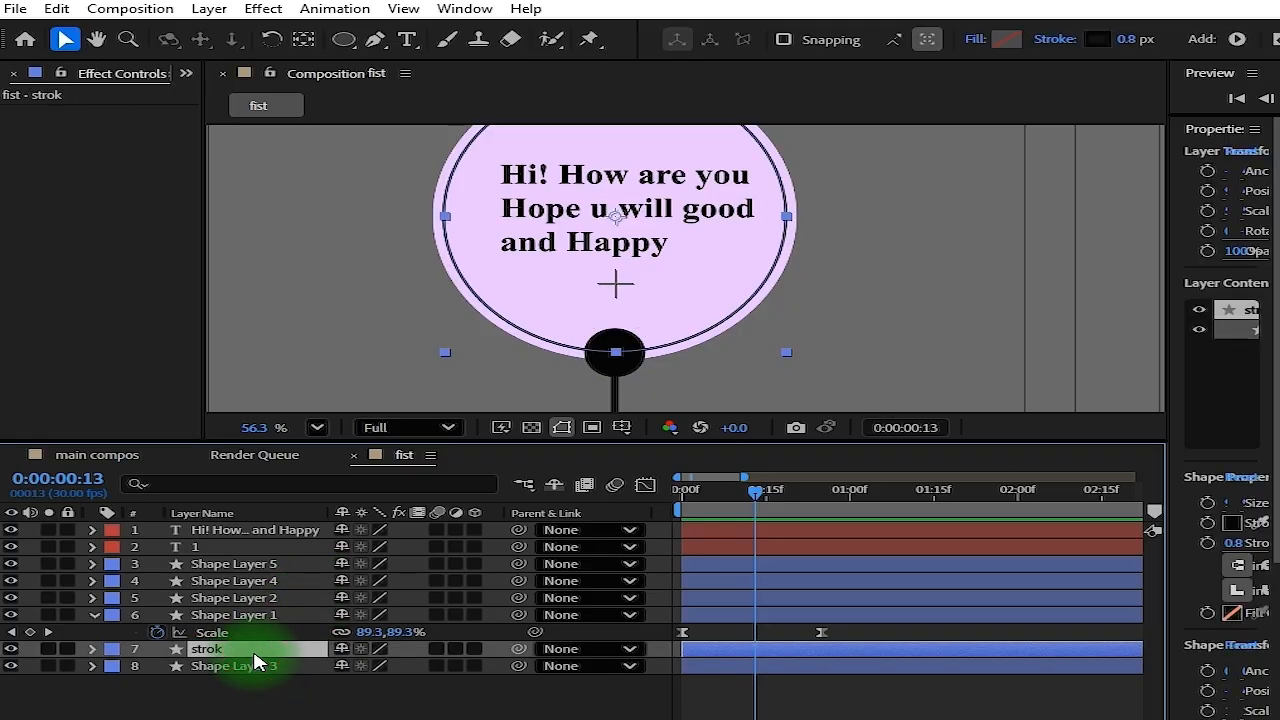
{"action": "left_click", "coordinate": [803, 633]}
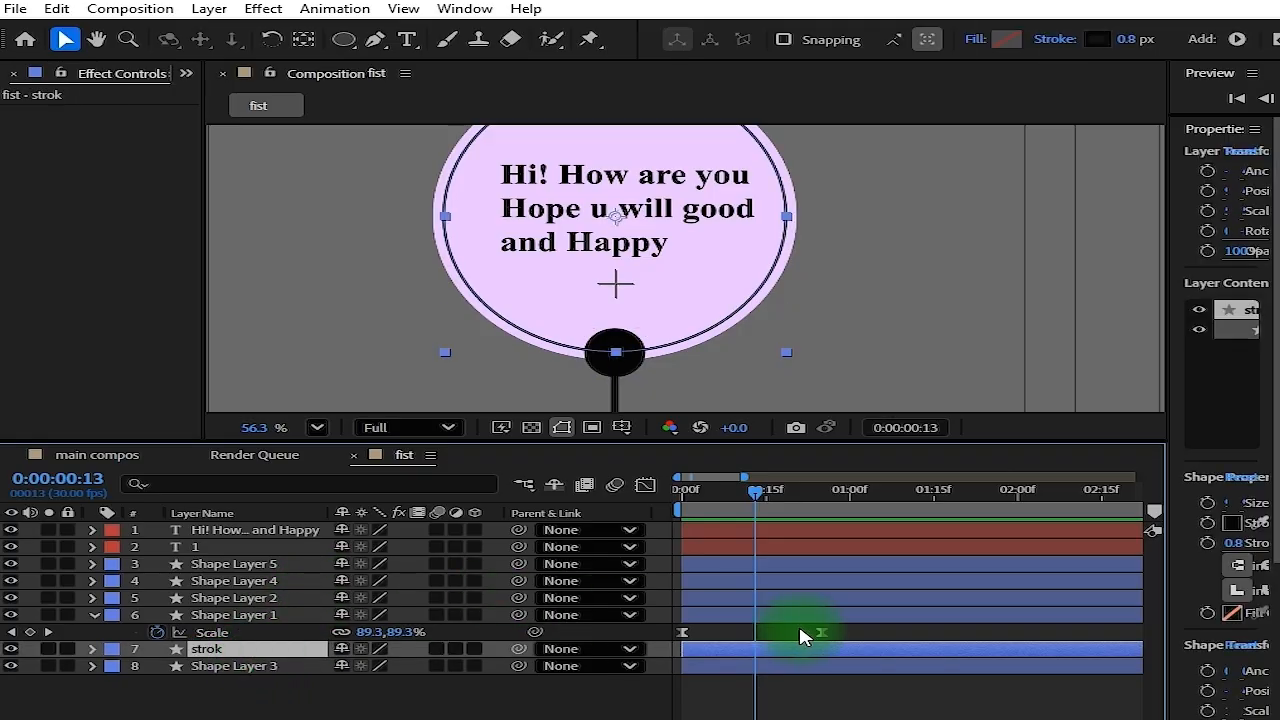
{"action": "key", "text": "bracketleft"}
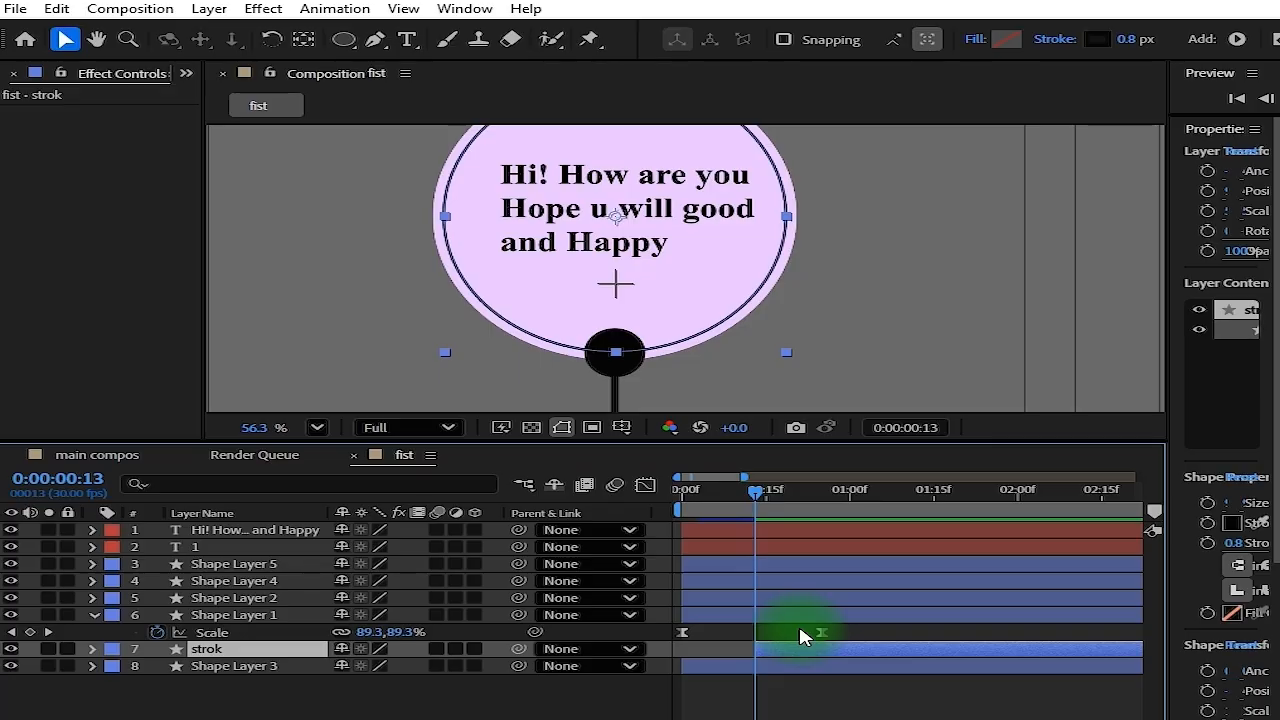
{"action": "key", "text": "ctrl+z"}
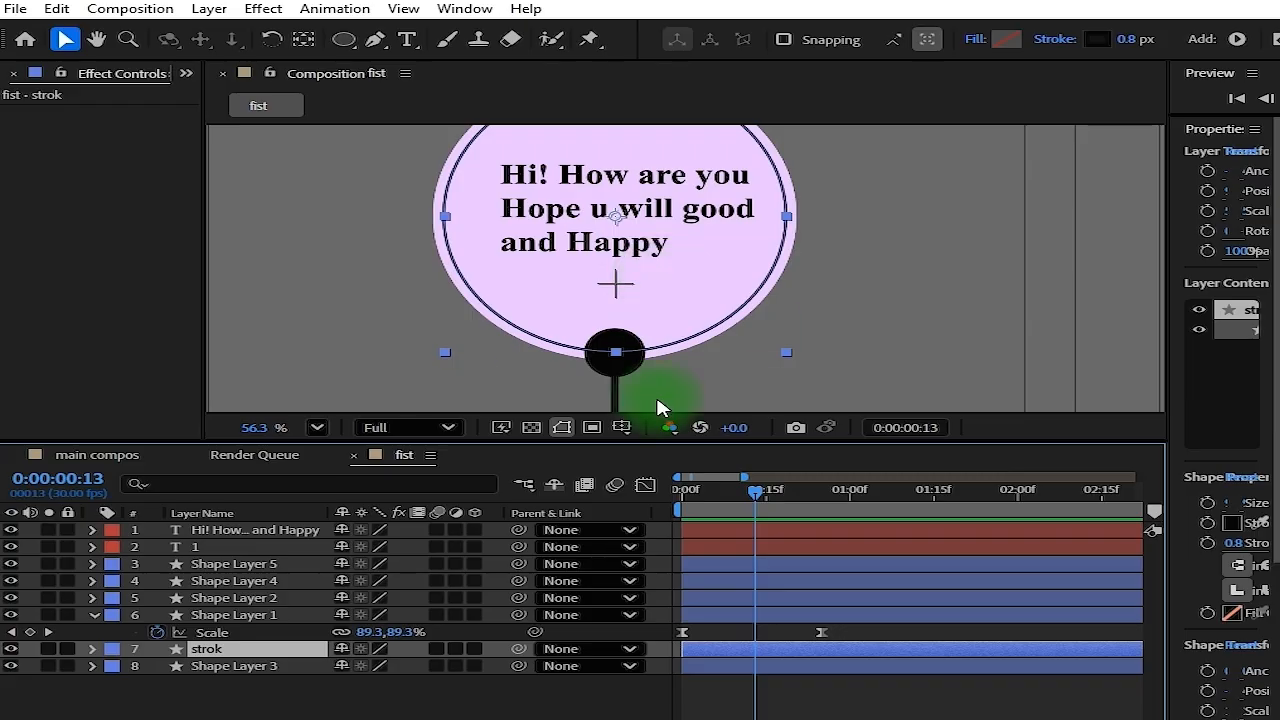
Rename Shape Layer 2, the vertical stem between the black circles, as "line"
{"action": "left_click_drag", "start_coordinate": [657, 406], "coordinate": [686, 234]}
{"action": "left_click", "coordinate": [657, 303]}
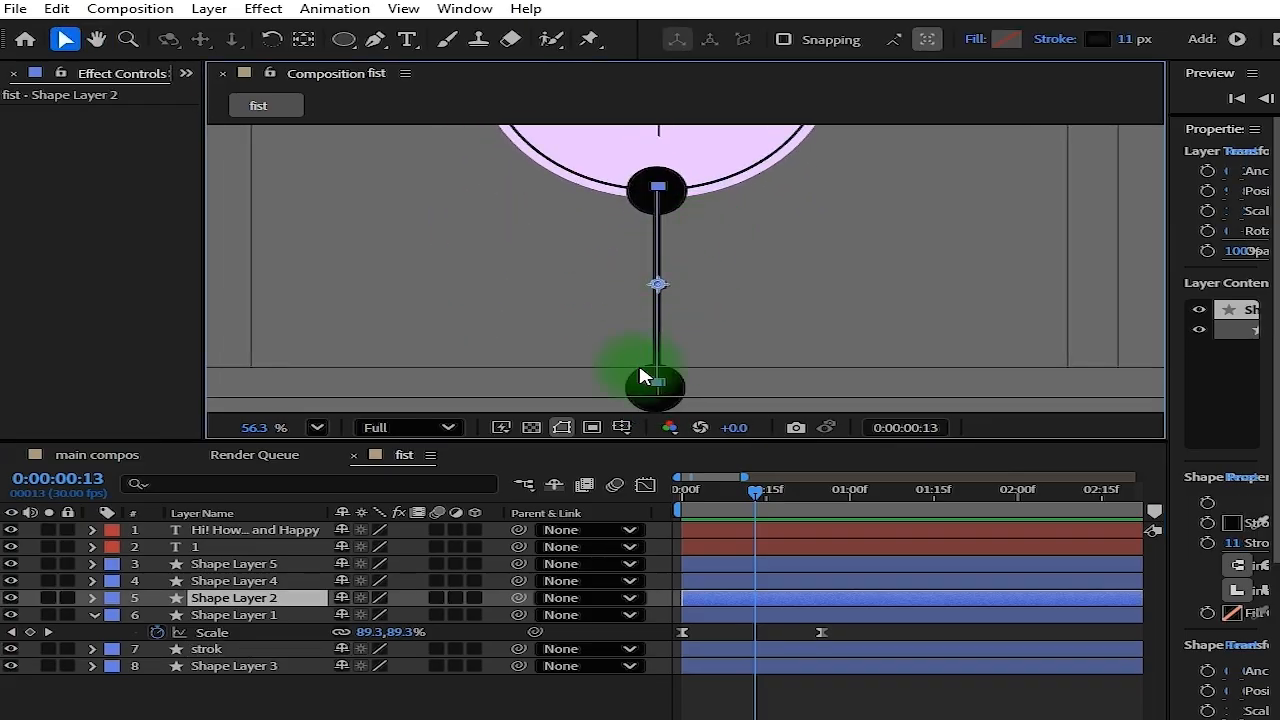
{"action": "right_click", "coordinate": [250, 603]}
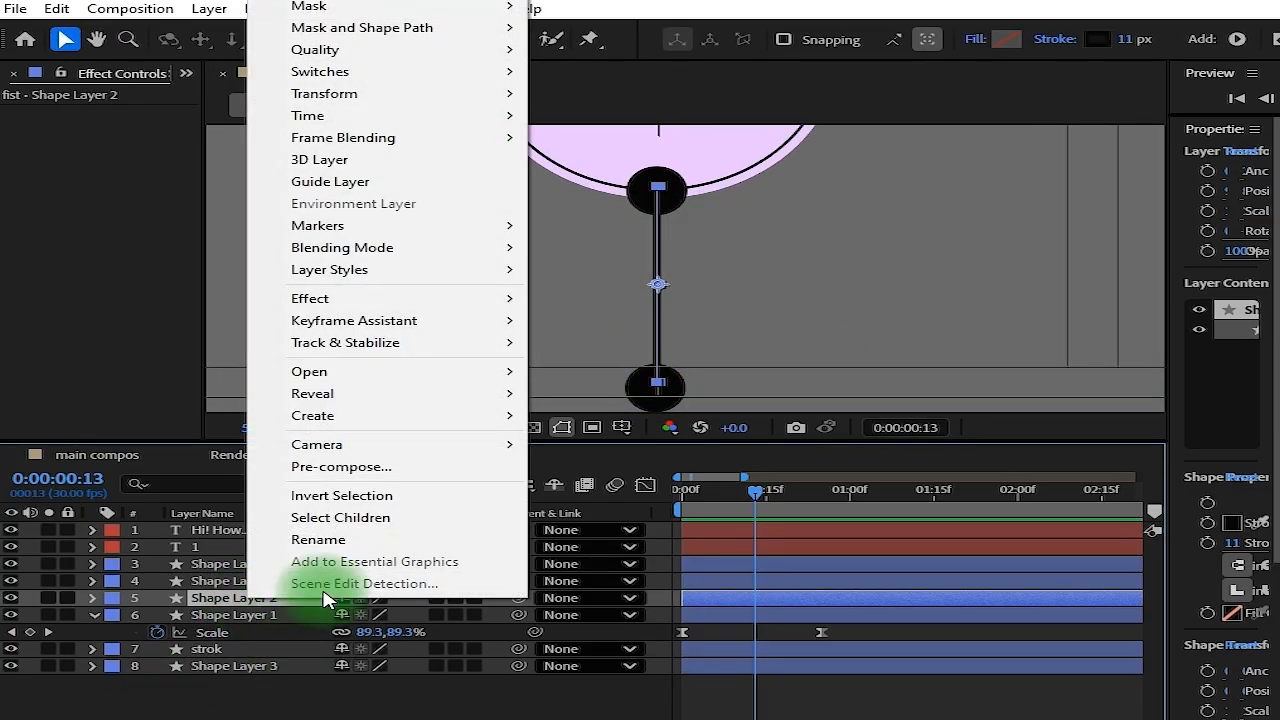
{"action": "left_click", "coordinate": [323, 537]}
{"action": "type", "text": "line"}
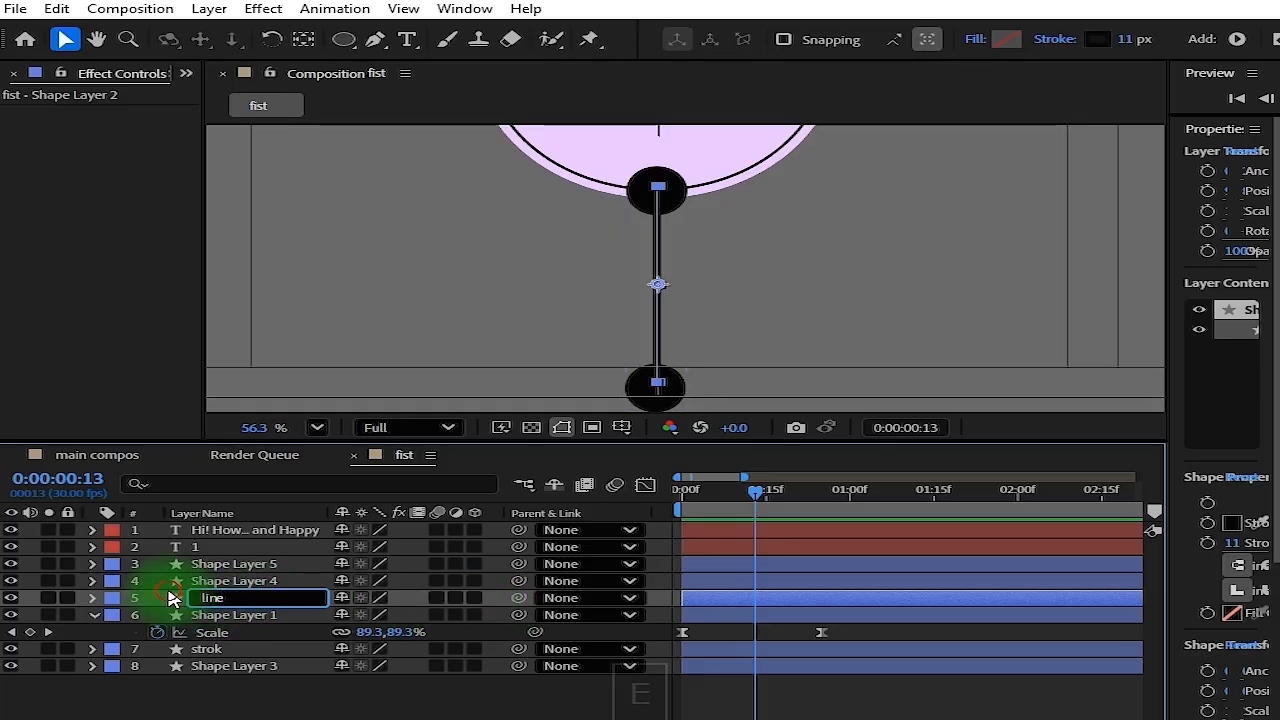
{"action": "left_click", "coordinate": [212, 602]}
Show the Scale property of the "line" layer and make the layer start at 0:00:00:13
{"action": "key", "text": "s"}
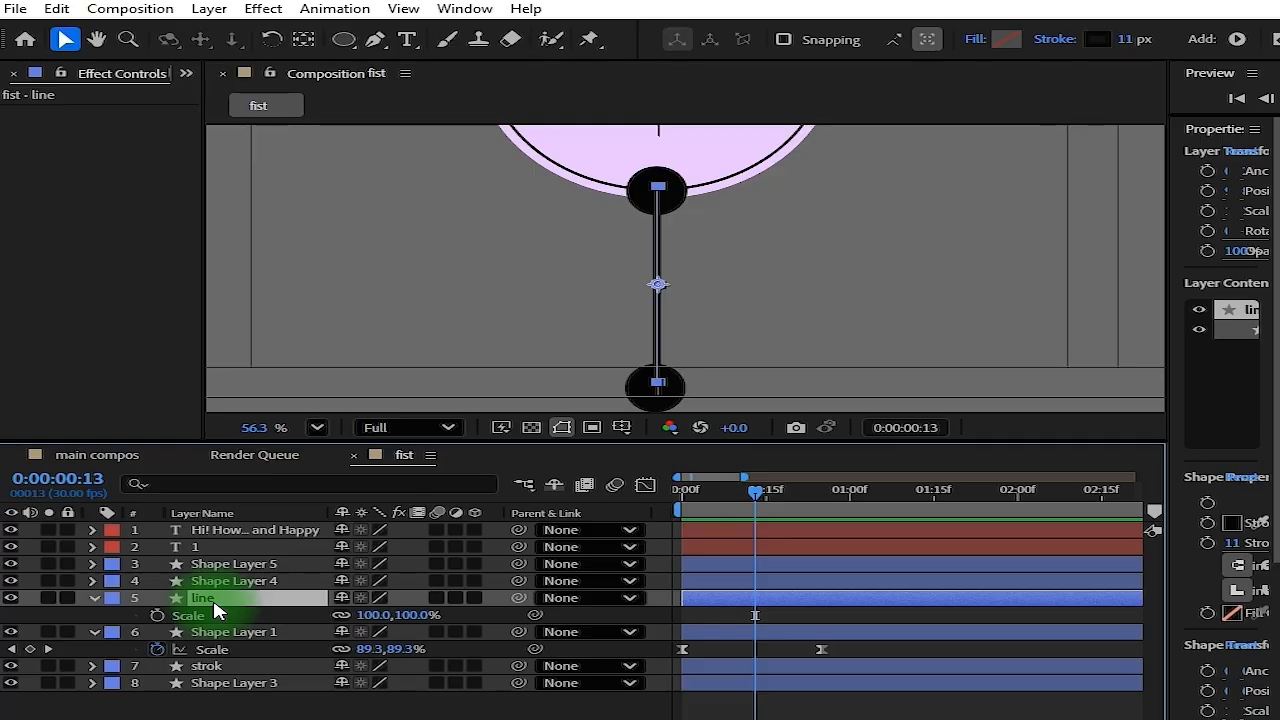
{"action": "key", "text": "bracketleft"}
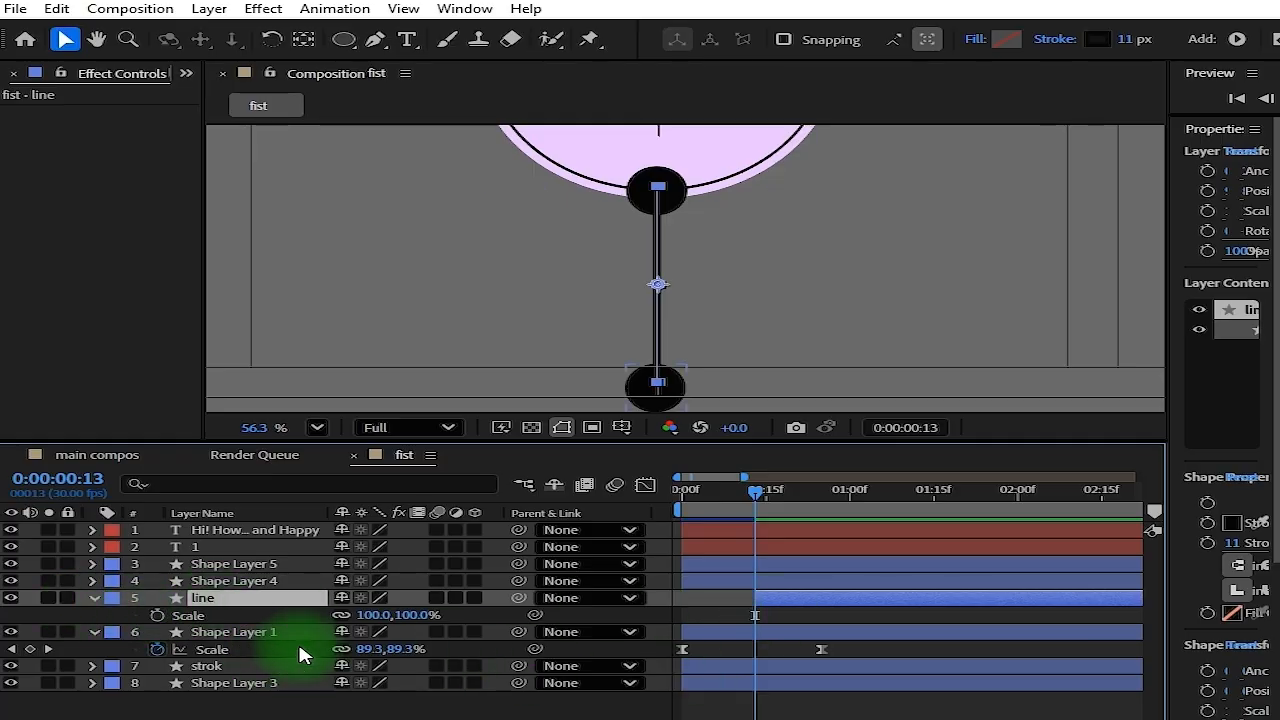
{"action": "key", "text": "ctrl+z"}
{"action": "key", "text": "s"}
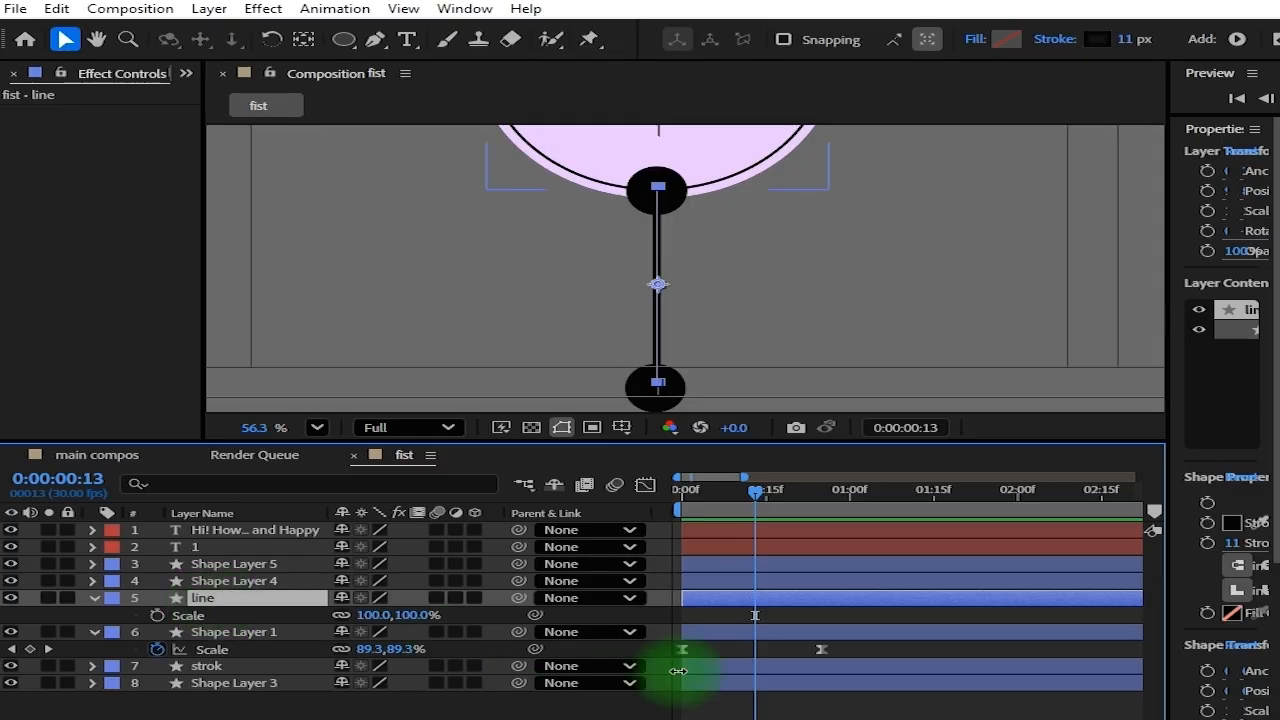
{"action": "key", "text": "bracketleft"}
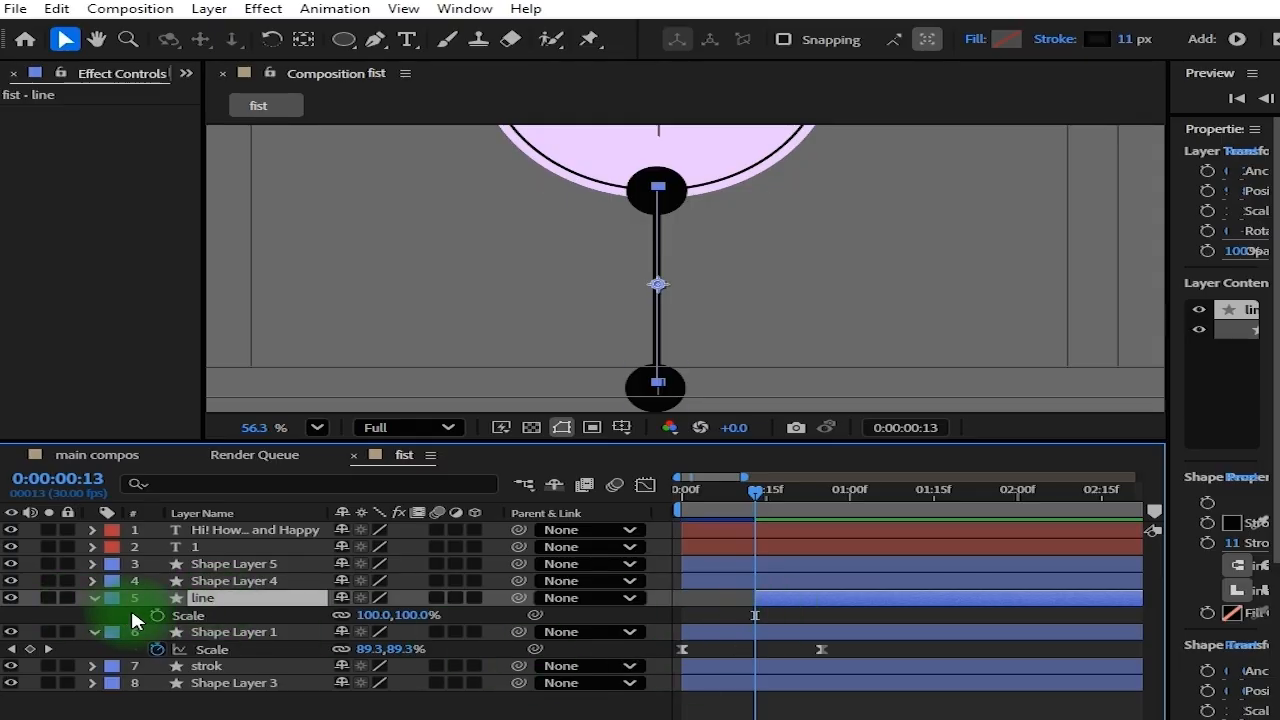
Unlink the Scale proportions of the "line" layer and move its anchor point to the stem's lower end
{"action": "left_click", "coordinate": [342, 615]}
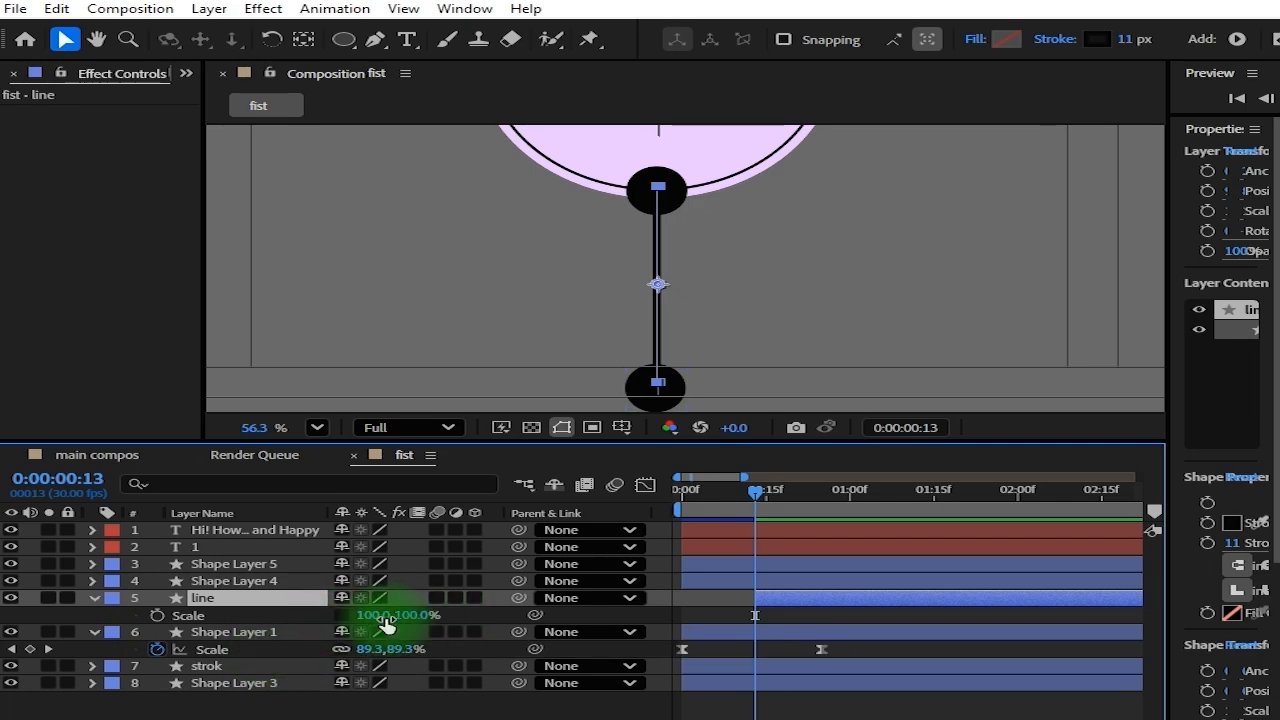
{"action": "mouse_move", "coordinate": [385, 615]}
{"action": "left_mouse_down"}
{"action": "mouse_move", "coordinate": [351, 610]}
{"action": "mouse_move", "coordinate": [414, 634]}
{"action": "mouse_move", "coordinate": [449, 616]}
{"action": "mouse_move", "coordinate": [420, 606]}
{"action": "mouse_move", "coordinate": [409, 620]}
{"action": "left_mouse_up"}
{"action": "key", "text": "ctrl+z"}
{"action": "key", "text": "ctrl+z"}
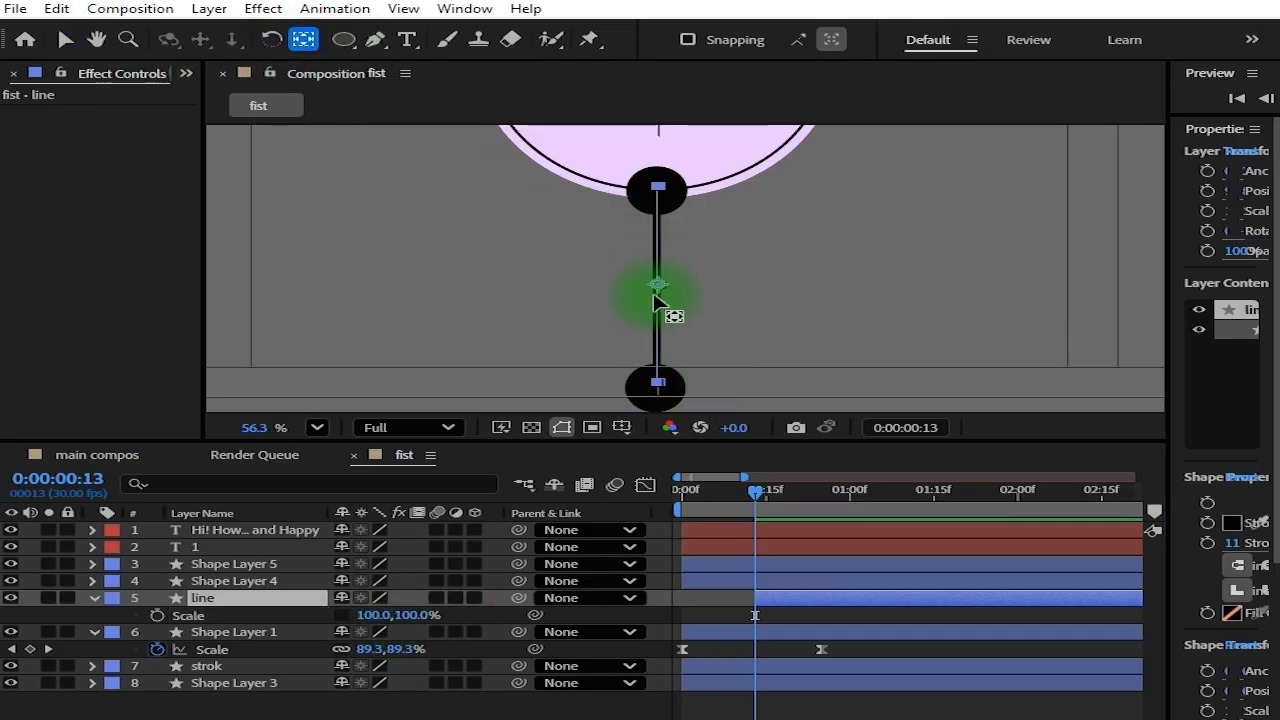
{"action": "left_click_drag", "start_coordinate": [656, 298], "coordinate": [650, 375]}
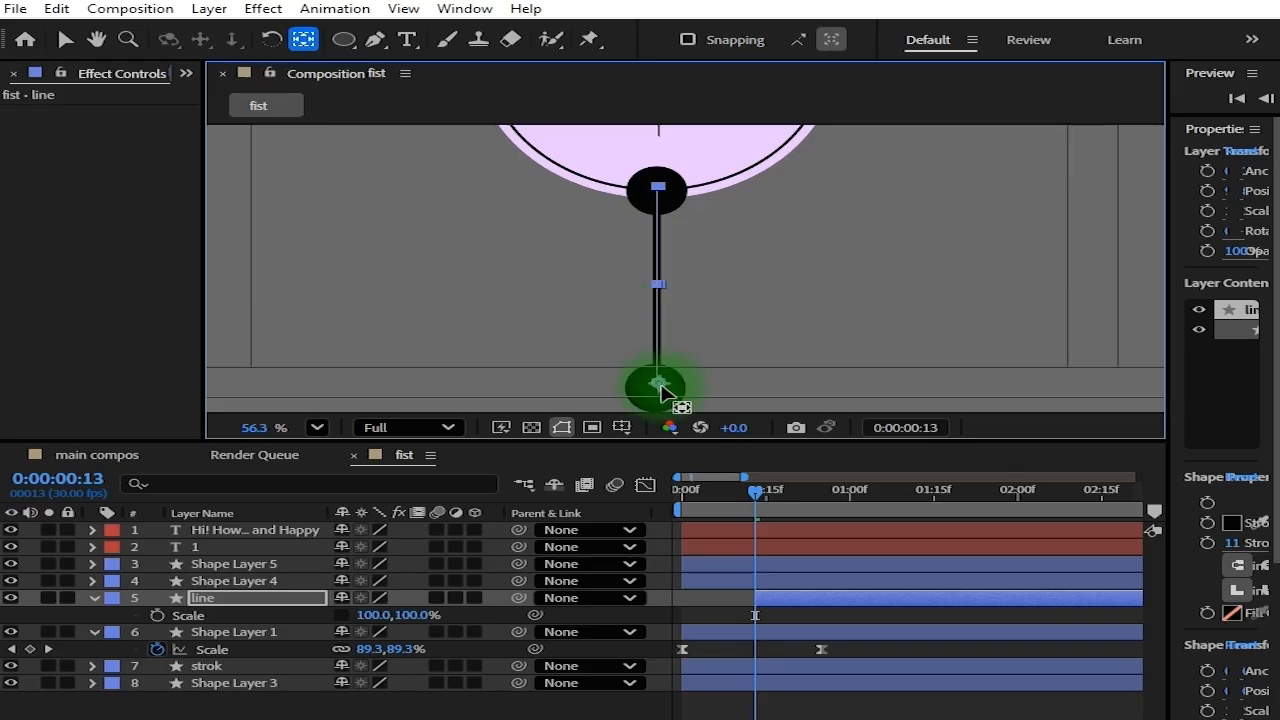
{"action": "left_click", "coordinate": [64, 39]}
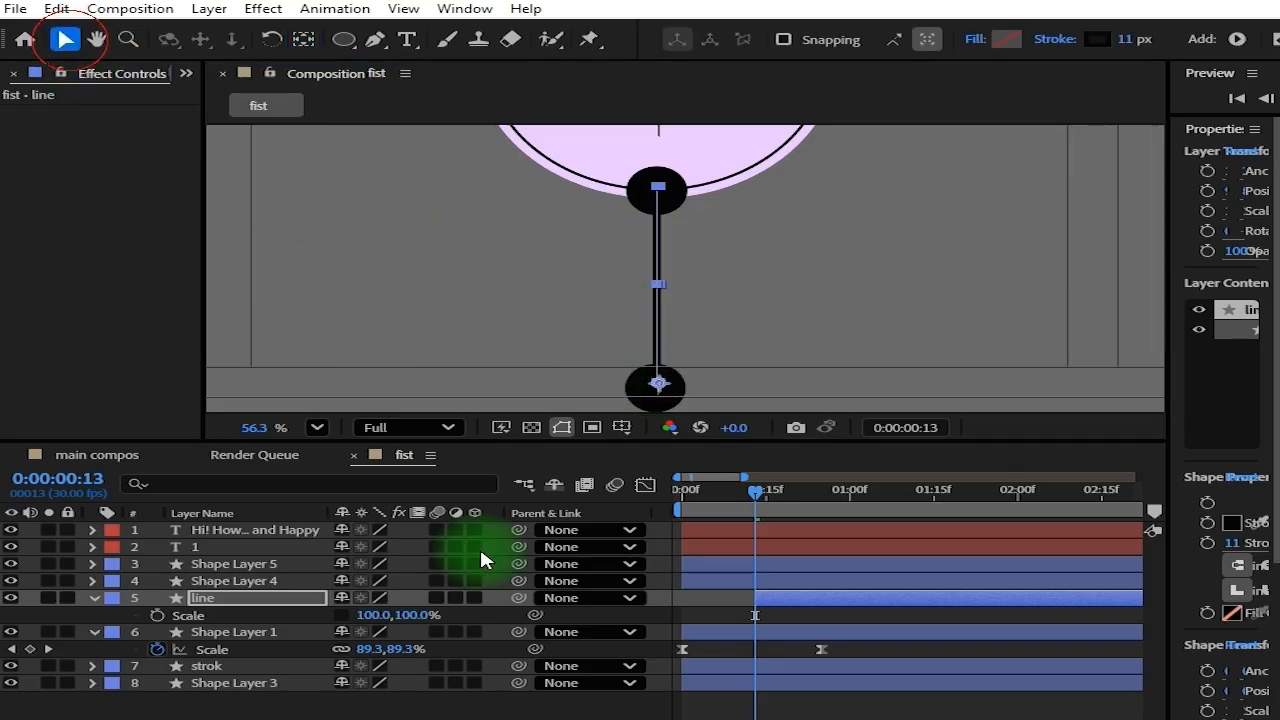
Set the vertical Scale of the "line" layer to 0% and start keyframing Scale at 0:00:00:13
{"action": "left_click", "coordinate": [415, 613]}
{"action": "type", "text": "0"}
{"action": "key", "text": "Return"}
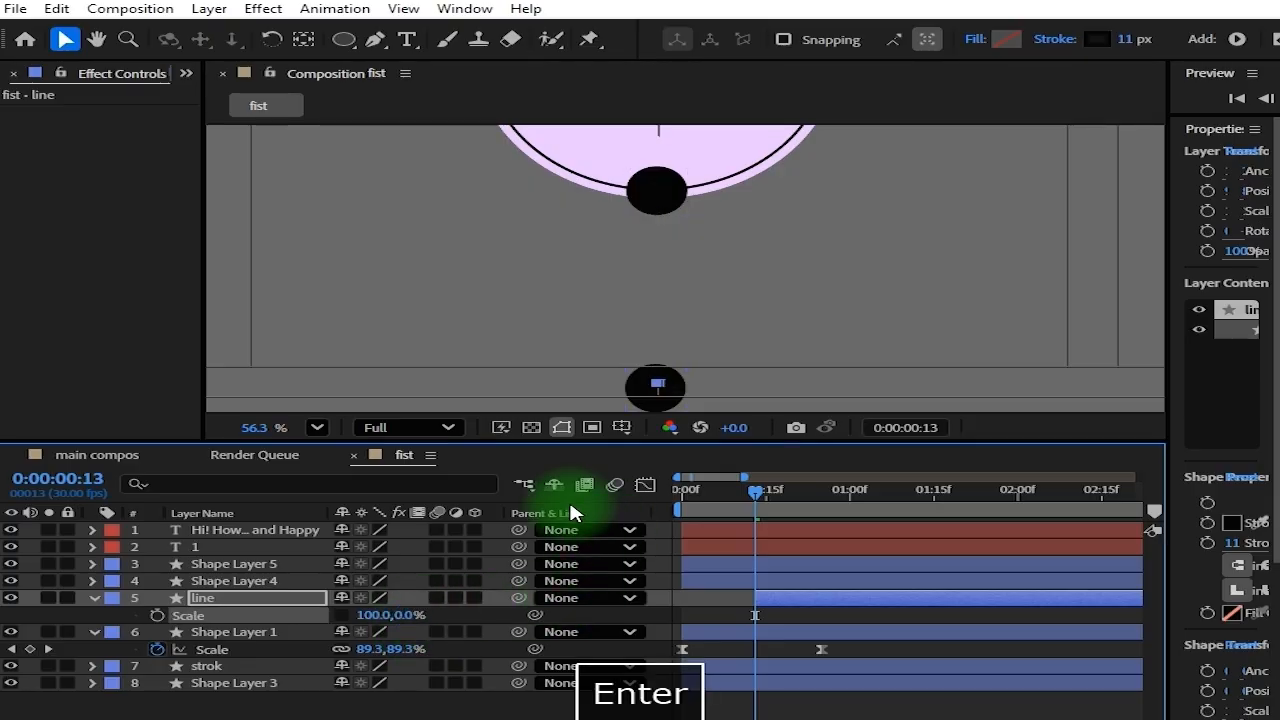
{"action": "left_click", "coordinate": [770, 512]}
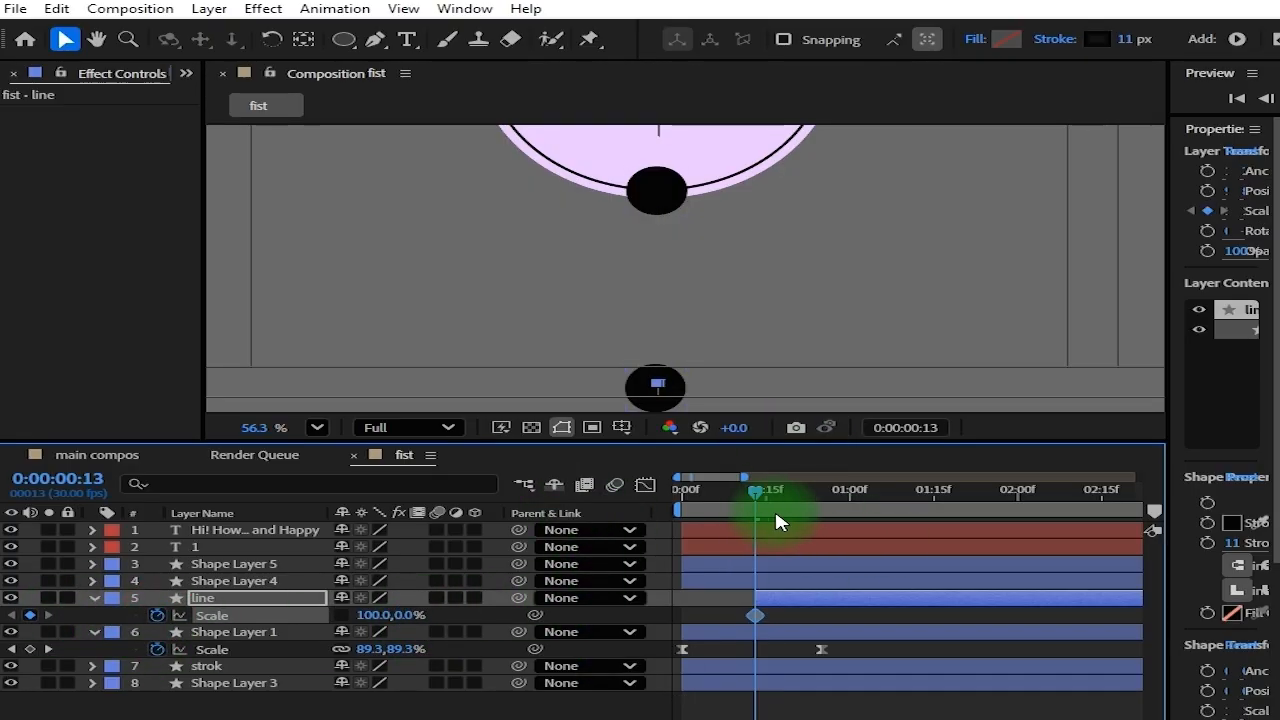
Add a Scale keyframe with 100% vertical scale to the "line" layer at 0:00:01:06 and save the project
{"action": "left_click_drag", "start_coordinate": [755, 497], "coordinate": [873, 507]}
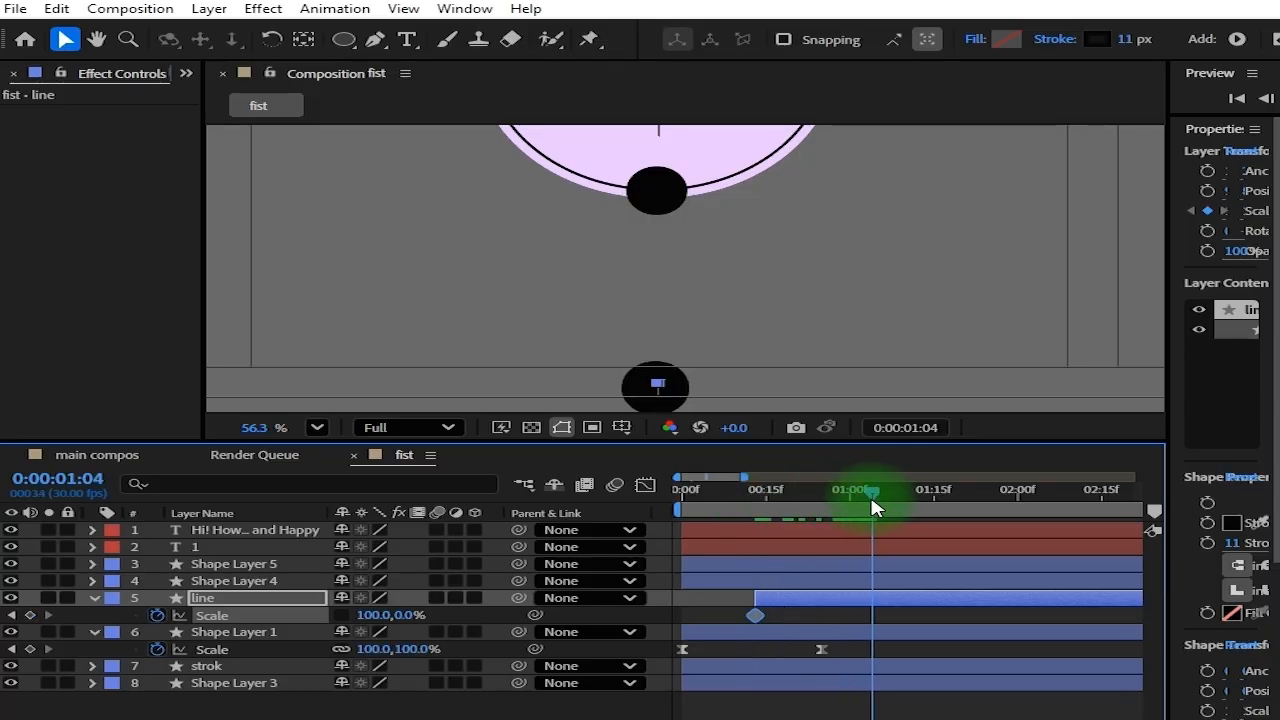
{"action": "left_click", "coordinate": [405, 614]}
{"action": "type", "text": "1"}
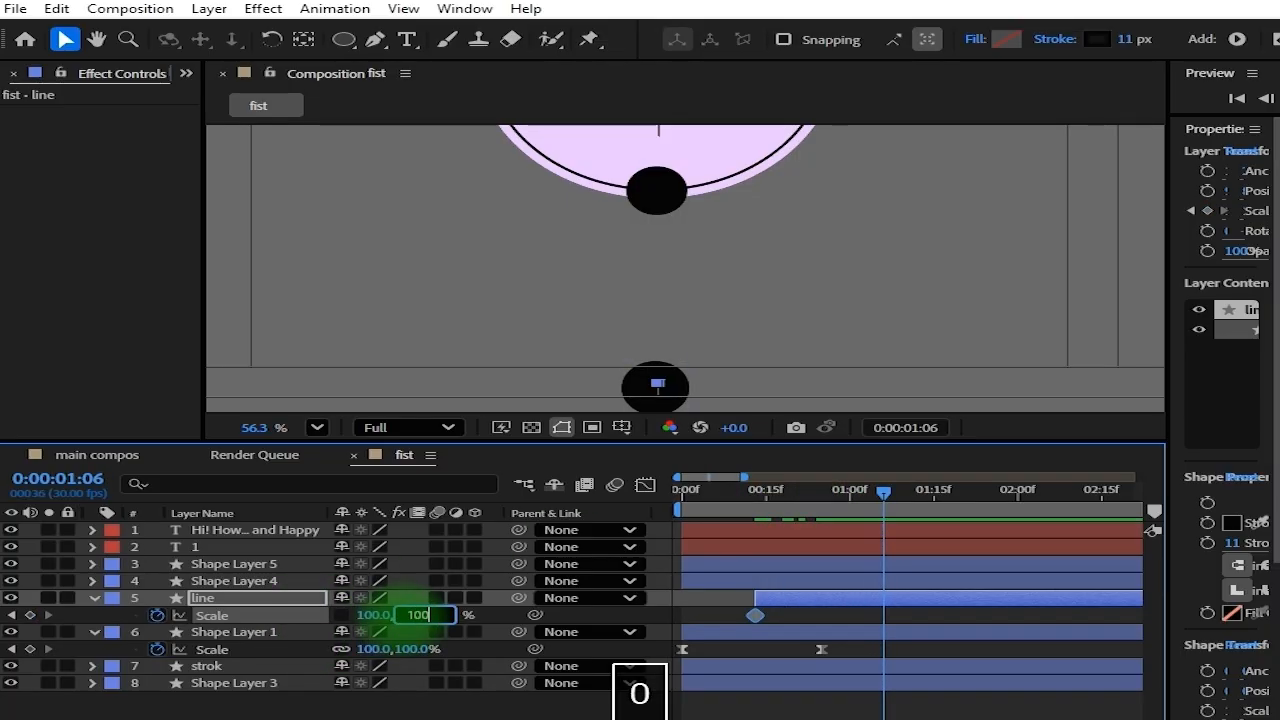
{"action": "type", "text": "00"}
{"action": "key", "text": "Return"}
{"action": "key", "text": "ctrl+s"}
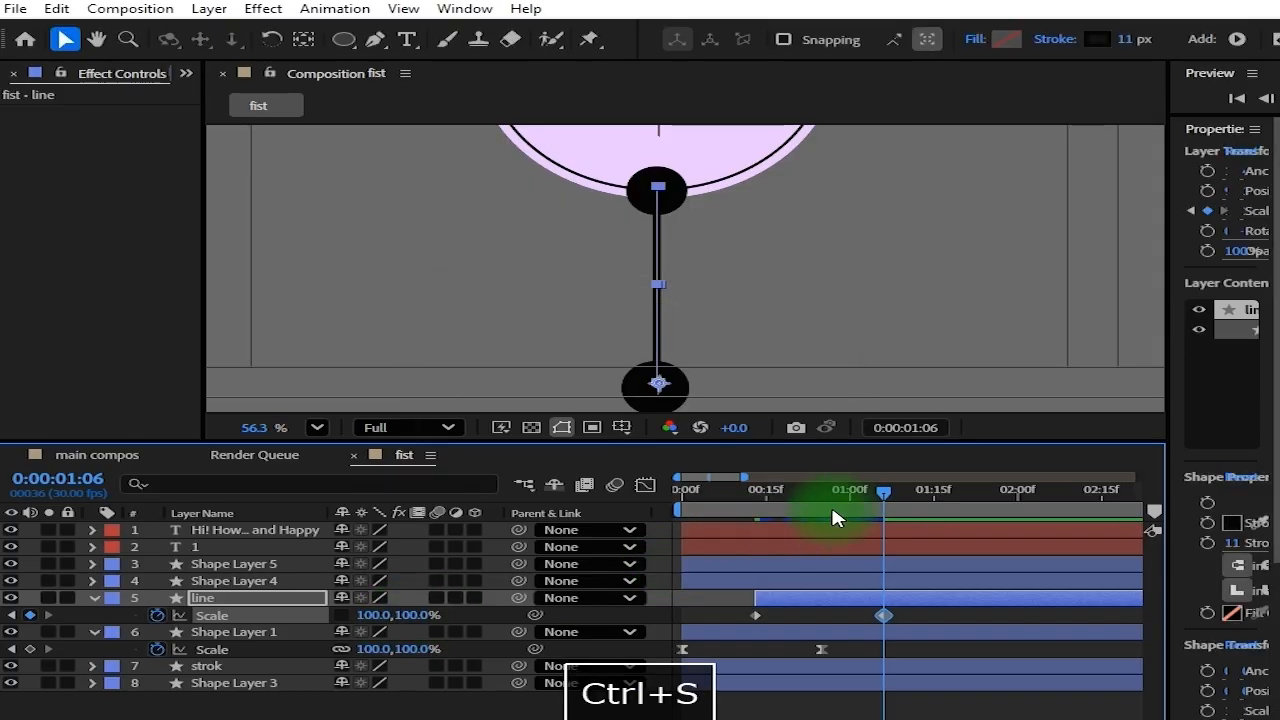
Apply Easy Ease to both Scale keyframes of the "line" layer
{"action": "right_click", "coordinate": [755, 615]}
{"action": "mouse_move", "coordinate": [857, 600]}
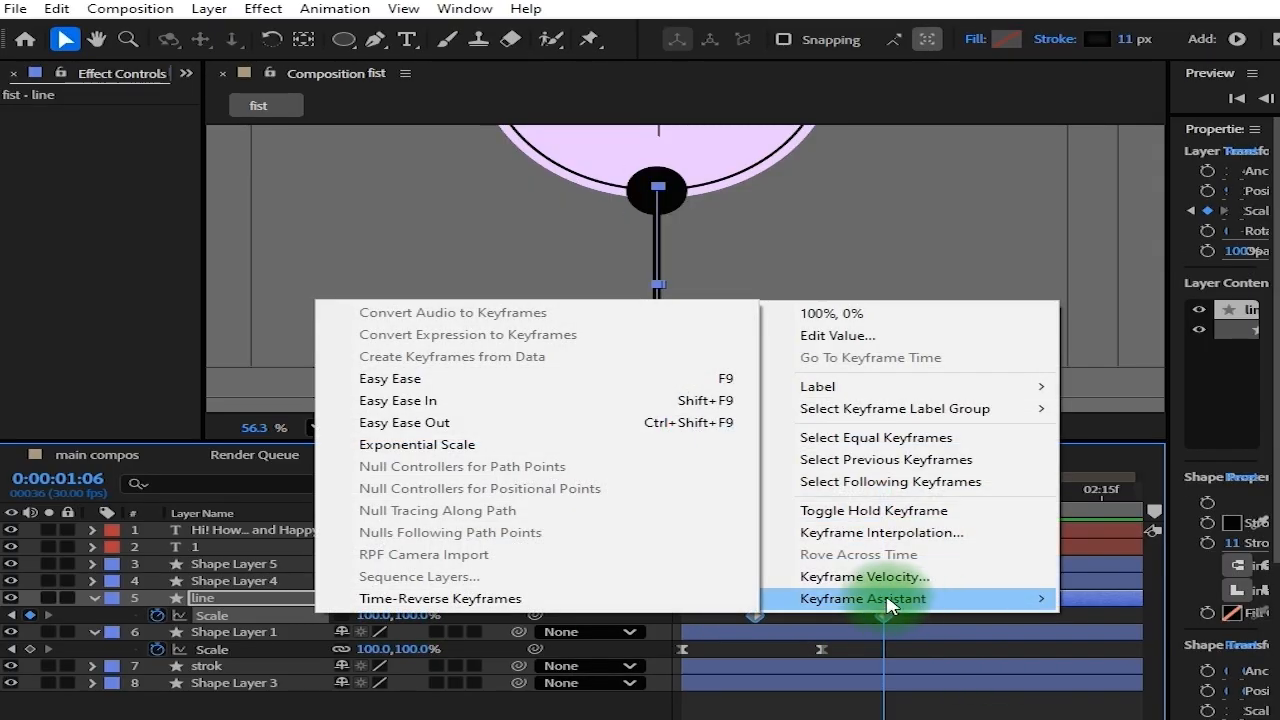
{"action": "left_click", "coordinate": [509, 386]}
Try to reshape the "line" layer's Scale speed curve in the Graph Editor by moving its influence handles, and undo the changes
{"action": "left_click", "coordinate": [645, 485]}
{"action": "left_click_drag", "start_coordinate": [968, 669], "coordinate": [751, 673]}
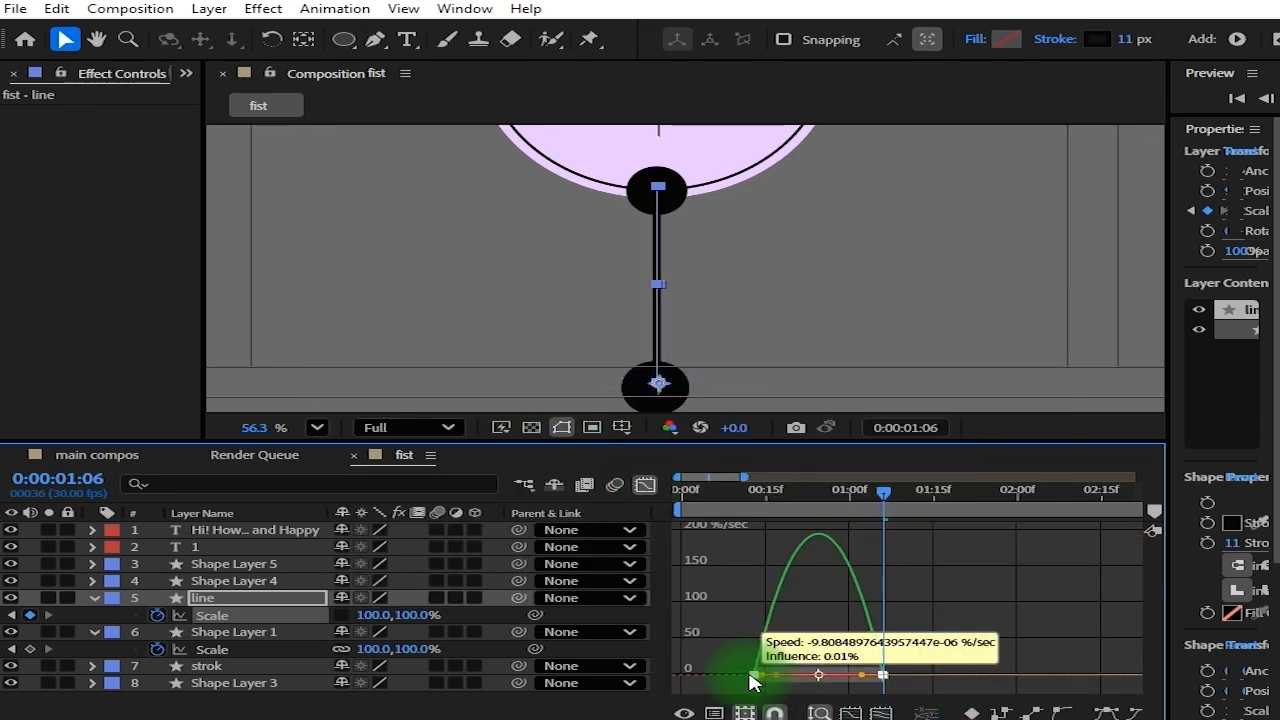
{"action": "key", "text": "ctrl+z"}
{"action": "left_click", "coordinate": [645, 485]}
{"action": "right_click", "coordinate": [875, 608]}
{"action": "left_click", "coordinate": [645, 485]}
{"action": "right_click", "coordinate": [937, 629]}
{"action": "left_click_drag", "start_coordinate": [891, 648], "coordinate": [727, 702]}
{"action": "left_click_drag", "start_coordinate": [775, 684], "coordinate": [760, 688]}
{"action": "key", "text": "ctrl+z"}
{"action": "scroll", "coordinate": [742, 712], "scroll_direction": "down", "scroll_amount": 3}
{"action": "scroll", "coordinate": [745, 711], "scroll_direction": "up", "scroll_amount": 3}
{"action": "mouse_move", "coordinate": [883, 684]}
{"action": "left_mouse_down"}
{"action": "mouse_move", "coordinate": [866, 686]}
{"action": "mouse_move", "coordinate": [867, 662]}
{"action": "mouse_move", "coordinate": [861, 675]}
{"action": "left_mouse_up"}
{"action": "key", "text": "ctrl+z"}
Try to adjust the incoming influence of the "line" layer's last Scale keyframe on an enlarged graph, undo it and restore the layer bars
{"action": "left_click", "coordinate": [884, 687]}
{"action": "left_click", "coordinate": [905, 656]}
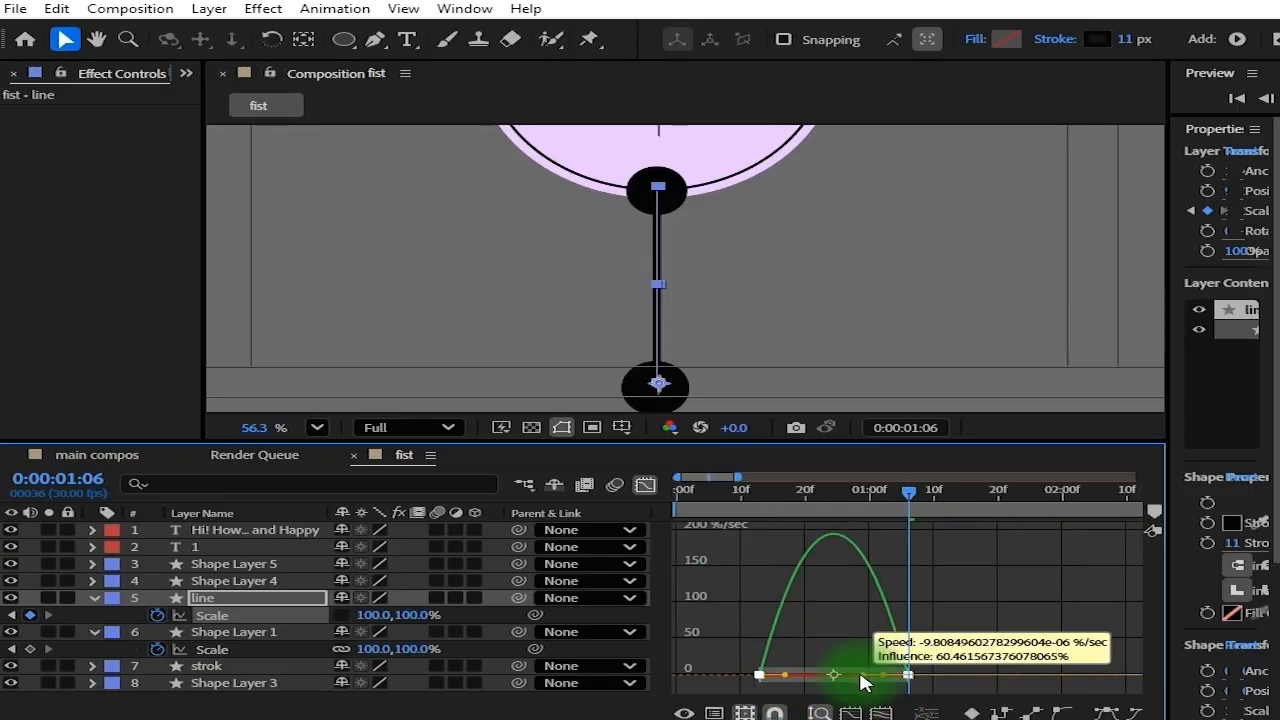
{"action": "key", "text": "ctrl+z"}
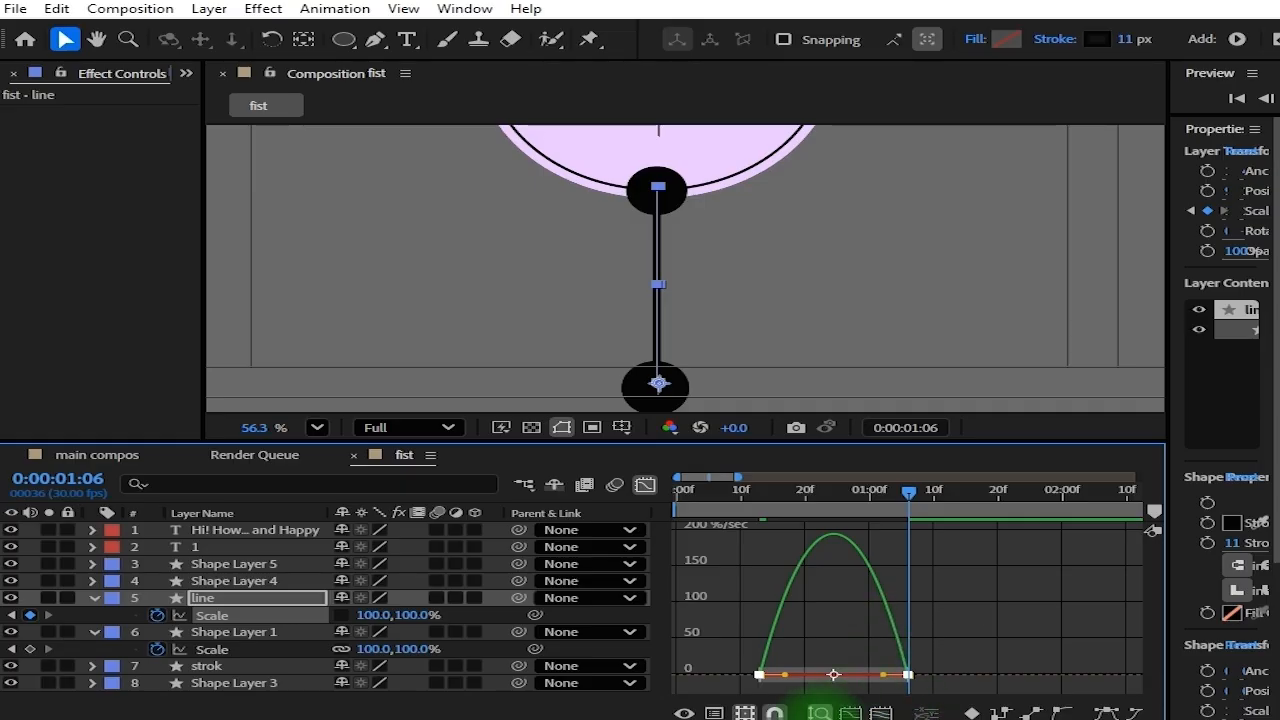
{"action": "key", "text": "grave"}
{"action": "left_click_drag", "start_coordinate": [883, 631], "coordinate": [859, 521]}
{"action": "key", "text": "ctrl+z"}
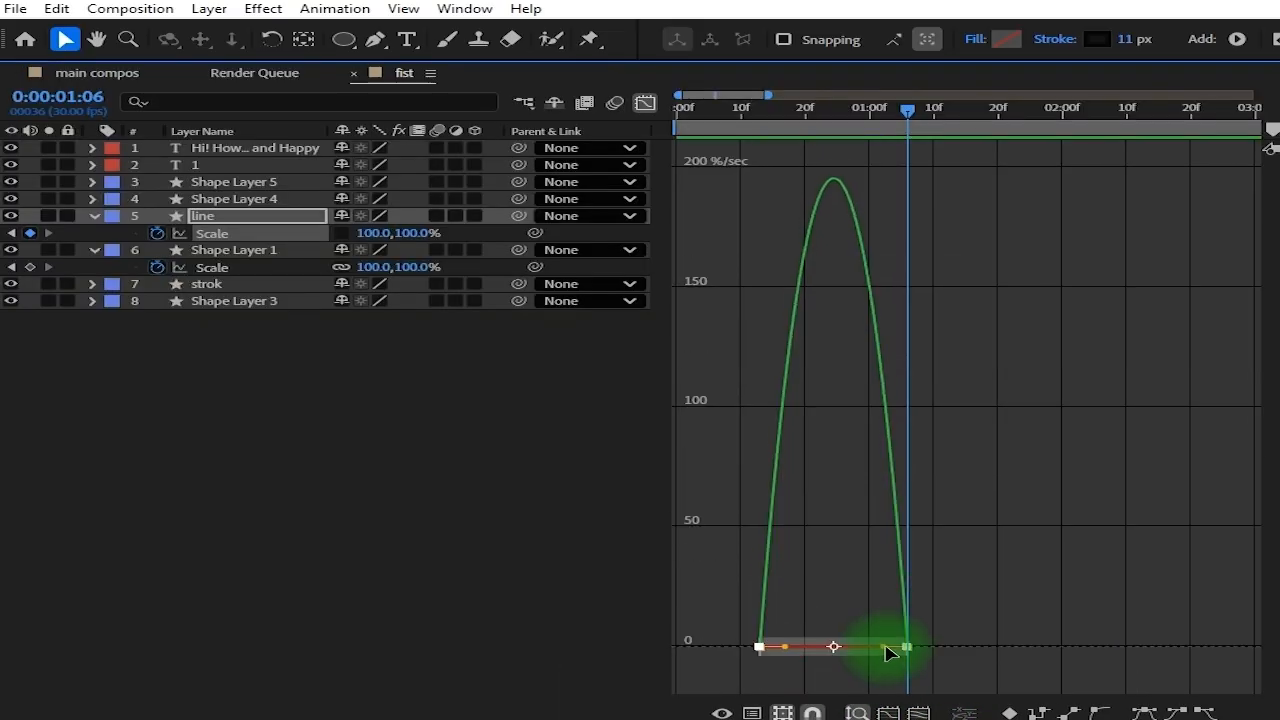
{"action": "key", "text": "grave"}
{"action": "left_click", "coordinate": [645, 485]}
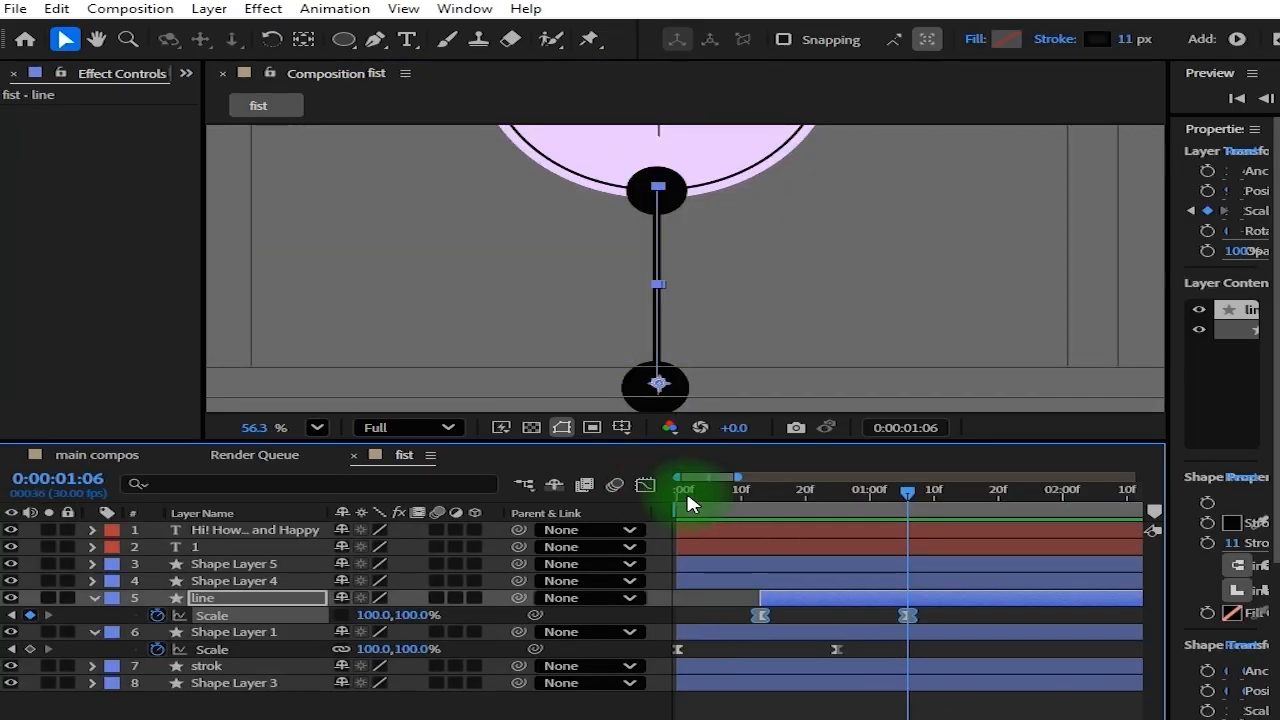
Reshape the "line" layer's Scale speed graph to peak early and slow into the last keyframe, with the first keyframe at 0:00:00:14
{"action": "left_click", "coordinate": [645, 487]}
{"action": "key", "text": "ctrl+z"}
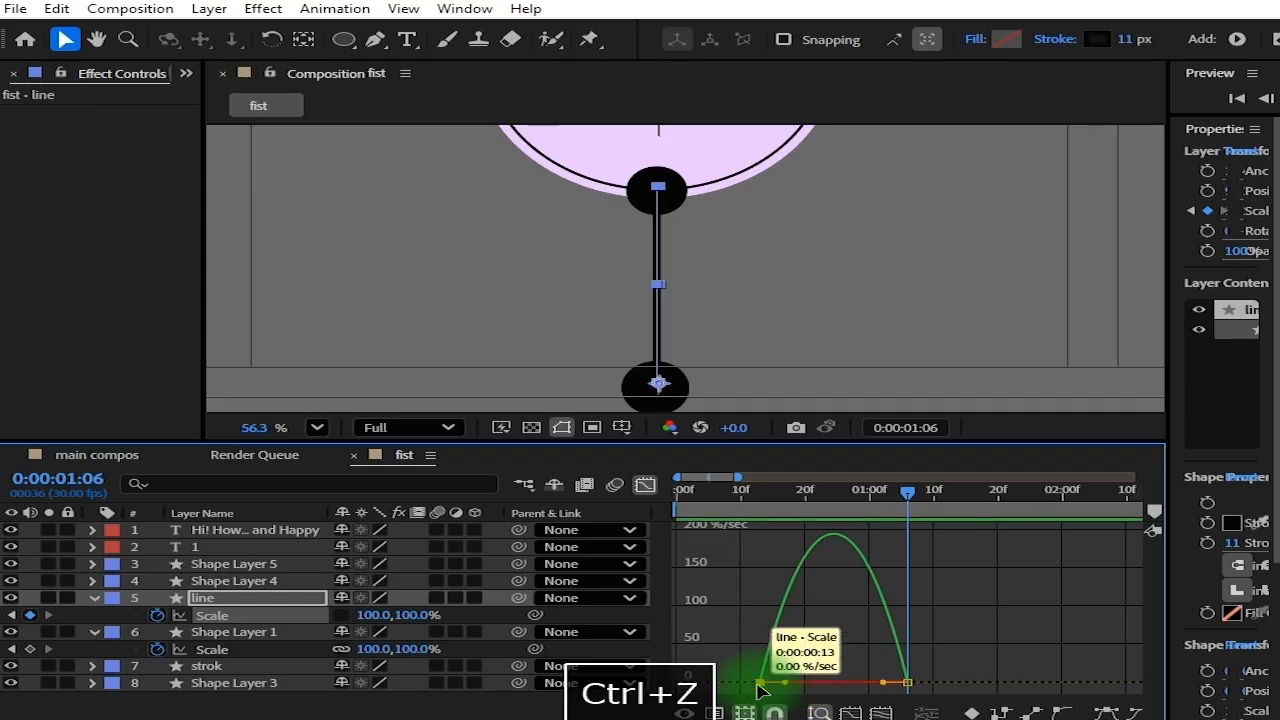
{"action": "left_click_drag", "start_coordinate": [771, 657], "coordinate": [817, 608]}
{"action": "key", "text": "ctrl+z"}
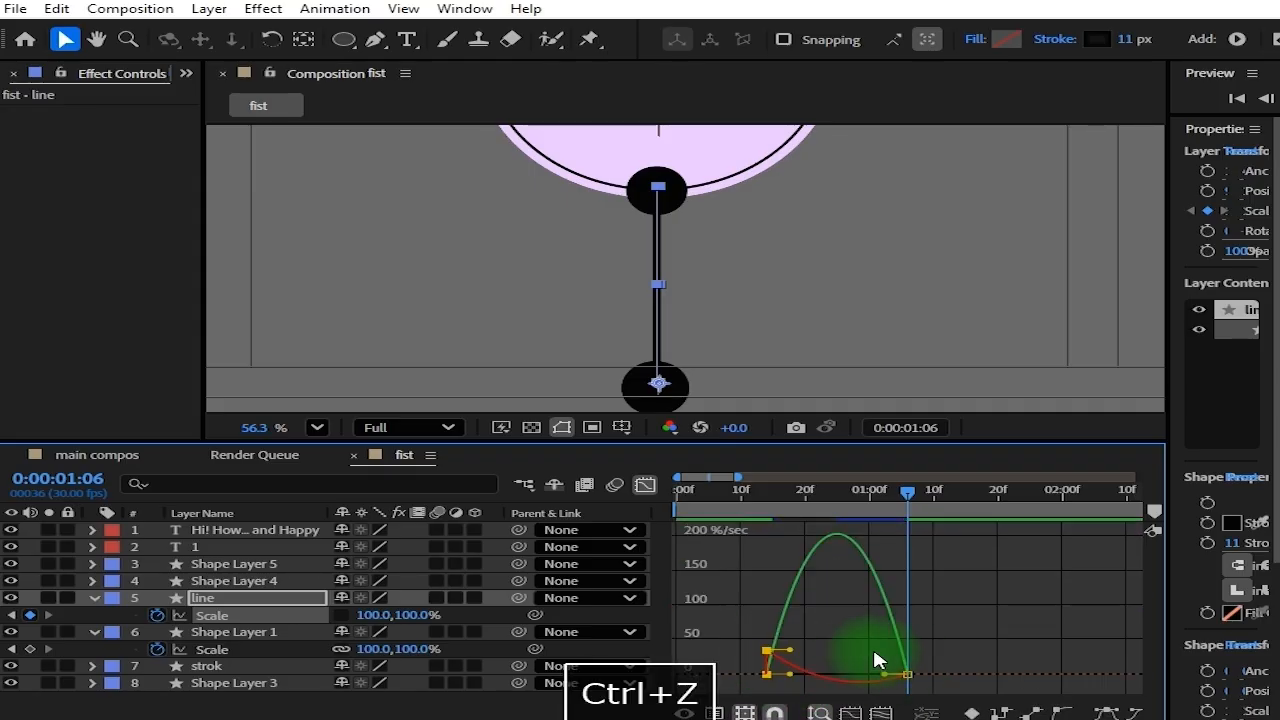
{"action": "mouse_move", "coordinate": [777, 666]}
{"action": "left_mouse_down"}
{"action": "mouse_move", "coordinate": [758, 674]}
{"action": "mouse_move", "coordinate": [768, 680]}
{"action": "left_mouse_up"}
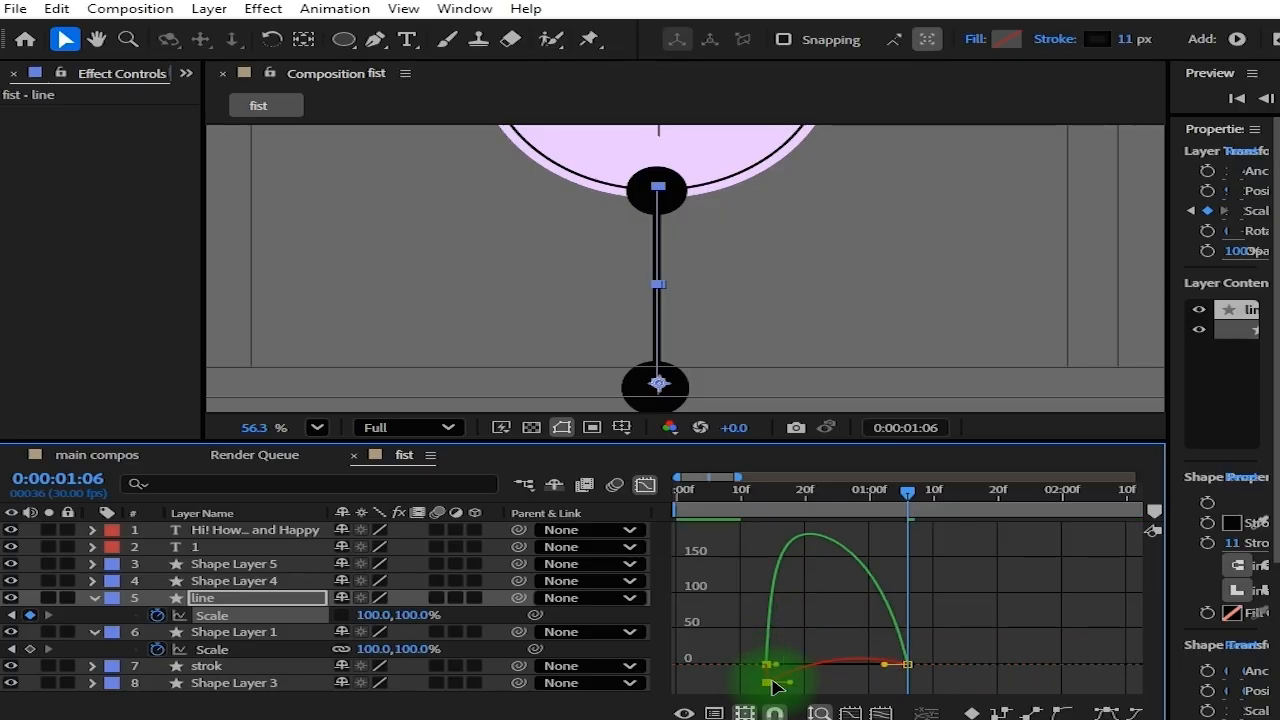
{"action": "left_click_drag", "start_coordinate": [884, 665], "coordinate": [858, 640]}
{"action": "left_click_drag", "start_coordinate": [907, 497], "coordinate": [731, 550]}
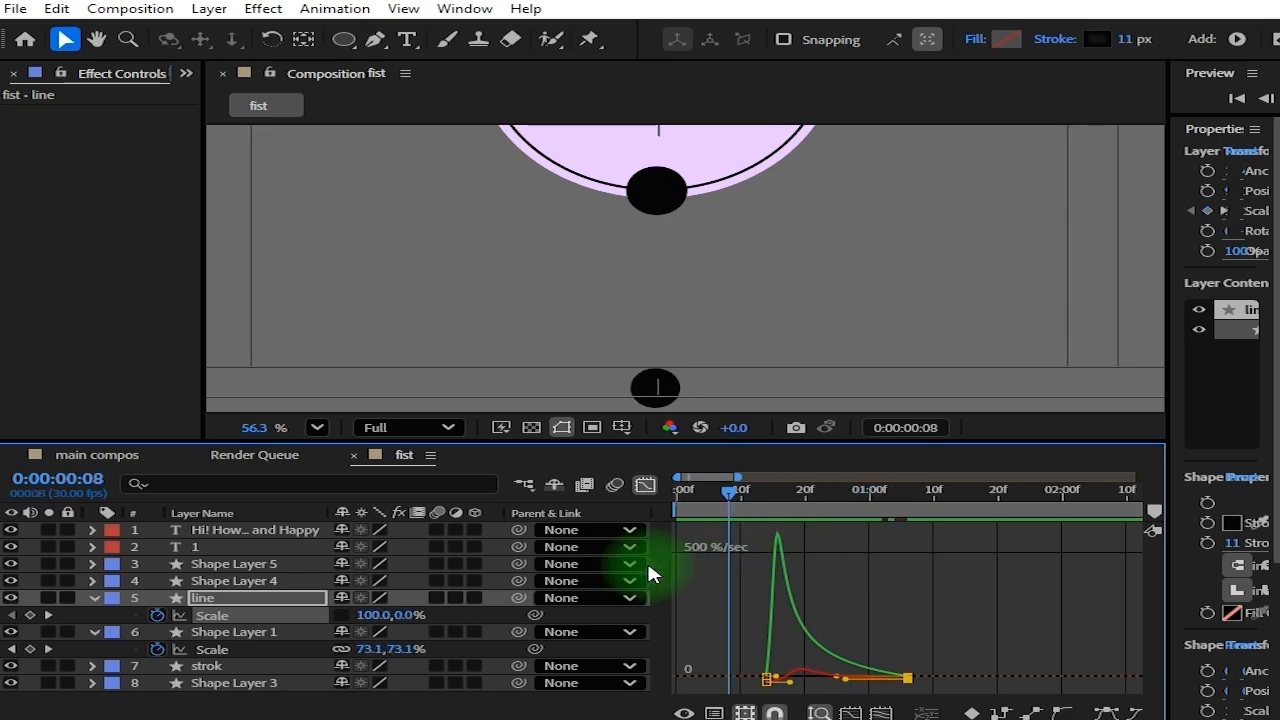
{"action": "left_click", "coordinate": [645, 484]}
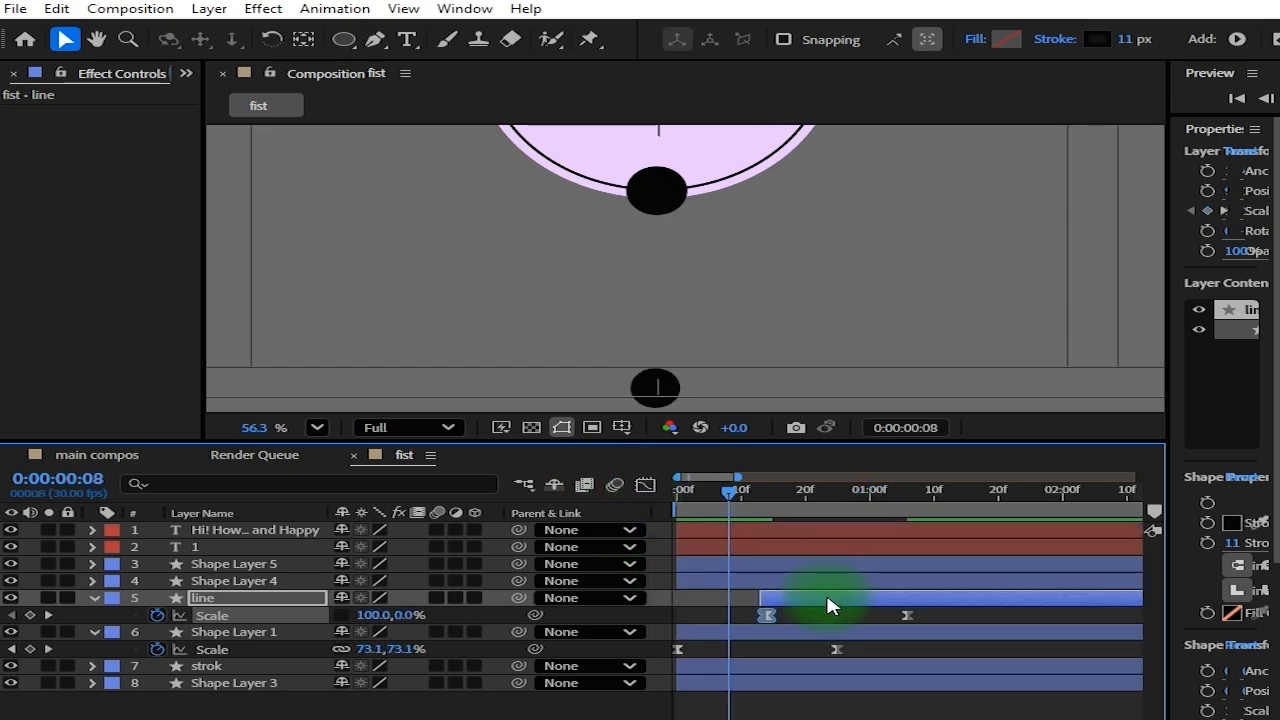
Collapse the keyframed properties of all layers, deselect them and save the project
{"action": "key", "text": "ctrl+a"}
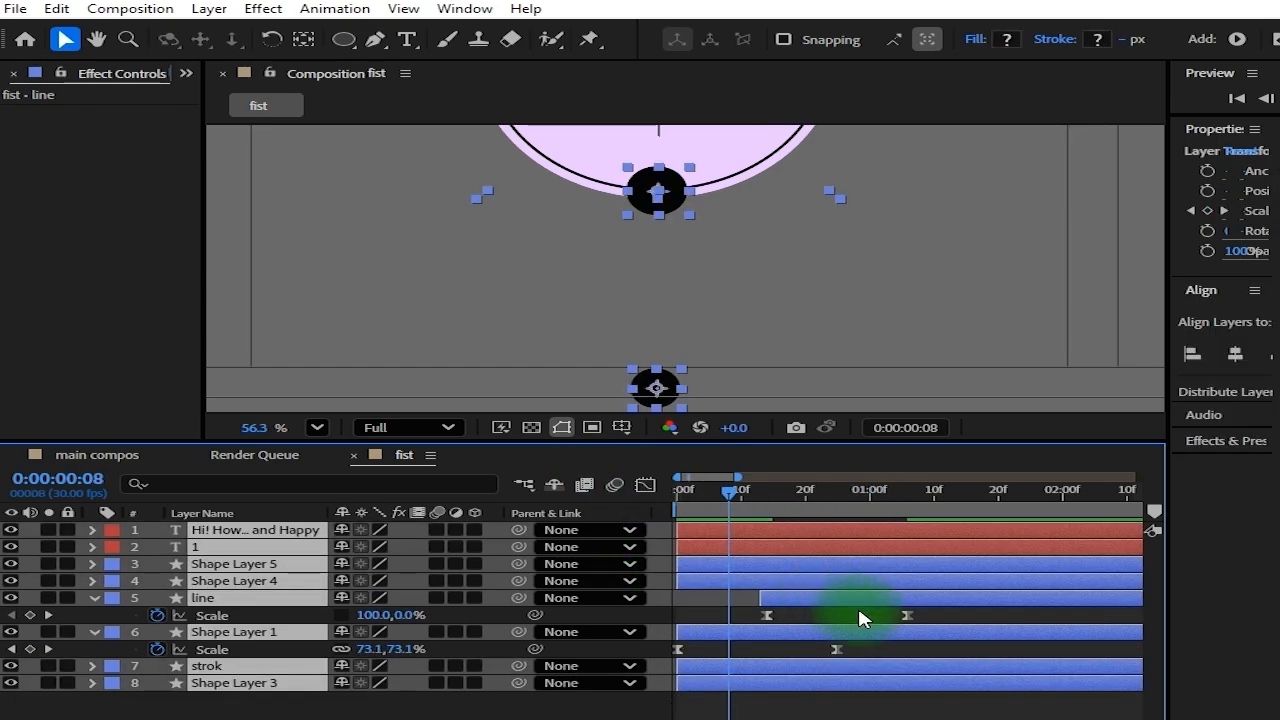
{"action": "key", "text": "u"}
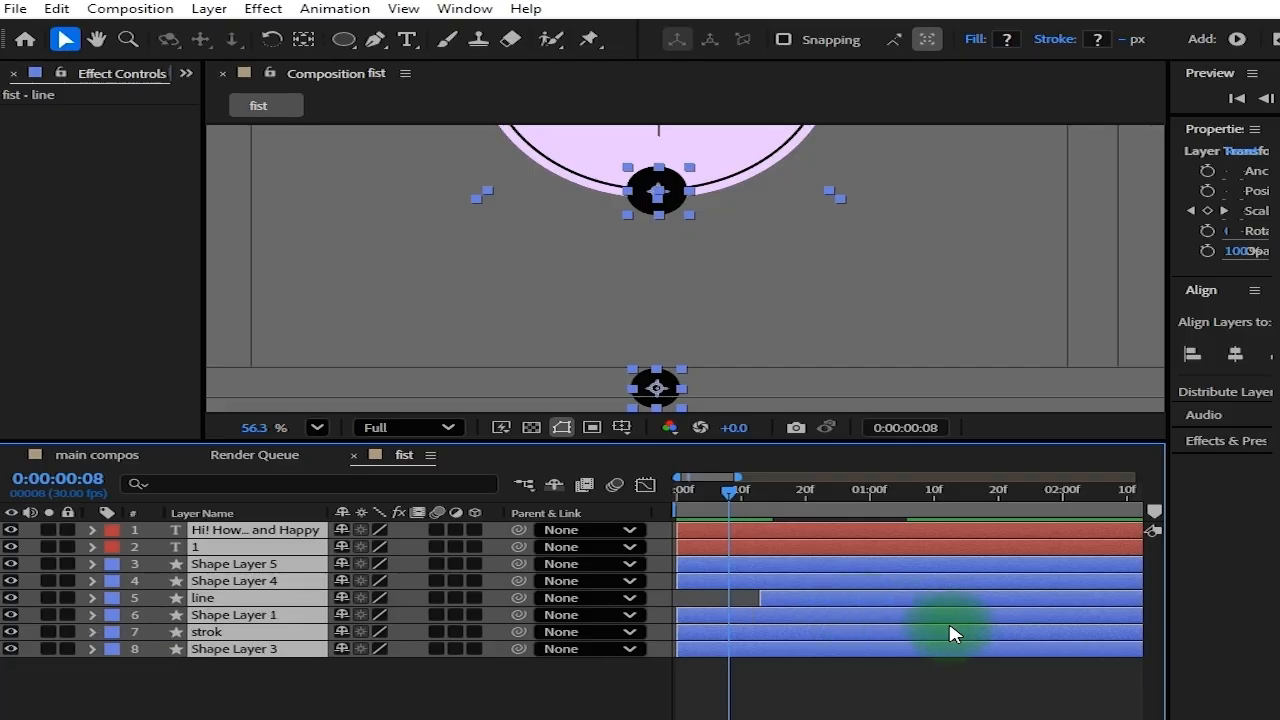
{"action": "left_click", "coordinate": [983, 700]}
{"action": "key", "text": "ctrl+s"}
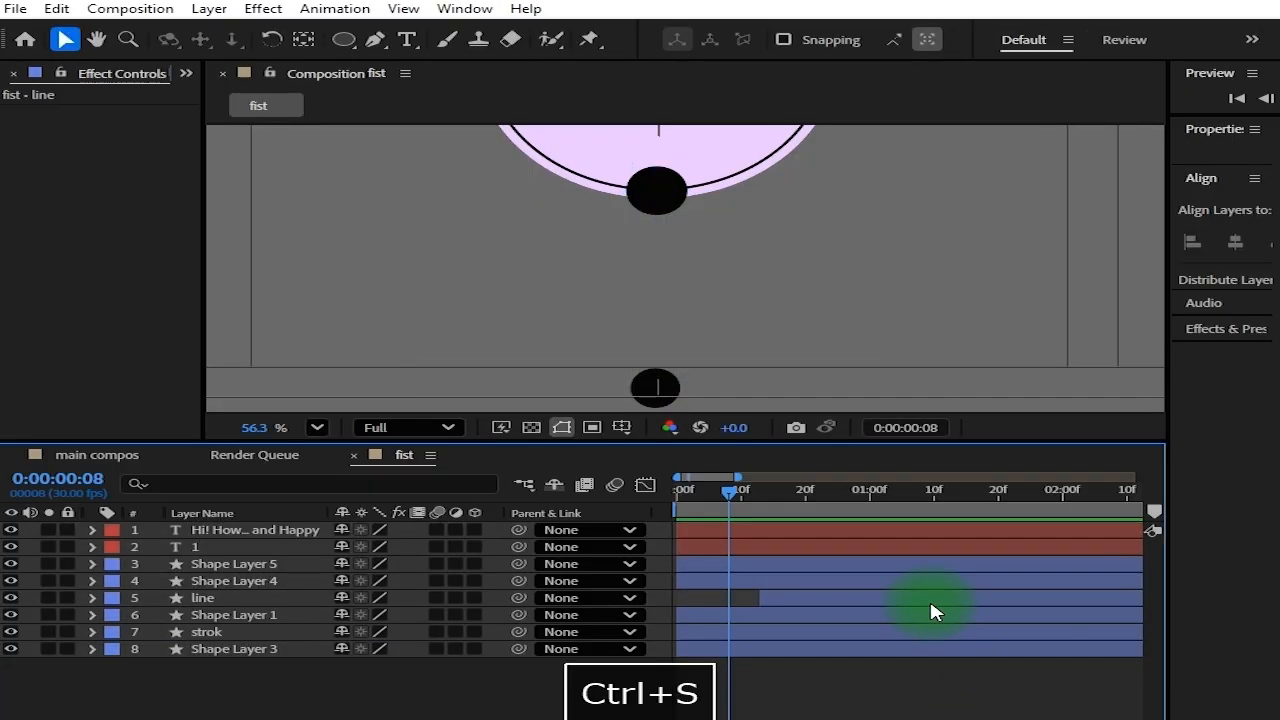
Go to the in point of the "line" layer and reveal its keyframed properties
{"action": "left_click", "coordinate": [929, 597]}
{"action": "key", "text": "i"}
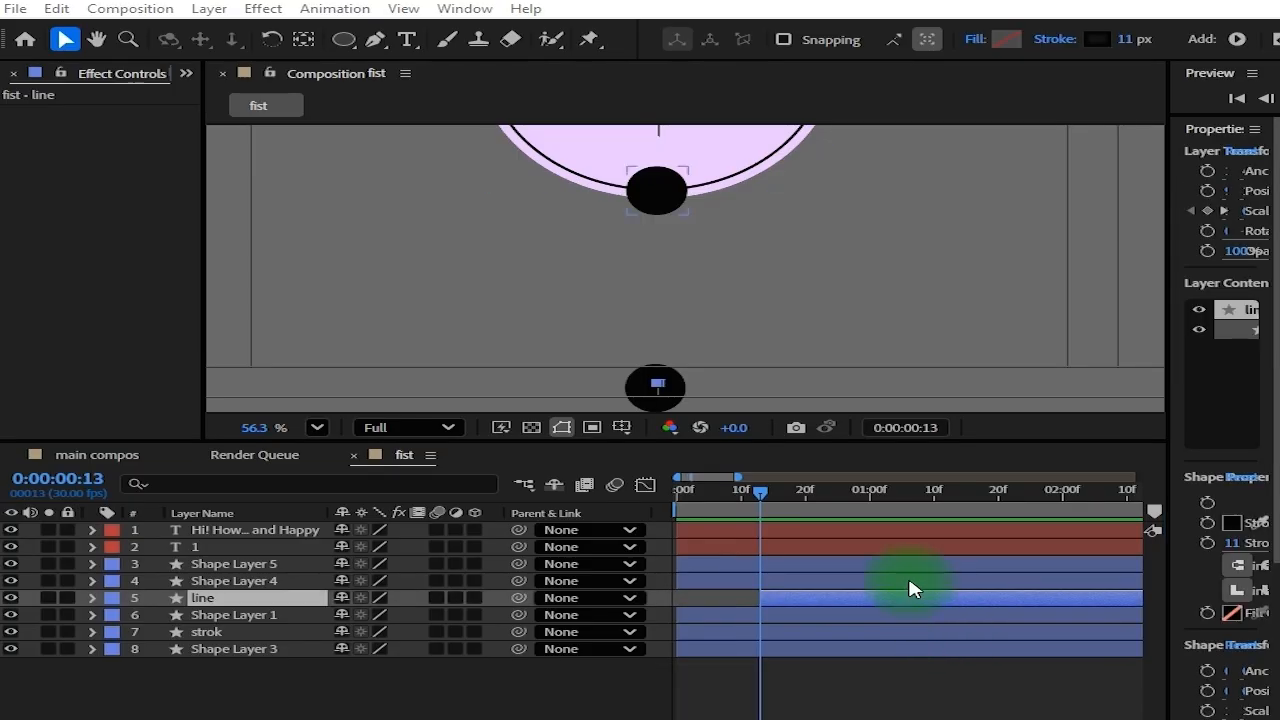
{"action": "key", "text": "u"}
{"action": "left_click", "coordinate": [870, 613]}
{"action": "left_click", "coordinate": [863, 586]}
{"action": "left_click", "coordinate": [871, 600]}
{"action": "key", "text": "u"}
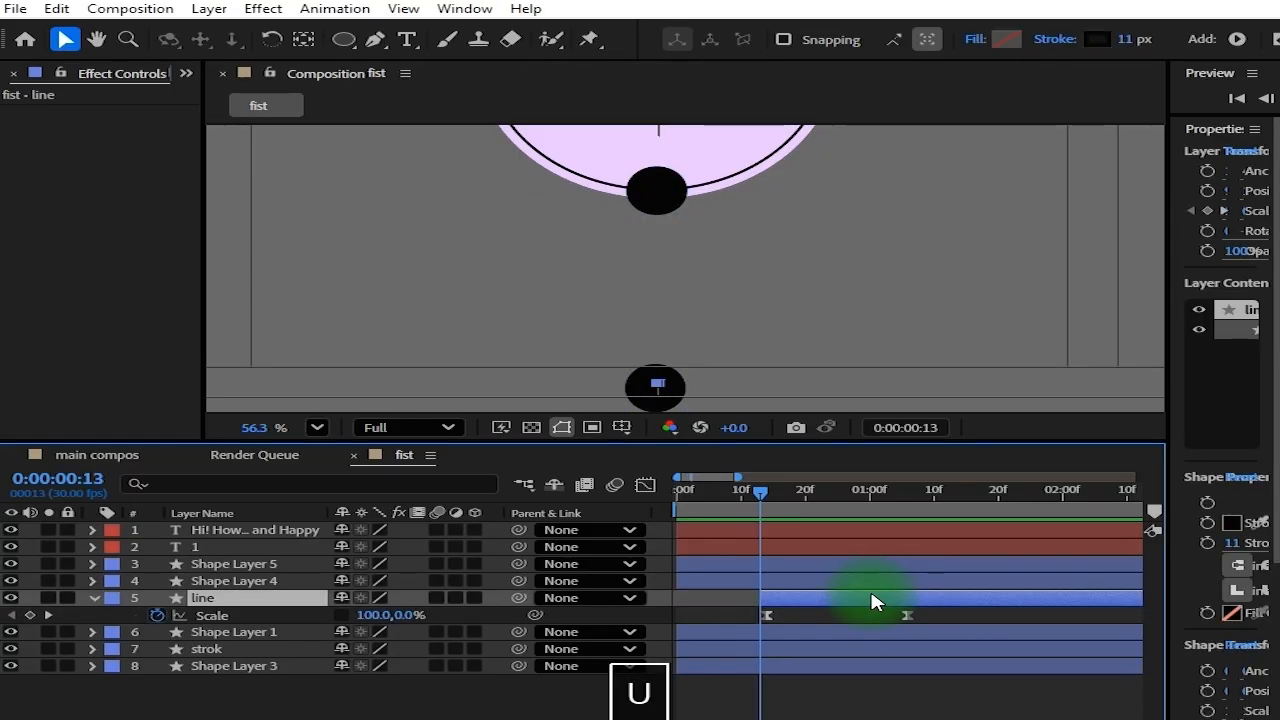
{"action": "key", "text": "u"}
{"action": "key", "text": "u"}
{"action": "key", "text": "u"}
{"action": "key", "text": "u"}
{"action": "key", "text": "u"}
{"action": "key", "text": "u"}
{"action": "scroll", "coordinate": [887, 627], "scroll_direction": "down", "scroll_amount": 3}
{"action": "key", "text": "u"}
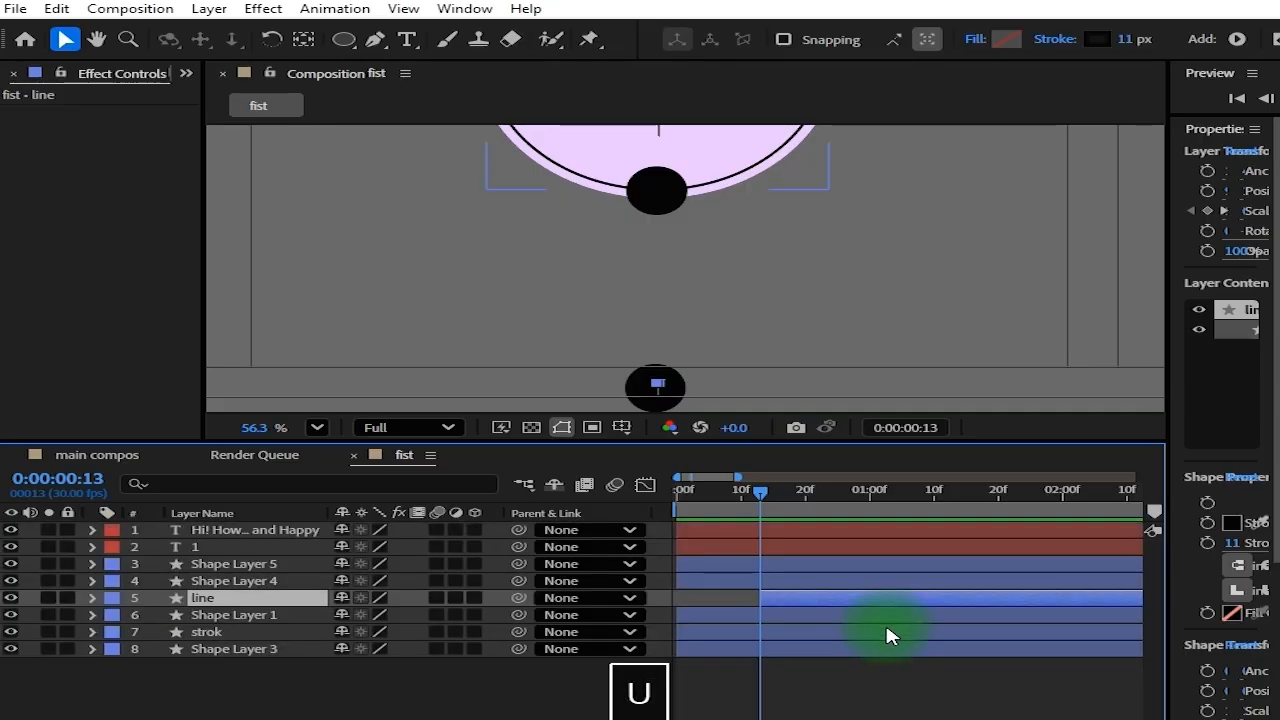
Step through the "line" layer's Scale keyframes and inspect the stem and circle around 0:00:01:04
{"action": "key", "text": "u"}
{"action": "key", "text": "k"}
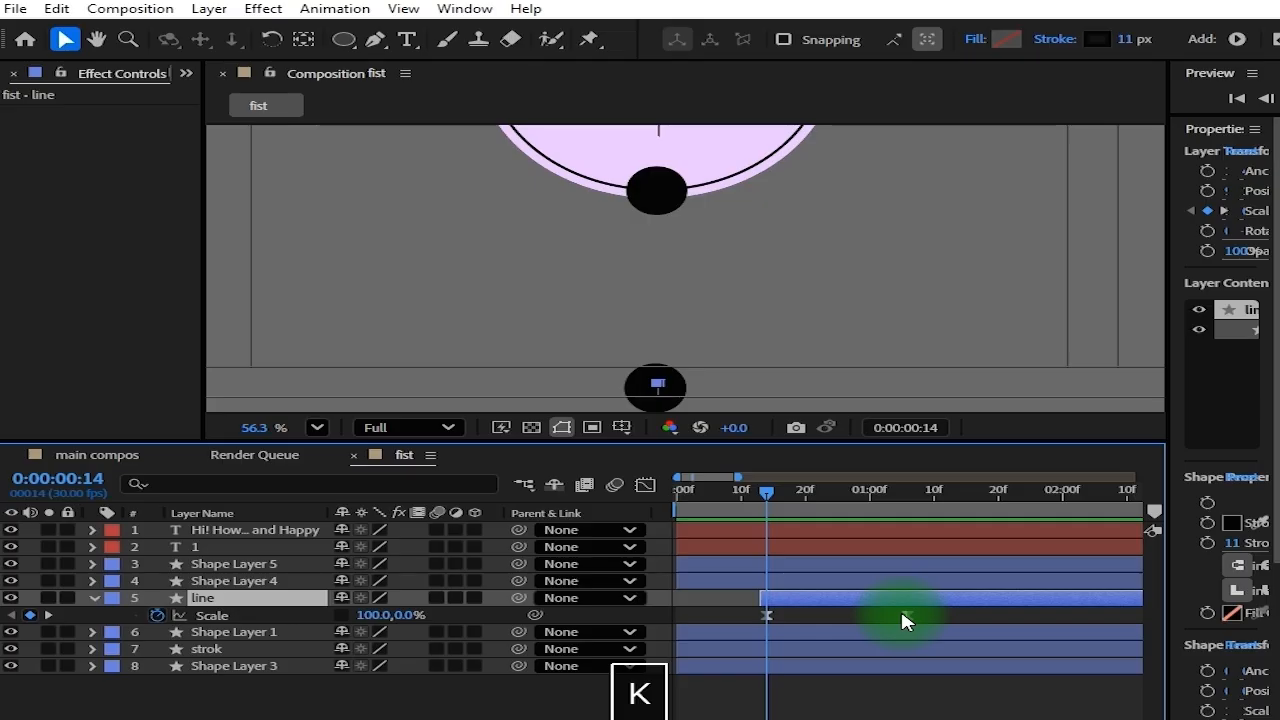
{"action": "key", "text": "k"}
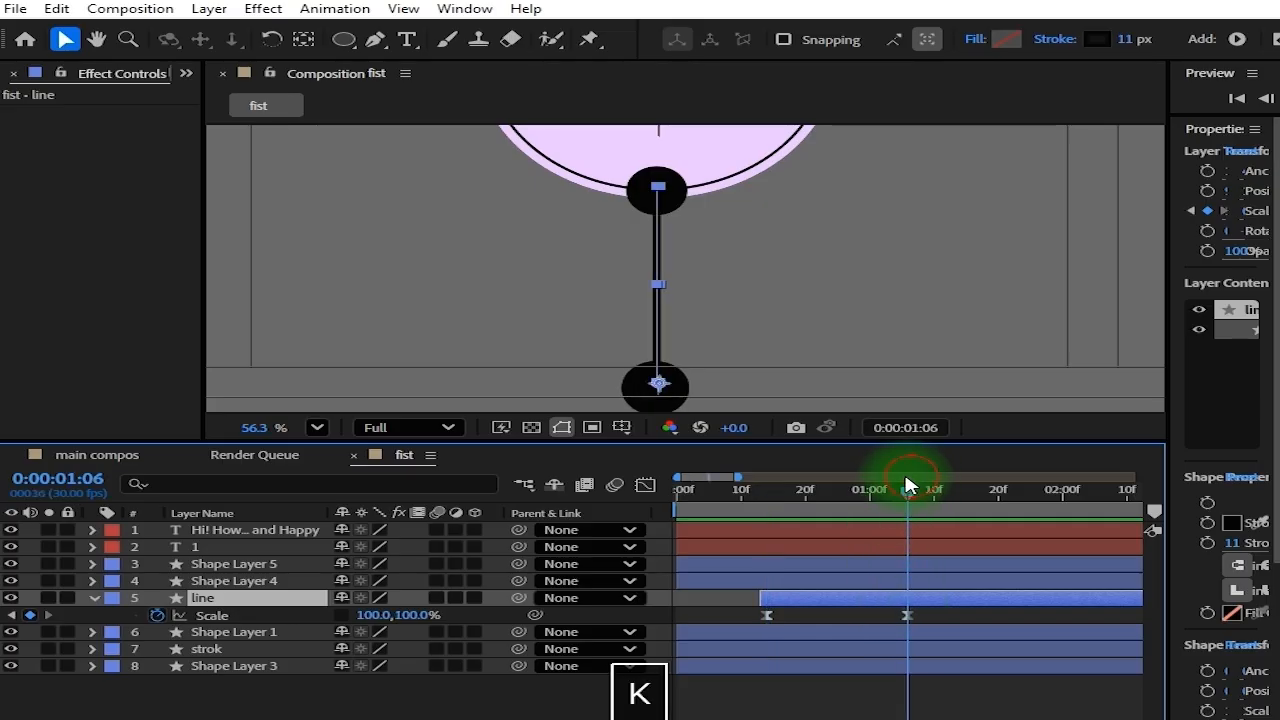
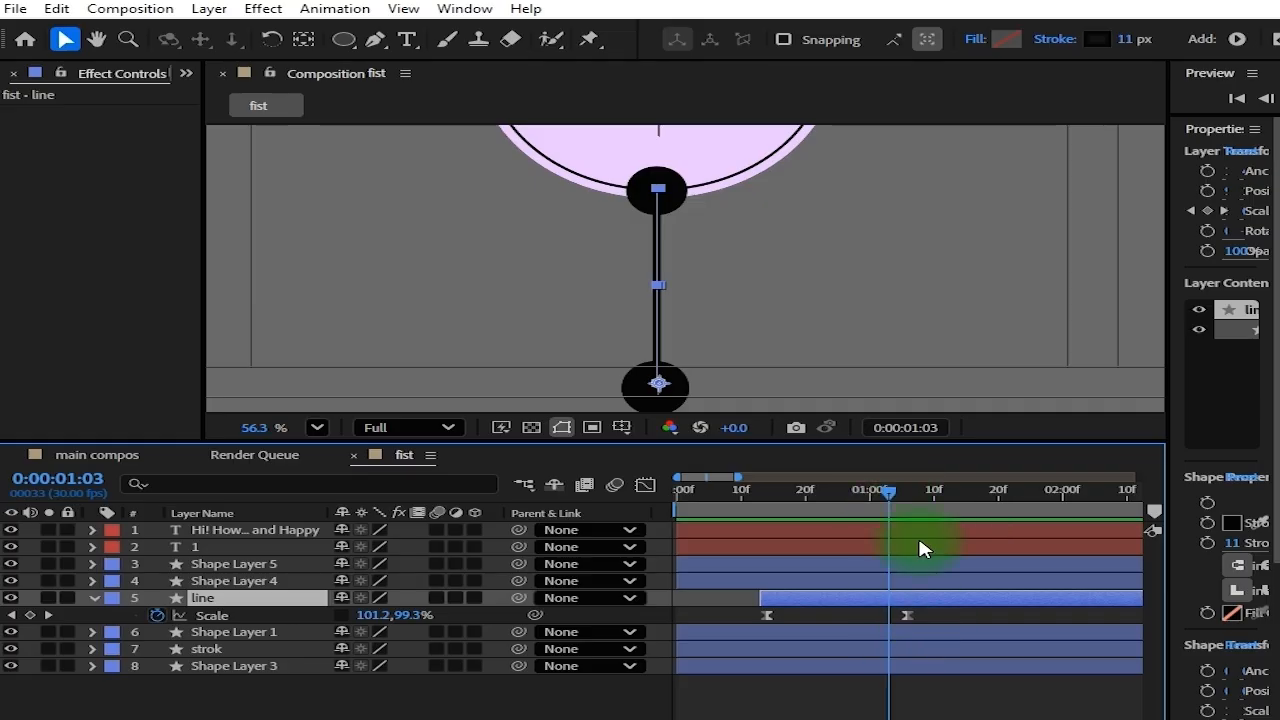
{"action": "mouse_move", "coordinate": [880, 495]}
{"action": "left_mouse_down"}
{"action": "mouse_move", "coordinate": [757, 512]}
{"action": "mouse_move", "coordinate": [896, 511]}
{"action": "left_mouse_up"}
{"action": "scroll", "coordinate": [806, 237], "scroll_direction": "down", "scroll_amount": 3}
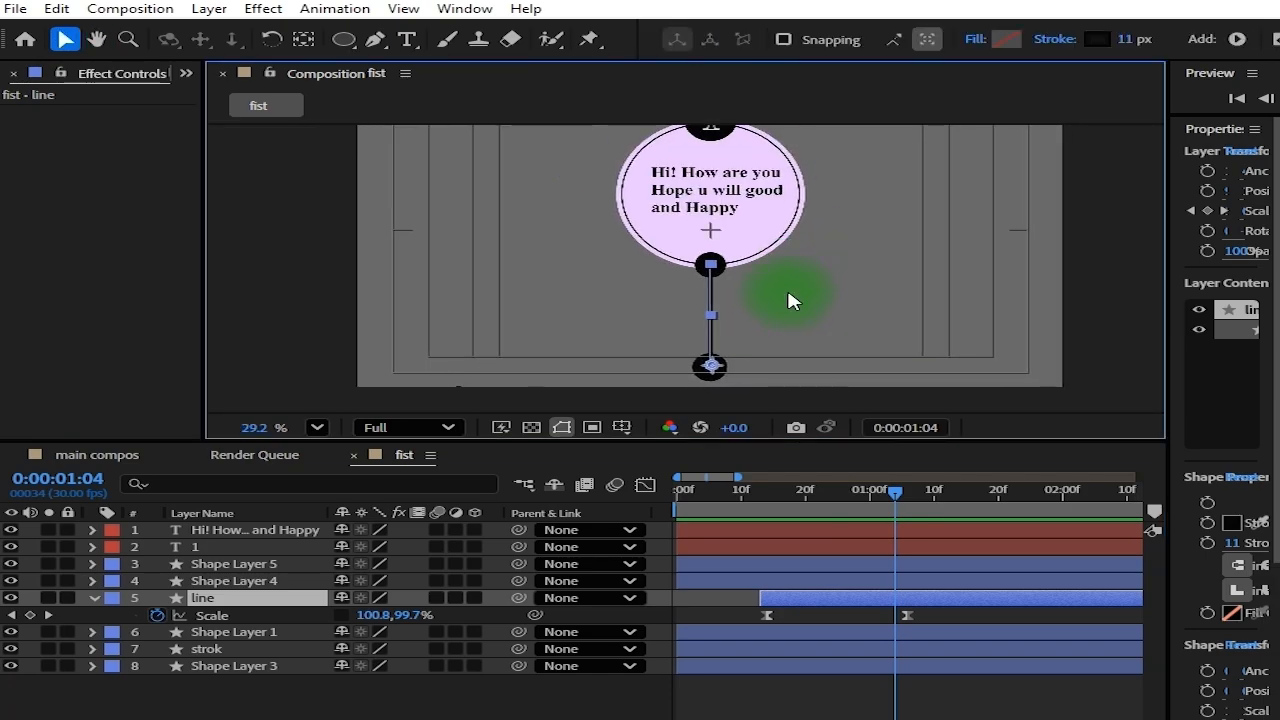
Reveal the keyframed Scale of Shape Layer 1 and copy both of its keyframes
{"action": "left_click", "coordinate": [813, 617]}
{"action": "left_click", "coordinate": [823, 634]}
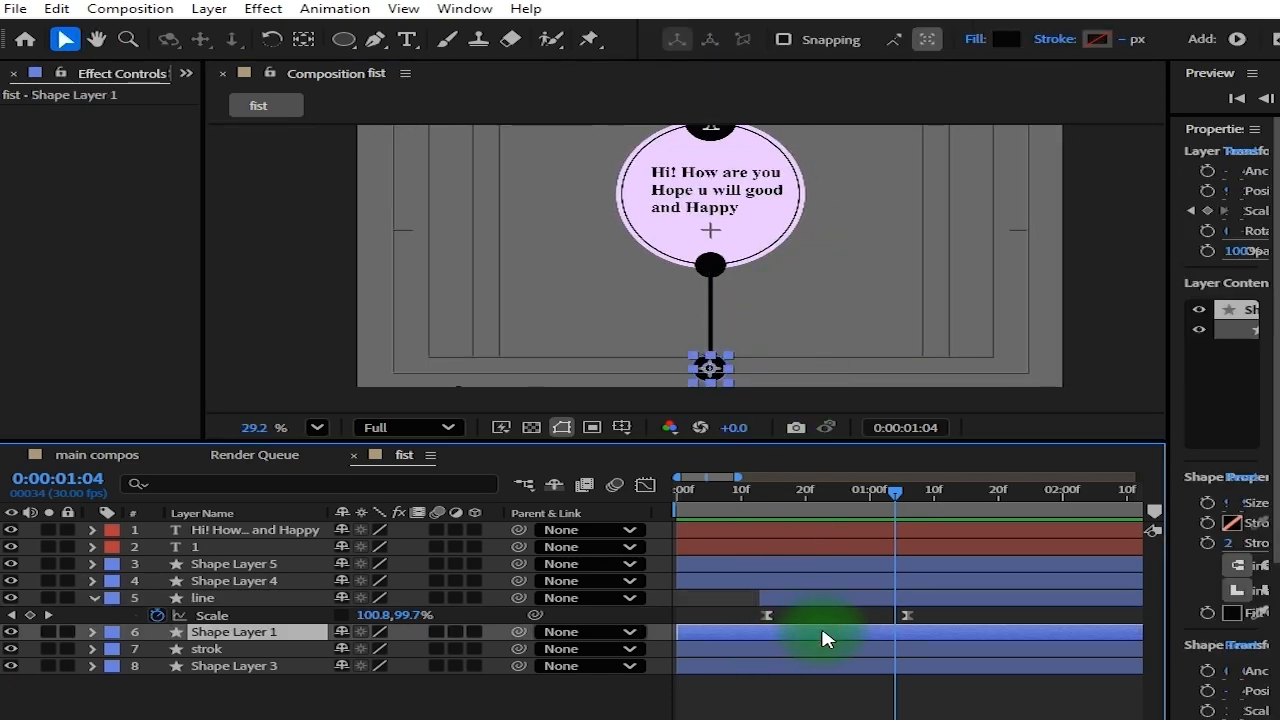
{"action": "key", "text": "u"}
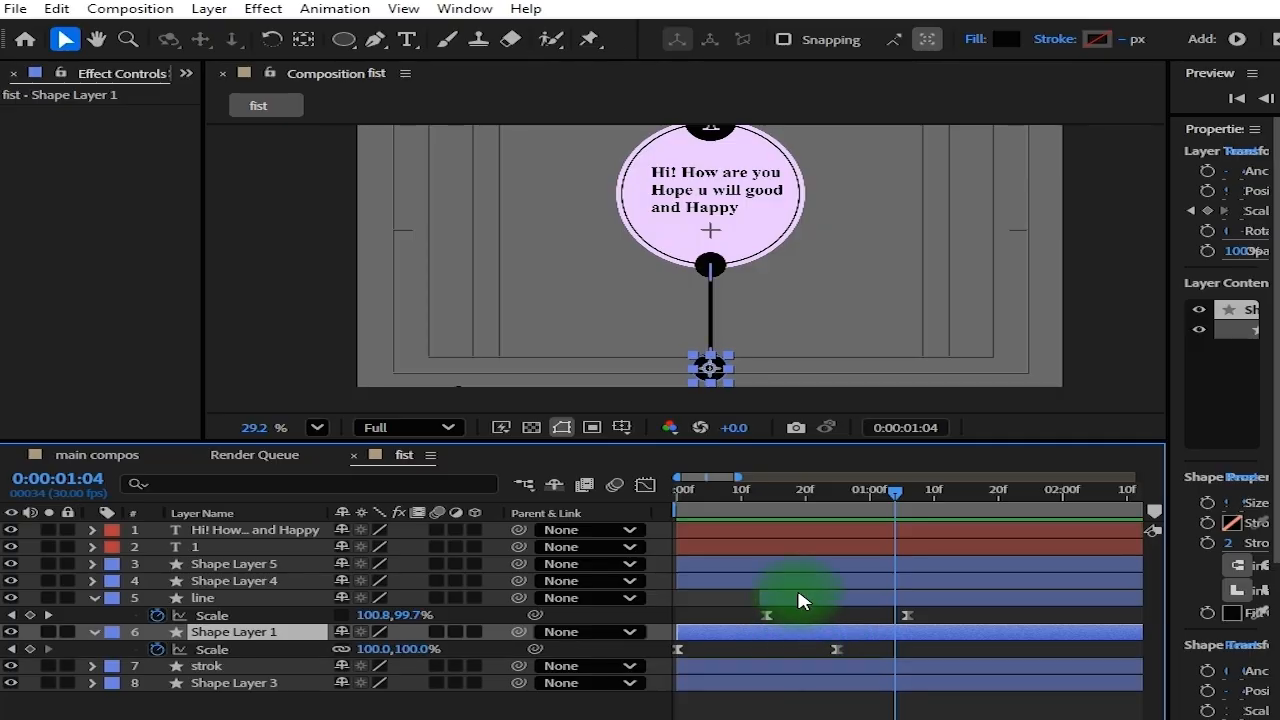
{"action": "left_click_drag", "start_coordinate": [896, 657], "coordinate": [605, 670]}
{"action": "key", "text": "ctrl+c"}
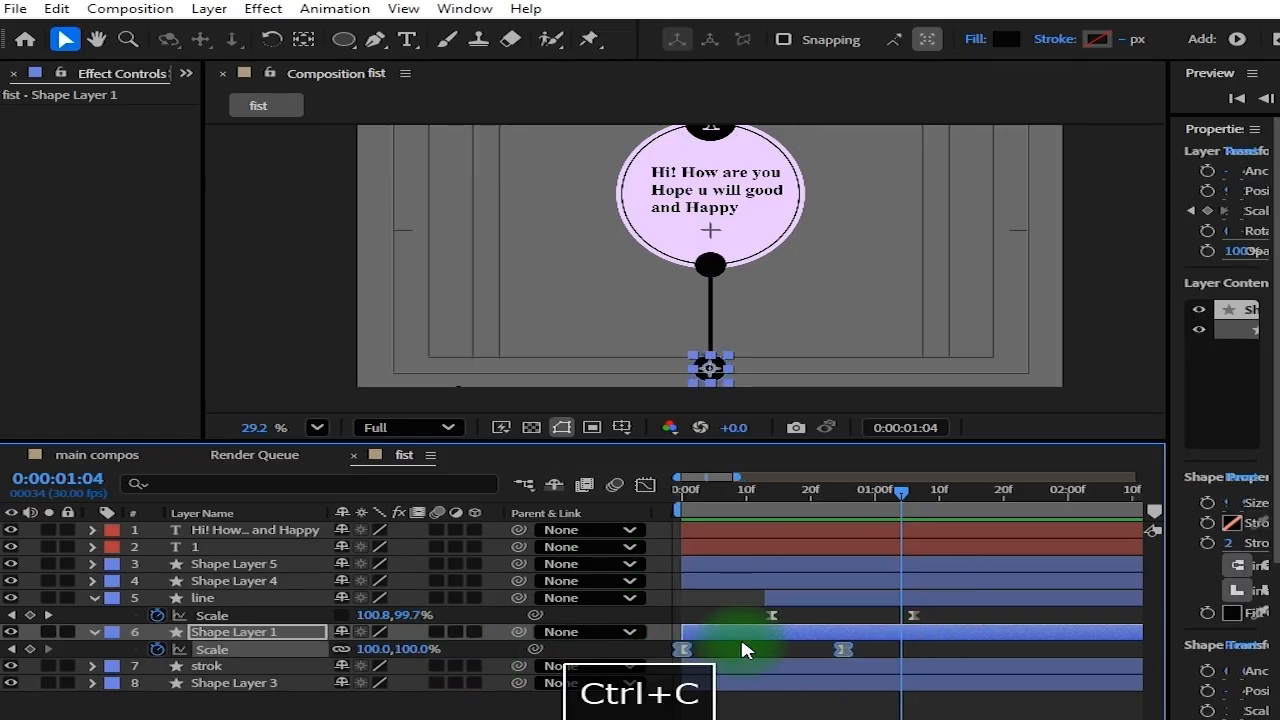
Make Shape Layer 4, the circle at the stem's upper end, start at 0:00:00:24
{"action": "left_click", "coordinate": [890, 580]}
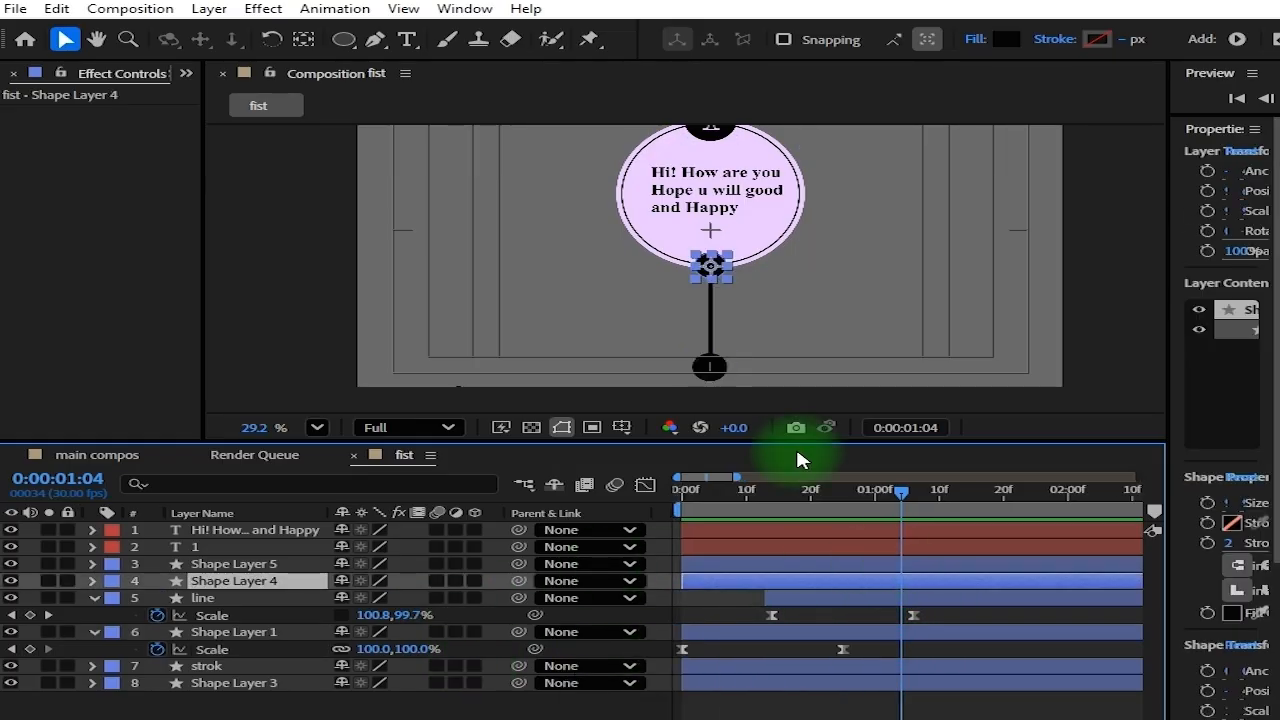
{"action": "left_click_drag", "start_coordinate": [886, 490], "coordinate": [873, 505]}
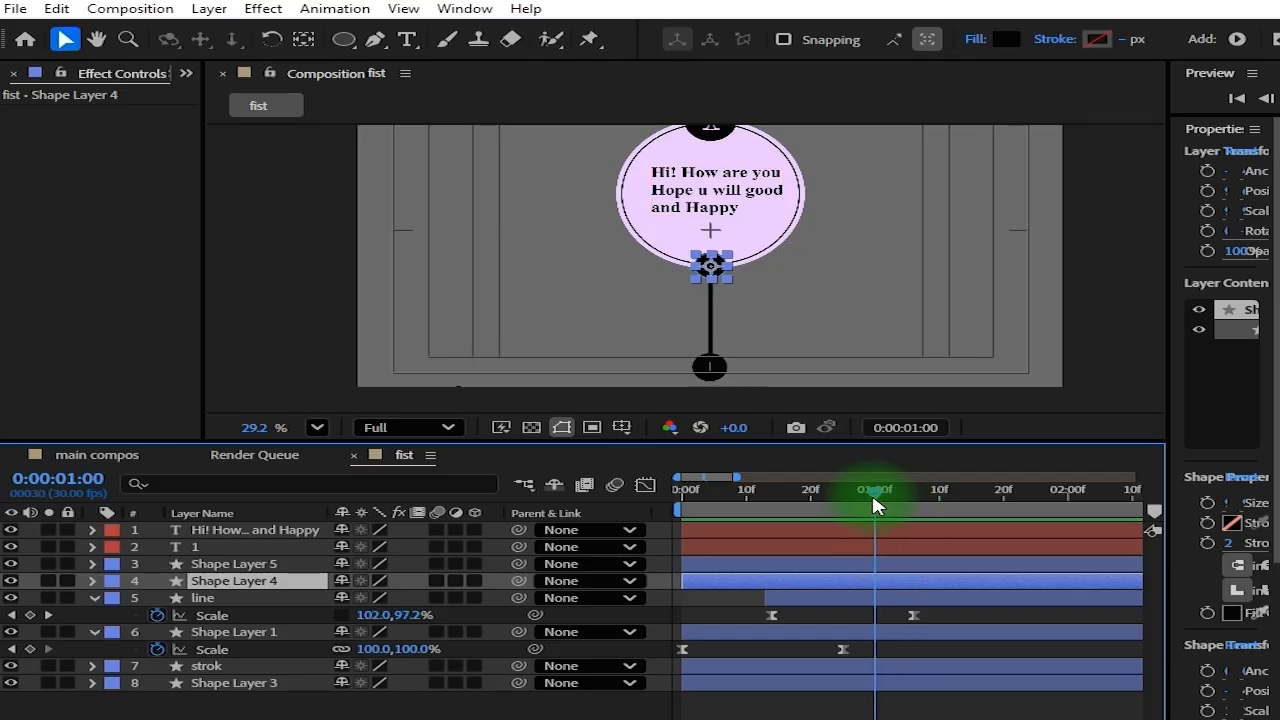
{"action": "left_click_drag", "start_coordinate": [872, 505], "coordinate": [837, 500]}
{"action": "key", "text": "bracketleft"}
{"action": "key", "text": "bracketleft"}
{"action": "left_click", "coordinate": [875, 569]}
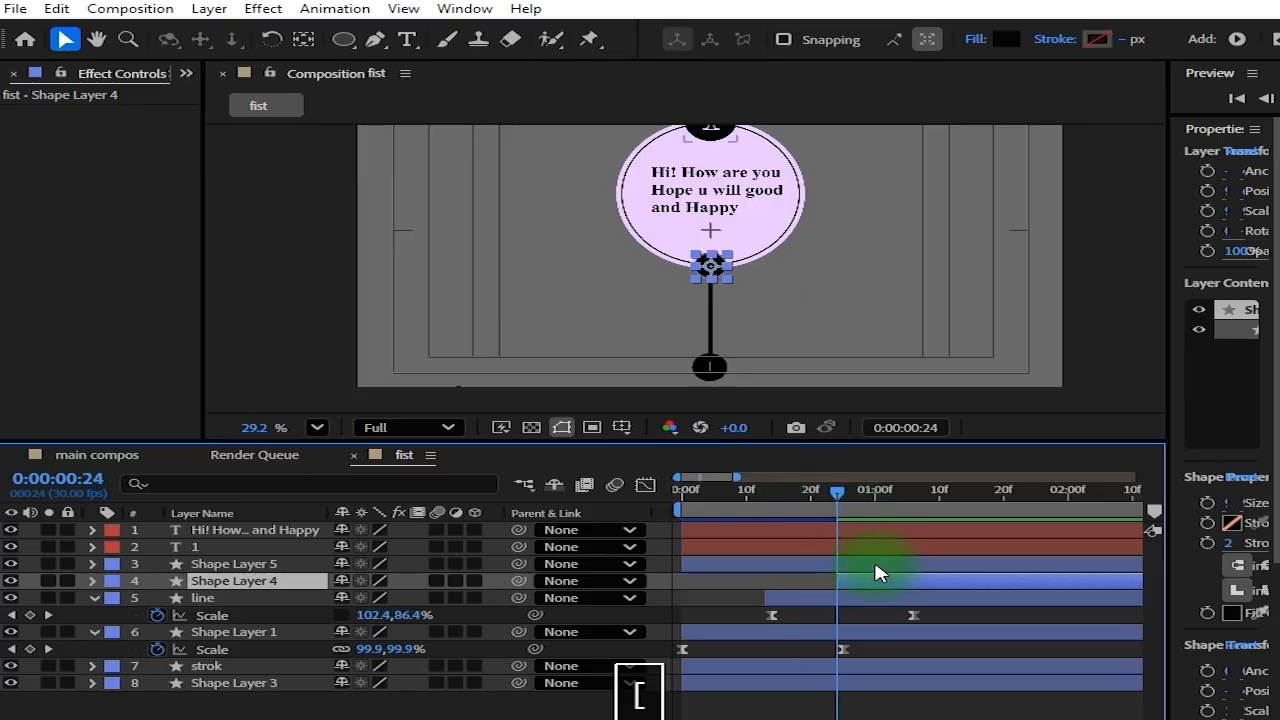
Copy both Scale keyframes of Shape Layer 1 and paste them onto Shape Layer 4 at 0:00:00:24
{"action": "left_click_drag", "start_coordinate": [896, 645], "coordinate": [680, 651]}
{"action": "key", "text": "ctrl+c"}
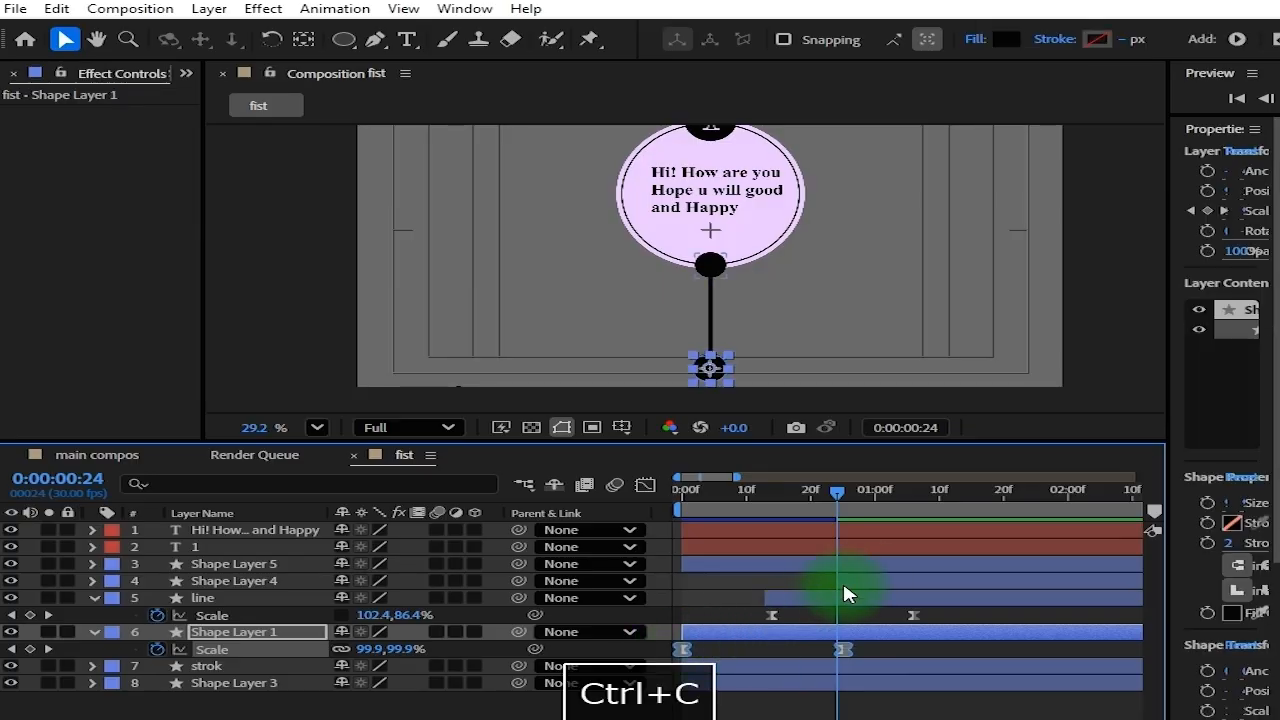
{"action": "left_click", "coordinate": [866, 582]}
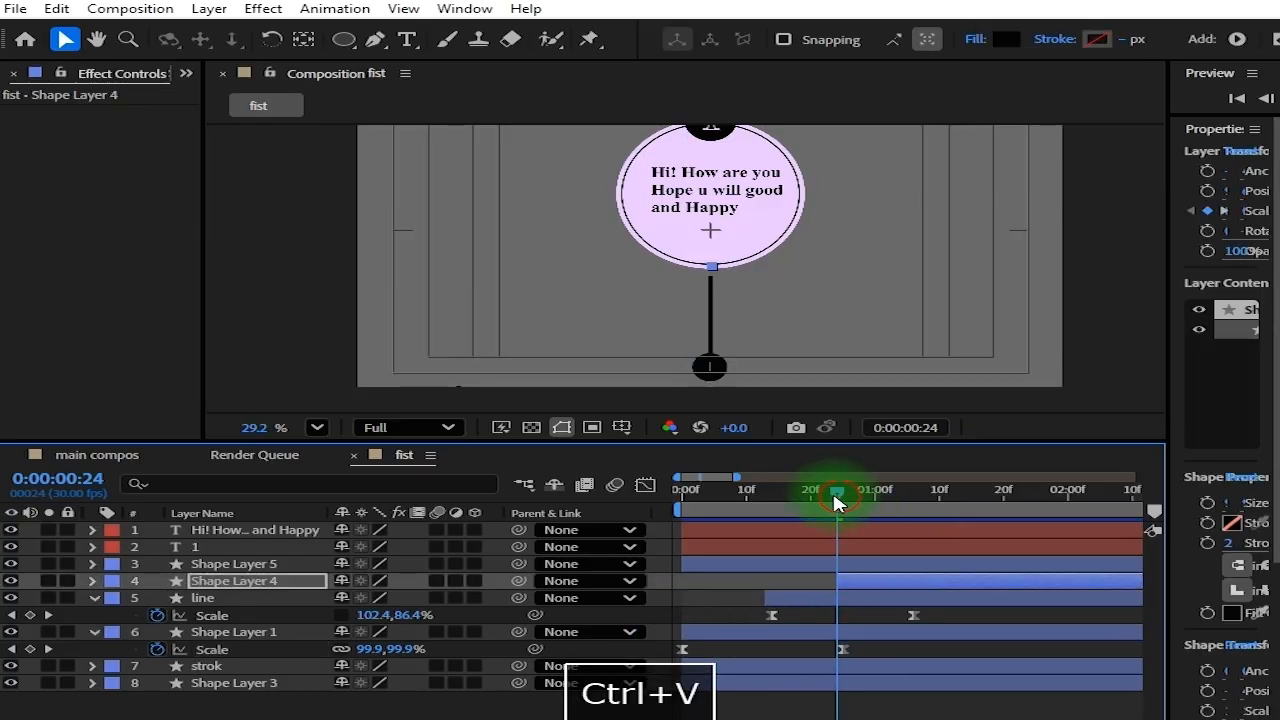
Preview the animation from the beginning, and set the current time to 0:00:01:22 to inspect the circle graphic
{"action": "left_click_drag", "start_coordinate": [833, 498], "coordinate": [679, 526]}
{"action": "key", "text": "space"}
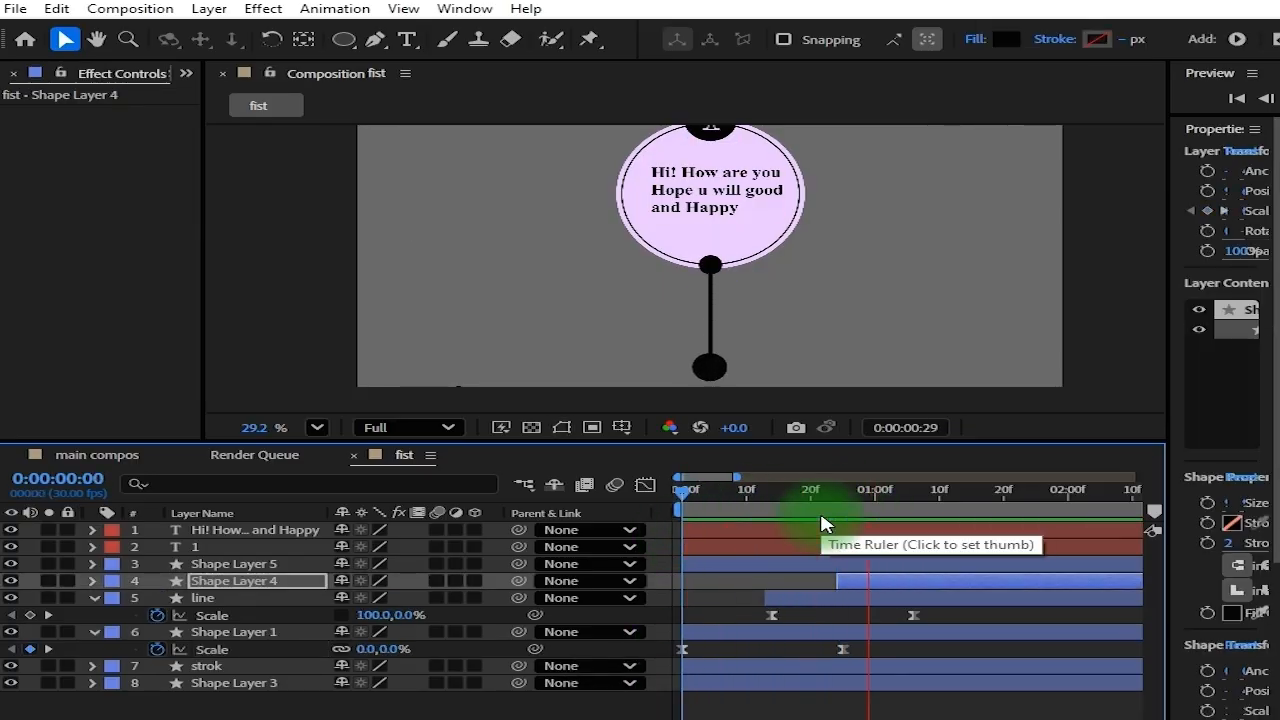
{"action": "key", "text": "space"}
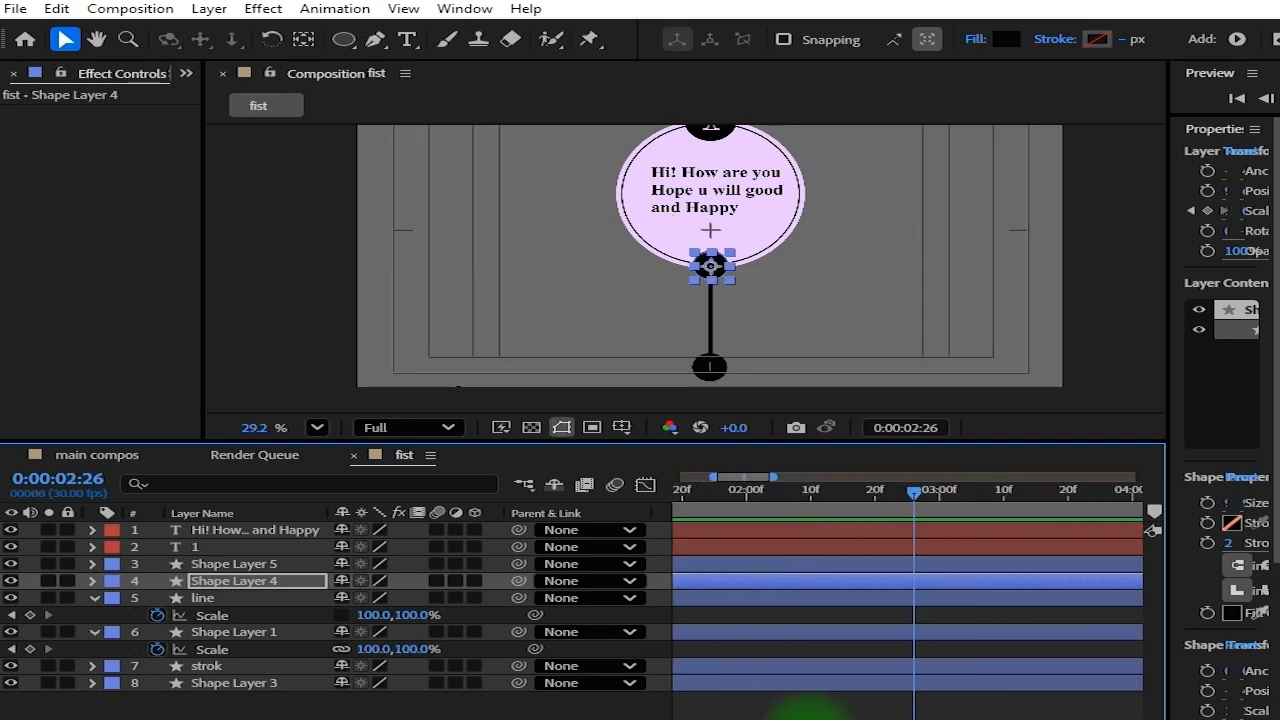
{"action": "left_click_drag", "start_coordinate": [765, 718], "coordinate": [752, 718]}
{"action": "left_click_drag", "start_coordinate": [860, 495], "coordinate": [792, 537]}
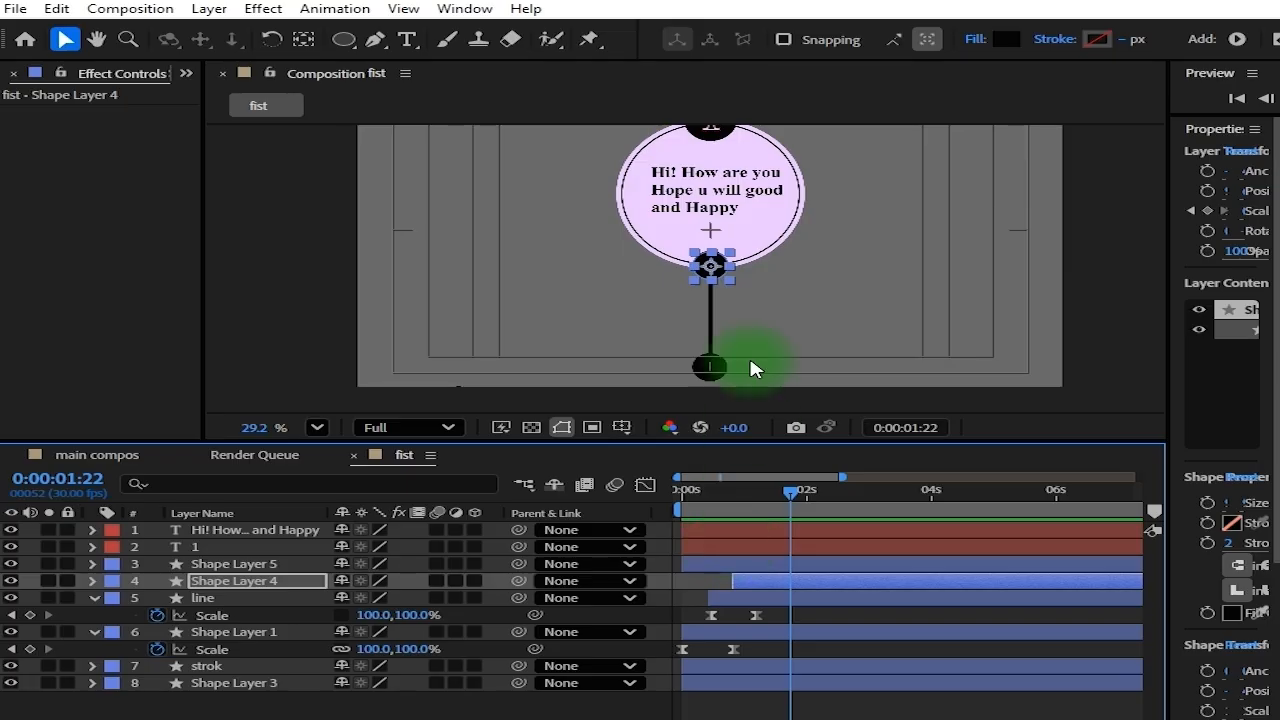
{"action": "scroll", "coordinate": [662, 215], "scroll_direction": "up", "scroll_amount": 2}
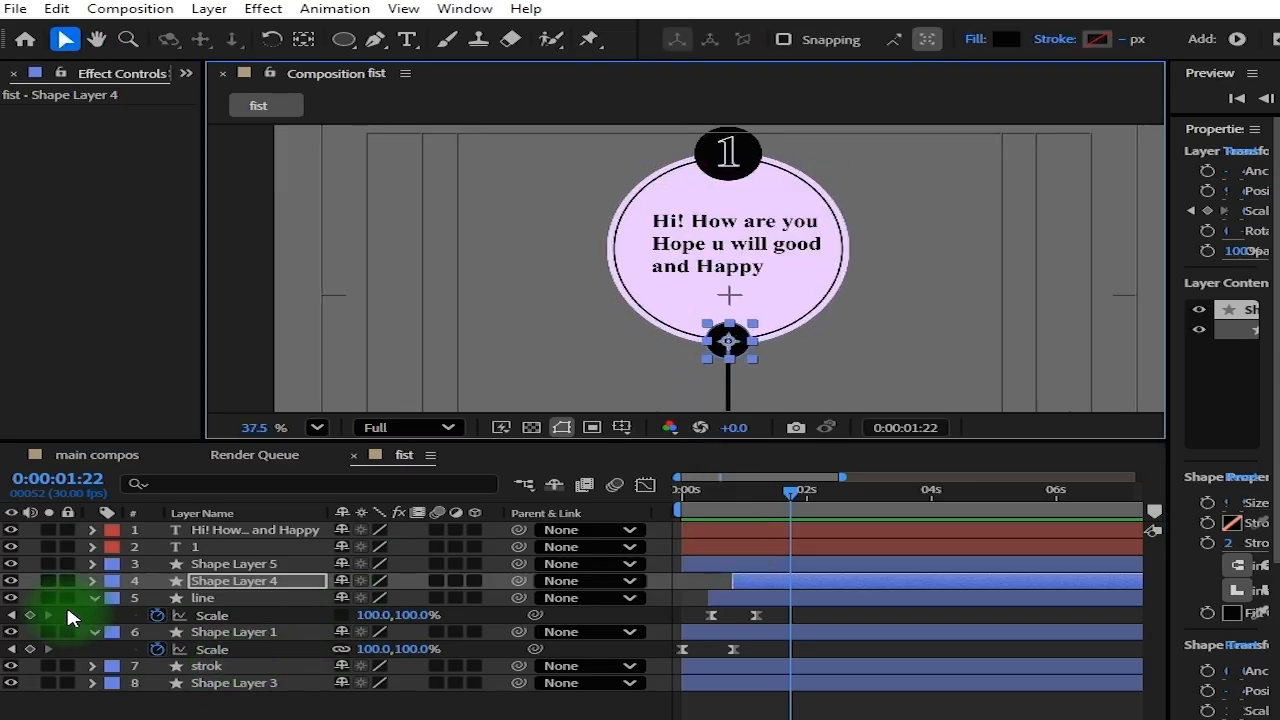
Collapse the "line" and Shape Layer 1 properties and select the "strok" layer
{"action": "left_click", "coordinate": [92, 597]}
{"action": "left_click", "coordinate": [92, 614]}
{"action": "left_click", "coordinate": [200, 680]}
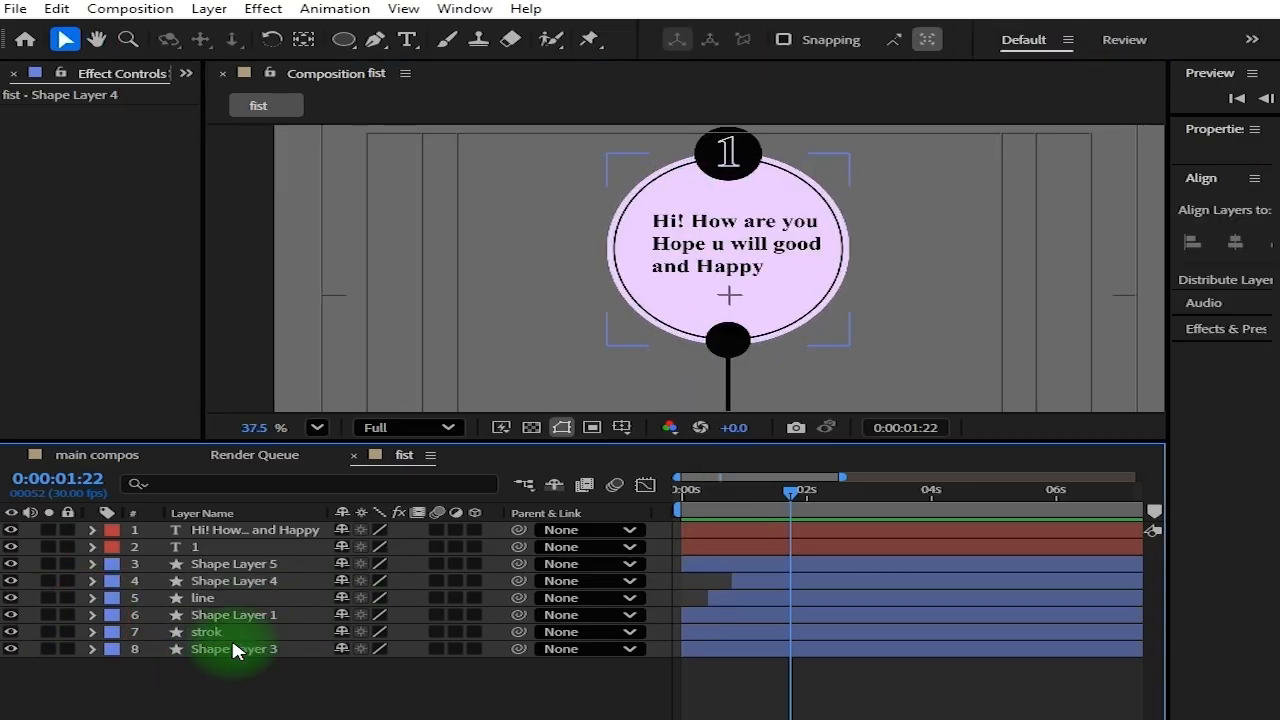
{"action": "left_click", "coordinate": [230, 617]}
{"action": "left_click", "coordinate": [230, 631]}
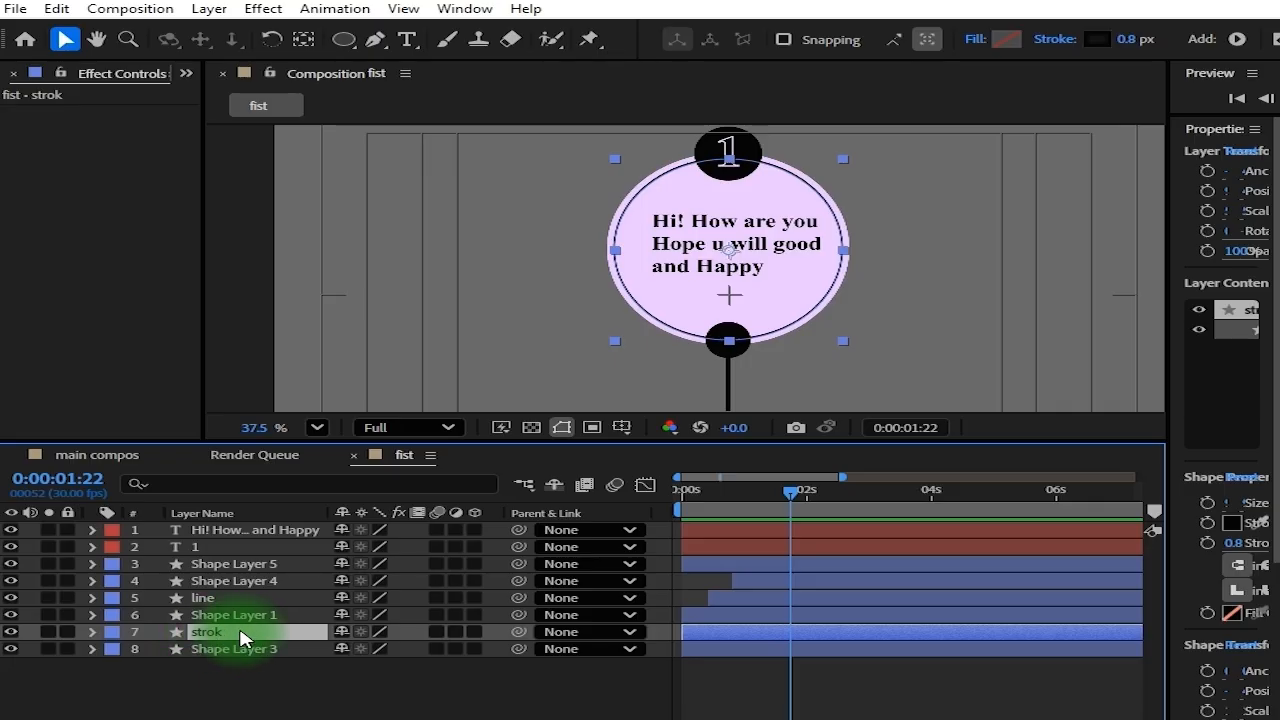
Add Trim Paths to the "strok" layer and expand its Start, End and Offset properties
{"action": "left_click", "coordinate": [92, 631]}
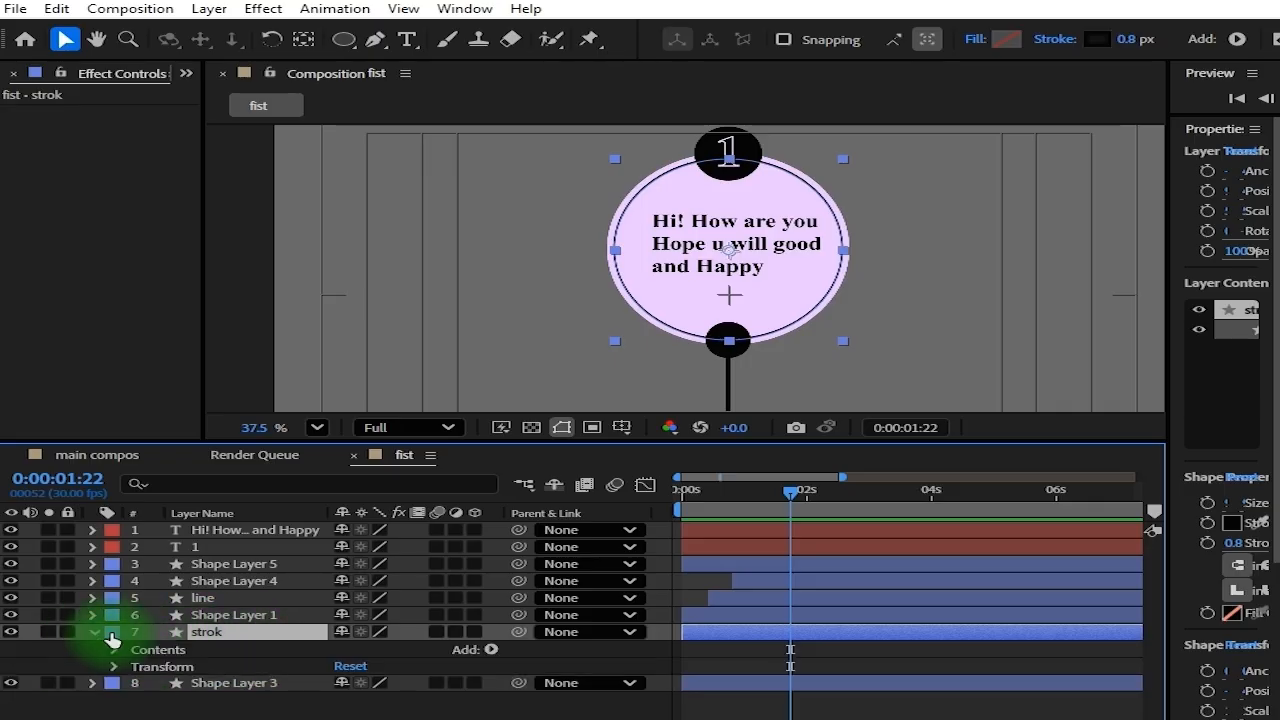
{"action": "left_click", "coordinate": [490, 651]}
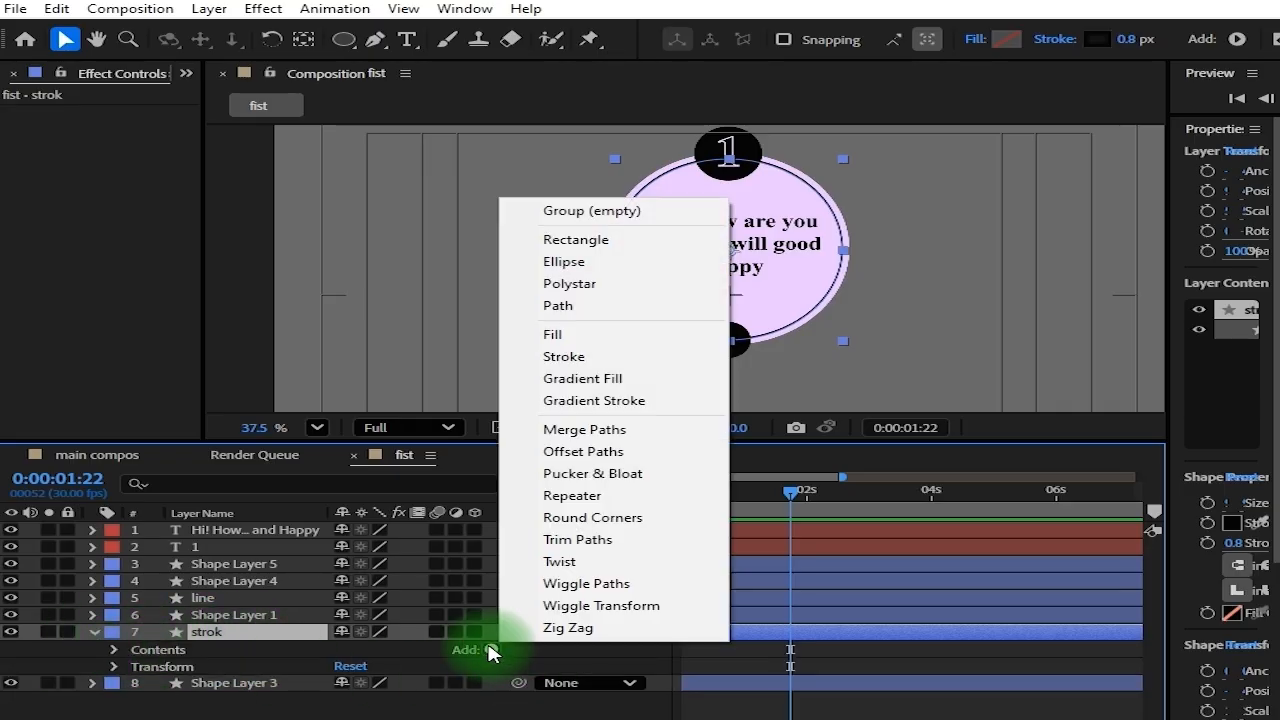
{"action": "left_click", "coordinate": [620, 538]}
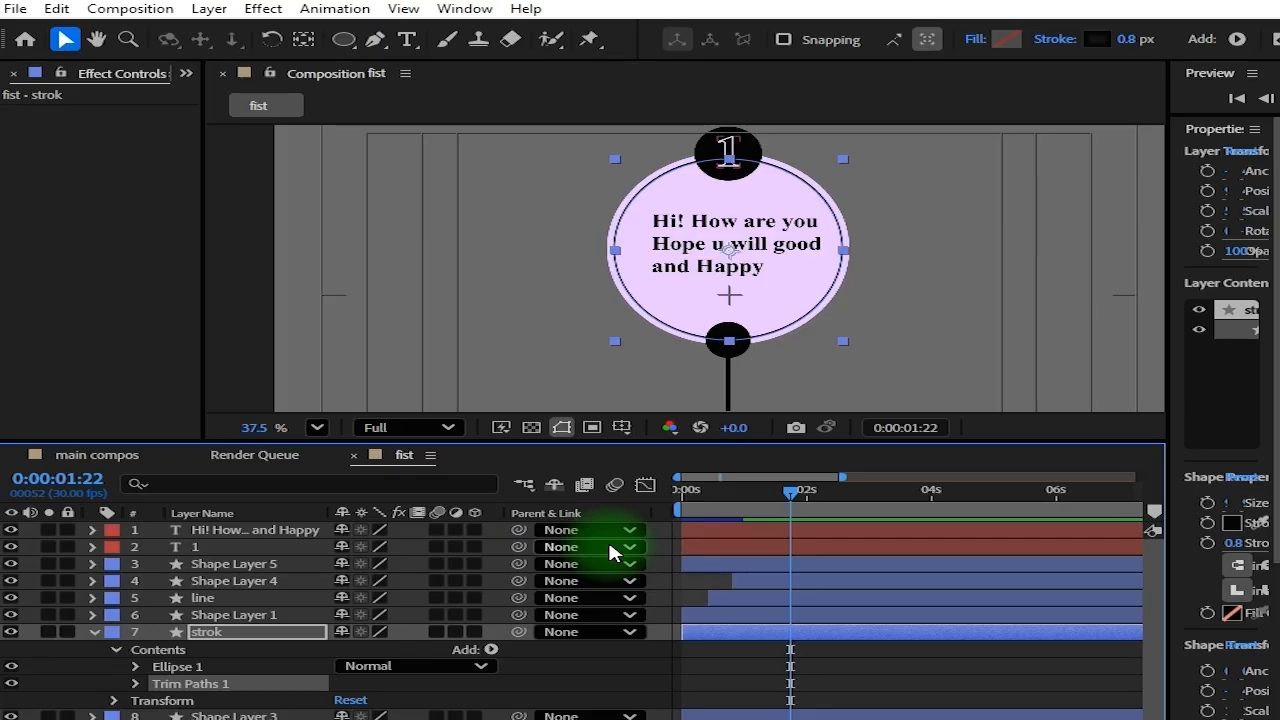
{"action": "left_click", "coordinate": [135, 683]}
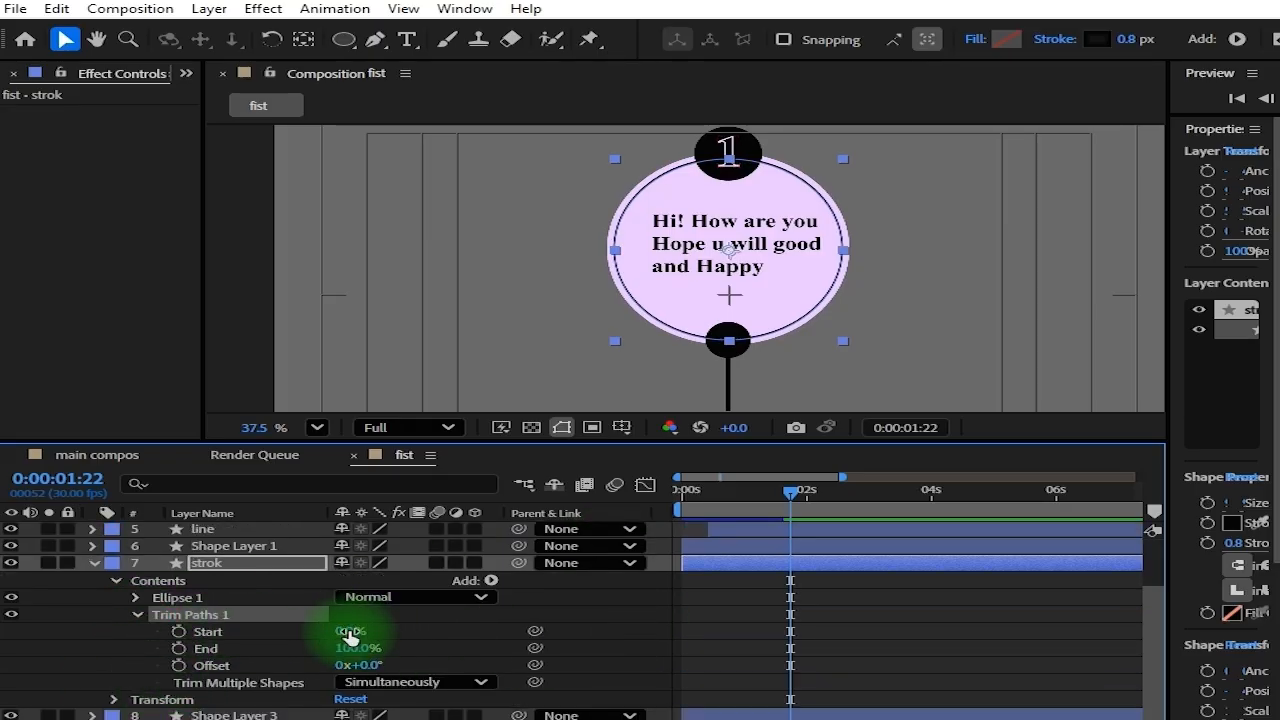
{"action": "scroll", "coordinate": [671, 329], "scroll_direction": "up", "scroll_amount": 2}
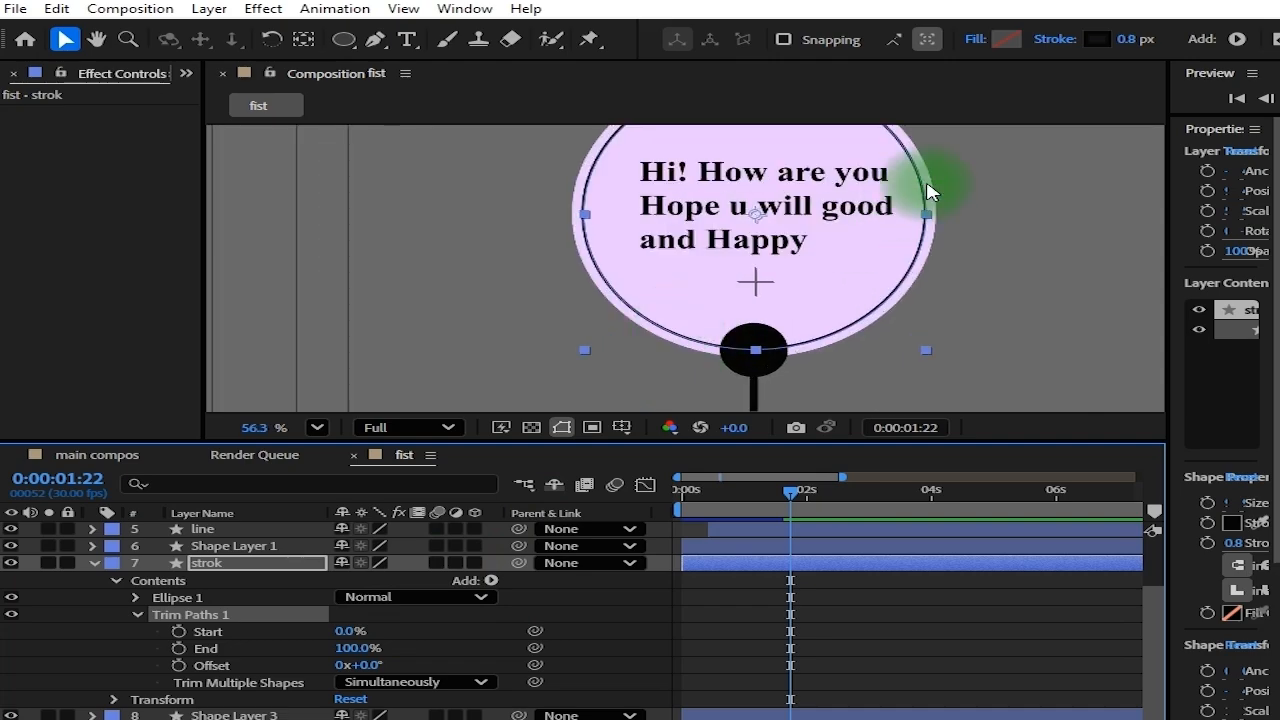
{"action": "left_click", "coordinate": [866, 605]}
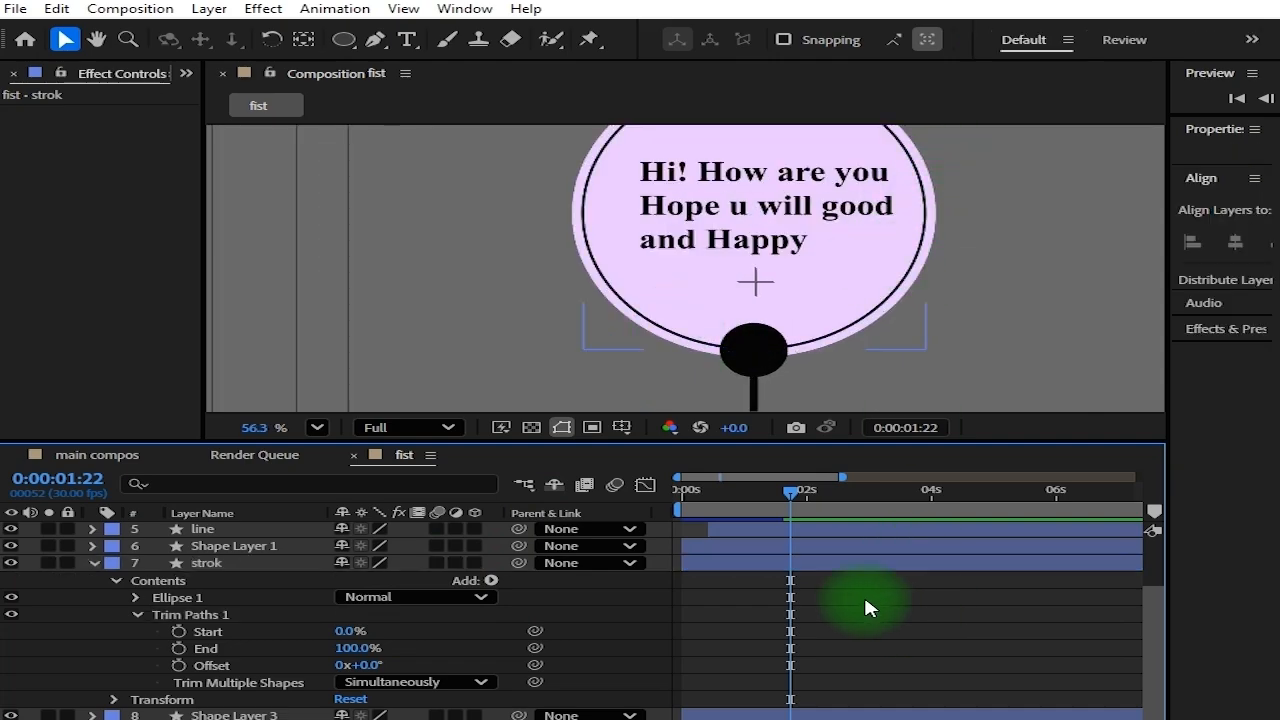
{"action": "left_click", "coordinate": [771, 566]}
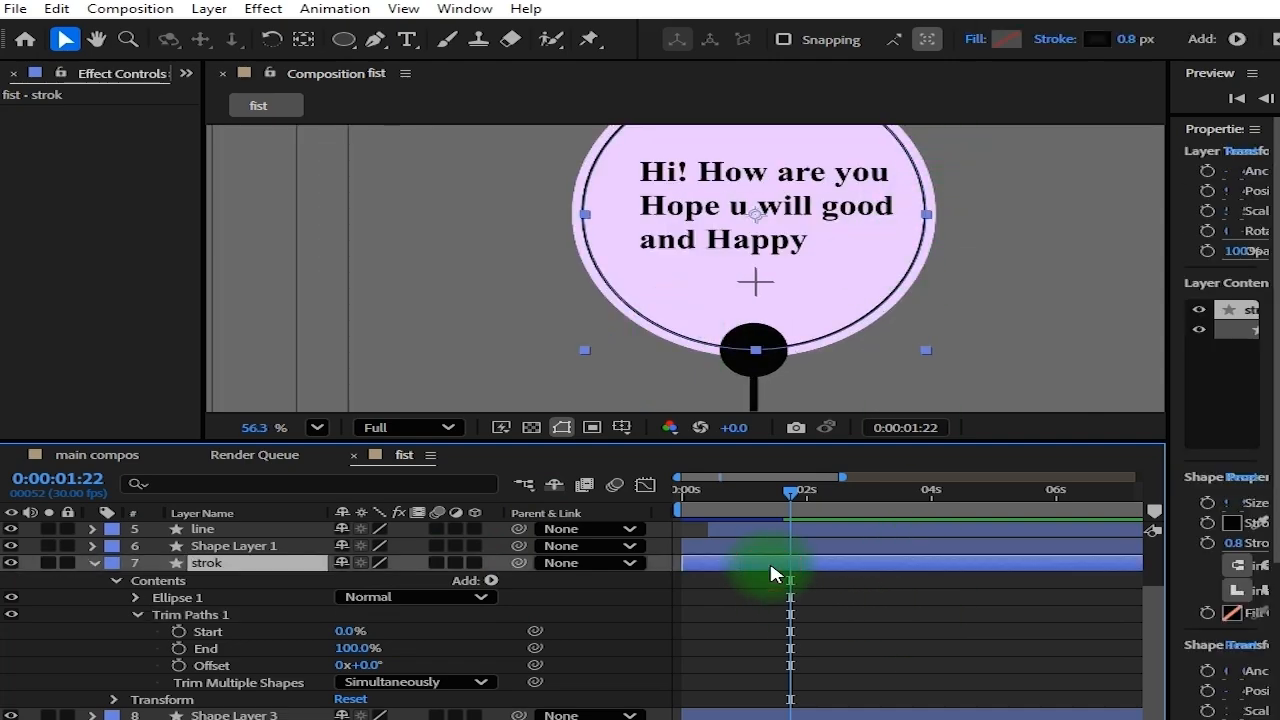
Set both Start and End of the "strok" layer's Trim Paths to 50%
{"action": "left_click", "coordinate": [349, 632]}
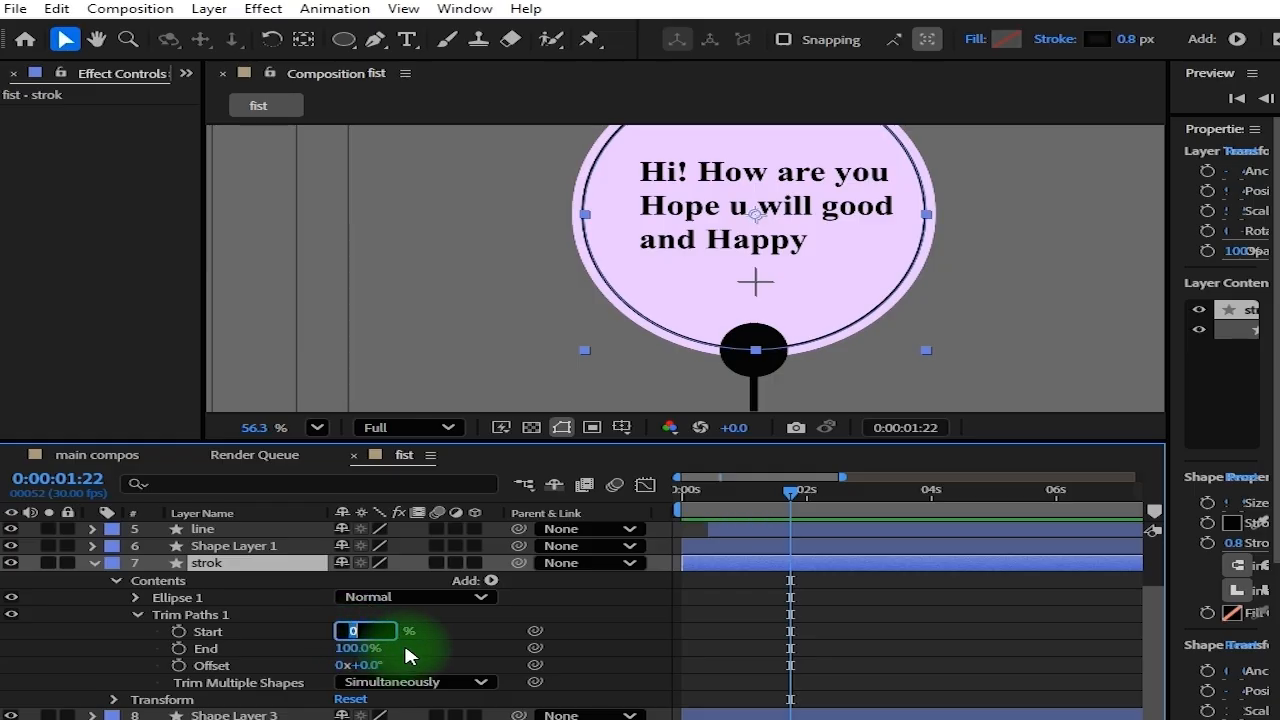
{"action": "type", "text": "50"}
{"action": "key", "text": "Return"}
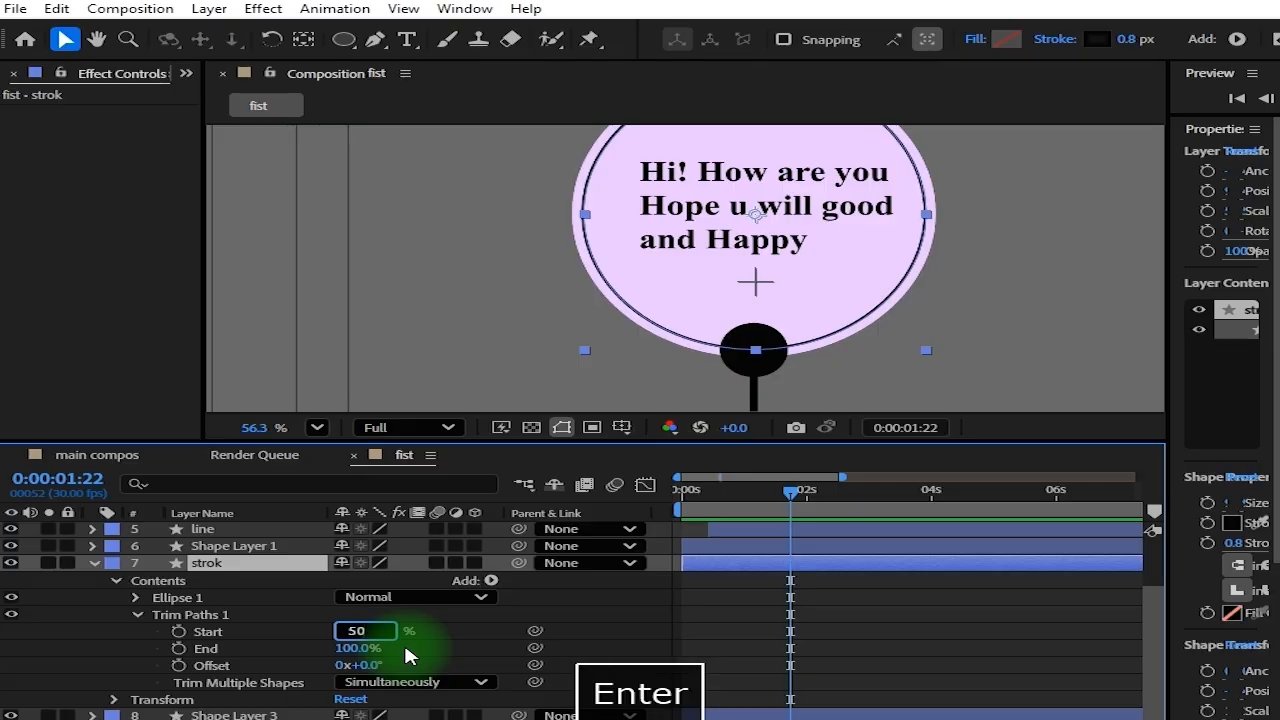
{"action": "left_click", "coordinate": [358, 650]}
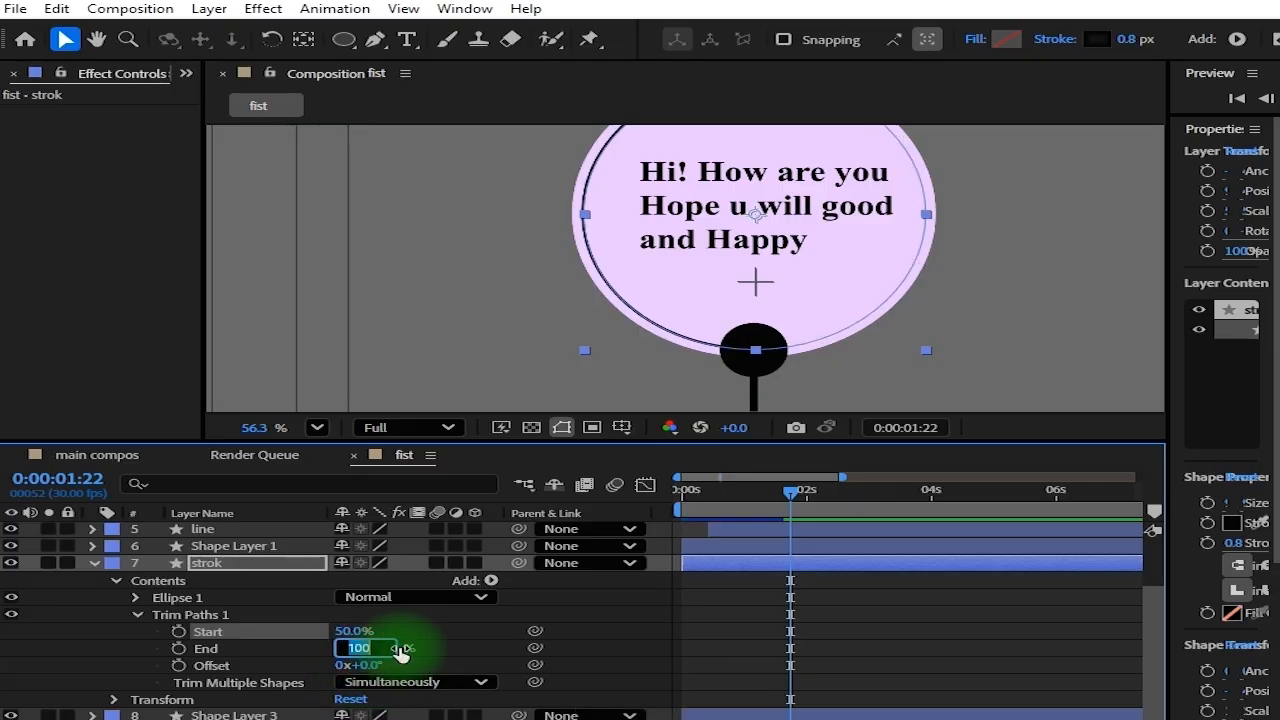
{"action": "type", "text": "50"}
{"action": "key", "text": "Return"}
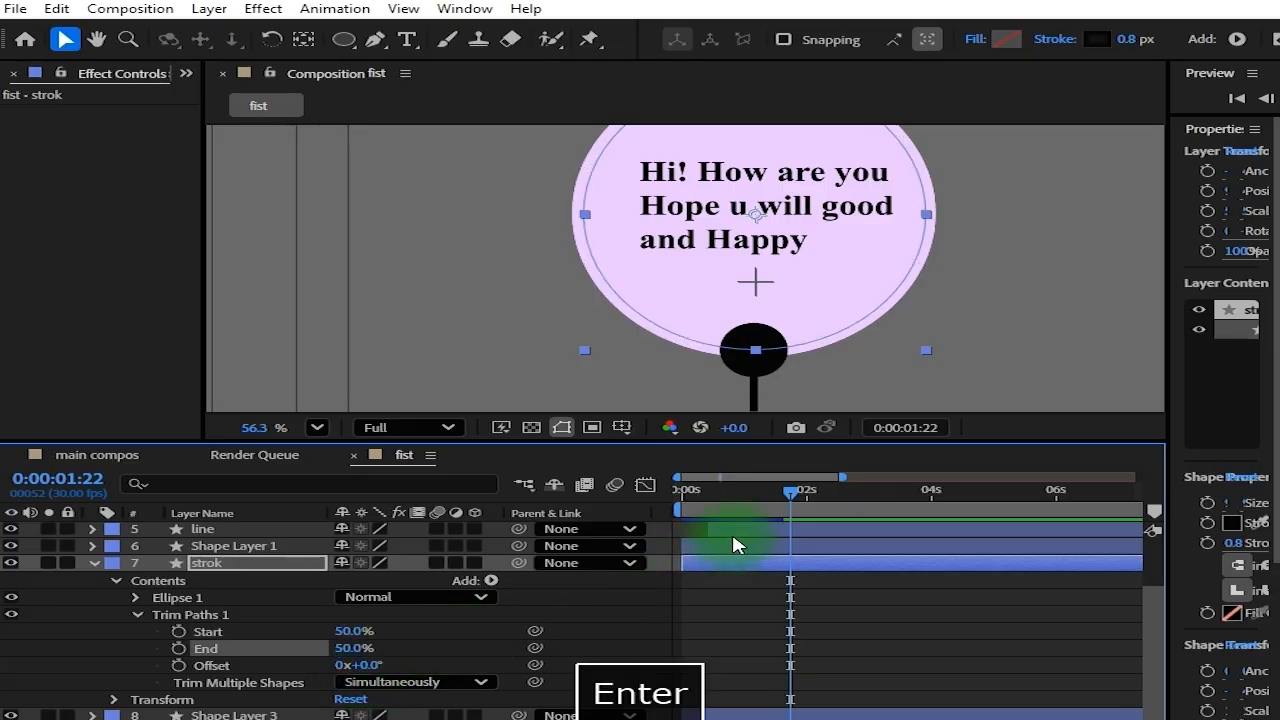
Set Start and End keyframes for the "strok" layer's Trim Paths at 0:00:01:15
{"action": "left_click_drag", "start_coordinate": [753, 719], "coordinate": [713, 719]}
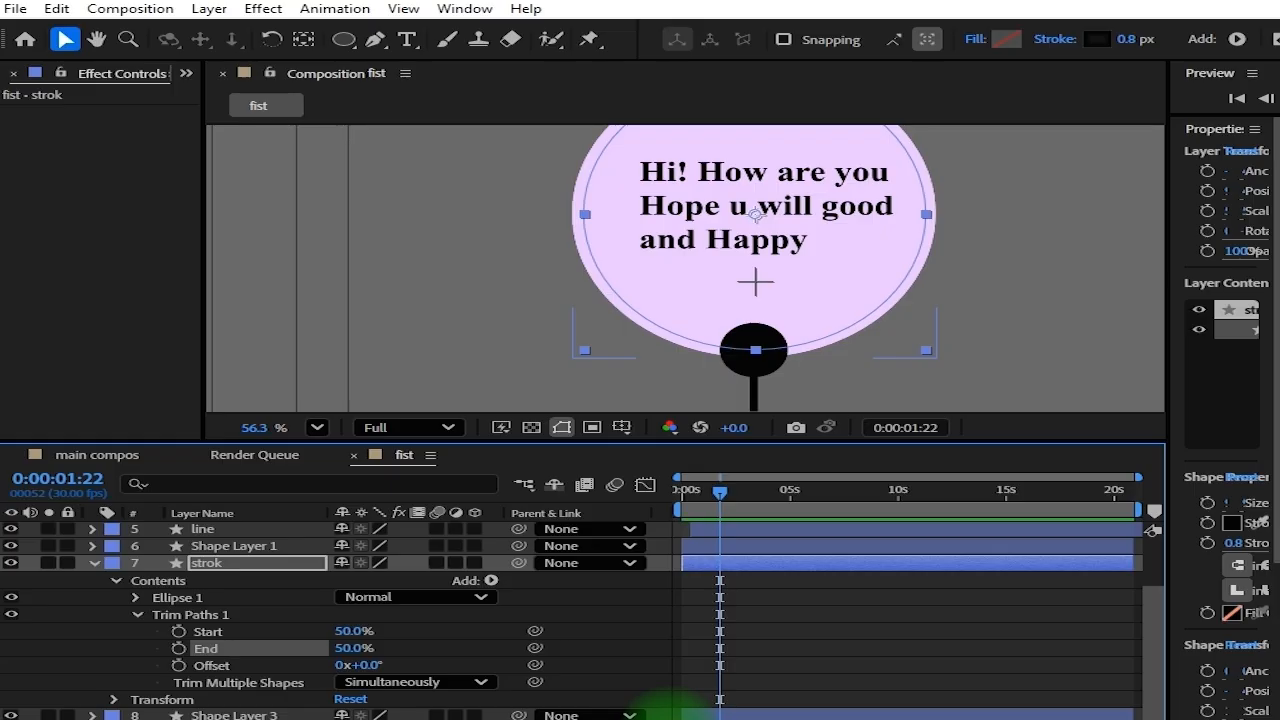
{"action": "scroll", "coordinate": [793, 636], "scroll_direction": "up", "scroll_amount": 3}
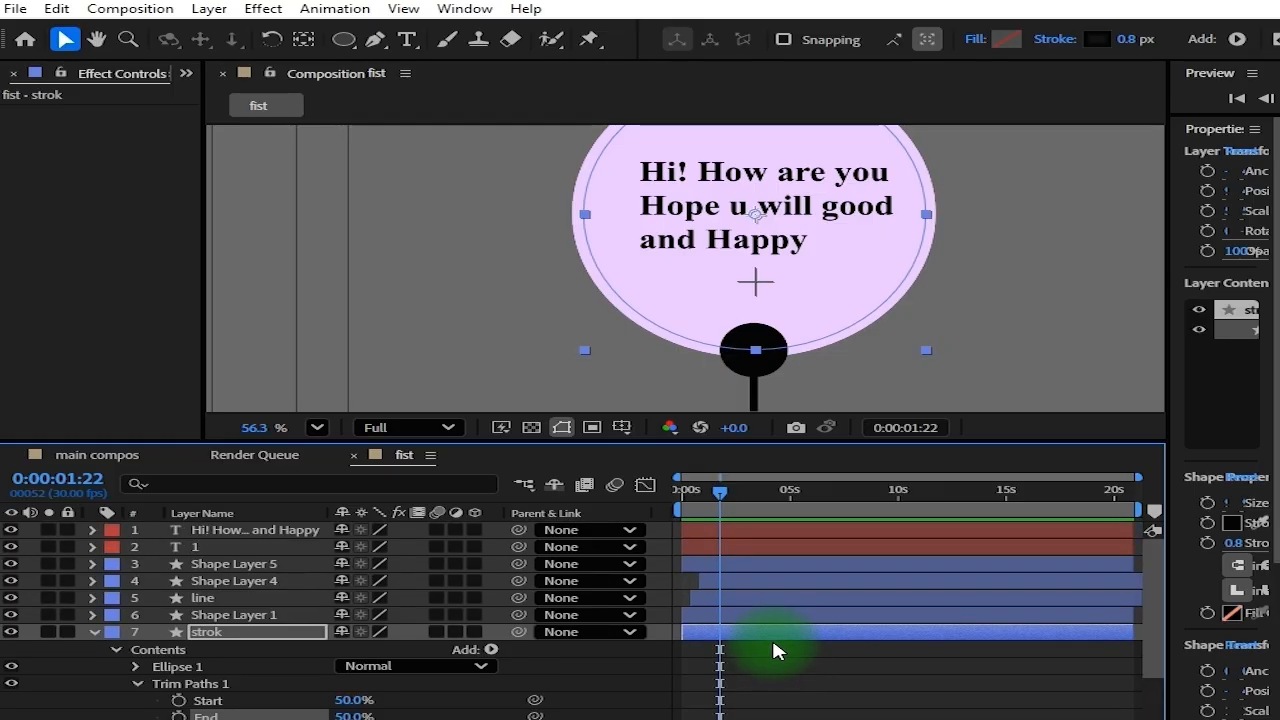
{"action": "scroll", "coordinate": [771, 651], "scroll_direction": "down", "scroll_amount": 3}
{"action": "mouse_move", "coordinate": [720, 488]}
{"action": "left_mouse_down"}
{"action": "mouse_move", "coordinate": [681, 488]}
{"action": "mouse_move", "coordinate": [713, 490]}
{"action": "left_mouse_up"}
{"action": "left_click", "coordinate": [785, 578]}
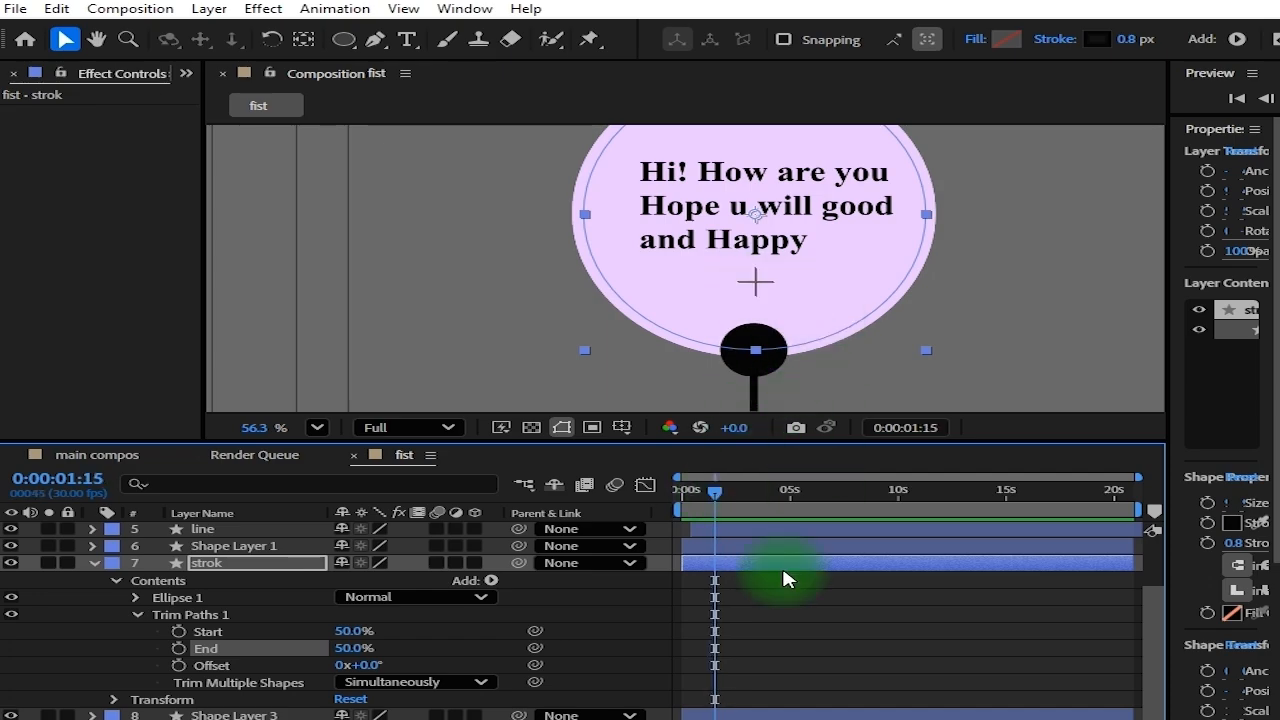
{"action": "left_click", "coordinate": [178, 631]}
{"action": "left_click", "coordinate": [178, 648]}
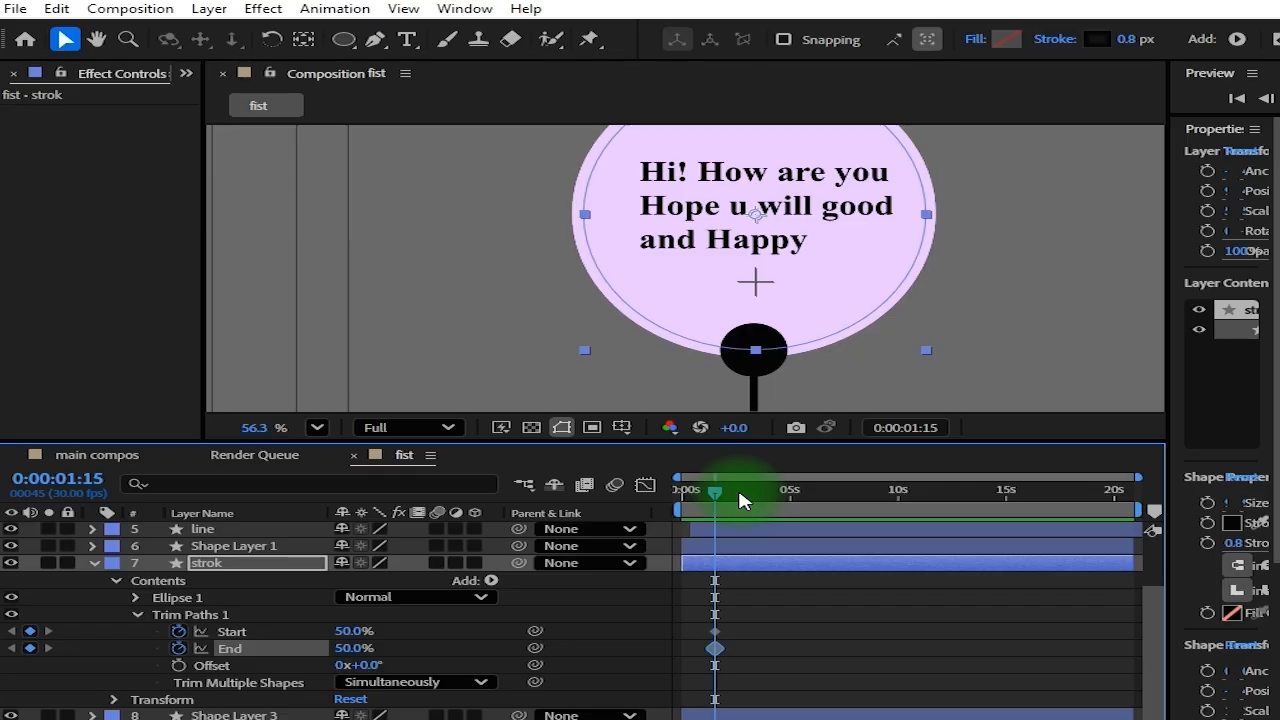
At 0:00:03:13, set the "strok" layer's Trim Paths Start to 0% and End to 100%
{"action": "left_click_drag", "start_coordinate": [716, 492], "coordinate": [755, 511]}
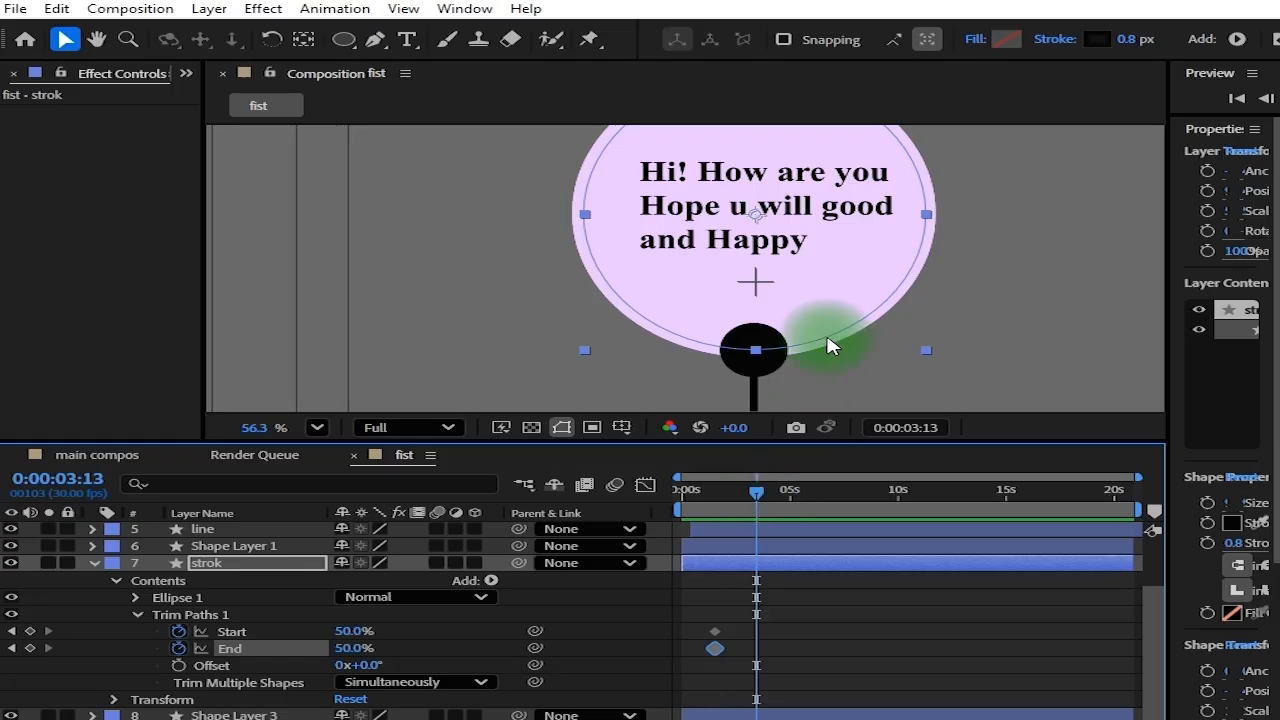
{"action": "scroll", "coordinate": [829, 343], "scroll_direction": "down", "scroll_amount": 2}
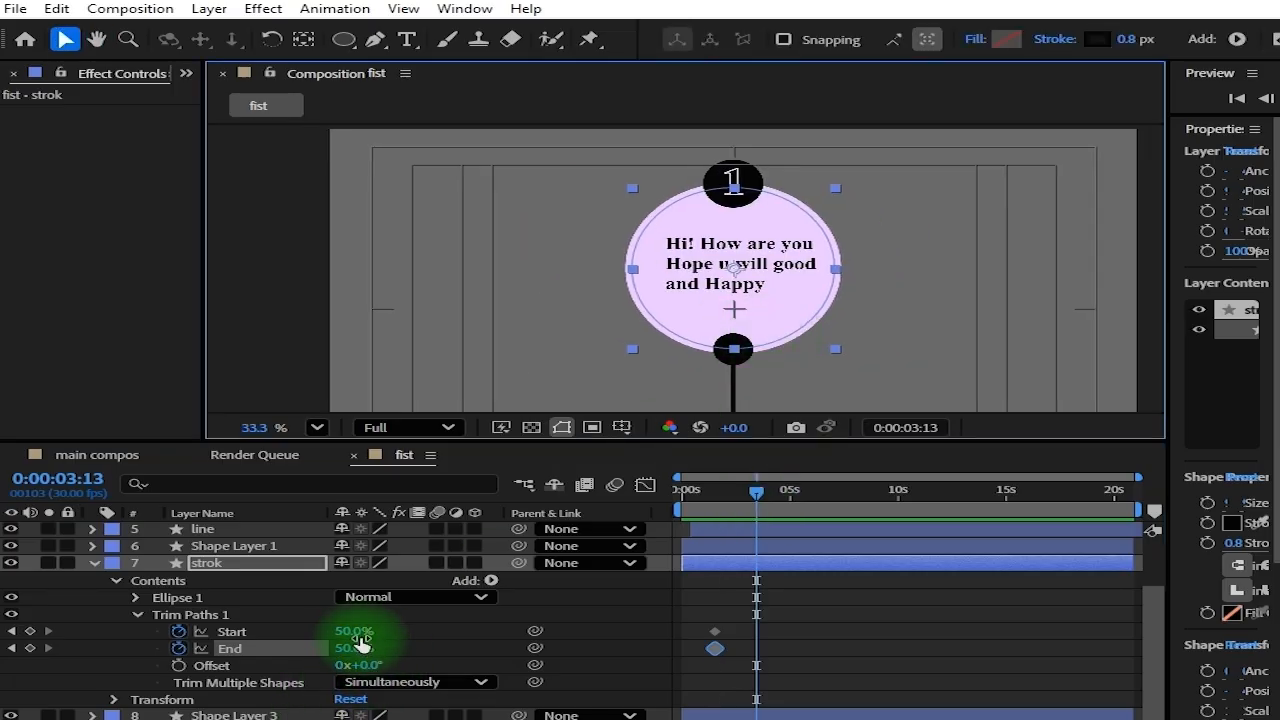
{"action": "left_click", "coordinate": [355, 633]}
{"action": "type", "text": "0"}
{"action": "key", "text": "Return"}
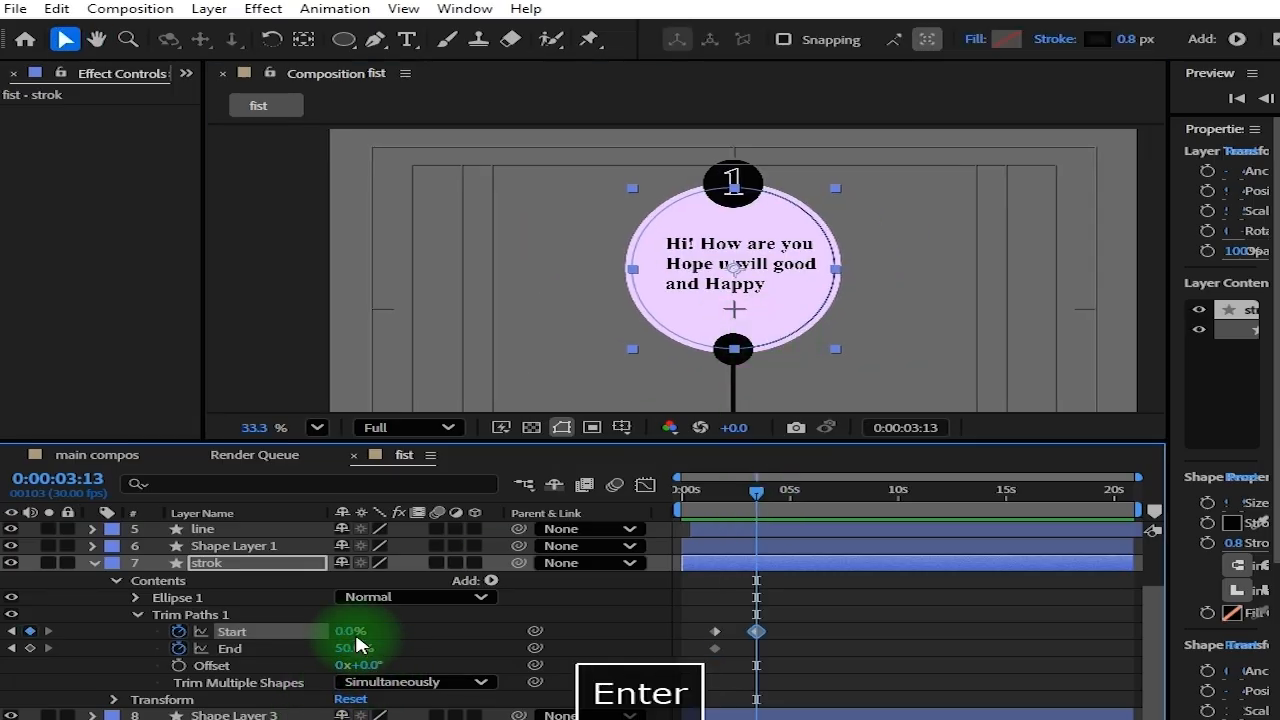
{"action": "type", "text": "100"}
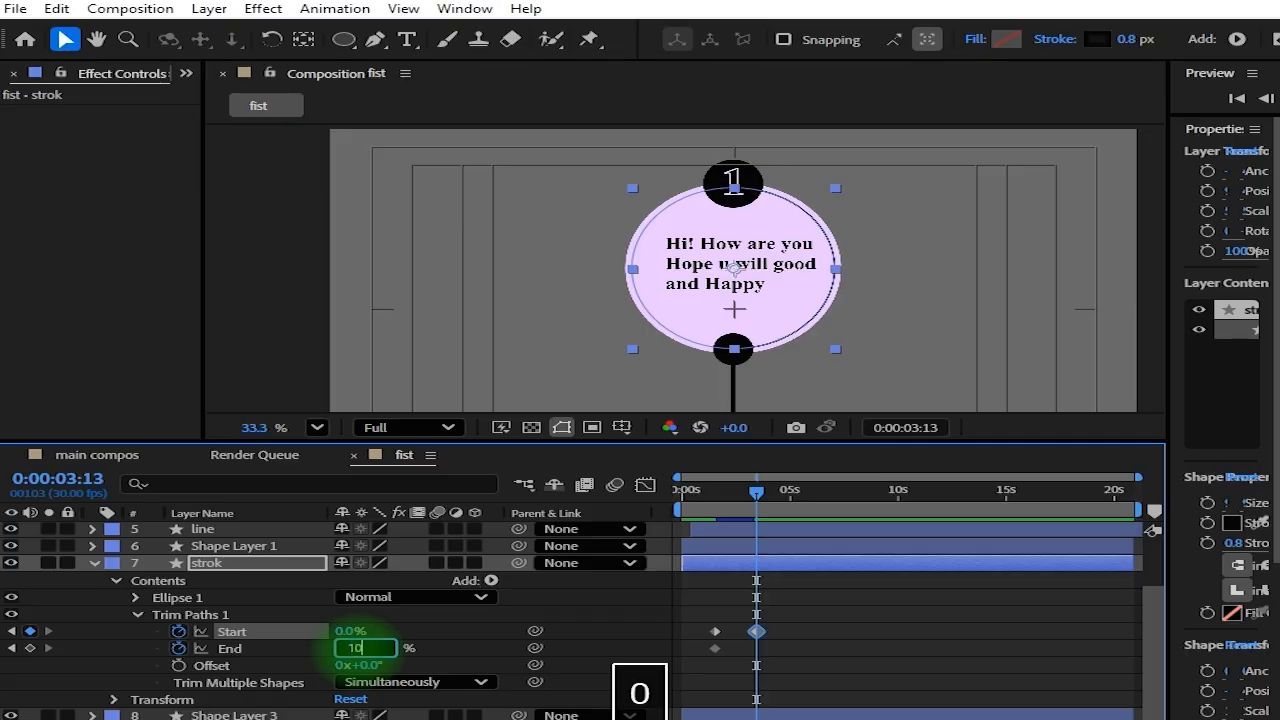
{"action": "key", "text": "Delete"}
{"action": "key", "text": "Return"}
Apply Easy Ease to all four Start and End keyframes of the "strok" layer's Trim Paths
{"action": "left_click_drag", "start_coordinate": [814, 612], "coordinate": [700, 662]}
{"action": "right_click", "coordinate": [757, 648]}
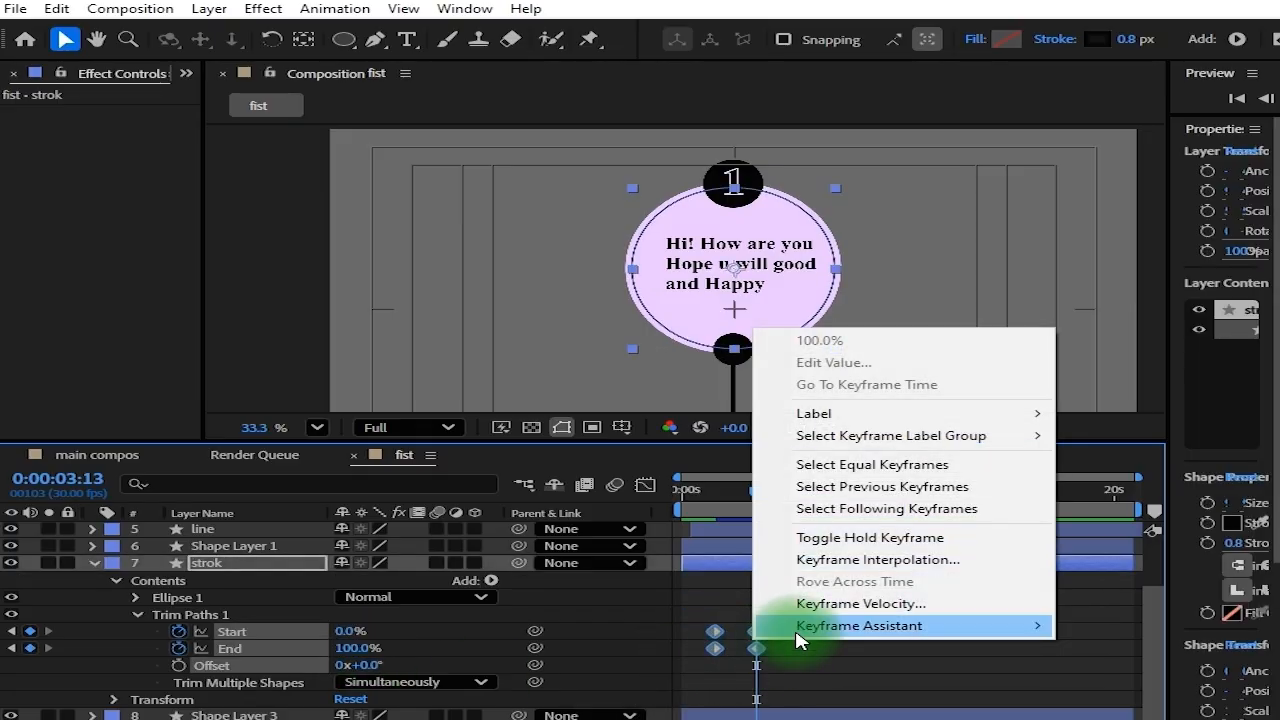
{"action": "mouse_move", "coordinate": [806, 624]}
{"action": "left_click", "coordinate": [414, 406]}
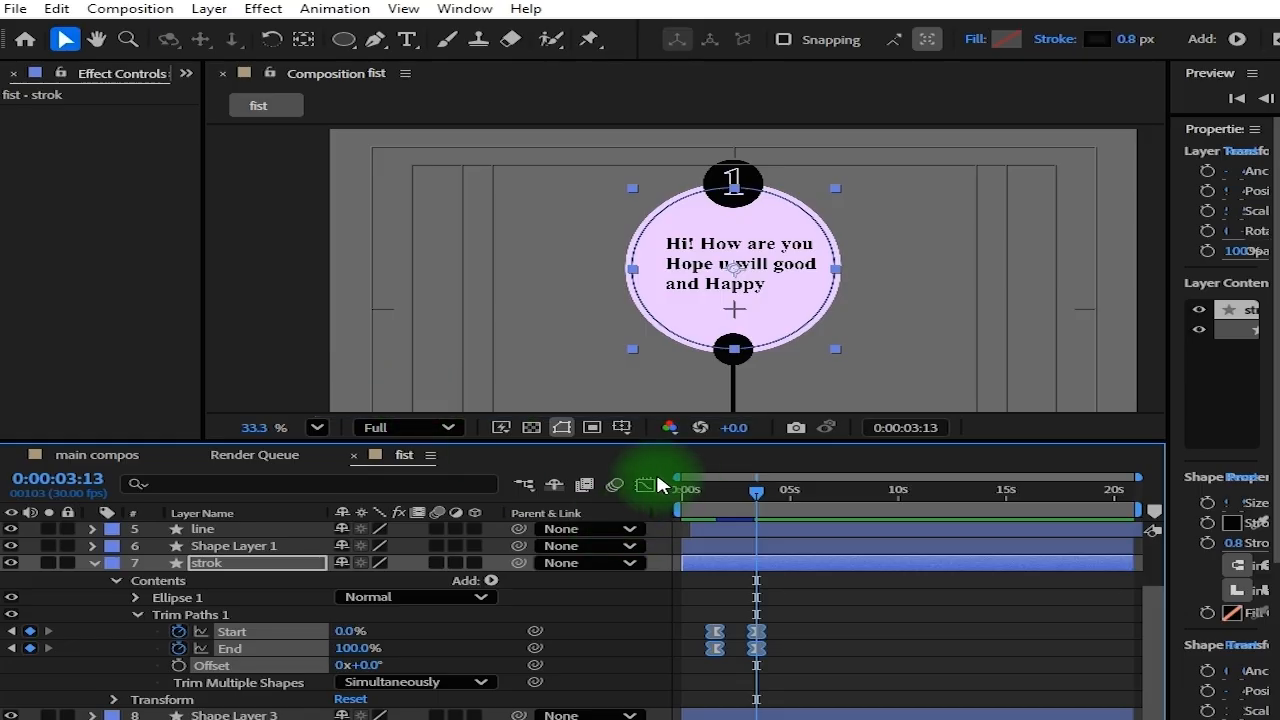
Reshape the Trim Paths speed curves in the Graph Editor so the speed peaks early and slows gradually toward the last keyframes
{"action": "left_click", "coordinate": [645, 485]}
{"action": "left_click_drag", "start_coordinate": [693, 719], "coordinate": [762, 719]}
{"action": "left_click_drag", "start_coordinate": [1003, 582], "coordinate": [712, 633]}
{"action": "left_click", "coordinate": [959, 629]}
{"action": "left_click_drag", "start_coordinate": [919, 598], "coordinate": [808, 601]}
Close the Graph Editor and preview the stroke animation from 0:00:00:00, stopping at 0:00:03:03
{"action": "left_click_drag", "start_coordinate": [909, 496], "coordinate": [646, 505]}
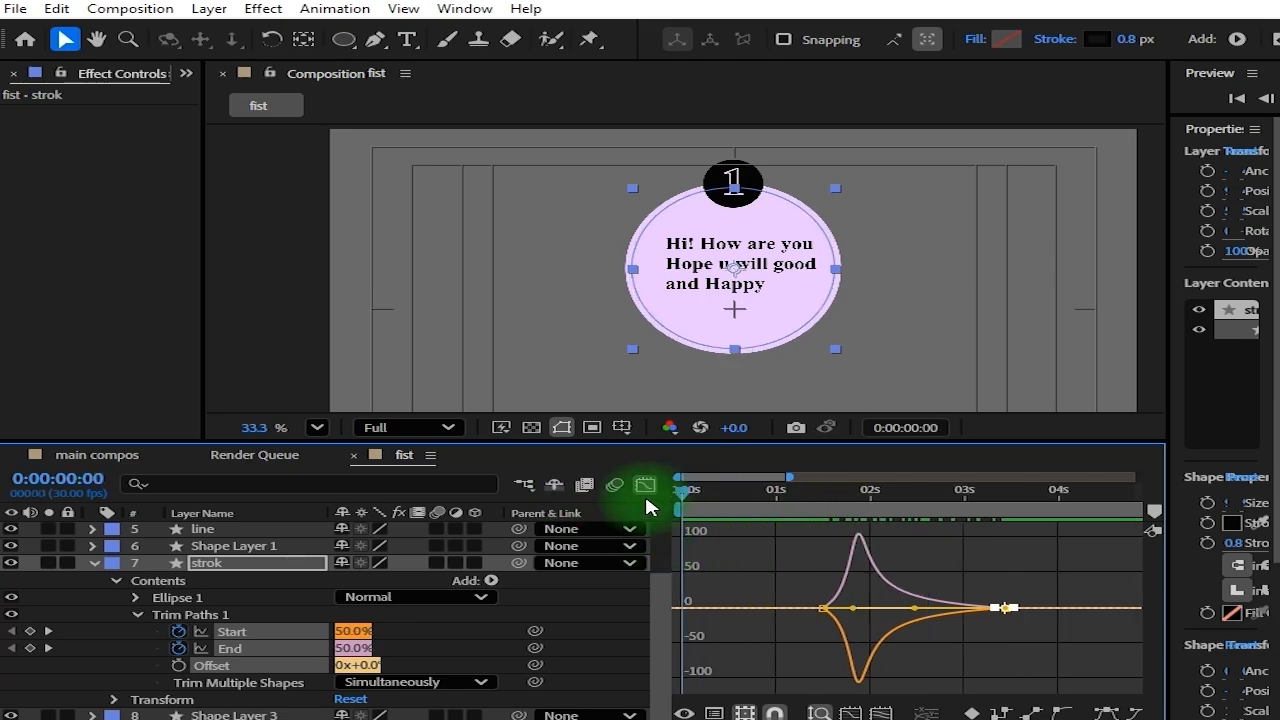
{"action": "left_click", "coordinate": [650, 488]}
{"action": "key", "text": "space"}
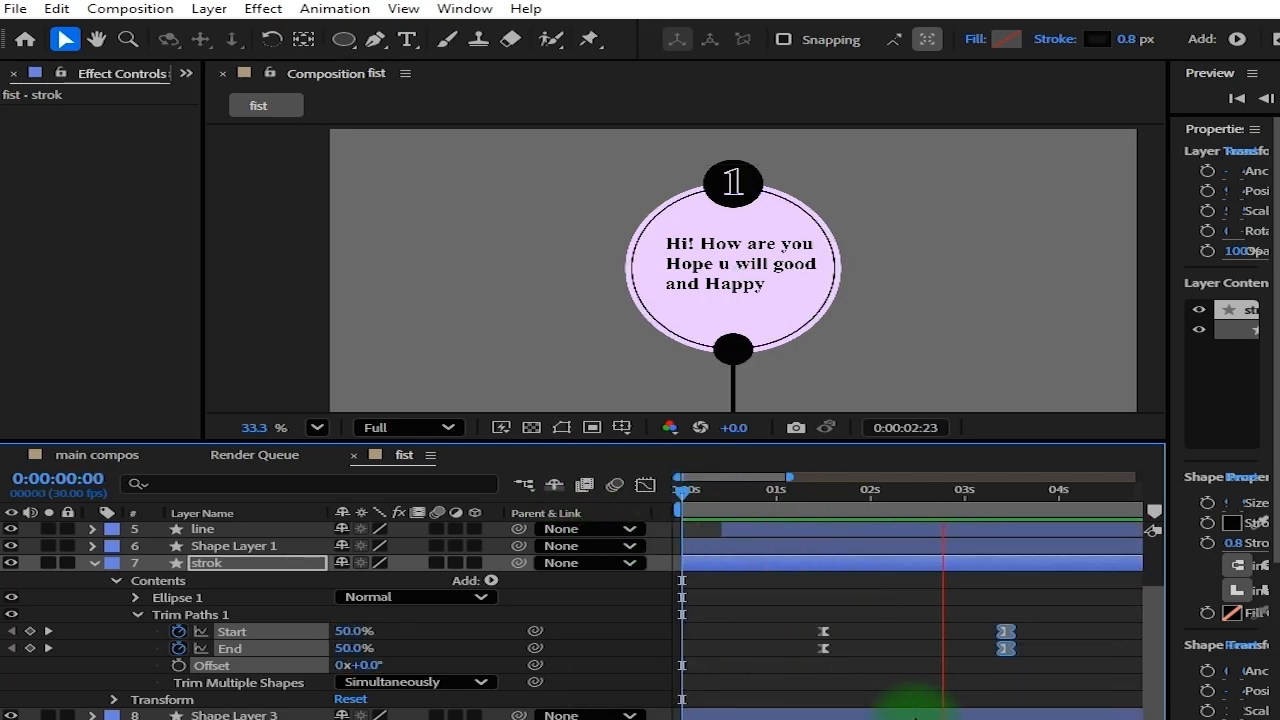
{"action": "key", "text": "space"}
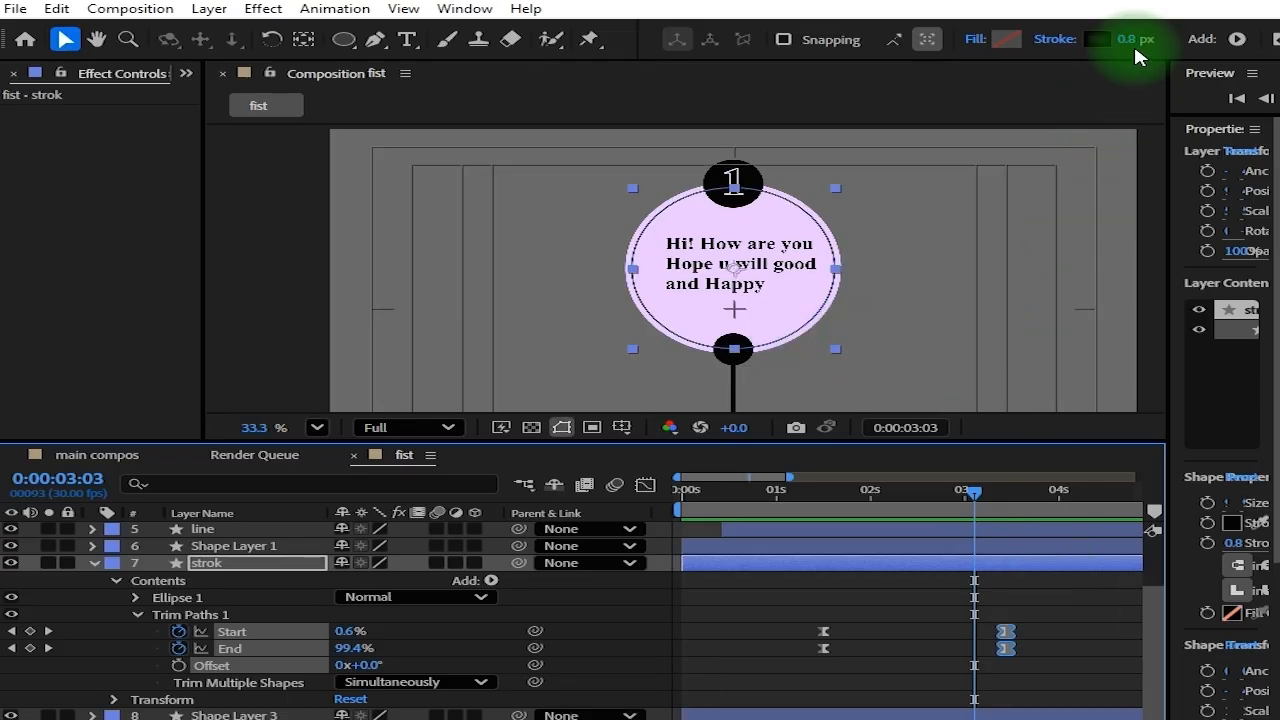
Set the stroke width of the strok layer's ellipse to 1 px, save the project, and collapse the layer's properties
{"action": "left_click", "coordinate": [1134, 42]}
{"action": "type", "text": "1"}
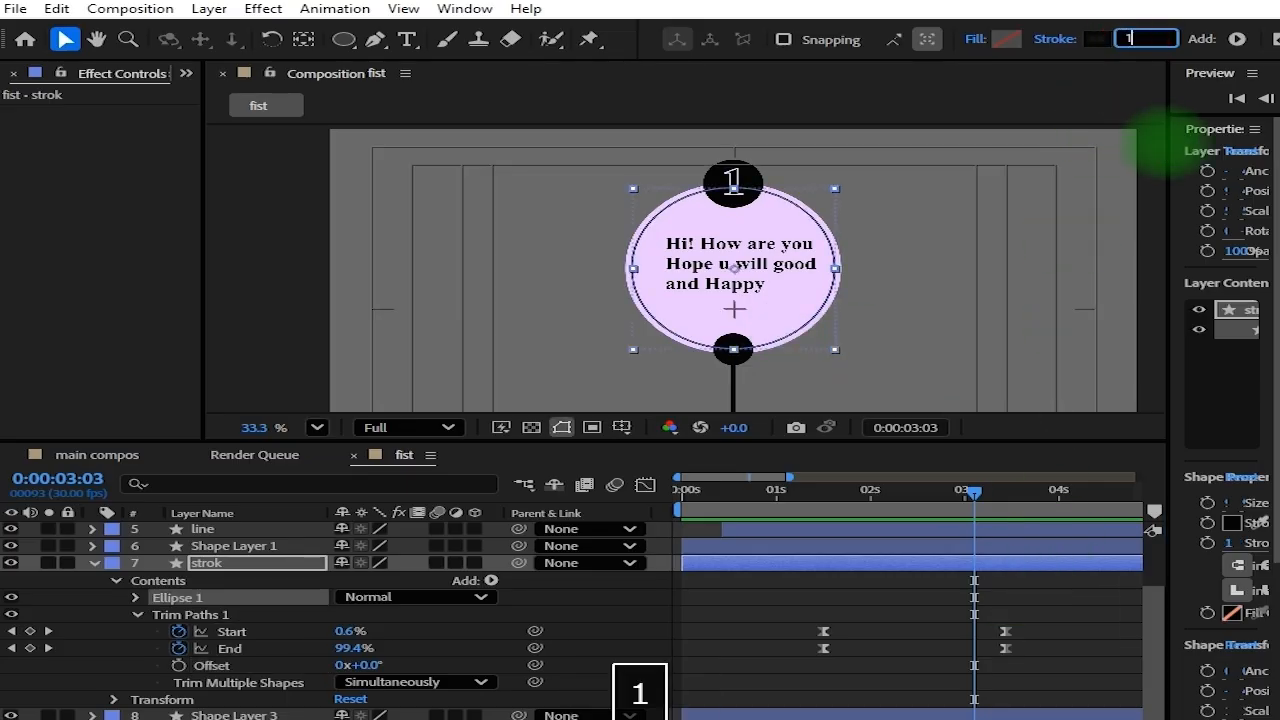
{"action": "key", "text": "Return"}
{"action": "key", "text": "ctrl+s"}
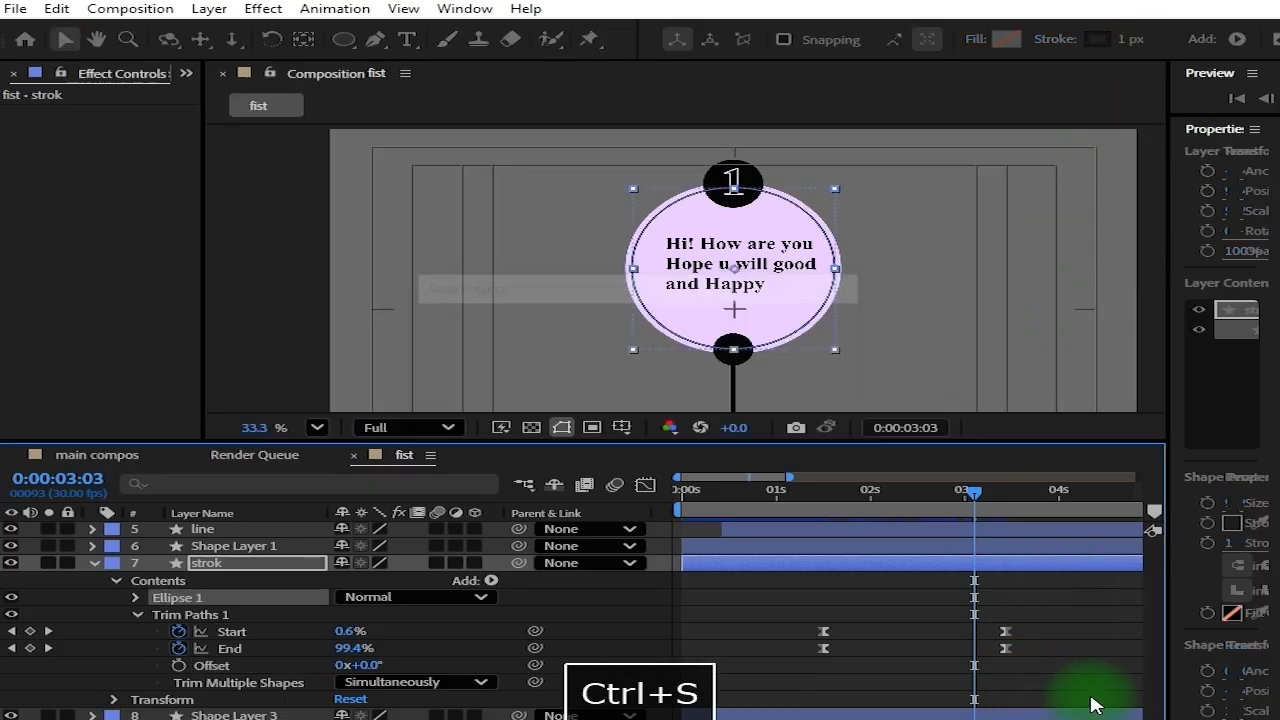
{"action": "scroll", "coordinate": [850, 700], "scroll_direction": "right", "scroll_amount": 3}
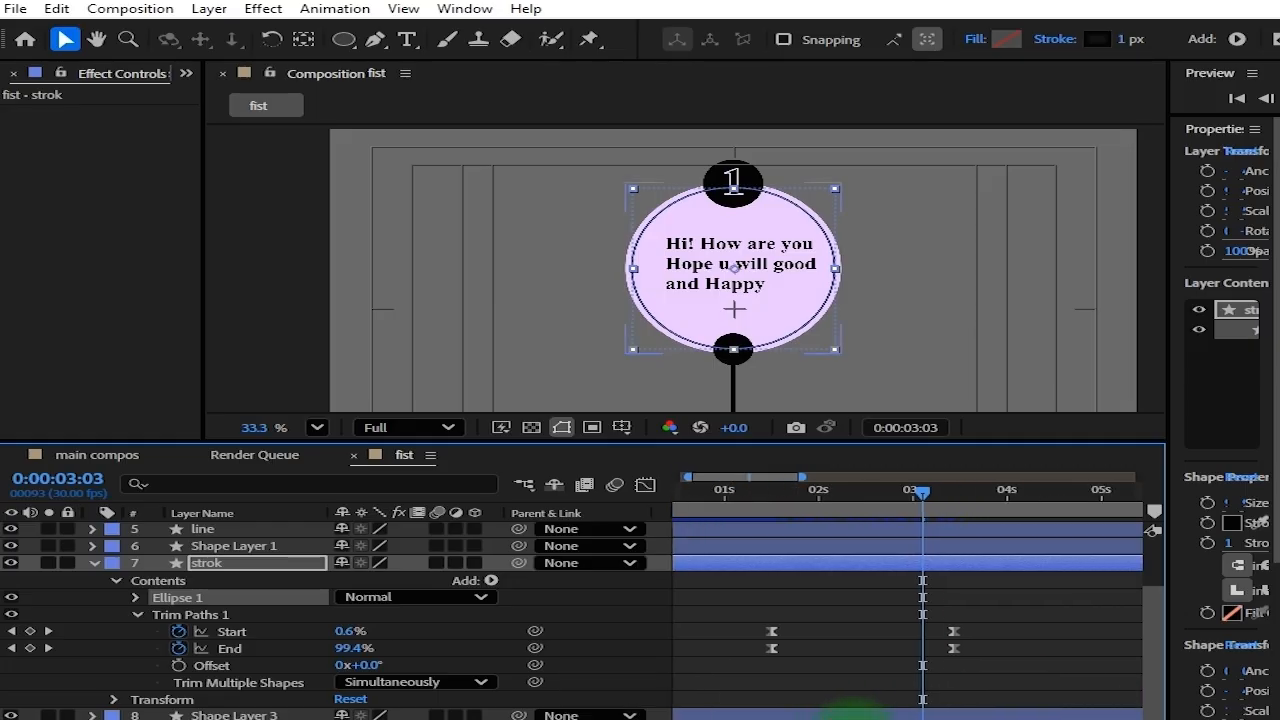
{"action": "left_click", "coordinate": [95, 563]}
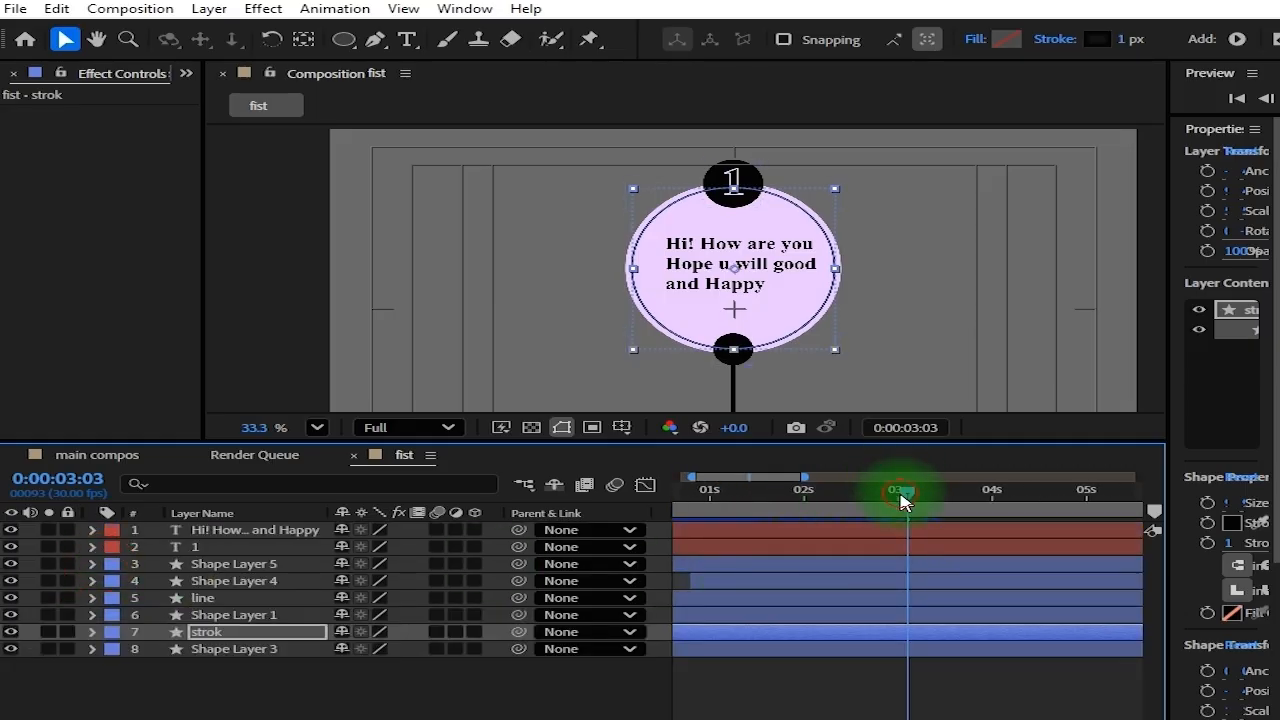
Play the fist composition from the start to review the stroke animation
{"action": "left_click_drag", "start_coordinate": [906, 491], "coordinate": [714, 551]}
{"action": "key", "text": "space"}
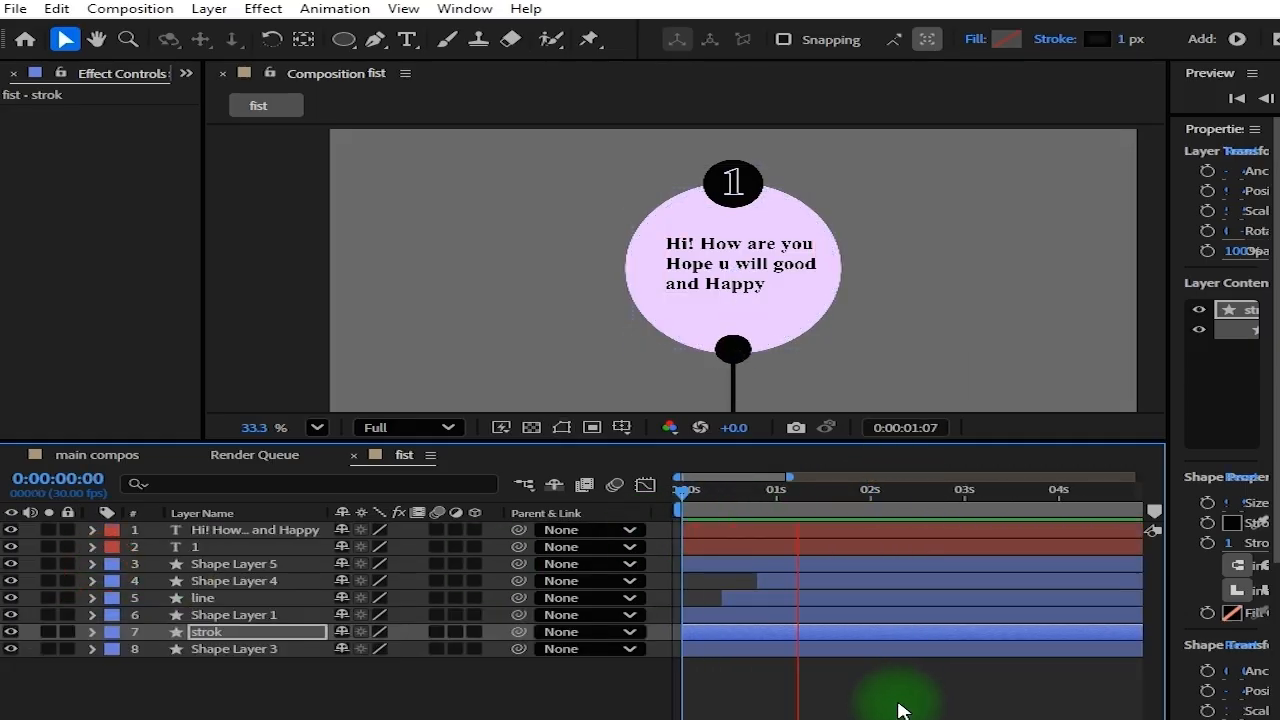
{"action": "key", "text": "space"}
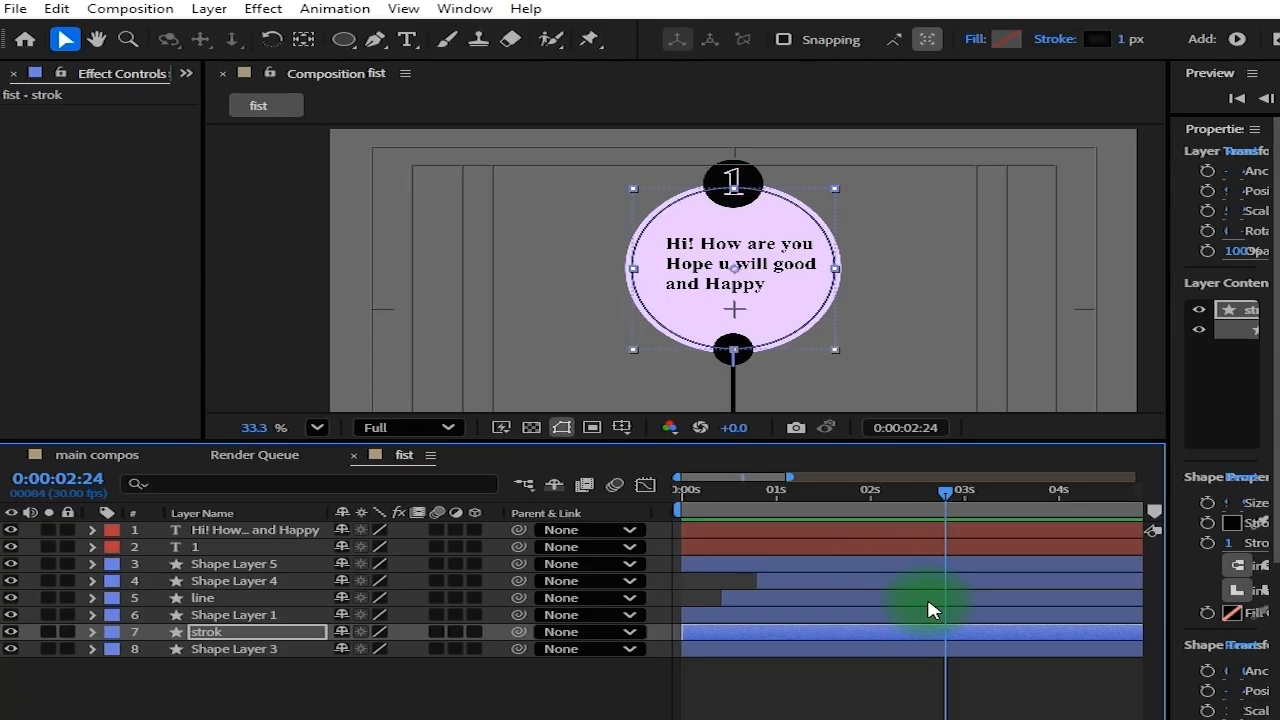
{"action": "left_click_drag", "start_coordinate": [757, 717], "coordinate": [744, 717]}
{"action": "mouse_move", "coordinate": [808, 491]}
{"action": "left_mouse_down"}
{"action": "mouse_move", "coordinate": [731, 492]}
{"action": "mouse_move", "coordinate": [807, 494]}
{"action": "left_mouse_up"}
{"action": "left_click", "coordinate": [876, 640]}
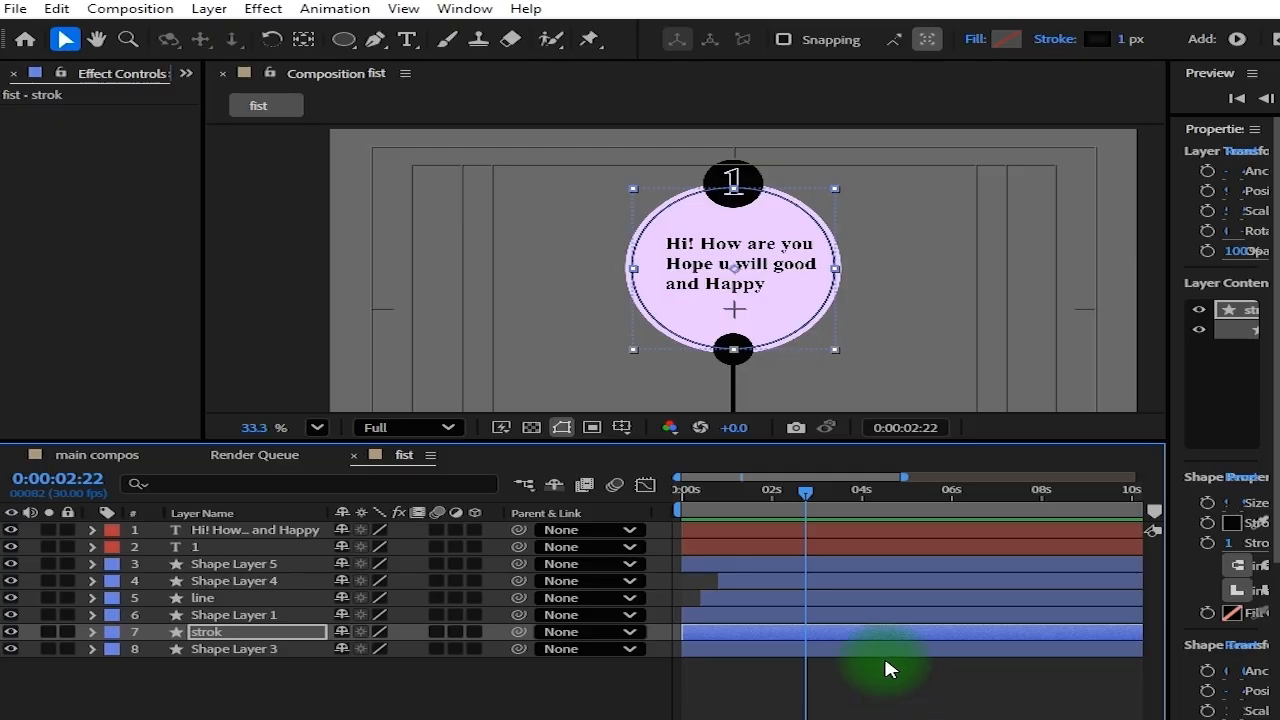
Reveal the strok layer's keyframes and trim the start of Shape Layer 5 to 0:00:03:01
{"action": "key", "text": "u"}
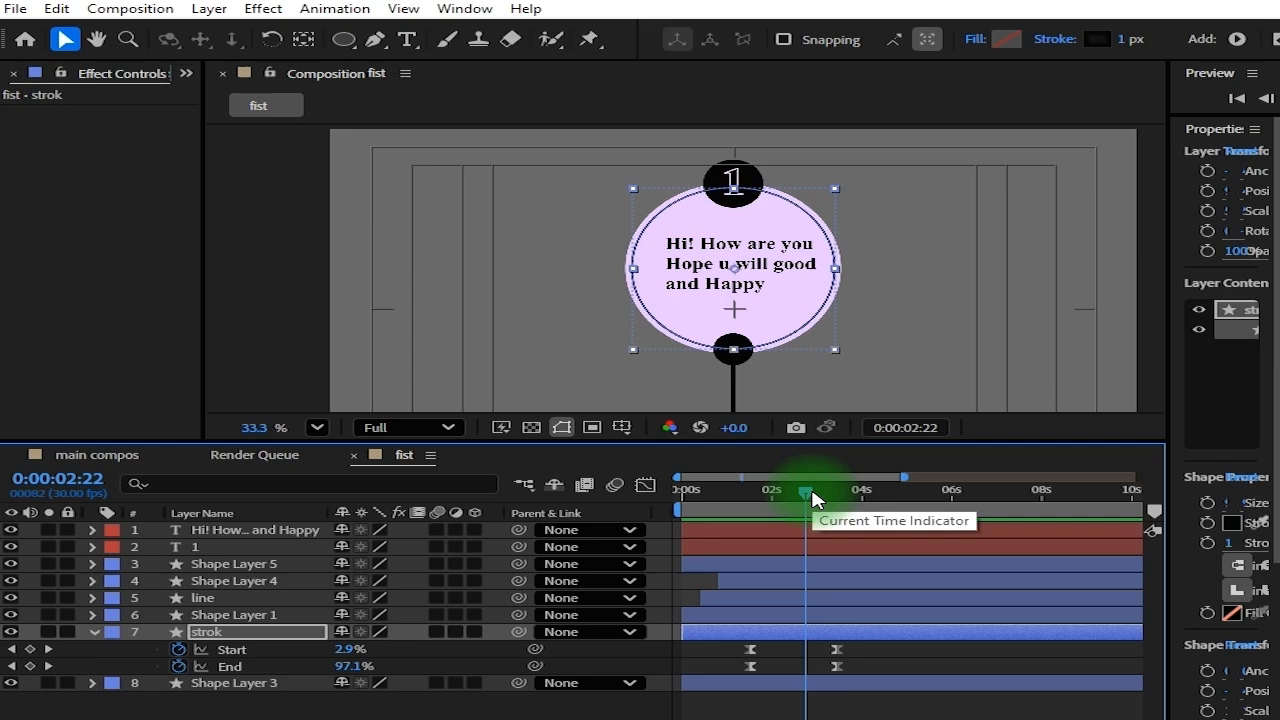
{"action": "left_click", "coordinate": [851, 566]}
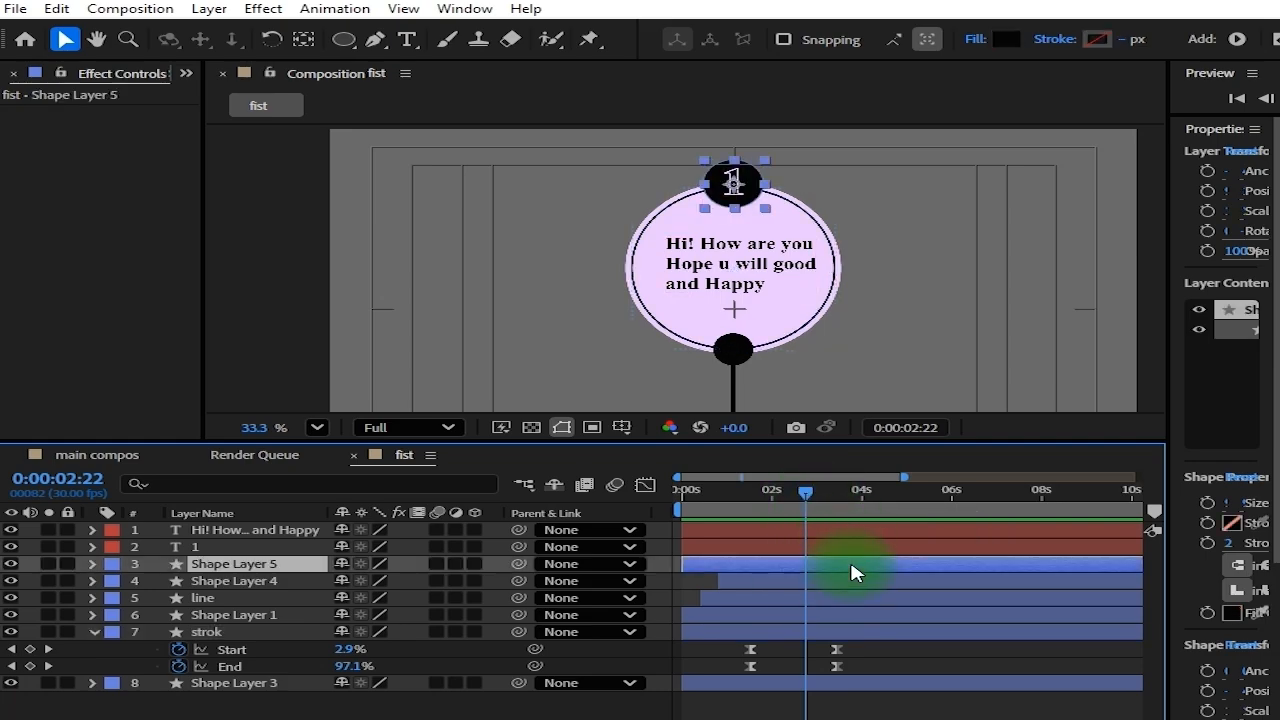
{"action": "scroll", "coordinate": [769, 152], "scroll_direction": "up", "scroll_amount": 3}
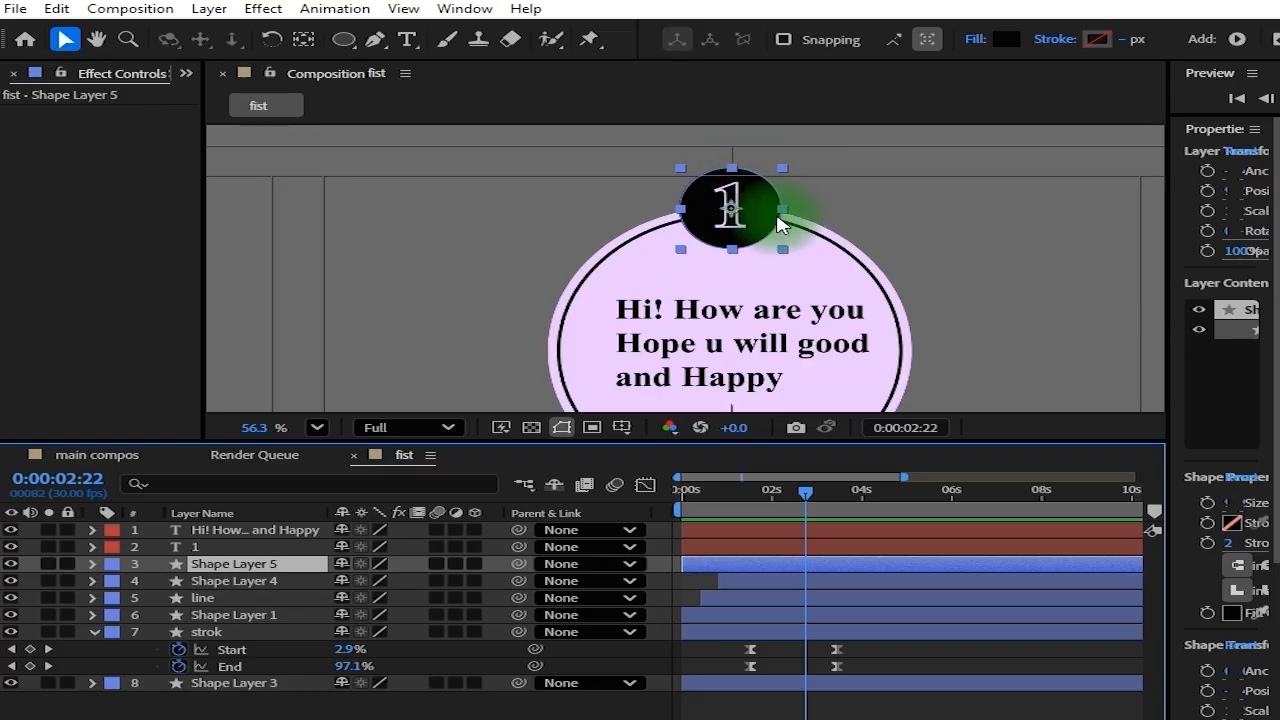
{"action": "left_click_drag", "start_coordinate": [772, 293], "coordinate": [768, 249]}
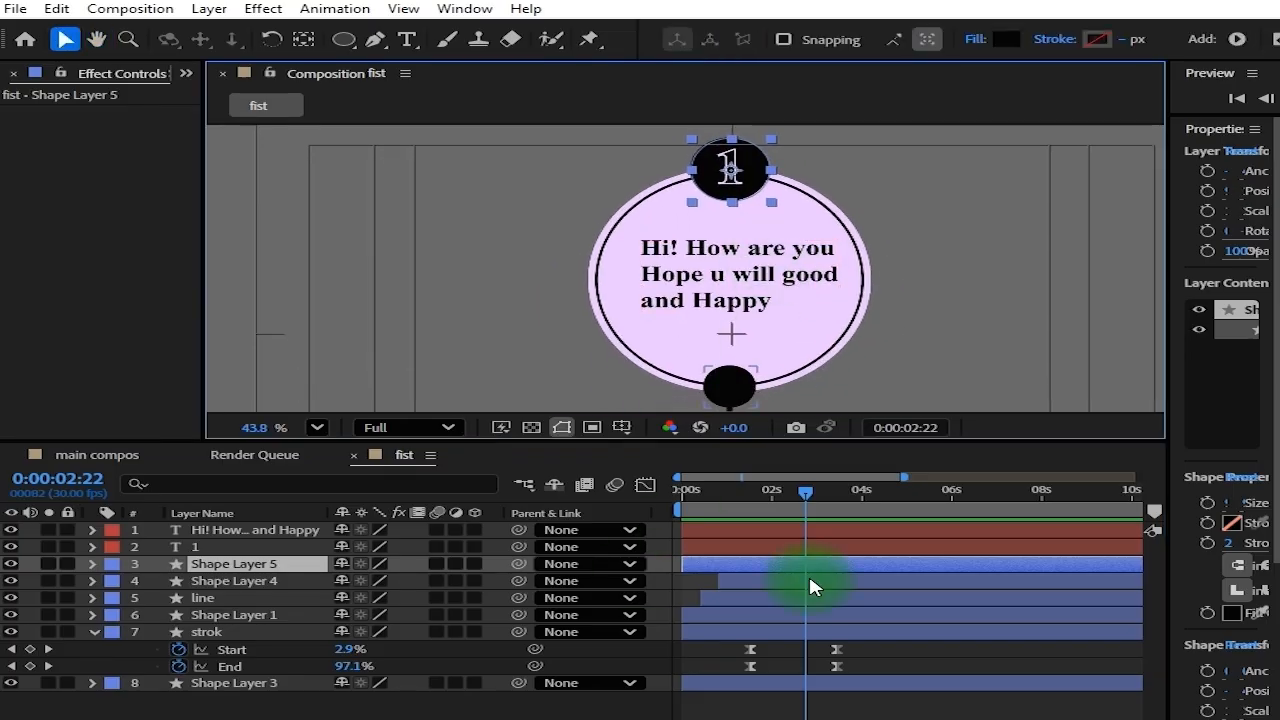
{"action": "left_click_drag", "start_coordinate": [803, 494], "coordinate": [800, 502]}
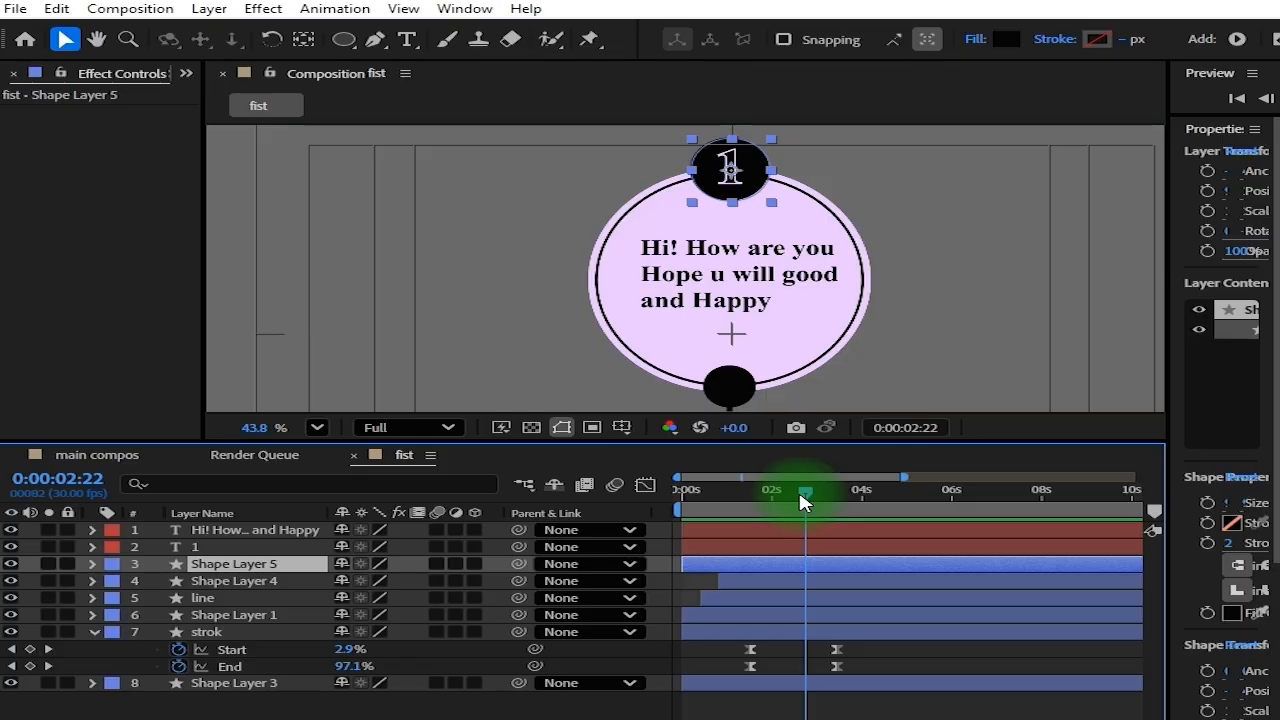
{"action": "left_click_drag", "start_coordinate": [803, 502], "coordinate": [818, 502]}
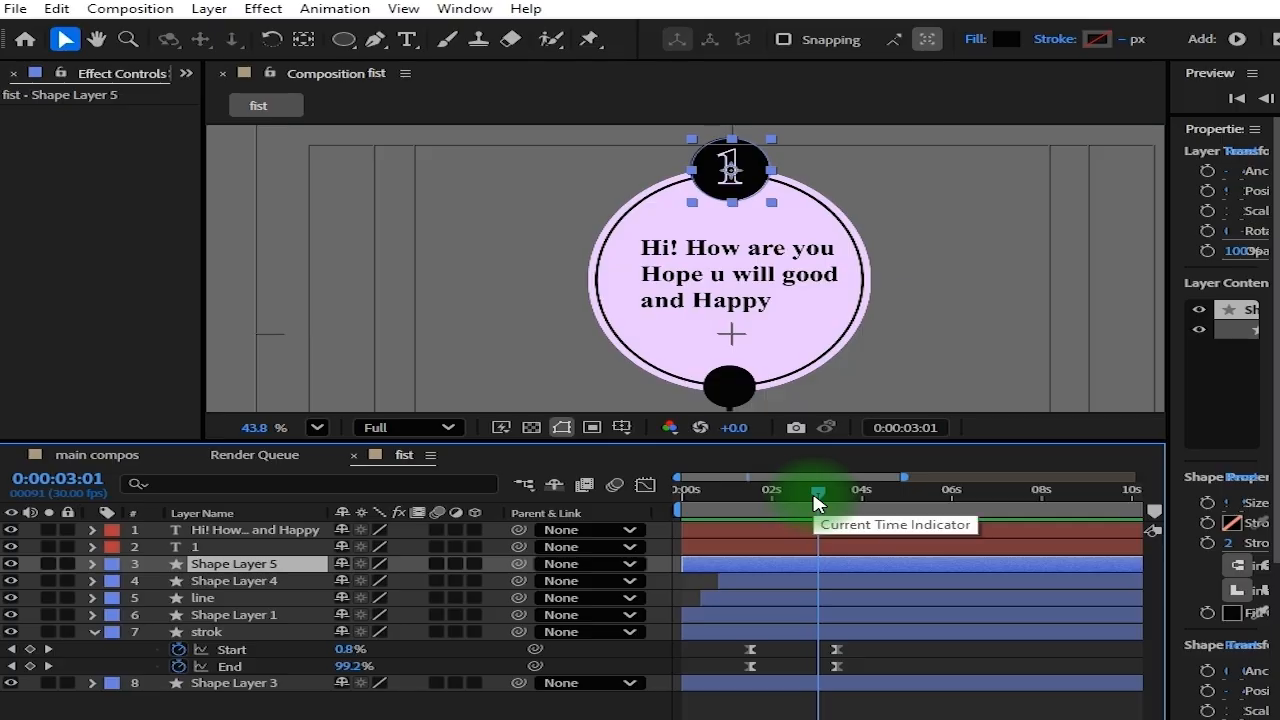
{"action": "key", "text": "alt+bracketleft"}
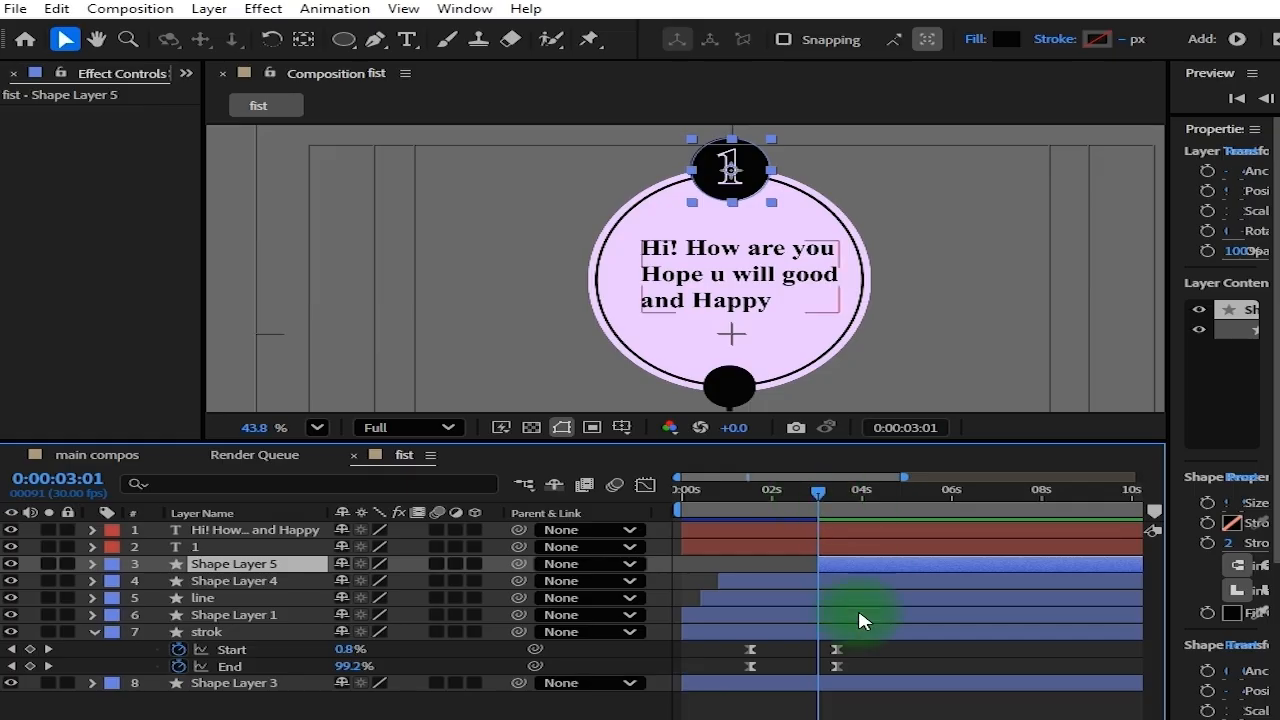
Animate Shape Layer 5's scale from 0% at 0:00:03:01 to 150% at about 5 seconds
{"action": "key", "text": "s"}
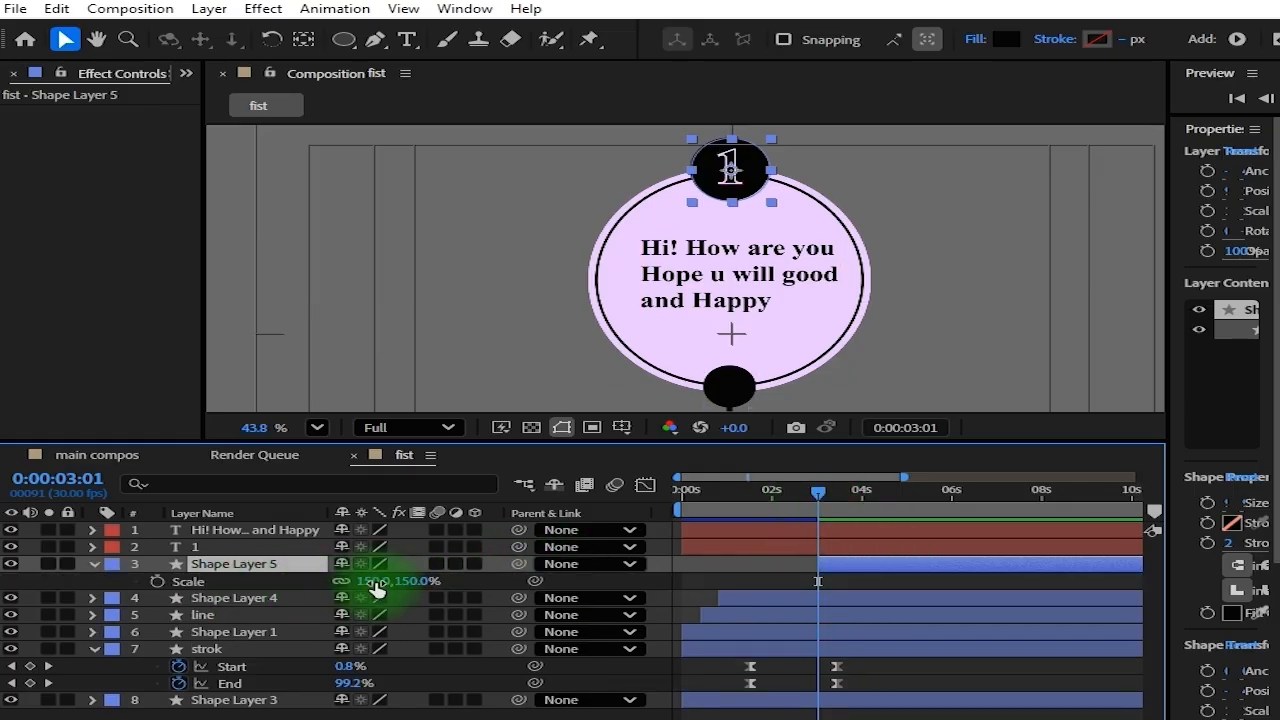
{"action": "left_click", "coordinate": [157, 581]}
{"action": "left_click_drag", "start_coordinate": [831, 582], "coordinate": [908, 588]}
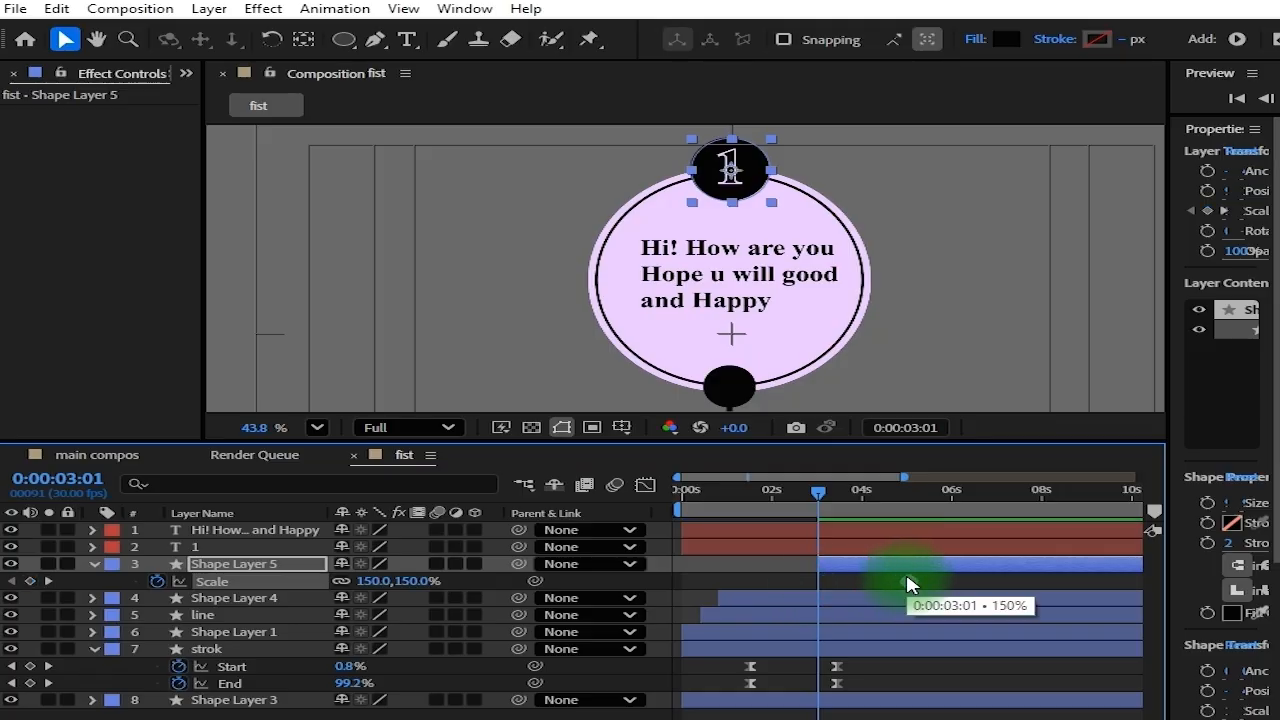
{"action": "left_click", "coordinate": [370, 581]}
{"action": "type", "text": "0"}
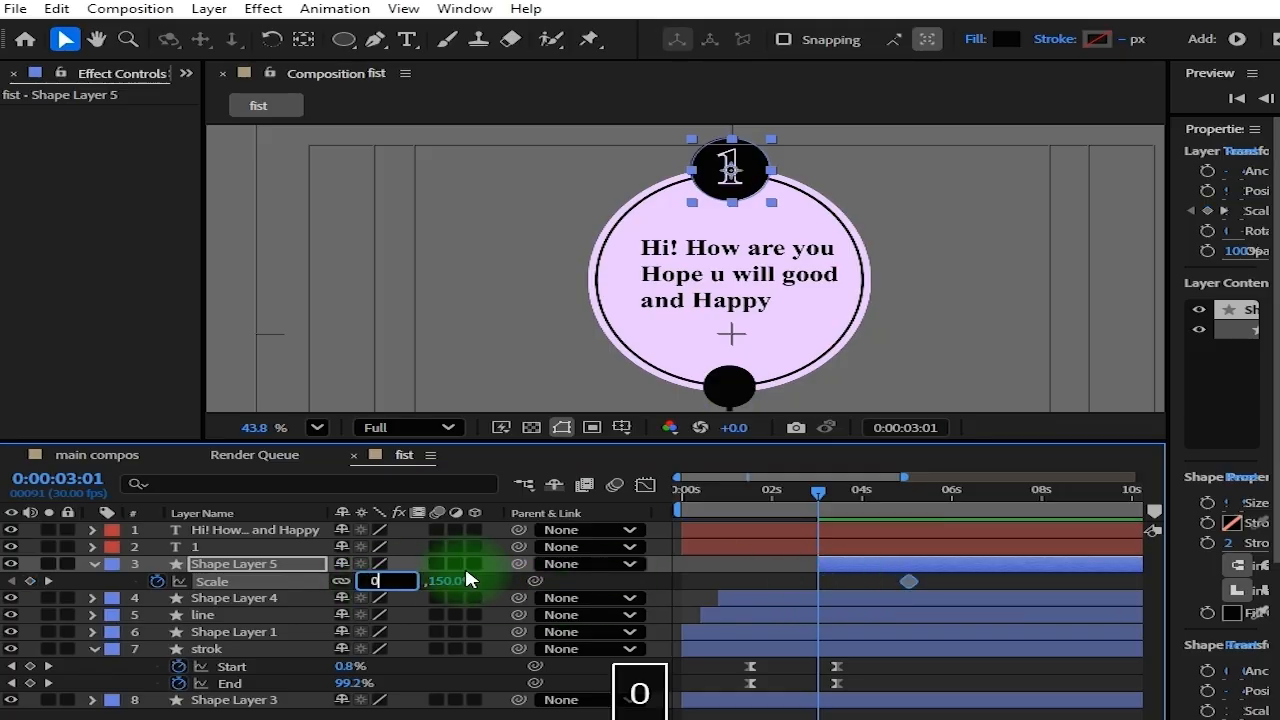
{"action": "key", "text": "Return"}
Preview the circle's scale-up and move its 150% scale keyframe earlier to about 4 seconds
{"action": "mouse_move", "coordinate": [822, 495]}
{"action": "left_mouse_down"}
{"action": "mouse_move", "coordinate": [785, 497]}
{"action": "mouse_move", "coordinate": [837, 503]}
{"action": "mouse_move", "coordinate": [801, 503]}
{"action": "left_mouse_up"}
{"action": "key", "text": "space"}
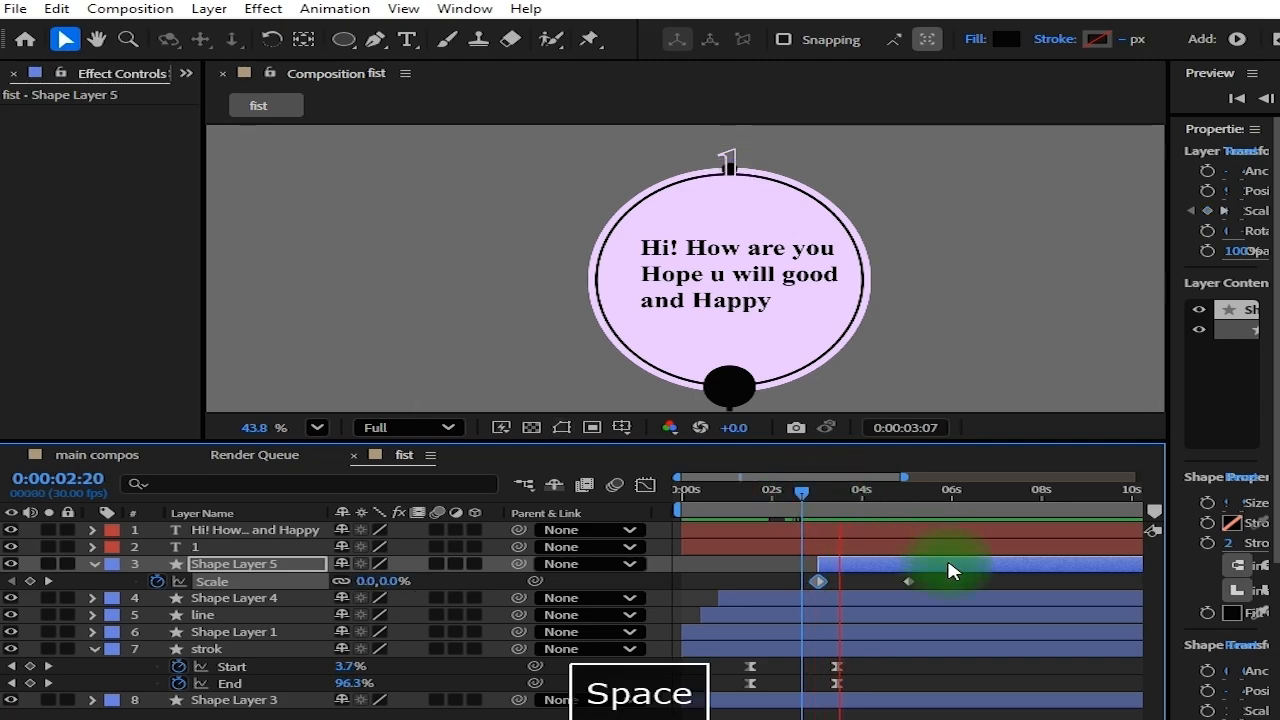
{"action": "key", "text": "space"}
{"action": "left_click_drag", "start_coordinate": [894, 505], "coordinate": [810, 495]}
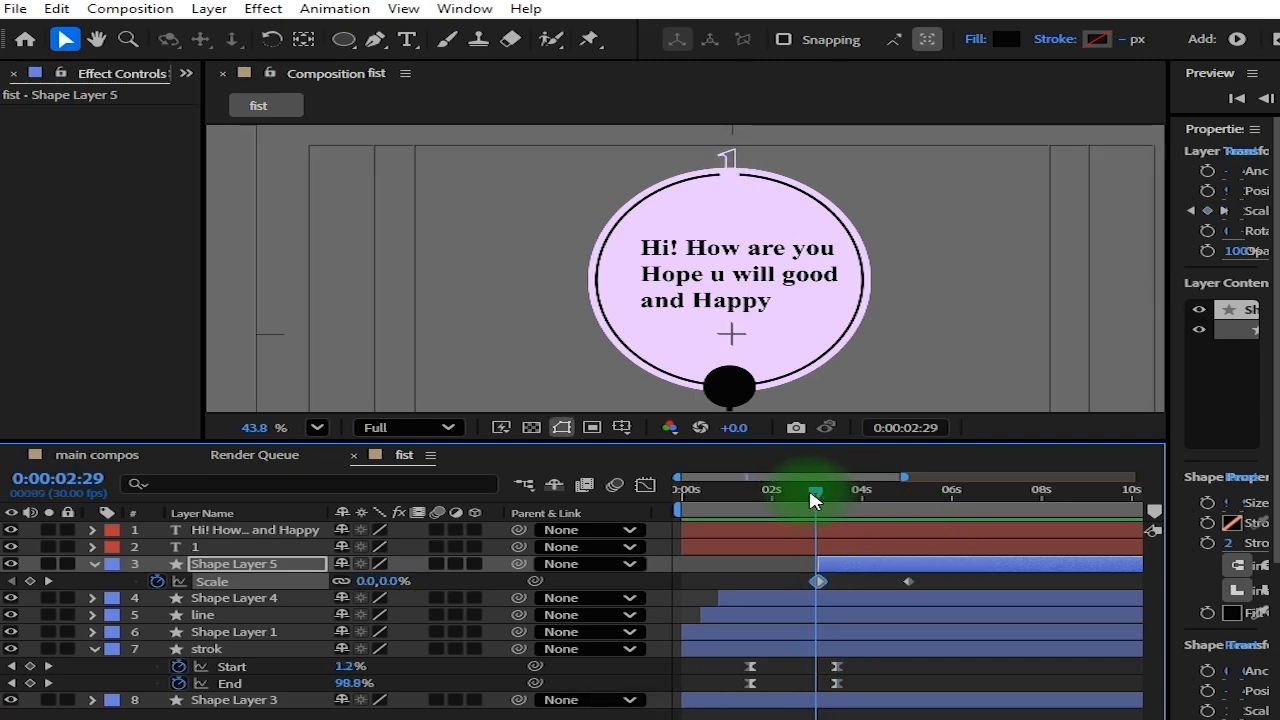
{"action": "left_click_drag", "start_coordinate": [911, 581], "coordinate": [870, 583]}
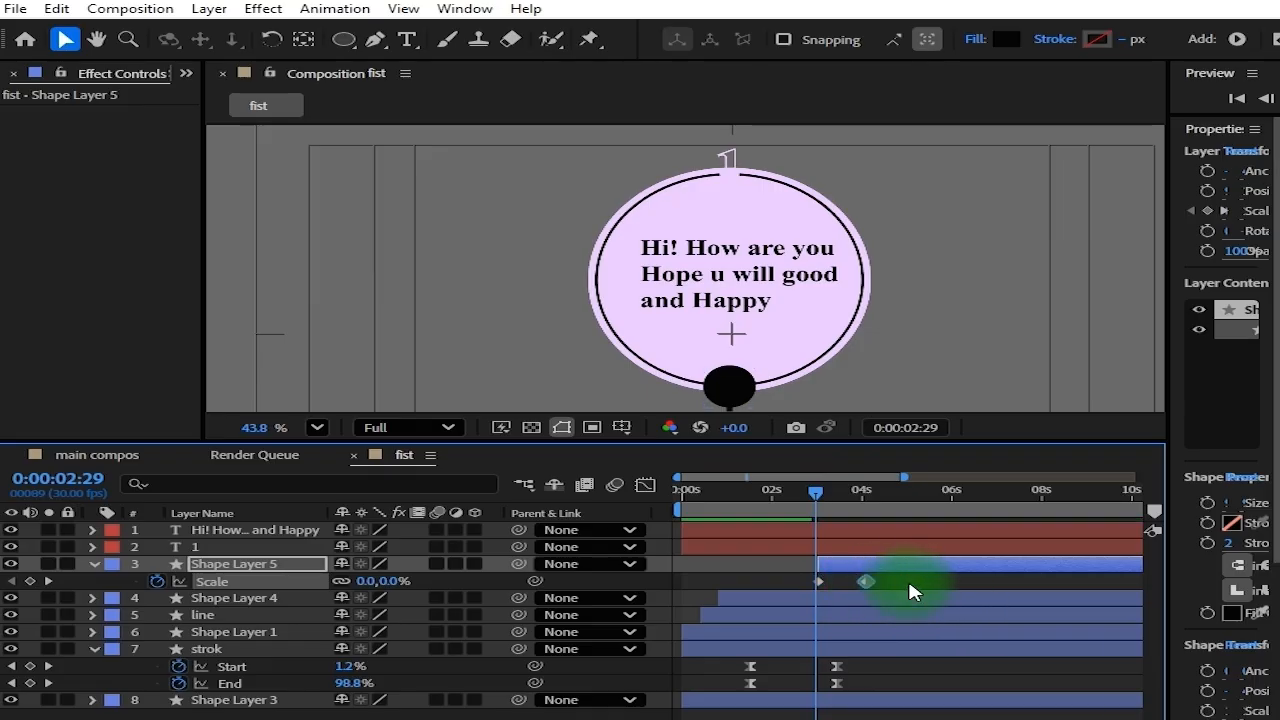
Shift Shape Layer 5 with its keyframes earlier to start at about 2.6 seconds, and preview the timing
{"action": "key", "text": "space"}
{"action": "key", "text": "space"}
{"action": "left_click_drag", "start_coordinate": [878, 564], "coordinate": [861, 560]}
{"action": "left_click_drag", "start_coordinate": [862, 501], "coordinate": [793, 491]}
{"action": "key", "text": "space"}
{"action": "key", "text": "space"}
{"action": "key", "text": "space"}
{"action": "key", "text": "space"}
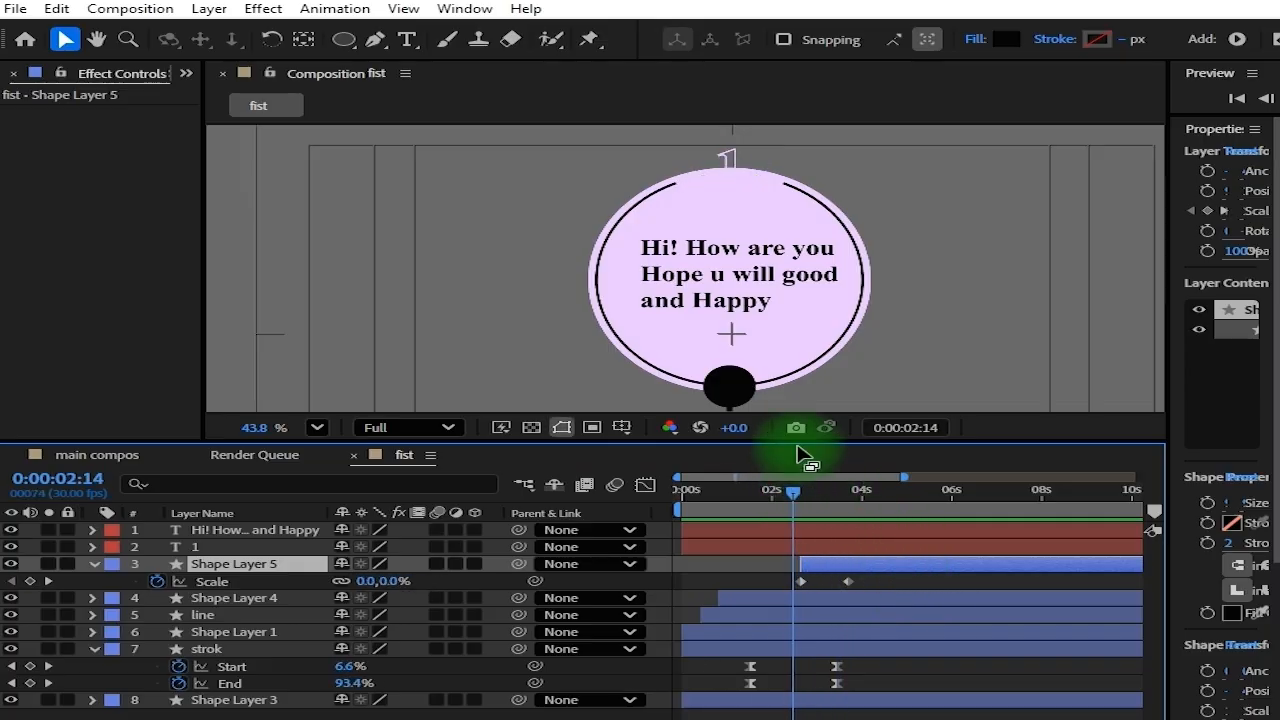
Try starting Shape Layer 5 at about 2.3 seconds and move it back to about 2.6 seconds, comparing it with the closing stroke
{"action": "scroll", "coordinate": [757, 191], "scroll_direction": "up", "scroll_amount": 3}
{"action": "left_click", "coordinate": [757, 492]}
{"action": "left_click_drag", "start_coordinate": [757, 500], "coordinate": [804, 501]}
{"action": "left_click", "coordinate": [855, 557]}
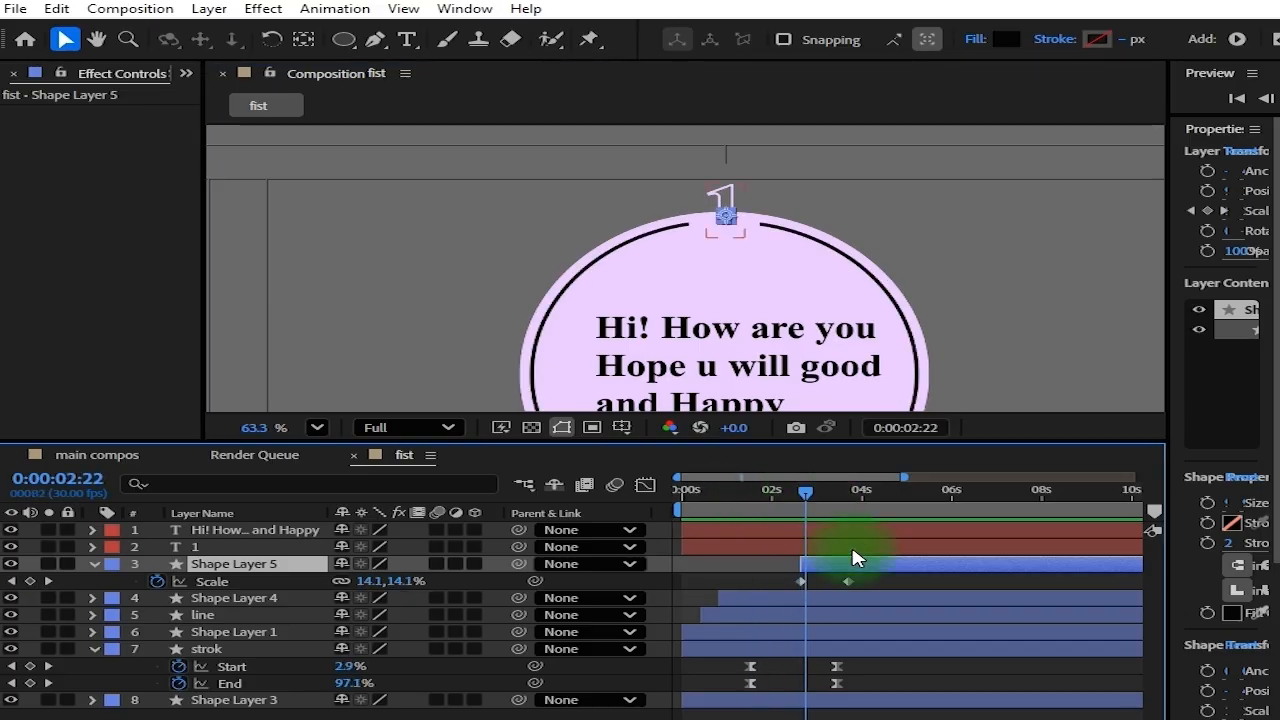
{"action": "mouse_move", "coordinate": [846, 566]}
{"action": "left_mouse_down"}
{"action": "mouse_move", "coordinate": [840, 578]}
{"action": "mouse_move", "coordinate": [831, 566]}
{"action": "left_mouse_up"}
{"action": "left_click", "coordinate": [851, 577]}
{"action": "mouse_move", "coordinate": [814, 489]}
{"action": "left_mouse_down"}
{"action": "mouse_move", "coordinate": [764, 491]}
{"action": "mouse_move", "coordinate": [808, 491]}
{"action": "left_mouse_up"}
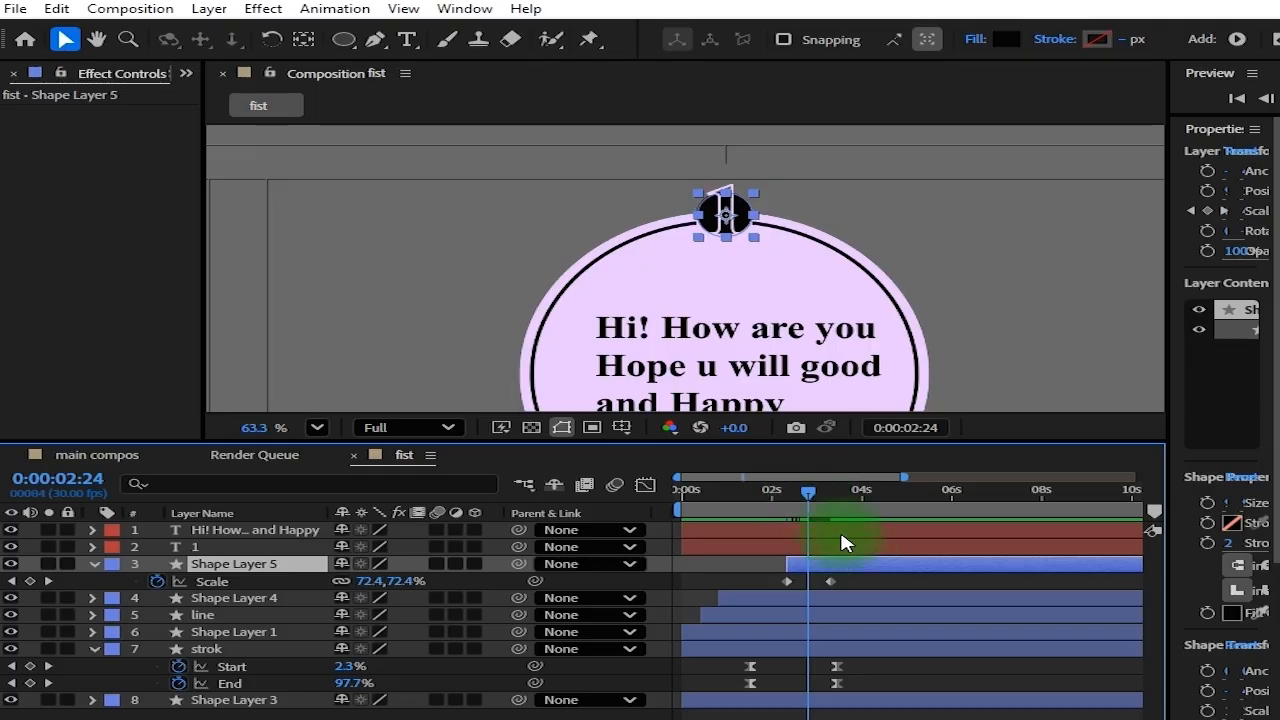
{"action": "left_click_drag", "start_coordinate": [846, 572], "coordinate": [858, 571]}
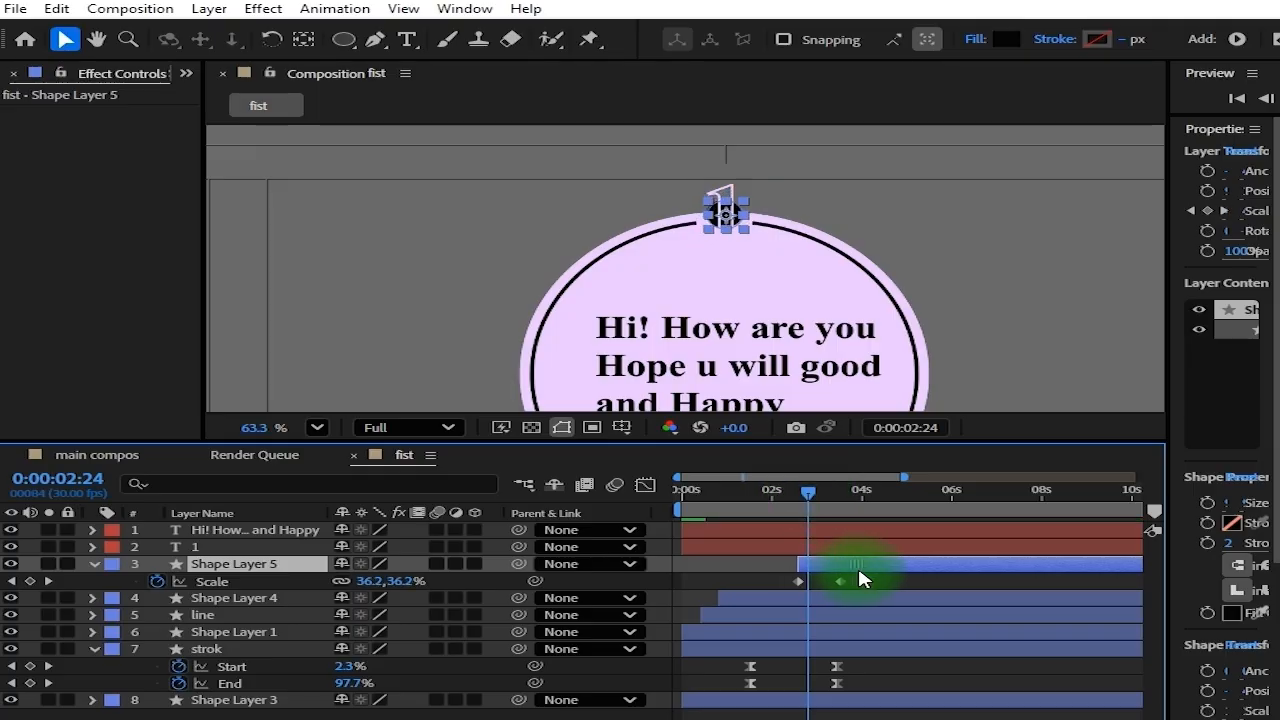
Shift Shape Layer 5 to start at about 2.8 seconds and play the result
{"action": "left_click", "coordinate": [812, 497]}
{"action": "left_click_drag", "start_coordinate": [812, 497], "coordinate": [816, 500]}
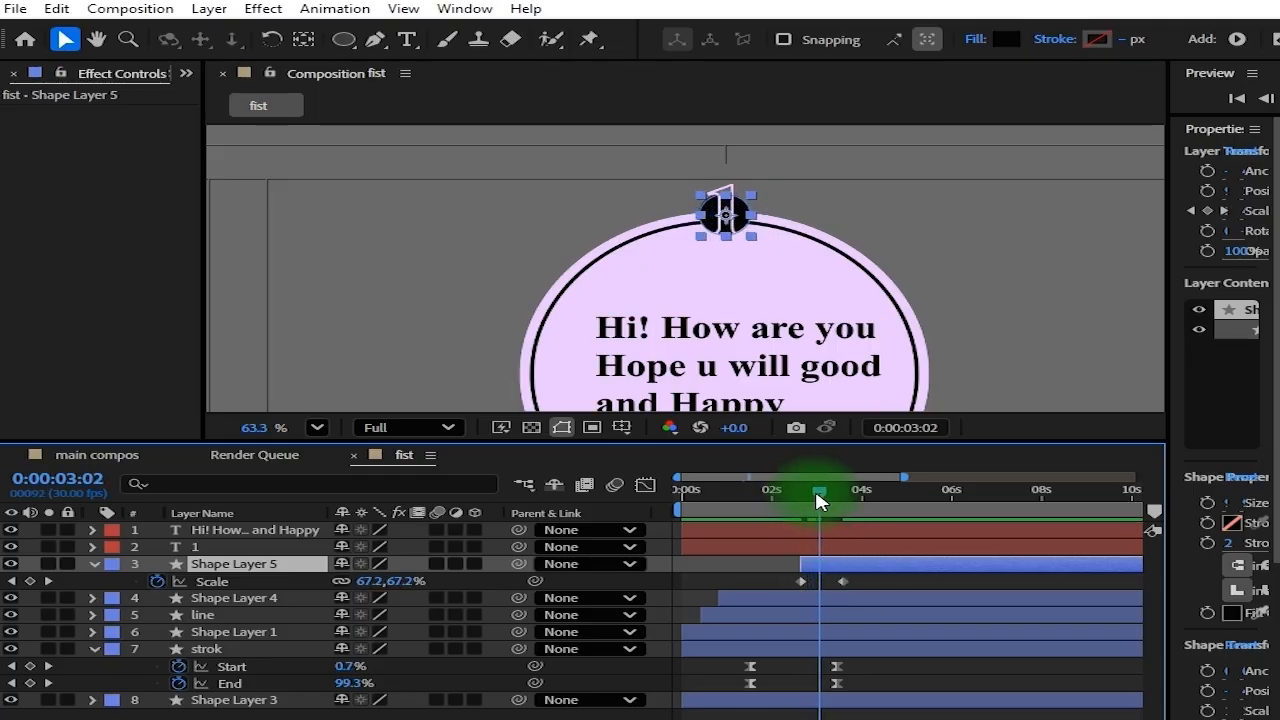
{"action": "left_click_drag", "start_coordinate": [850, 570], "coordinate": [856, 569]}
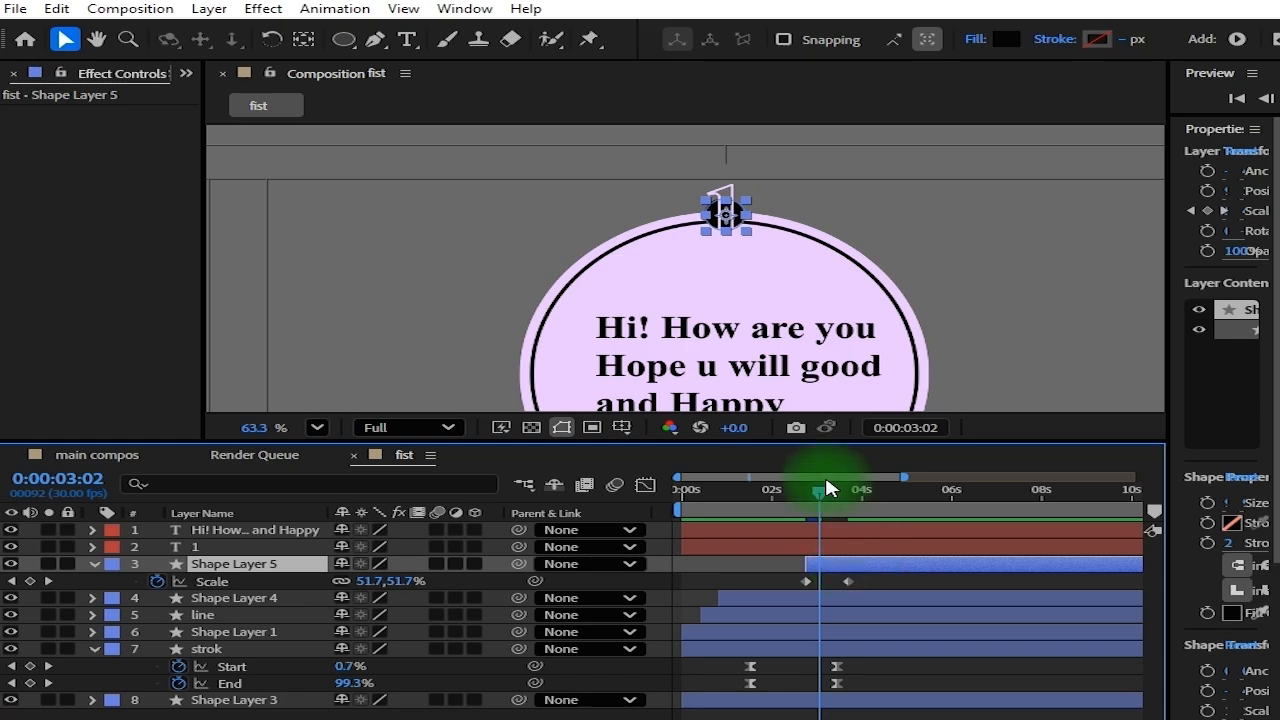
{"action": "left_click_drag", "start_coordinate": [822, 489], "coordinate": [784, 494]}
{"action": "key", "text": "space"}
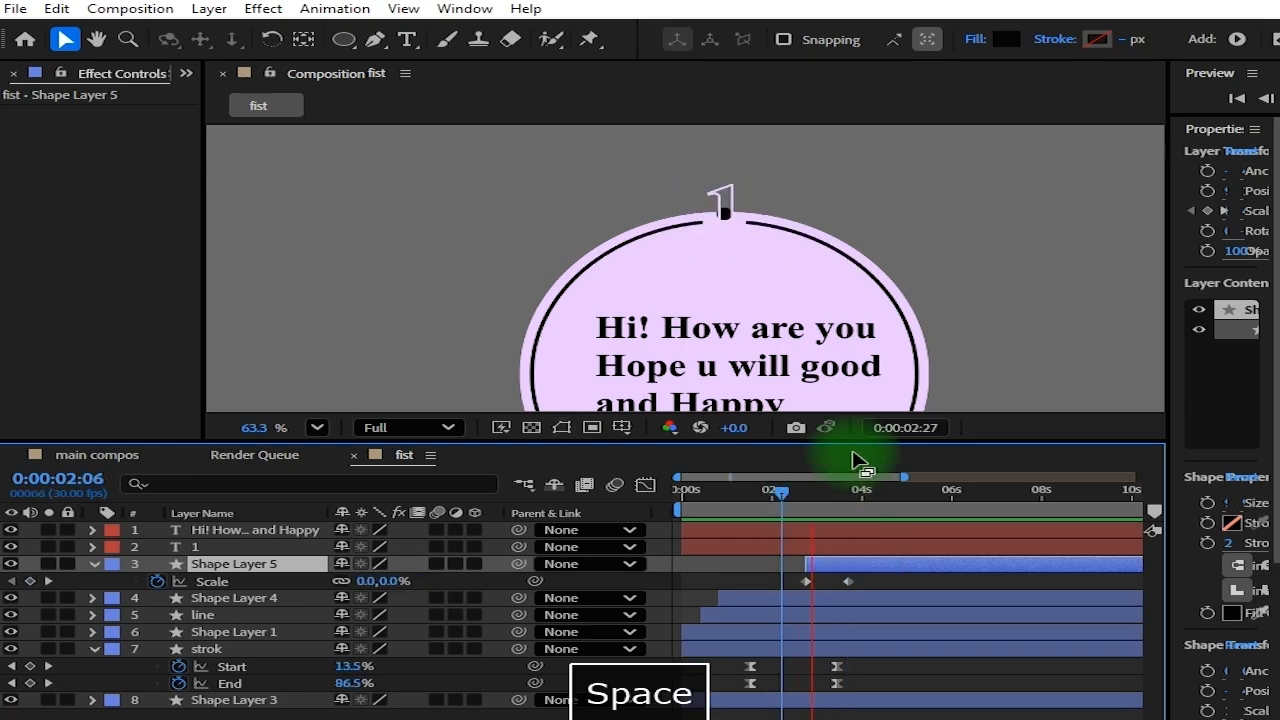
{"action": "key", "text": "space"}
Shift Shape Layer 5 to start at about 3.1 seconds, check the timing against the stroke, and save the project
{"action": "left_click_drag", "start_coordinate": [849, 491], "coordinate": [814, 491]}
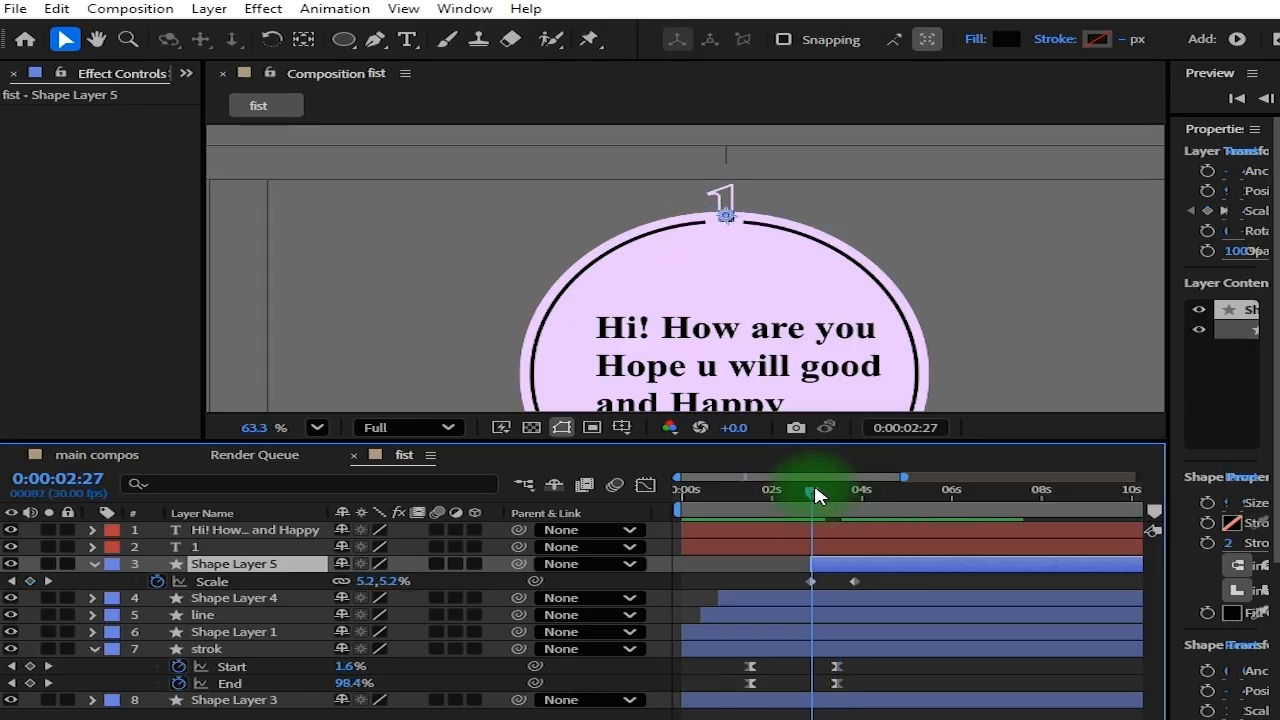
{"action": "left_click_drag", "start_coordinate": [849, 563], "coordinate": [859, 563]}
{"action": "left_click", "coordinate": [822, 490]}
{"action": "left_click_drag", "start_coordinate": [822, 490], "coordinate": [789, 489]}
{"action": "key", "text": "ctrl+s"}
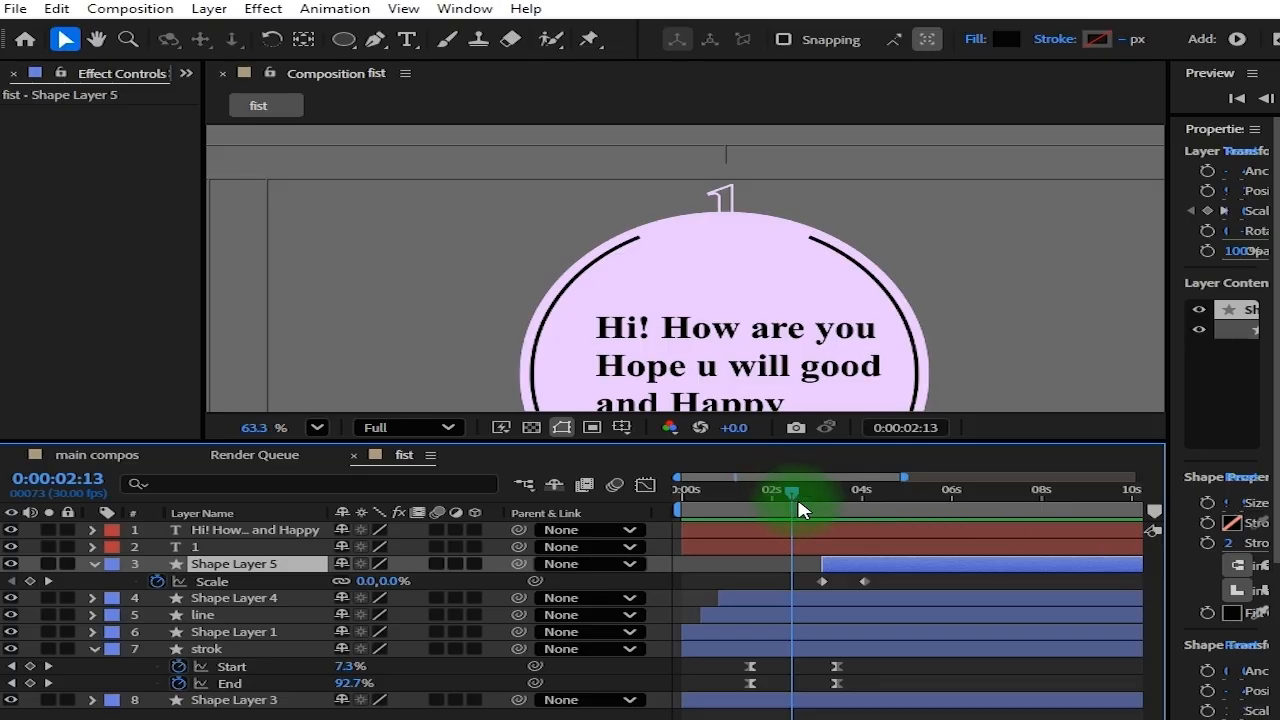
Apply Easy Ease to both scale keyframes of Shape Layer 5
{"action": "left_click", "coordinate": [822, 581]}
{"action": "right_click", "coordinate": [872, 588]}
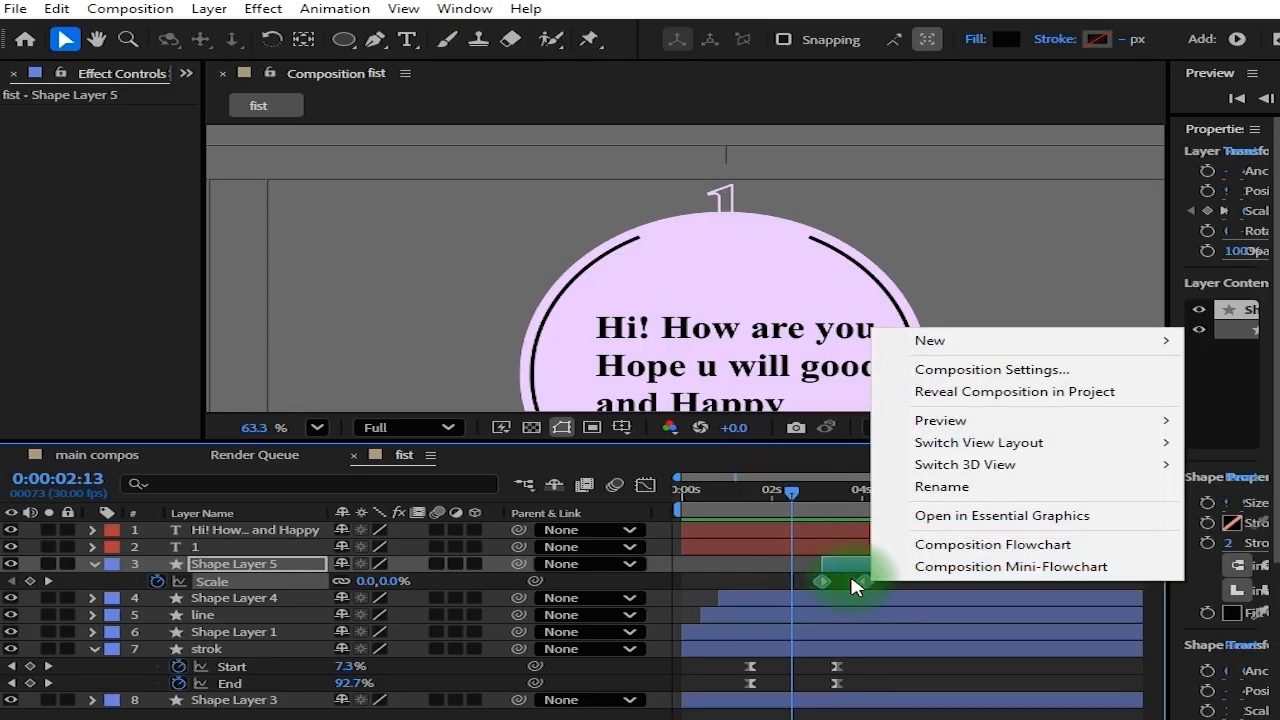
{"action": "right_click", "coordinate": [863, 581]}
{"action": "mouse_move", "coordinate": [917, 577]}
{"action": "left_click", "coordinate": [526, 343]}
Lengthen the incoming ease of Shape Layer 5's ending scale keyframe in the Graph Editor's speed graph
{"action": "left_click", "coordinate": [645, 487]}
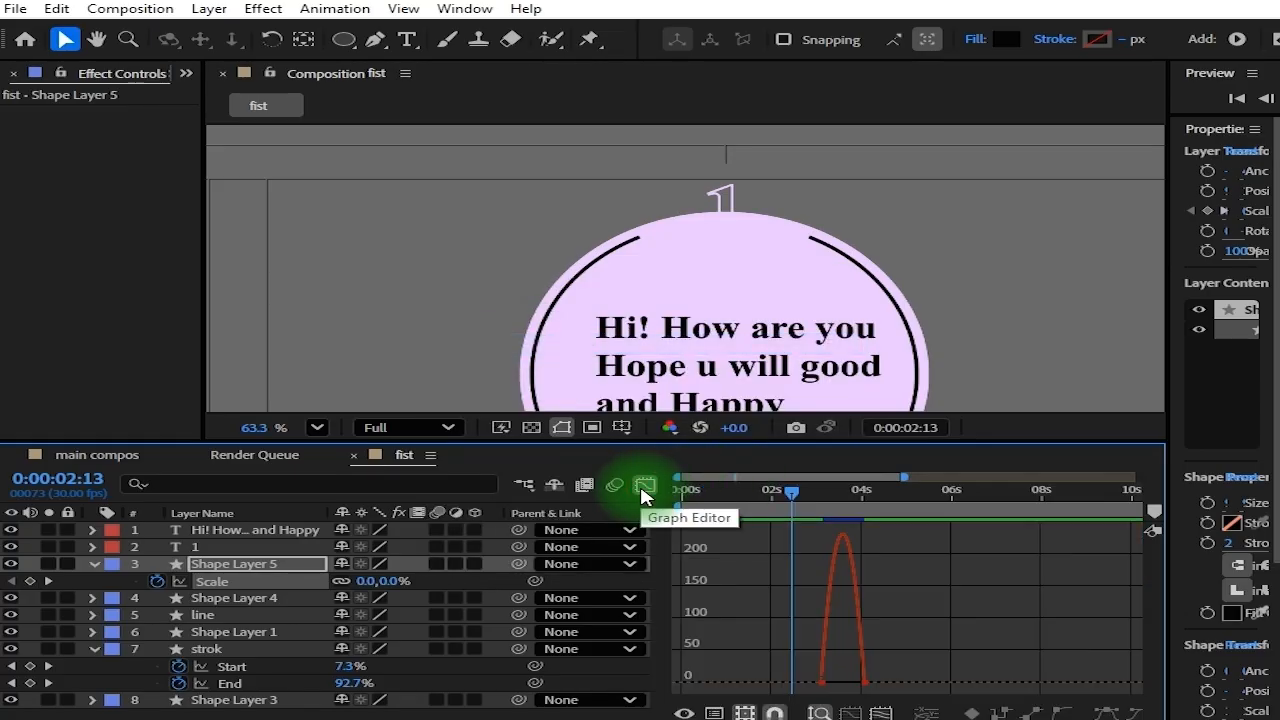
{"action": "left_click_drag", "start_coordinate": [926, 651], "coordinate": [760, 719]}
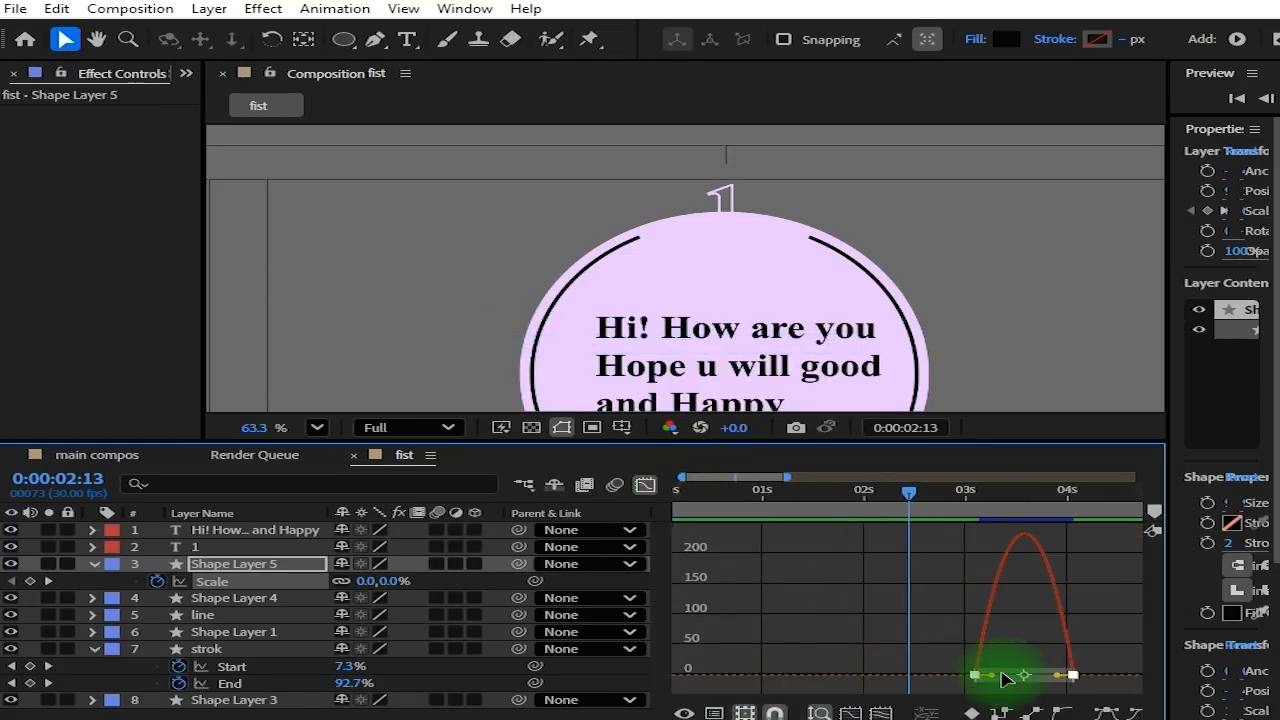
{"action": "left_click_drag", "start_coordinate": [1066, 680], "coordinate": [1043, 680]}
{"action": "left_click", "coordinate": [645, 485]}
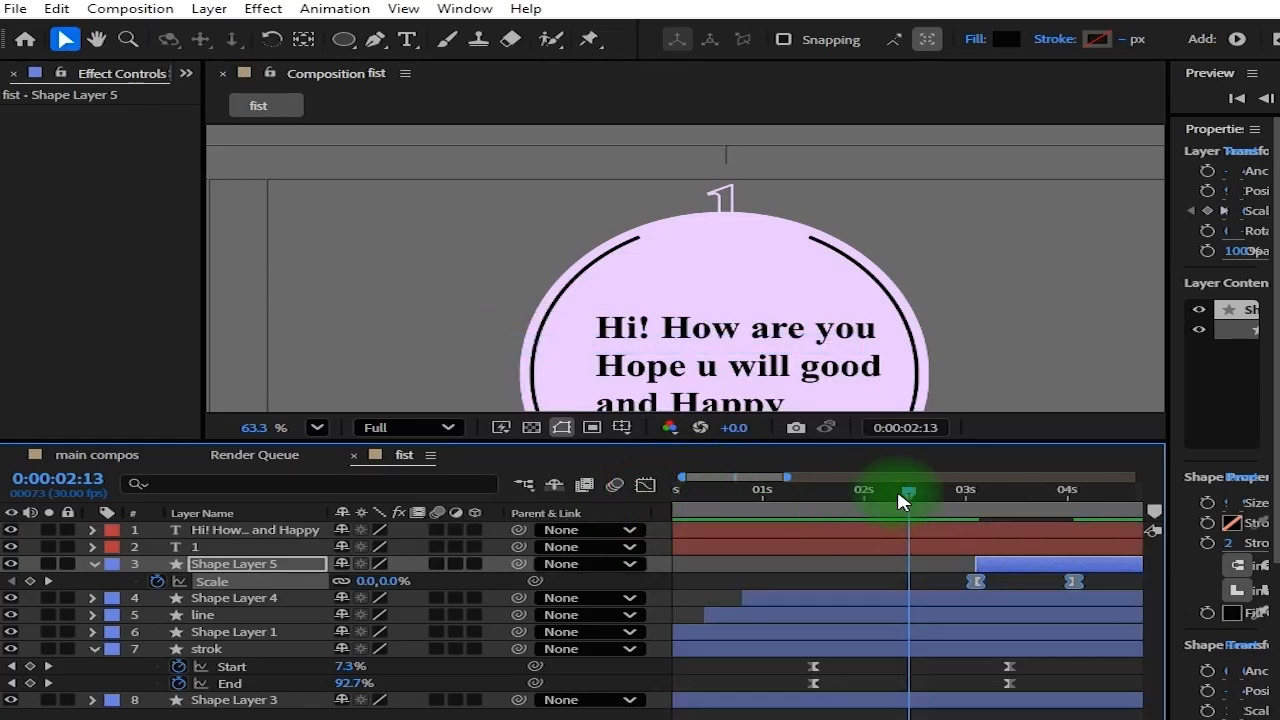
Preview the eased scale-up of the black number circle
{"action": "scroll", "coordinate": [760, 690], "scroll_direction": "down", "scroll_amount": 3}
{"action": "key", "text": "space"}
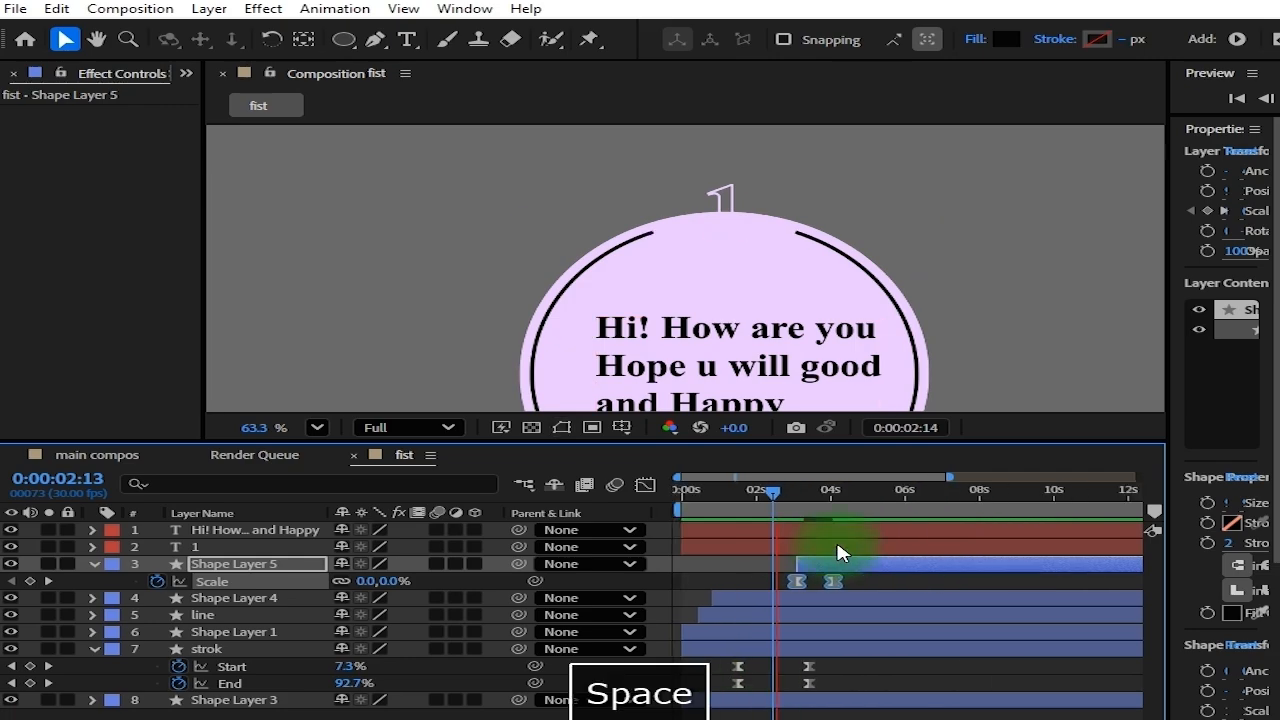
{"action": "key", "text": "space"}
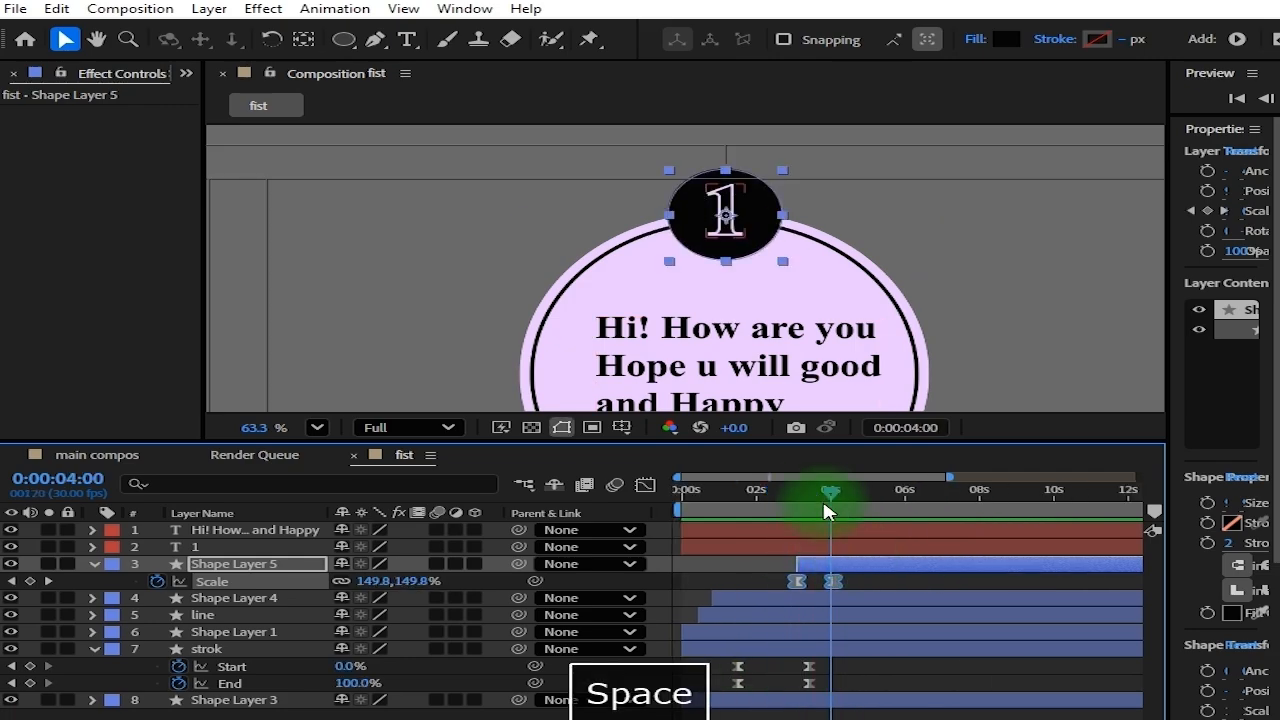
Replay the closing stroke together with the number circle's scale-up and scrub to about 0:00:03:20
{"action": "left_click_drag", "start_coordinate": [823, 490], "coordinate": [775, 490]}
{"action": "key", "text": "space"}
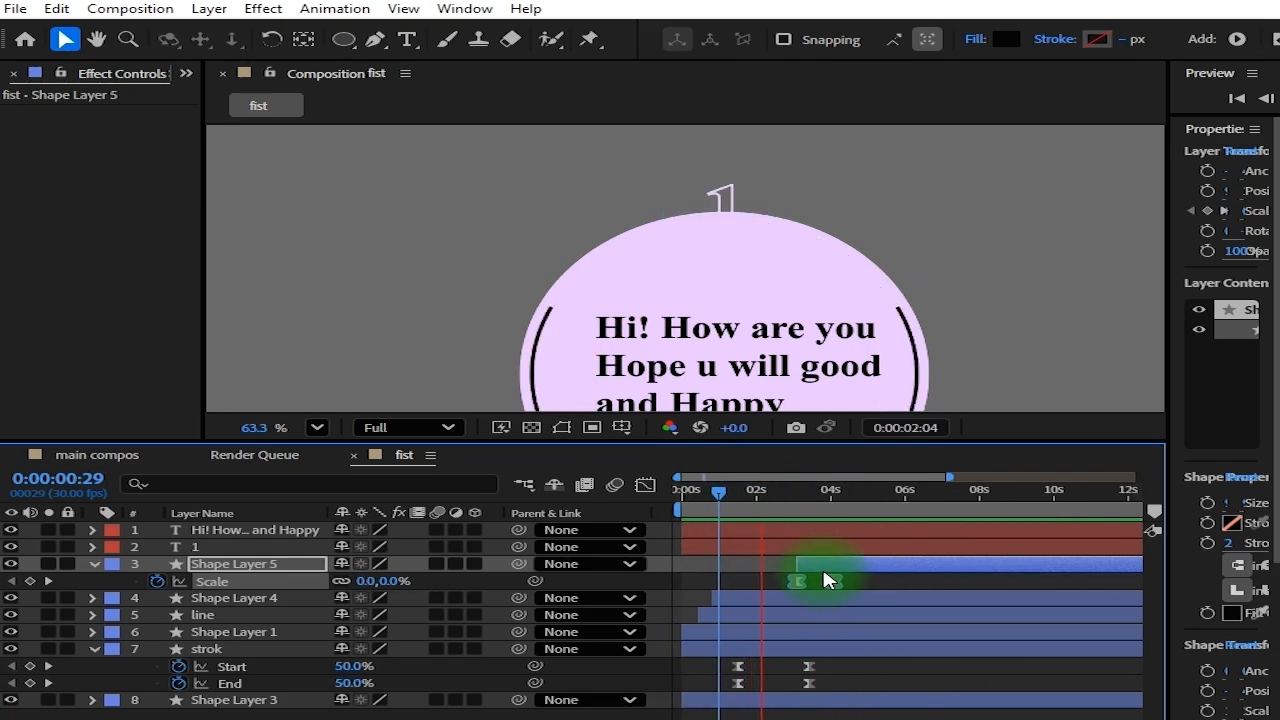
{"action": "key", "text": "space"}
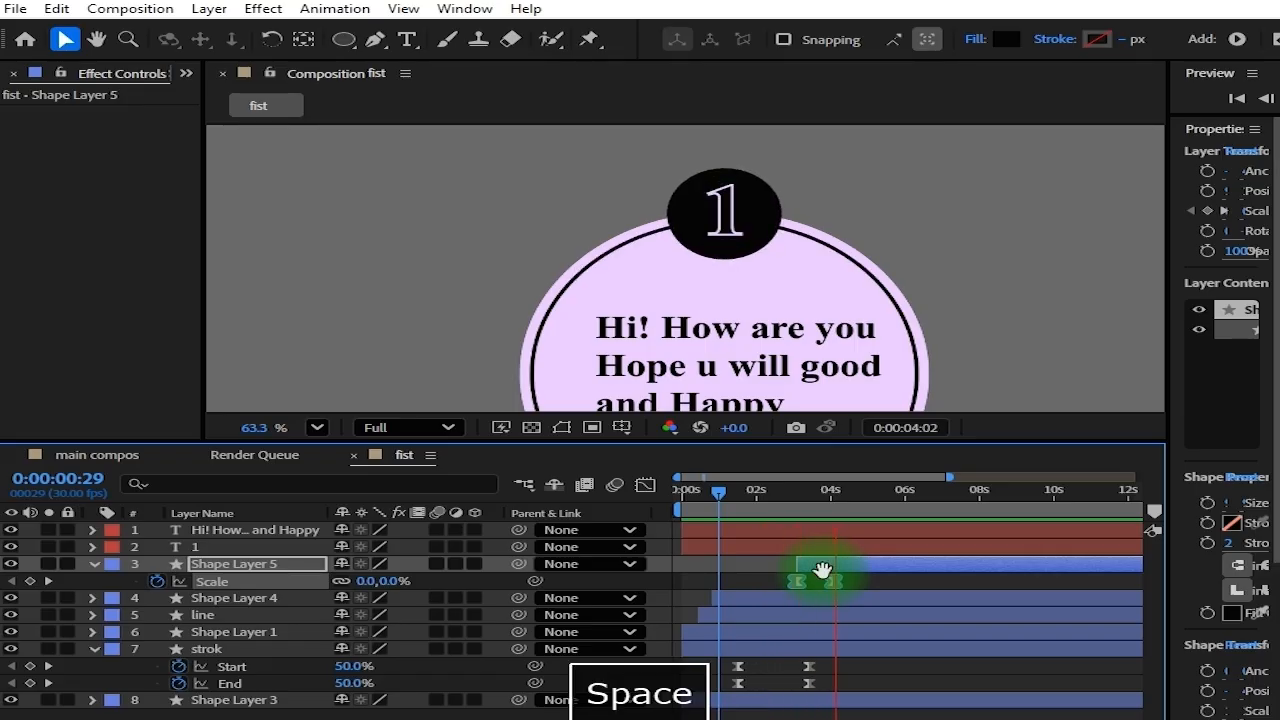
{"action": "left_click", "coordinate": [843, 489]}
{"action": "left_click_drag", "start_coordinate": [843, 489], "coordinate": [820, 510]}
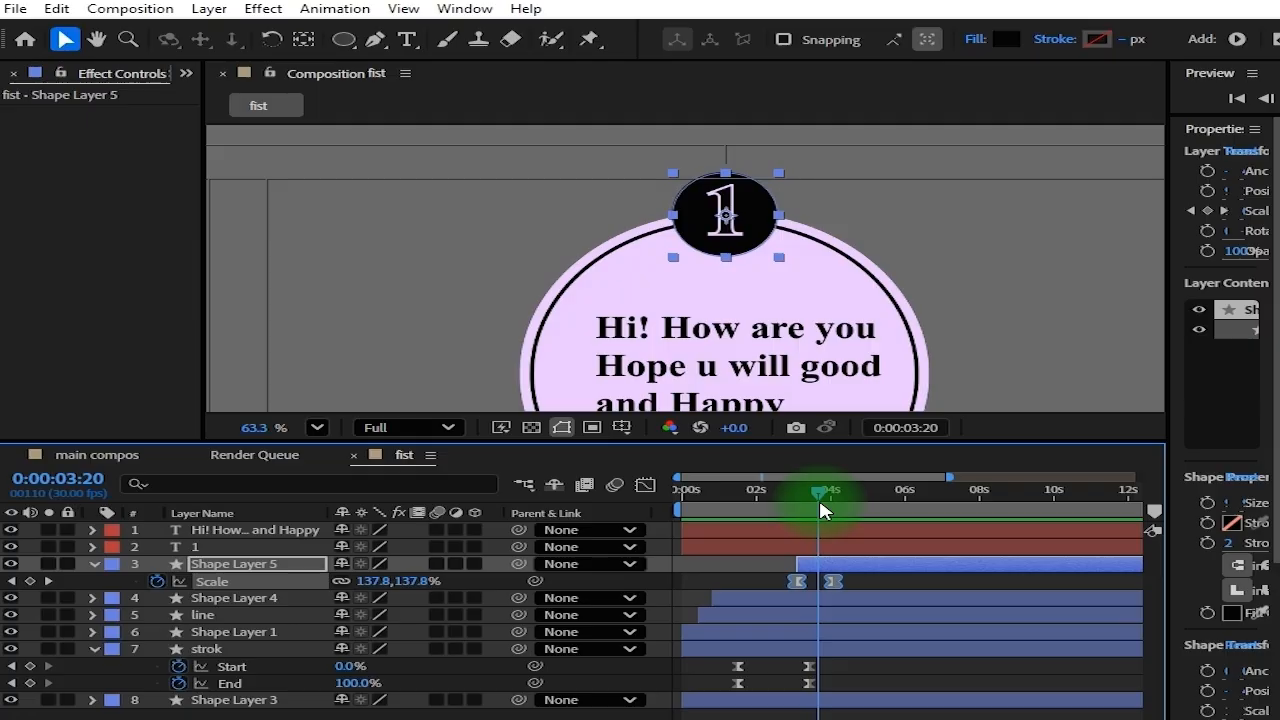
Collapse the strok layer's animated properties and select Shape Layer 1
{"action": "scroll", "coordinate": [830, 318], "scroll_direction": "down", "scroll_amount": 2}
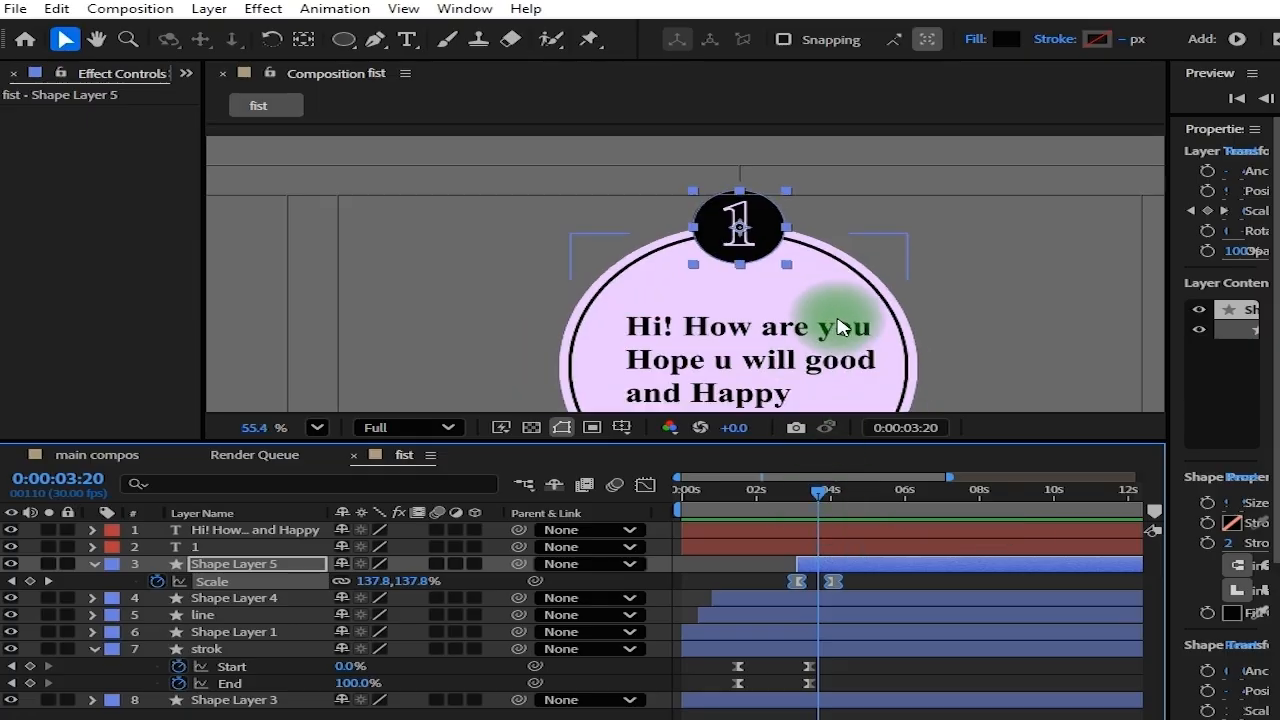
{"action": "left_click", "coordinate": [840, 225]}
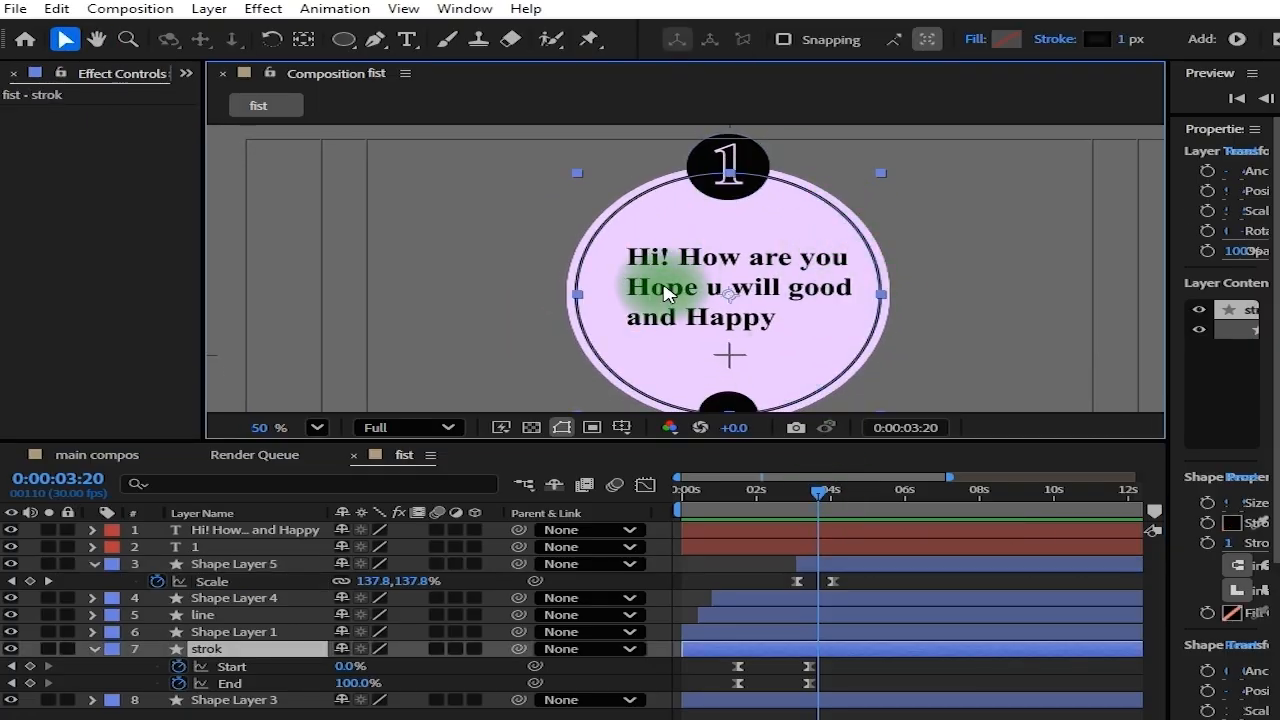
{"action": "scroll", "coordinate": [850, 323], "scroll_direction": "down", "scroll_amount": 1}
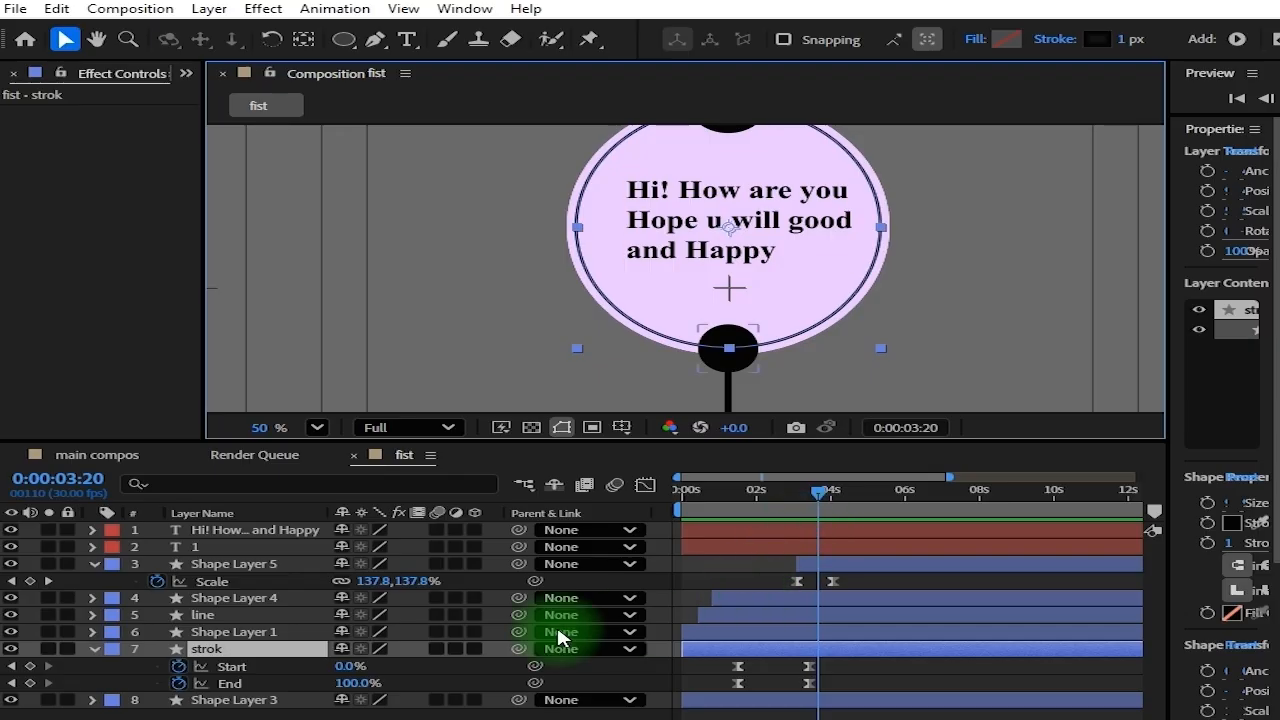
{"action": "left_click", "coordinate": [97, 665]}
{"action": "left_click", "coordinate": [257, 635]}
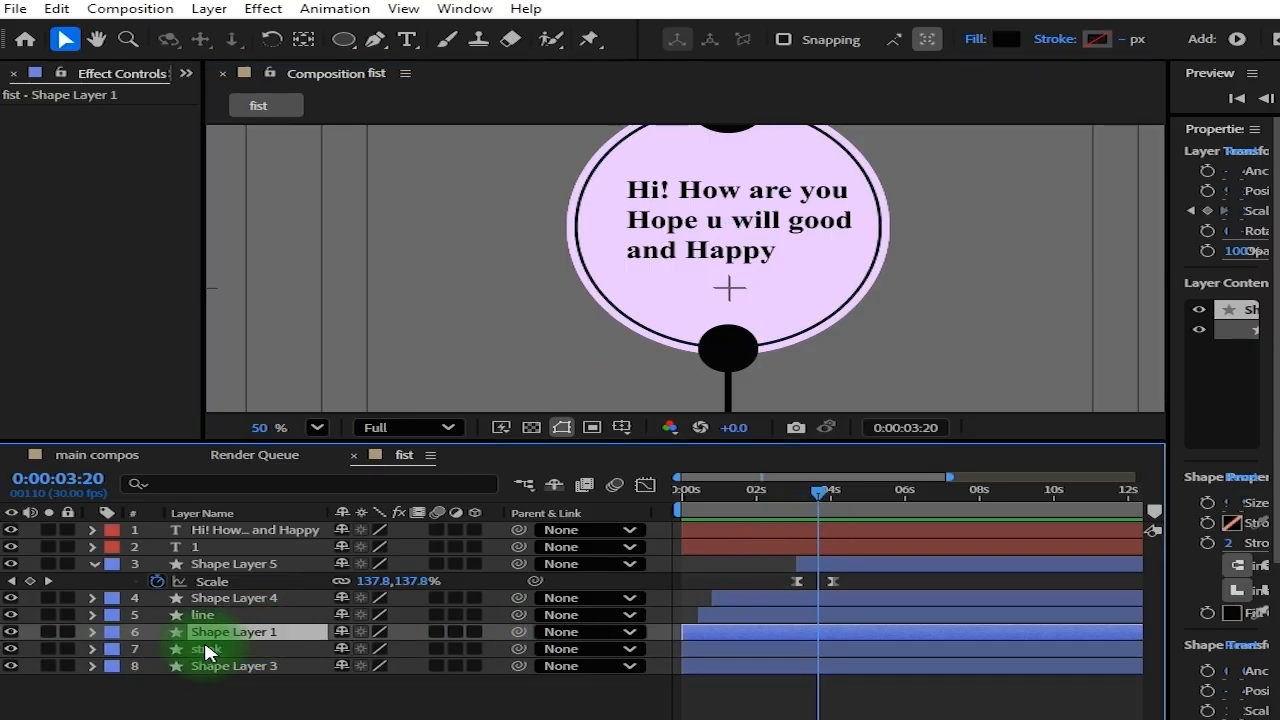
Hide Shape Layer 1 and toggle Shape Layer 3's visibility to identify the pink bubble background
{"action": "left_click", "coordinate": [12, 632]}
{"action": "left_click", "coordinate": [13, 667]}
{"action": "left_click", "coordinate": [13, 667]}
{"action": "scroll", "coordinate": [930, 281], "scroll_direction": "down", "scroll_amount": 3}
{"action": "left_click_drag", "start_coordinate": [930, 281], "coordinate": [750, 275]}
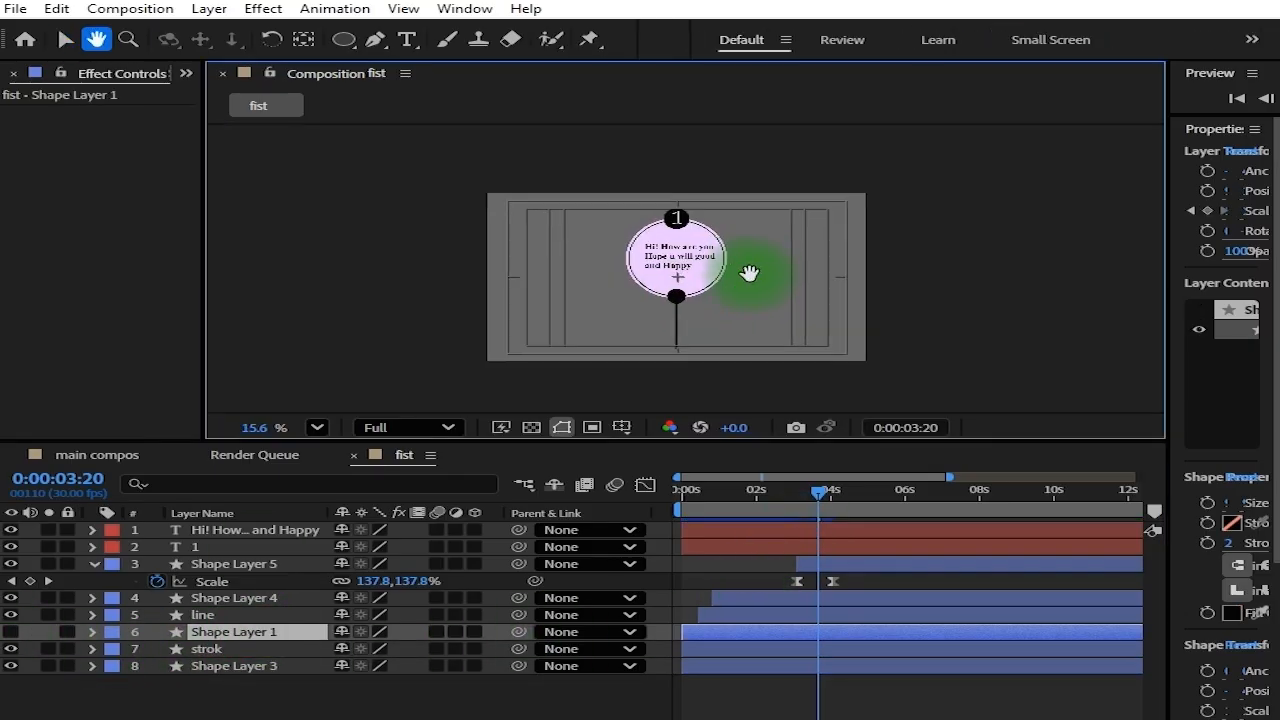
{"action": "scroll", "coordinate": [664, 240], "scroll_direction": "up", "scroll_amount": 2}
{"action": "left_click", "coordinate": [13, 668]}
{"action": "left_click", "coordinate": [729, 334]}
{"action": "left_click", "coordinate": [716, 657]}
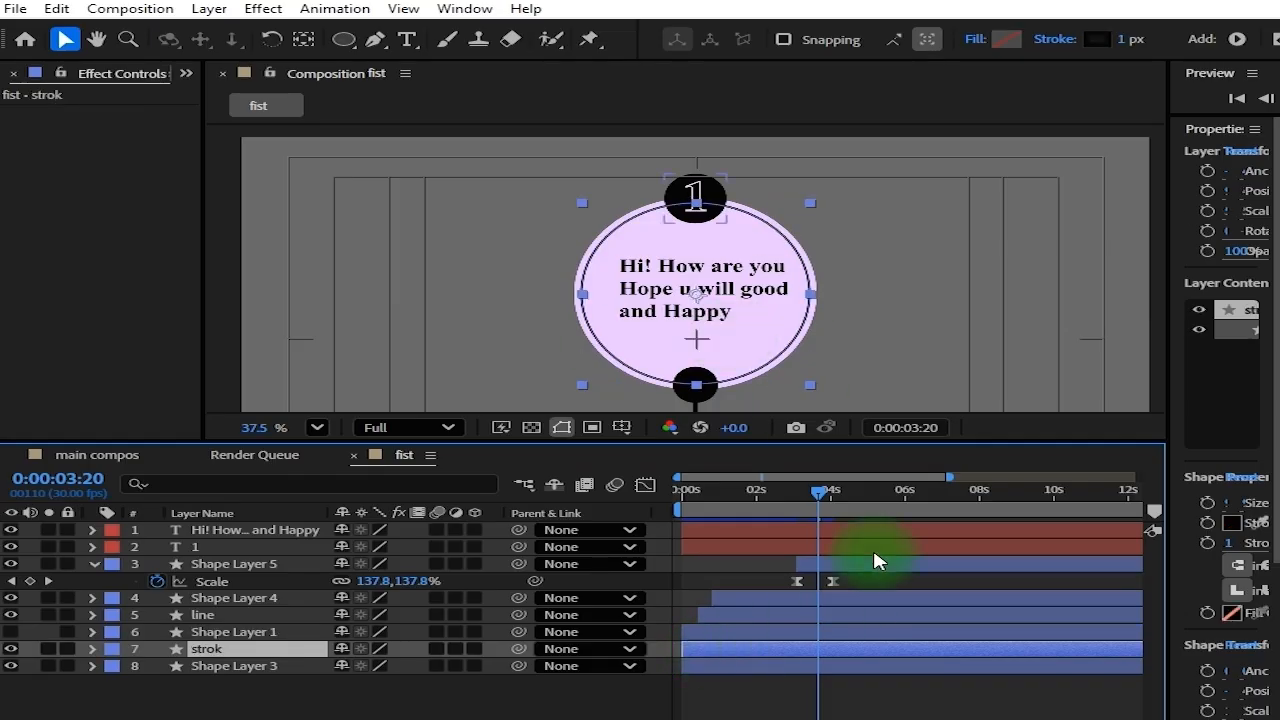
Return the current time to 0:00:00:00
{"action": "left_click", "coordinate": [686, 495]}
{"action": "scroll", "coordinate": [836, 226], "scroll_direction": "down", "scroll_amount": 2}
{"action": "key", "text": "v"}
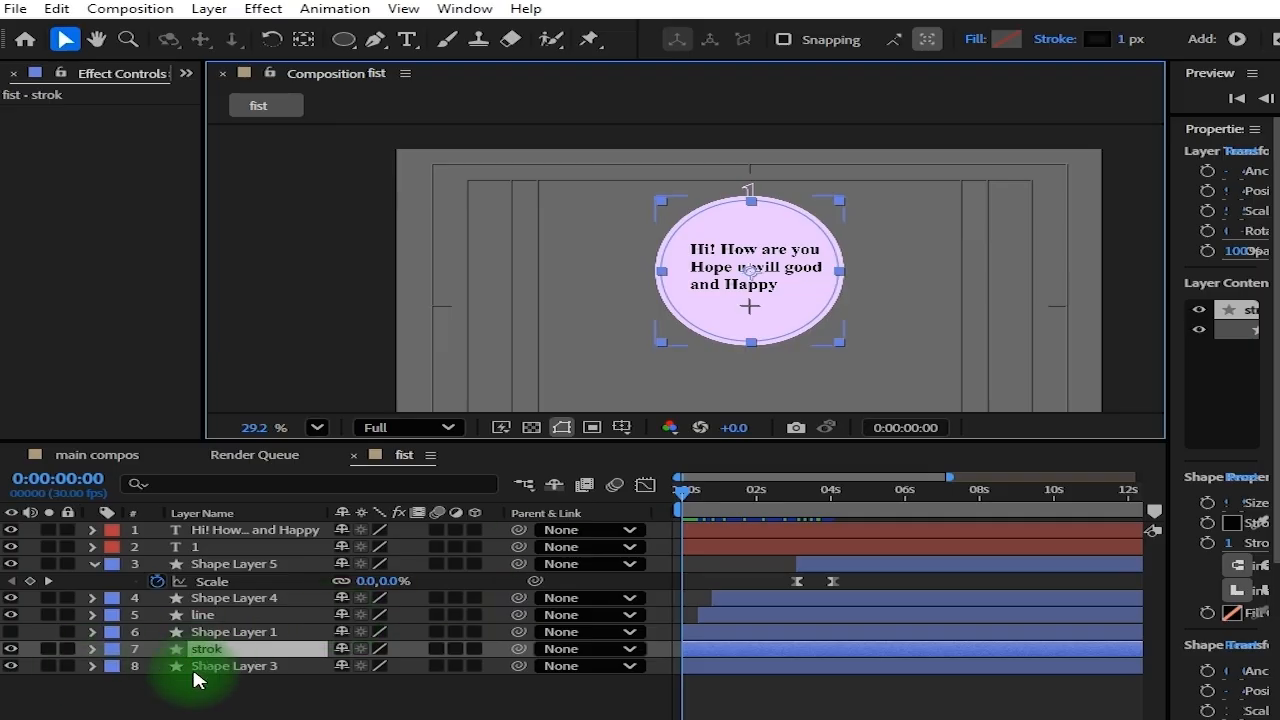
Try to keyframe Shape Layer 3's scale from 0% at the start to 535% at about 1.4 seconds
{"action": "left_click", "coordinate": [240, 666]}
{"action": "key", "text": "s"}
{"action": "left_click", "coordinate": [157, 683]}
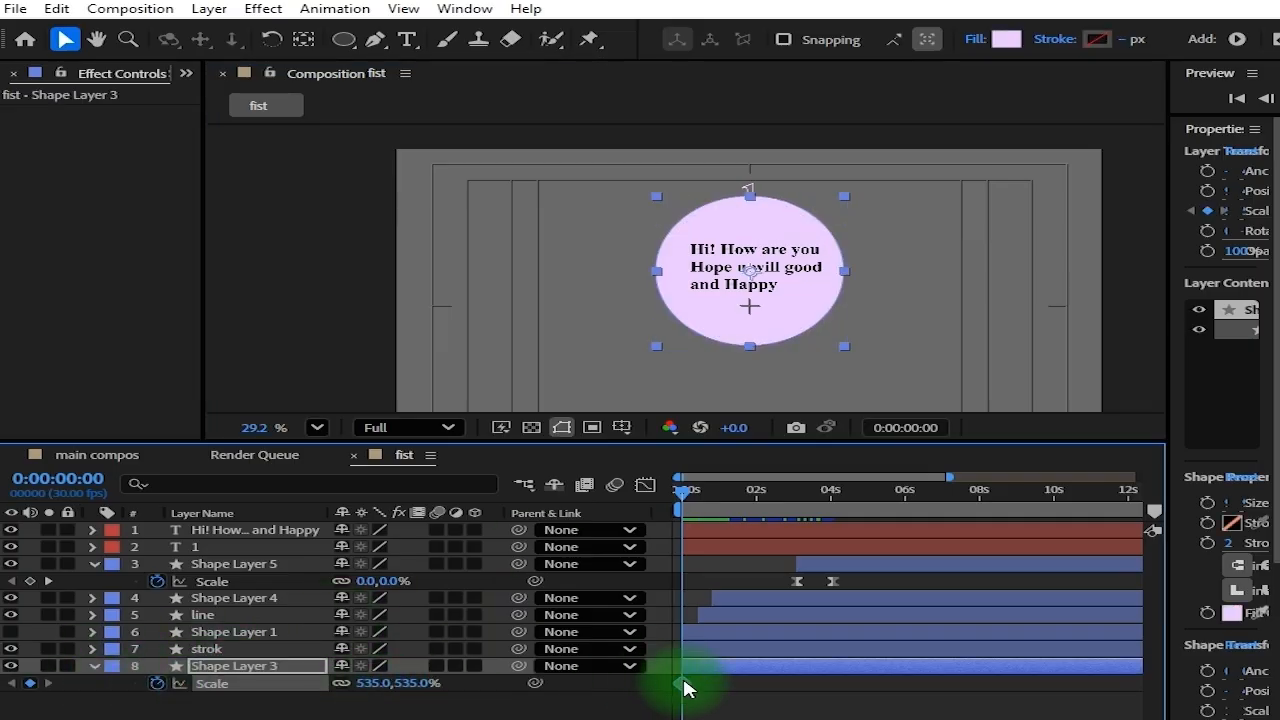
{"action": "left_click", "coordinate": [407, 688]}
{"action": "type", "text": "0"}
{"action": "key", "text": "Return"}
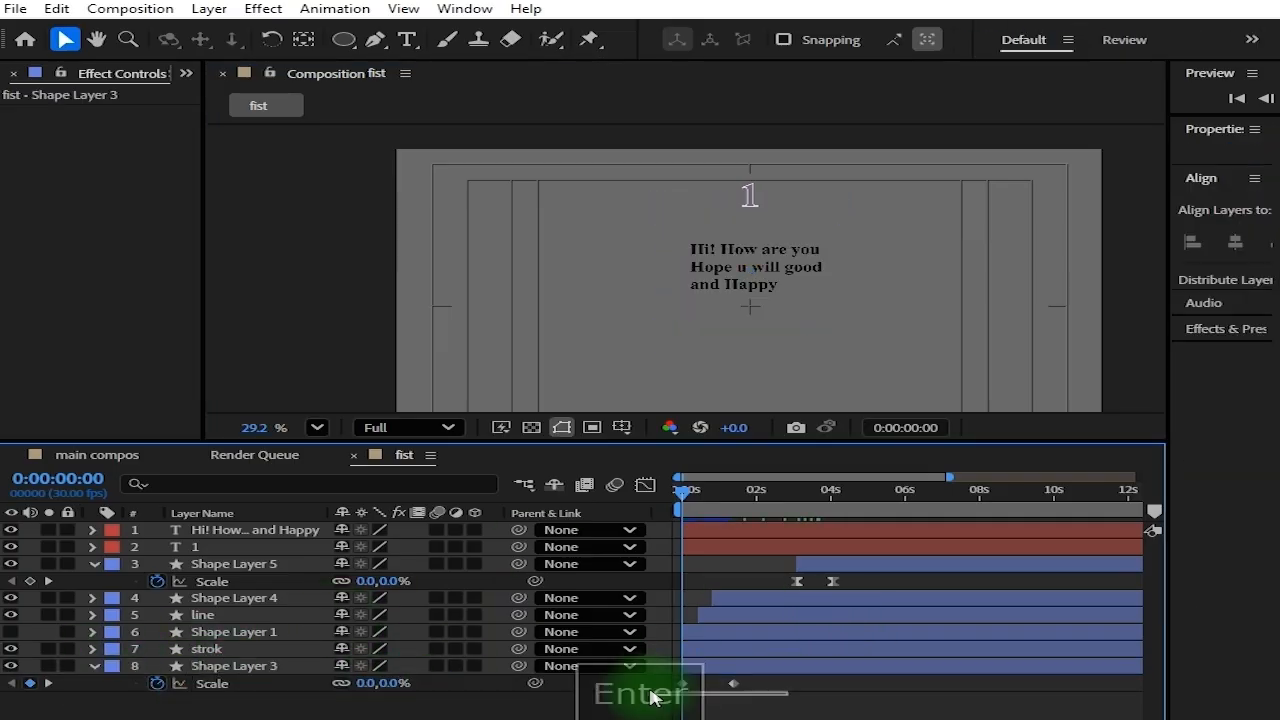
Try to Easy Ease Shape Layer 3's scale keyframes and lengthen the ending keyframe's incoming ease in the speed graph
{"action": "right_click", "coordinate": [733, 683]}
{"action": "mouse_move", "coordinate": [830, 669]}
{"action": "left_click", "coordinate": [429, 454]}
{"action": "left_click", "coordinate": [645, 485]}
{"action": "left_click_drag", "start_coordinate": [822, 615], "coordinate": [684, 697]}
{"action": "scroll", "coordinate": [690, 690], "scroll_direction": "up", "scroll_amount": 6}
{"action": "scroll", "coordinate": [760, 688], "scroll_direction": "down", "scroll_amount": 1}
{"action": "left_click_drag", "start_coordinate": [876, 684], "coordinate": [740, 696]}
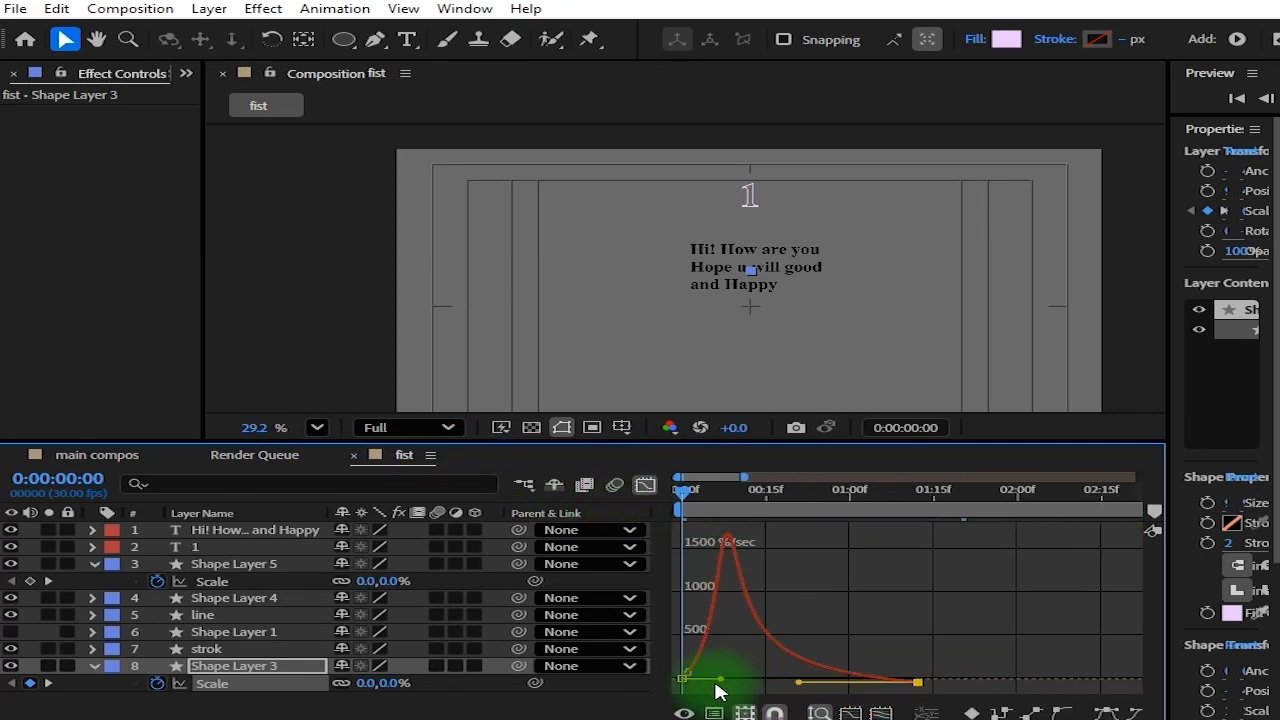
Keyframe Shape Layer 3's scale from 0% at 0:00:00:00 to 535% at about 1.4 seconds
{"action": "left_click", "coordinate": [240, 668]}
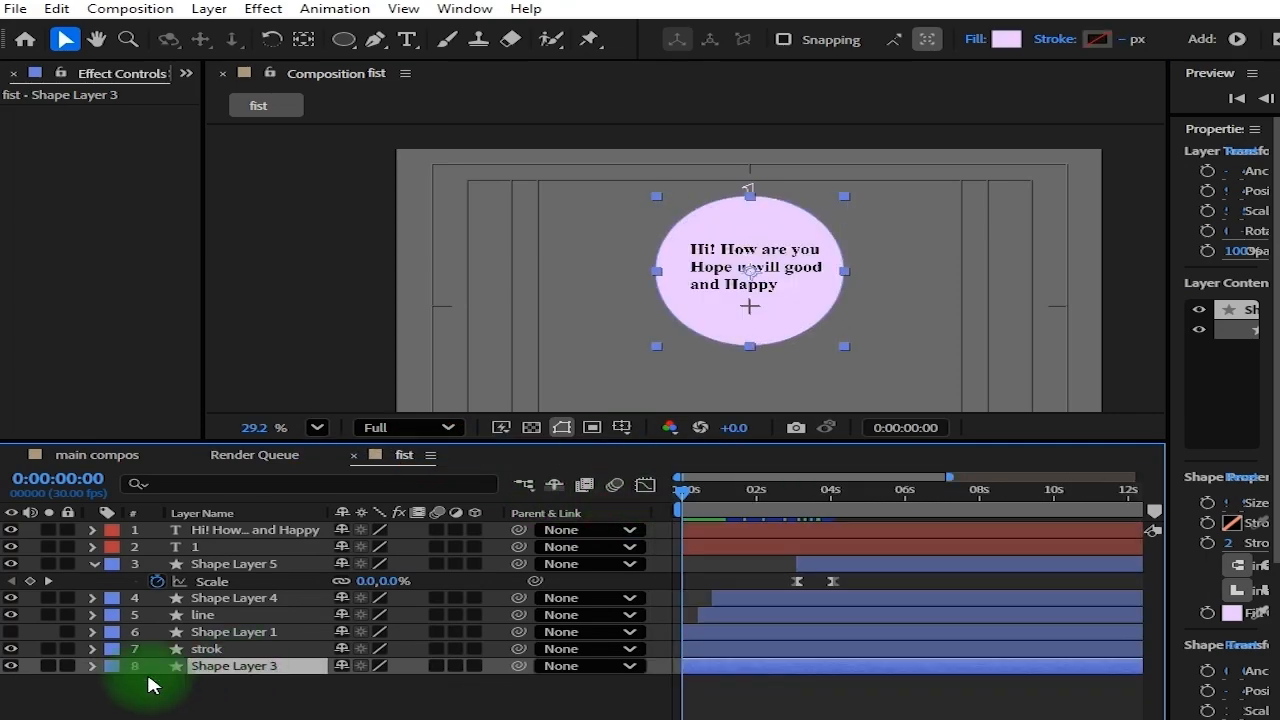
{"action": "key", "text": "s"}
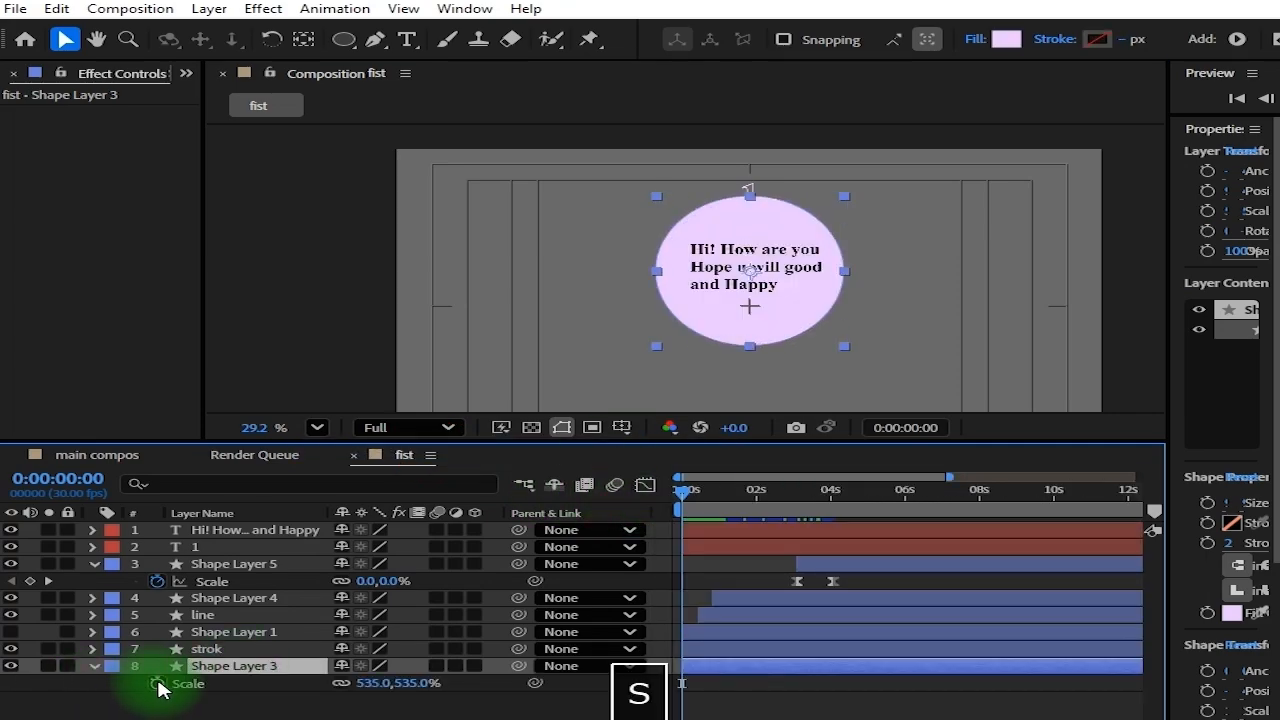
{"action": "left_click", "coordinate": [157, 683]}
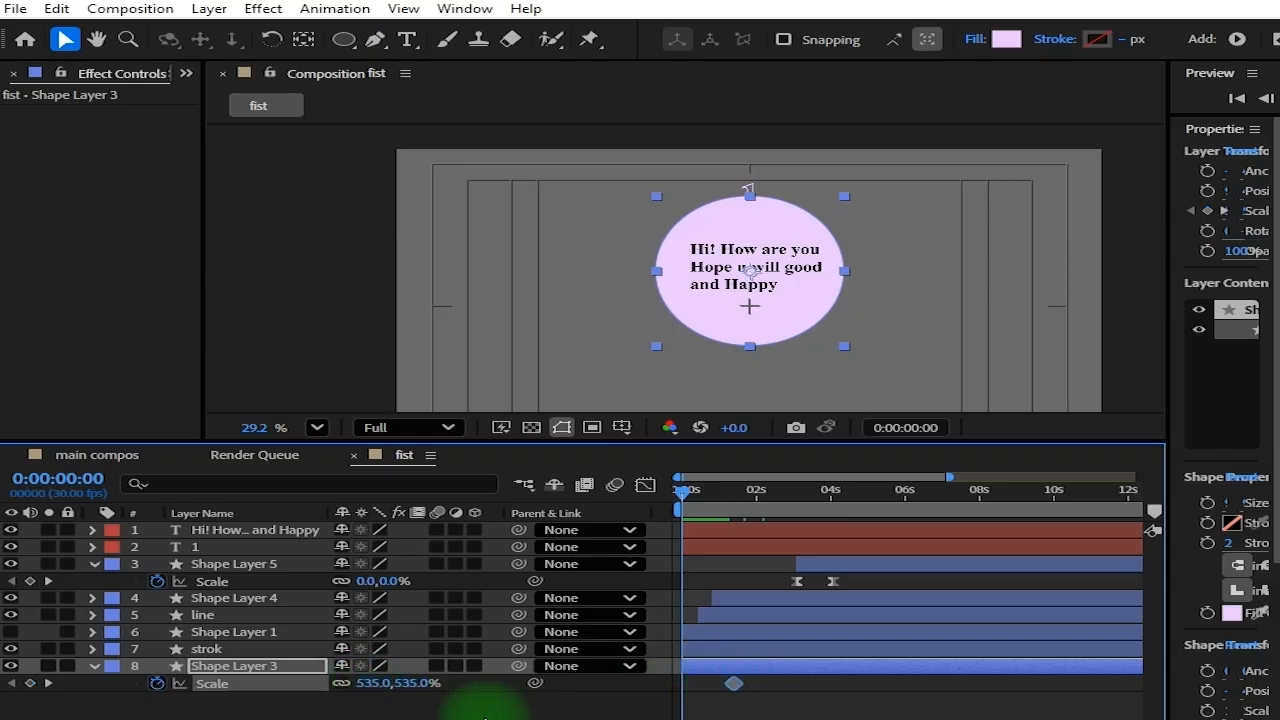
{"action": "left_click", "coordinate": [412, 683]}
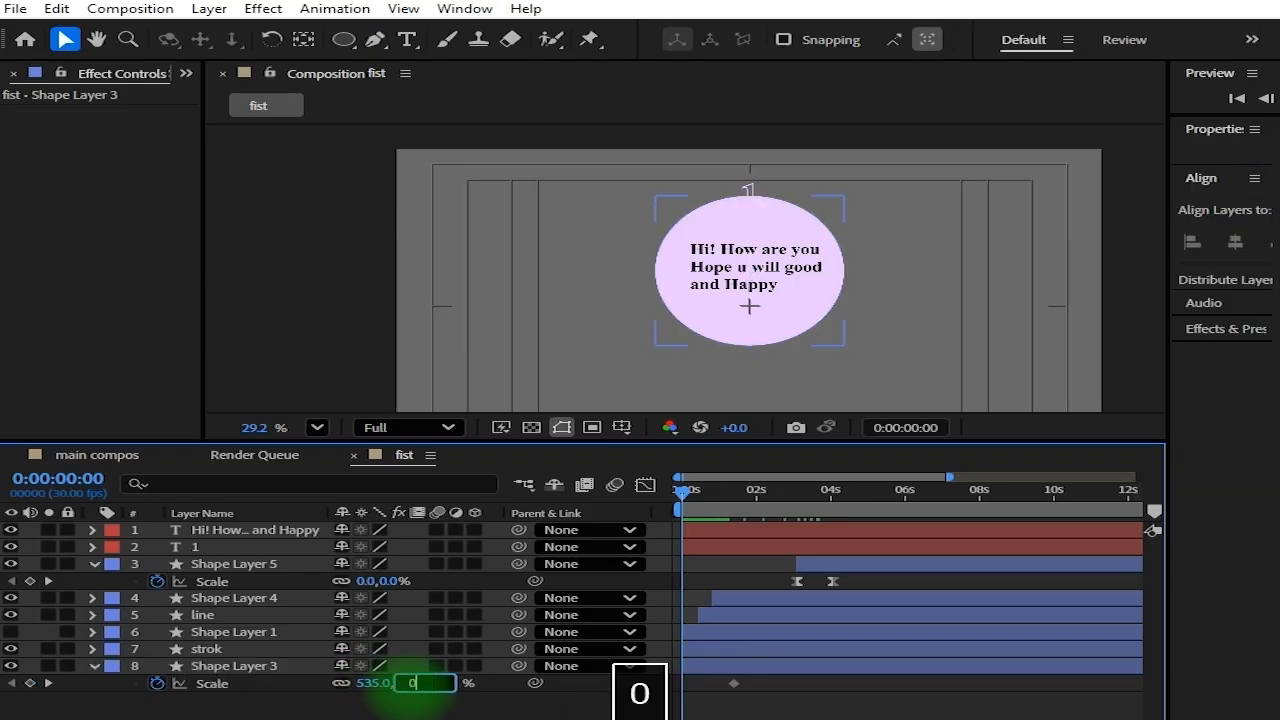
{"action": "type", "text": "0"}
{"action": "key", "text": "Return"}
Apply Easy Ease to both scale keyframes of Shape Layer 3
{"action": "right_click", "coordinate": [733, 686]}
{"action": "mouse_move", "coordinate": [814, 674]}
{"action": "left_click", "coordinate": [455, 447]}
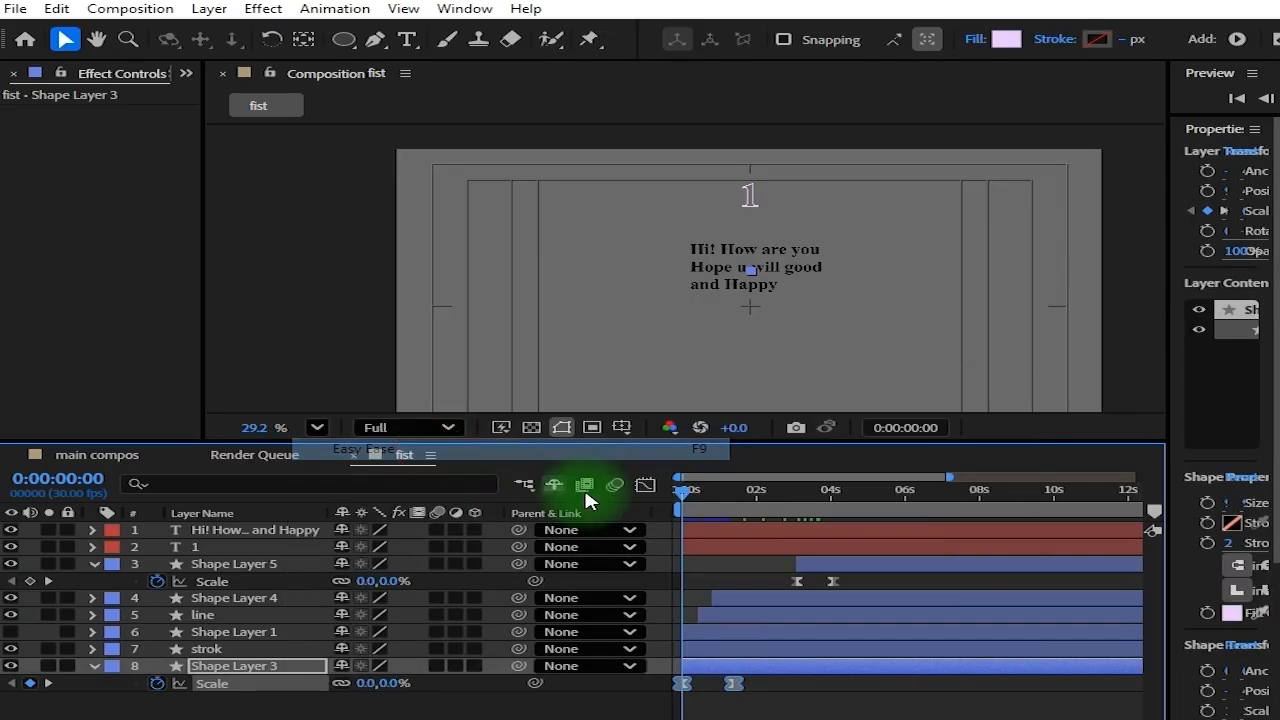
Extend the ease of both Shape Layer 3 scale keyframes toward the middle of the speed graph, forming a sharp central peak
{"action": "left_click", "coordinate": [645, 485]}
{"action": "left_click_drag", "start_coordinate": [820, 617], "coordinate": [685, 688]}
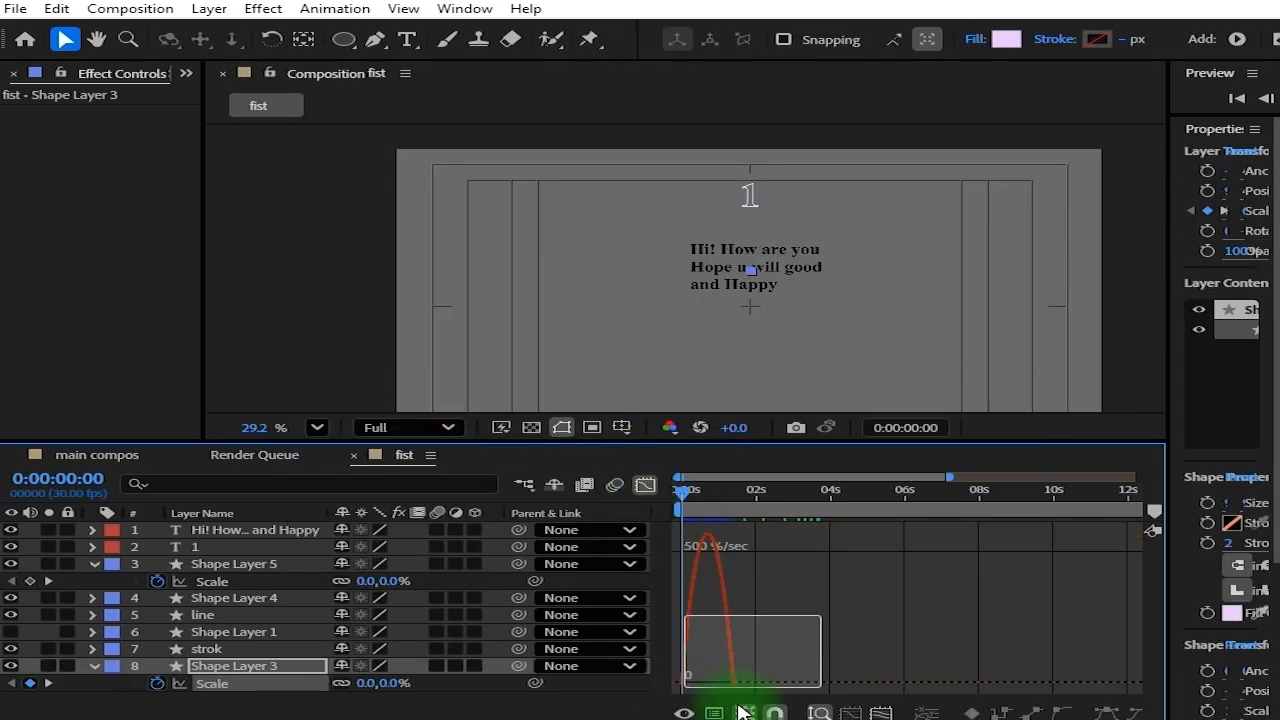
{"action": "left_click", "coordinate": [849, 712]}
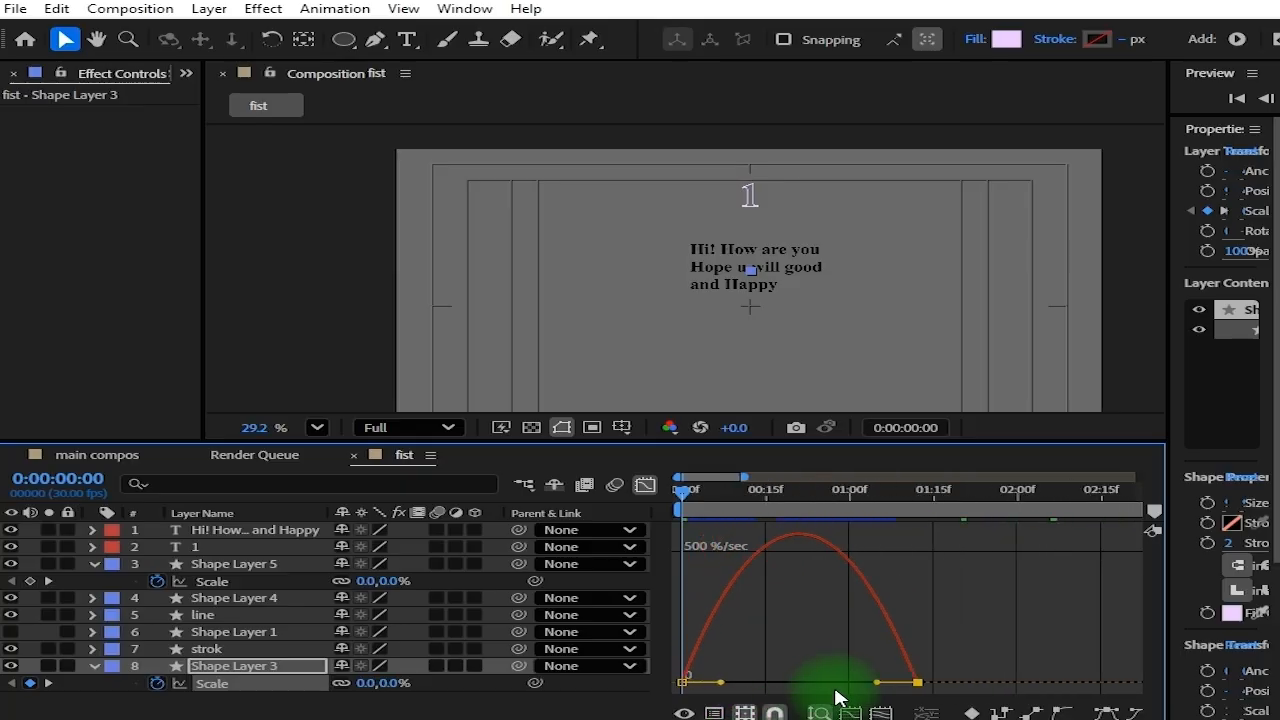
{"action": "left_click_drag", "start_coordinate": [876, 683], "coordinate": [814, 694]}
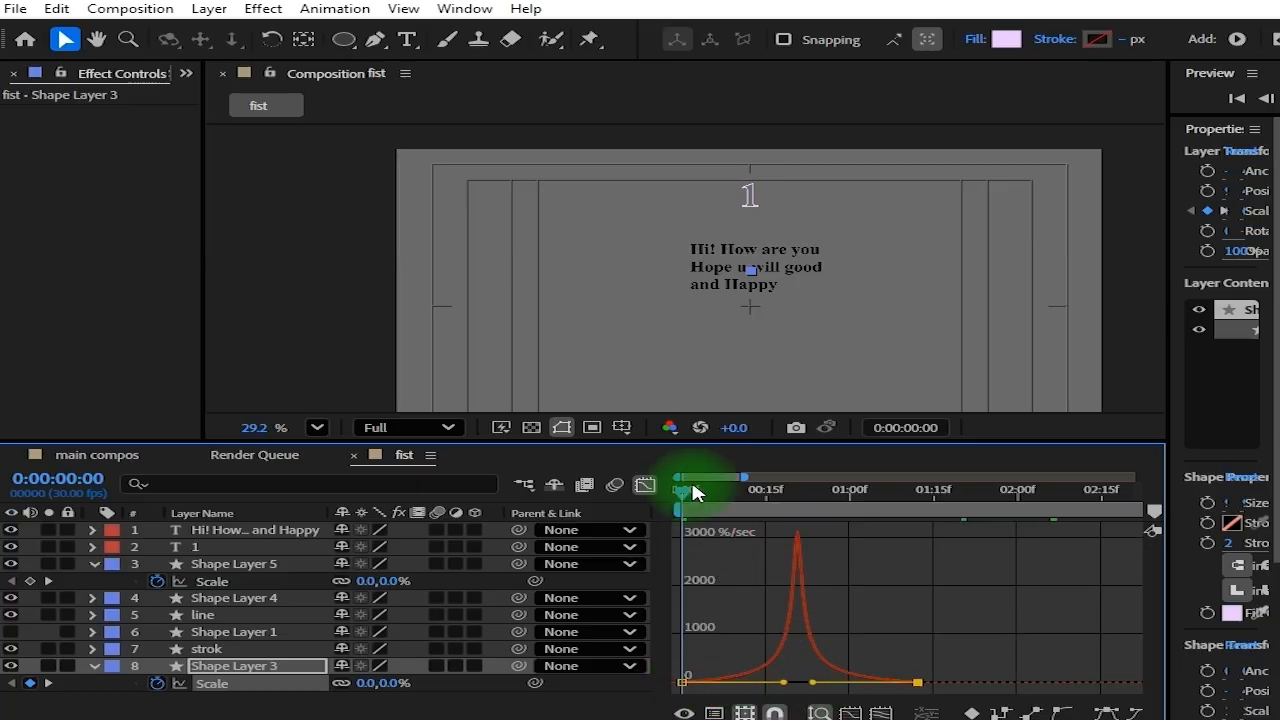
{"action": "left_click", "coordinate": [646, 486]}
Move Shape Layer 3's ending scale keyframe to about 0.7 seconds and preview the faster scale-up
{"action": "key", "text": "space"}
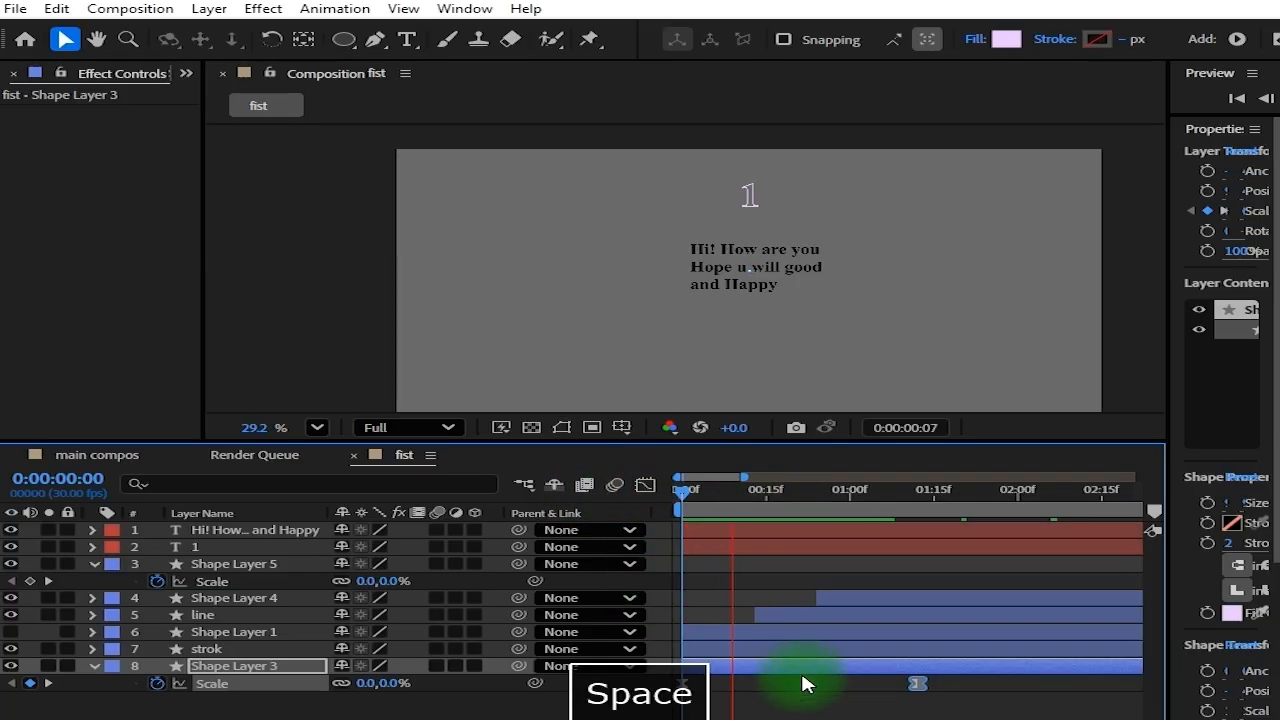
{"action": "left_click_drag", "start_coordinate": [922, 685], "coordinate": [808, 688]}
{"action": "left_click_drag", "start_coordinate": [829, 494], "coordinate": [601, 546]}
{"action": "scroll", "coordinate": [744, 714], "scroll_direction": "down", "scroll_amount": 5}
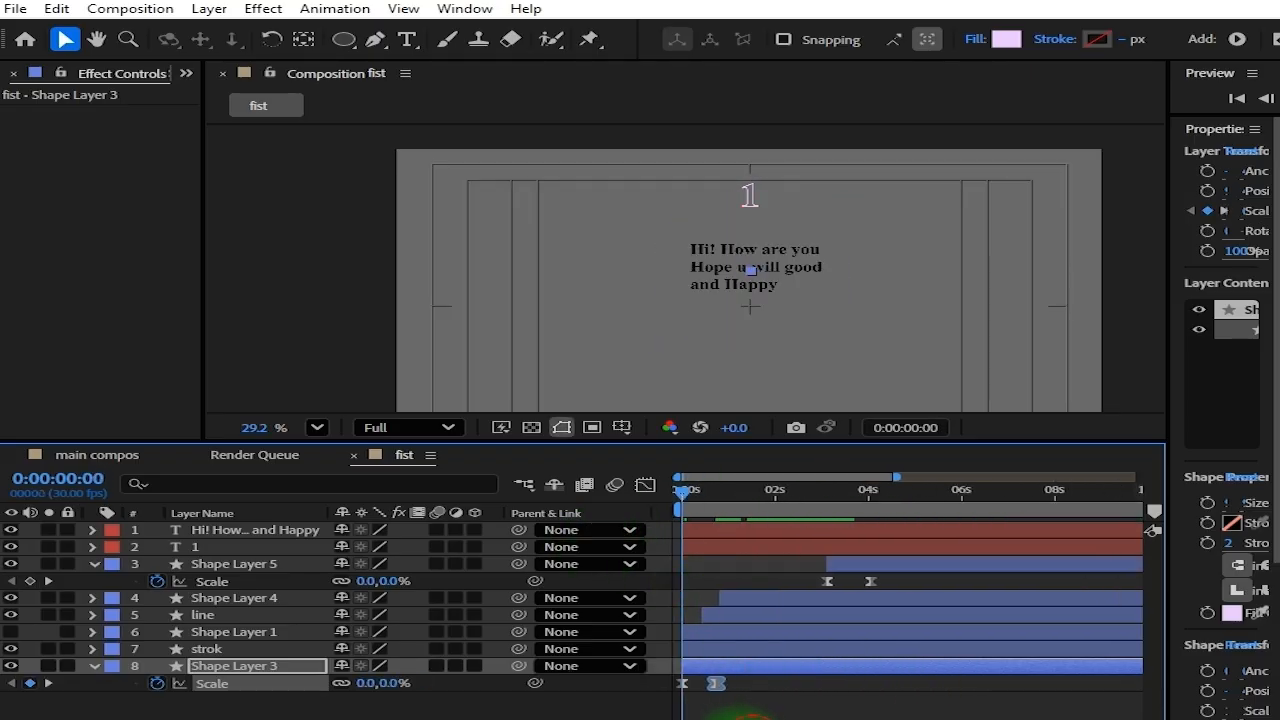
{"action": "key", "text": "space"}
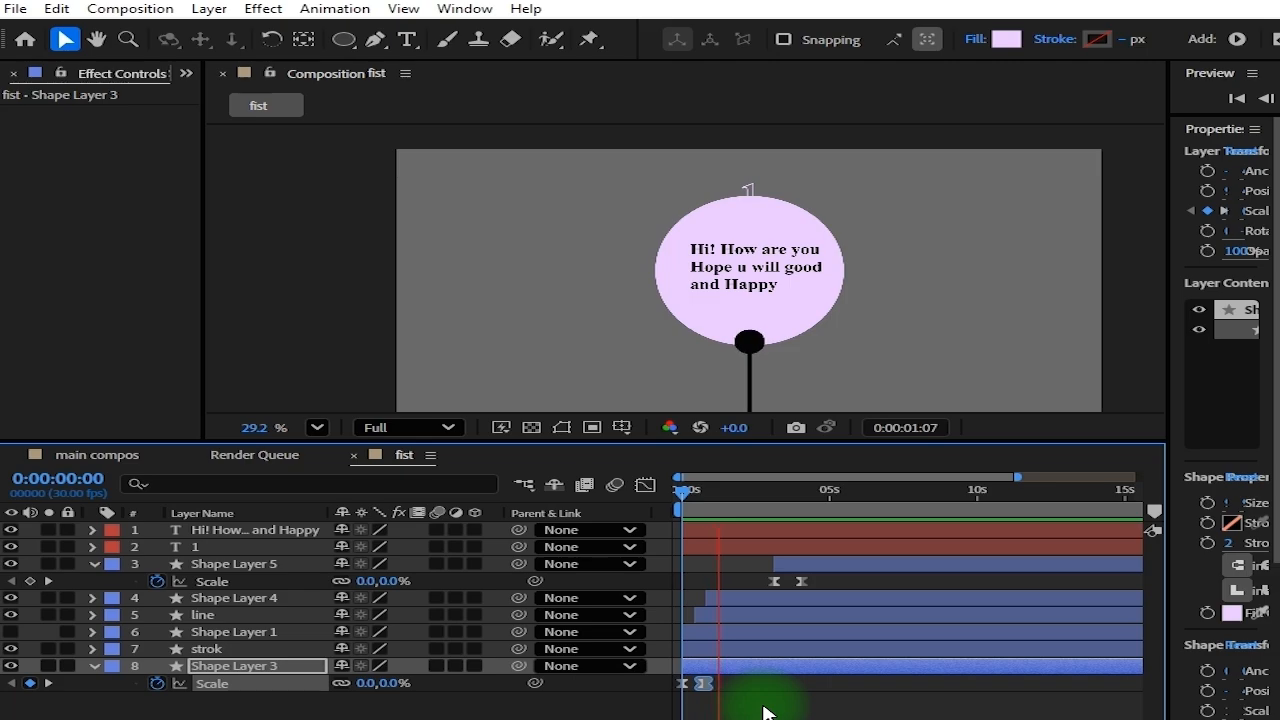
{"action": "key", "text": "space"}
{"action": "key", "text": "space"}
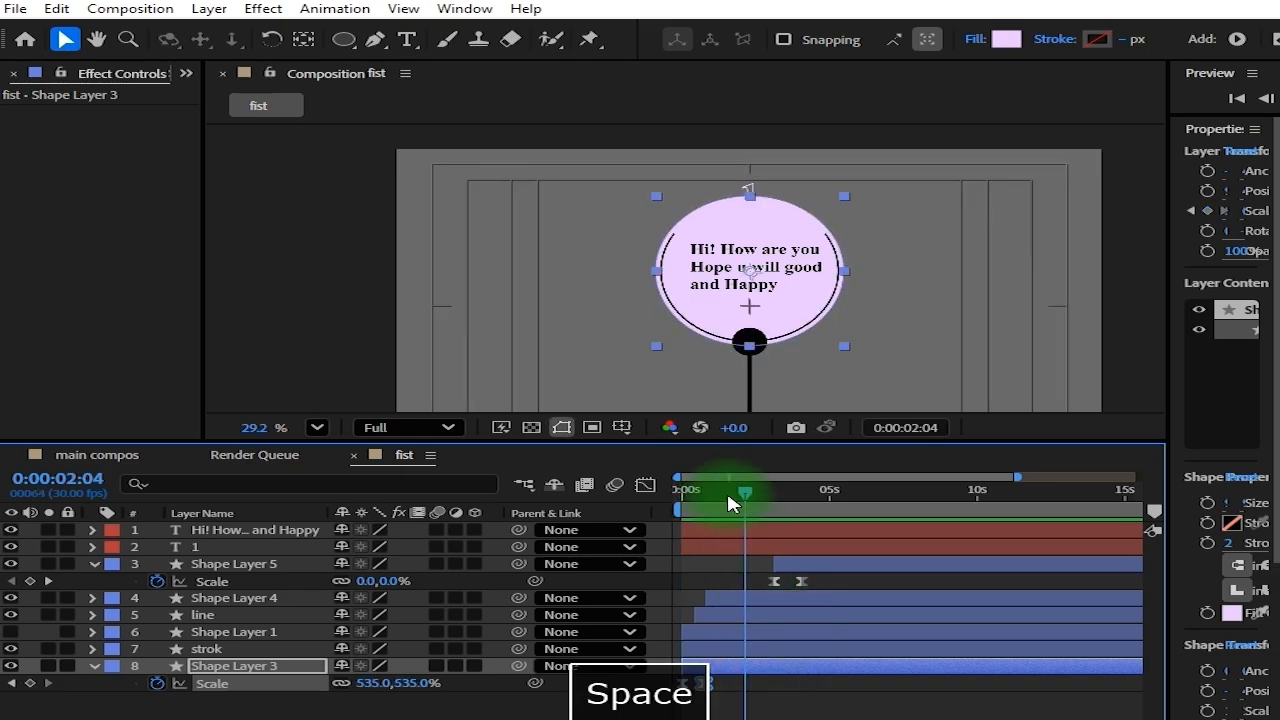
Preview the whole bubble animation from the start with the full composition frame in view
{"action": "left_click_drag", "start_coordinate": [735, 497], "coordinate": [634, 402]}
{"action": "scroll", "coordinate": [738, 282], "scroll_direction": "down", "scroll_amount": 3}
{"action": "left_click_drag", "start_coordinate": [754, 302], "coordinate": [739, 262]}
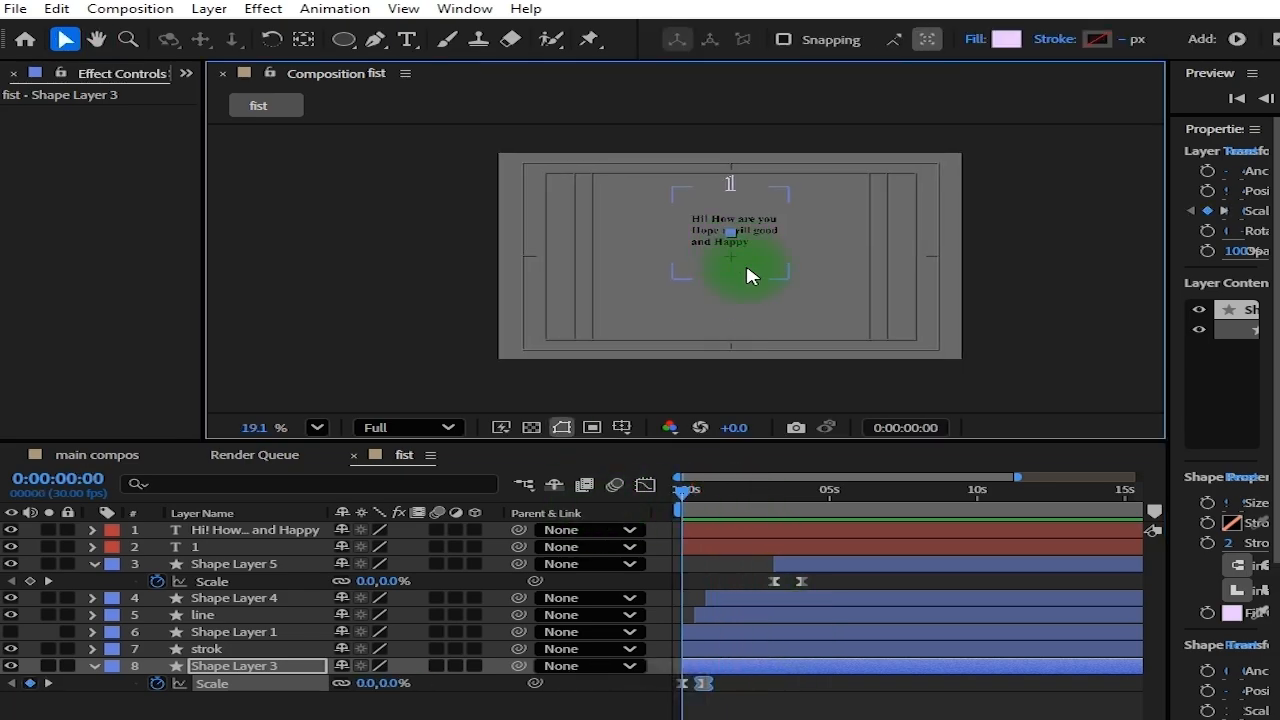
{"action": "key", "text": "space"}
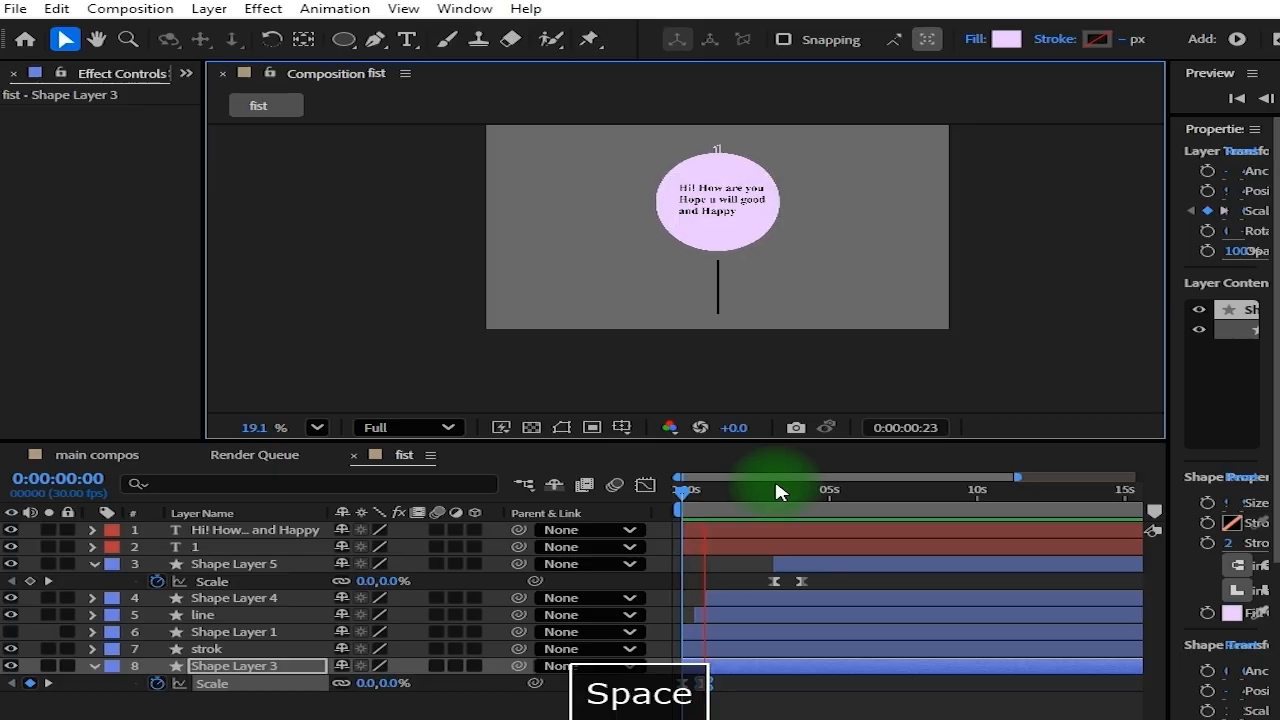
{"action": "key", "text": "space"}
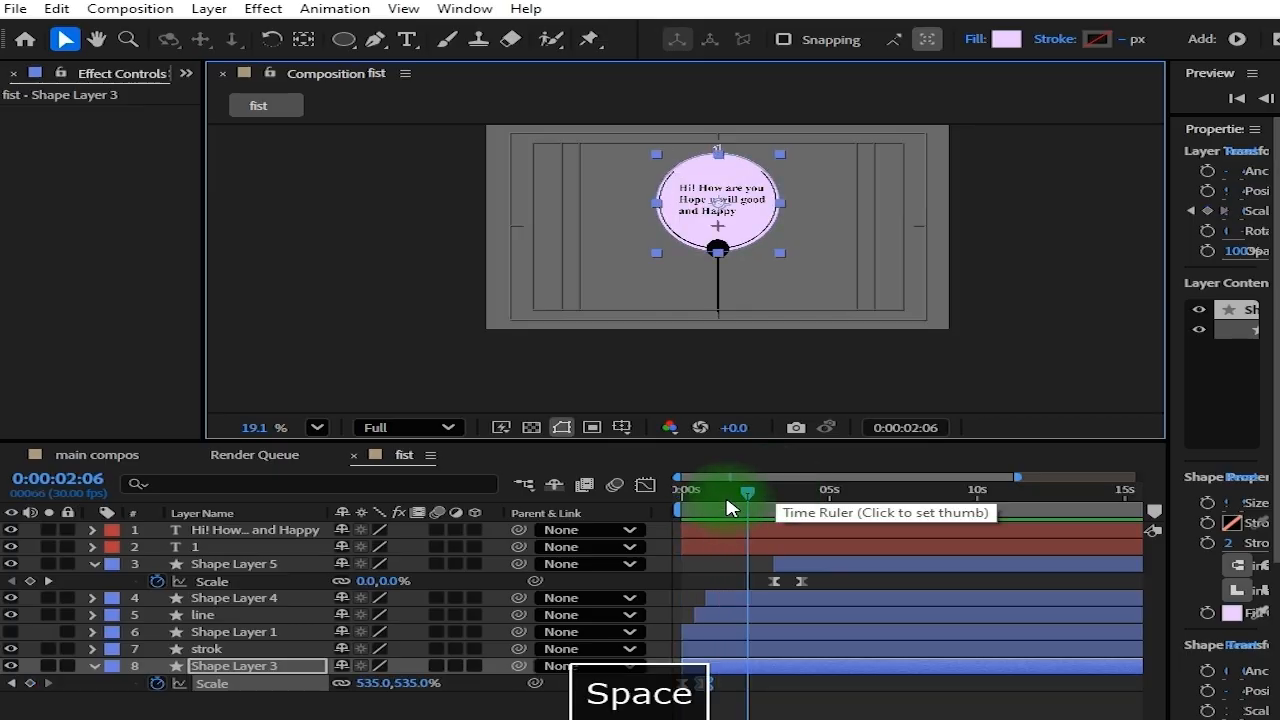
Try shifting both Shape Layer 3 scale keyframes to start at about 0:00:01:05 and preview the timing against the line and stroke
{"action": "left_click", "coordinate": [720, 496]}
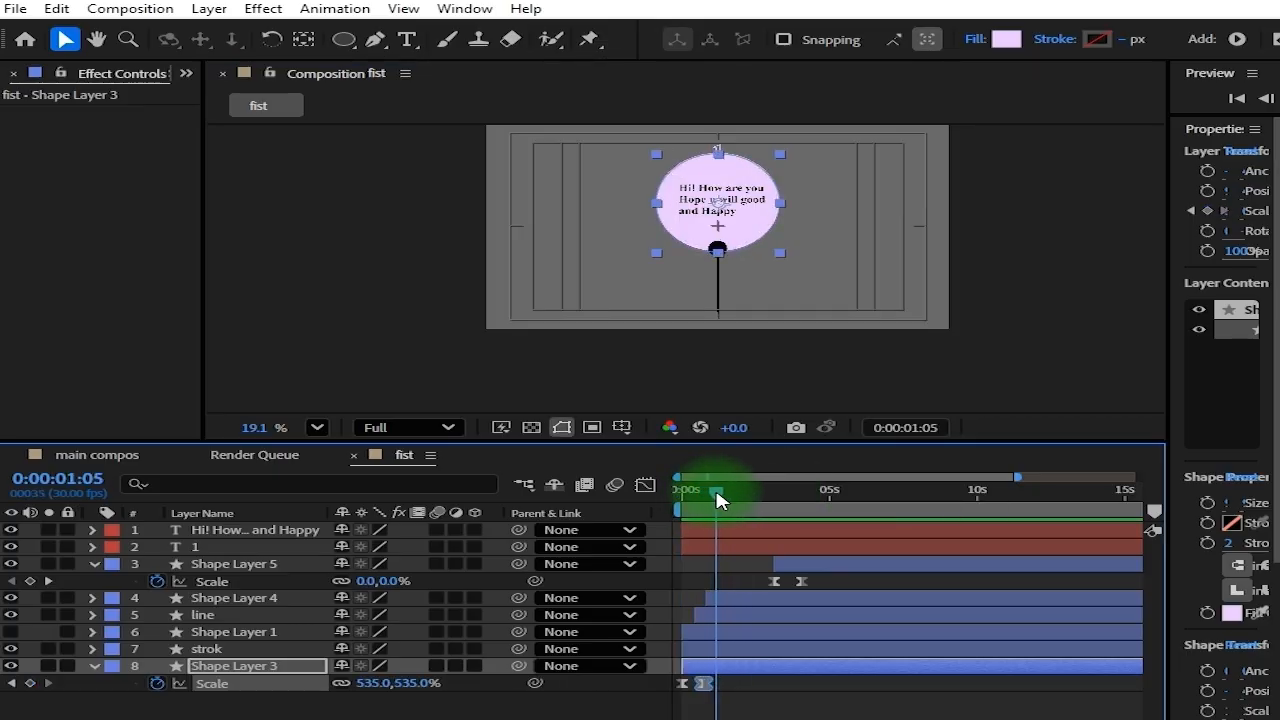
{"action": "left_click_drag", "start_coordinate": [684, 683], "coordinate": [737, 691]}
{"action": "left_click_drag", "start_coordinate": [716, 491], "coordinate": [649, 486]}
{"action": "key", "text": "space"}
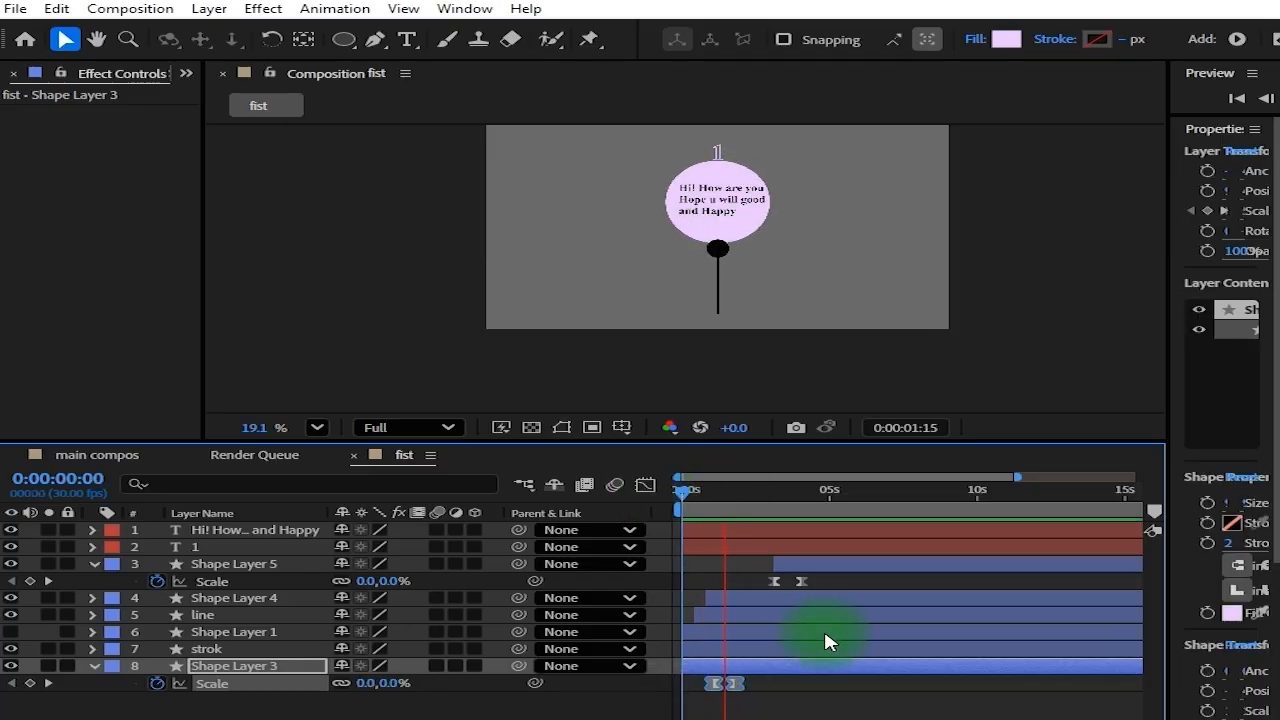
{"action": "key", "text": "space"}
{"action": "scroll", "coordinate": [768, 236], "scroll_direction": "up", "scroll_amount": 3}
{"action": "left_click_drag", "start_coordinate": [768, 238], "coordinate": [803, 274]}
{"action": "key", "text": "space"}
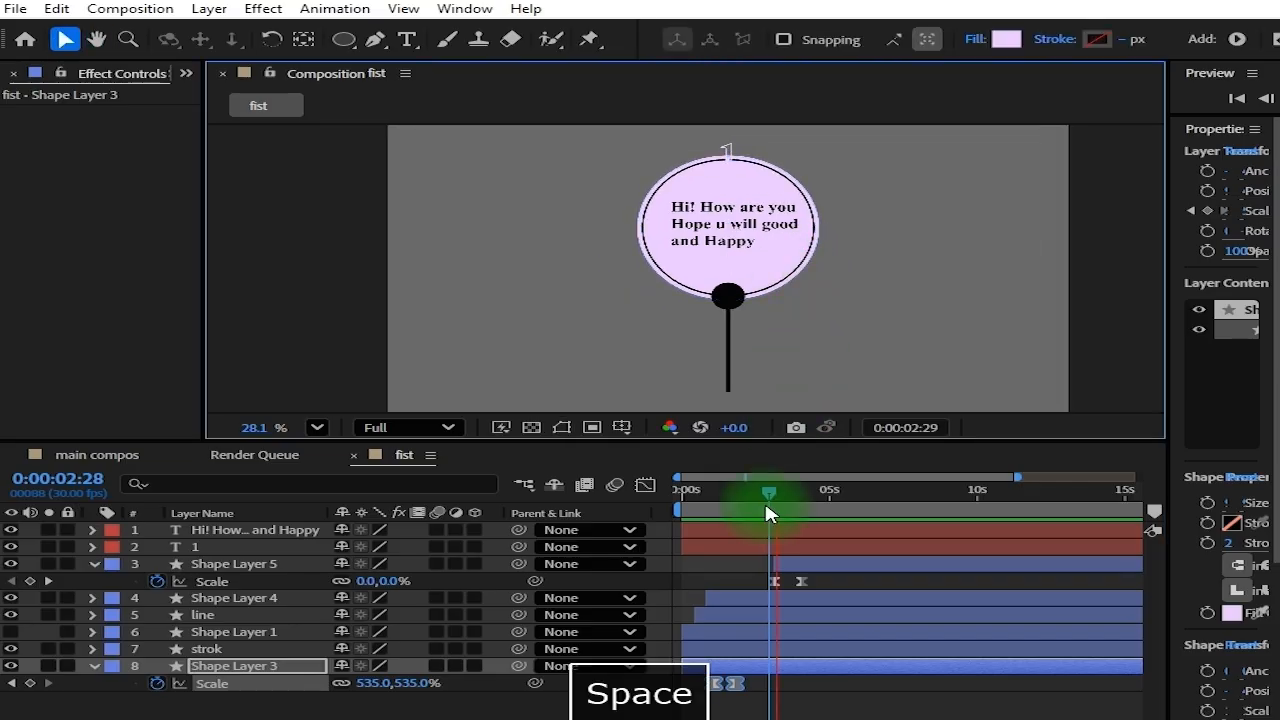
{"action": "left_click_drag", "start_coordinate": [767, 495], "coordinate": [678, 497]}
{"action": "key", "text": "space"}
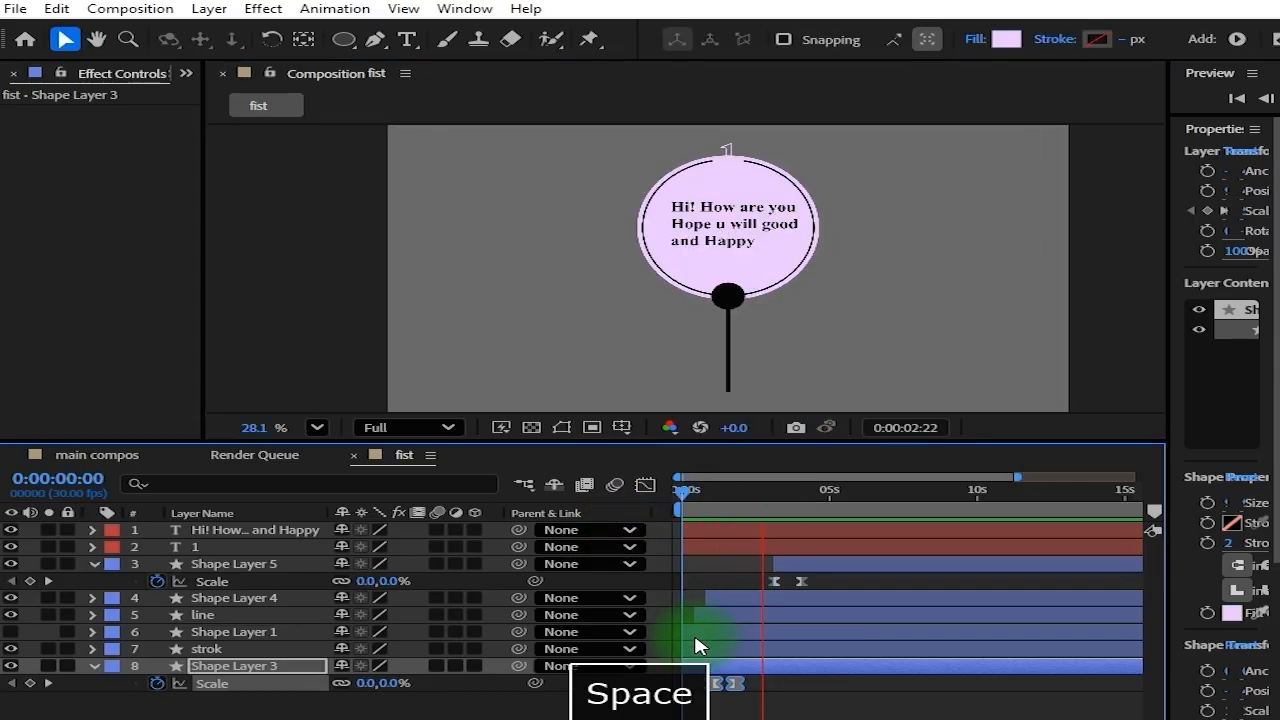
{"action": "key", "text": "space"}
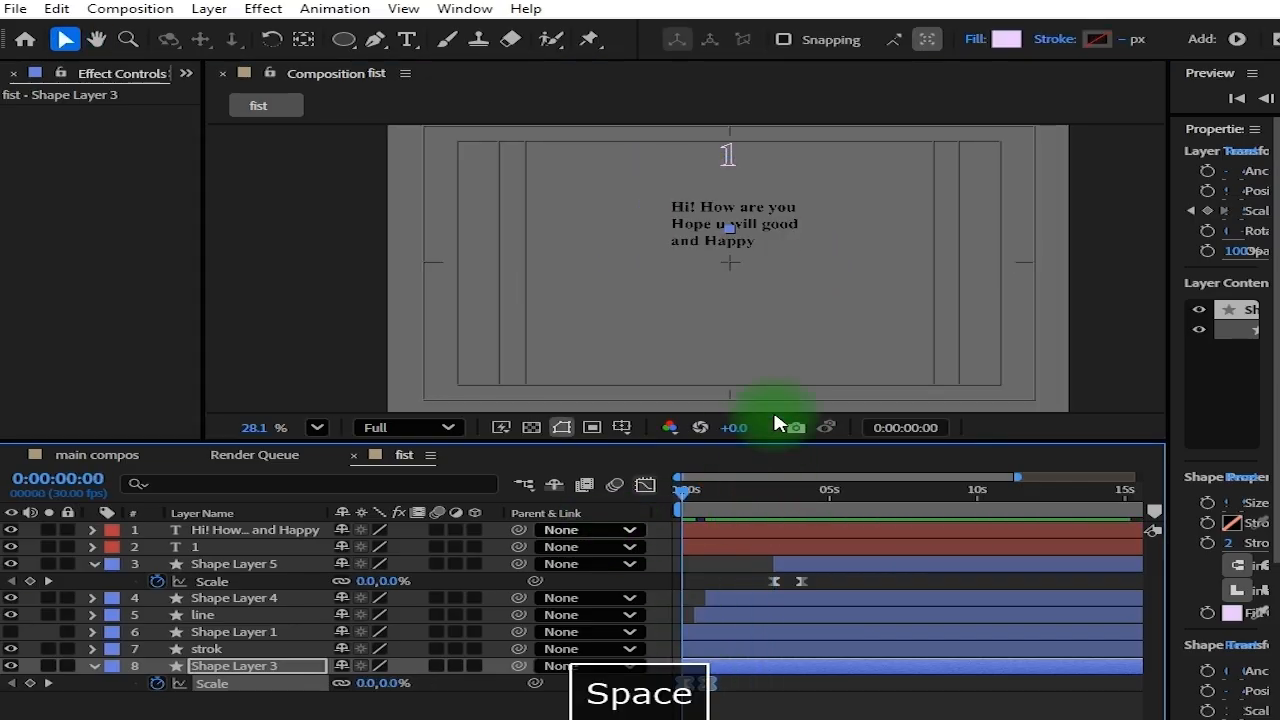
Preview the pink bubble's scale-up from the start and scrub to 0:00:01:22
{"action": "key", "text": "space"}
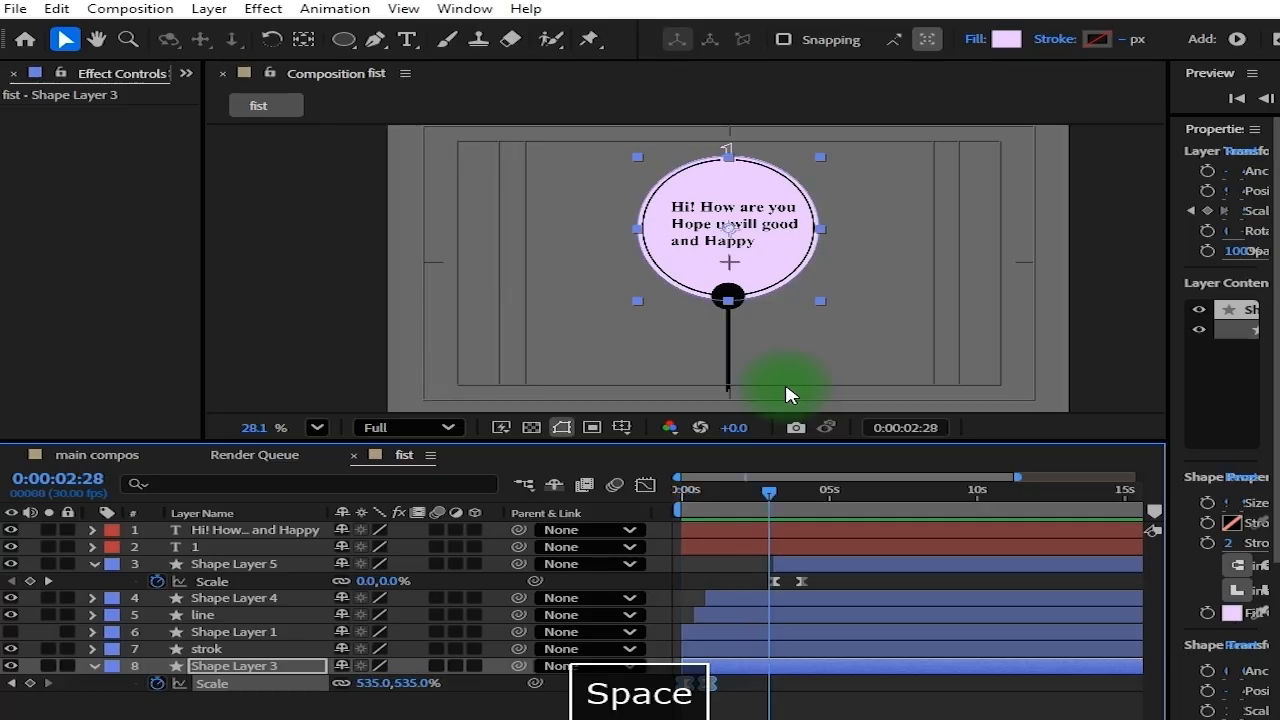
{"action": "left_click_drag", "start_coordinate": [766, 491], "coordinate": [730, 502]}
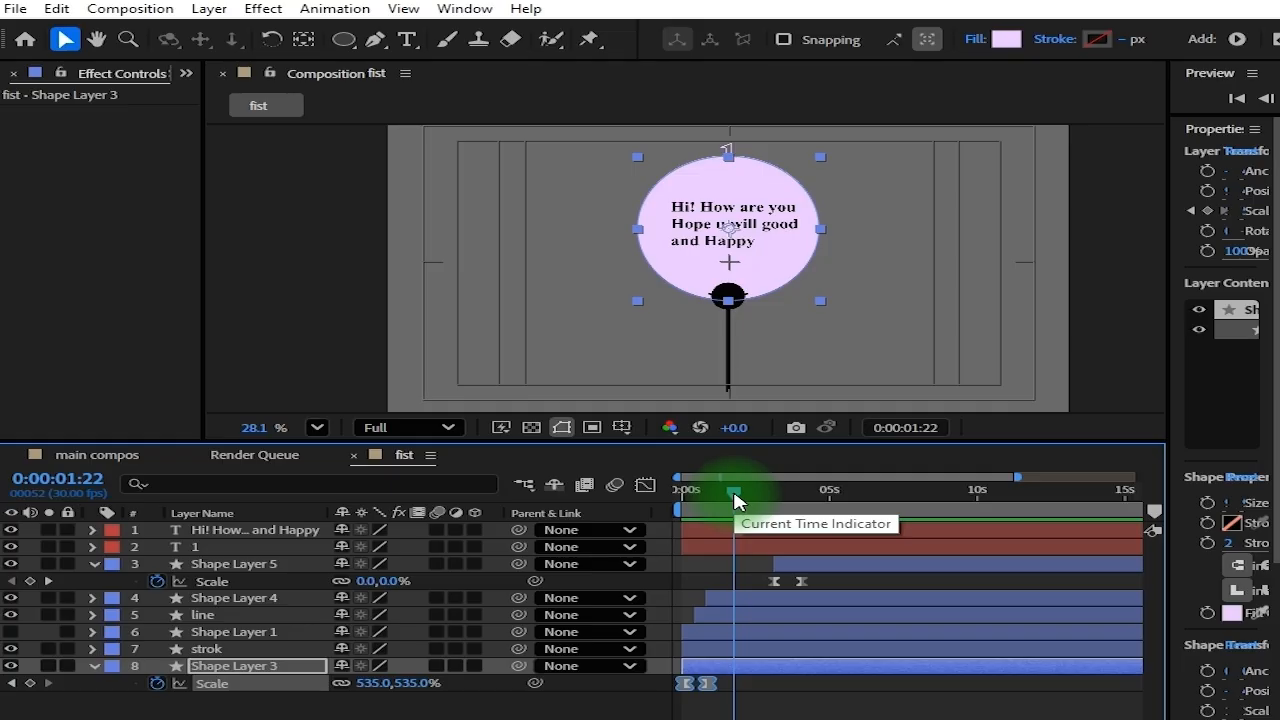
Reveal the Position property of the number 1 text layer with the playhead at 0:00:03:23
{"action": "scroll", "coordinate": [778, 222], "scroll_direction": "up", "scroll_amount": 1}
{"action": "left_click_drag", "start_coordinate": [765, 145], "coordinate": [770, 236]}
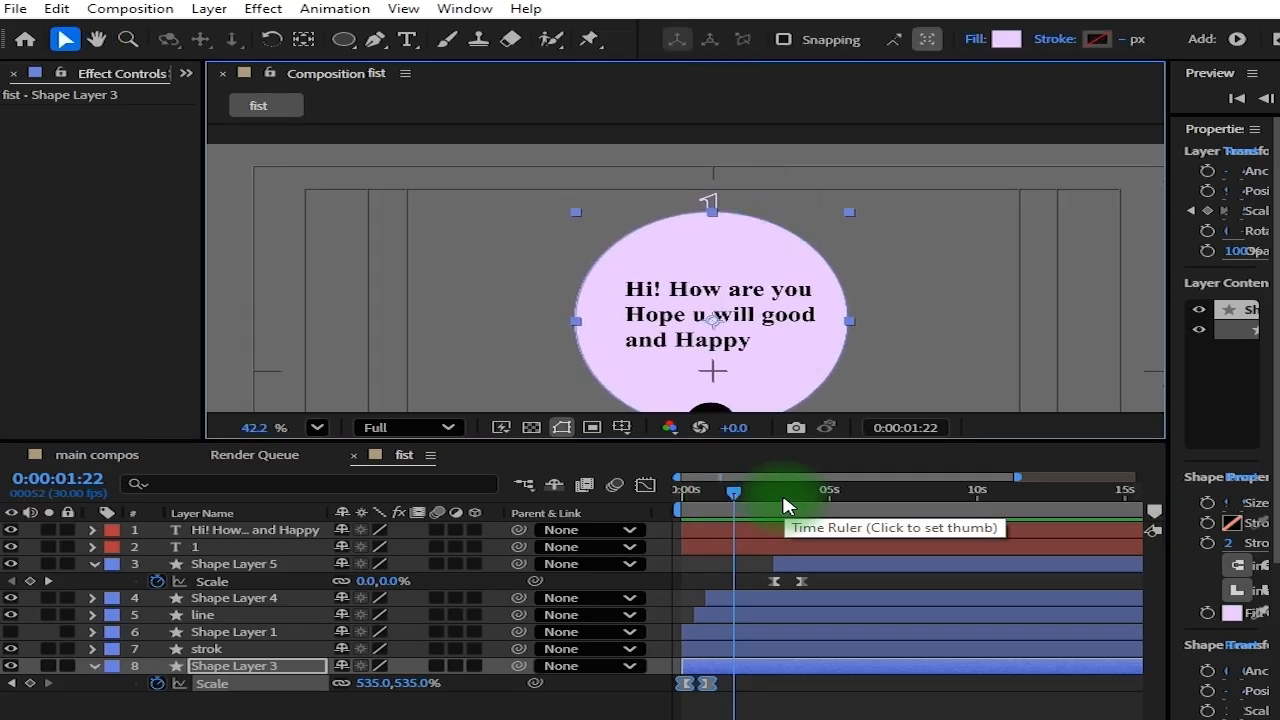
{"action": "left_click_drag", "start_coordinate": [736, 490], "coordinate": [790, 492]}
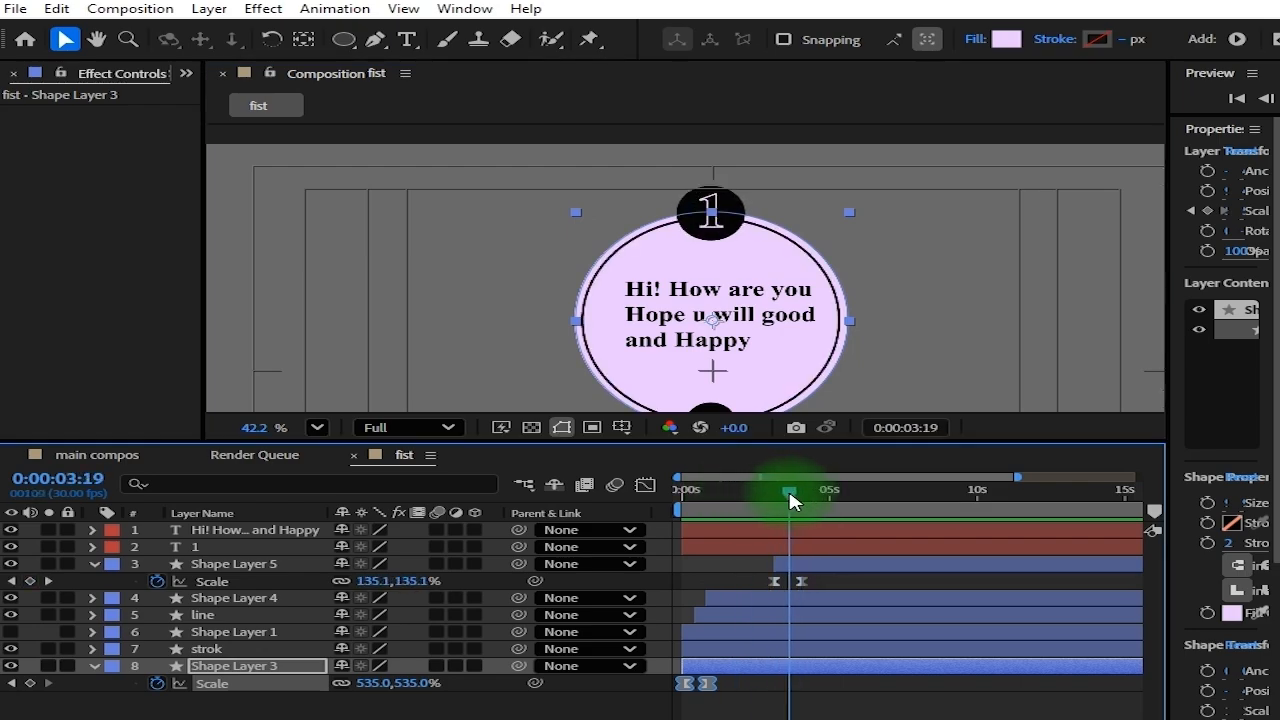
{"action": "left_click_drag", "start_coordinate": [795, 501], "coordinate": [793, 497]}
{"action": "scroll", "coordinate": [748, 200], "scroll_direction": "up", "scroll_amount": 4}
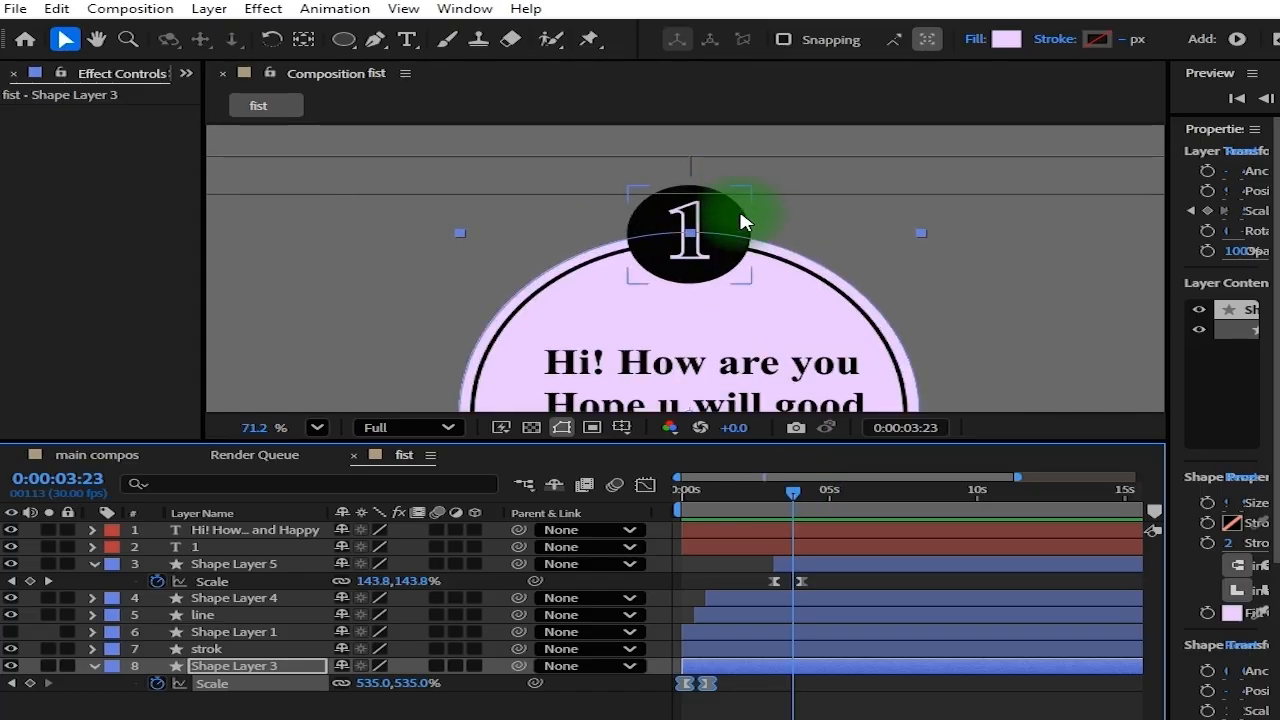
{"action": "left_click", "coordinate": [741, 221]}
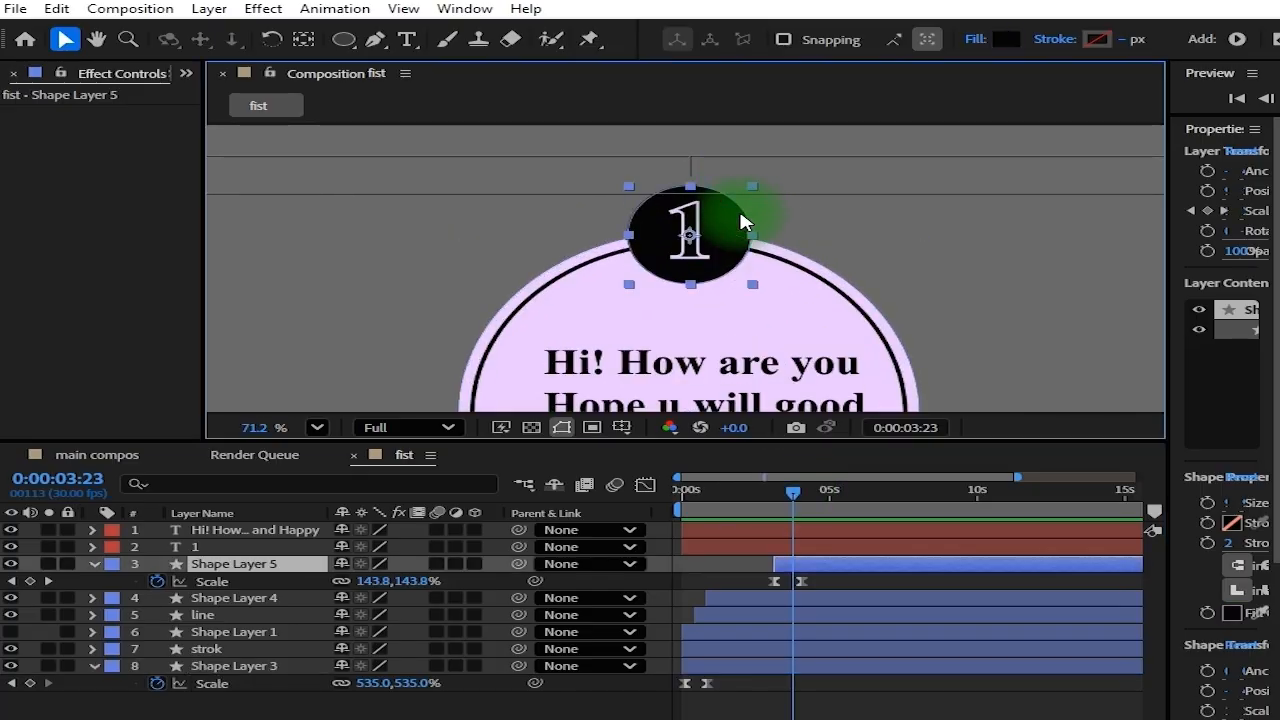
{"action": "left_click", "coordinate": [840, 548]}
{"action": "scroll", "coordinate": [686, 271], "scroll_direction": "up", "scroll_amount": 1}
{"action": "left_click_drag", "start_coordinate": [686, 271], "coordinate": [753, 292]}
{"action": "left_click", "coordinate": [830, 547]}
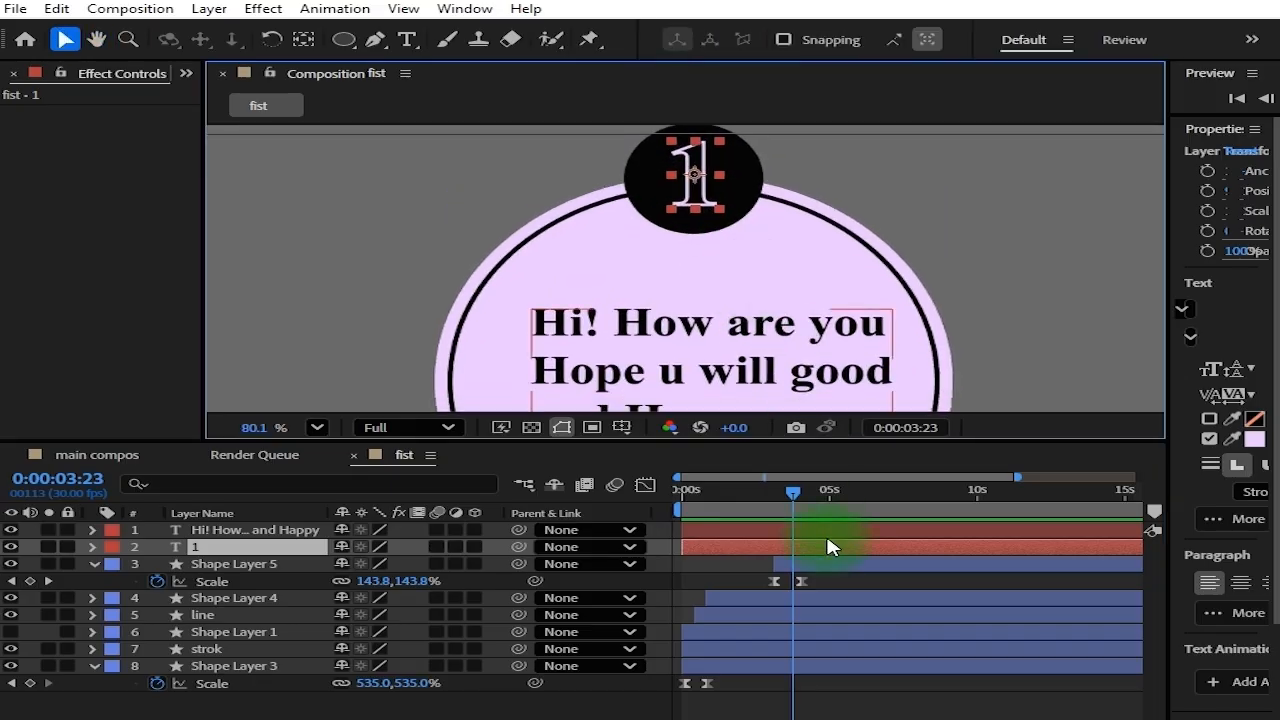
{"action": "key", "text": "p"}
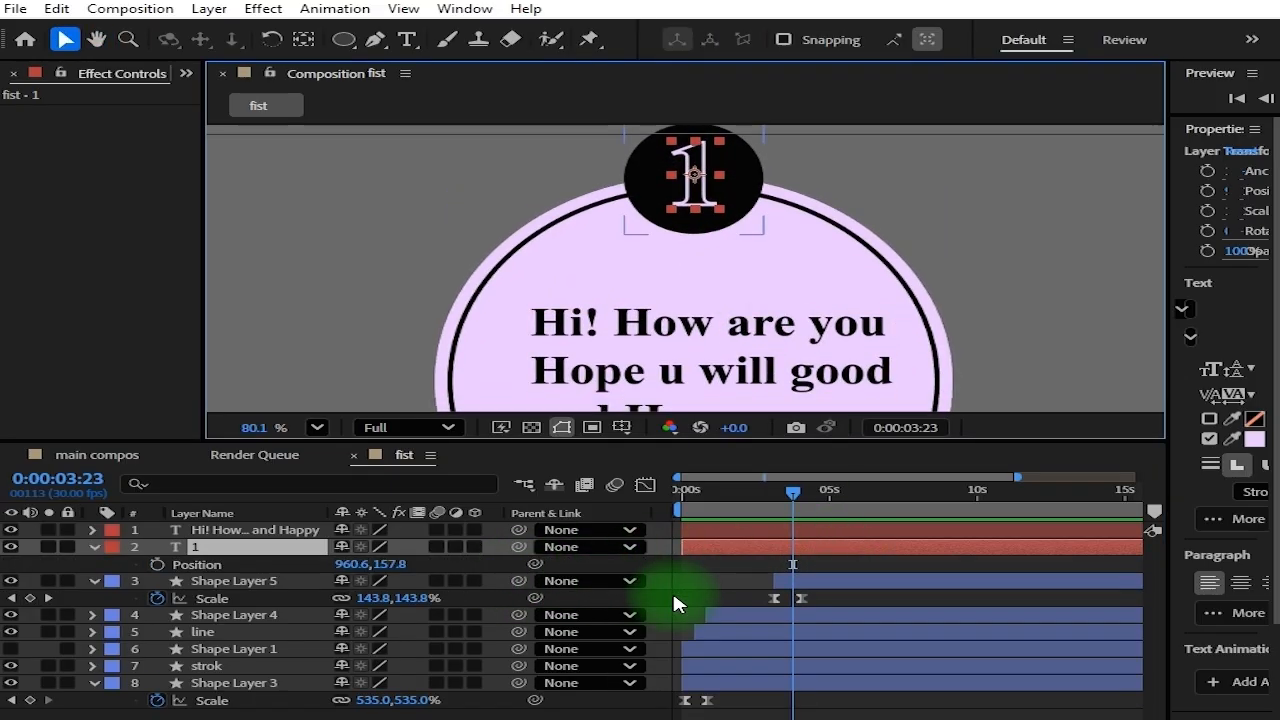
Trim the number 1 layer to start at Shape Layer 5's in point, 0:00:03:03, and turn on Position keyframing there
{"action": "left_click", "coordinate": [812, 581]}
{"action": "key", "text": "i"}
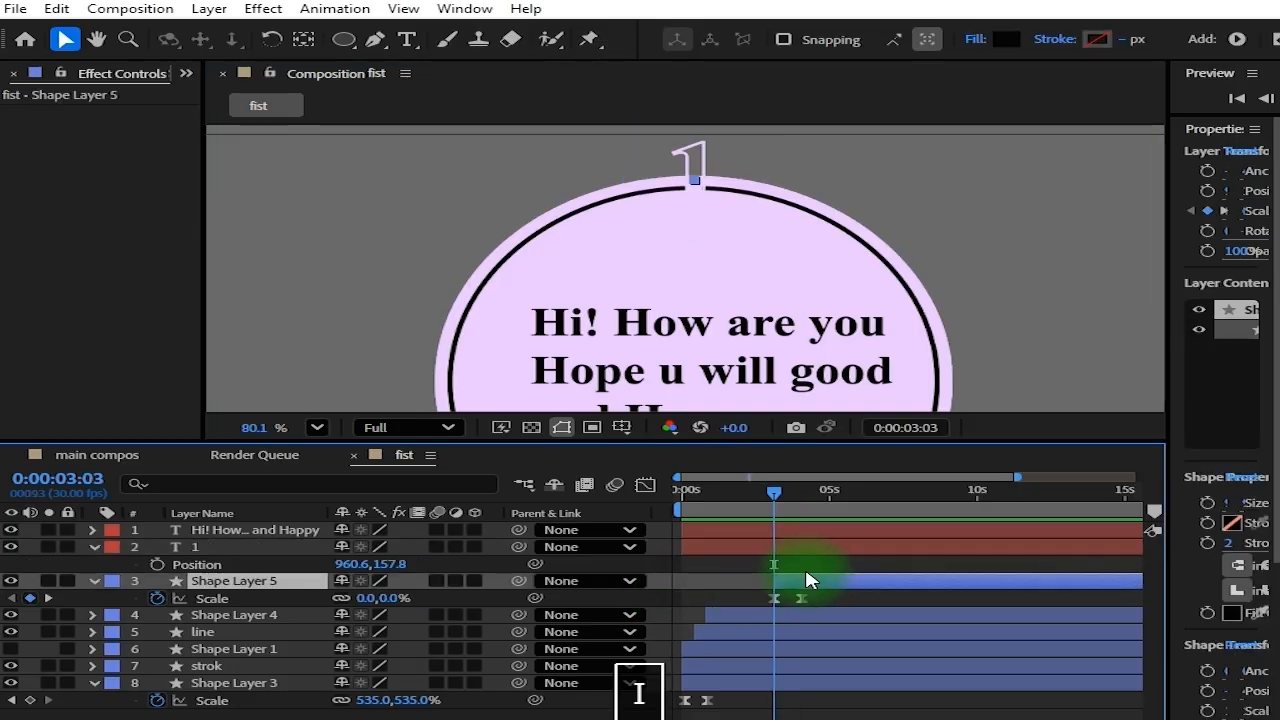
{"action": "left_click", "coordinate": [803, 554]}
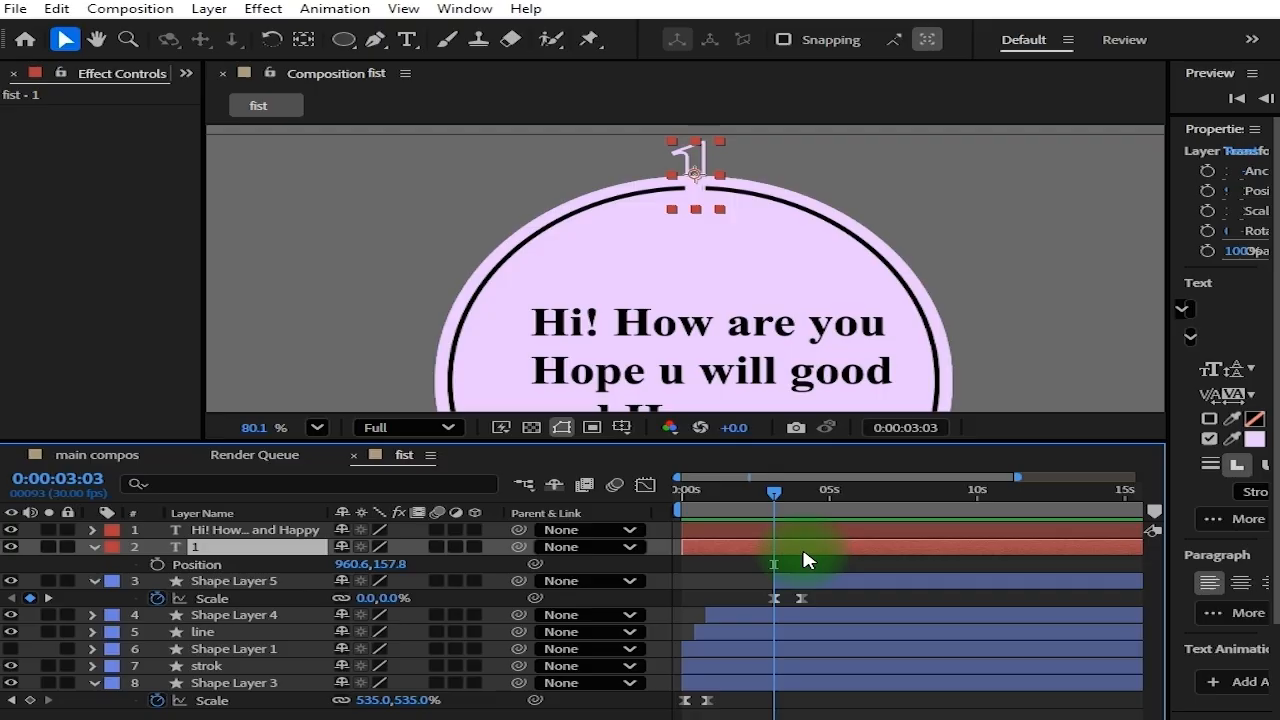
{"action": "key", "text": "alt+bracketleft"}
{"action": "left_click", "coordinate": [157, 564]}
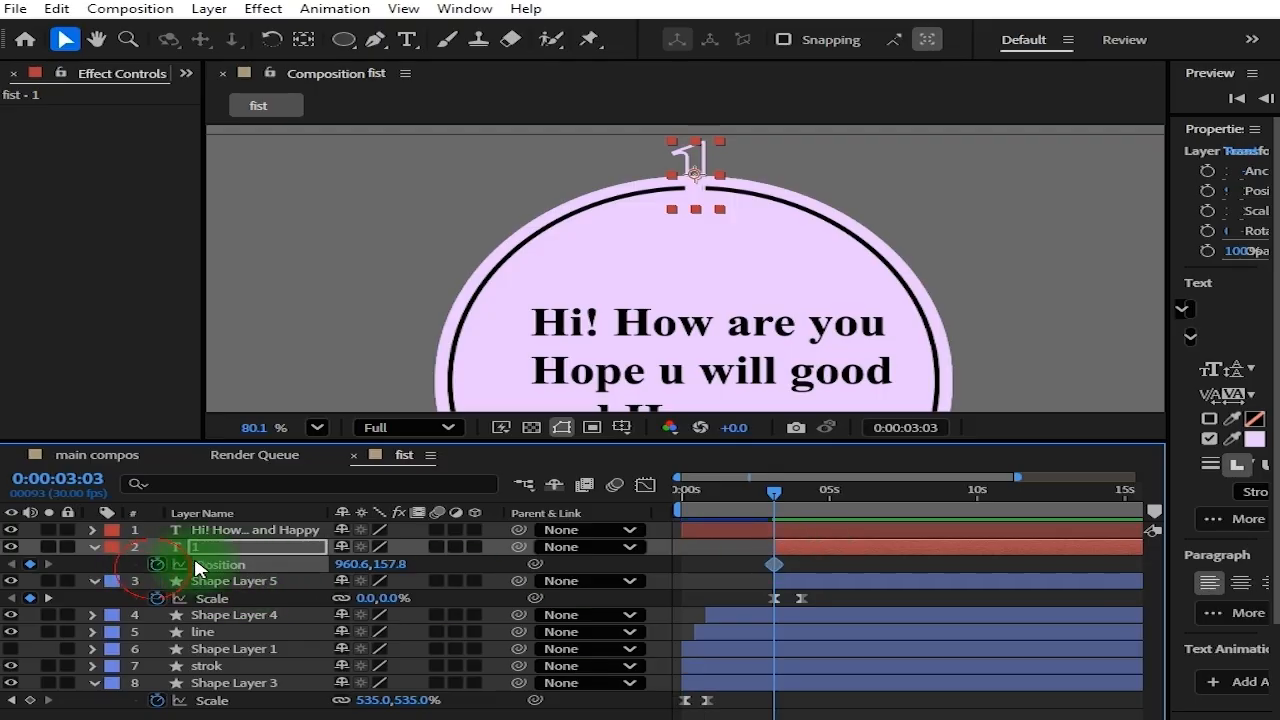
Move the number's Position keyframe to 0:00:05:16, add a lowered starting keyframe at 960.6, 261.4 shifted to 0:00:03:27, and preview the rise
{"action": "left_click", "coordinate": [766, 566]}
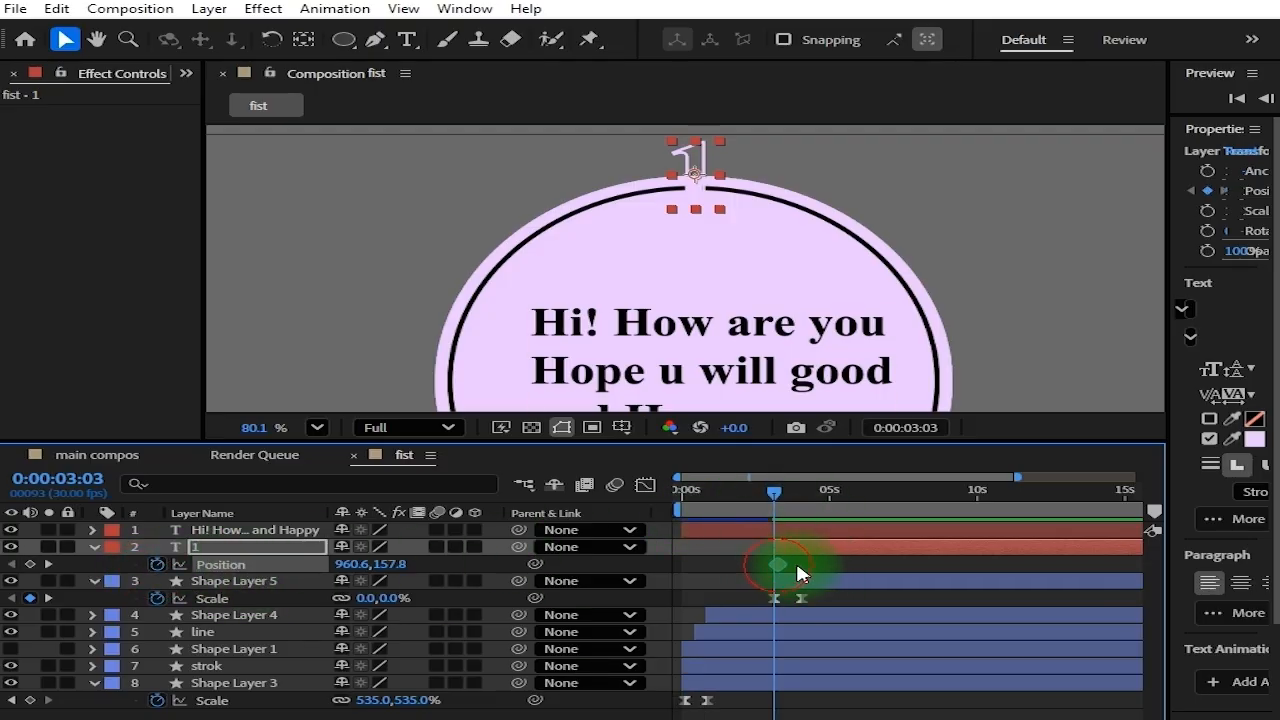
{"action": "left_click_drag", "start_coordinate": [689, 157], "coordinate": [688, 244]}
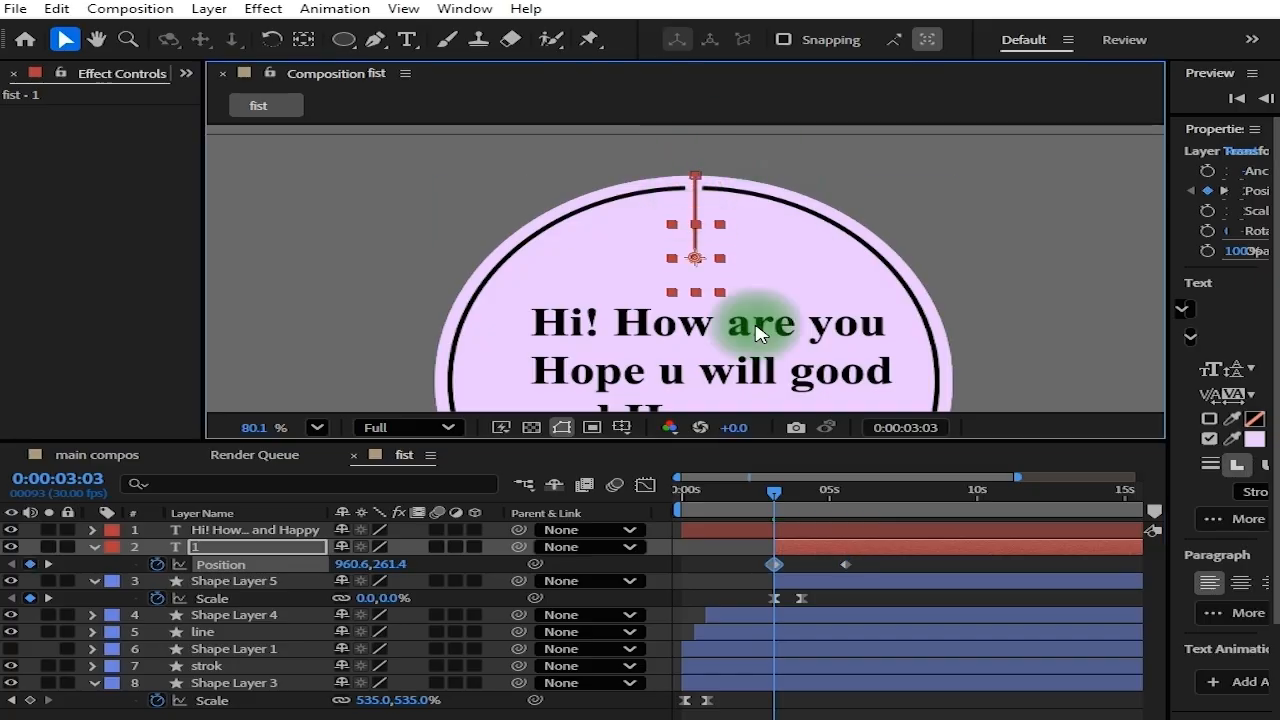
{"action": "left_click_drag", "start_coordinate": [778, 568], "coordinate": [788, 570]}
{"action": "key", "text": "space"}
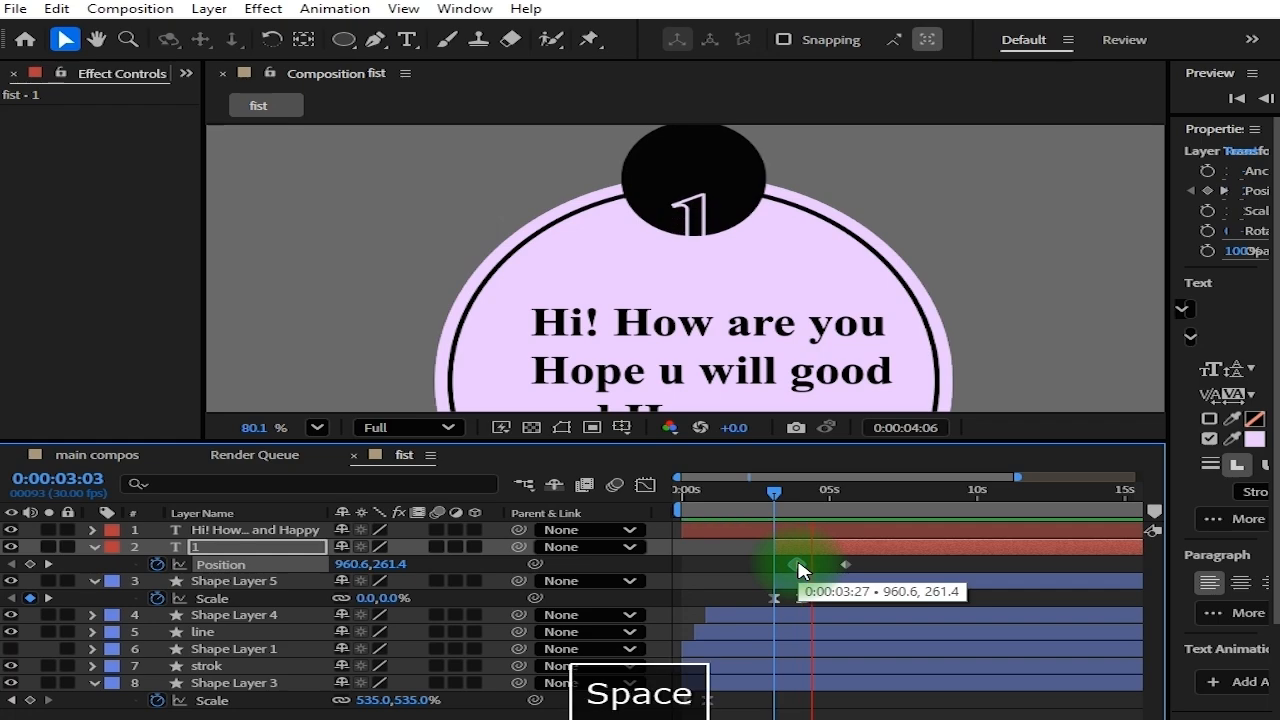
Replace the number's starting Position keyframe with one at 0:00:03:19, lowering the number below its circle to 960.6, 303.9
{"action": "left_click_drag", "start_coordinate": [823, 493], "coordinate": [789, 501]}
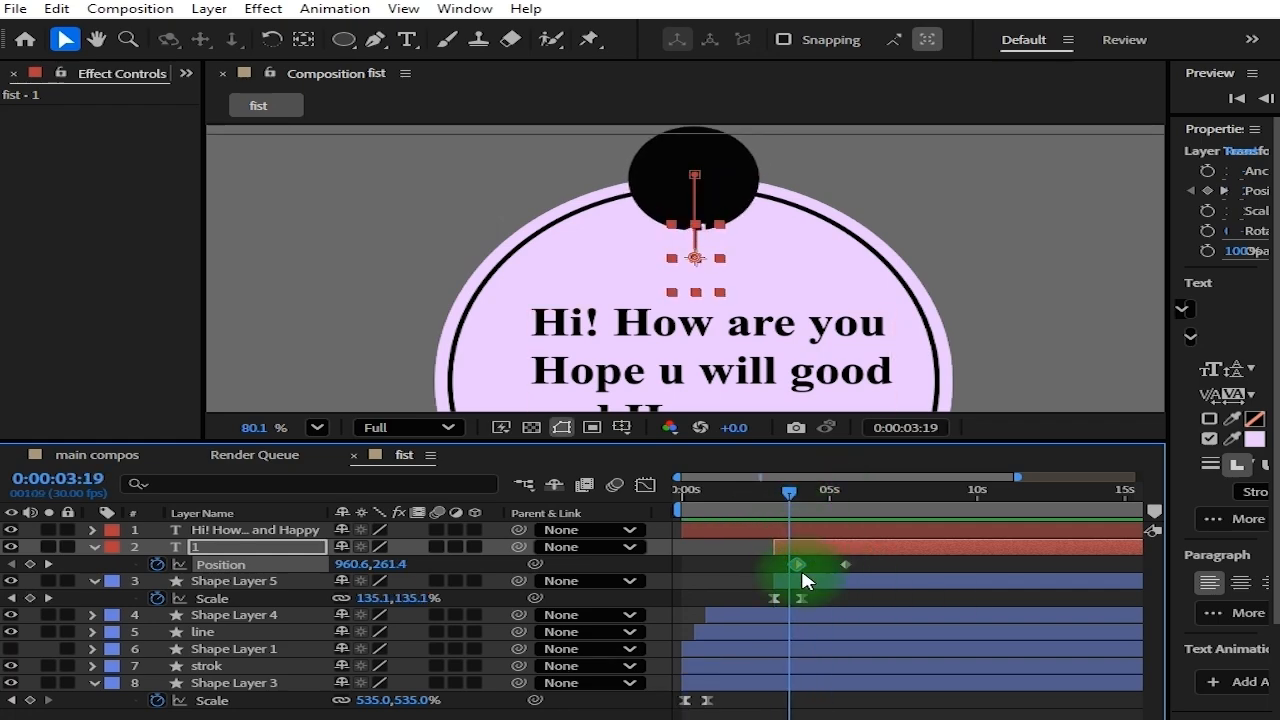
{"action": "key", "text": "Delete"}
{"action": "left_click", "coordinate": [700, 207]}
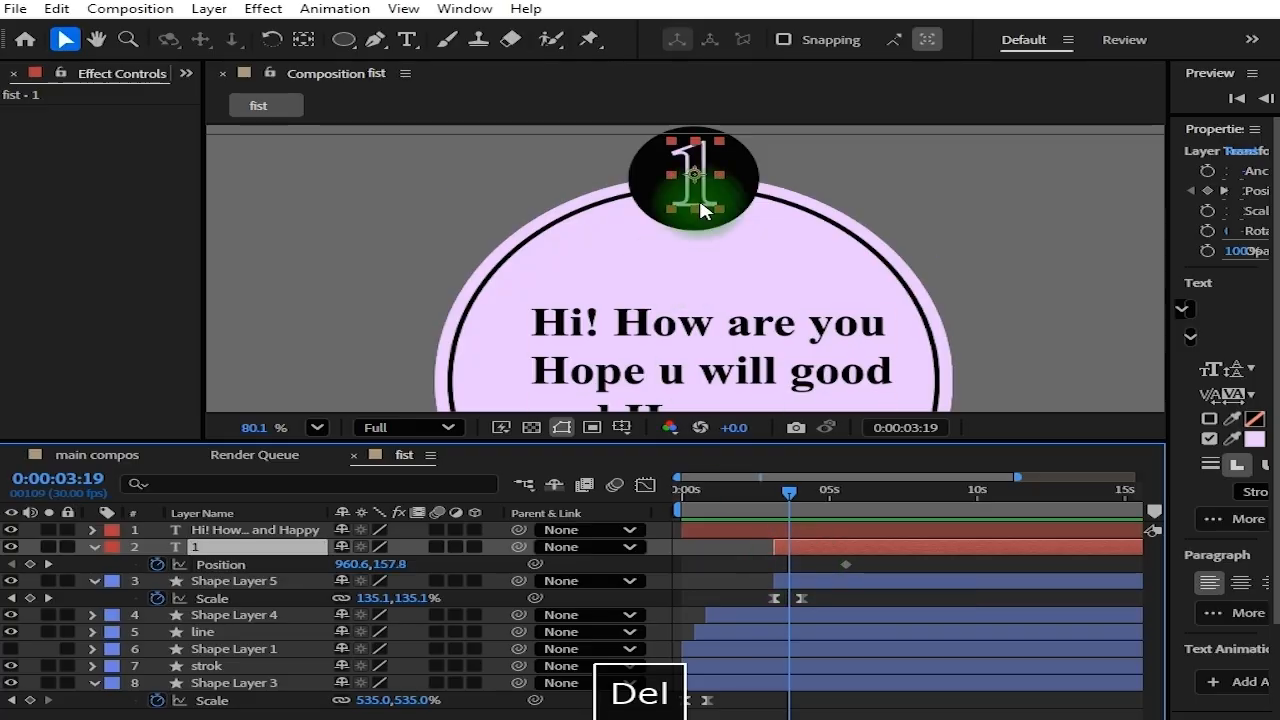
{"action": "left_click_drag", "start_coordinate": [717, 164], "coordinate": [700, 272]}
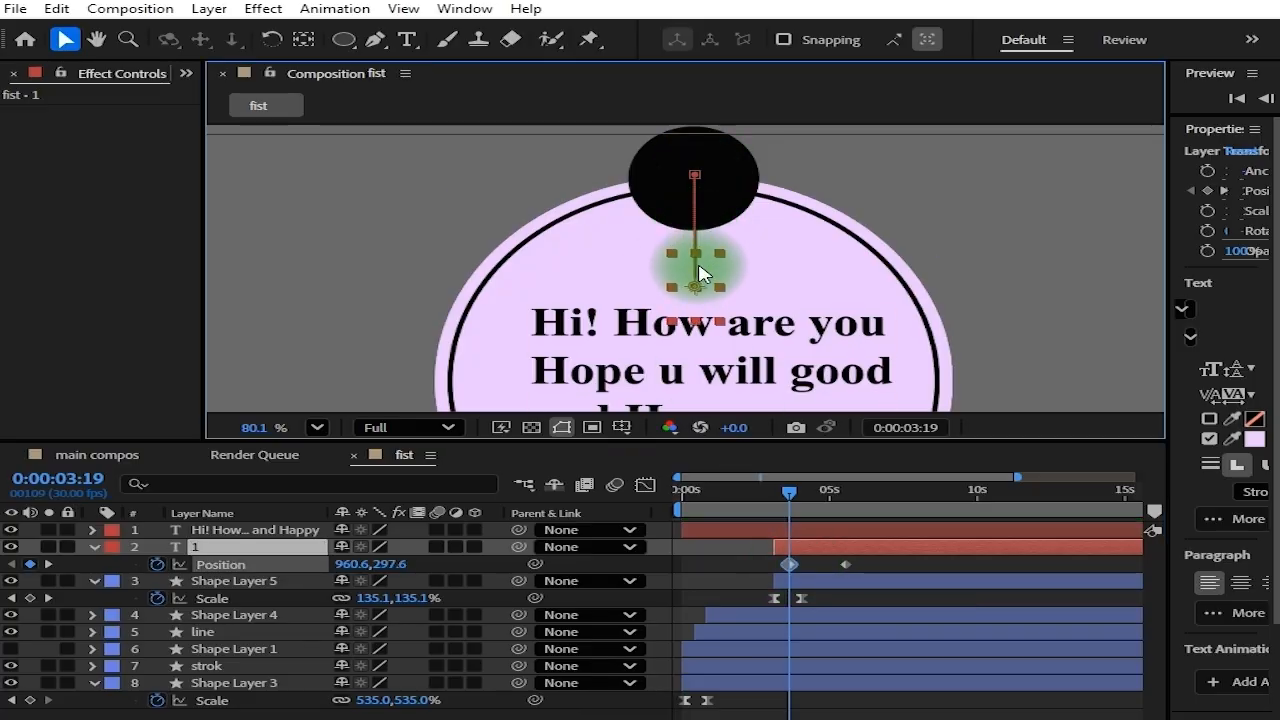
{"action": "left_click", "coordinate": [791, 529]}
Preview the number rising into its circle from 0:00:03:09
{"action": "left_click_drag", "start_coordinate": [787, 500], "coordinate": [832, 500]}
{"action": "key", "text": "space"}
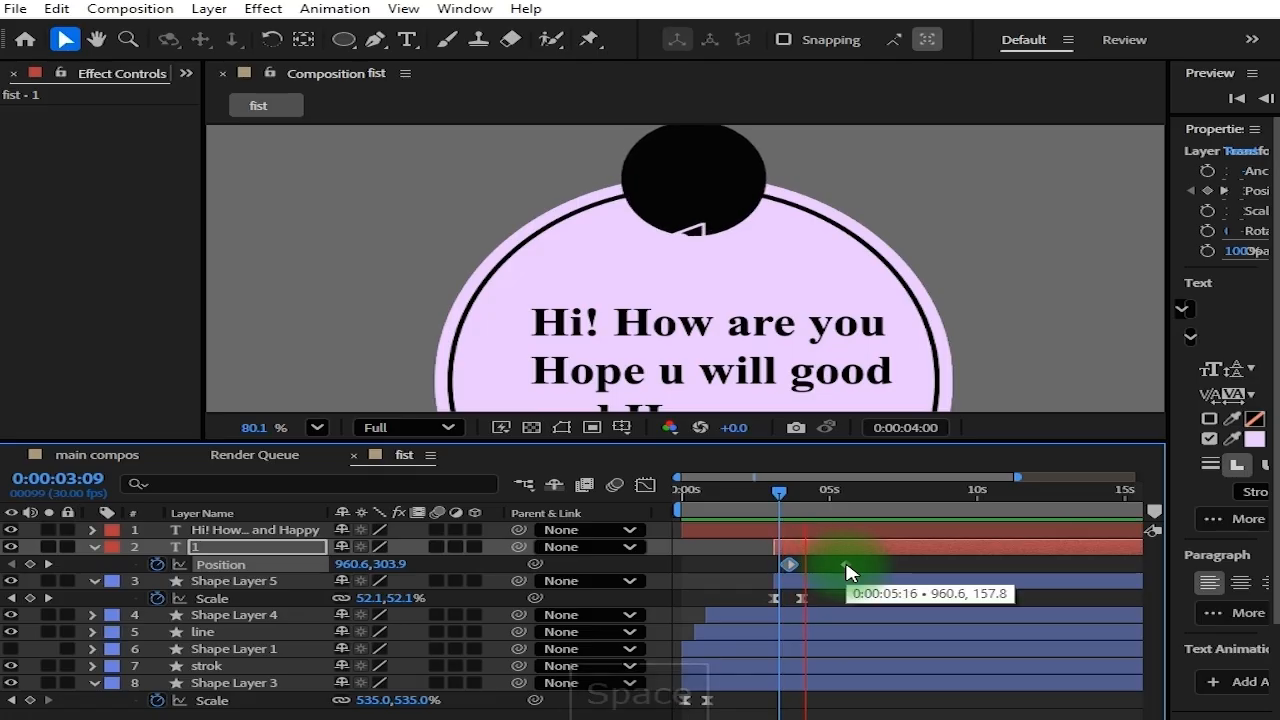
{"action": "key", "text": "space"}
Move the number's ending Position keyframe to just before 5 seconds, apply Easy Ease to both Position keyframes and save the project
{"action": "scroll", "coordinate": [634, 309], "scroll_direction": "down", "scroll_amount": 2}
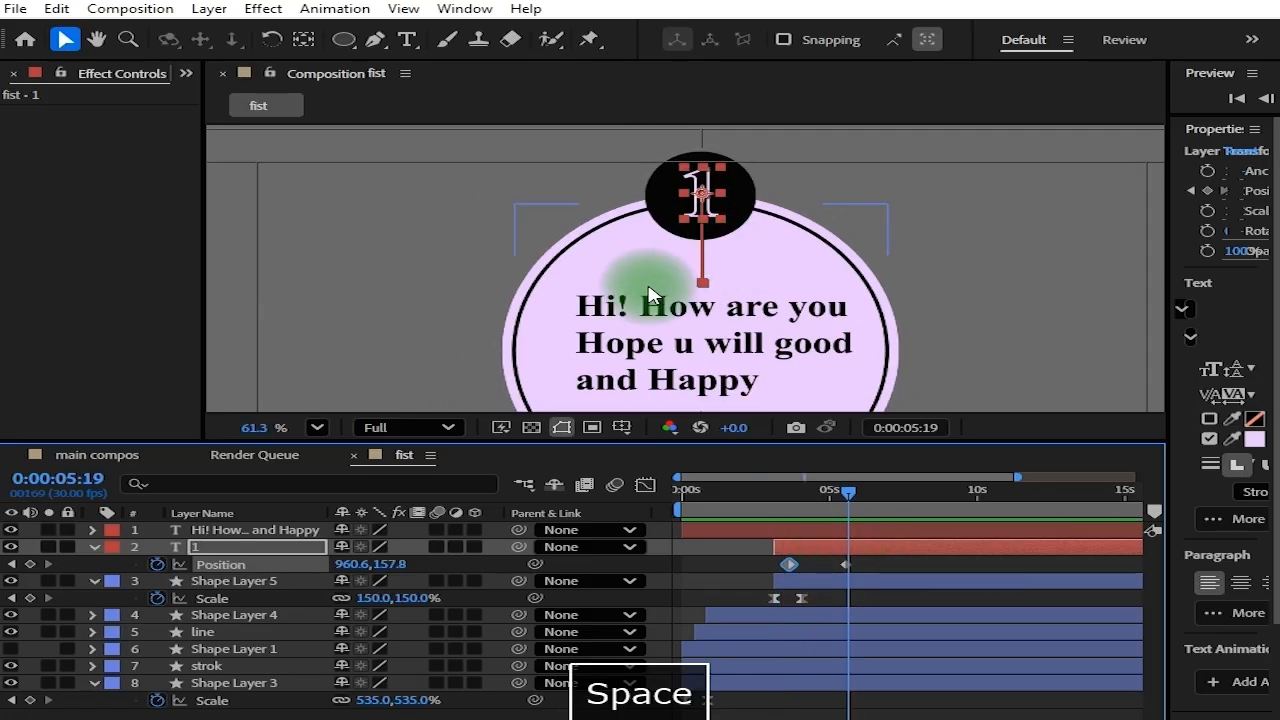
{"action": "left_click_drag", "start_coordinate": [884, 506], "coordinate": [800, 519]}
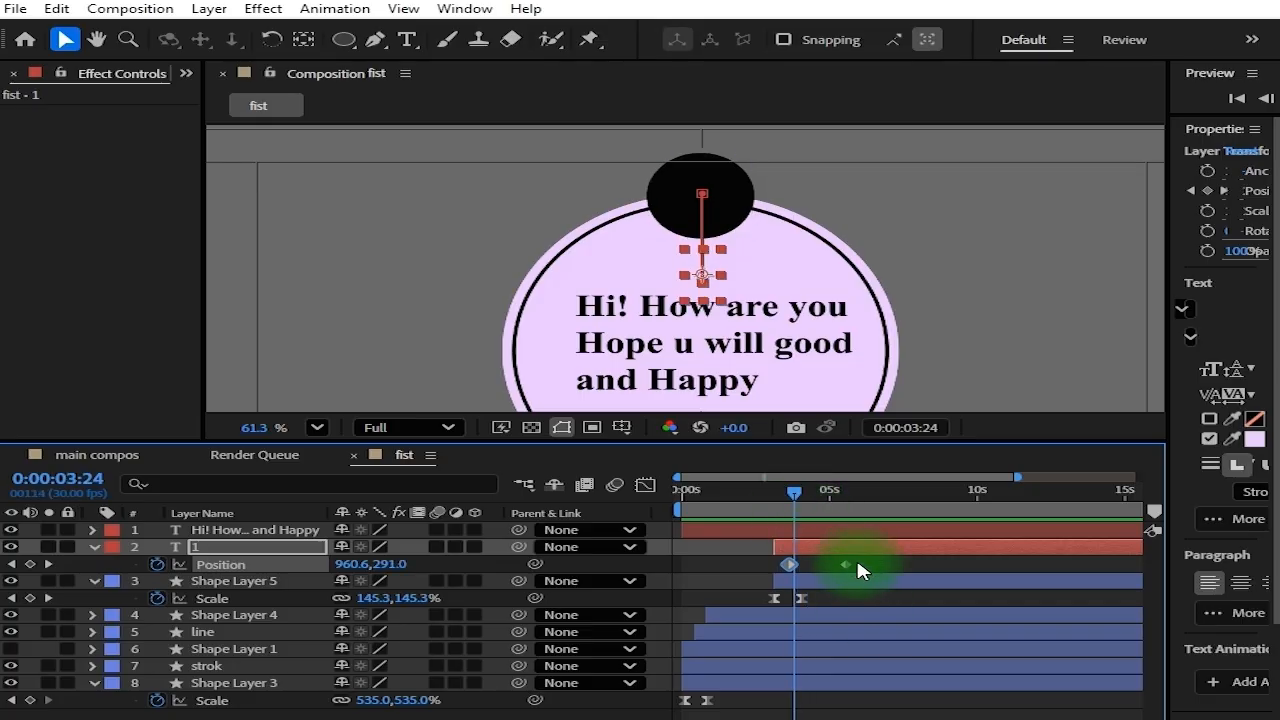
{"action": "left_click_drag", "start_coordinate": [829, 562], "coordinate": [779, 568]}
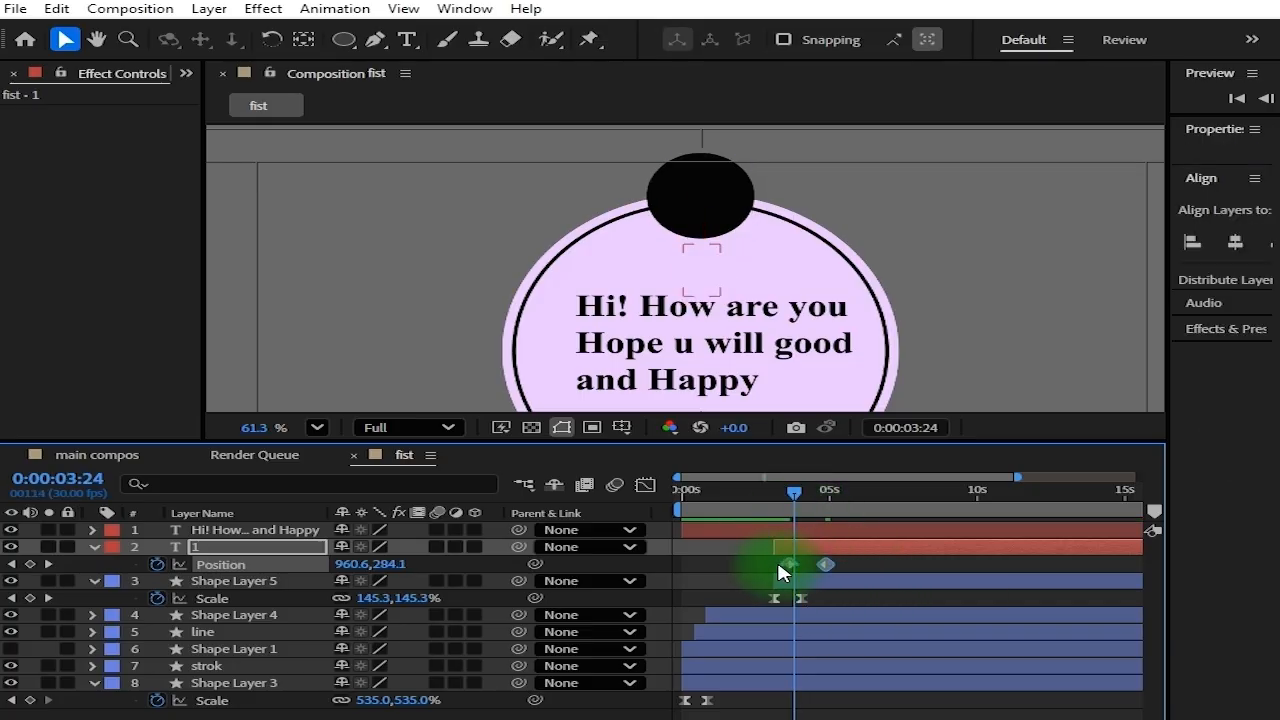
{"action": "right_click", "coordinate": [789, 564]}
{"action": "mouse_move", "coordinate": [871, 551]}
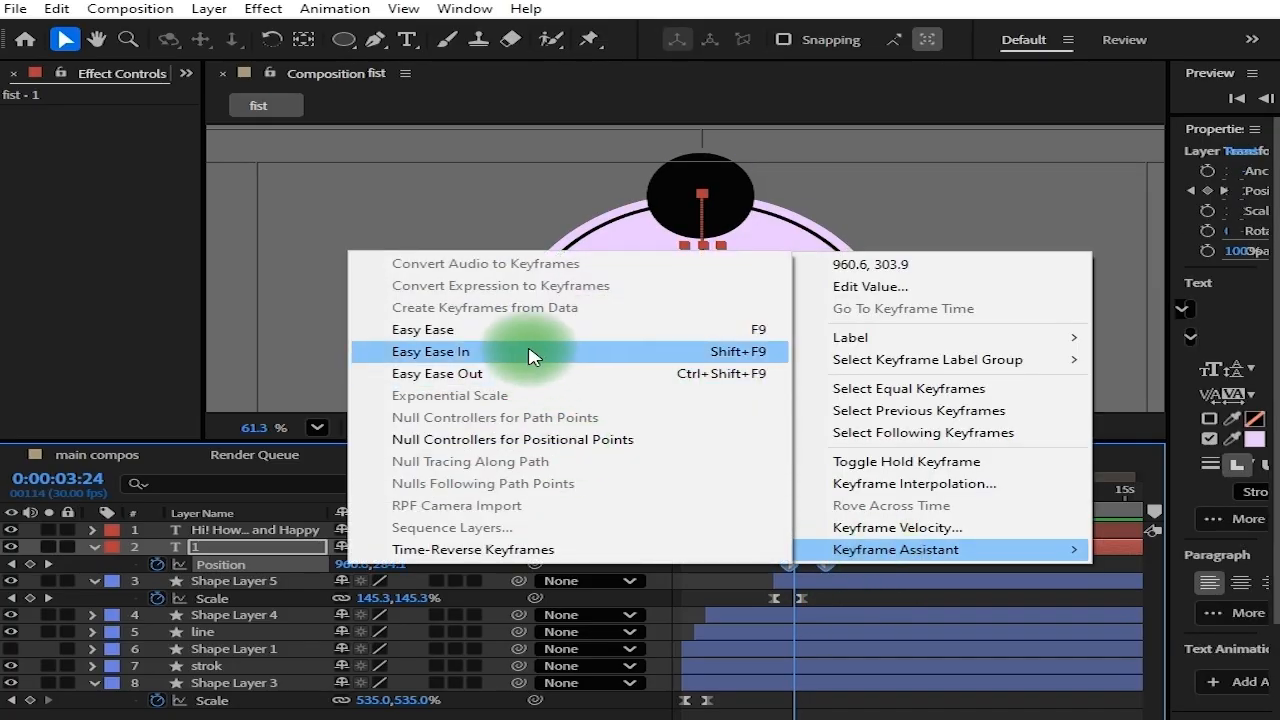
{"action": "left_click", "coordinate": [522, 331]}
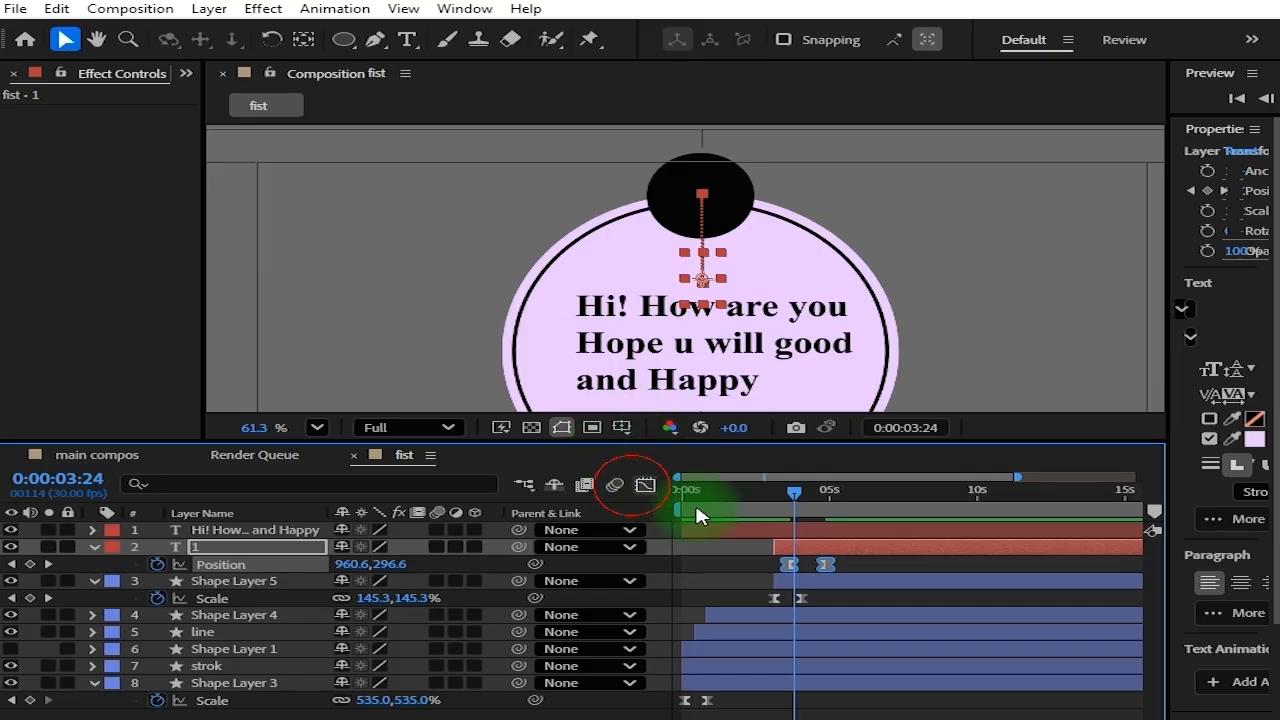
{"action": "key", "text": "ctrl+s"}
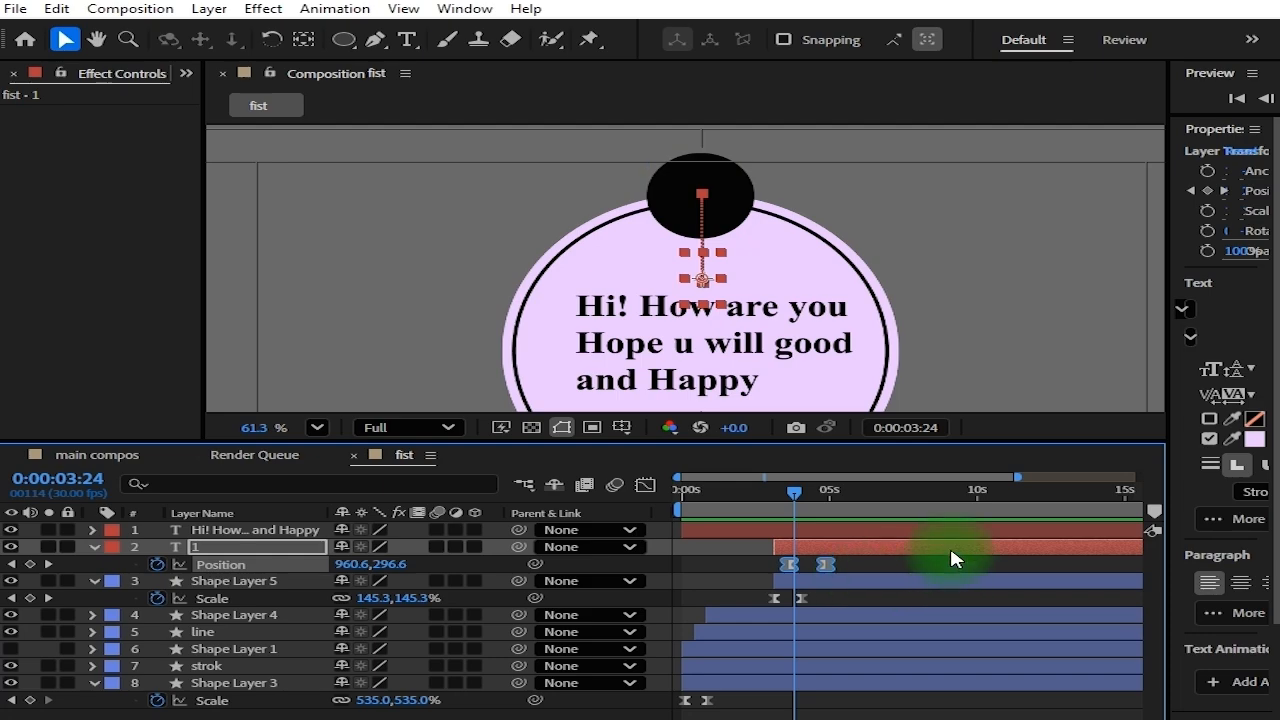
Preview the number's eased rise from 0:00:03:00
{"action": "left_click_drag", "start_coordinate": [808, 492], "coordinate": [774, 504]}
{"action": "left_click", "coordinate": [898, 565]}
{"action": "key", "text": "space"}
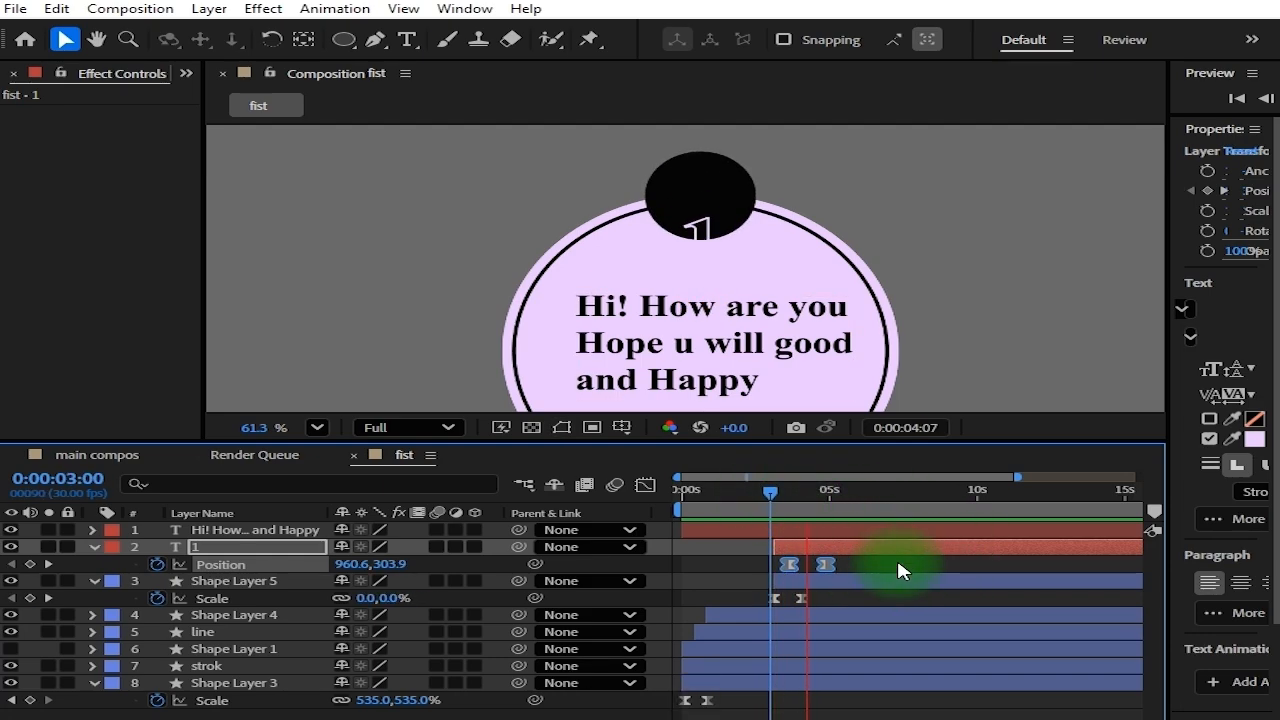
{"action": "key", "text": "space"}
Reshape the number's Position speed graph so the speed peaks soon after the first keyframe and slows gradually into the last
{"action": "left_click", "coordinate": [645, 485]}
{"action": "left_click_drag", "start_coordinate": [752, 692], "coordinate": [791, 677]}
{"action": "left_click_drag", "start_coordinate": [745, 719], "coordinate": [760, 719]}
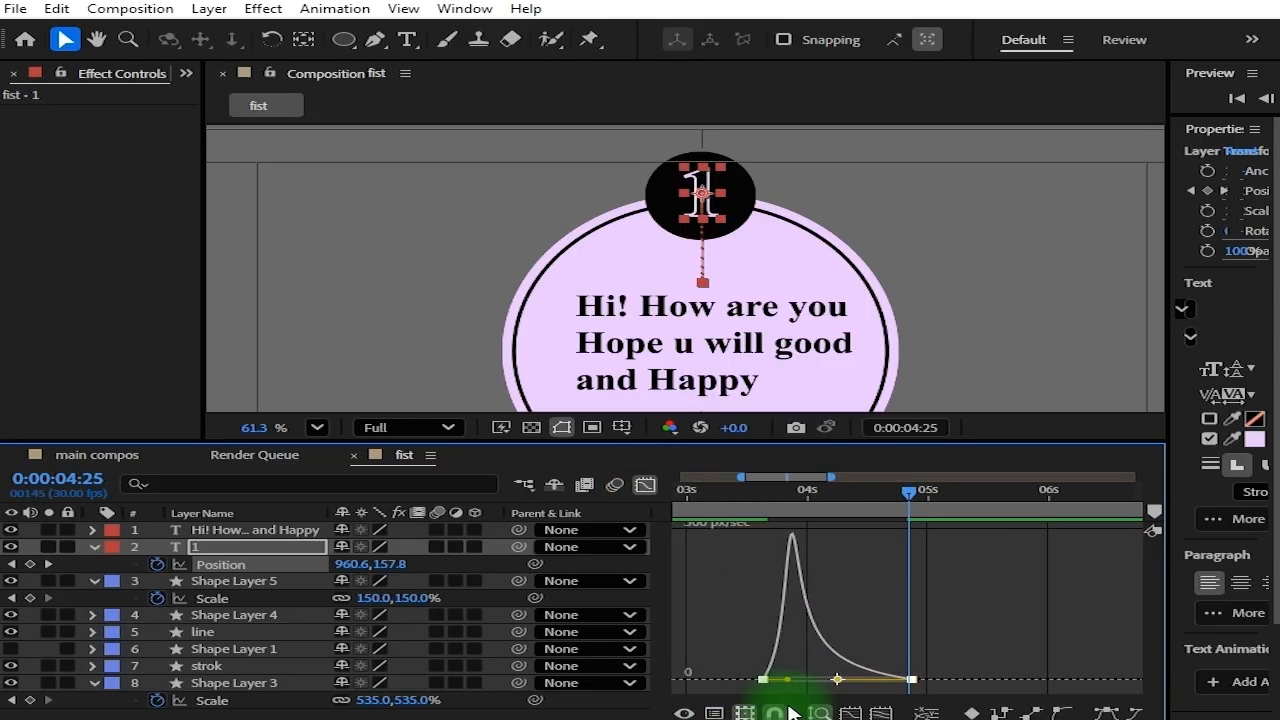
{"action": "left_click_drag", "start_coordinate": [789, 678], "coordinate": [769, 677]}
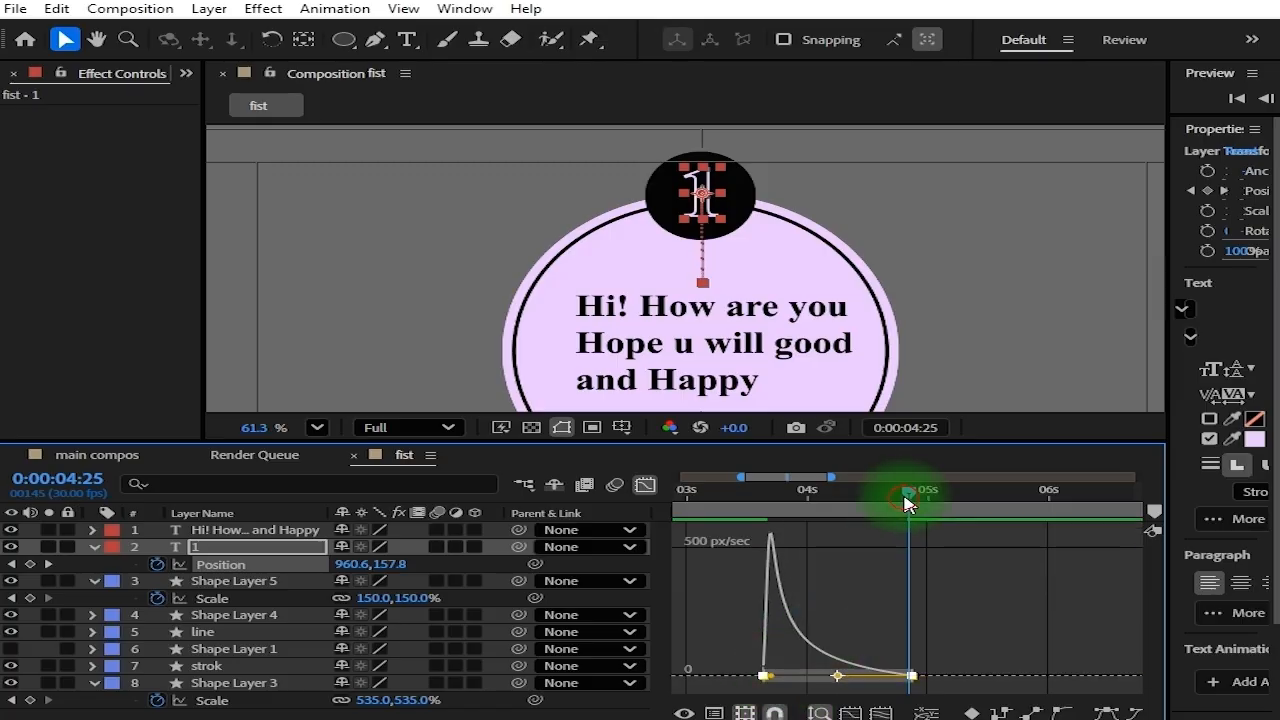
Steepen the number's Position speed curve so it peaks above 1000 px/sec right at the first keyframe
{"action": "left_click_drag", "start_coordinate": [908, 496], "coordinate": [718, 498]}
{"action": "left_click_drag", "start_coordinate": [845, 677], "coordinate": [849, 680]}
{"action": "key", "text": "ctrl+z"}
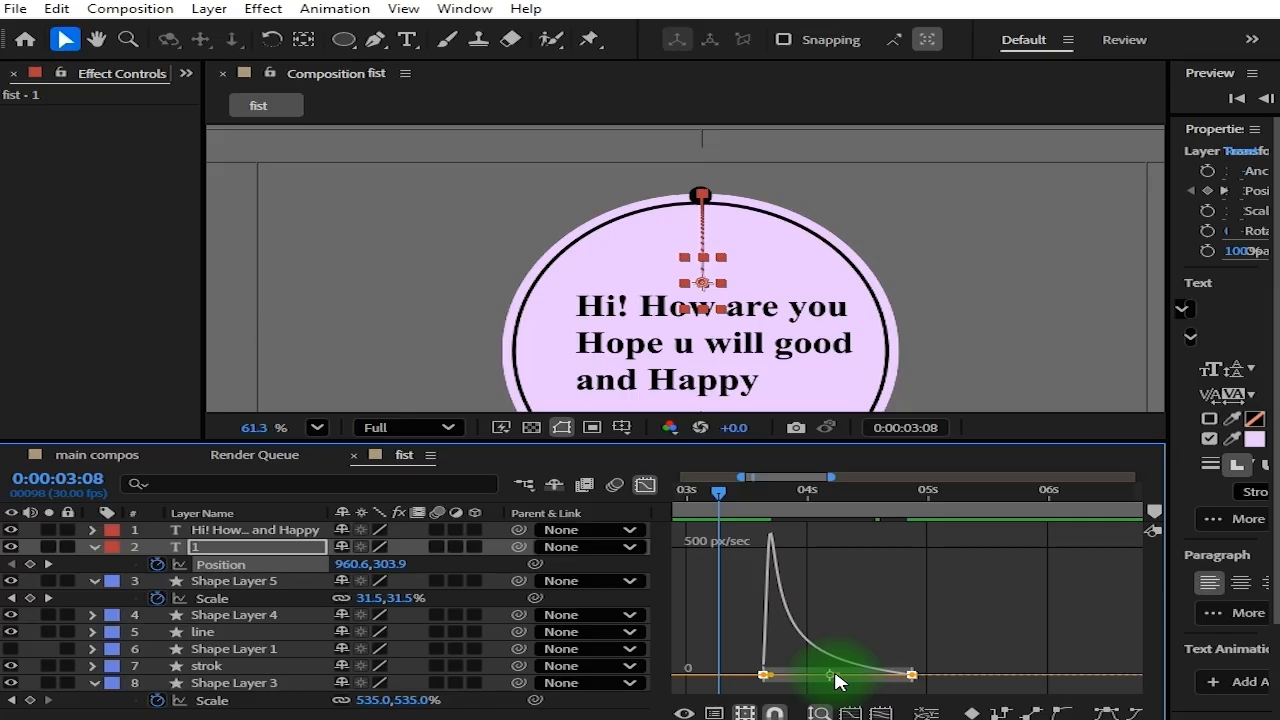
{"action": "left_click_drag", "start_coordinate": [840, 679], "coordinate": [766, 663]}
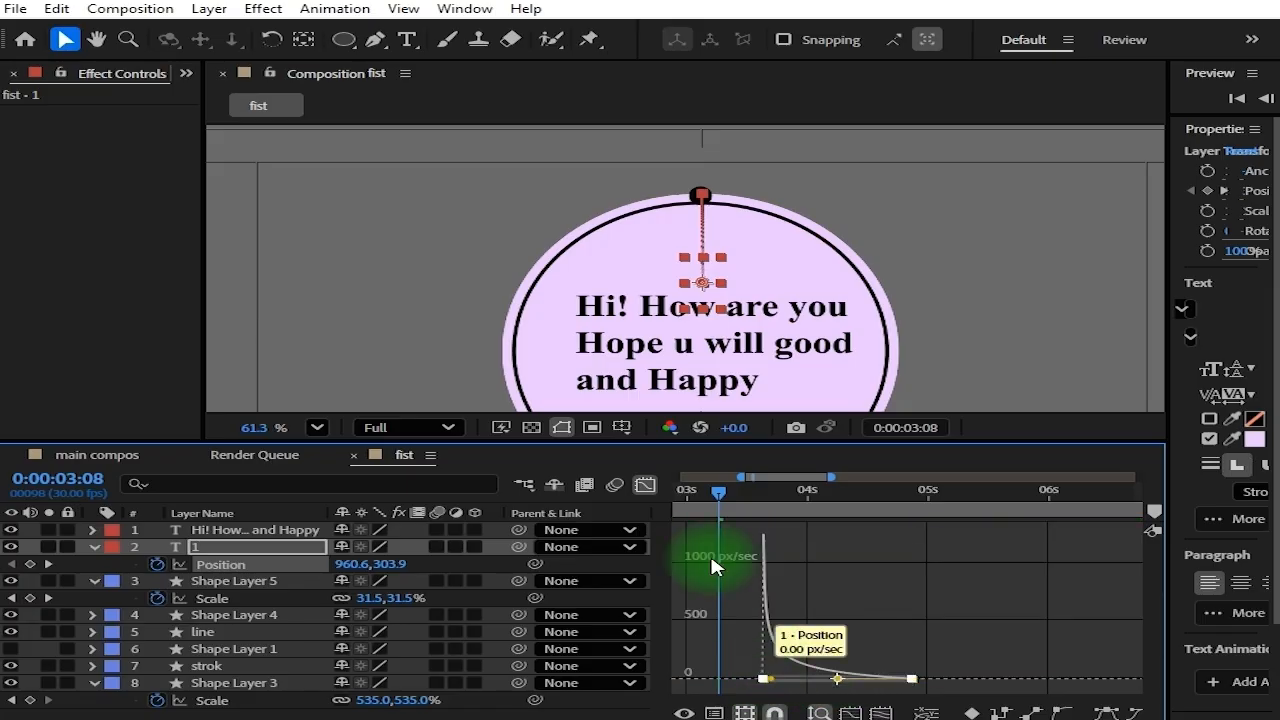
Leave the Graph Editor, preview the number's faster rise from 0:00:03:08 and save the project
{"action": "left_click", "coordinate": [645, 485]}
{"action": "key", "text": "space"}
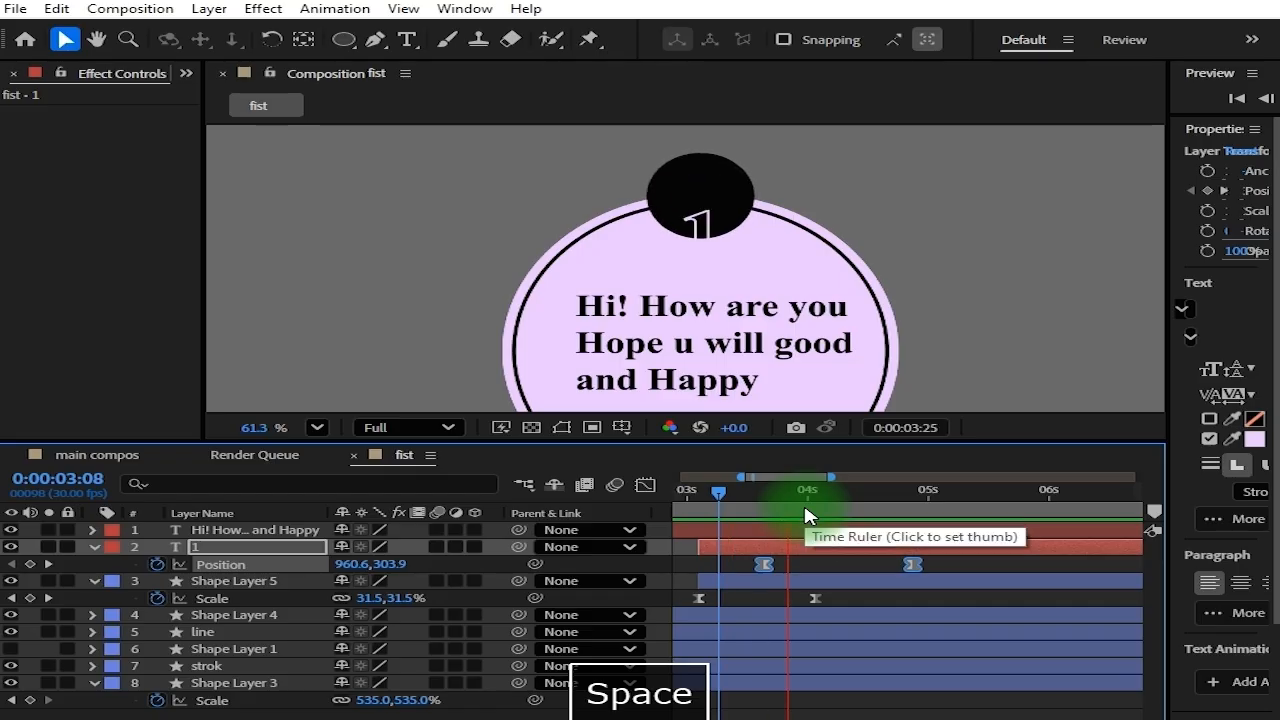
{"action": "key", "text": "ctrl+s"}
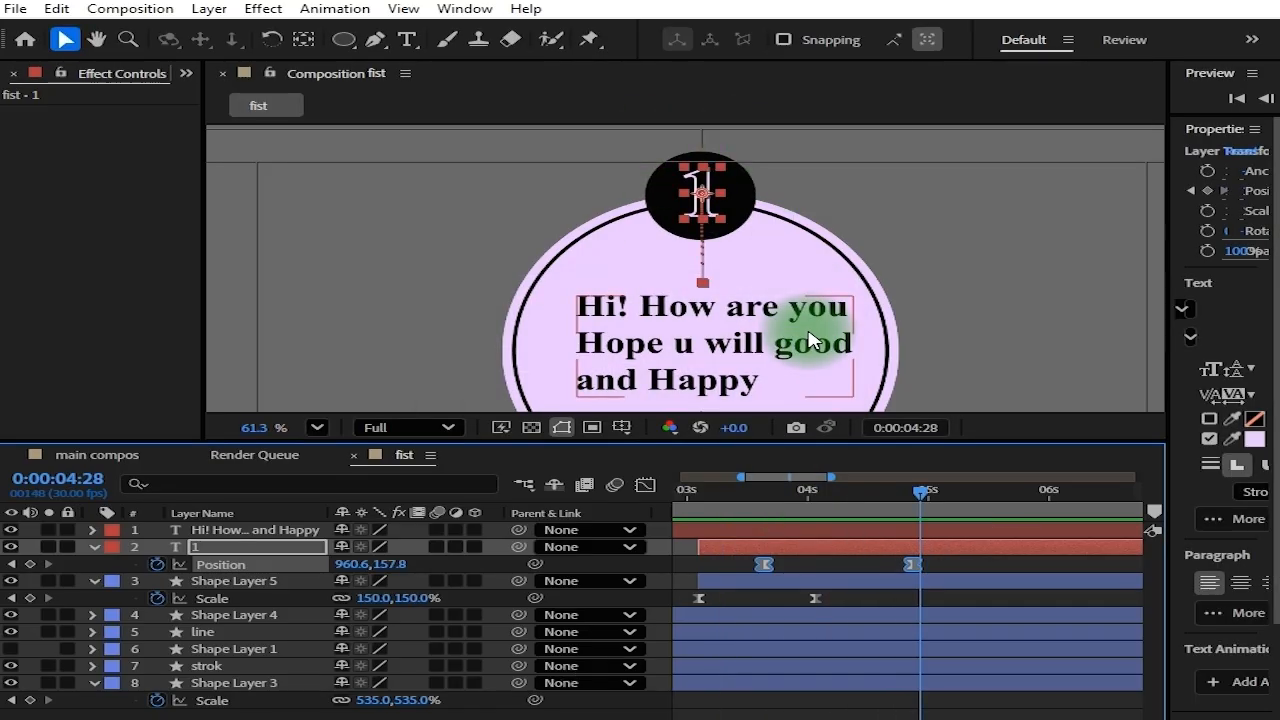
Trim the greeting text layer to start at the number 1 layer's in point, 0:00:03:03, and save the project
{"action": "left_click", "coordinate": [775, 528]}
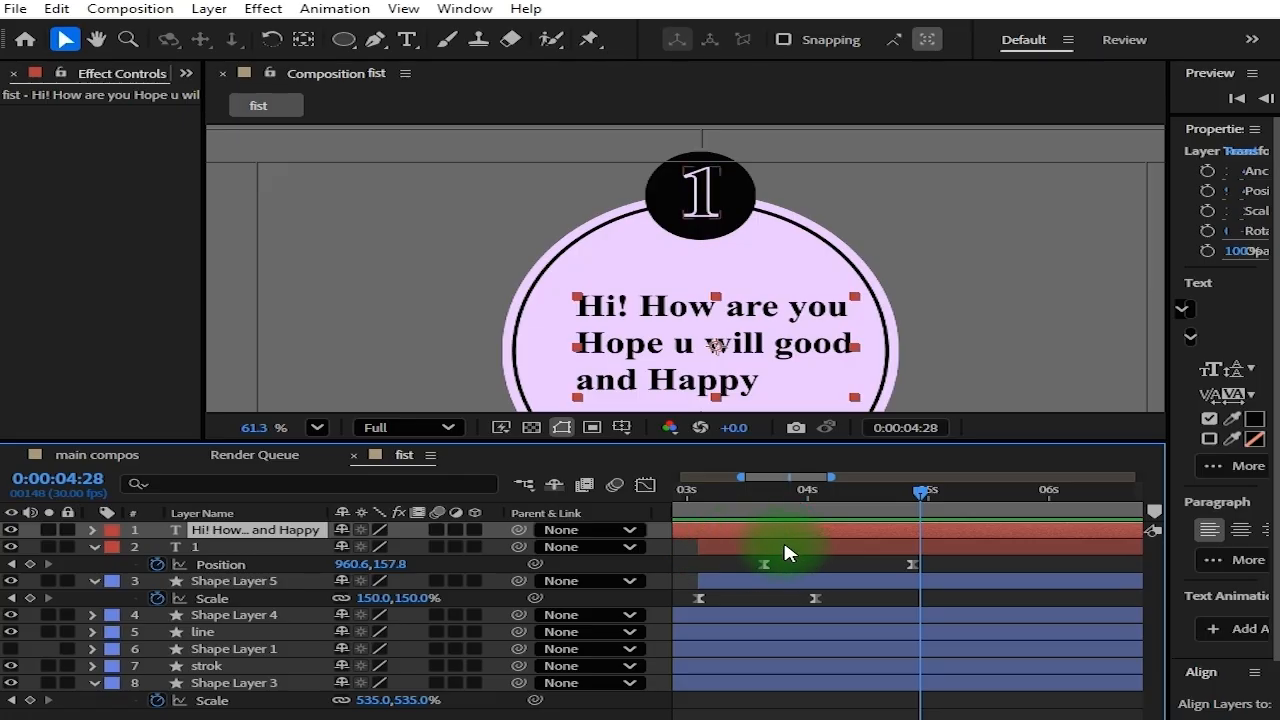
{"action": "left_click", "coordinate": [784, 543]}
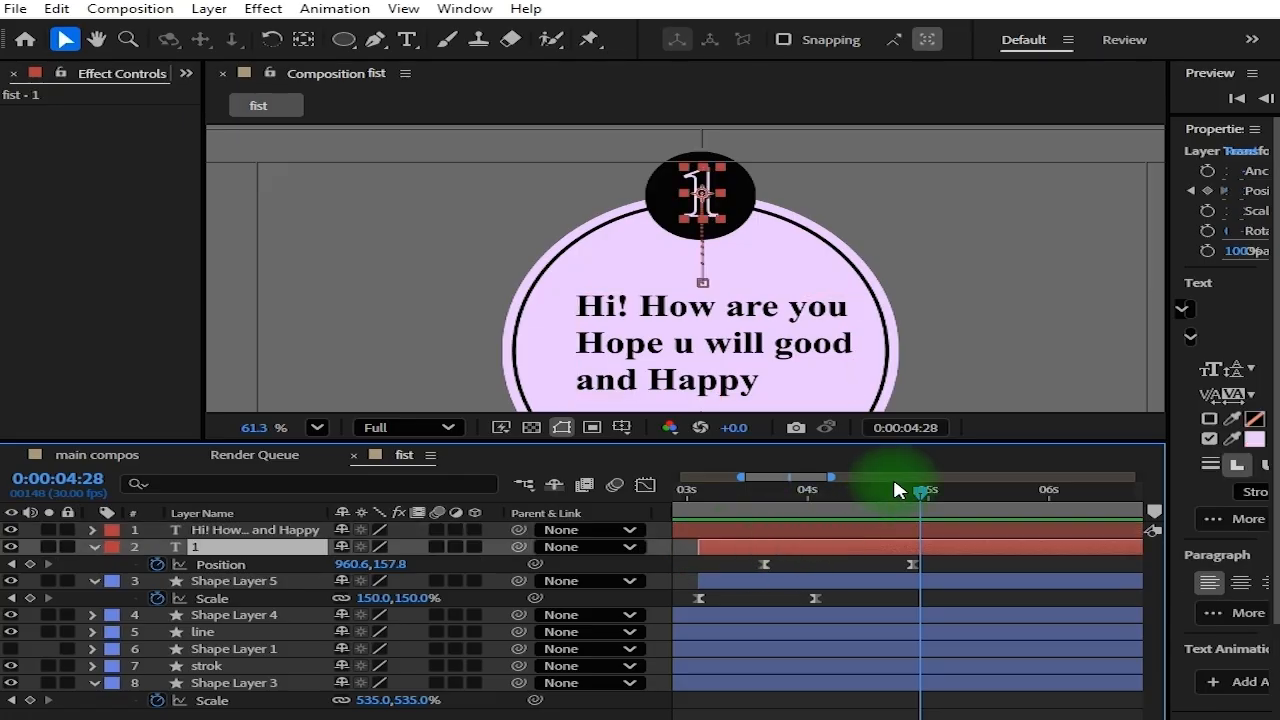
{"action": "key", "text": "i"}
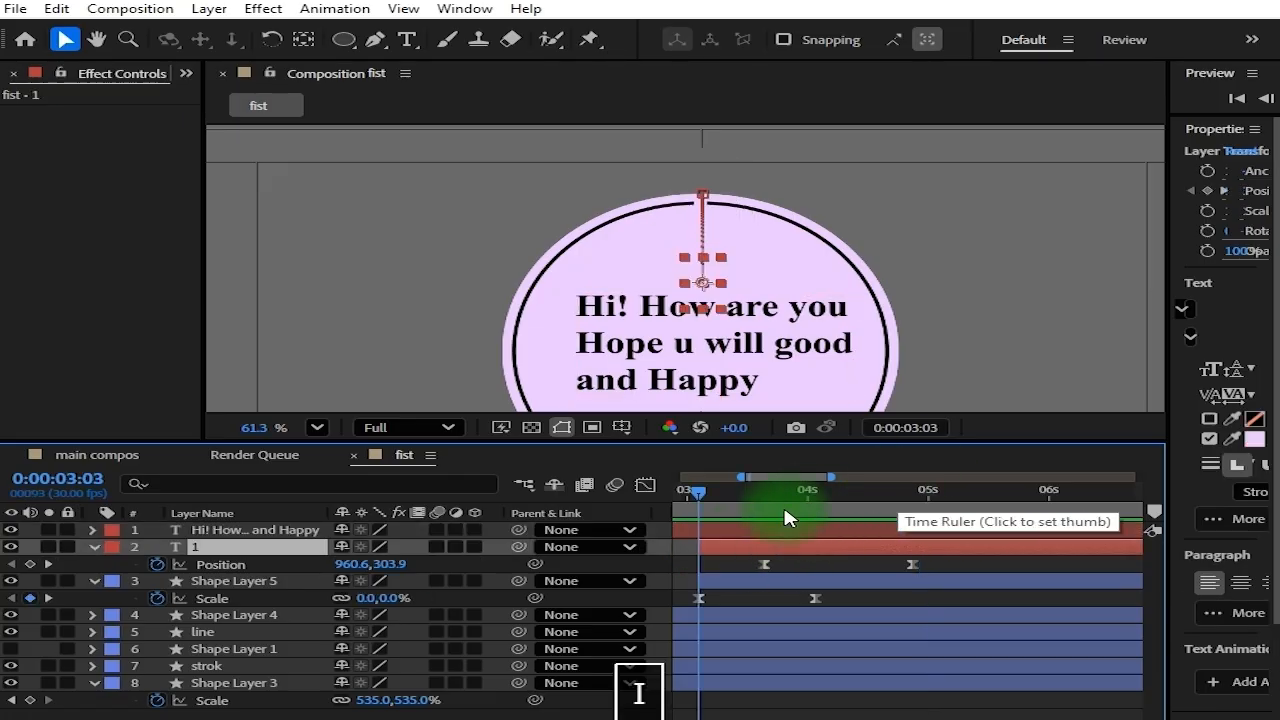
{"action": "left_click", "coordinate": [778, 532], "text": "ctrl"}
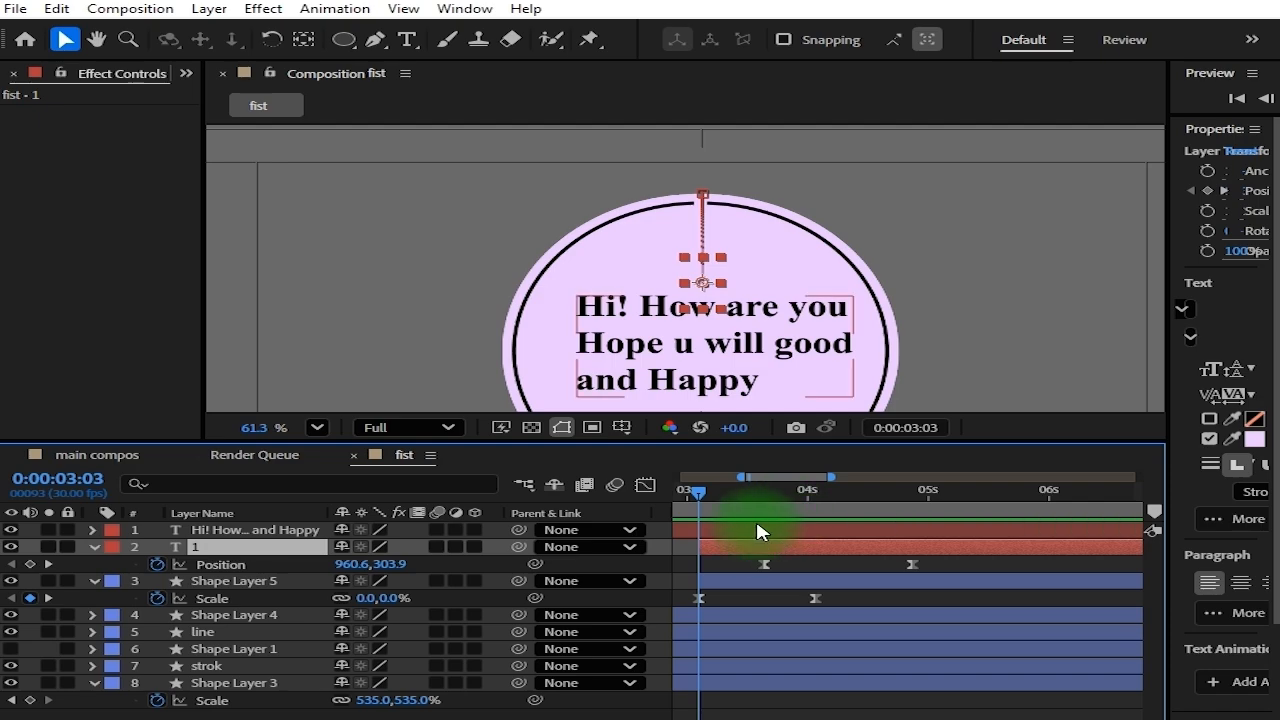
{"action": "left_click", "coordinate": [756, 531]}
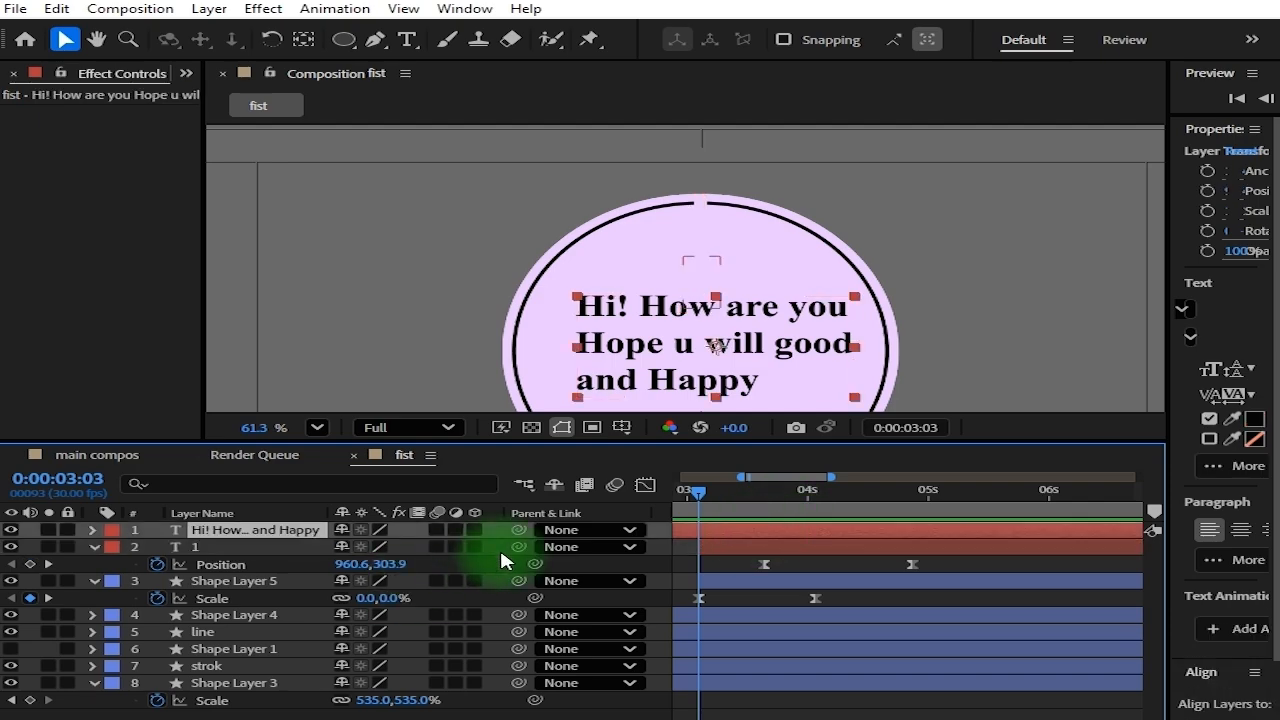
{"action": "key", "text": "alt+bracketleft"}
{"action": "key", "text": "ctrl+s"}
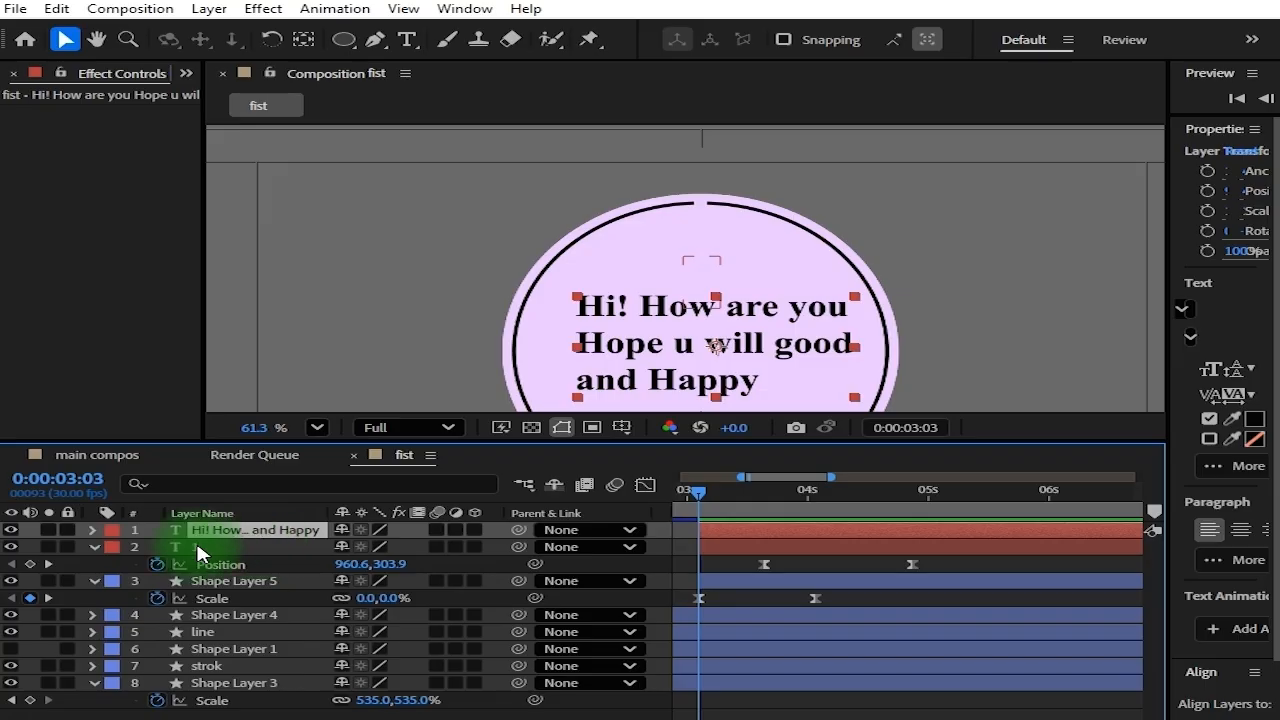
Collapse the number 1 layer's properties and add a Position text animator to the greeting text layer
{"action": "left_click", "coordinate": [90, 548]}
{"action": "left_click", "coordinate": [91, 530]}
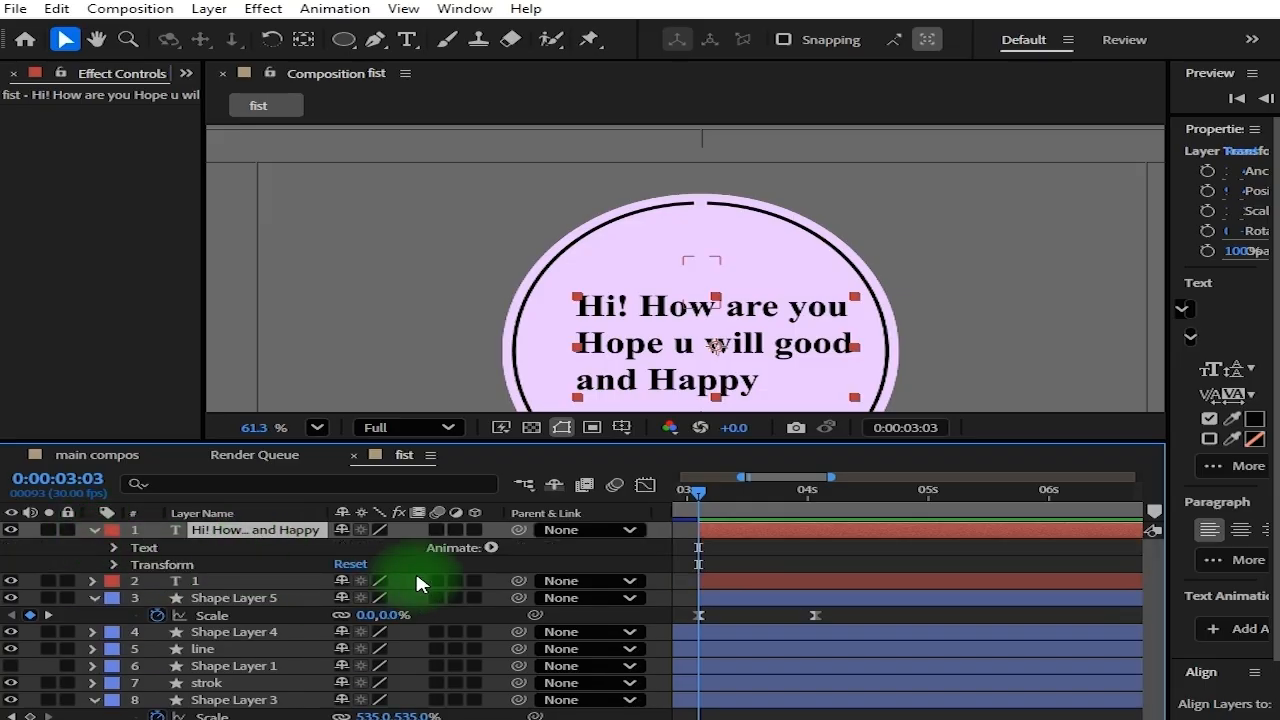
{"action": "left_click", "coordinate": [491, 549]}
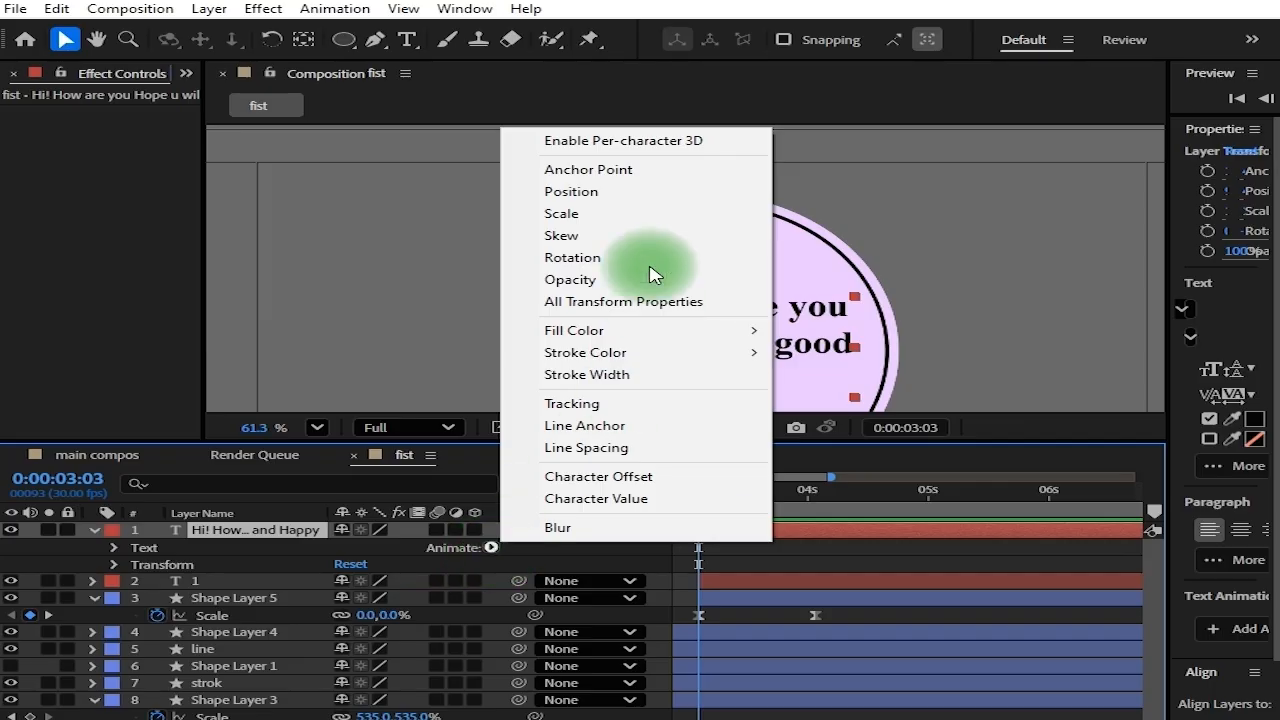
{"action": "left_click", "coordinate": [640, 192]}
{"action": "left_click_drag", "start_coordinate": [665, 297], "coordinate": [650, 230]}
{"action": "scroll", "coordinate": [709, 329], "scroll_direction": "down", "scroll_amount": 2}
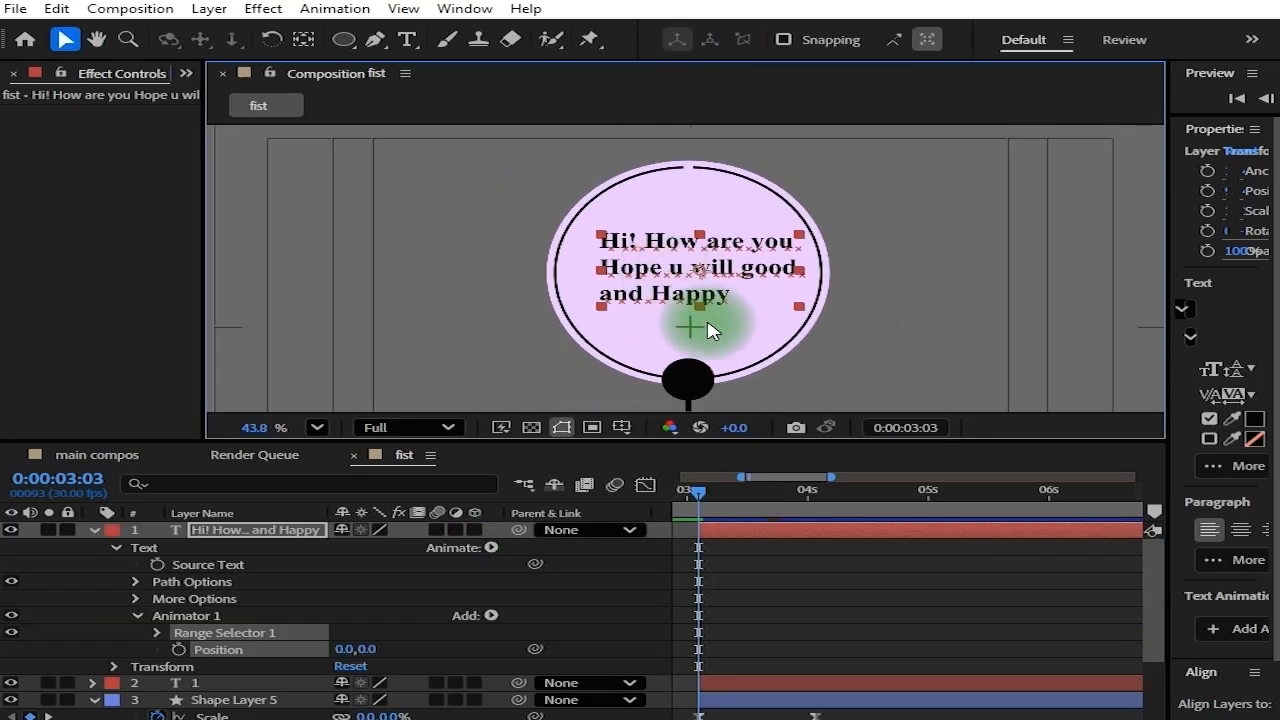
Try moving the greeting text straight down to position 977.9, 499.9, and undo the move
{"action": "scroll", "coordinate": [709, 329], "scroll_direction": "up", "scroll_amount": 3}
{"action": "key", "text": "p"}
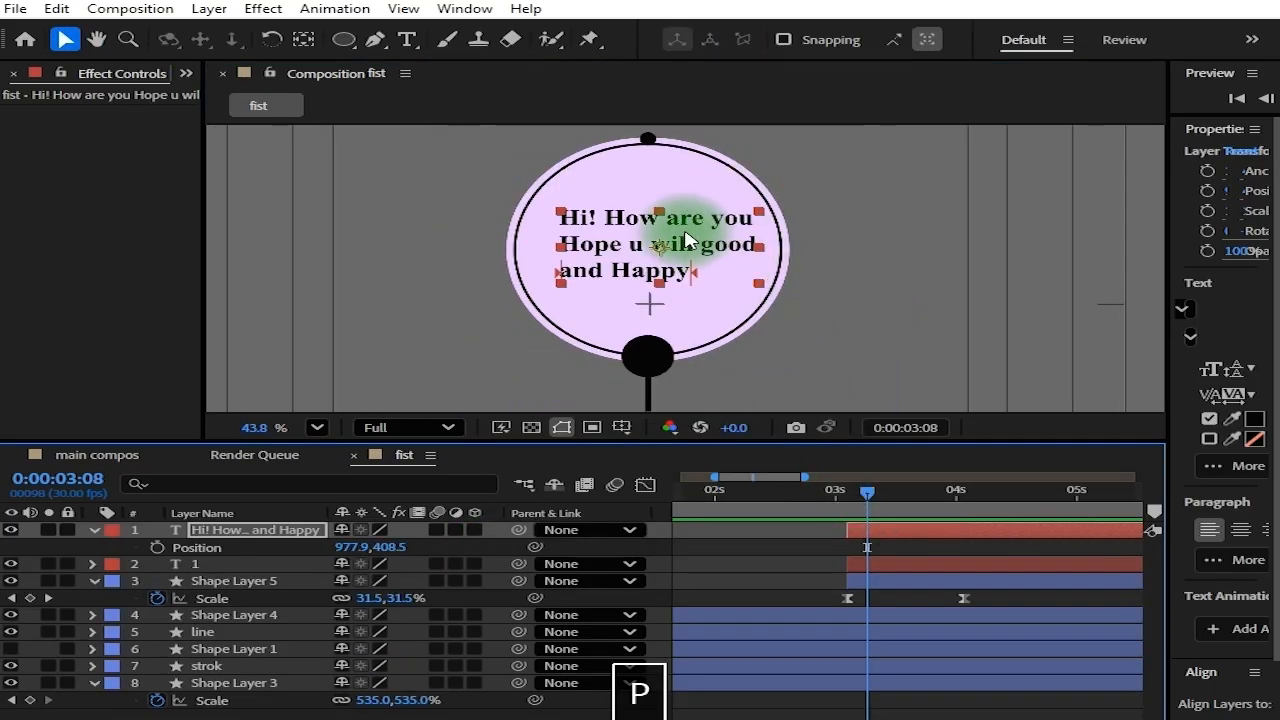
{"action": "left_click_drag", "start_coordinate": [686, 238], "coordinate": [686, 279]}
{"action": "left_click_drag", "start_coordinate": [832, 500], "coordinate": [900, 535]}
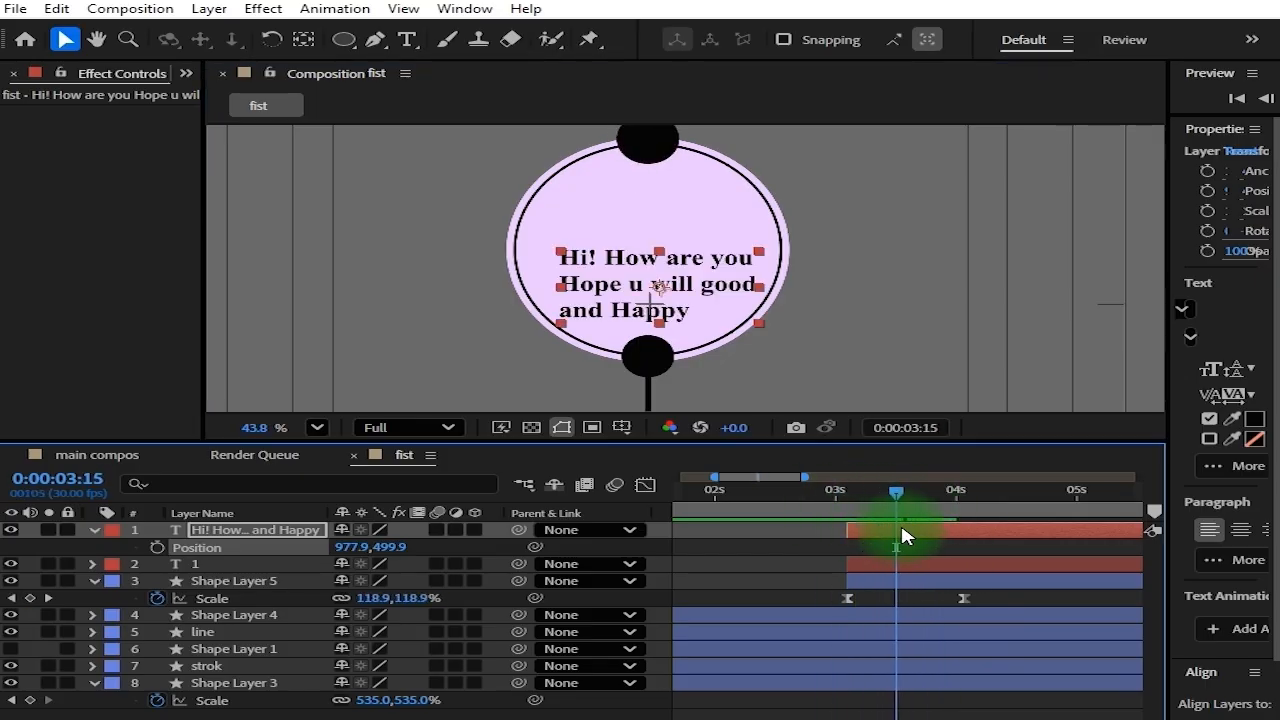
{"action": "key", "text": "ctrl+z"}
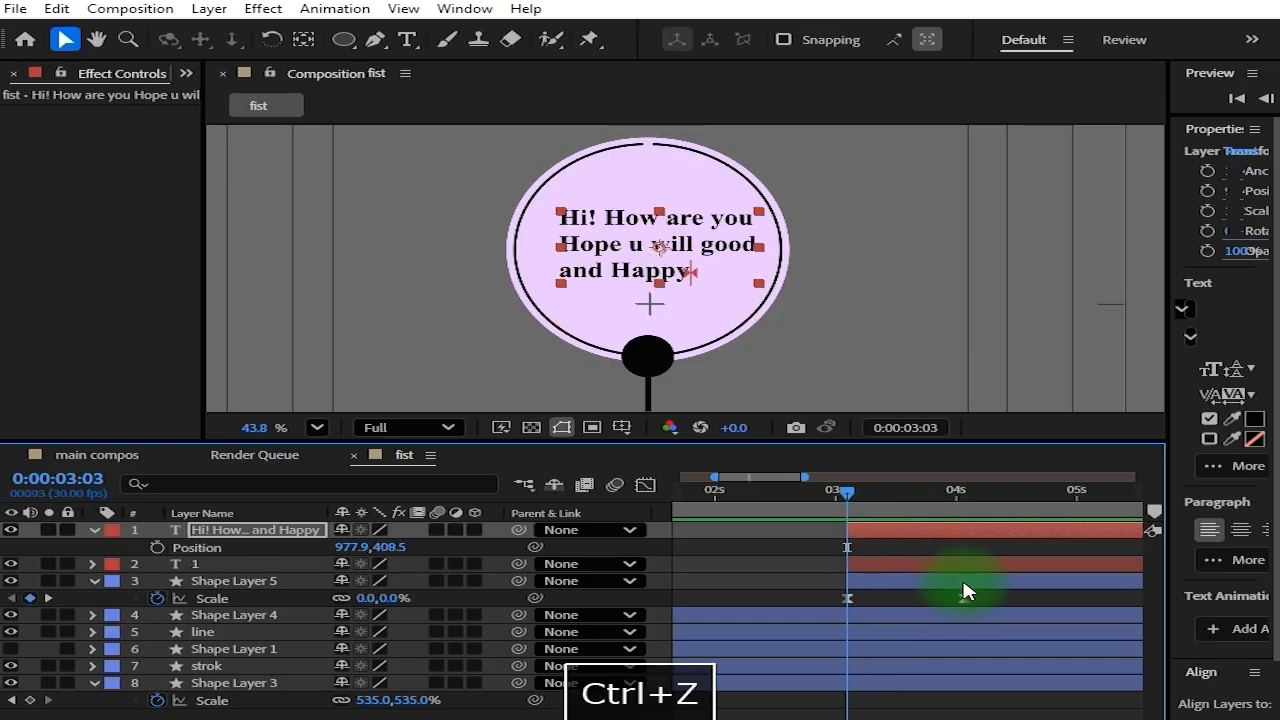
Apply the Alternating Characters In preset from Text, Animate In to the greeting text layer at 0:00:03:03
{"action": "left_click_drag", "start_coordinate": [1166, 467], "coordinate": [1016, 466]}
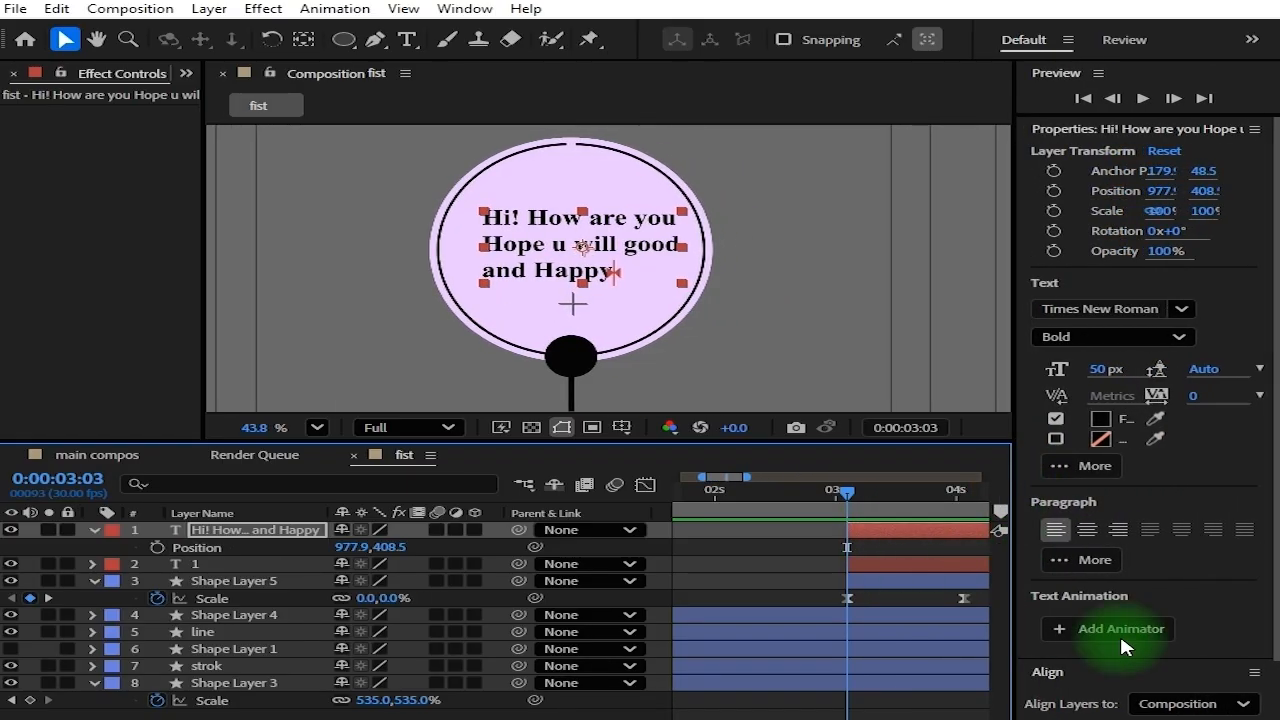
{"action": "scroll", "coordinate": [1119, 632], "scroll_direction": "down", "scroll_amount": 2}
{"action": "left_click", "coordinate": [89, 539]}
{"action": "left_click_drag", "start_coordinate": [1205, 335], "coordinate": [797, 535]}
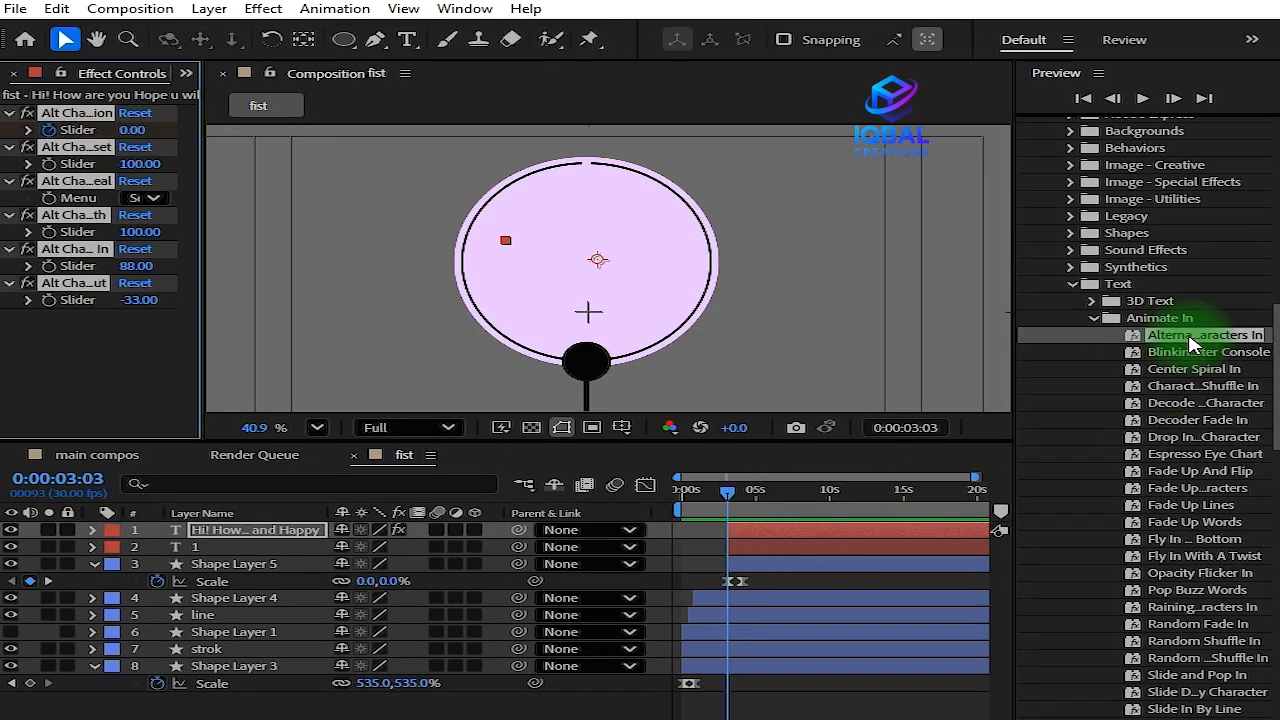
{"action": "left_click_drag", "start_coordinate": [1193, 345], "coordinate": [737, 551]}
Shift the greeting preset's Start and Slider keyframes together to begin at about 5 seconds, and preview from 0:00:01:11
{"action": "key", "text": "u"}
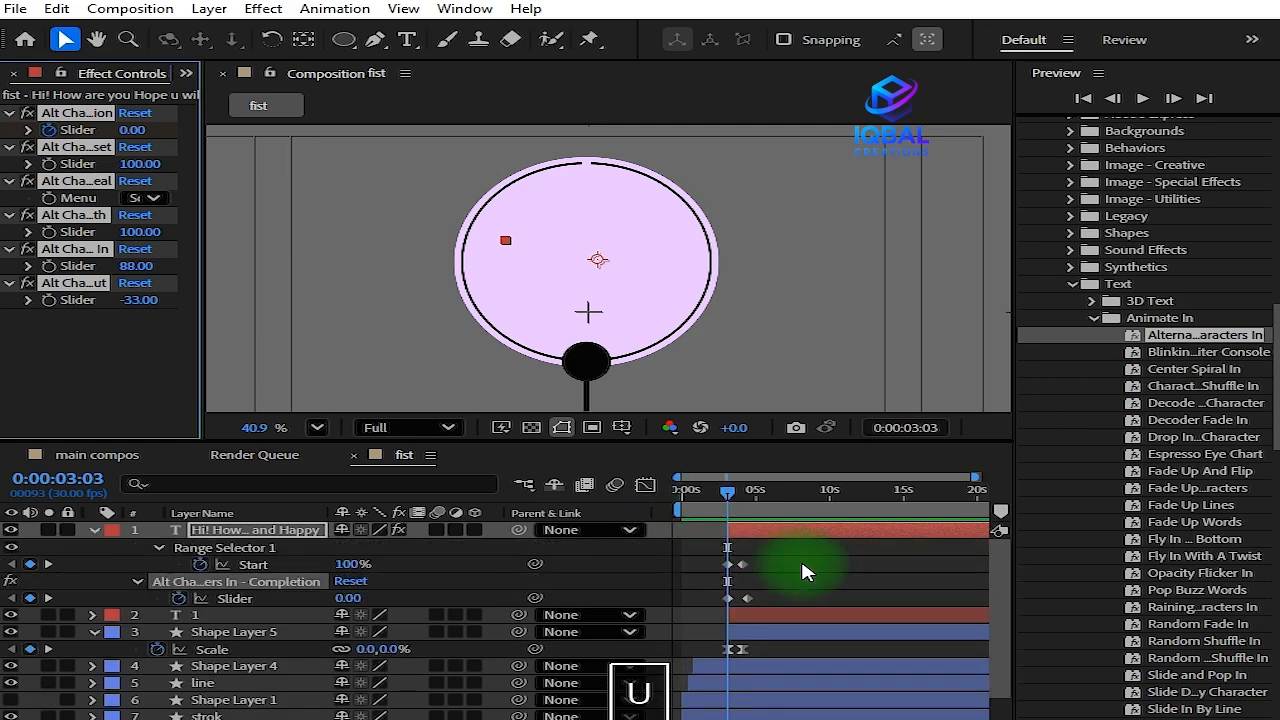
{"action": "mouse_move", "coordinate": [731, 495]}
{"action": "left_mouse_down"}
{"action": "mouse_move", "coordinate": [717, 497]}
{"action": "mouse_move", "coordinate": [752, 498]}
{"action": "left_mouse_up"}
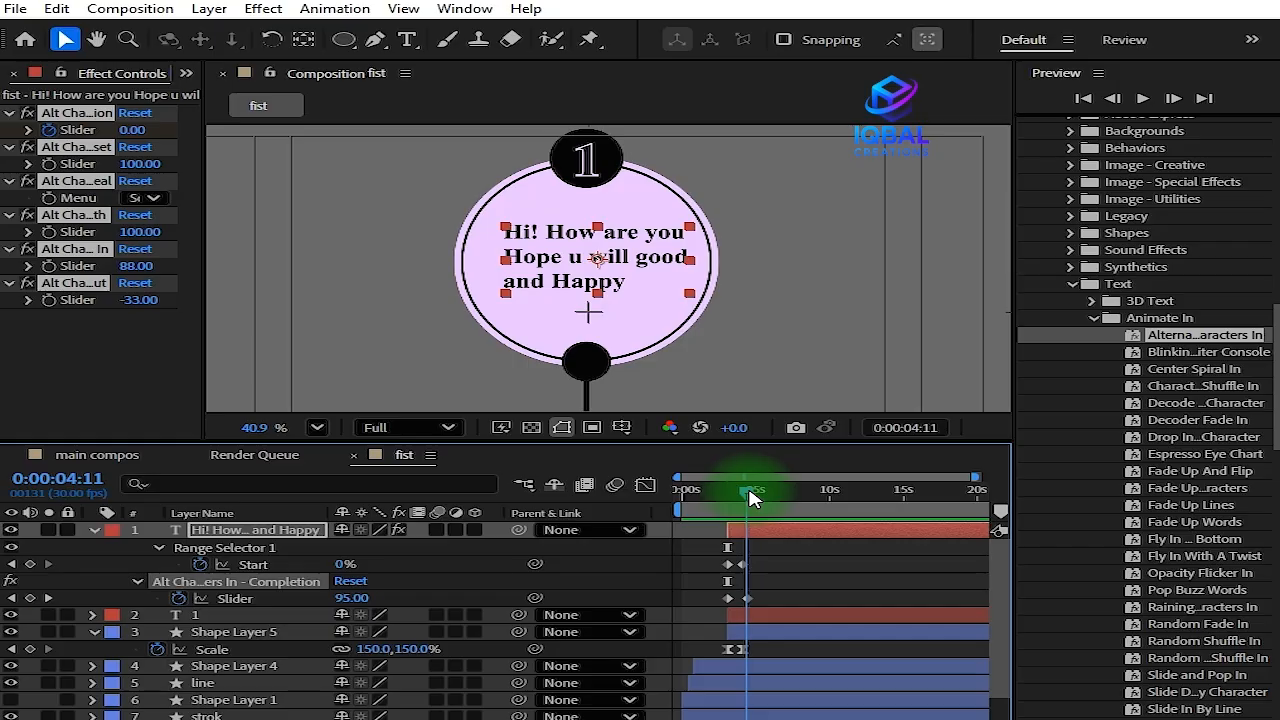
{"action": "left_click_drag", "start_coordinate": [794, 551], "coordinate": [755, 608]}
{"action": "left_click_drag", "start_coordinate": [755, 493], "coordinate": [702, 489]}
{"action": "key", "text": "space"}
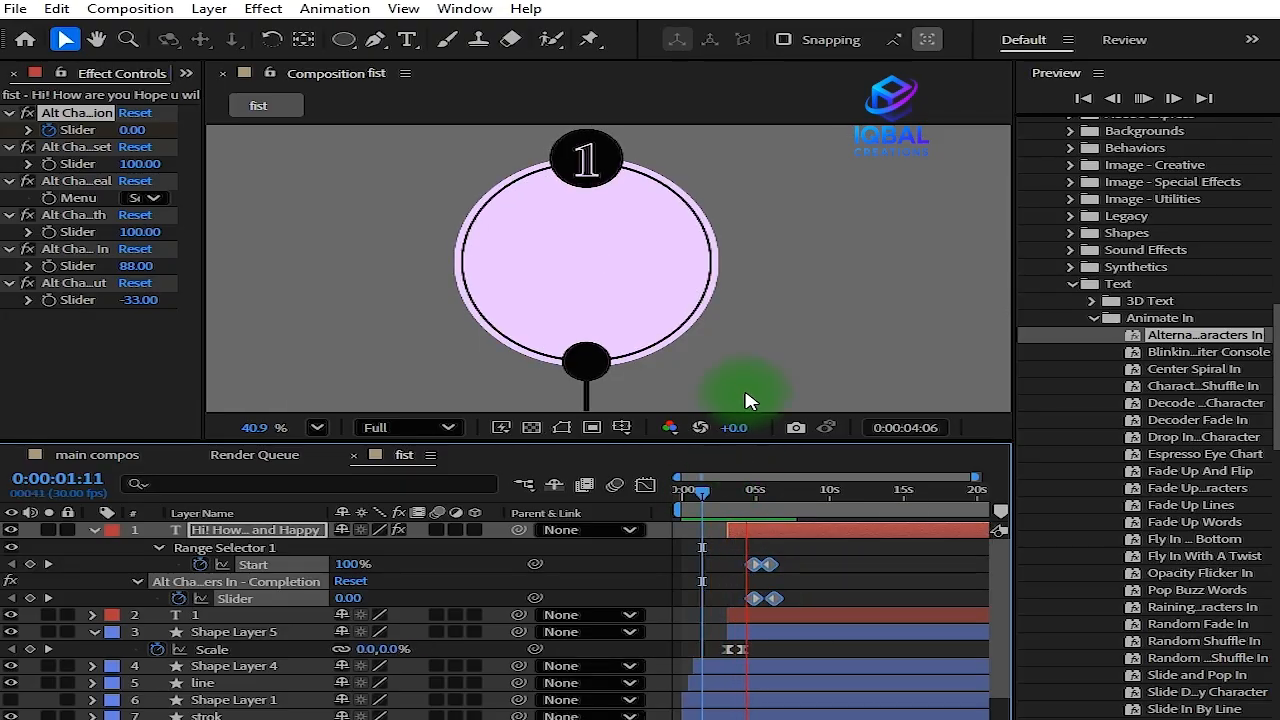
{"action": "key", "text": "space"}
Move the greeting's animation keyframes slightly earlier to begin at about 4.5 seconds, and preview from 0:00:01:29
{"action": "left_click_drag", "start_coordinate": [757, 565], "coordinate": [750, 565]}
{"action": "left_click_drag", "start_coordinate": [756, 489], "coordinate": [712, 489]}
{"action": "key", "text": "space"}
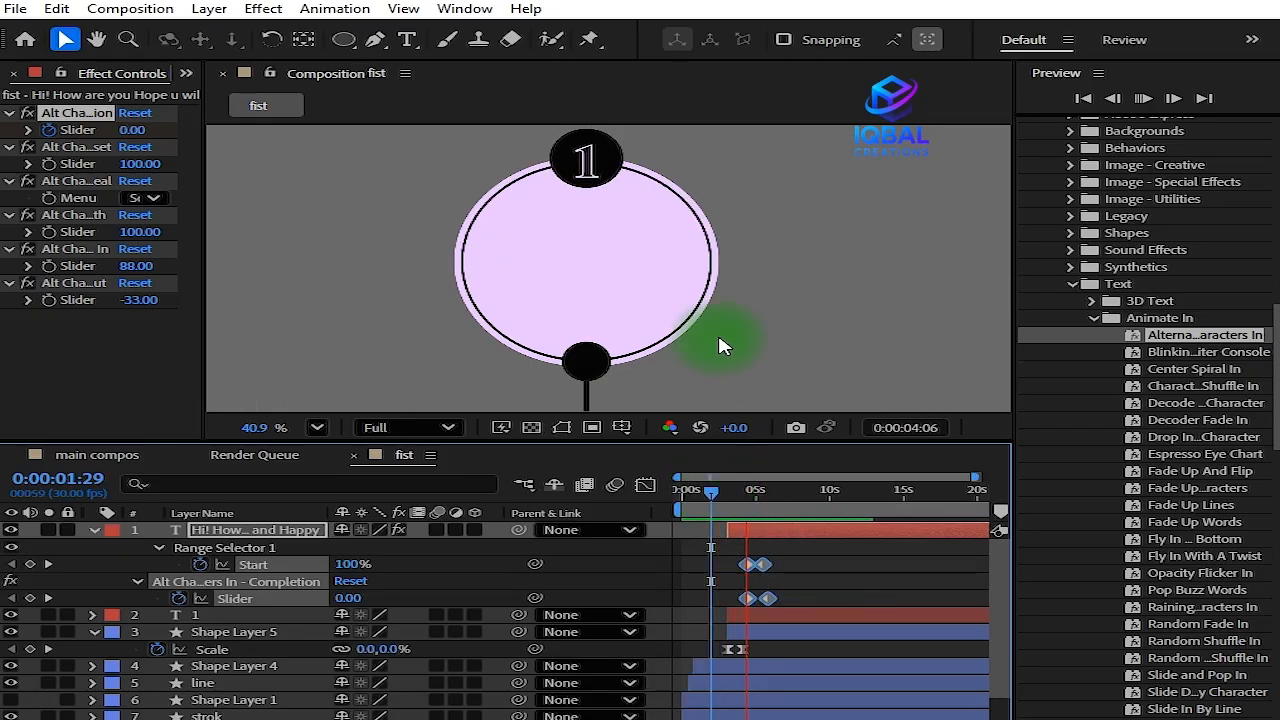
{"action": "key", "text": "space"}
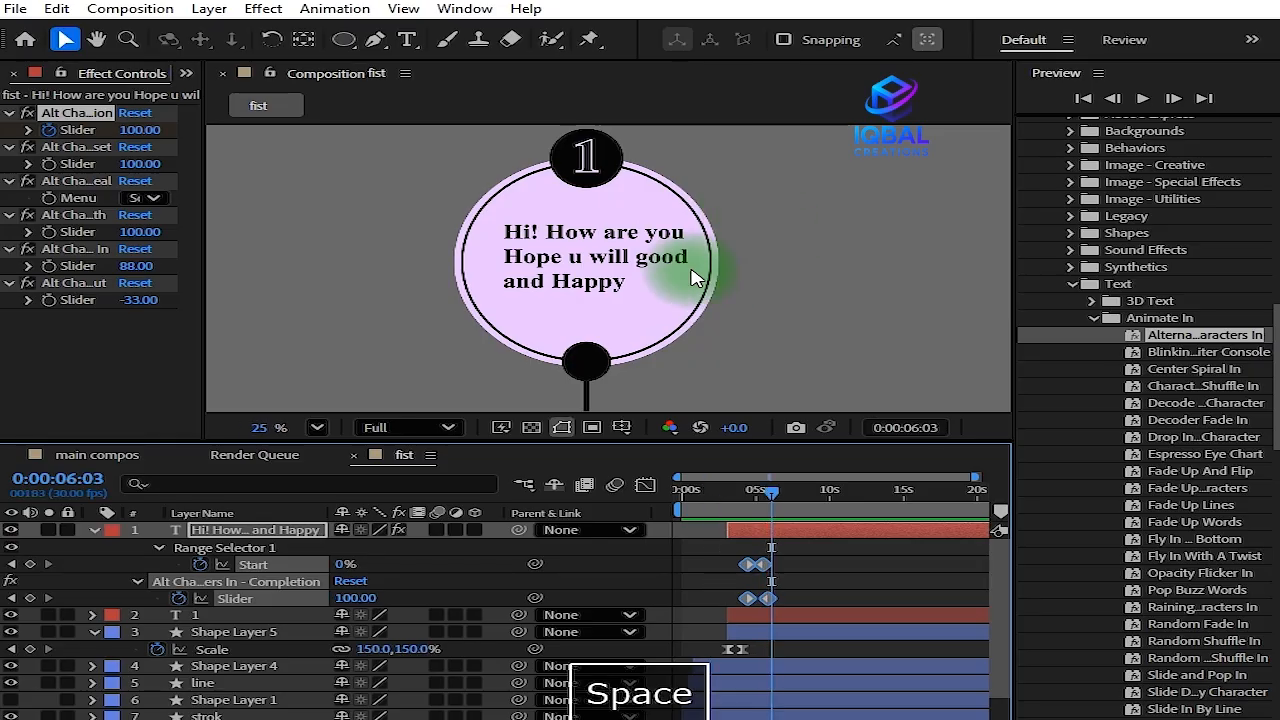
{"action": "scroll", "coordinate": [690, 275], "scroll_direction": "down", "scroll_amount": 2}
{"action": "scroll", "coordinate": [703, 230], "scroll_direction": "up", "scroll_amount": 2}
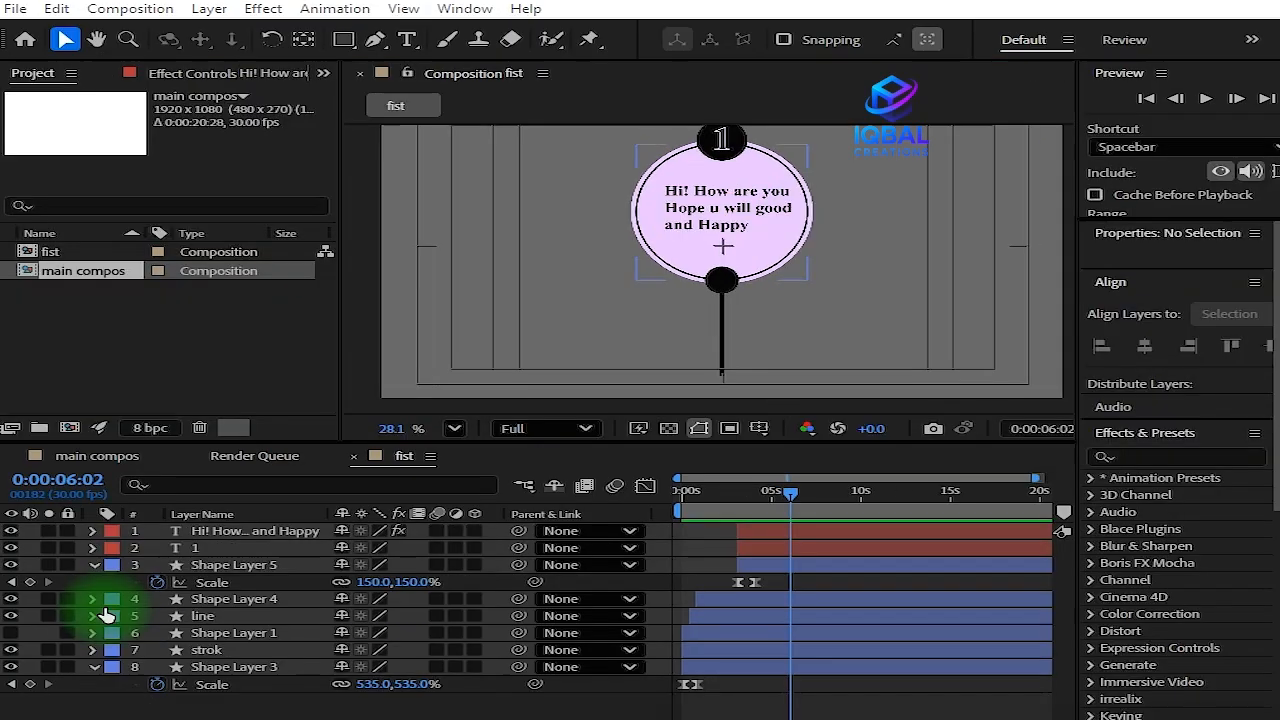
Collapse the expanded layer properties, set the time to 0:00:06:23 and give the composition view more height
{"action": "left_click", "coordinate": [93, 651]}
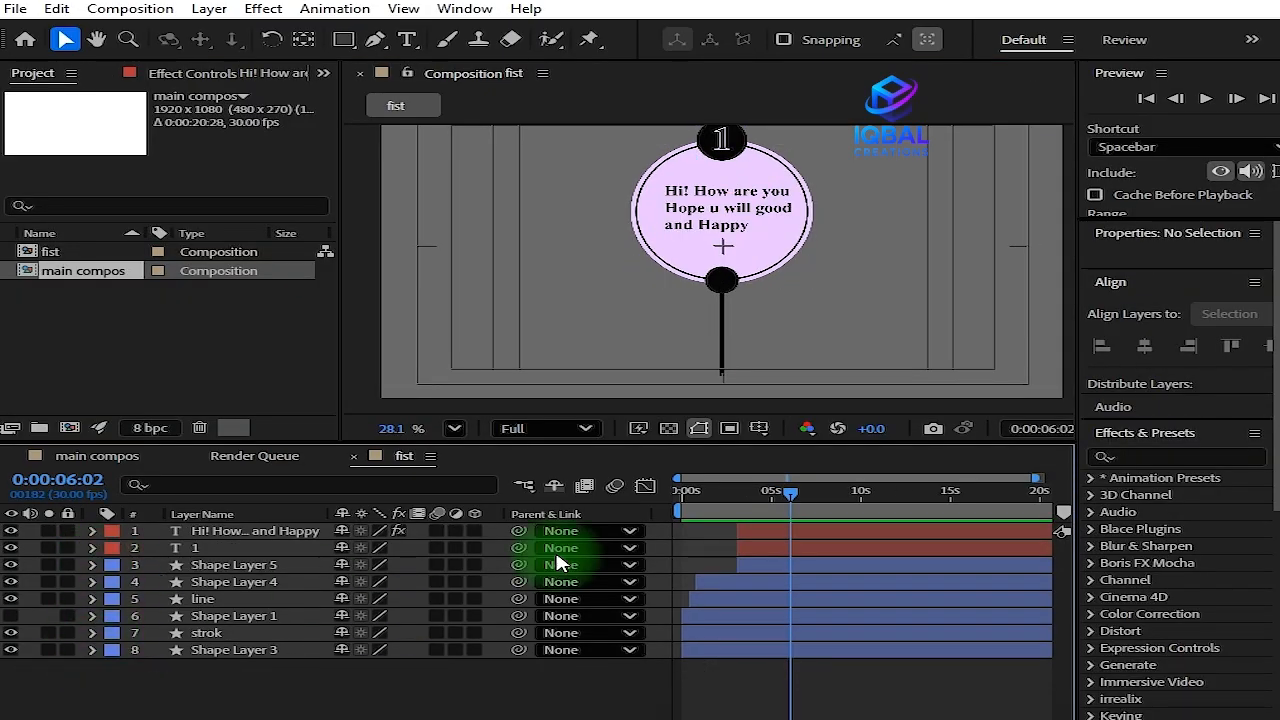
{"action": "mouse_move", "coordinate": [786, 503]}
{"action": "left_mouse_down"}
{"action": "mouse_move", "coordinate": [746, 506]}
{"action": "mouse_move", "coordinate": [798, 512]}
{"action": "left_mouse_up"}
{"action": "left_click", "coordinate": [672, 276]}
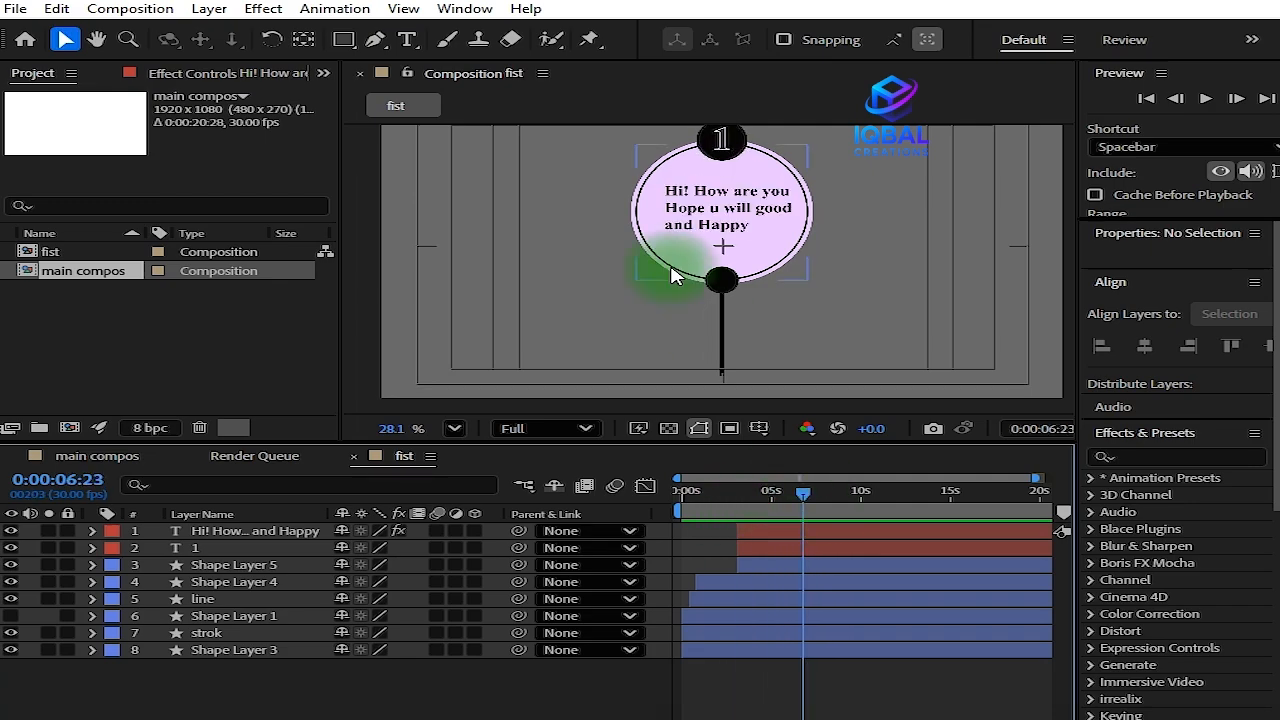
{"action": "left_click", "coordinate": [703, 436]}
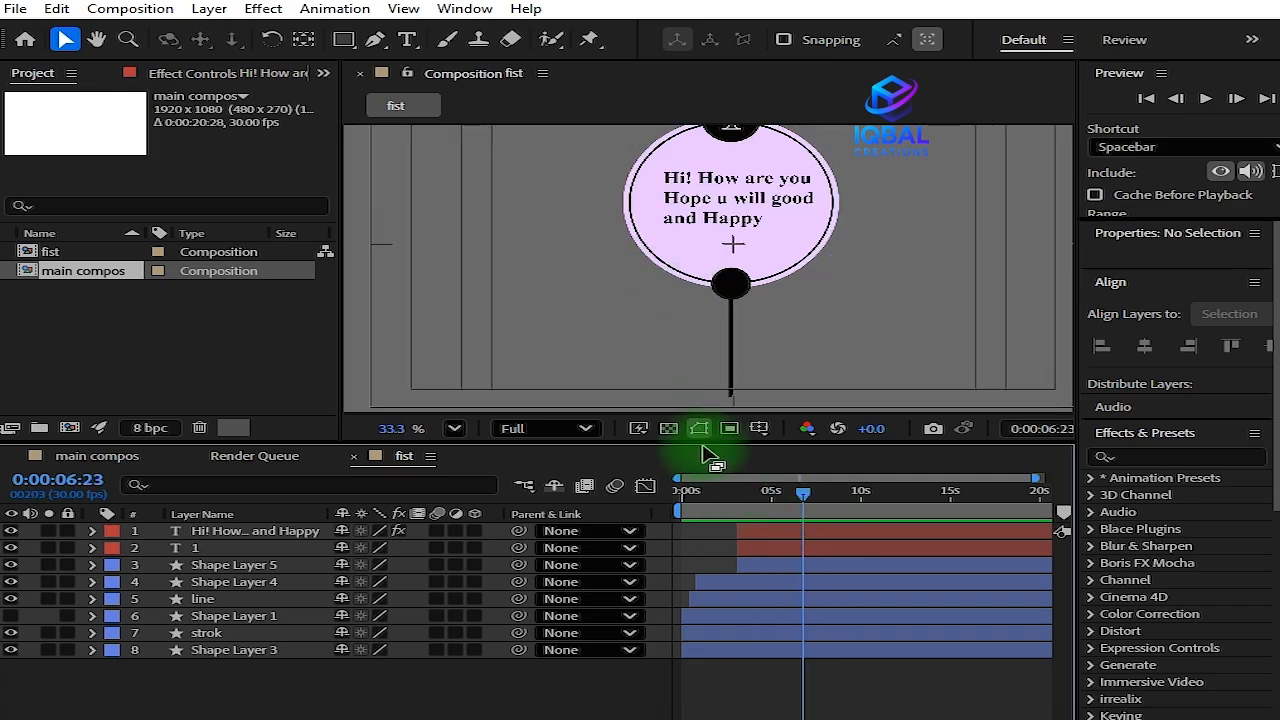
{"action": "left_click_drag", "start_coordinate": [704, 455], "coordinate": [700, 512]}
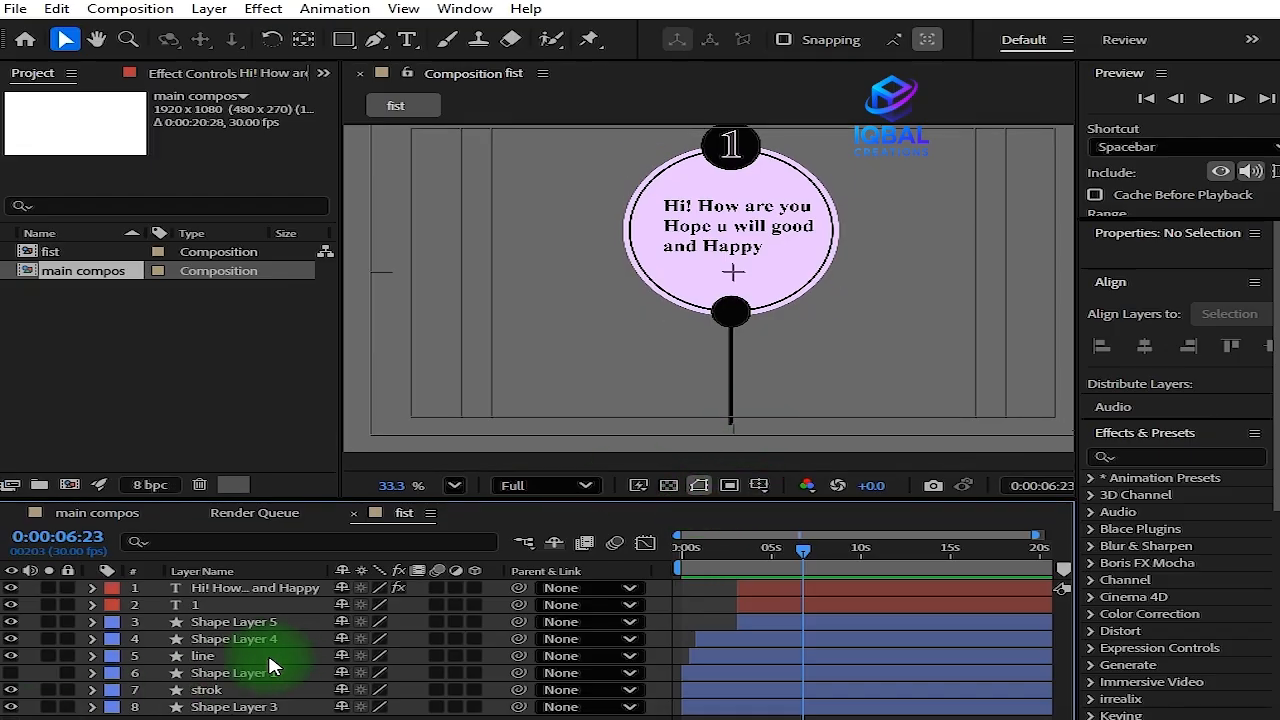
Duplicate the strok layer that outlines the bubble
{"action": "left_click", "coordinate": [247, 696]}
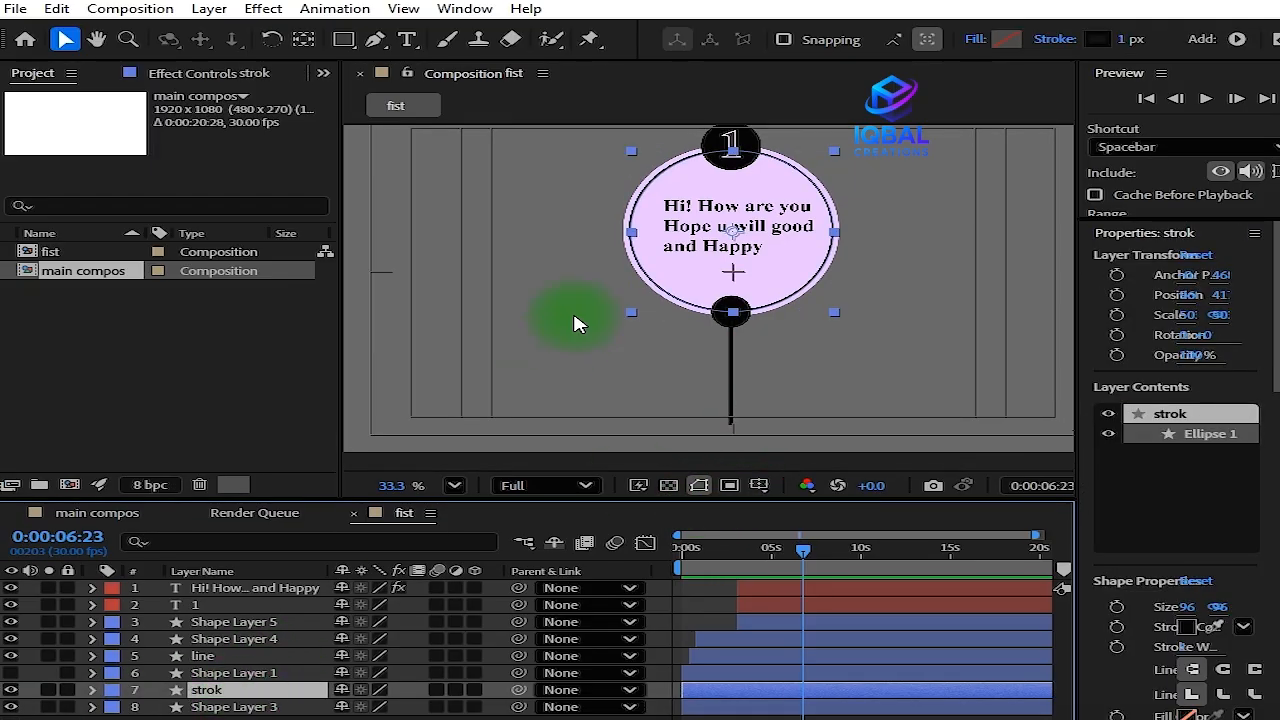
{"action": "scroll", "coordinate": [574, 318], "scroll_direction": "up", "scroll_amount": 2}
{"action": "left_click_drag", "start_coordinate": [705, 276], "coordinate": [652, 301]}
{"action": "key", "text": "v"}
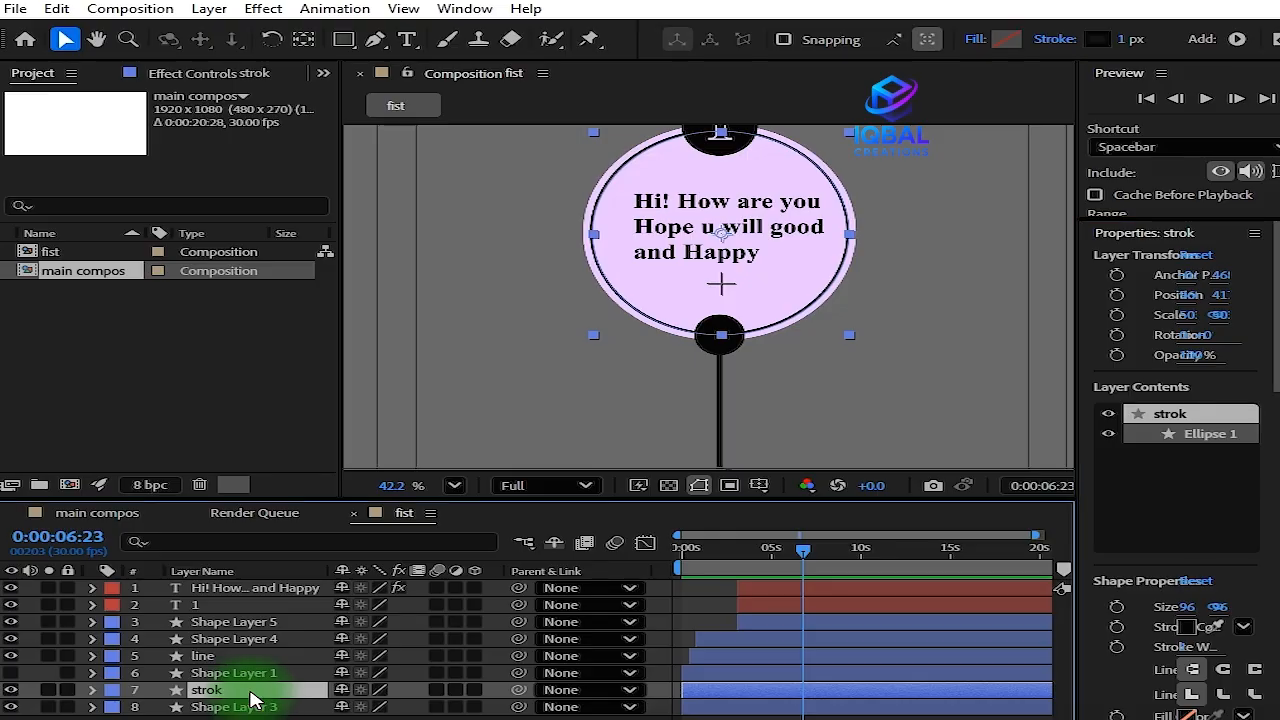
{"action": "key", "text": "ctrl+d"}
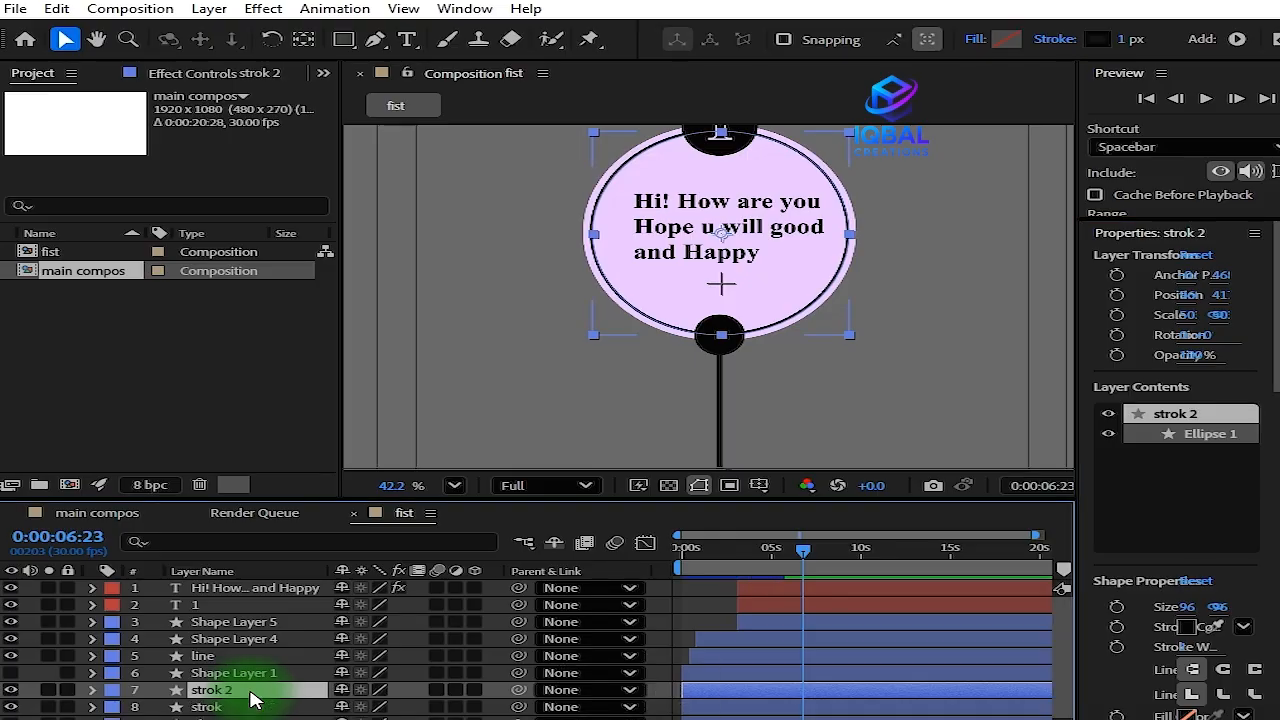
Scale the strok 2 layer to 564% so its ring surrounds the bubble
{"action": "key", "text": "s"}
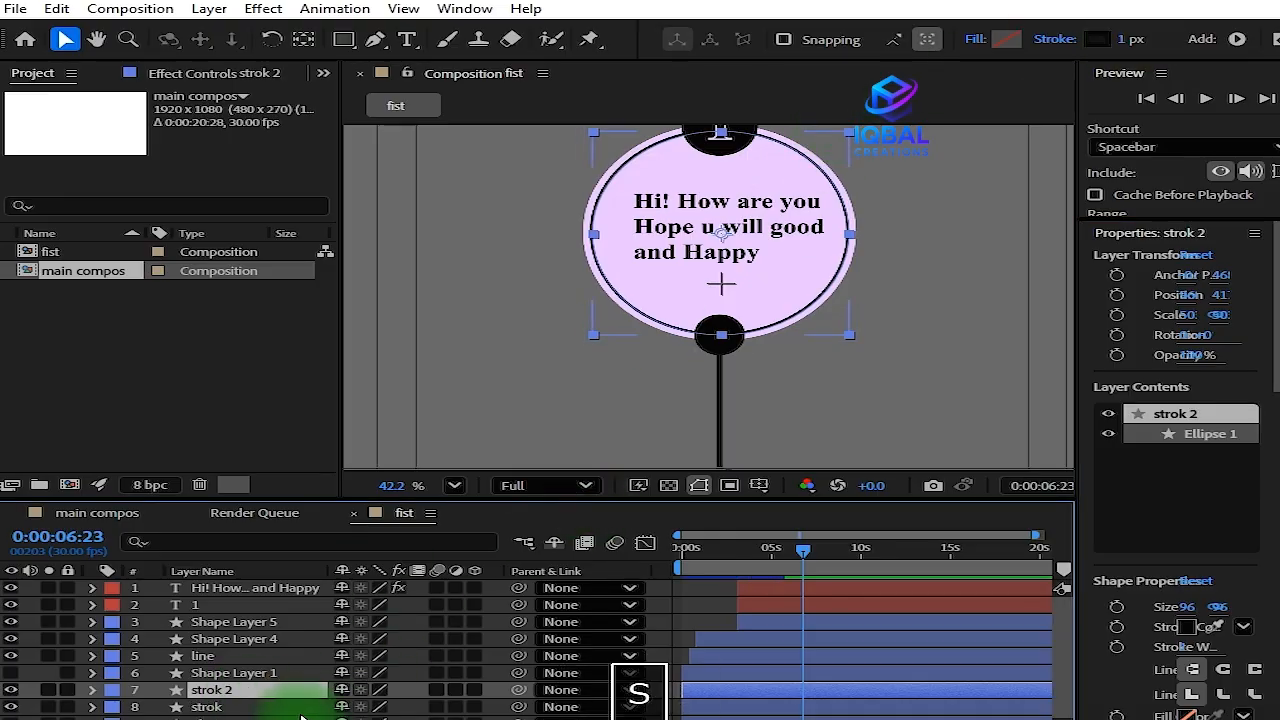
{"action": "left_click_drag", "start_coordinate": [371, 706], "coordinate": [437, 706]}
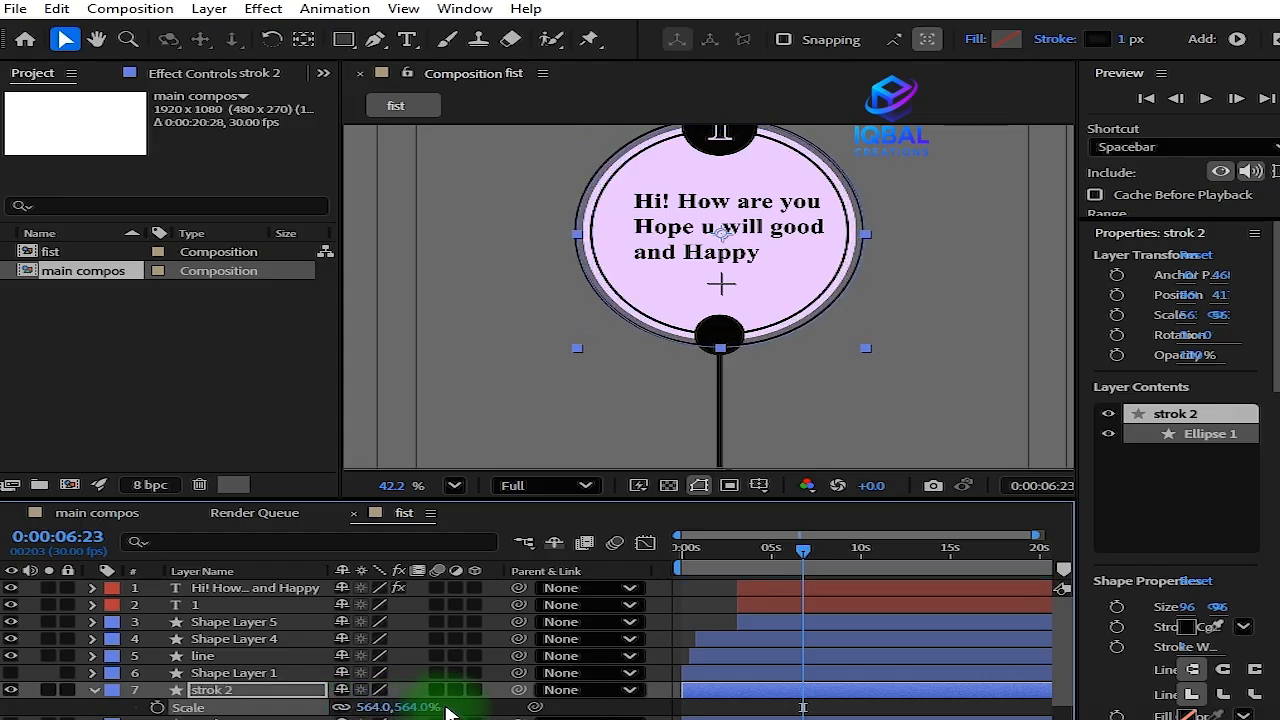
{"action": "scroll", "coordinate": [686, 371], "scroll_direction": "down", "scroll_amount": 3}
{"action": "scroll", "coordinate": [700, 323], "scroll_direction": "up", "scroll_amount": 2}
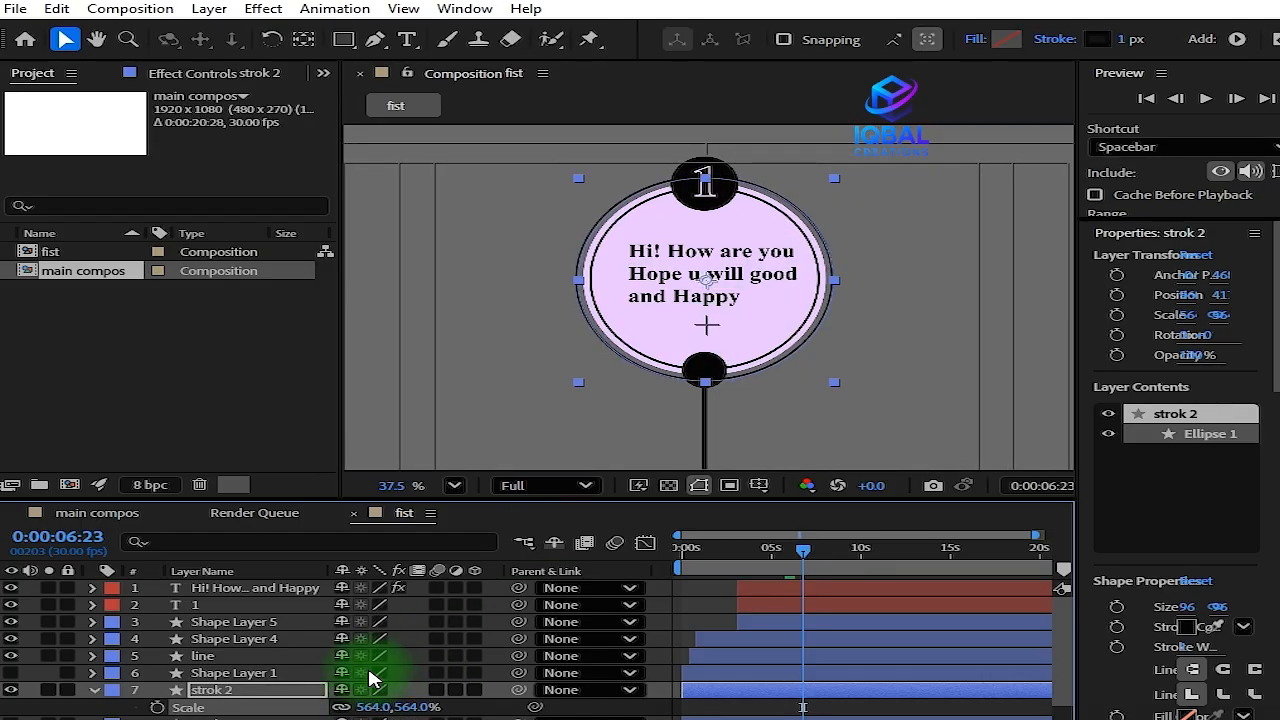
Change the fill of the bubble's Shape Layer 3 to white, FFFFFF
{"action": "scroll", "coordinate": [200, 677], "scroll_direction": "down", "scroll_amount": 1}
{"action": "left_click", "coordinate": [225, 710]}
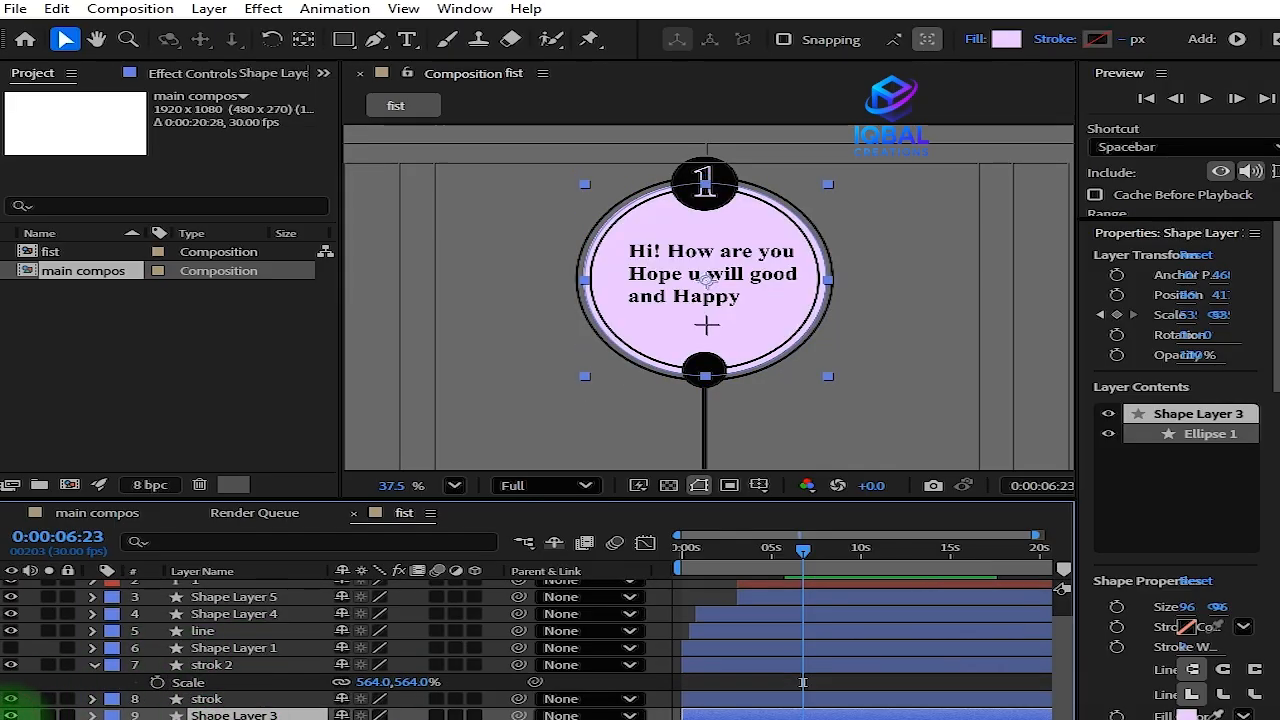
{"action": "left_click", "coordinate": [1006, 39]}
{"action": "type", "text": "FFFFFF"}
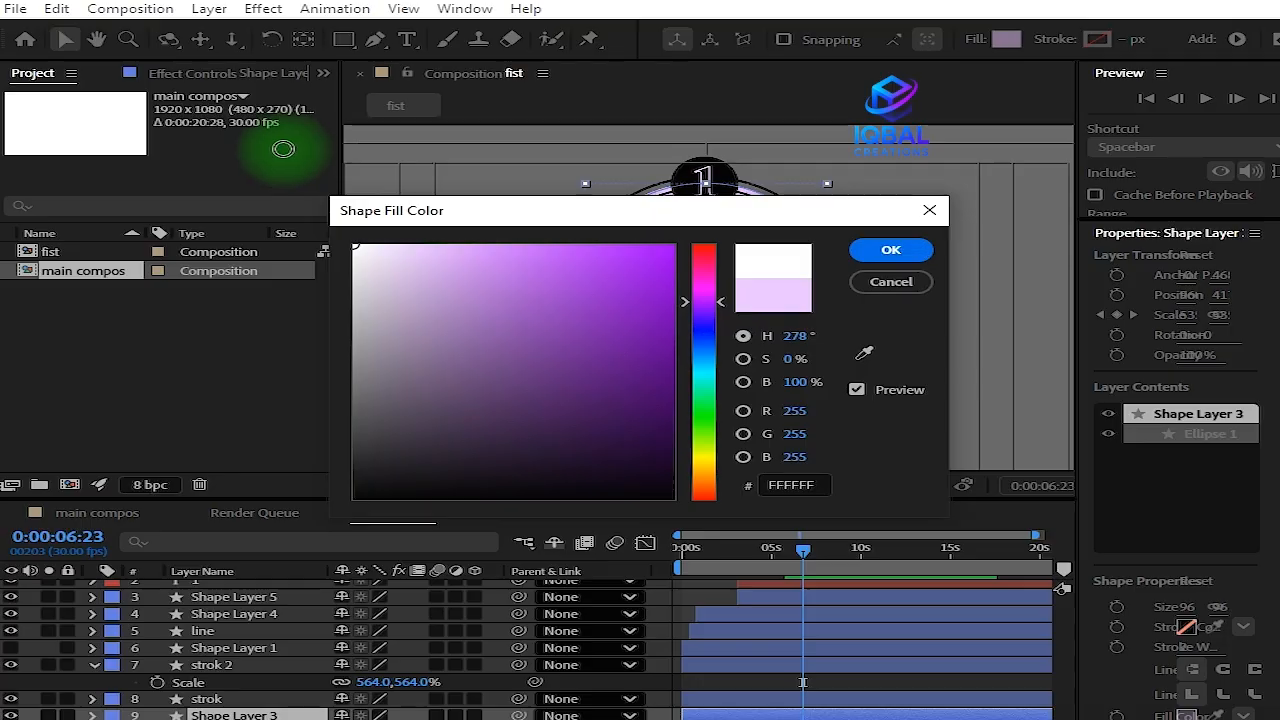
{"action": "left_click", "coordinate": [890, 251]}
{"action": "scroll", "coordinate": [848, 295], "scroll_direction": "up", "scroll_amount": 1}
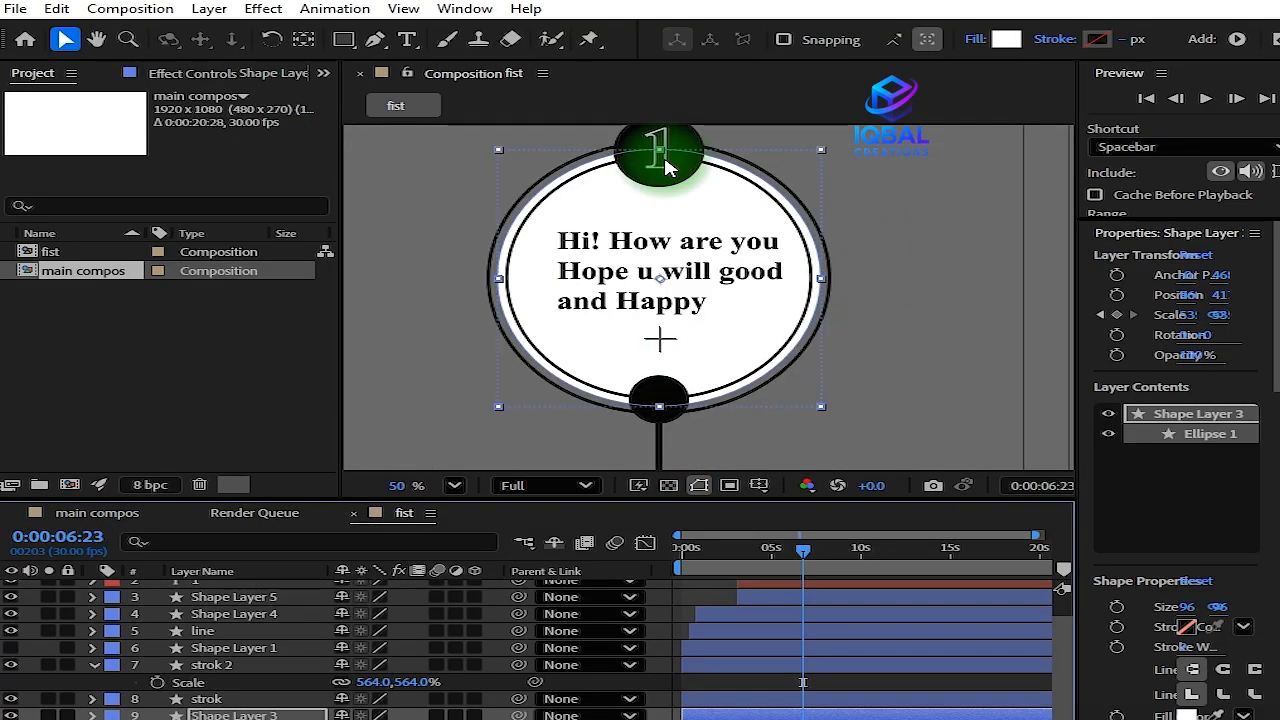
Change the stroke color of the number 1 text layer to white, FFFFFF
{"action": "scroll", "coordinate": [243, 651], "scroll_direction": "up", "scroll_amount": 2}
{"action": "left_click", "coordinate": [238, 605]}
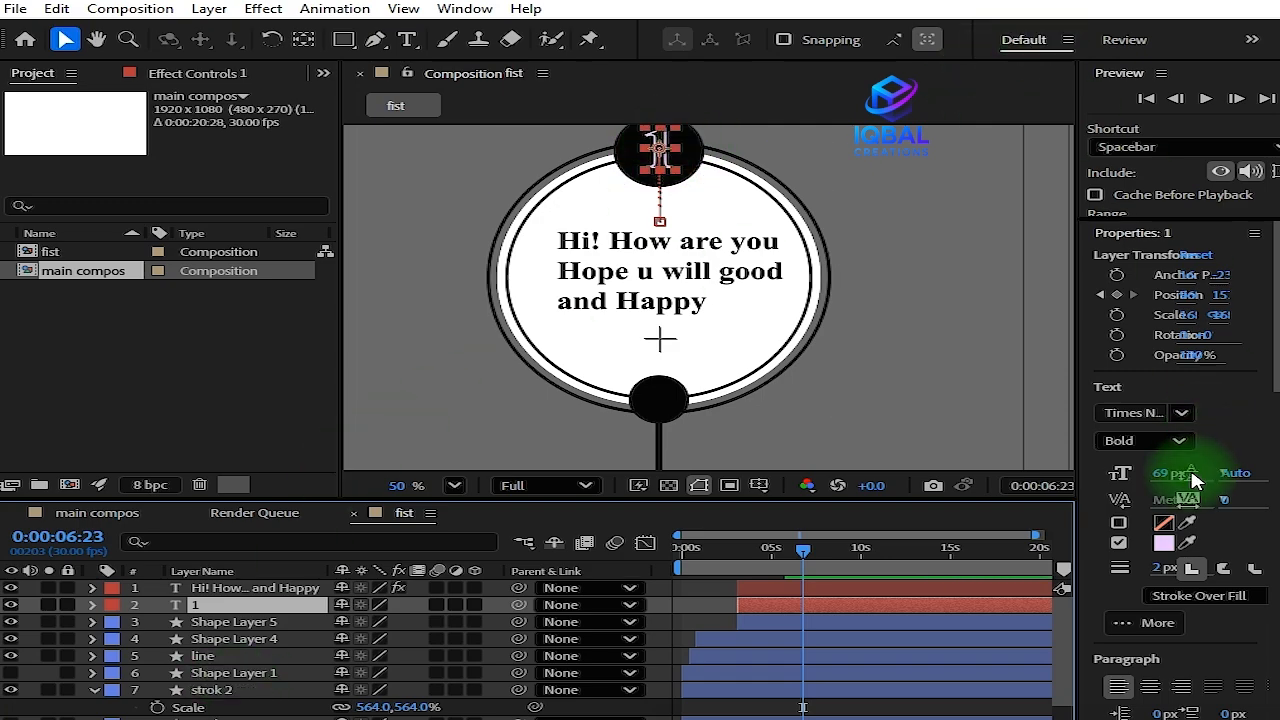
{"action": "left_click", "coordinate": [1163, 542]}
{"action": "mouse_move", "coordinate": [514, 371]}
{"action": "left_mouse_down"}
{"action": "mouse_move", "coordinate": [271, 214]}
{"action": "mouse_move", "coordinate": [293, 179]}
{"action": "left_mouse_up"}
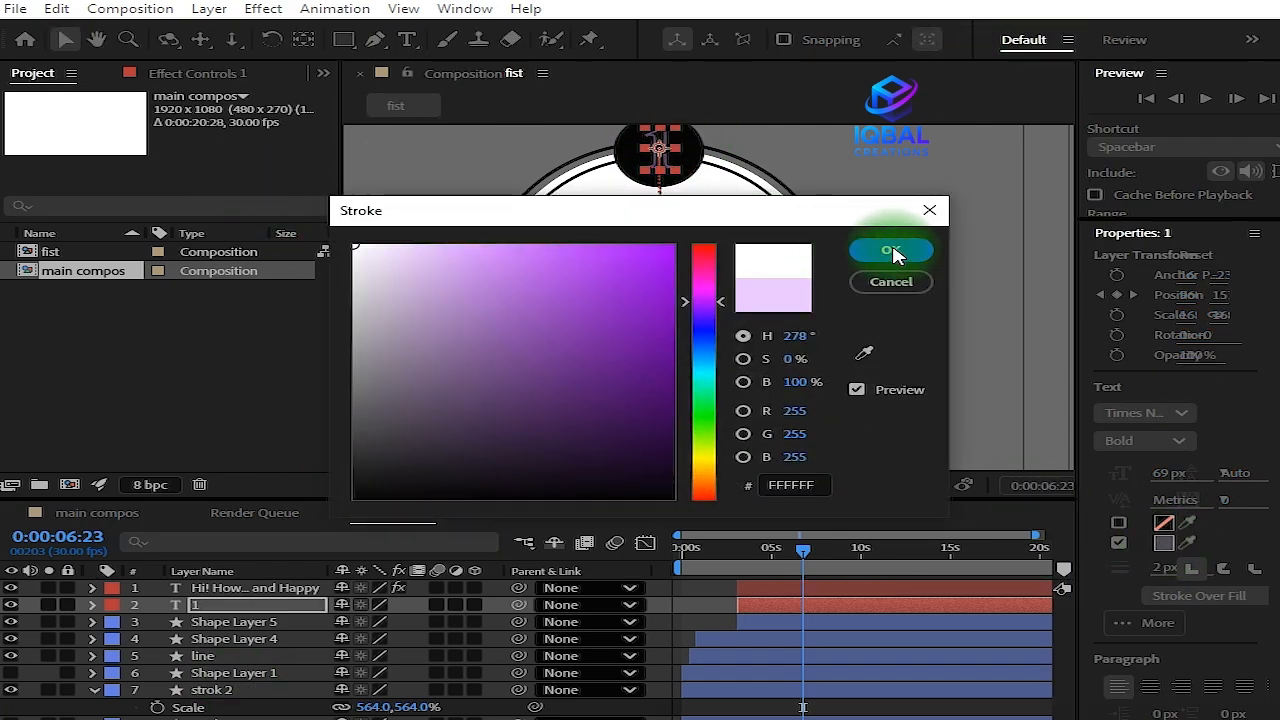
{"action": "left_click", "coordinate": [891, 252]}
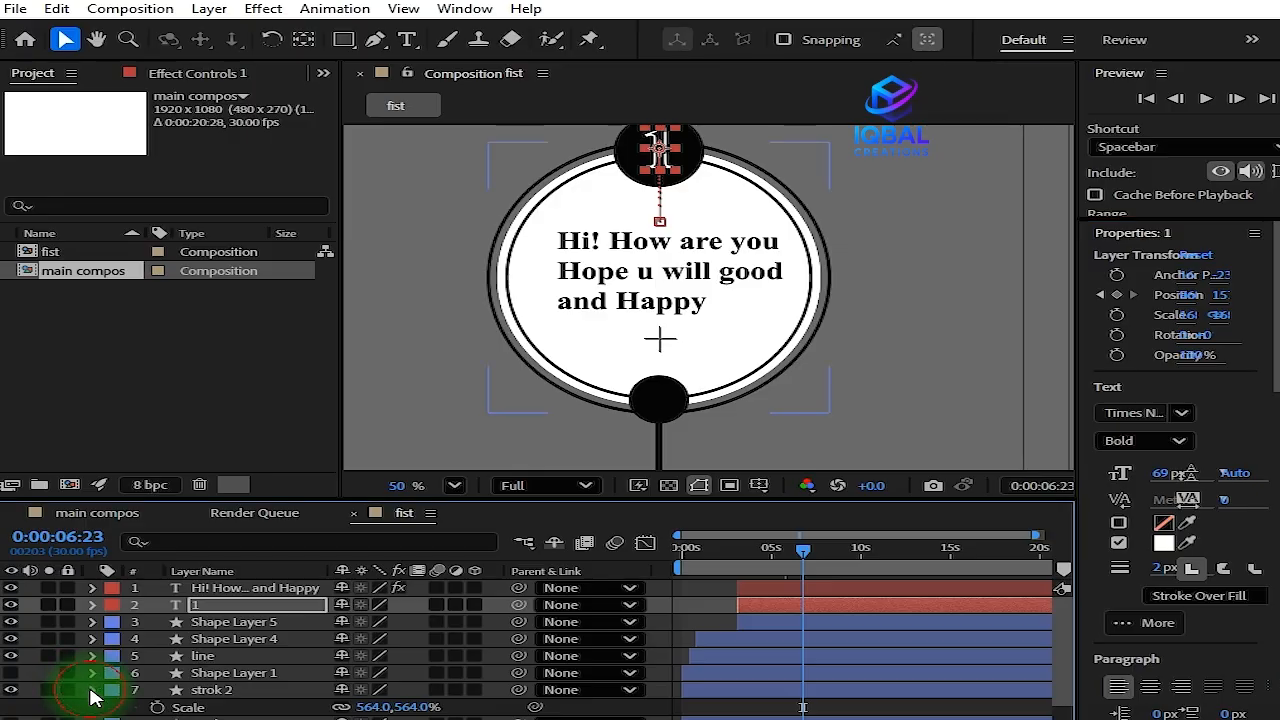
Collapse the strok 2 layer and review the animation back to 0:00:01:25 with a widened timeline
{"action": "left_click", "coordinate": [92, 692]}
{"action": "left_click_drag", "start_coordinate": [805, 550], "coordinate": [768, 550]}
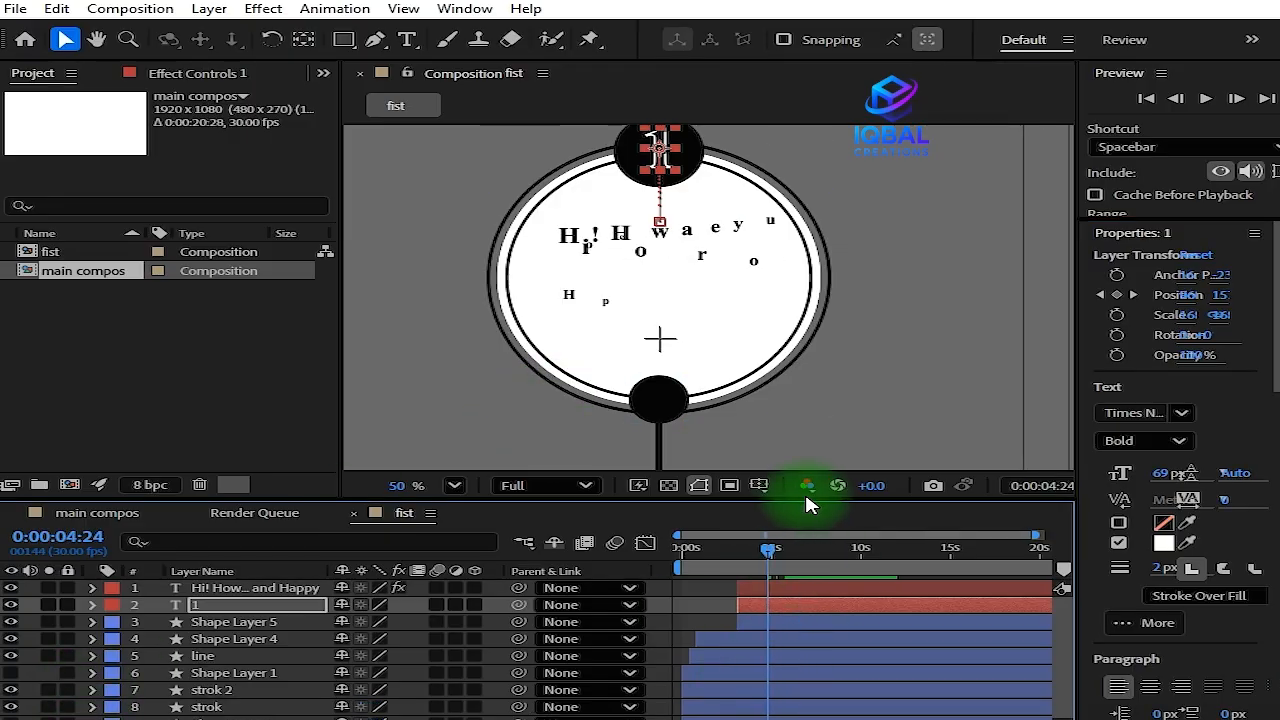
{"action": "left_click_drag", "start_coordinate": [1078, 523], "coordinate": [1222, 512]}
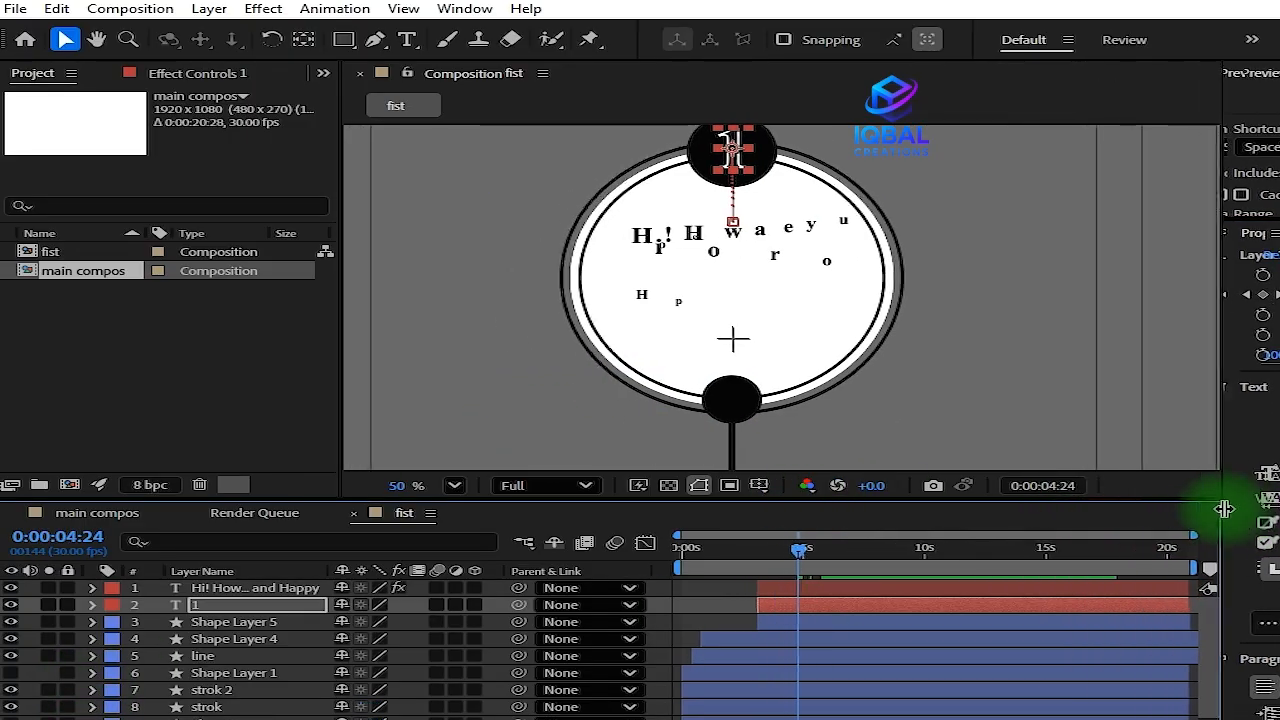
{"action": "mouse_move", "coordinate": [810, 563]}
{"action": "left_mouse_down"}
{"action": "mouse_move", "coordinate": [731, 565]}
{"action": "mouse_move", "coordinate": [790, 570]}
{"action": "left_mouse_up"}
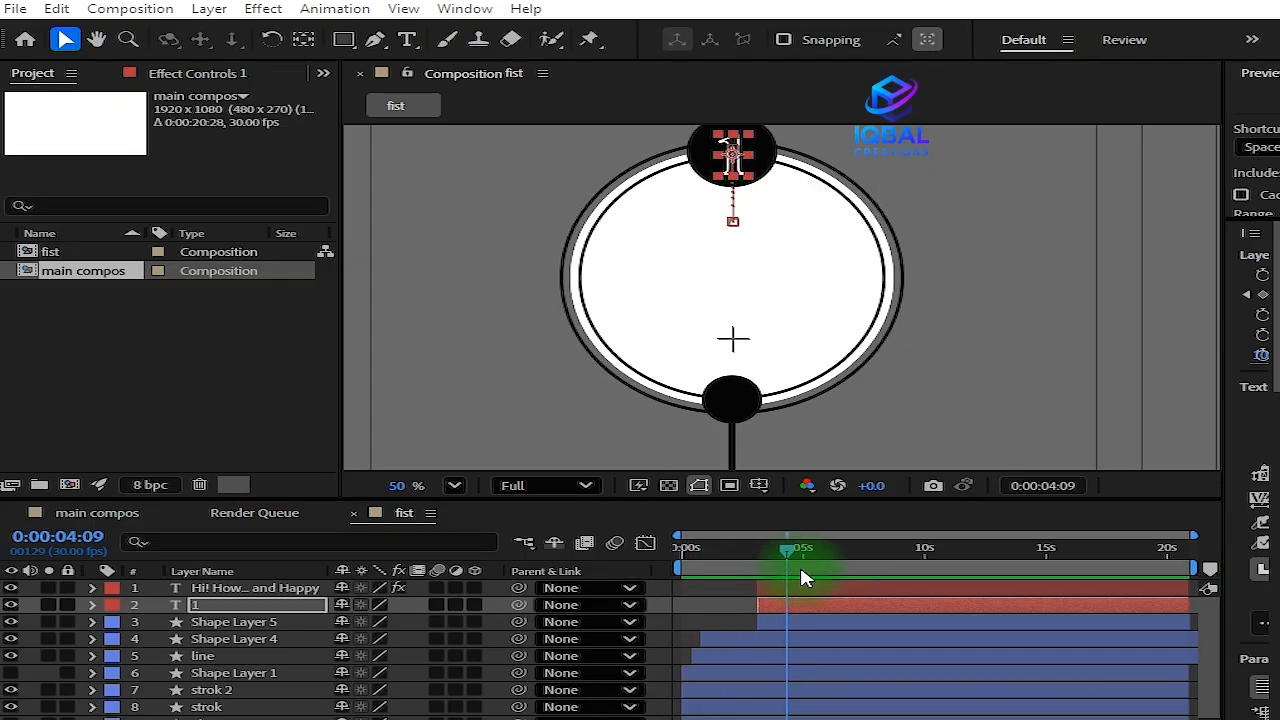
{"action": "left_click_drag", "start_coordinate": [790, 568], "coordinate": [727, 580]}
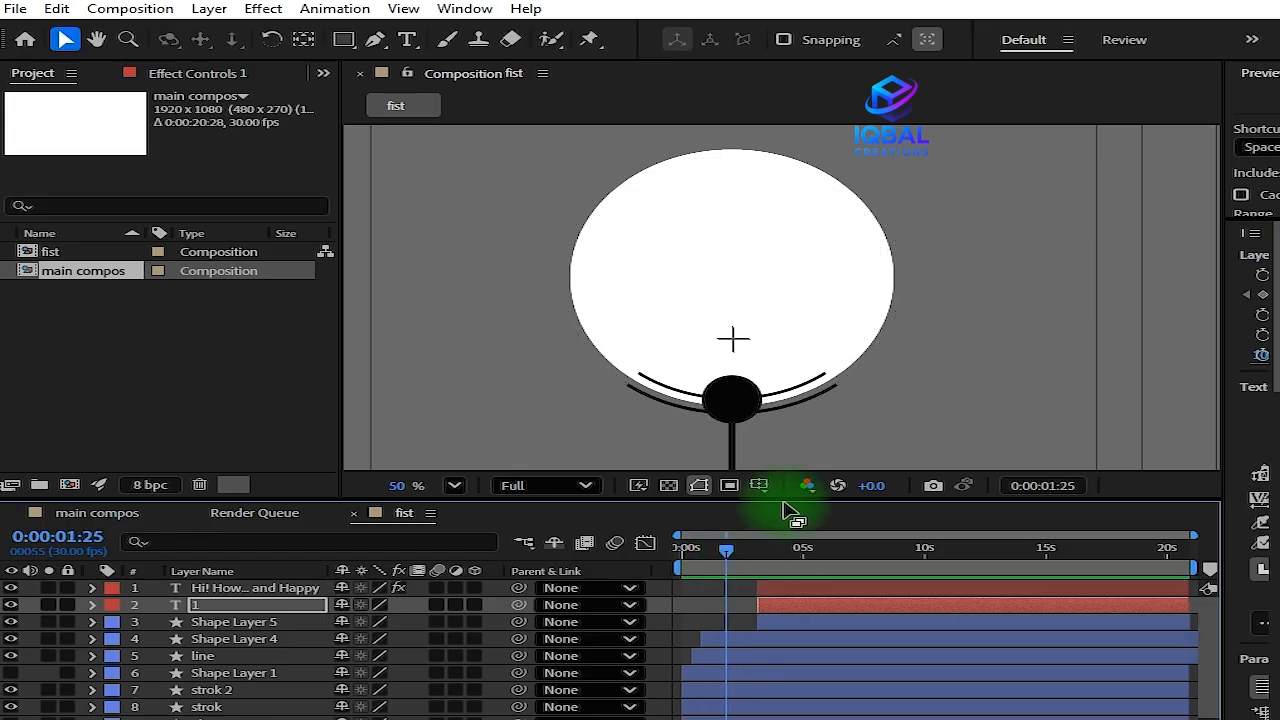
Reveal the strok 2 layer's keyframed Start and End properties and go to their last keyframes at 0:00:03:13
{"action": "left_click_drag", "start_coordinate": [781, 499], "coordinate": [797, 437]}
{"action": "mouse_move", "coordinate": [725, 493]}
{"action": "left_mouse_down"}
{"action": "mouse_move", "coordinate": [684, 505]}
{"action": "mouse_move", "coordinate": [700, 494]}
{"action": "left_mouse_up"}
{"action": "left_click", "coordinate": [212, 635]}
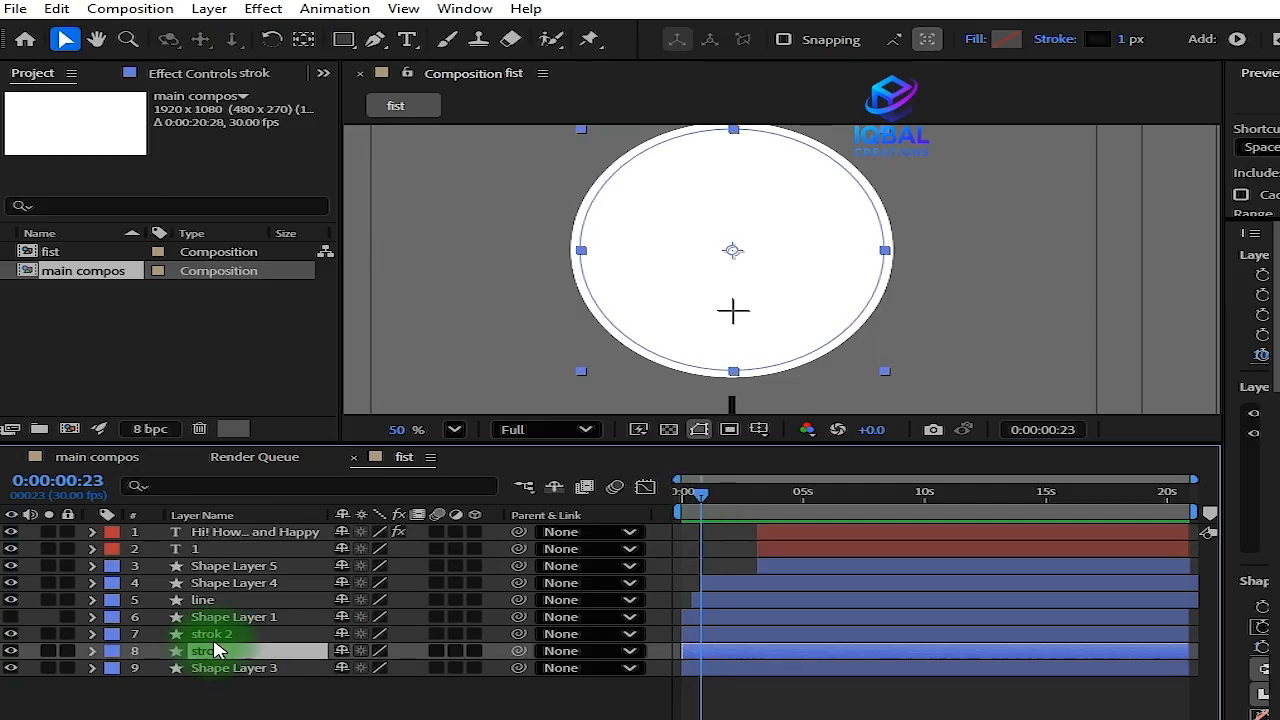
{"action": "left_click_drag", "start_coordinate": [720, 491], "coordinate": [738, 492]}
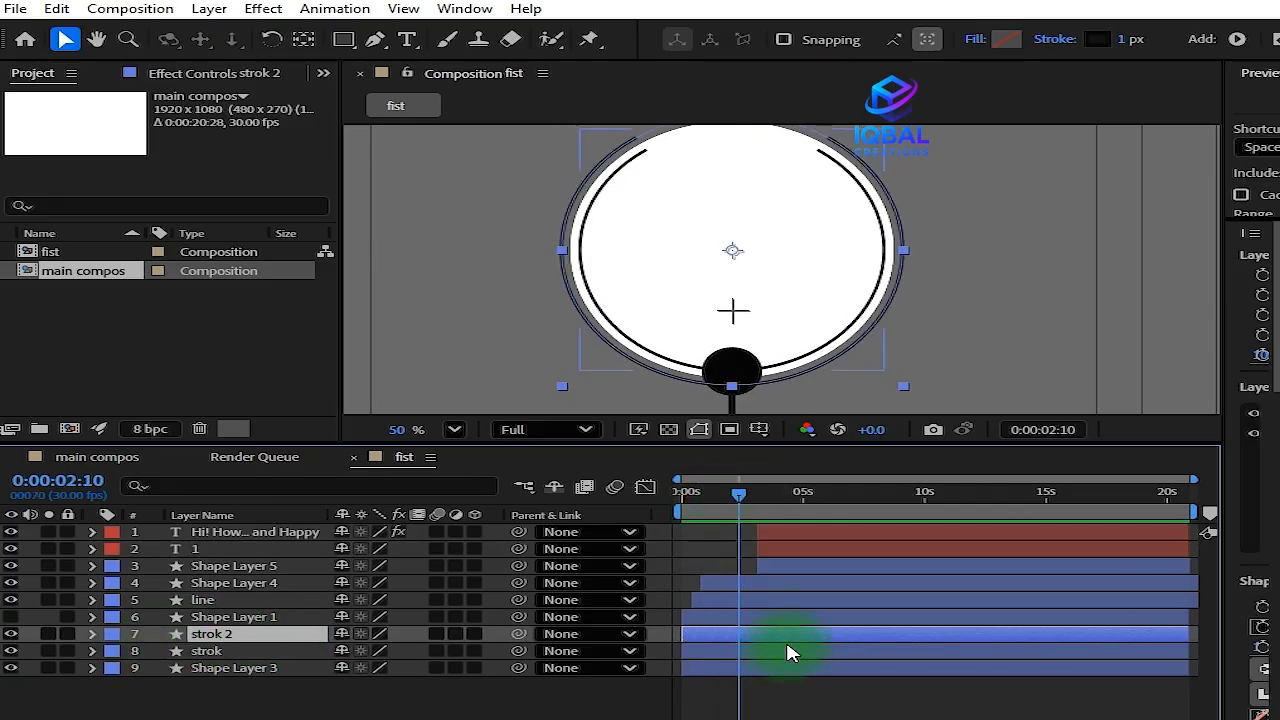
{"action": "key", "text": "u"}
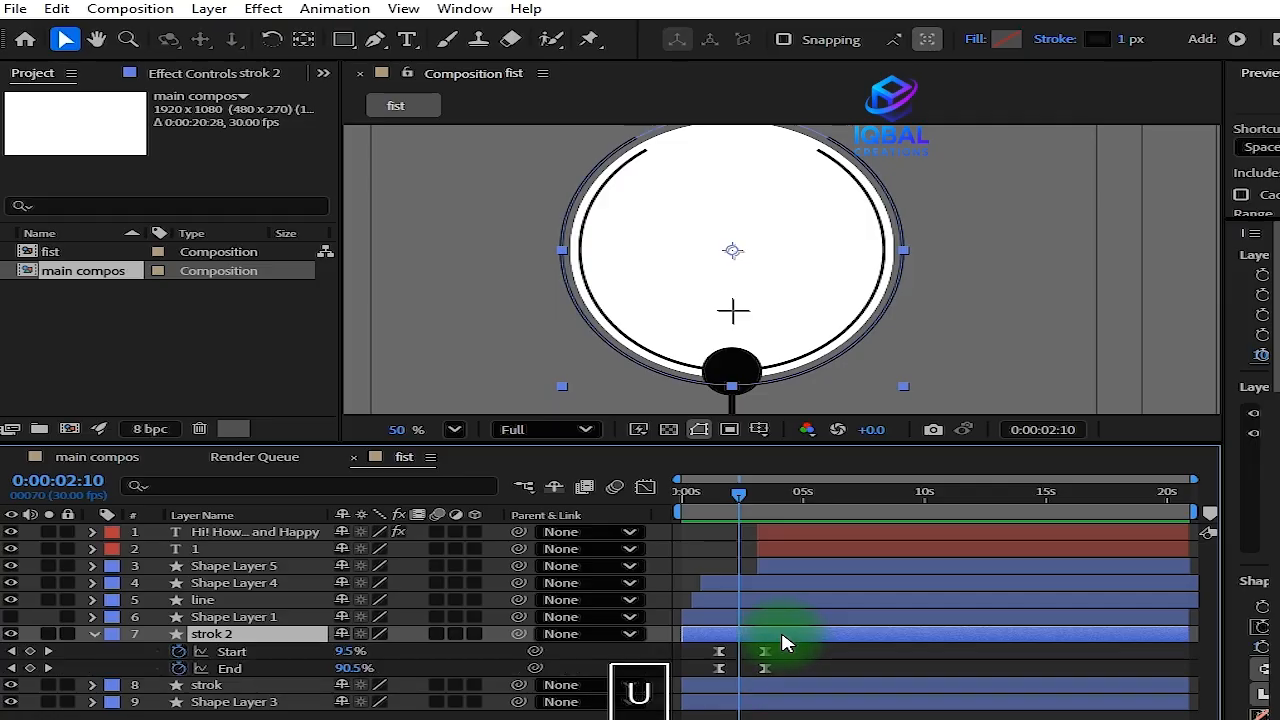
{"action": "key", "text": "k"}
{"action": "scroll", "coordinate": [729, 706], "scroll_direction": "up", "scroll_amount": 3}
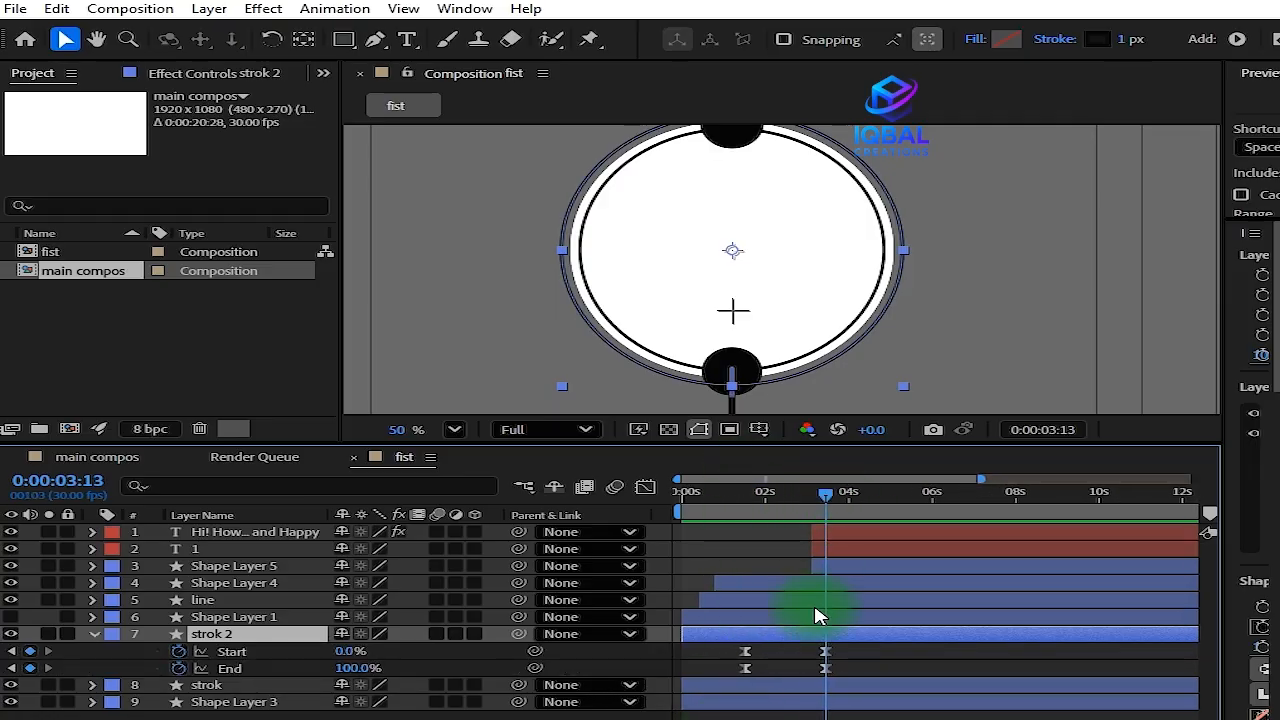
Set the strok 2 ring's stroke width to 0.5 px
{"action": "left_click", "coordinate": [13, 634]}
{"action": "left_click", "coordinate": [13, 634]}
{"action": "left_click", "coordinate": [1127, 39]}
{"action": "type", "text": "0.5"}
{"action": "key", "text": "Return"}
{"action": "scroll", "coordinate": [868, 322], "scroll_direction": "up", "scroll_amount": 1}
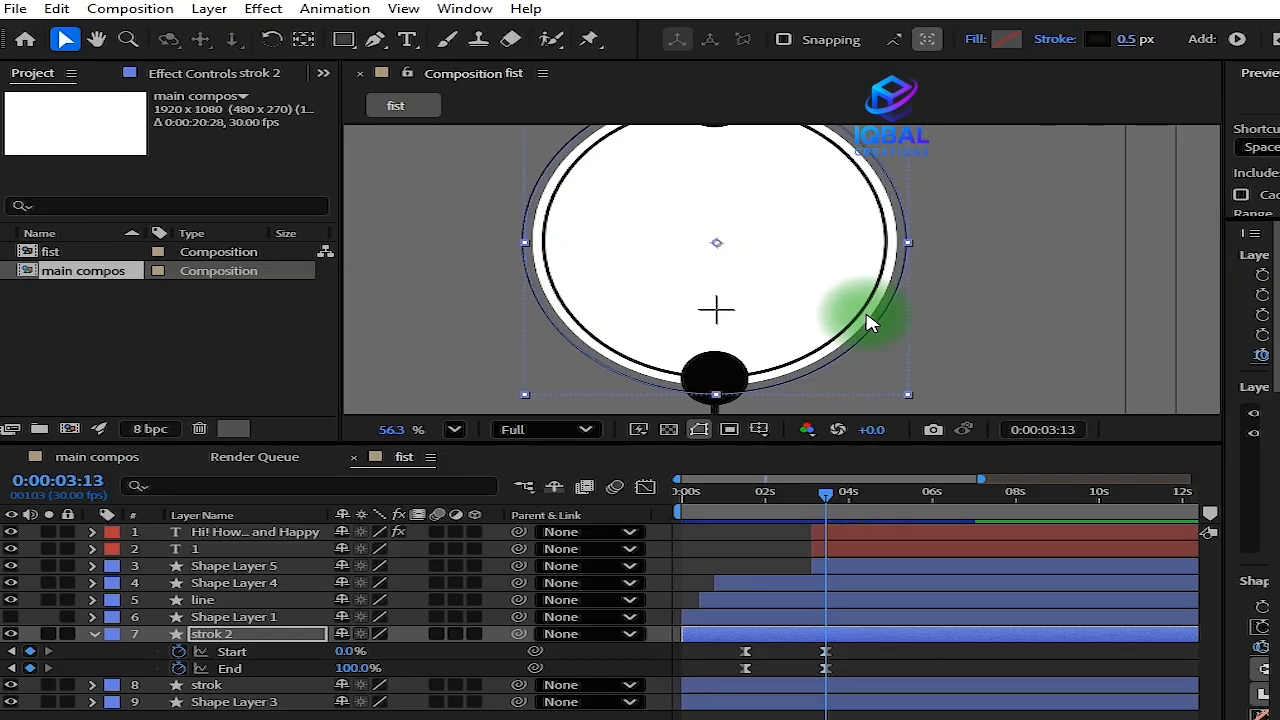
{"action": "scroll", "coordinate": [869, 321], "scroll_direction": "up", "scroll_amount": 4}
{"action": "scroll", "coordinate": [930, 240], "scroll_direction": "down", "scroll_amount": 3}
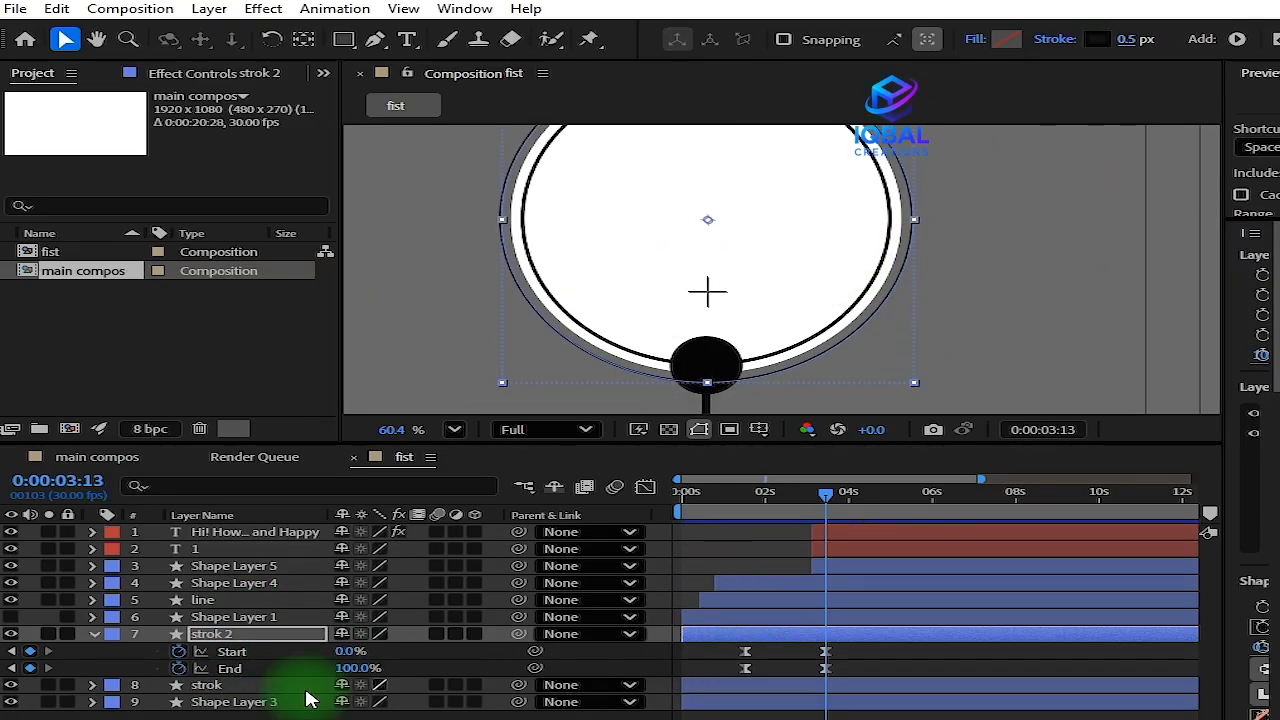
Set the strok 2 trim values at 0:00:03:13 to 10% Start and 80% End
{"action": "left_click", "coordinate": [352, 651]}
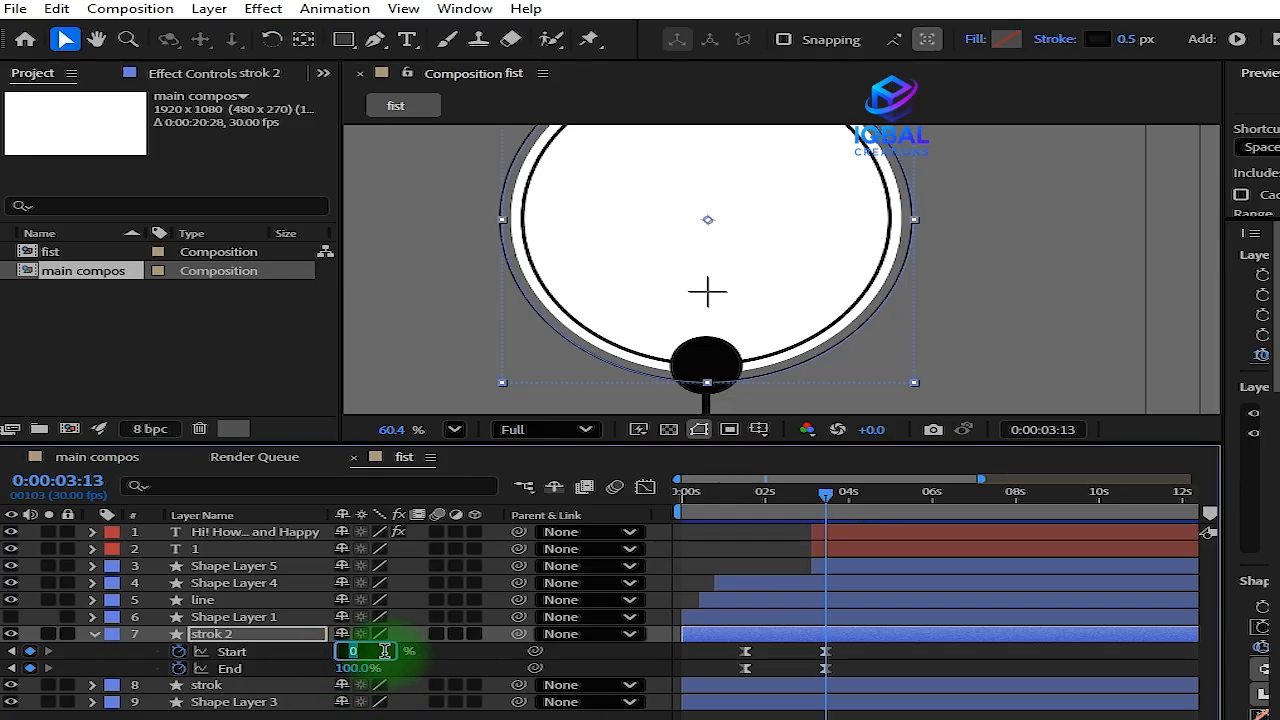
{"action": "key", "text": "Return"}
{"action": "left_click", "coordinate": [359, 668]}
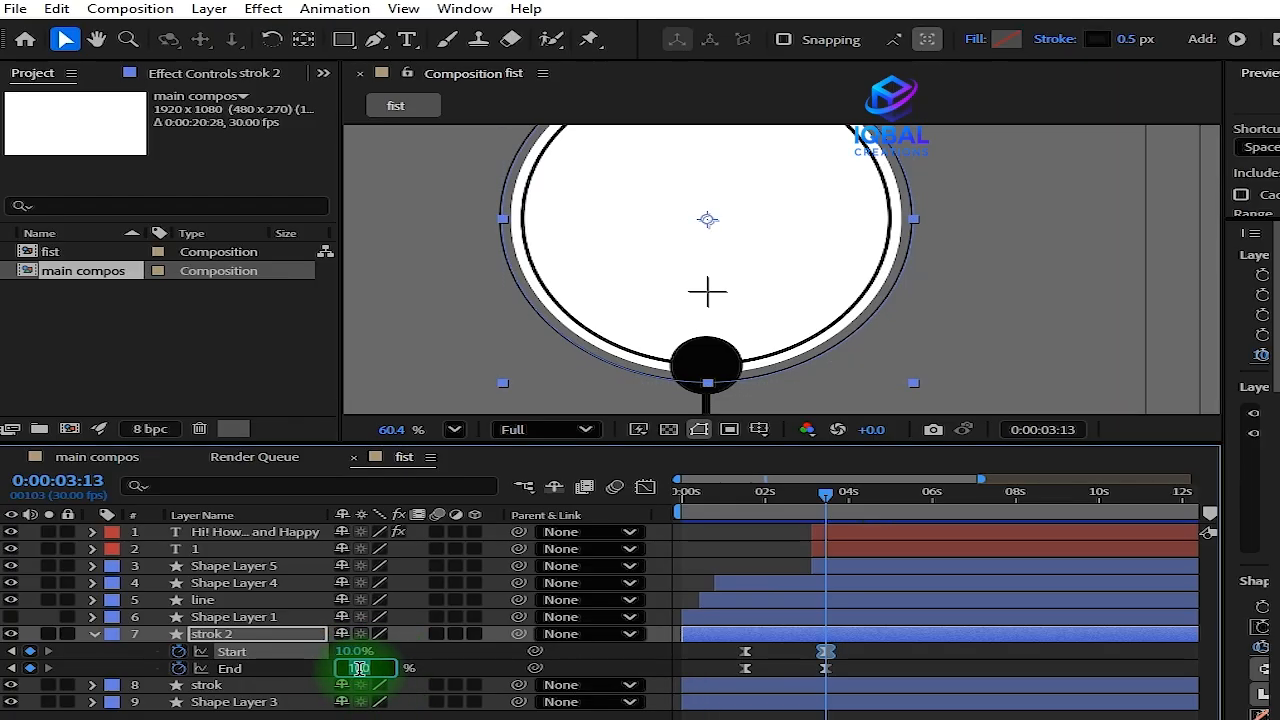
{"action": "key", "text": "Return"}
{"action": "scroll", "coordinate": [651, 284], "scroll_direction": "down", "scroll_amount": 3}
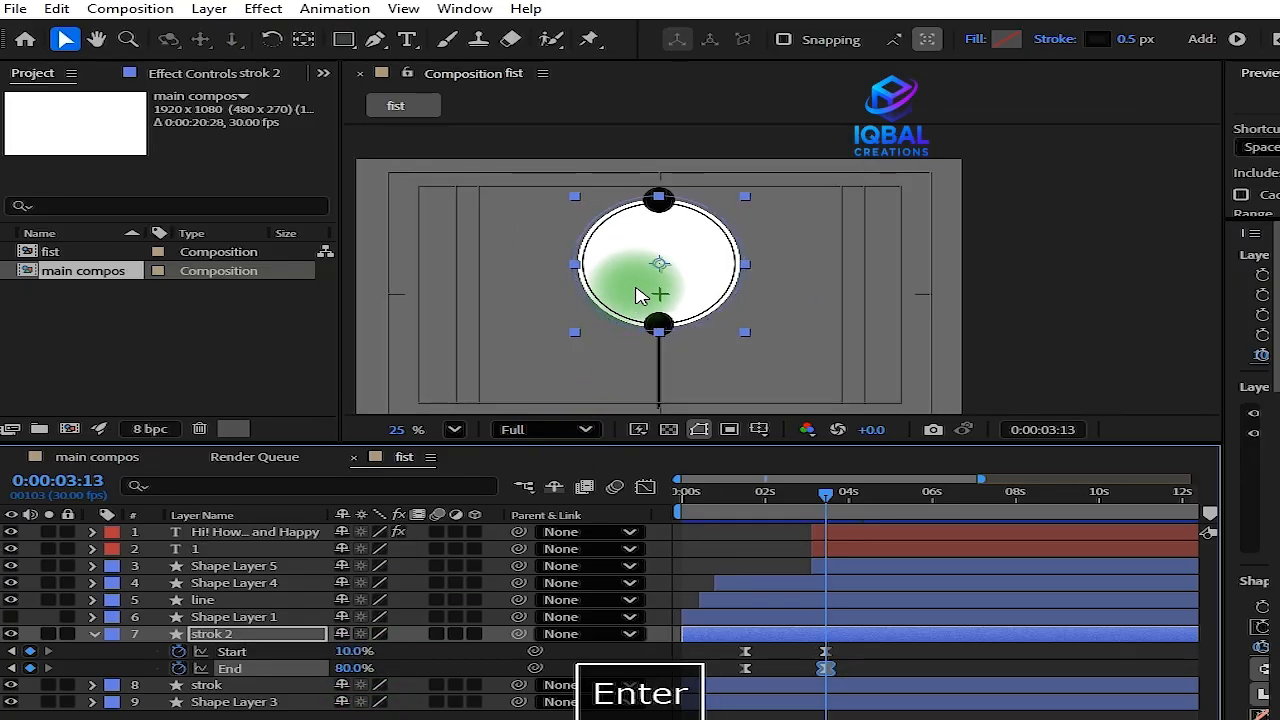
{"action": "scroll", "coordinate": [665, 292], "scroll_direction": "up", "scroll_amount": 1}
{"action": "scroll", "coordinate": [665, 292], "scroll_direction": "up", "scroll_amount": 3}
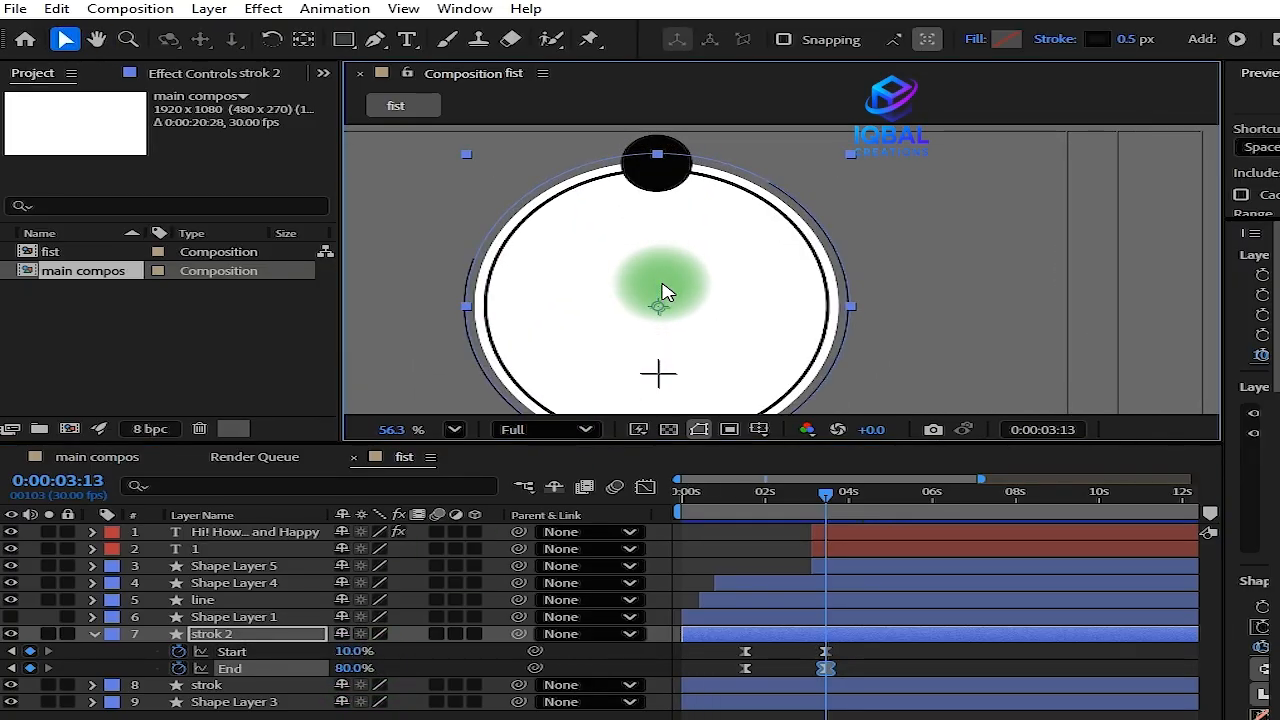
Set the strok 2 End value at 0:00:03:13 to 85% and inspect the gap at the ring's top
{"action": "left_click", "coordinate": [360, 668]}
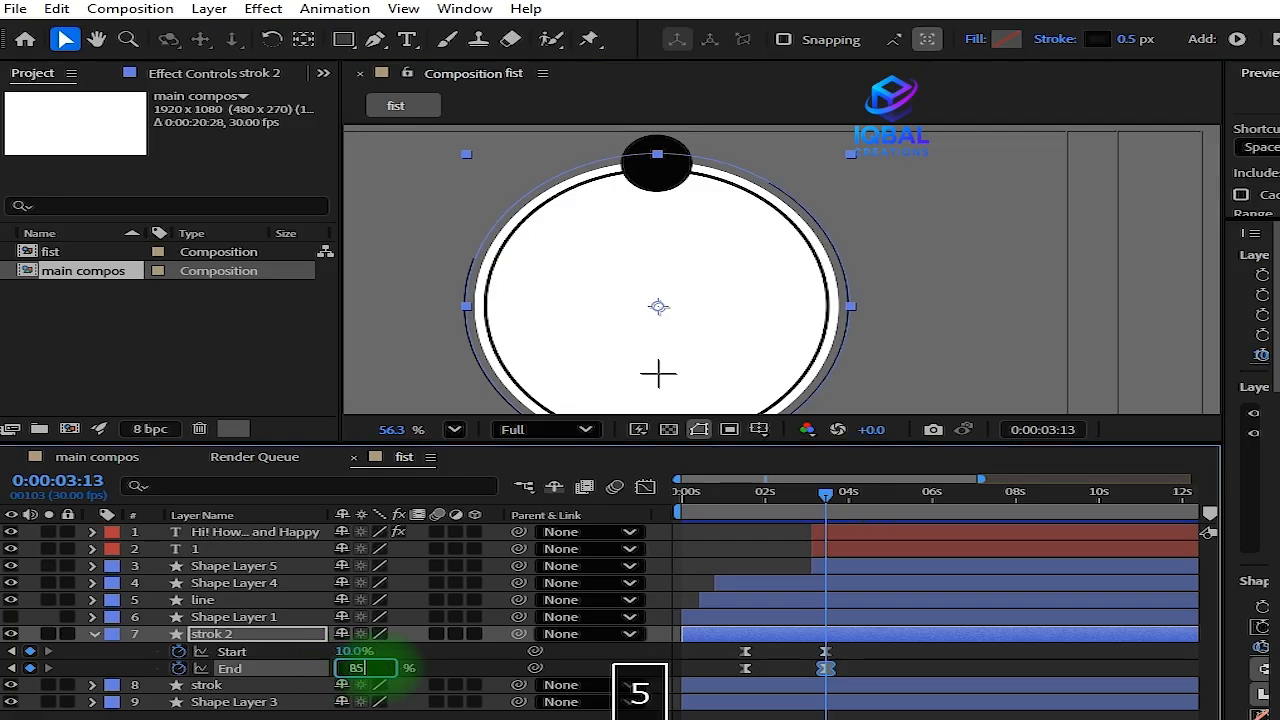
{"action": "type", "text": "85"}
{"action": "key", "text": "Return"}
{"action": "scroll", "coordinate": [630, 282], "scroll_direction": "up", "scroll_amount": 2}
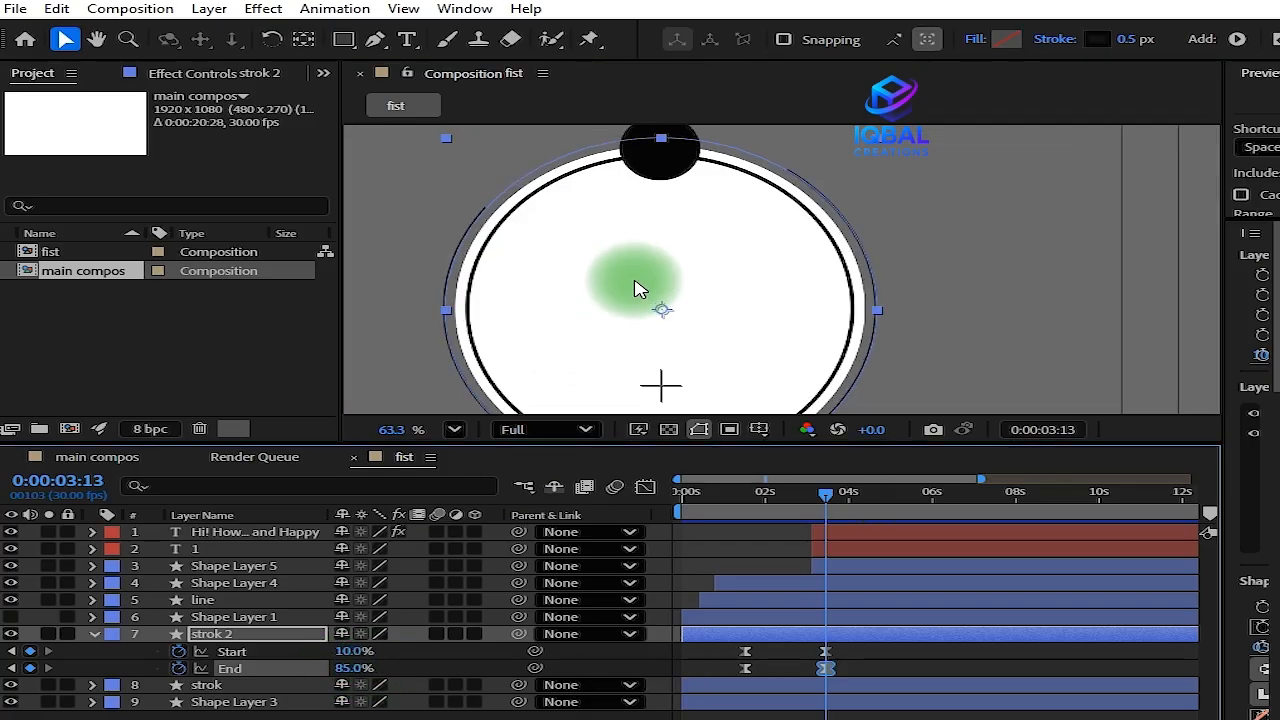
{"action": "left_click_drag", "start_coordinate": [634, 279], "coordinate": [642, 330]}
{"action": "scroll", "coordinate": [640, 168], "scroll_direction": "up", "scroll_amount": 1}
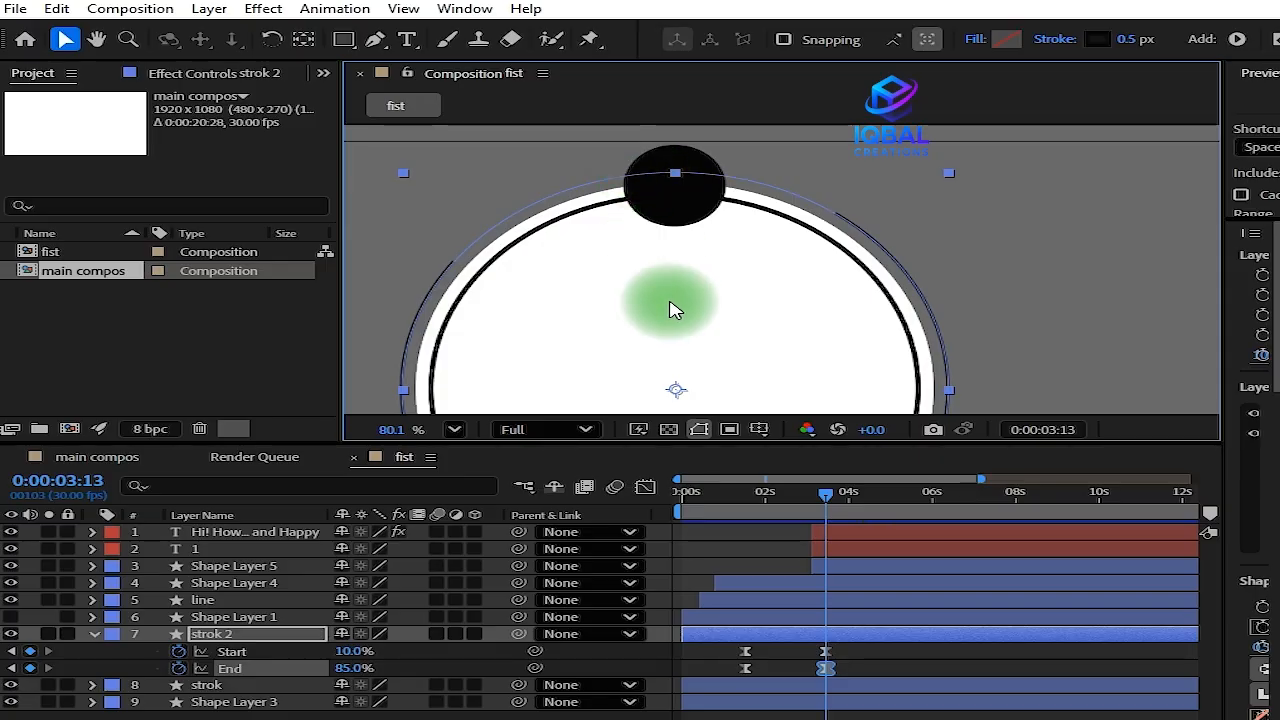
{"action": "scroll", "coordinate": [666, 304], "scroll_direction": "up", "scroll_amount": 1}
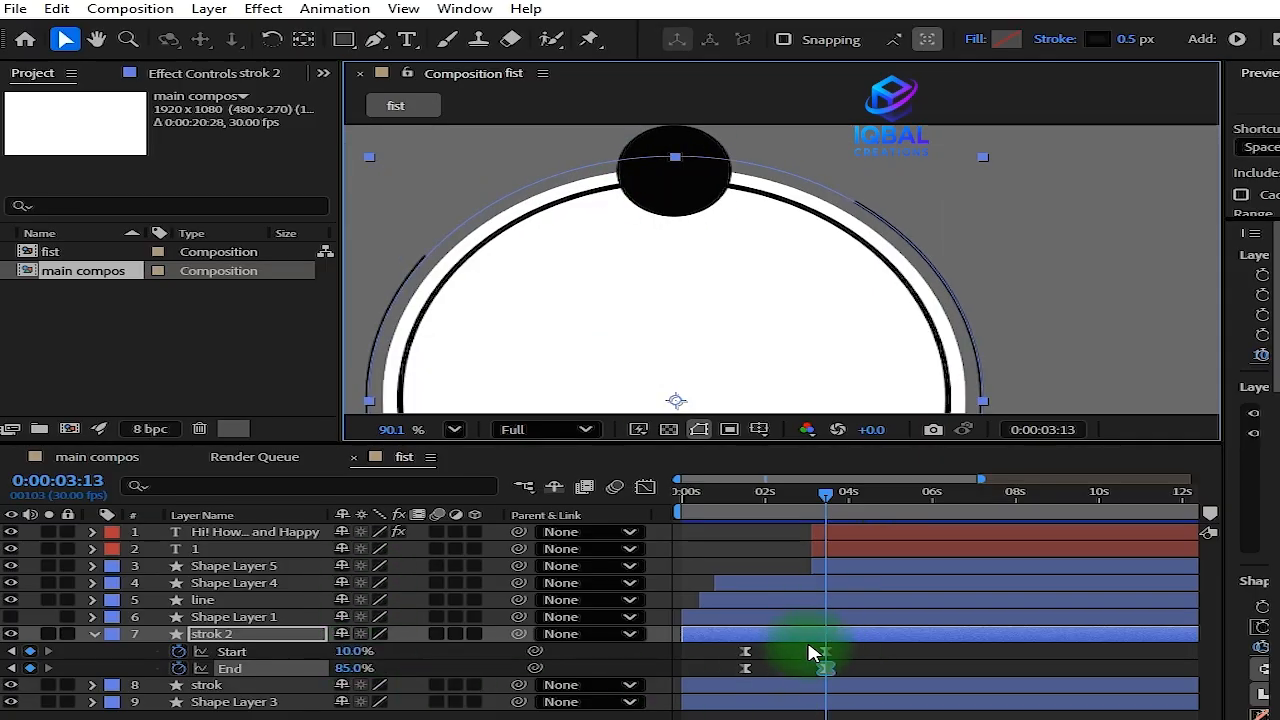
Show the strok 2 layer's Rotation property and start a 0° rotation keyframe at 0:00:01:27
{"action": "key", "text": "shift+r"}
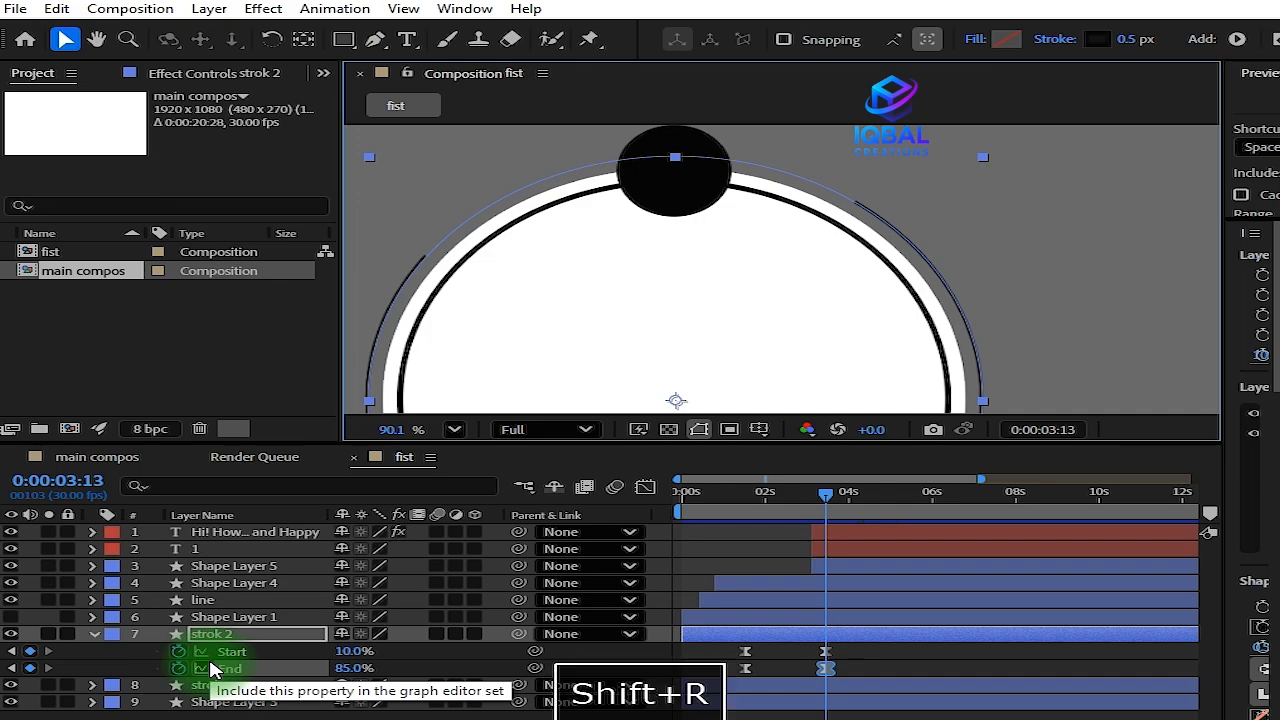
{"action": "left_click_drag", "start_coordinate": [826, 491], "coordinate": [732, 513]}
{"action": "scroll", "coordinate": [700, 299], "scroll_direction": "down", "scroll_amount": 1}
{"action": "left_click_drag", "start_coordinate": [729, 296], "coordinate": [768, 148]}
{"action": "left_click_drag", "start_coordinate": [757, 231], "coordinate": [757, 245]}
{"action": "left_click_drag", "start_coordinate": [743, 496], "coordinate": [757, 505]}
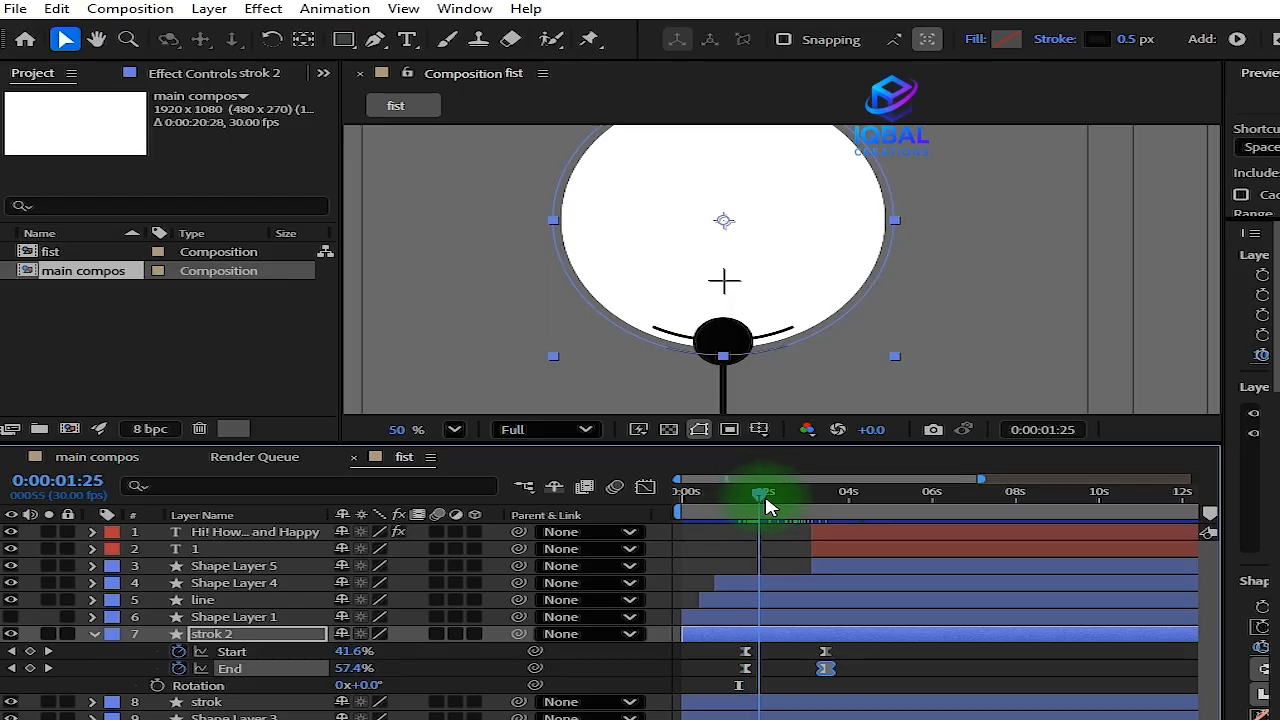
{"action": "left_click_drag", "start_coordinate": [760, 508], "coordinate": [766, 506]}
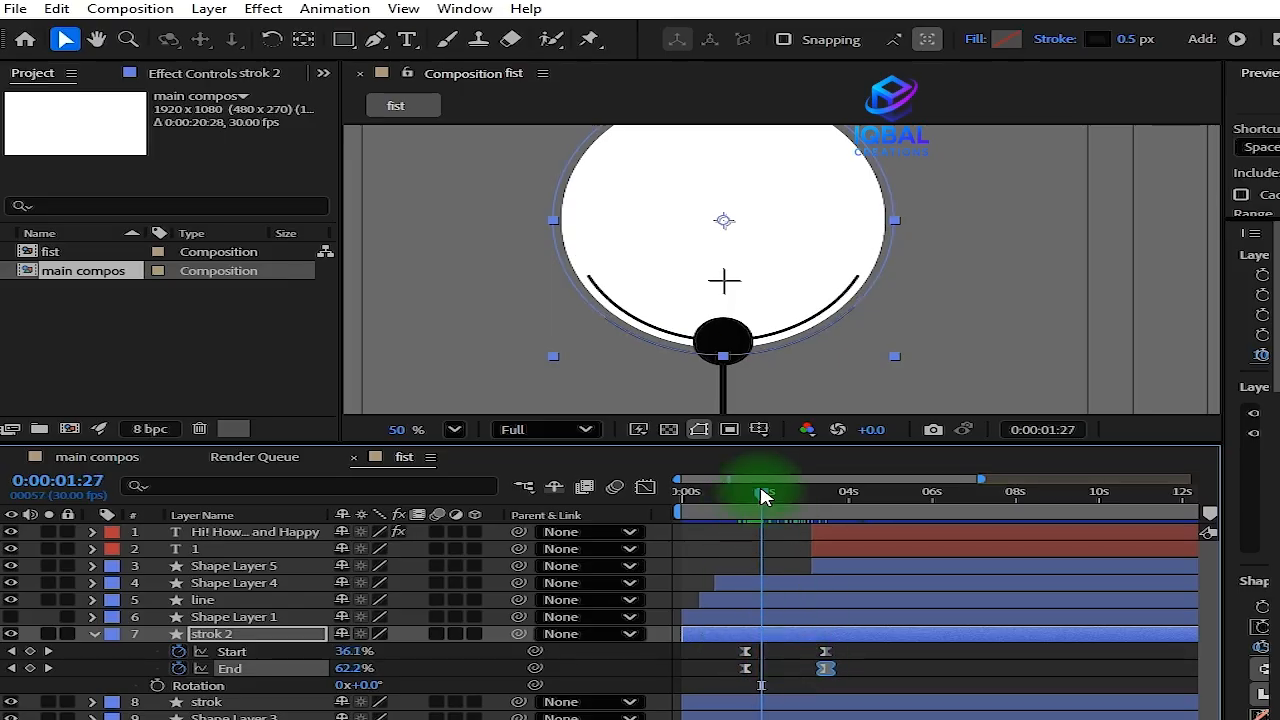
{"action": "left_click", "coordinate": [157, 689]}
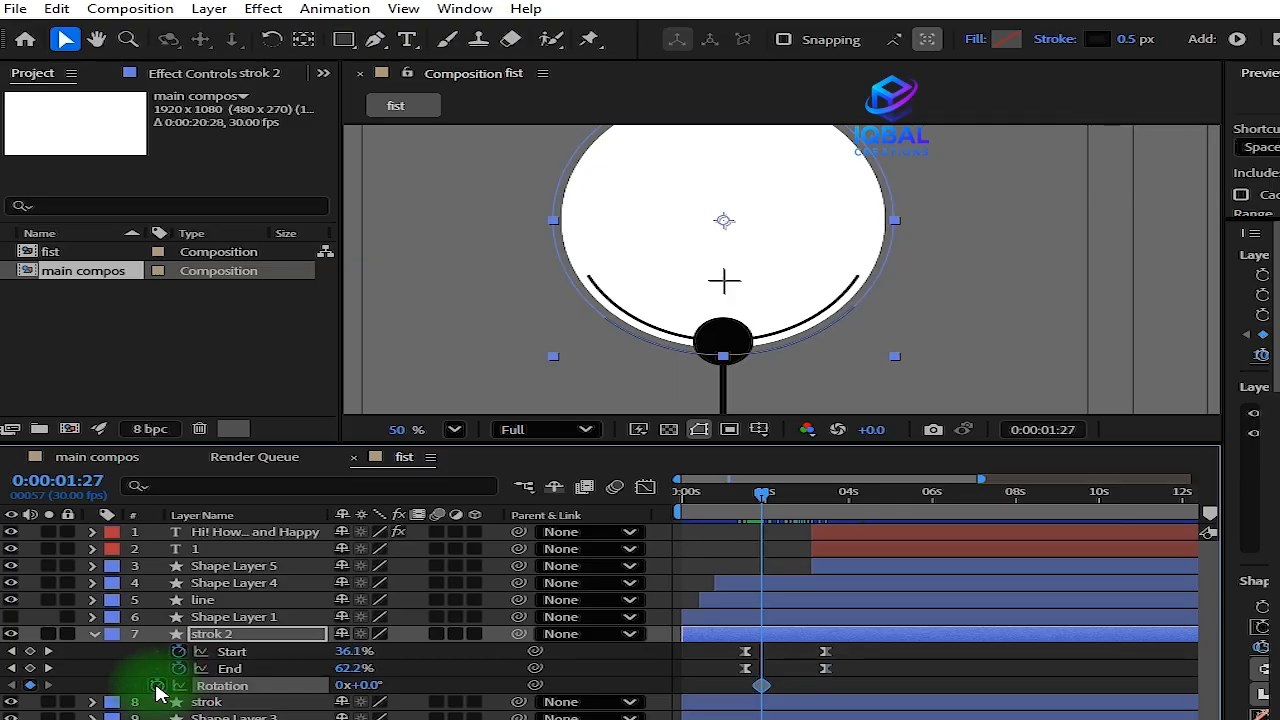
Add a Rotation keyframe of one full turn to the strok 2 layer at 0:00:05:27
{"action": "left_click_drag", "start_coordinate": [780, 506], "coordinate": [957, 522]}
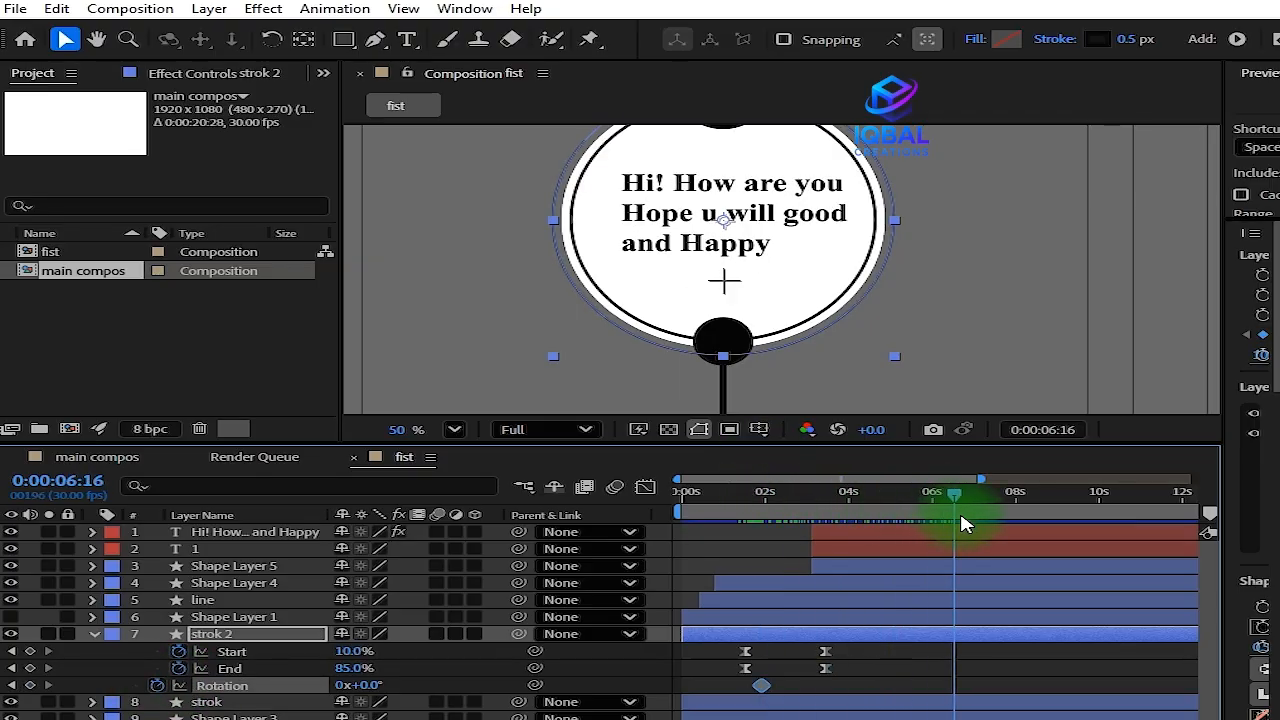
{"action": "left_click_drag", "start_coordinate": [924, 516], "coordinate": [936, 516]}
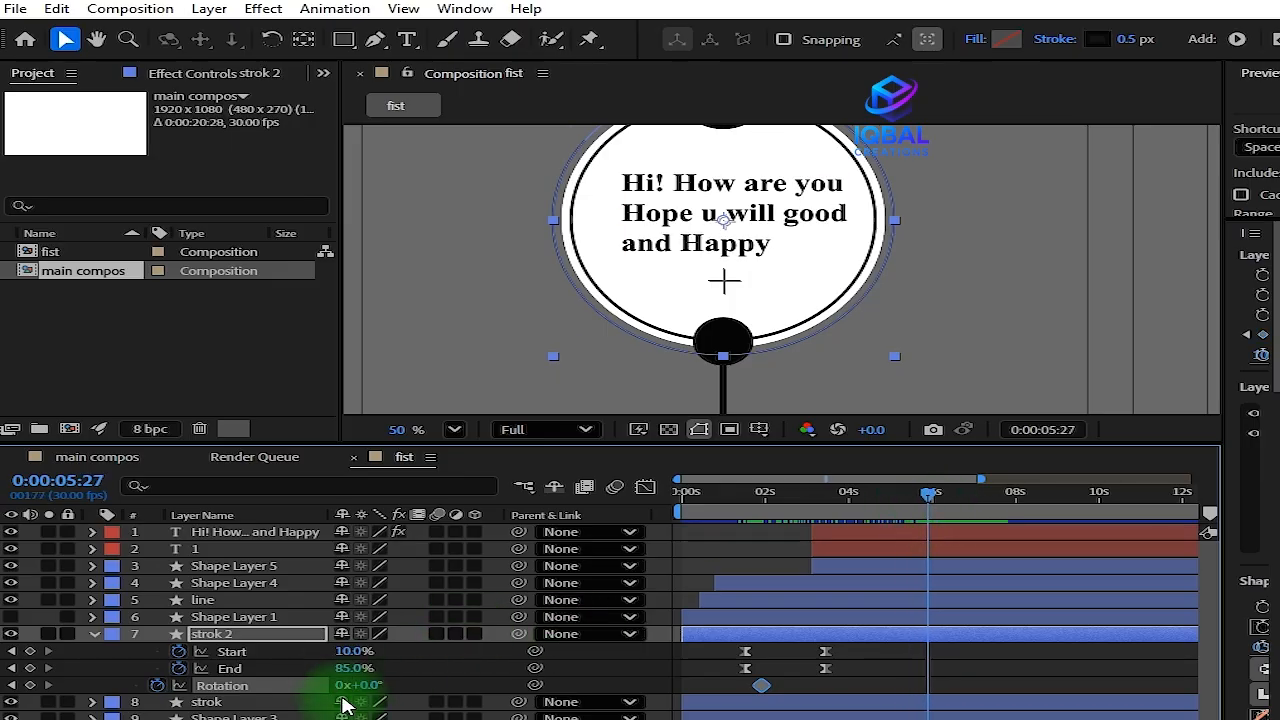
{"action": "type", "text": "1"}
{"action": "key", "text": "Return"}
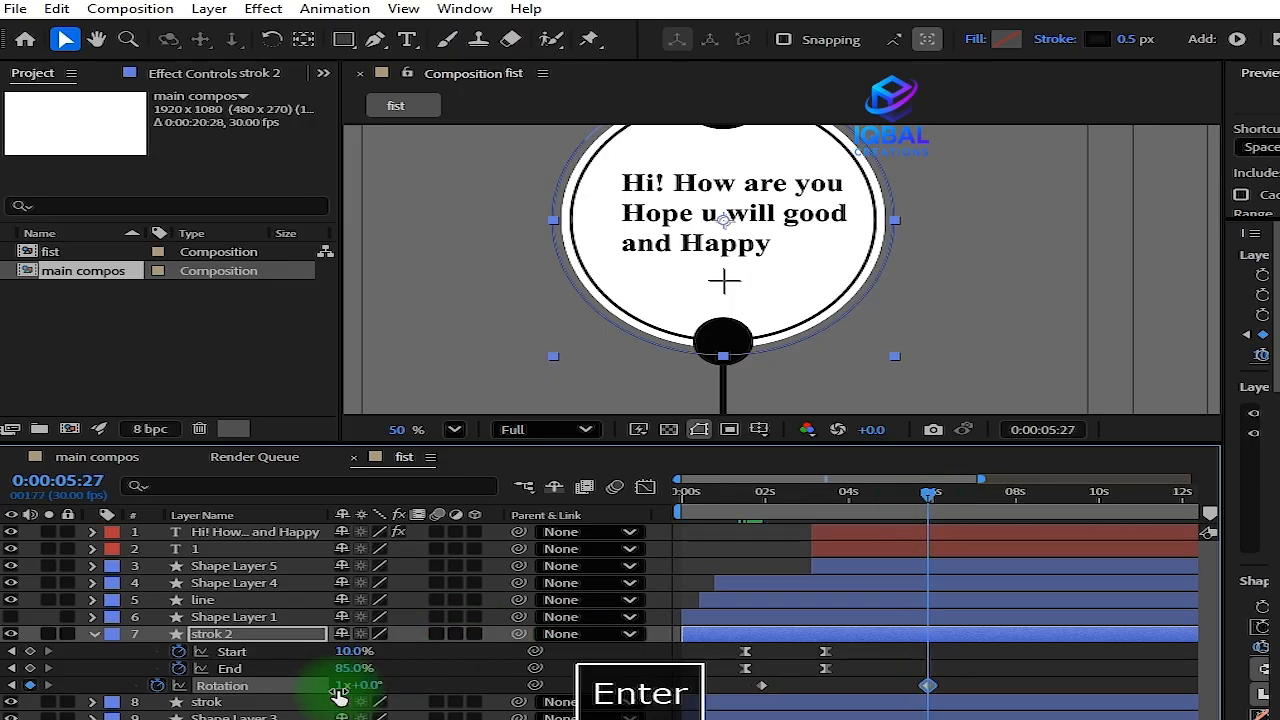
{"action": "scroll", "coordinate": [543, 220], "scroll_direction": "down", "scroll_amount": 2}
{"action": "scroll", "coordinate": [636, 256], "scroll_direction": "up", "scroll_amount": 2}
{"action": "scroll", "coordinate": [636, 256], "scroll_direction": "up", "scroll_amount": 1}
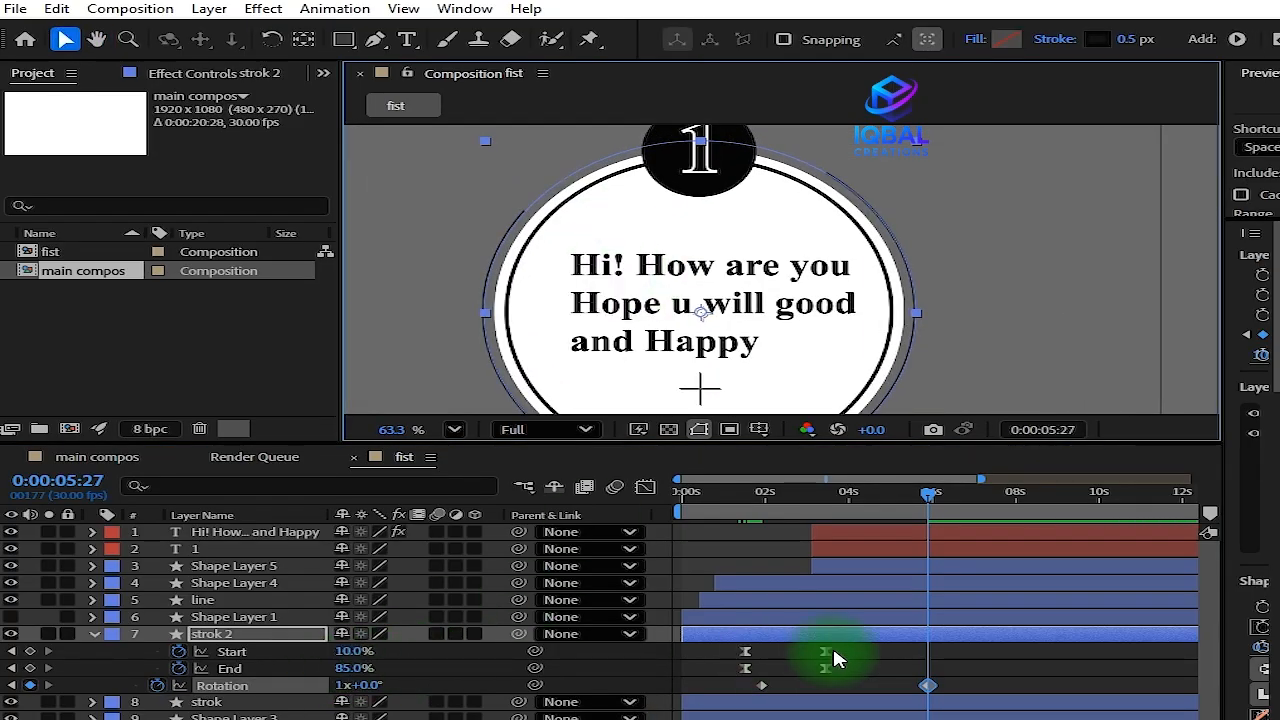
Return to 0:00:03:13 and set the strok 2 End keyframe to 95%
{"action": "key", "text": "j"}
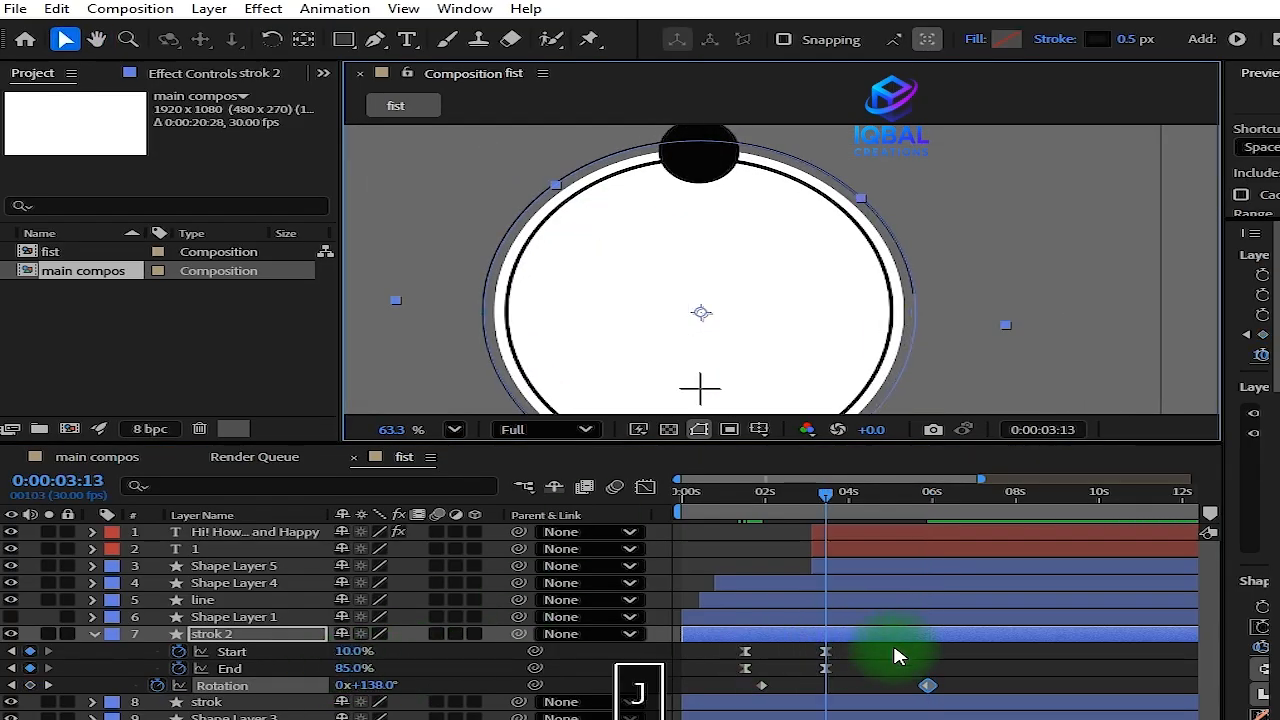
{"action": "left_click", "coordinate": [825, 668]}
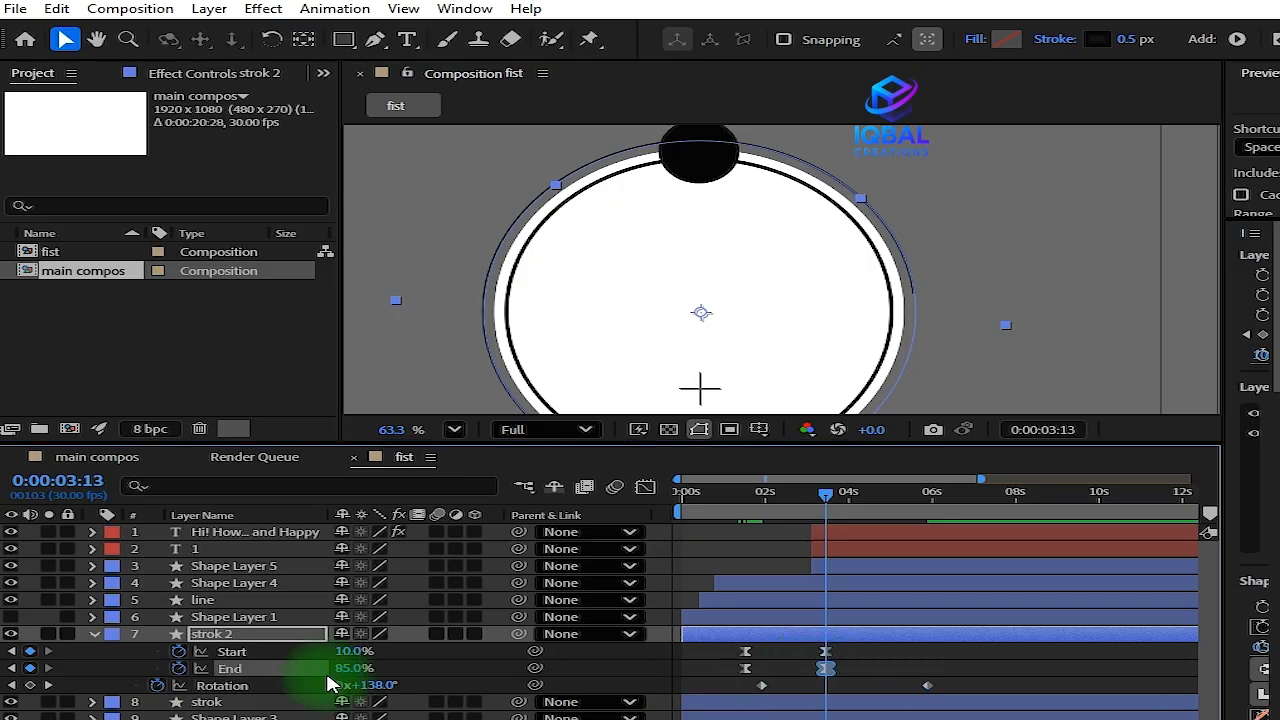
{"action": "left_click", "coordinate": [340, 668]}
{"action": "type", "text": "95"}
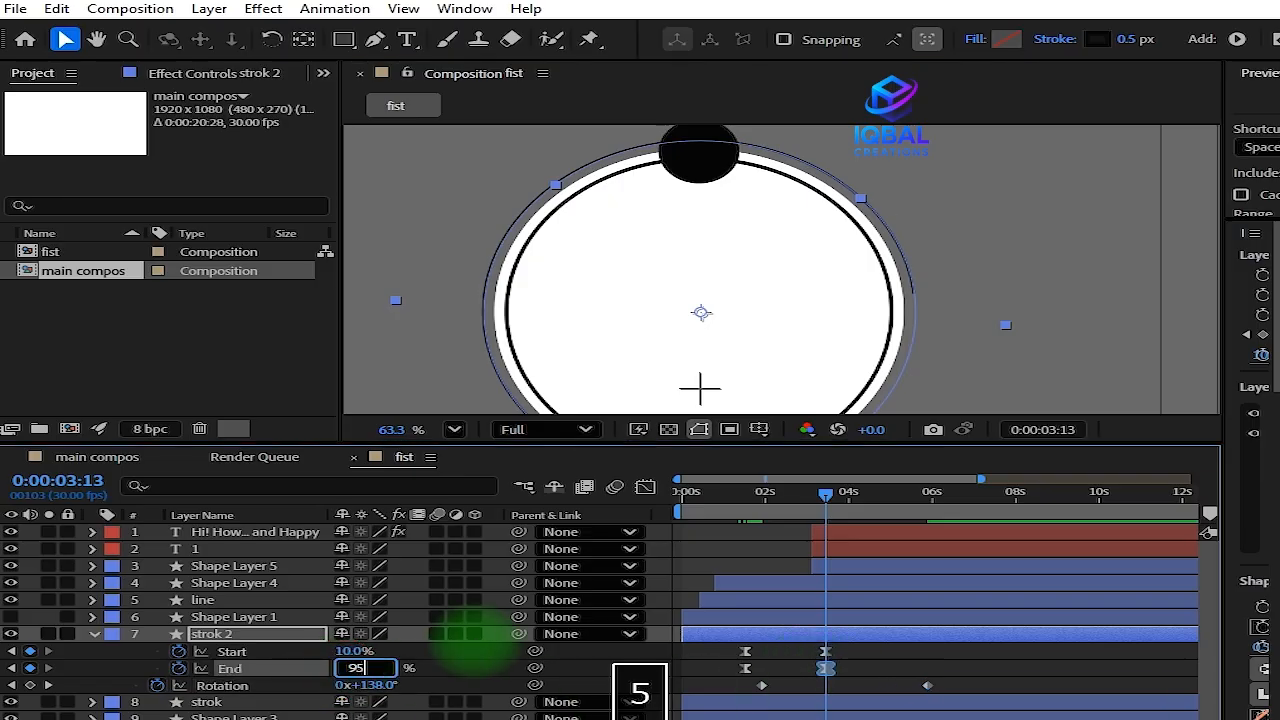
{"action": "key", "text": "Return"}
Preview the animation from the beginning, then inspect the outer ring's gap around the number circle at 0:00:07:12
{"action": "left_click_drag", "start_coordinate": [922, 518], "coordinate": [677, 514]}
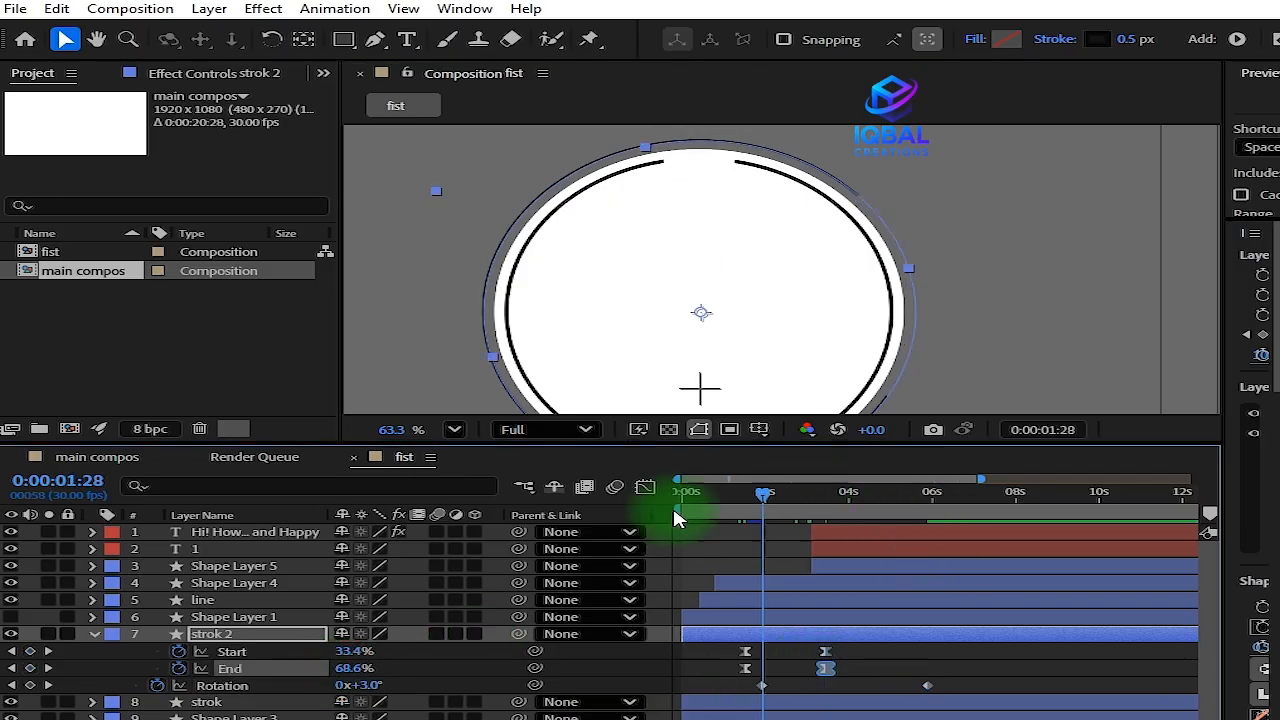
{"action": "key", "text": "space"}
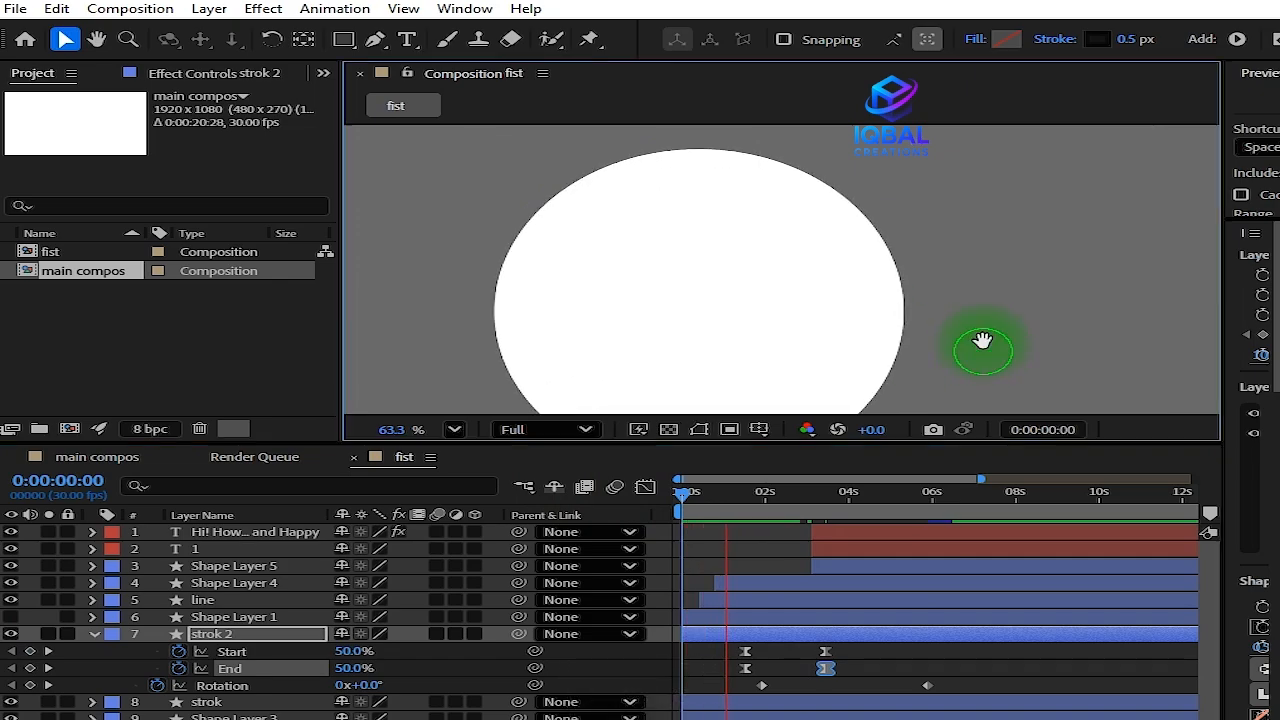
{"action": "scroll", "coordinate": [986, 303], "scroll_direction": "down", "scroll_amount": 1}
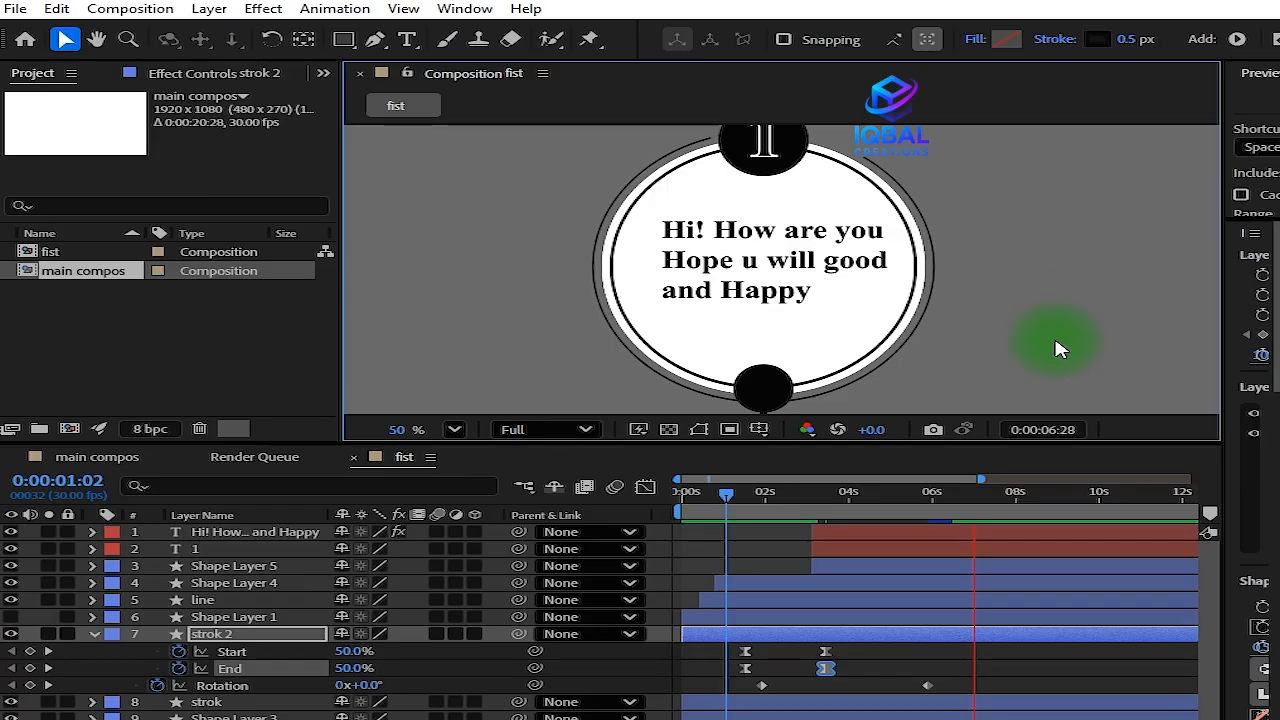
{"action": "key", "text": "space"}
{"action": "left_click_drag", "start_coordinate": [984, 496], "coordinate": [968, 498]}
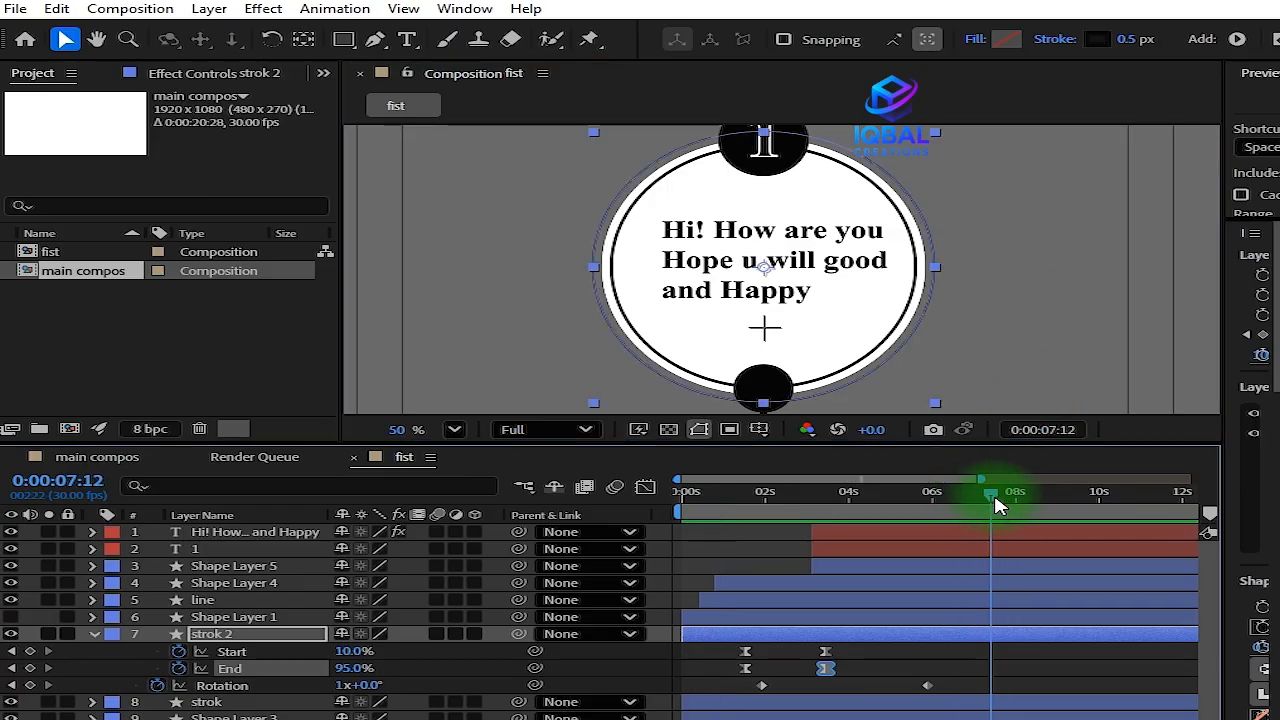
{"action": "scroll", "coordinate": [855, 190], "scroll_direction": "up", "scroll_amount": 5}
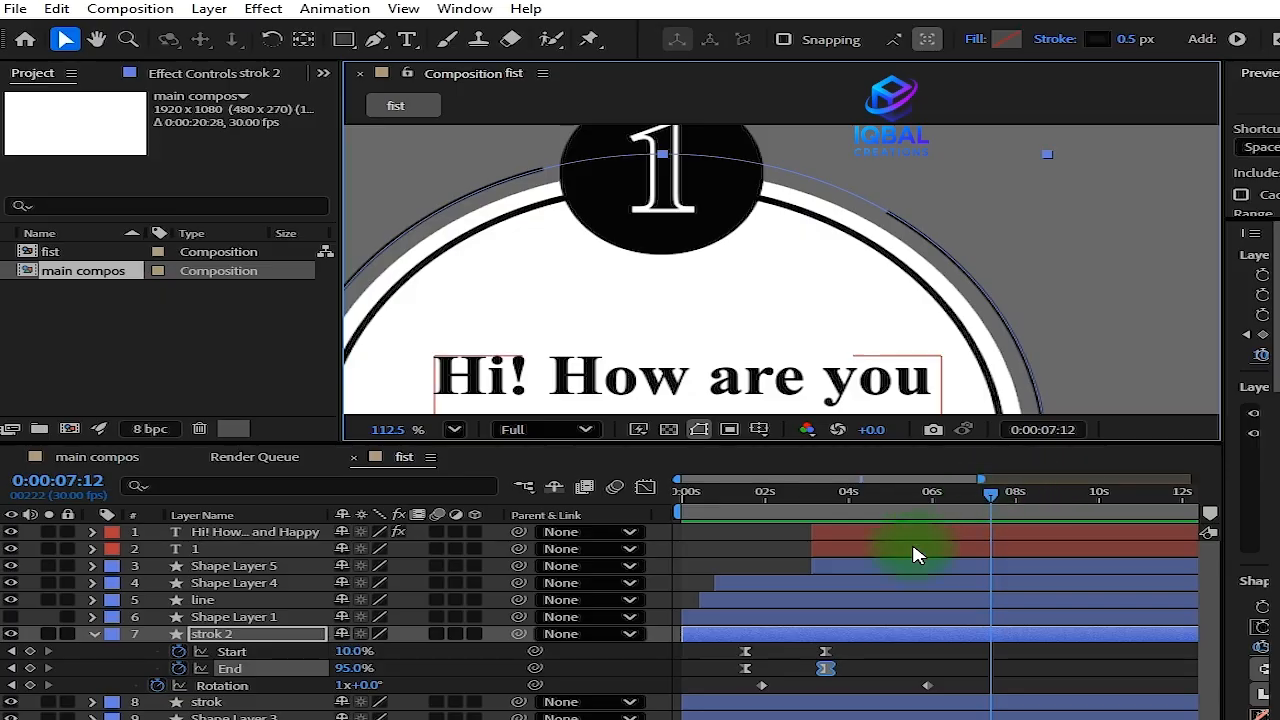
Add strok 2 trim keyframes at 0:00:06:09 with Start at 5% and End at 100%
{"action": "left_click_drag", "start_coordinate": [995, 510], "coordinate": [928, 543]}
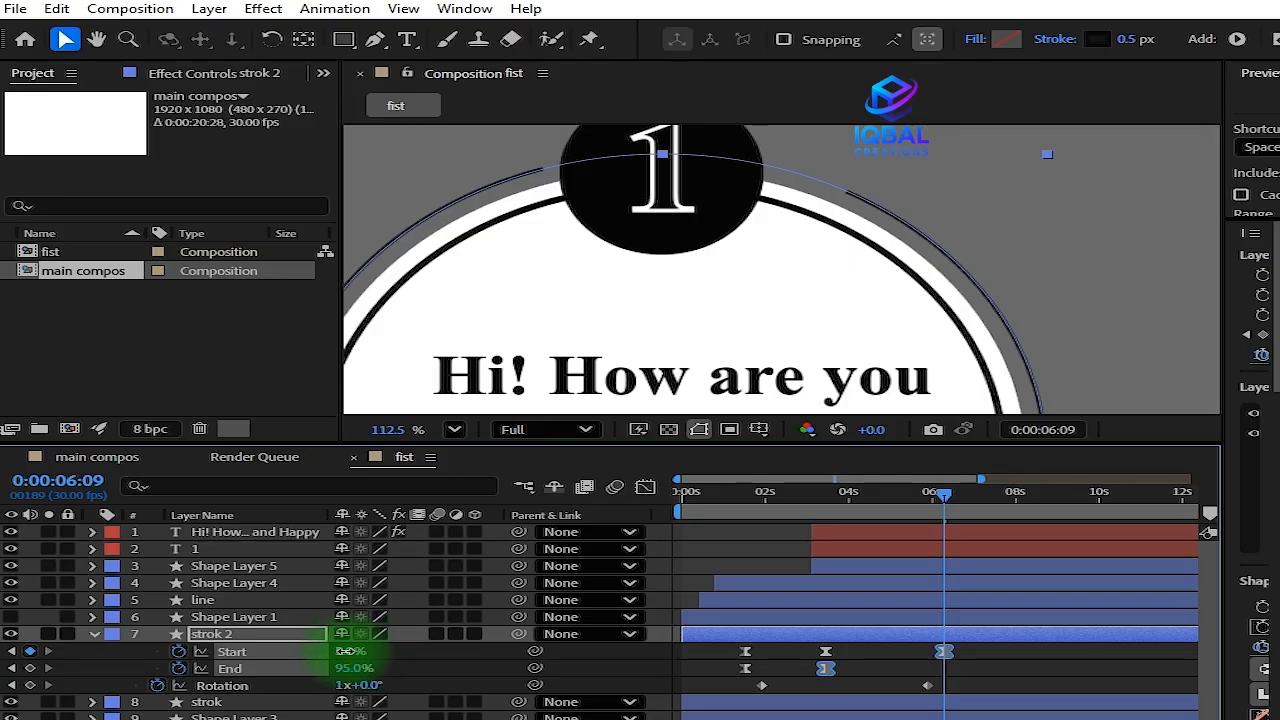
{"action": "left_click_drag", "start_coordinate": [343, 651], "coordinate": [358, 690]}
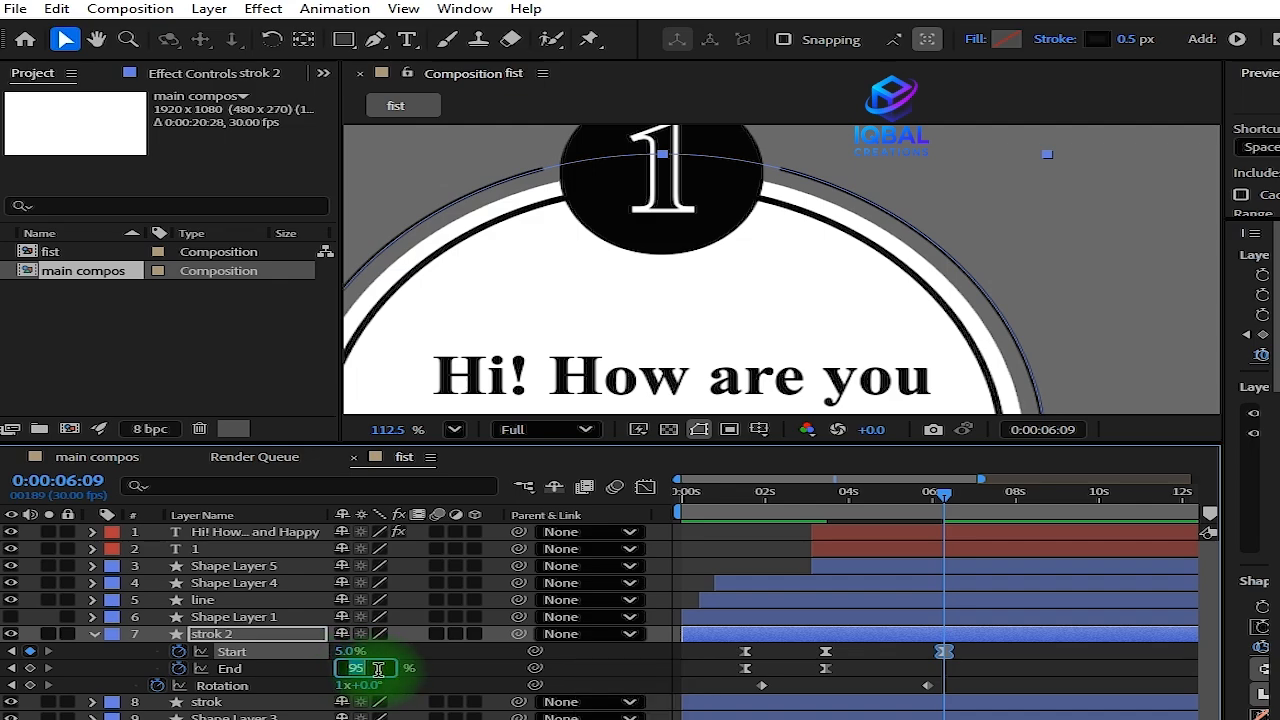
{"action": "key", "text": "Return"}
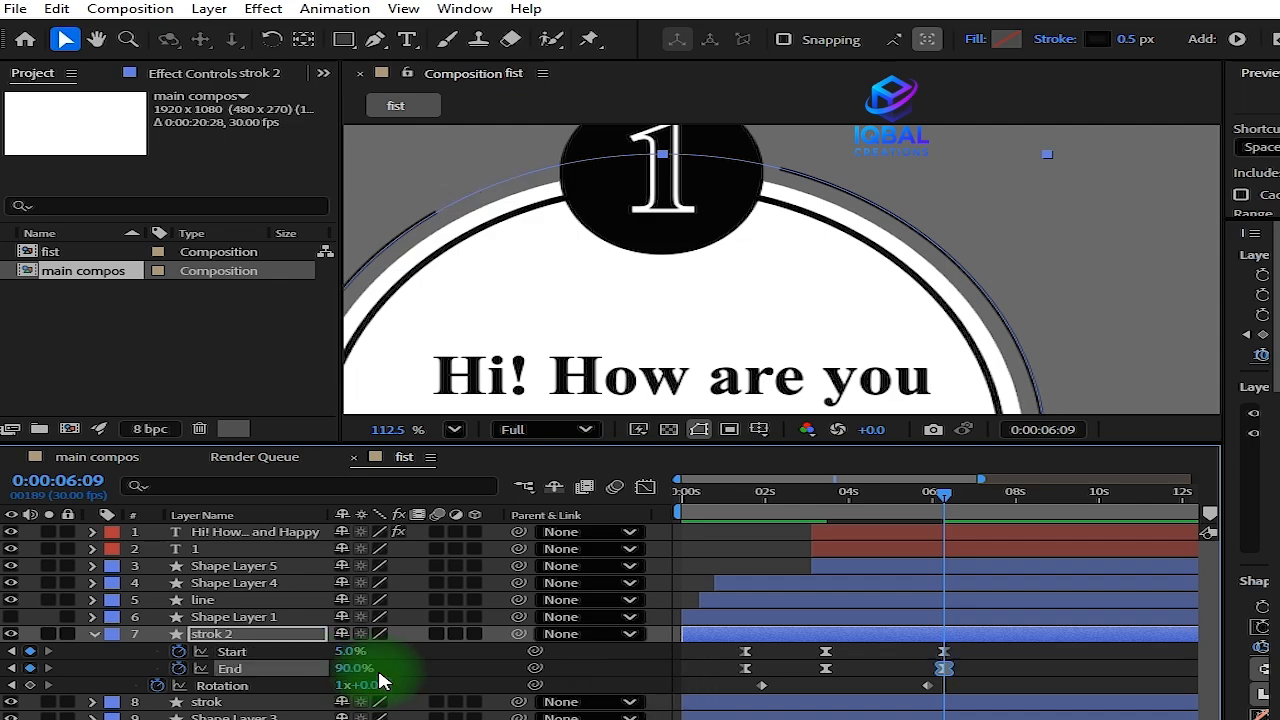
{"action": "left_click", "coordinate": [384, 674]}
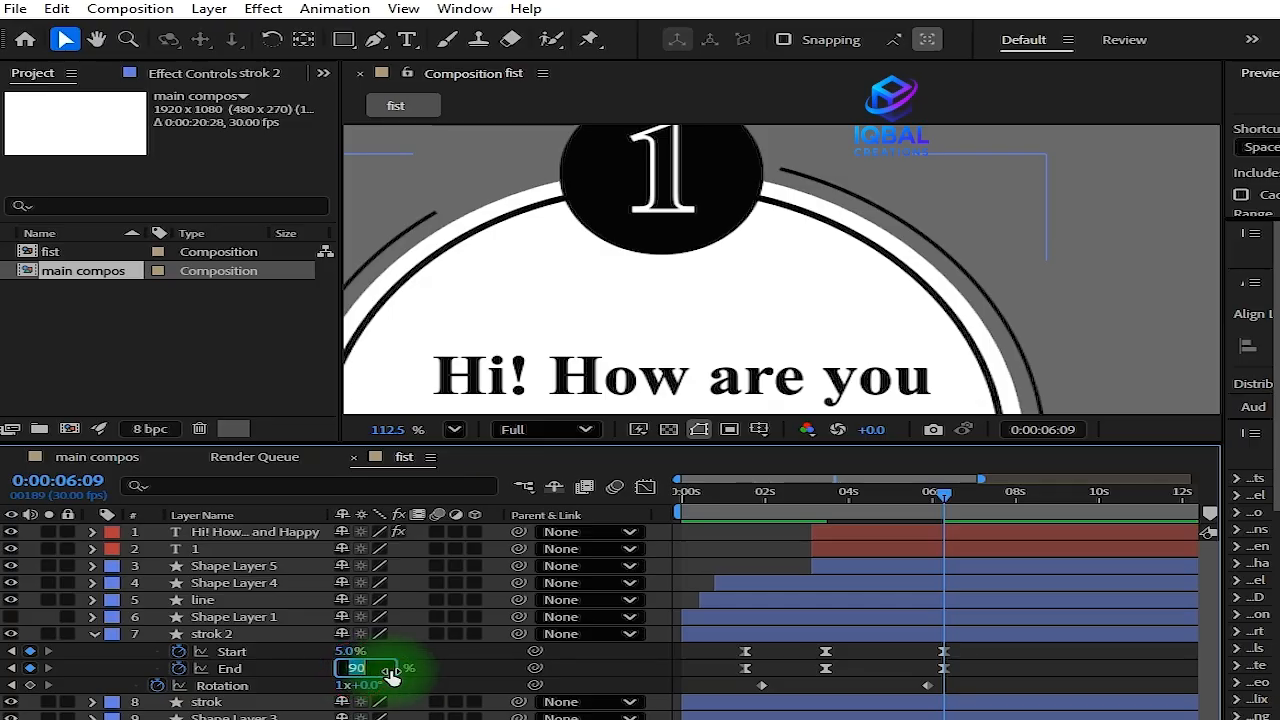
{"action": "type", "text": "100"}
{"action": "key", "text": "Return"}
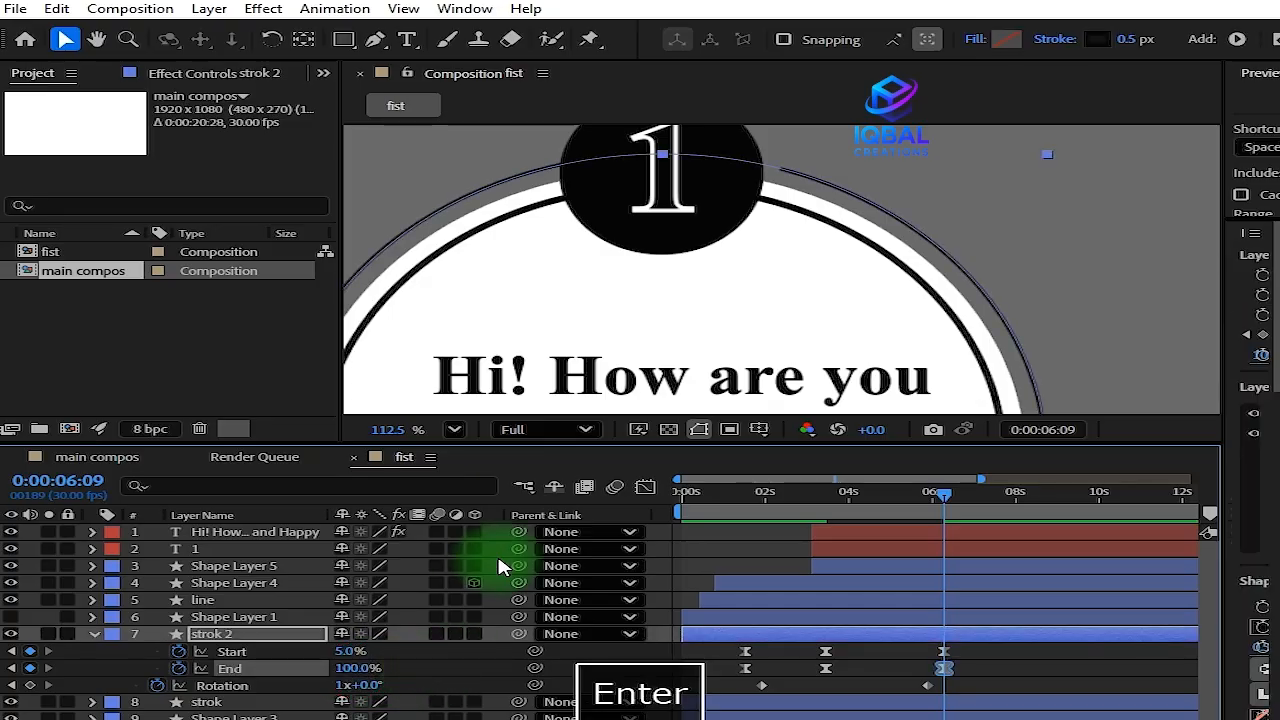
Set the strok 2 Start keyframe at 0:00:06:09 to 3%
{"action": "left_click", "coordinate": [346, 654]}
{"action": "type", "text": "5"}
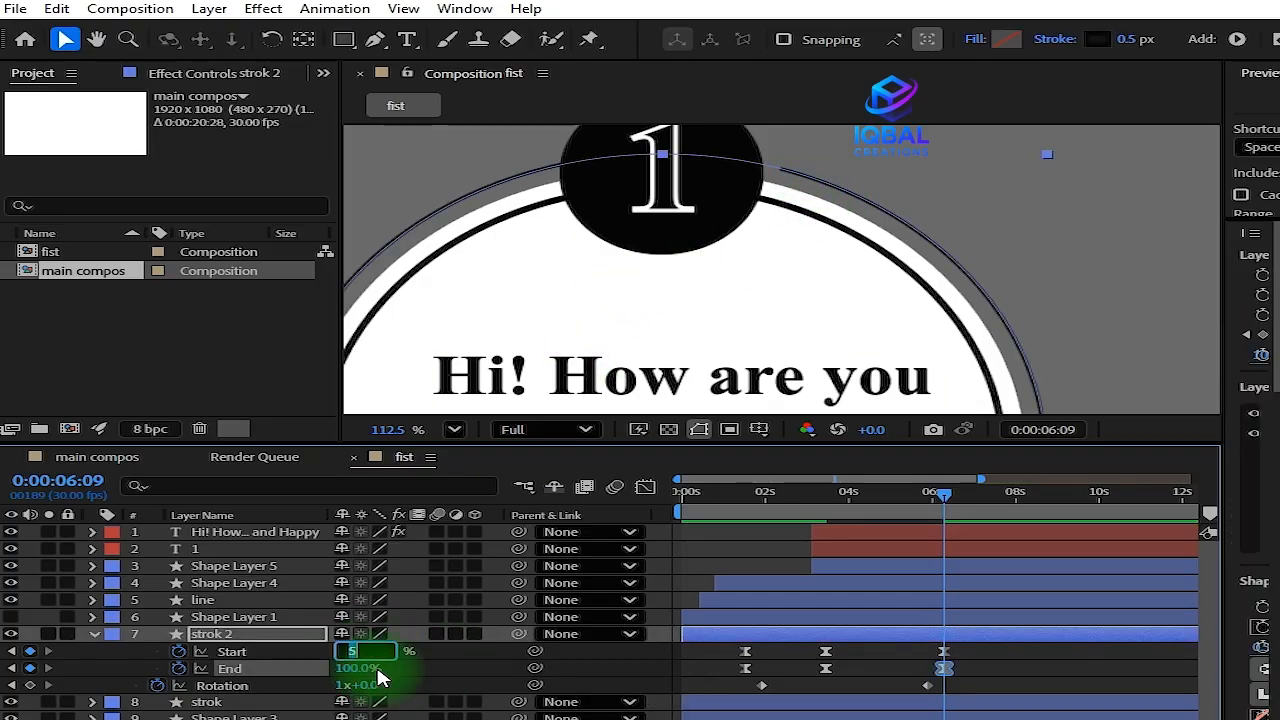
{"action": "key", "text": "Return"}
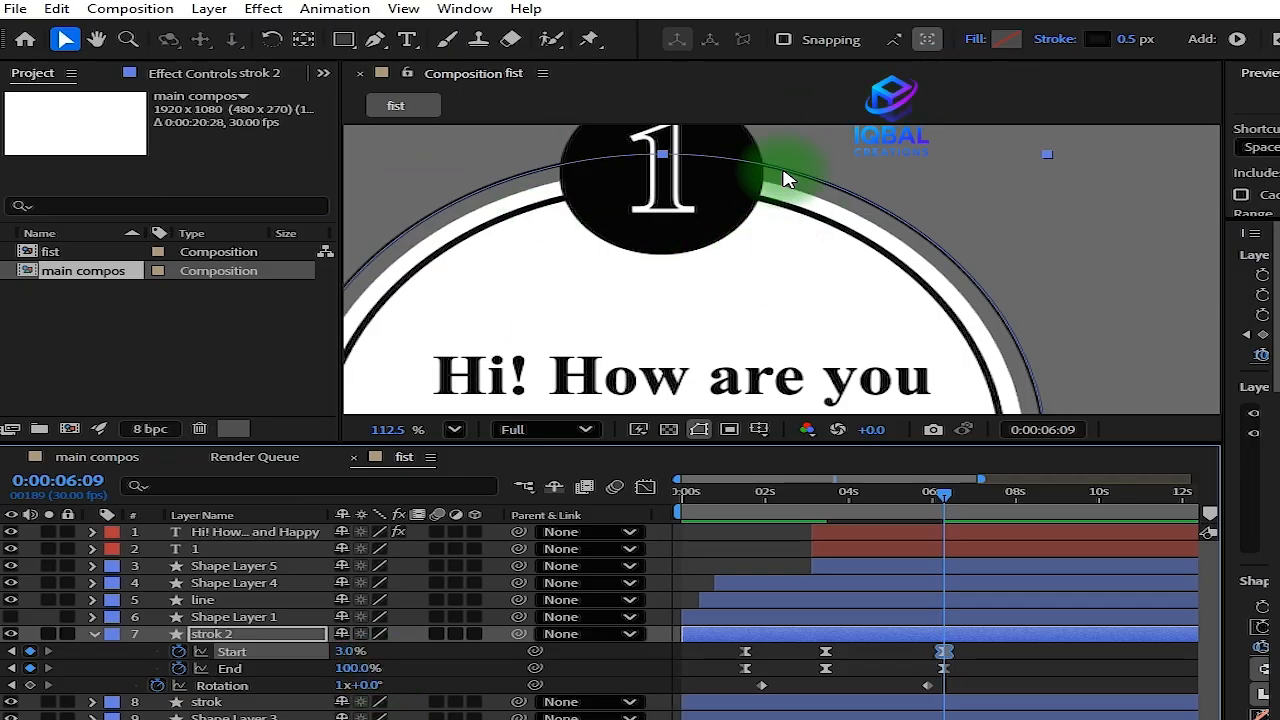
Replace the strok 2 trim keyframes at 0:00:03:13 with the 3% Start and 100% End keyframes from 0:00:06:09, and check the ring at 0:00:05:29
{"action": "left_click_drag", "start_coordinate": [958, 663], "coordinate": [947, 678]}
{"action": "key", "text": "ctrl+c"}
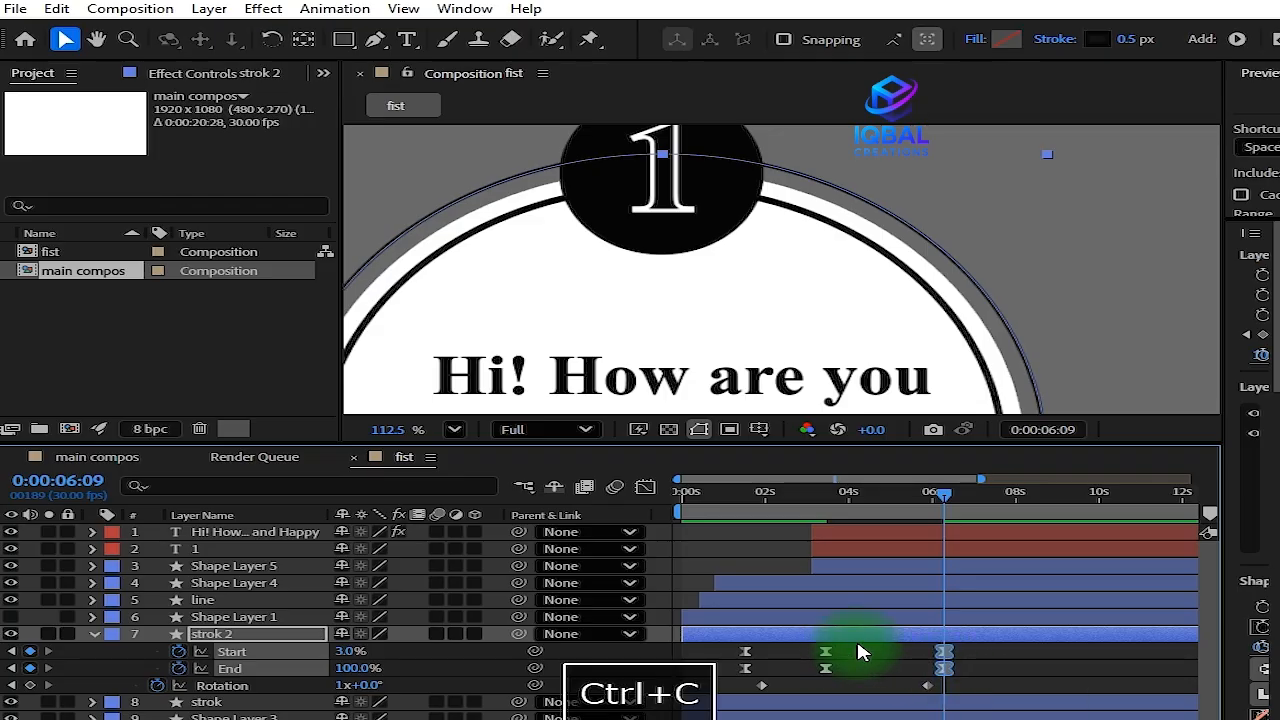
{"action": "key", "text": "j"}
{"action": "key", "text": "j"}
{"action": "left_click_drag", "start_coordinate": [856, 651], "coordinate": [815, 677]}
{"action": "key", "text": "Delete"}
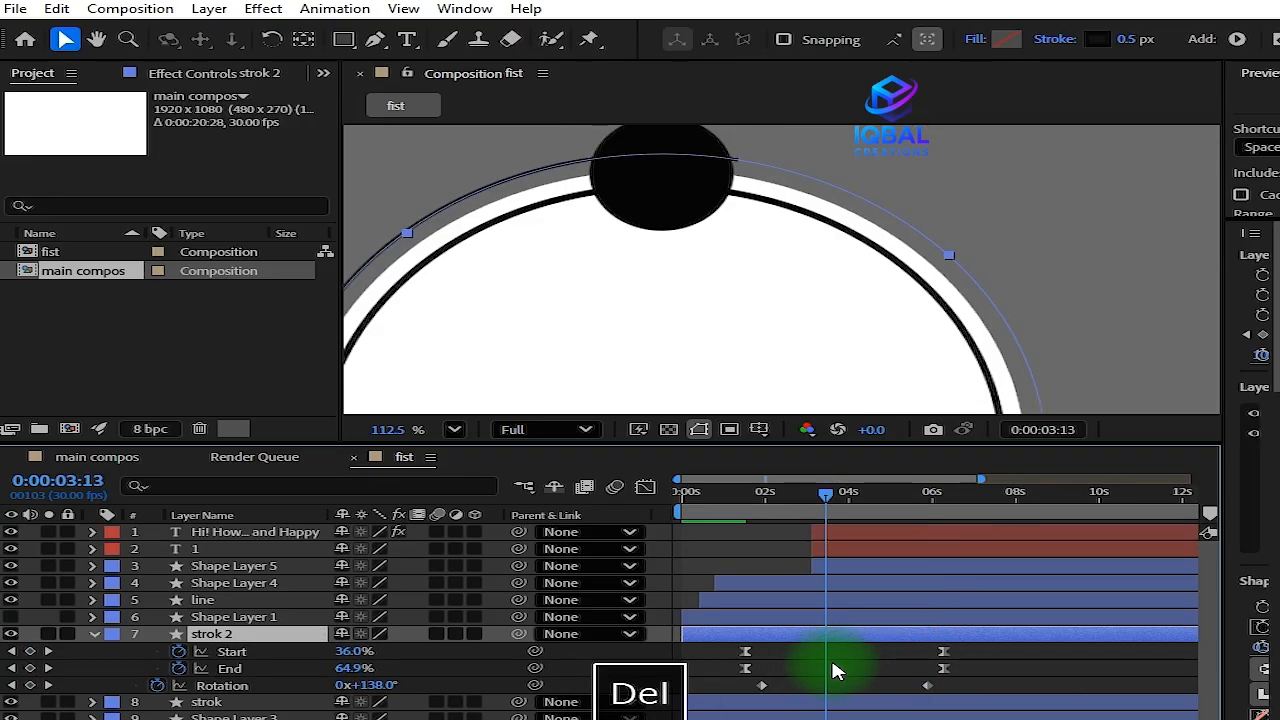
{"action": "scroll", "coordinate": [836, 671], "scroll_direction": "down", "scroll_amount": 1}
{"action": "key", "text": "ctrl+z"}
{"action": "mouse_move", "coordinate": [968, 634]}
{"action": "left_mouse_down"}
{"action": "mouse_move", "coordinate": [946, 674]}
{"action": "mouse_move", "coordinate": [830, 681]}
{"action": "left_mouse_up"}
{"action": "mouse_move", "coordinate": [826, 495]}
{"action": "left_mouse_down"}
{"action": "mouse_move", "coordinate": [757, 518]}
{"action": "mouse_move", "coordinate": [934, 527]}
{"action": "left_mouse_up"}
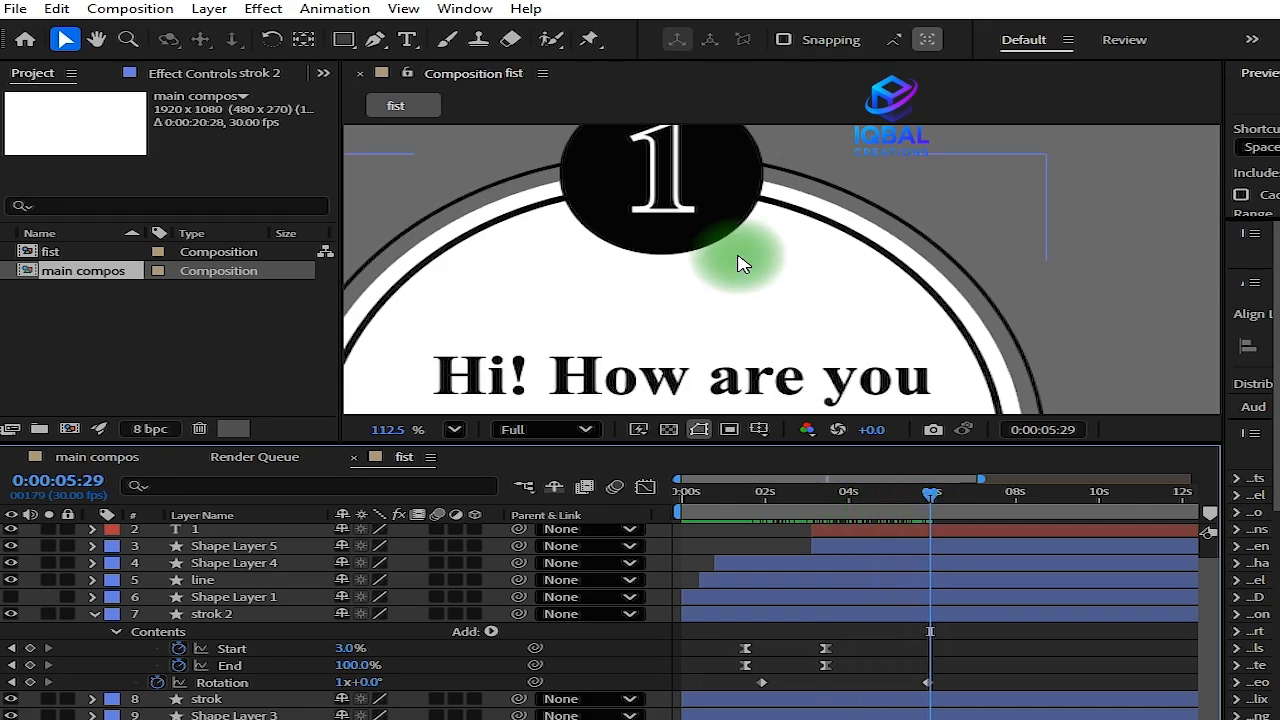
{"action": "scroll", "coordinate": [737, 263], "scroll_direction": "down", "scroll_amount": 6}
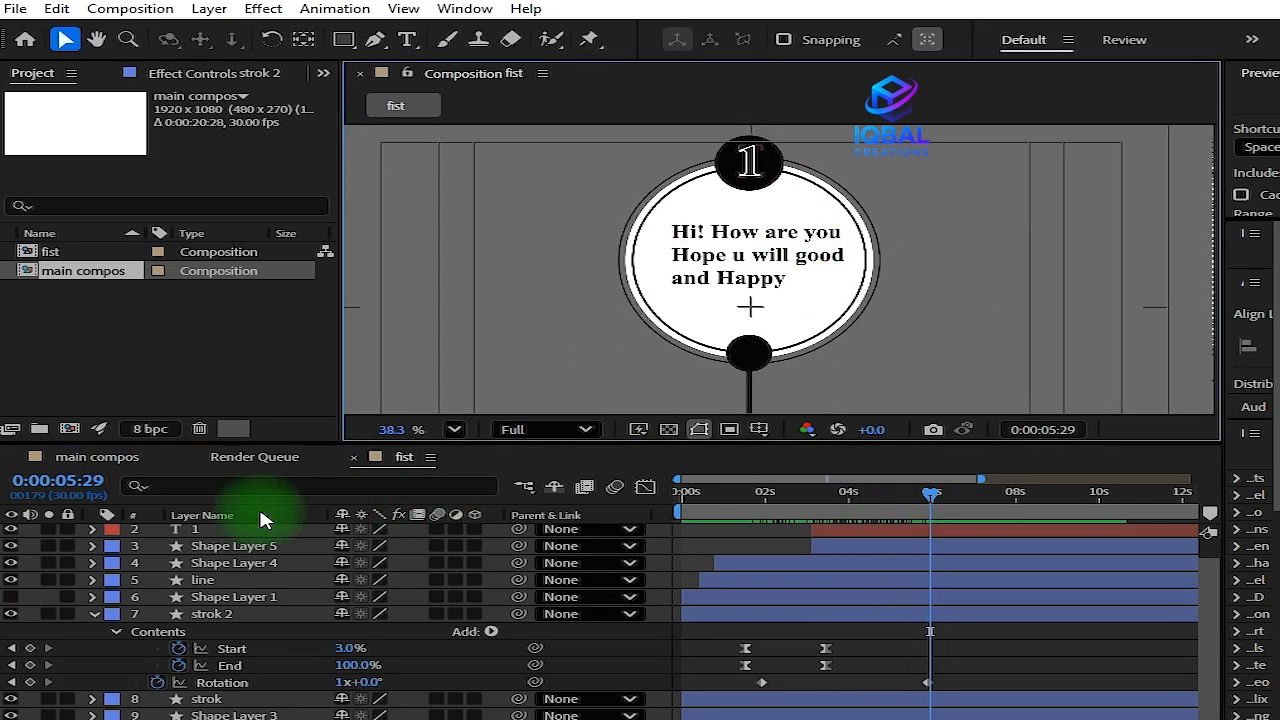
Close the Render Queue and collapse the strok 2 layer's properties
{"action": "left_click", "coordinate": [243, 457]}
{"action": "left_click", "coordinate": [196, 457]}
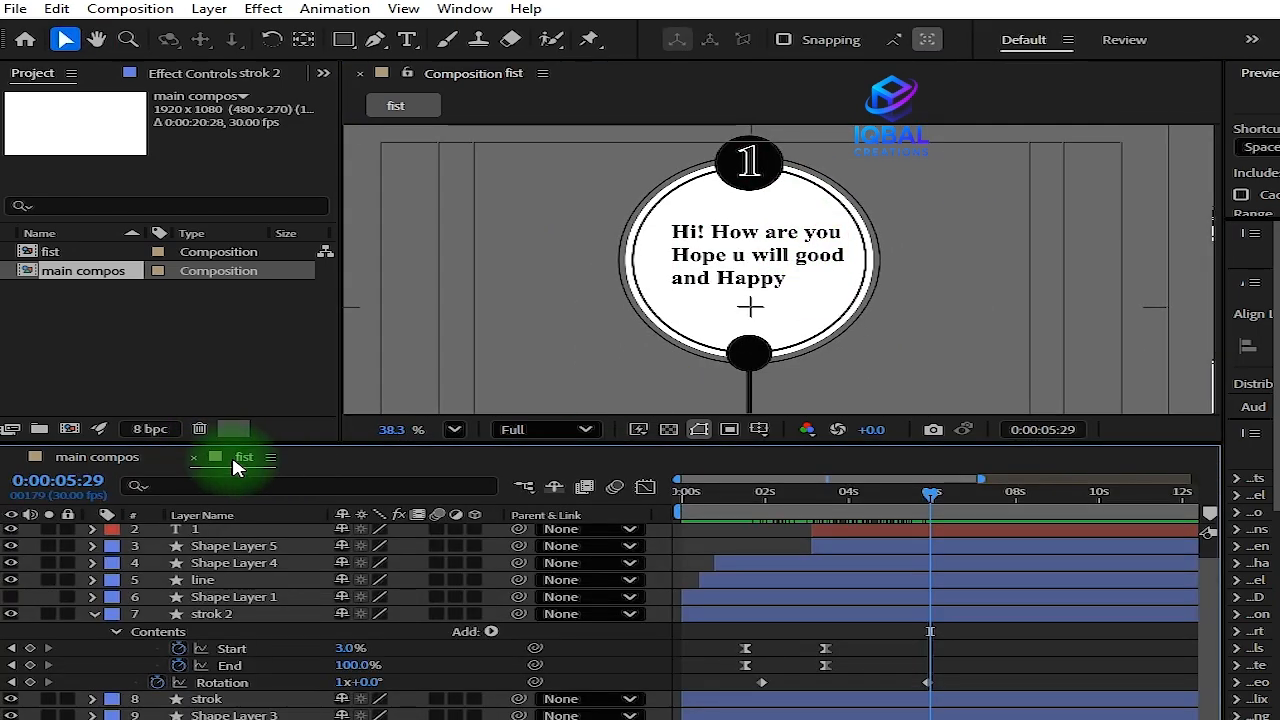
{"action": "left_click", "coordinate": [93, 613]}
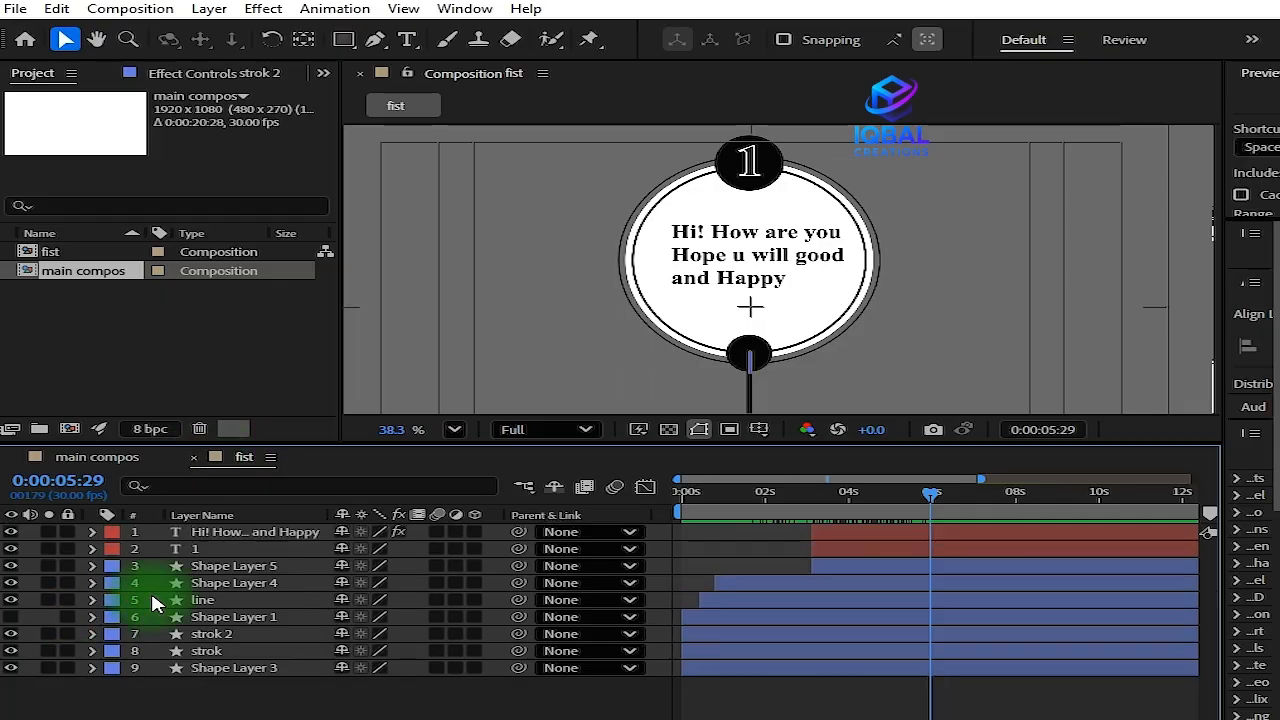
{"action": "left_click", "coordinate": [194, 458]}
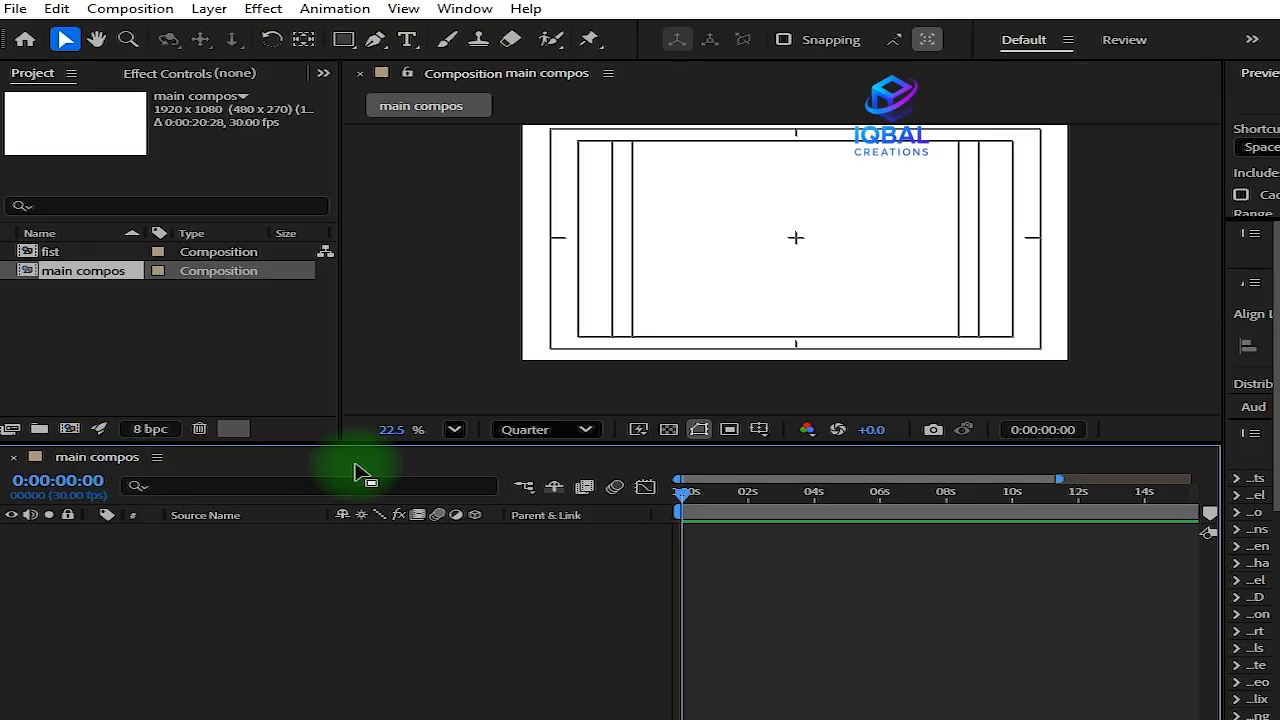
{"action": "left_click_drag", "start_coordinate": [726, 503], "coordinate": [537, 491]}
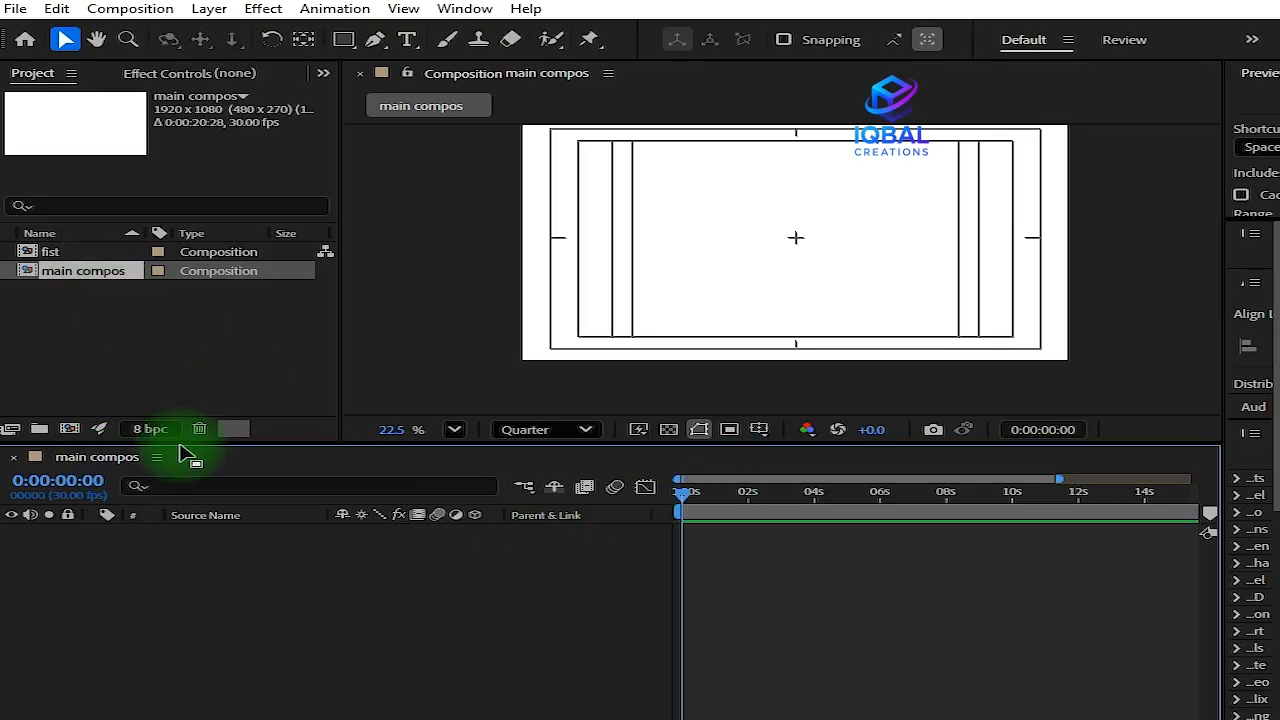
{"action": "left_click_drag", "start_coordinate": [709, 497], "coordinate": [560, 531]}
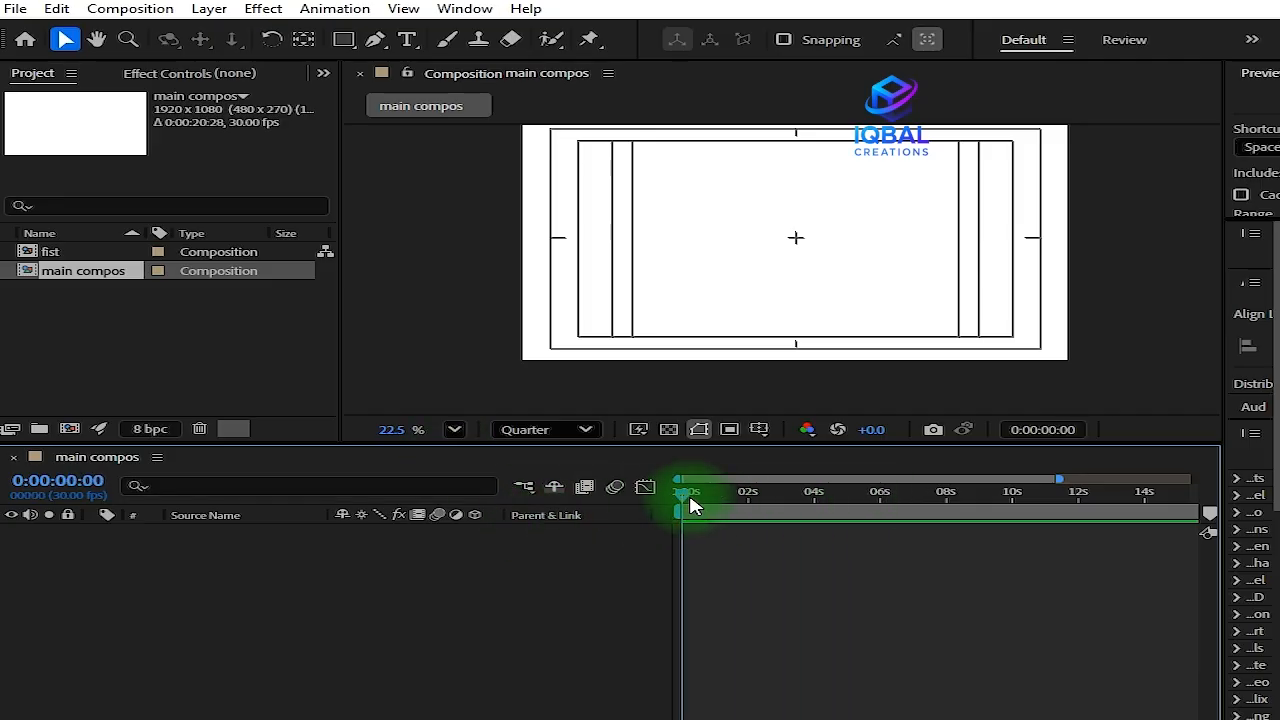
{"action": "double_click", "coordinate": [42, 252]}
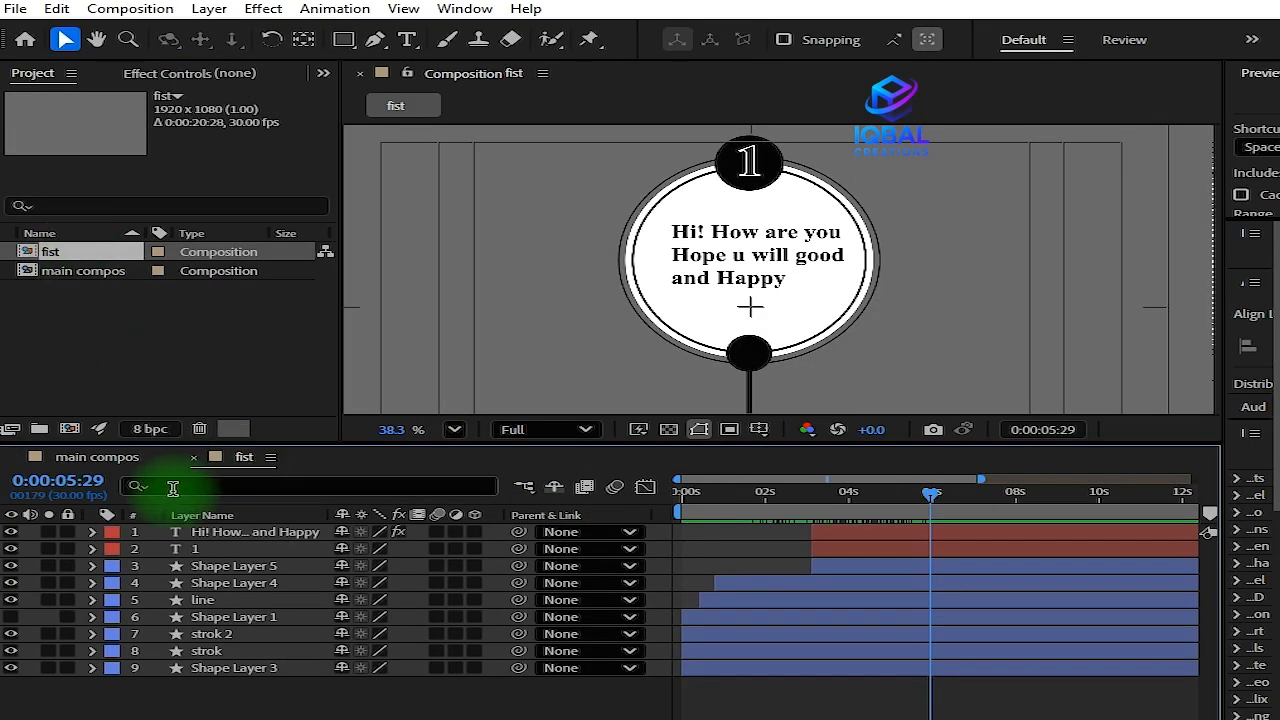
Place the fist composition in the main compos timeline as a layer and scrub to 0:00:05:27
{"action": "left_click_drag", "start_coordinate": [931, 497], "coordinate": [175, 468]}
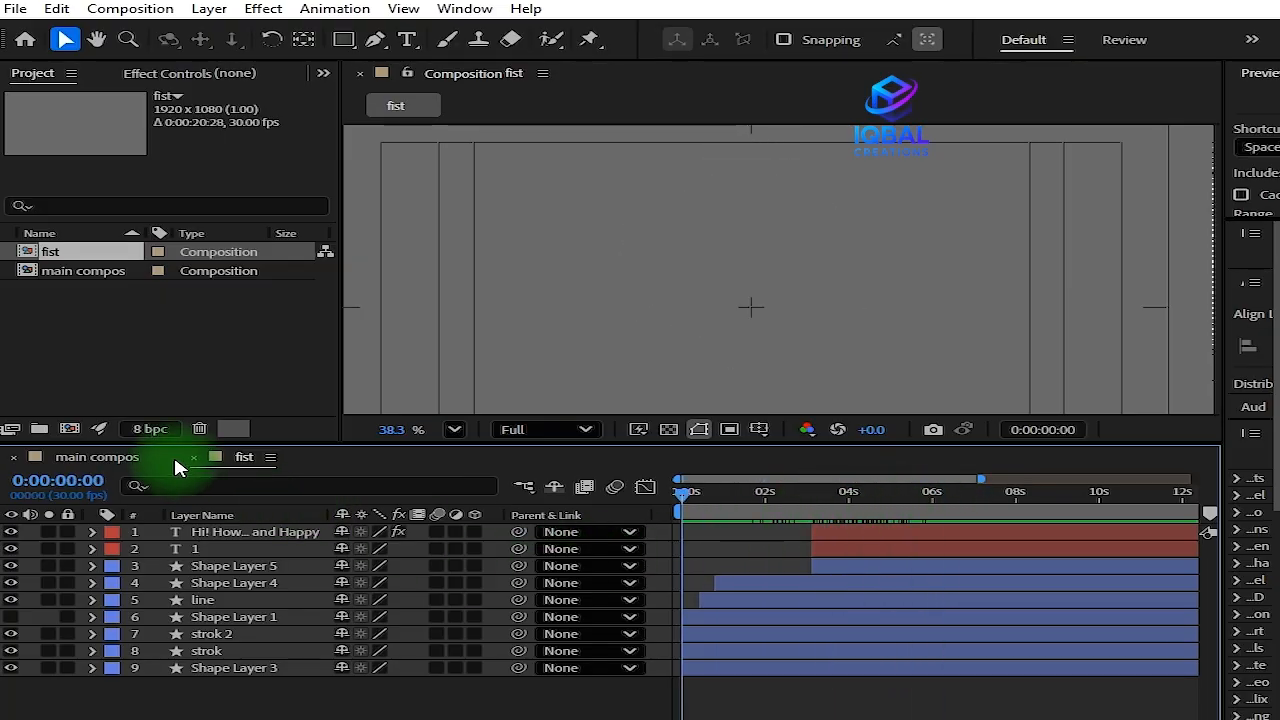
{"action": "left_click", "coordinate": [129, 457]}
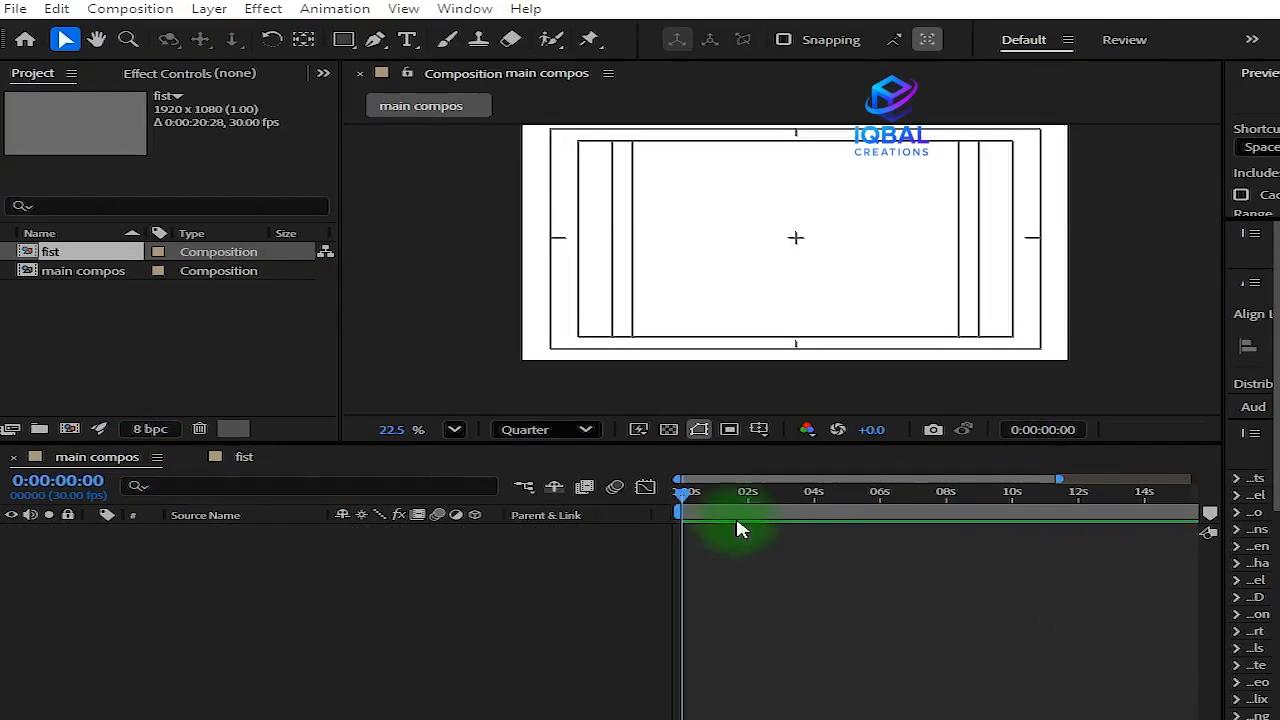
{"action": "left_click_drag", "start_coordinate": [80, 254], "coordinate": [160, 545]}
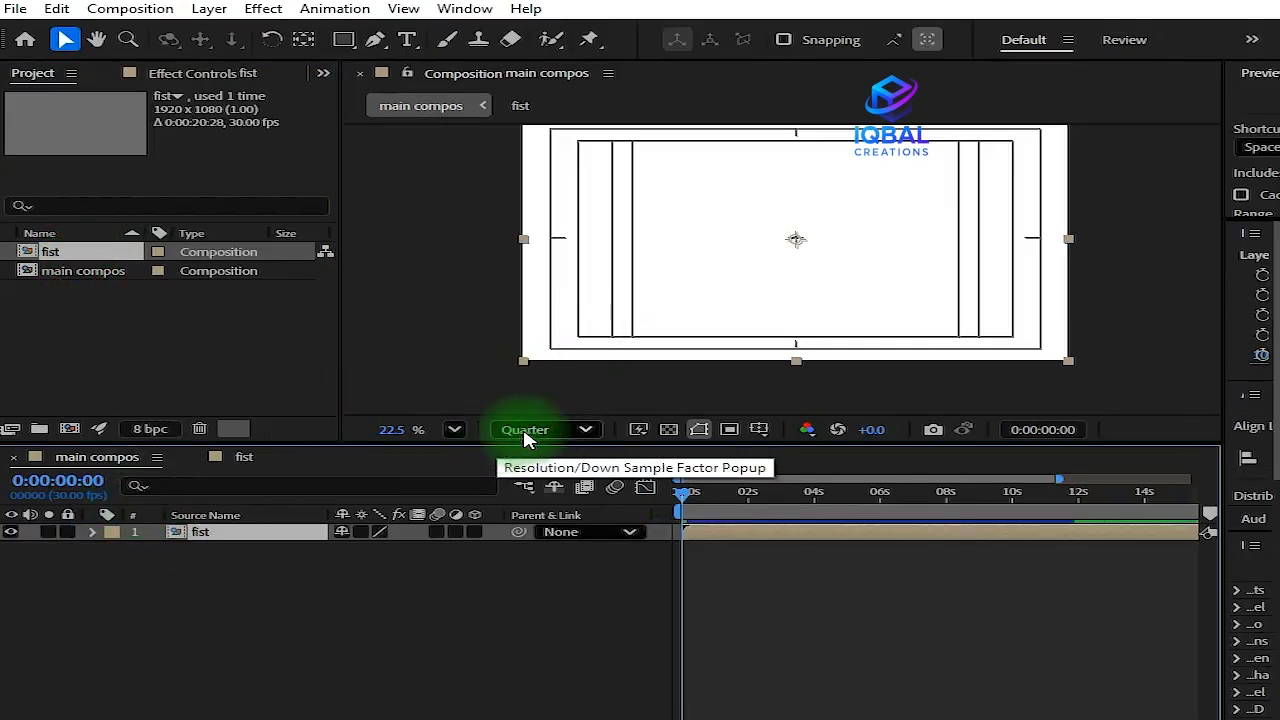
{"action": "left_click", "coordinate": [706, 503]}
{"action": "left_click_drag", "start_coordinate": [706, 503], "coordinate": [877, 497]}
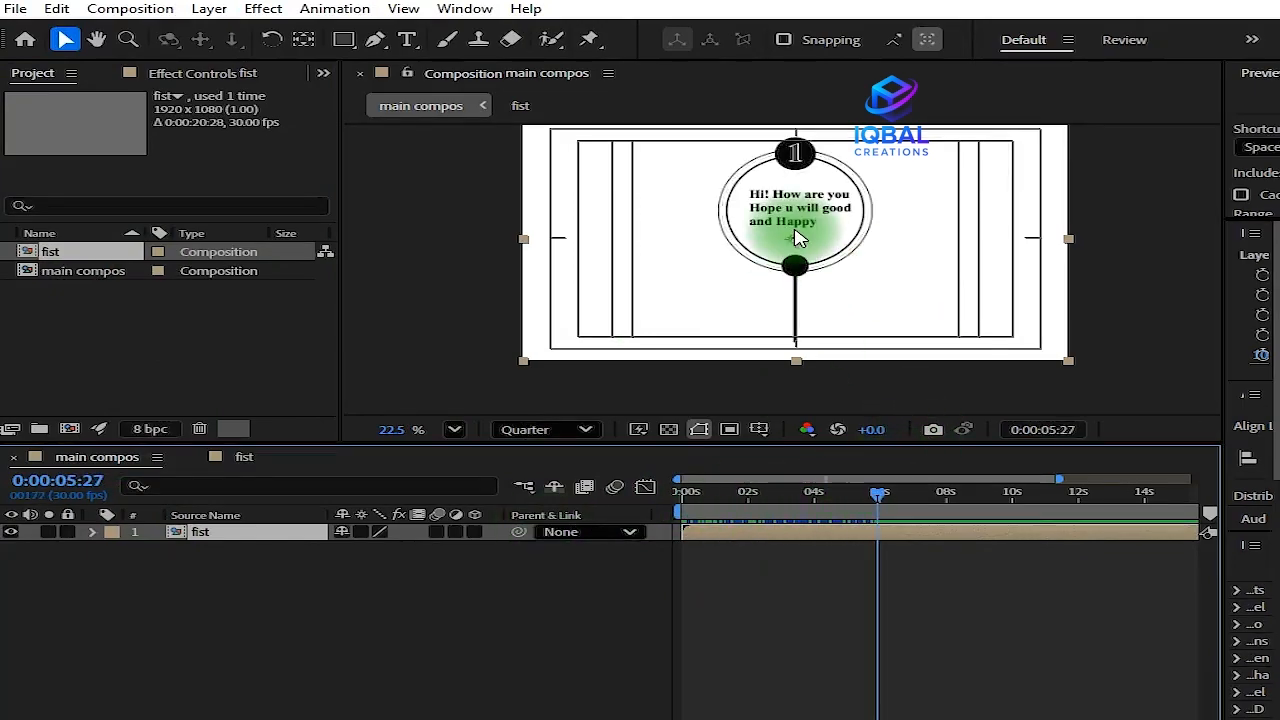
Scale the fist layer down to 35%
{"action": "key", "text": "s"}
{"action": "left_click", "coordinate": [378, 572]}
{"action": "left_click_drag", "start_coordinate": [376, 554], "coordinate": [296, 553]}
{"action": "scroll", "coordinate": [717, 286], "scroll_direction": "up", "scroll_amount": 2}
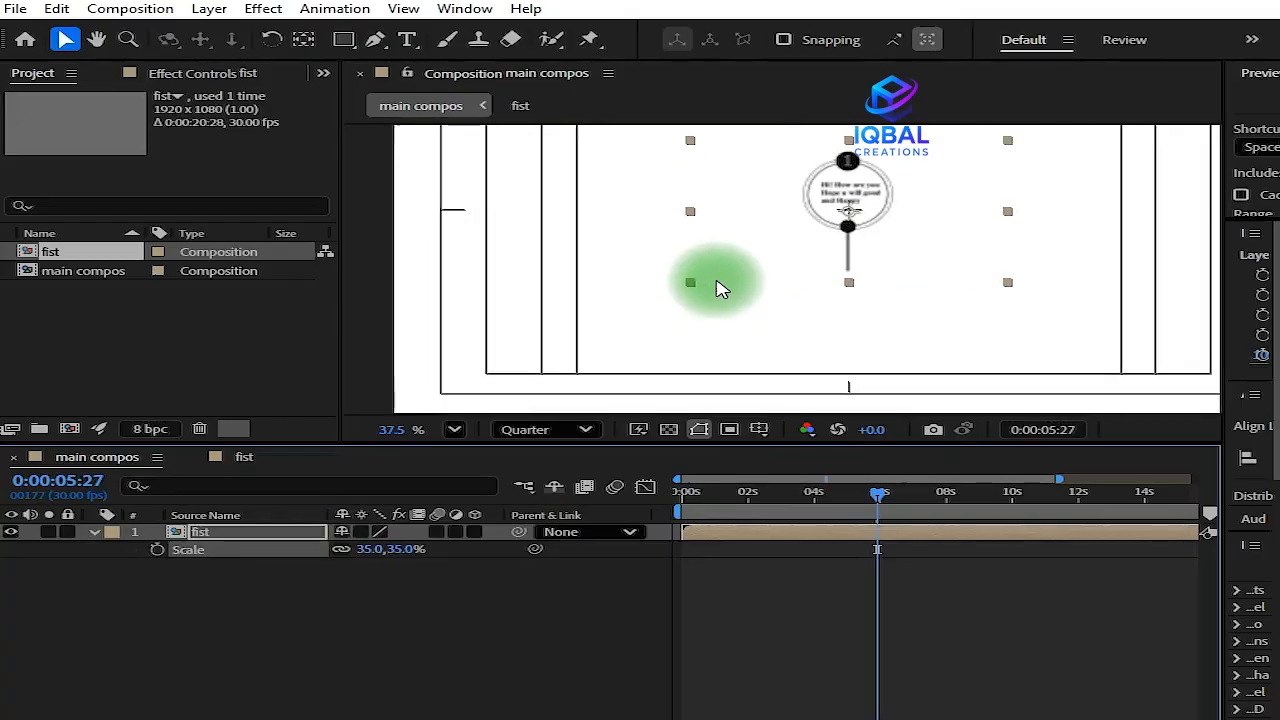
At Full preview resolution, move the fist layer to the left side of the frame and scale it to 65%
{"action": "left_click", "coordinate": [571, 429]}
{"action": "left_click", "coordinate": [543, 492]}
{"action": "left_click_drag", "start_coordinate": [897, 207], "coordinate": [524, 306]}
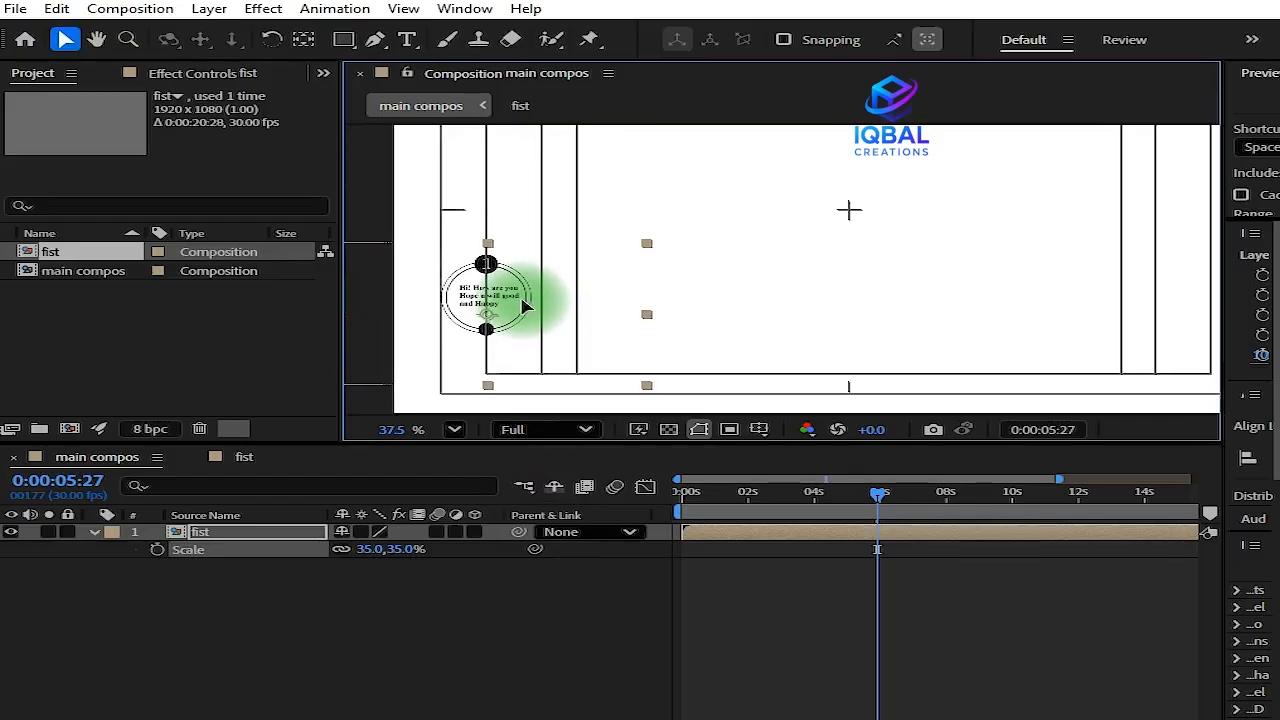
{"action": "scroll", "coordinate": [560, 302], "scroll_direction": "down", "scroll_amount": 1}
{"action": "key", "text": "s"}
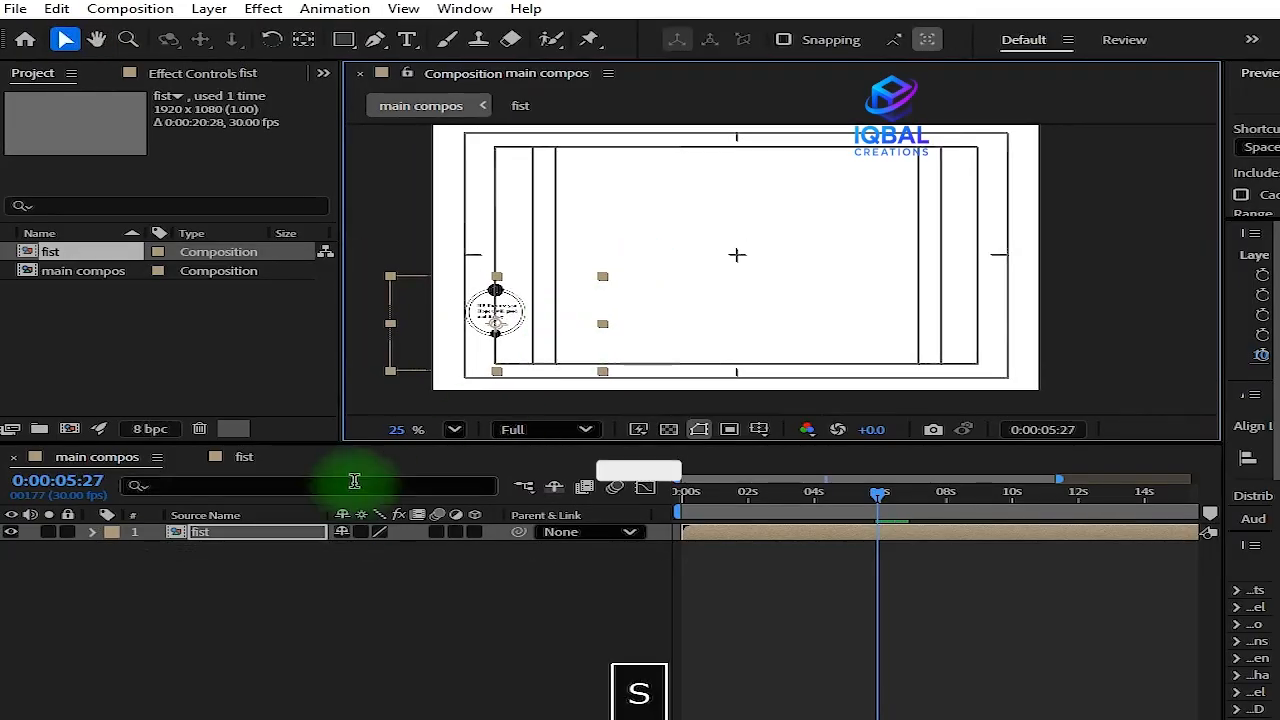
{"action": "left_click_drag", "start_coordinate": [370, 549], "coordinate": [524, 244]}
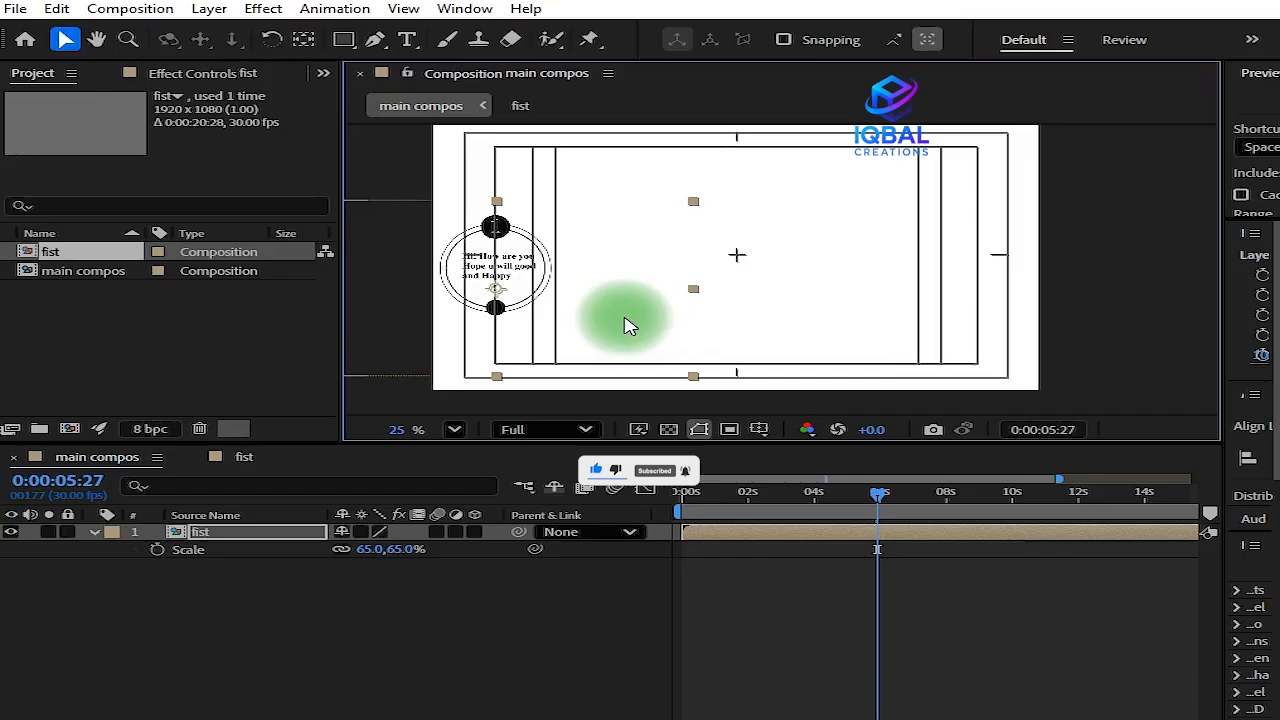
Nudge the fist layer slightly right so its bubble sits just inside the left safe margin, and check it at 0:00:08:23
{"action": "key", "text": "Right"}
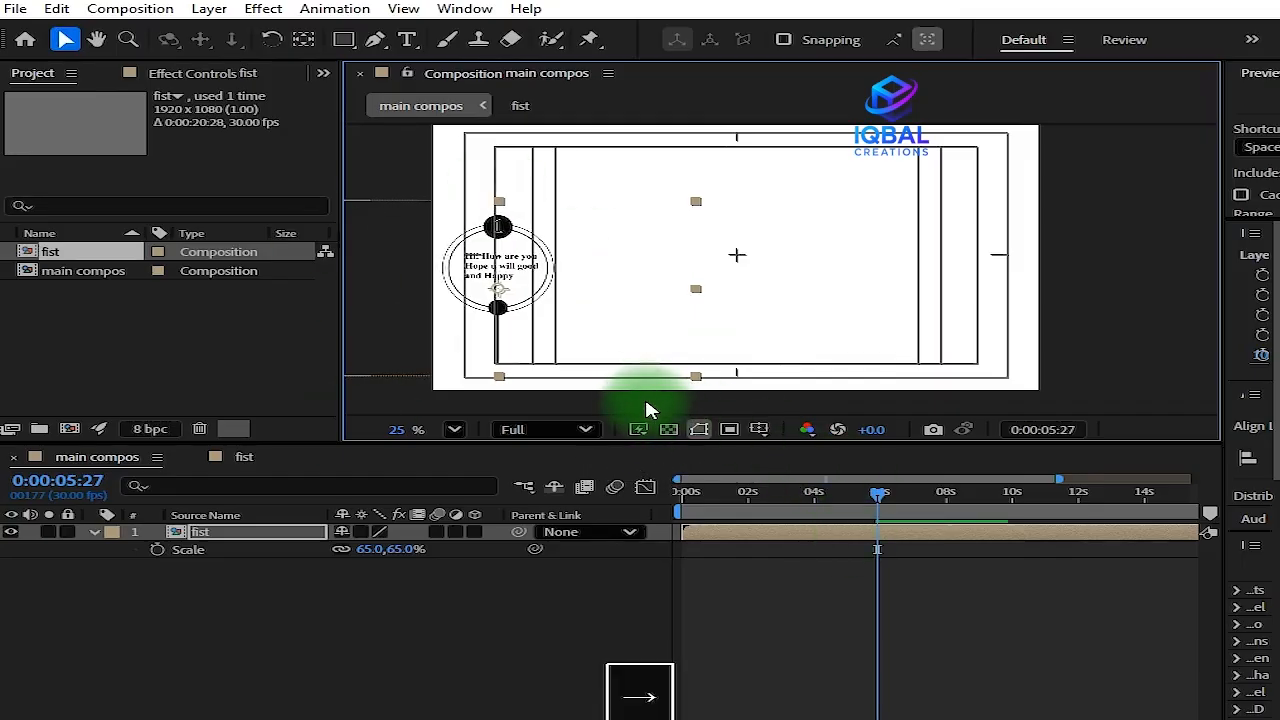
{"action": "key", "text": "Right"}
{"action": "key", "text": "Right"}
{"action": "key", "text": "Right"}
{"action": "key", "text": "Right"}
{"action": "key", "text": "Right"}
{"action": "key", "text": "Right"}
{"action": "key", "text": "Right"}
{"action": "key", "text": "Right"}
{"action": "key", "text": "Right"}
{"action": "key", "text": "Right"}
{"action": "key", "text": "Right"}
{"action": "key", "text": "Right"}
{"action": "key", "text": "Right"}
{"action": "key", "text": "Right"}
{"action": "key", "text": "Left"}
{"action": "key", "text": "Left"}
{"action": "key", "text": "Left"}
{"action": "key", "text": "Left"}
{"action": "key", "text": "Left"}
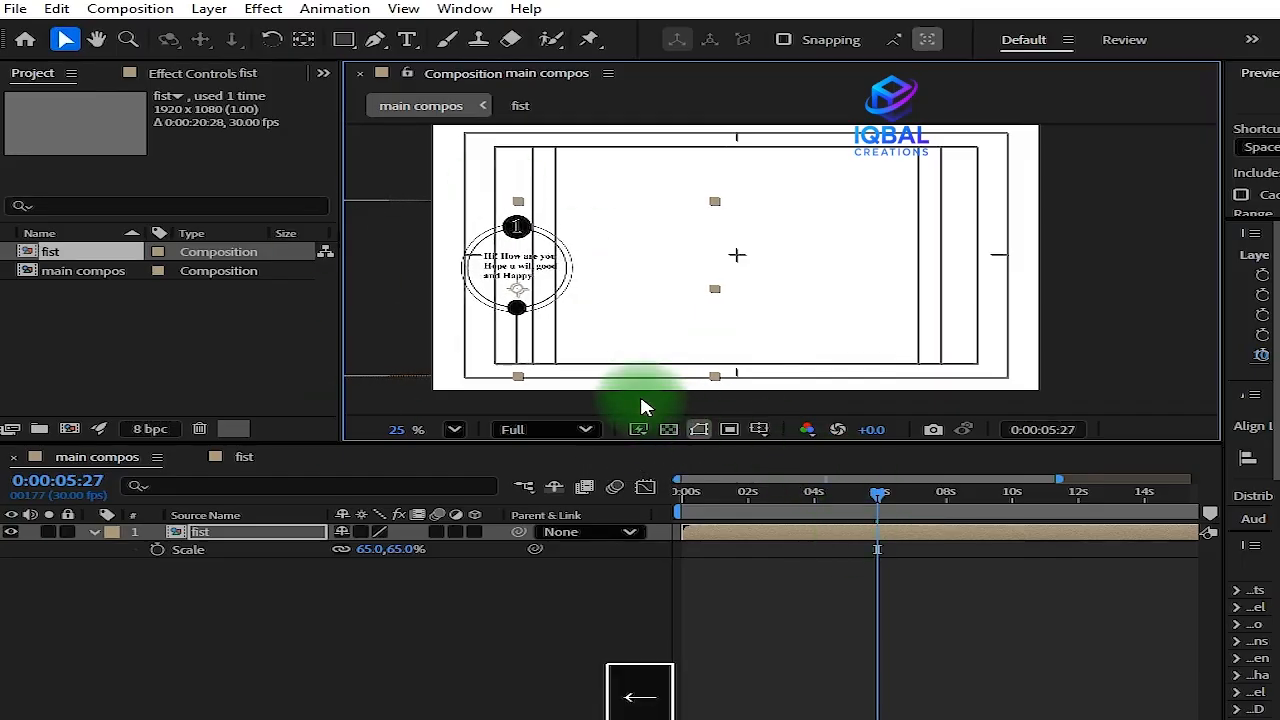
{"action": "key", "text": "Left"}
{"action": "left_click_drag", "start_coordinate": [862, 493], "coordinate": [971, 526]}
{"action": "left_click", "coordinate": [480, 330]}
{"action": "scroll", "coordinate": [637, 274], "scroll_direction": "up", "scroll_amount": 1}
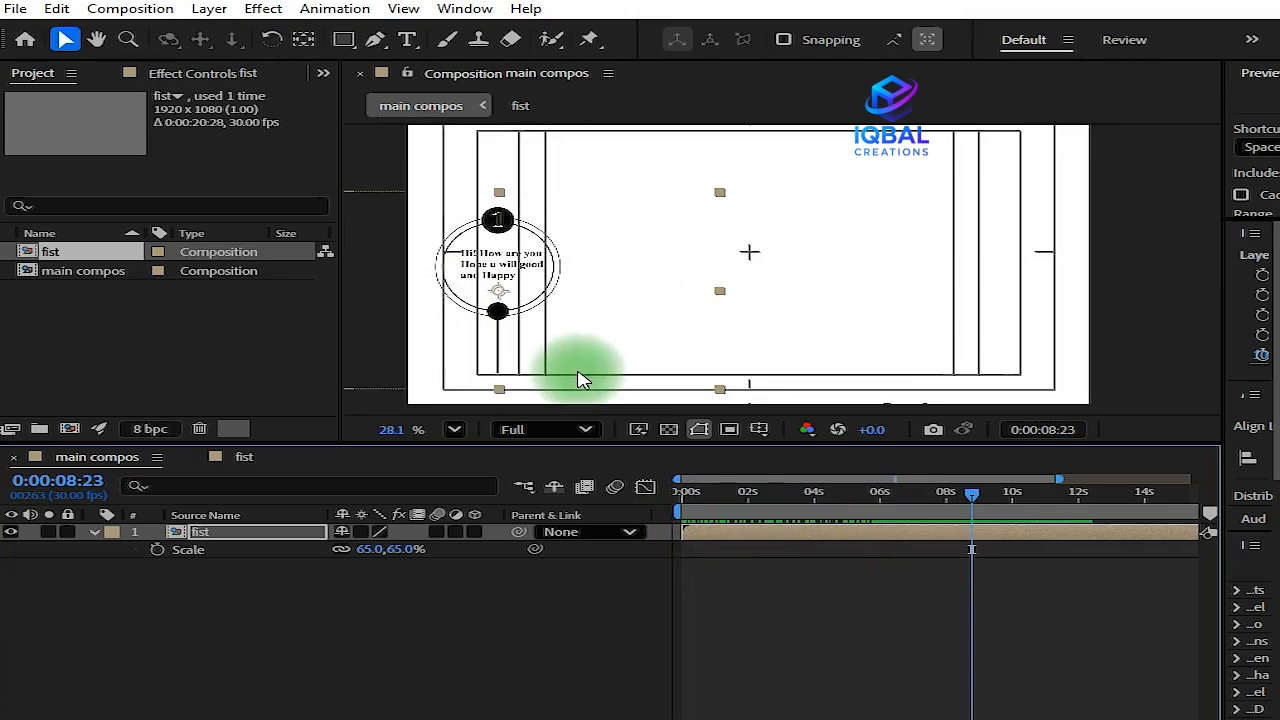
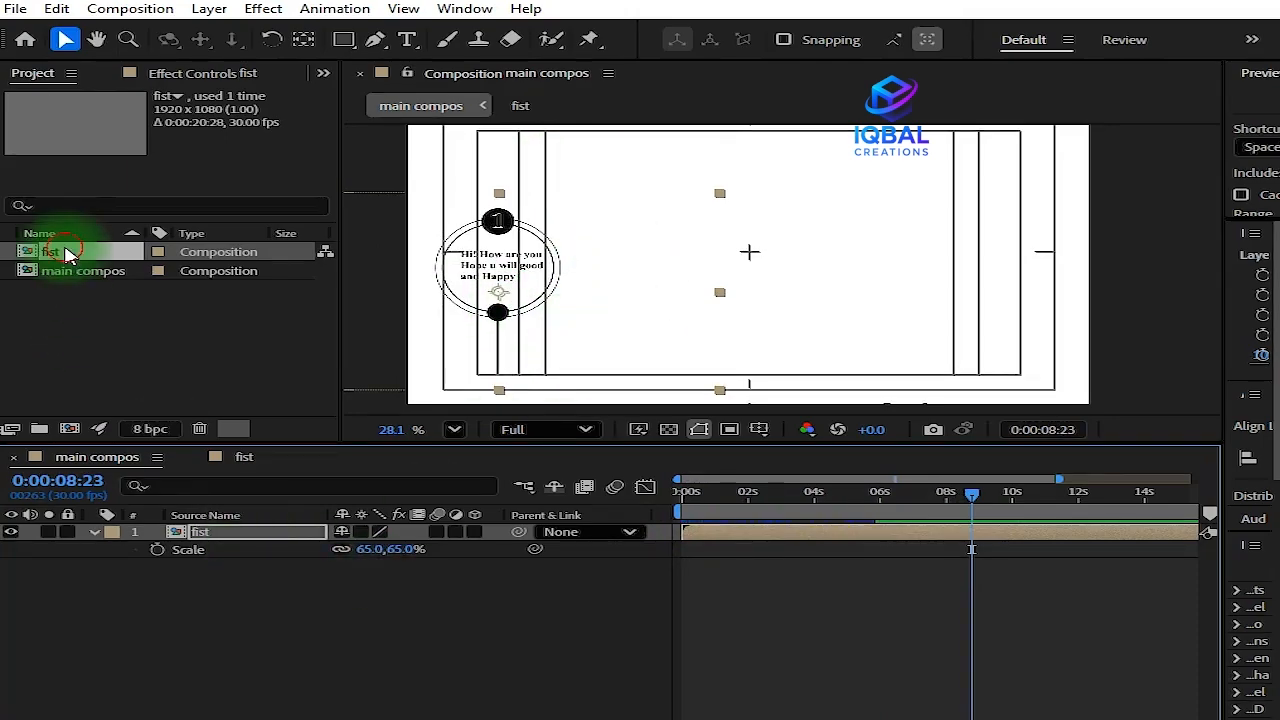
Duplicate the fist composition as fist 2, then duplicate the fist layer in main compos and replace the copy's source with fist 2
{"action": "left_click", "coordinate": [72, 252]}
{"action": "key", "text": "ctrl+d"}
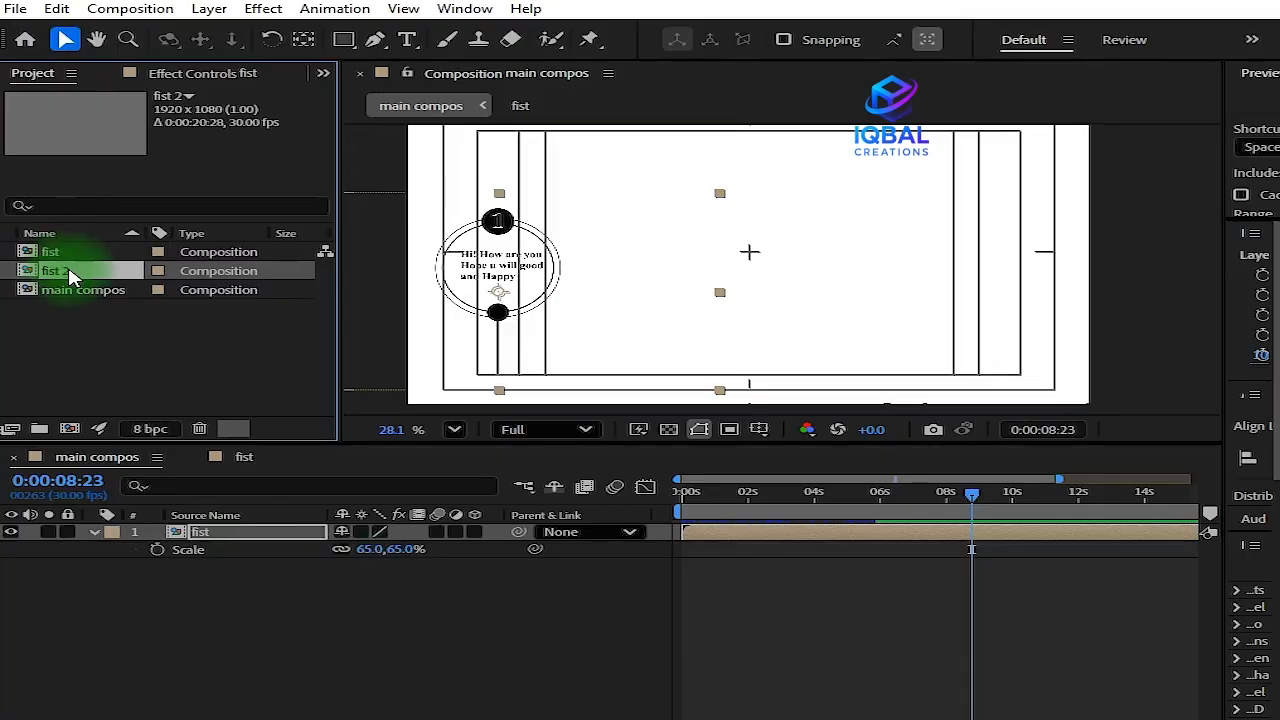
{"action": "left_click", "coordinate": [219, 545]}
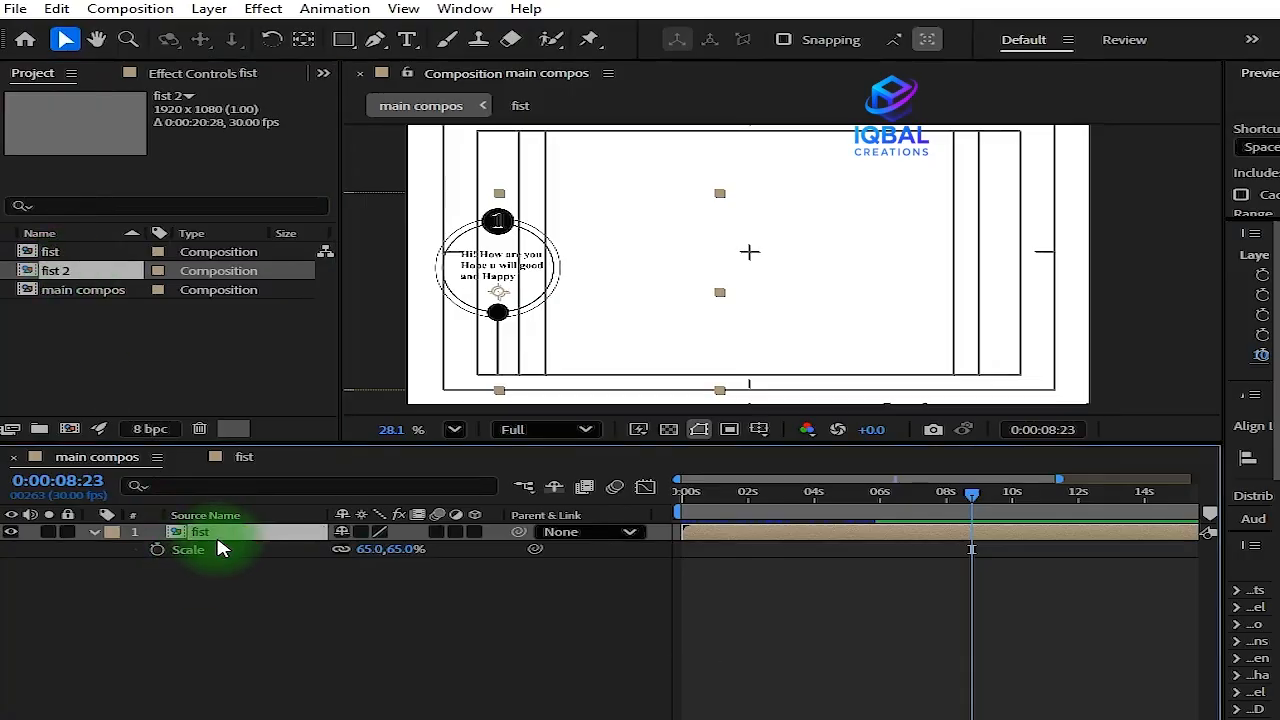
{"action": "key", "text": "ctrl+d"}
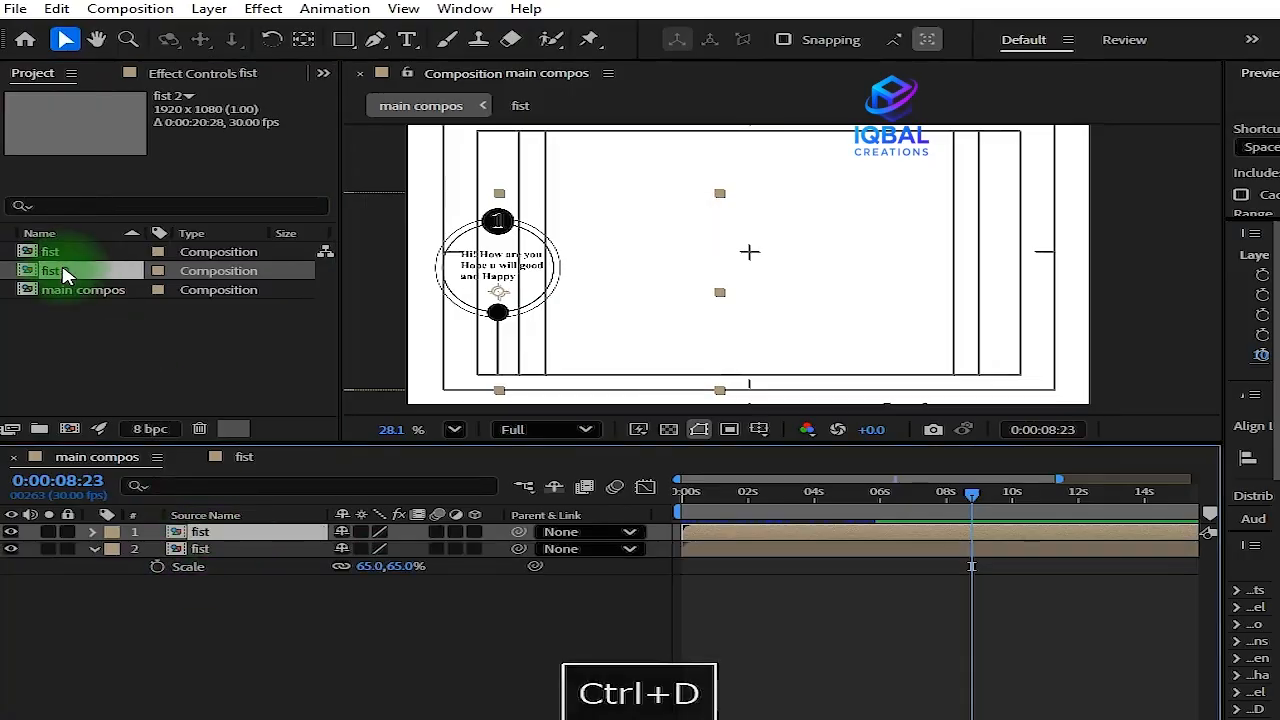
{"action": "left_click_drag", "start_coordinate": [66, 274], "coordinate": [206, 536]}
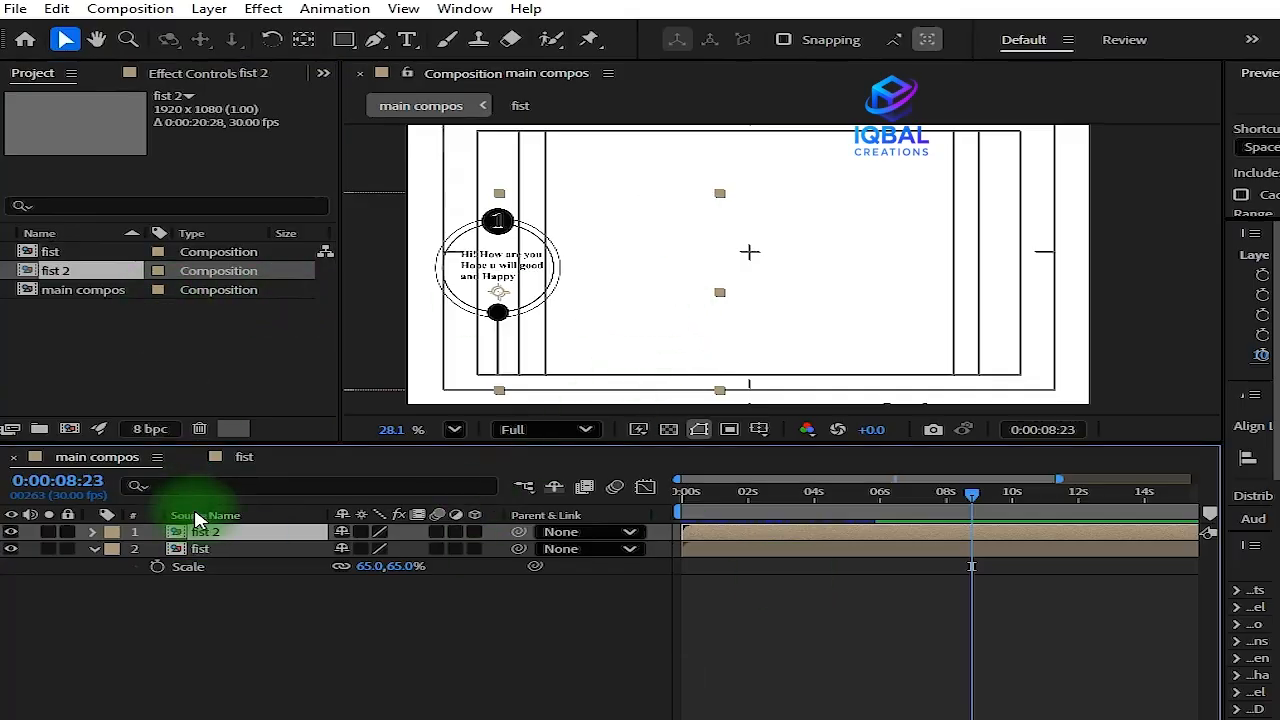
Hide the fist 2 layer and draw a thin horizontal rectangle at 0:00:00:00 along the lower title-safe line, starting from its left corner
{"action": "left_click", "coordinate": [12, 532]}
{"action": "left_click_drag", "start_coordinate": [971, 494], "coordinate": [640, 527]}
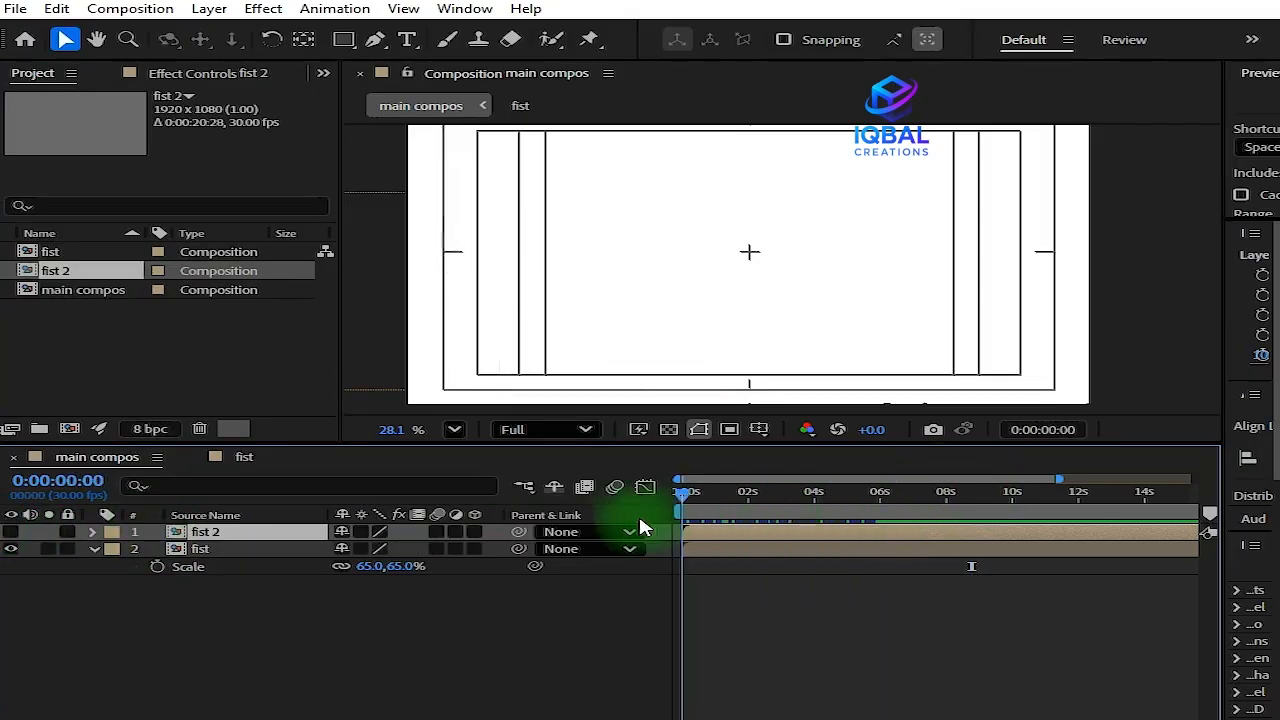
{"action": "left_click_drag", "start_coordinate": [347, 48], "coordinate": [408, 37]}
{"action": "scroll", "coordinate": [449, 325], "scroll_direction": "up", "scroll_amount": 1}
{"action": "left_click_drag", "start_coordinate": [449, 324], "coordinate": [518, 269]}
{"action": "left_click", "coordinate": [845, 655]}
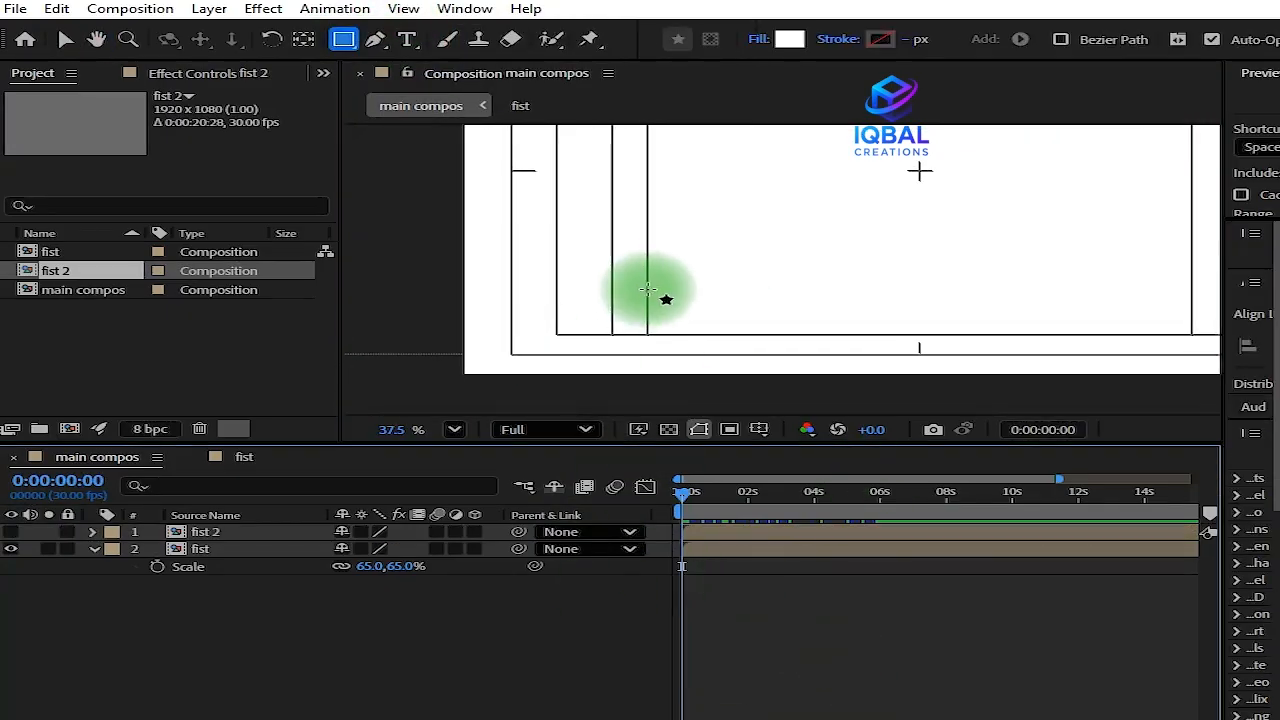
{"action": "scroll", "coordinate": [648, 290], "scroll_direction": "up", "scroll_amount": 1}
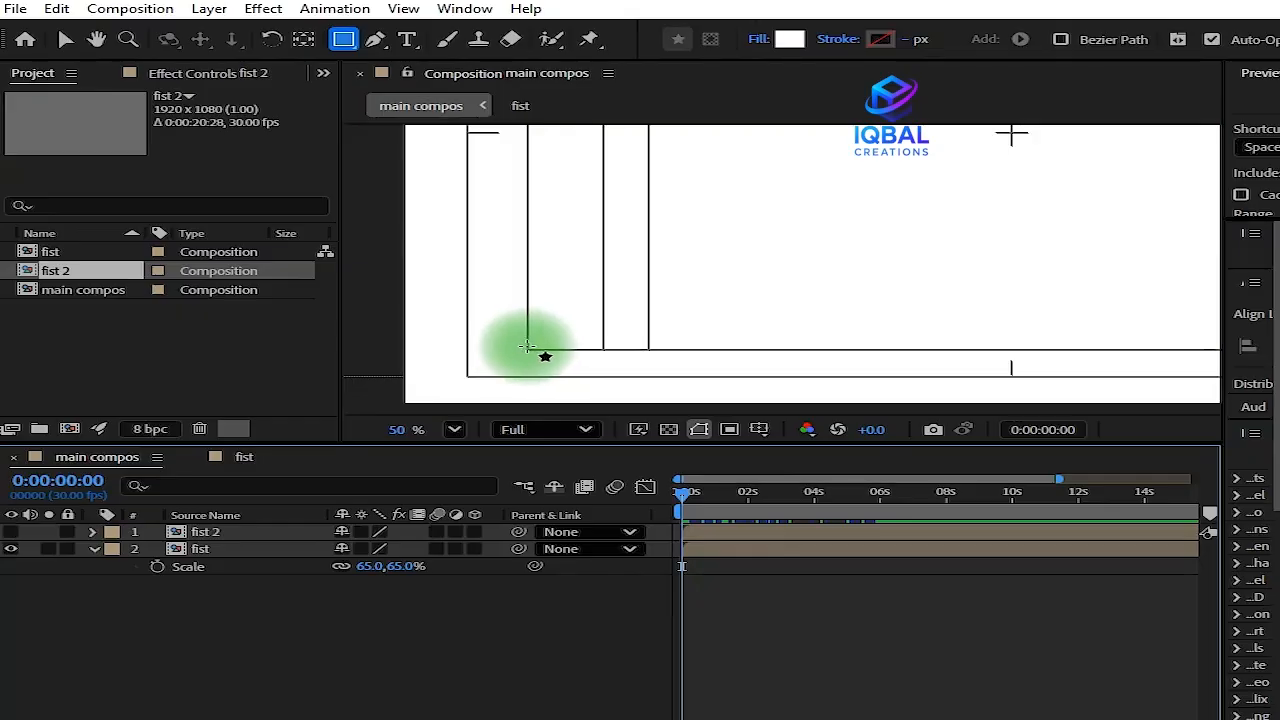
{"action": "left_click_drag", "start_coordinate": [525, 345], "coordinate": [795, 350]}
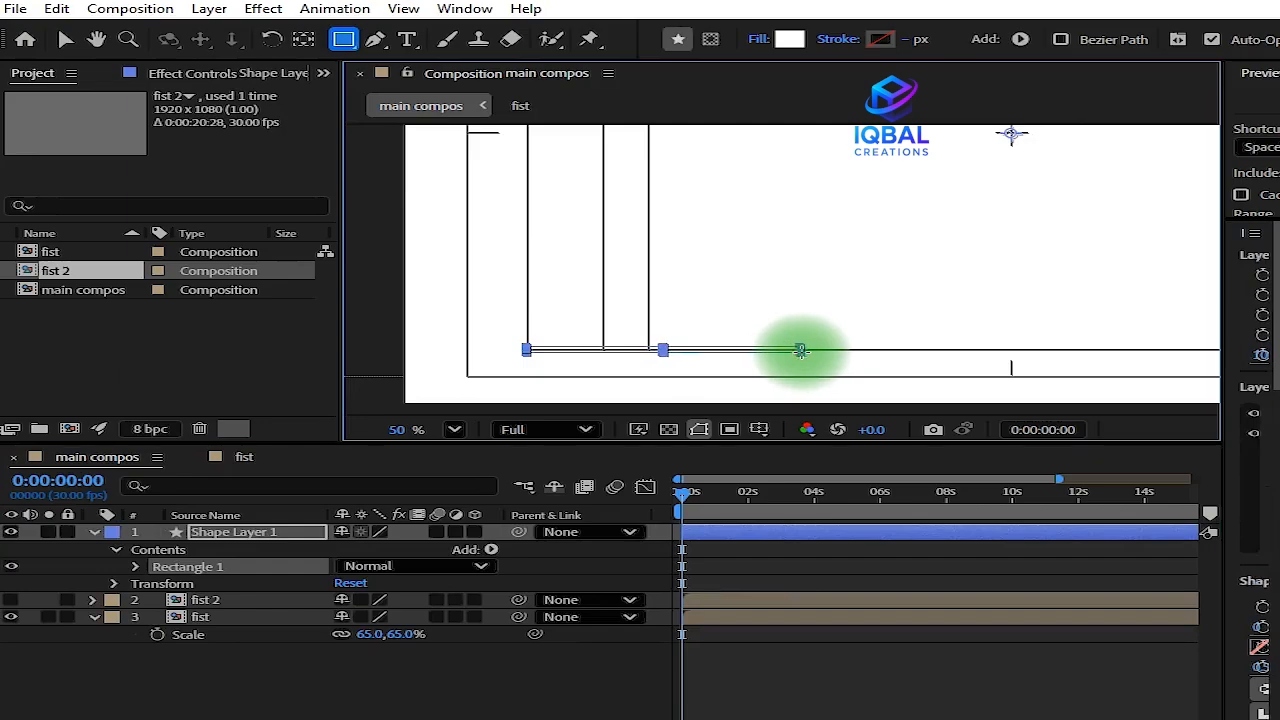
{"action": "left_click_drag", "start_coordinate": [810, 350], "coordinate": [810, 350]}
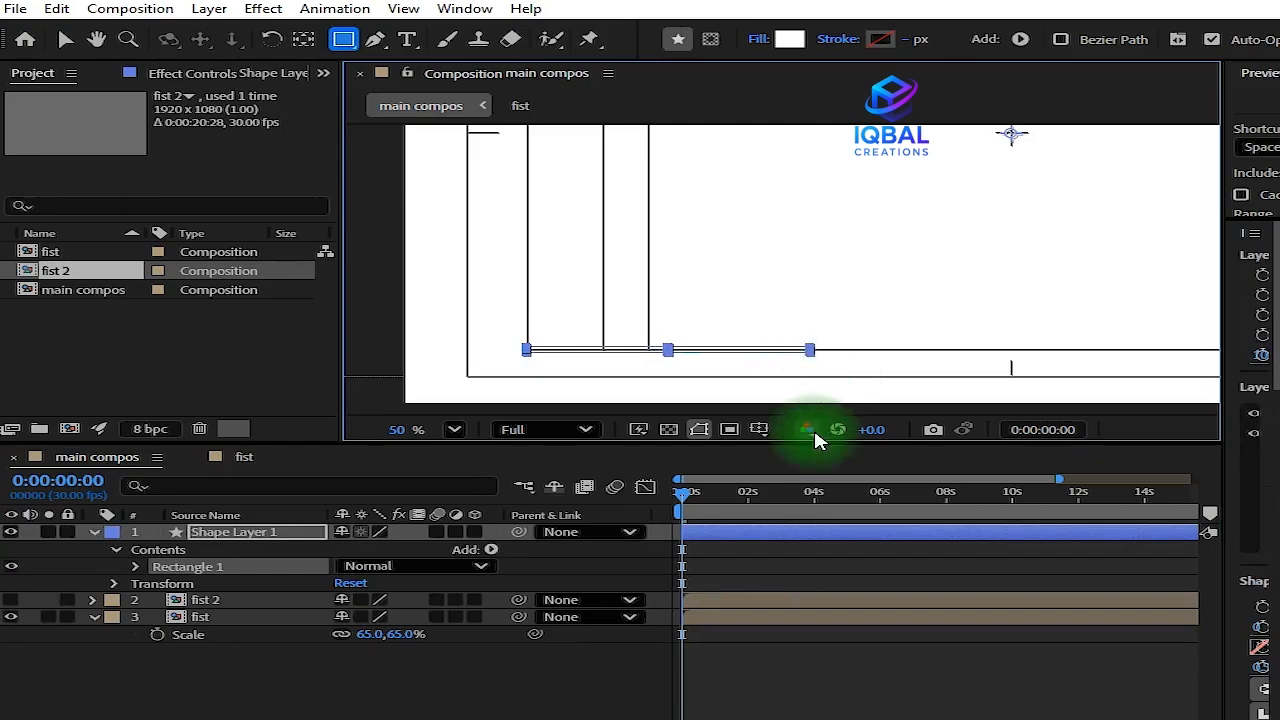
Change the thin rectangle's fill color to bright red
{"action": "left_click", "coordinate": [65, 38]}
{"action": "left_click", "coordinate": [1006, 38]}
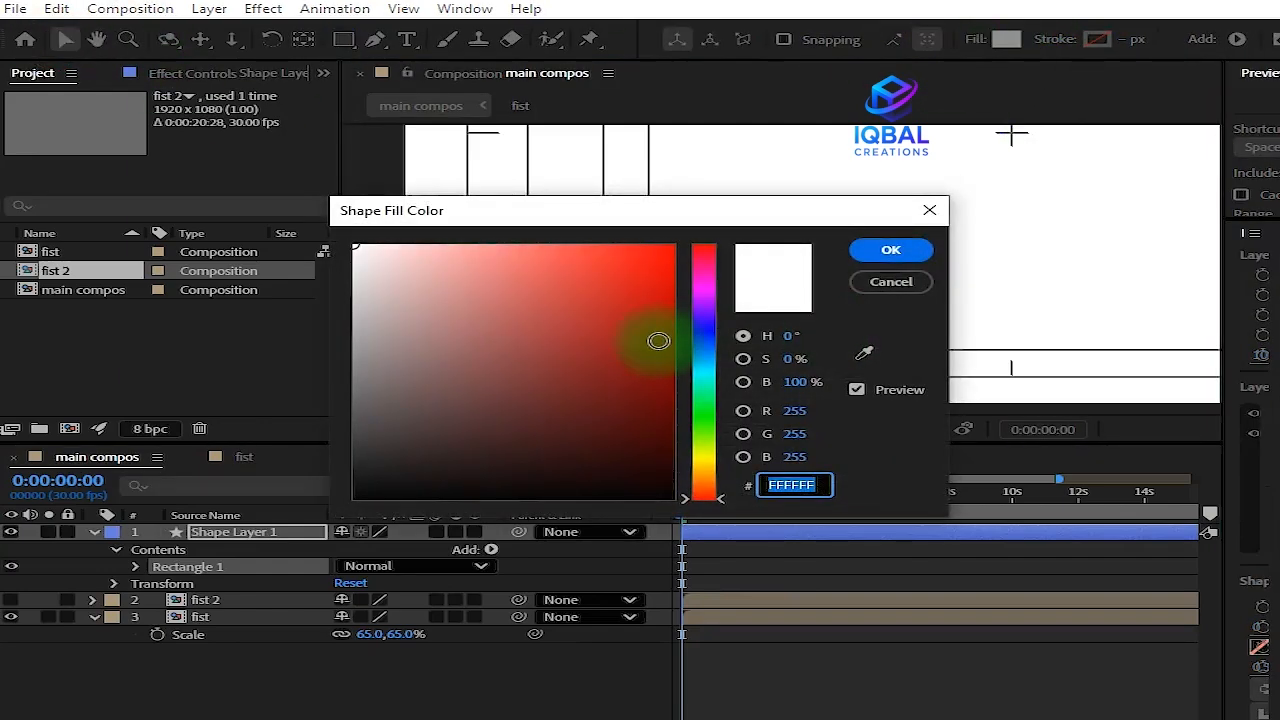
{"action": "left_click", "coordinate": [646, 325]}
{"action": "left_click_drag", "start_coordinate": [758, 256], "coordinate": [790, 241]}
{"action": "left_click", "coordinate": [895, 252]}
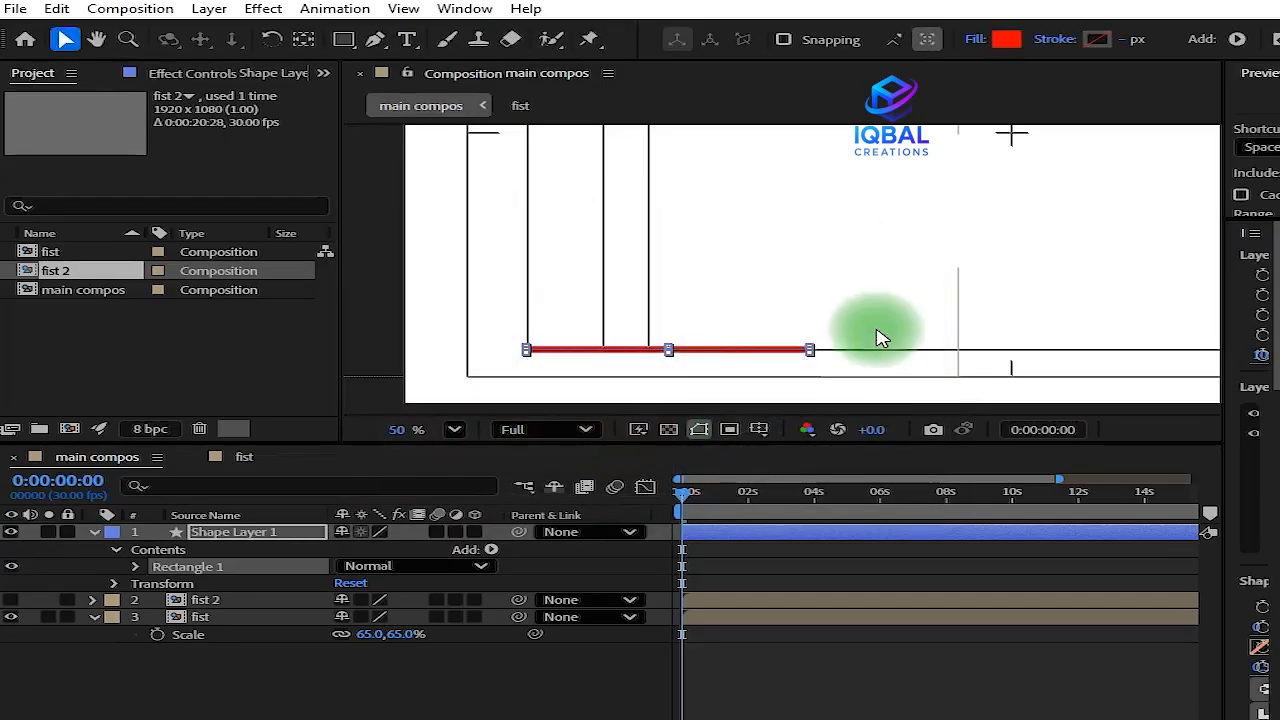
Stretch the red line freehand to about 107.5% width, reveal its Scale property, and center its anchor point in the line
{"action": "left_click", "coordinate": [778, 692]}
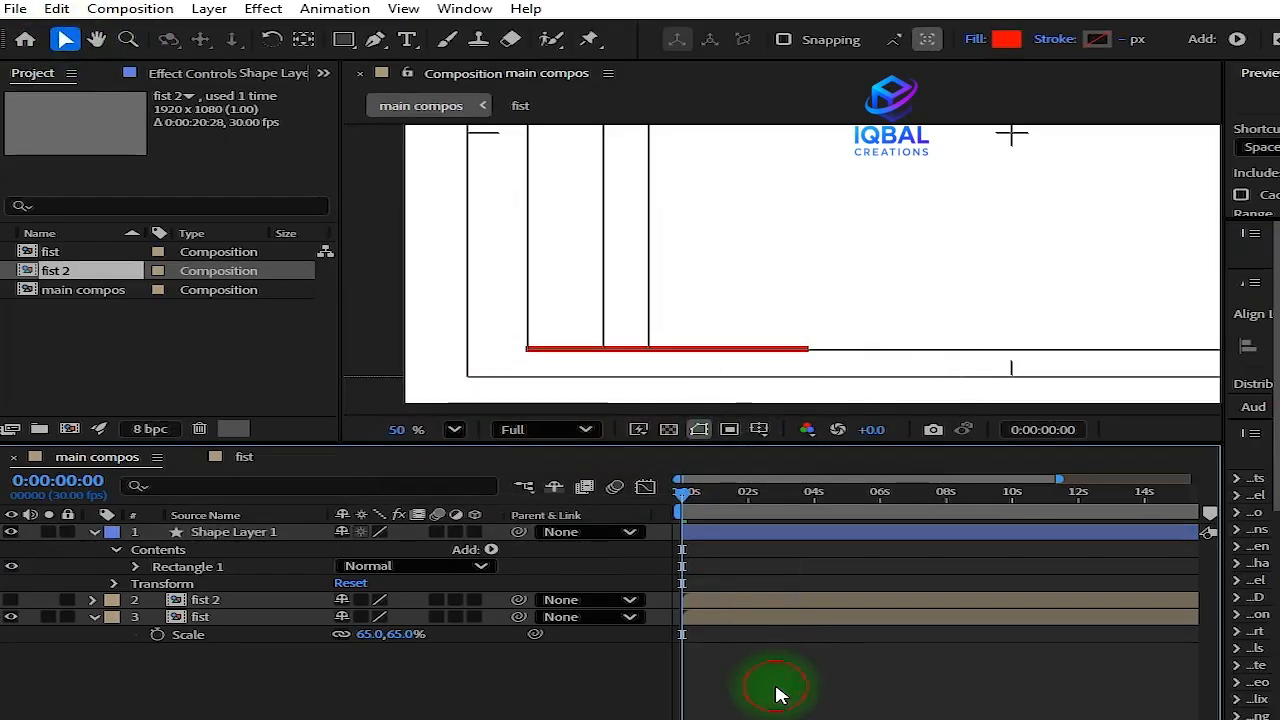
{"action": "left_click", "coordinate": [735, 352]}
{"action": "left_click_drag", "start_coordinate": [816, 357], "coordinate": [795, 349]}
{"action": "key", "text": "s"}
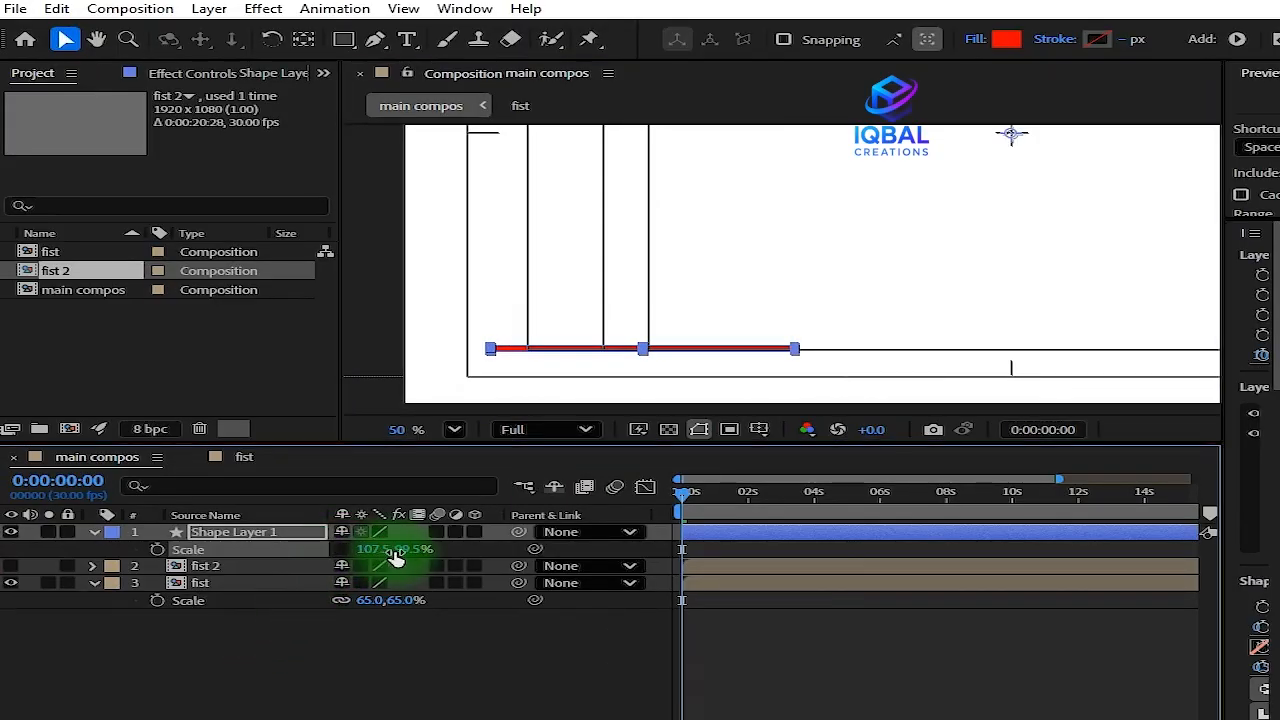
{"action": "left_click_drag", "start_coordinate": [403, 549], "coordinate": [406, 549]}
{"action": "key", "text": "ctrl+z"}
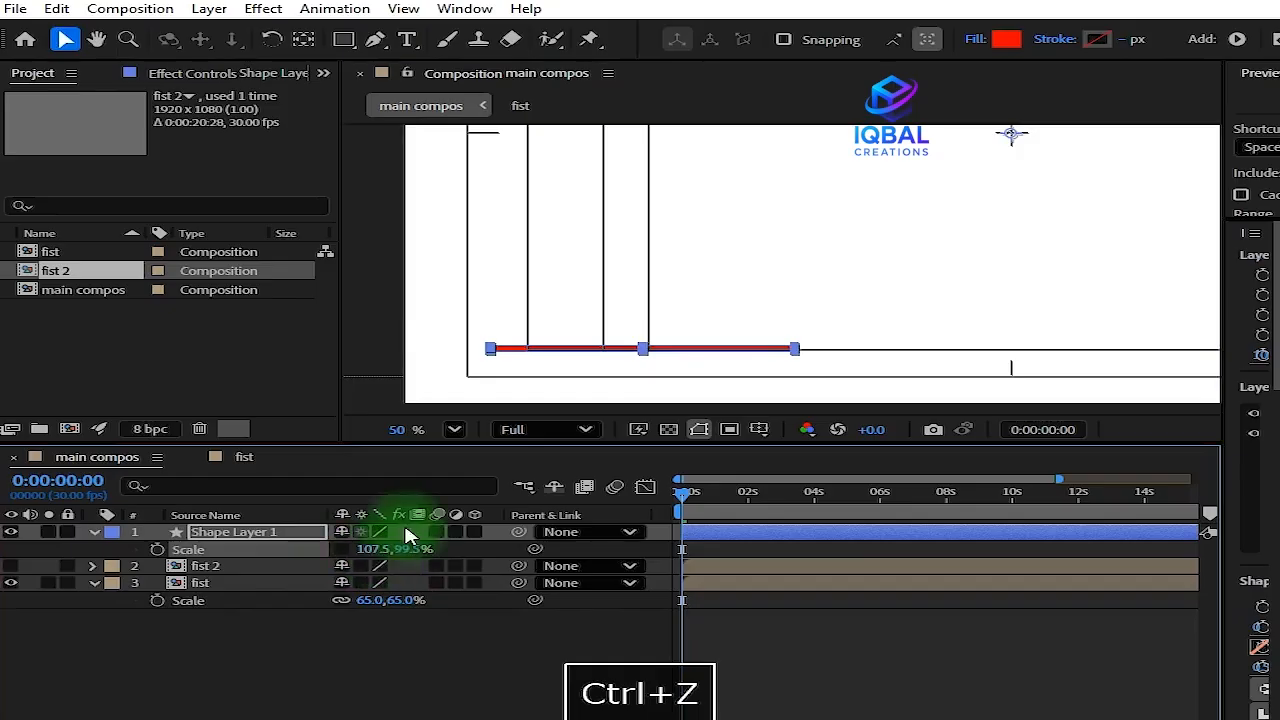
{"action": "left_click", "coordinate": [728, 350]}
{"action": "key", "text": "ctrl+alt+Home"}
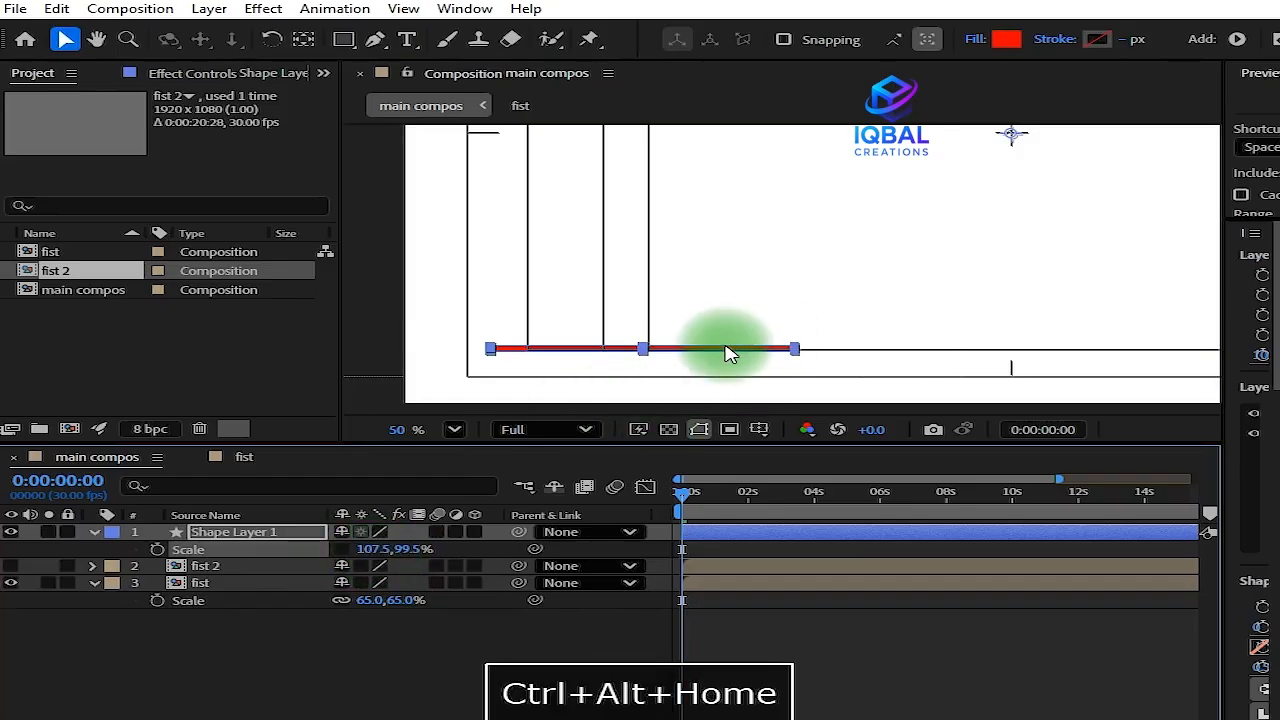
Set the red line's scale to 79.5% horizontally and 134.5% vertically, so it is shorter and thicker
{"action": "left_click", "coordinate": [373, 550]}
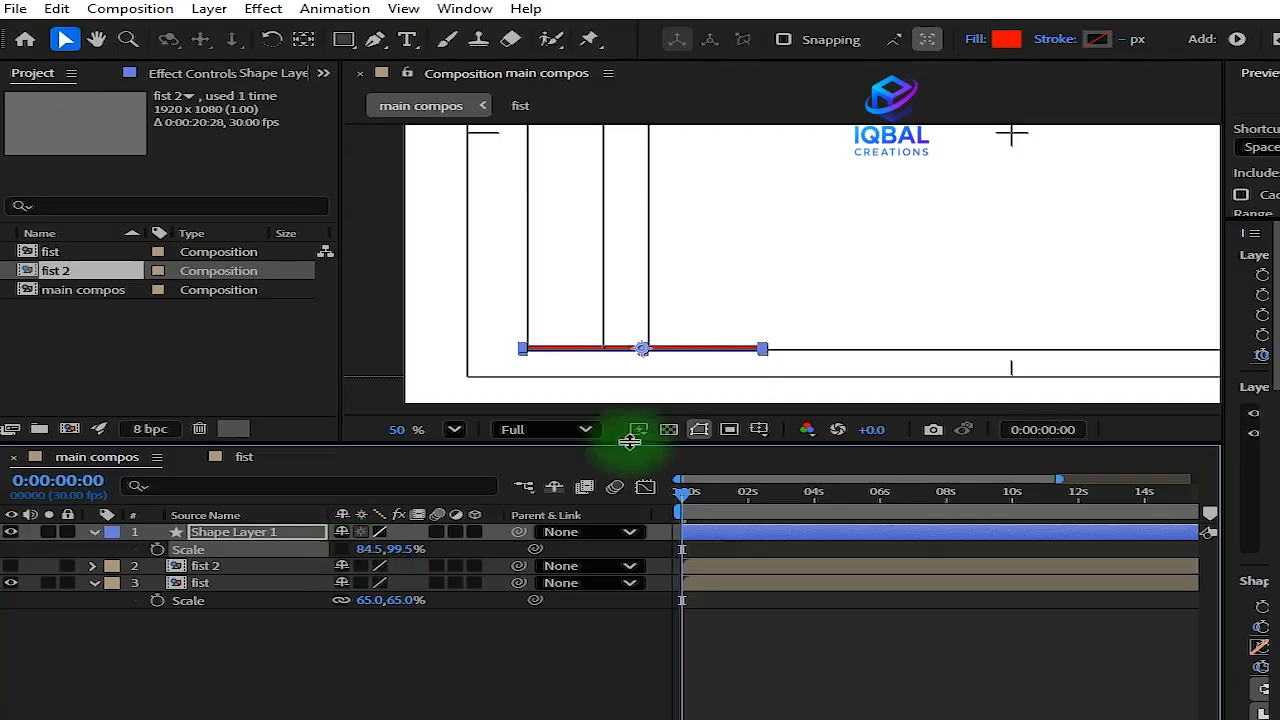
{"action": "scroll", "coordinate": [720, 351], "scroll_direction": "down", "scroll_amount": 1}
{"action": "key", "text": "h"}
{"action": "left_click_drag", "start_coordinate": [797, 289], "coordinate": [705, 345]}
{"action": "key", "text": "v"}
{"action": "scroll", "coordinate": [666, 330], "scroll_direction": "up", "scroll_amount": 5}
{"action": "left_click", "coordinate": [383, 568]}
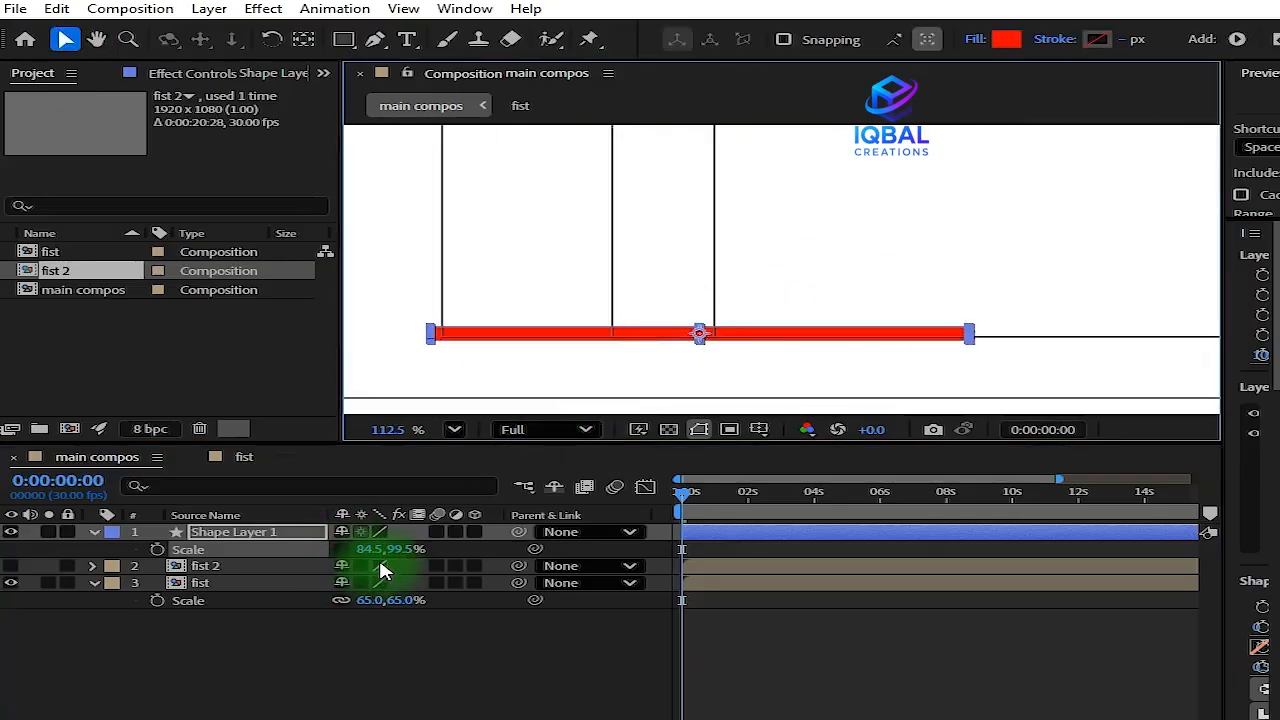
{"action": "left_click_drag", "start_coordinate": [369, 548], "coordinate": [808, 297]}
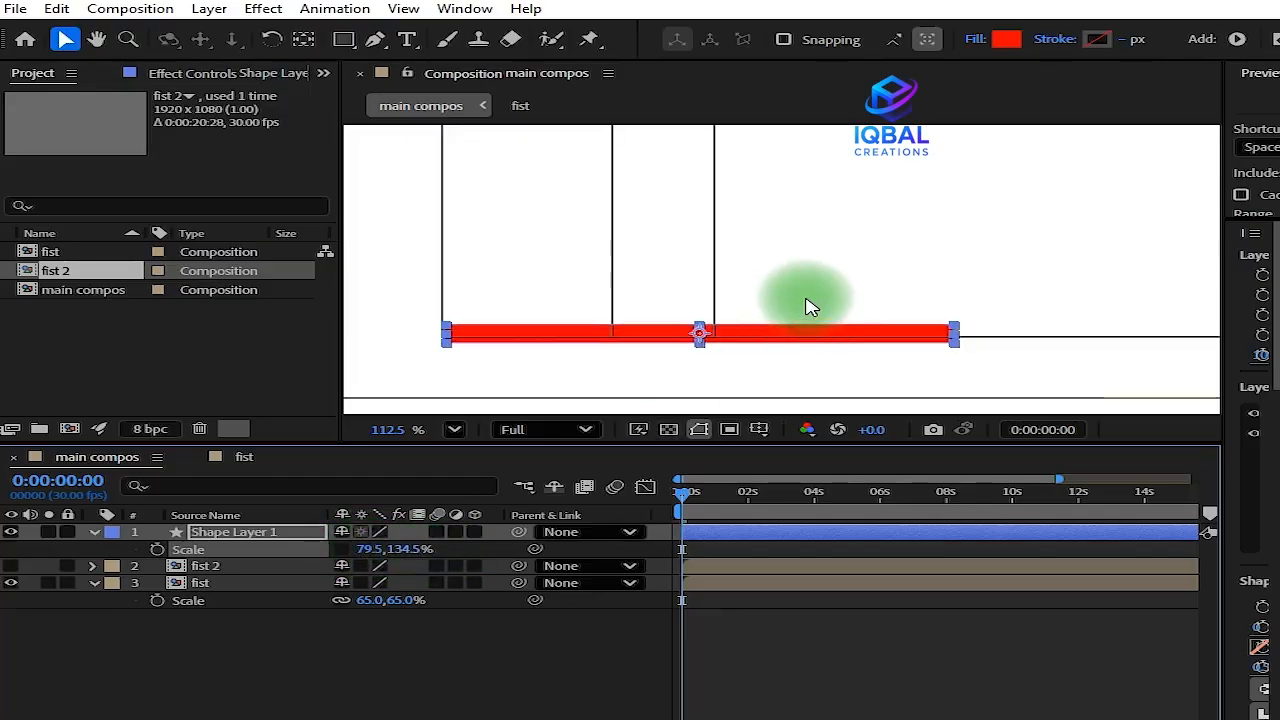
Move the red line's anchor point to the left end of the line
{"action": "left_click", "coordinate": [305, 38]}
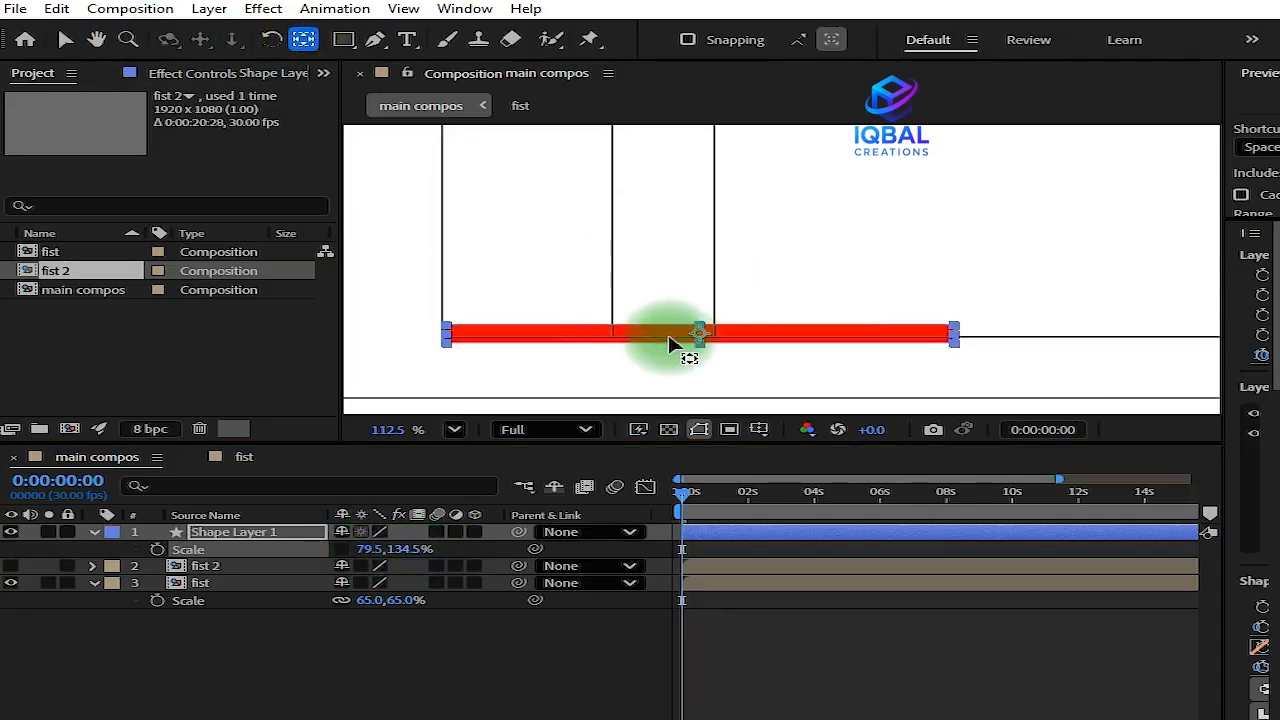
{"action": "left_click_drag", "start_coordinate": [669, 338], "coordinate": [449, 337]}
{"action": "left_click", "coordinate": [449, 340]}
{"action": "left_click", "coordinate": [716, 340]}
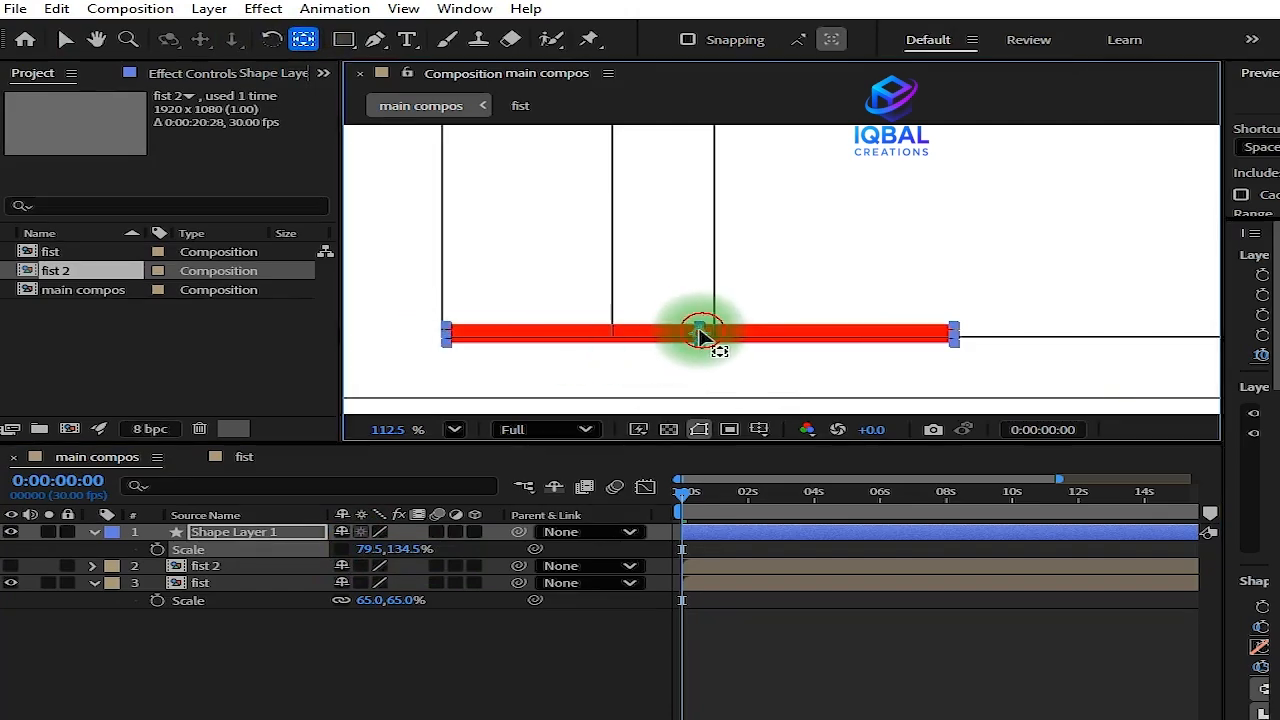
{"action": "left_click", "coordinate": [608, 338]}
{"action": "left_click_drag", "start_coordinate": [490, 345], "coordinate": [447, 345]}
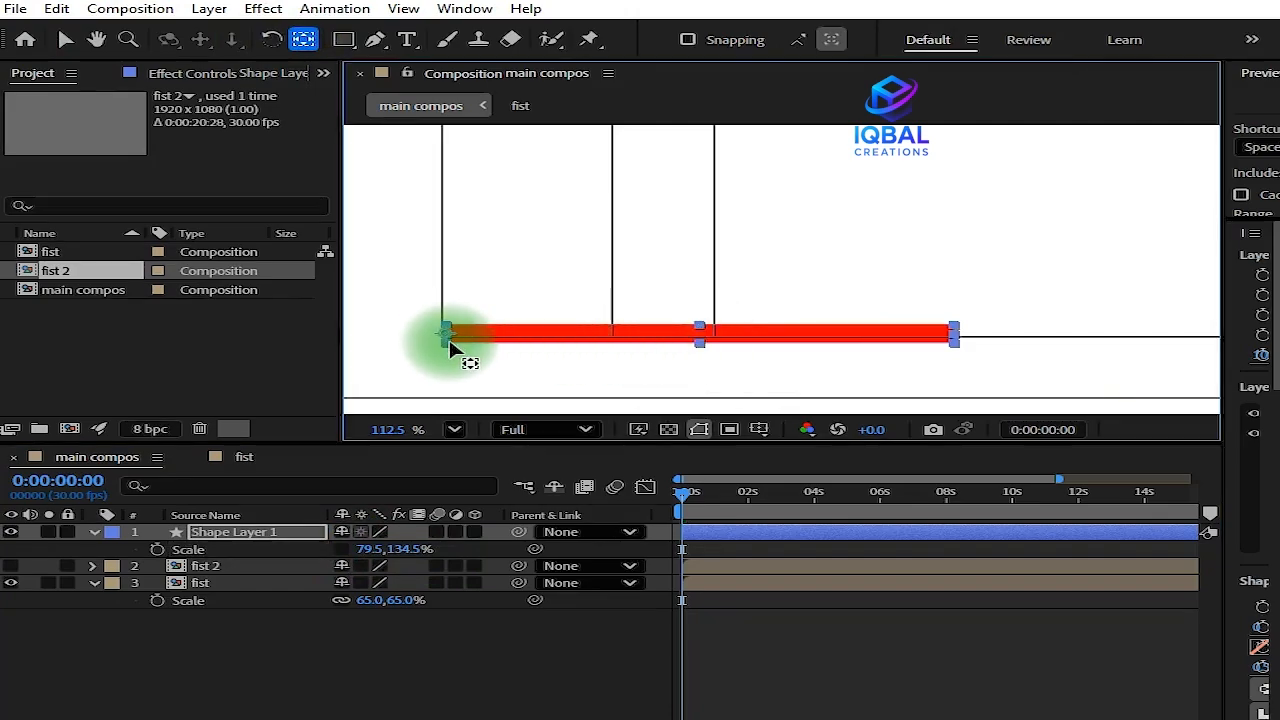
Set the red line's horizontal scale to 80.5%
{"action": "left_click", "coordinate": [65, 50]}
{"action": "scroll", "coordinate": [746, 249], "scroll_direction": "down", "scroll_amount": 8}
{"action": "scroll", "coordinate": [705, 290], "scroll_direction": "up", "scroll_amount": 5}
{"action": "left_click", "coordinate": [395, 585]}
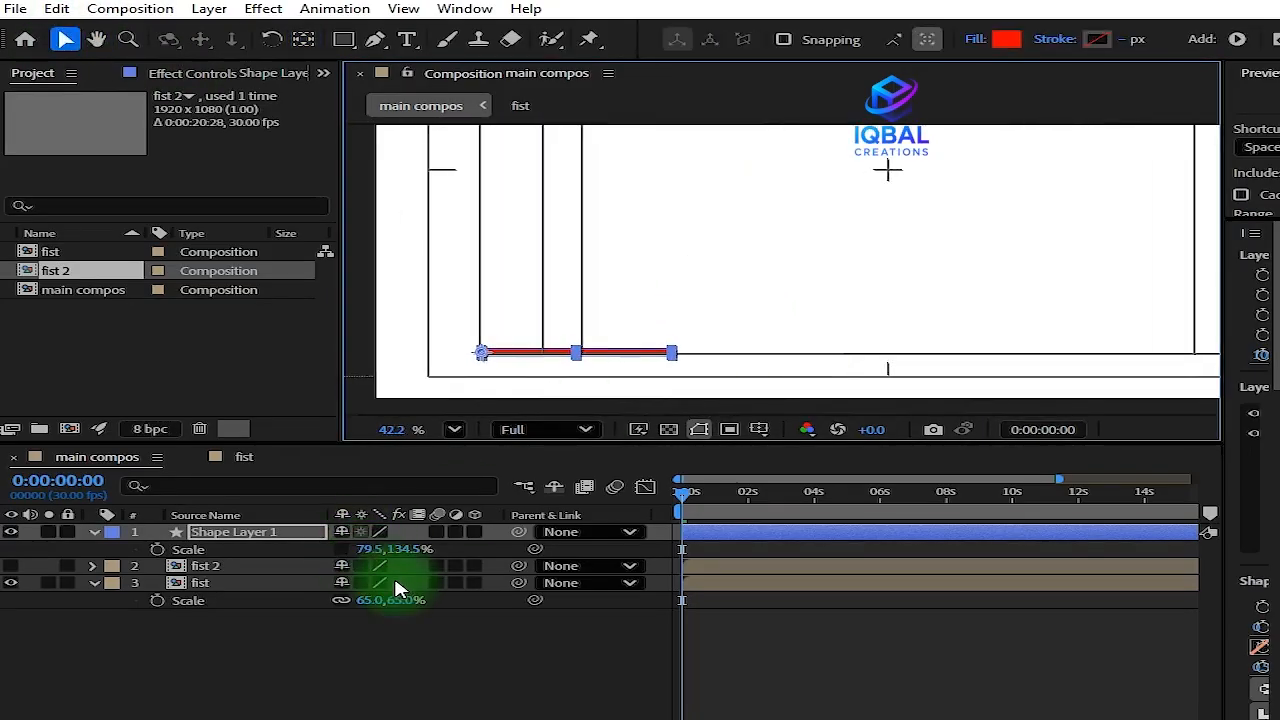
{"action": "left_click_drag", "start_coordinate": [378, 549], "coordinate": [383, 549]}
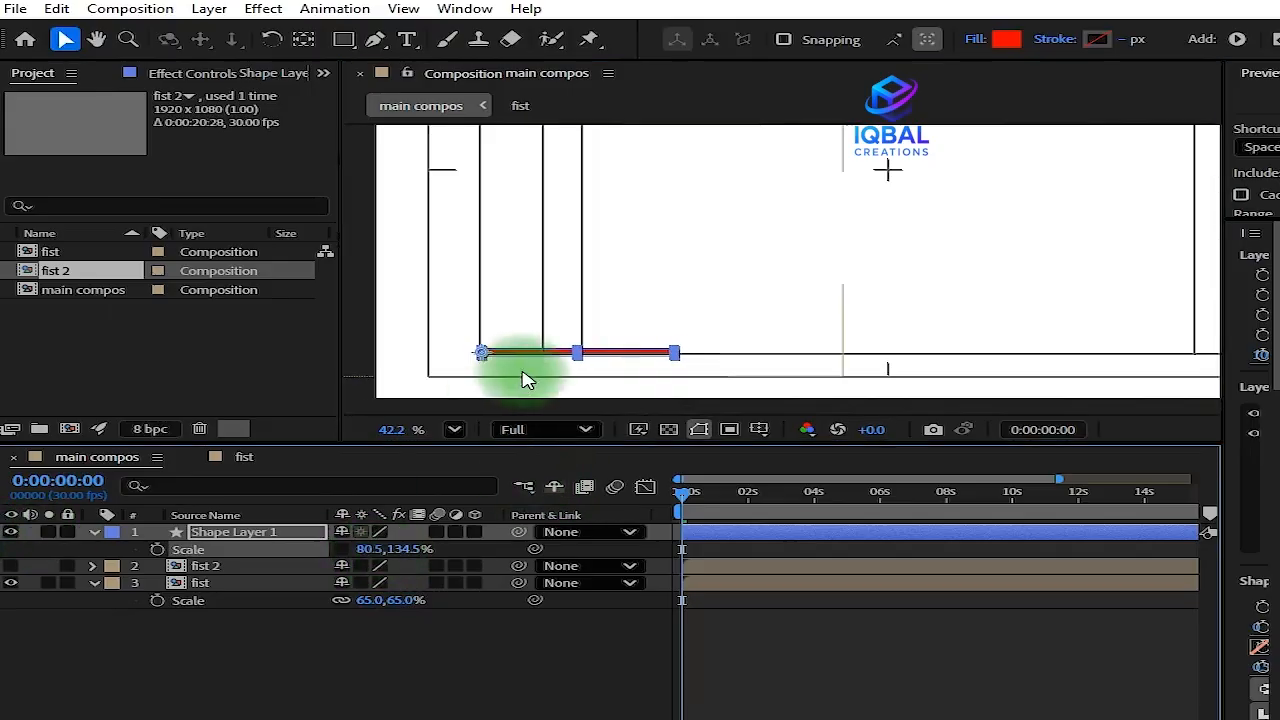
Add a Scale keyframe to the red line at 0:00:00:00, and set its horizontal scale to 0% at 0:00:01:00
{"action": "scroll", "coordinate": [629, 309], "scroll_direction": "down", "scroll_amount": 3}
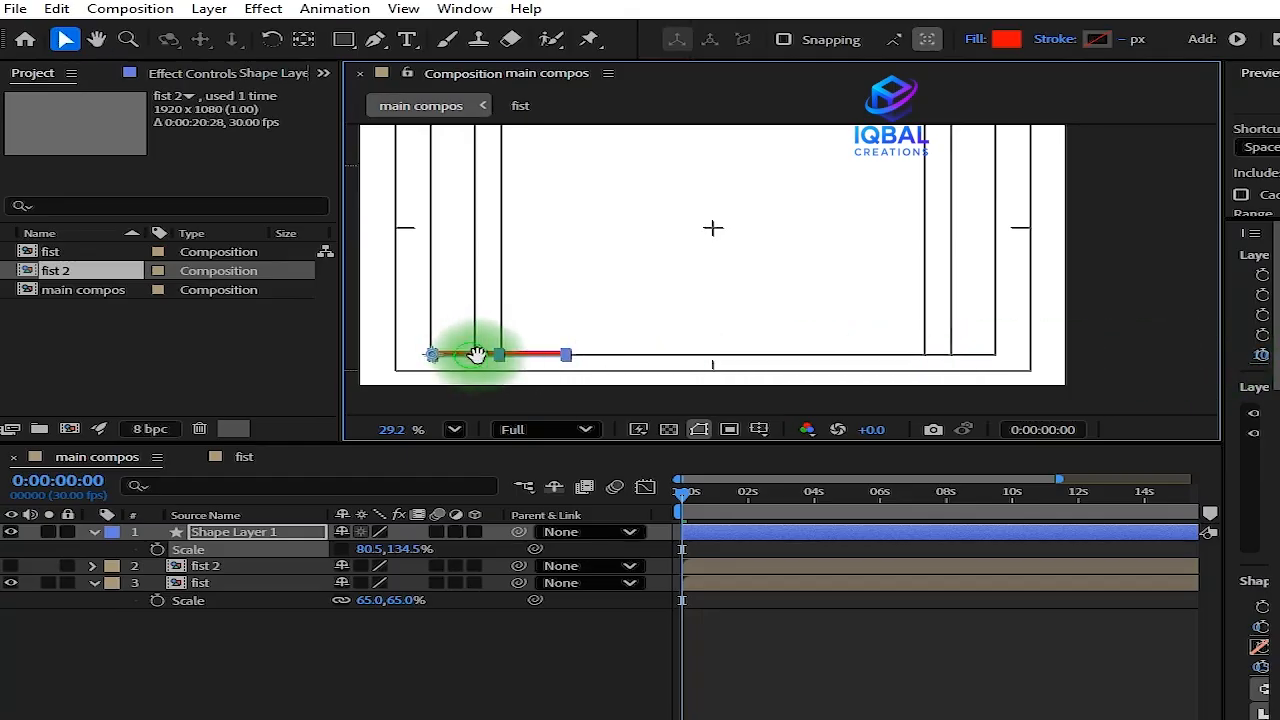
{"action": "scroll", "coordinate": [495, 362], "scroll_direction": "up", "scroll_amount": 2}
{"action": "scroll", "coordinate": [500, 365], "scroll_direction": "up", "scroll_amount": 1}
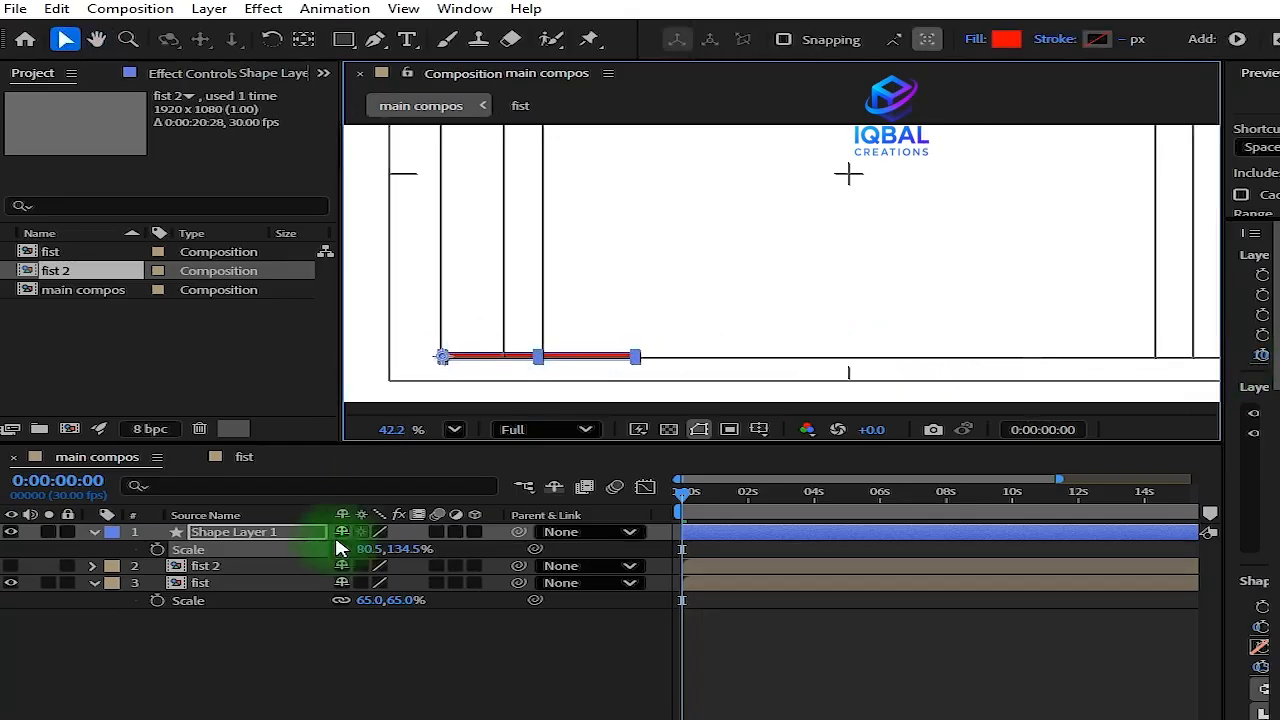
{"action": "left_click", "coordinate": [157, 549]}
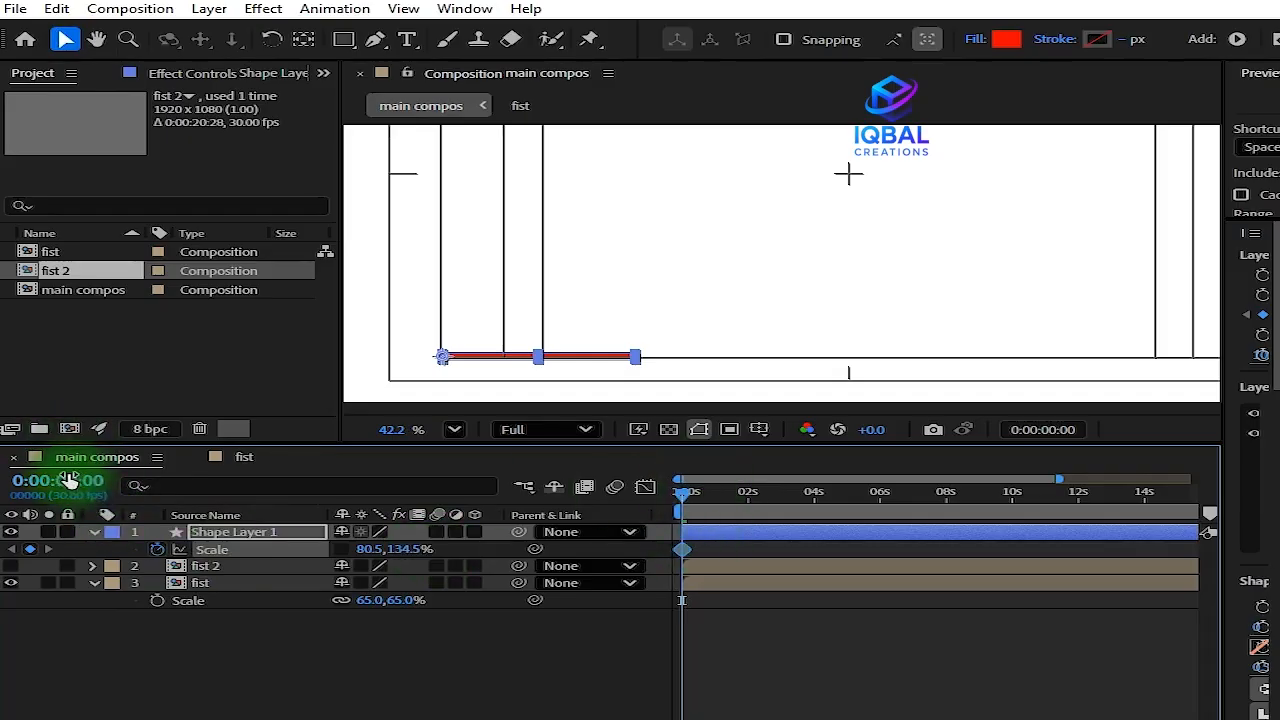
{"action": "key", "text": "BackSpace"}
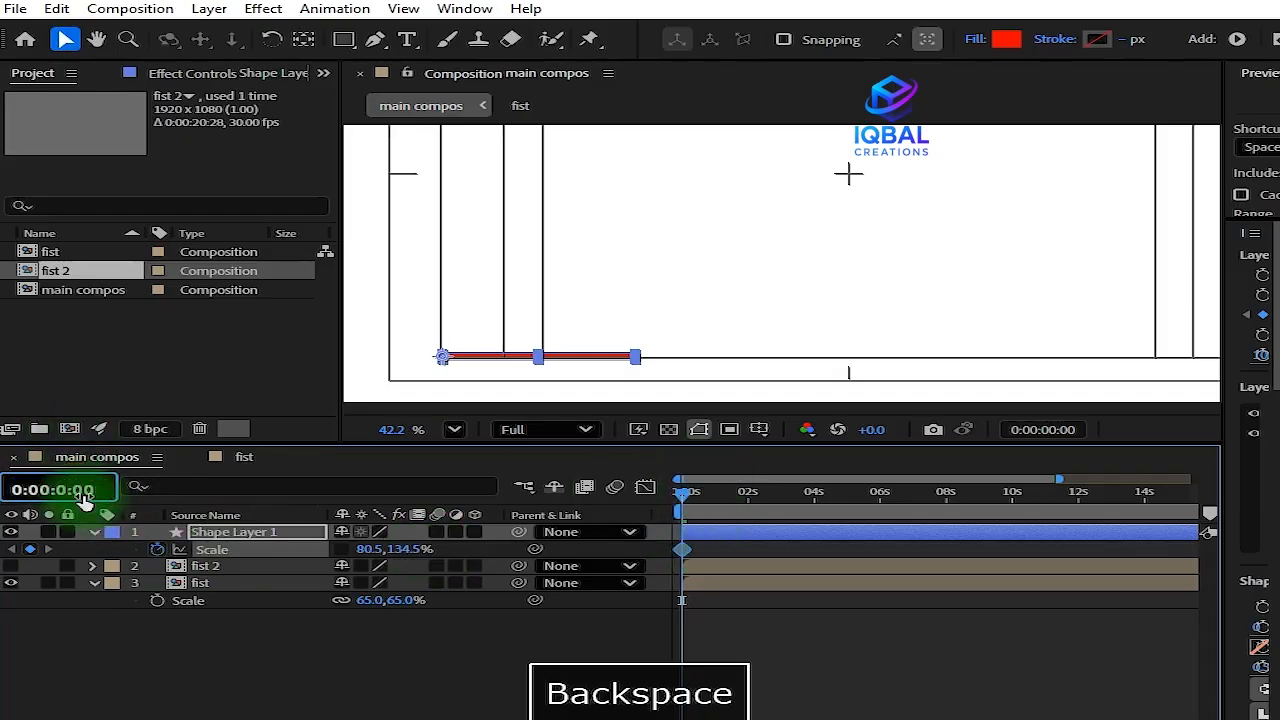
{"action": "type", "text": "1"}
{"action": "key", "text": "Return"}
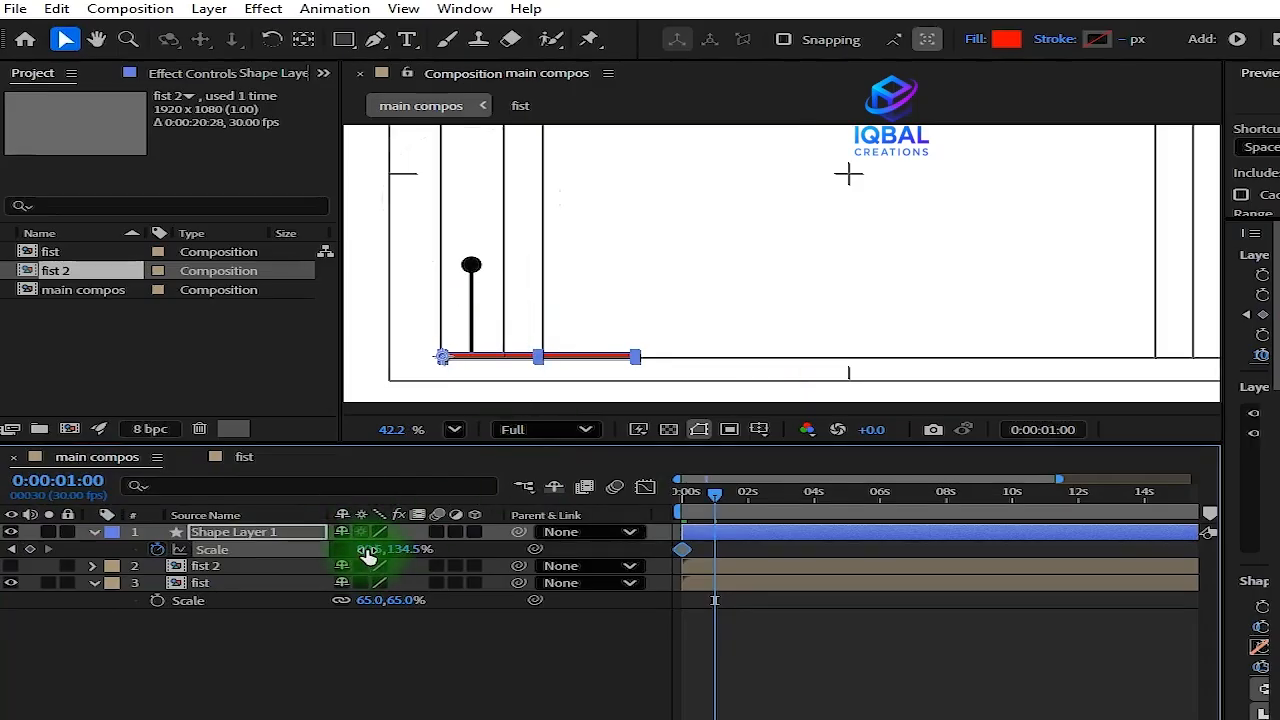
{"action": "left_click_drag", "start_coordinate": [366, 550], "coordinate": [317, 549]}
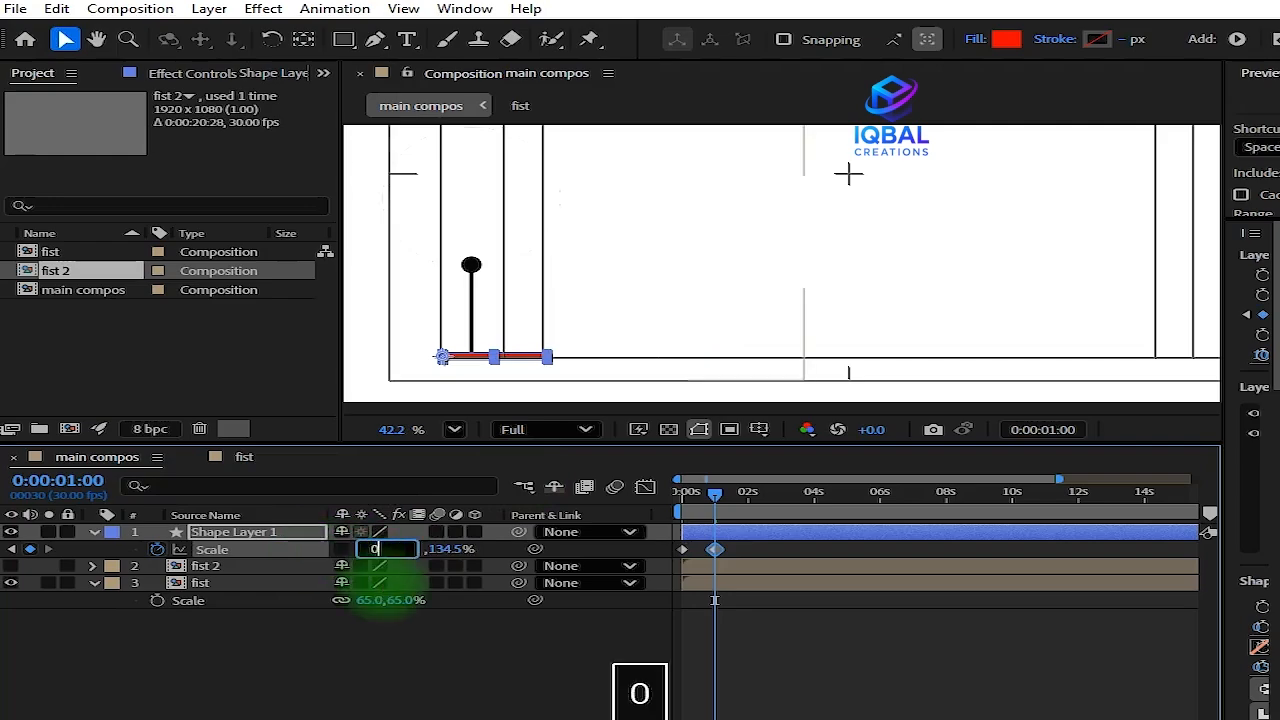
{"action": "key", "text": "Return"}
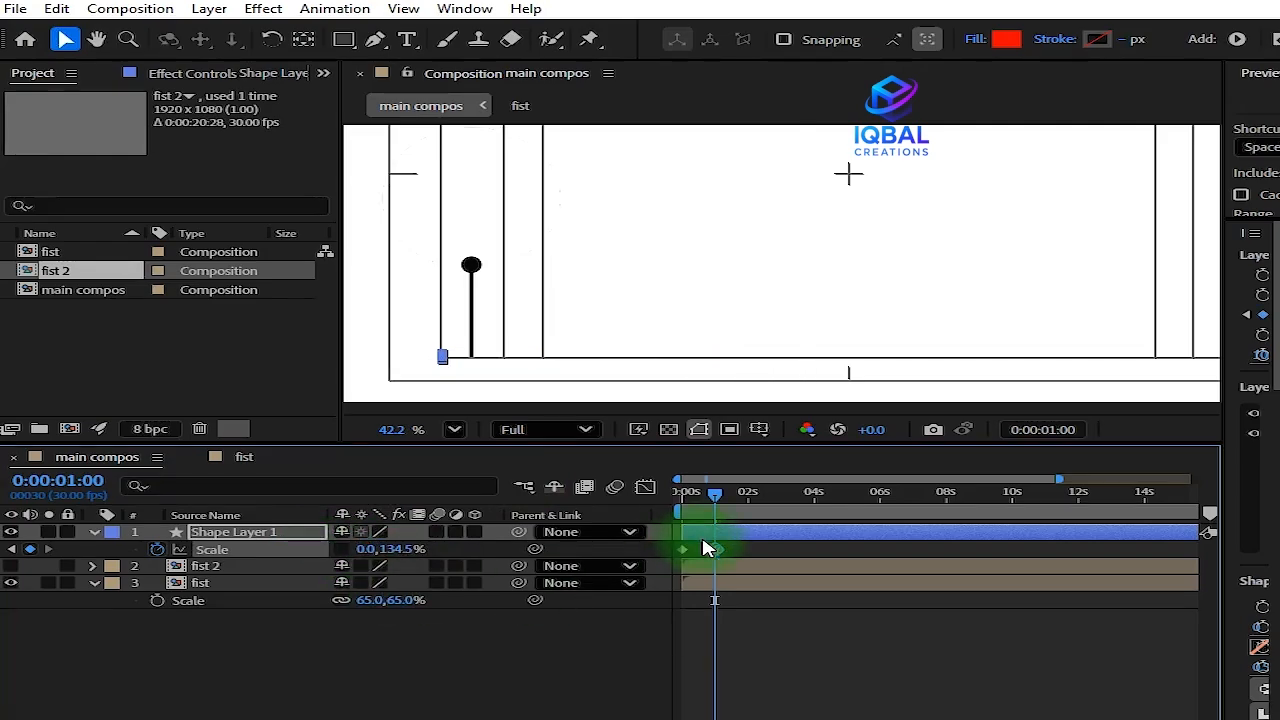
Swap the two Scale keyframes so the line grows from 0% to full width over the first second, and preview it
{"action": "mouse_move", "coordinate": [686, 553]}
{"action": "left_mouse_down"}
{"action": "mouse_move", "coordinate": [733, 553]}
{"action": "mouse_move", "coordinate": [687, 553]}
{"action": "left_mouse_up"}
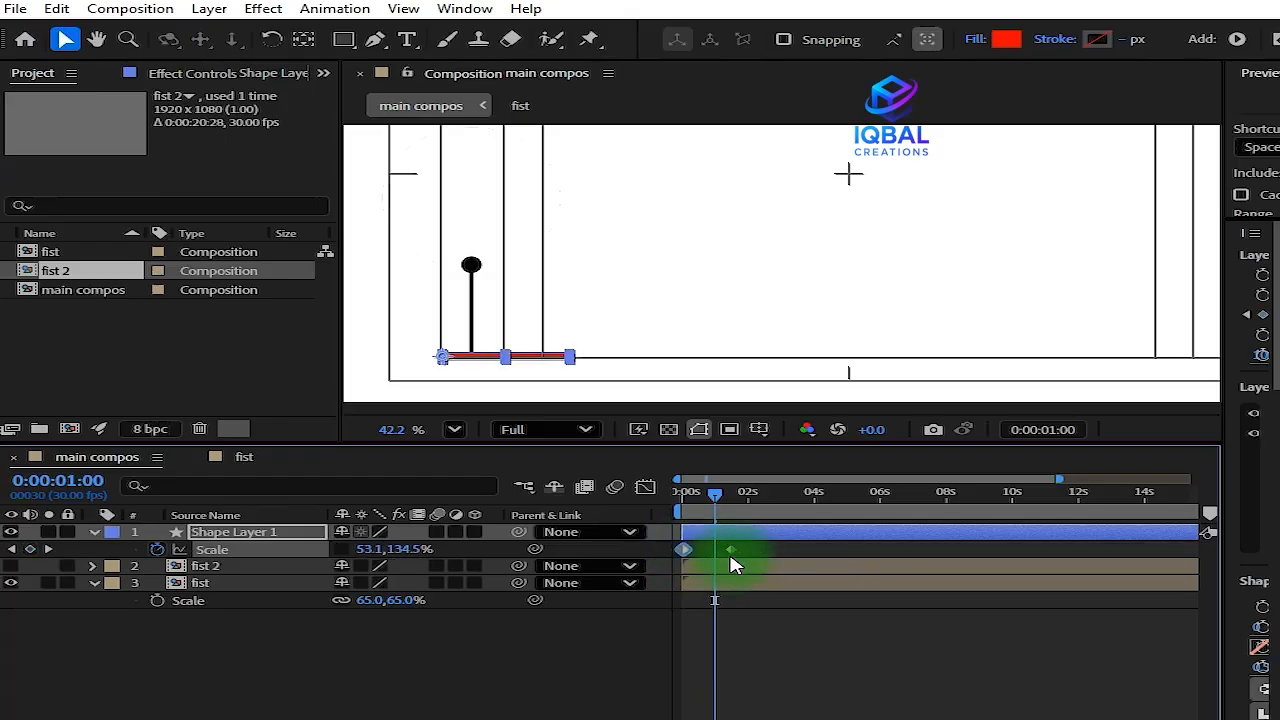
{"action": "left_click_drag", "start_coordinate": [711, 490], "coordinate": [668, 496]}
{"action": "key", "text": "space"}
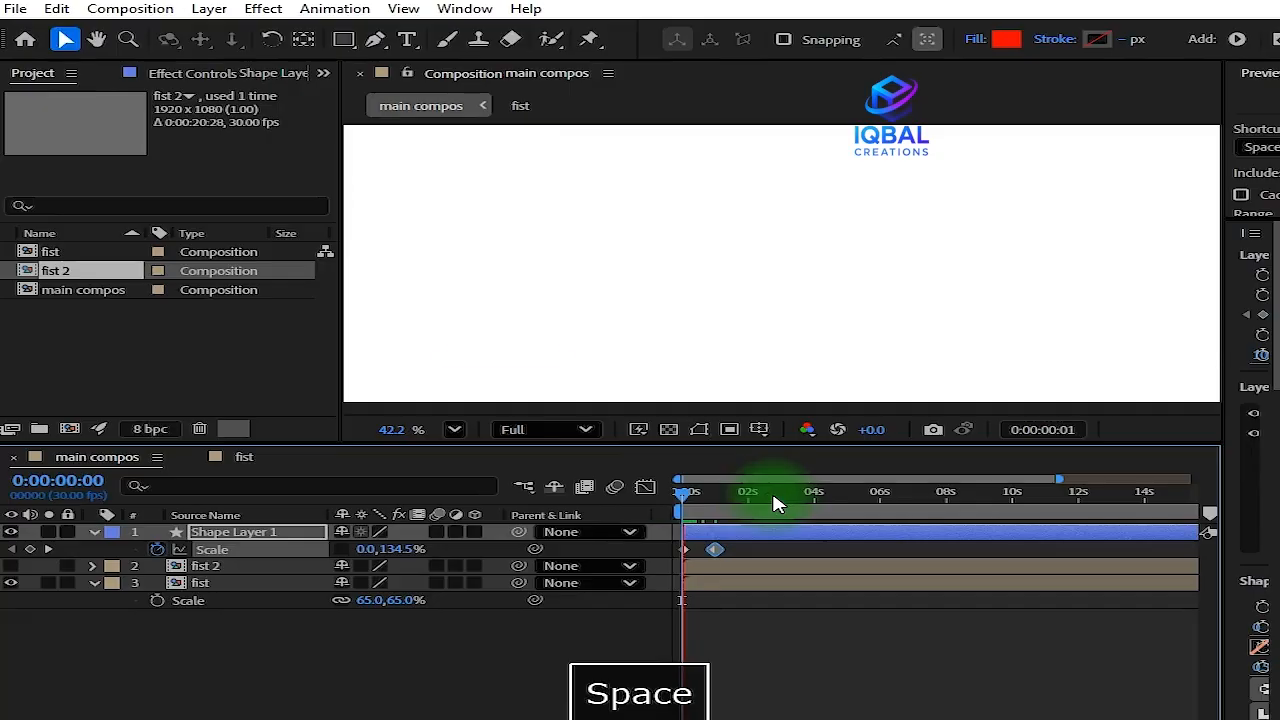
{"action": "key", "text": "space"}
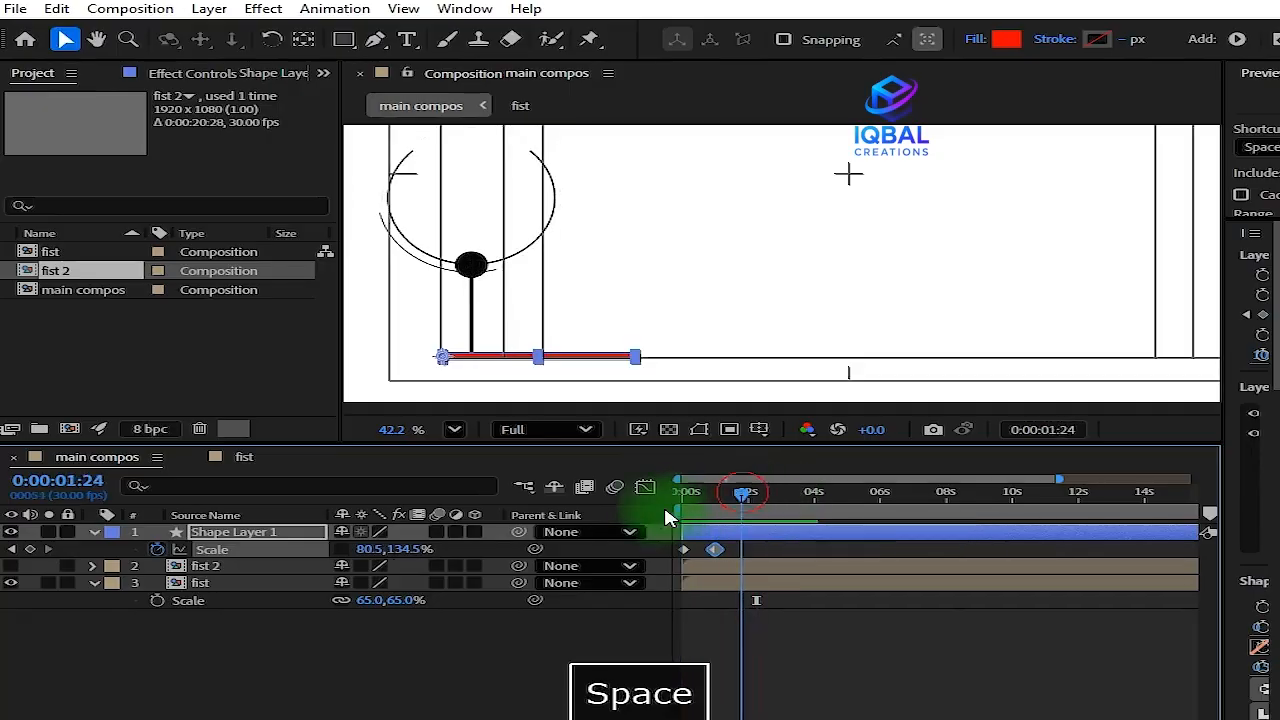
{"action": "key", "text": "space"}
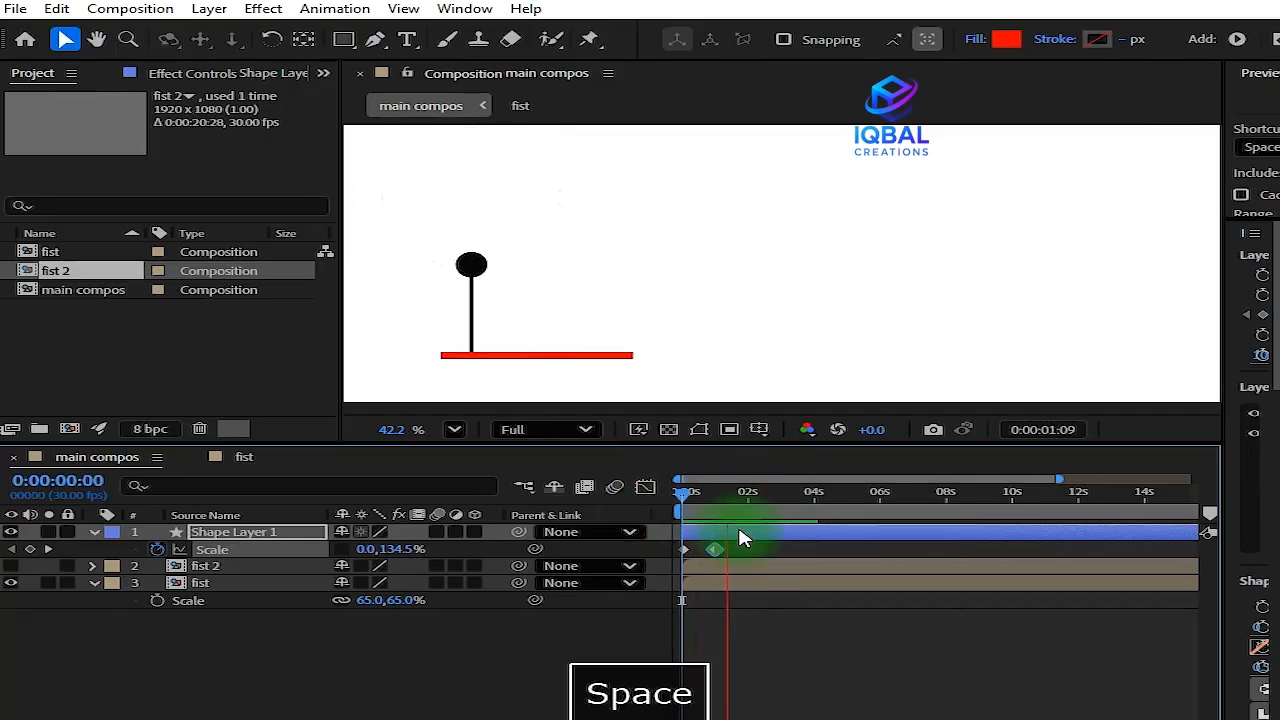
Shift the red line left so it is centered under the fist bubble's black stem
{"action": "left_click_drag", "start_coordinate": [581, 285], "coordinate": [750, 296]}
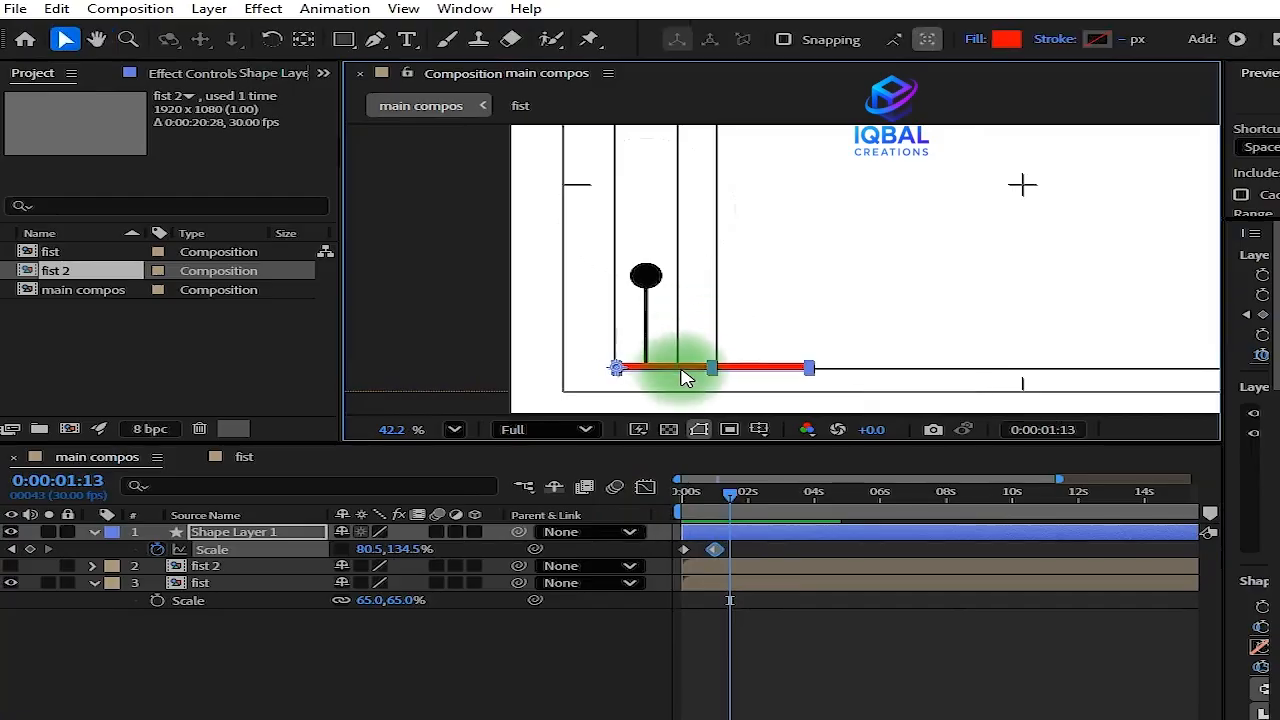
{"action": "left_click_drag", "start_coordinate": [688, 370], "coordinate": [630, 365]}
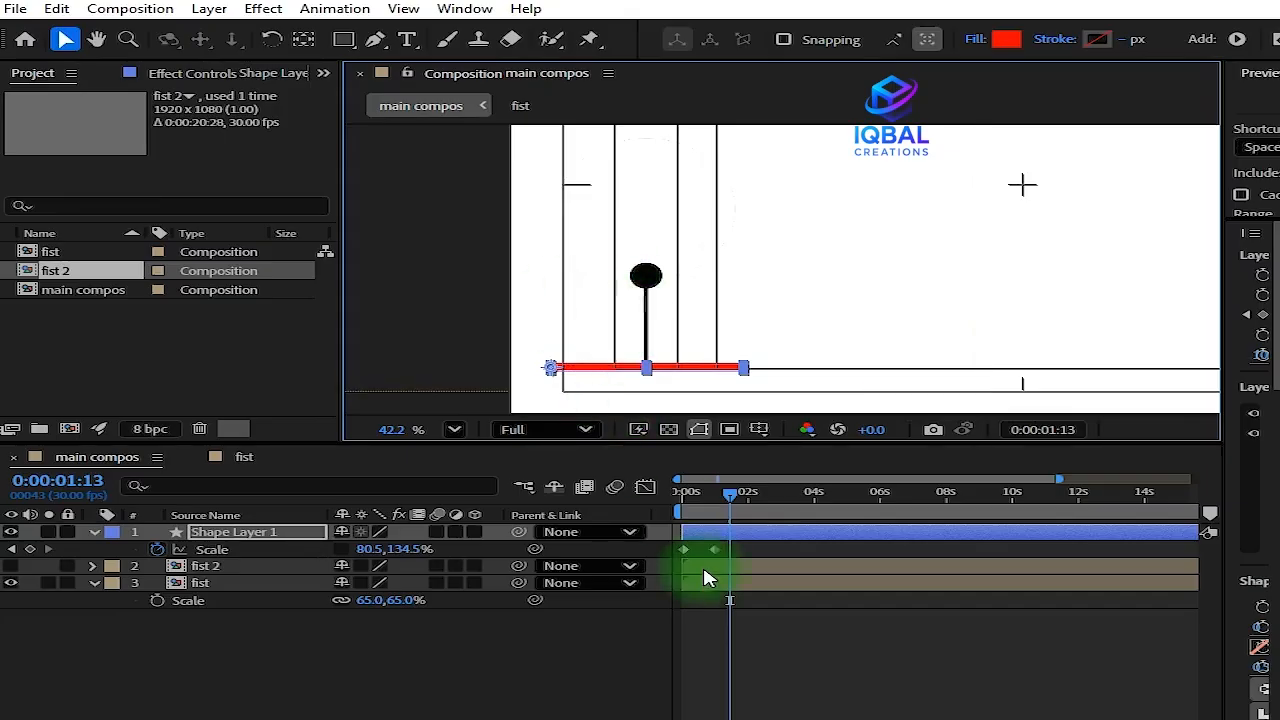
{"action": "key", "text": "ctrl+d"}
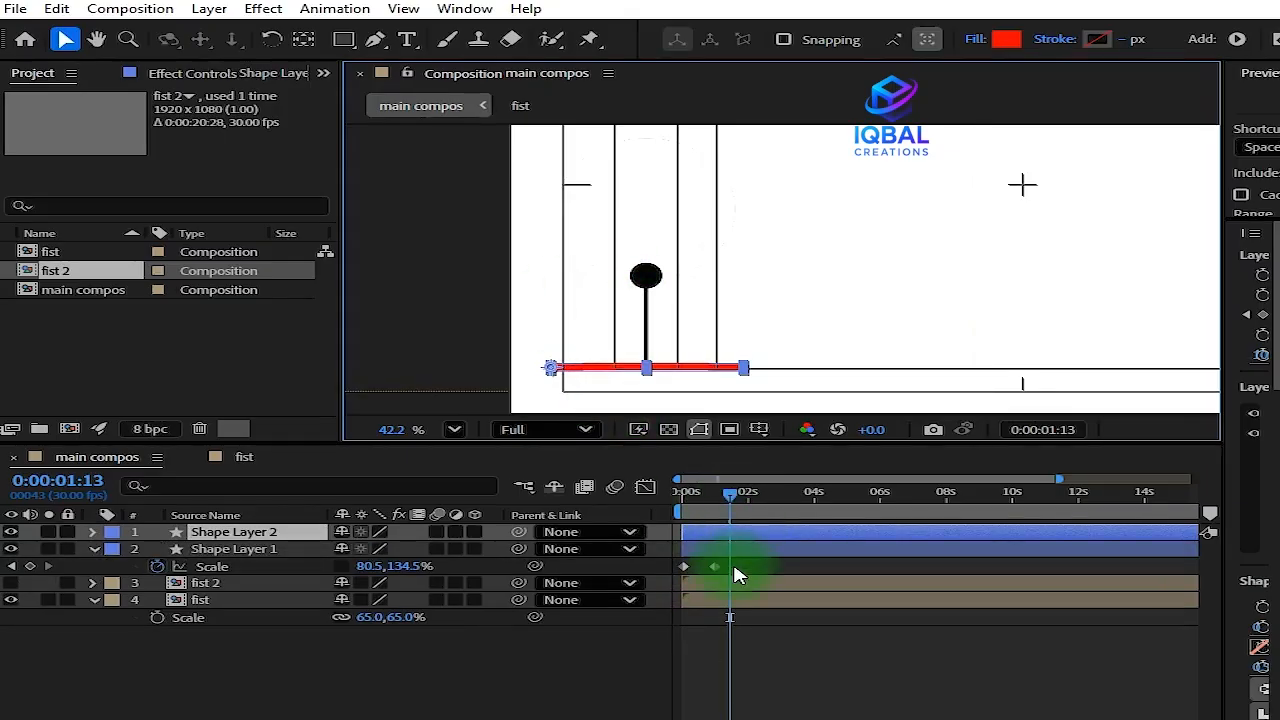
{"action": "key", "text": "ctrl+z"}
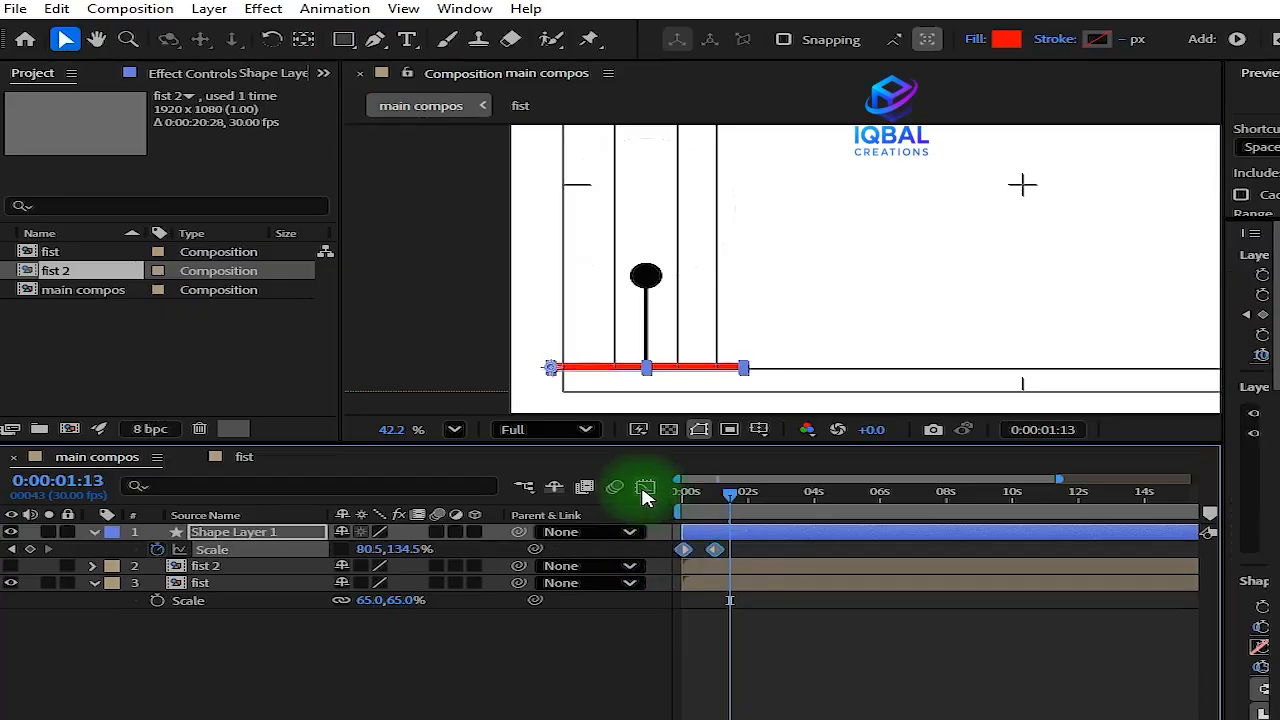
Apply Easy Ease to both Scale keyframes of the red line
{"action": "left_click", "coordinate": [645, 490]}
{"action": "left_click", "coordinate": [645, 490]}
{"action": "left_click", "coordinate": [757, 628]}
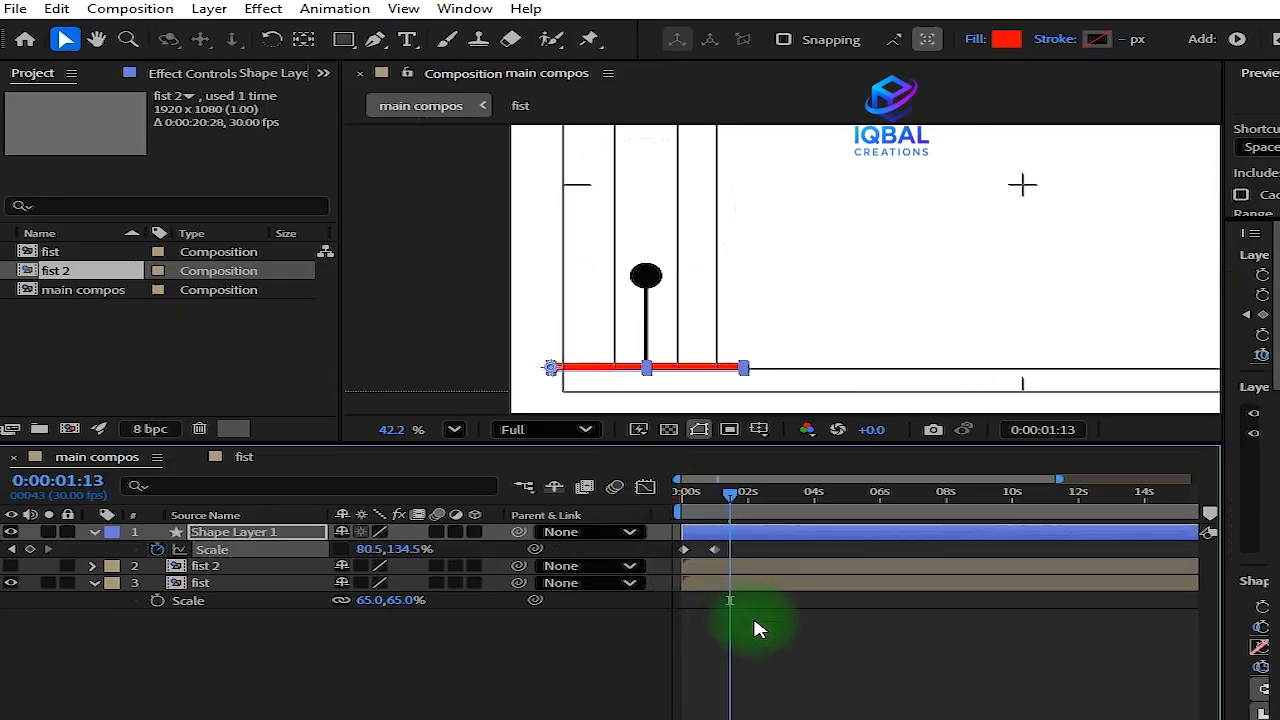
{"action": "left_click_drag", "start_coordinate": [757, 628], "coordinate": [686, 545]}
{"action": "right_click", "coordinate": [714, 549]}
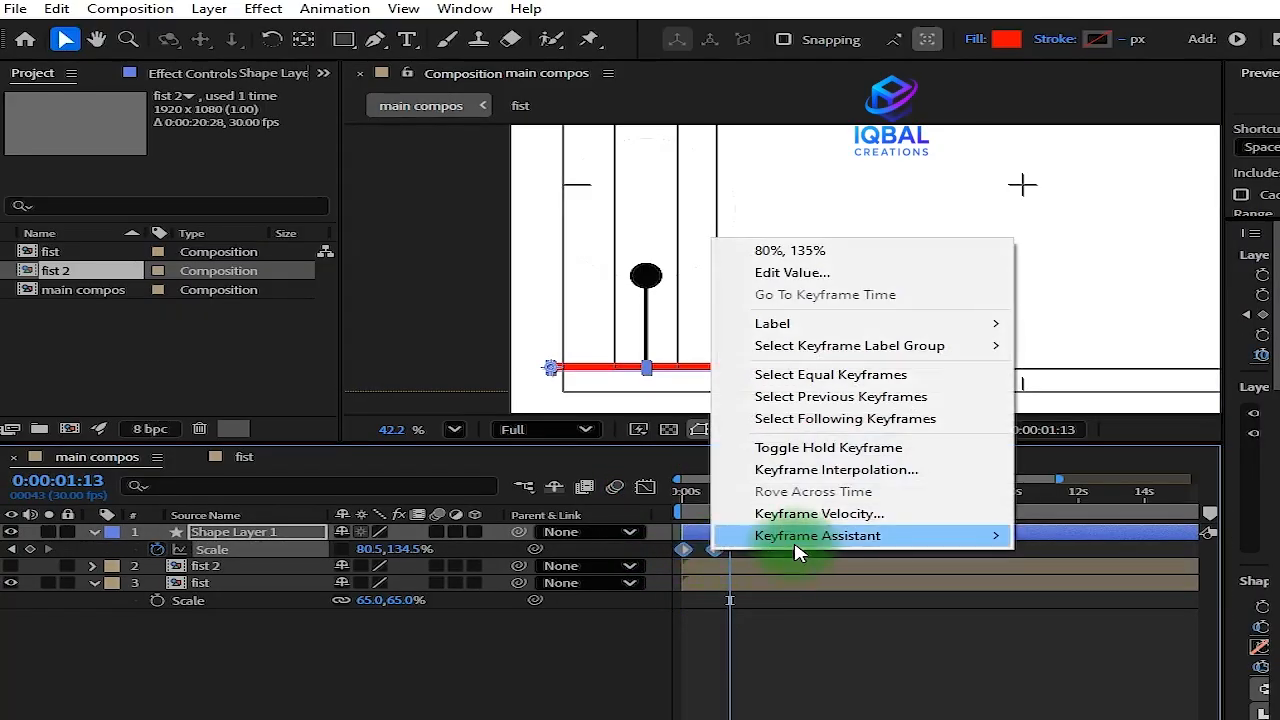
{"action": "mouse_move", "coordinate": [797, 553]}
{"action": "left_click", "coordinate": [471, 323]}
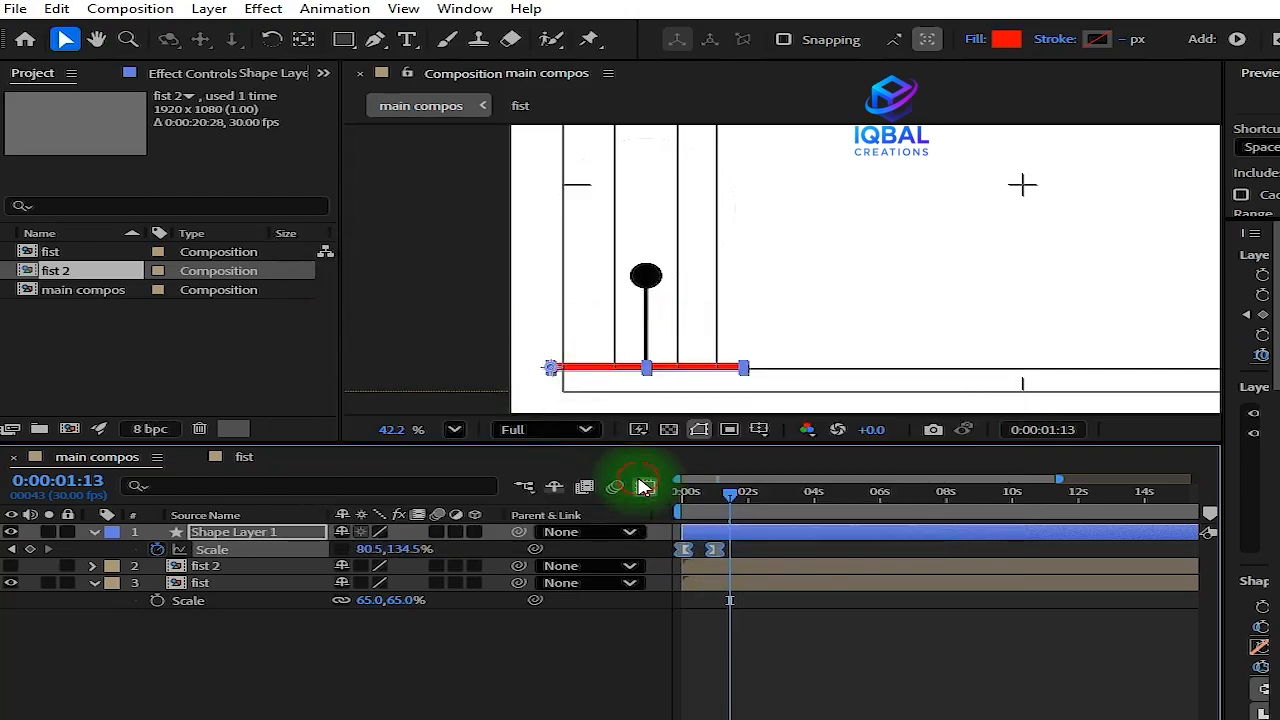
Reshape the line's Scale speed graph to peak just after the start and ease out slowly, and return to 0:00:00:00
{"action": "left_click", "coordinate": [645, 487]}
{"action": "left_click", "coordinate": [757, 712]}
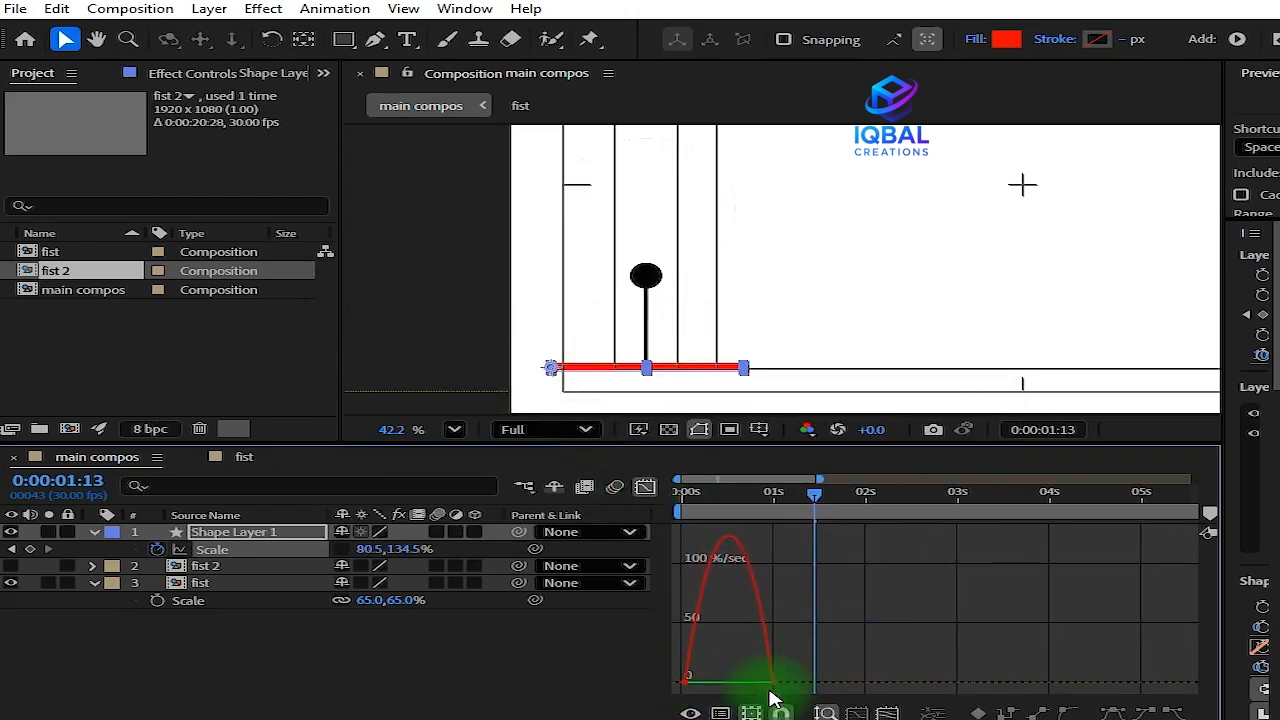
{"action": "left_click_drag", "start_coordinate": [755, 685], "coordinate": [686, 674]}
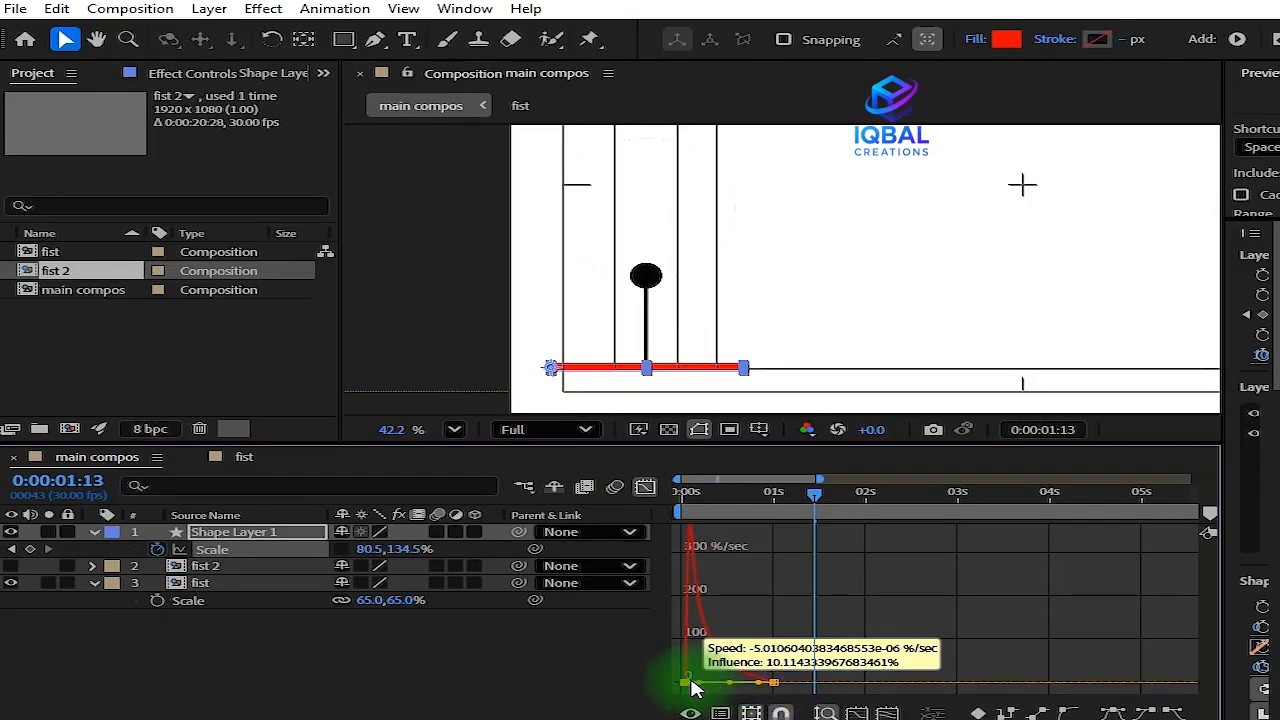
{"action": "left_click_drag", "start_coordinate": [815, 522], "coordinate": [634, 543]}
{"action": "key", "text": "Escape"}
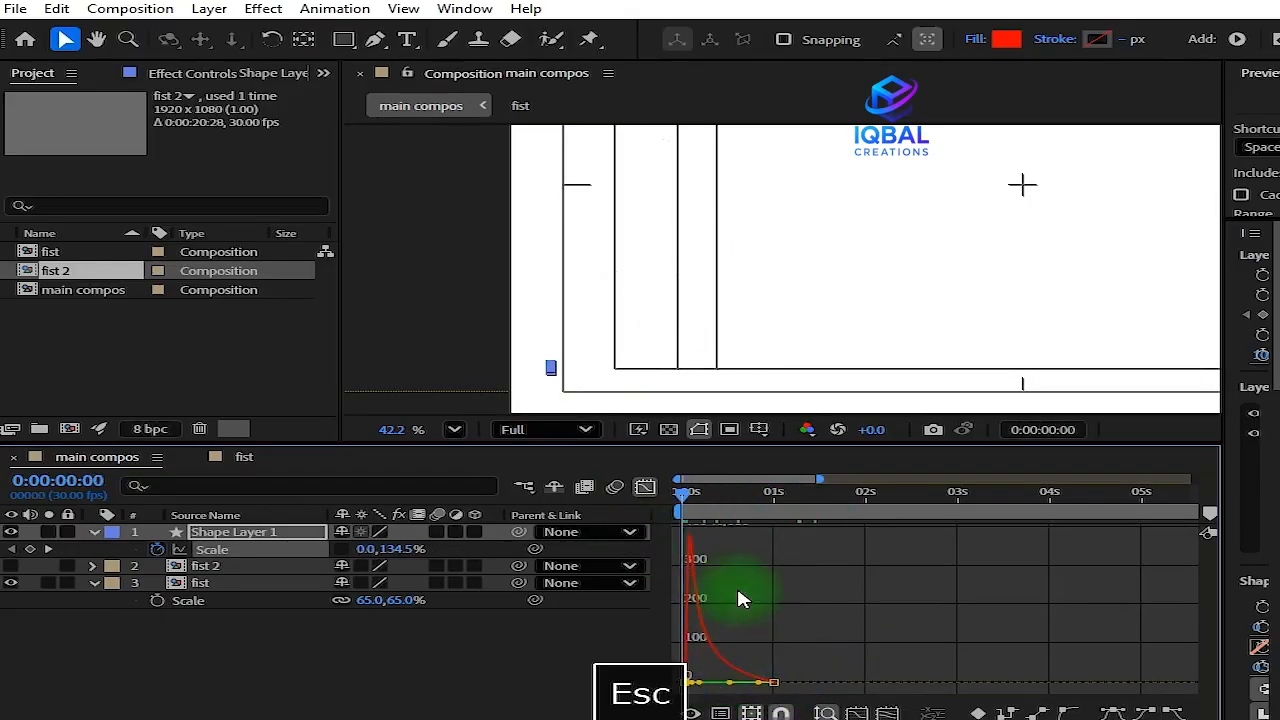
{"action": "key", "text": "grave"}
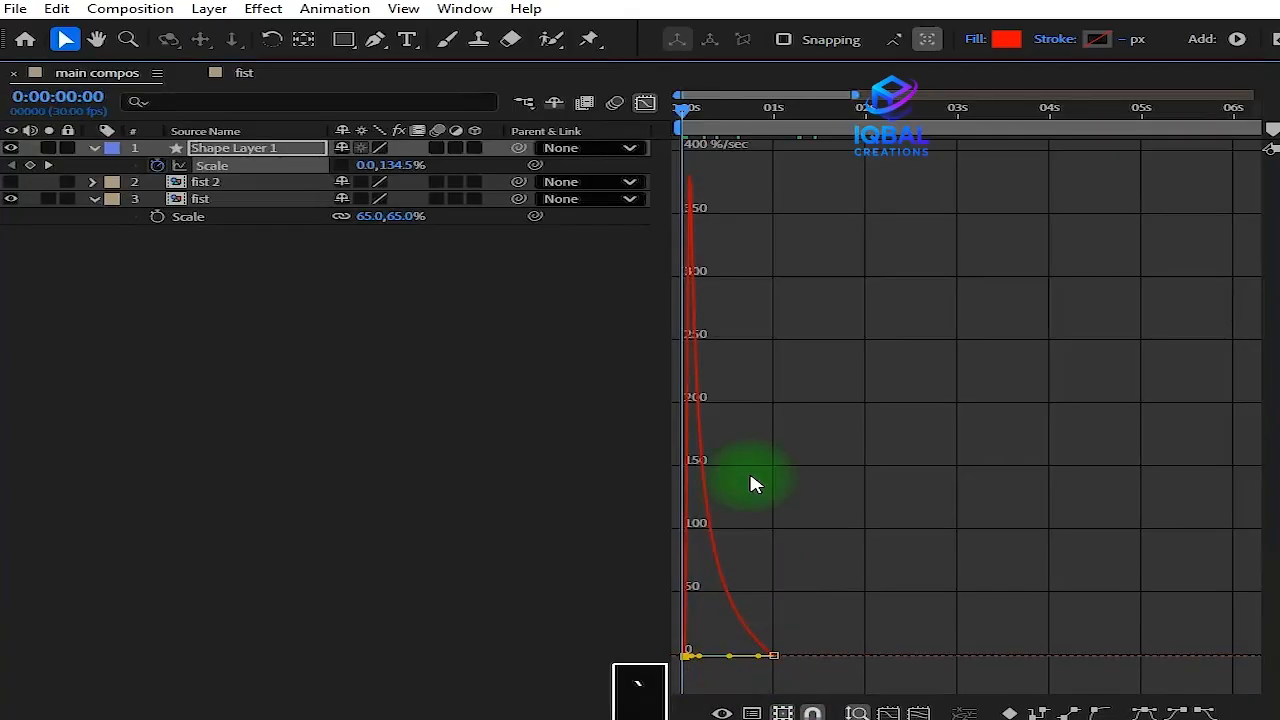
{"action": "key", "text": "grave"}
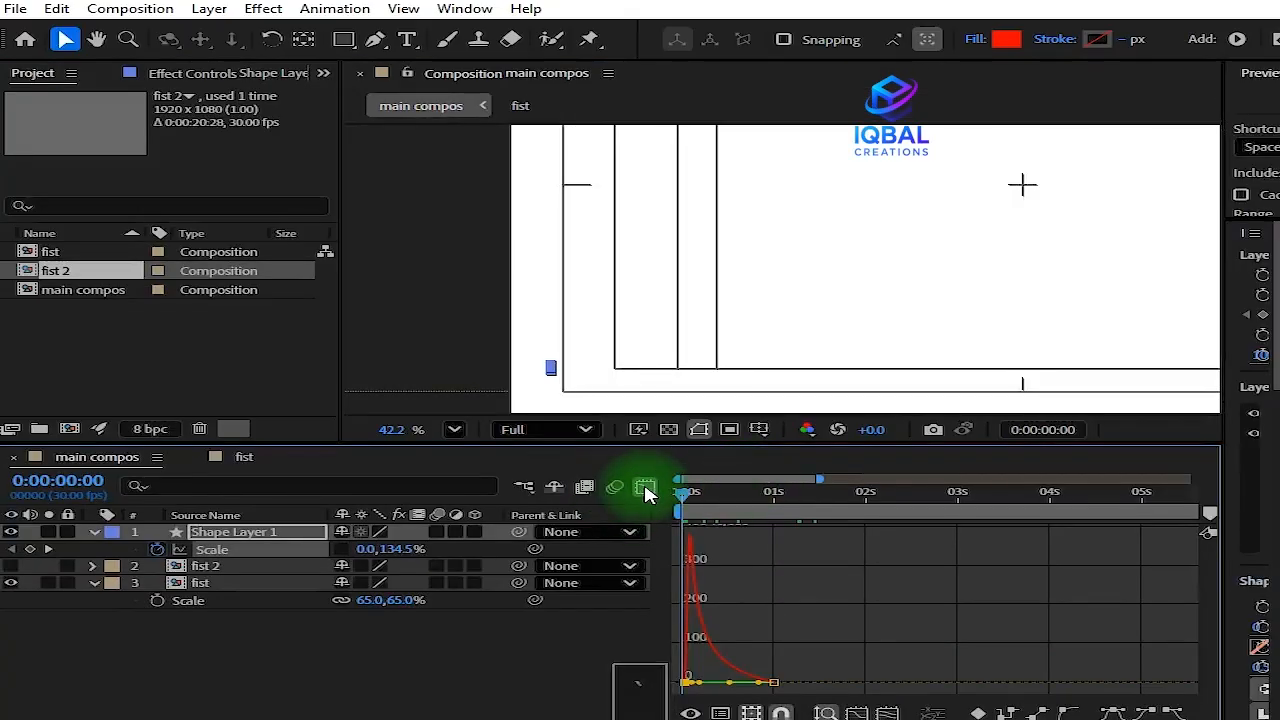
Leave the speed graph, preview the eased line animation and move the playhead to 0:00:02:05
{"action": "left_click", "coordinate": [645, 487]}
{"action": "key", "text": "space"}
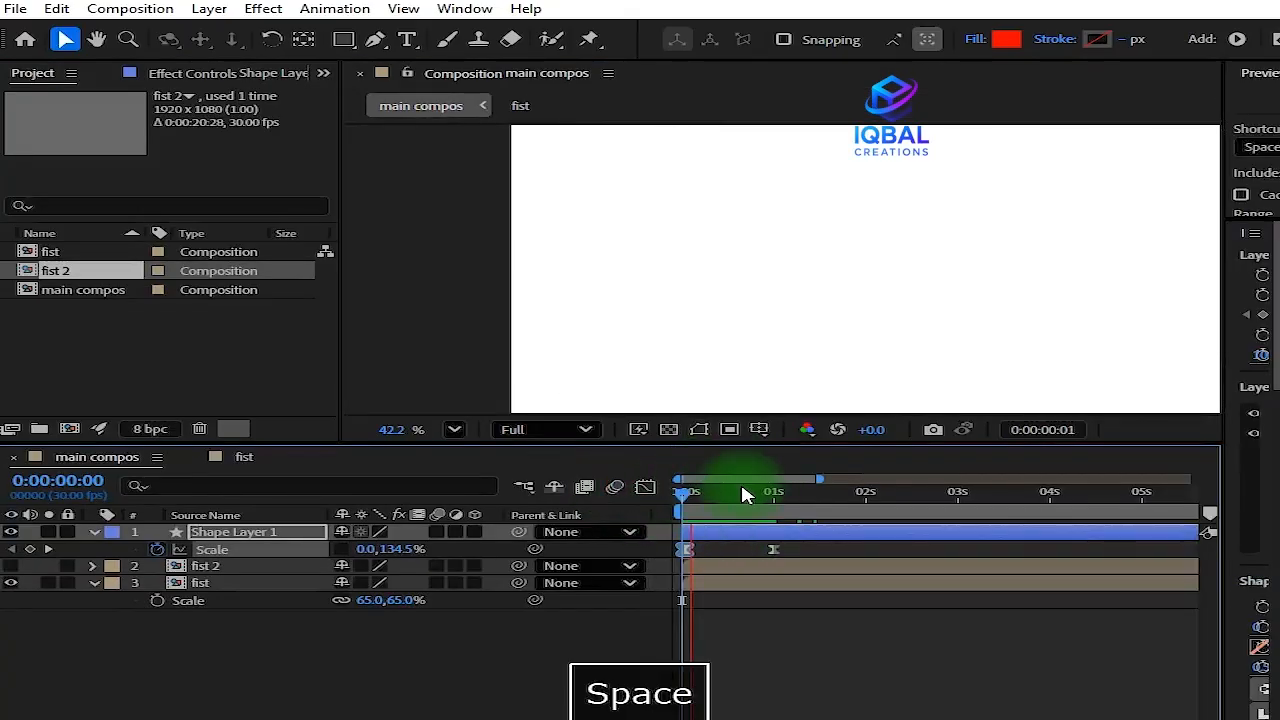
{"action": "left_click", "coordinate": [879, 498]}
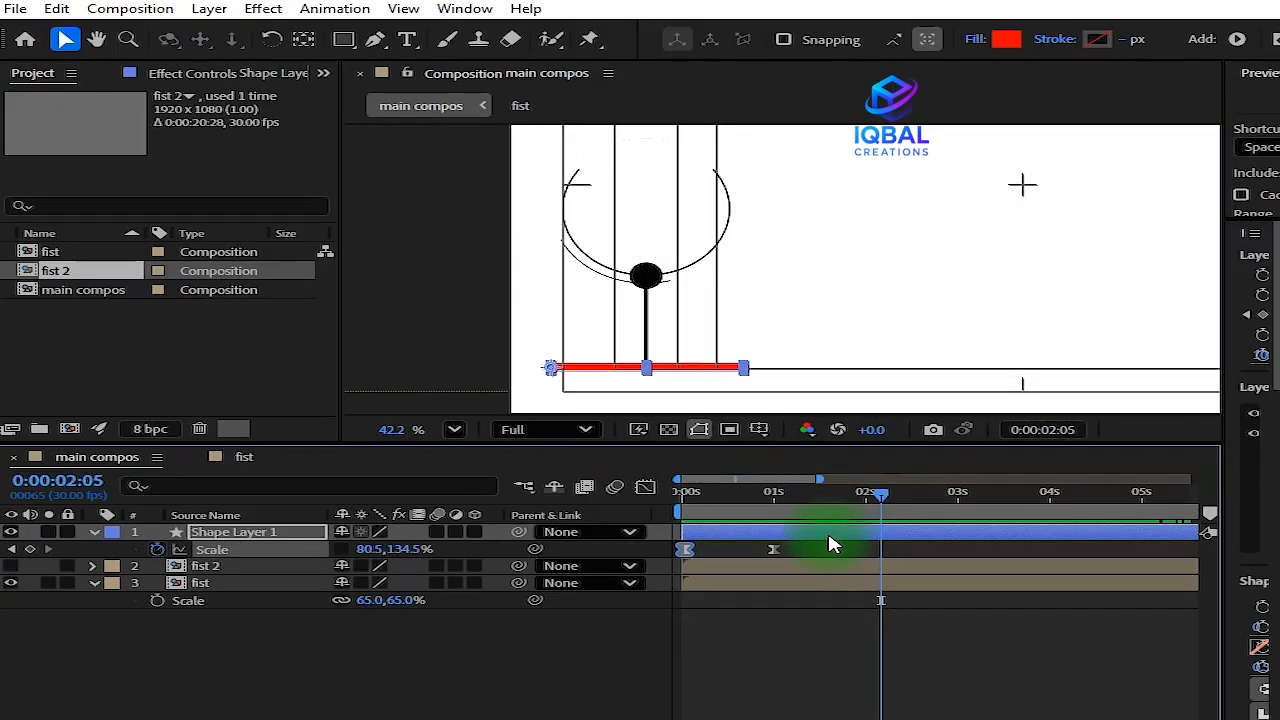
Duplicate the red line layer and place the copy end to end with the original, extending it to the right
{"action": "key", "text": "ctrl+d"}
{"action": "scroll", "coordinate": [797, 274], "scroll_direction": "down", "scroll_amount": 2}
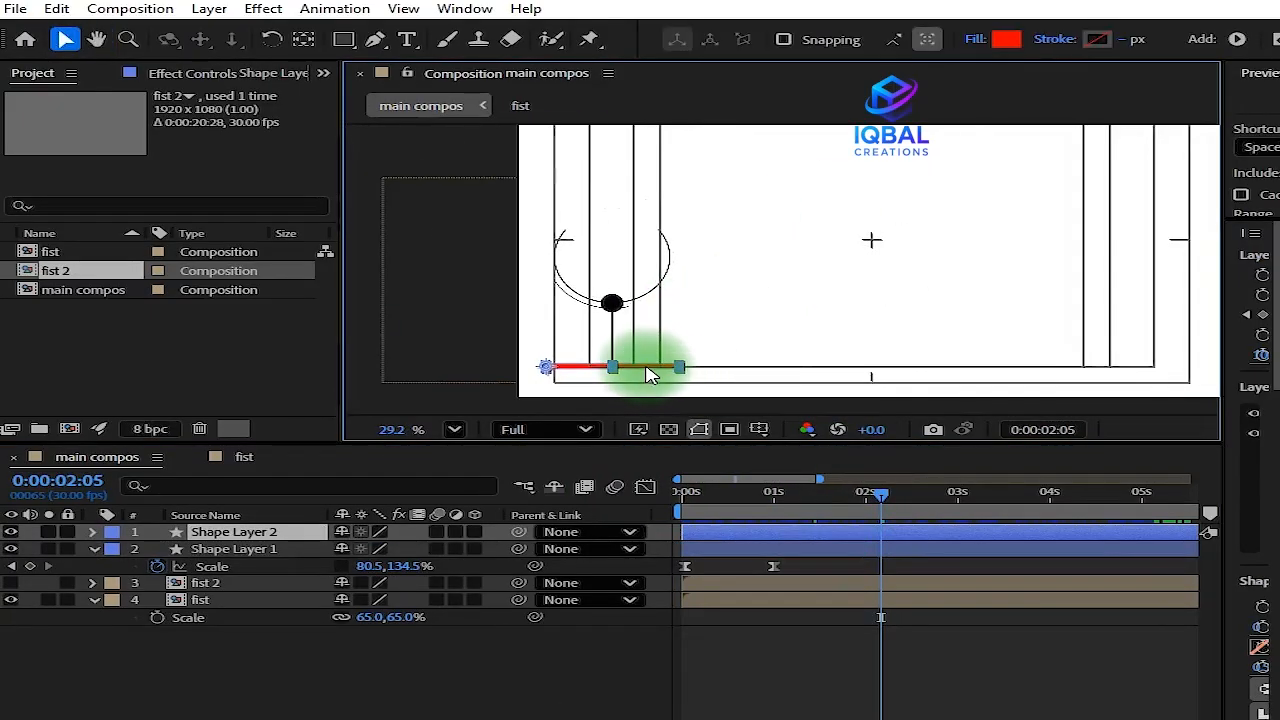
{"action": "left_click_drag", "start_coordinate": [646, 371], "coordinate": [781, 370]}
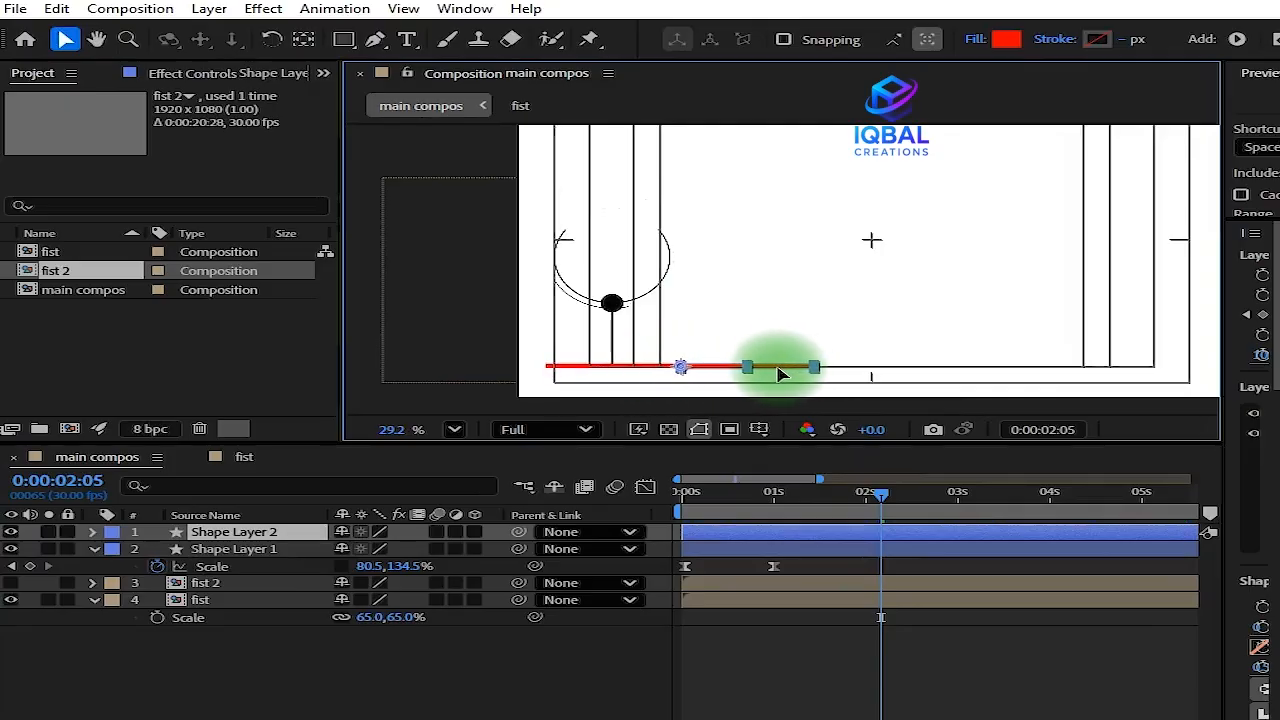
{"action": "scroll", "coordinate": [760, 368], "scroll_direction": "up", "scroll_amount": 8}
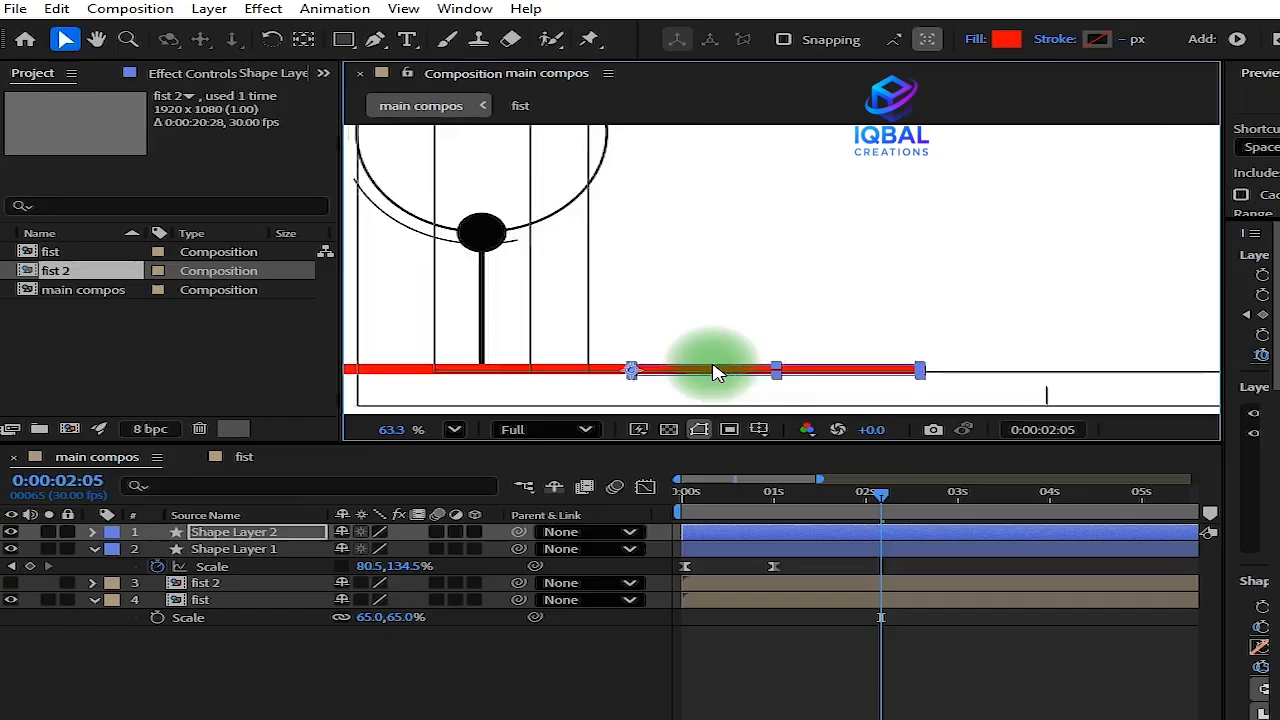
{"action": "scroll", "coordinate": [695, 370], "scroll_direction": "up", "scroll_amount": 6}
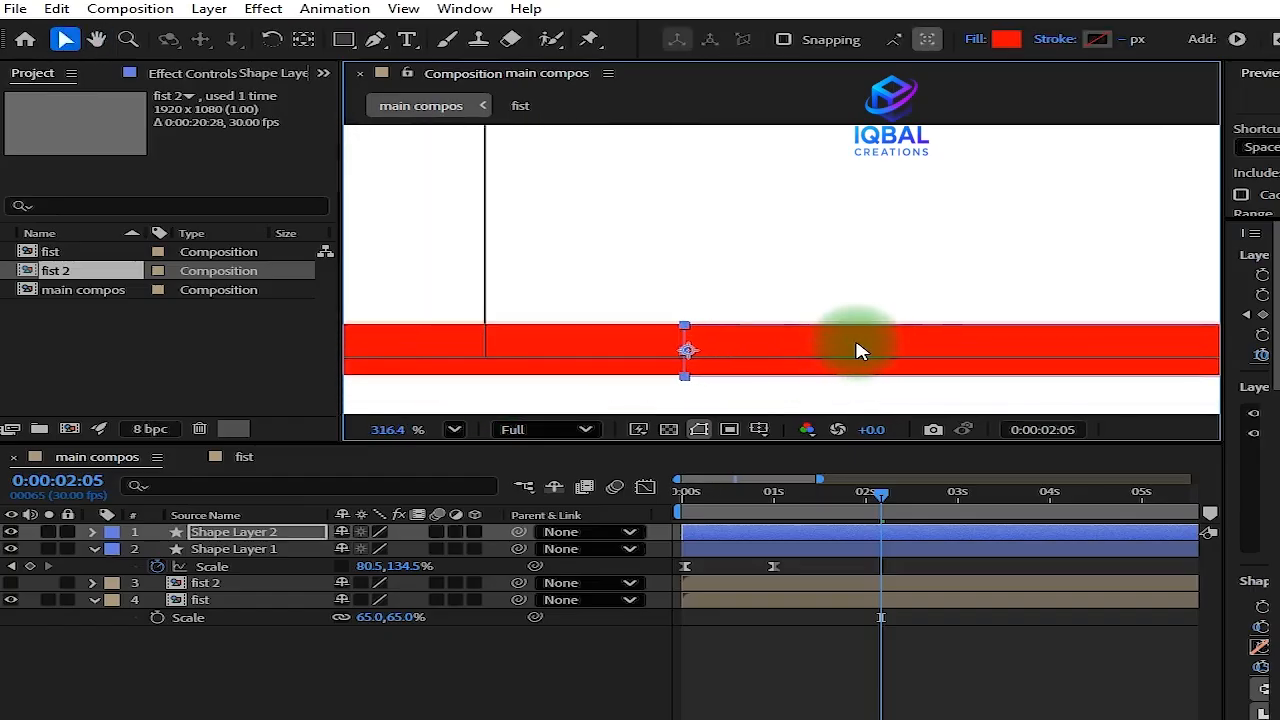
{"action": "scroll", "coordinate": [845, 351], "scroll_direction": "down", "scroll_amount": 8}
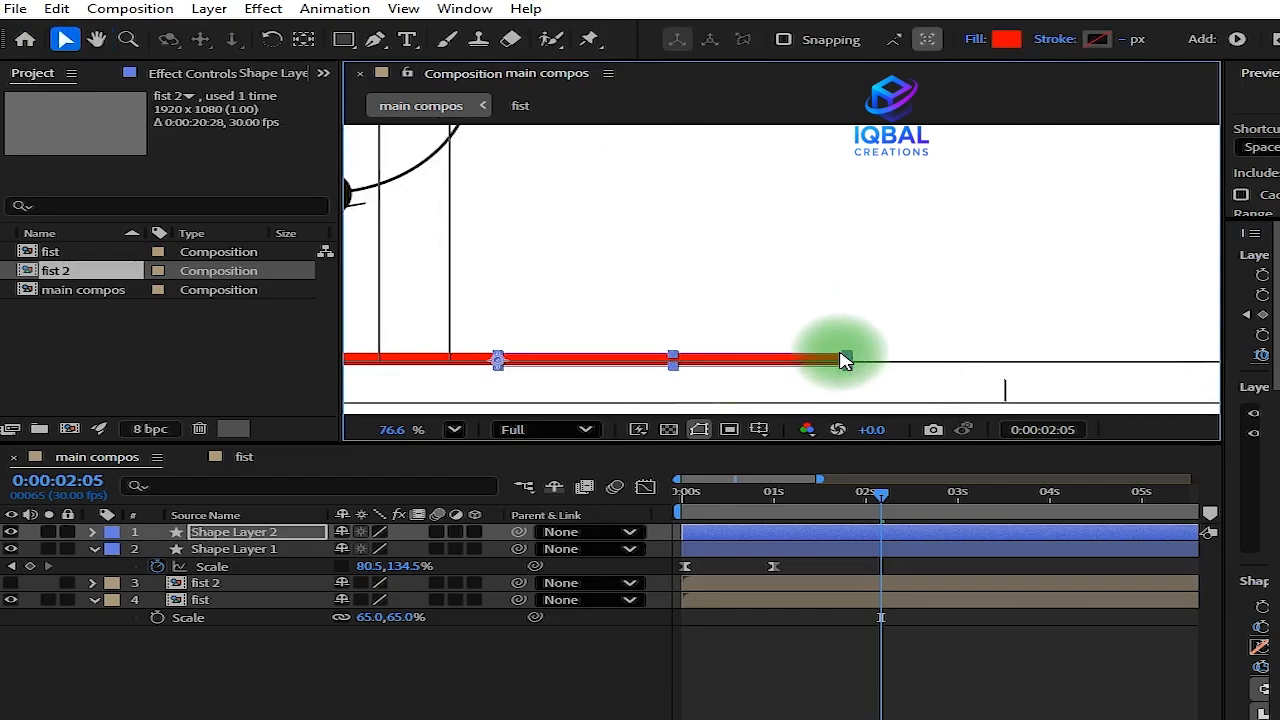
Duplicate Shape Layer 2 and butt the new red segment against its right end, closing any gap
{"action": "scroll", "coordinate": [845, 360], "scroll_direction": "down", "scroll_amount": 3}
{"action": "key", "text": "ctrl+d"}
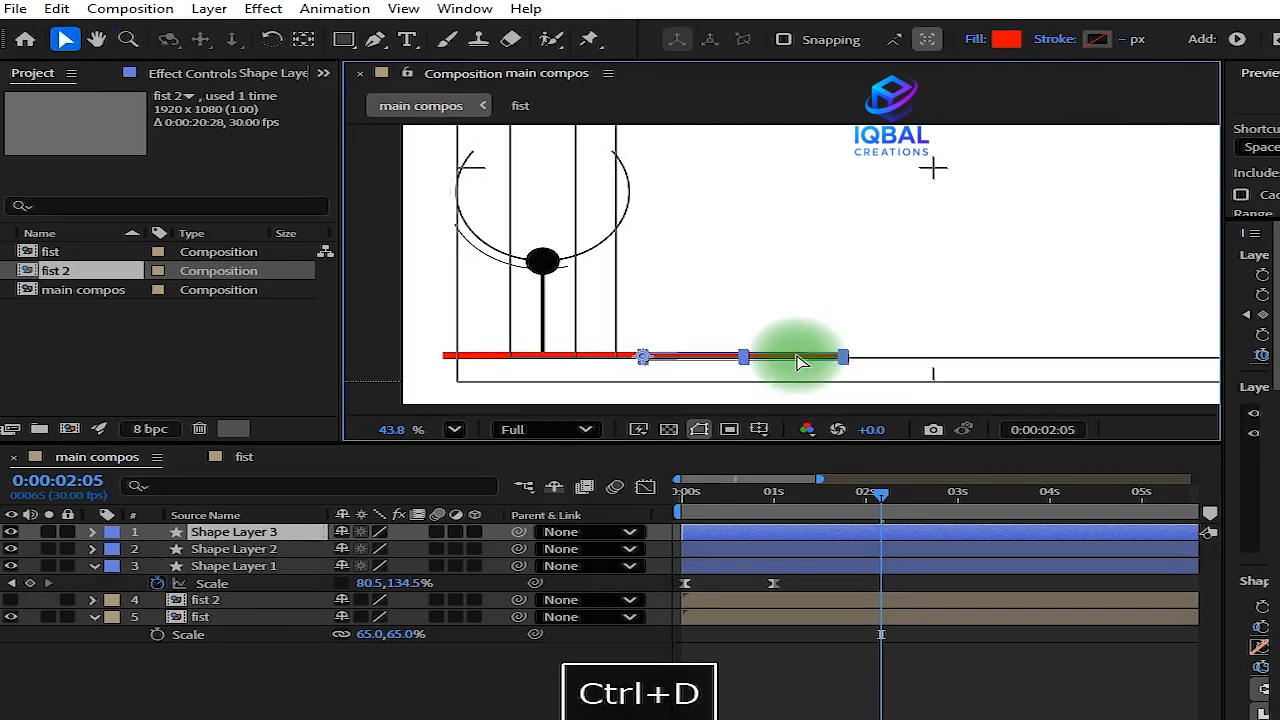
{"action": "left_click_drag", "start_coordinate": [800, 362], "coordinate": [1003, 356]}
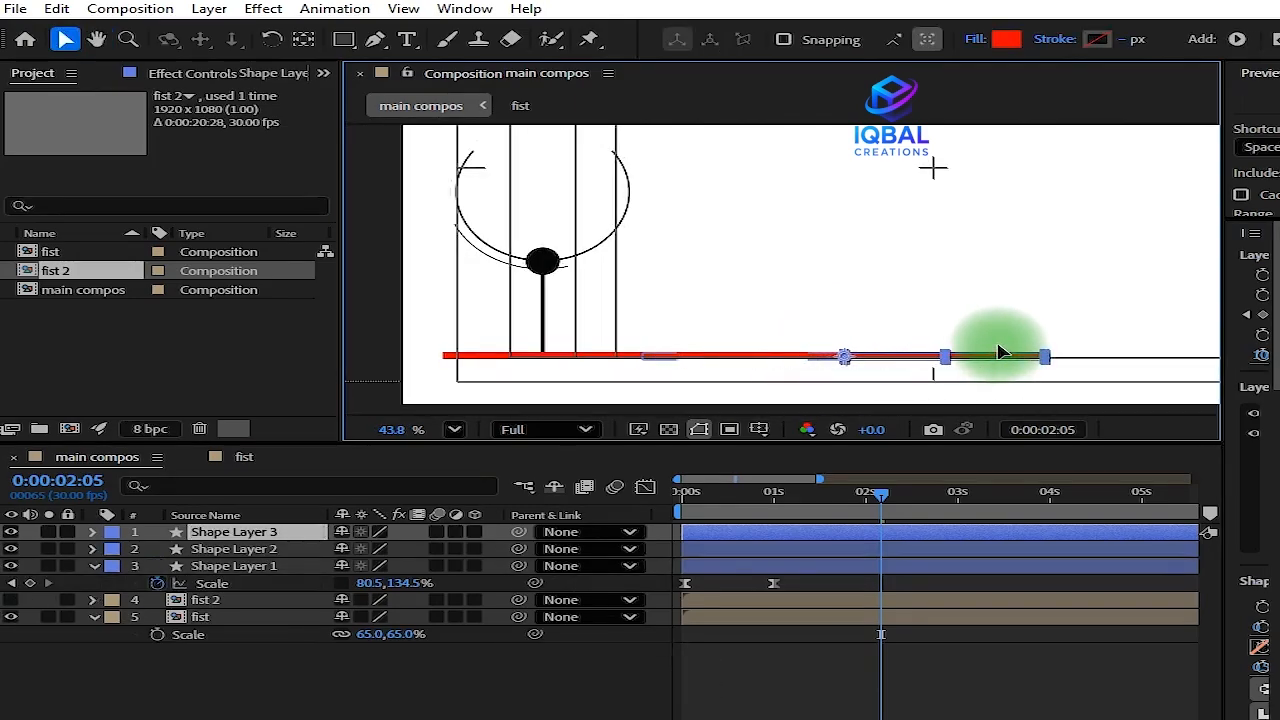
{"action": "scroll", "coordinate": [874, 342], "scroll_direction": "up", "scroll_amount": 6}
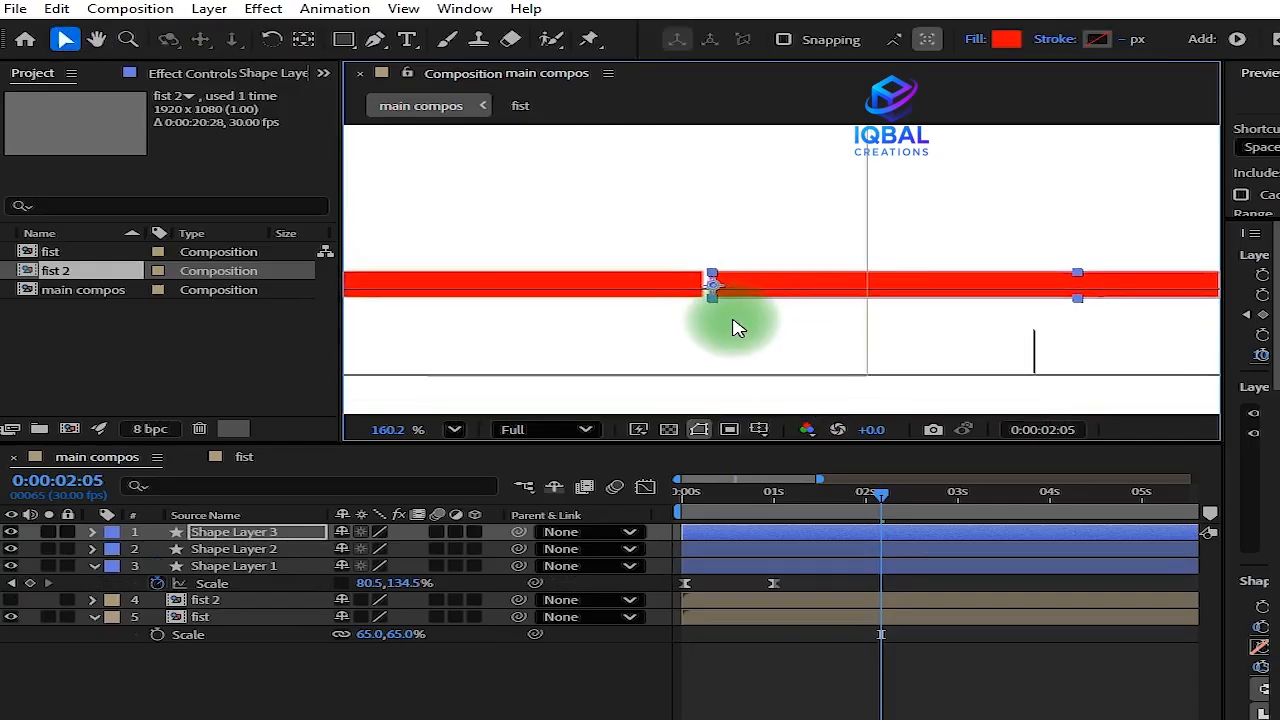
{"action": "left_click_drag", "start_coordinate": [741, 273], "coordinate": [734, 261]}
{"action": "scroll", "coordinate": [786, 306], "scroll_direction": "down", "scroll_amount": 7}
{"action": "scroll", "coordinate": [766, 323], "scroll_direction": "up", "scroll_amount": 1}
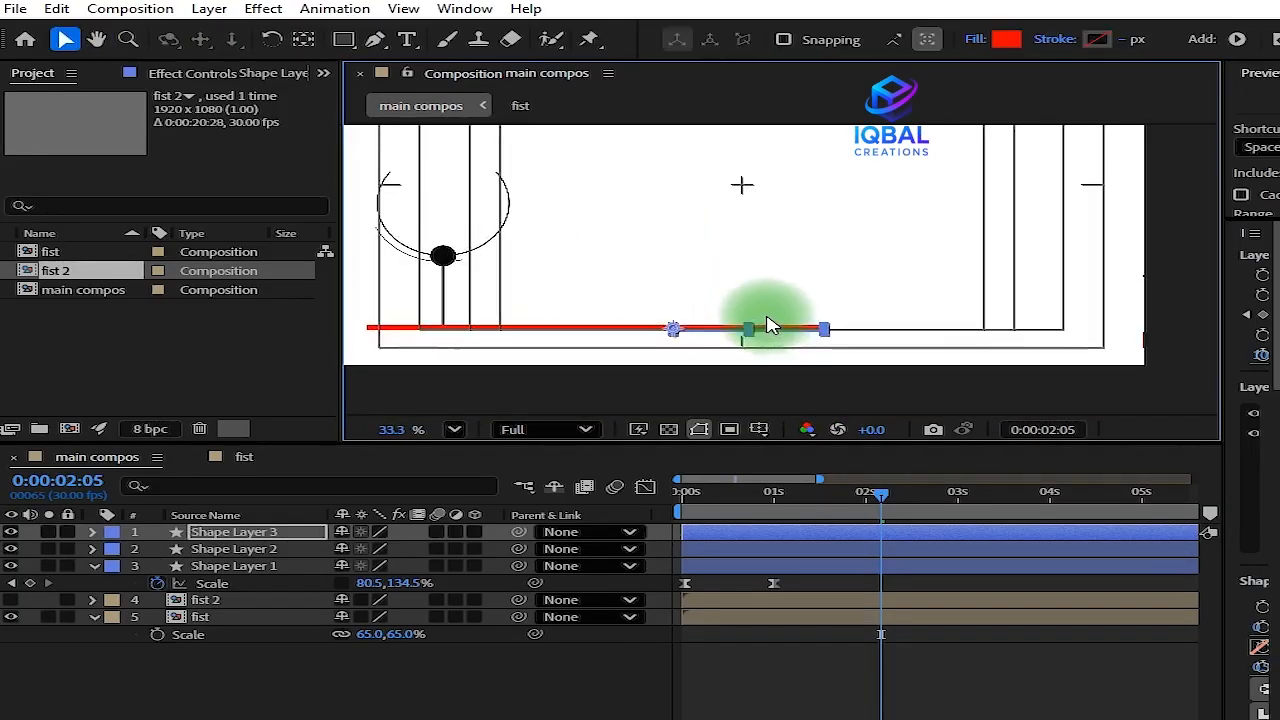
Duplicate Shape Layer 3 and align the fourth red segment flush with the third one's right end
{"action": "key", "text": "ctrl+d"}
{"action": "scroll", "coordinate": [790, 340], "scroll_direction": "up", "scroll_amount": 2}
{"action": "scroll", "coordinate": [788, 332], "scroll_direction": "up", "scroll_amount": 1}
{"action": "left_click_drag", "start_coordinate": [761, 319], "coordinate": [1151, 308]}
{"action": "left_click_drag", "start_coordinate": [843, 322], "coordinate": [966, 320]}
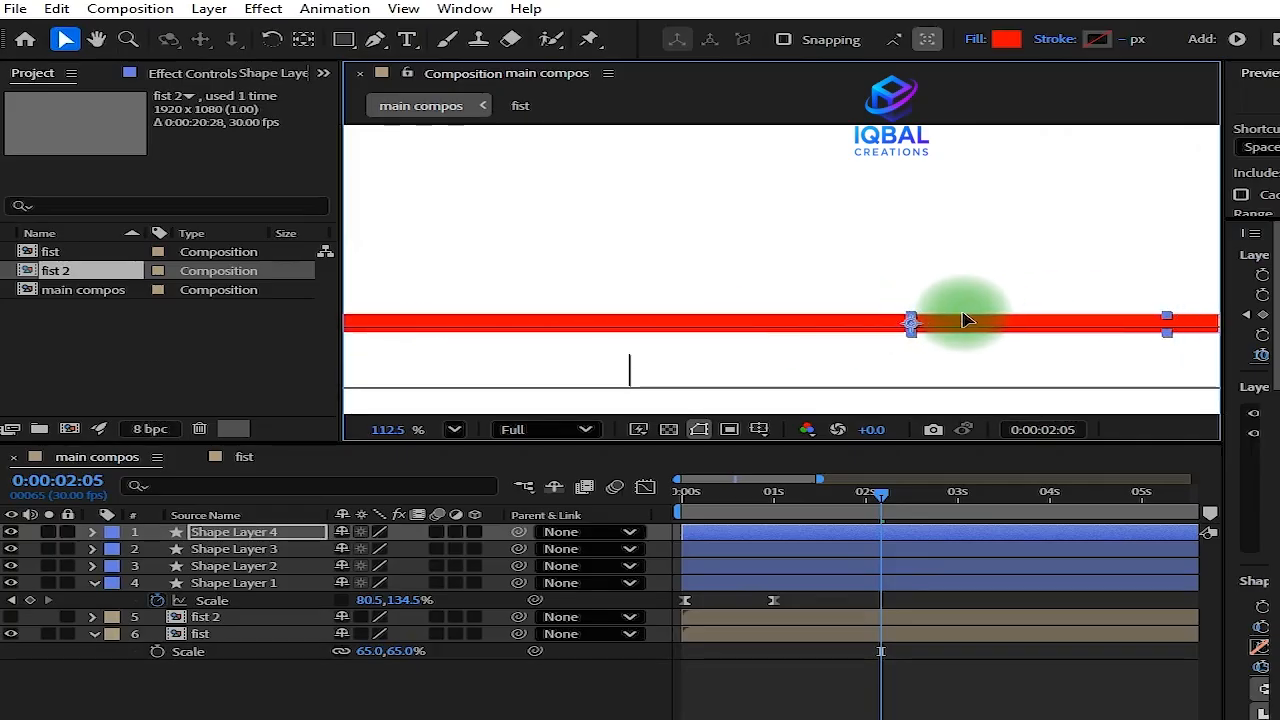
{"action": "left_click", "coordinate": [971, 362]}
{"action": "left_click", "coordinate": [1003, 323]}
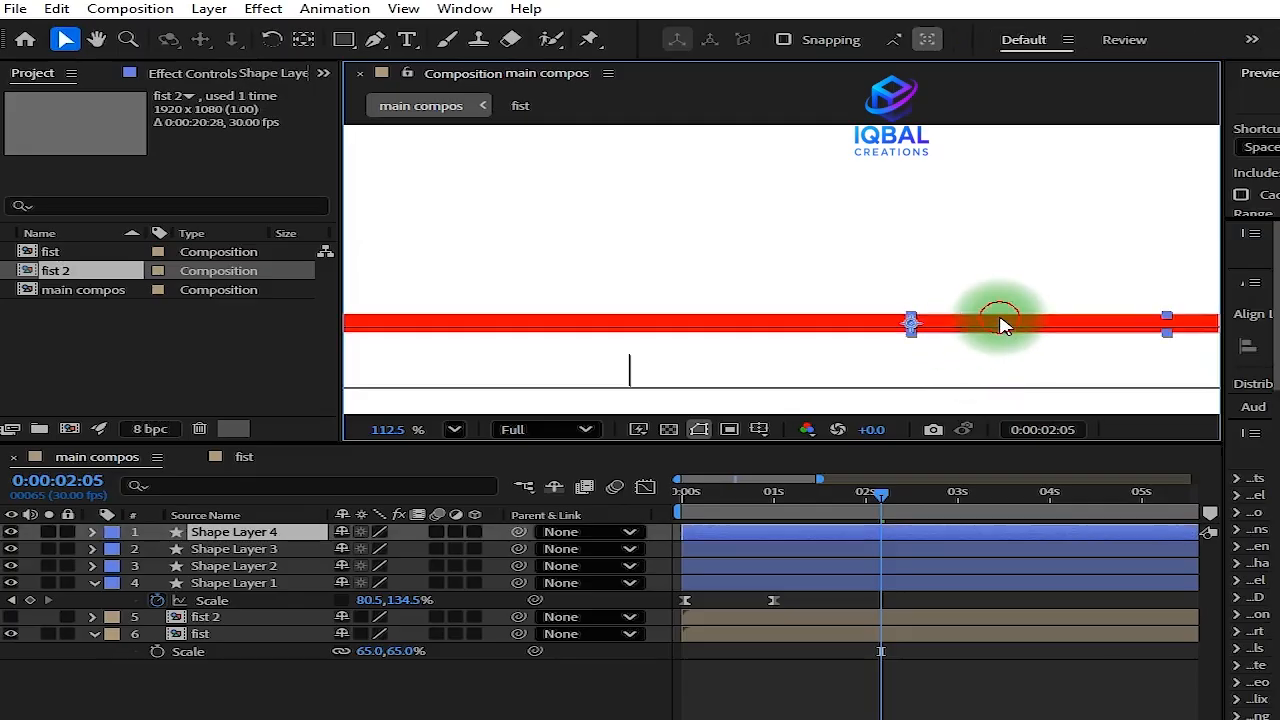
Duplicate Shape Layer 4 and join the fifth red segment to its right end so the base line spans the frame
{"action": "key", "text": "ctrl+d"}
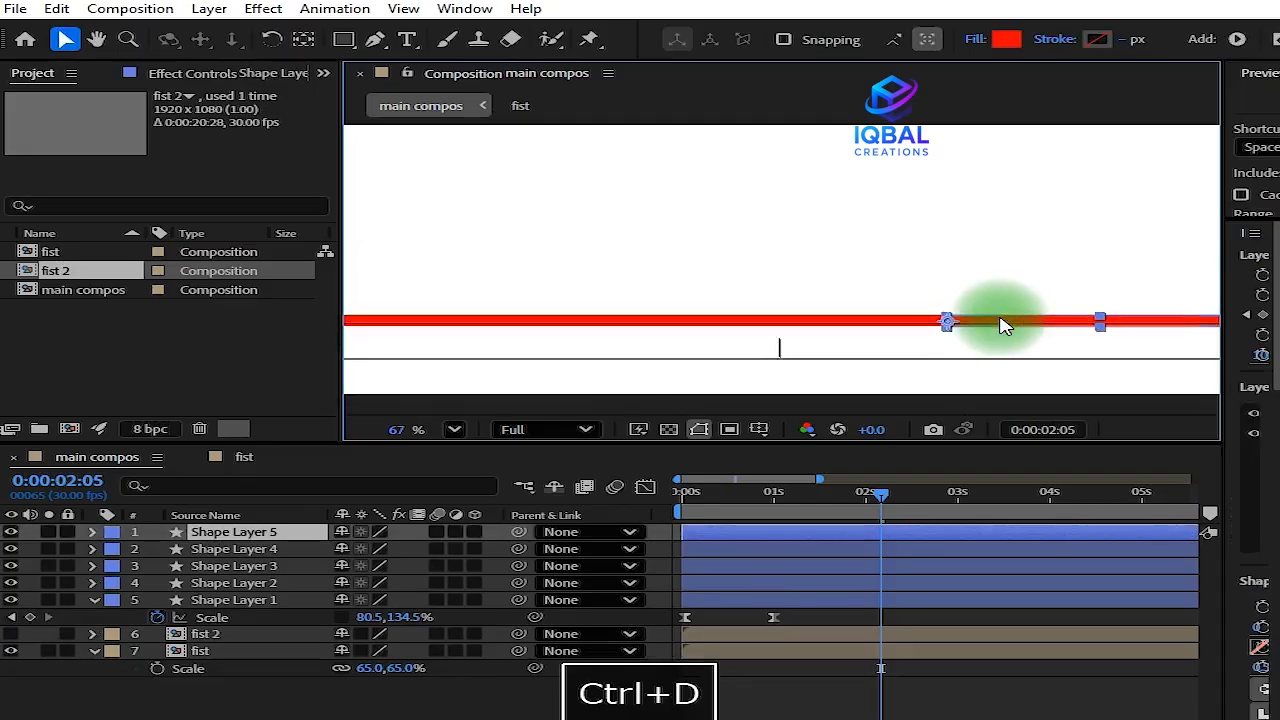
{"action": "scroll", "coordinate": [1000, 322], "scroll_direction": "down", "scroll_amount": 4}
{"action": "scroll", "coordinate": [818, 372], "scroll_direction": "up", "scroll_amount": 1}
{"action": "left_click_drag", "start_coordinate": [818, 372], "coordinate": [1065, 331]}
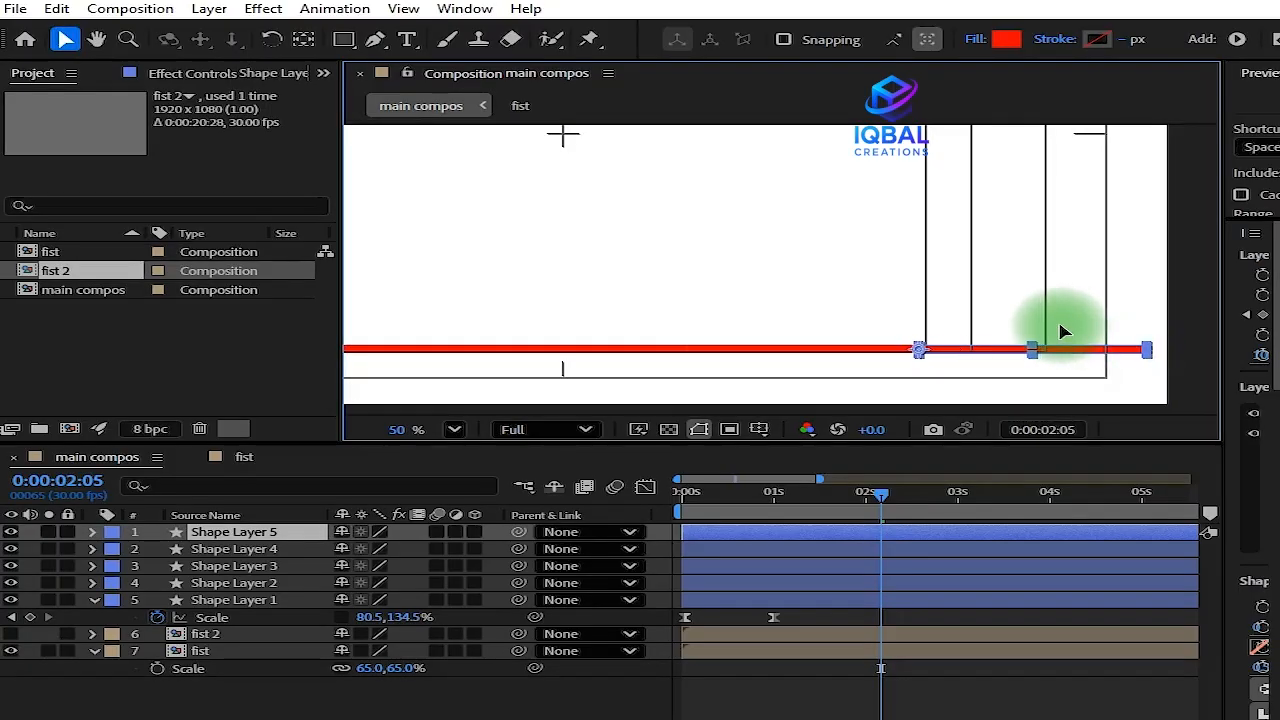
{"action": "scroll", "coordinate": [1037, 334], "scroll_direction": "up", "scroll_amount": 6}
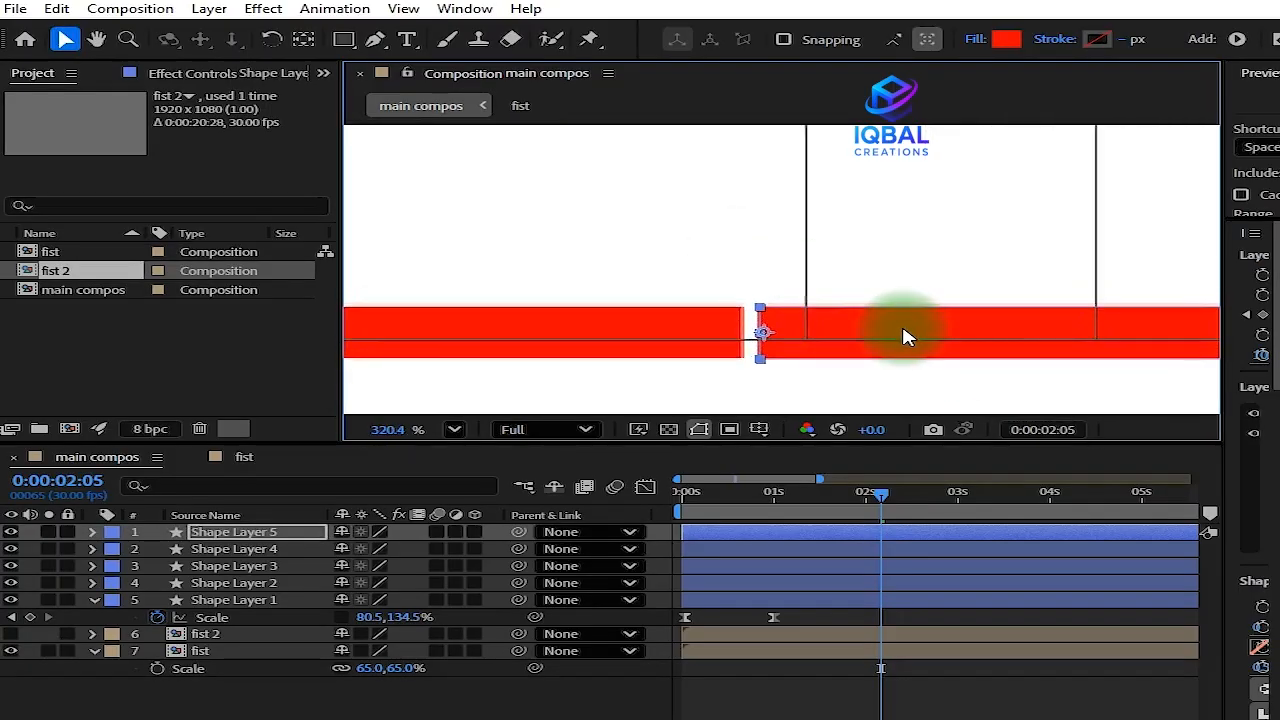
{"action": "left_click_drag", "start_coordinate": [904, 333], "coordinate": [890, 336]}
{"action": "scroll", "coordinate": [788, 165], "scroll_direction": "down", "scroll_amount": 5}
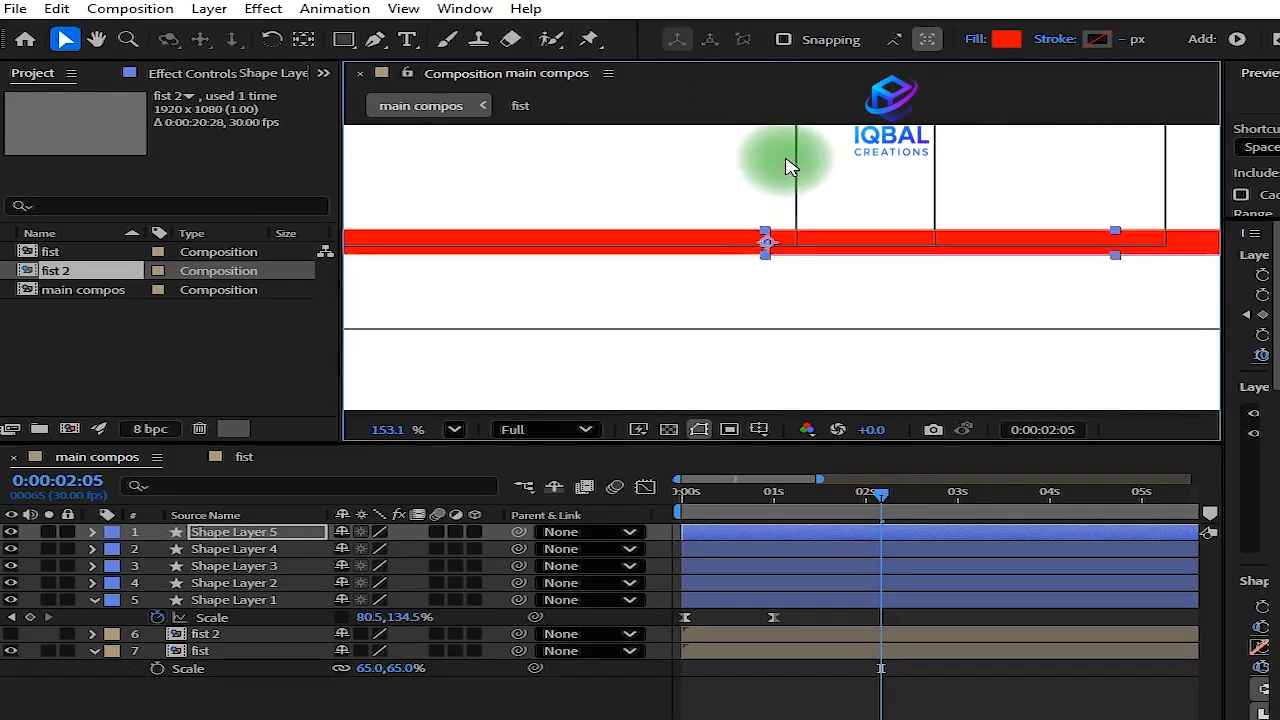
{"action": "left_click_drag", "start_coordinate": [717, 187], "coordinate": [833, 388]}
{"action": "scroll", "coordinate": [833, 388], "scroll_direction": "down", "scroll_amount": 3}
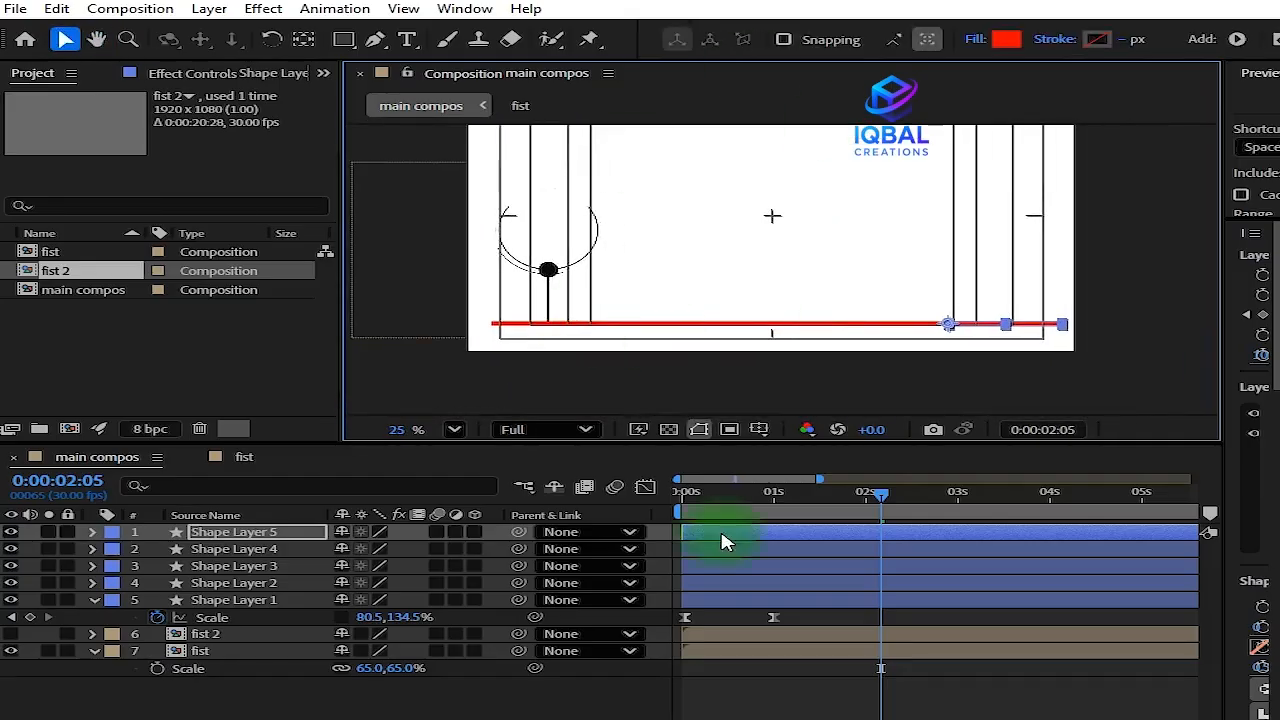
Collapse Shape Layer 1's properties and preview all five red segments growing from 0:00:00:00
{"action": "left_click", "coordinate": [290, 712]}
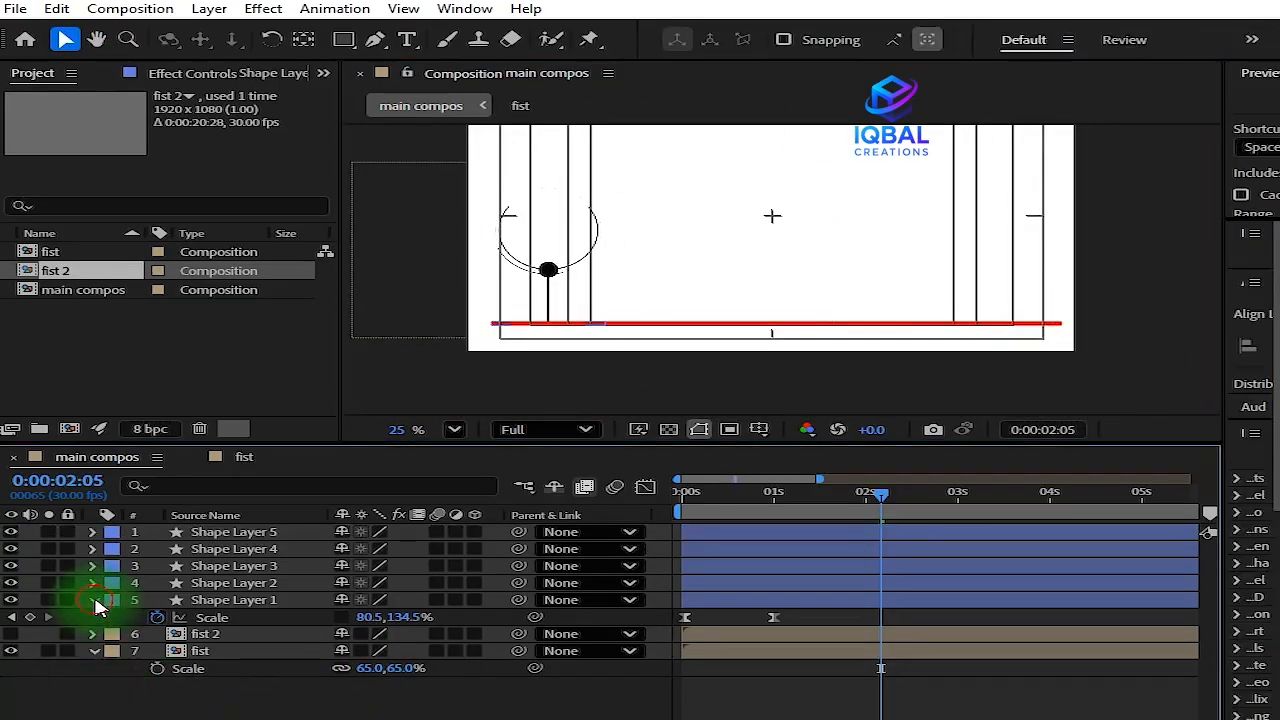
{"action": "left_click", "coordinate": [93, 601]}
{"action": "left_click_drag", "start_coordinate": [883, 517], "coordinate": [681, 522]}
{"action": "key", "text": "space"}
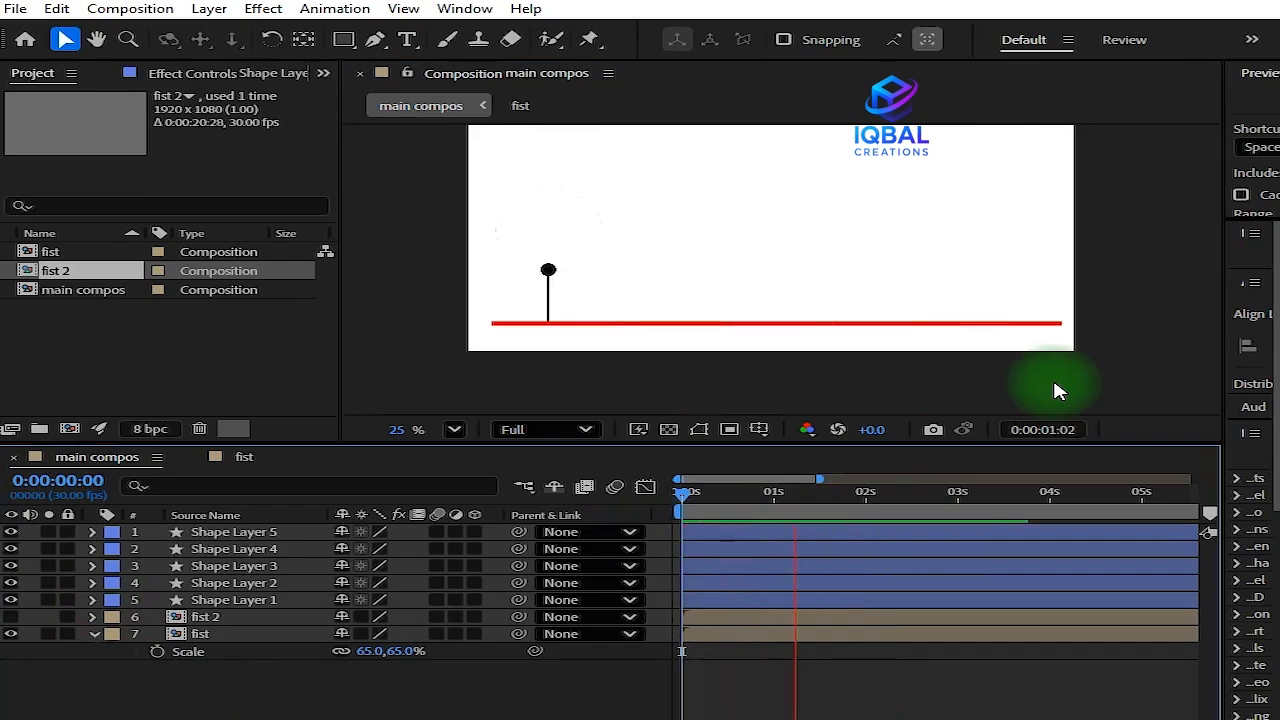
{"action": "key", "text": "space"}
Scrub through the base line and first bubble animation with the full composition duration shown in the timeline
{"action": "left_click", "coordinate": [816, 500]}
{"action": "left_click_drag", "start_coordinate": [816, 500], "coordinate": [703, 533]}
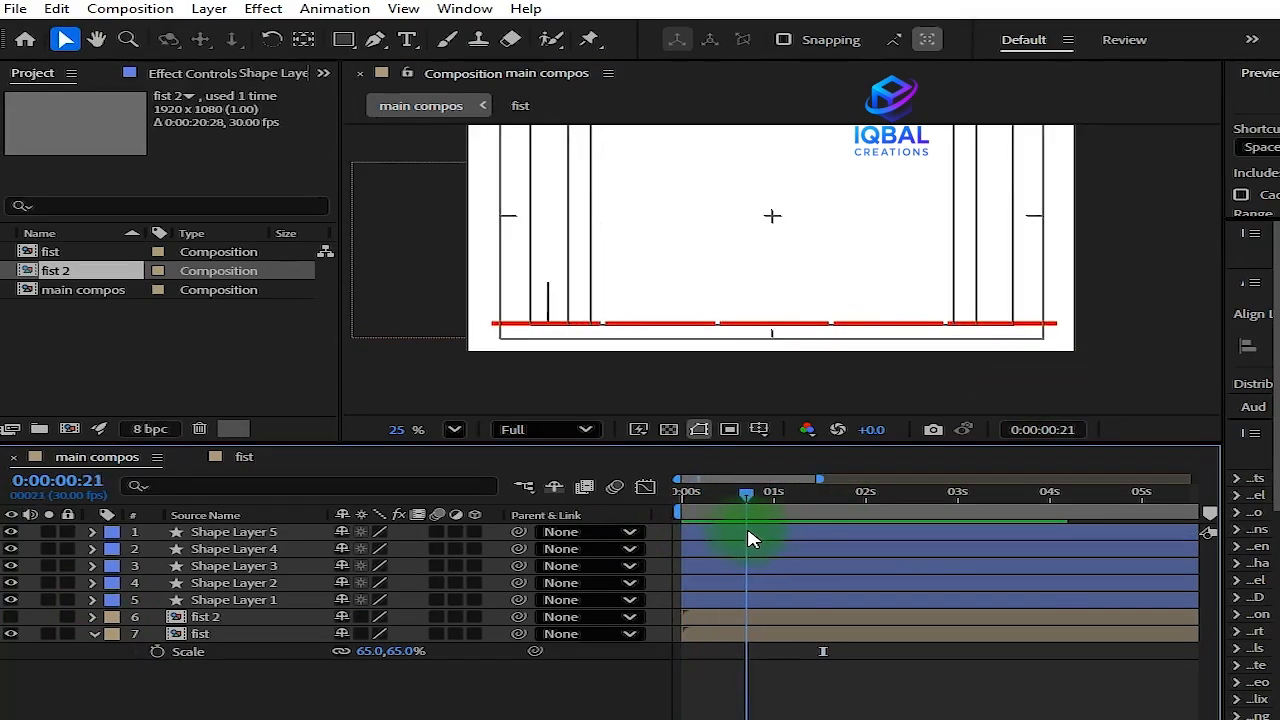
{"action": "left_click_drag", "start_coordinate": [810, 540], "coordinate": [890, 540]}
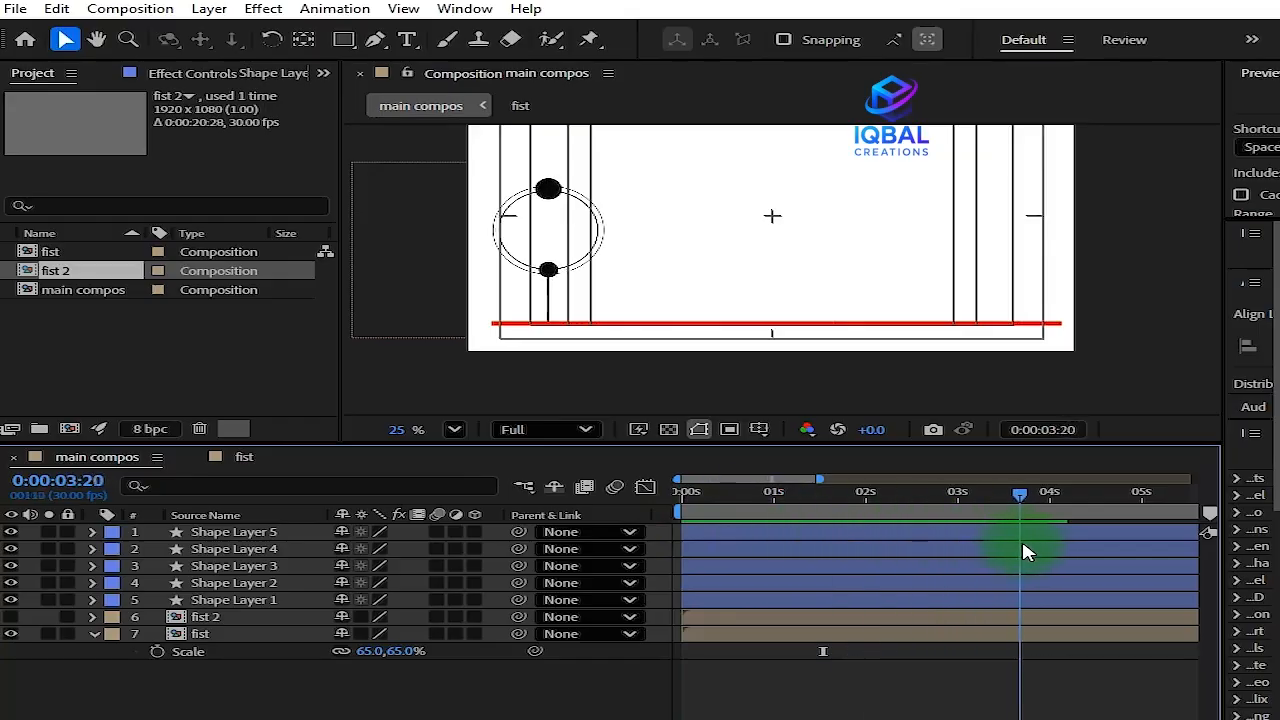
{"action": "left_click_drag", "start_coordinate": [750, 719], "coordinate": [686, 706]}
{"action": "left_click_drag", "start_coordinate": [809, 497], "coordinate": [700, 533]}
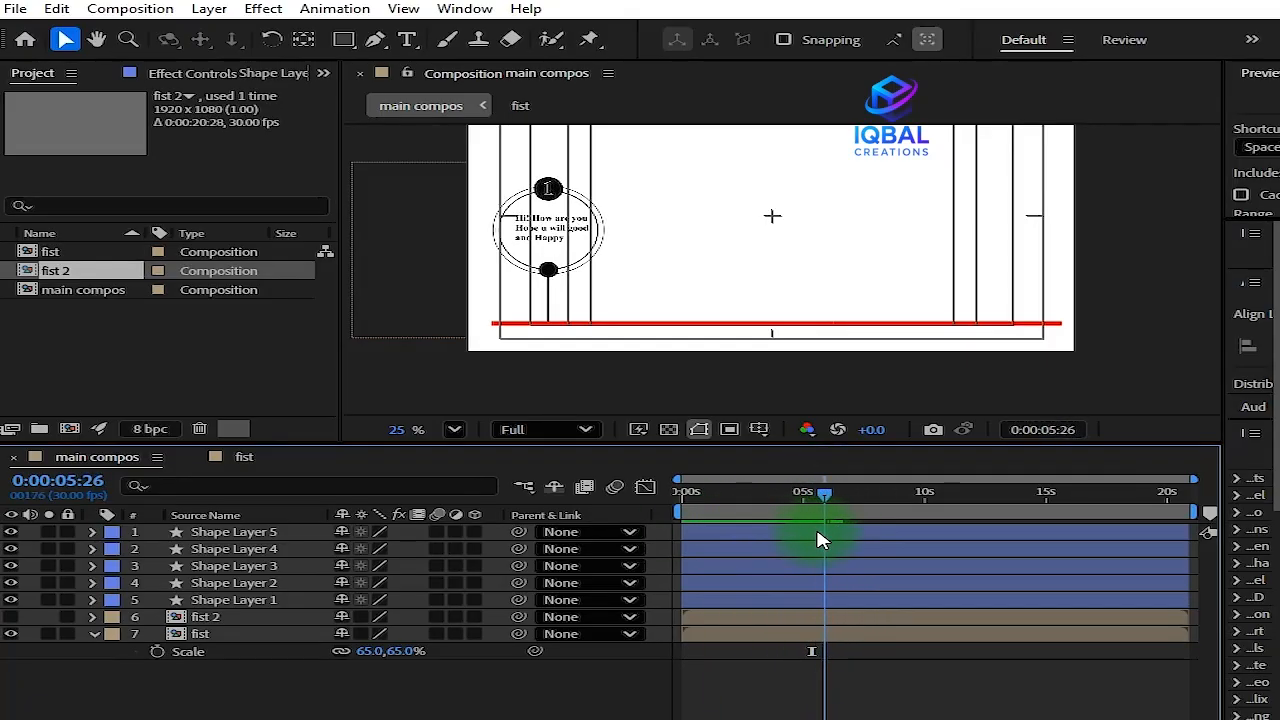
{"action": "scroll", "coordinate": [614, 257], "scroll_direction": "up", "scroll_amount": 3}
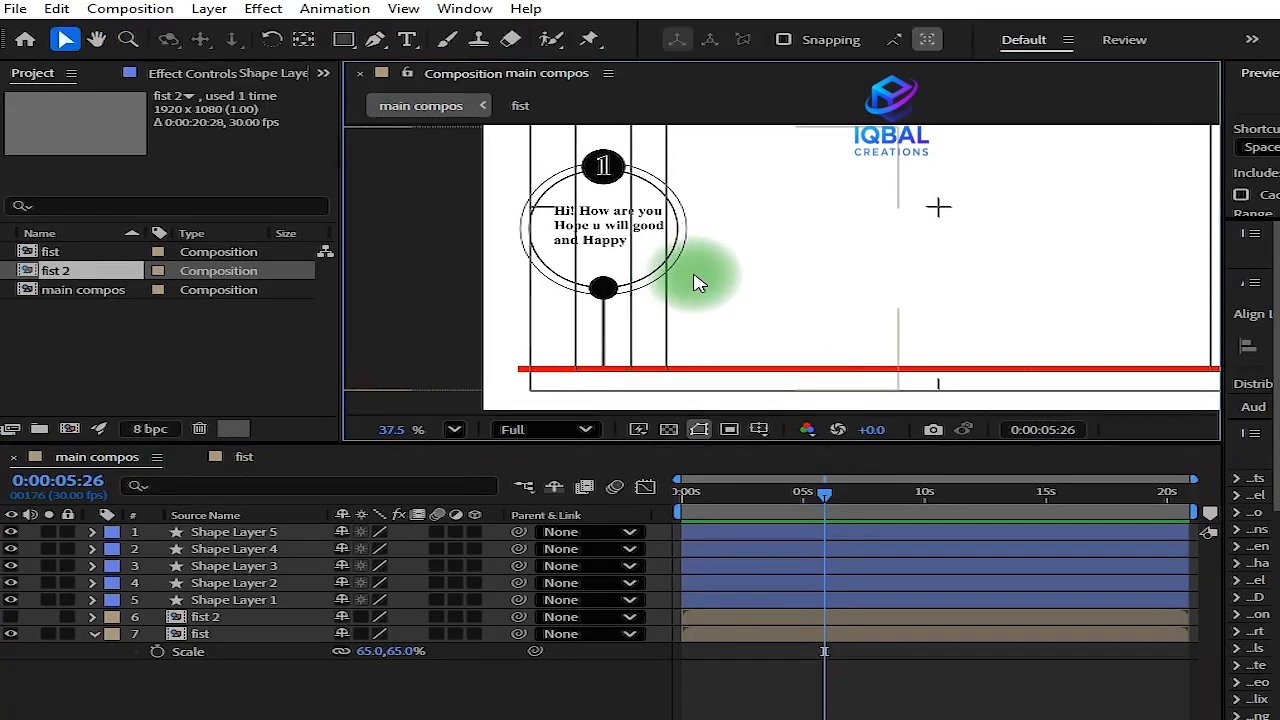
Make the fist 2 layer visible and move its start to 0:00:02:29
{"action": "key", "text": "F9"}
{"action": "left_click_drag", "start_coordinate": [831, 506], "coordinate": [754, 519]}
{"action": "scroll", "coordinate": [749, 357], "scroll_direction": "down", "scroll_amount": 2}
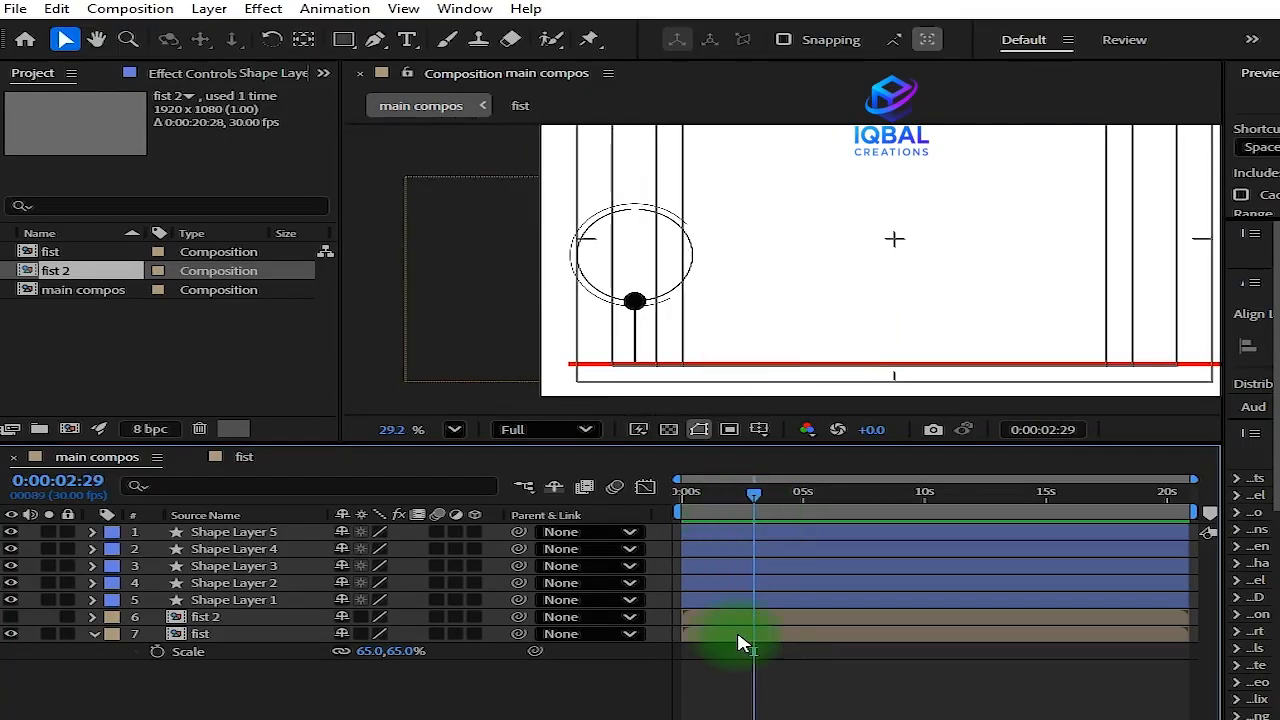
{"action": "left_click", "coordinate": [743, 633]}
{"action": "left_click", "coordinate": [16, 616]}
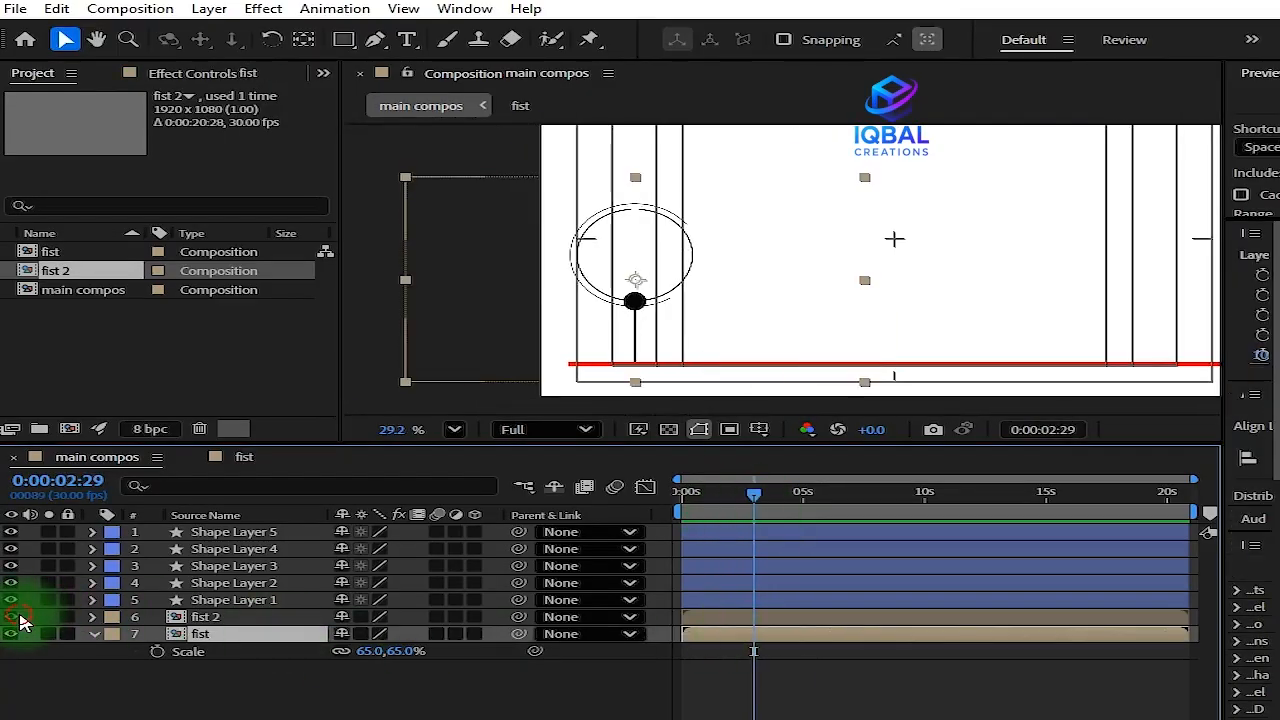
{"action": "left_click", "coordinate": [215, 617]}
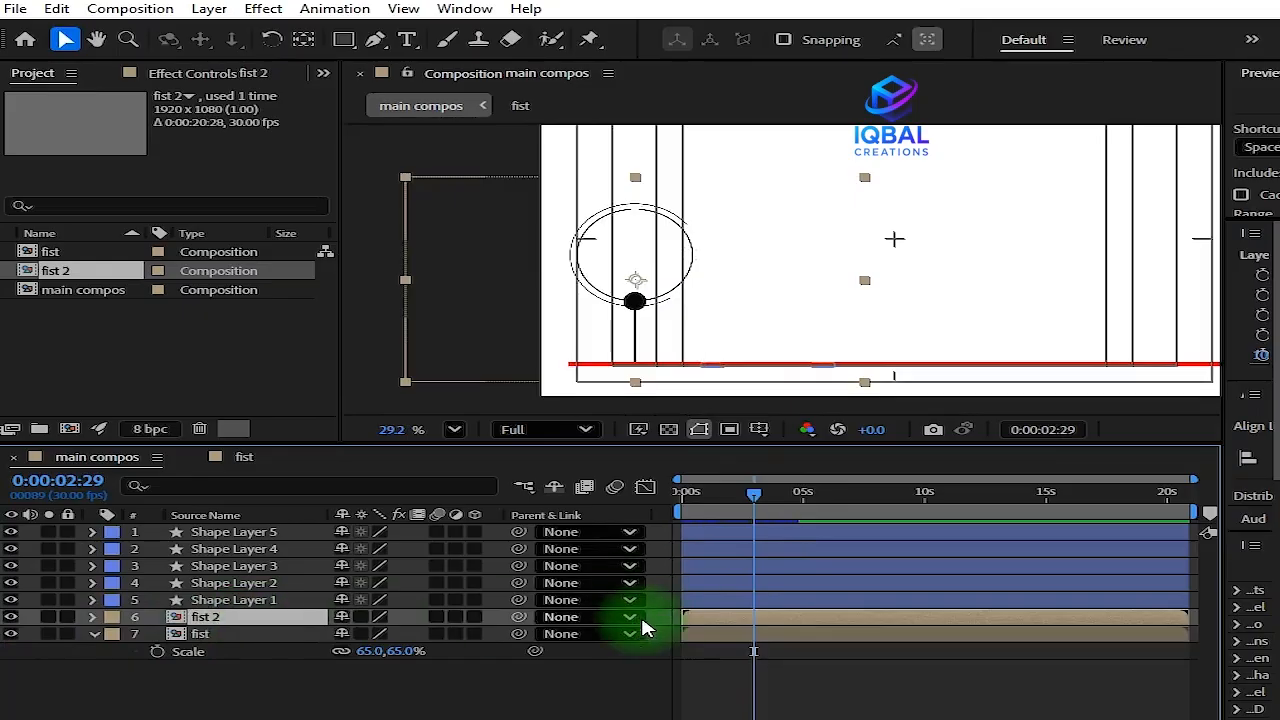
{"action": "left_click", "coordinate": [752, 514]}
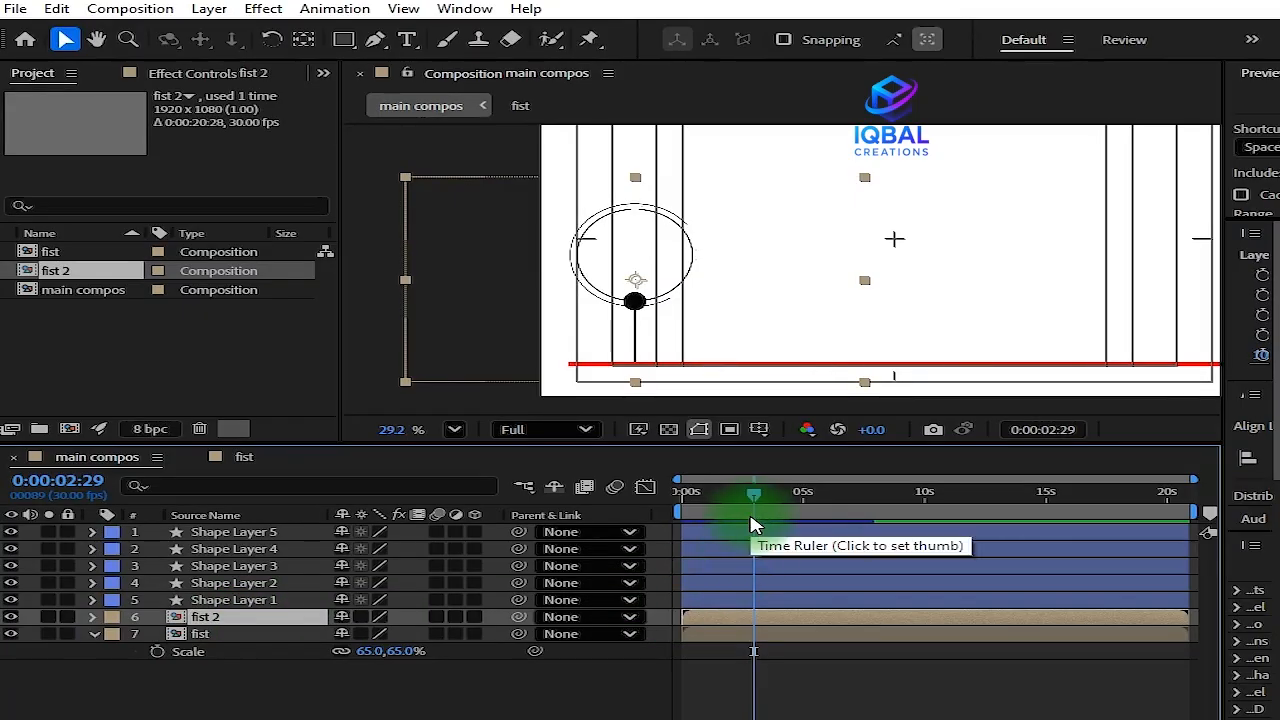
{"action": "key", "text": "bracketleft"}
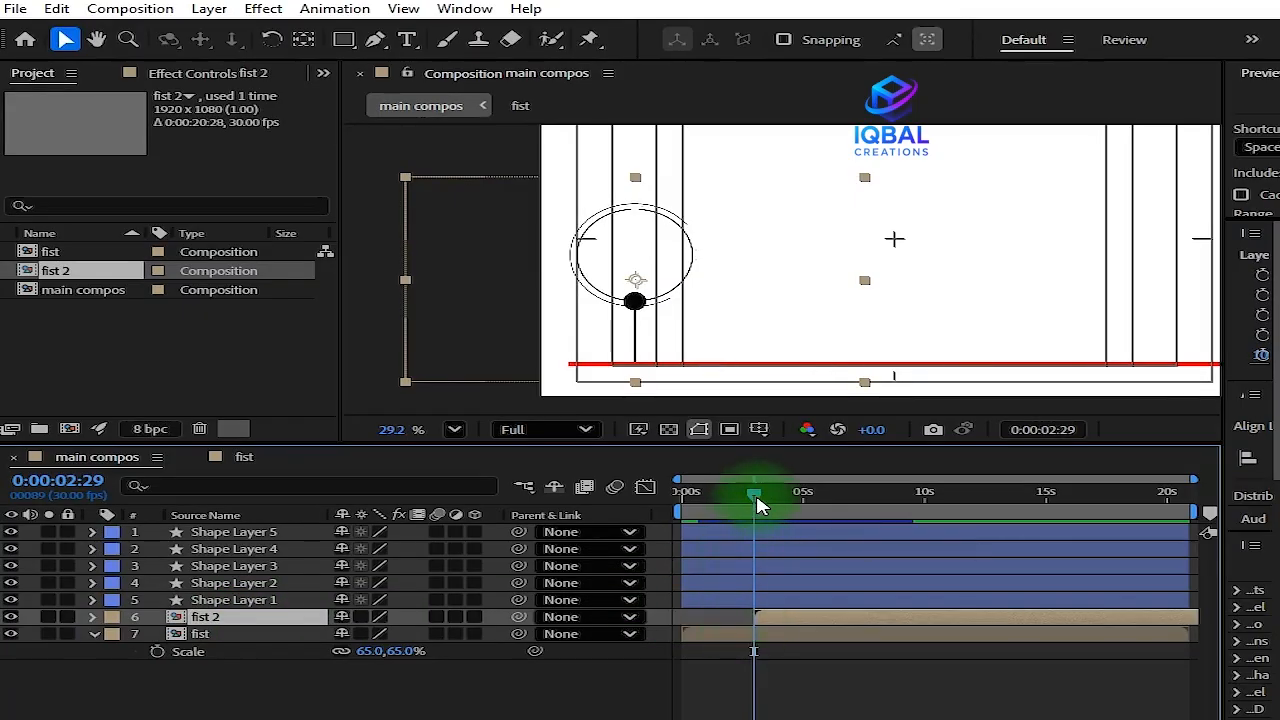
Set fist 2's Position to 634.3, 676.0 so its bubble stands beside the first one, checking both at 0:00:11:07
{"action": "left_click_drag", "start_coordinate": [757, 505], "coordinate": [703, 528]}
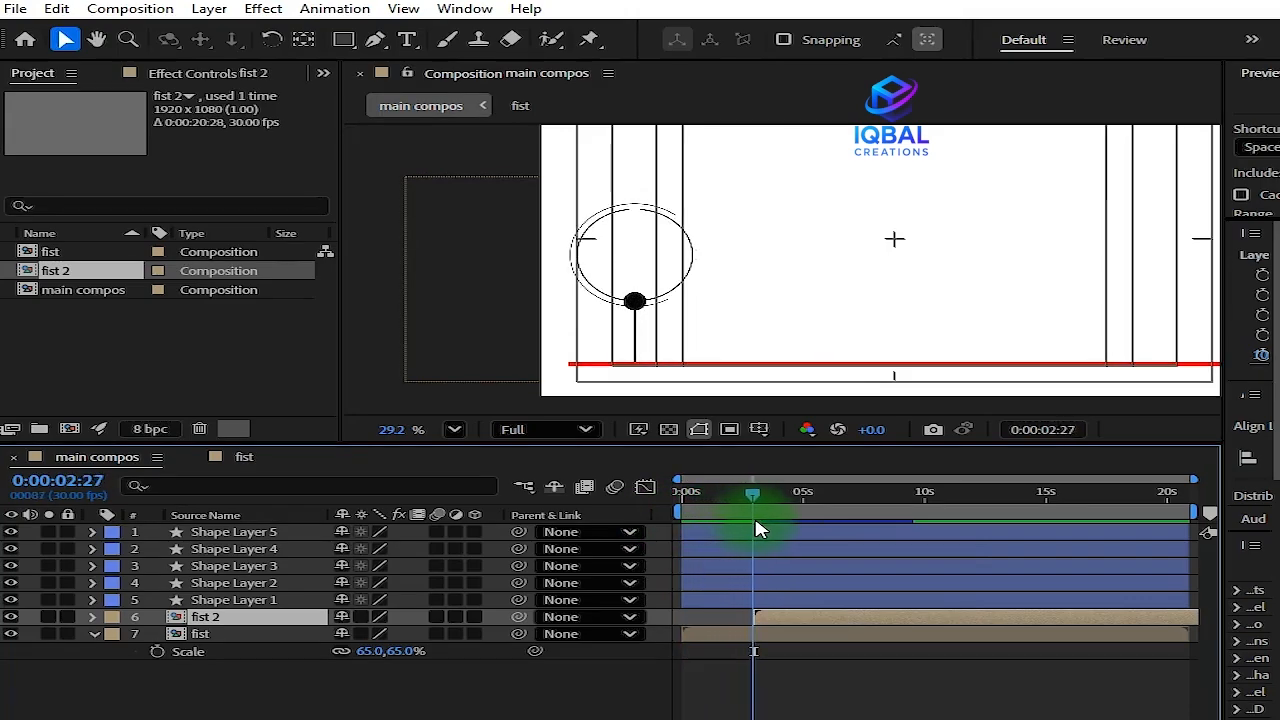
{"action": "left_click_drag", "start_coordinate": [757, 530], "coordinate": [764, 530]}
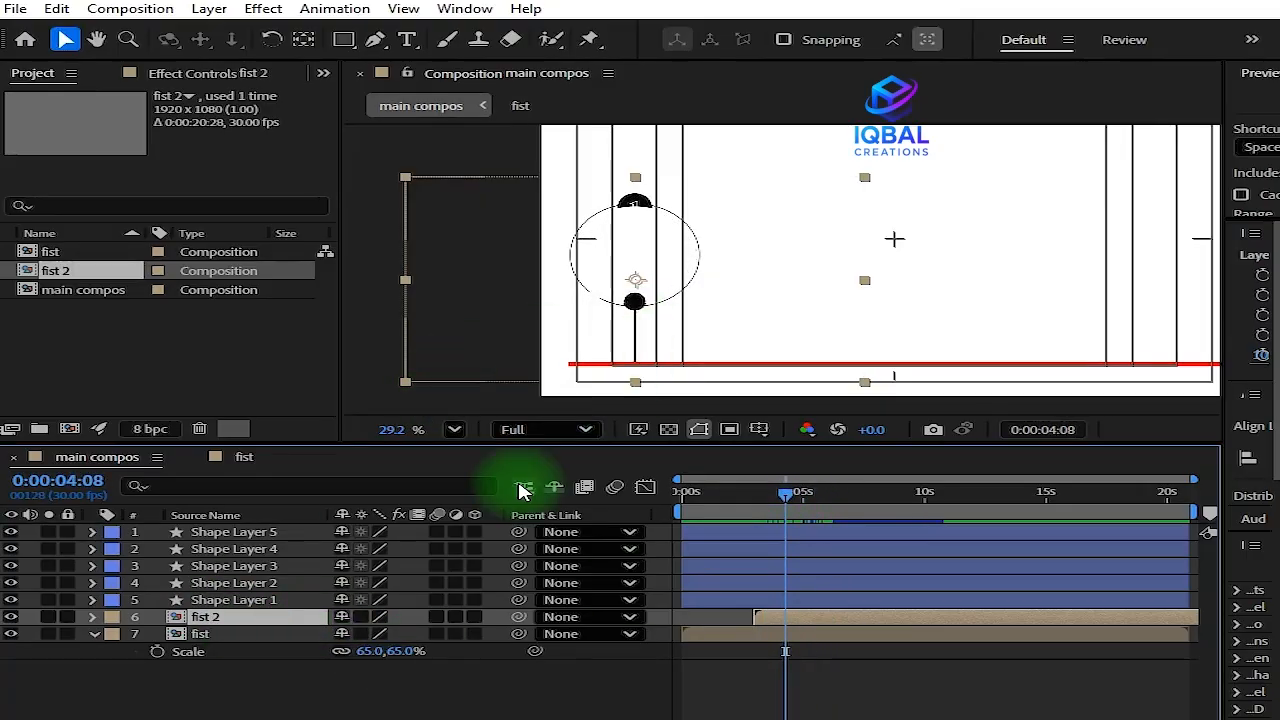
{"action": "key", "text": "p"}
{"action": "left_click_drag", "start_coordinate": [365, 634], "coordinate": [713, 578]}
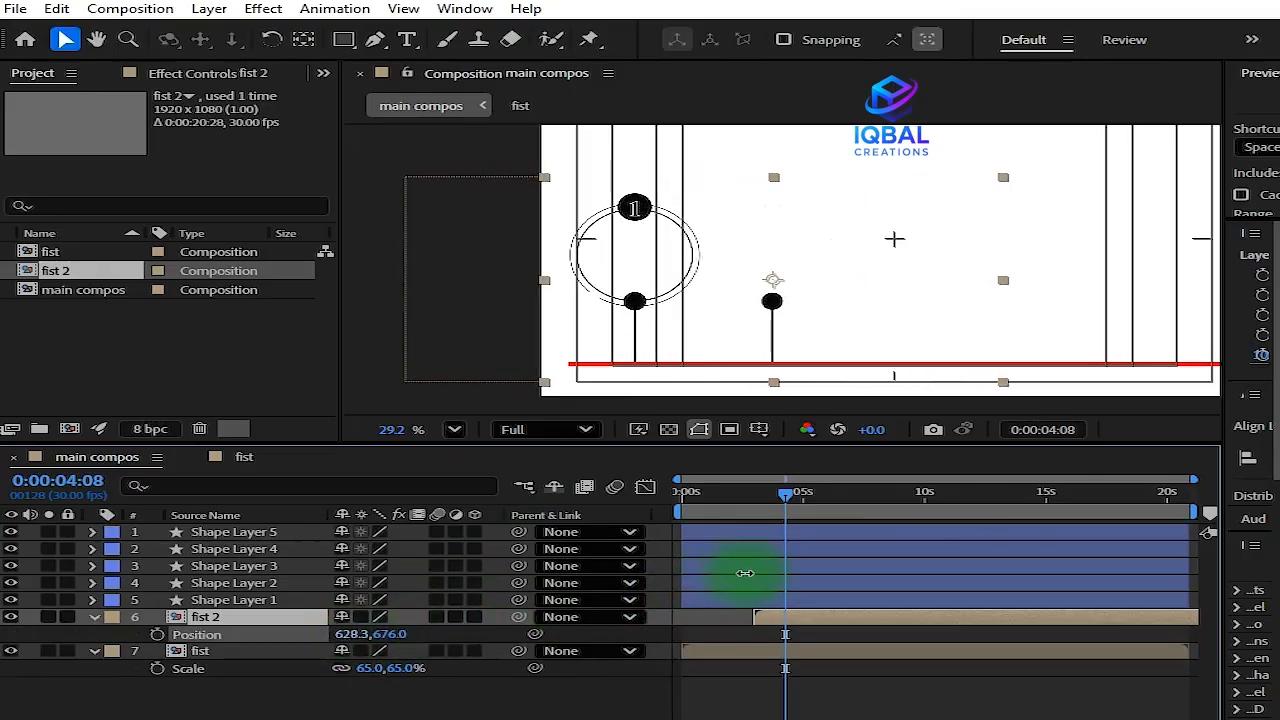
{"action": "left_click_drag", "start_coordinate": [789, 570], "coordinate": [791, 570]}
{"action": "left_click_drag", "start_coordinate": [785, 491], "coordinate": [957, 490]}
{"action": "scroll", "coordinate": [790, 300], "scroll_direction": "up", "scroll_amount": 1}
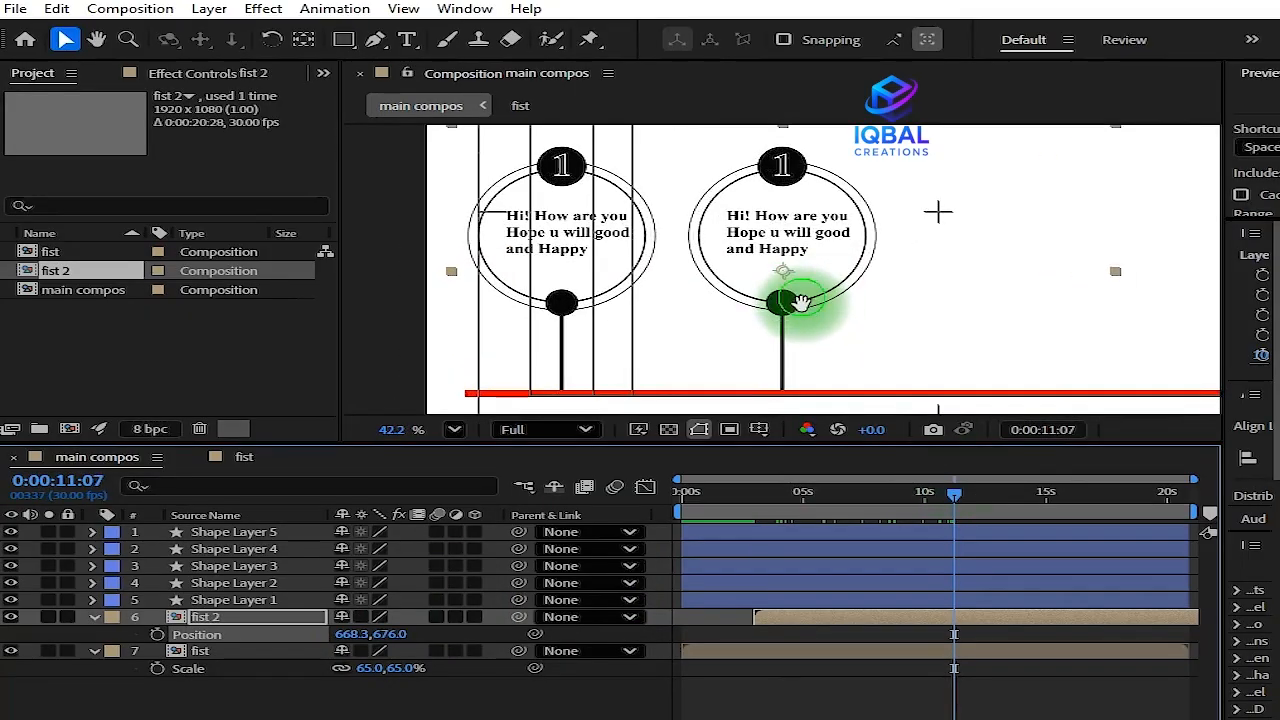
{"action": "left_click_drag", "start_coordinate": [352, 634], "coordinate": [314, 646]}
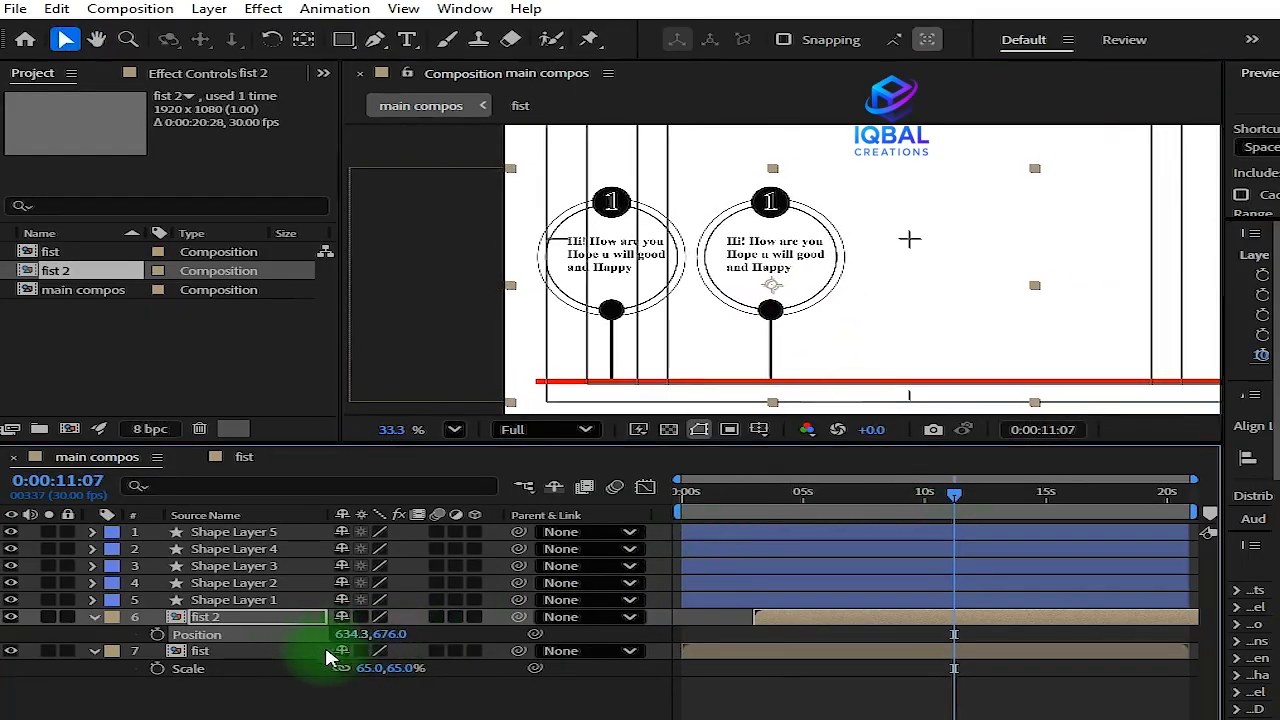
{"action": "scroll", "coordinate": [697, 225], "scroll_direction": "down", "scroll_amount": 1}
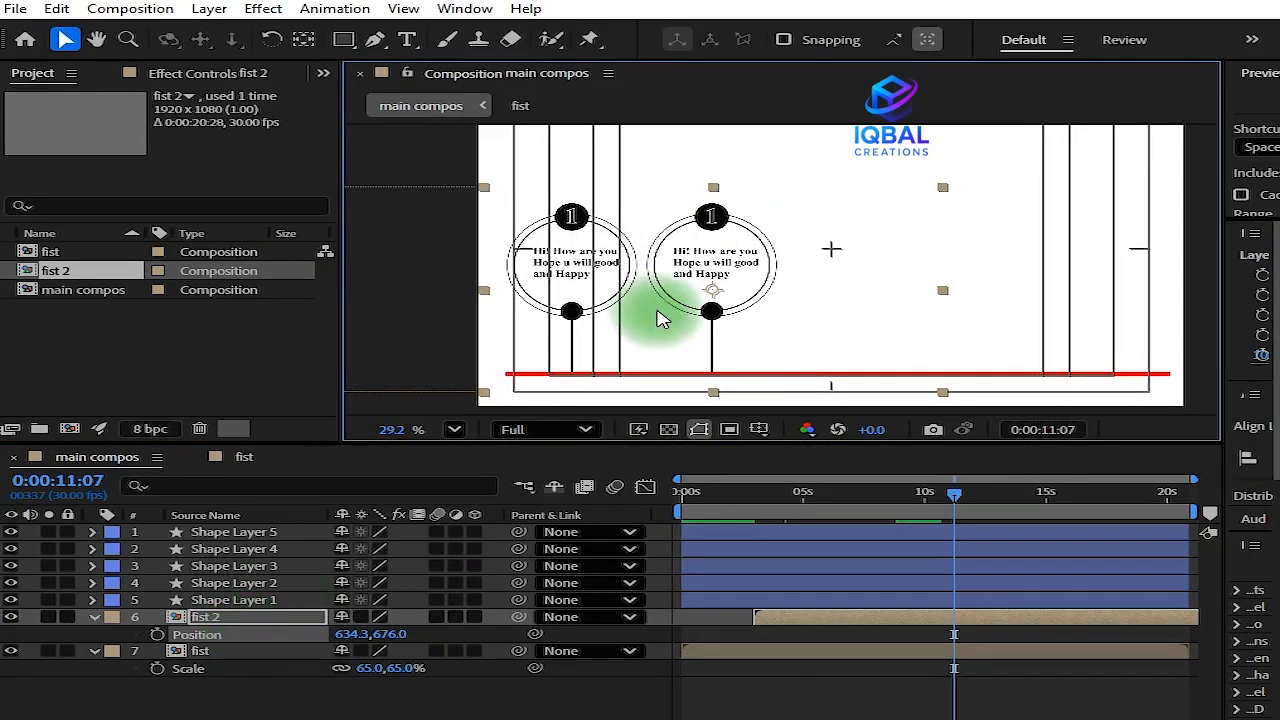
Move Shape Layer 2's start to 0:00:02:29 to match the start of the fist 2 layer
{"action": "left_click_drag", "start_coordinate": [966, 510], "coordinate": [727, 553]}
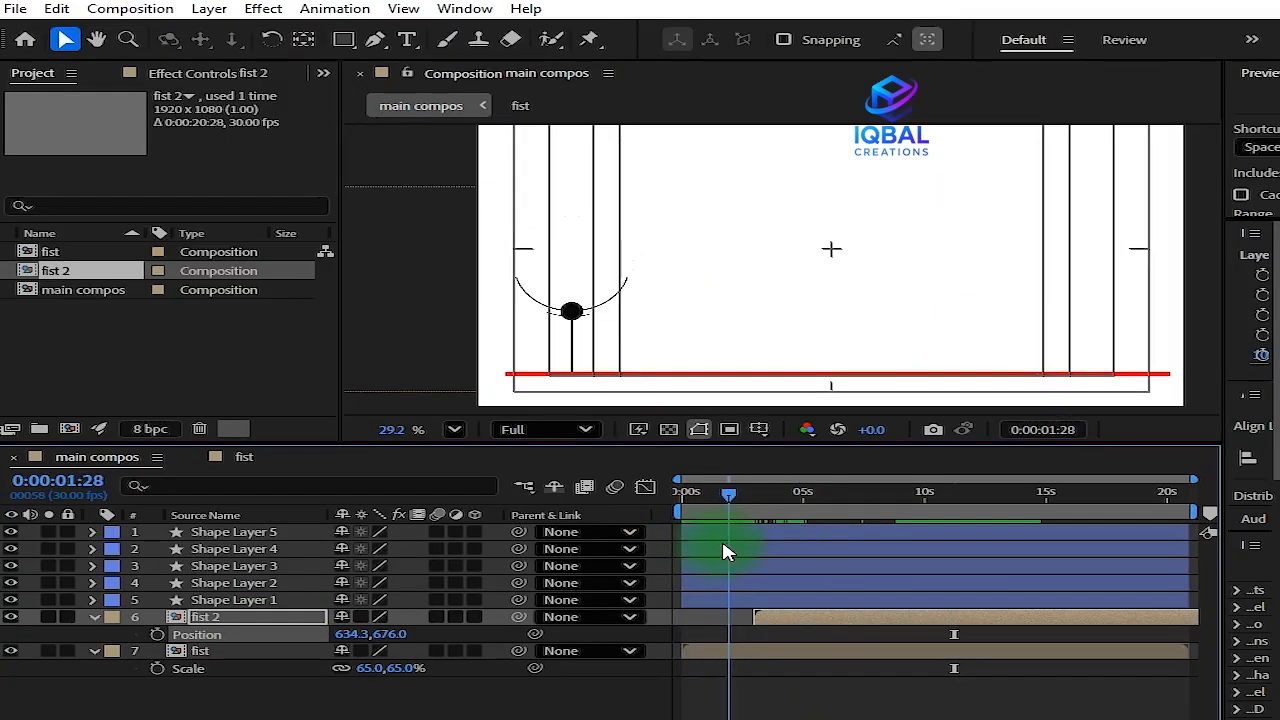
{"action": "left_click", "coordinate": [786, 614]}
{"action": "left_click", "coordinate": [790, 601]}
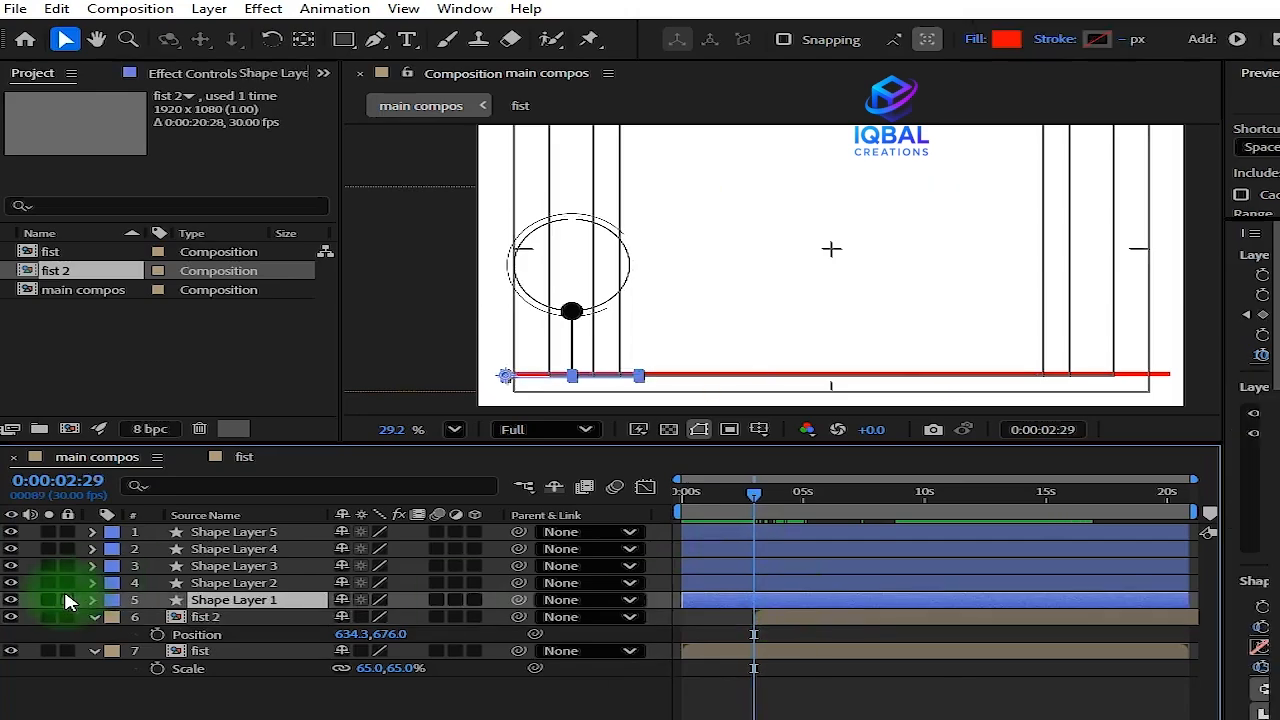
{"action": "left_click", "coordinate": [745, 584]}
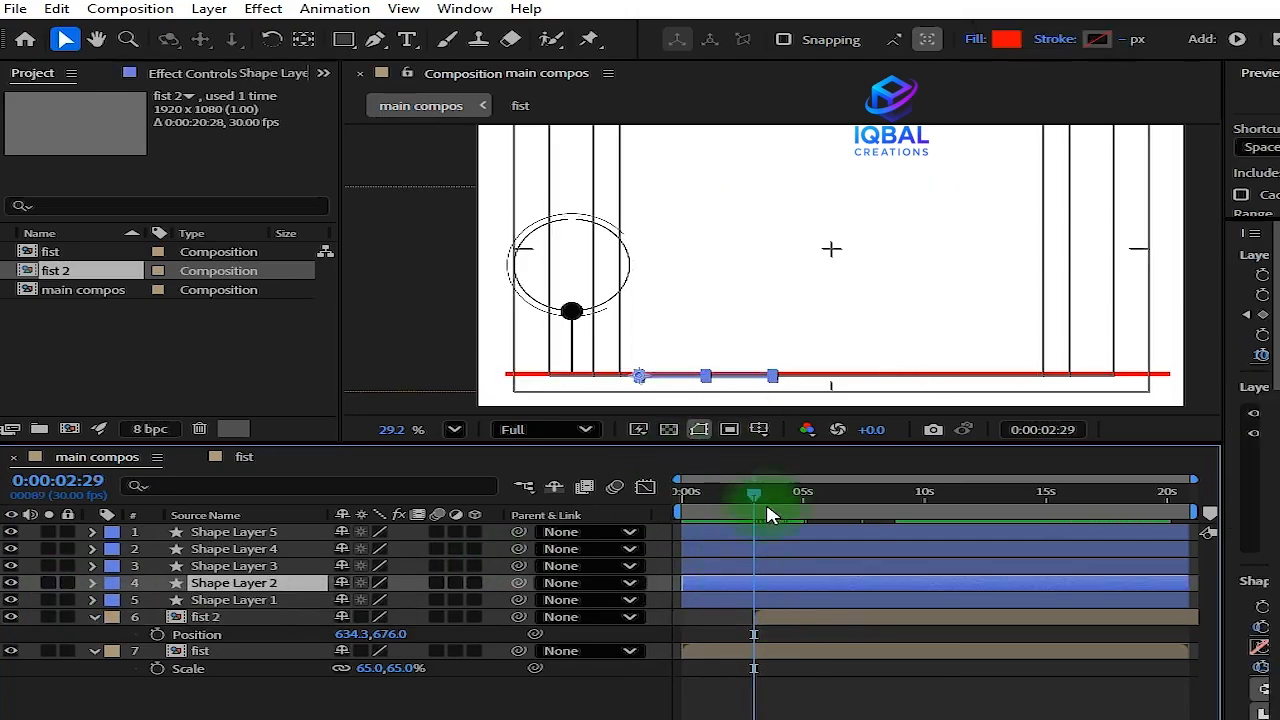
{"action": "key", "text": "bracketleft"}
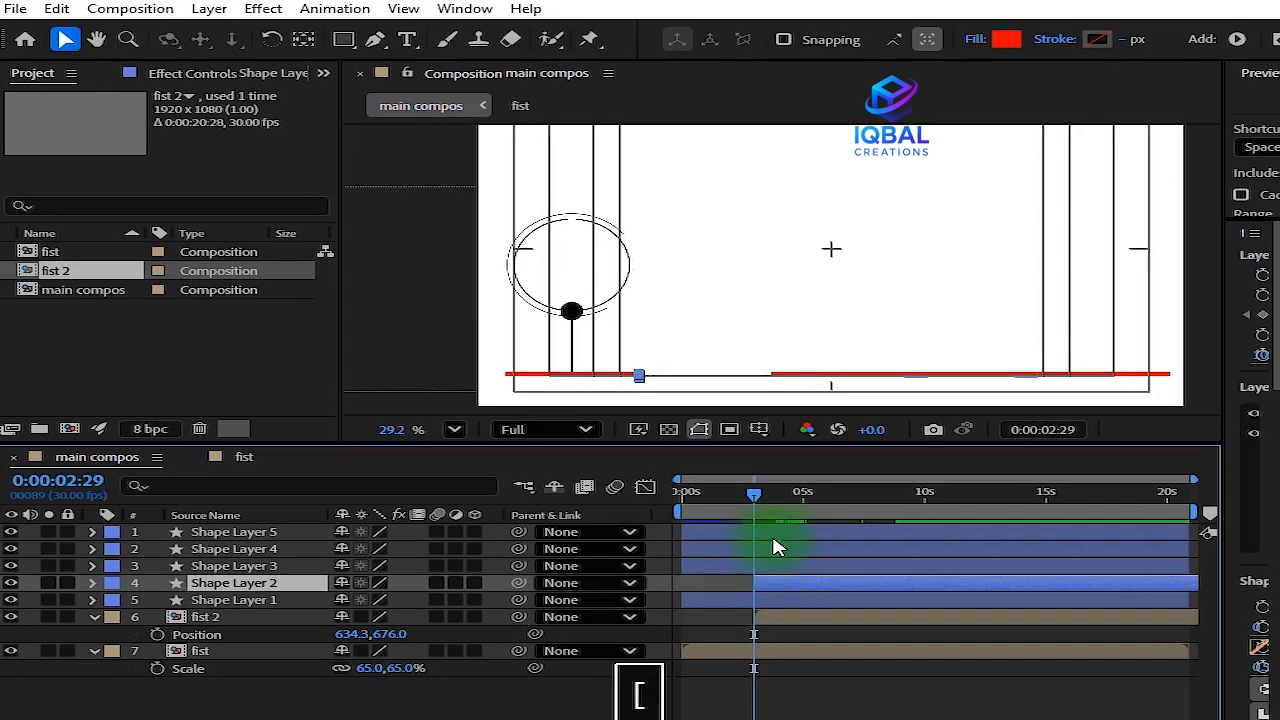
Preview the second red segment growing with the second bubble from 0:00:02:29 and scrub to 0:00:03:28
{"action": "key", "text": "space"}
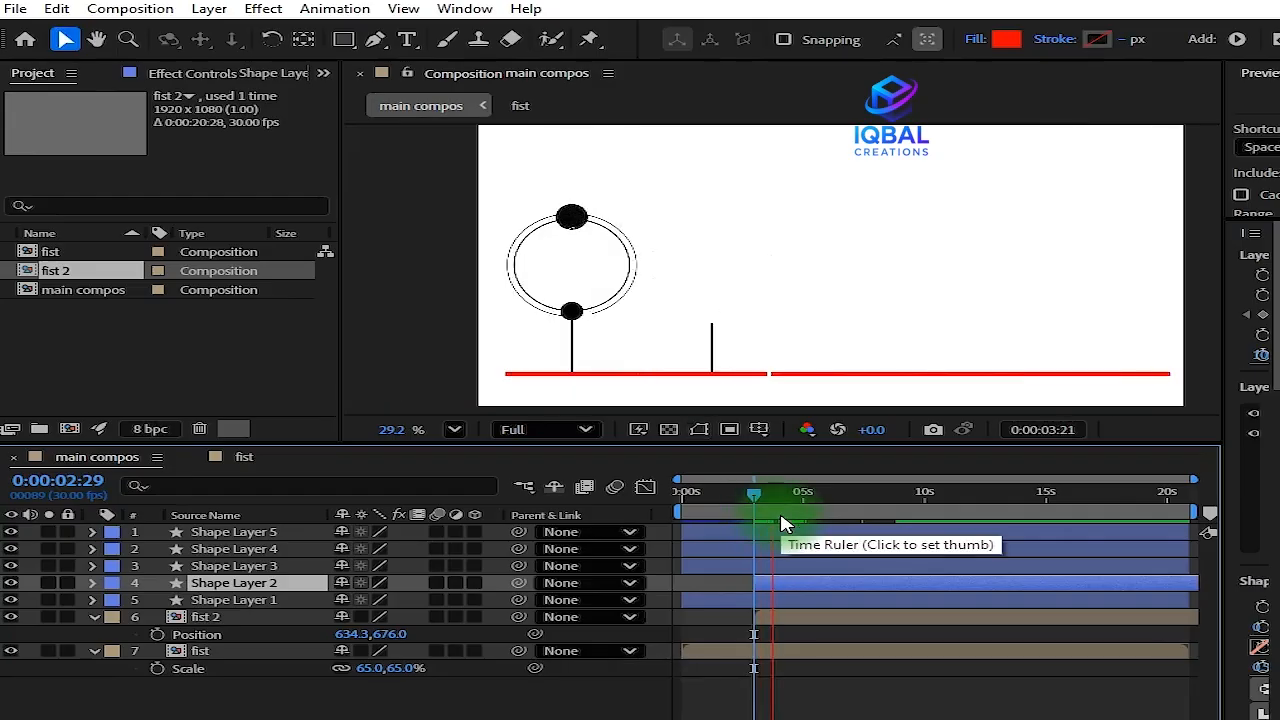
{"action": "key", "text": "space"}
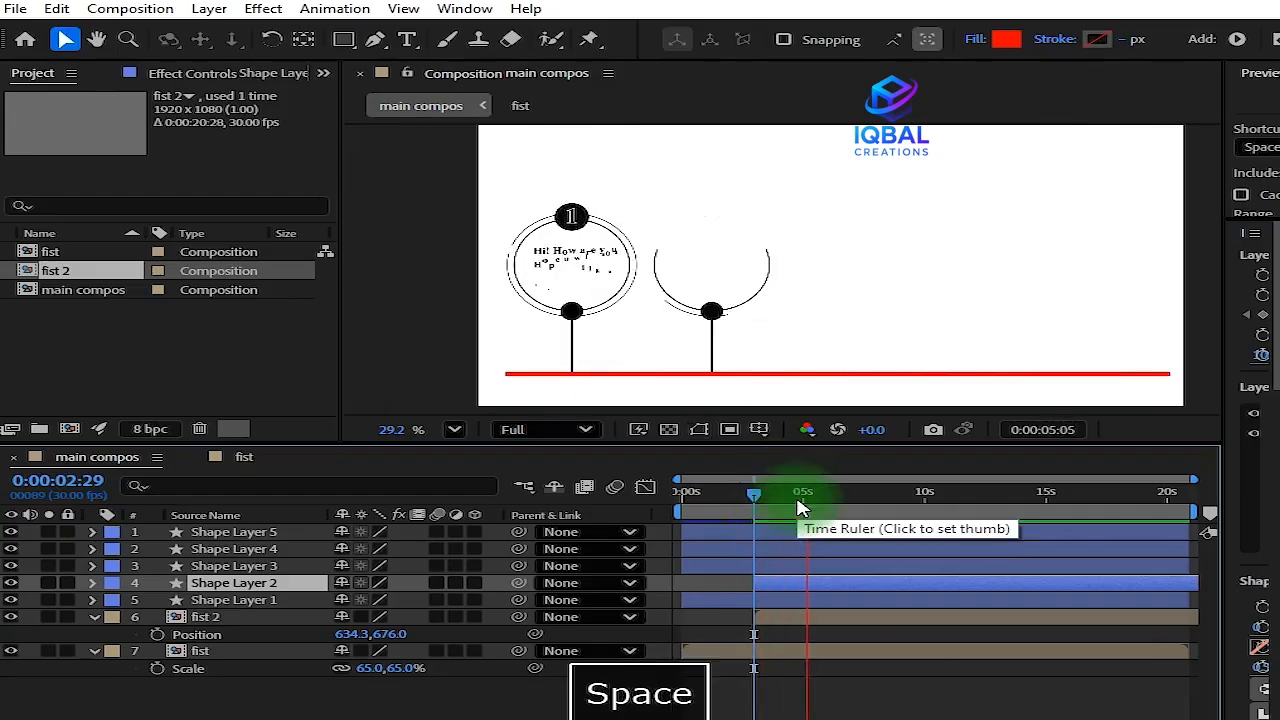
{"action": "left_click", "coordinate": [760, 493]}
{"action": "left_click_drag", "start_coordinate": [765, 497], "coordinate": [782, 497]}
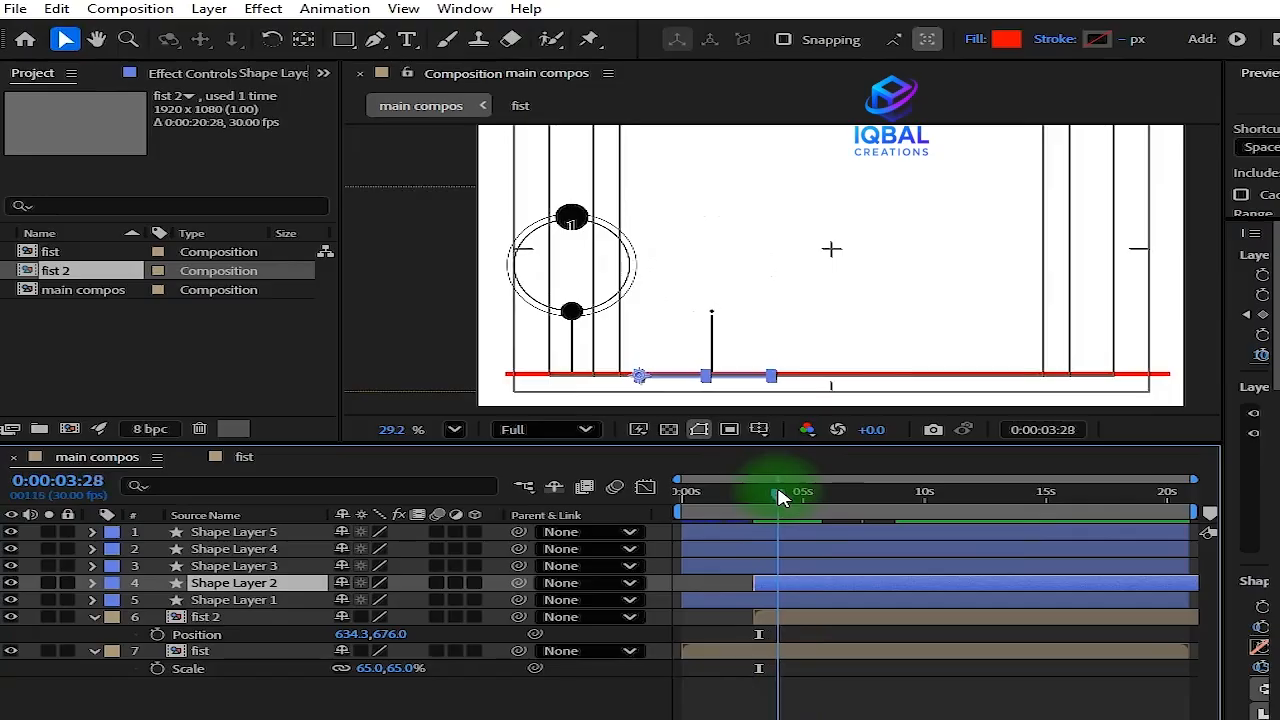
Move Shape Layer 2 below Shape Layer 1, directly above fist 2, and collapse the fist 2 and fist layer properties
{"action": "left_click", "coordinate": [357, 586]}
{"action": "mouse_move", "coordinate": [311, 600]}
{"action": "left_mouse_down"}
{"action": "mouse_move", "coordinate": [327, 623]}
{"action": "mouse_move", "coordinate": [314, 609]}
{"action": "left_mouse_up"}
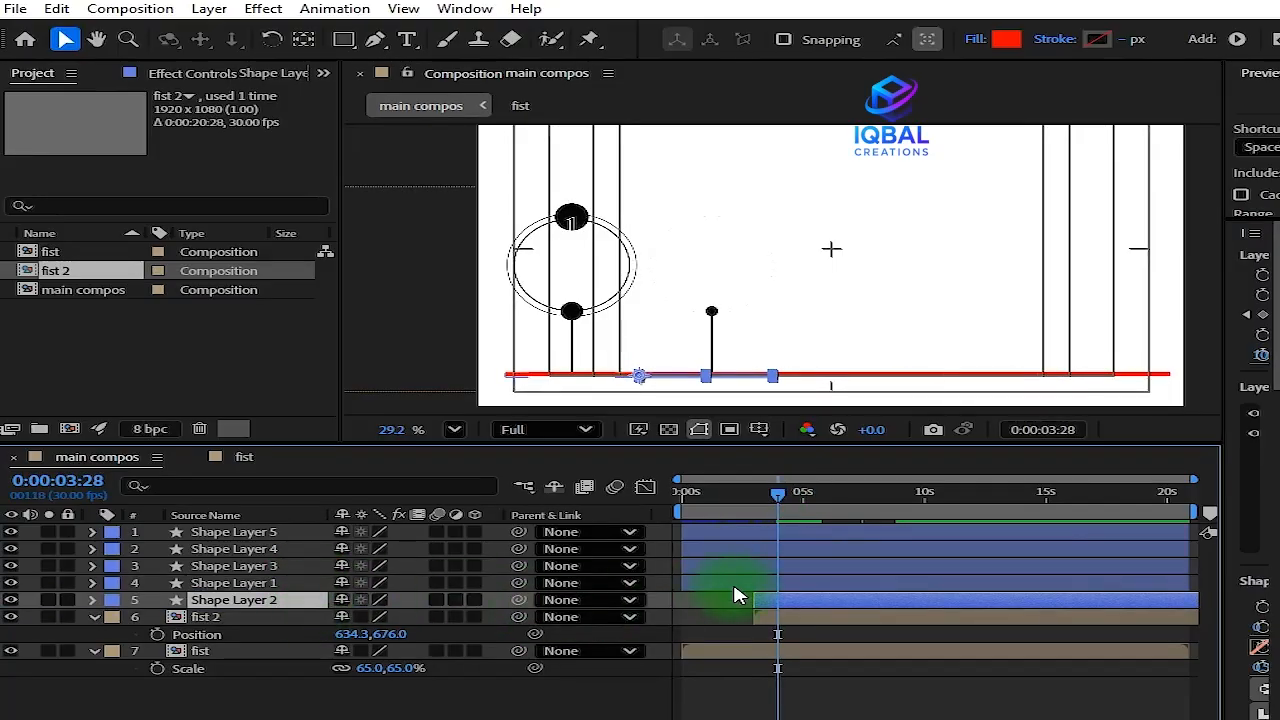
{"action": "left_click", "coordinate": [94, 617]}
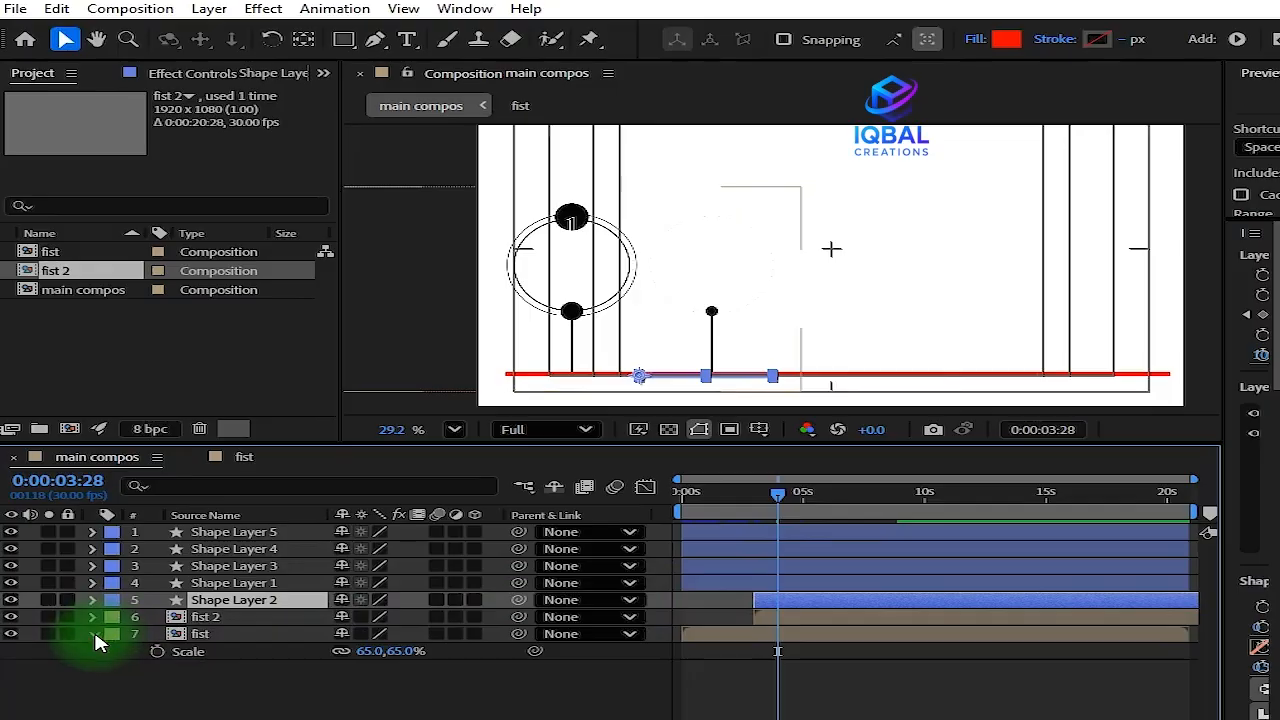
{"action": "left_click", "coordinate": [94, 635]}
Duplicate the fist 2 composition and the fist 2 layer, make the new composition the copied layer's source, and place it above Shape Layer 2
{"action": "left_click", "coordinate": [68, 277]}
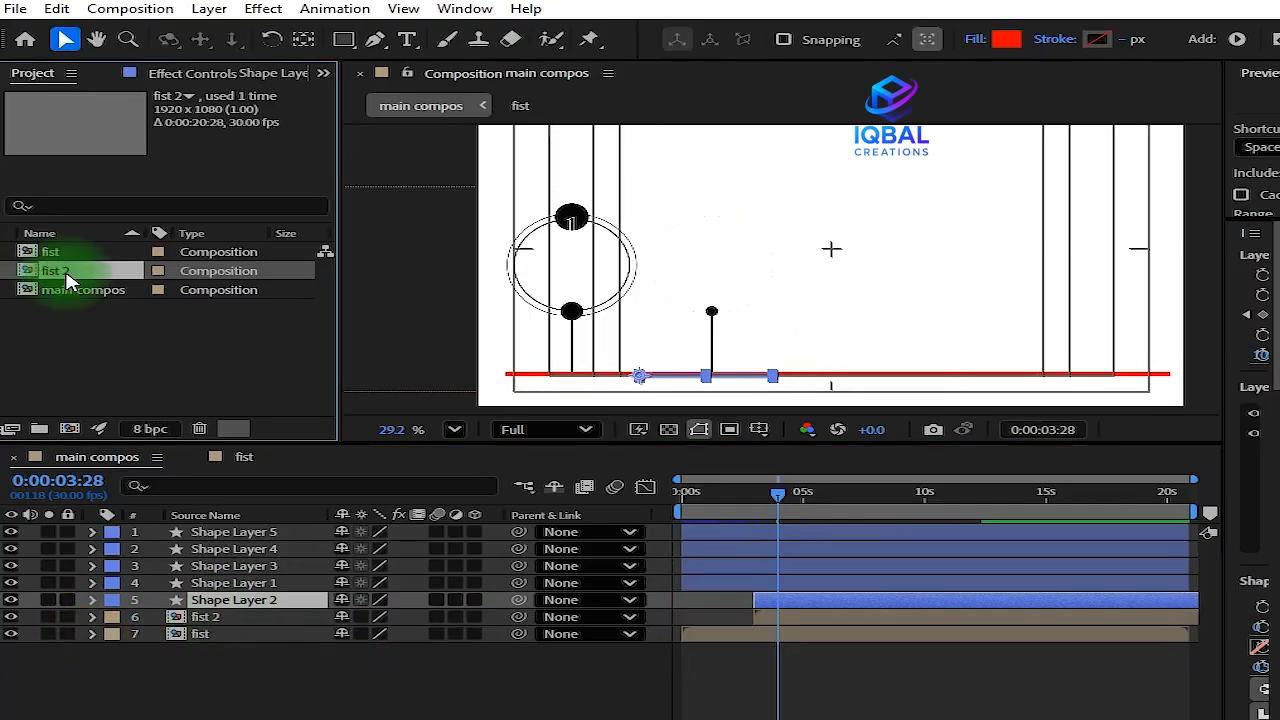
{"action": "key", "text": "ctrl+d"}
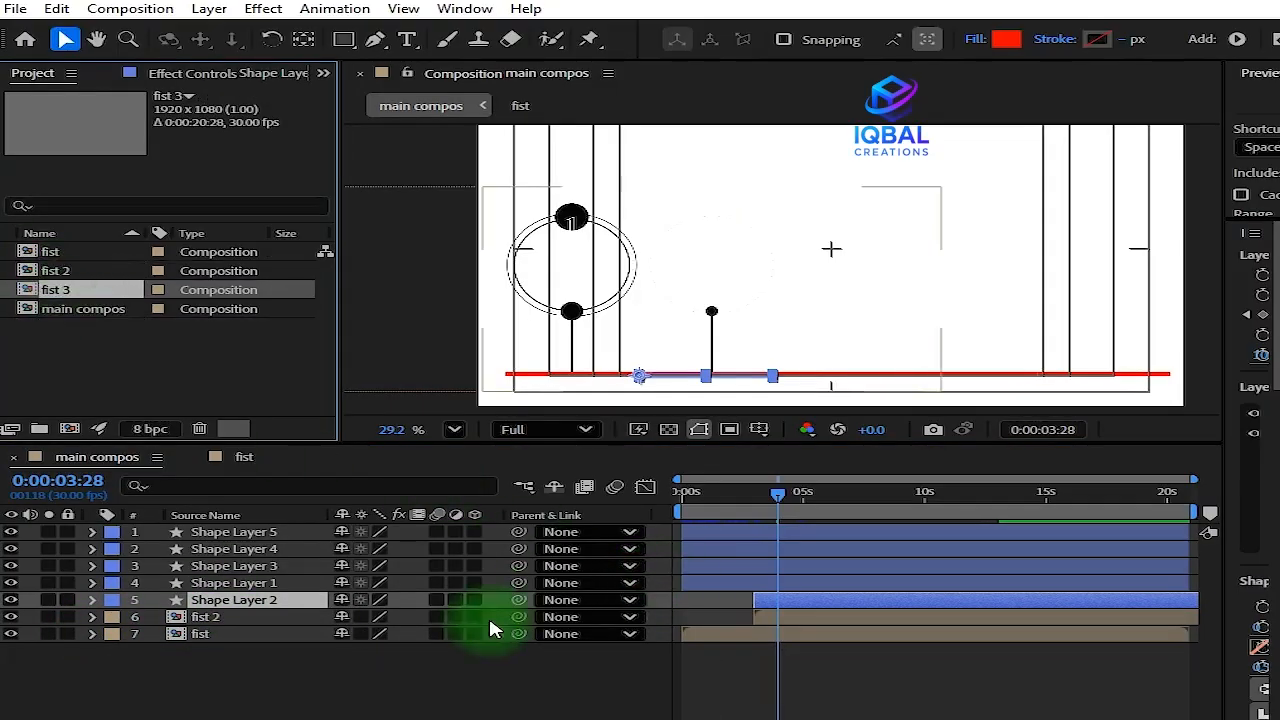
{"action": "left_click", "coordinate": [275, 618]}
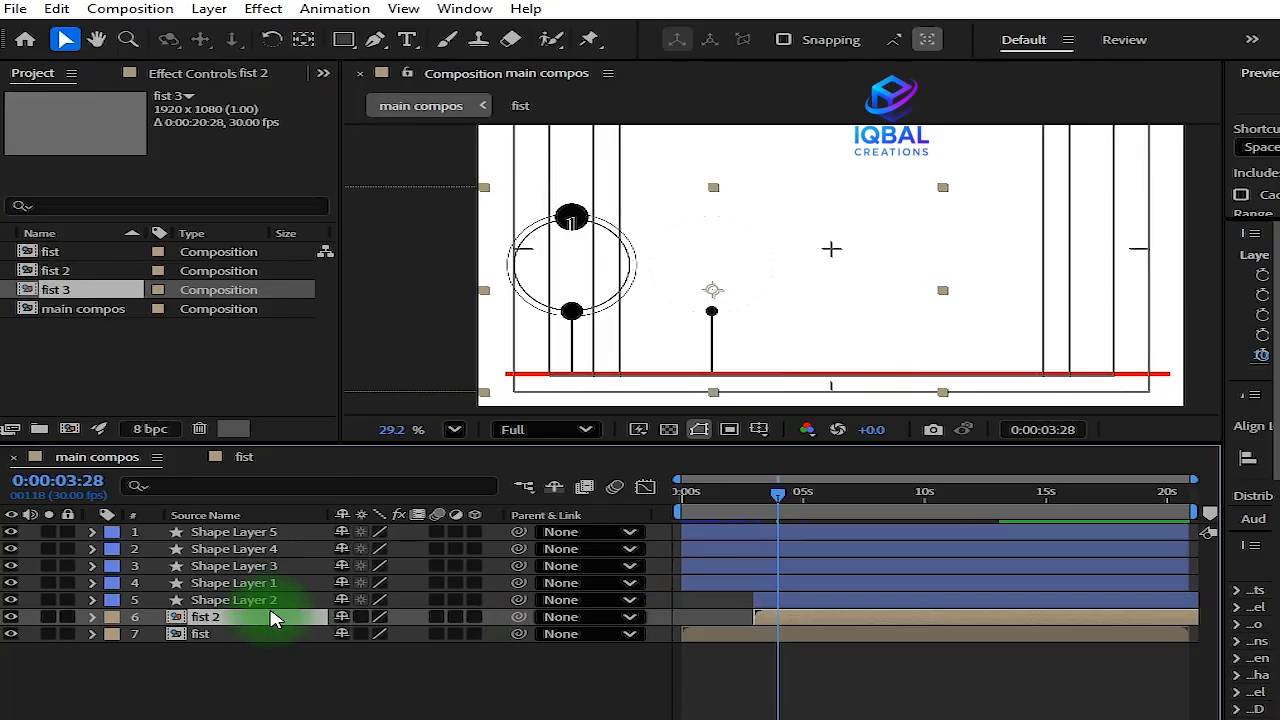
{"action": "key", "text": "ctrl+d"}
{"action": "left_click_drag", "start_coordinate": [72, 300], "coordinate": [206, 600]}
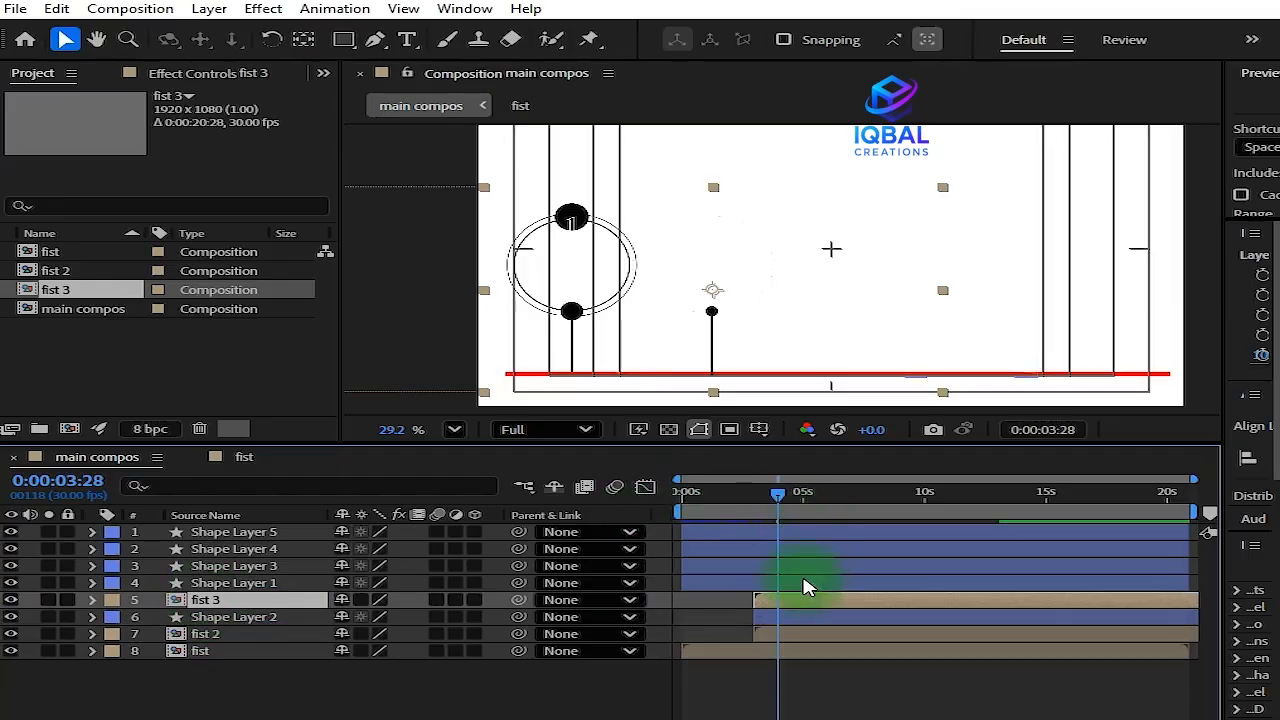
Set fist 3's Position to 1023.3, 676.0 so its bubble stands beside the second one, checking at 0:00:06:18
{"action": "left_click_drag", "start_coordinate": [787, 500], "coordinate": [850, 500]}
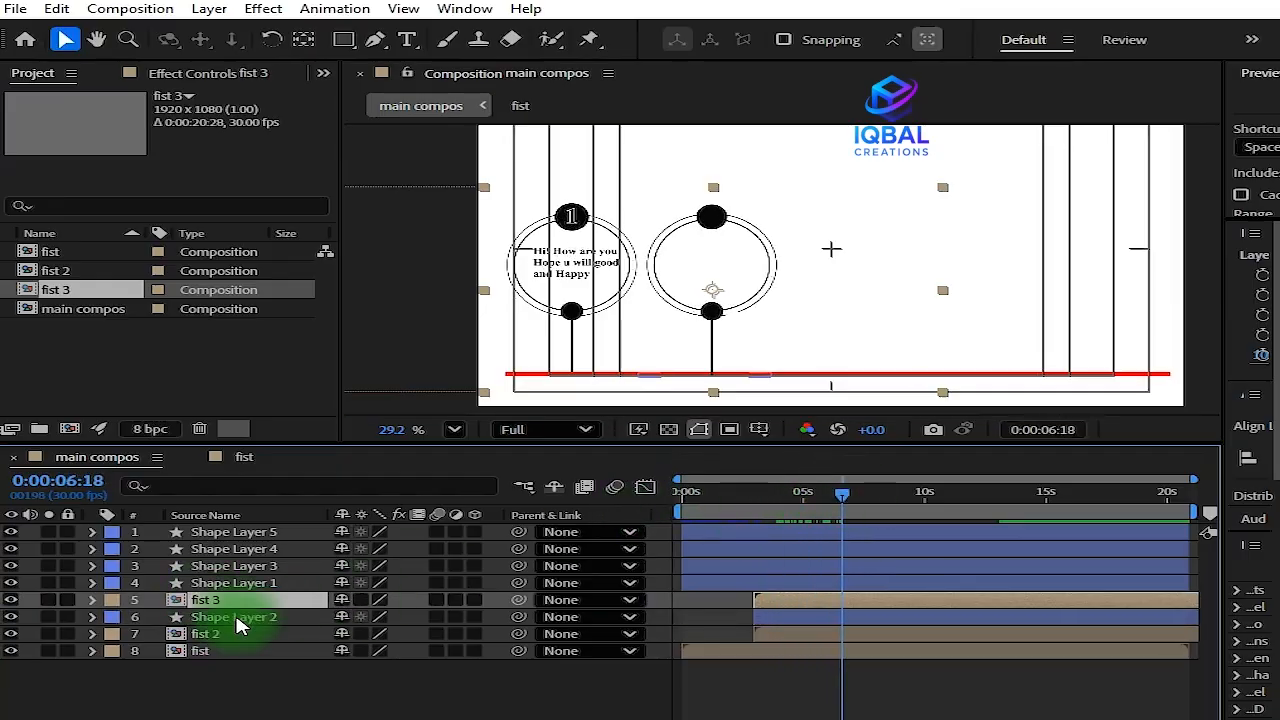
{"action": "key", "text": "p"}
{"action": "left_click_drag", "start_coordinate": [343, 620], "coordinate": [748, 593]}
Identify the red segment under the third bubble and move the fist 3 layer's start to 0:00:05:07
{"action": "left_click_drag", "start_coordinate": [842, 494], "coordinate": [814, 523]}
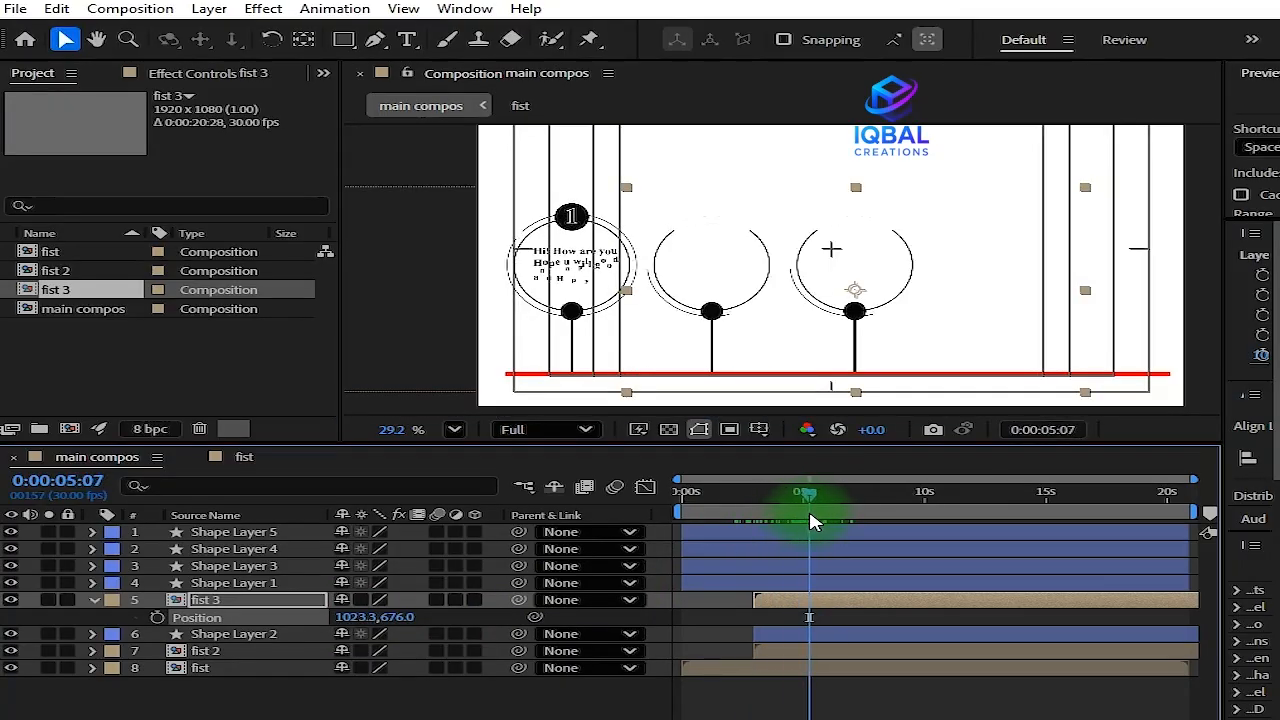
{"action": "left_click", "coordinate": [829, 582]}
{"action": "left_click", "coordinate": [834, 566]}
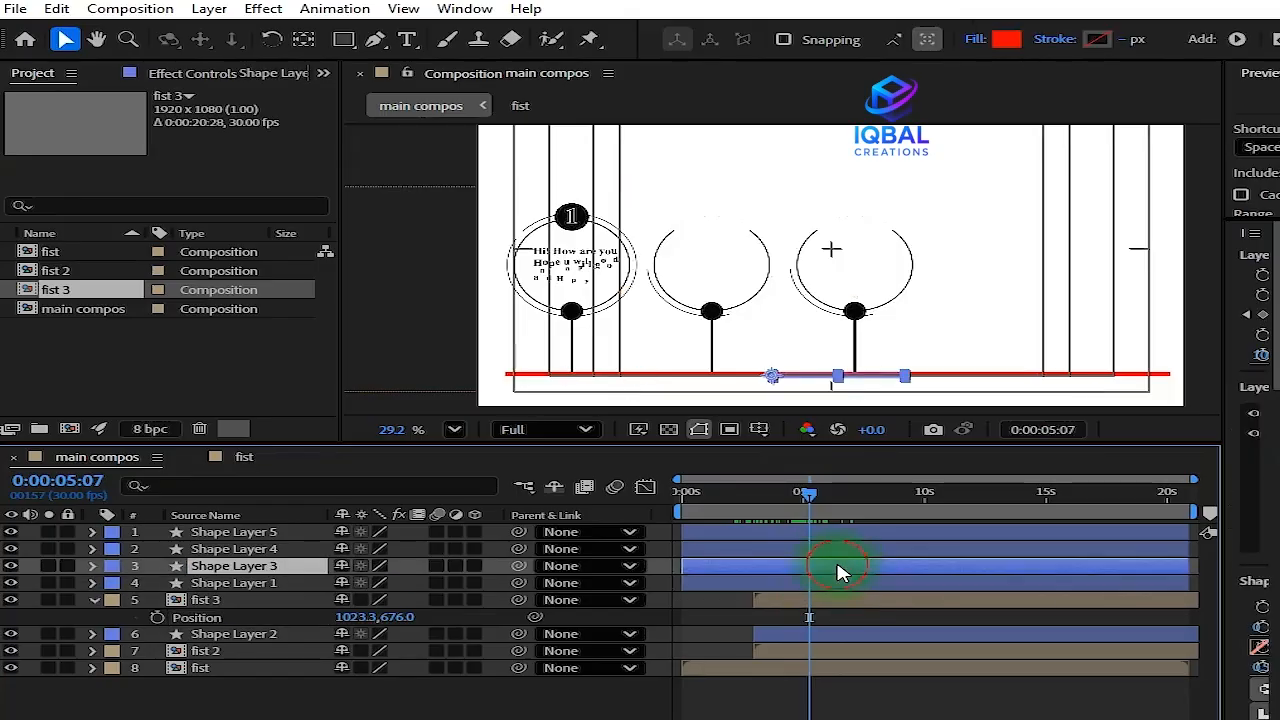
{"action": "left_click", "coordinate": [842, 549]}
{"action": "left_click", "coordinate": [832, 565]}
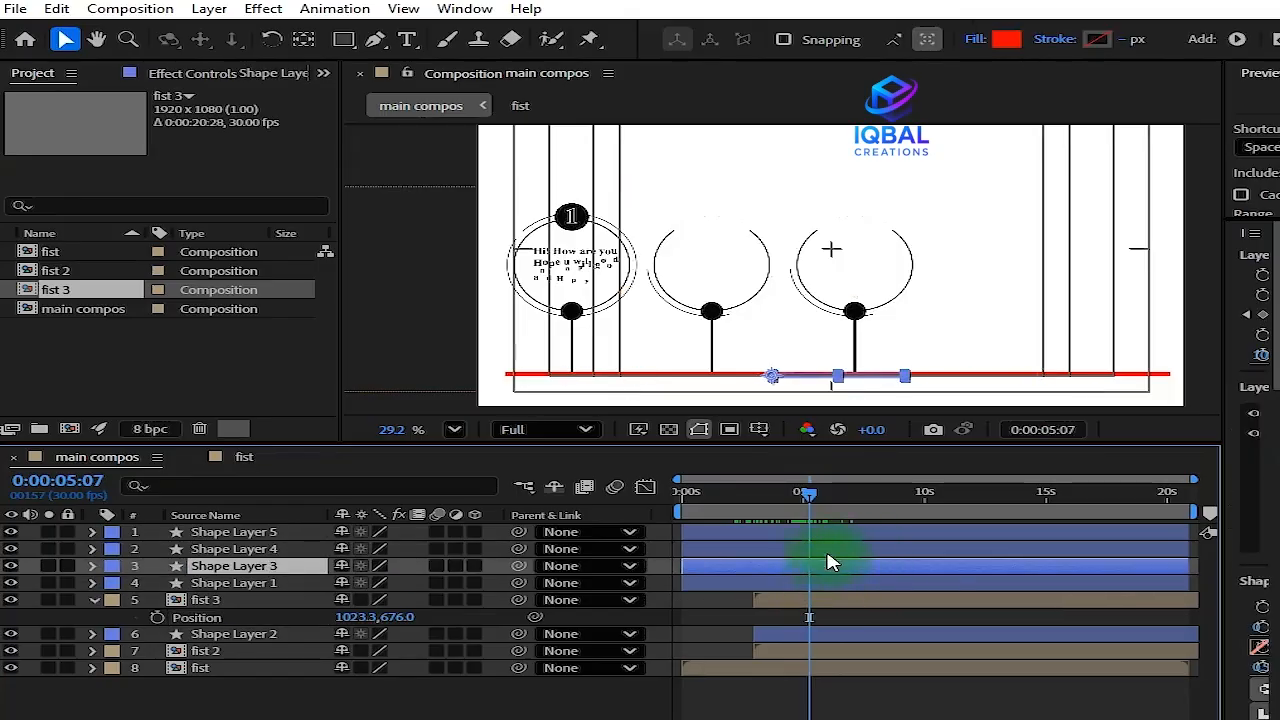
{"action": "left_click", "coordinate": [822, 605]}
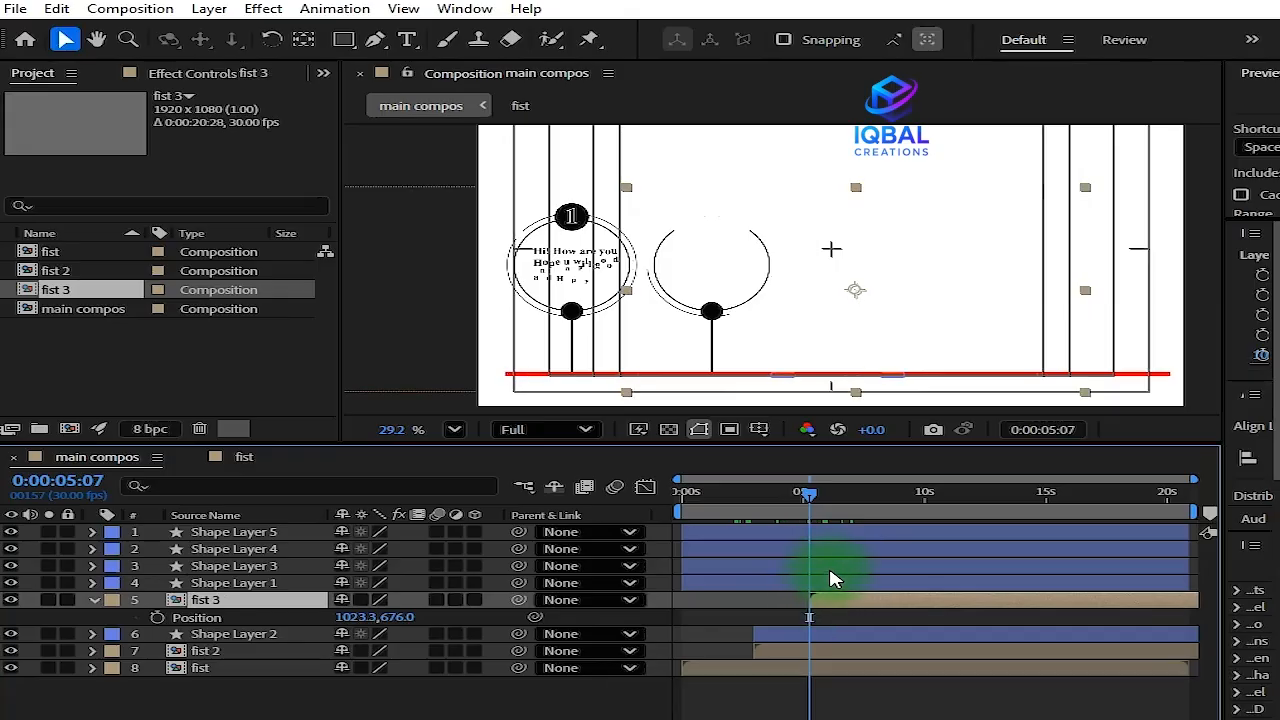
Start Shape Layer 3 at 0:00:05:07 and place it directly above the fist 3 layer
{"action": "left_click", "coordinate": [834, 568]}
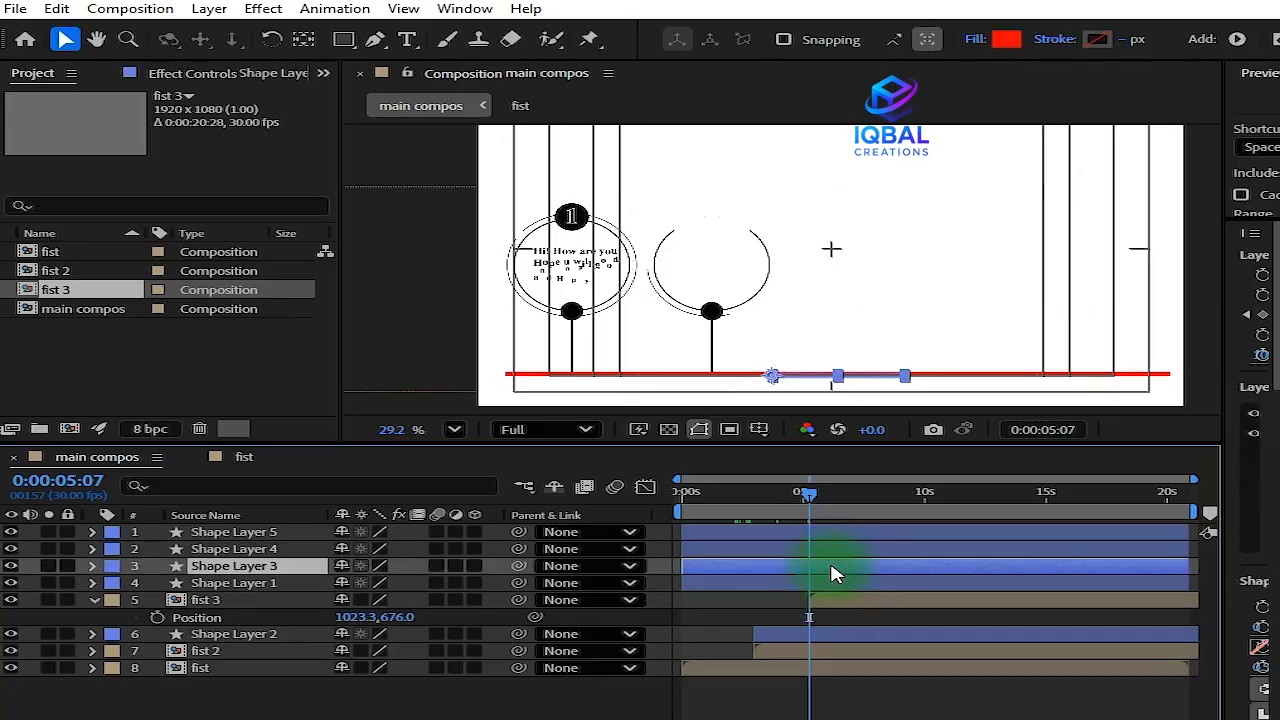
{"action": "key", "text": "bracketleft"}
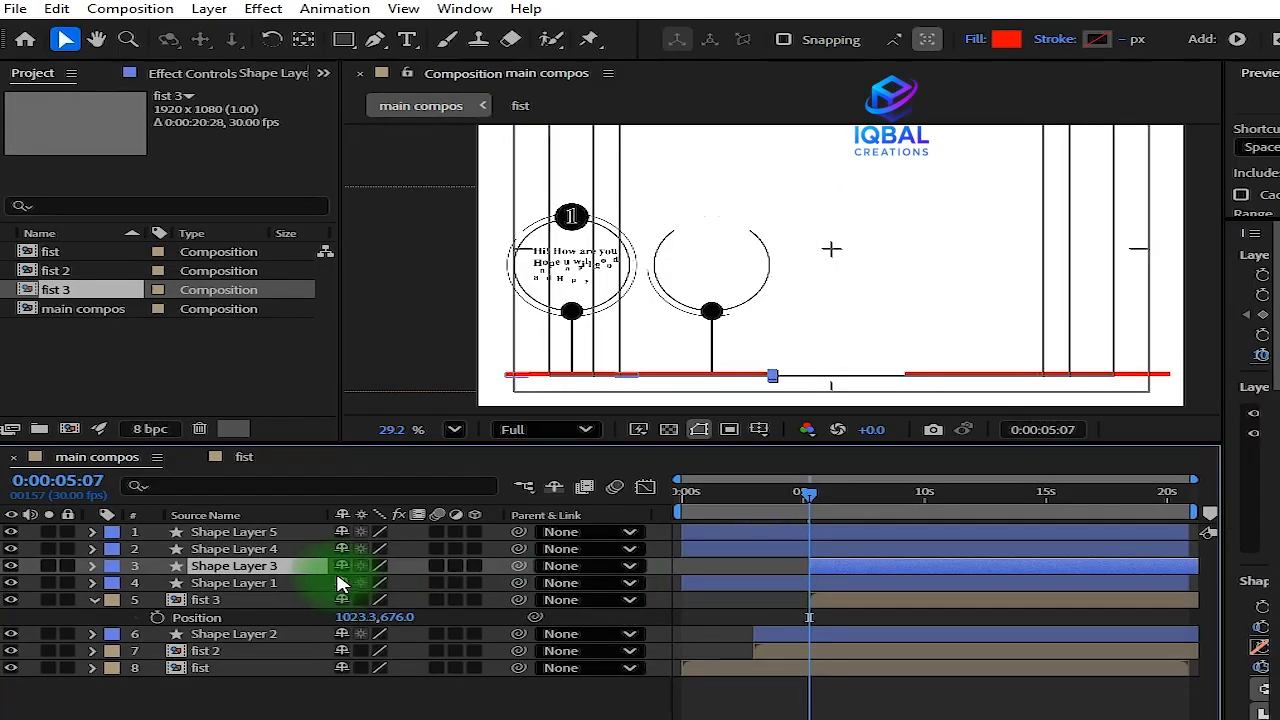
{"action": "left_click_drag", "start_coordinate": [310, 580], "coordinate": [309, 594]}
{"action": "left_click_drag", "start_coordinate": [812, 491], "coordinate": [926, 537]}
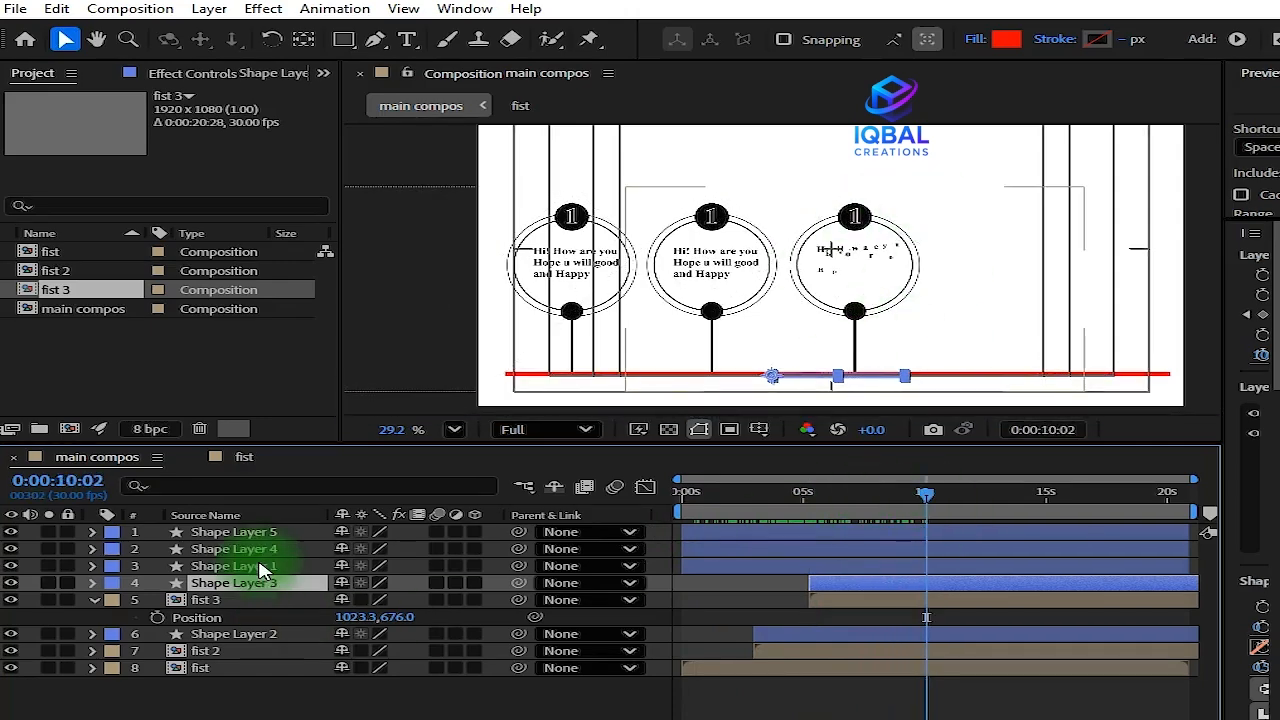
Duplicate the fist 3 composition as fist 4, and duplicate the fist 3 layer above Shape Layer 3 with its source replaced by fist 4
{"action": "left_click", "coordinate": [84, 297]}
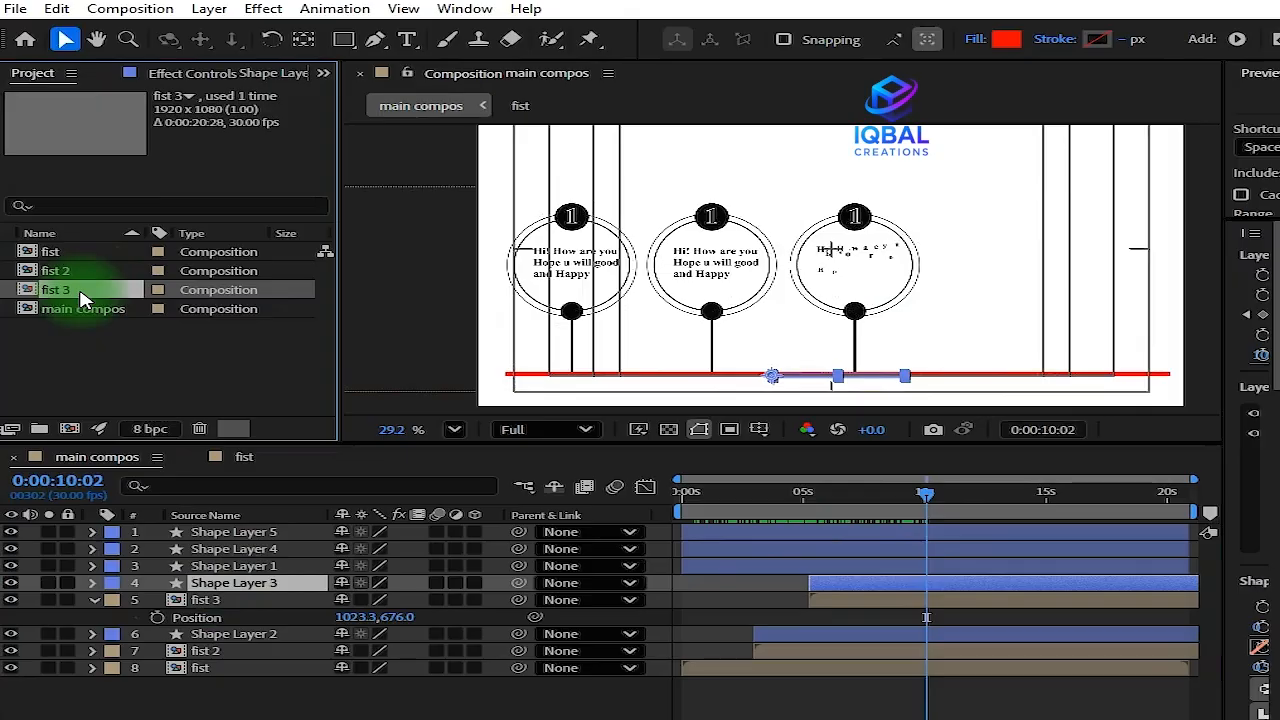
{"action": "key", "text": "ctrl+d"}
{"action": "left_click", "coordinate": [240, 605]}
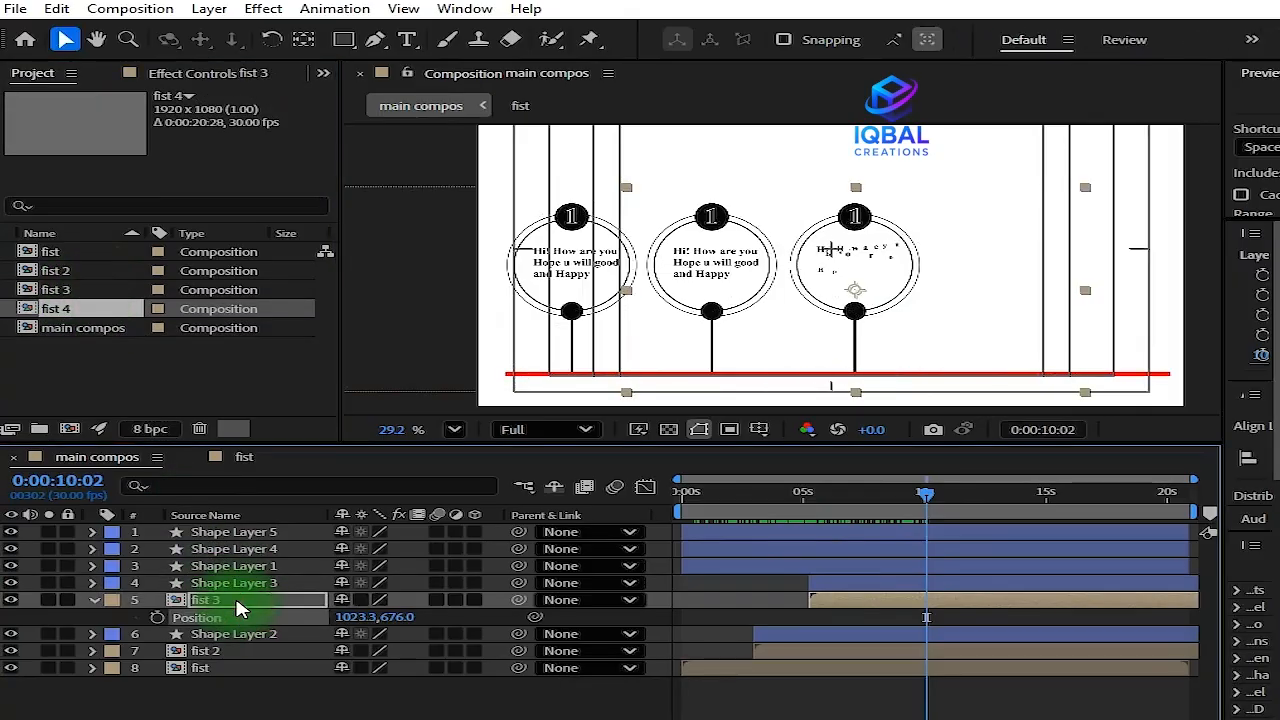
{"action": "key", "text": "ctrl+d"}
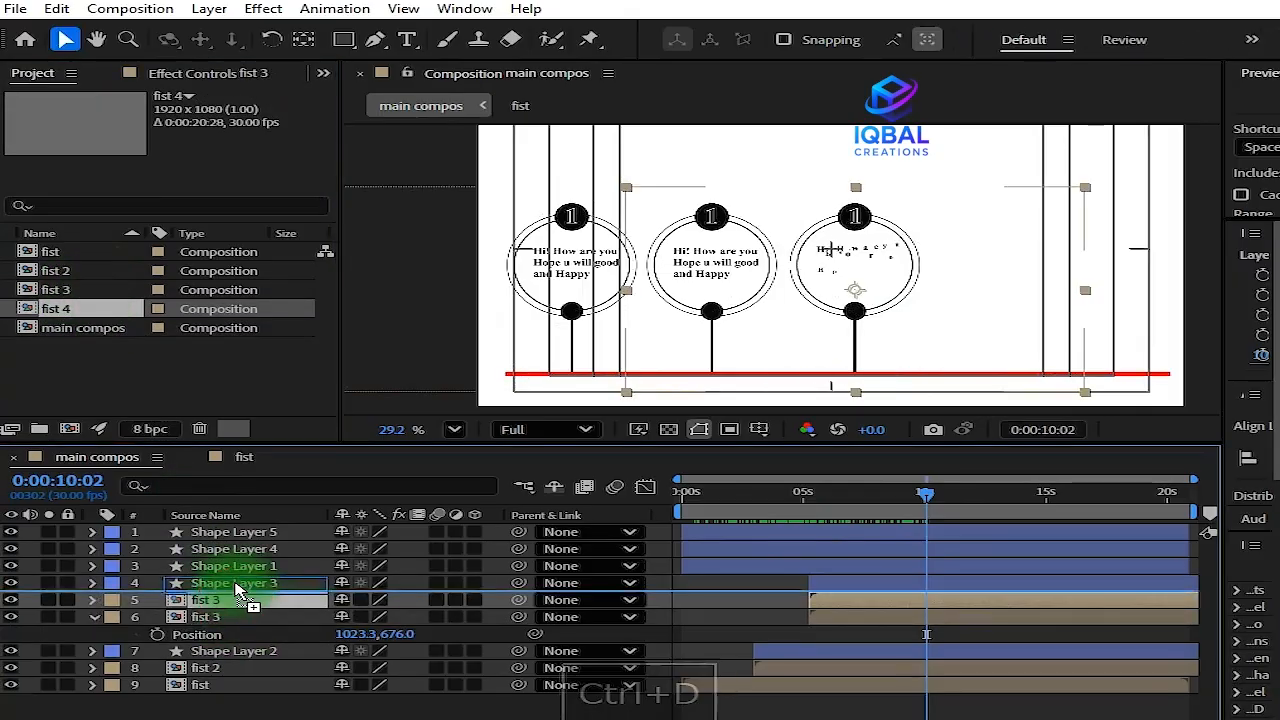
{"action": "left_click_drag", "start_coordinate": [240, 591], "coordinate": [240, 590]}
{"action": "left_click_drag", "start_coordinate": [94, 312], "coordinate": [178, 582]}
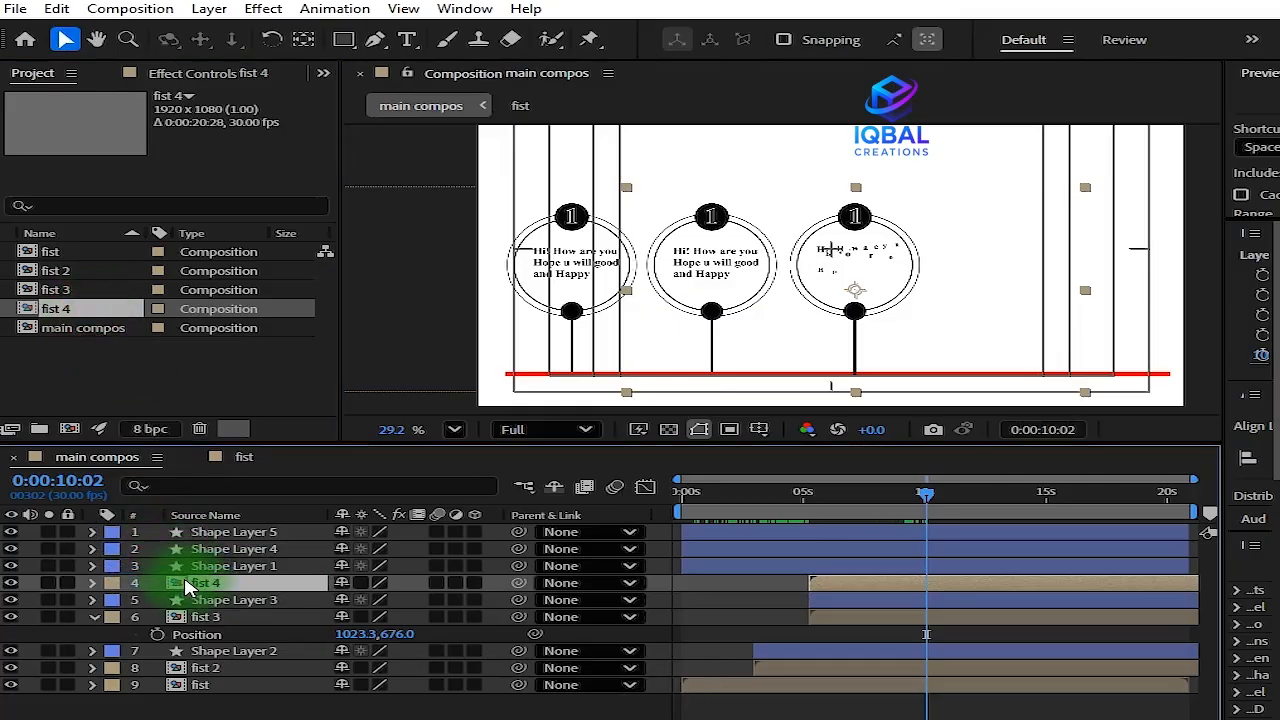
{"action": "left_click", "coordinate": [93, 617]}
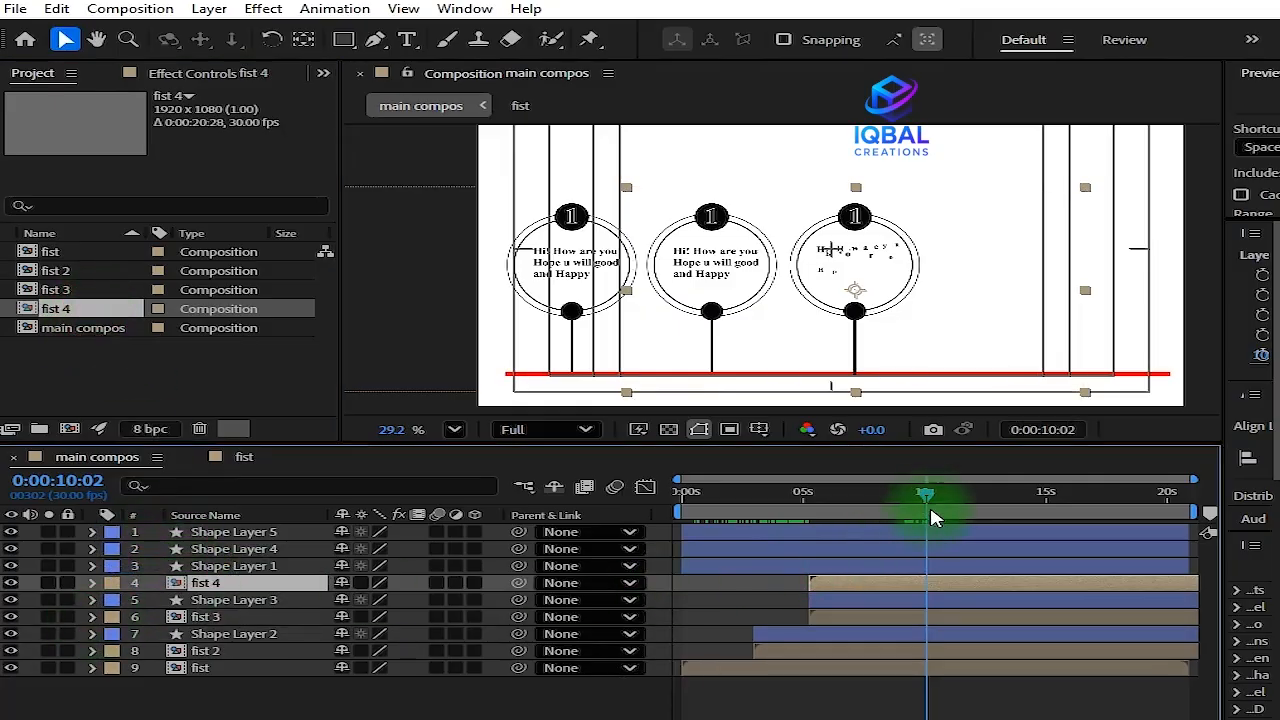
Set the fist 4 layer's position to 1391.3, 676.0 and start the layer at 0:00:08:16
{"action": "left_click_drag", "start_coordinate": [926, 495], "coordinate": [889, 503]}
{"action": "key", "text": "p"}
{"action": "left_click_drag", "start_coordinate": [349, 605], "coordinate": [768, 565]}
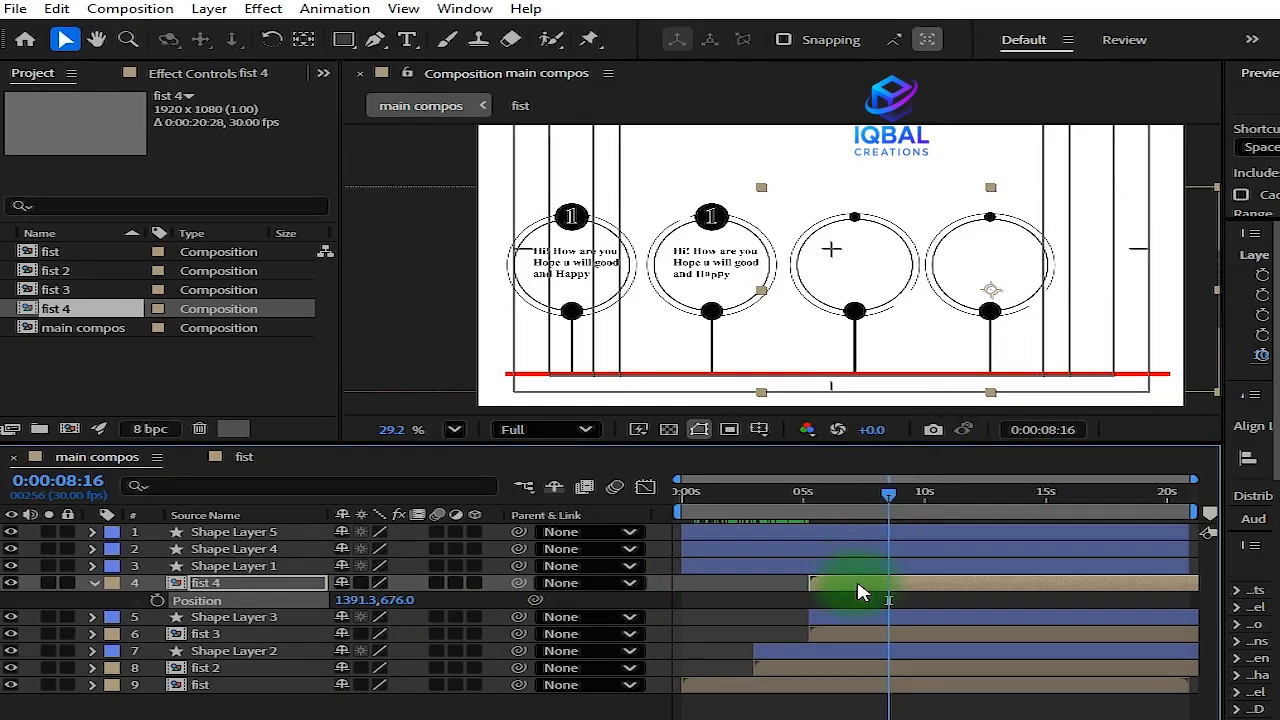
{"action": "left_click_drag", "start_coordinate": [891, 494], "coordinate": [962, 505]}
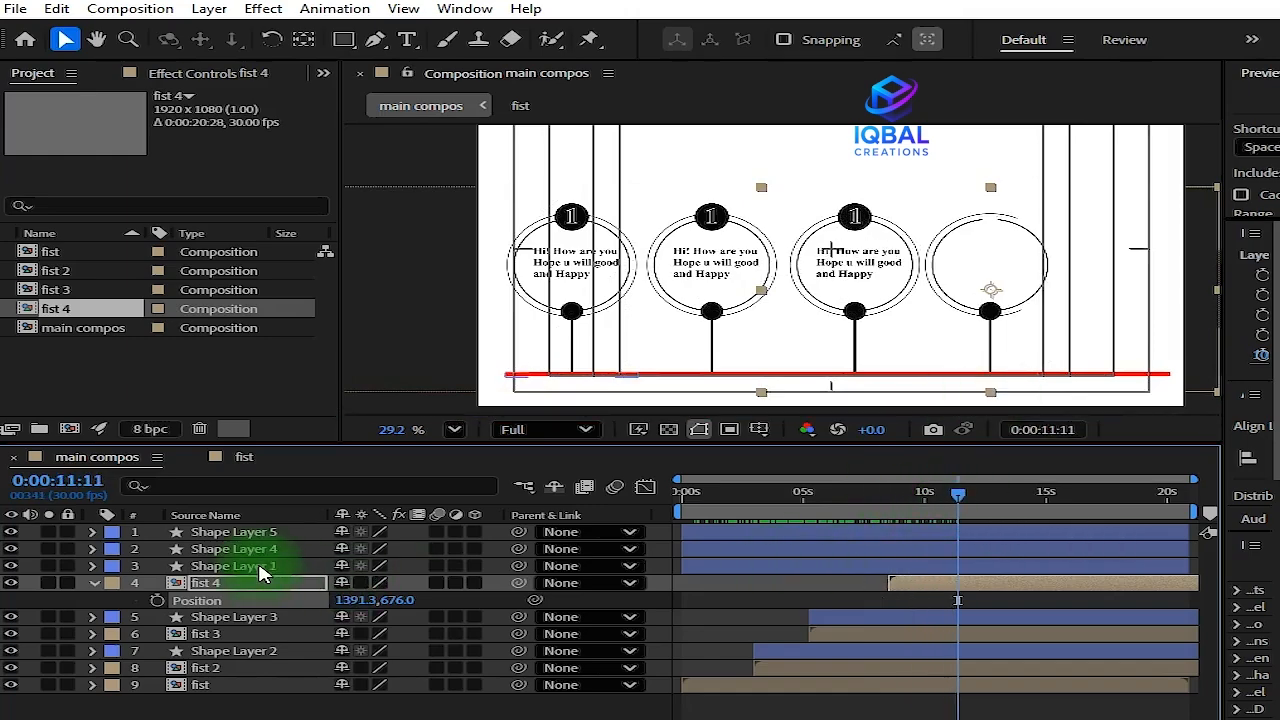
{"action": "left_click", "coordinate": [93, 599]}
{"action": "left_click", "coordinate": [96, 584]}
{"action": "left_click", "coordinate": [187, 585]}
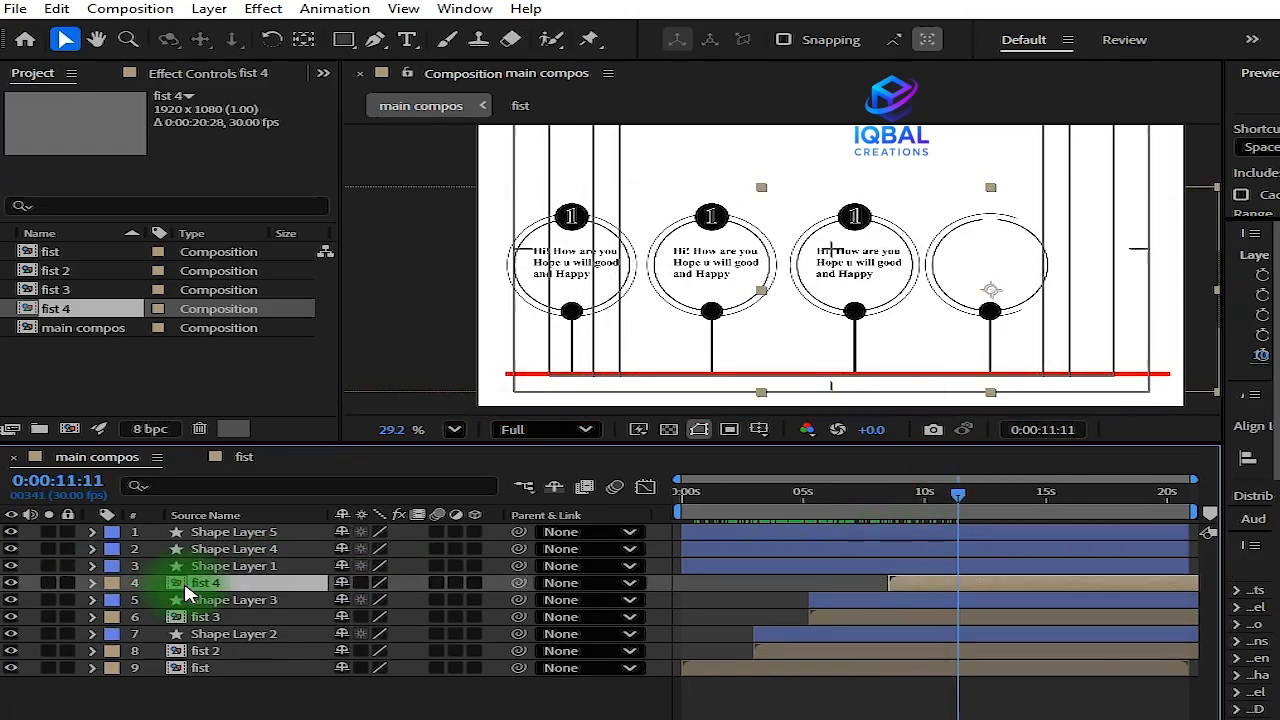
Start Shape Layer 4 at the fist 4 layer's in point, 0:00:08:16, and place it directly above fist 4
{"action": "left_click", "coordinate": [912, 568]}
{"action": "left_click", "coordinate": [916, 586]}
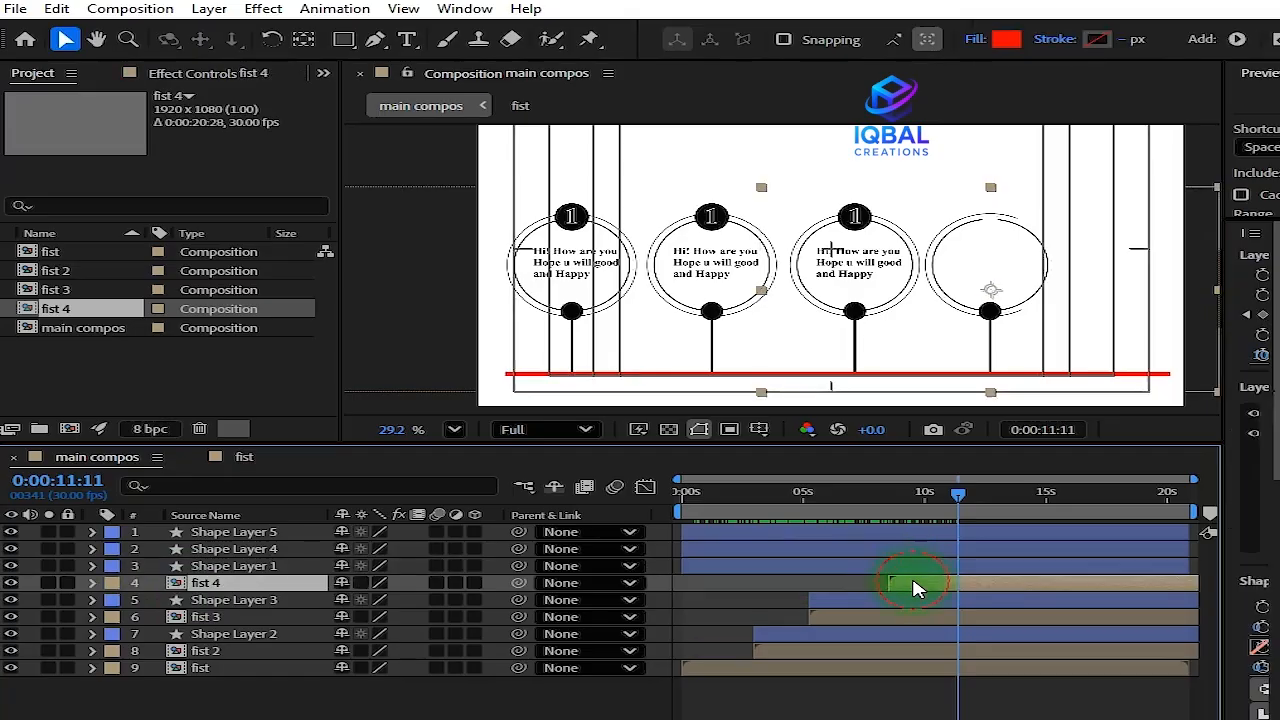
{"action": "key", "text": "i"}
{"action": "left_click", "coordinate": [909, 565]}
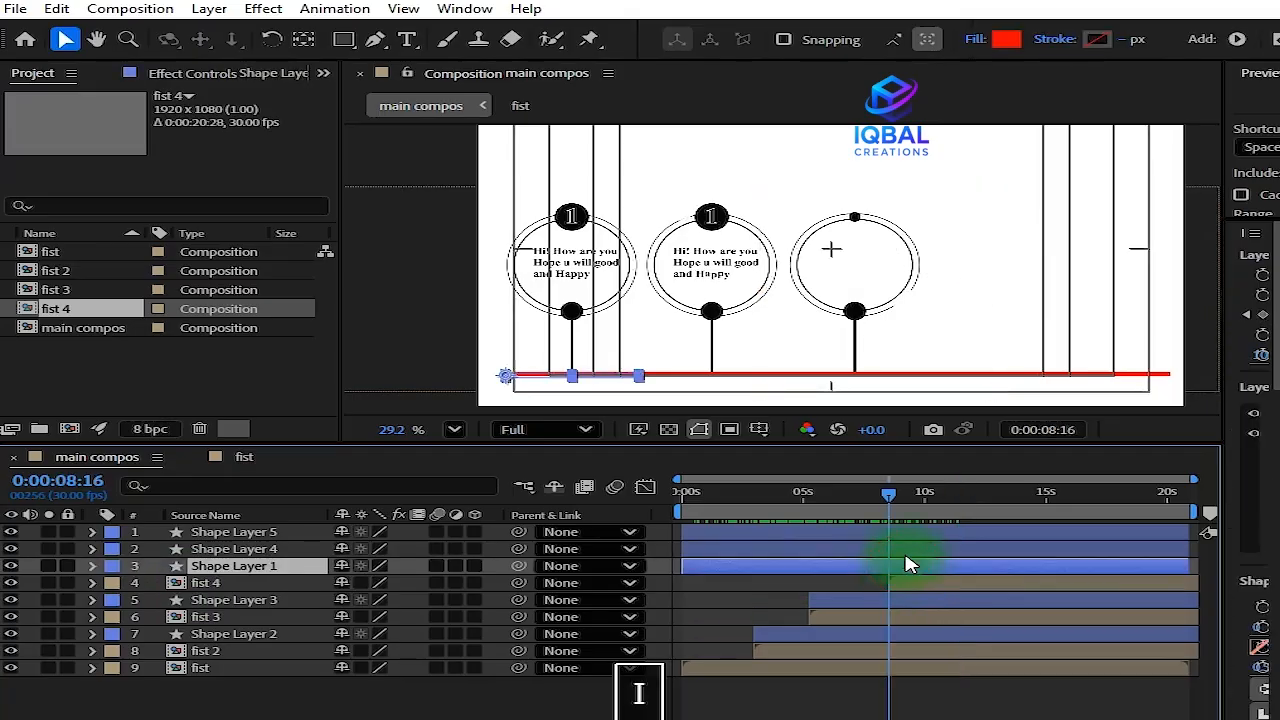
{"action": "left_click", "coordinate": [907, 551]}
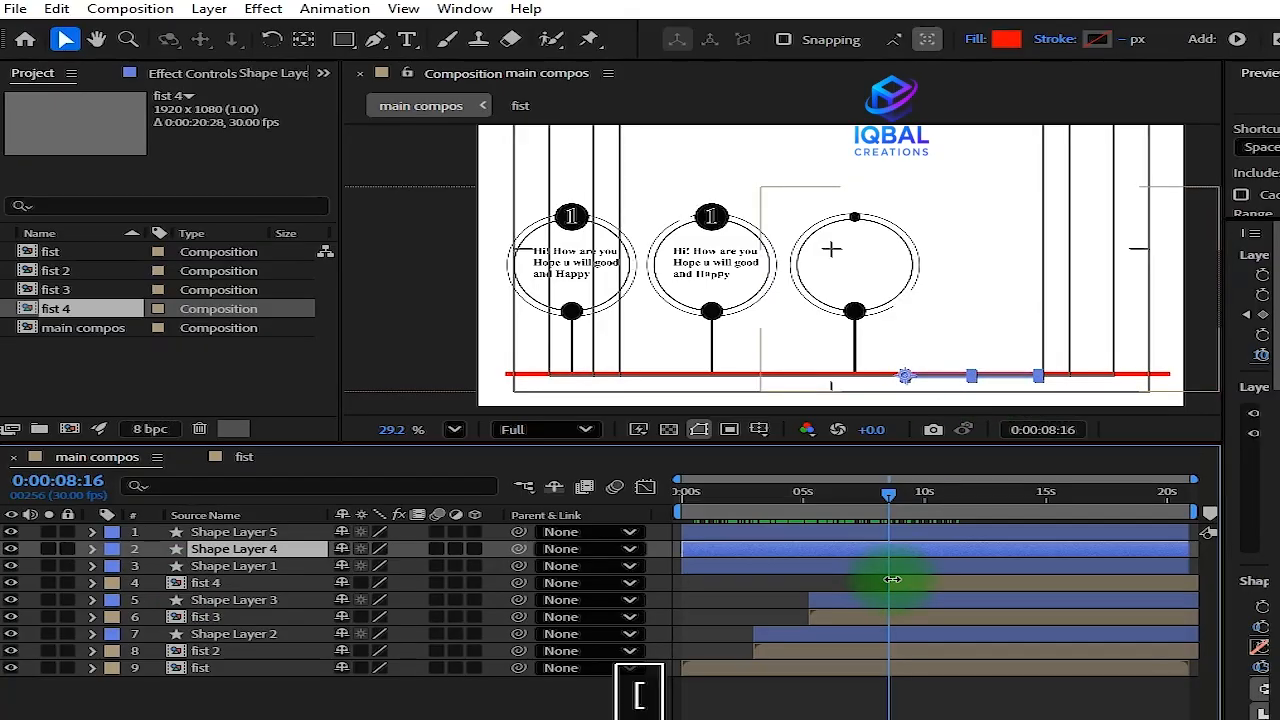
{"action": "key", "text": "bracketleft"}
{"action": "left_click", "coordinate": [265, 565]}
{"action": "left_click_drag", "start_coordinate": [270, 565], "coordinate": [272, 550]}
{"action": "left_click", "coordinate": [914, 548]}
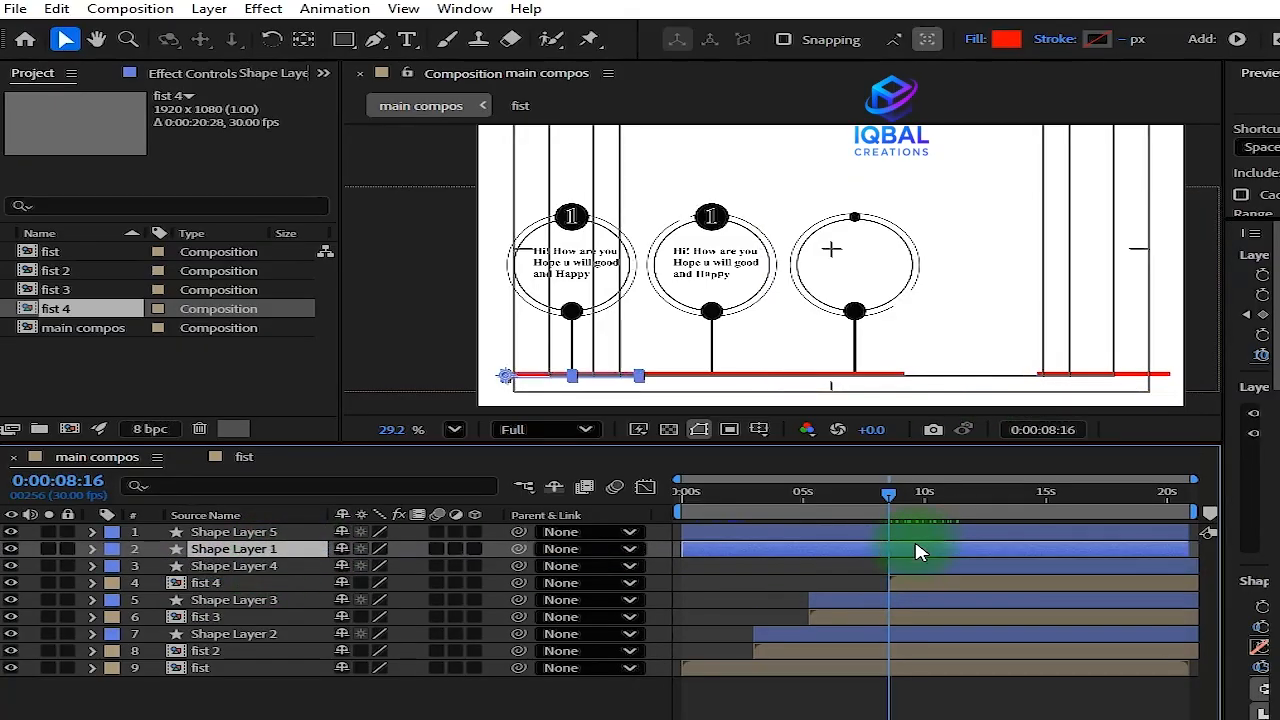
Duplicate the fist 4 composition as fist 5, and duplicate the fist 4 layer above Shape Layer 4 with its source replaced by fist 5
{"action": "left_click", "coordinate": [70, 310]}
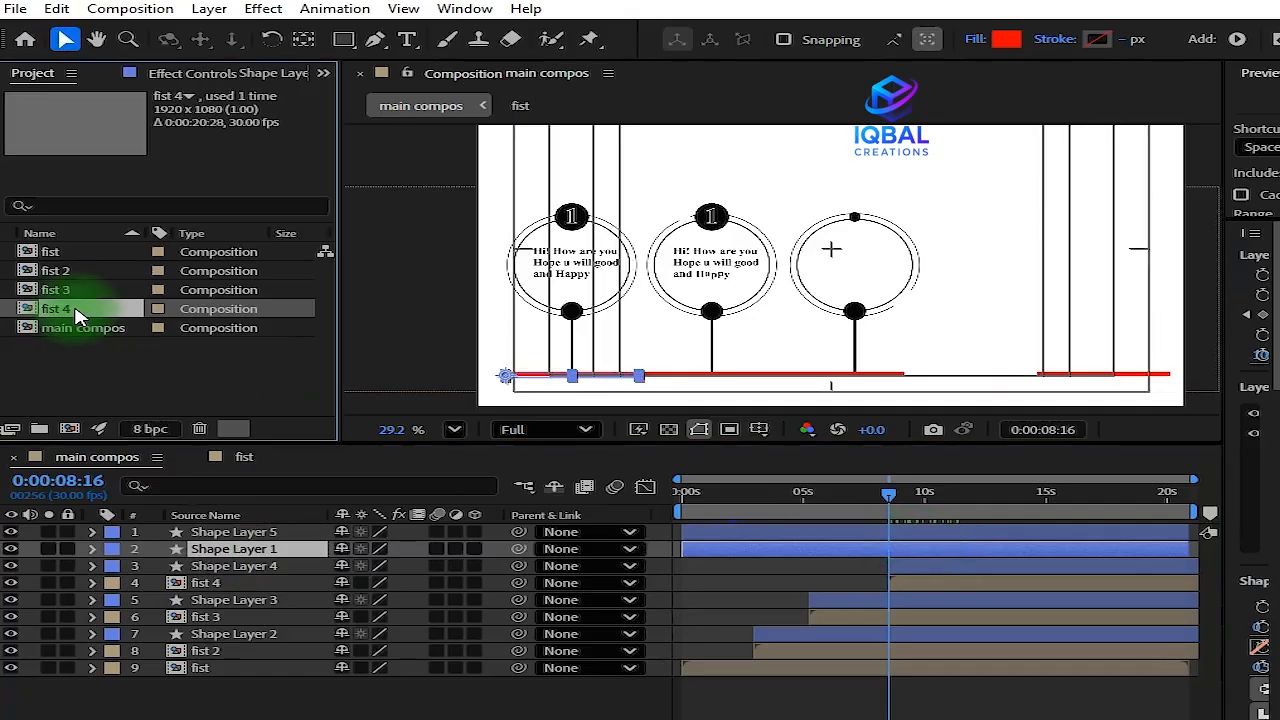
{"action": "key", "text": "ctrl+d"}
{"action": "left_click_drag", "start_coordinate": [86, 327], "coordinate": [238, 588]}
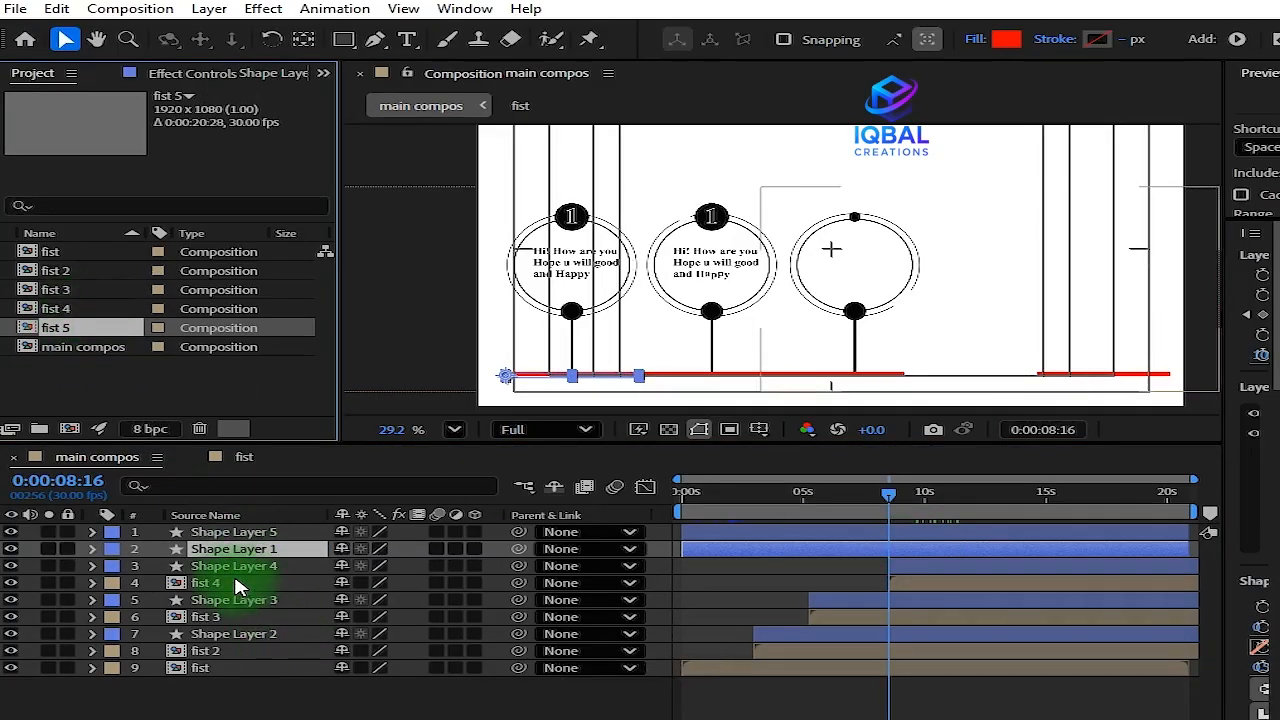
{"action": "left_click", "coordinate": [238, 588]}
{"action": "key", "text": "ctrl+d"}
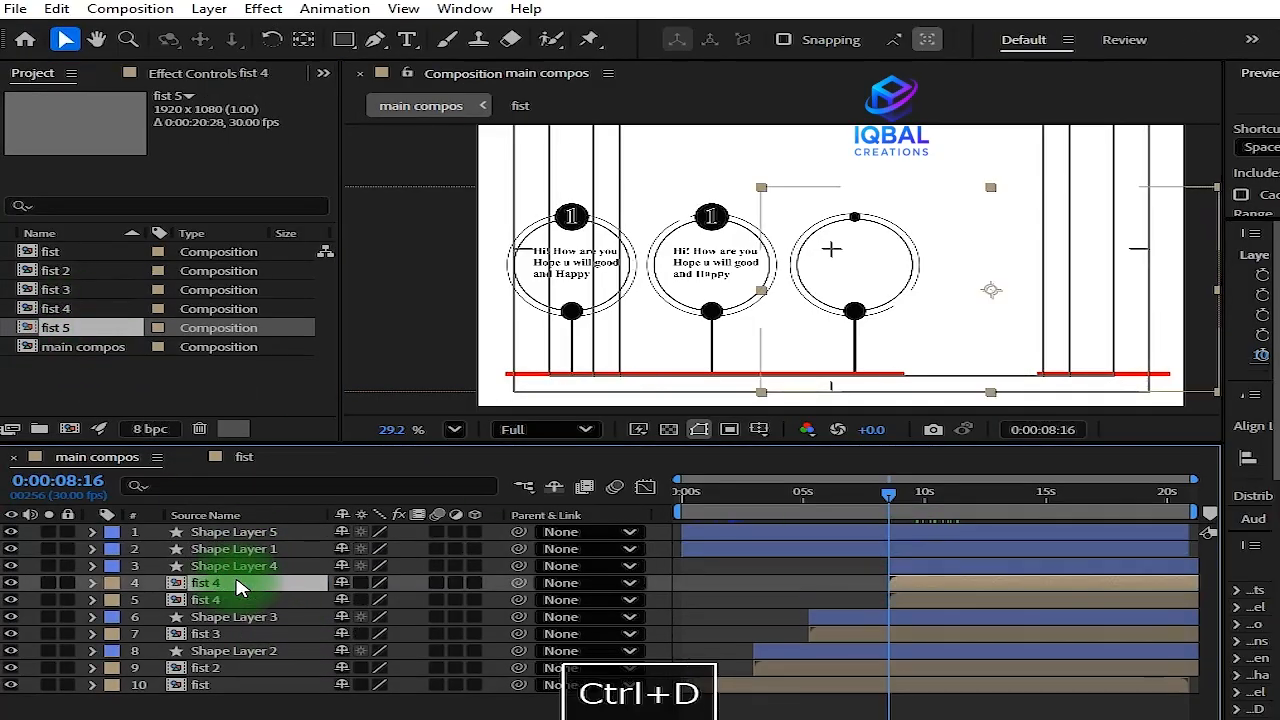
{"action": "left_click_drag", "start_coordinate": [238, 588], "coordinate": [243, 567]}
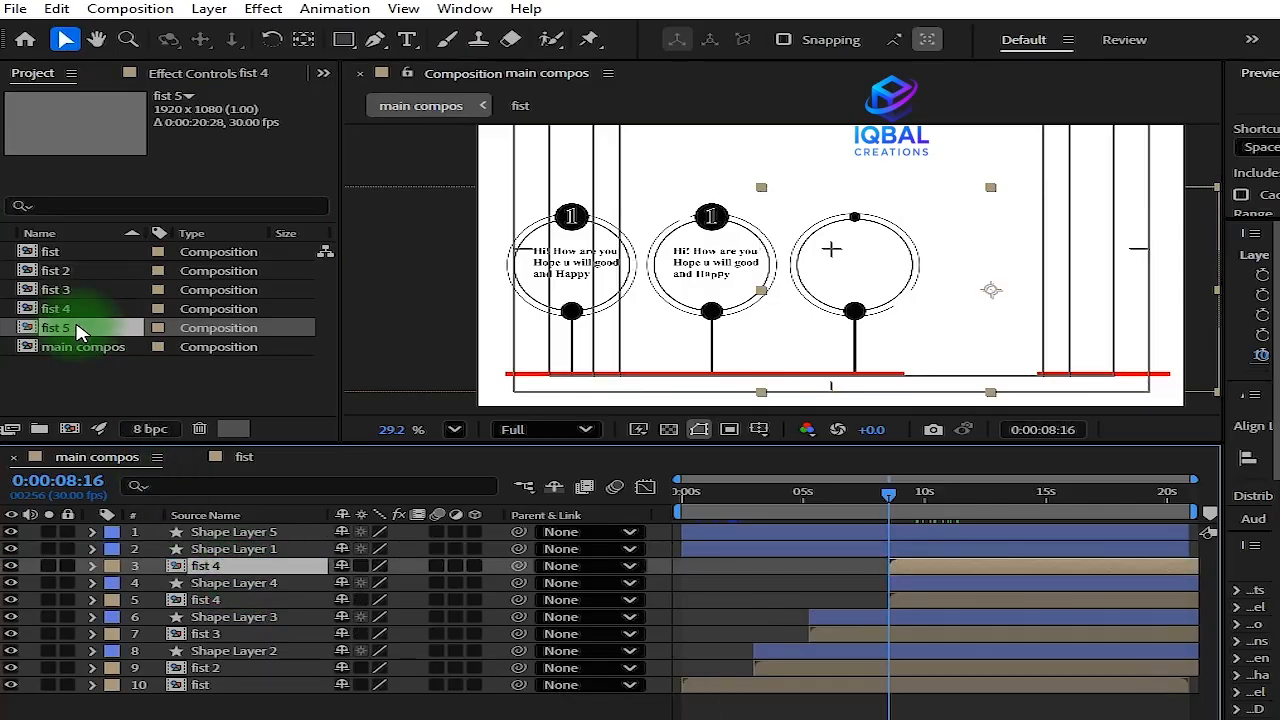
{"action": "left_click_drag", "start_coordinate": [85, 334], "coordinate": [180, 575]}
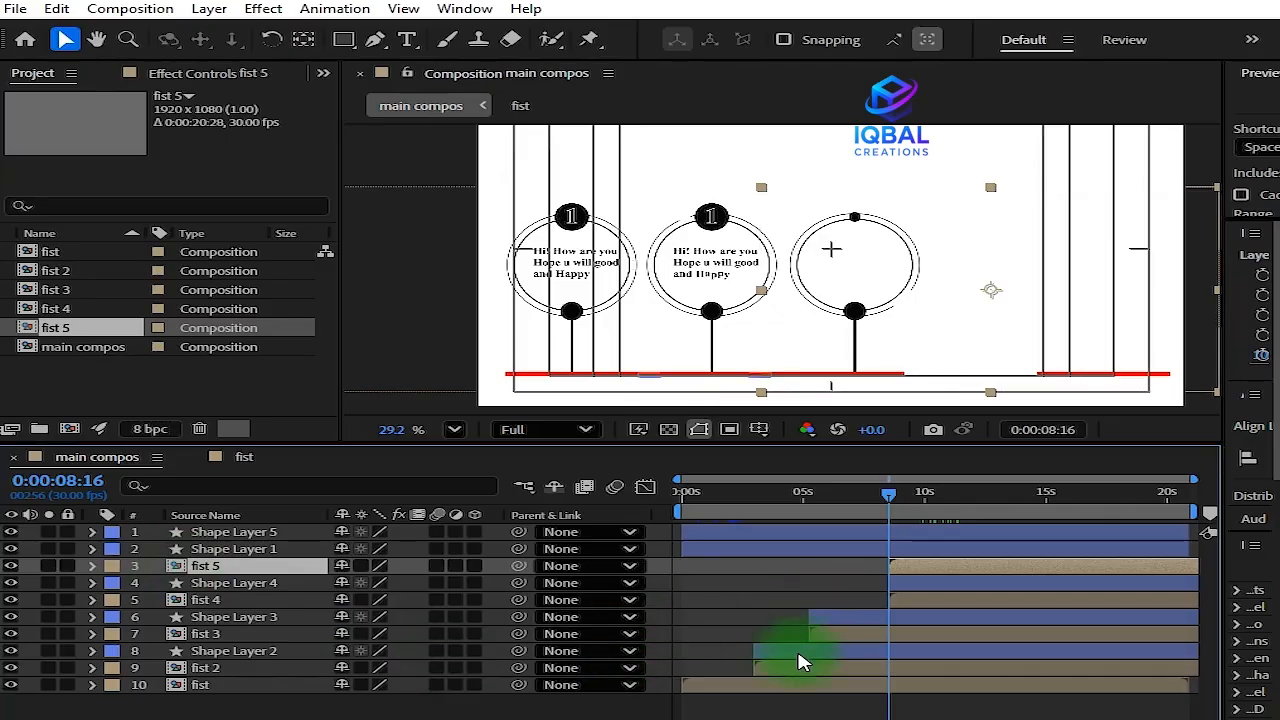
Move the fist 5 layer horizontally to position 1767.3, 676.0 as the fifth circle in the row
{"action": "left_click_drag", "start_coordinate": [886, 512], "coordinate": [909, 531]}
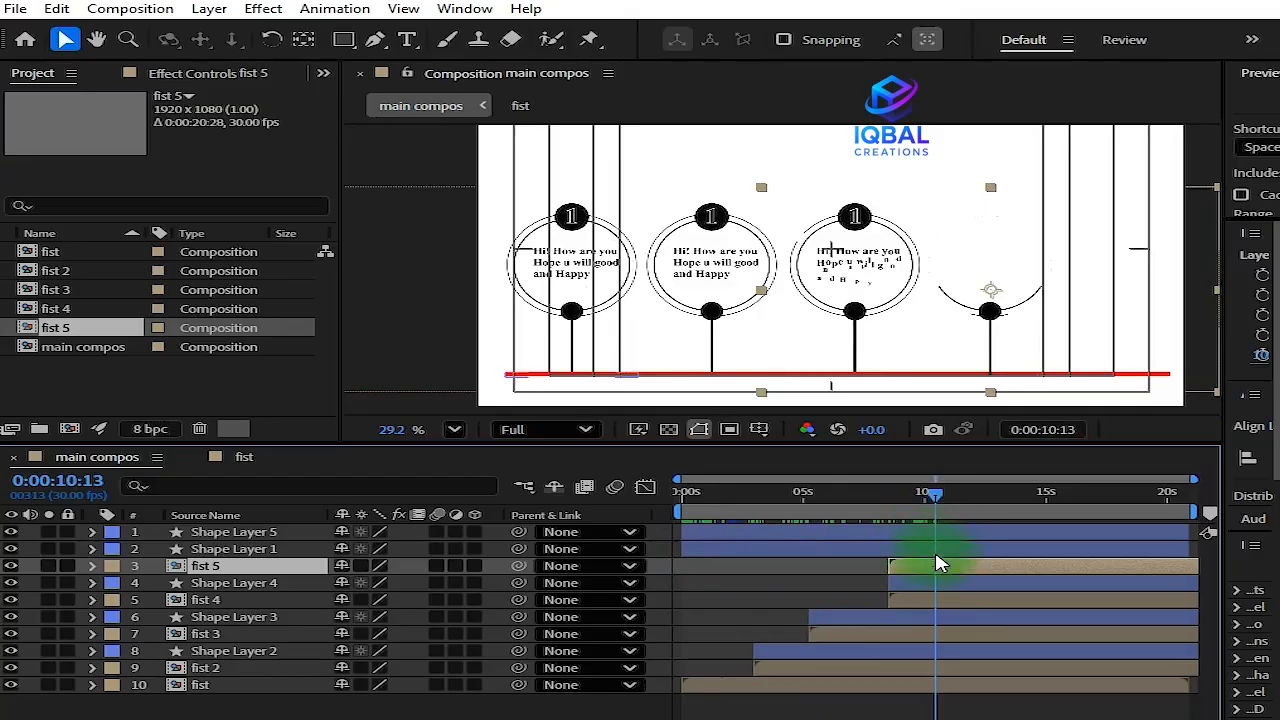
{"action": "key", "text": "p"}
{"action": "left_click_drag", "start_coordinate": [343, 586], "coordinate": [693, 552]}
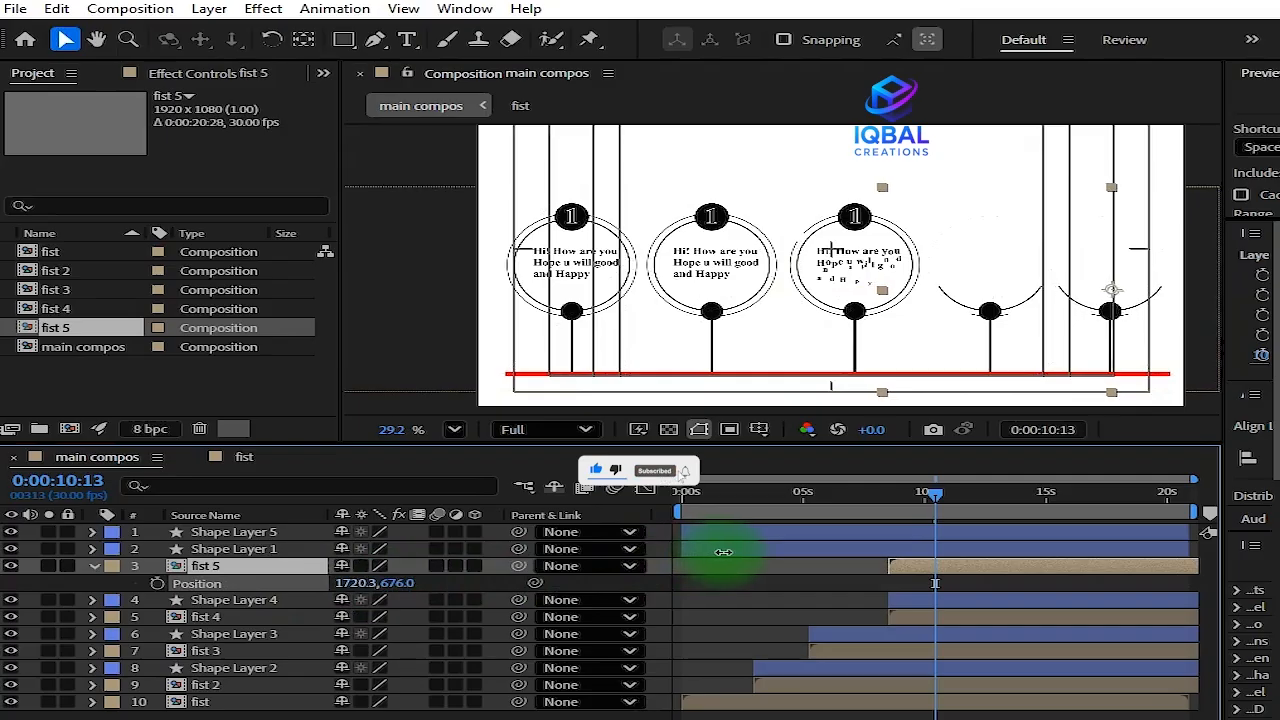
{"action": "left_click_drag", "start_coordinate": [729, 552], "coordinate": [731, 554]}
{"action": "left_click_drag", "start_coordinate": [937, 496], "coordinate": [972, 496]}
{"action": "key", "text": "space"}
{"action": "left_click_drag", "start_coordinate": [891, 317], "coordinate": [826, 324]}
{"action": "scroll", "coordinate": [826, 324], "scroll_direction": "down", "scroll_amount": 1}
{"action": "left_click_drag", "start_coordinate": [356, 584], "coordinate": [329, 586]}
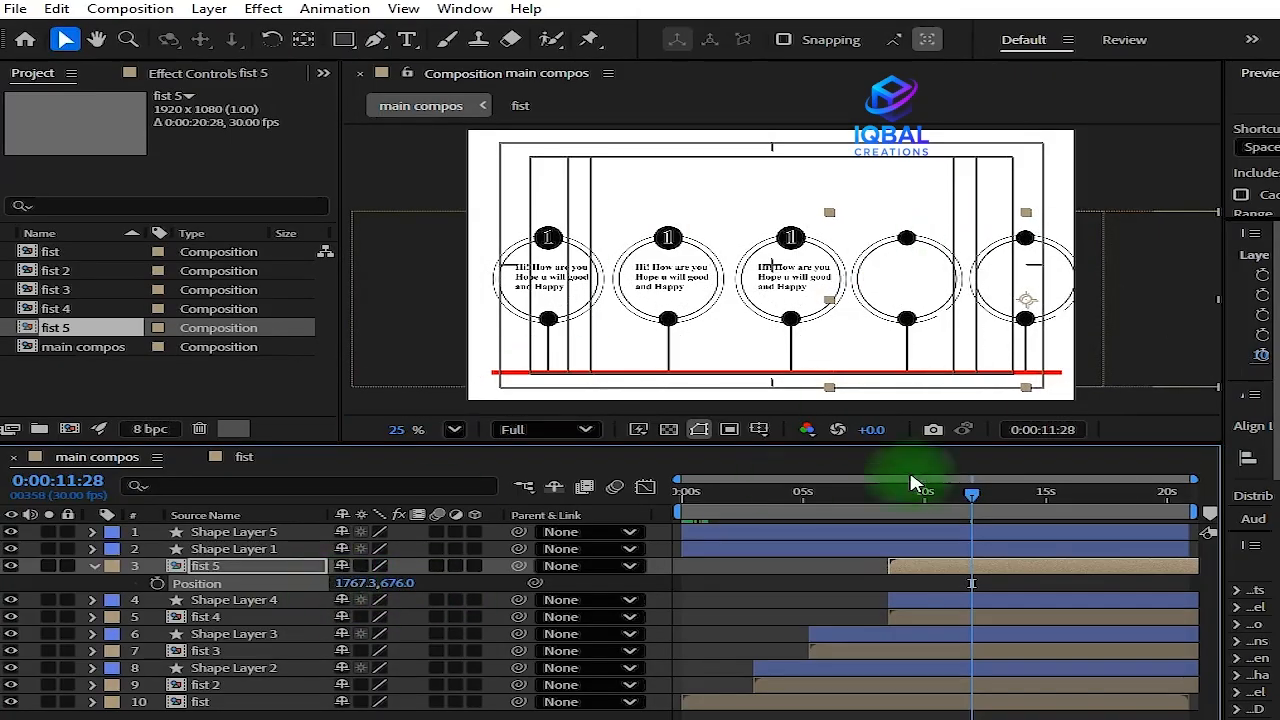
{"action": "left_click", "coordinate": [95, 566]}
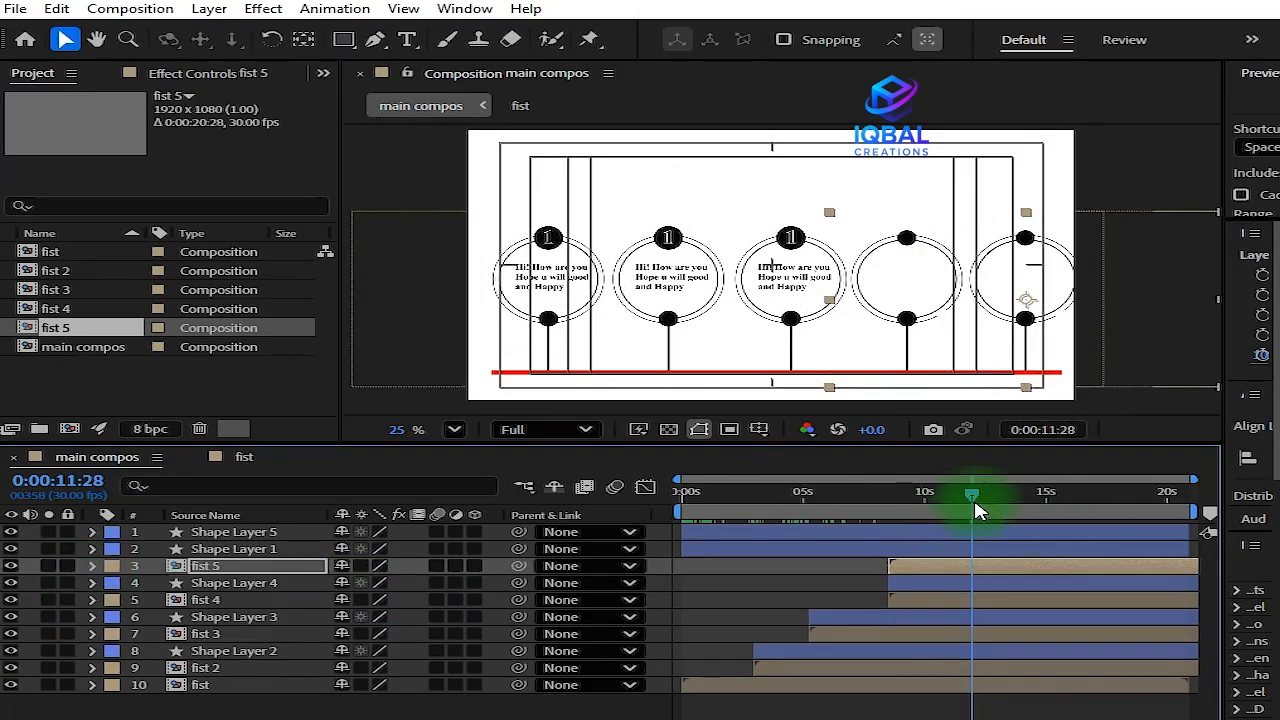
Start both the fist 5 layer and Shape Layer 5 at 0:00:11:08
{"action": "left_click", "coordinate": [968, 552]}
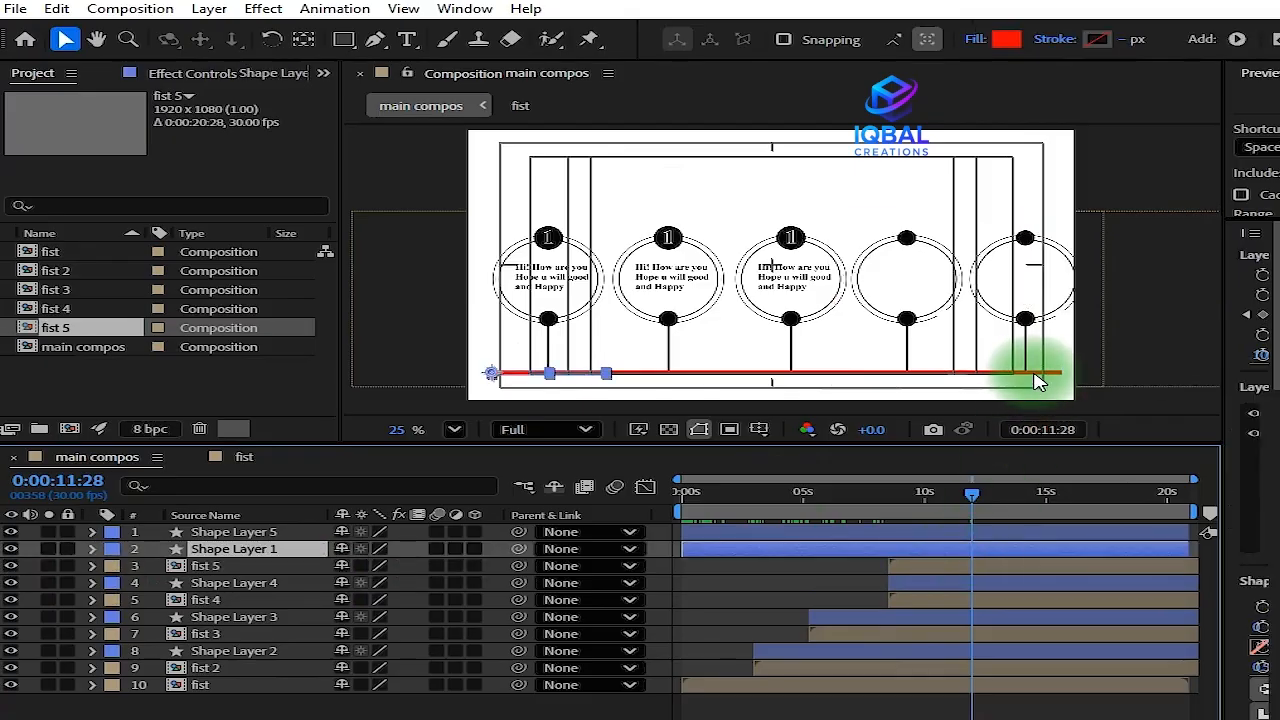
{"action": "left_click", "coordinate": [974, 538]}
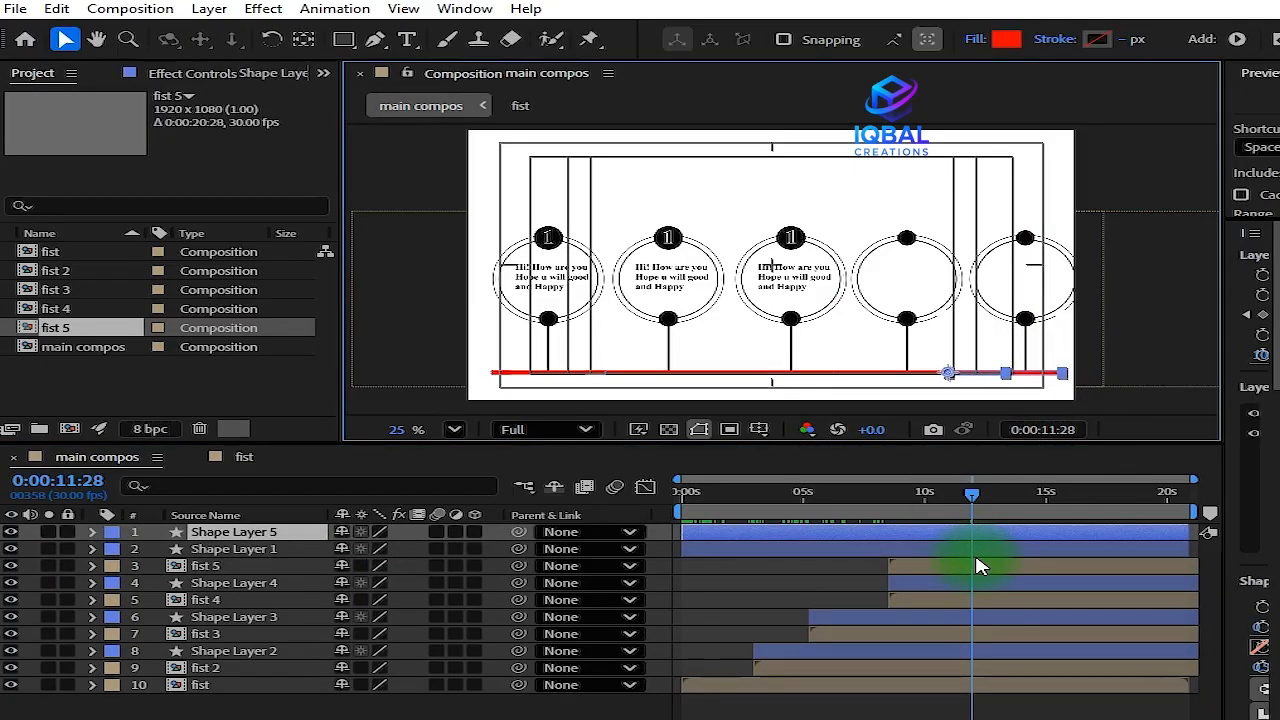
{"action": "left_click", "coordinate": [983, 570]}
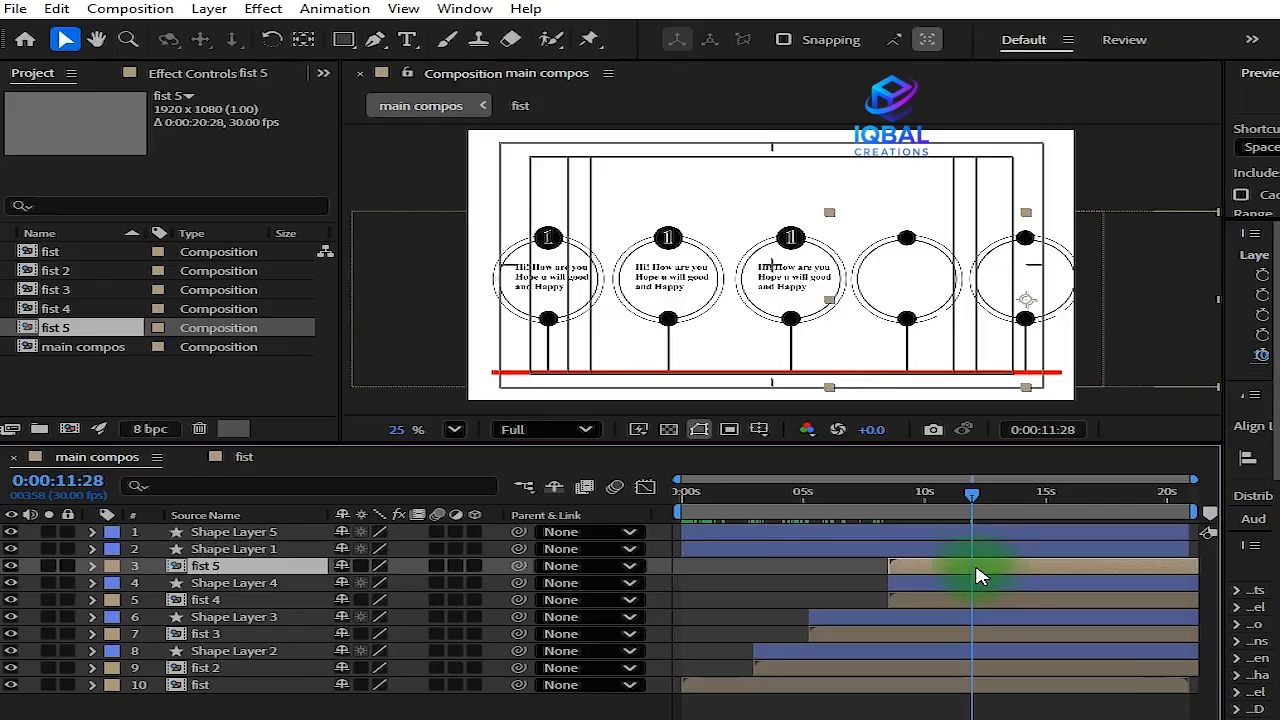
{"action": "left_click_drag", "start_coordinate": [979, 505], "coordinate": [958, 500]}
{"action": "left_click", "coordinate": [986, 536]}
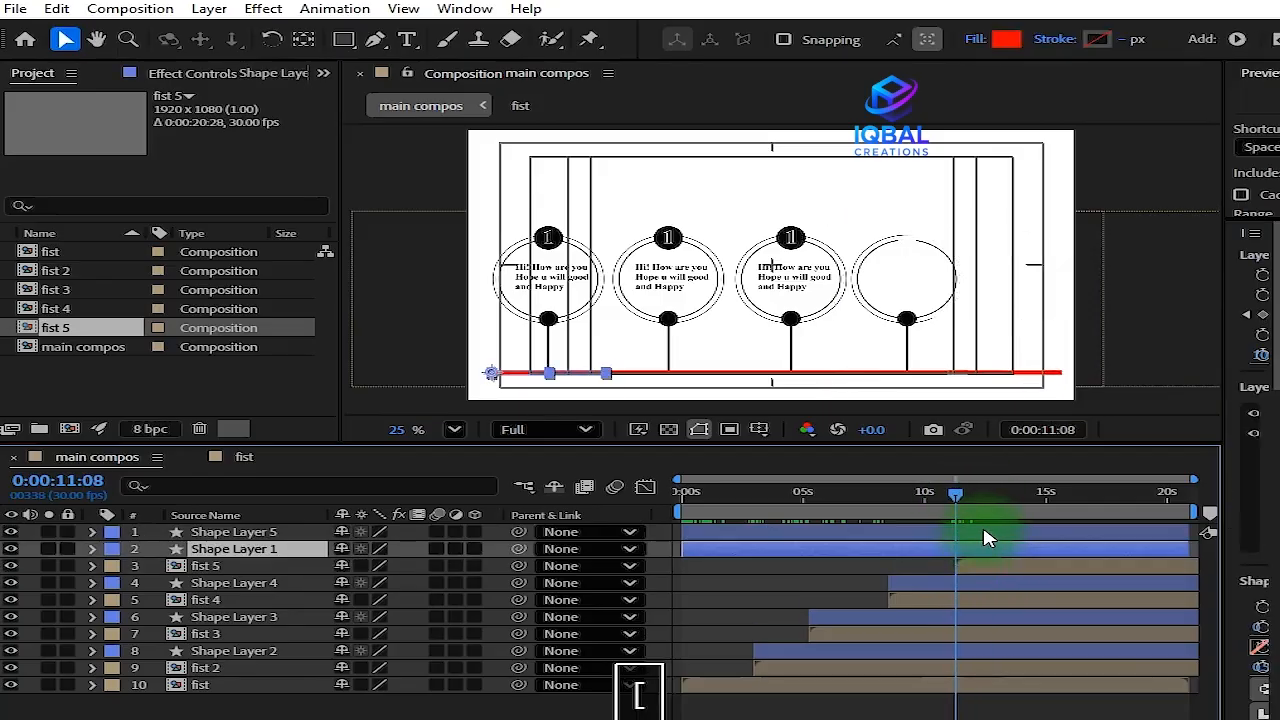
{"action": "key", "text": "alt+bracketleft"}
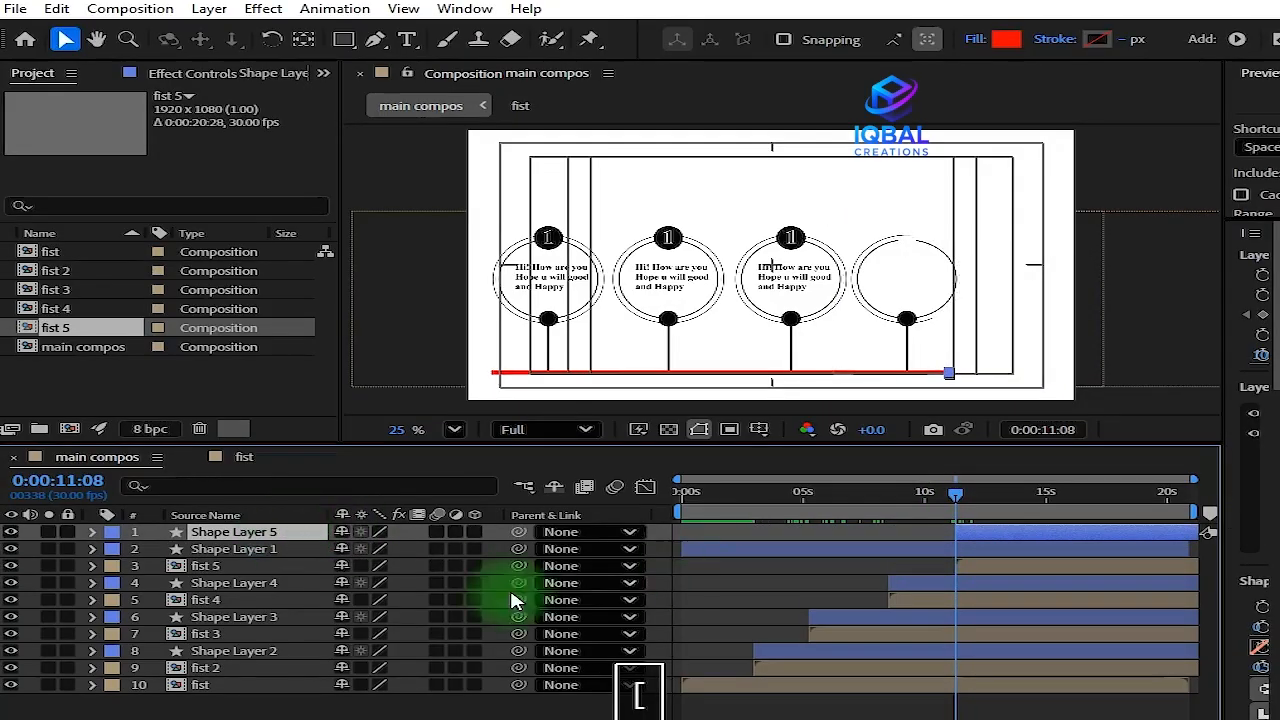
Move Shape Layer 1 to the bottom of the layer stack, below the fist layer
{"action": "left_click_drag", "start_coordinate": [257, 533], "coordinate": [284, 556]}
{"action": "left_click", "coordinate": [281, 537]}
{"action": "left_click_drag", "start_coordinate": [228, 537], "coordinate": [200, 688]}
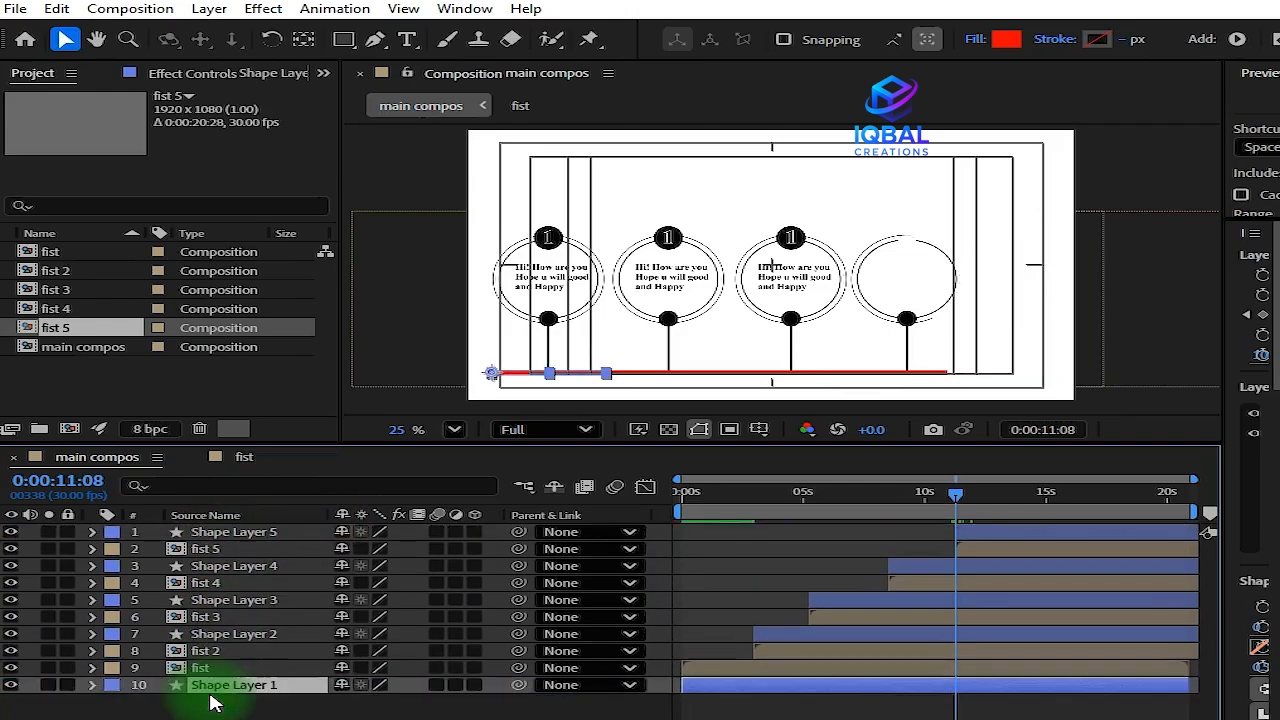
Set the composition preview resolution to Third and play the animation from the beginning
{"action": "left_click_drag", "start_coordinate": [958, 491], "coordinate": [620, 548]}
{"action": "left_click", "coordinate": [545, 429]}
{"action": "left_click", "coordinate": [543, 537]}
{"action": "key", "text": "space"}
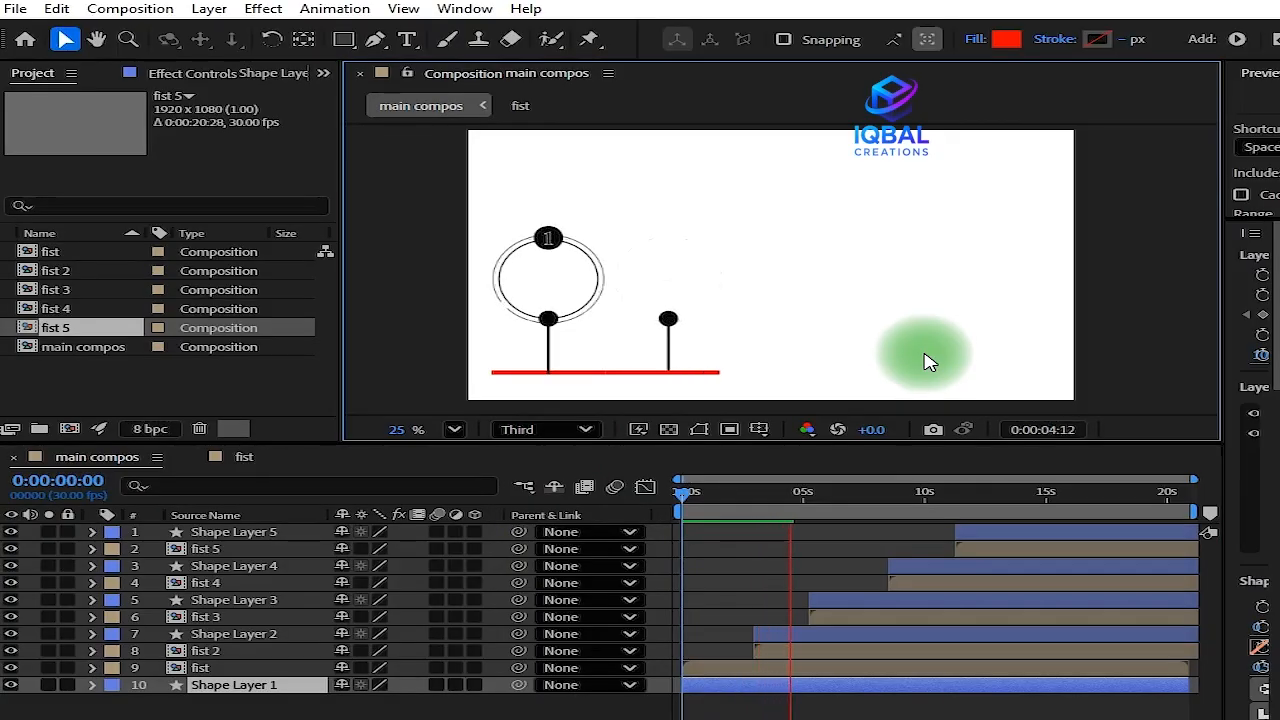
{"action": "left_click", "coordinate": [745, 571]}
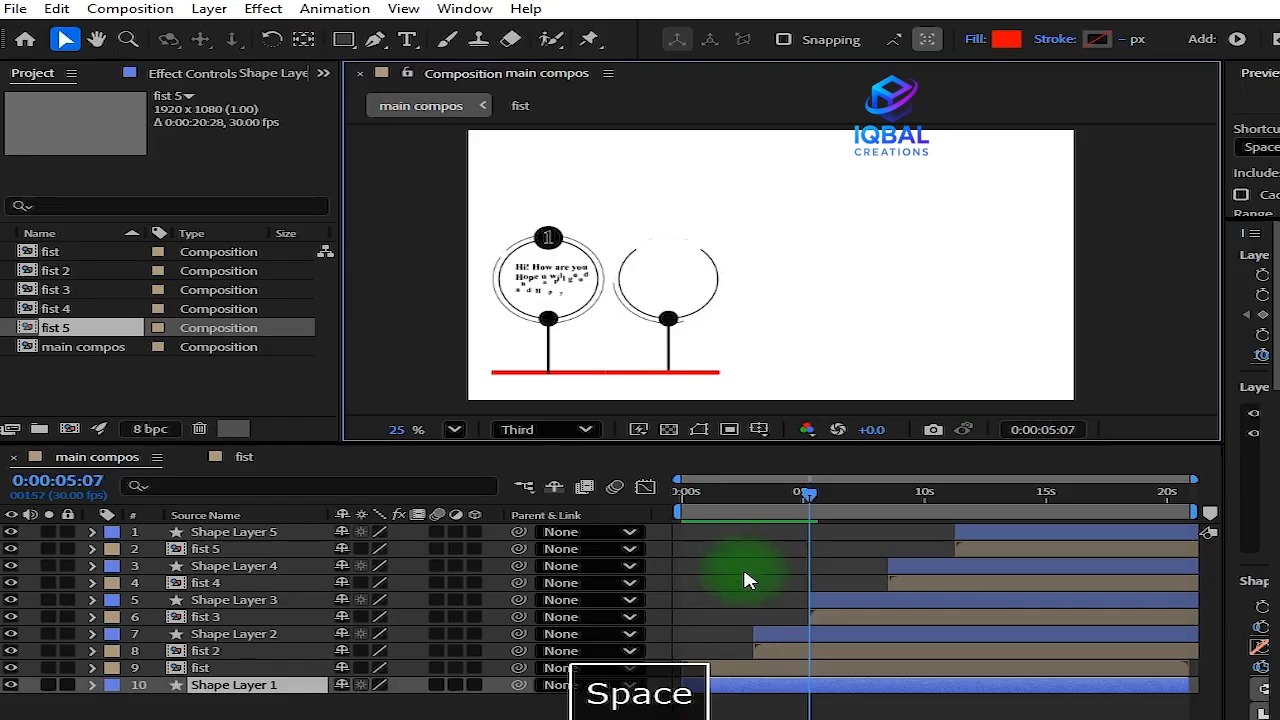
Move Shape Layer 1 directly above the fist layer and preview the animation from 0:00:05:07
{"action": "left_click", "coordinate": [228, 684]}
{"action": "mouse_move", "coordinate": [225, 682]}
{"action": "left_mouse_down"}
{"action": "mouse_move", "coordinate": [237, 686]}
{"action": "mouse_move", "coordinate": [223, 671]}
{"action": "left_mouse_up"}
{"action": "key", "text": "space"}
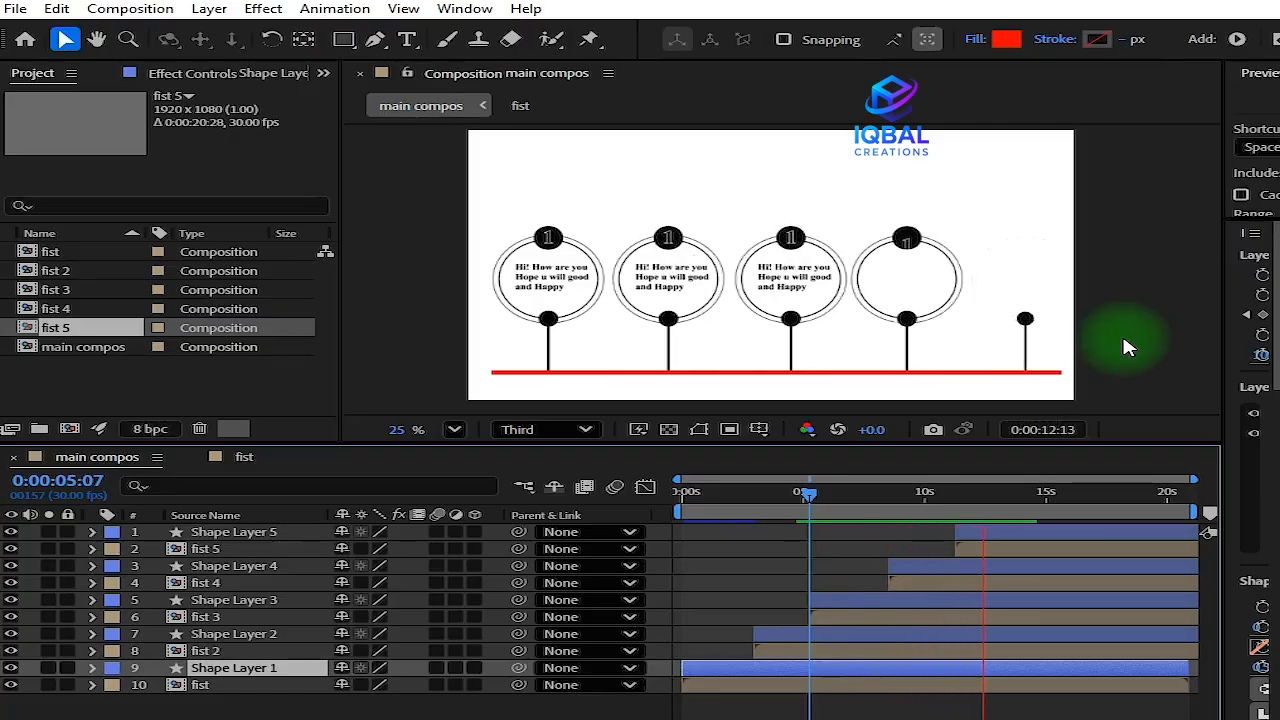
{"action": "key", "text": "space"}
Start both the fist 2 layer and Shape Layer 2 at 0:00:01:00
{"action": "left_click_drag", "start_coordinate": [1003, 495], "coordinate": [642, 573]}
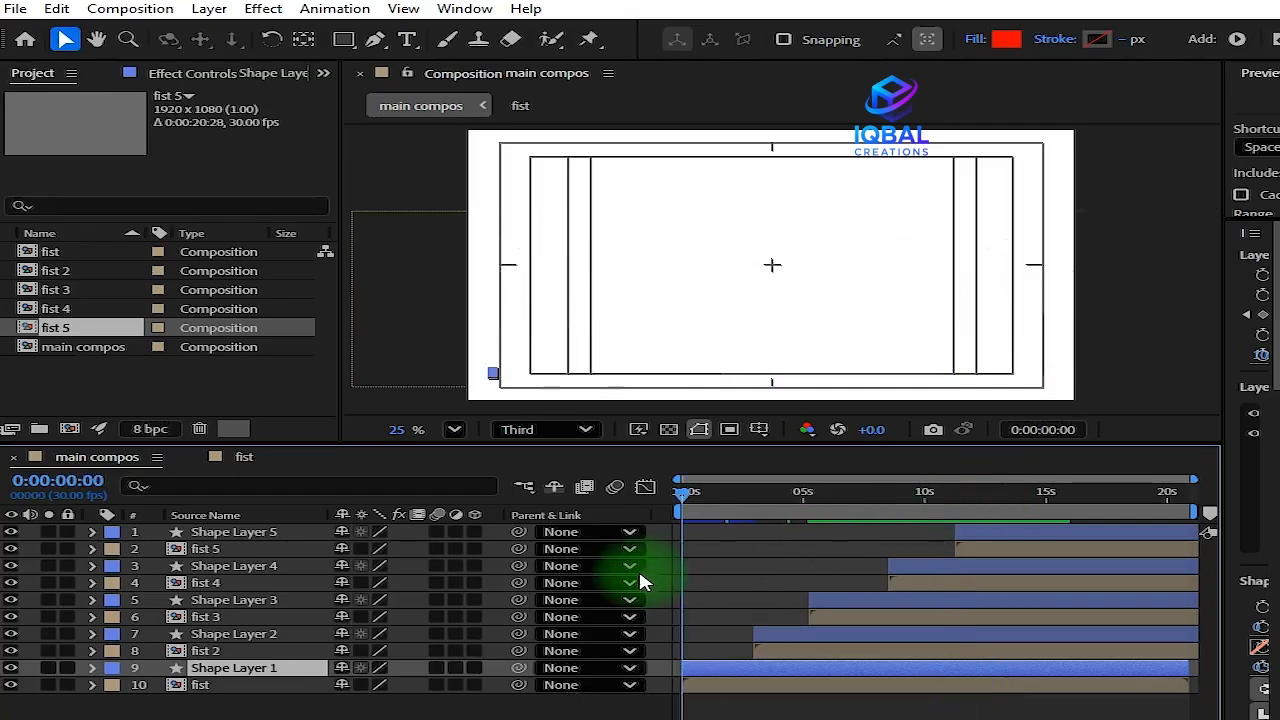
{"action": "left_click", "coordinate": [777, 651]}
{"action": "left_click", "coordinate": [779, 645], "text": "shift"}
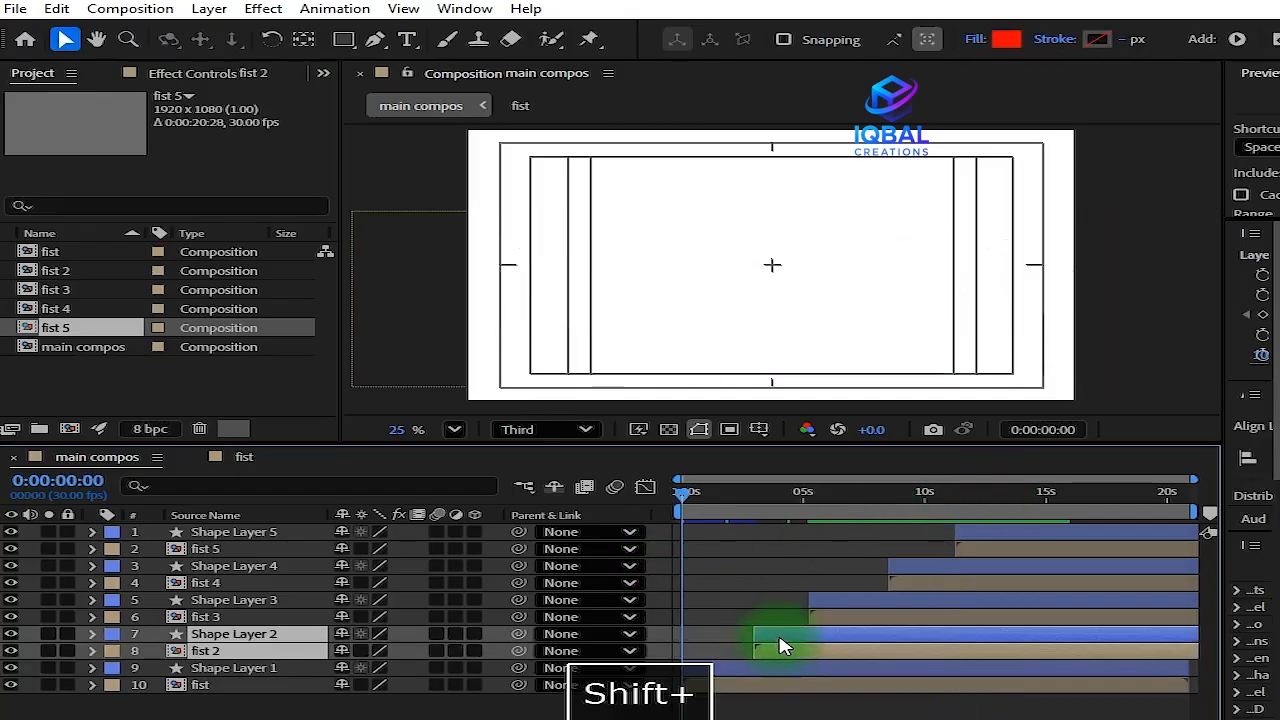
{"action": "left_click_drag", "start_coordinate": [686, 495], "coordinate": [713, 495]}
{"action": "left_click", "coordinate": [97, 490]}
{"action": "left_click", "coordinate": [105, 490]}
{"action": "key", "text": "BackSpace"}
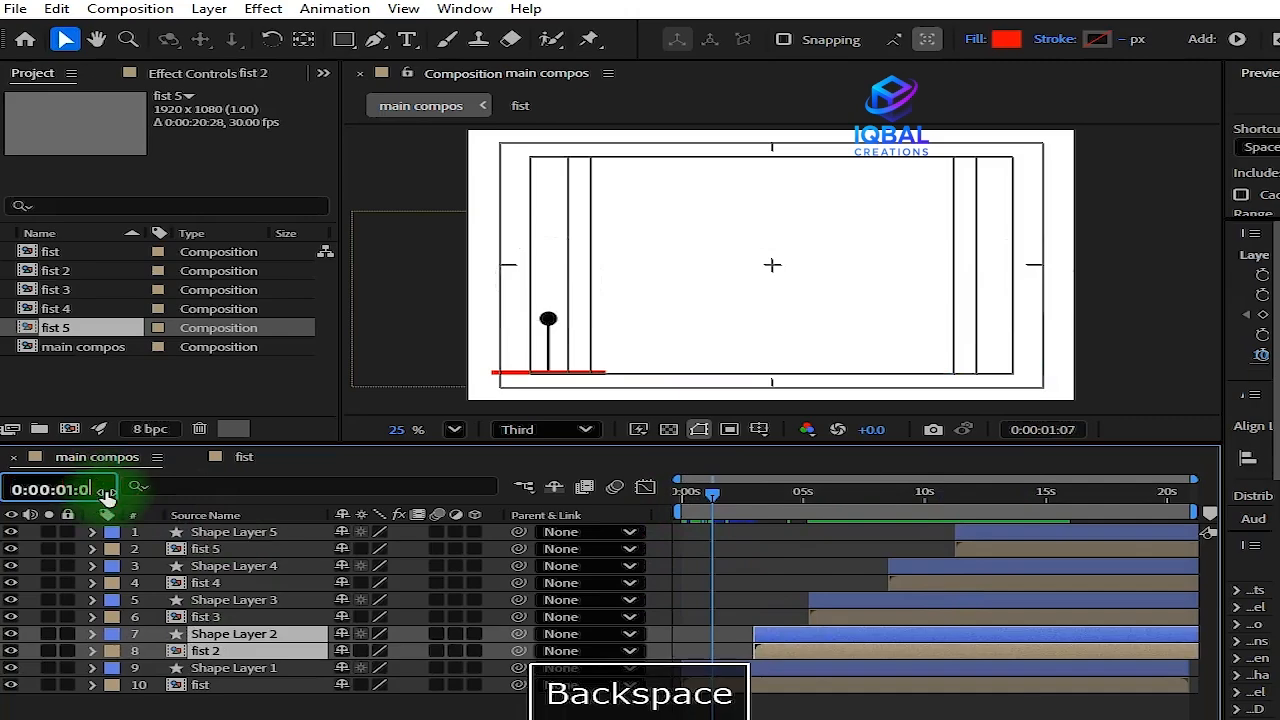
{"action": "key", "text": "Return"}
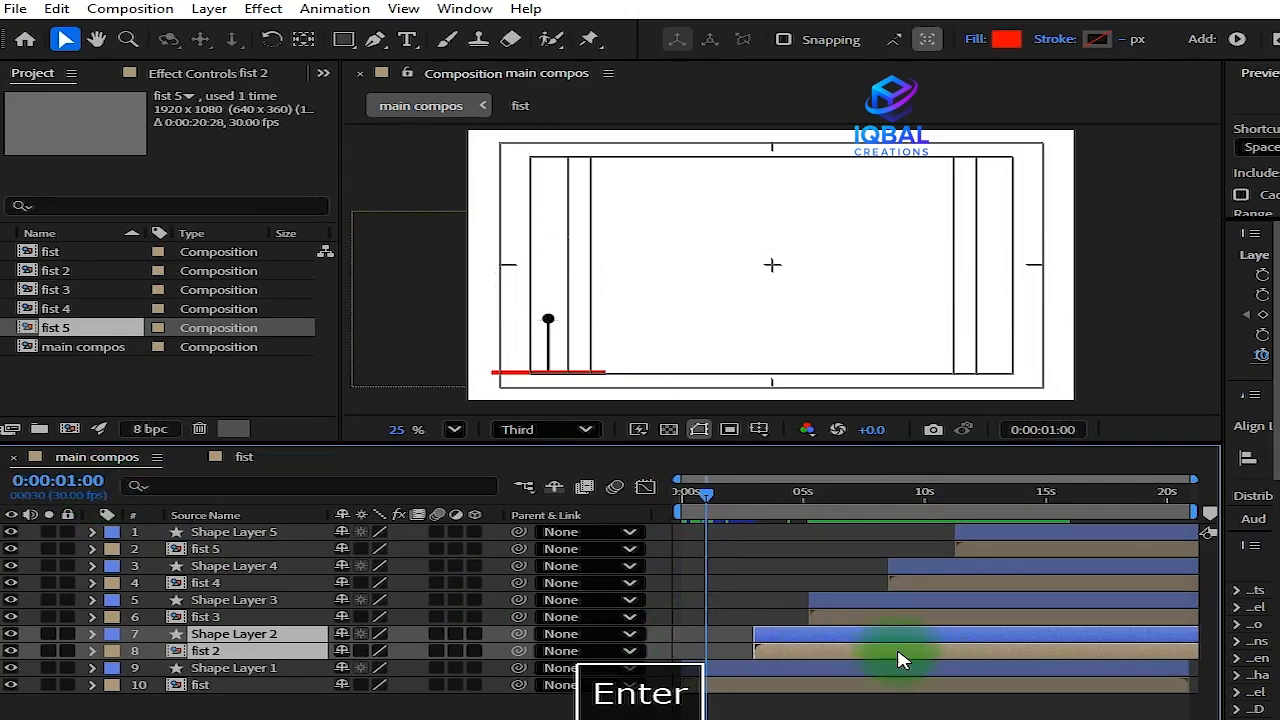
{"action": "key", "text": "bracketleft"}
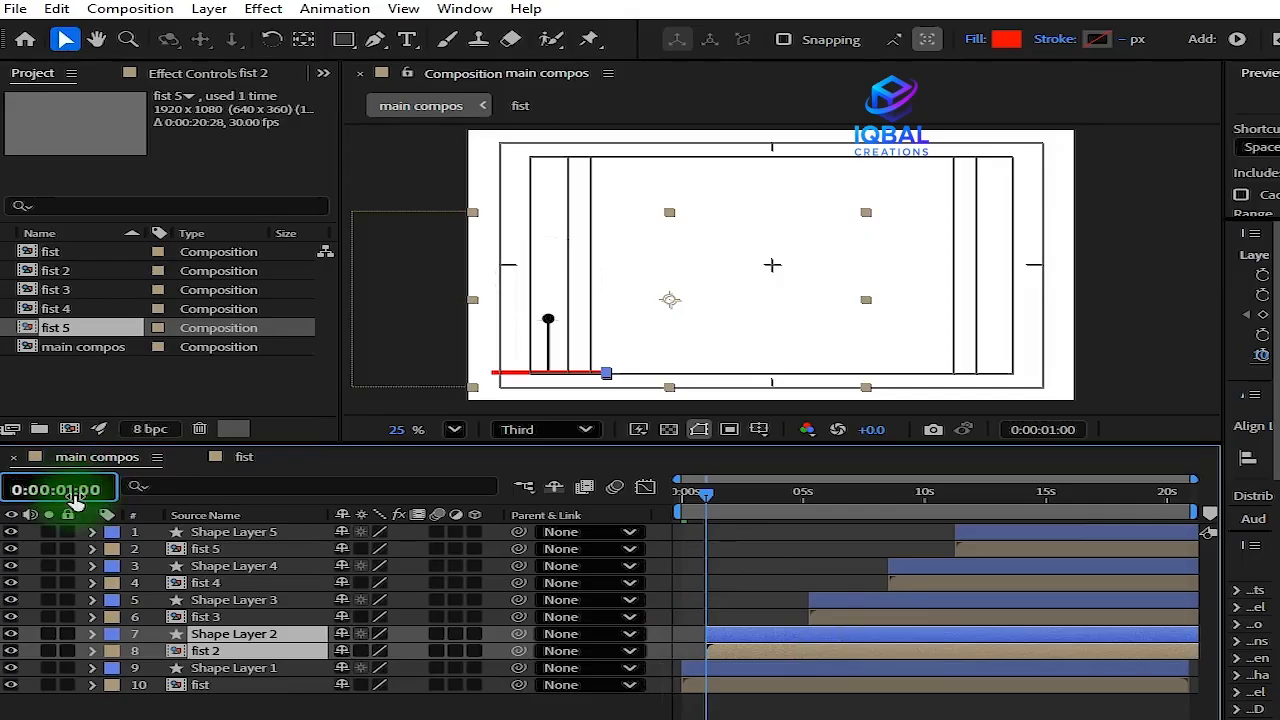
Start both the fist 3 layer and Shape Layer 3 at 0:00:02:00
{"action": "key", "text": "BackSpace"}
{"action": "type", "text": "2"}
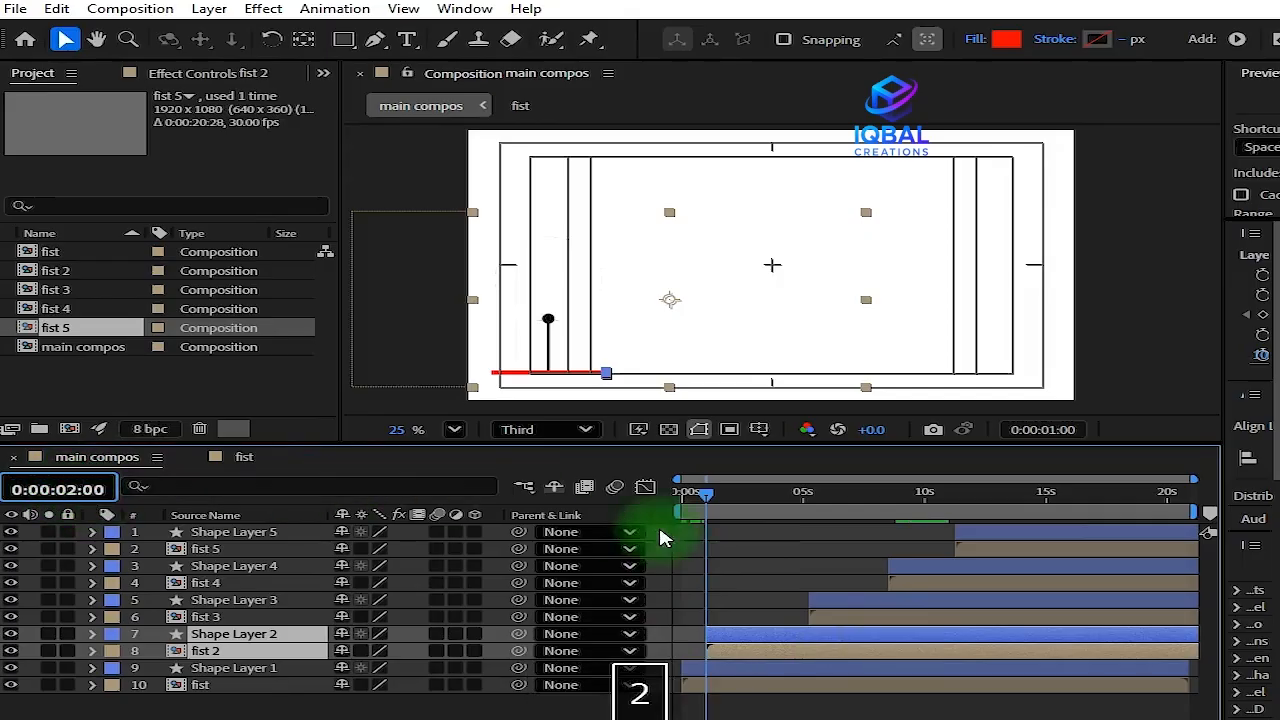
{"action": "key", "text": "Return"}
{"action": "left_click", "coordinate": [872, 614]}
{"action": "left_click", "coordinate": [872, 601], "text": "shift"}
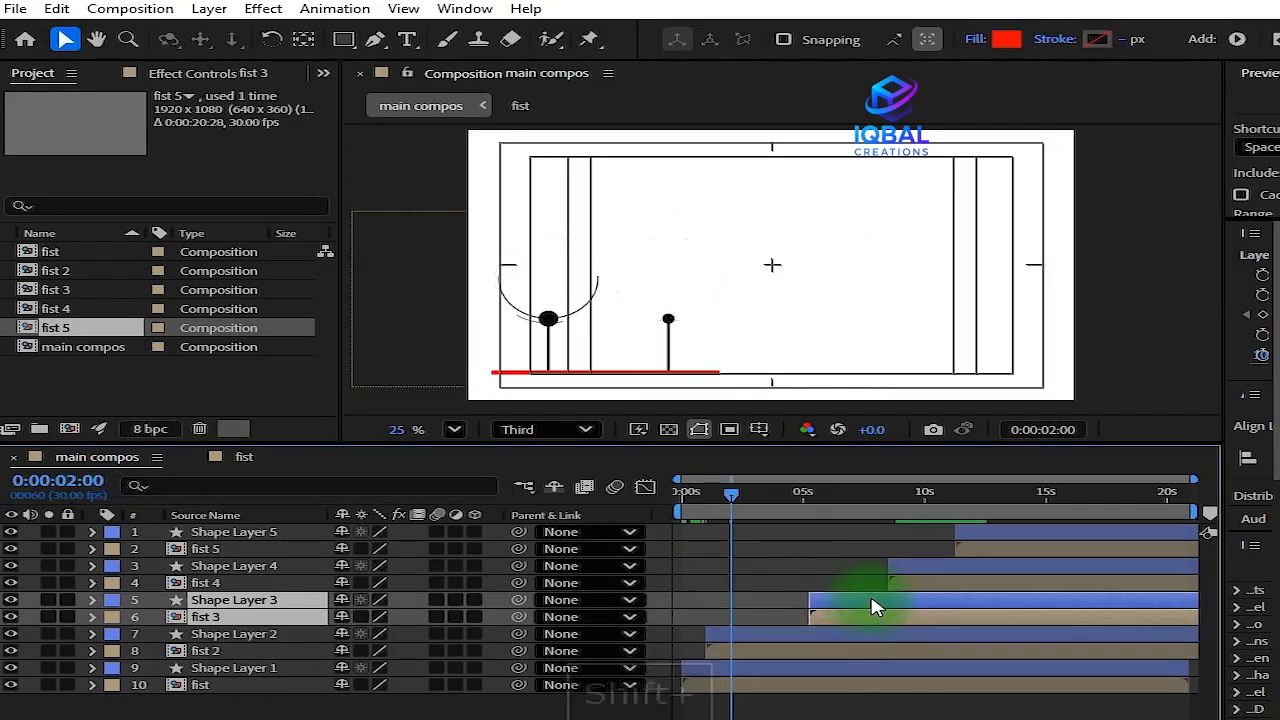
{"action": "key", "text": "bracketleft"}
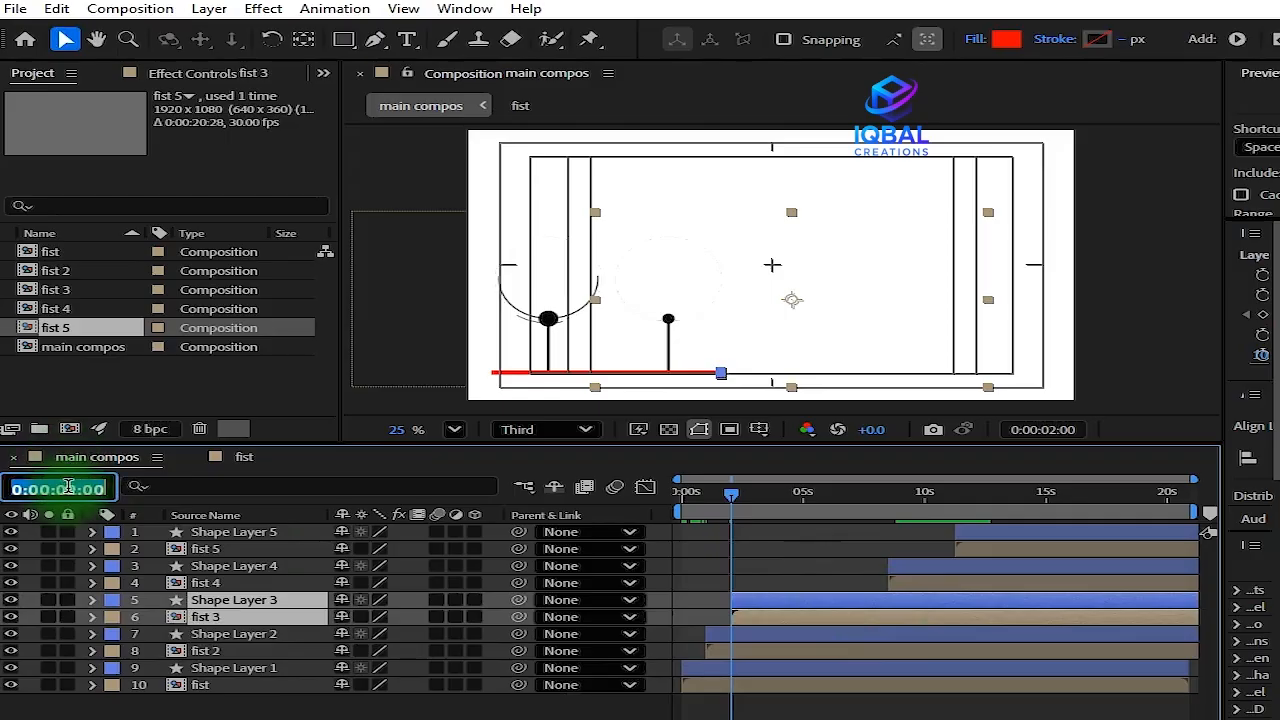
Start both the fist 4 layer and Shape Layer 4 at 0:00:04:00
{"action": "left_click", "coordinate": [68, 486]}
{"action": "key", "text": "BackSpace"}
{"action": "type", "text": "4"}
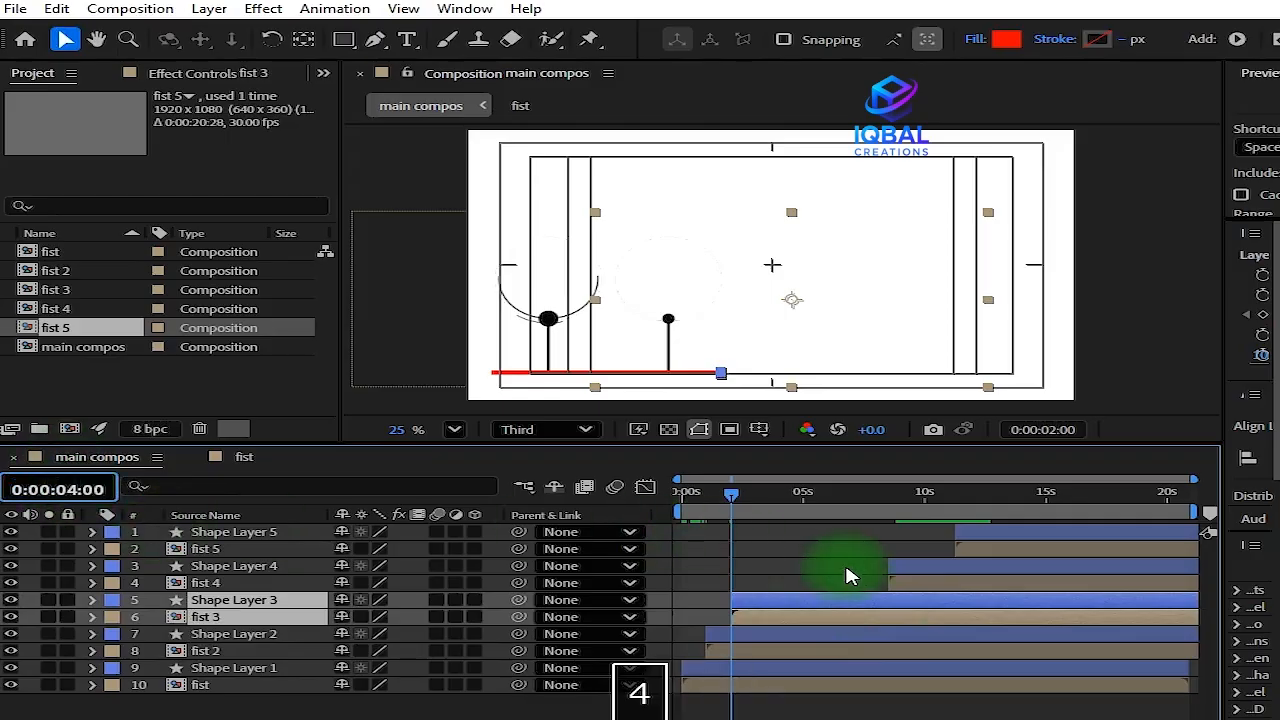
{"action": "key", "text": "Return"}
{"action": "left_click", "coordinate": [908, 584]}
{"action": "left_click", "coordinate": [911, 571], "text": "shift"}
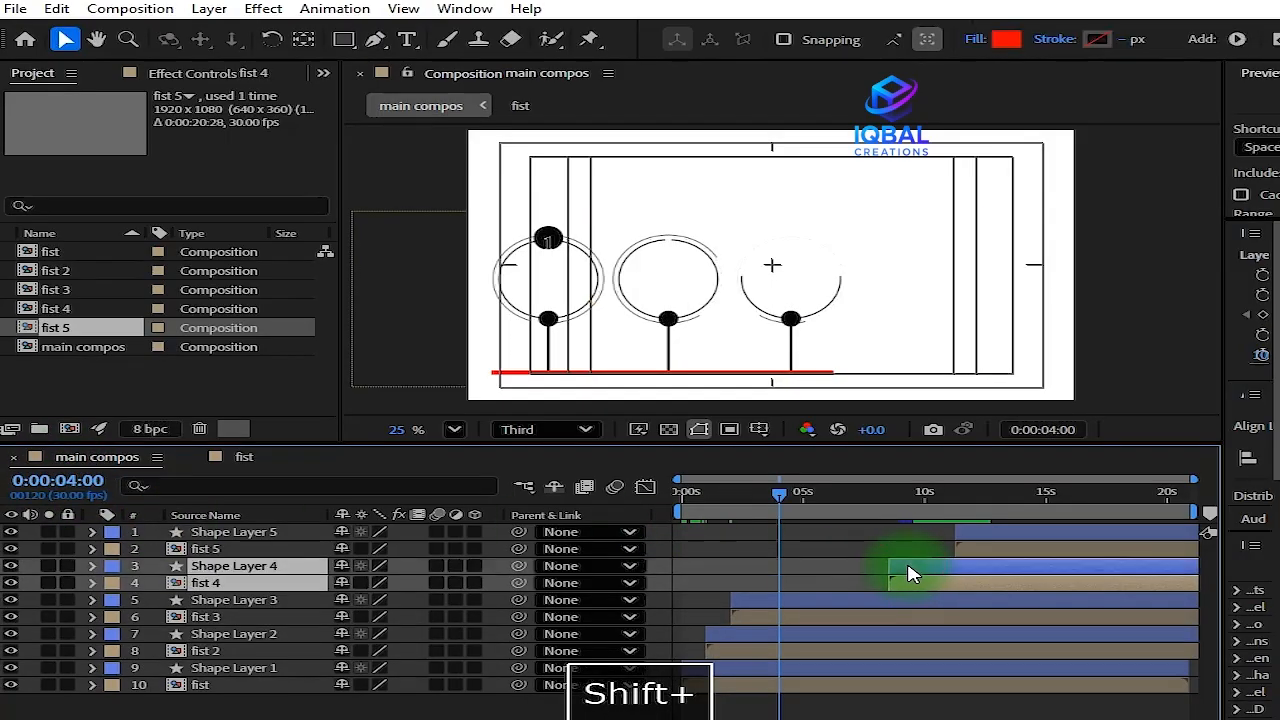
{"action": "key", "text": "bracketleft"}
Start both the fist 5 layer and Shape Layer 5 at 0:00:05:00, and save the project
{"action": "left_click", "coordinate": [58, 486]}
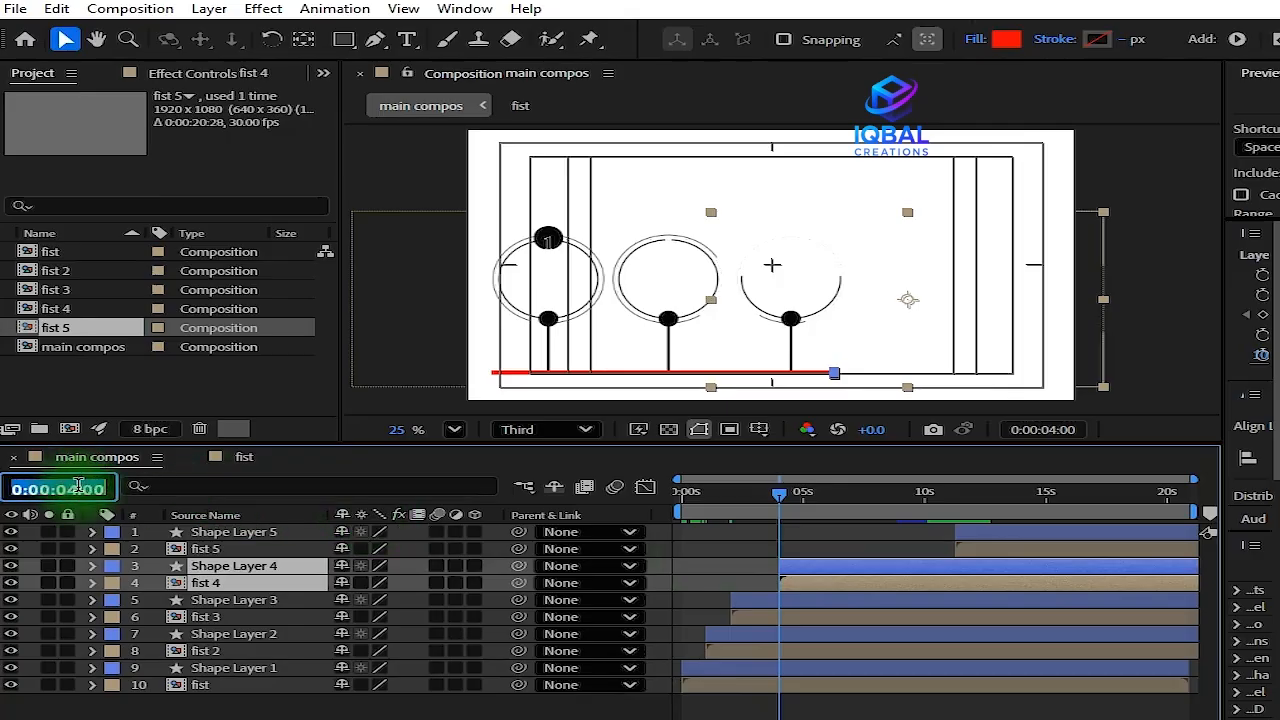
{"action": "key", "text": "BackSpace"}
{"action": "type", "text": "5"}
{"action": "key", "text": "Return"}
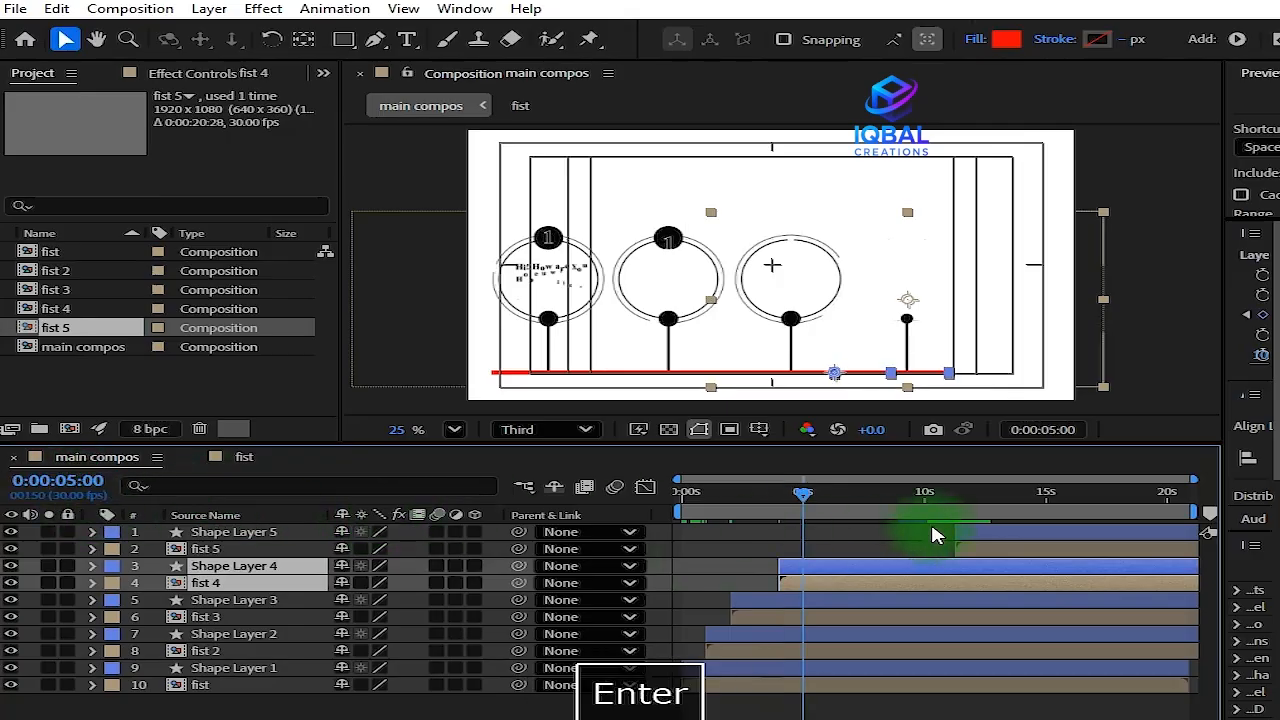
{"action": "left_click", "coordinate": [968, 548]}
{"action": "left_click", "coordinate": [973, 533], "text": "shift"}
{"action": "key", "text": "bracketleft"}
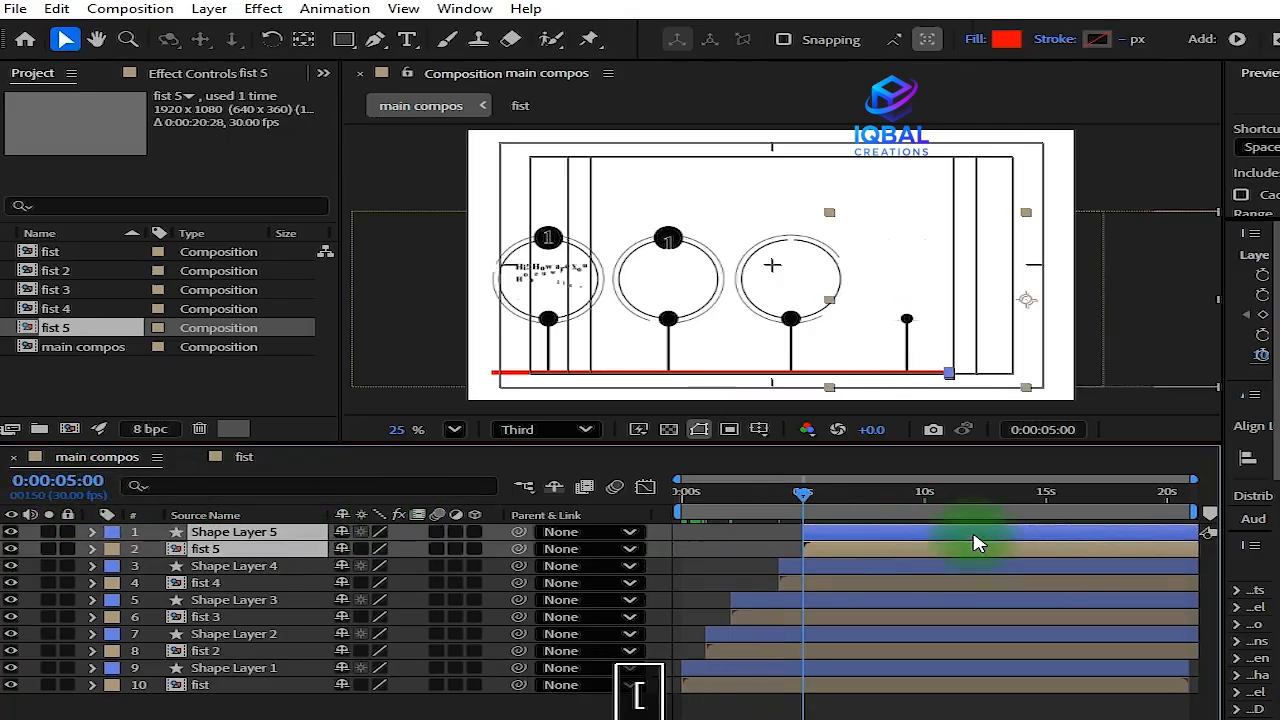
{"action": "key", "text": "ctrl+s"}
Preview the staggered animation from 0:00:00:23 and scrub back through the circles' entrances
{"action": "left_click_drag", "start_coordinate": [787, 501], "coordinate": [706, 515]}
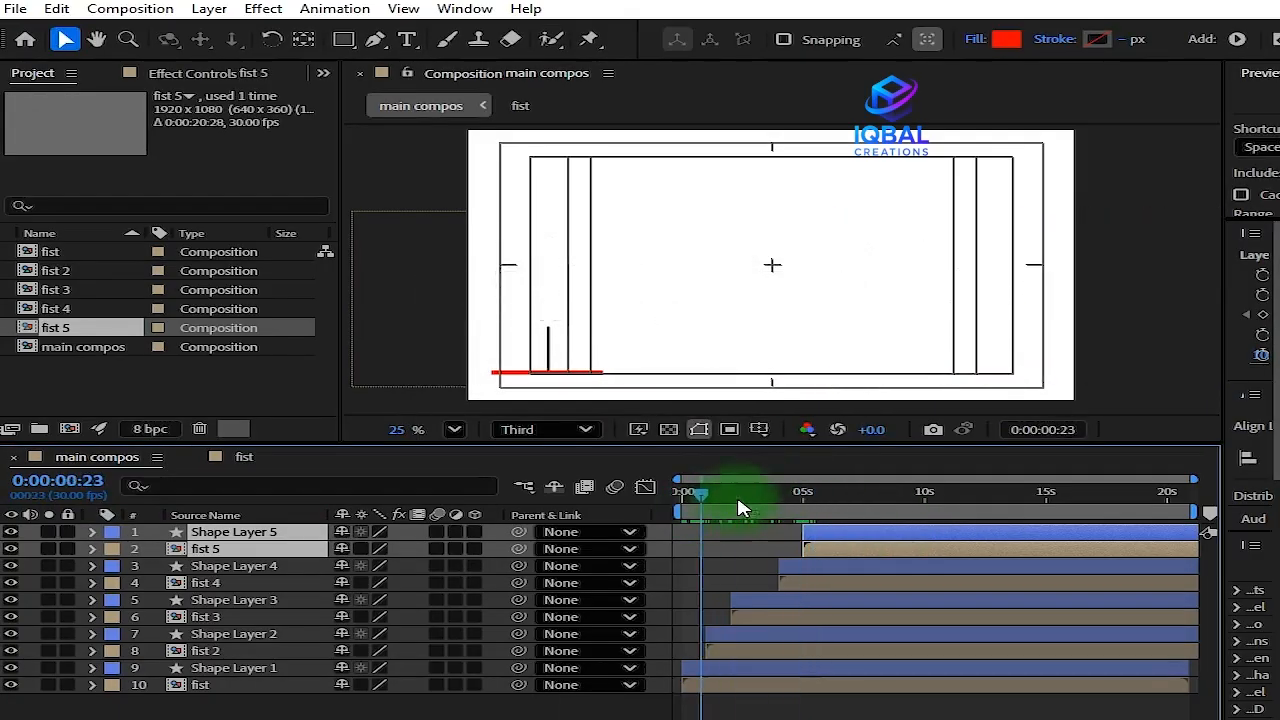
{"action": "key", "text": "space"}
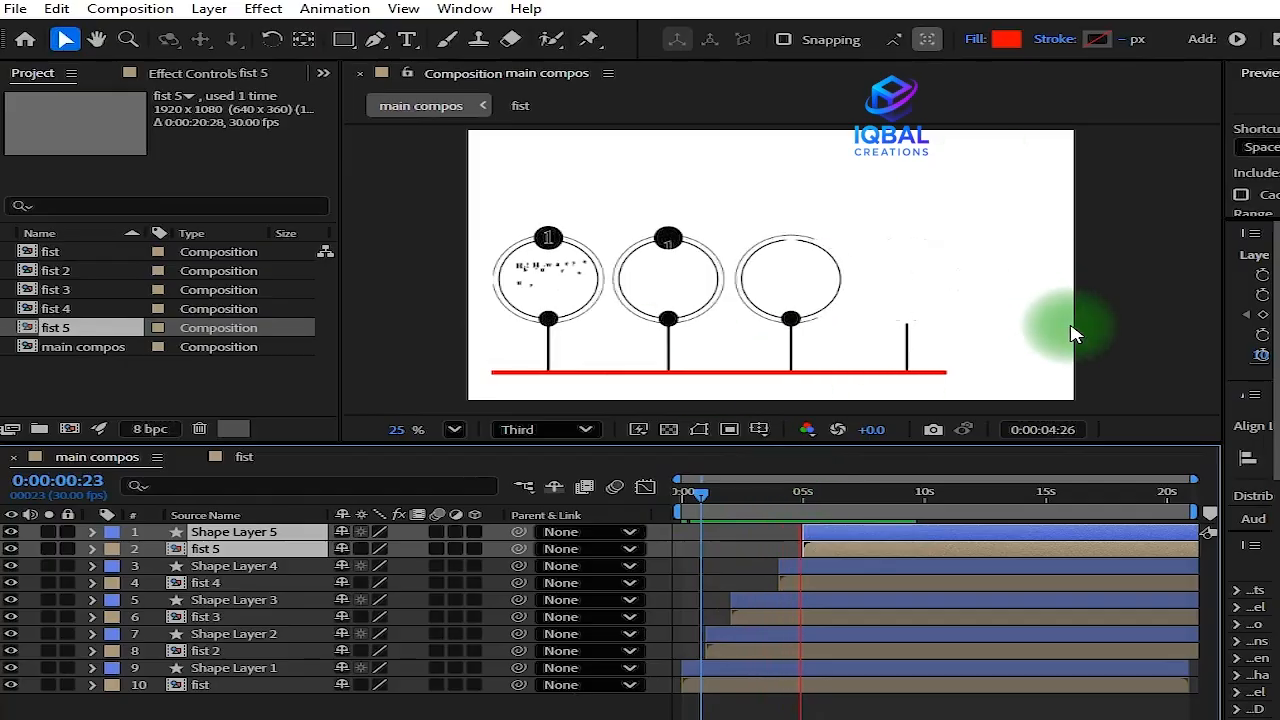
{"action": "key", "text": "space"}
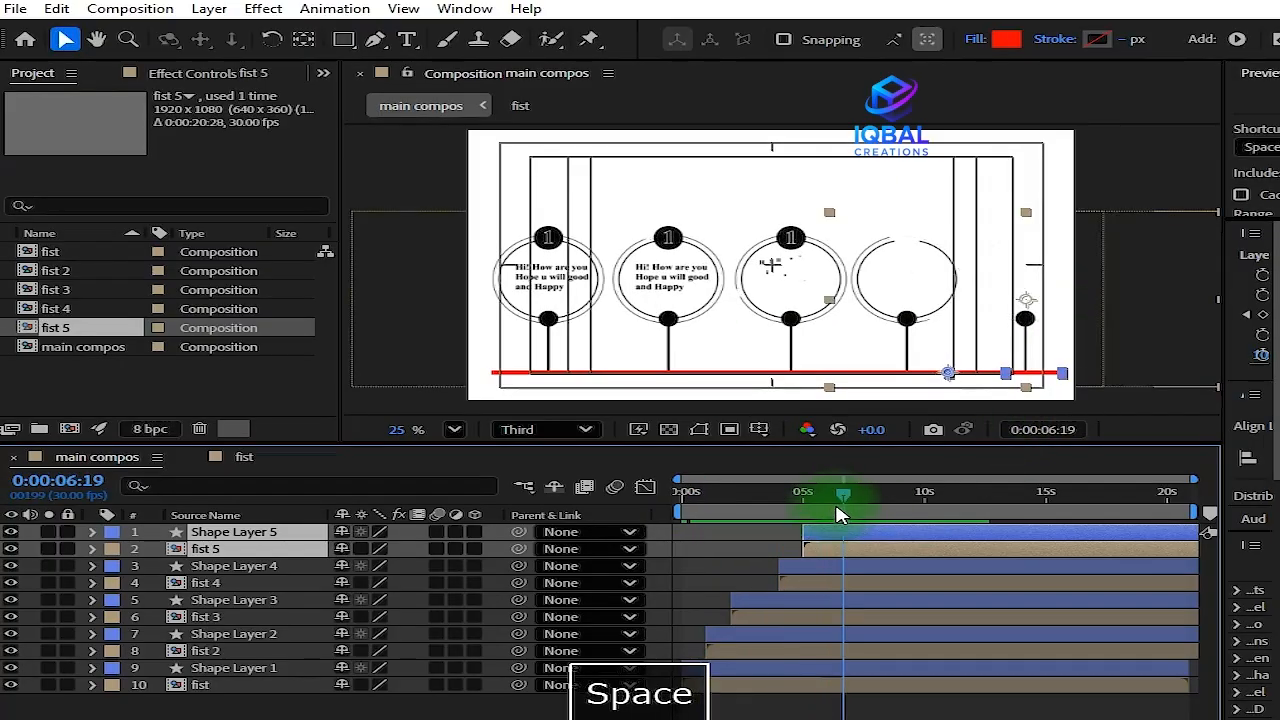
{"action": "left_click_drag", "start_coordinate": [803, 511], "coordinate": [755, 527]}
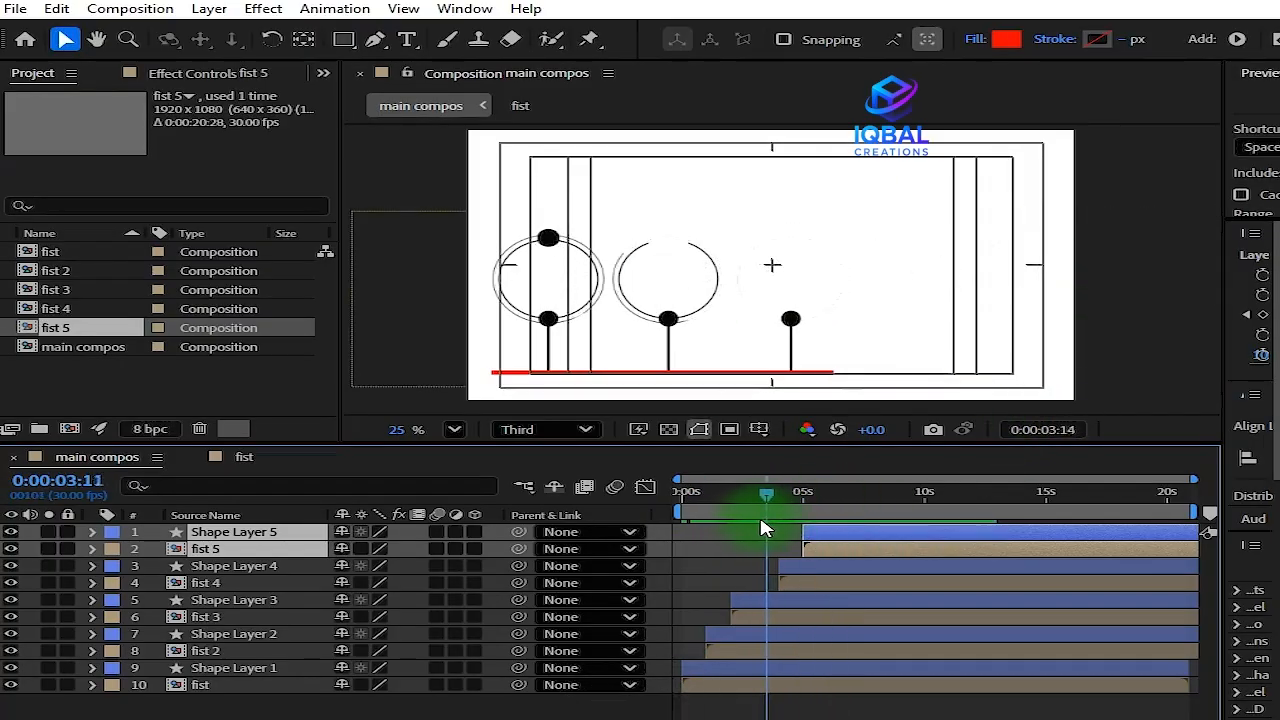
Move the fist 4 layer and Shape Layer 4 to start at 0:00:03:00
{"action": "left_click", "coordinate": [797, 565]}
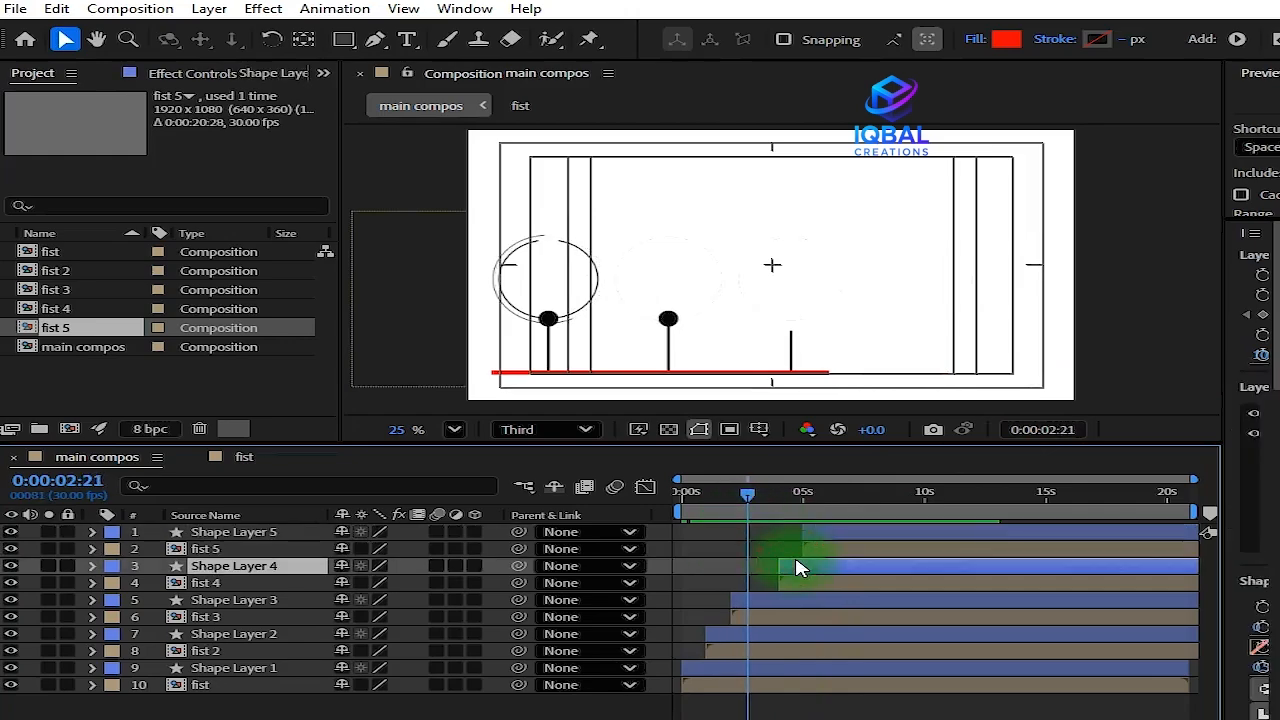
{"action": "scroll", "coordinate": [762, 571], "scroll_direction": "up", "scroll_amount": 4}
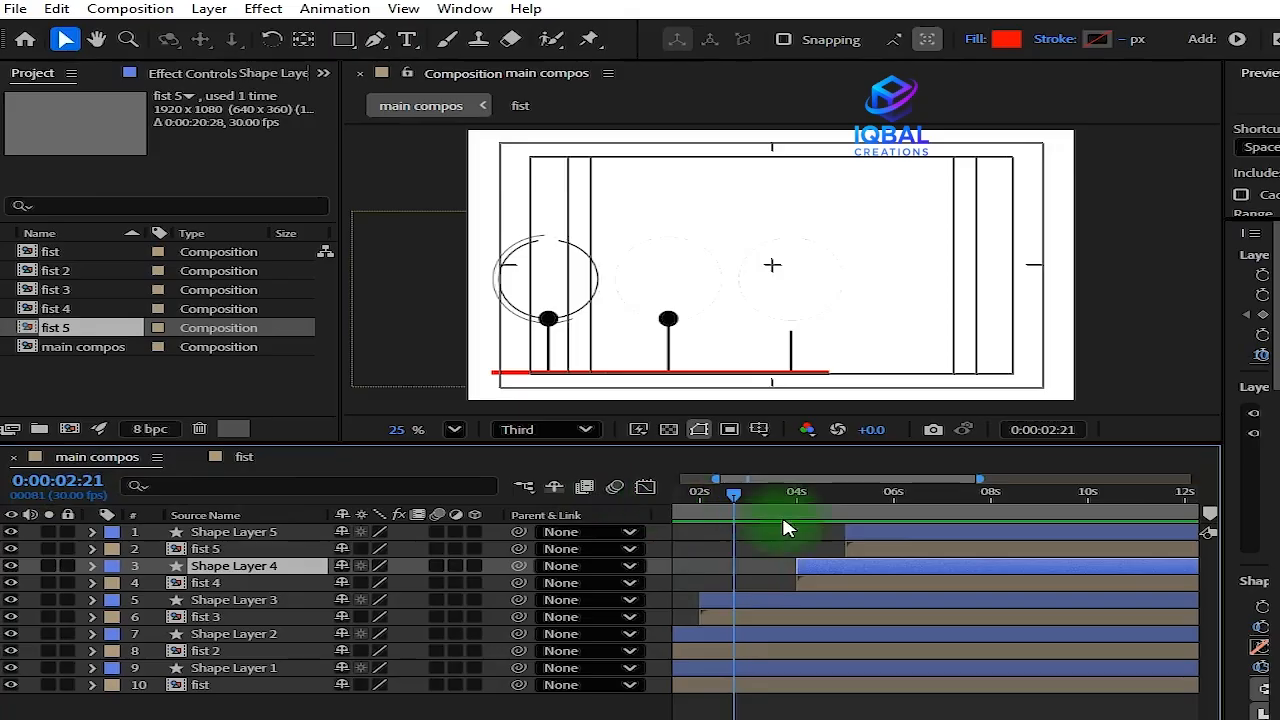
{"action": "left_click", "coordinate": [749, 616]}
{"action": "key", "text": "i"}
{"action": "left_click", "coordinate": [57, 481]}
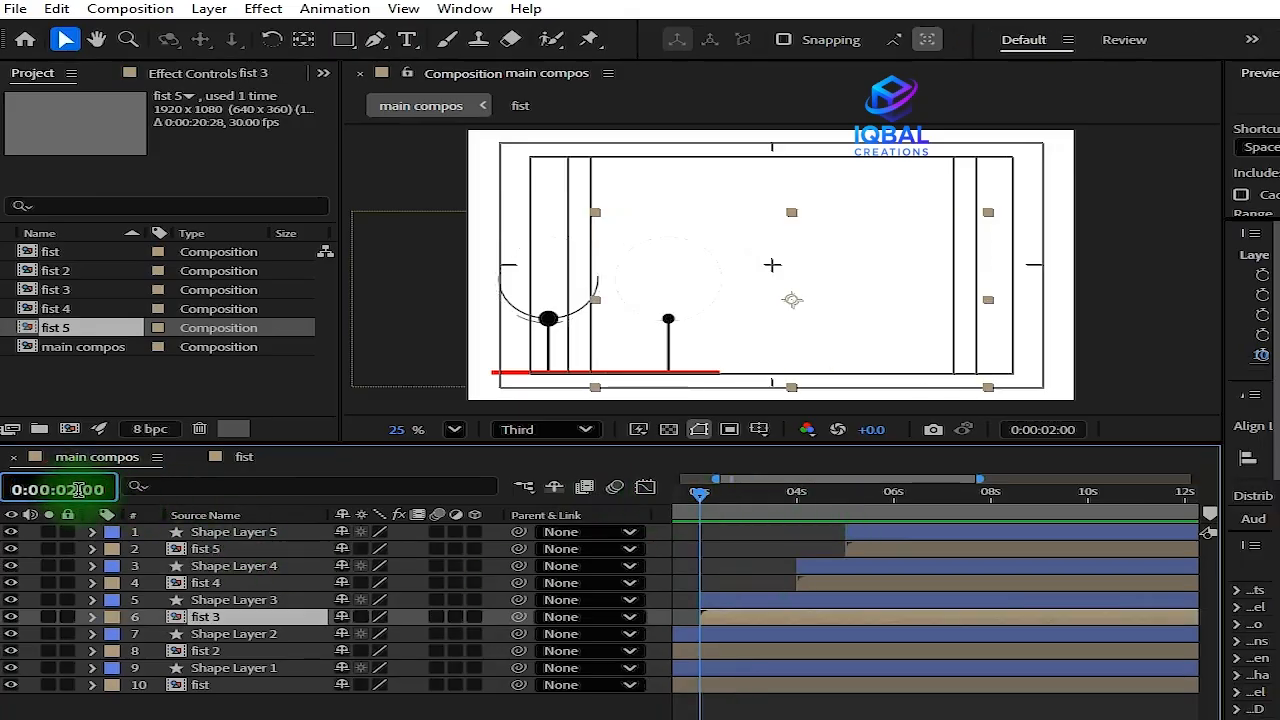
{"action": "key", "text": "BackSpace"}
{"action": "type", "text": "3"}
{"action": "key", "text": "Return"}
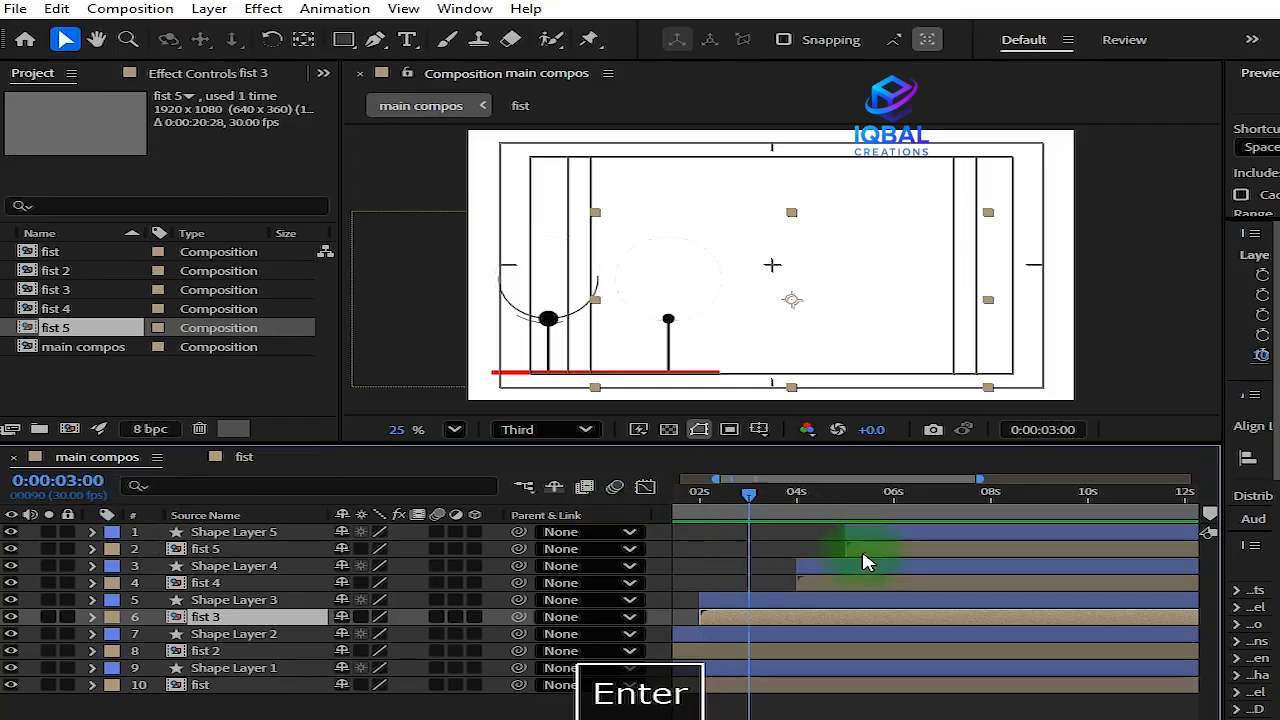
{"action": "left_click", "coordinate": [825, 582]}
{"action": "left_click", "coordinate": [826, 568], "text": "shift"}
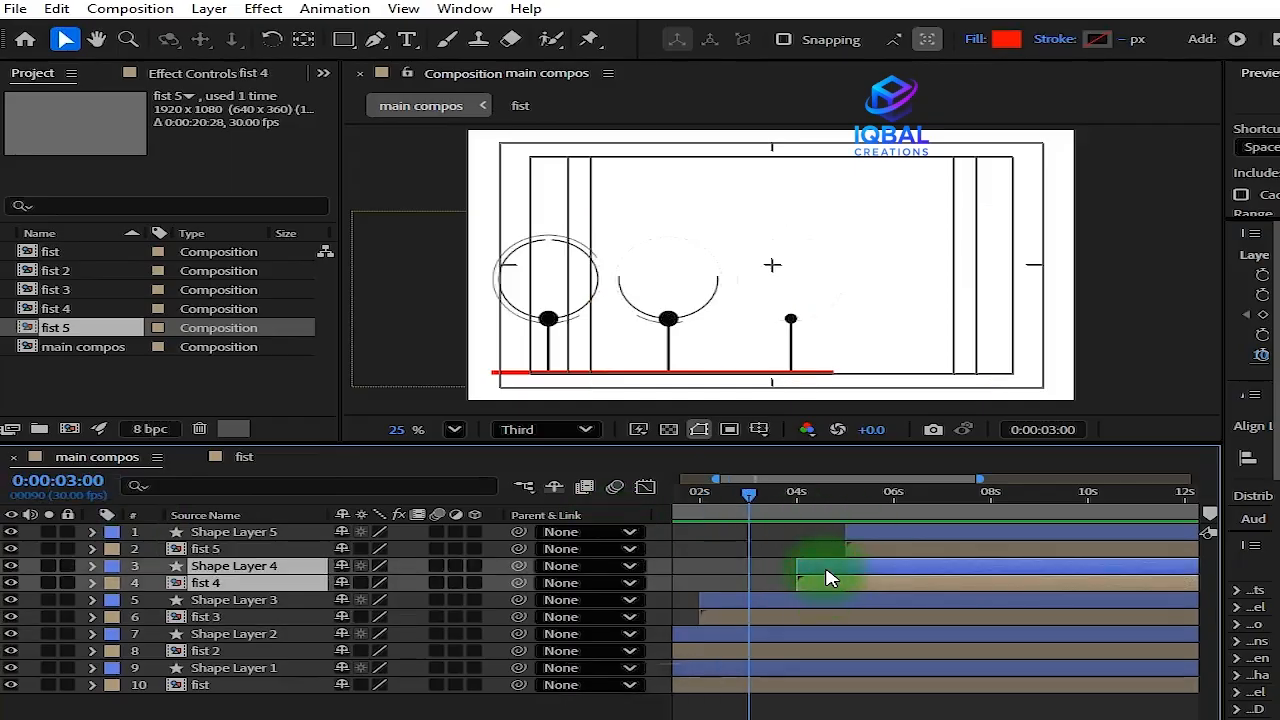
Move the fist 5 layer and Shape Layer 5 to start at 0:00:04:00, and save the project
{"action": "left_click", "coordinate": [70, 487]}
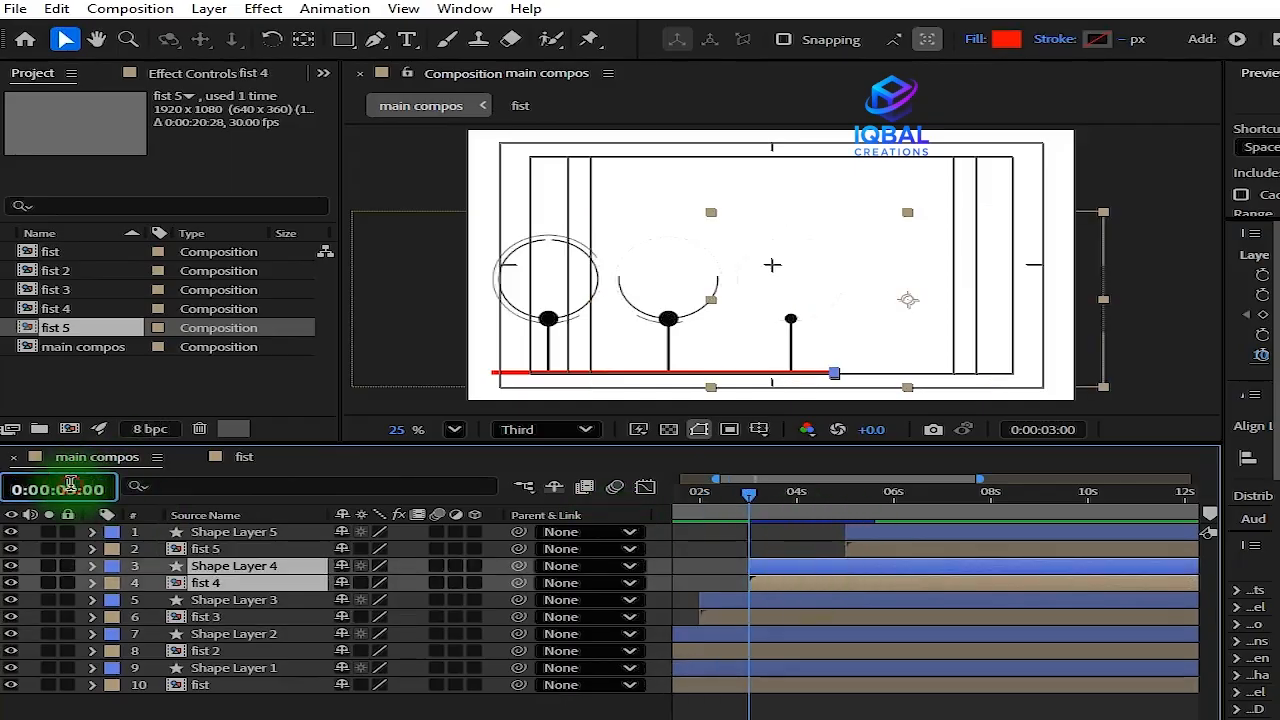
{"action": "key", "text": "BackSpace"}
{"action": "type", "text": "4"}
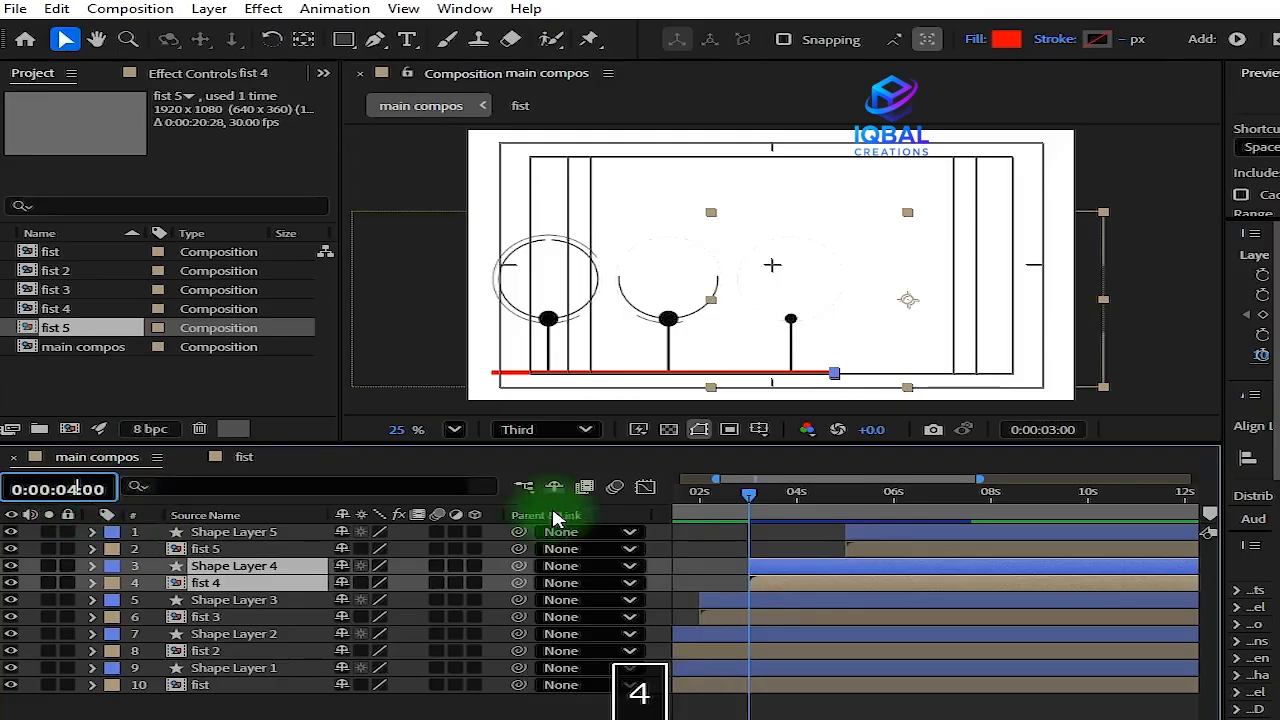
{"action": "key", "text": "Return"}
{"action": "left_click", "coordinate": [886, 549]}
{"action": "left_click", "coordinate": [893, 538], "text": "shift"}
{"action": "key", "text": "bracketleft"}
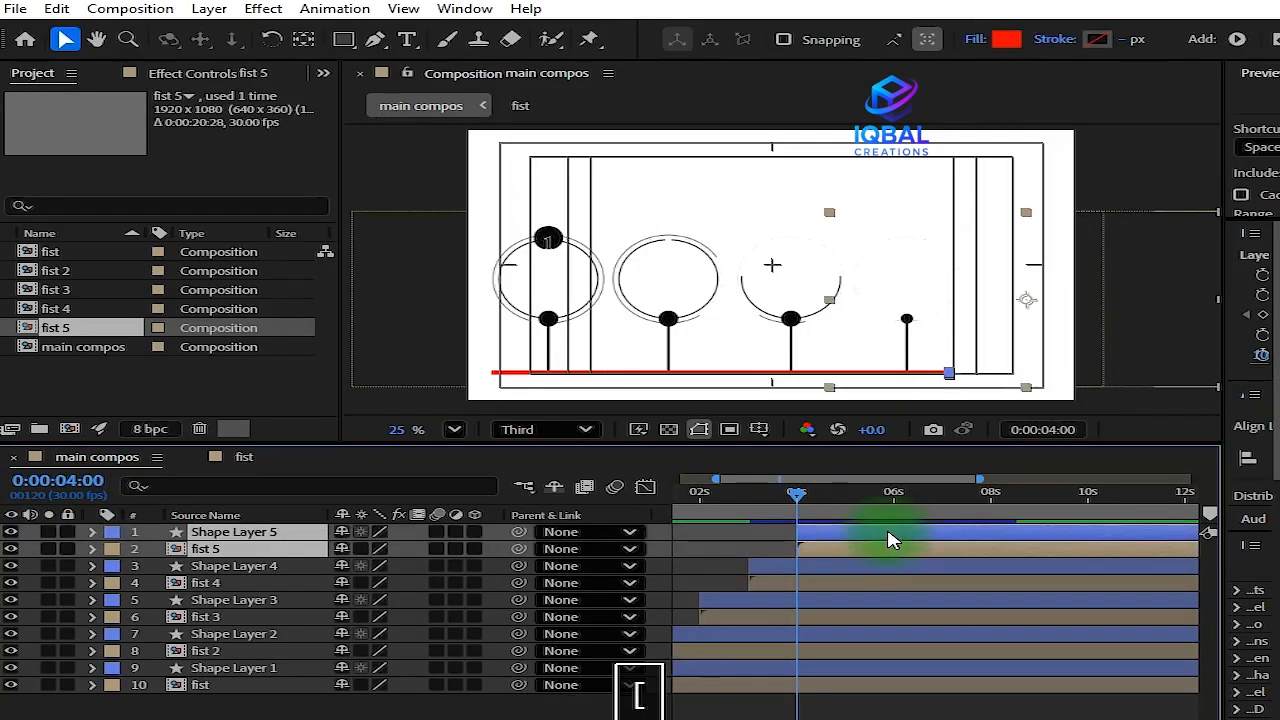
{"action": "key", "text": "ctrl+s"}
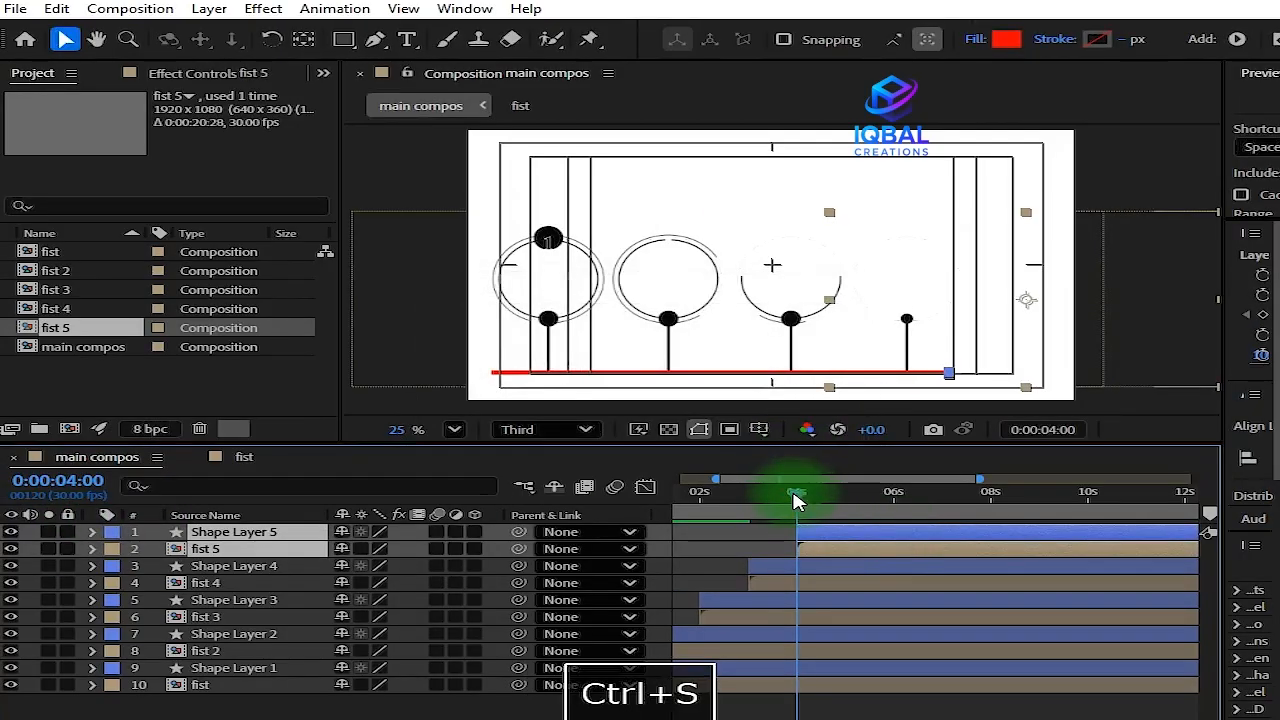
Scrub the opening of the animation from the start to 0:00:01:04 and check the fist and Shape Layer 1 layers
{"action": "key", "text": "Home"}
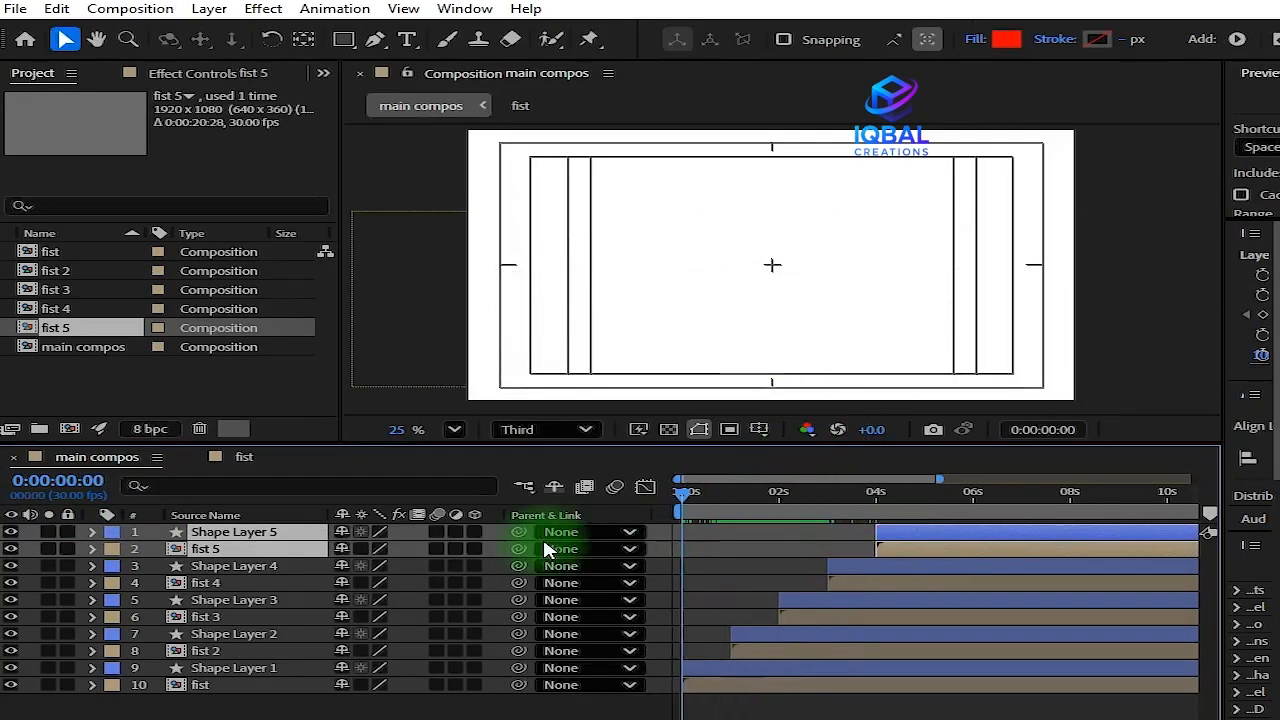
{"action": "left_click", "coordinate": [733, 698]}
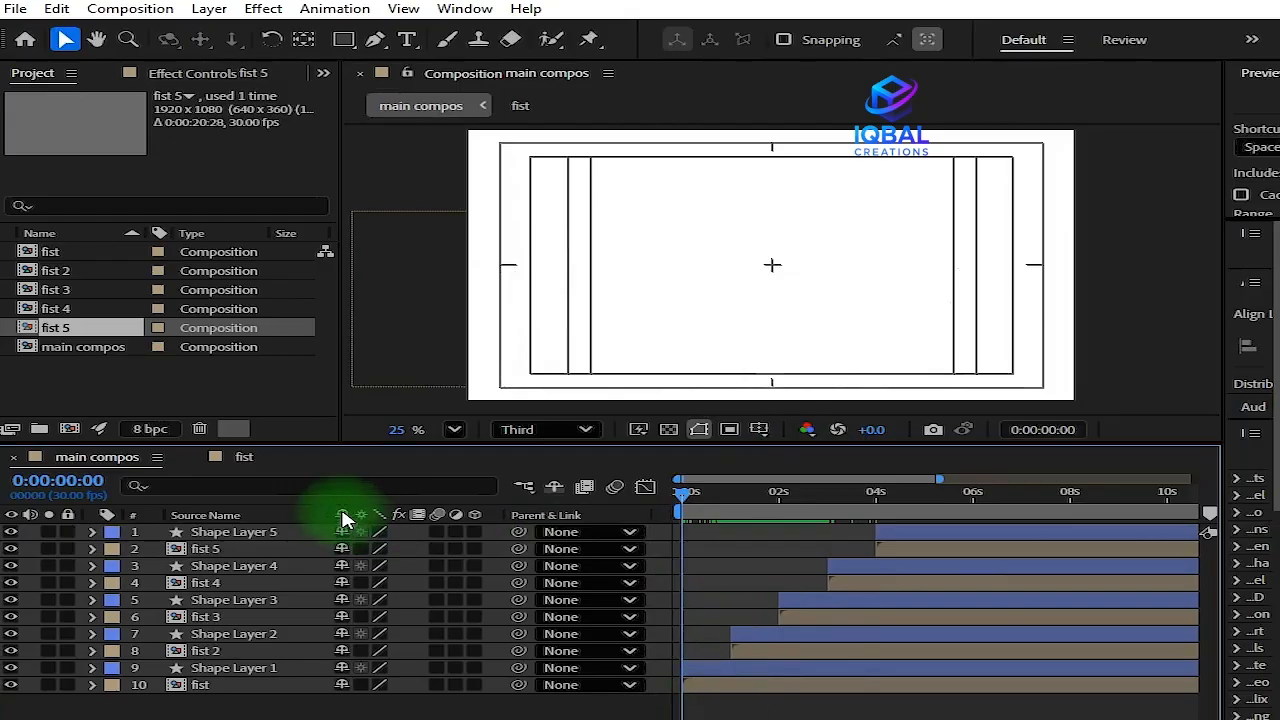
{"action": "left_click", "coordinate": [692, 497]}
{"action": "left_click_drag", "start_coordinate": [728, 505], "coordinate": [738, 500]}
{"action": "left_click_drag", "start_coordinate": [1224, 484], "coordinate": [1116, 490]}
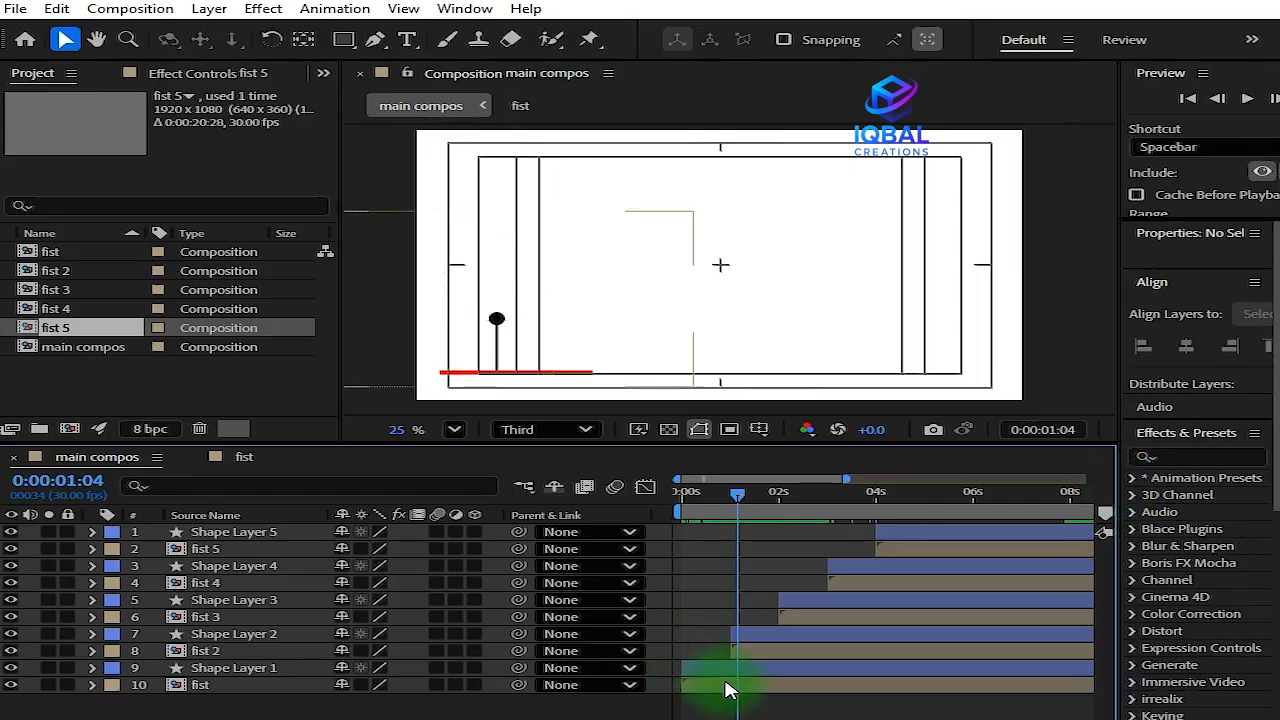
{"action": "left_click", "coordinate": [722, 686]}
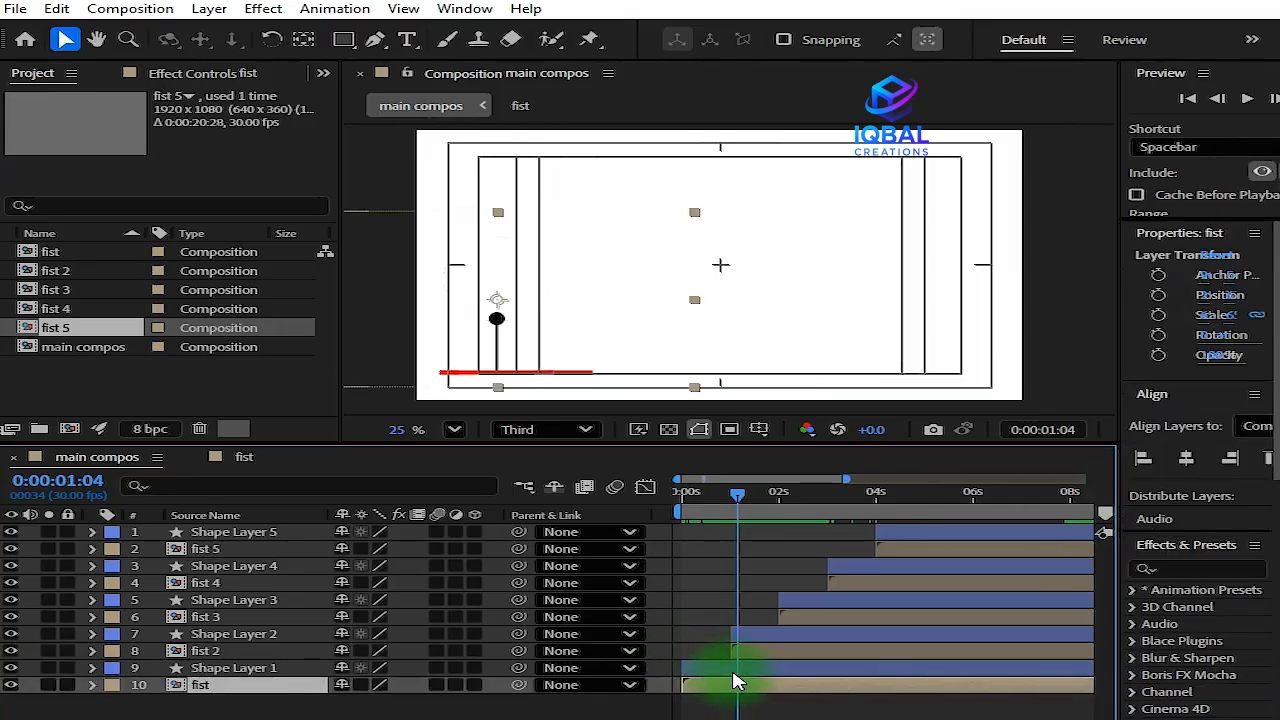
{"action": "left_click", "coordinate": [737, 669]}
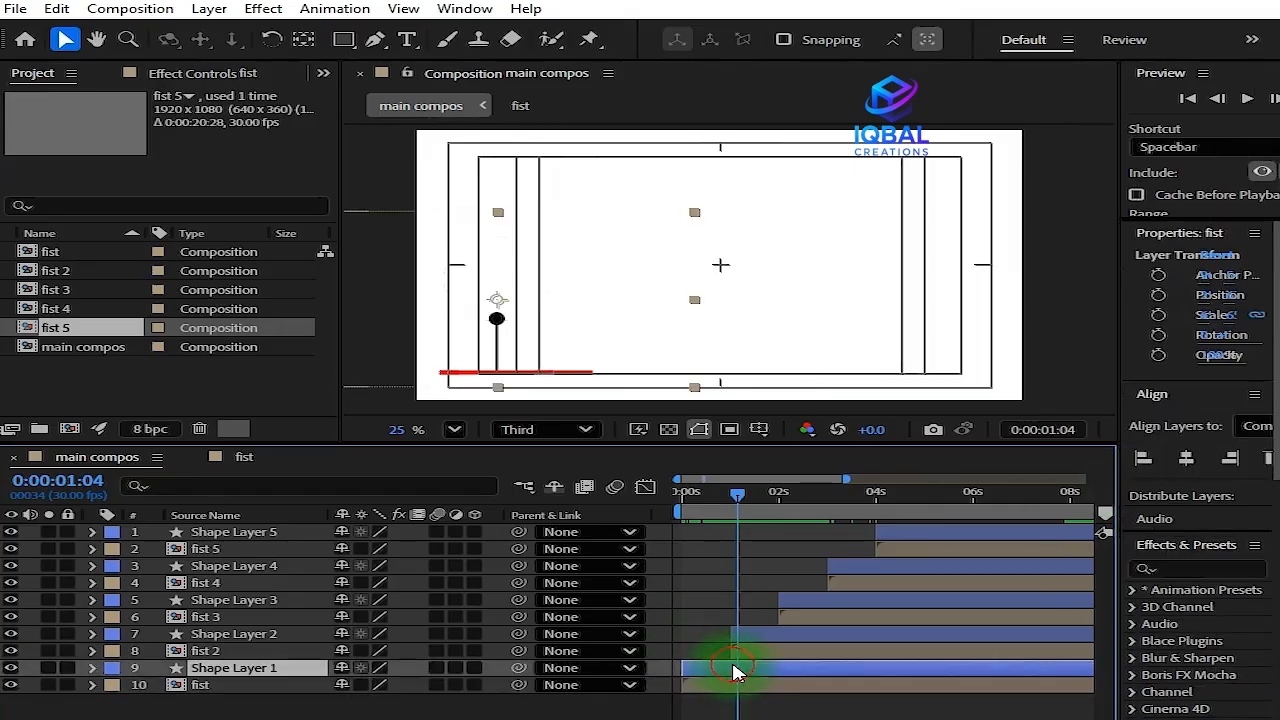
Move the current time to 0:00:02:29 and search the effects for "tint"
{"action": "left_click", "coordinate": [810, 635]}
{"action": "left_click_drag", "start_coordinate": [745, 514], "coordinate": [828, 510]}
{"action": "left_click", "coordinate": [703, 390]}
{"action": "scroll", "coordinate": [1240, 570], "scroll_direction": "down", "scroll_amount": 5}
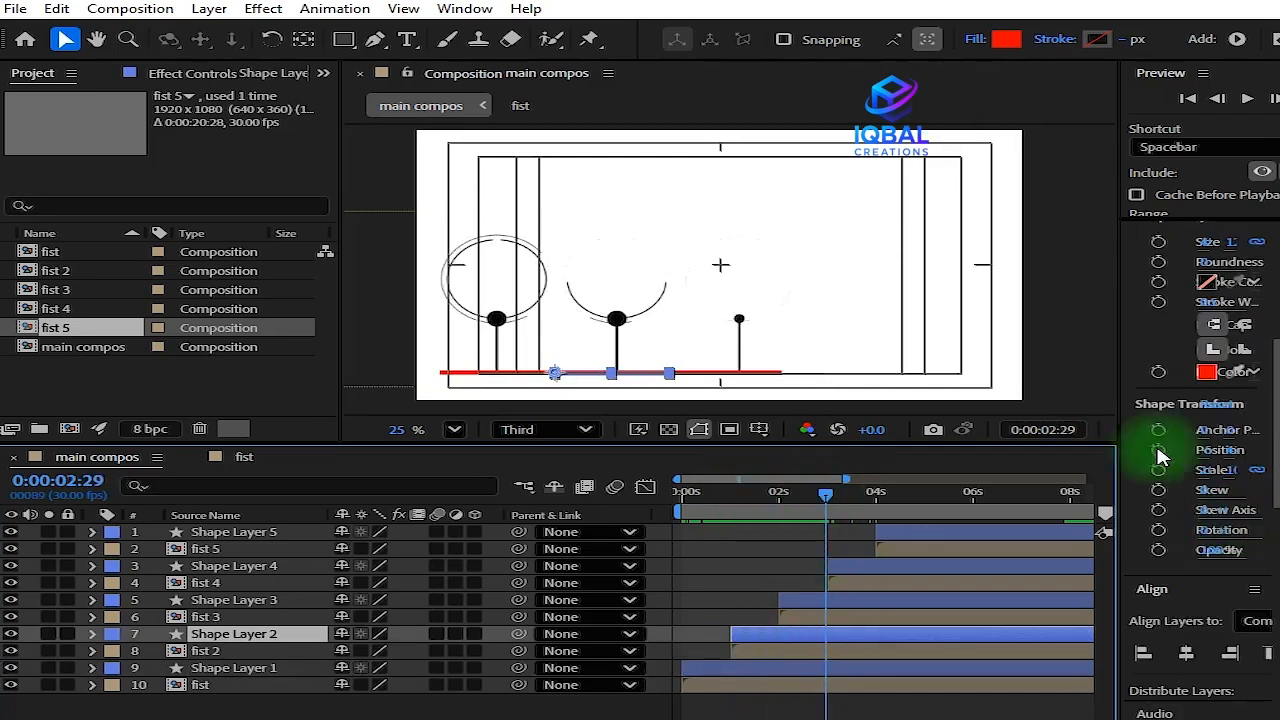
{"action": "left_click_drag", "start_coordinate": [1120, 404], "coordinate": [942, 430]}
{"action": "scroll", "coordinate": [1000, 550], "scroll_direction": "down", "scroll_amount": 8}
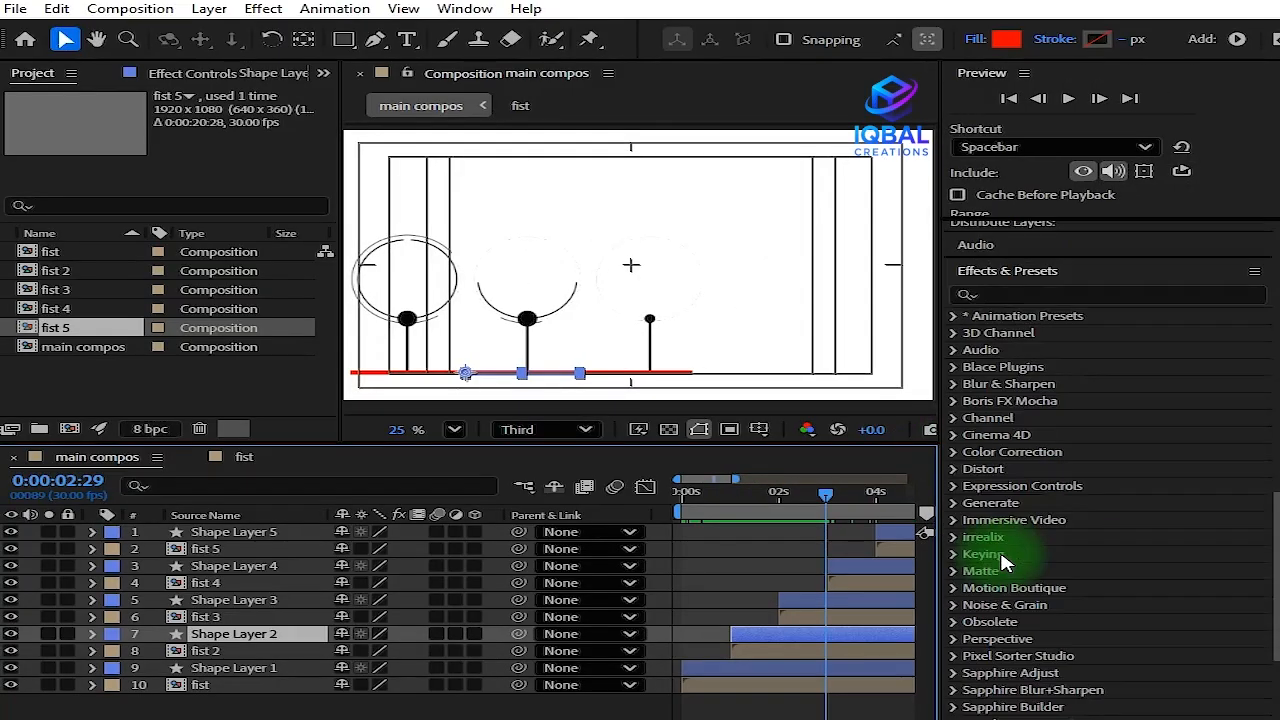
{"action": "left_click", "coordinate": [1086, 293]}
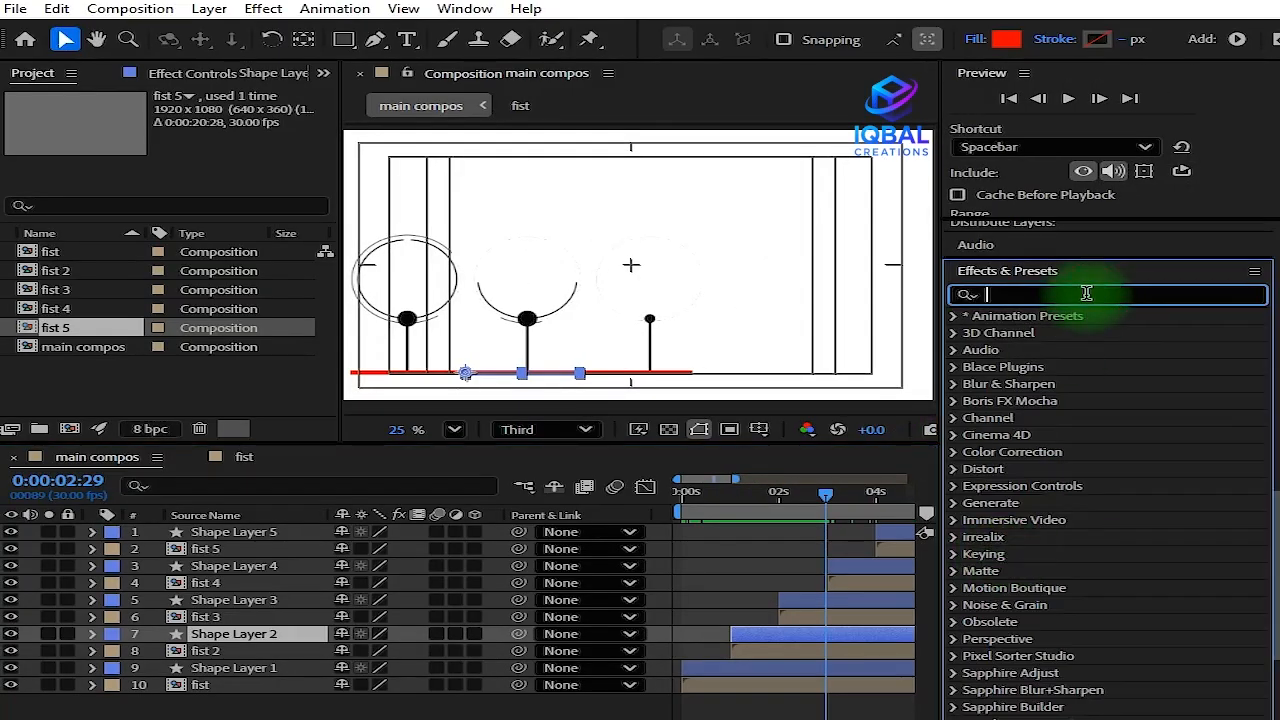
{"action": "type", "text": "tint"}
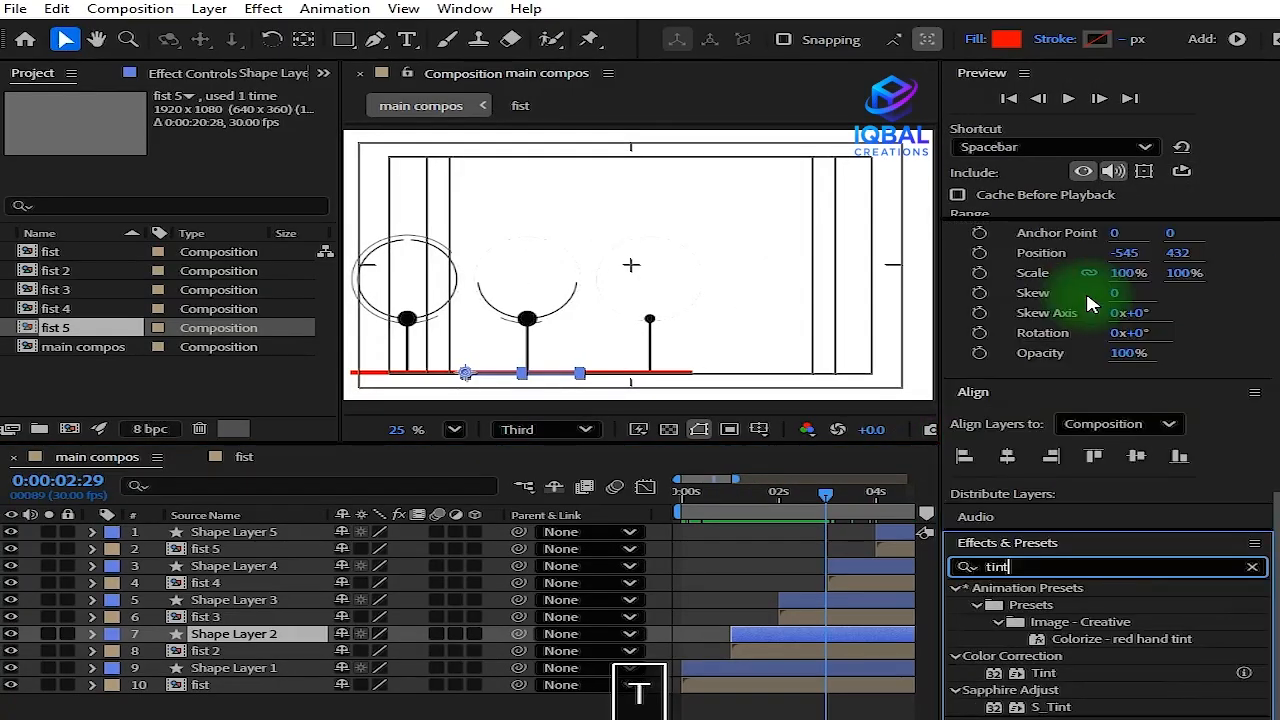
Apply the Tint effect to the fist layer
{"action": "left_click_drag", "start_coordinate": [1044, 673], "coordinate": [800, 653]}
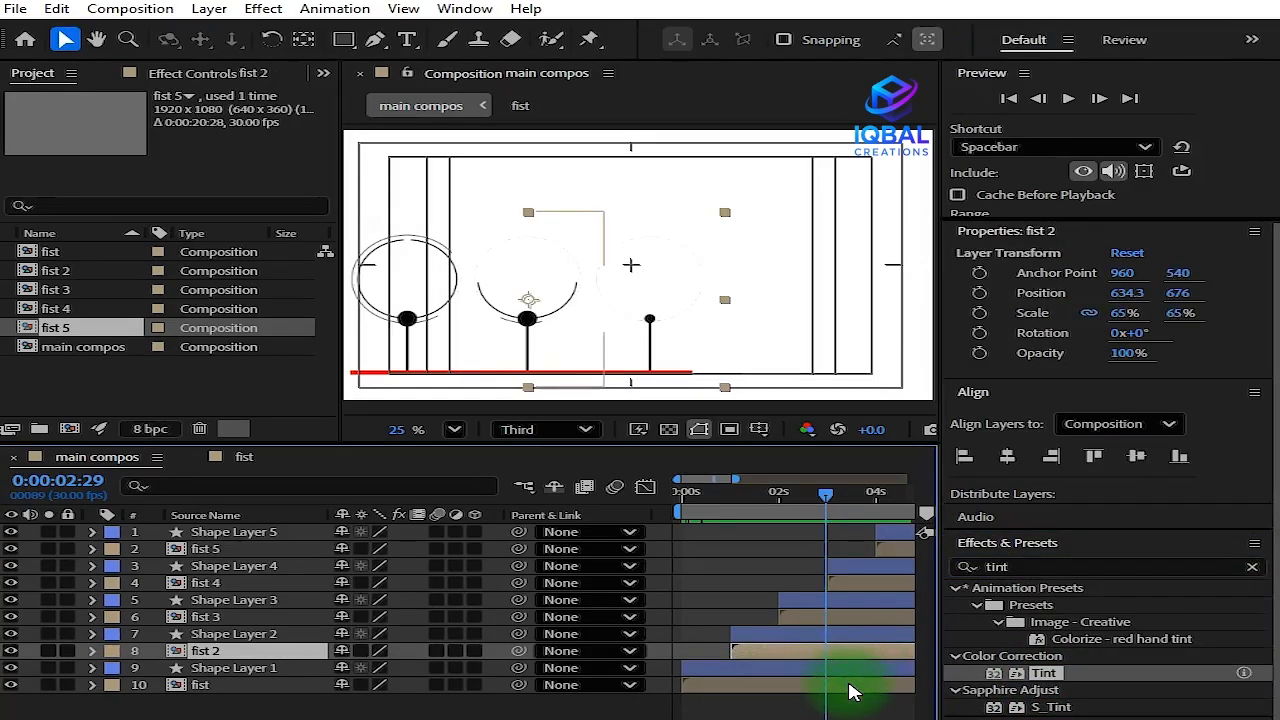
{"action": "left_click", "coordinate": [850, 692]}
{"action": "left_click", "coordinate": [1022, 673]}
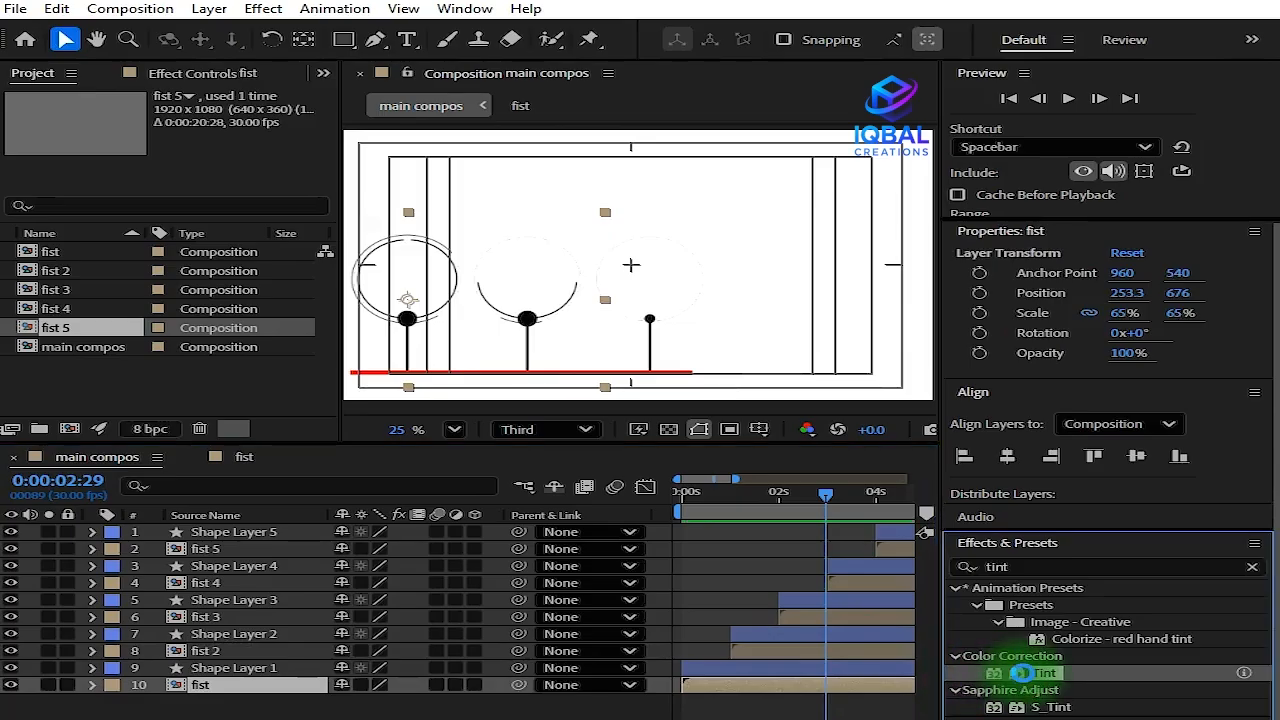
{"action": "double_click", "coordinate": [1030, 680]}
{"action": "left_click_drag", "start_coordinate": [940, 550], "coordinate": [1140, 546]}
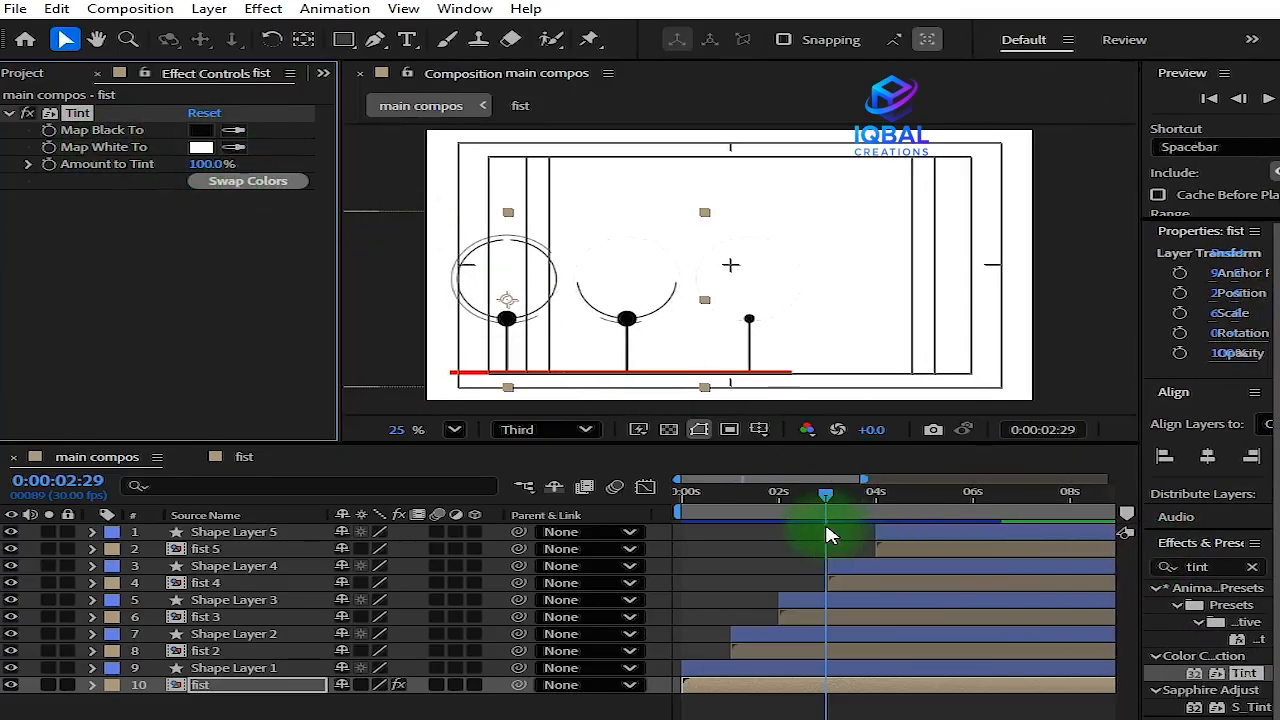
Set the fist layer's Tint Map Black To color to the red sampled from the timeline line
{"action": "left_click", "coordinate": [236, 135]}
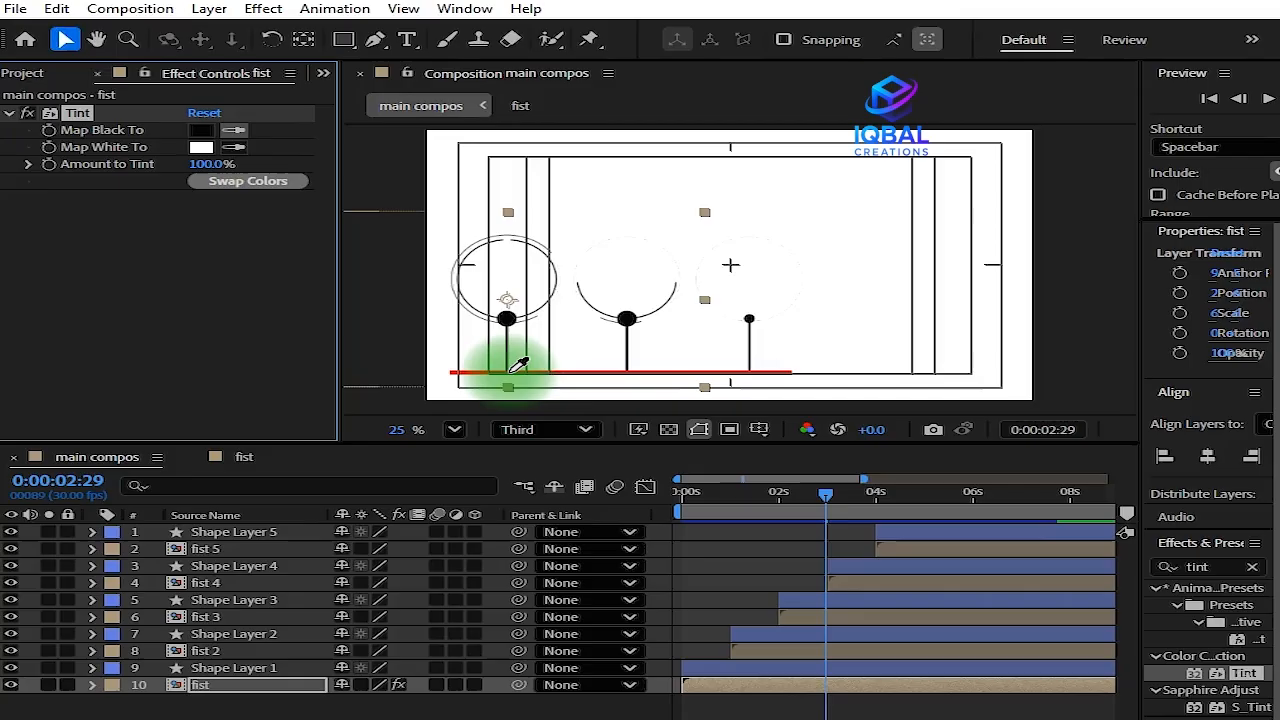
{"action": "left_click", "coordinate": [510, 380]}
{"action": "scroll", "coordinate": [486, 277], "scroll_direction": "up", "scroll_amount": 1}
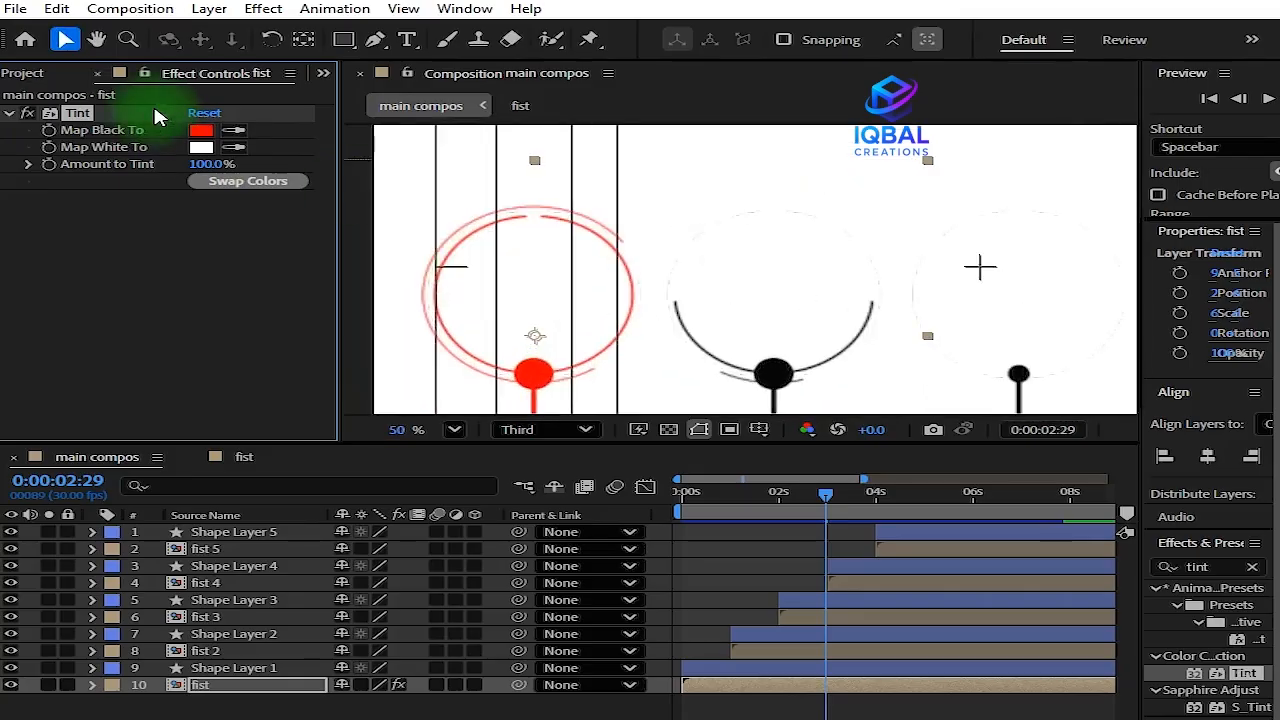
{"action": "scroll", "coordinate": [591, 271], "scroll_direction": "down", "scroll_amount": 2}
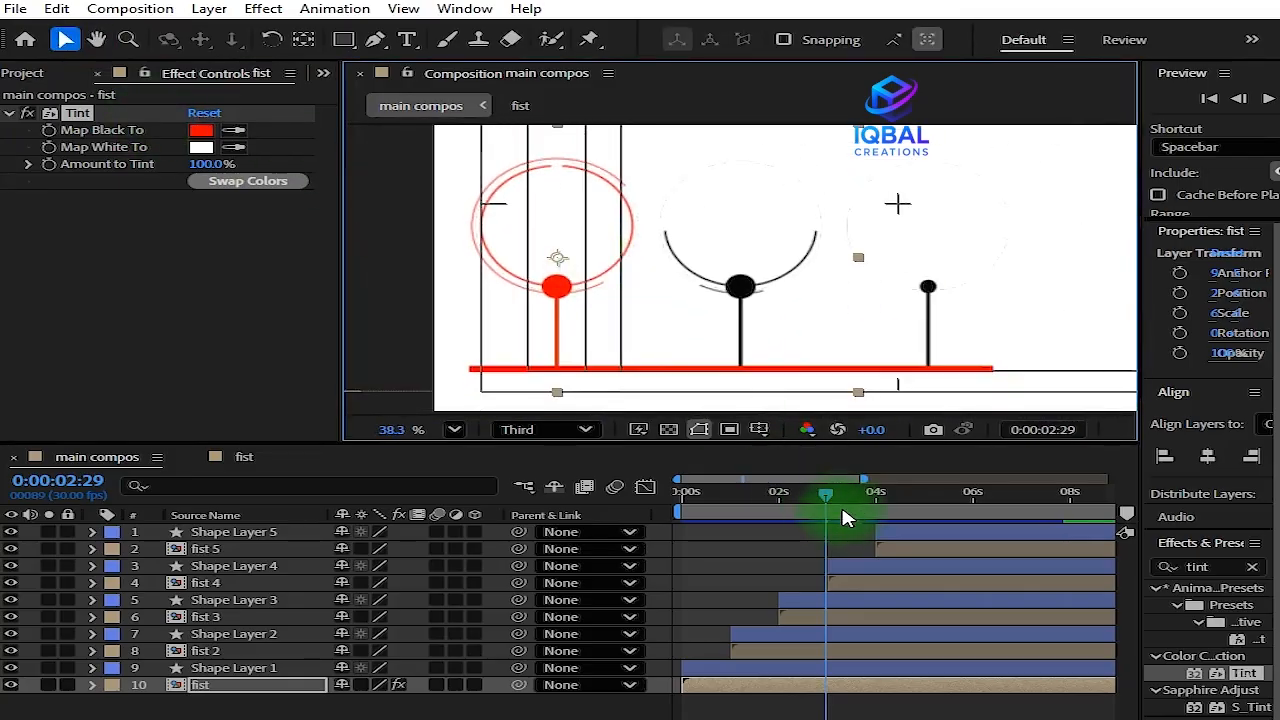
Move the current time to 0:00:02:21 and change Shape Layer 2's fill to blue 001EFF
{"action": "left_click", "coordinate": [800, 505]}
{"action": "left_click_drag", "start_coordinate": [800, 508], "coordinate": [813, 500]}
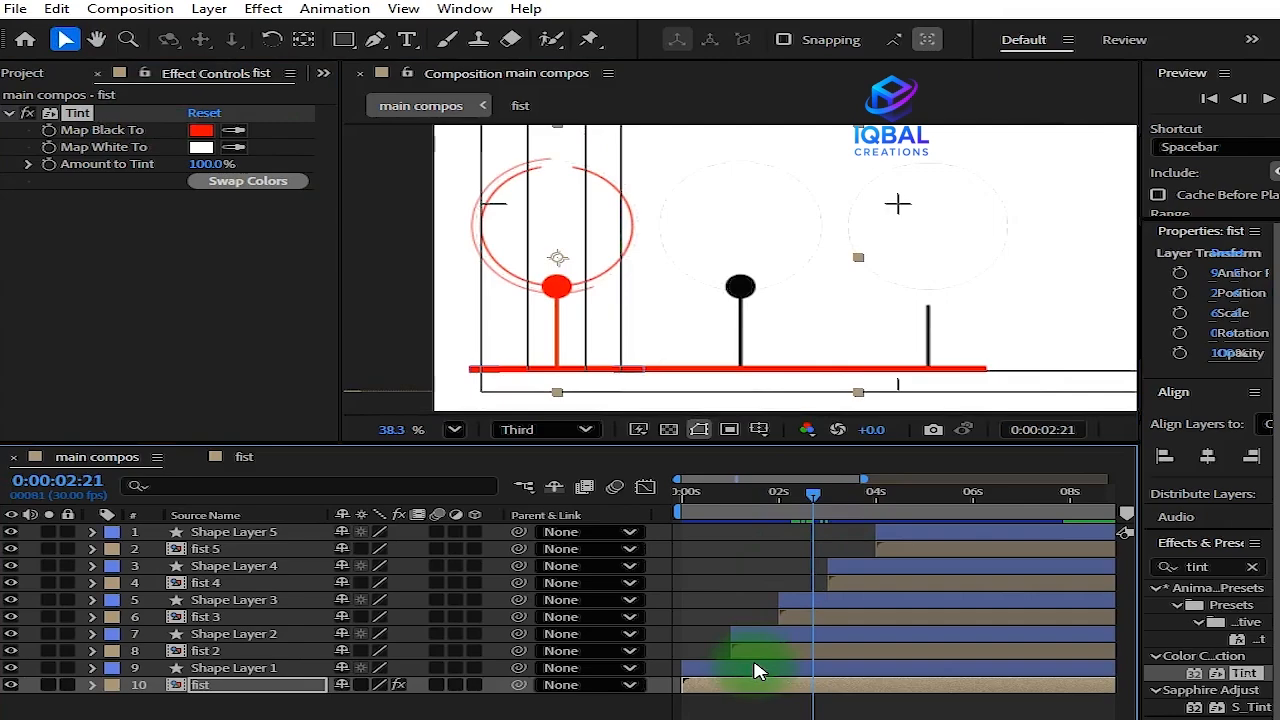
{"action": "left_click", "coordinate": [762, 653]}
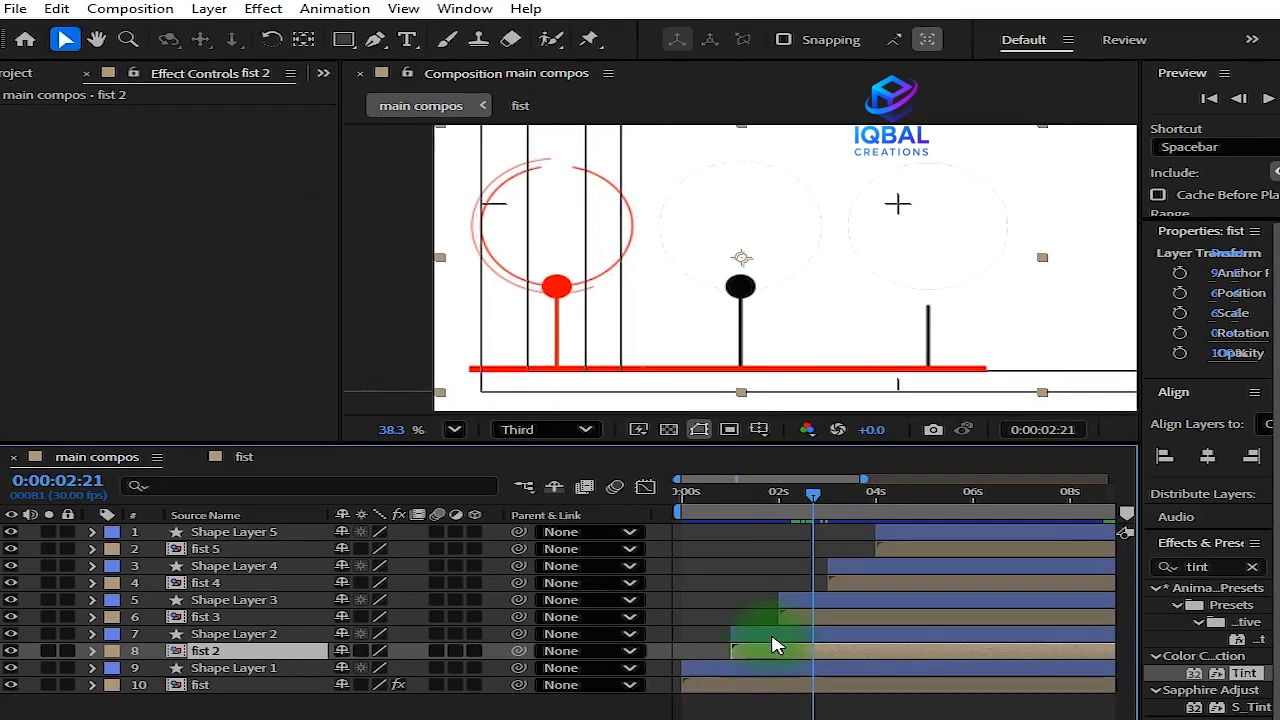
{"action": "left_click", "coordinate": [790, 634]}
{"action": "left_click", "coordinate": [1005, 40]}
{"action": "left_click_drag", "start_coordinate": [708, 337], "coordinate": [708, 335]}
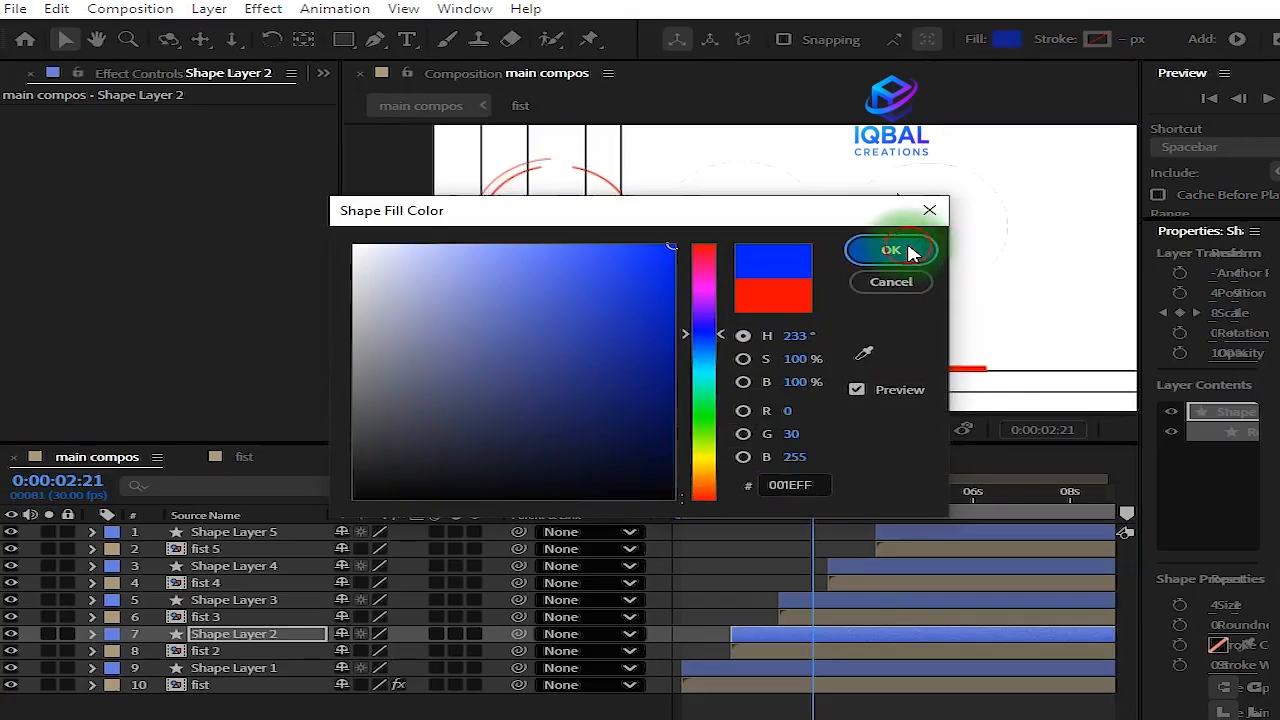
{"action": "left_click", "coordinate": [889, 250]}
Copy the Tint effect from fist to fist 2 and set its Map Black To color to the blue sampled from the line
{"action": "left_click", "coordinate": [848, 608]}
{"action": "left_click", "coordinate": [841, 618]}
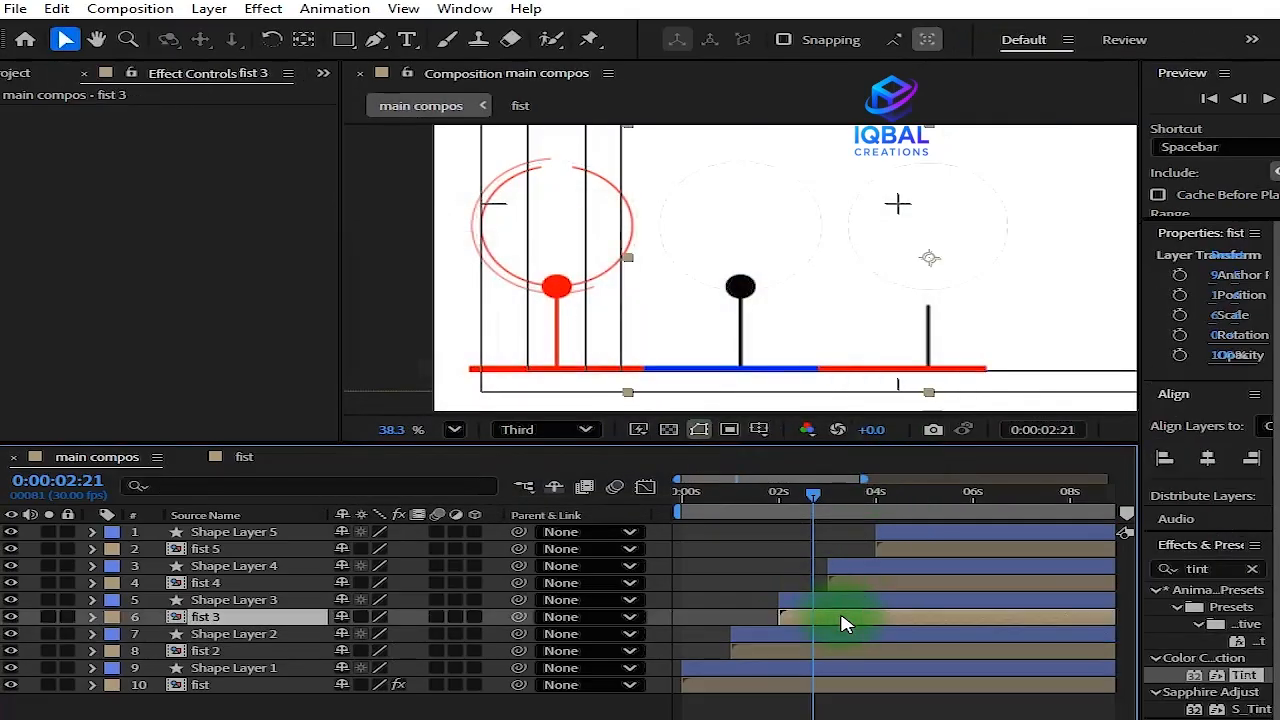
{"action": "left_click", "coordinate": [826, 651]}
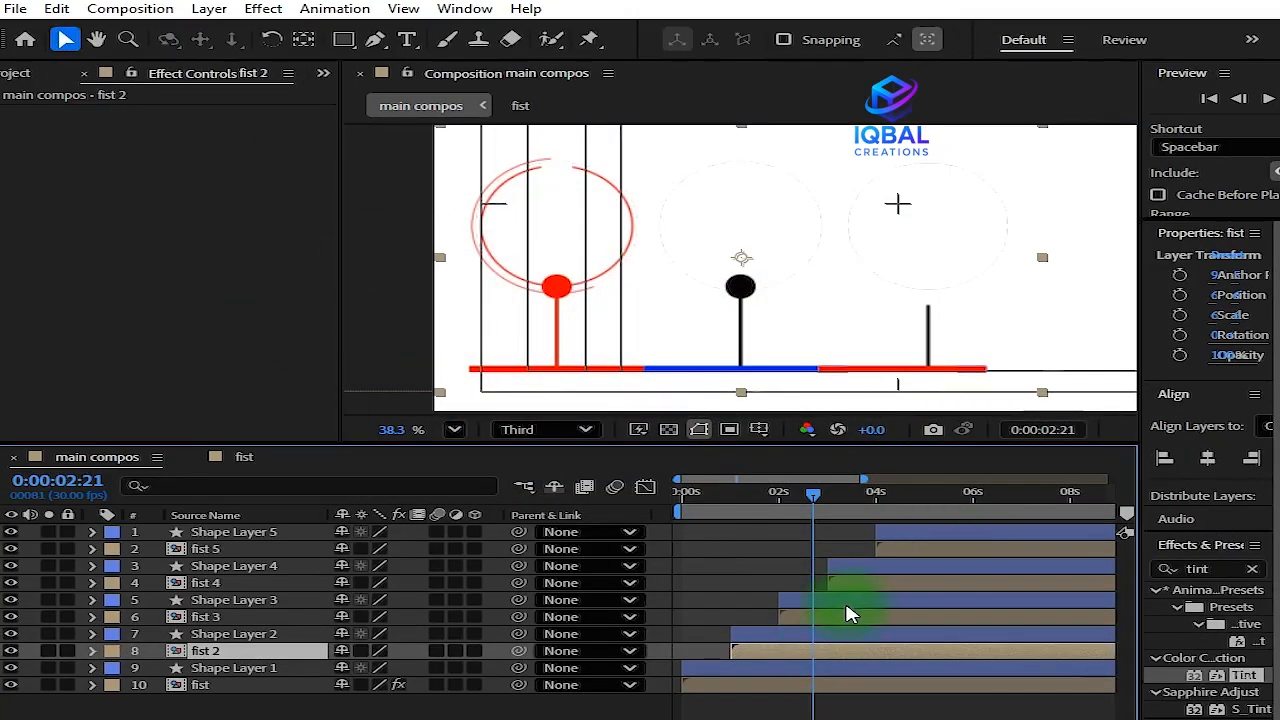
{"action": "left_click", "coordinate": [774, 690]}
{"action": "left_click", "coordinate": [78, 114]}
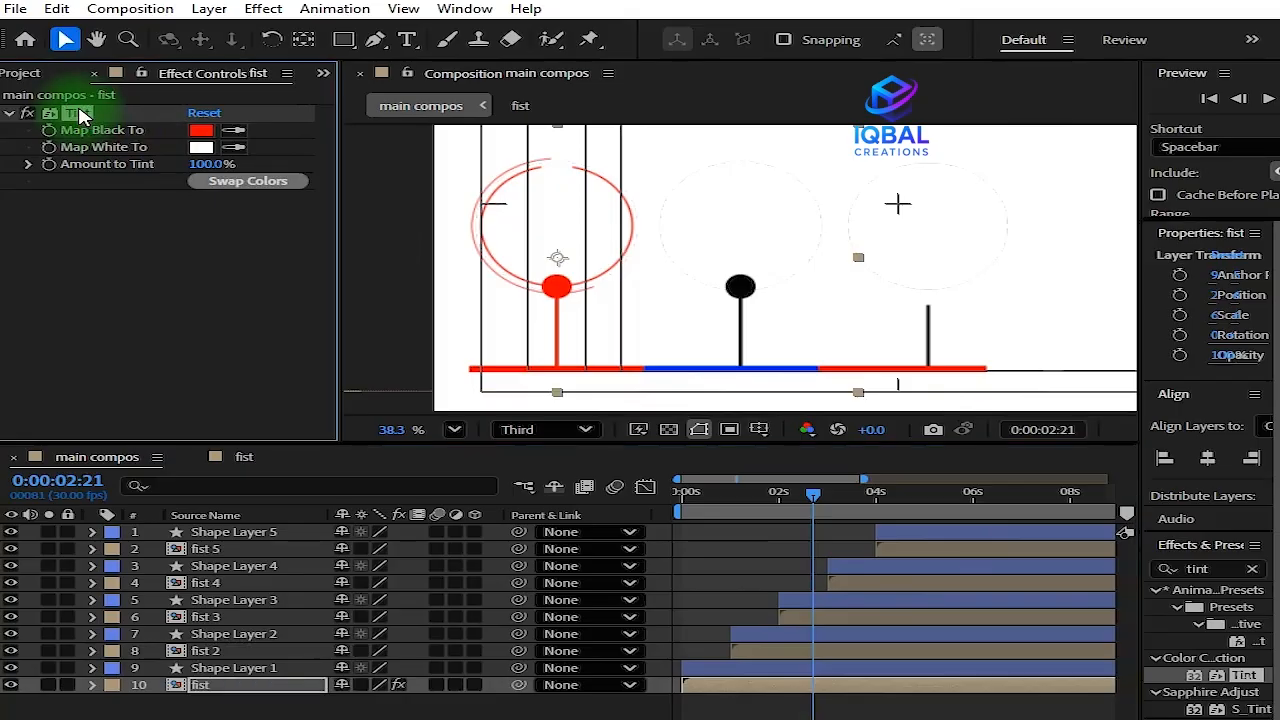
{"action": "key", "text": "ctrl+c"}
{"action": "left_click", "coordinate": [810, 655]}
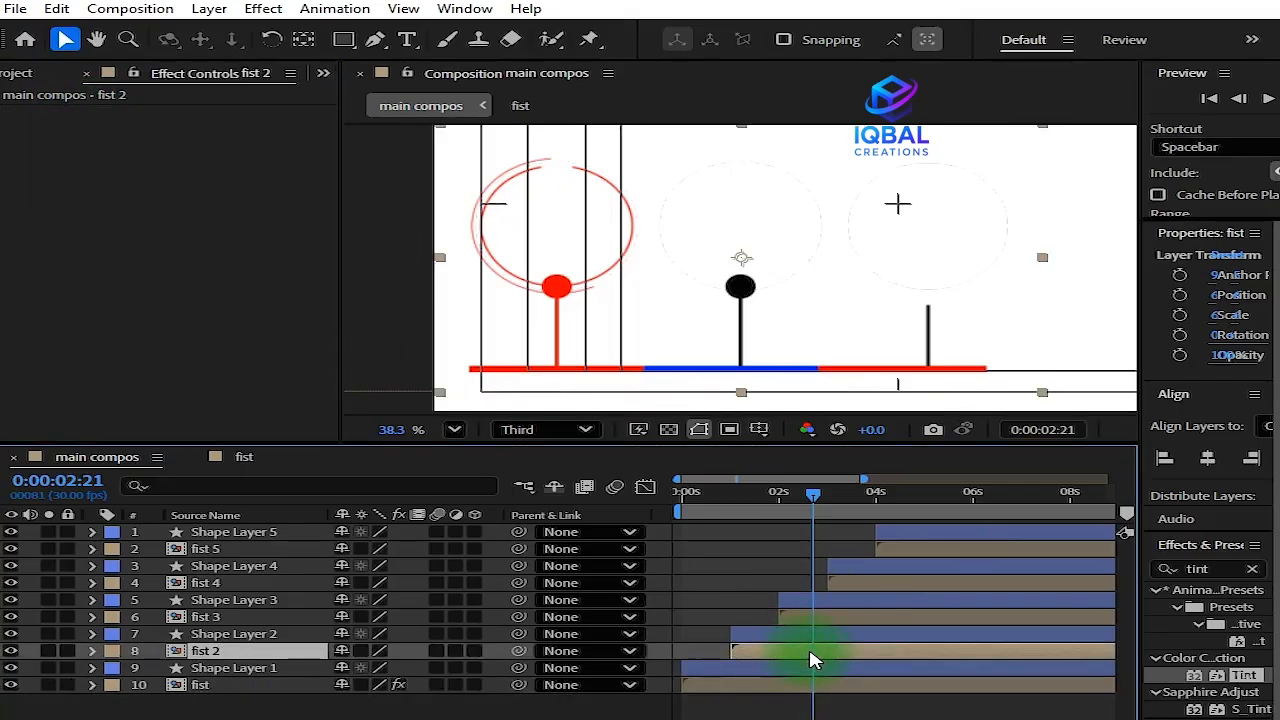
{"action": "key", "text": "ctrl+v"}
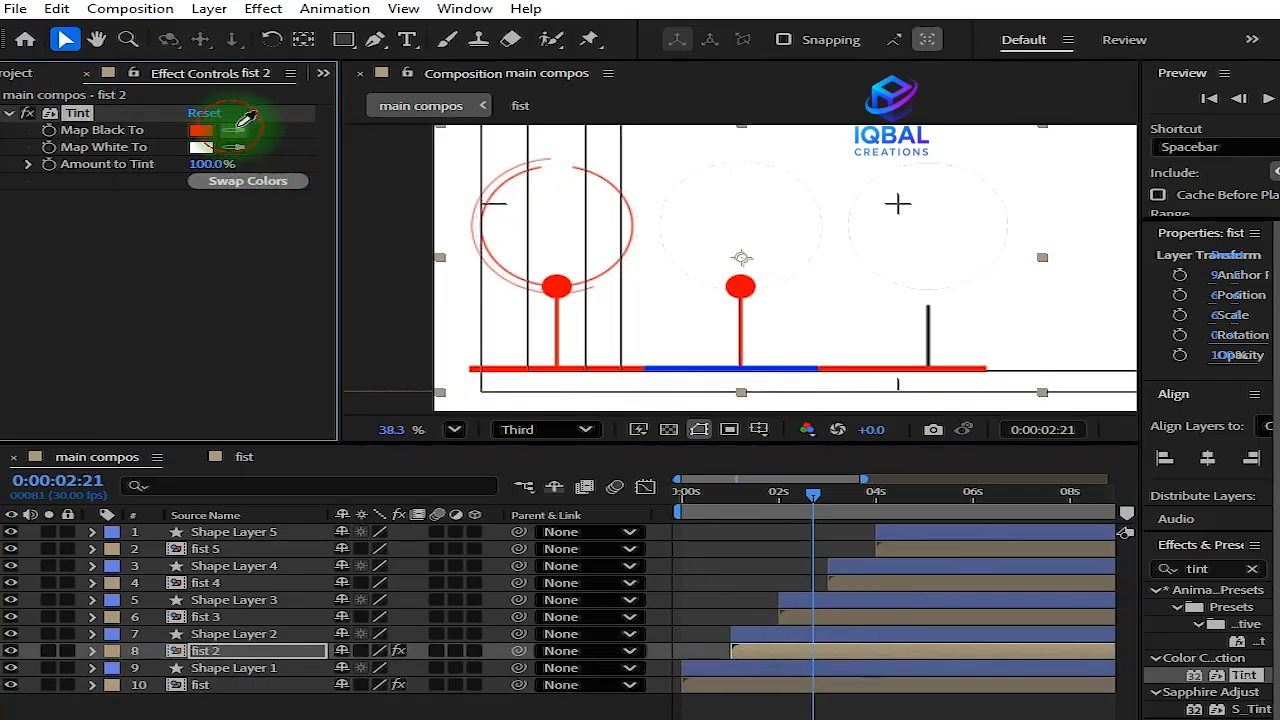
Recolor Shape Layer 3 and fist 3 green, pasting Tint onto fist 3 with Map Black To sampled from the green line
{"action": "left_click", "coordinate": [838, 617]}
{"action": "key", "text": "ctrl+v"}
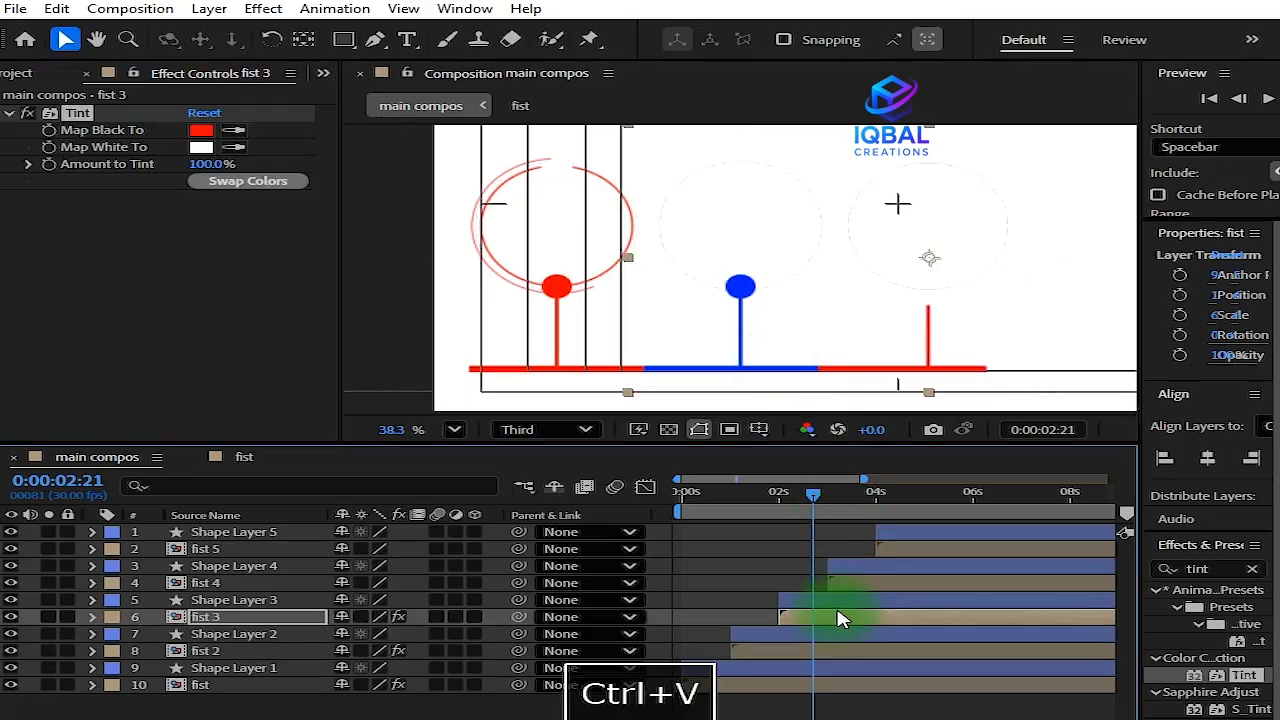
{"action": "left_click", "coordinate": [843, 600]}
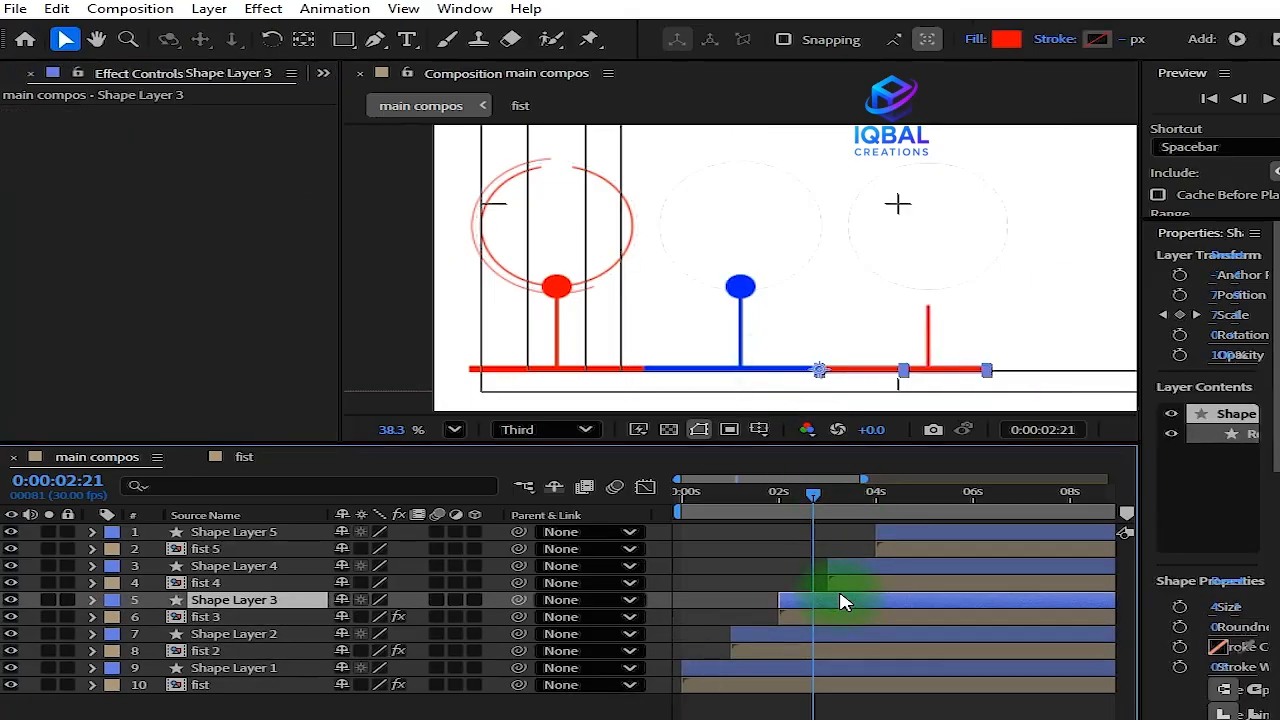
{"action": "left_click", "coordinate": [1006, 39]}
{"action": "left_click_drag", "start_coordinate": [708, 412], "coordinate": [708, 427]}
{"action": "left_click_drag", "start_coordinate": [646, 371], "coordinate": [918, 290]}
{"action": "left_click", "coordinate": [905, 252]}
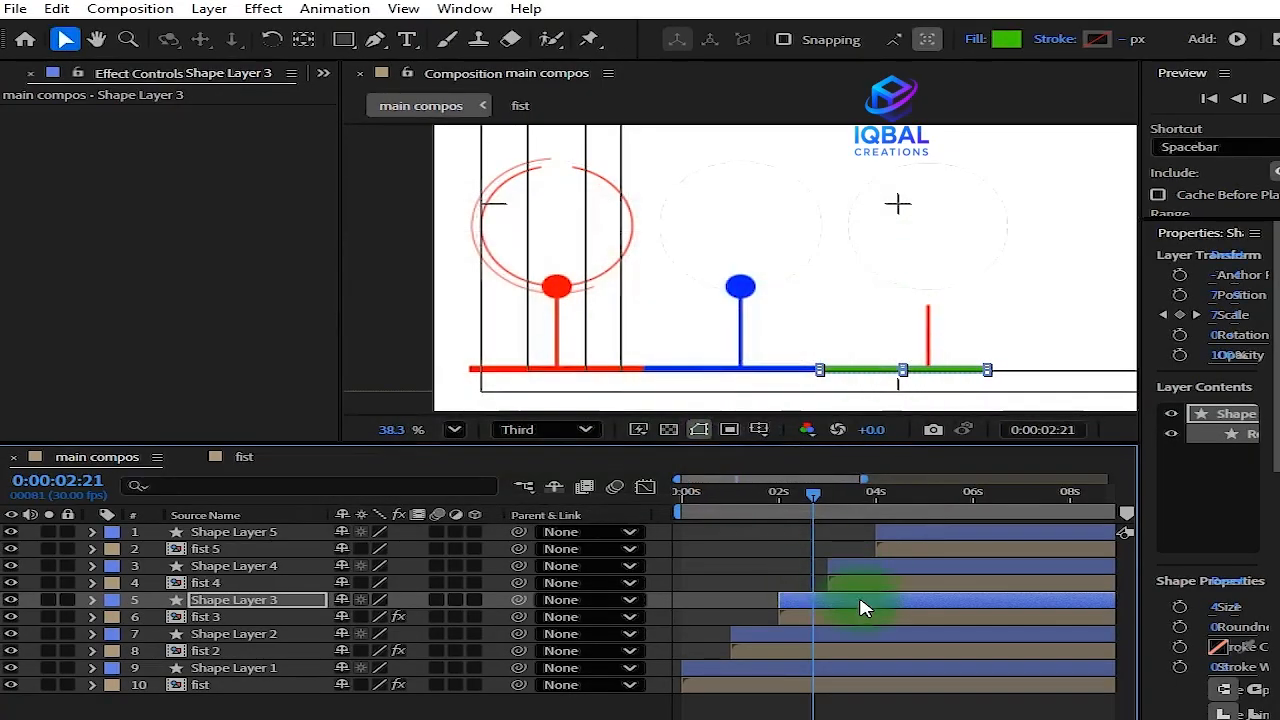
{"action": "left_click", "coordinate": [851, 617]}
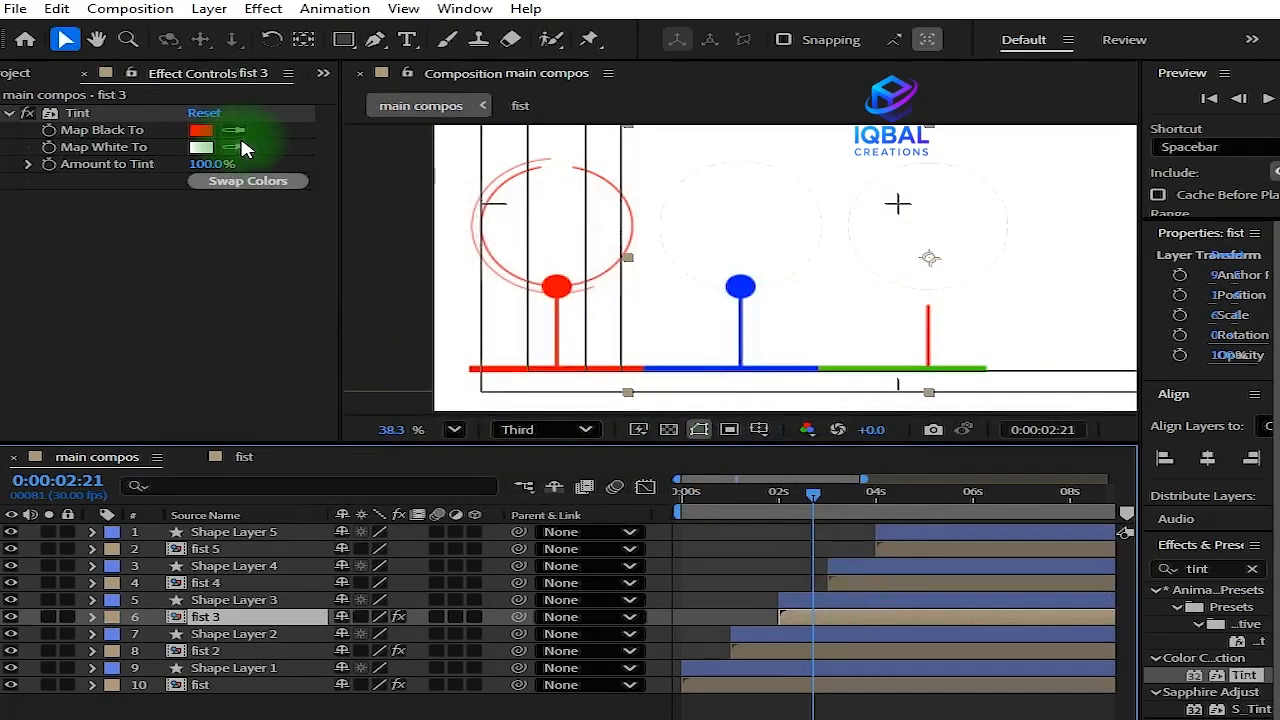
{"action": "left_click", "coordinate": [236, 147]}
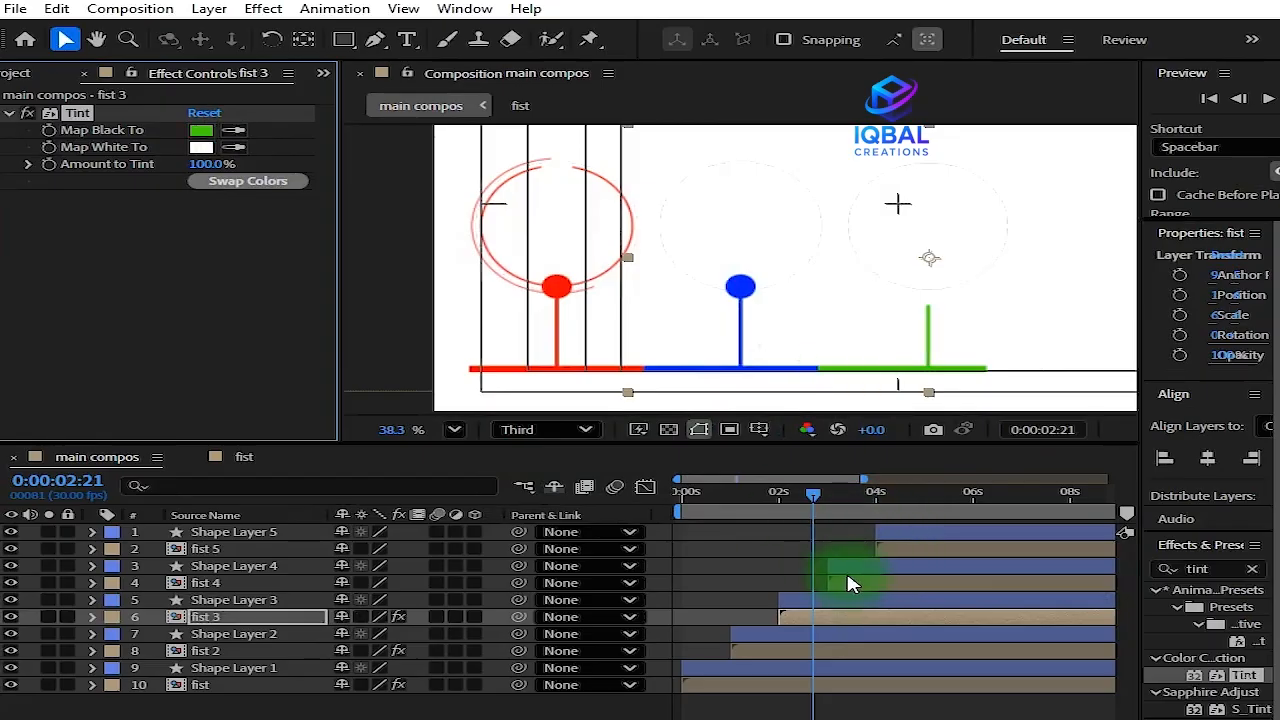
Move the current time to 0:00:03:10 and paste the Tint effect onto the fist 4 layer
{"action": "left_click_drag", "start_coordinate": [813, 514], "coordinate": [843, 514]}
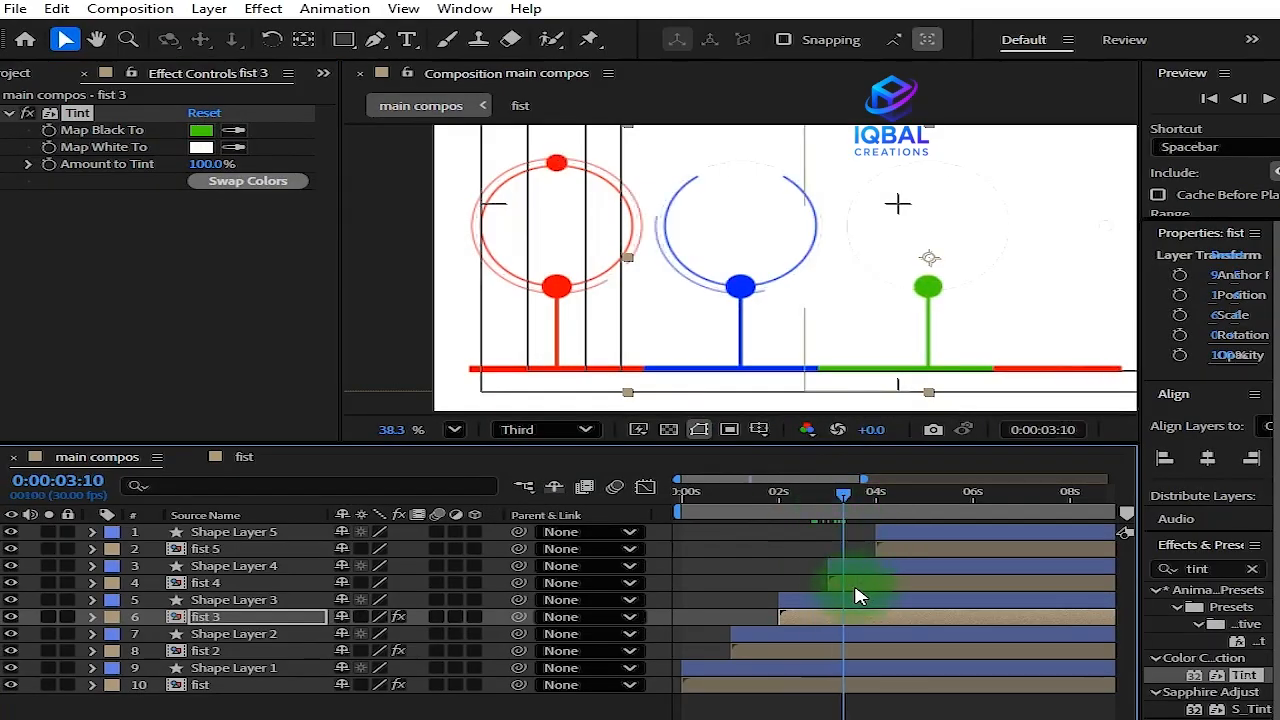
{"action": "left_click", "coordinate": [850, 583]}
{"action": "key", "text": "ctrl+v"}
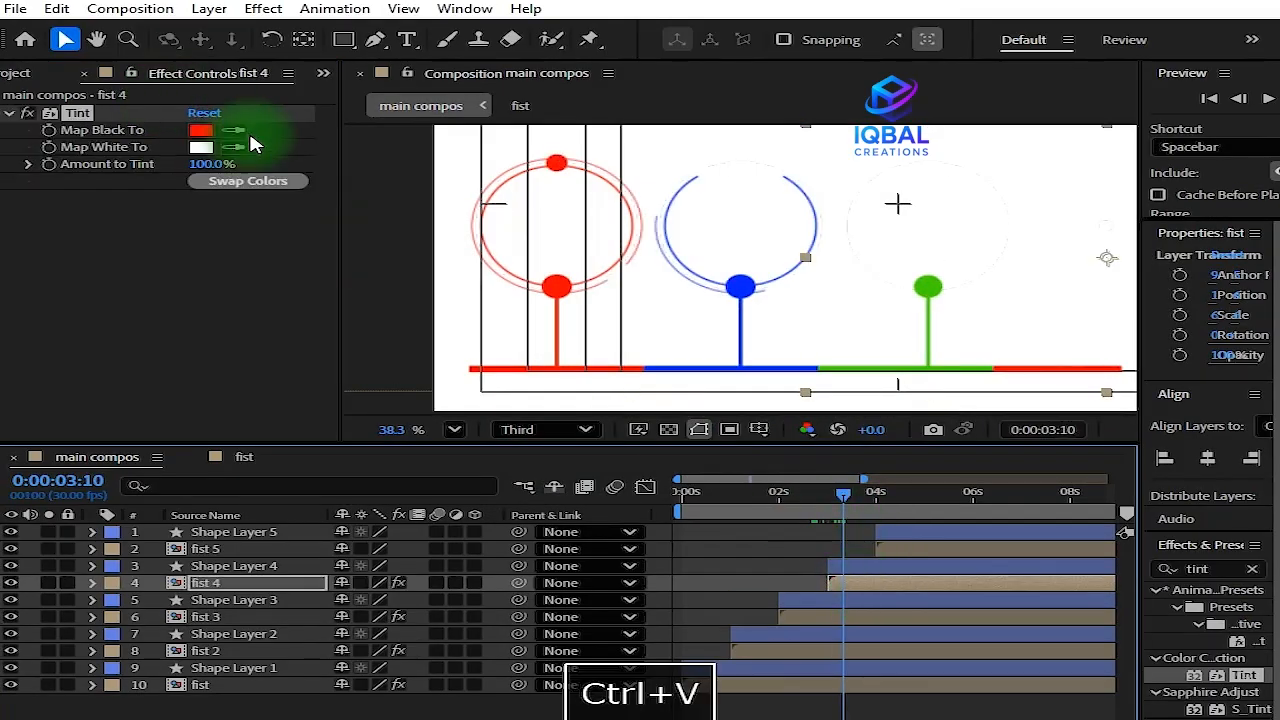
Change the fill of Shape Layer 4 to a bright magenta
{"action": "left_click", "coordinate": [882, 567]}
{"action": "left_click", "coordinate": [1006, 39]}
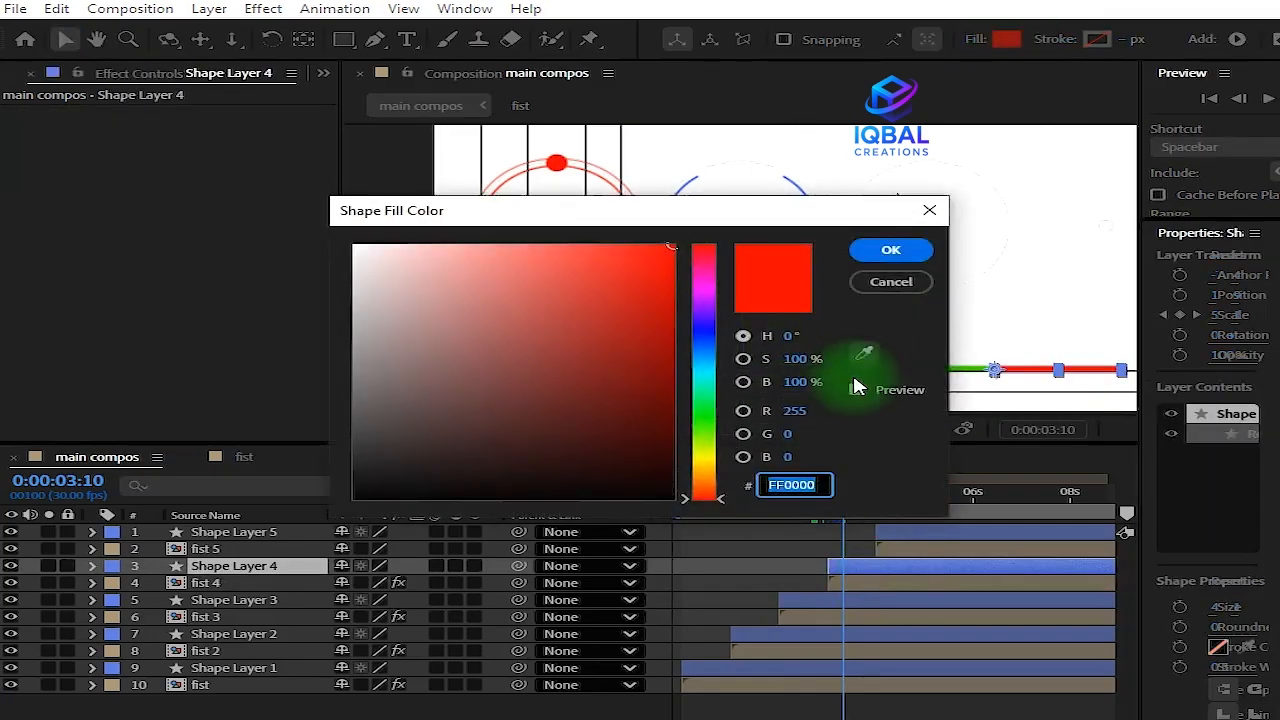
{"action": "mouse_move", "coordinate": [705, 368]}
{"action": "left_mouse_down"}
{"action": "mouse_move", "coordinate": [709, 496]}
{"action": "mouse_move", "coordinate": [714, 367]}
{"action": "left_mouse_up"}
{"action": "left_click_drag", "start_coordinate": [603, 354], "coordinate": [707, 292]}
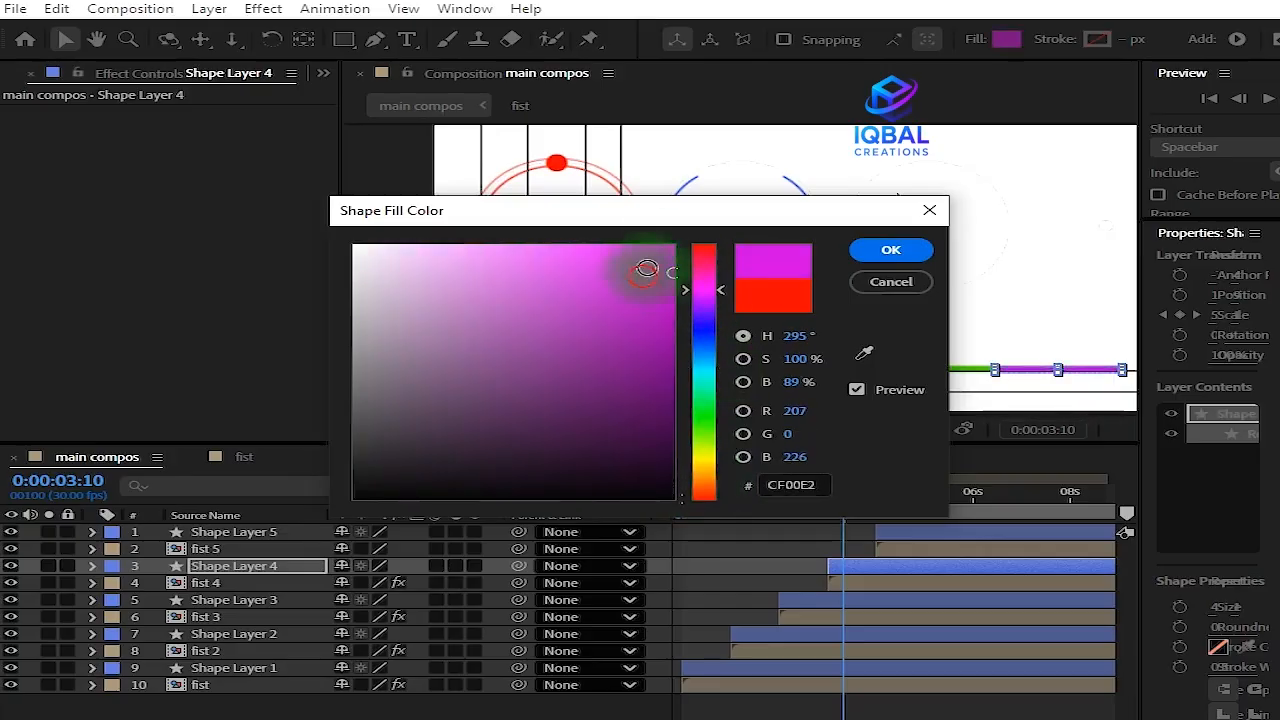
{"action": "left_click", "coordinate": [891, 250]}
Set fist 4's Tint Map Black To color to the magenta sampled from its line segment
{"action": "left_click_drag", "start_coordinate": [980, 257], "coordinate": [720, 257]}
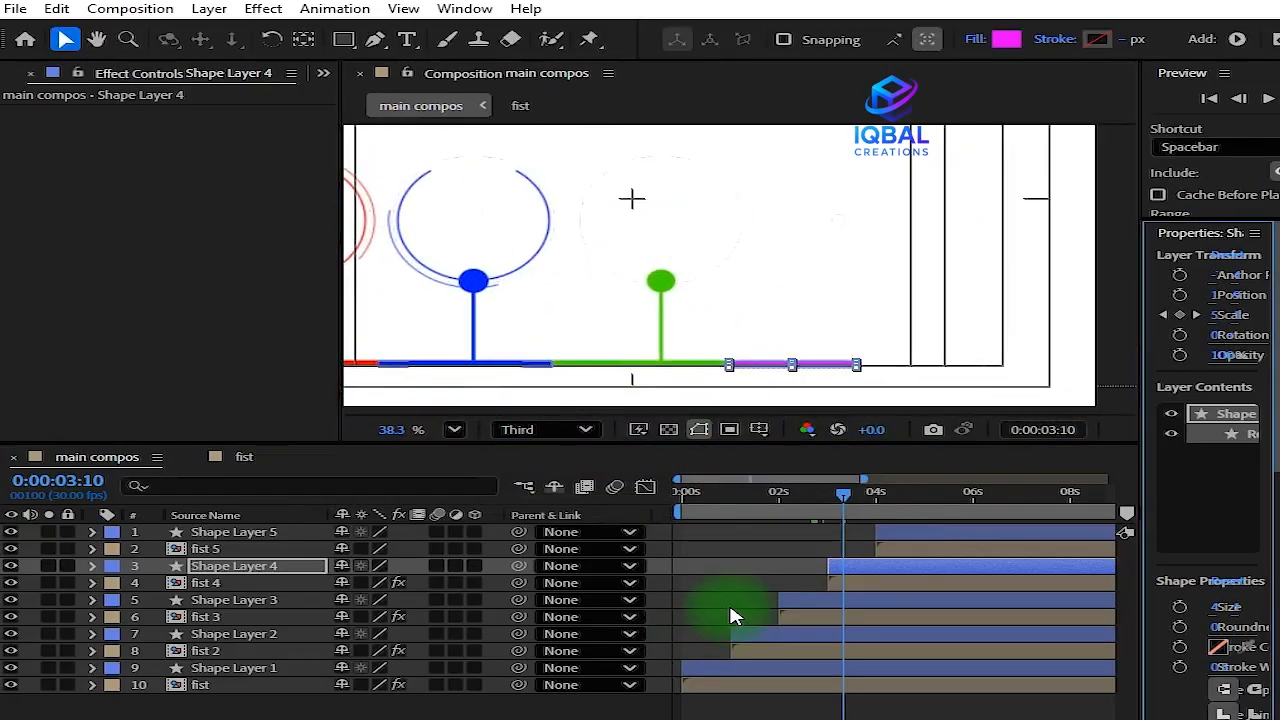
{"action": "left_click", "coordinate": [916, 586]}
{"action": "left_click", "coordinate": [233, 130]}
Move the current time to 0:00:05:14 and paste the Tint effect onto the fist 5 layer
{"action": "left_click_drag", "start_coordinate": [851, 494], "coordinate": [950, 503]}
{"action": "left_click_drag", "start_coordinate": [1061, 364], "coordinate": [903, 366]}
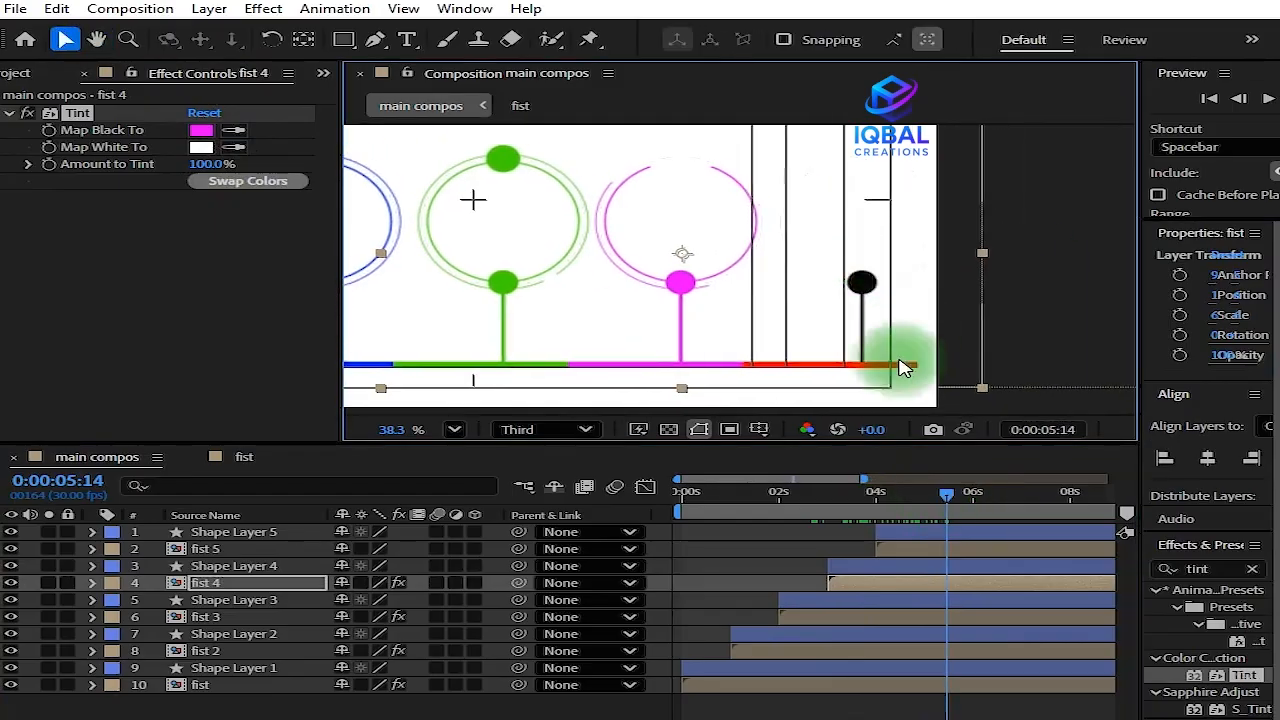
{"action": "left_click", "coordinate": [953, 551]}
{"action": "key", "text": "ctrl+v"}
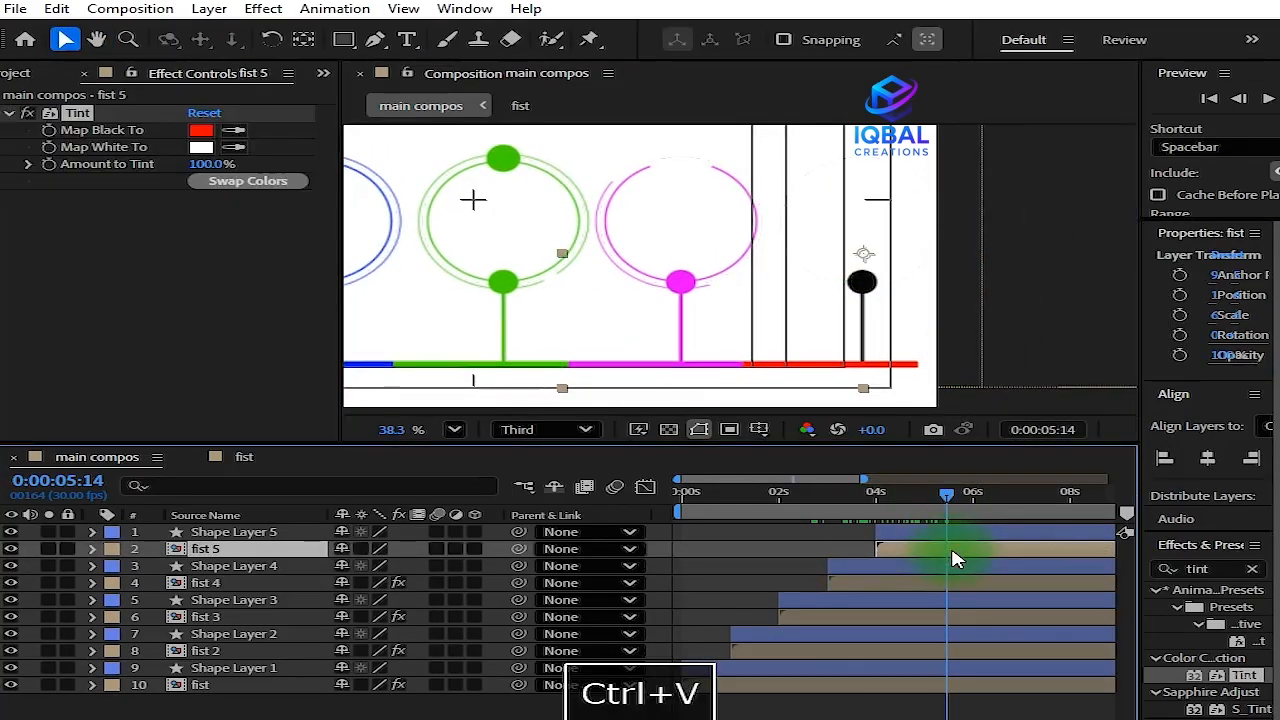
Try a cyan and then a yellow fill on Shape Layer 5
{"action": "left_click", "coordinate": [958, 532]}
{"action": "left_click", "coordinate": [1006, 39]}
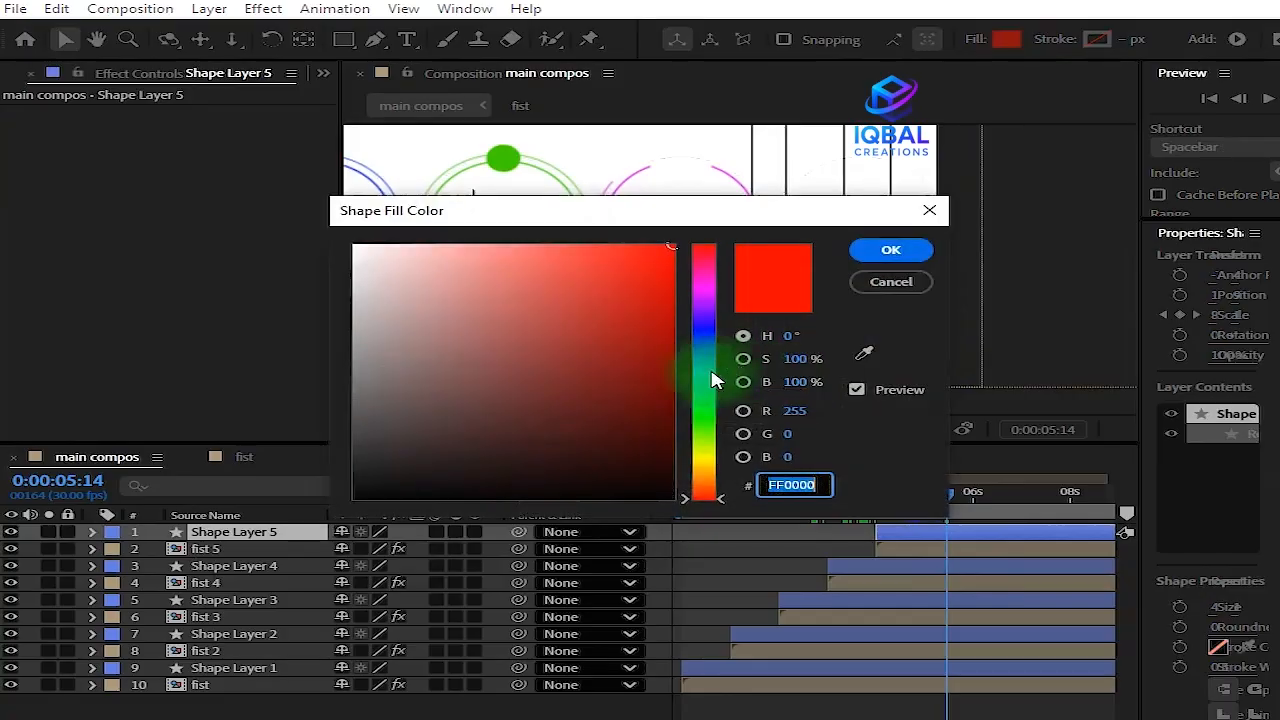
{"action": "left_click", "coordinate": [705, 365]}
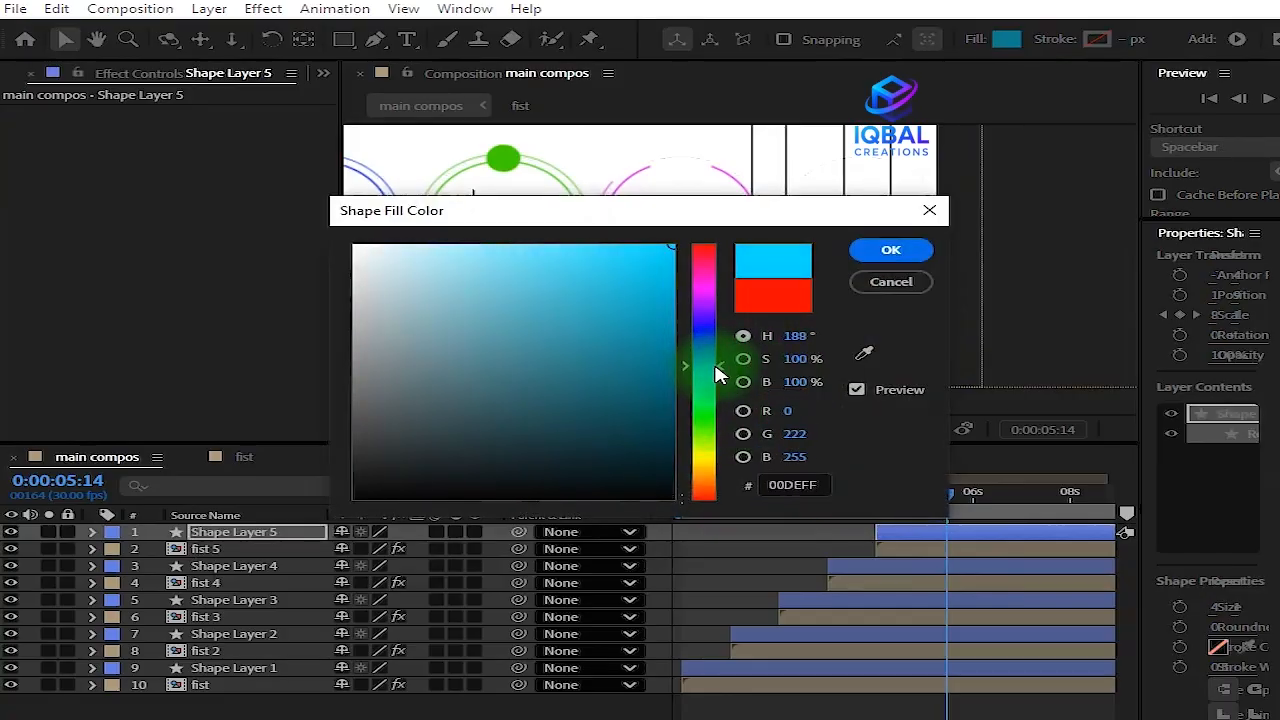
{"action": "left_click", "coordinate": [703, 462]}
{"action": "left_click", "coordinate": [908, 252]}
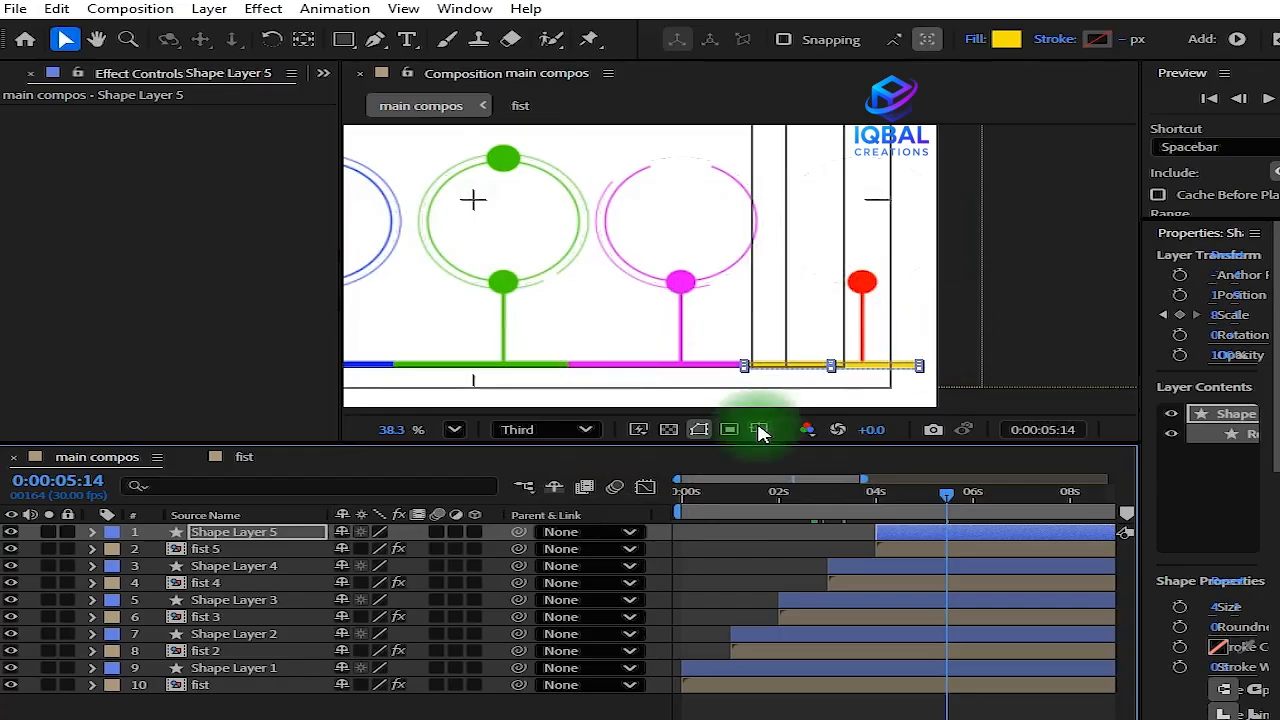
Set the fill of Shape Layer 5 to black and select the fist 5 layer
{"action": "left_click", "coordinate": [1006, 38]}
{"action": "left_click", "coordinate": [629, 497]}
{"action": "left_click", "coordinate": [890, 249]}
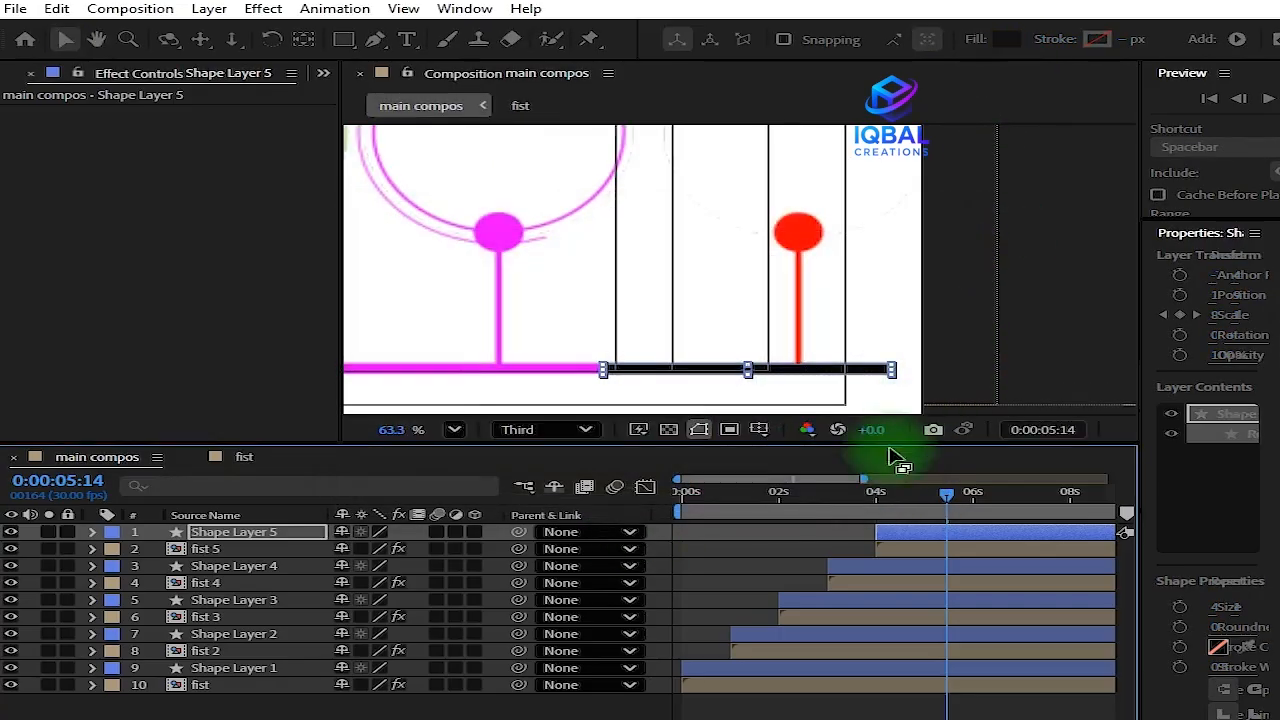
{"action": "left_click", "coordinate": [923, 548]}
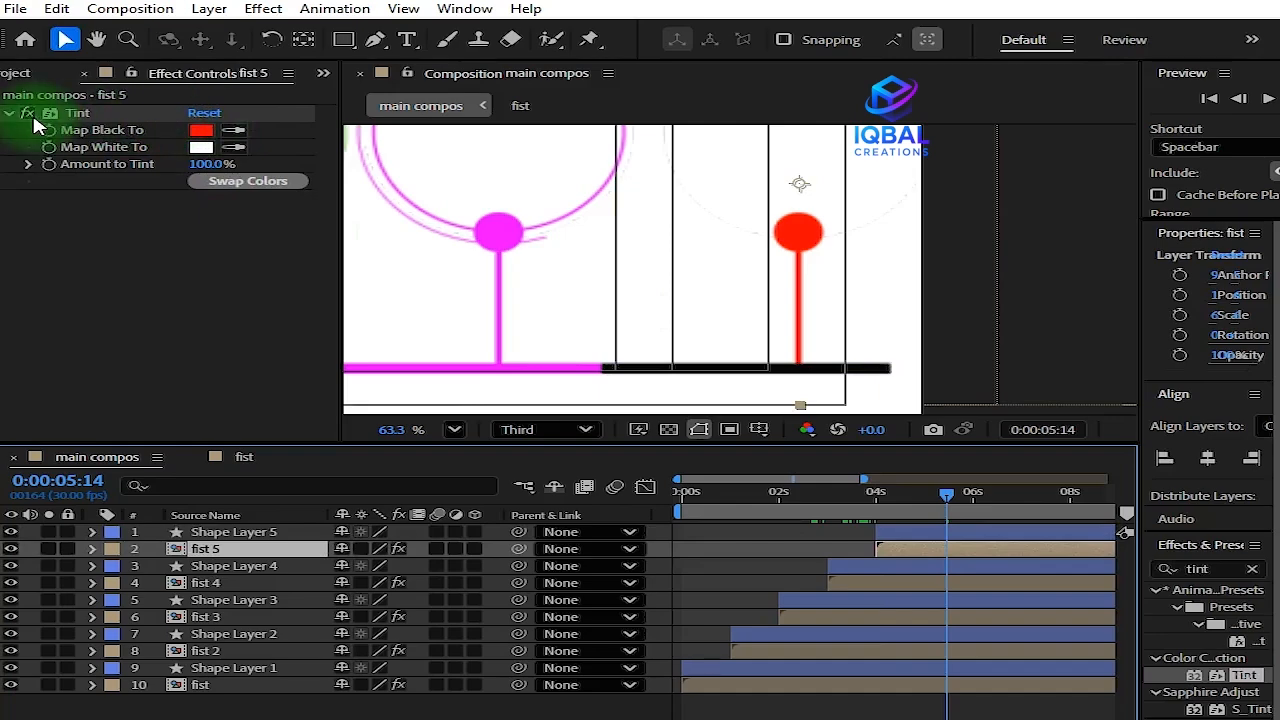
Delete the Tint effect from the fist 5 layer
{"action": "left_click", "coordinate": [62, 113]}
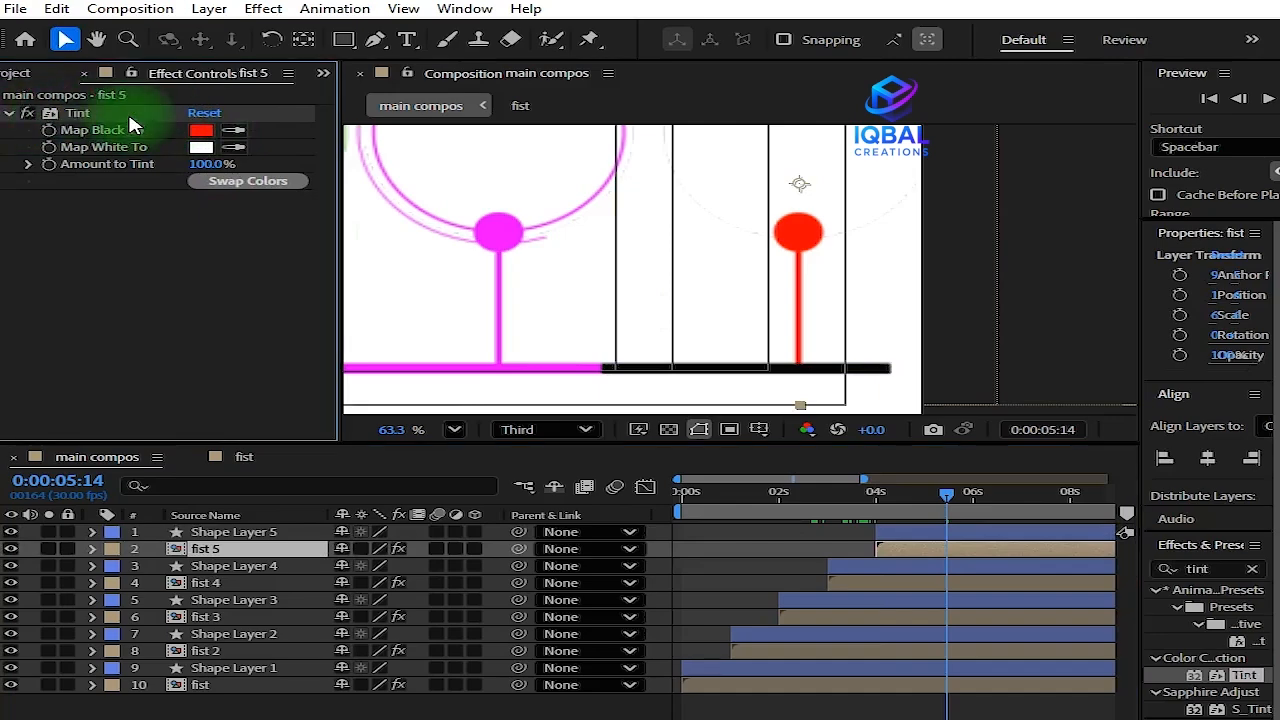
{"action": "key", "text": "Delete"}
{"action": "scroll", "coordinate": [714, 266], "scroll_direction": "down", "scroll_amount": 5}
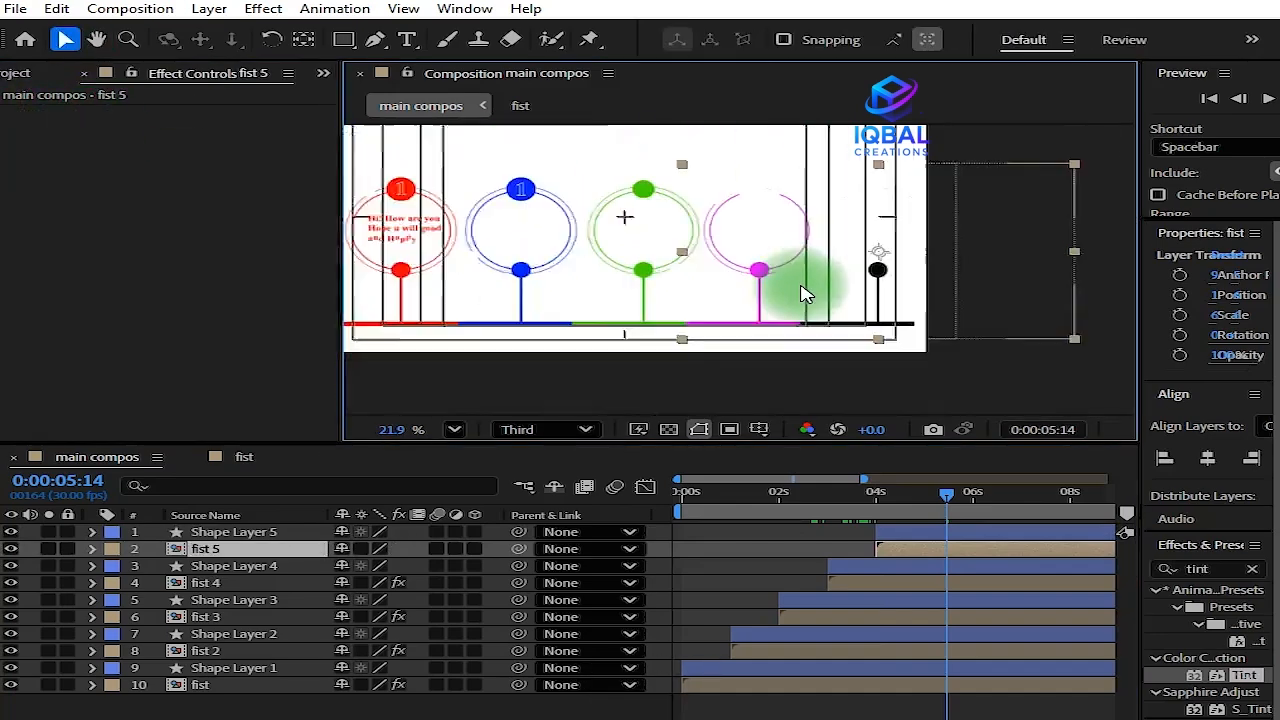
Preview the main composition's animation from 0:00:00:00 and stop the playback
{"action": "left_click_drag", "start_coordinate": [950, 495], "coordinate": [686, 505]}
{"action": "key", "text": "space"}
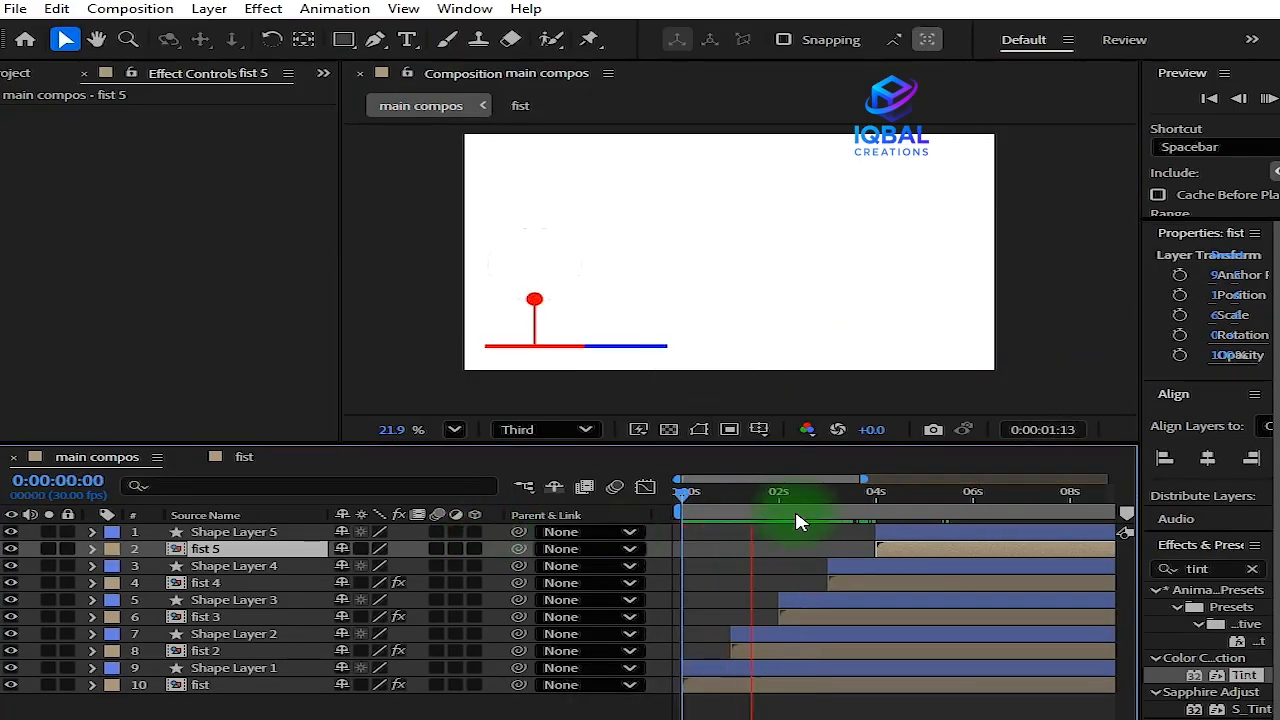
{"action": "key", "text": "space"}
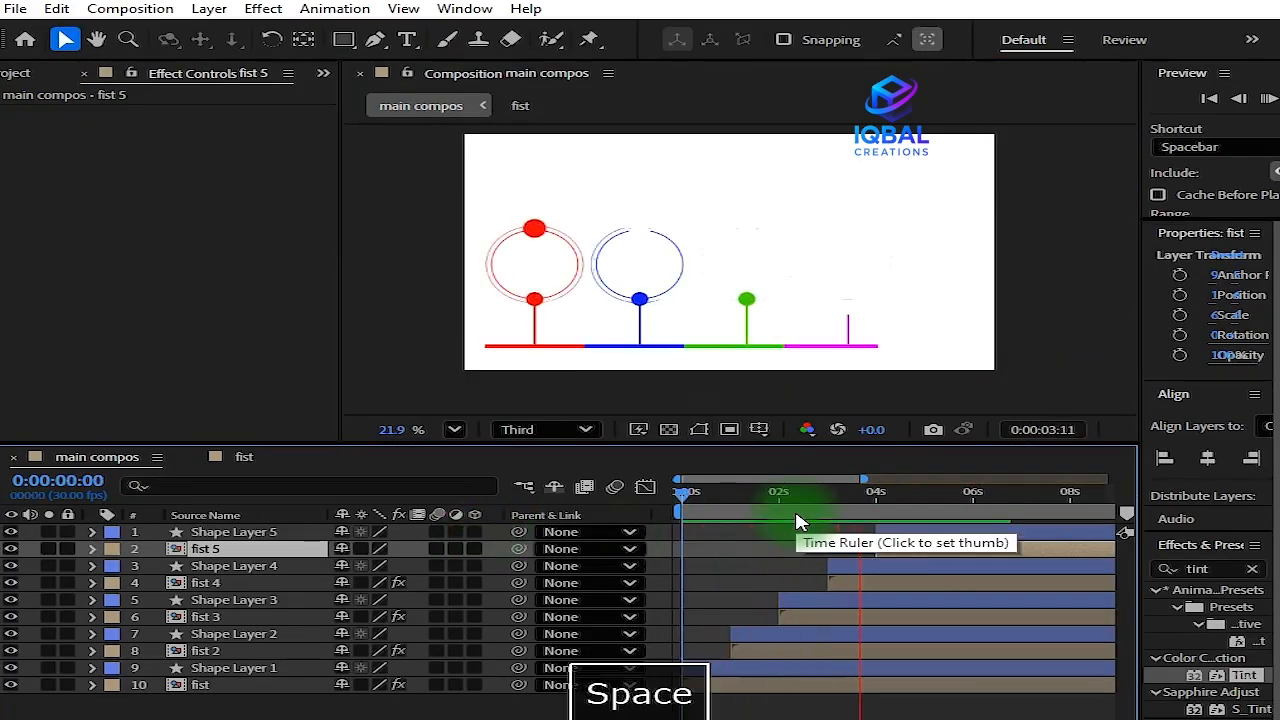
Move the current time to 0:00:04:08 and examine the red, blue and green circles up close
{"action": "scroll", "coordinate": [743, 257], "scroll_direction": "up", "scroll_amount": 3}
{"action": "left_click_drag", "start_coordinate": [566, 289], "coordinate": [680, 265]}
{"action": "scroll", "coordinate": [680, 265], "scroll_direction": "up", "scroll_amount": 4}
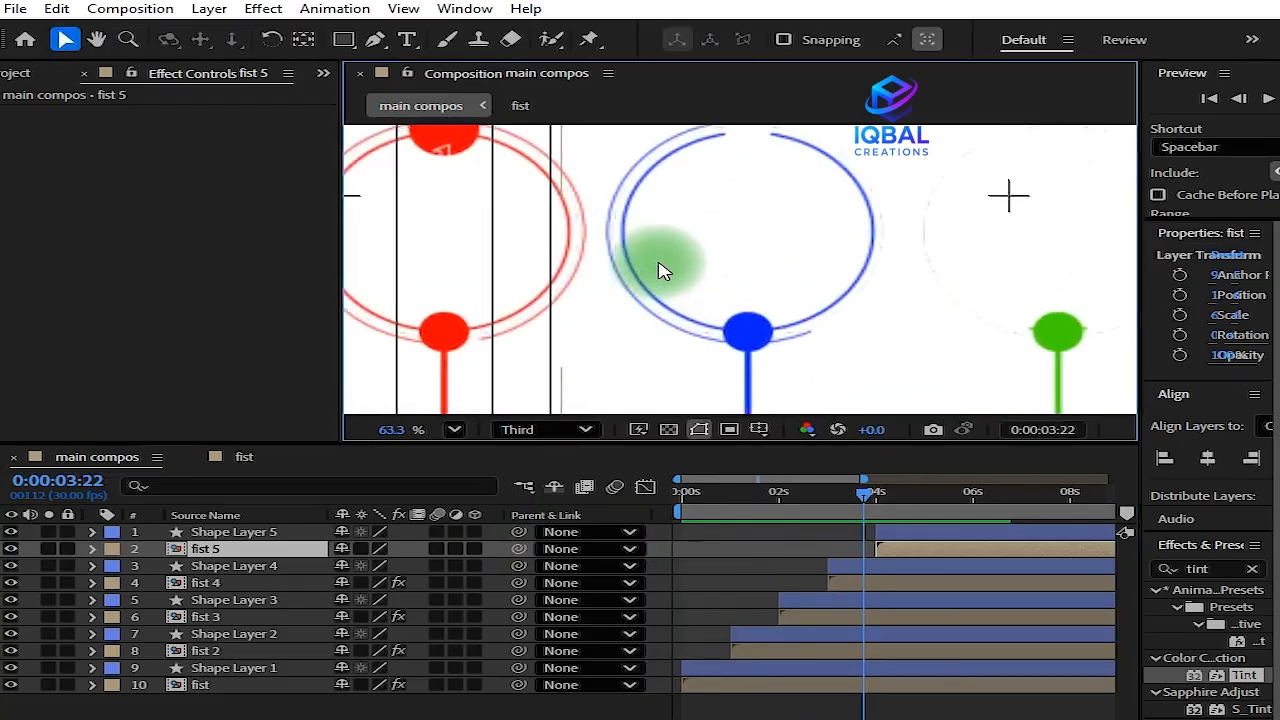
{"action": "key", "text": "v"}
{"action": "scroll", "coordinate": [800, 292], "scroll_direction": "down", "scroll_amount": 3}
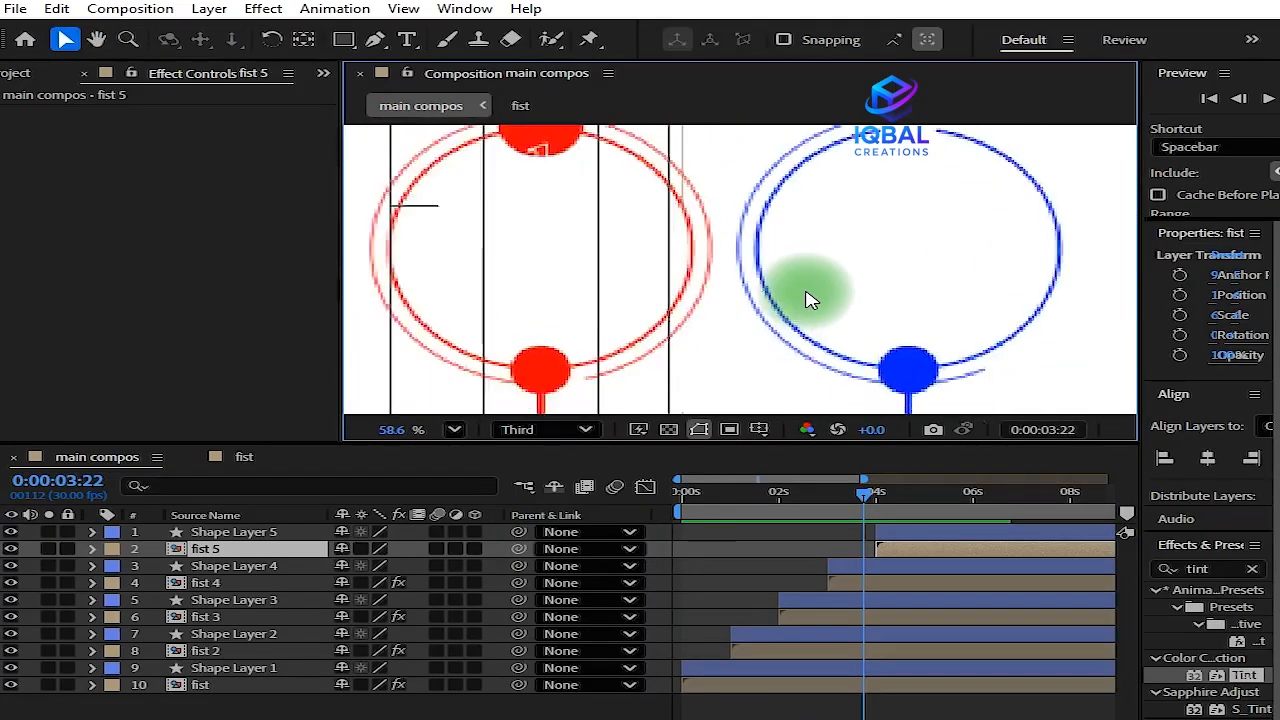
{"action": "mouse_move", "coordinate": [866, 510]}
{"action": "left_mouse_down"}
{"action": "mouse_move", "coordinate": [997, 503]}
{"action": "mouse_move", "coordinate": [879, 511]}
{"action": "left_mouse_up"}
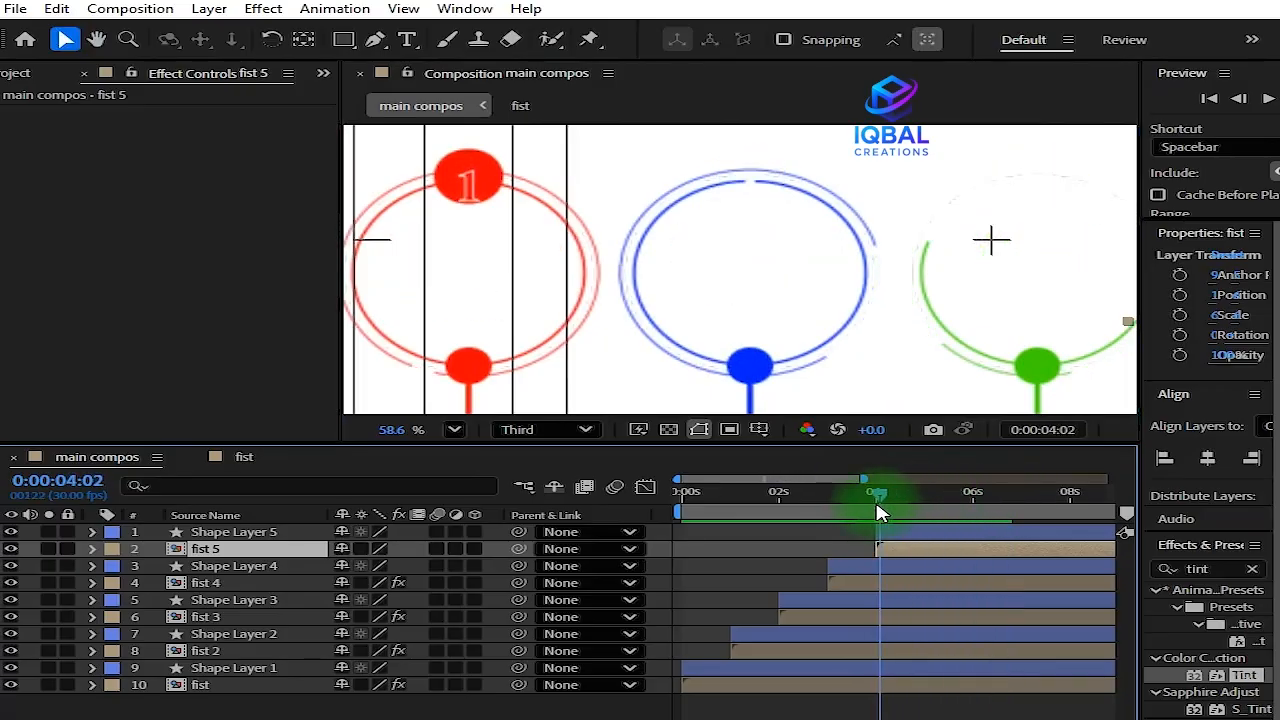
{"action": "left_click", "coordinate": [697, 266]}
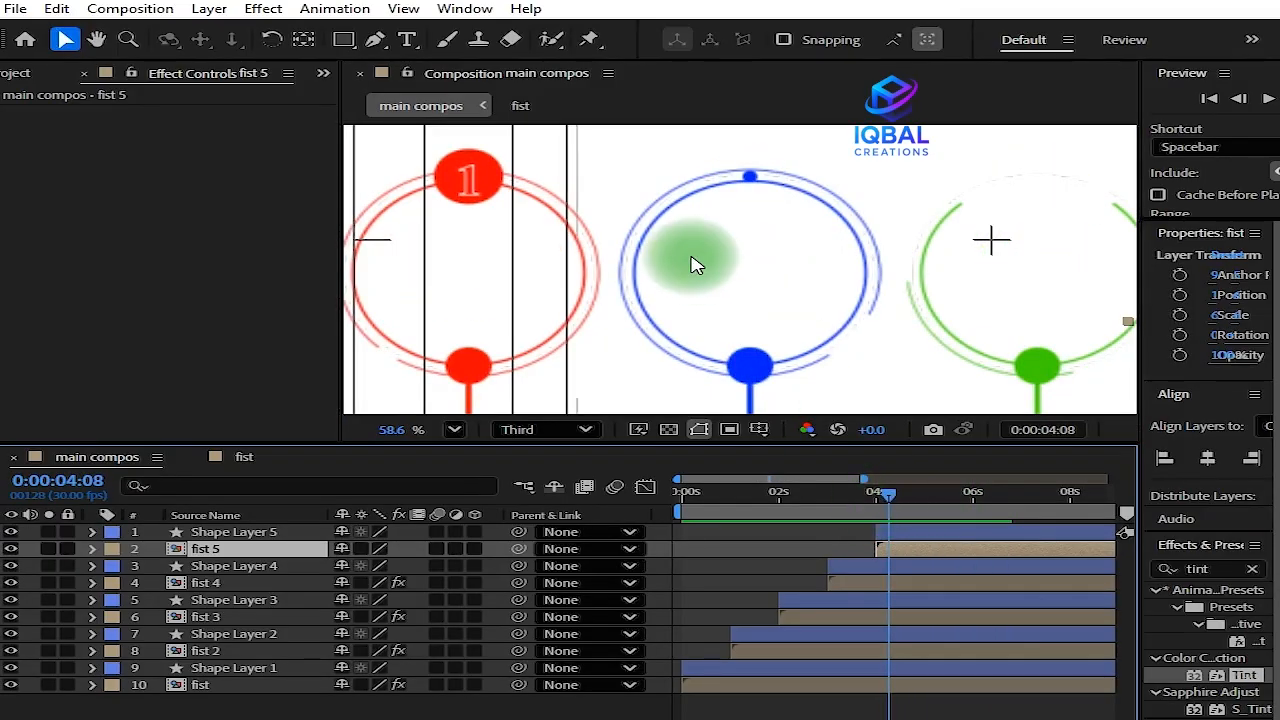
{"action": "scroll", "coordinate": [694, 266], "scroll_direction": "up", "scroll_amount": 5}
{"action": "left_click", "coordinate": [600, 297]}
{"action": "scroll", "coordinate": [610, 305], "scroll_direction": "down", "scroll_amount": 5}
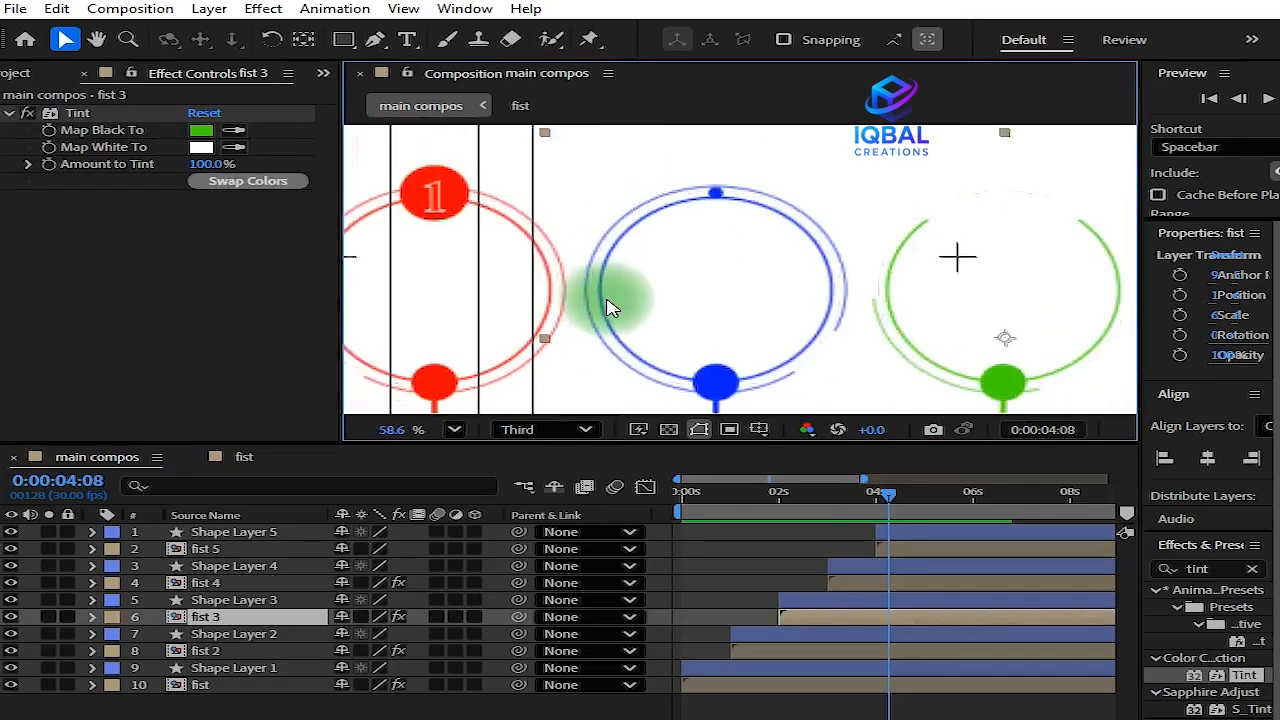
{"action": "scroll", "coordinate": [610, 305], "scroll_direction": "down", "scroll_amount": 1}
Open the fist 2 composition and check which parts of the circle Shape Layer 3 and strok form
{"action": "left_click", "coordinate": [820, 655]}
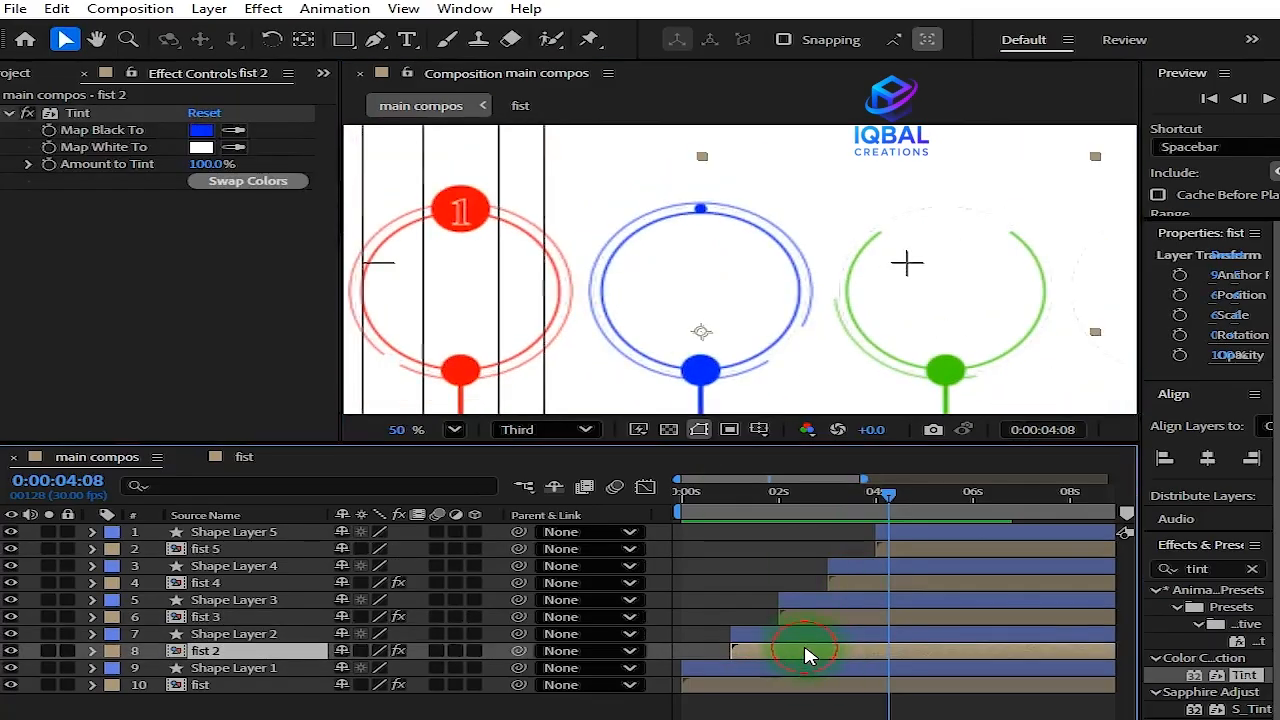
{"action": "double_click", "coordinate": [806, 652]}
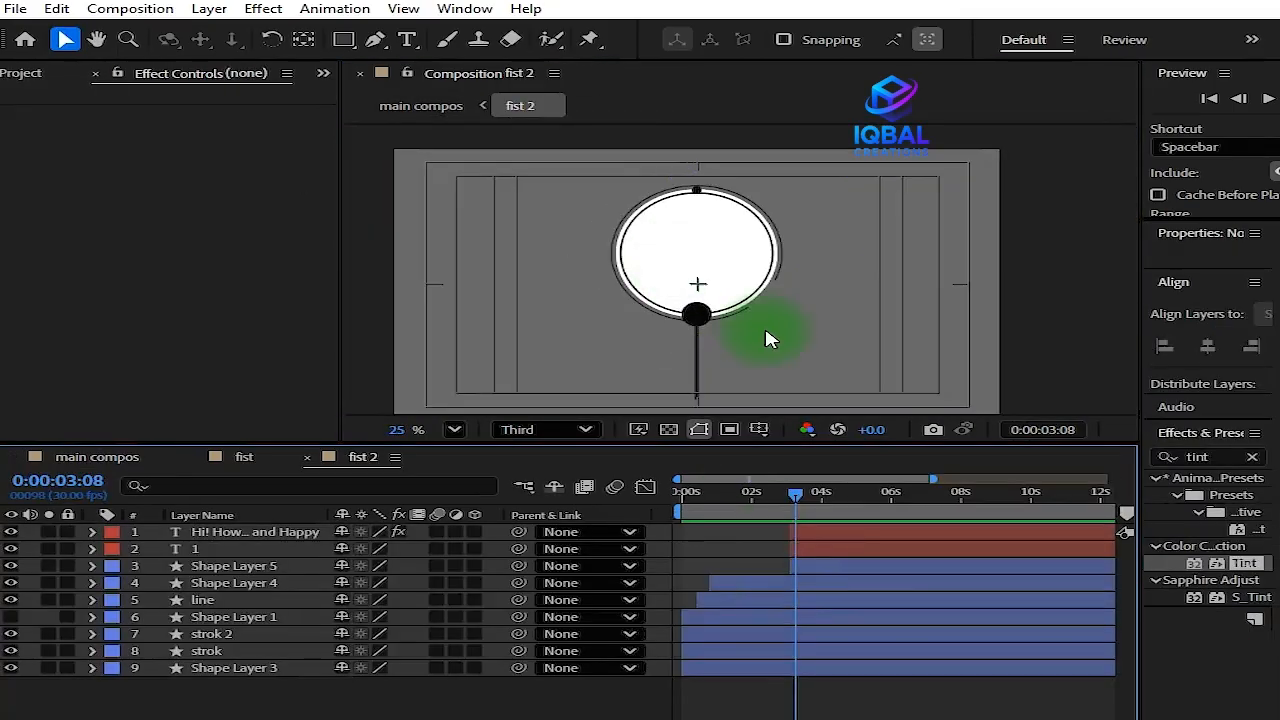
{"action": "scroll", "coordinate": [765, 338], "scroll_direction": "down", "scroll_amount": 2}
{"action": "left_click", "coordinate": [210, 651]}
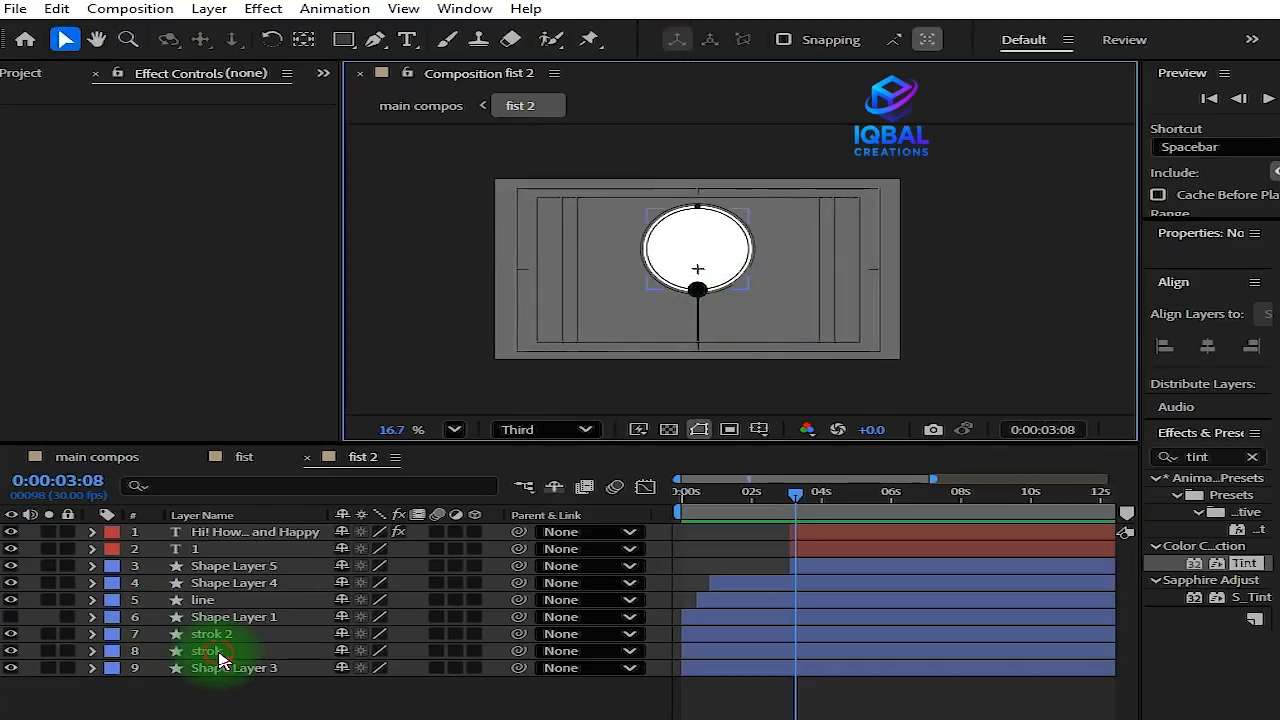
{"action": "left_click", "coordinate": [230, 668]}
{"action": "scroll", "coordinate": [780, 314], "scroll_direction": "up", "scroll_amount": 2}
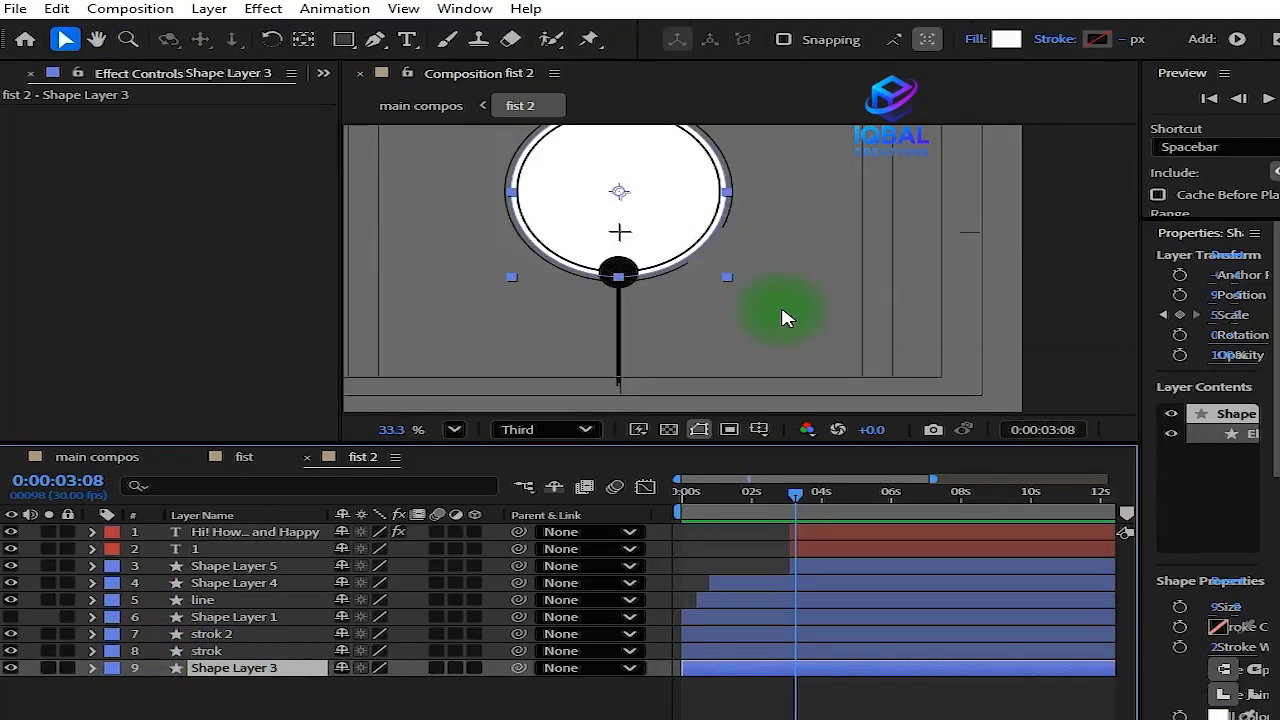
{"action": "left_click", "coordinate": [240, 651]}
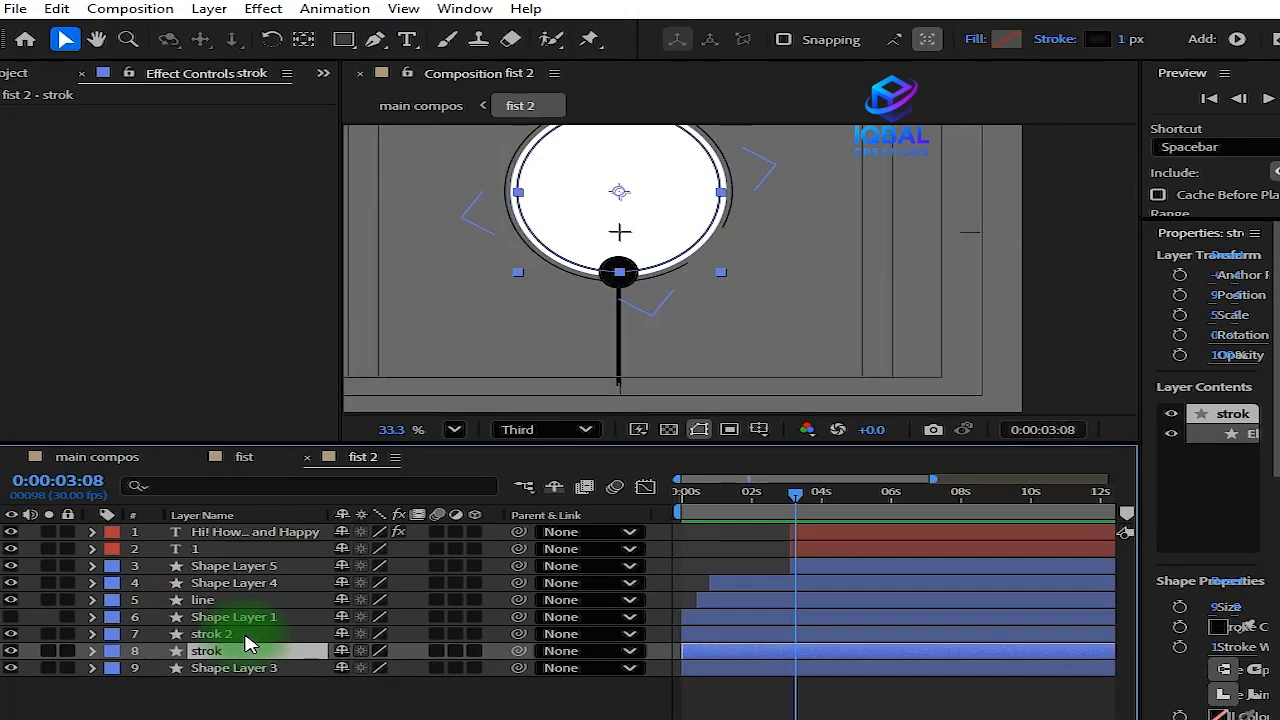
Reveal the Scale keyframes of line and Shape Layer 4, with the current time on line's second keyframe at 0:00:01:06
{"action": "left_click", "coordinate": [240, 603]}
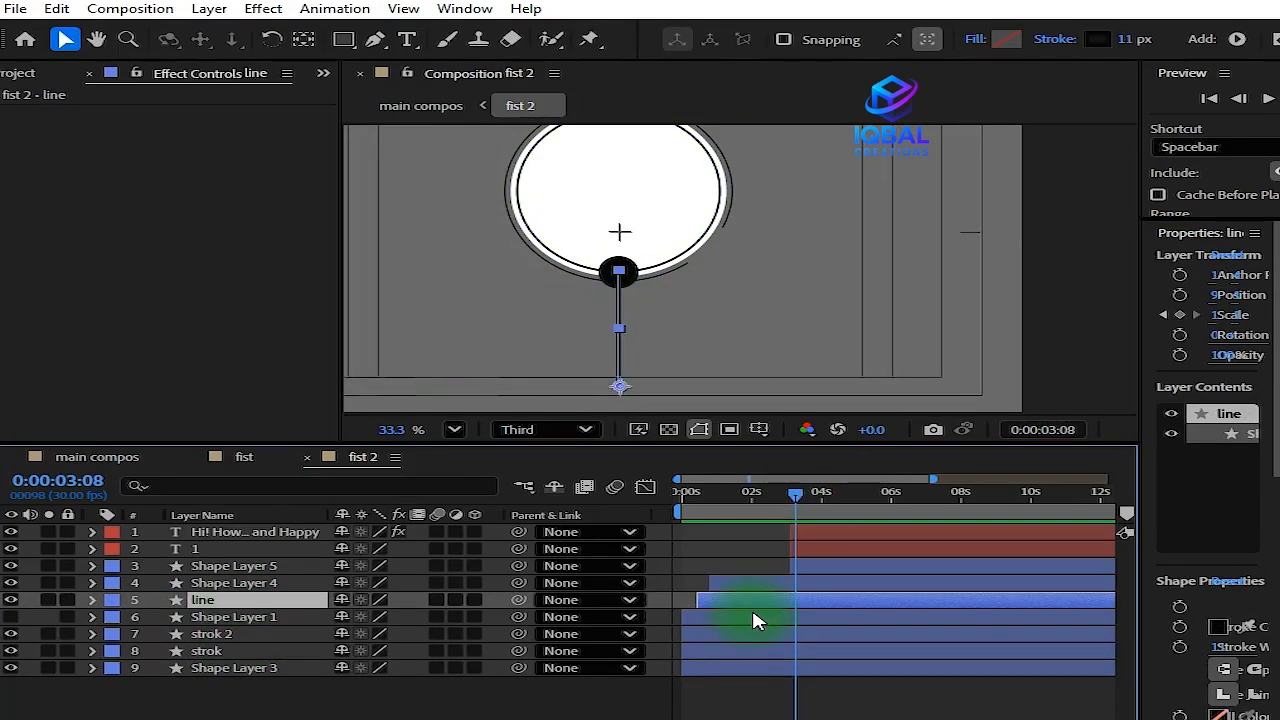
{"action": "key", "text": "s"}
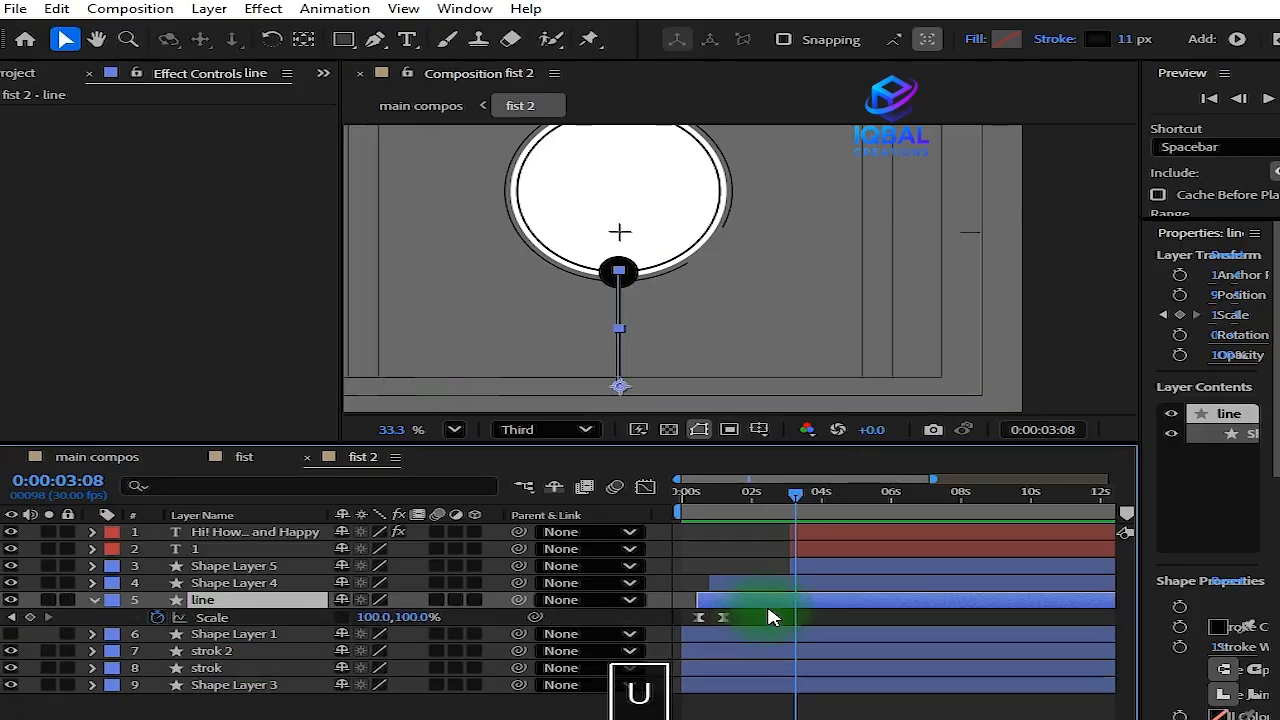
{"action": "scroll", "coordinate": [750, 708], "scroll_direction": "up", "scroll_amount": 2}
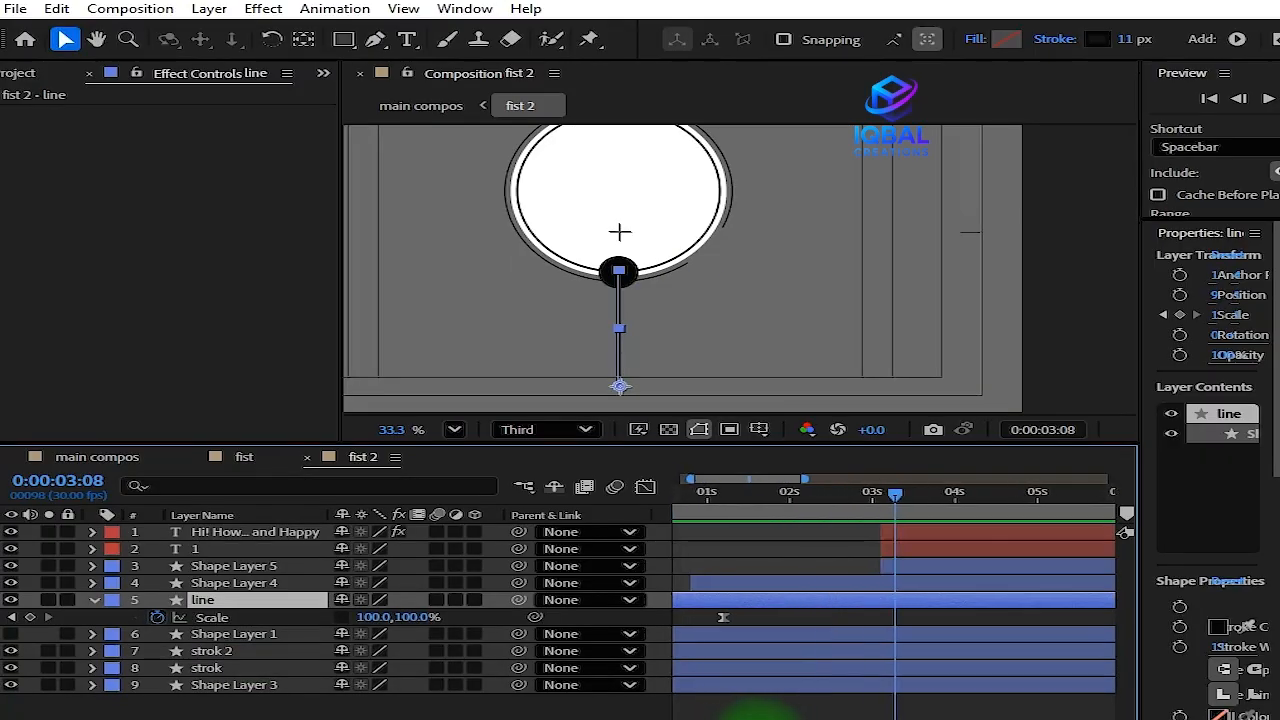
{"action": "scroll", "coordinate": [830, 710], "scroll_direction": "left", "scroll_amount": 2}
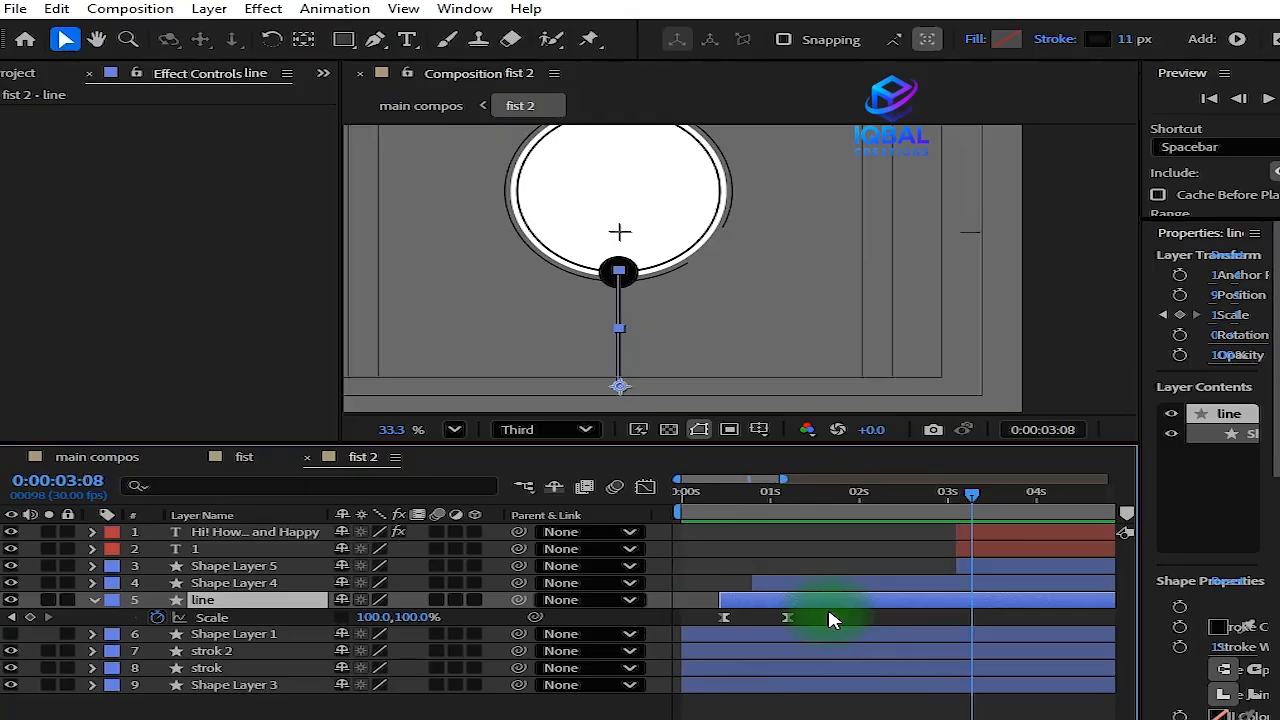
{"action": "key", "text": "j"}
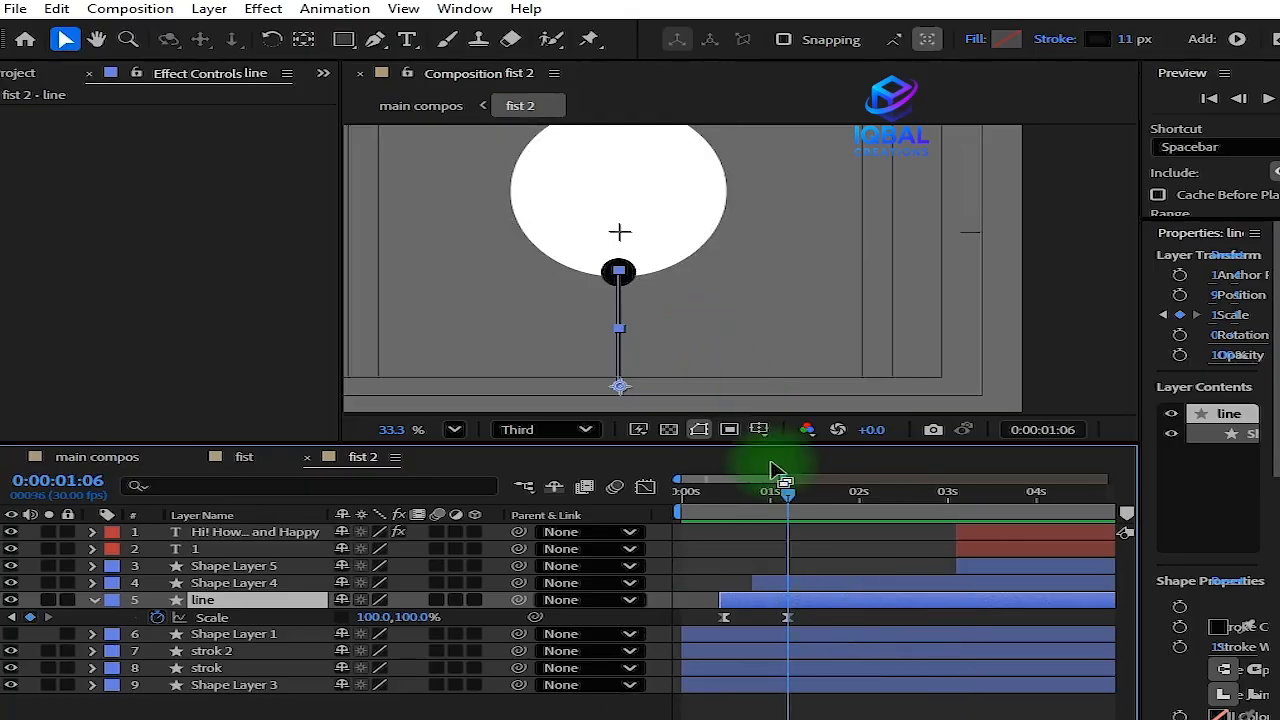
{"action": "left_click", "coordinate": [789, 588]}
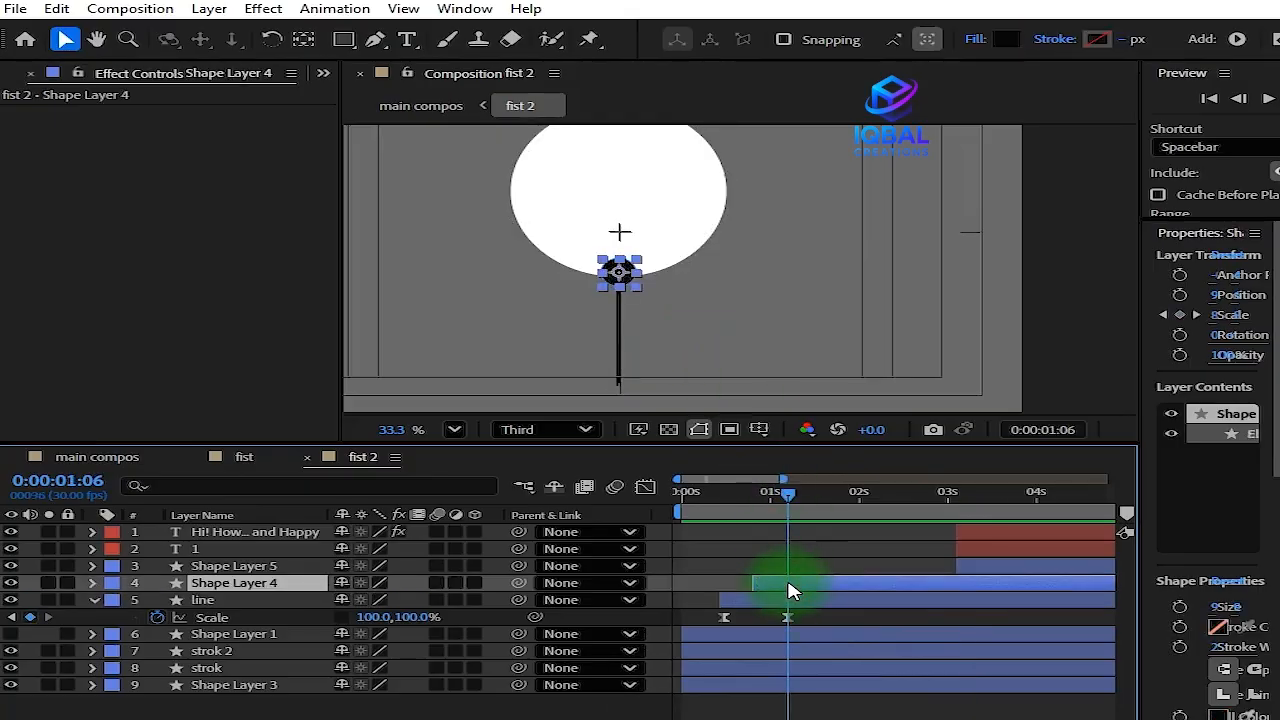
{"action": "key", "text": "u"}
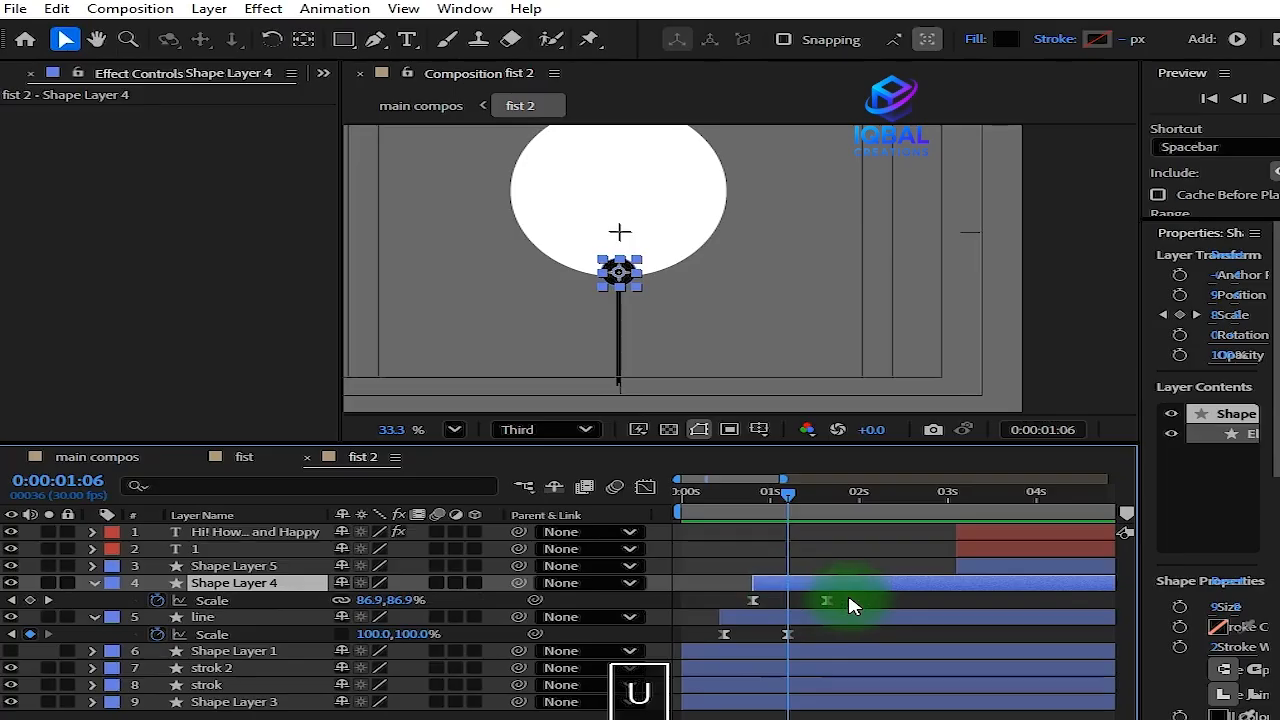
Set the line layer's vertical scale to 120% at the 0:00:01:06 keyframe
{"action": "left_click", "coordinate": [835, 618]}
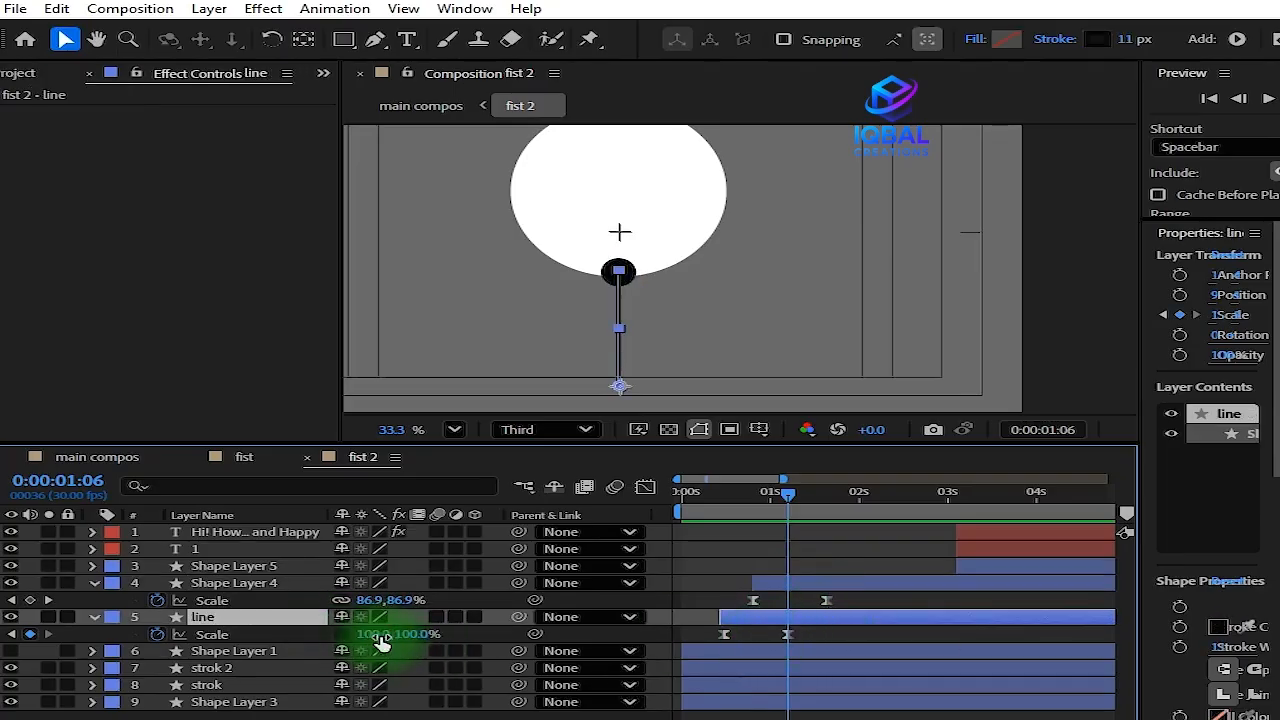
{"action": "left_click_drag", "start_coordinate": [405, 641], "coordinate": [430, 634]}
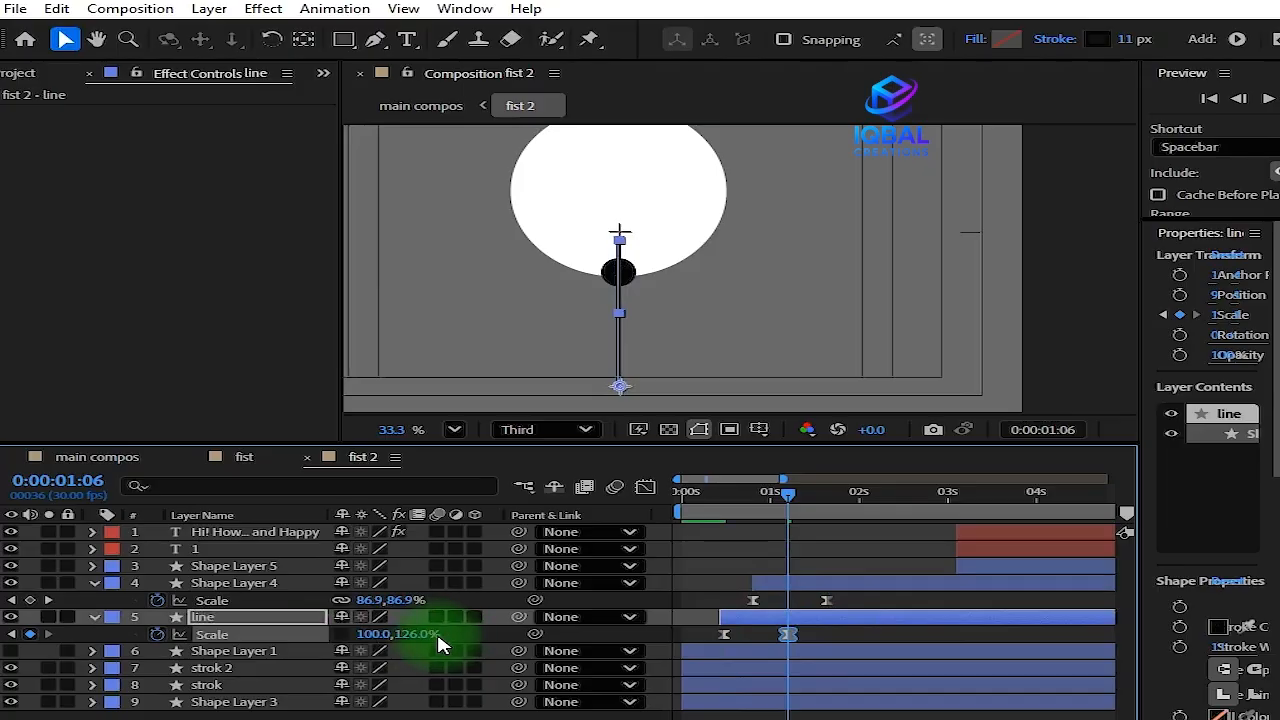
{"action": "left_click", "coordinate": [420, 634]}
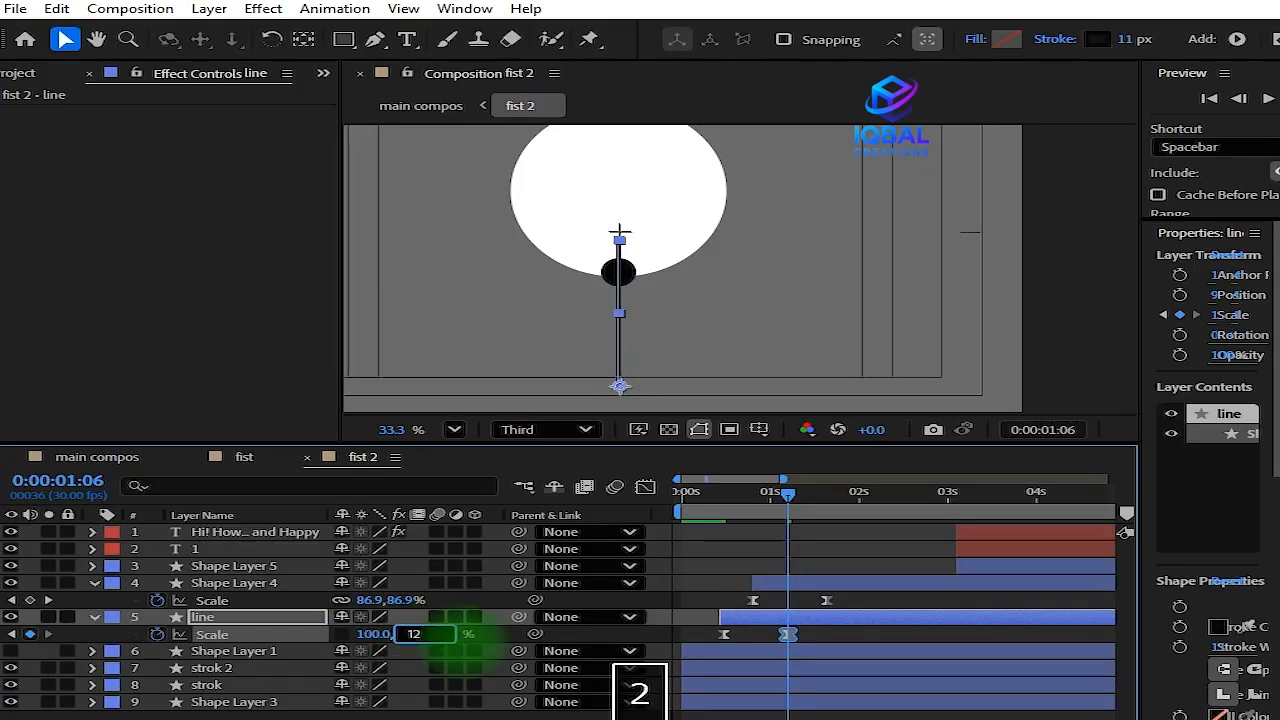
{"action": "key", "text": "BackSpace"}
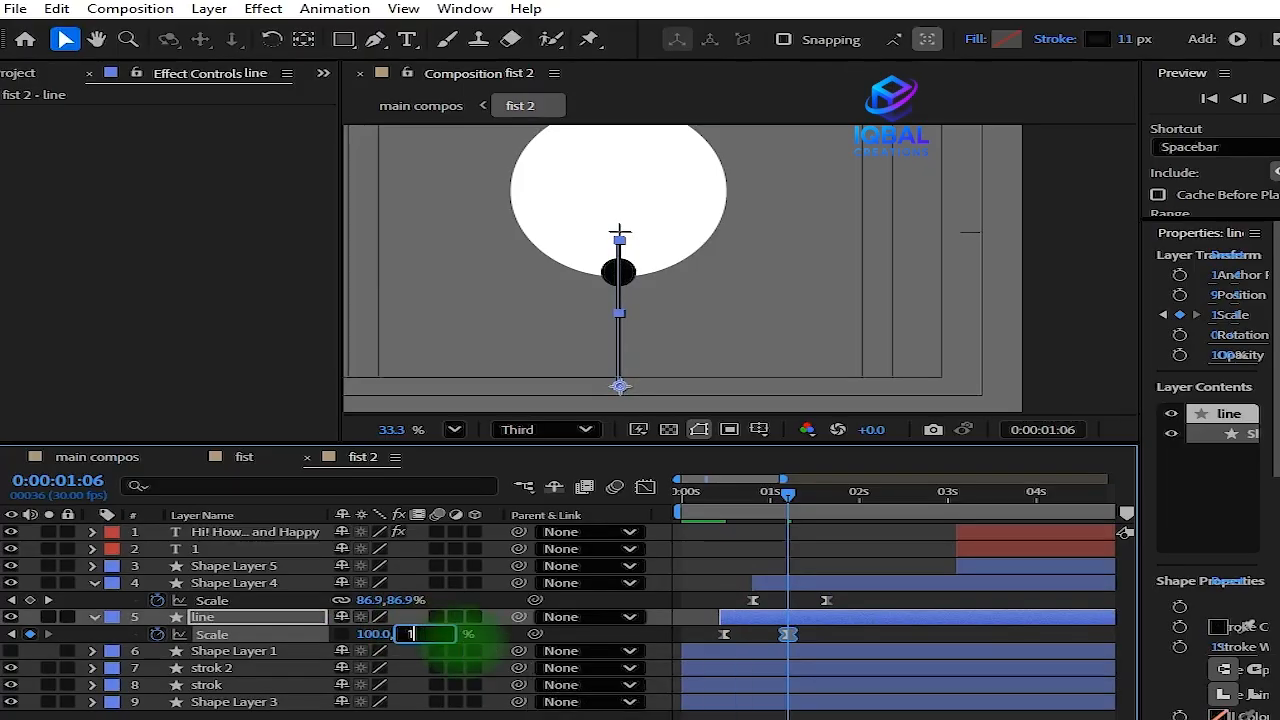
{"action": "type", "text": "20"}
{"action": "key", "text": "Return"}
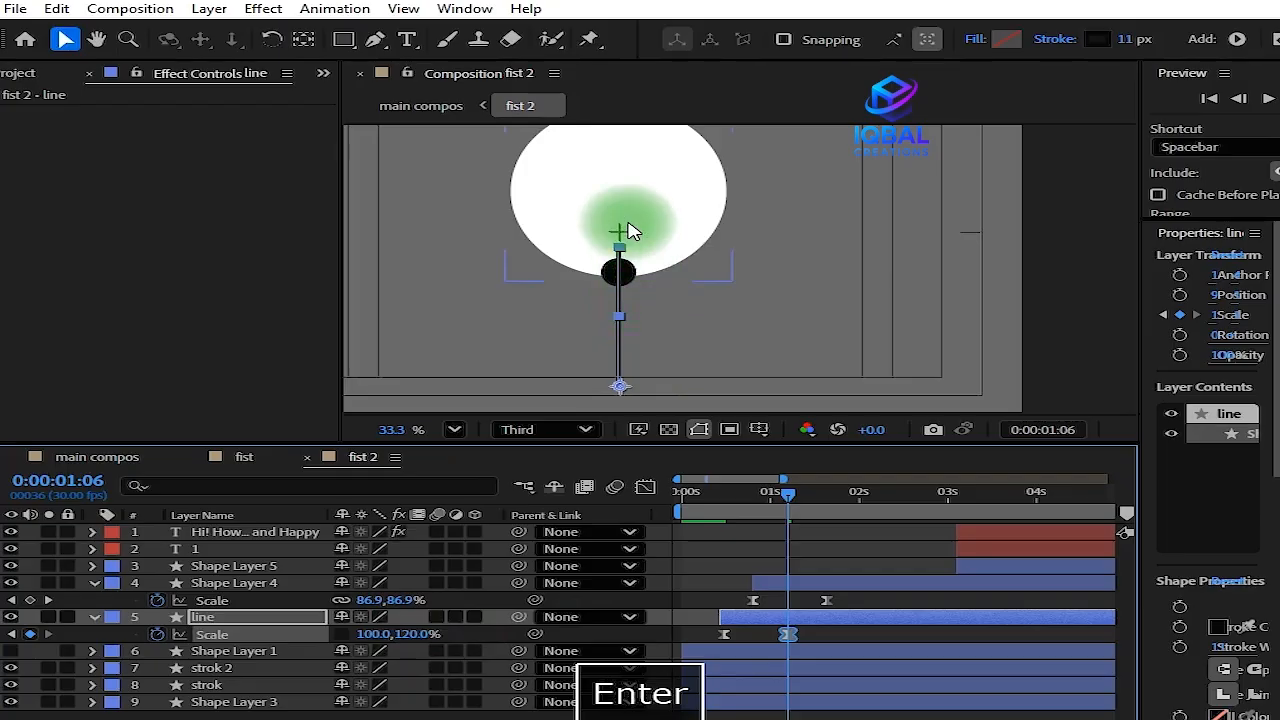
{"action": "scroll", "coordinate": [614, 222], "scroll_direction": "up", "scroll_amount": 3}
{"action": "left_click_drag", "start_coordinate": [642, 282], "coordinate": [716, 225]}
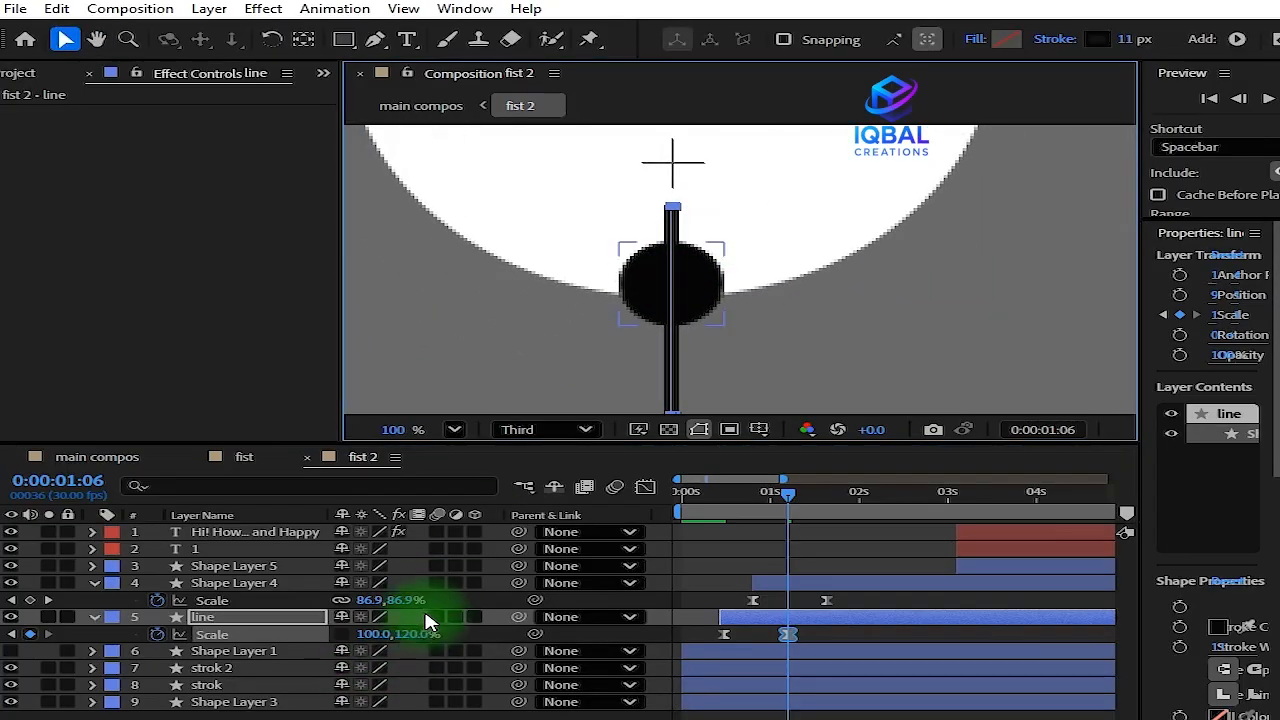
Increase the line layer's vertical scale to 130% at the 0:00:01:06 keyframe
{"action": "left_click", "coordinate": [410, 640]}
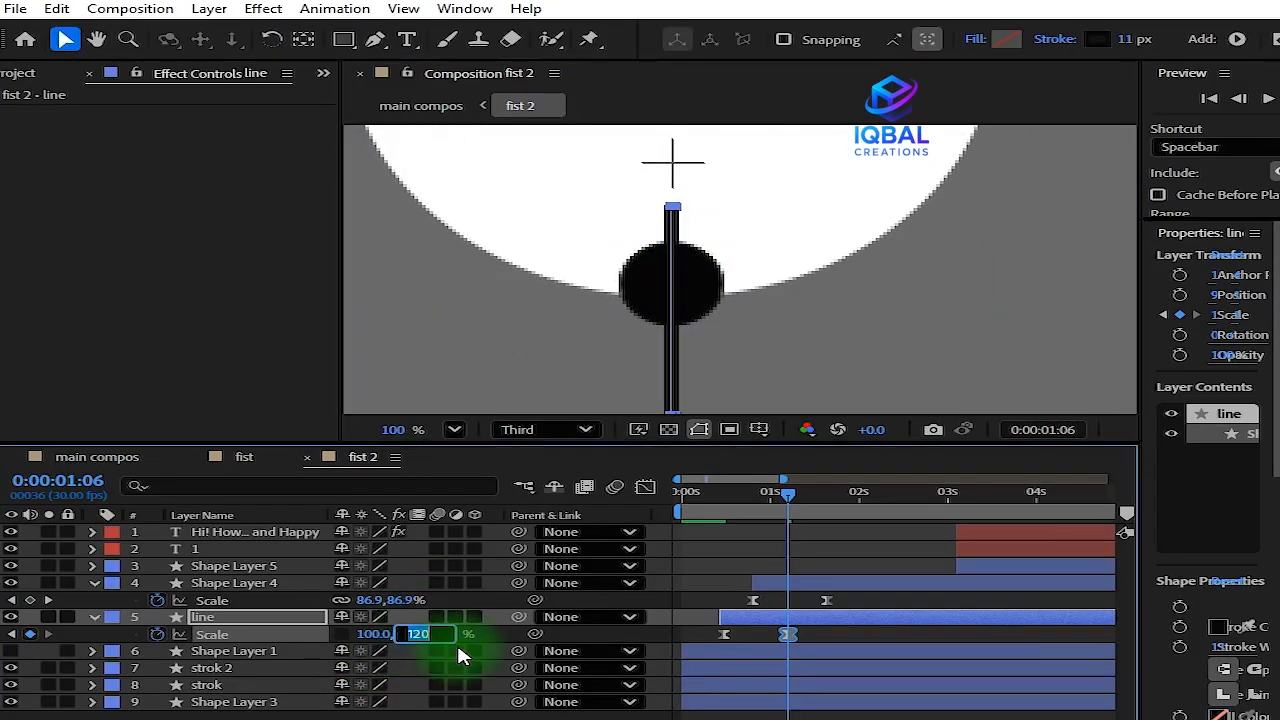
{"action": "type", "text": "130"}
{"action": "key", "text": "Return"}
{"action": "scroll", "coordinate": [737, 294], "scroll_direction": "down", "scroll_amount": 2}
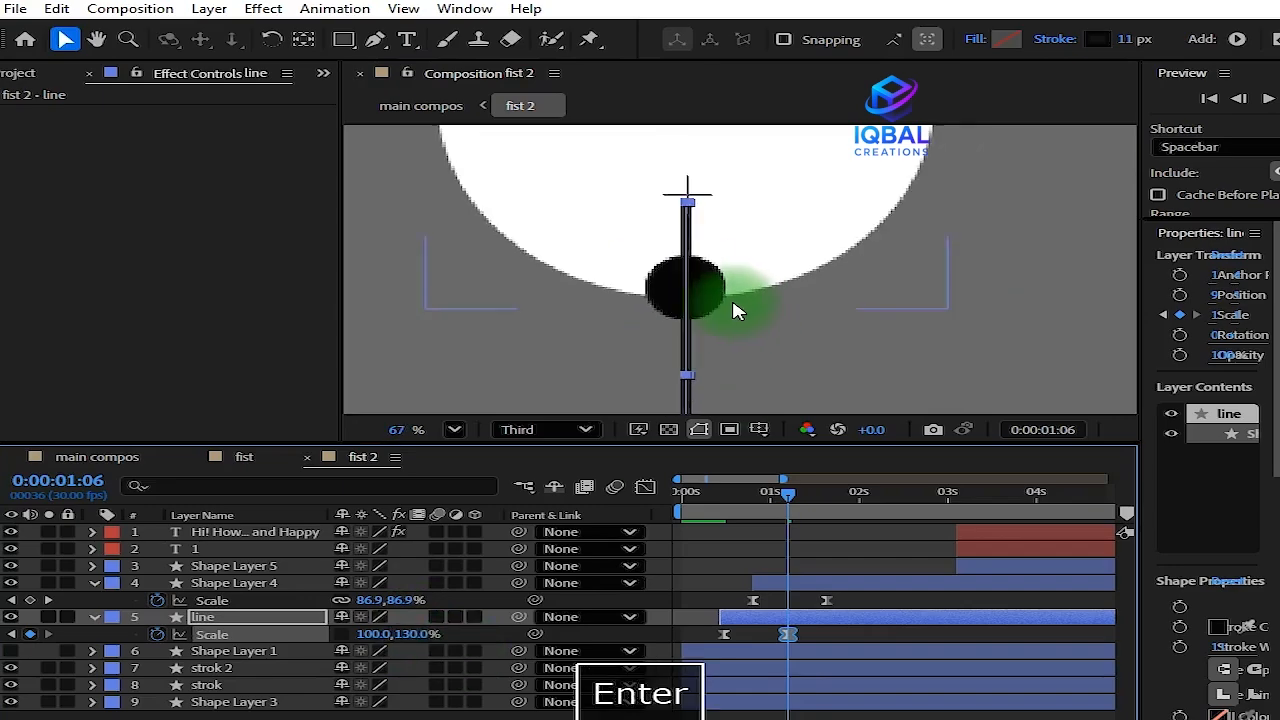
Reveal Shape Layer 4's Position and move the dot up to the top of the line, at about 960, 539.9
{"action": "left_click", "coordinate": [818, 598]}
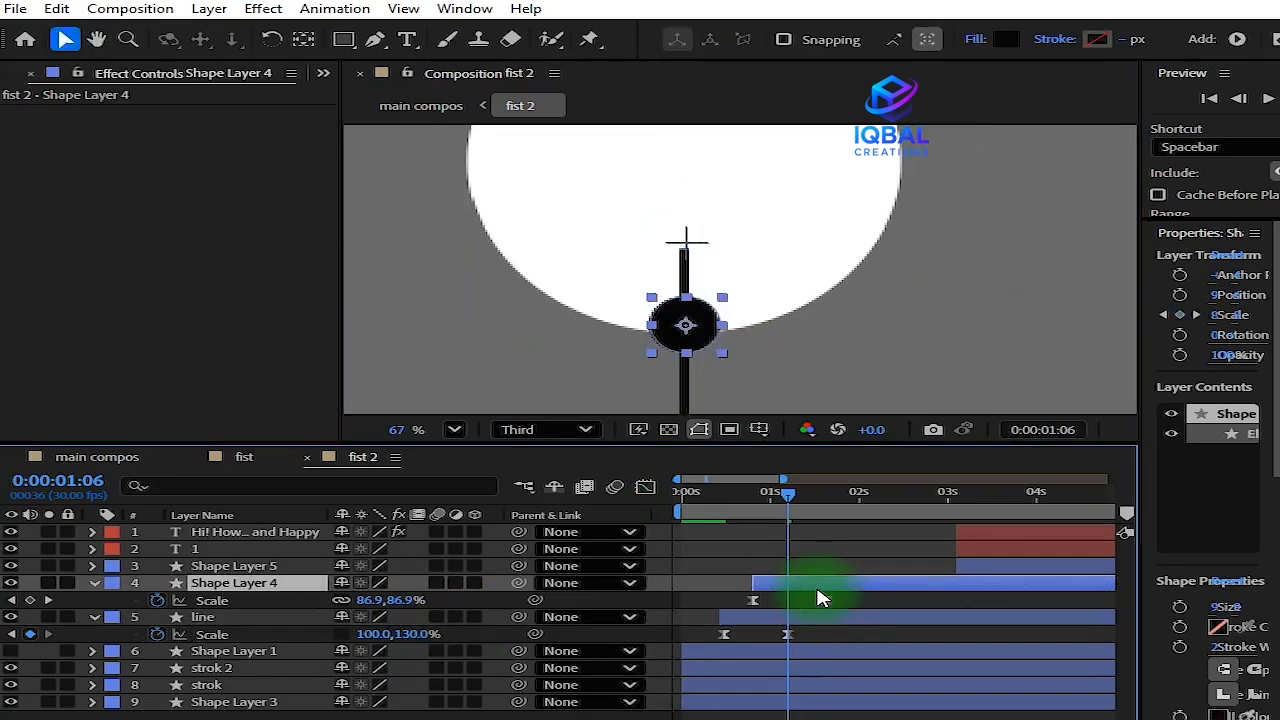
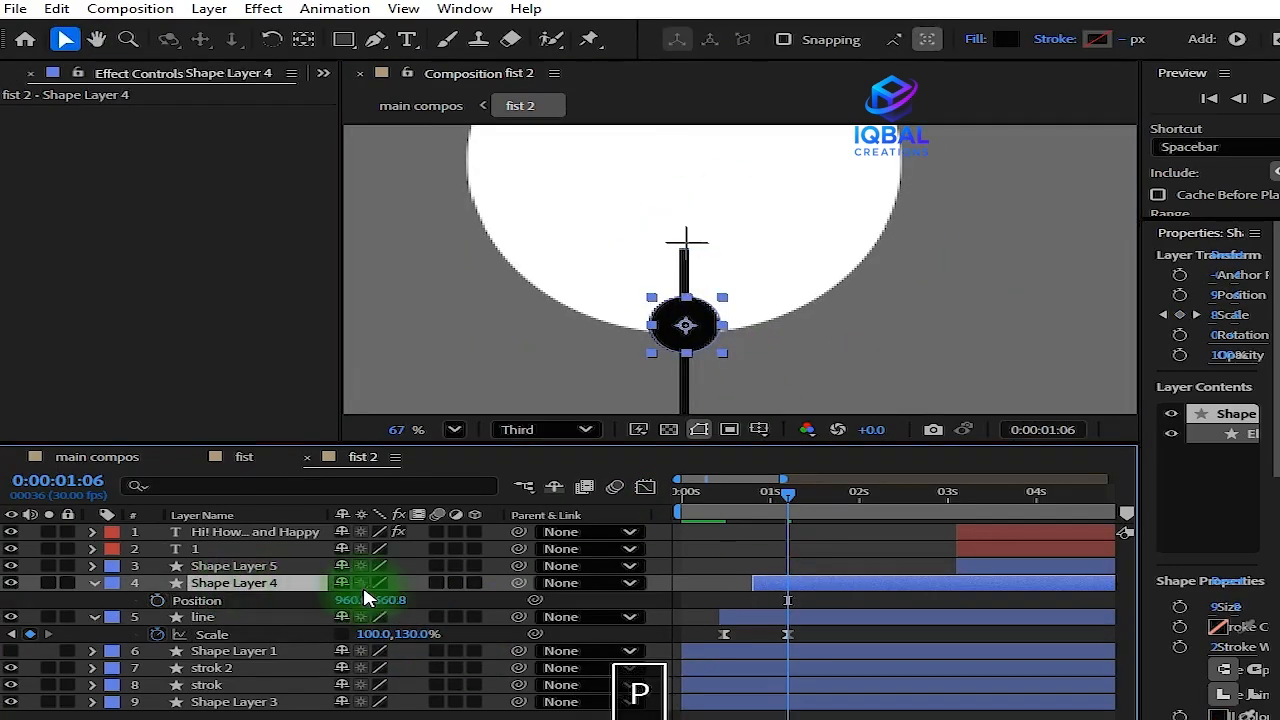
{"action": "left_click_drag", "start_coordinate": [710, 333], "coordinate": [706, 252]}
{"action": "scroll", "coordinate": [706, 250], "scroll_direction": "down", "scroll_amount": 2}
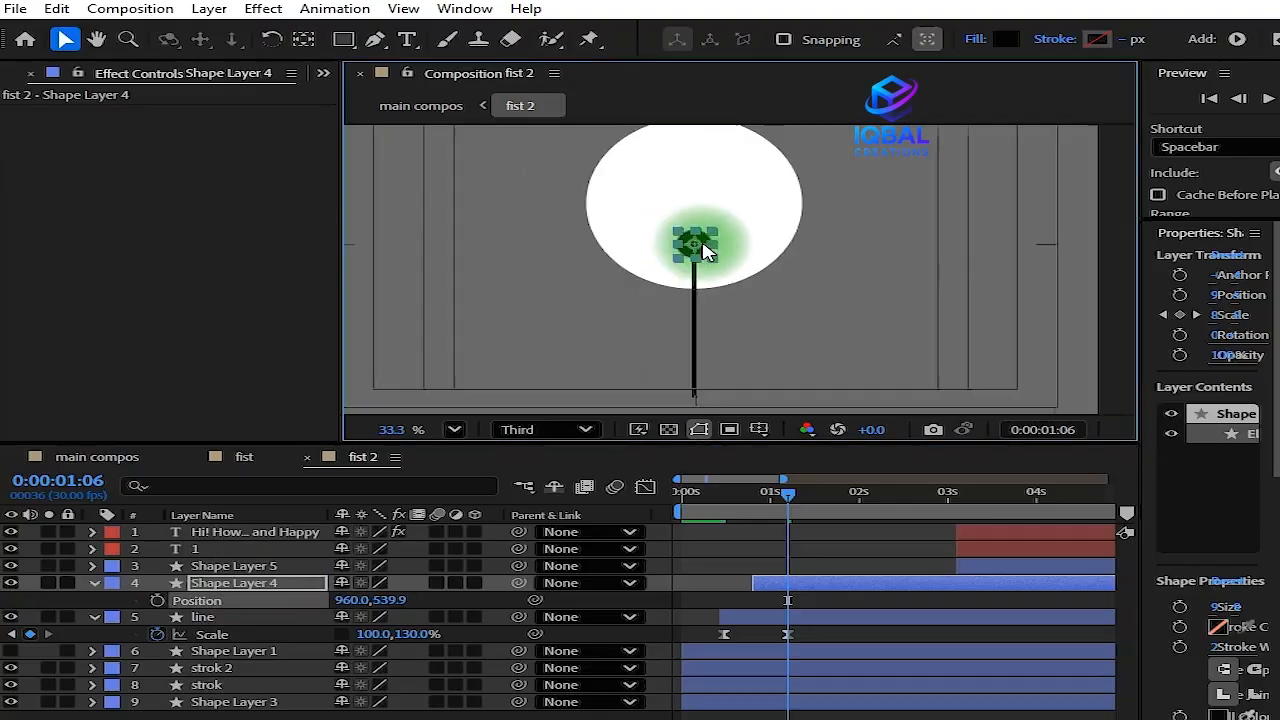
Set the vertical scale of the line layer's 0:00:01:06 keyframe to 150%
{"action": "left_click", "coordinate": [816, 619]}
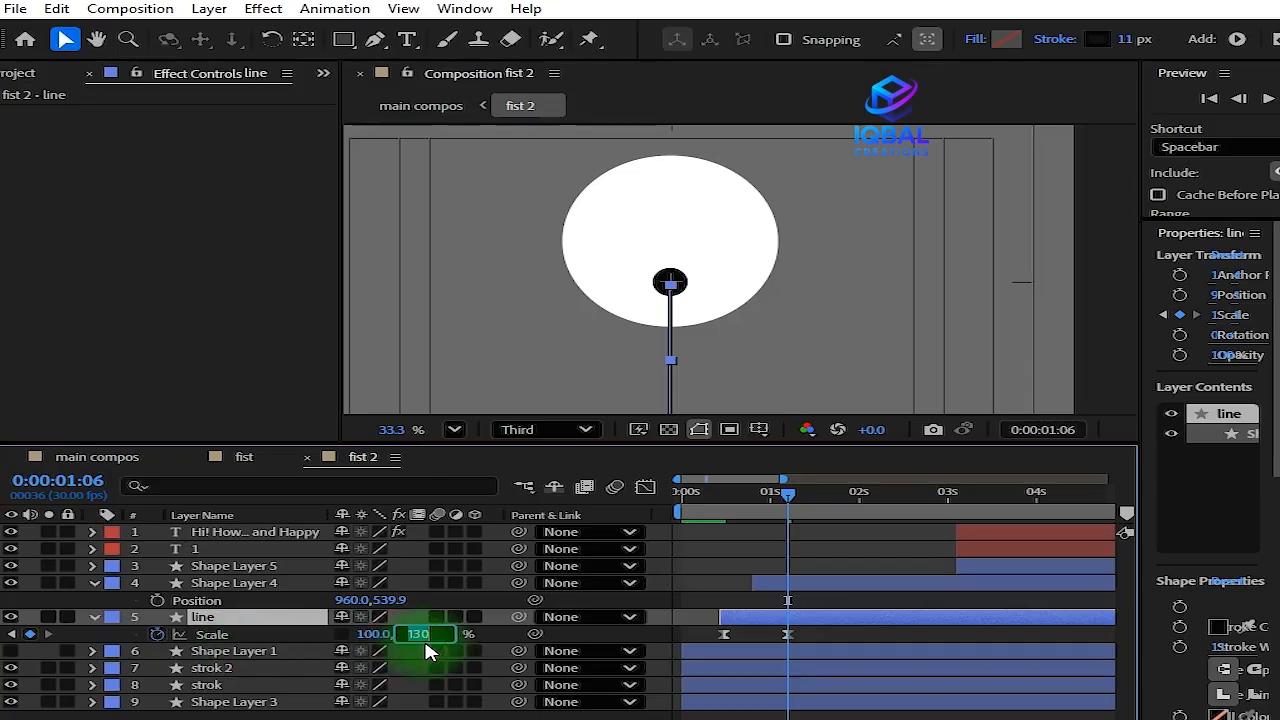
{"action": "key", "text": "Return"}
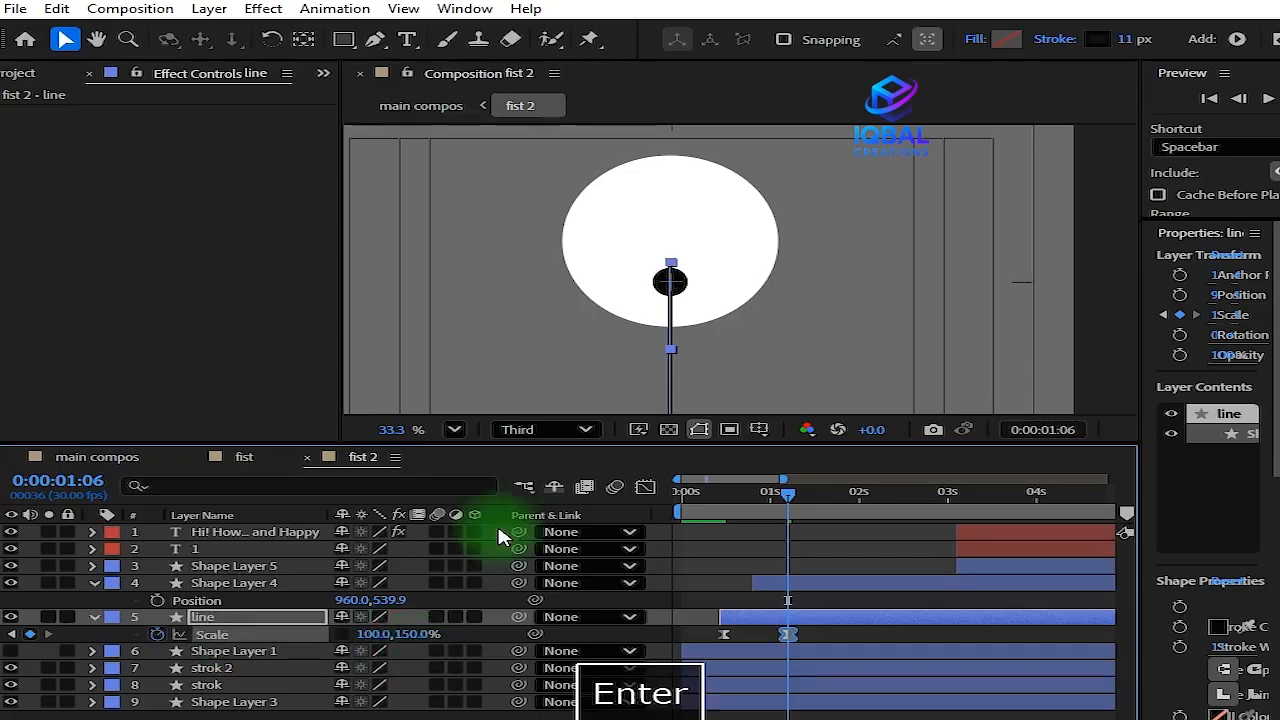
{"action": "scroll", "coordinate": [646, 189], "scroll_direction": "up", "scroll_amount": 2}
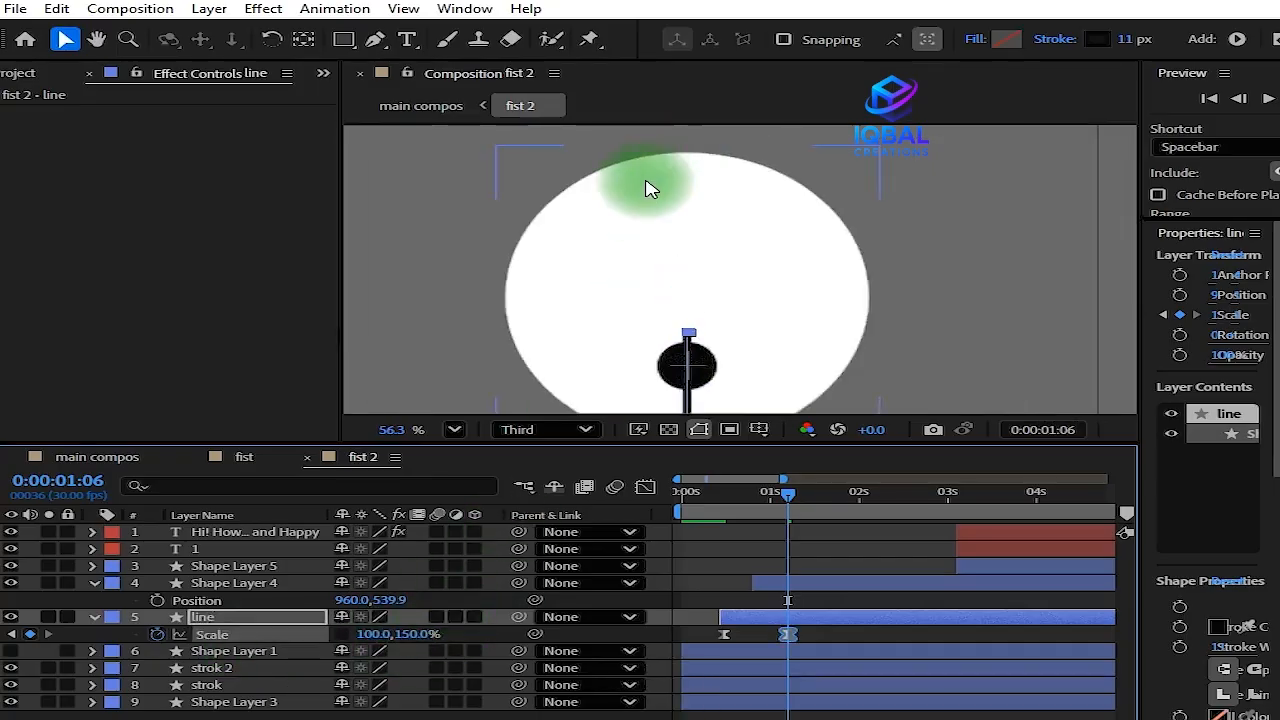
Move Shape Layer 4's dot up onto the end of the lengthened line, at 960, 474.1, and collapse the layer
{"action": "left_click", "coordinate": [700, 372]}
{"action": "left_click_drag", "start_coordinate": [703, 373], "coordinate": [698, 350]}
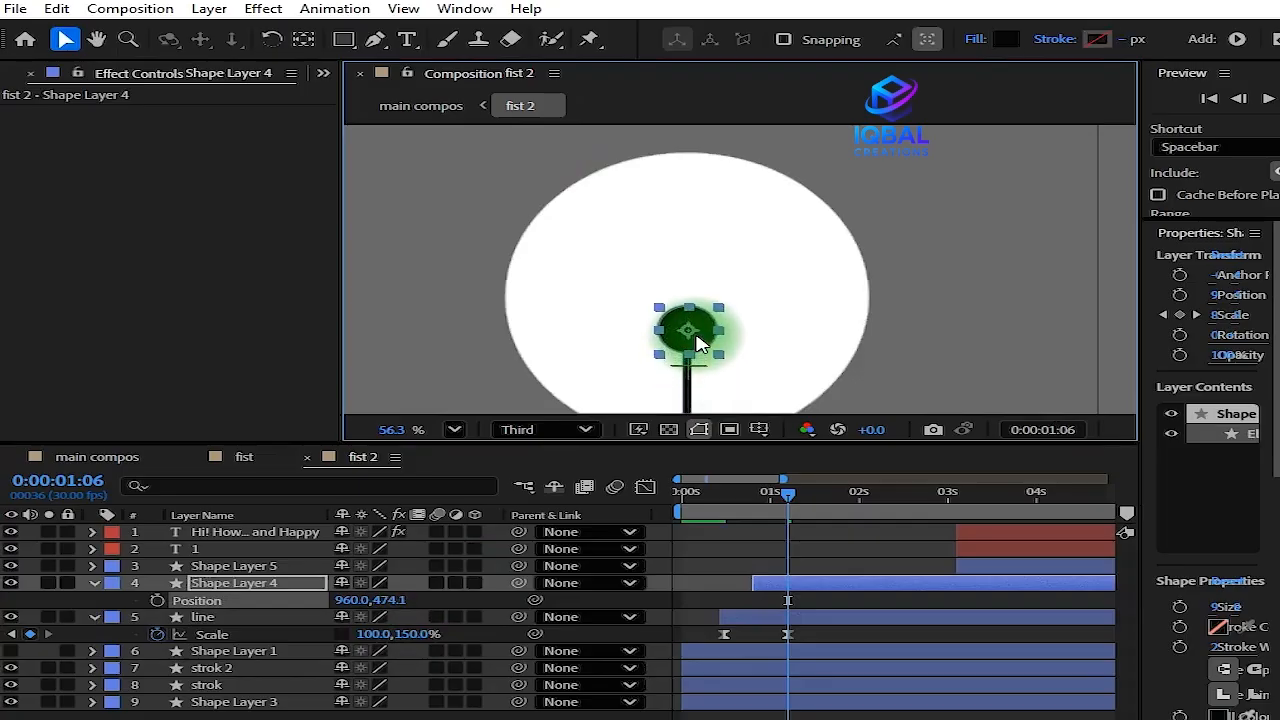
{"action": "left_click", "coordinate": [96, 583]}
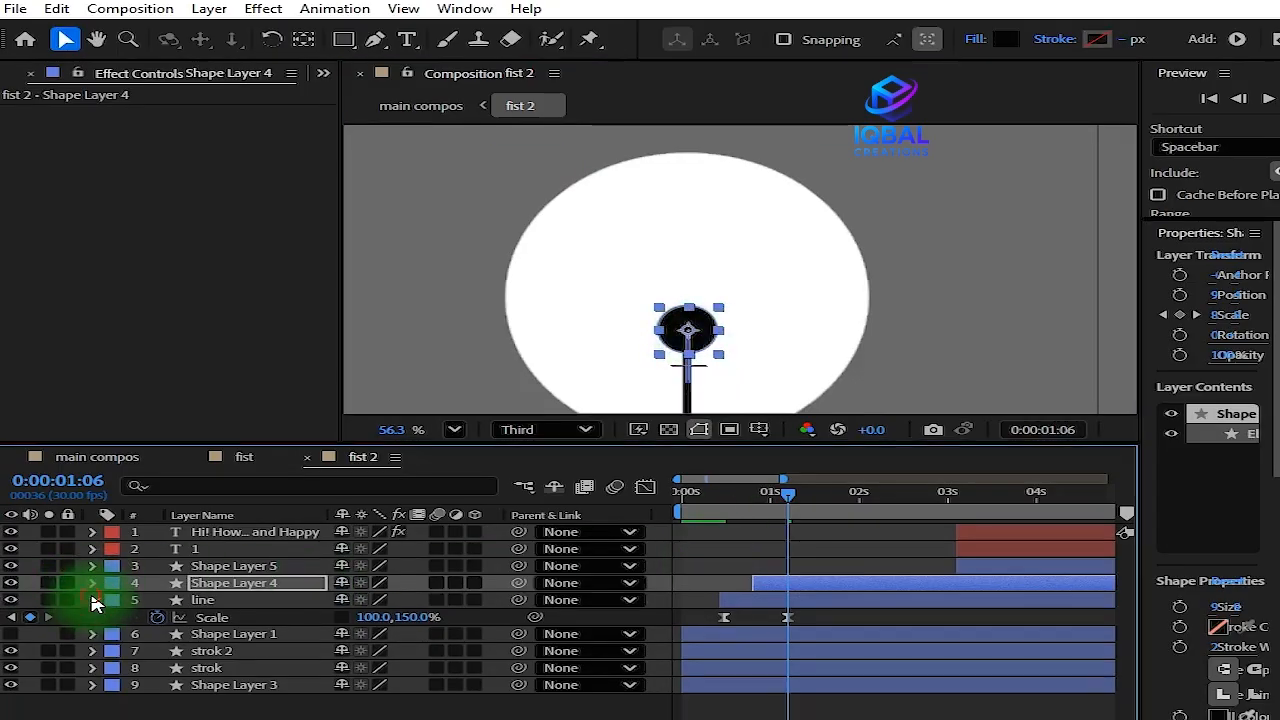
Collapse the line layer and lock both Shape Layer 4 and line
{"action": "left_click", "coordinate": [94, 600]}
{"action": "left_click", "coordinate": [67, 582]}
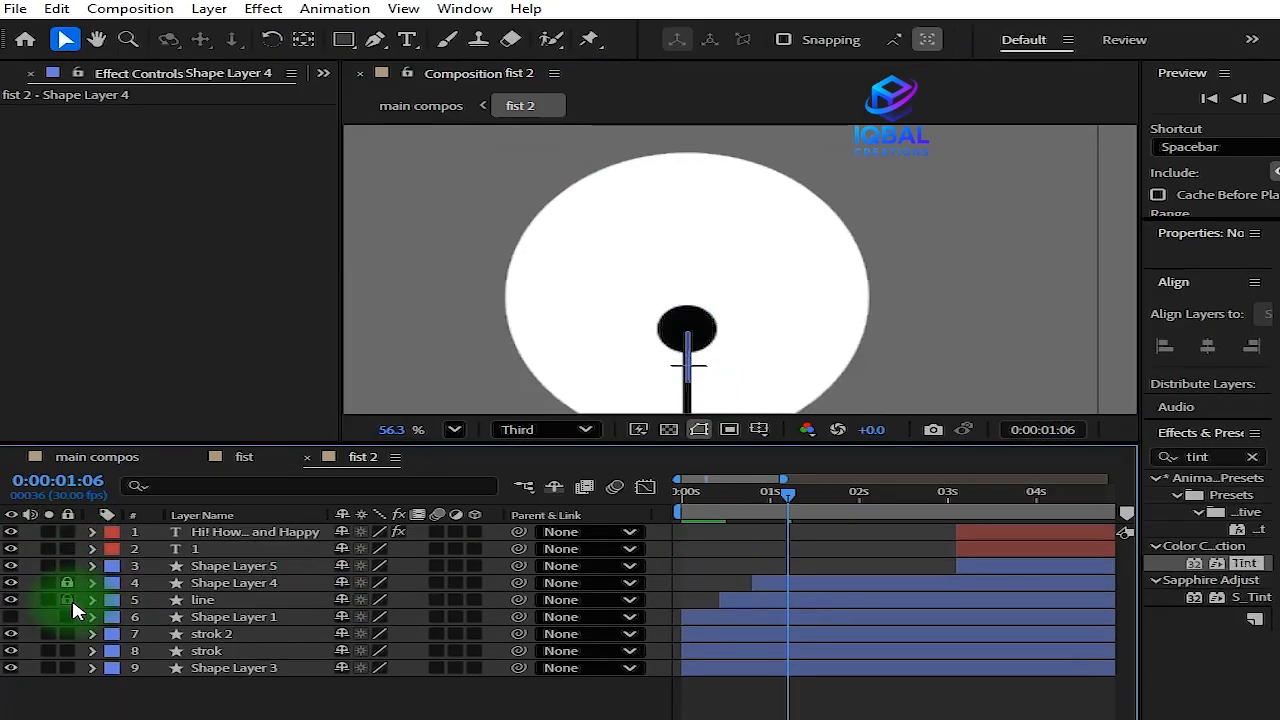
{"action": "left_click", "coordinate": [200, 600]}
{"action": "left_click", "coordinate": [67, 600]}
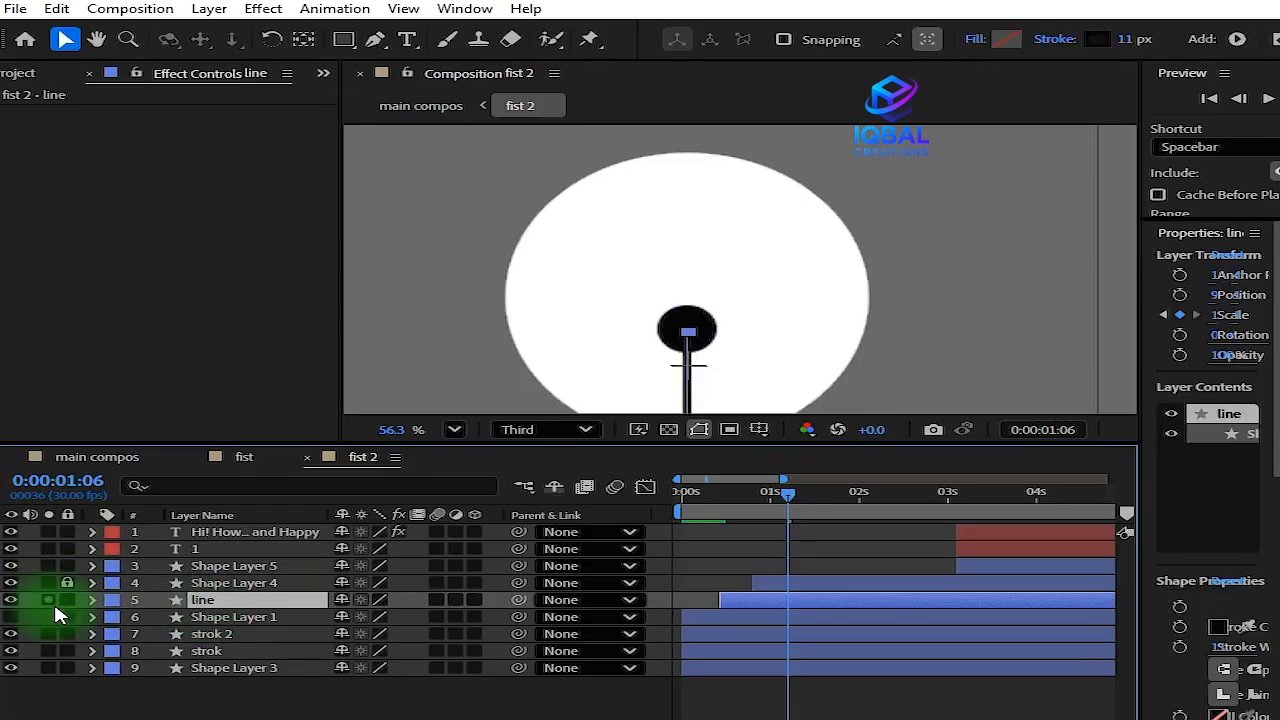
Add a null object to the fist 2 composition
{"action": "left_click_drag", "start_coordinate": [225, 685], "coordinate": [228, 566]}
{"action": "right_click", "coordinate": [283, 708]}
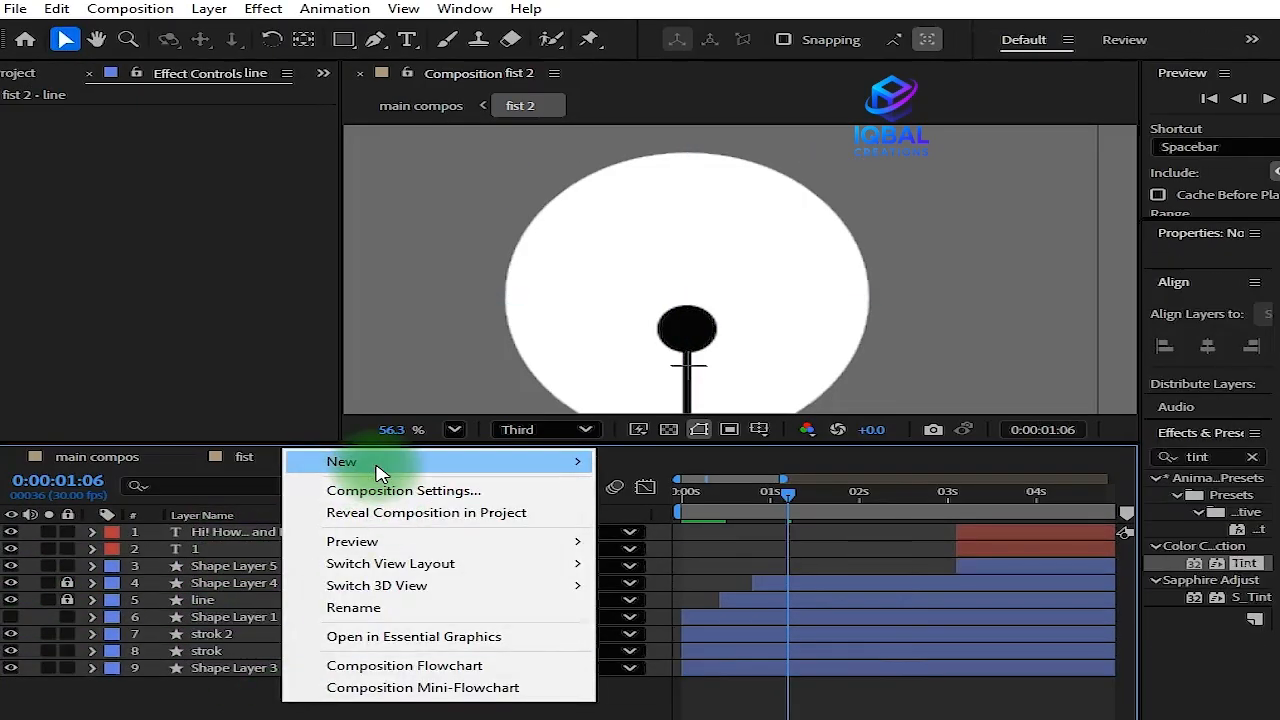
{"action": "mouse_move", "coordinate": [400, 462]}
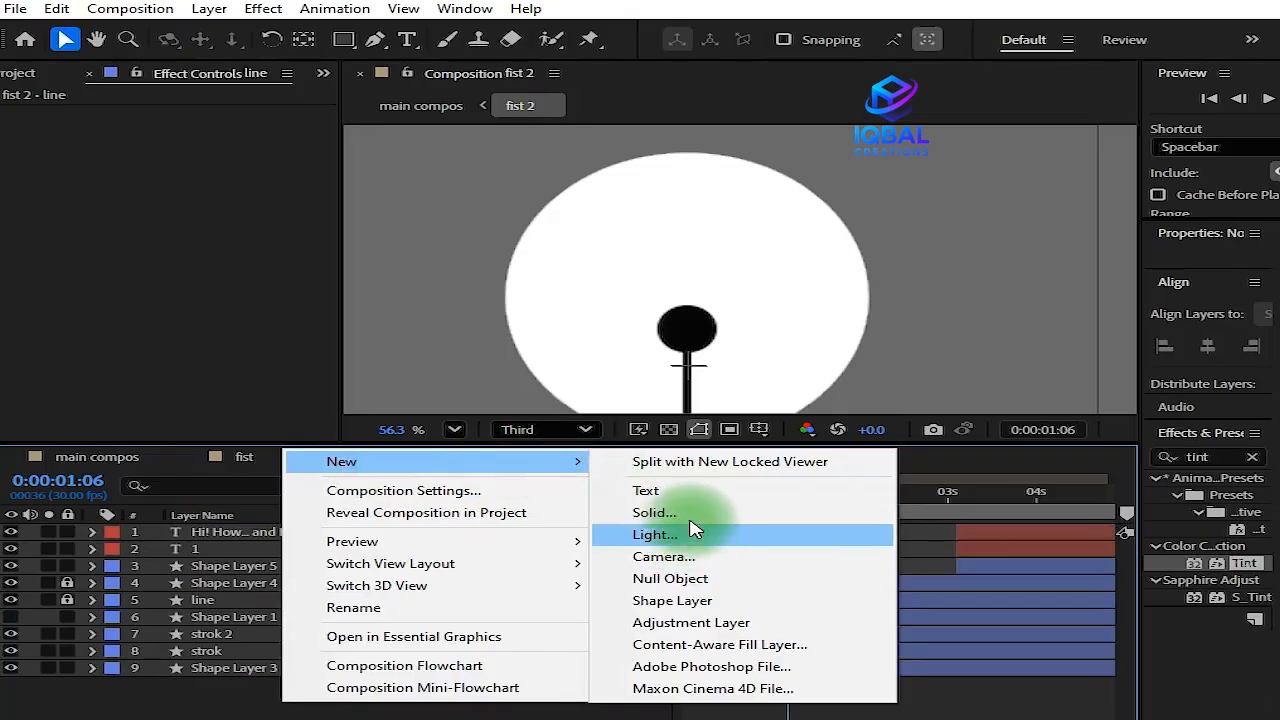
{"action": "left_click", "coordinate": [700, 584]}
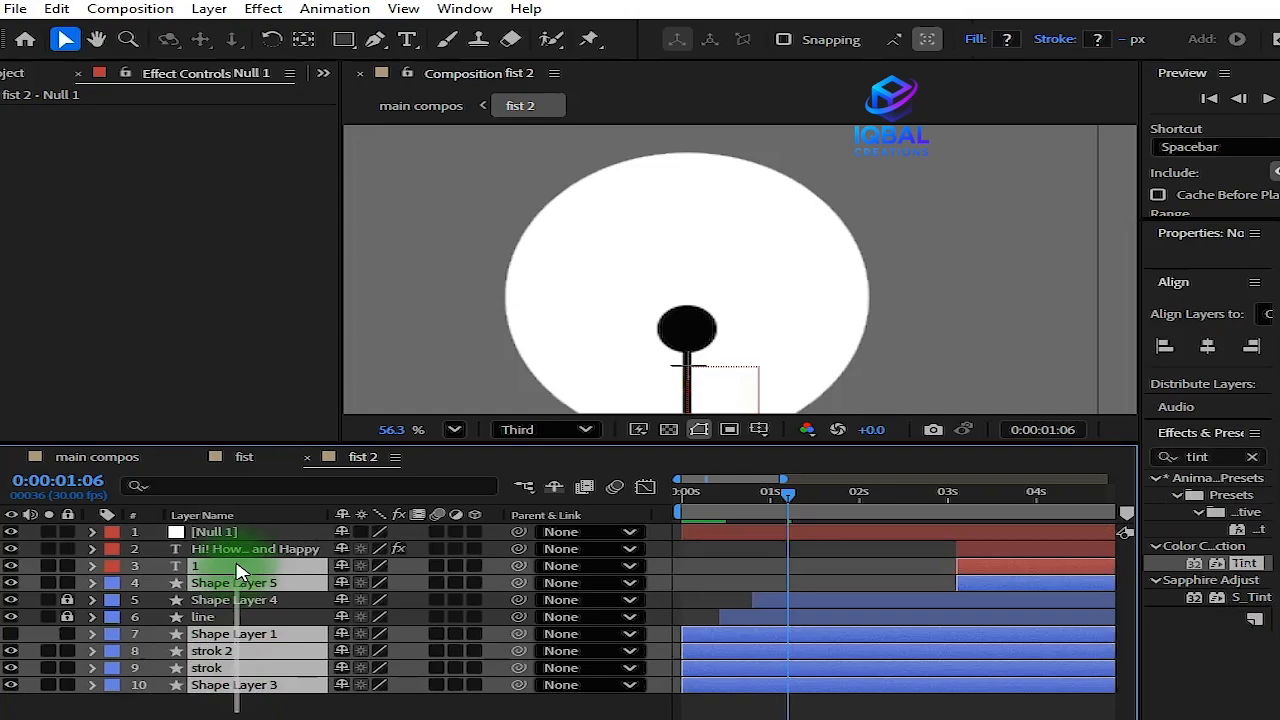
Parent all unlocked layers, from Shape Layer 3 up to the greeting text, to Null 1
{"action": "left_click", "coordinate": [250, 686]}
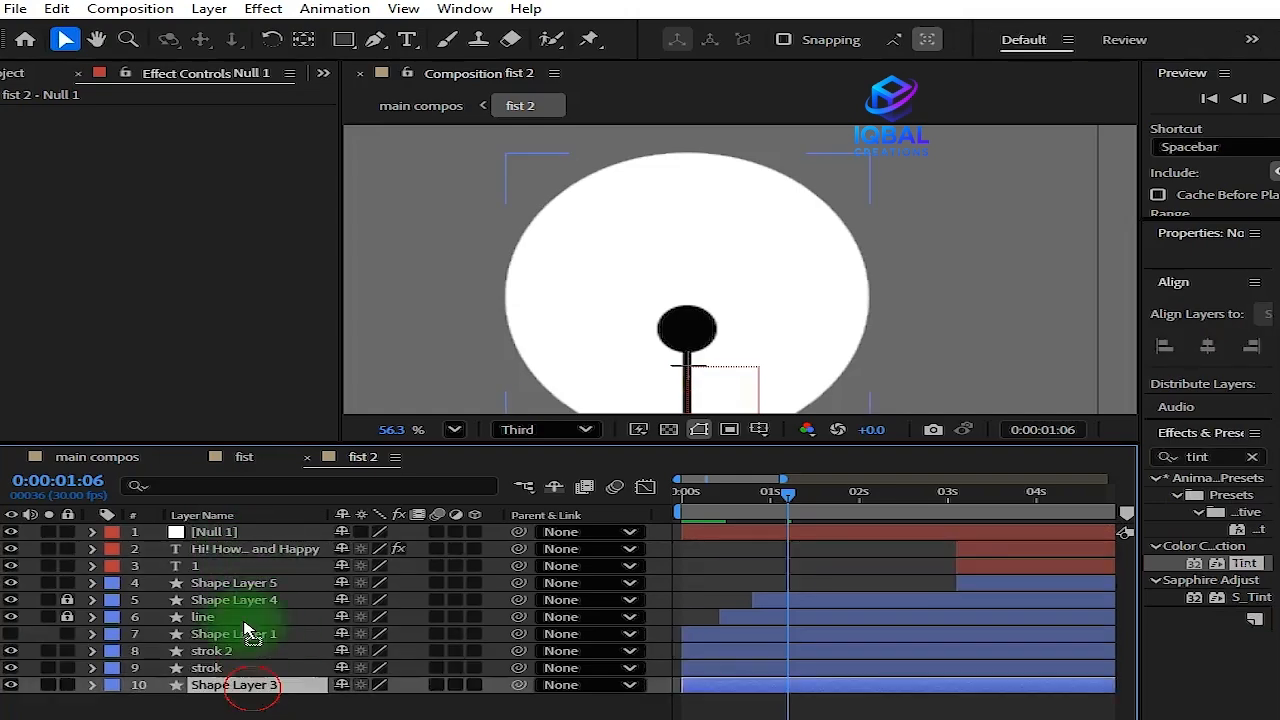
{"action": "left_click", "coordinate": [254, 552], "text": "shift"}
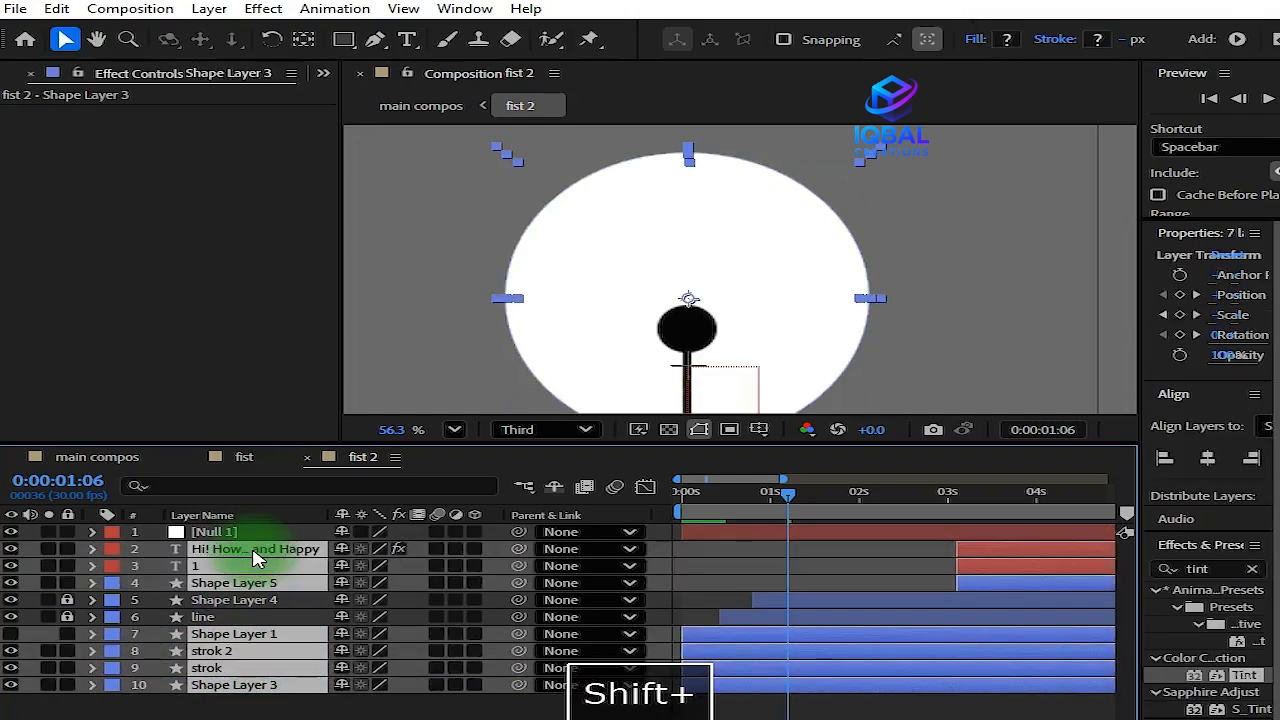
{"action": "left_click_drag", "start_coordinate": [519, 557], "coordinate": [286, 533]}
Reveal Null 1's Position and raise the parented circle group to 960, 354, so the circle's lower edge meets the dot
{"action": "scroll", "coordinate": [871, 306], "scroll_direction": "down", "scroll_amount": 2}
{"action": "left_click_drag", "start_coordinate": [790, 362], "coordinate": [771, 337]}
{"action": "left_click", "coordinate": [230, 535]}
{"action": "key", "text": "ctrl+z"}
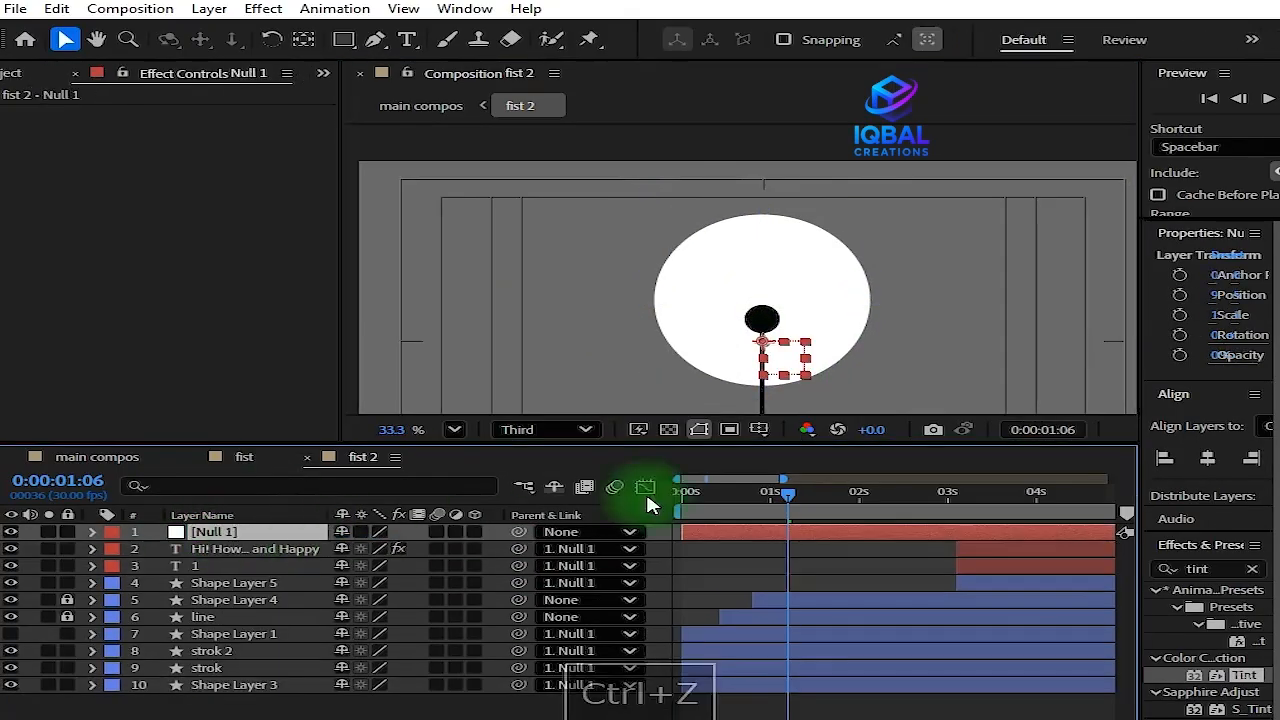
{"action": "key", "text": "p"}
{"action": "left_click_drag", "start_coordinate": [354, 549], "coordinate": [137, 573]}
{"action": "key", "text": "ctrl+z"}
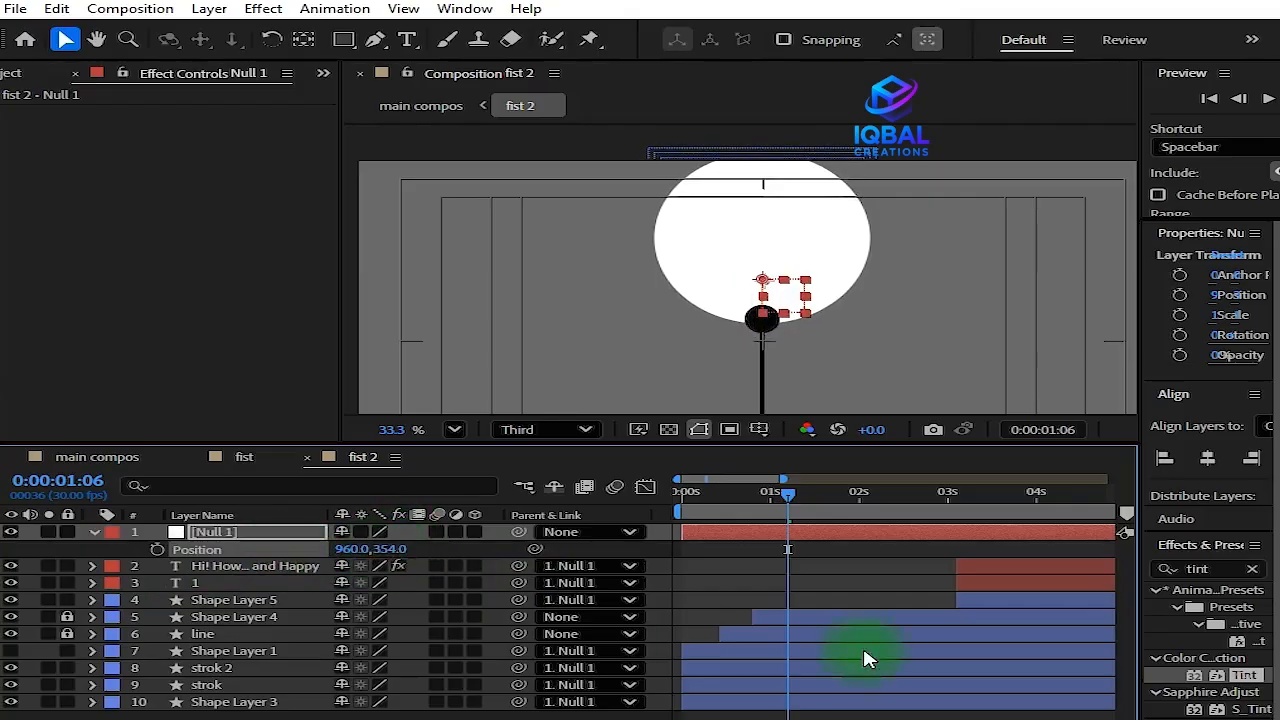
Preview the fist 2 animation from near its start
{"action": "left_click_drag", "start_coordinate": [795, 515], "coordinate": [686, 514]}
{"action": "key", "text": "space"}
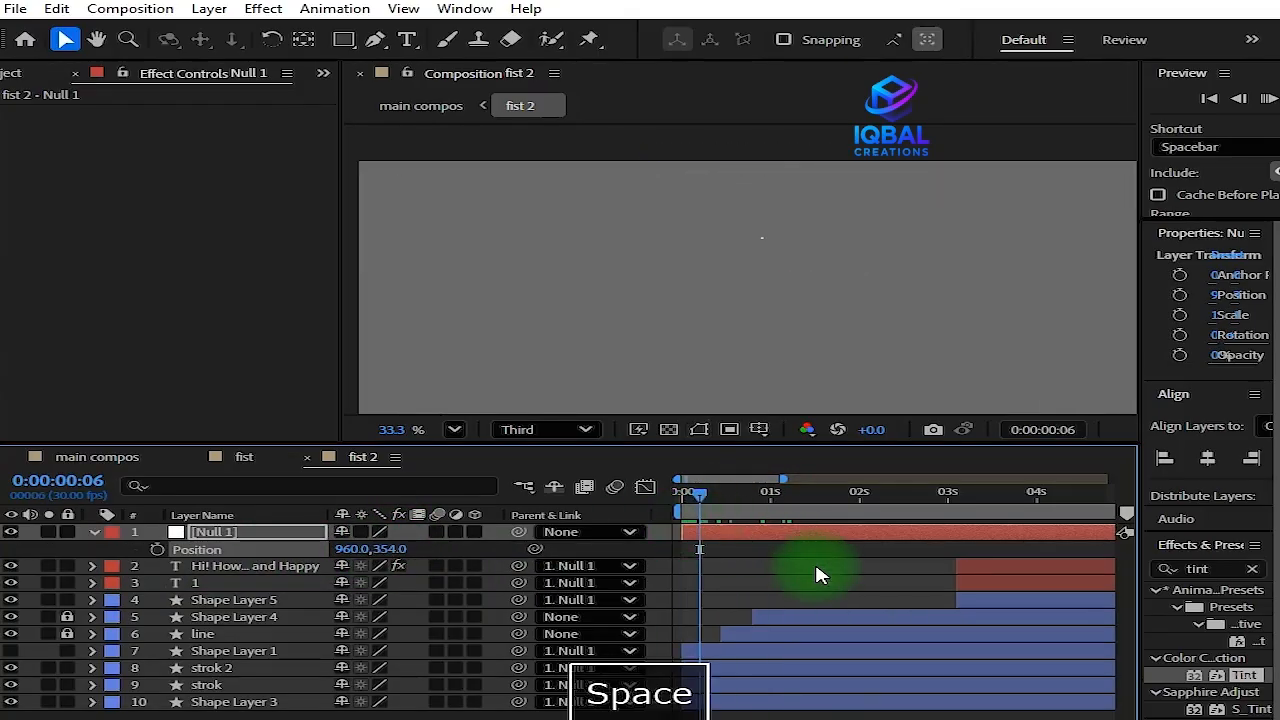
{"action": "key", "text": "space"}
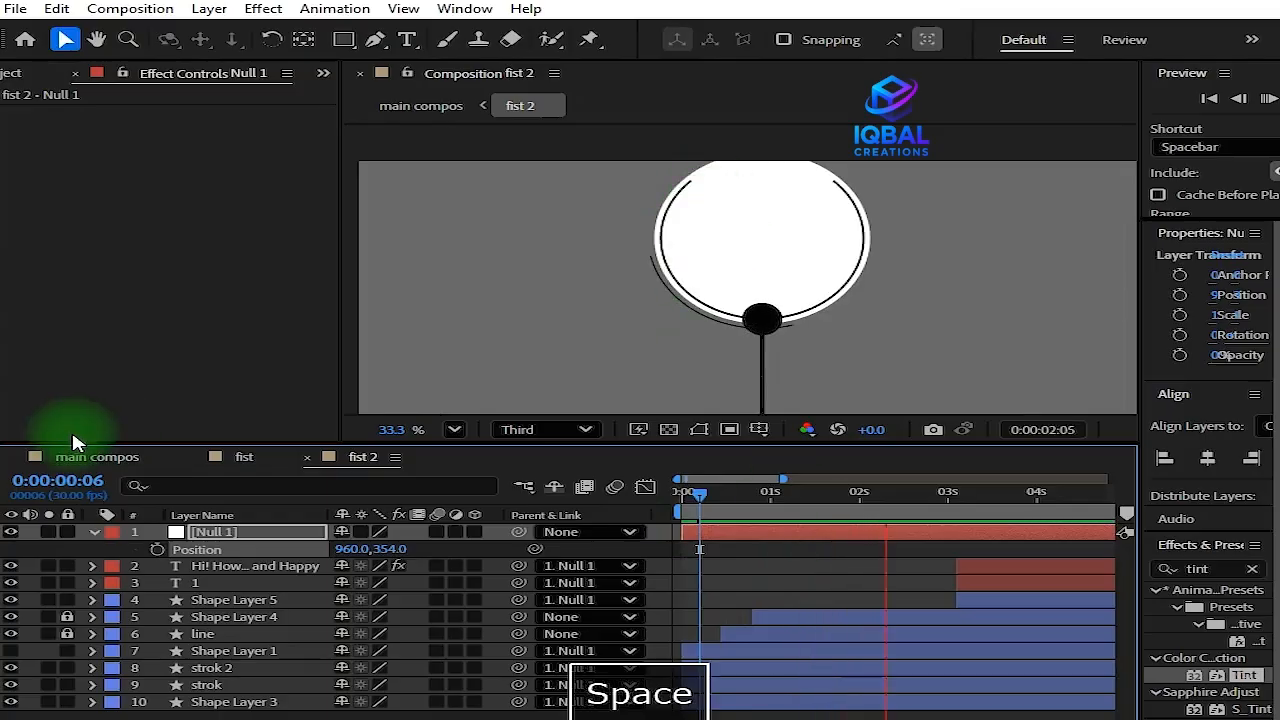
Return to main compos and check the raised blue circle at 0:00:03:25
{"action": "left_click", "coordinate": [110, 465]}
{"action": "scroll", "coordinate": [591, 283], "scroll_direction": "down", "scroll_amount": 1}
{"action": "mouse_move", "coordinate": [846, 498]}
{"action": "left_mouse_down"}
{"action": "mouse_move", "coordinate": [781, 513]}
{"action": "mouse_move", "coordinate": [814, 491]}
{"action": "mouse_move", "coordinate": [868, 495]}
{"action": "left_mouse_up"}
{"action": "key", "text": "h"}
{"action": "left_click_drag", "start_coordinate": [826, 354], "coordinate": [825, 326]}
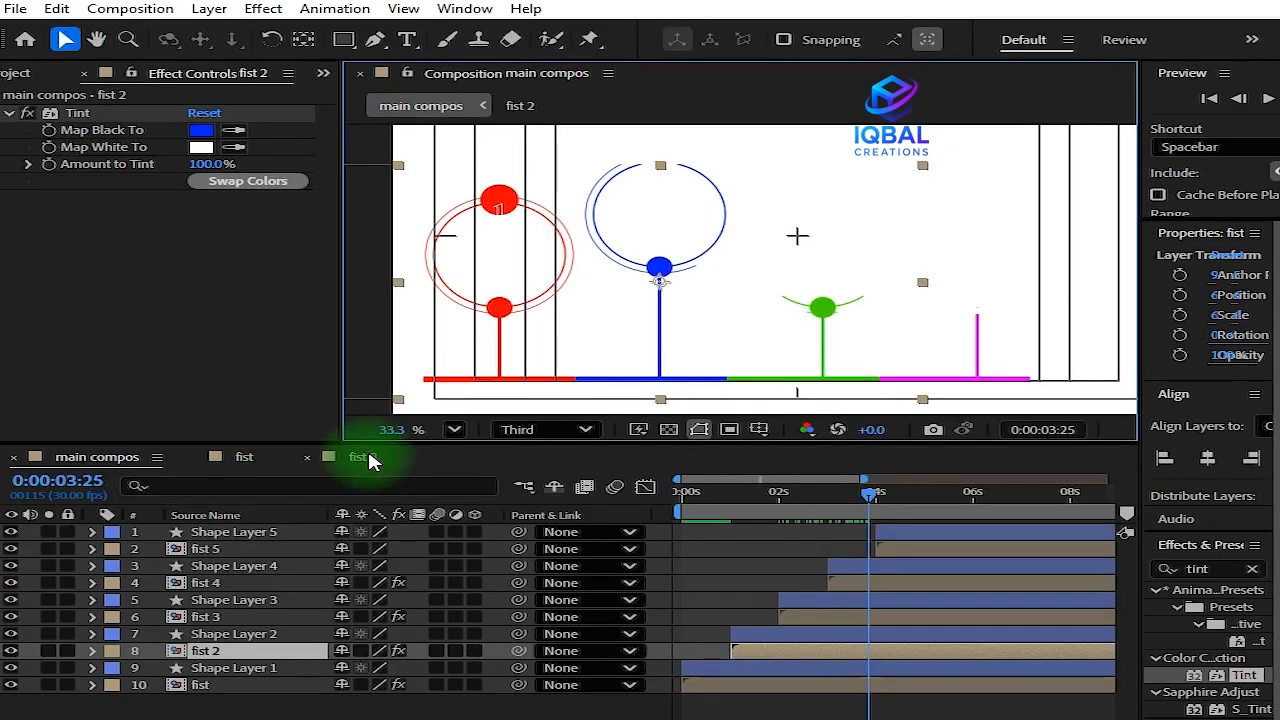
Compare the red fist and blue fist 2 circles, examining main compos up to 0:00:04:19
{"action": "left_click", "coordinate": [245, 458]}
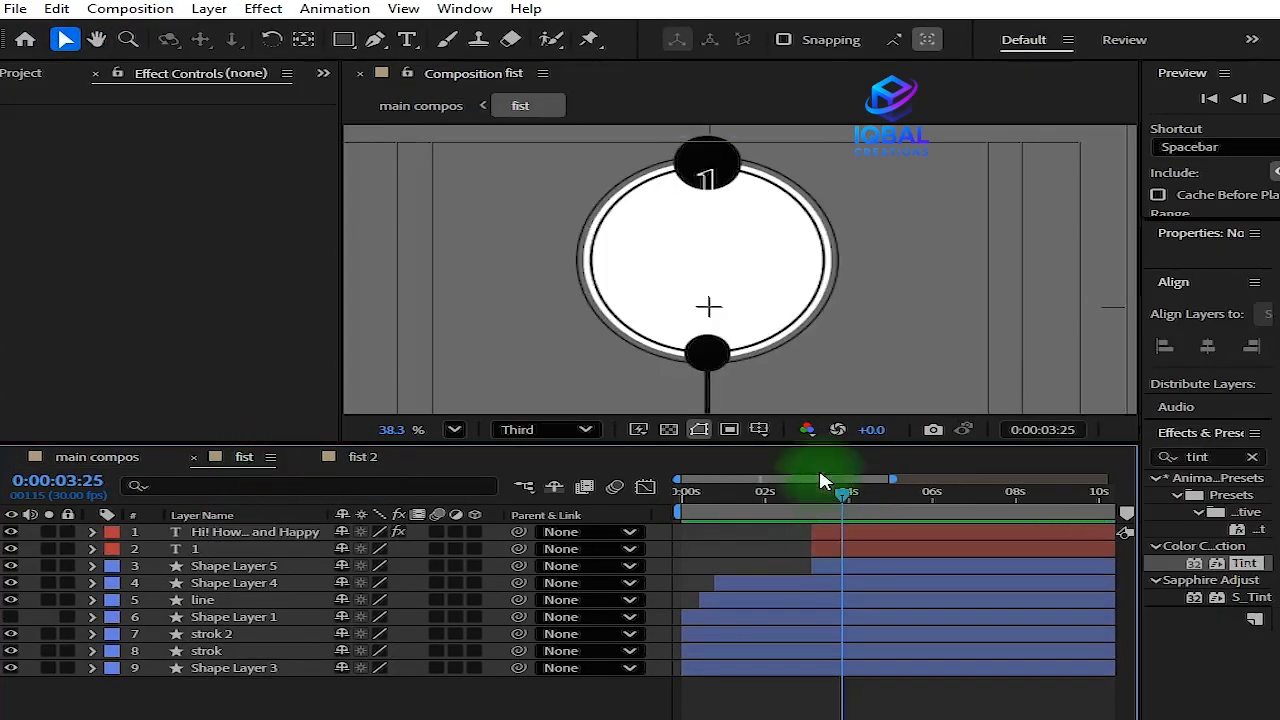
{"action": "left_click", "coordinate": [95, 456]}
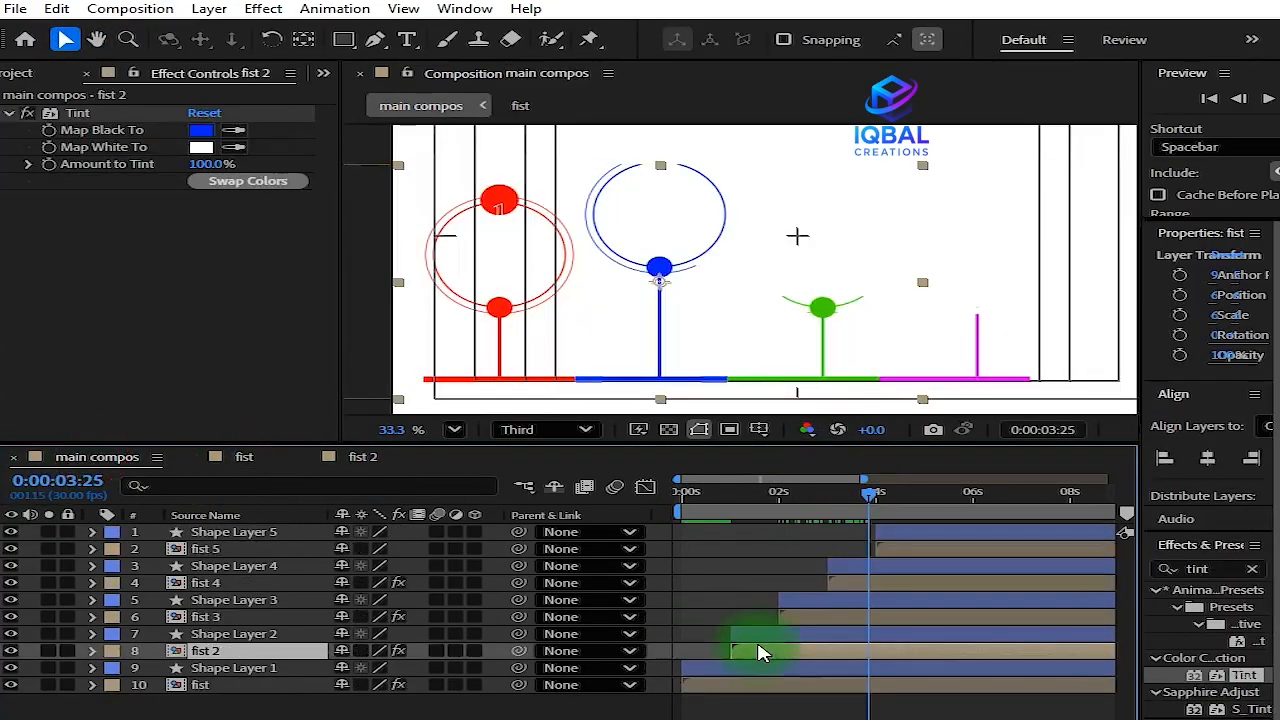
{"action": "left_click", "coordinate": [752, 686]}
{"action": "scroll", "coordinate": [500, 202], "scroll_direction": "up", "scroll_amount": 1}
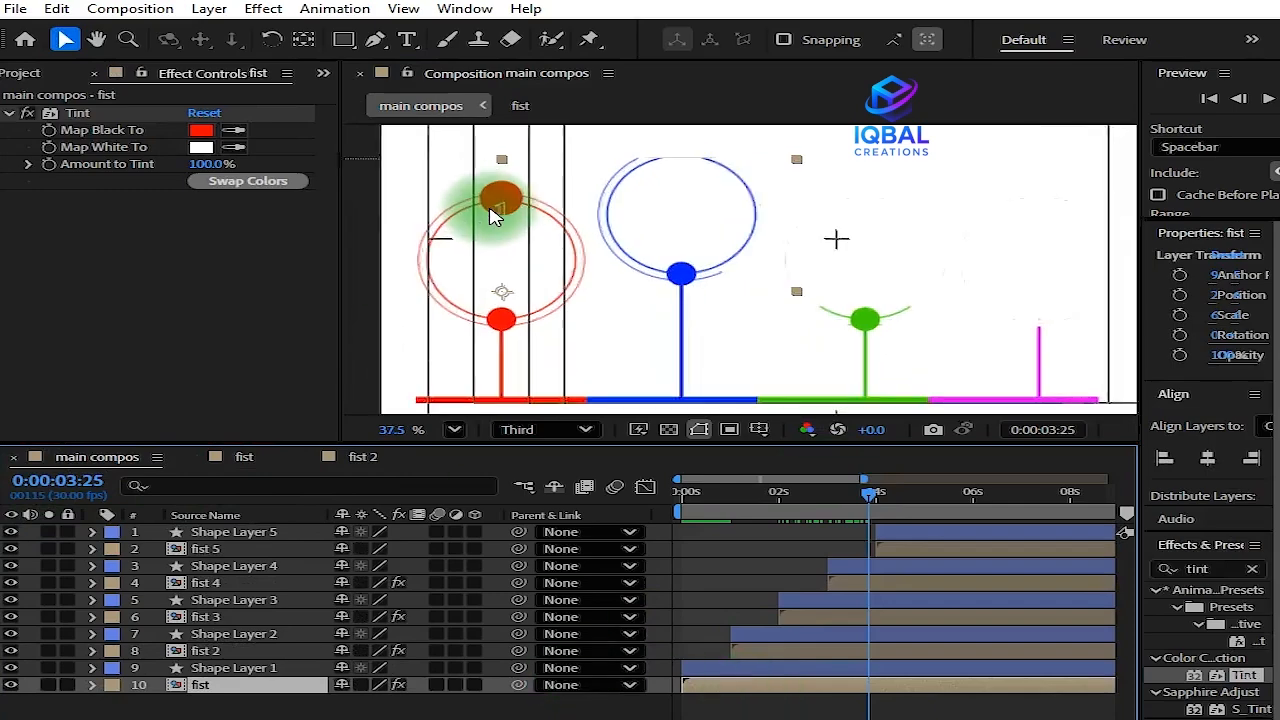
{"action": "scroll", "coordinate": [492, 218], "scroll_direction": "up", "scroll_amount": 2}
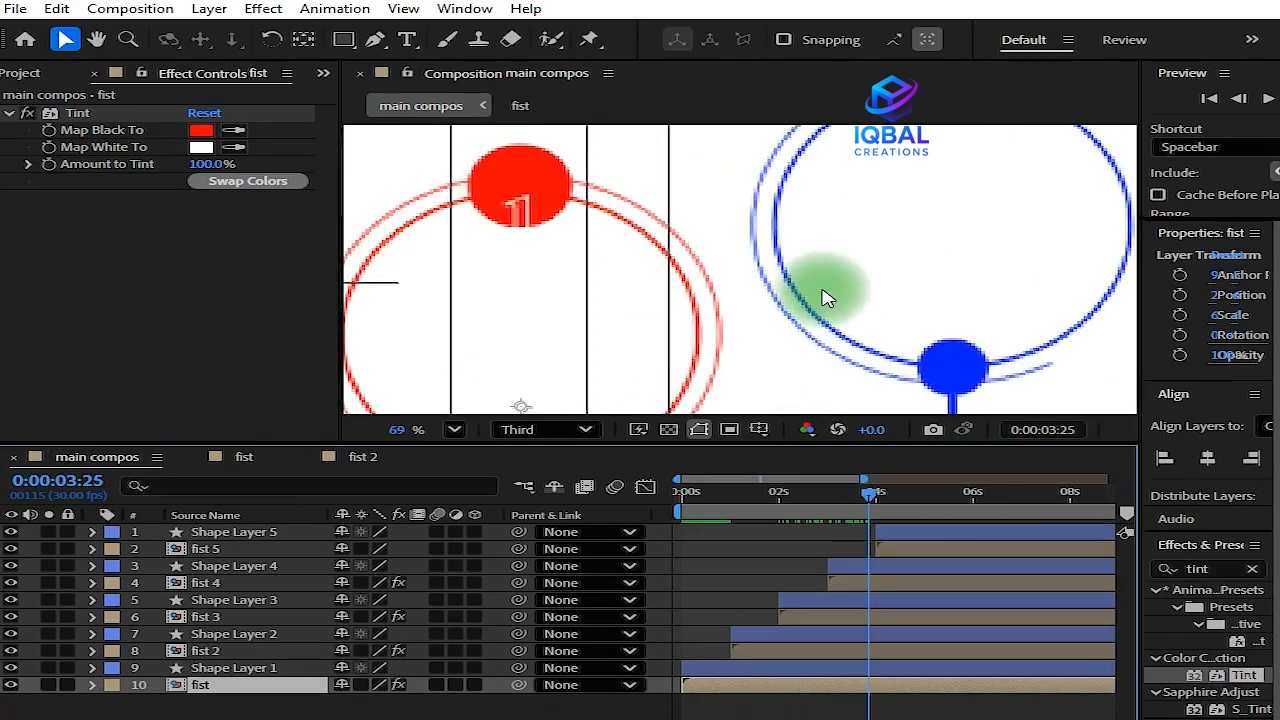
{"action": "scroll", "coordinate": [983, 280], "scroll_direction": "down", "scroll_amount": 3}
{"action": "left_click", "coordinate": [782, 670]}
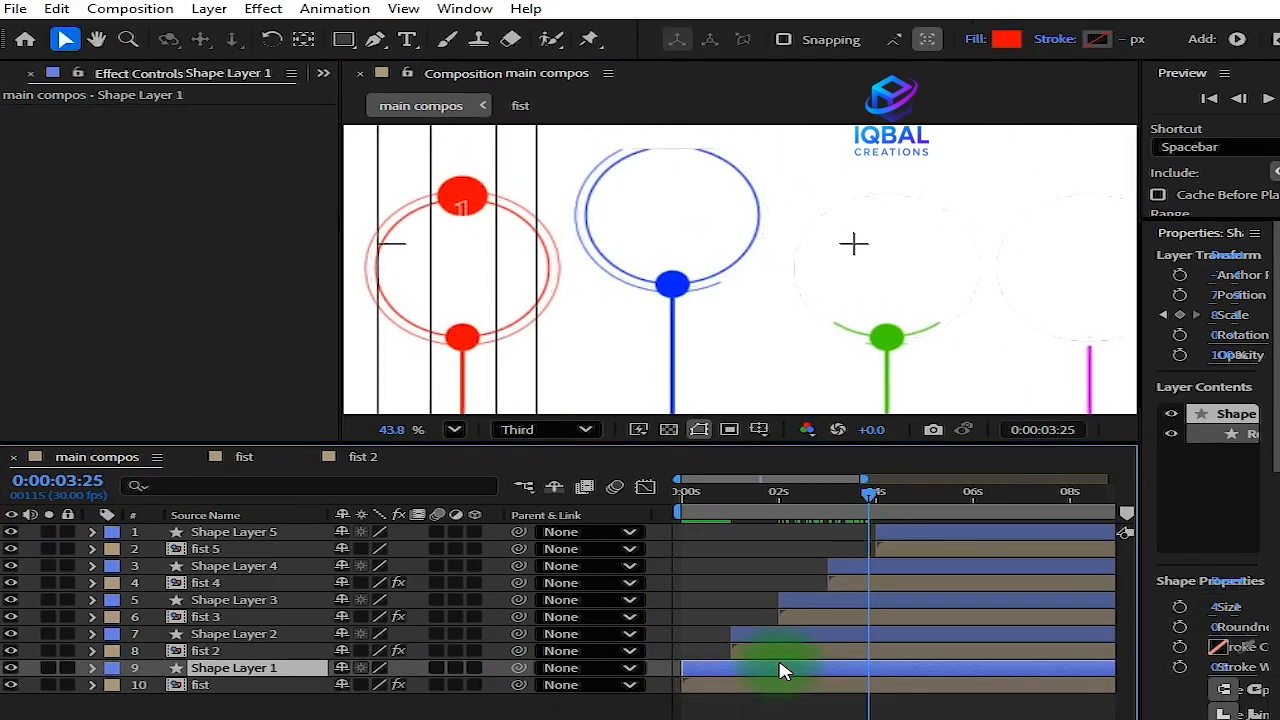
{"action": "left_click", "coordinate": [776, 652]}
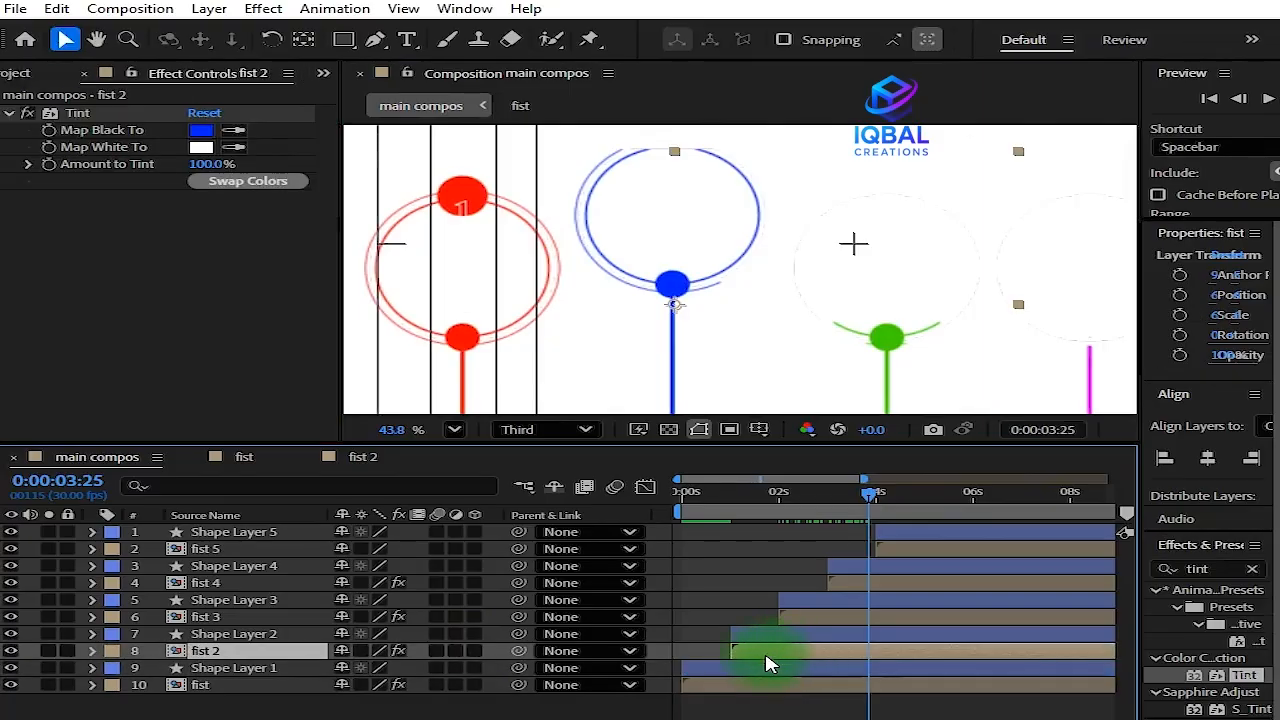
{"action": "left_click_drag", "start_coordinate": [880, 497], "coordinate": [906, 493]}
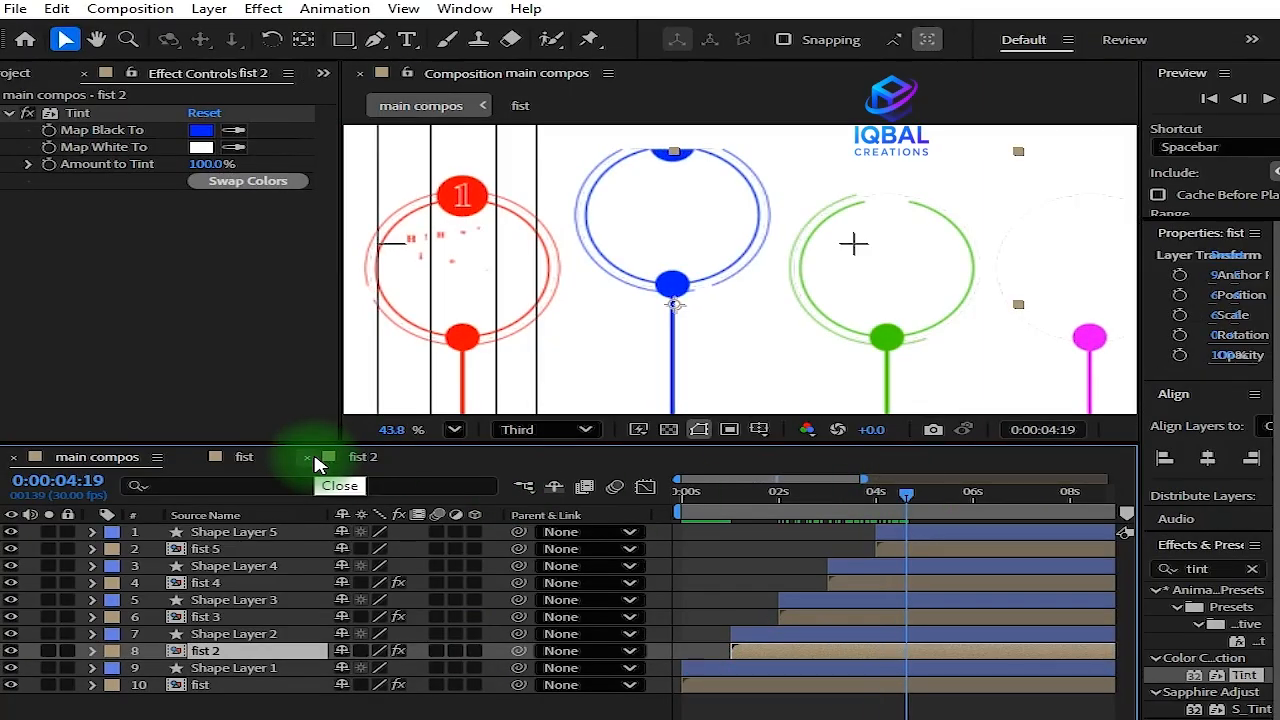
Close the fist and fist 2 timelines after rechecking fist 2, and go to 0:00:02:16 in main compos
{"action": "left_click", "coordinate": [196, 457]}
{"action": "left_click", "coordinate": [196, 457]}
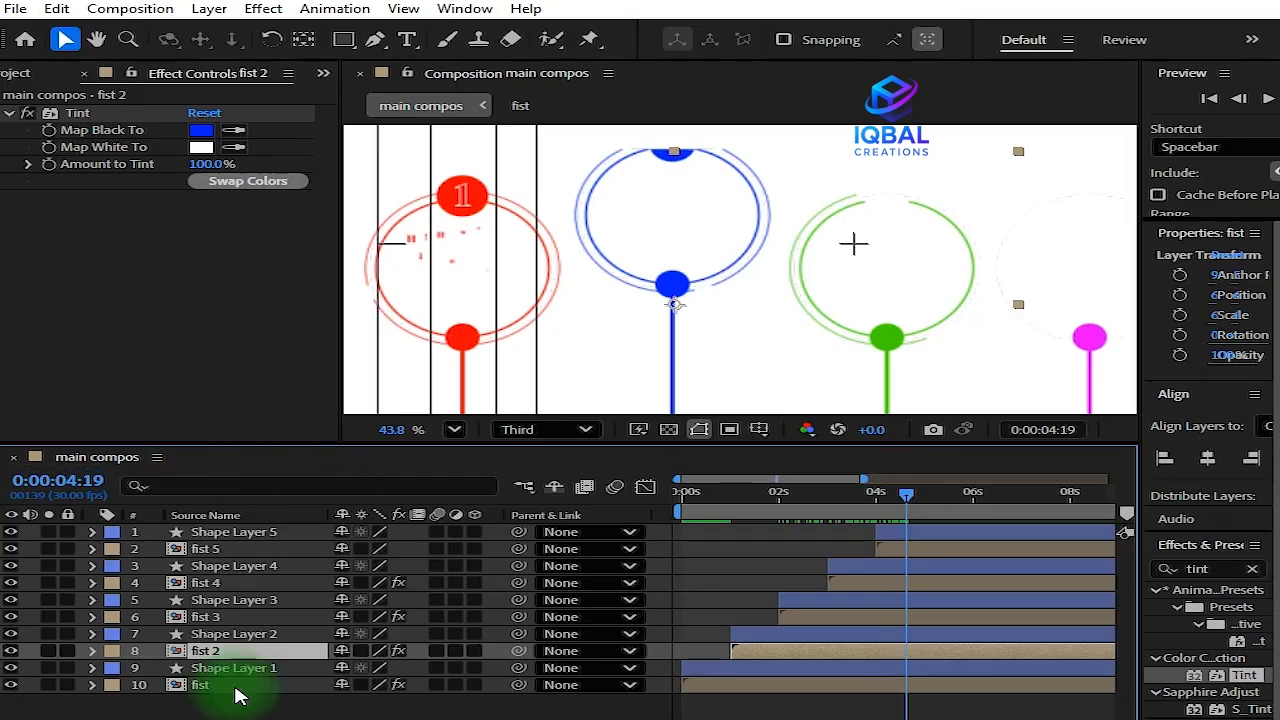
{"action": "double_click", "coordinate": [229, 651]}
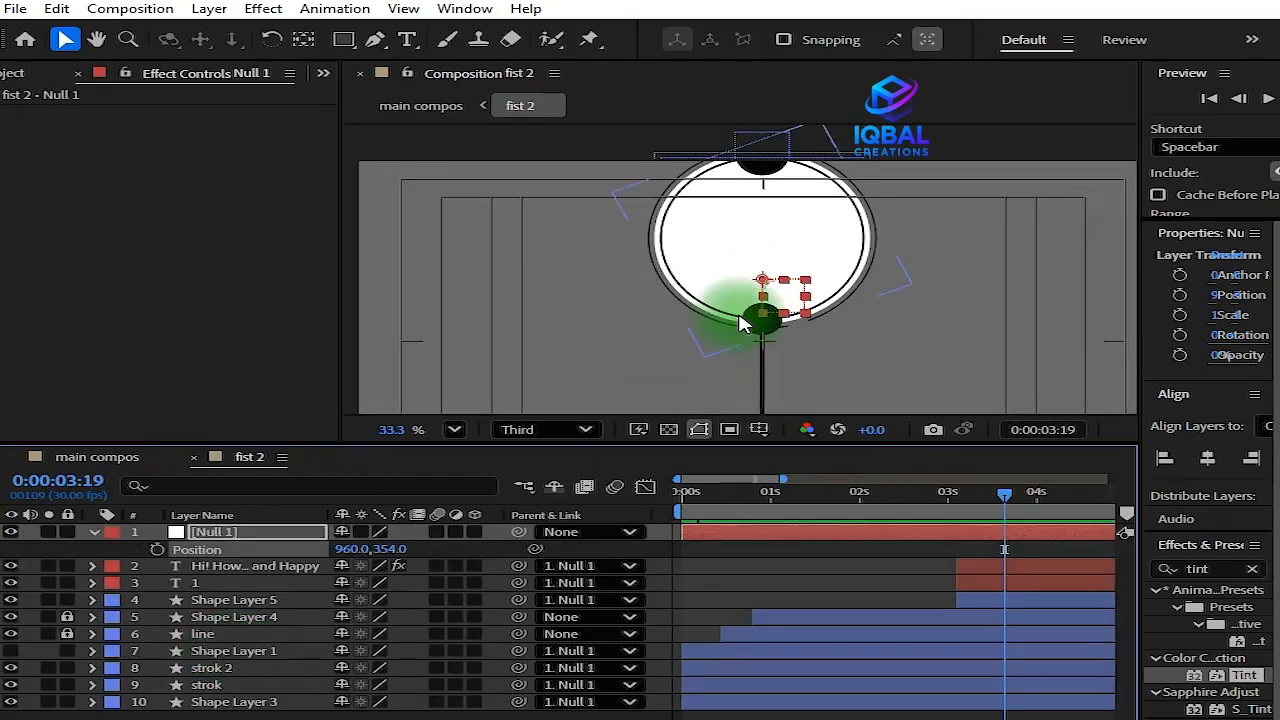
{"action": "left_click", "coordinate": [102, 457]}
{"action": "left_click", "coordinate": [196, 457]}
{"action": "left_click_drag", "start_coordinate": [903, 503], "coordinate": [806, 505]}
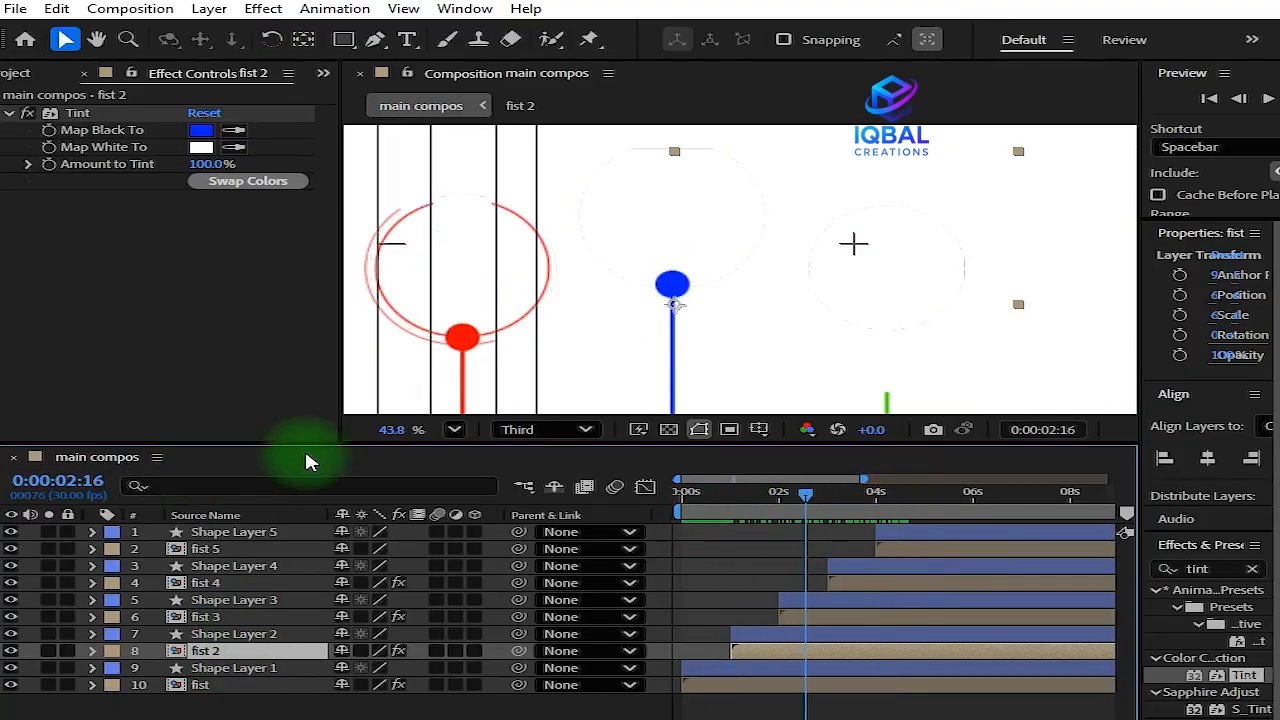
Go to 0:00:03:16 in main compos and open the green fist 3 composition
{"action": "left_click", "coordinate": [10, 651]}
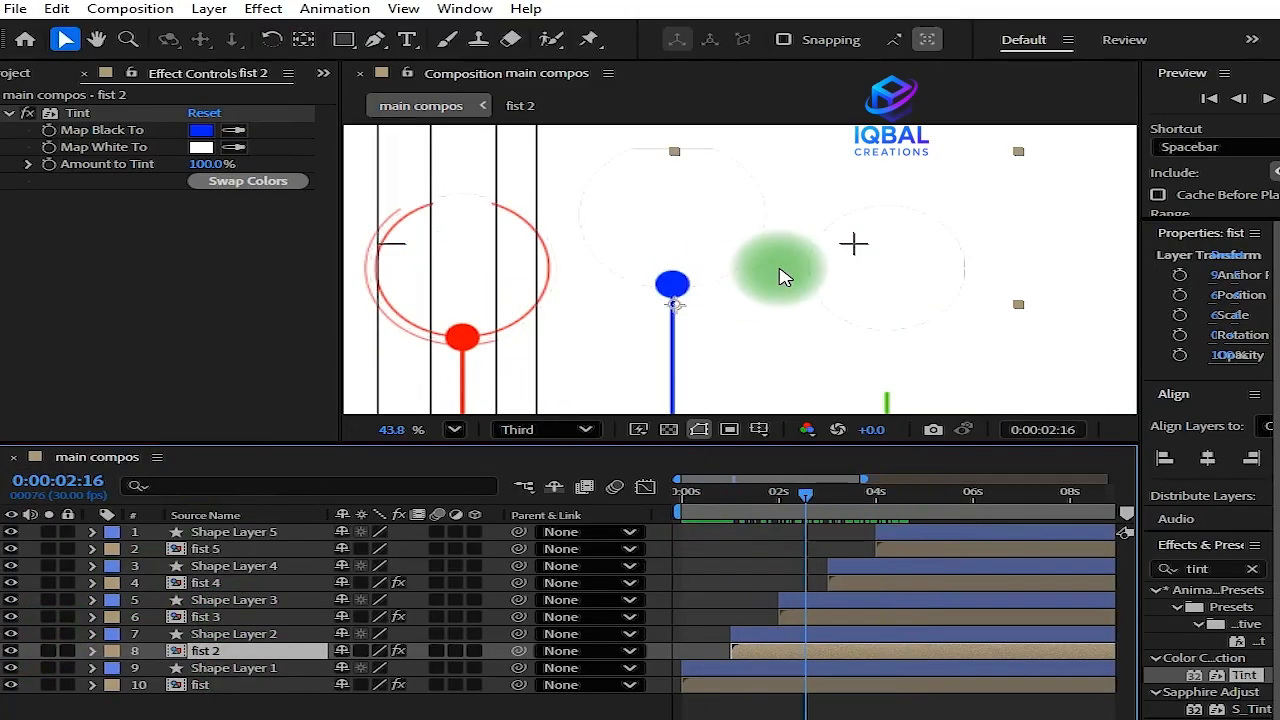
{"action": "scroll", "coordinate": [780, 275], "scroll_direction": "down", "scroll_amount": 2}
{"action": "left_click_drag", "start_coordinate": [810, 496], "coordinate": [857, 500]}
{"action": "left_click", "coordinate": [812, 634]}
{"action": "left_click", "coordinate": [875, 620]}
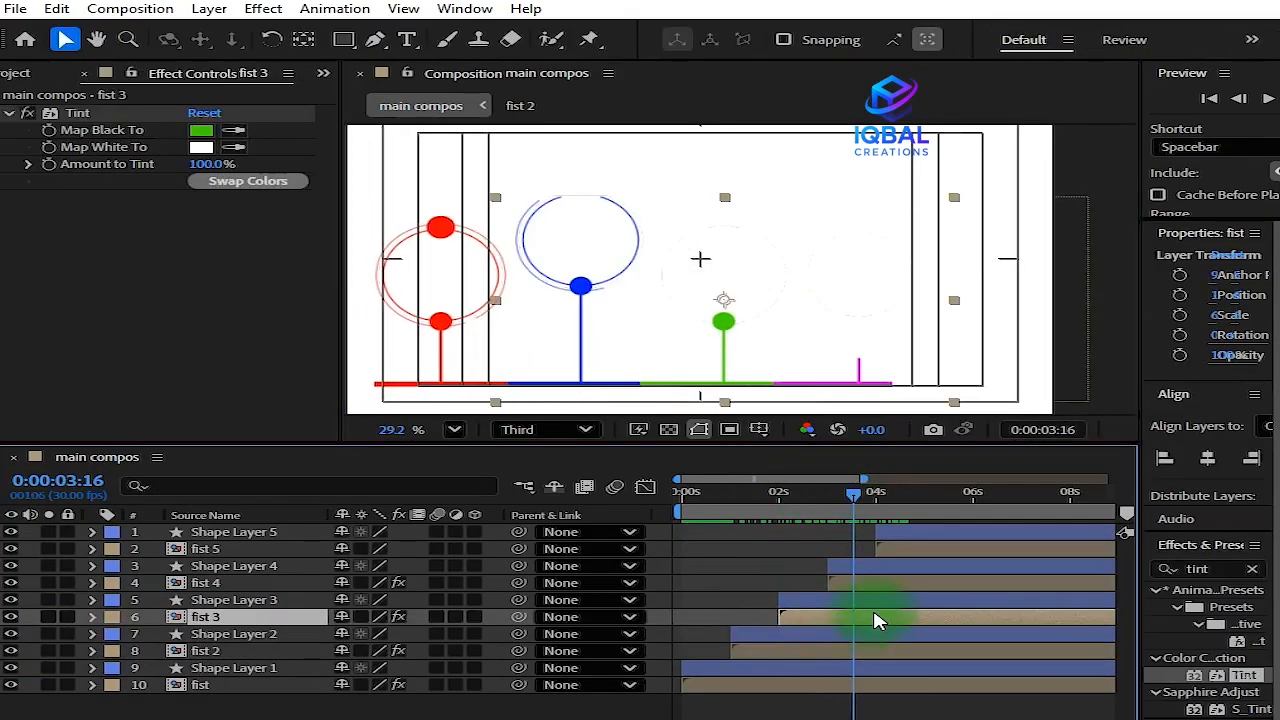
{"action": "double_click", "coordinate": [880, 620]}
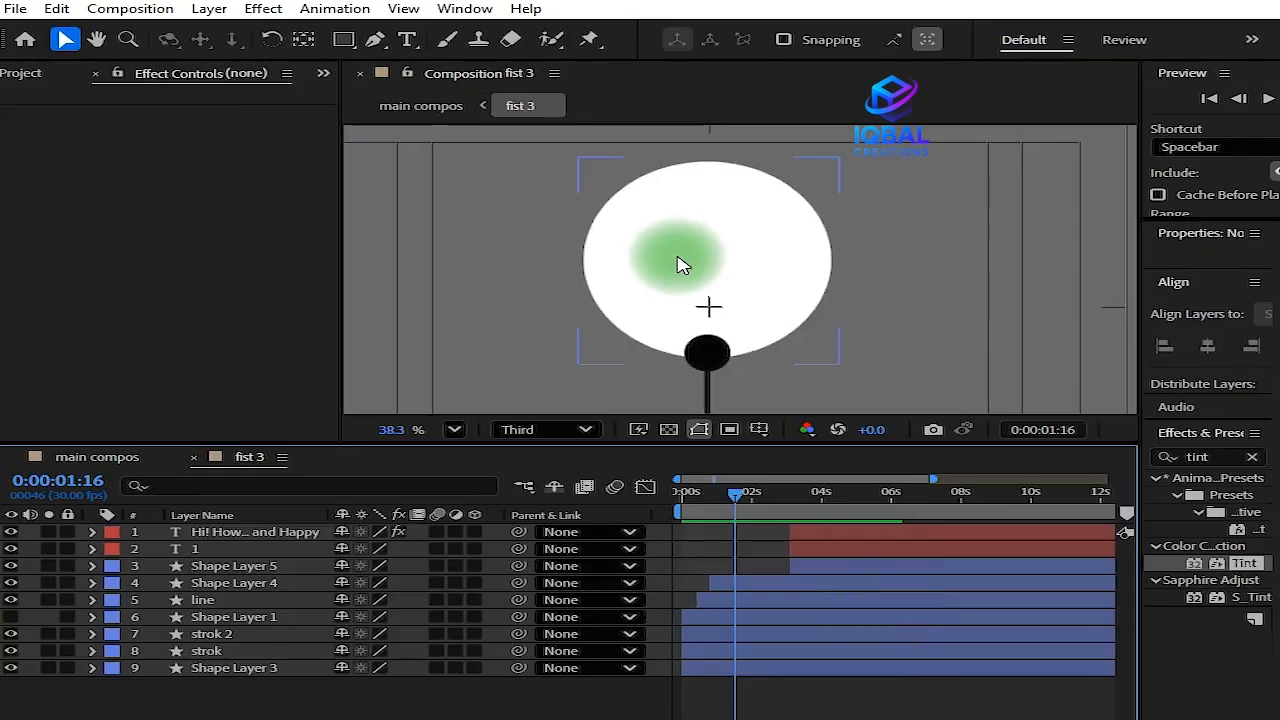
Reveal the line layer's Scale in fist 3 and set its vertical value to 170% at the 0:00:01:06 keyframe
{"action": "scroll", "coordinate": [780, 277], "scroll_direction": "down", "scroll_amount": 2}
{"action": "left_click", "coordinate": [777, 600]}
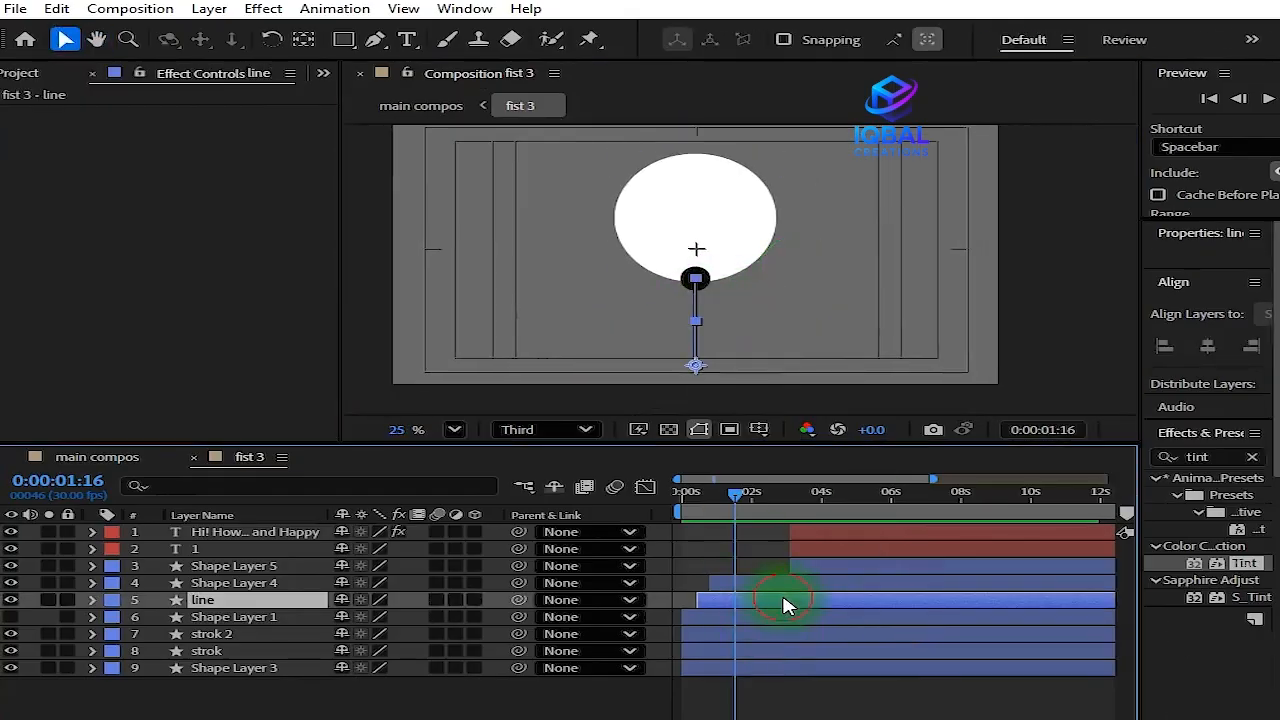
{"action": "key", "text": "s"}
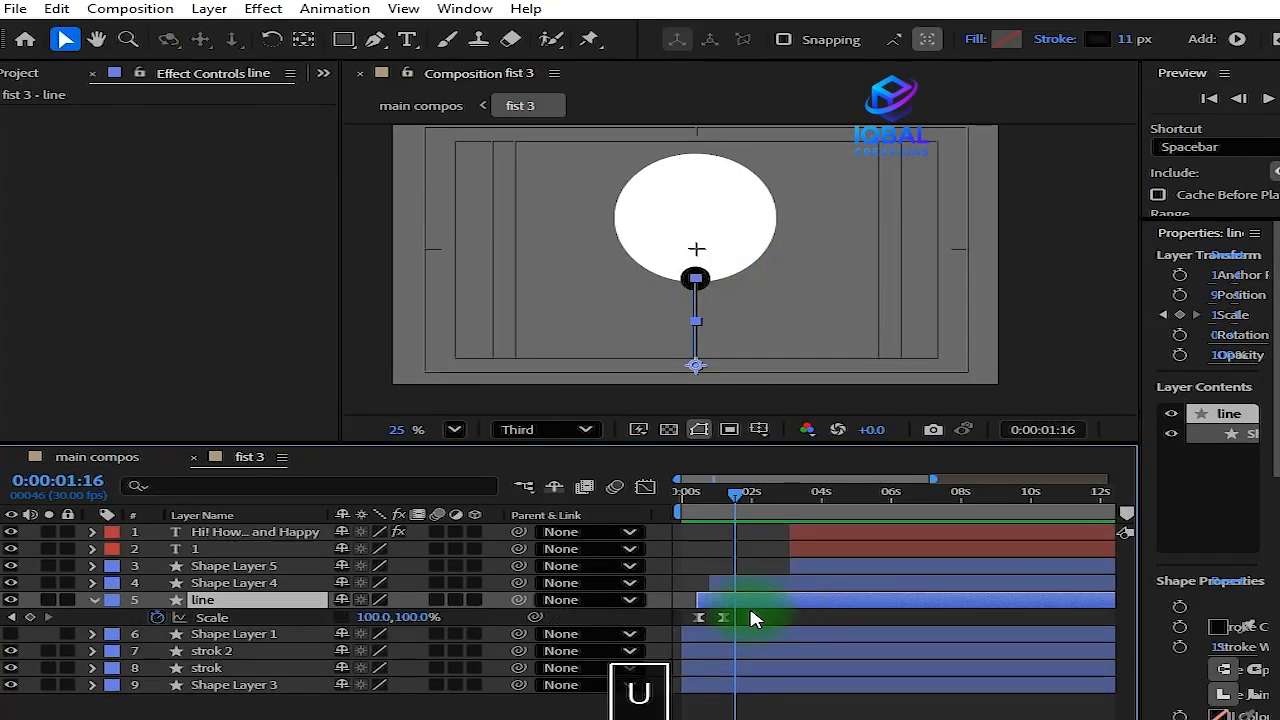
{"action": "scroll", "coordinate": [752, 614], "scroll_direction": "up", "scroll_amount": 3}
{"action": "left_click_drag", "start_coordinate": [843, 719], "coordinate": [803, 719]}
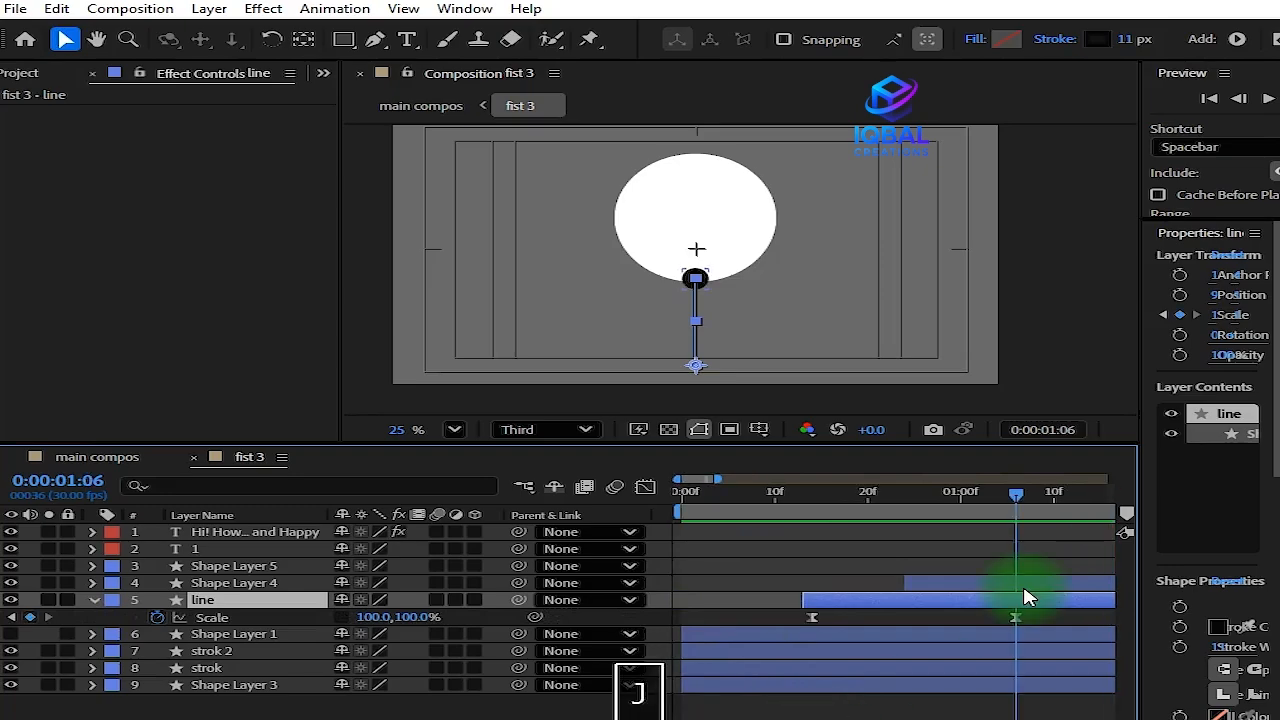
{"action": "left_click_drag", "start_coordinate": [416, 622], "coordinate": [500, 621]}
{"action": "left_click", "coordinate": [420, 617]}
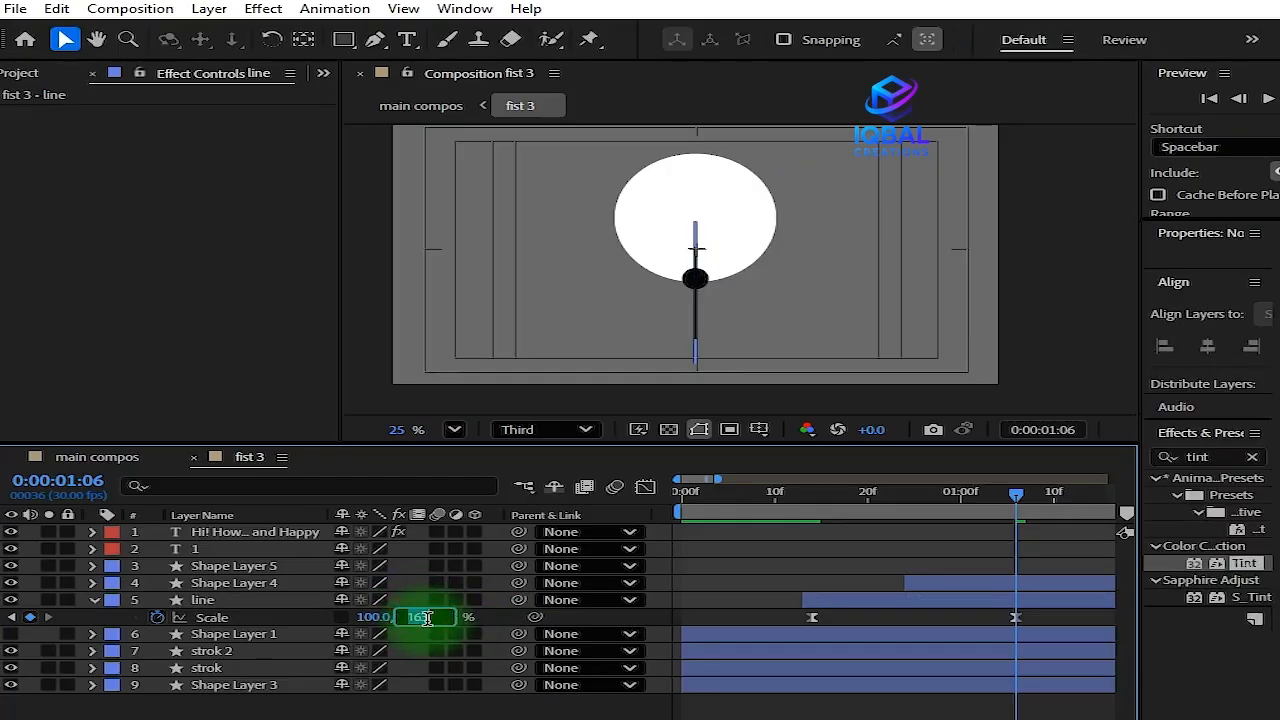
{"action": "type", "text": "170"}
{"action": "key", "text": "Return"}
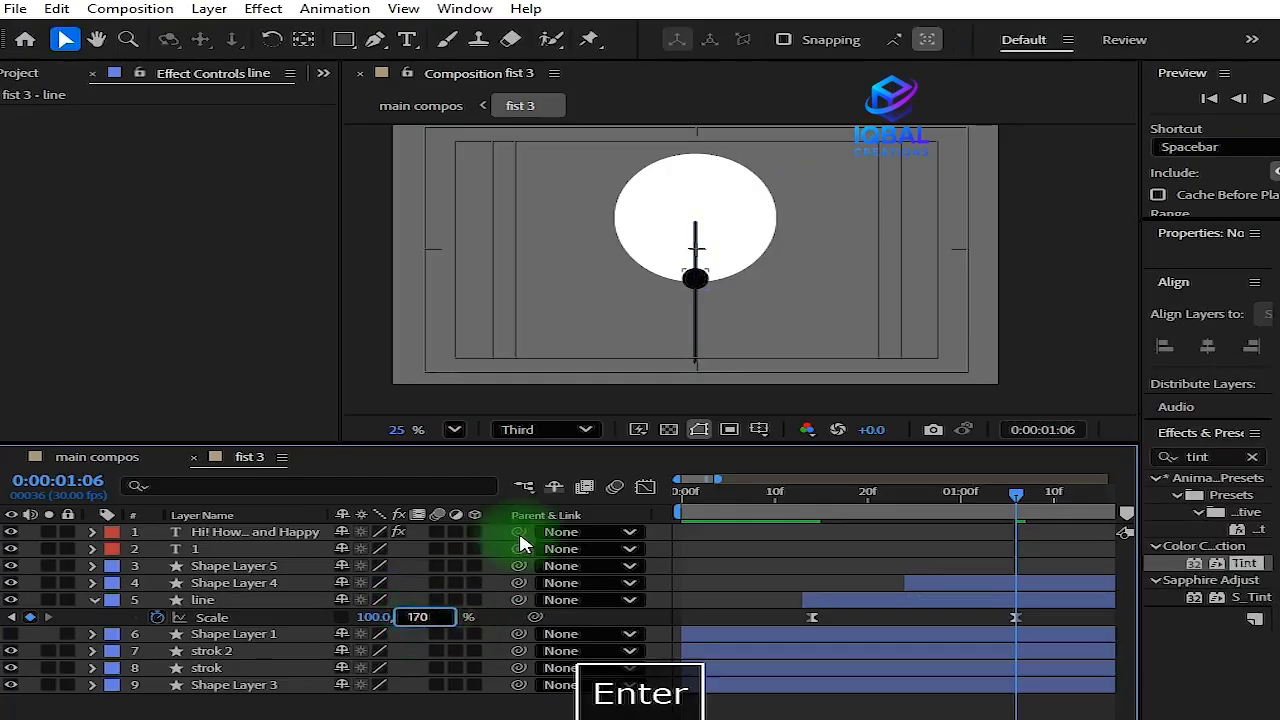
Move Shape Layer 4's dot up onto the end of the lengthened line in fist 3
{"action": "scroll", "coordinate": [714, 194], "scroll_direction": "up", "scroll_amount": 4}
{"action": "left_click_drag", "start_coordinate": [686, 413], "coordinate": [727, 249]}
{"action": "scroll", "coordinate": [727, 252], "scroll_direction": "down", "scroll_amount": 3}
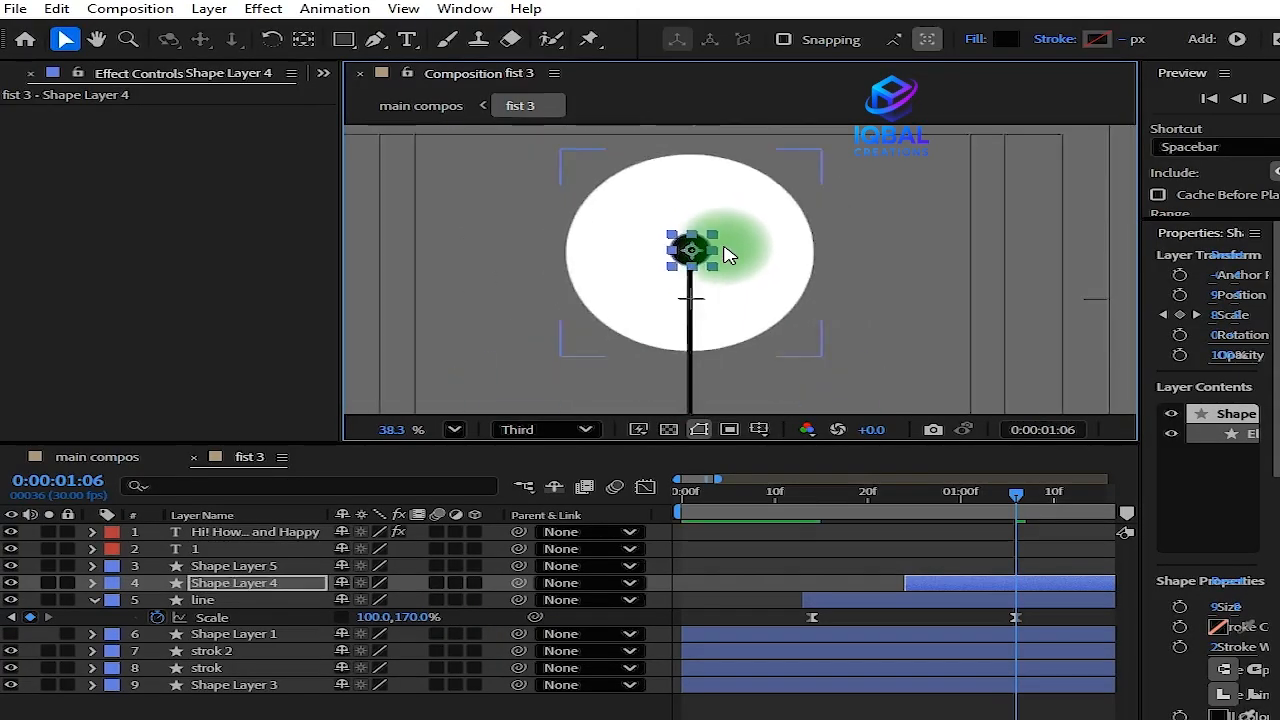
Collapse the line layer in fist 3, lock line and Shape Layer 4, and clear the selection
{"action": "left_click", "coordinate": [93, 600]}
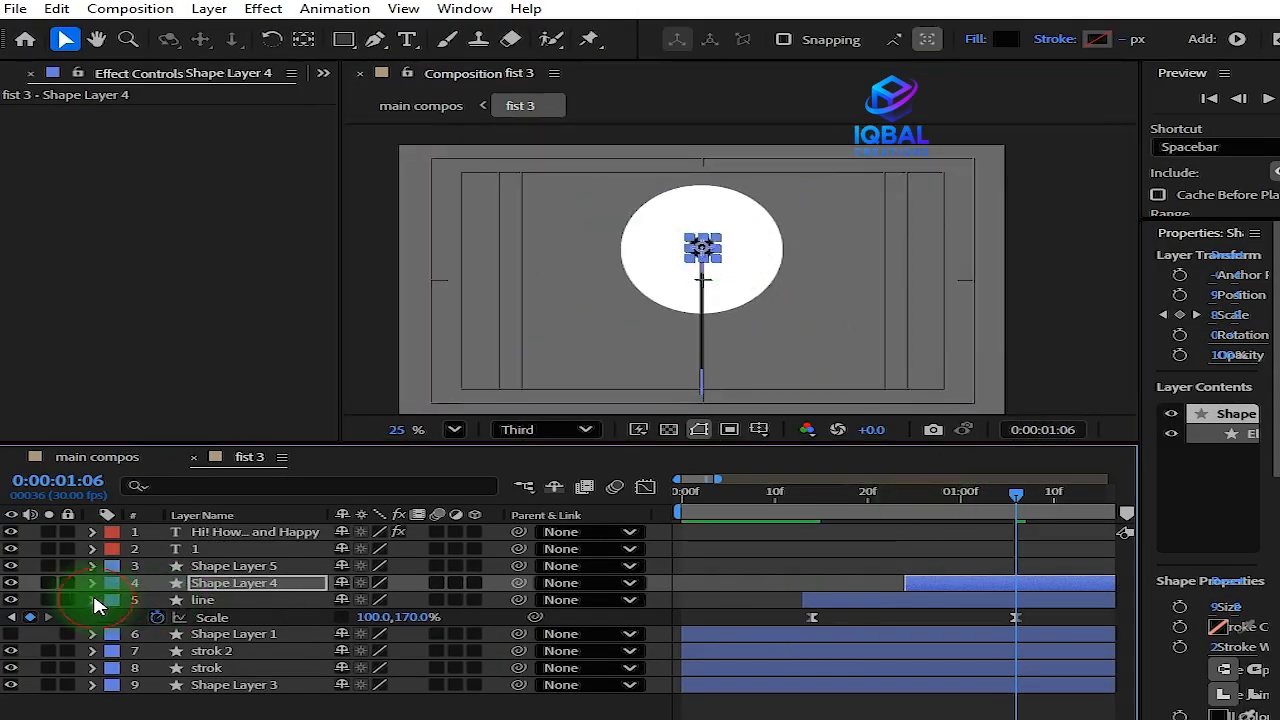
{"action": "left_click", "coordinate": [67, 600]}
{"action": "left_click", "coordinate": [67, 583]}
{"action": "left_click", "coordinate": [255, 710]}
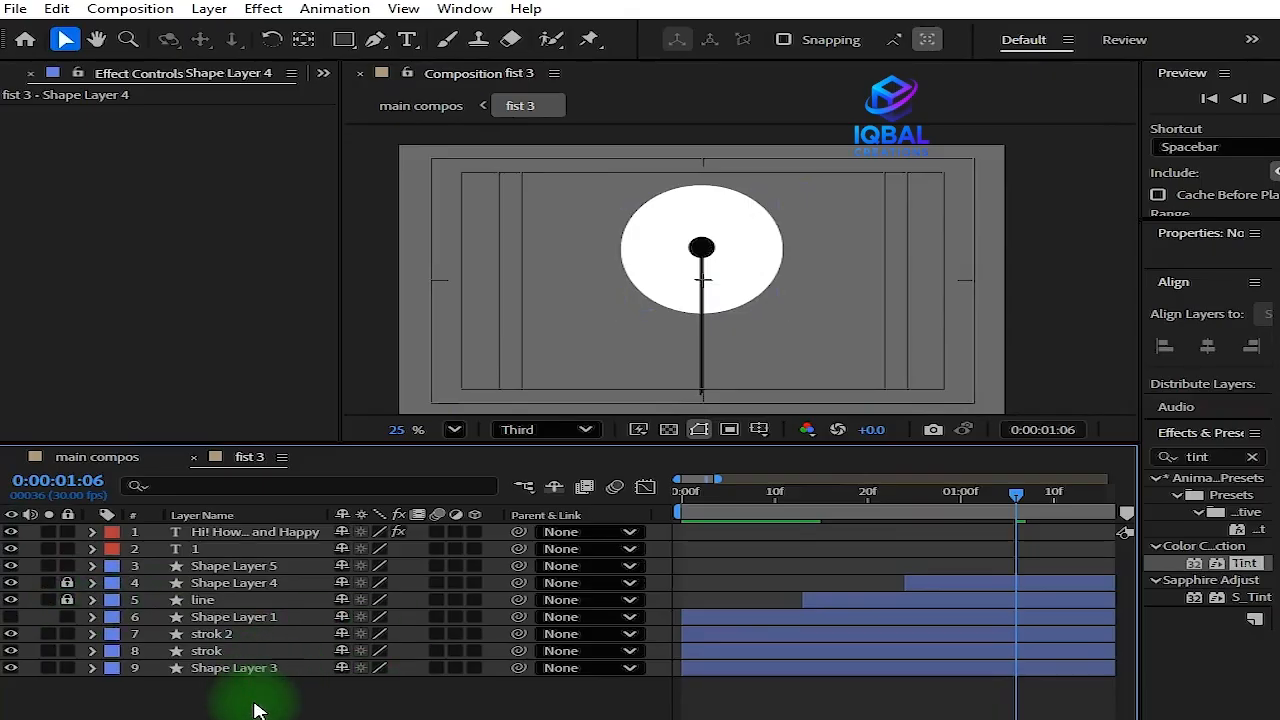
Create a null object in fist 3 and parent every layer except the locked Shape Layer 4 and line to it
{"action": "right_click", "coordinate": [258, 706]}
{"action": "mouse_move", "coordinate": [470, 457]}
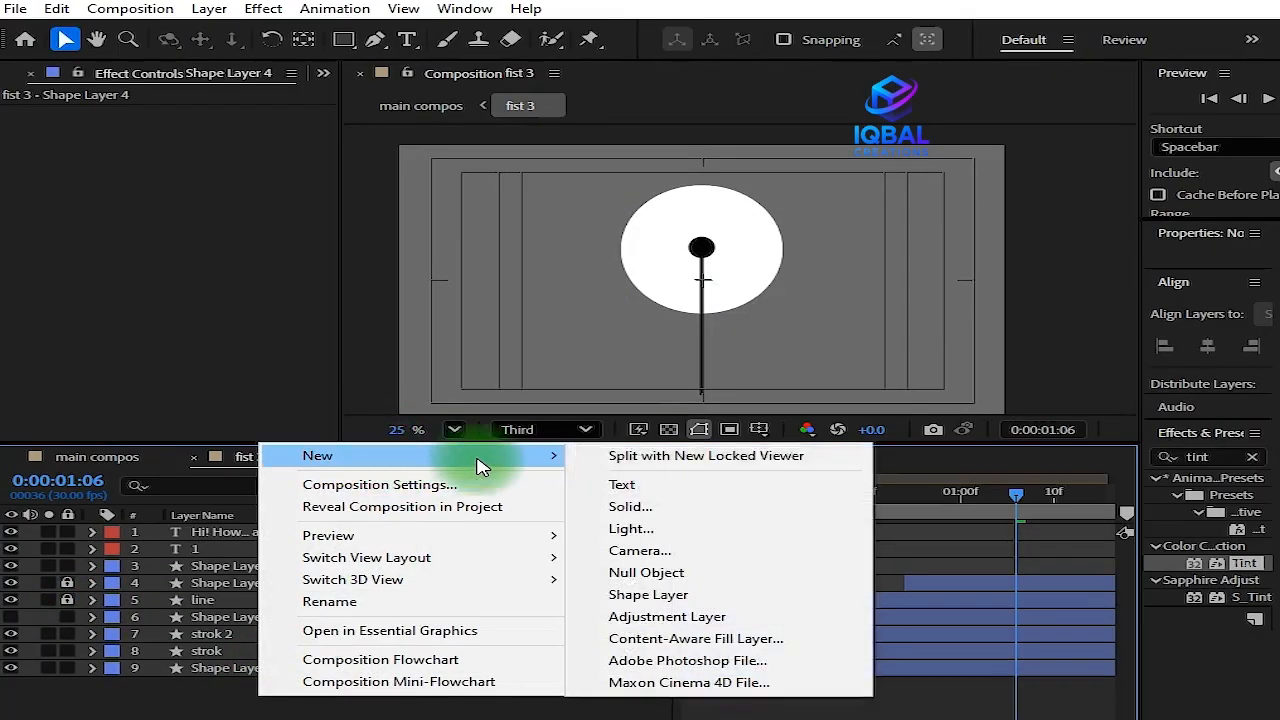
{"action": "left_click", "coordinate": [686, 575]}
{"action": "left_click_drag", "start_coordinate": [240, 700], "coordinate": [255, 560]}
{"action": "left_click_drag", "start_coordinate": [519, 549], "coordinate": [300, 532]}
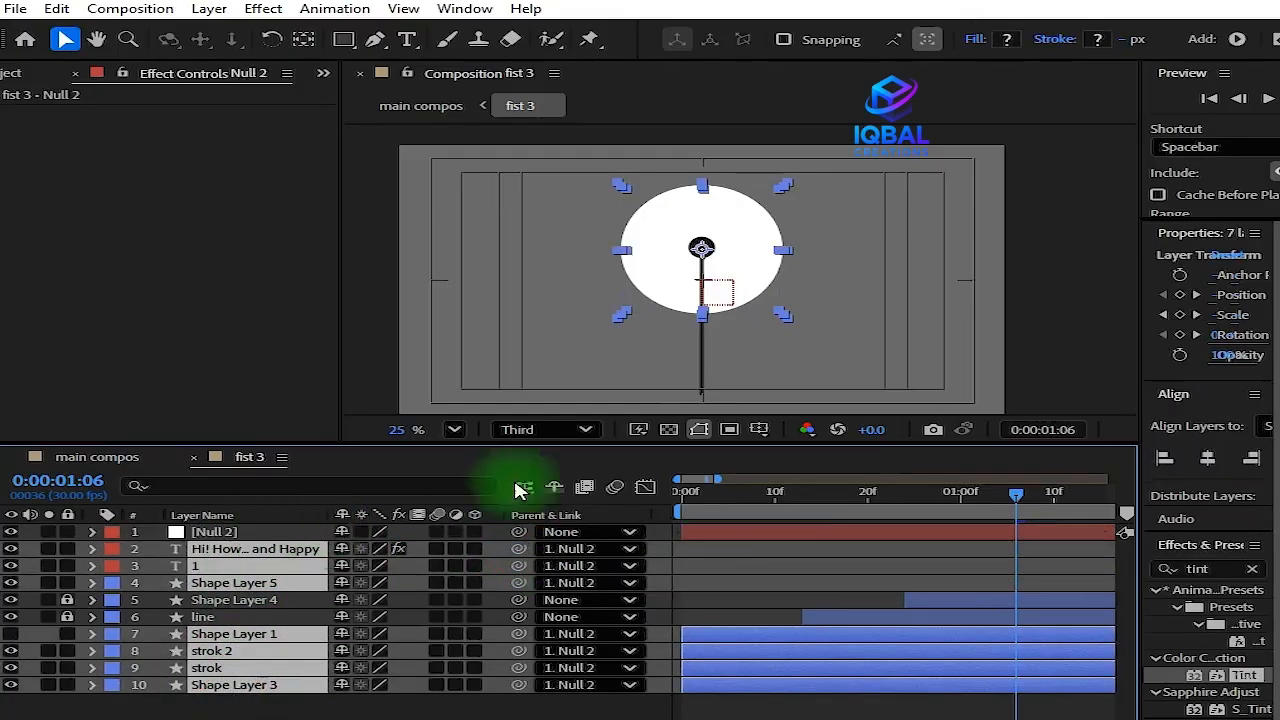
Raise the null in fist 3 until the circle's lower edge meets the dot on the line, and save the project
{"action": "scroll", "coordinate": [778, 311], "scroll_direction": "down", "scroll_amount": 1}
{"action": "scroll", "coordinate": [778, 311], "scroll_direction": "up", "scroll_amount": 1}
{"action": "left_click", "coordinate": [272, 532]}
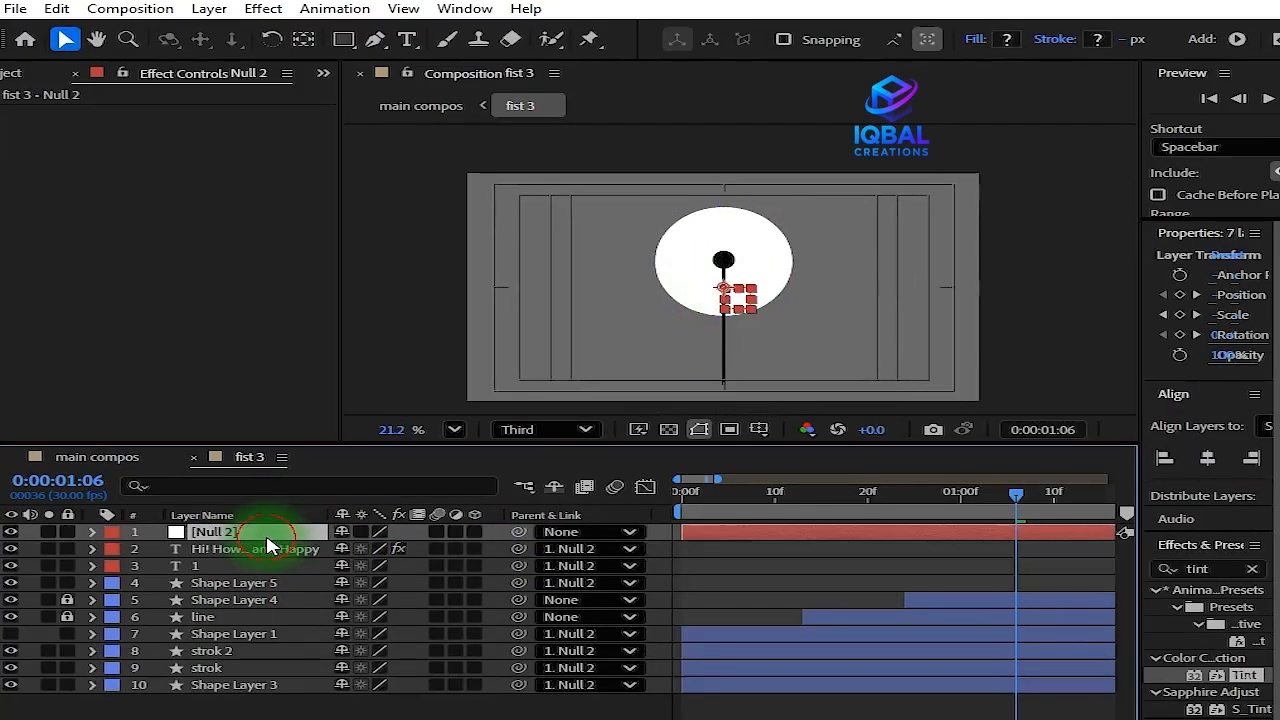
{"action": "left_click_drag", "start_coordinate": [755, 313], "coordinate": [750, 256]}
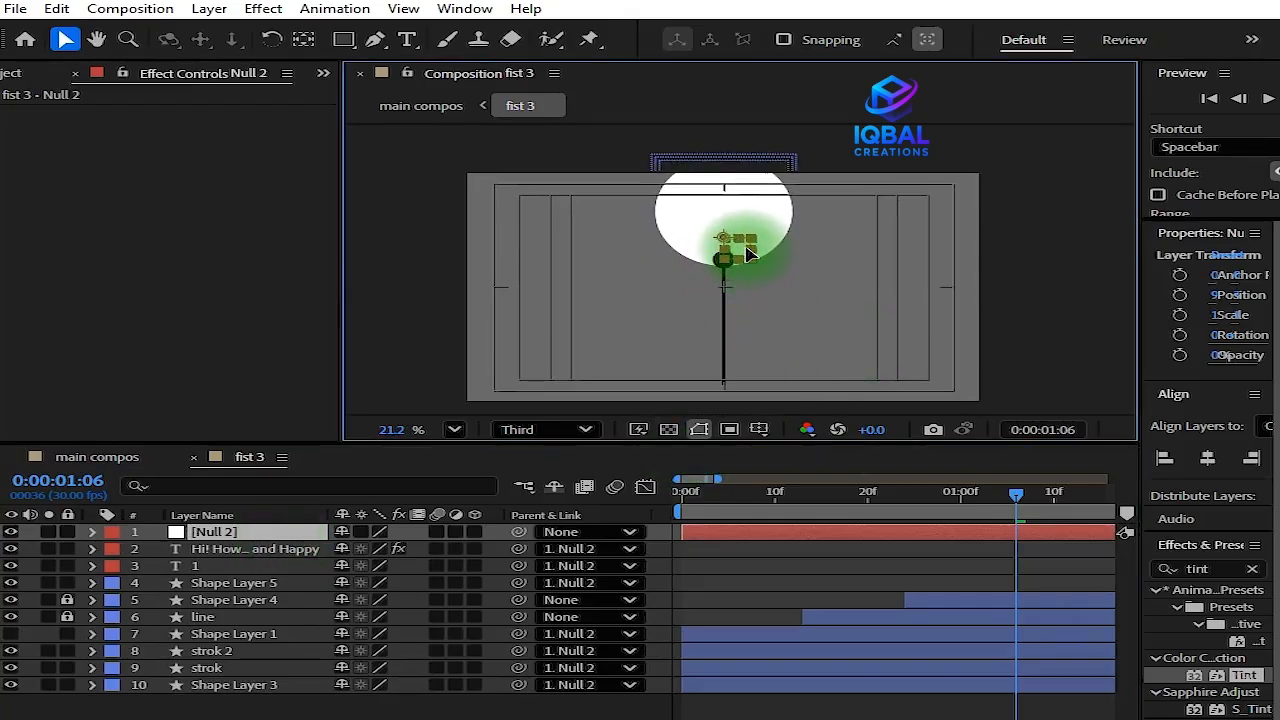
{"action": "scroll", "coordinate": [751, 256], "scroll_direction": "up", "scroll_amount": 4}
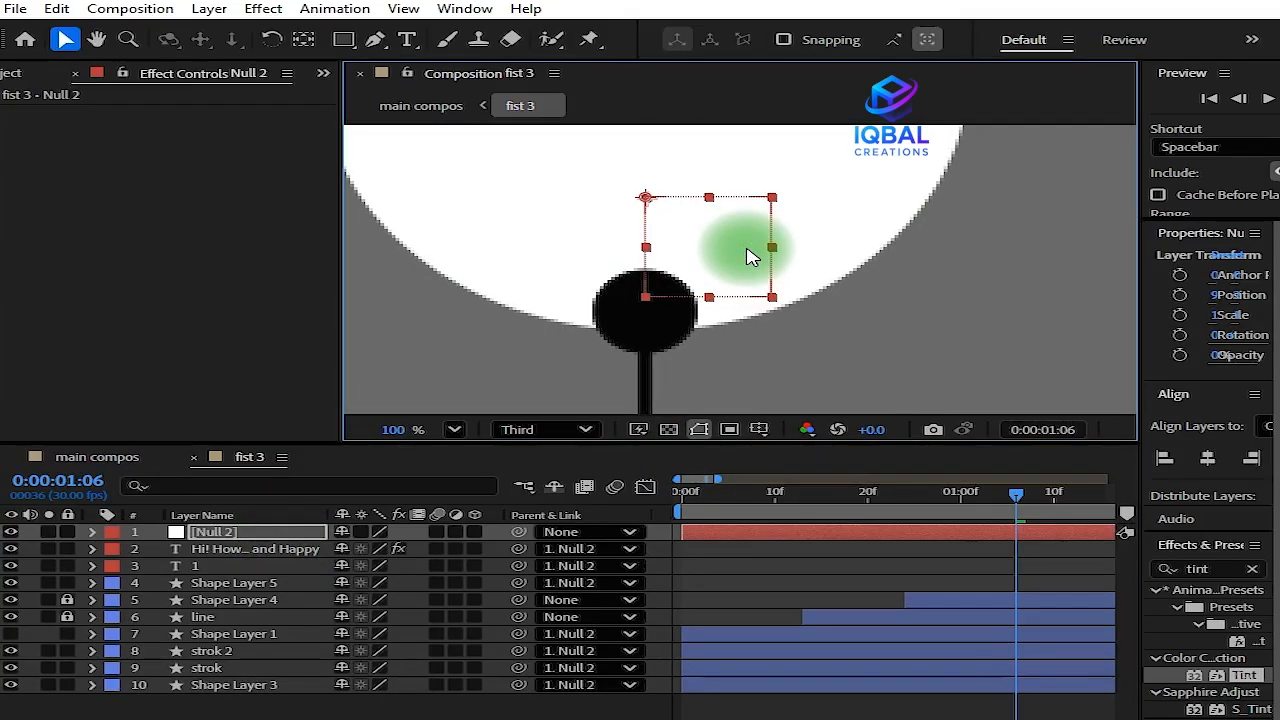
{"action": "left_click_drag", "start_coordinate": [745, 252], "coordinate": [746, 241]}
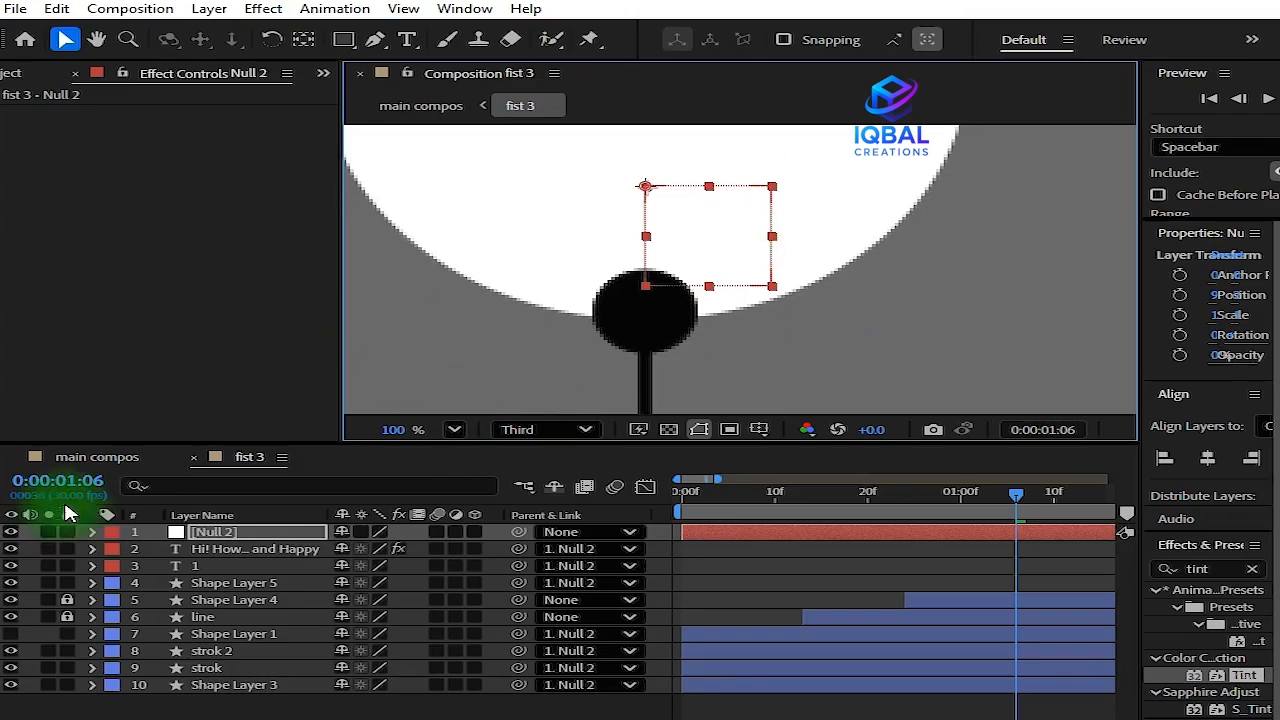
{"action": "key", "text": "ctrl+s"}
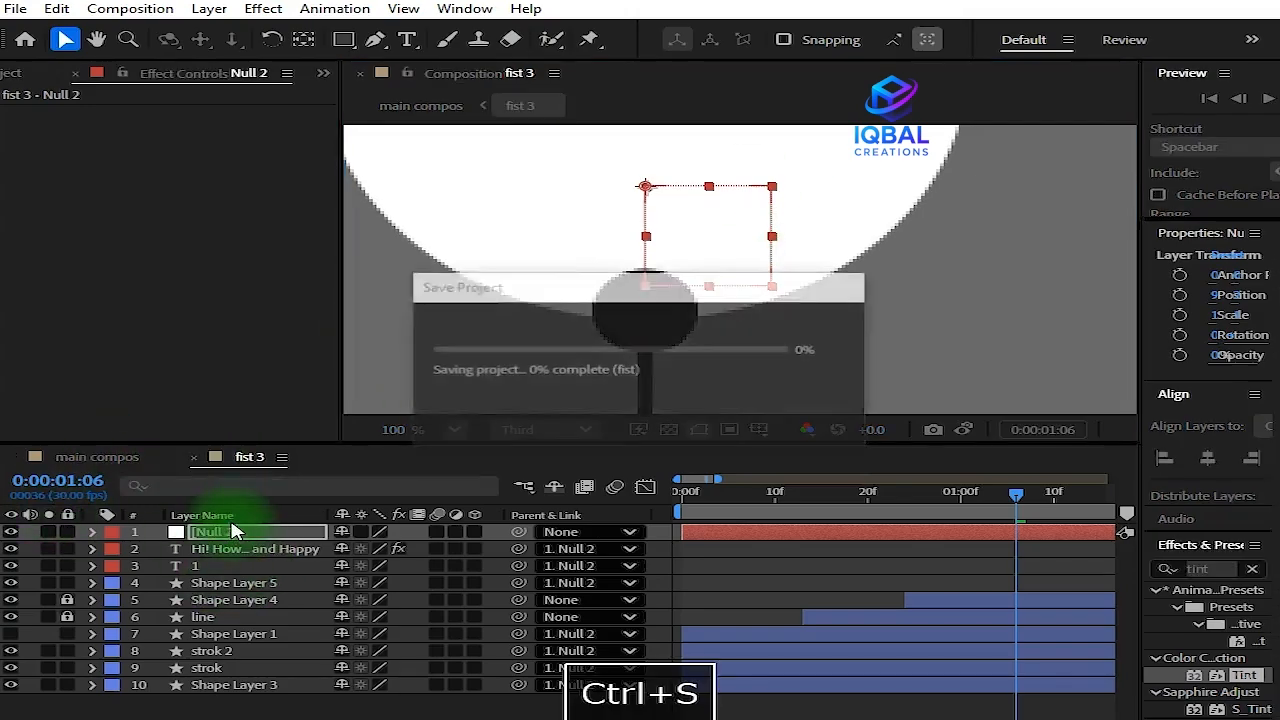
Check main compos at 0:00:04:28 and reopen the green fist 3 composition
{"action": "left_click", "coordinate": [90, 457]}
{"action": "left_click", "coordinate": [191, 459]}
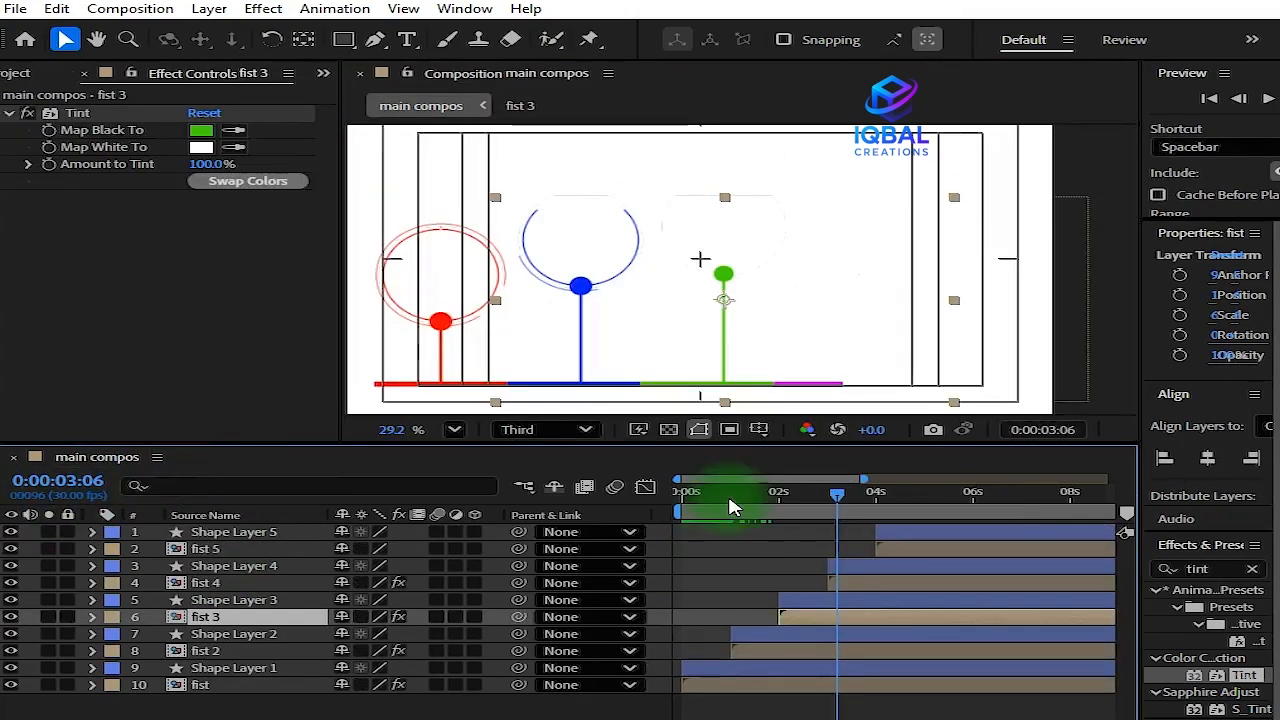
{"action": "left_click_drag", "start_coordinate": [837, 497], "coordinate": [931, 520]}
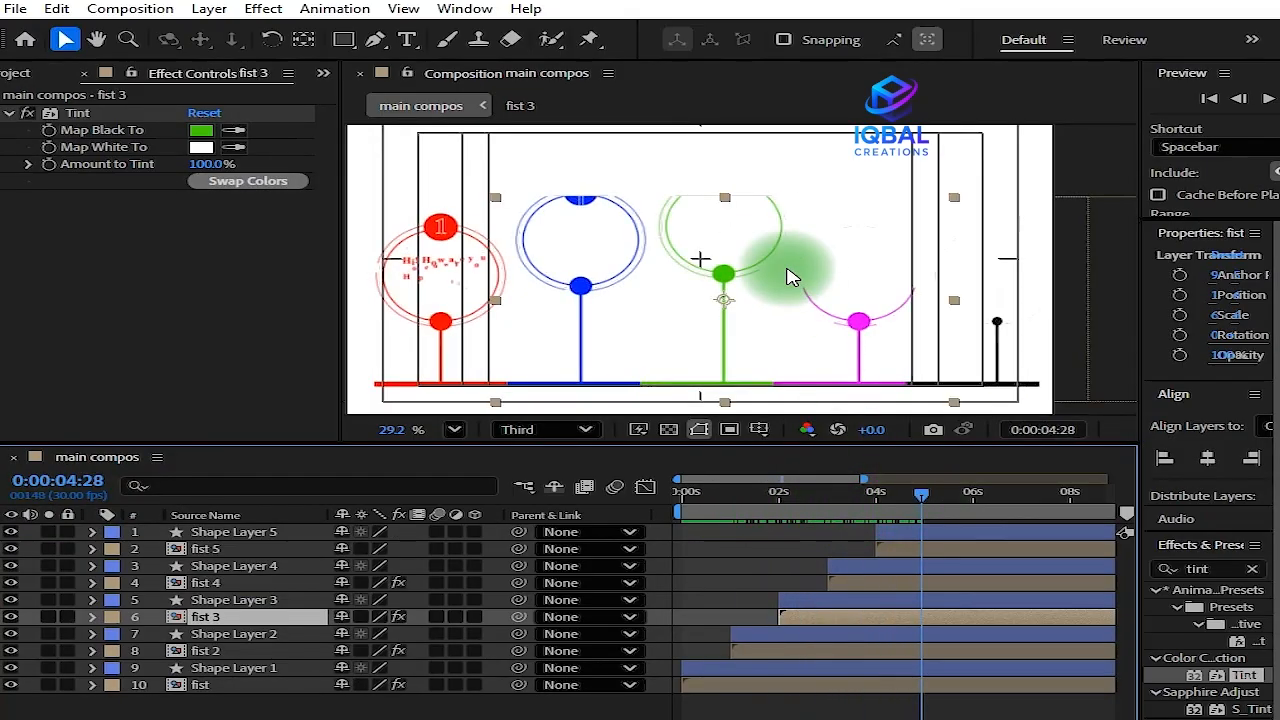
{"action": "scroll", "coordinate": [790, 277], "scroll_direction": "down", "scroll_amount": 1}
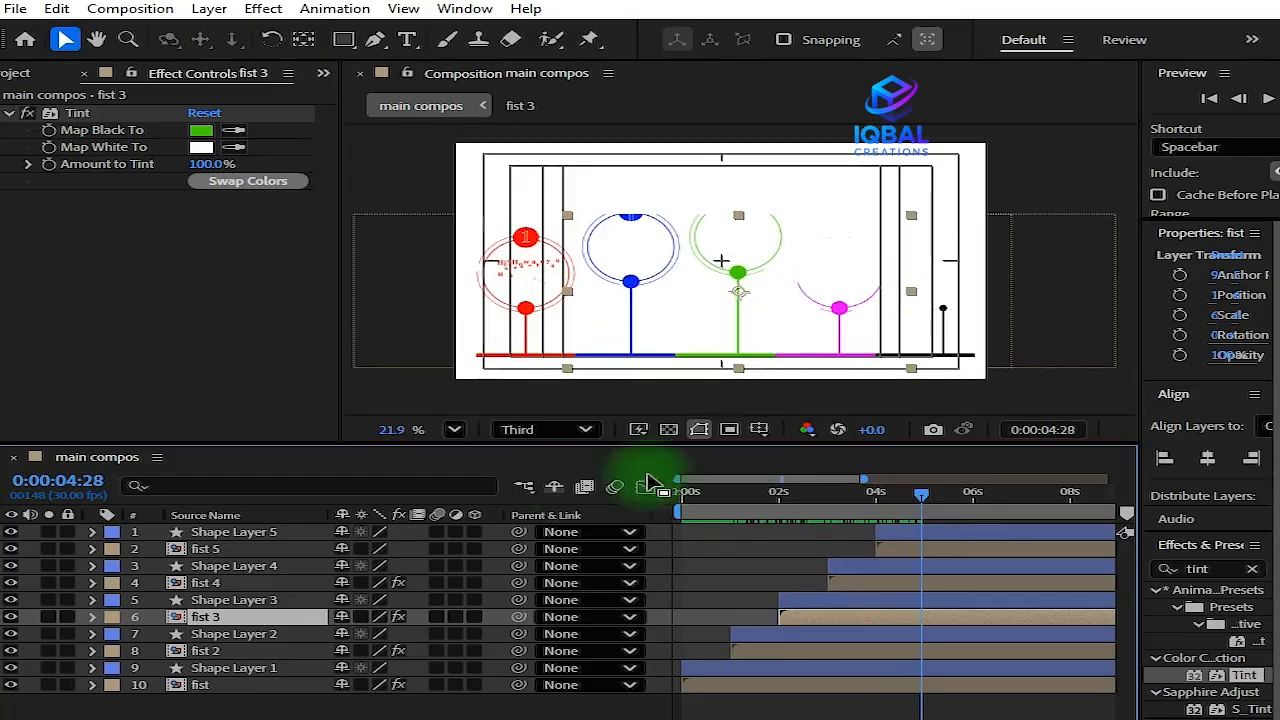
{"action": "double_click", "coordinate": [239, 620]}
{"action": "scroll", "coordinate": [785, 180], "scroll_direction": "down", "scroll_amount": 5}
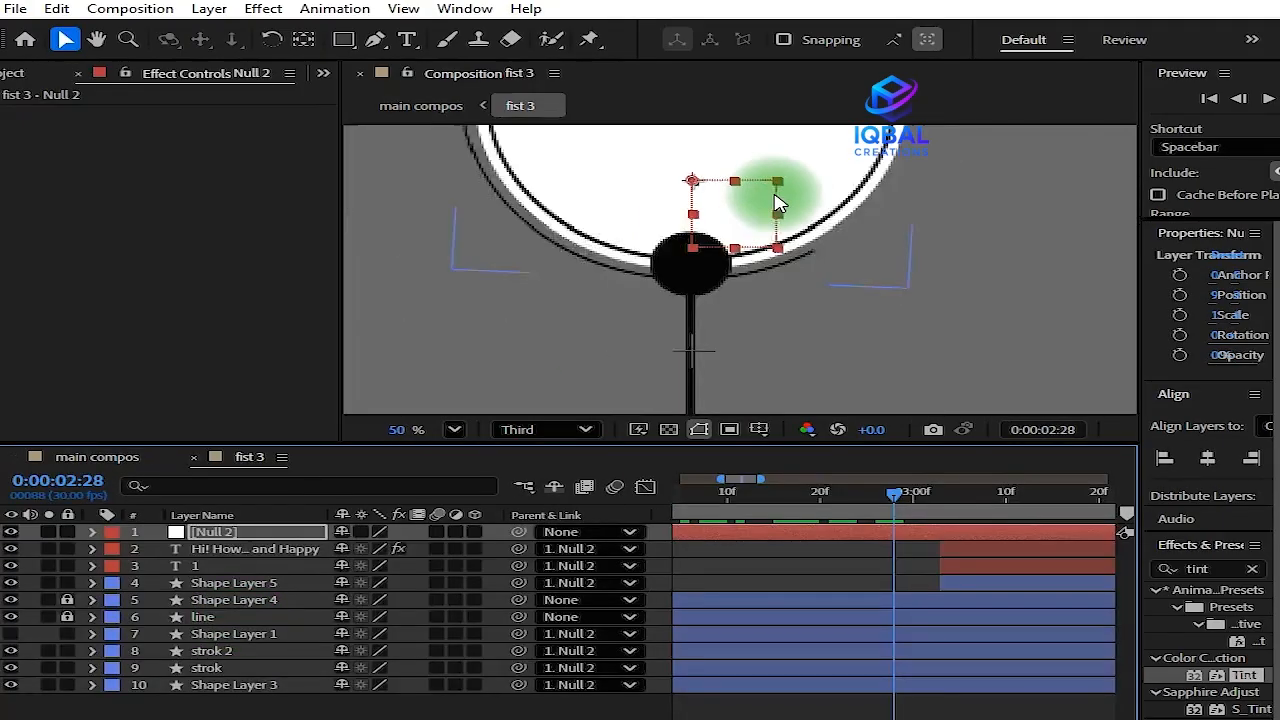
{"action": "mouse_move", "coordinate": [759, 199]}
{"action": "left_mouse_down"}
{"action": "mouse_move", "coordinate": [732, 287]}
{"action": "mouse_move", "coordinate": [752, 211]}
{"action": "left_mouse_up"}
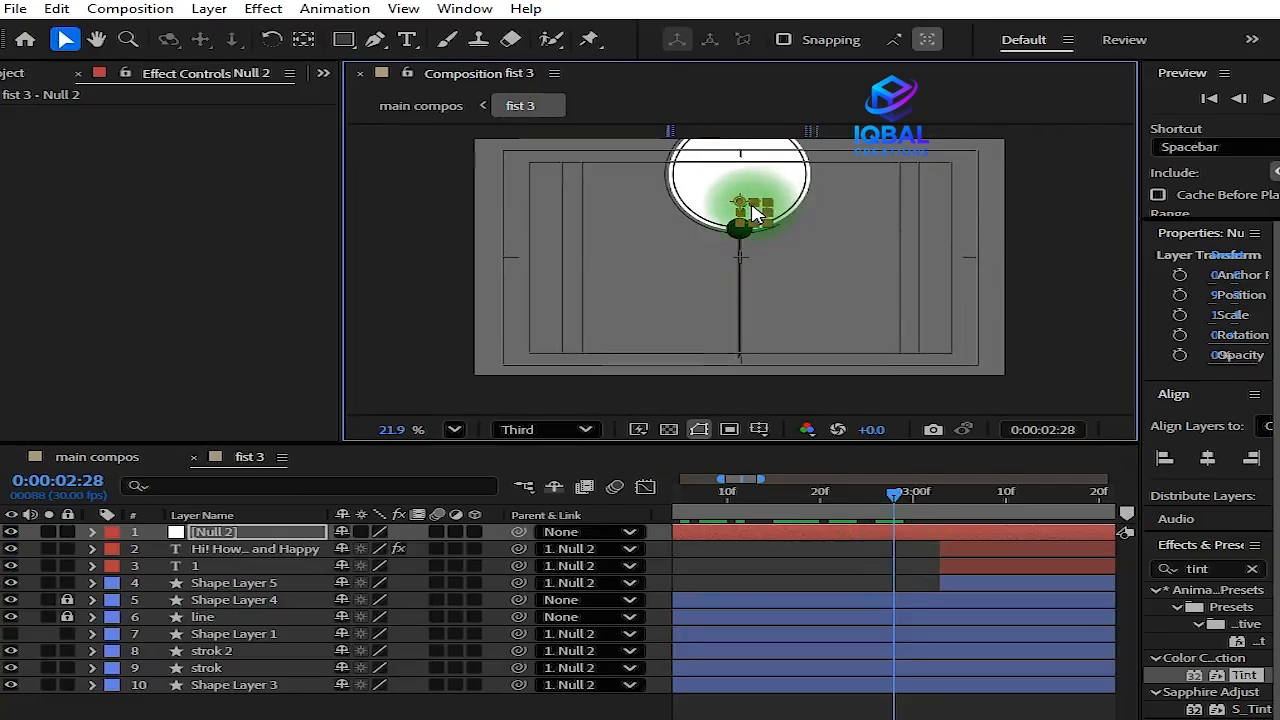
Try a width and height of 5000 px in the composition settings of fist 3
{"action": "left_click", "coordinate": [553, 73]}
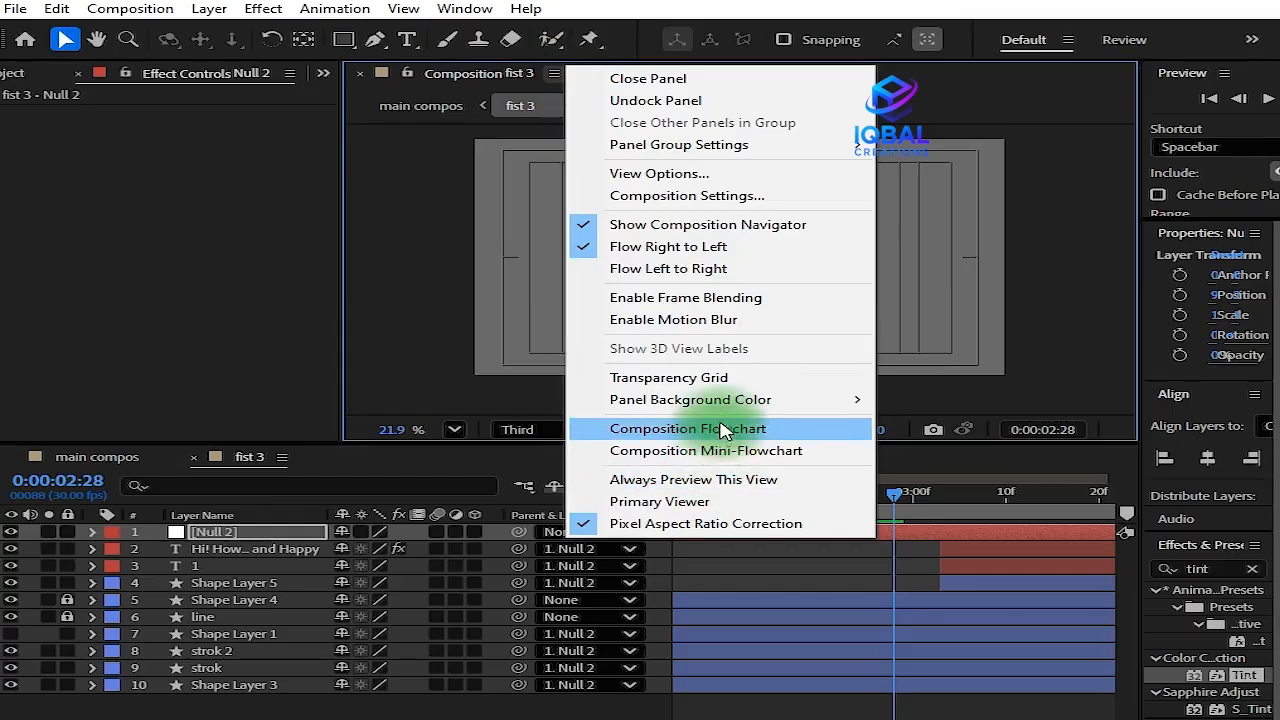
{"action": "left_click", "coordinate": [737, 196]}
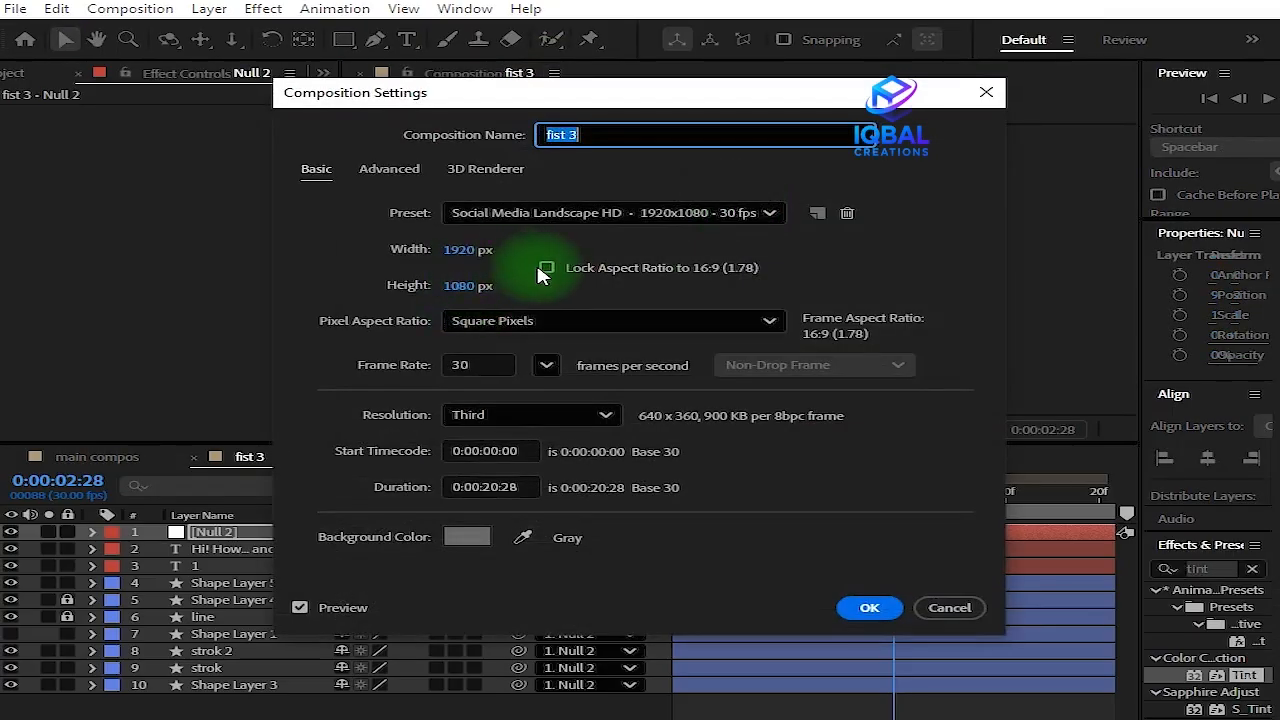
{"action": "left_click", "coordinate": [462, 251]}
{"action": "type", "text": "3"}
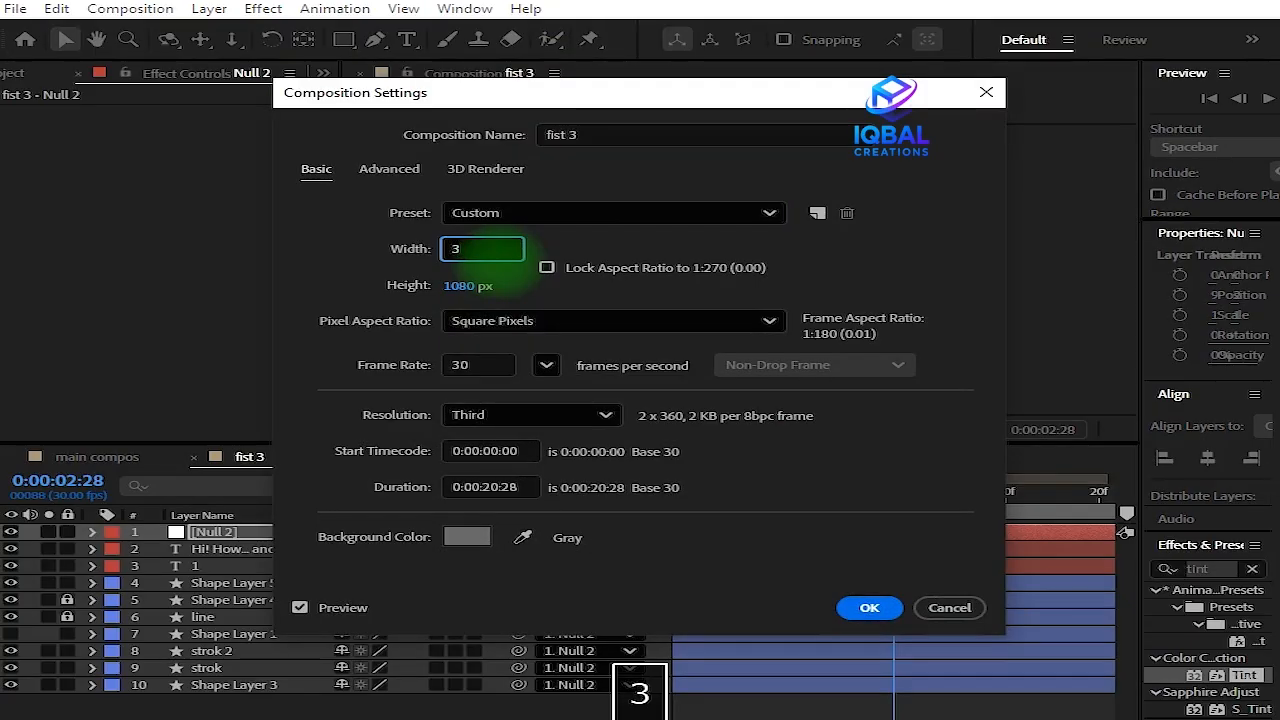
{"action": "key", "text": "BackSpace"}
{"action": "type", "text": "500"}
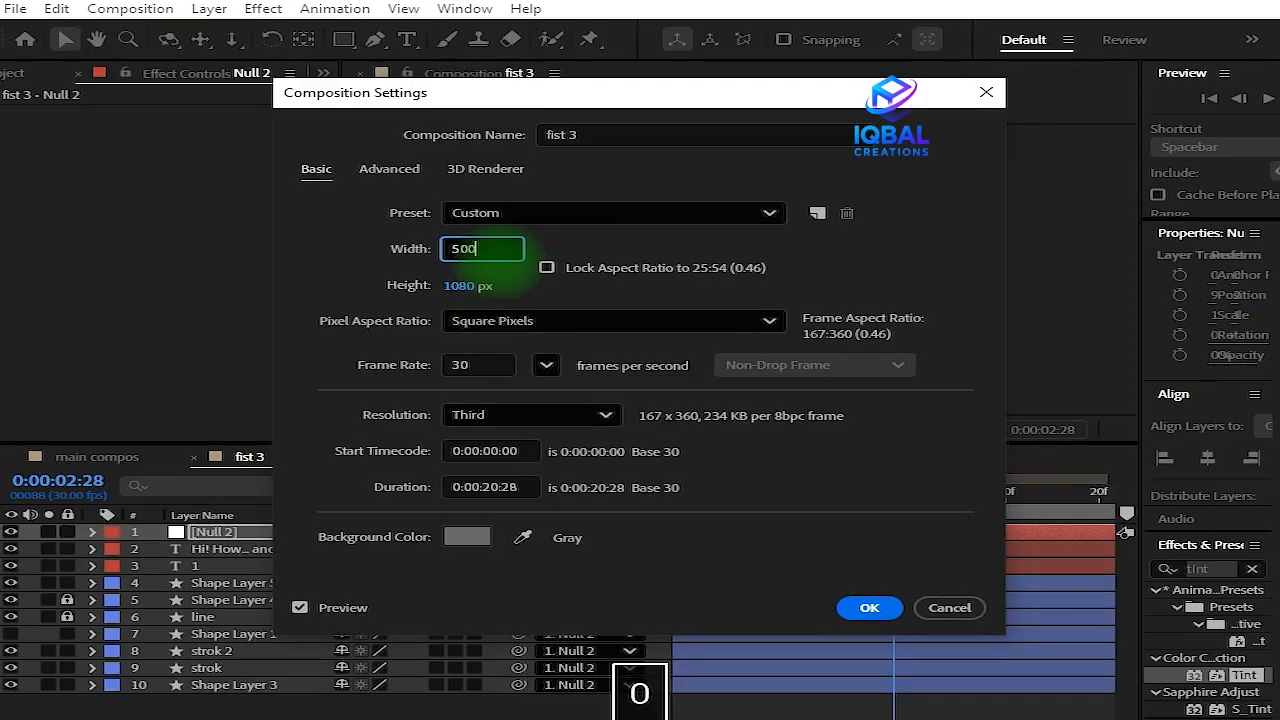
{"action": "type", "text": "0"}
{"action": "left_click", "coordinate": [462, 285]}
{"action": "type", "text": "5"}
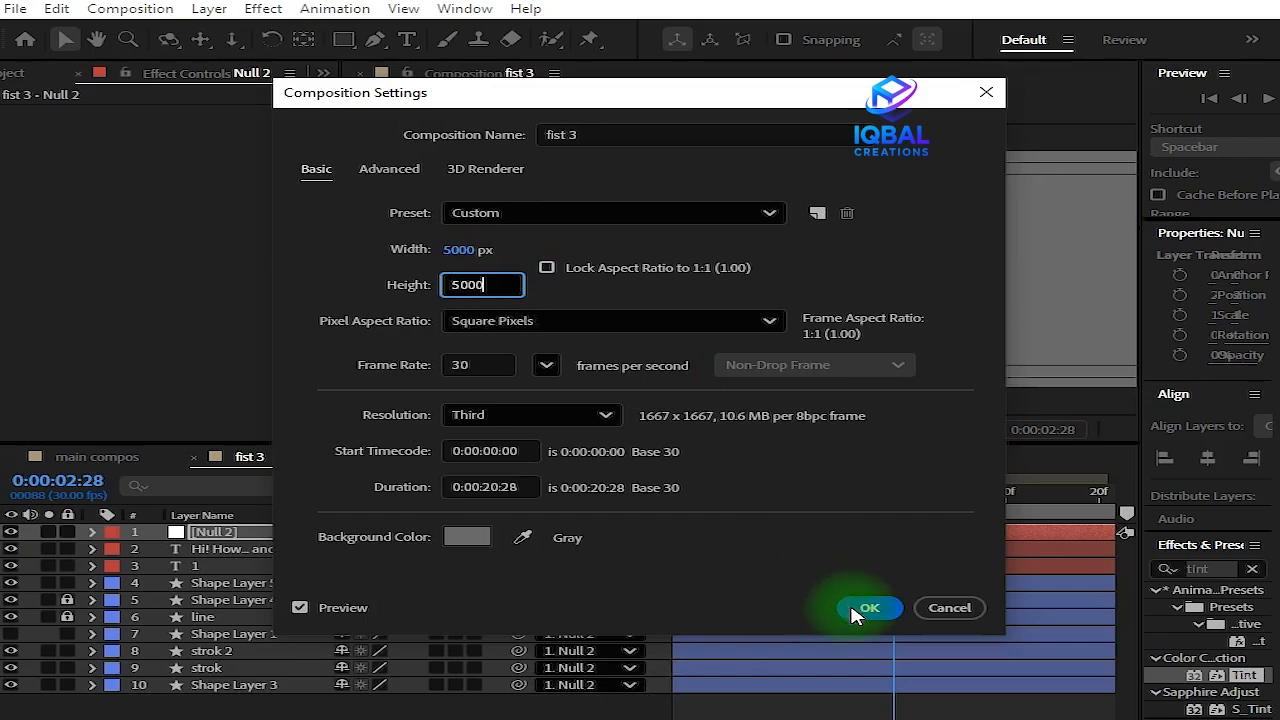
{"action": "type", "text": "000"}
Try a height of 1080 px with the 5000 px width for fist 3, and undo the resize
{"action": "key", "text": "BackSpace"}
{"action": "key", "text": "BackSpace"}
{"action": "key", "text": "BackSpace"}
{"action": "key", "text": "BackSpace"}
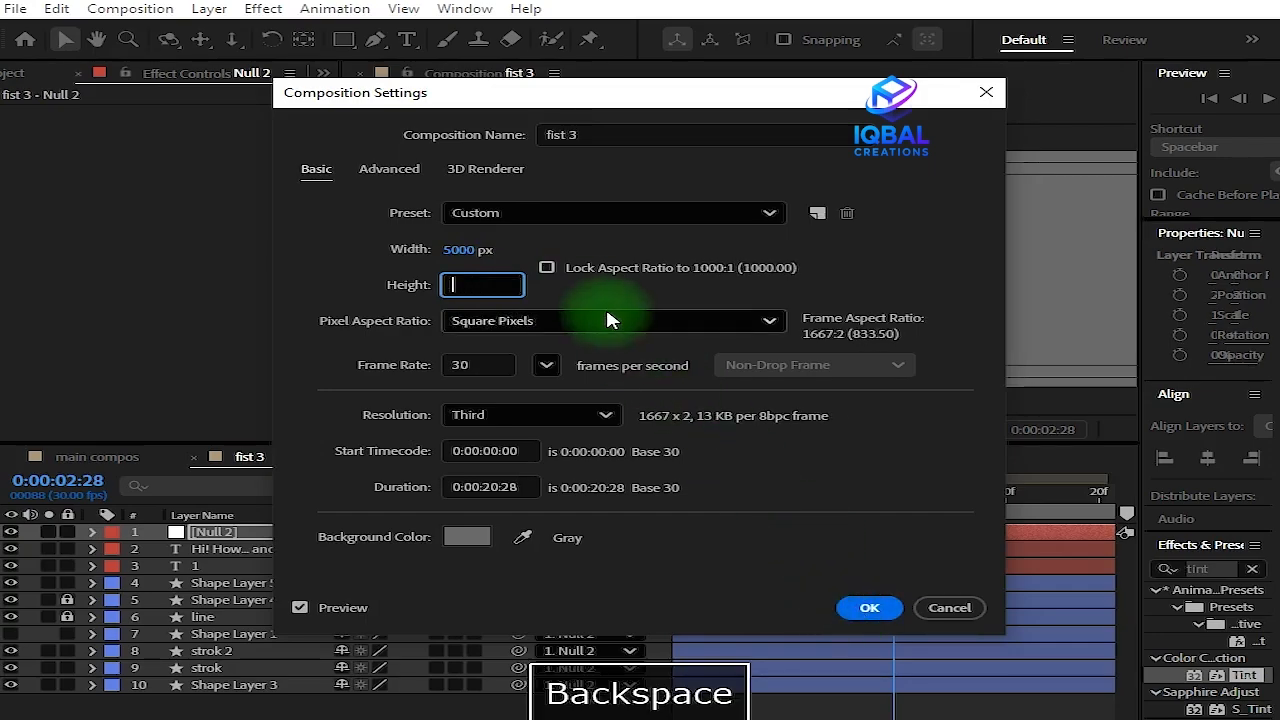
{"action": "type", "text": "4"}
{"action": "left_click", "coordinate": [606, 298]}
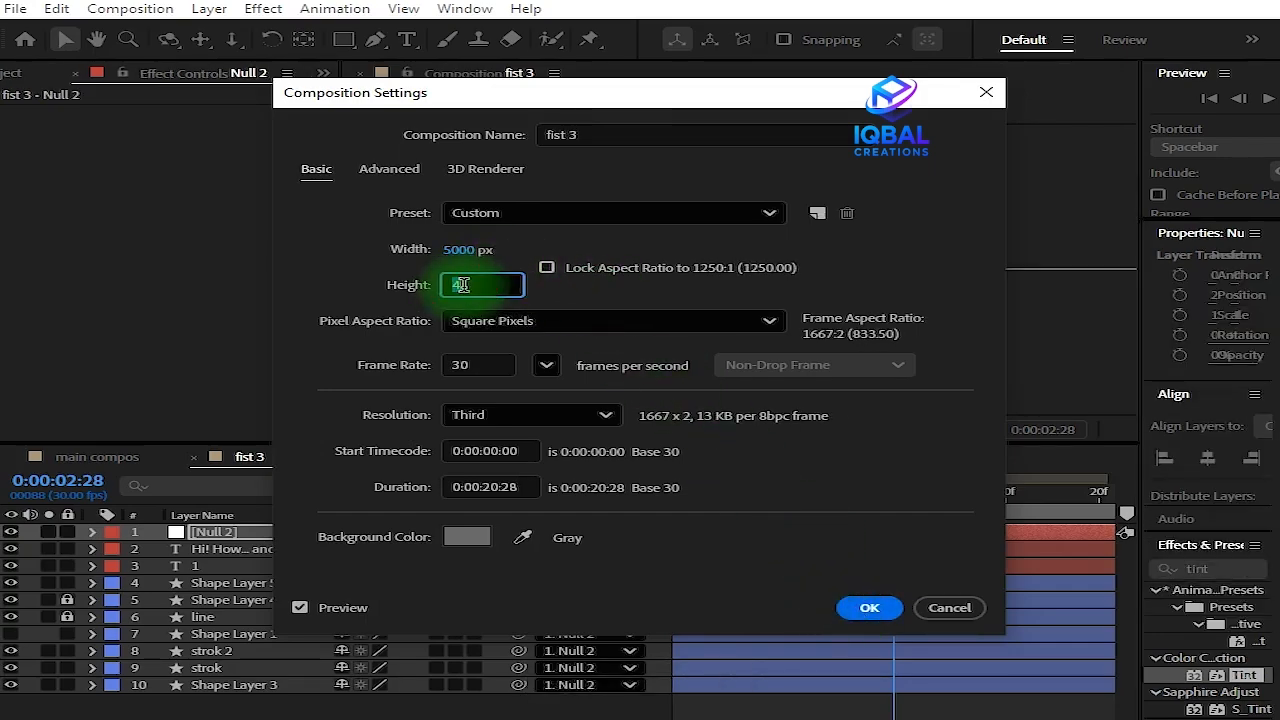
{"action": "left_click", "coordinate": [458, 284]}
{"action": "type", "text": "1080"}
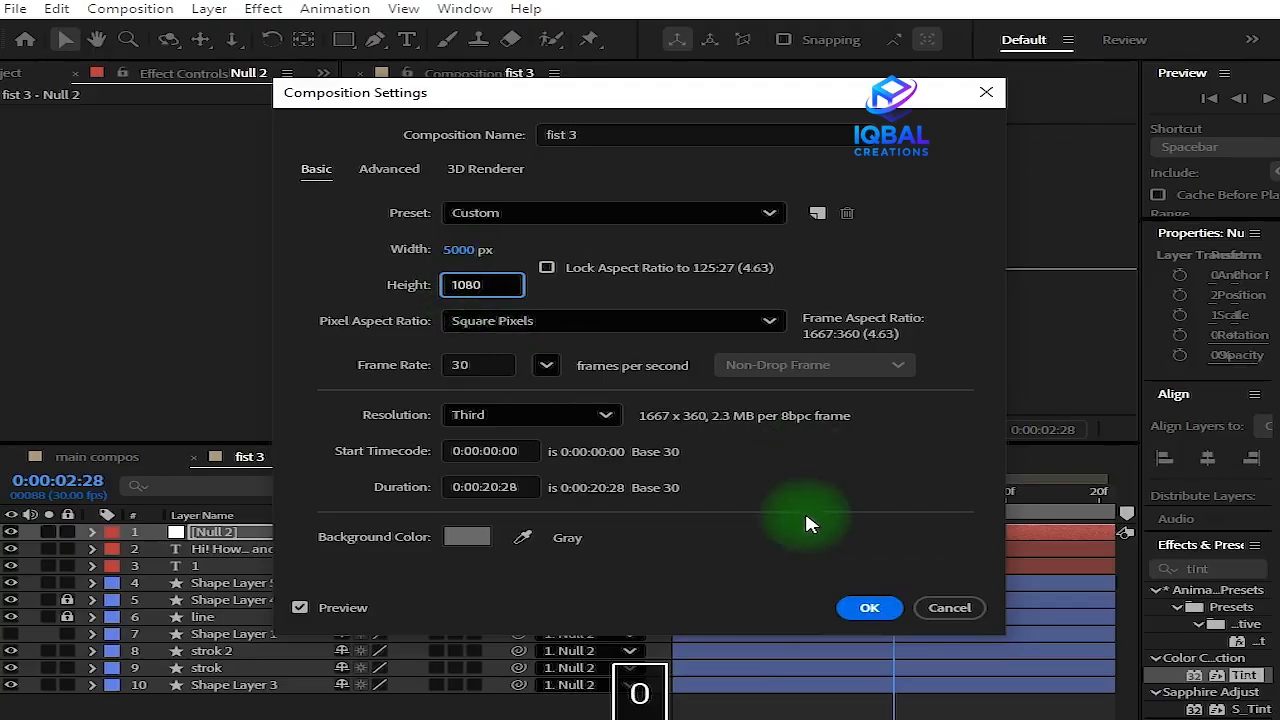
{"action": "left_click", "coordinate": [866, 610]}
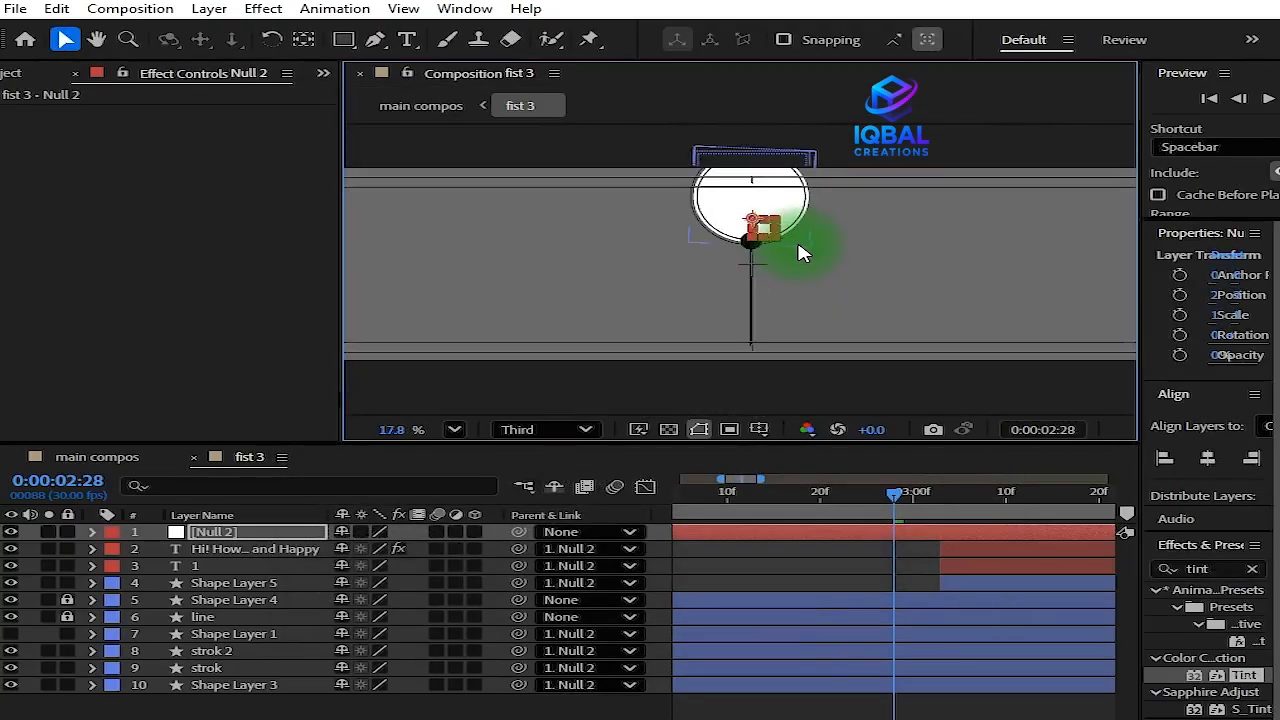
{"action": "scroll", "coordinate": [800, 251], "scroll_direction": "down", "scroll_amount": 2}
{"action": "key", "text": "ctrl+z"}
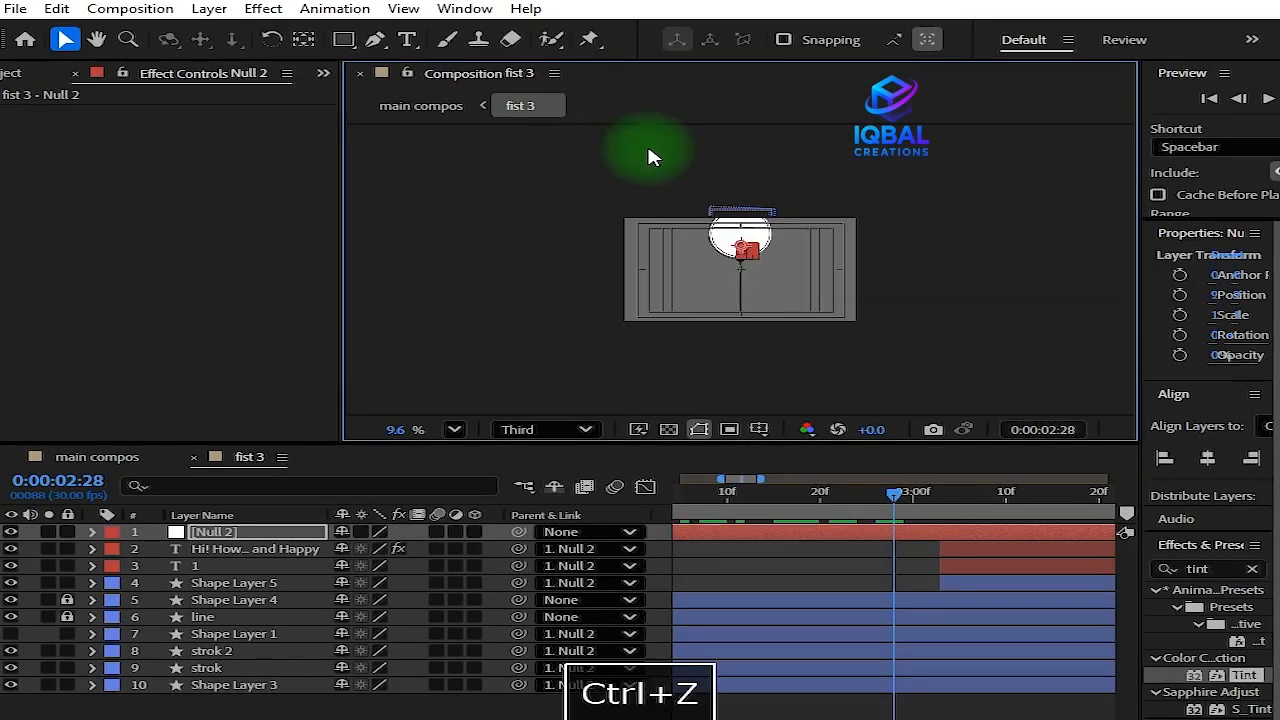
Set the height of the fist 3 composition to 2000 px, keeping its width at 1920 px
{"action": "left_click", "coordinate": [556, 74]}
{"action": "left_click", "coordinate": [683, 198]}
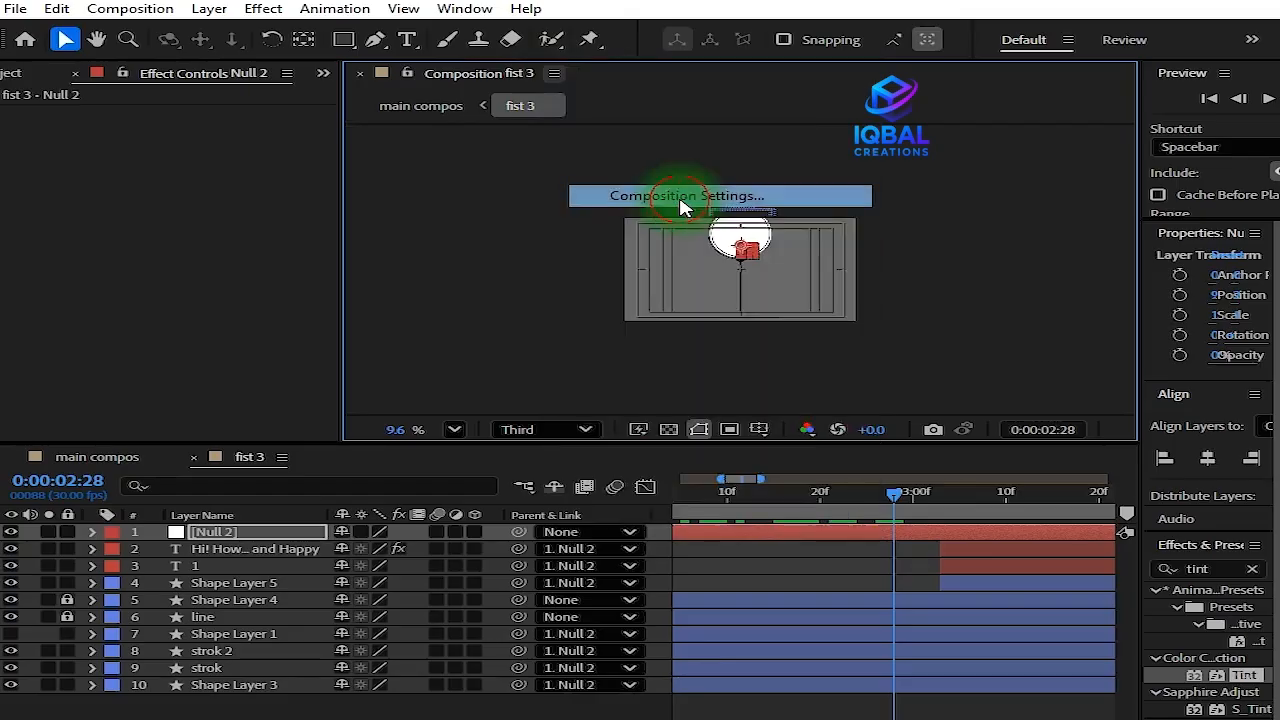
{"action": "left_click_drag", "start_coordinate": [488, 285], "coordinate": [490, 279]}
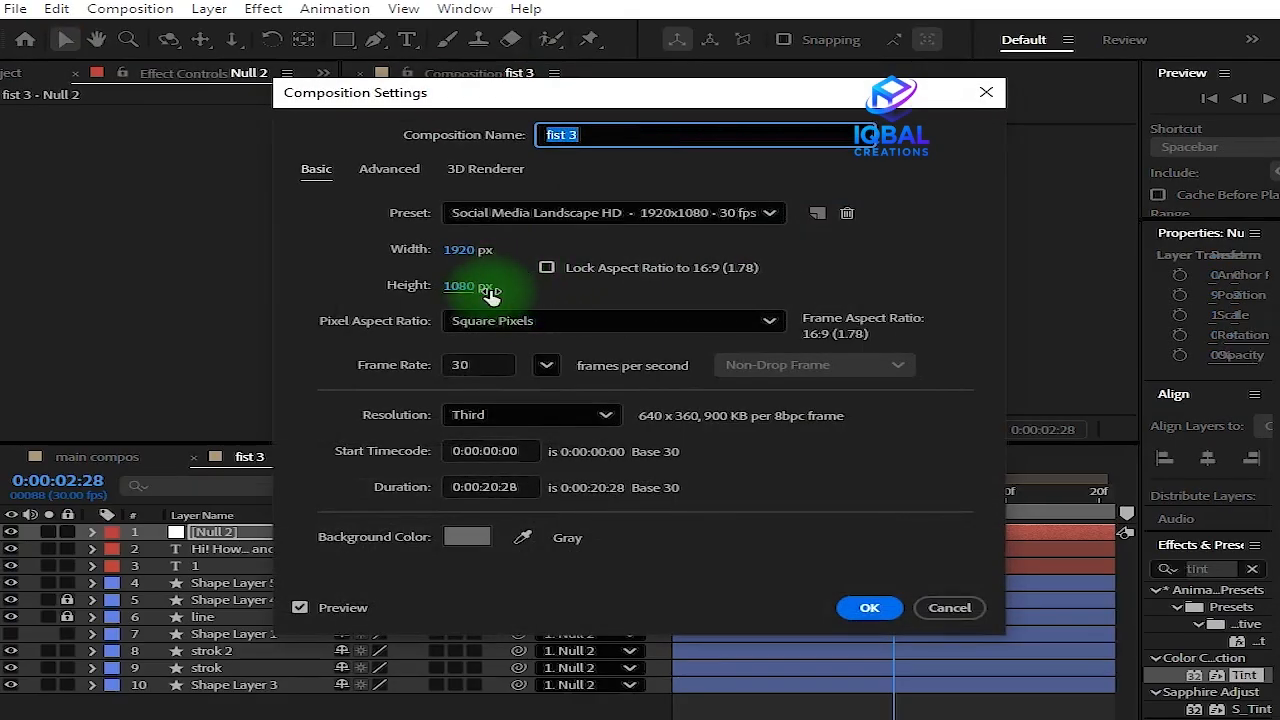
{"action": "left_click", "coordinate": [480, 288]}
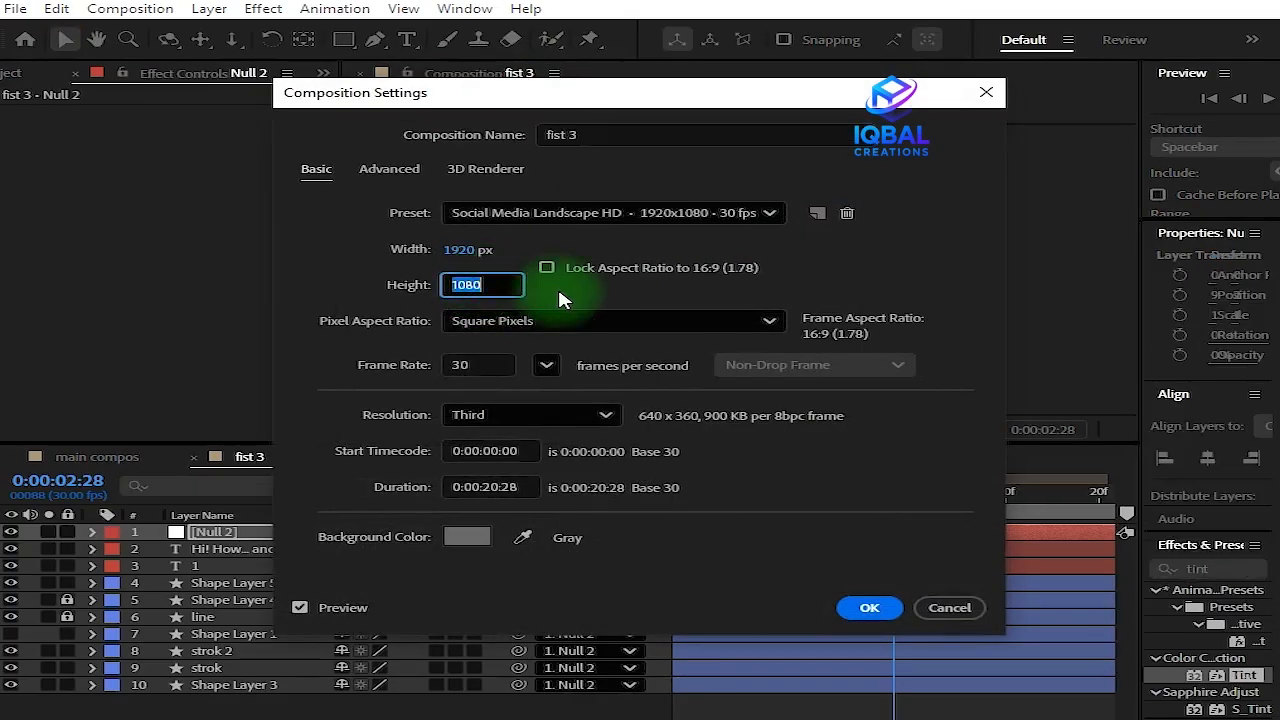
{"action": "type", "text": "2"}
{"action": "key", "text": "BackSpace"}
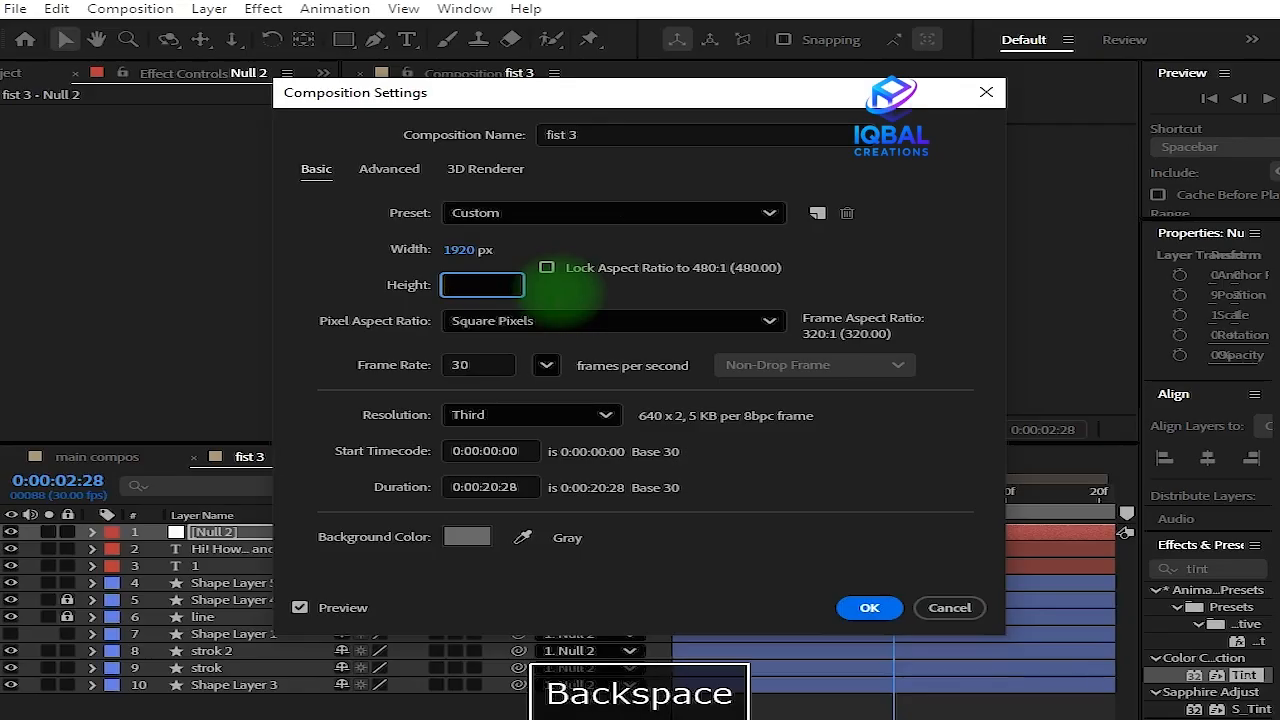
{"action": "type", "text": "2000"}
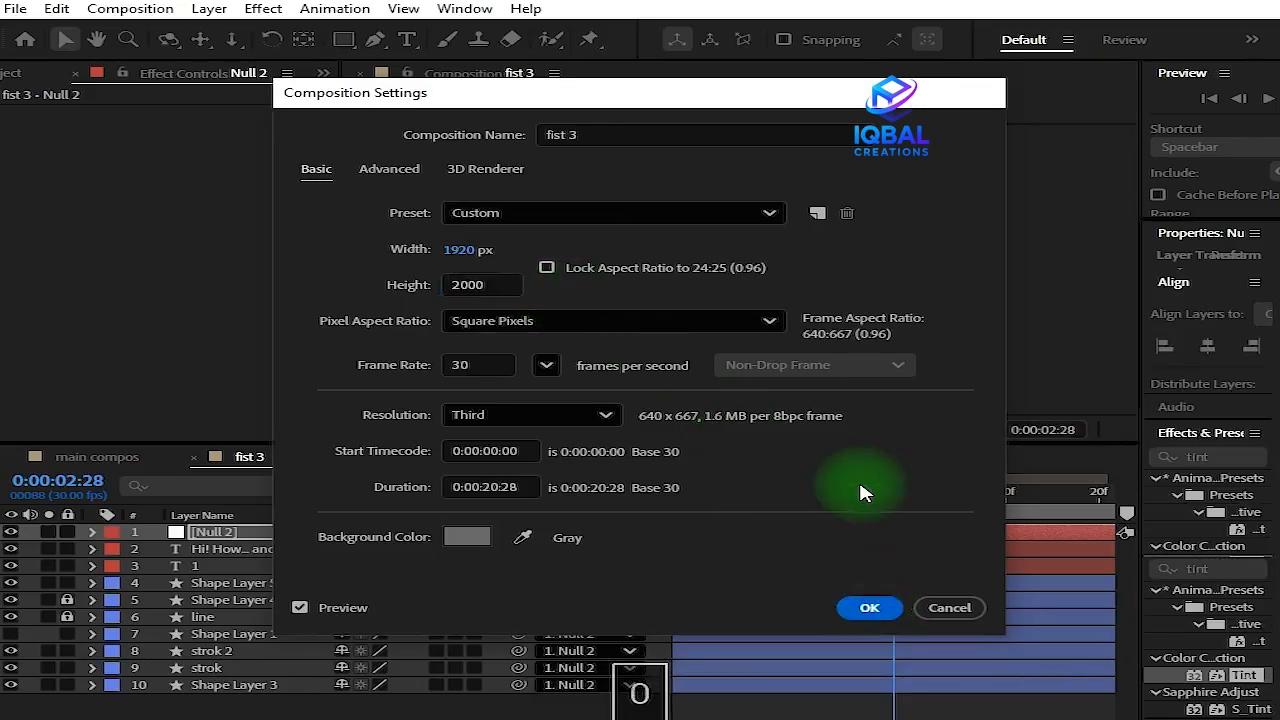
{"action": "key", "text": "Return"}
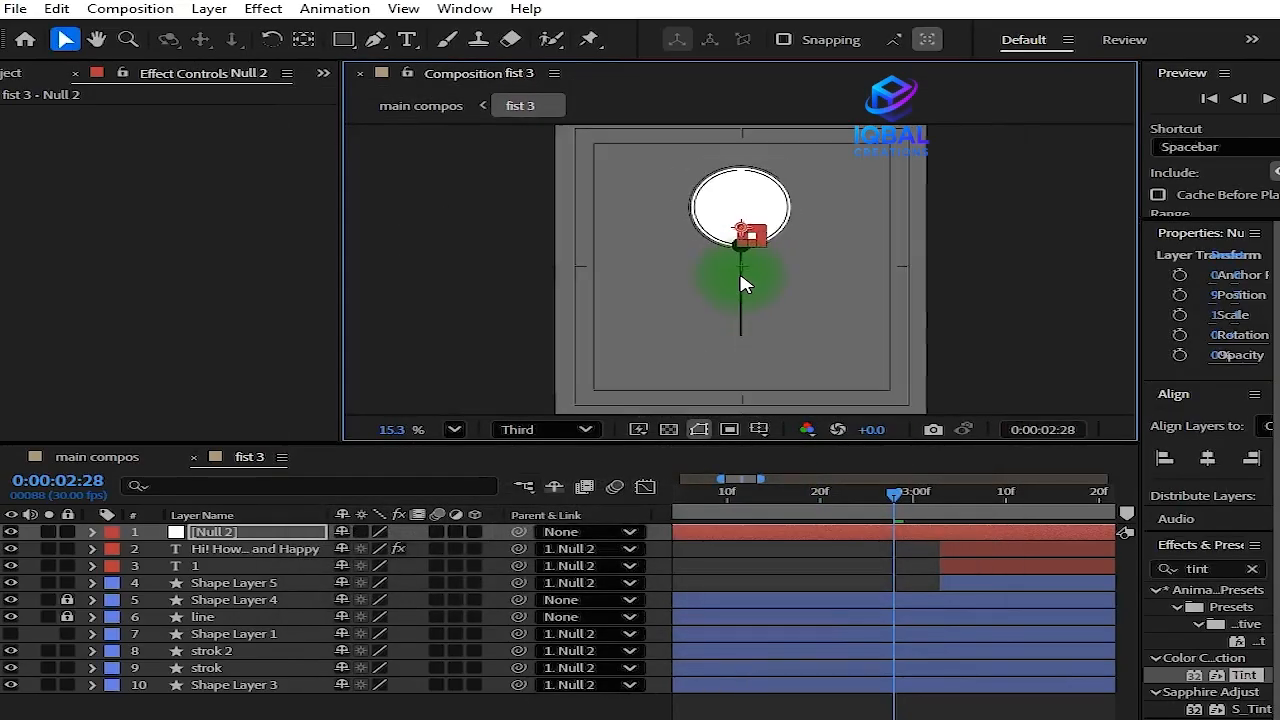
Return to main compos, go to 0:00:06:03, and examine the upper edges of the blue and green circles
{"action": "left_click_drag", "start_coordinate": [889, 500], "coordinate": [795, 495]}
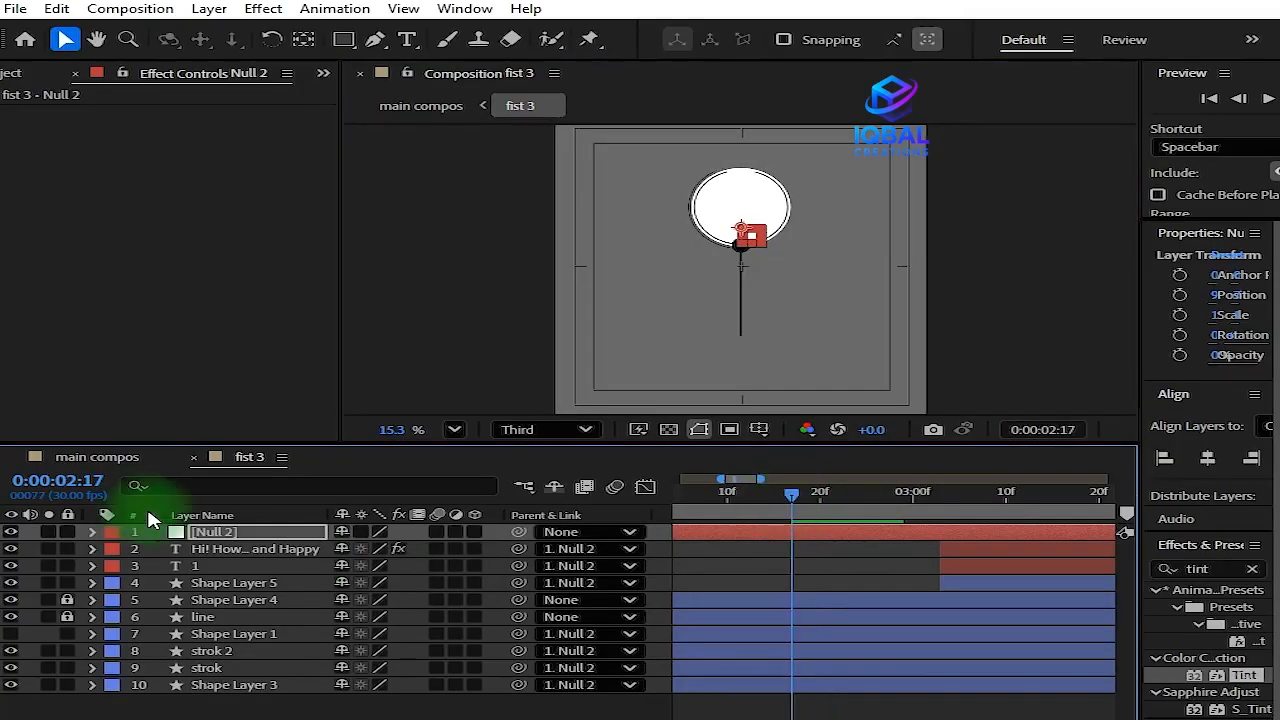
{"action": "left_click", "coordinate": [100, 458]}
{"action": "left_click_drag", "start_coordinate": [905, 524], "coordinate": [978, 527]}
{"action": "scroll", "coordinate": [523, 229], "scroll_direction": "up", "scroll_amount": 4}
{"action": "scroll", "coordinate": [800, 226], "scroll_direction": "down", "scroll_amount": 2}
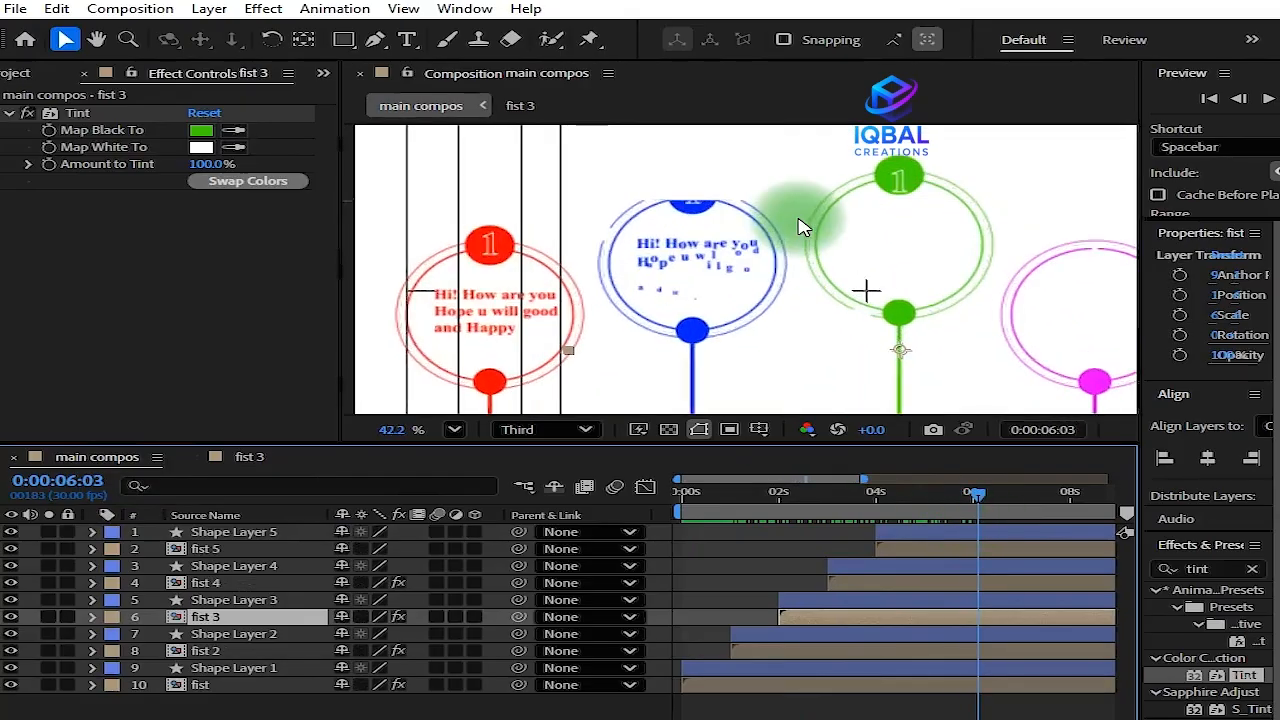
{"action": "scroll", "coordinate": [800, 226], "scroll_direction": "up", "scroll_amount": 1}
Open the blue fist 2 composition from main compos
{"action": "left_click", "coordinate": [798, 656]}
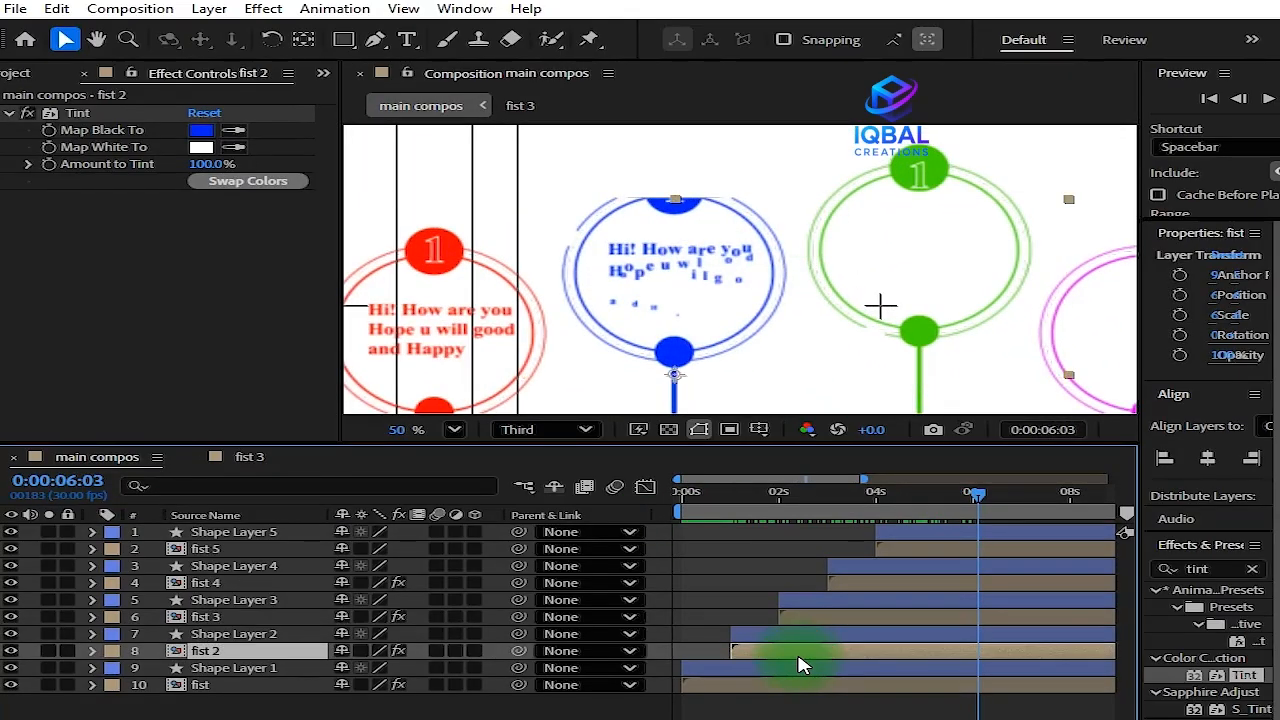
{"action": "left_click", "coordinate": [25, 655]}
{"action": "left_click", "coordinate": [722, 656]}
{"action": "double_click", "coordinate": [778, 653]}
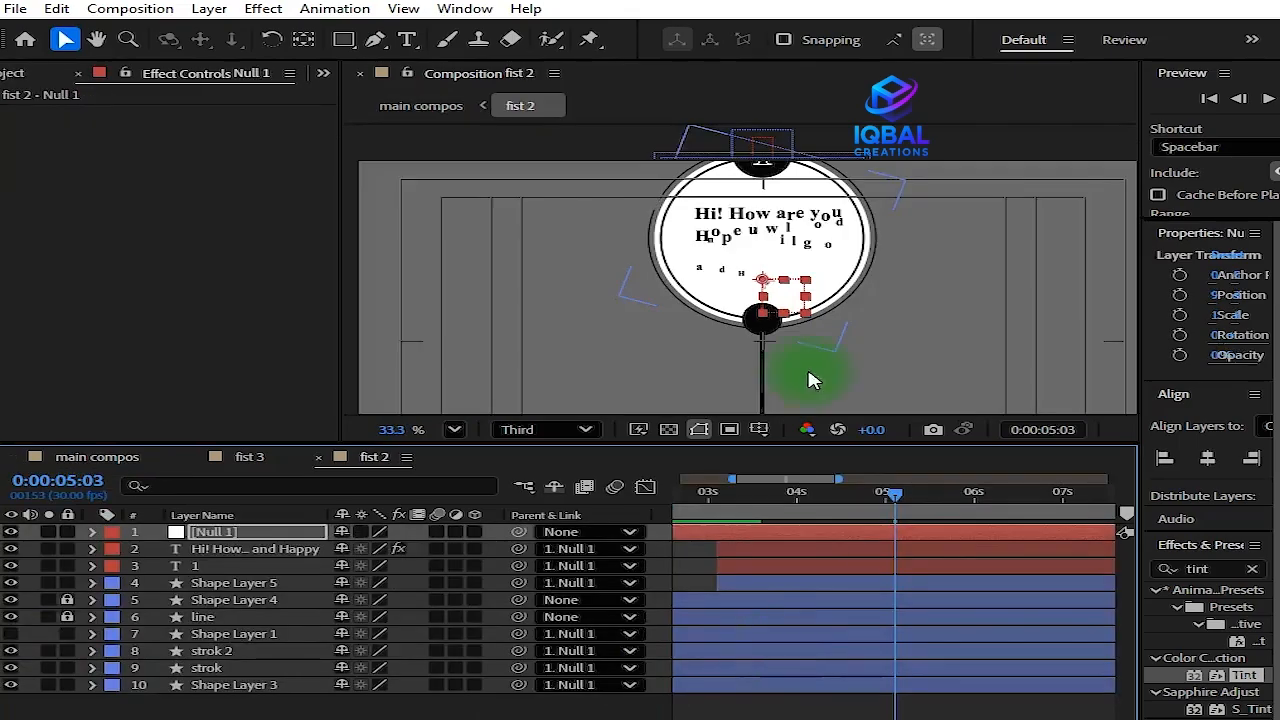
Set the height of the fist 2 composition to 2000 px and return to main compos
{"action": "left_click", "coordinate": [555, 74]}
{"action": "left_click", "coordinate": [737, 198]}
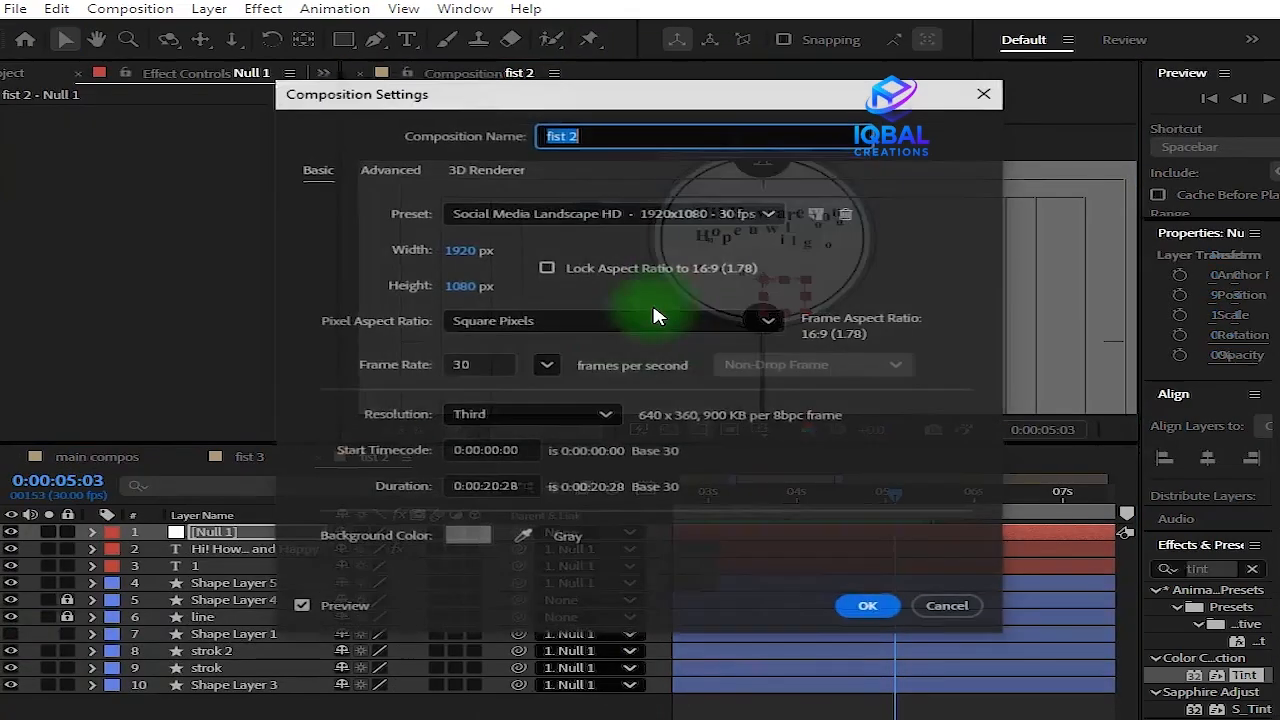
{"action": "left_click", "coordinate": [468, 288]}
{"action": "type", "text": "20"}
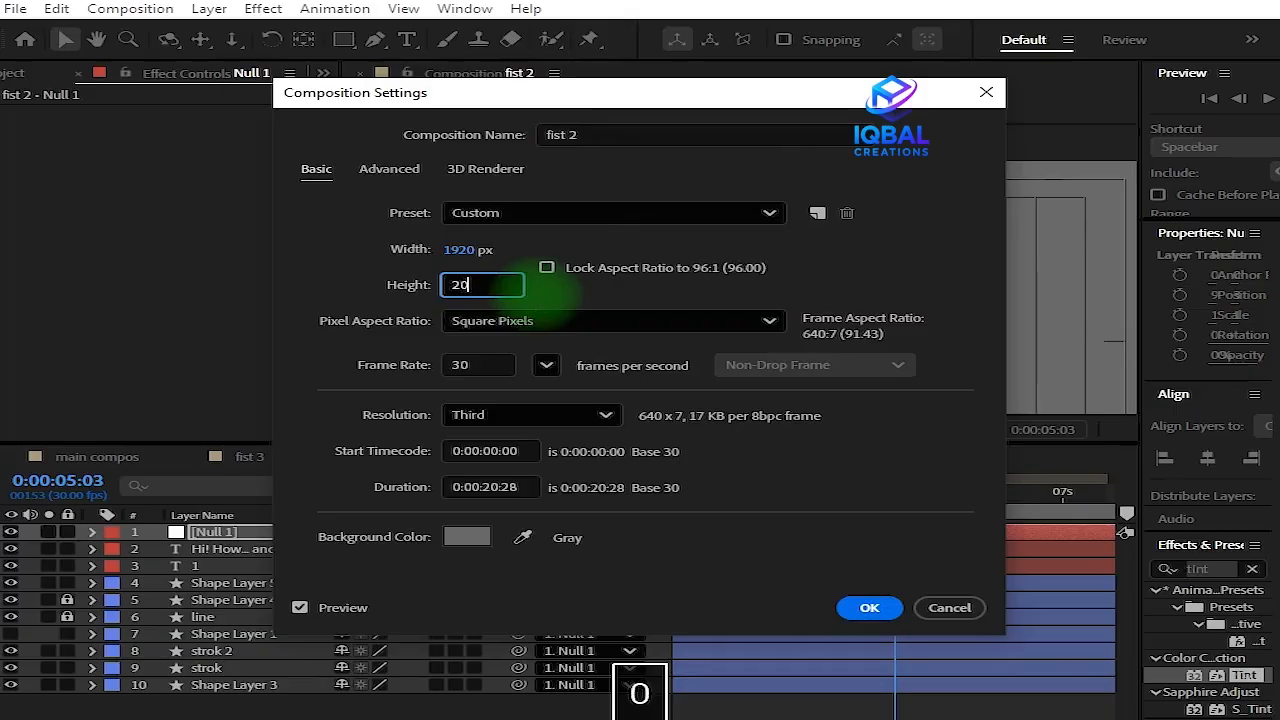
{"action": "type", "text": "00"}
{"action": "left_click", "coordinate": [860, 607]}
{"action": "left_click", "coordinate": [97, 456]}
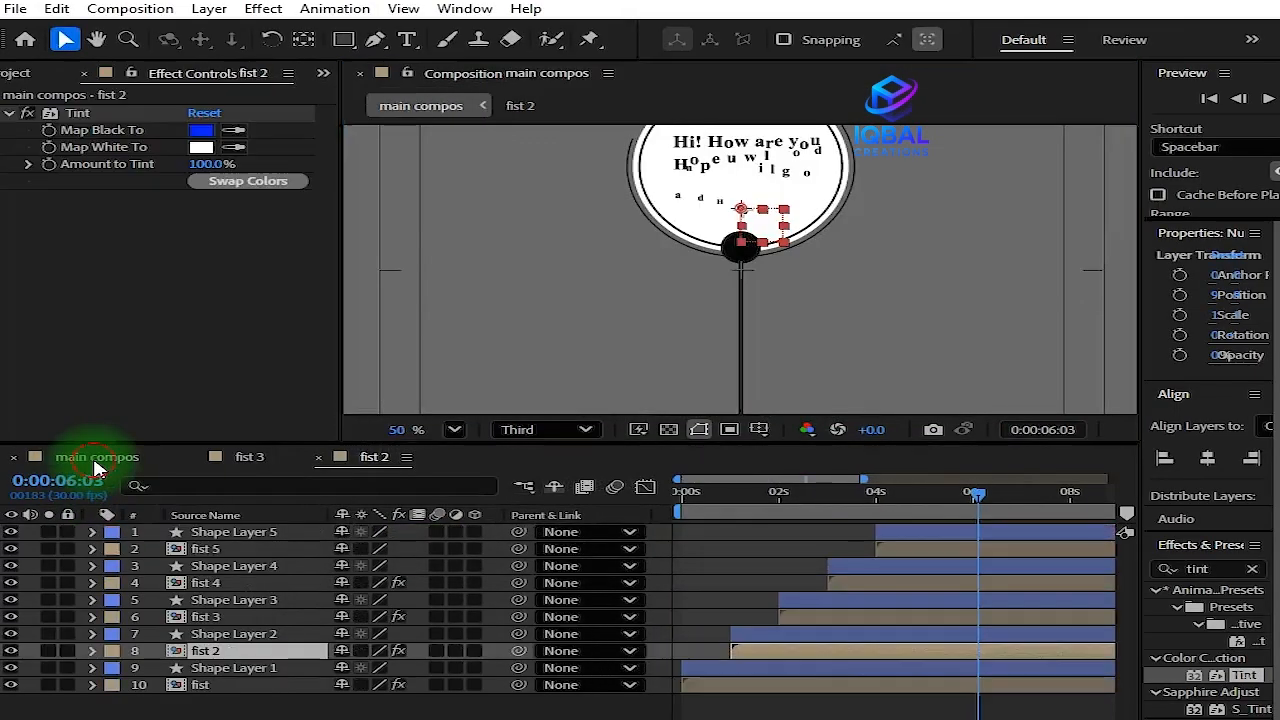
Examine the circles in main compos between 0:00:06:02 and 0:00:06:21, with the magenta fist 4 layer selected
{"action": "scroll", "coordinate": [785, 262], "scroll_direction": "down", "scroll_amount": 2}
{"action": "mouse_move", "coordinate": [975, 503]}
{"action": "left_mouse_down"}
{"action": "mouse_move", "coordinate": [920, 505]}
{"action": "mouse_move", "coordinate": [971, 505]}
{"action": "left_mouse_up"}
{"action": "scroll", "coordinate": [814, 295], "scroll_direction": "down", "scroll_amount": 1}
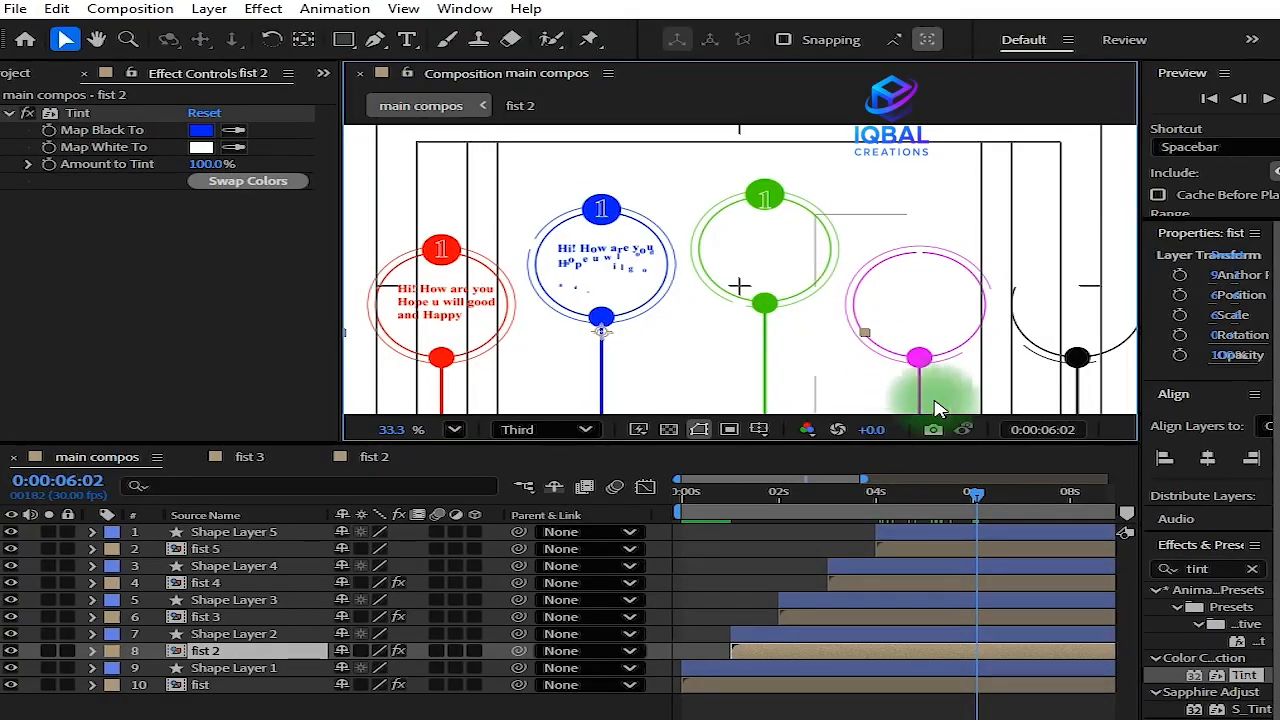
{"action": "left_click", "coordinate": [916, 586]}
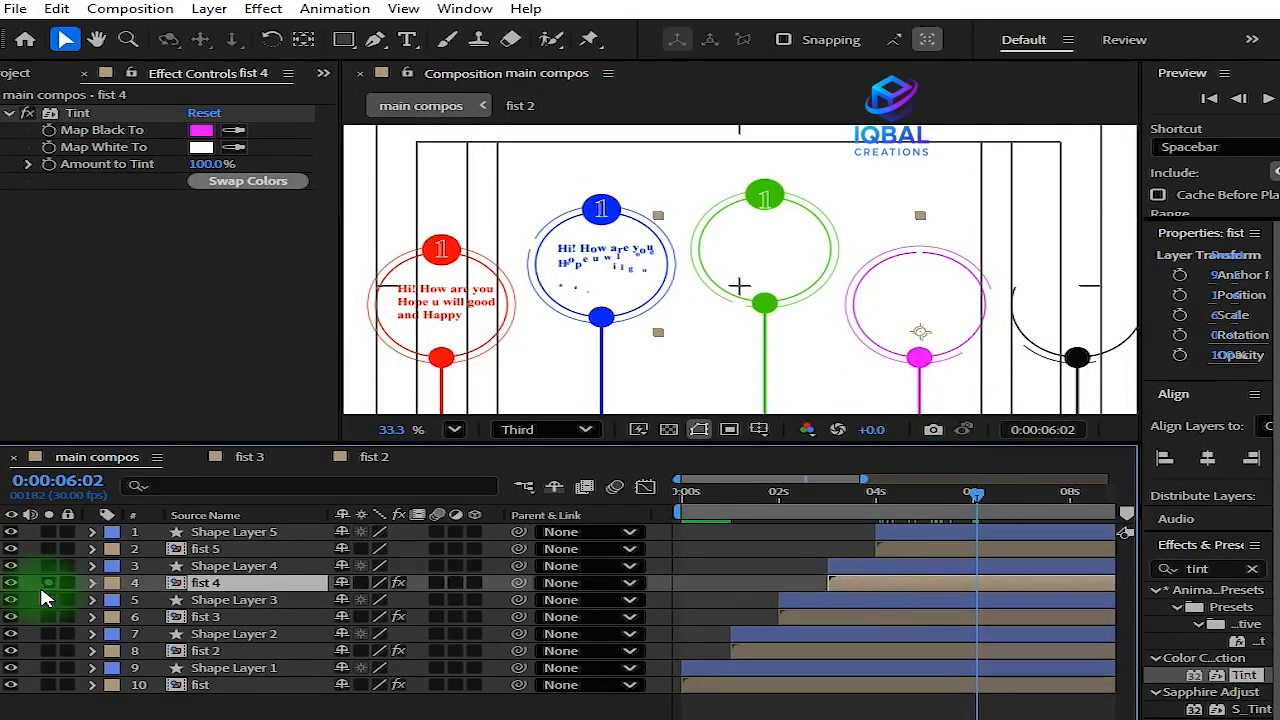
{"action": "left_click", "coordinate": [13, 586]}
{"action": "left_click_drag", "start_coordinate": [700, 314], "coordinate": [564, 280]}
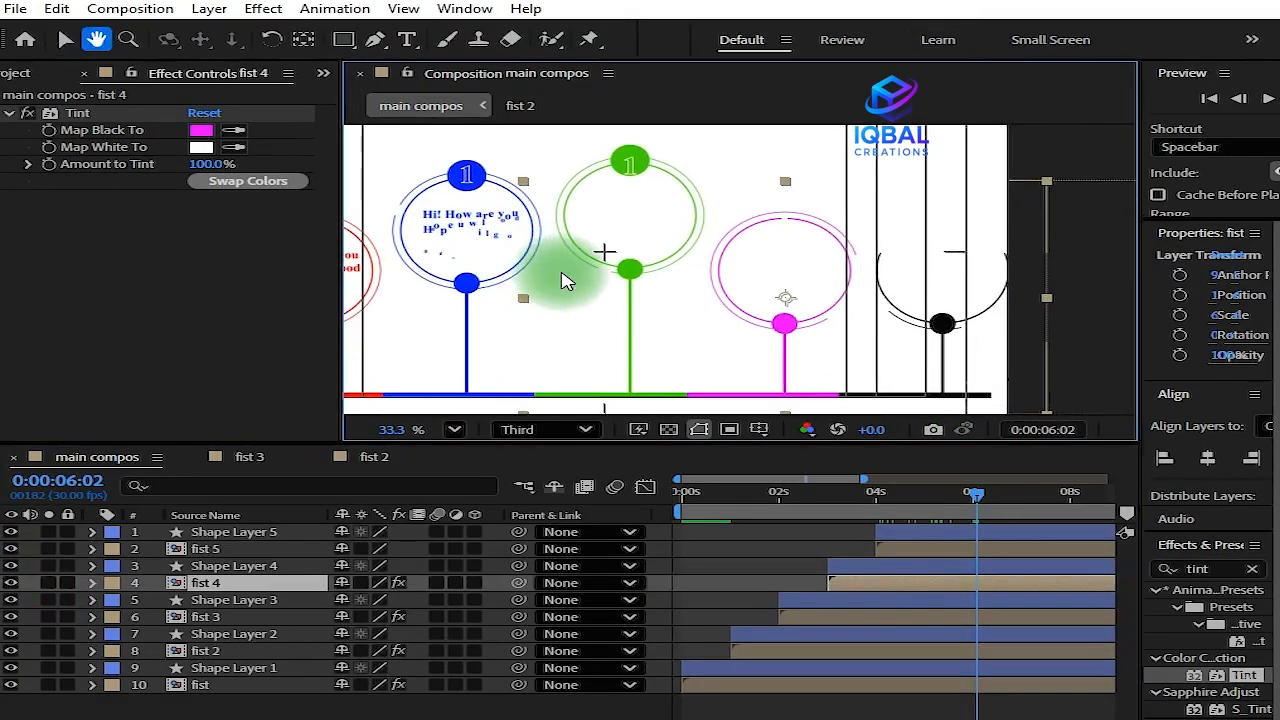
{"action": "left_click_drag", "start_coordinate": [659, 225], "coordinate": [746, 240]}
{"action": "left_click_drag", "start_coordinate": [975, 498], "coordinate": [988, 498]}
{"action": "scroll", "coordinate": [930, 330], "scroll_direction": "down", "scroll_amount": 1}
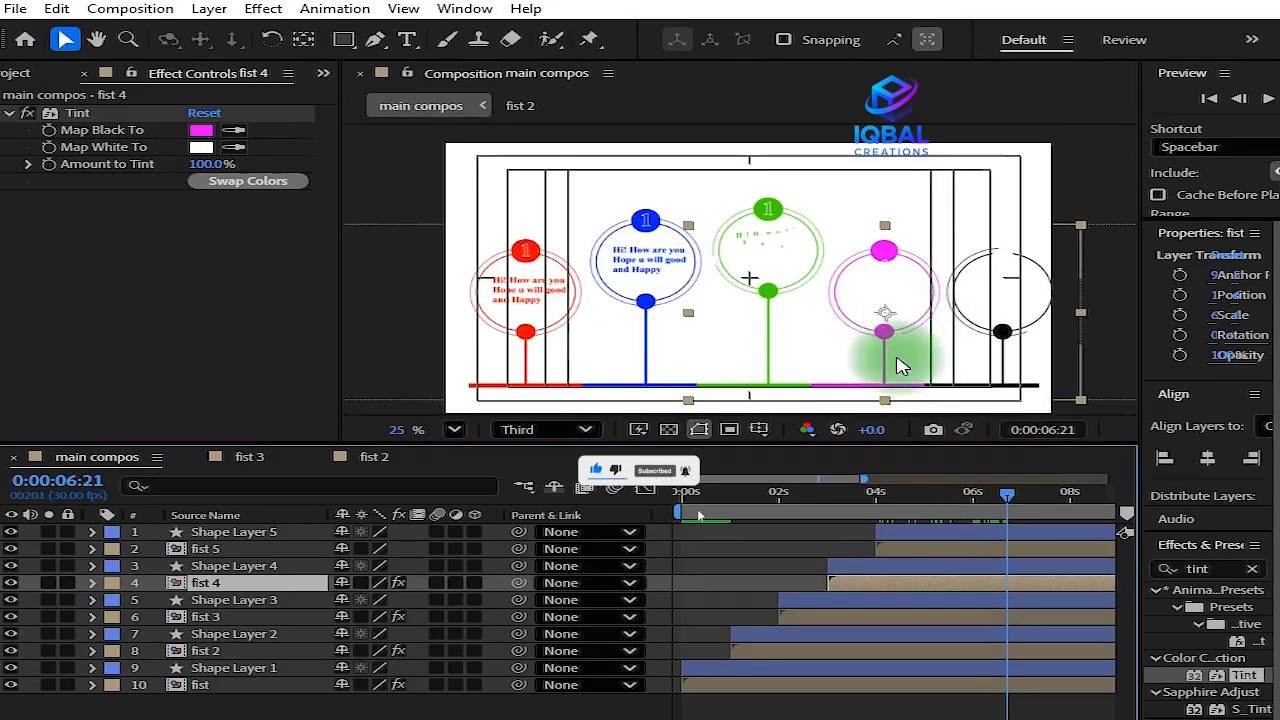
Open the magenta fist 4 composition and reveal the scale keyframes of its line and Shape Layer 1 layers
{"action": "double_click", "coordinate": [906, 588]}
{"action": "left_click", "coordinate": [781, 603]}
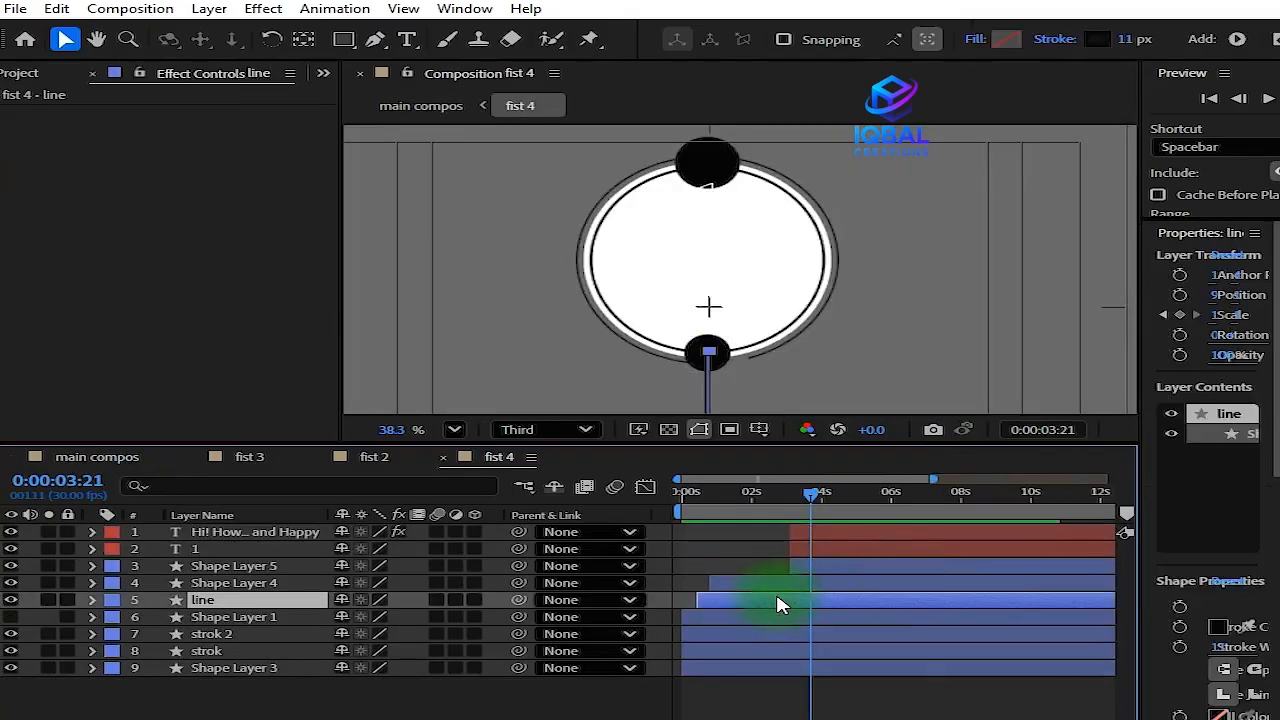
{"action": "left_click", "coordinate": [776, 617], "text": "shift"}
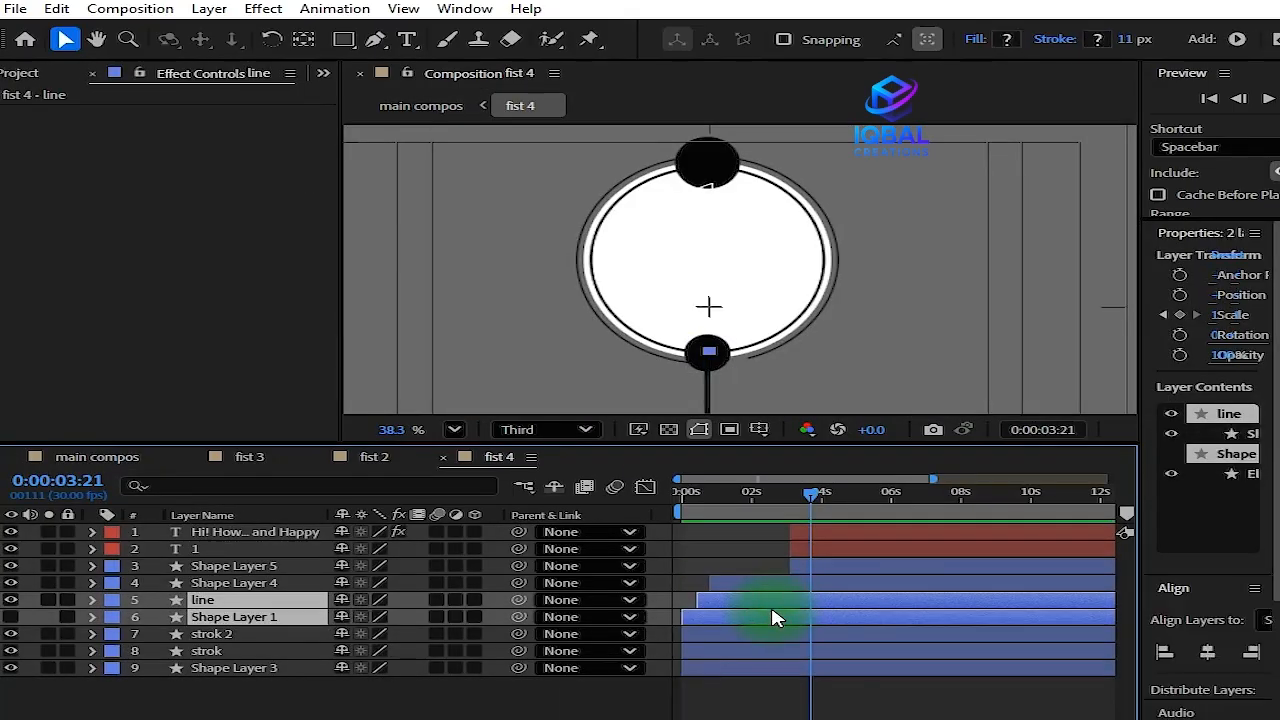
{"action": "key", "text": "u"}
{"action": "key", "text": "j"}
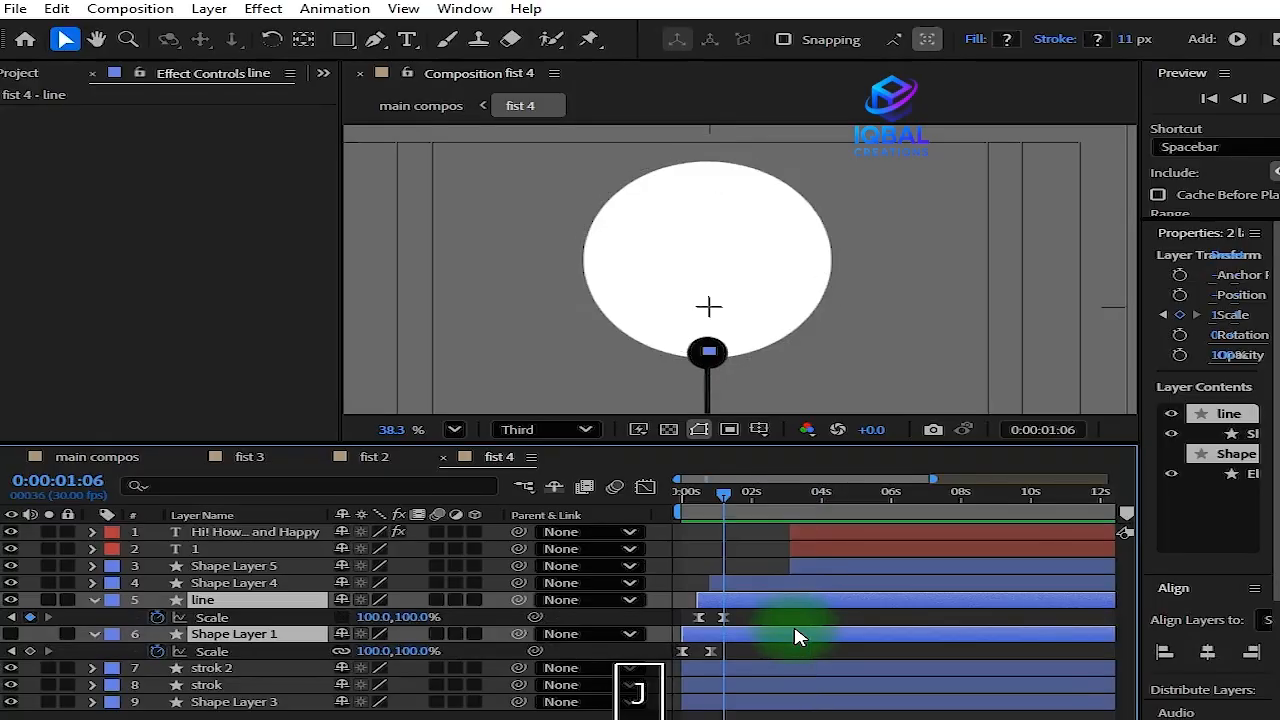
{"action": "key", "text": "j"}
{"action": "scroll", "coordinate": [714, 625], "scroll_direction": "up", "scroll_amount": 6}
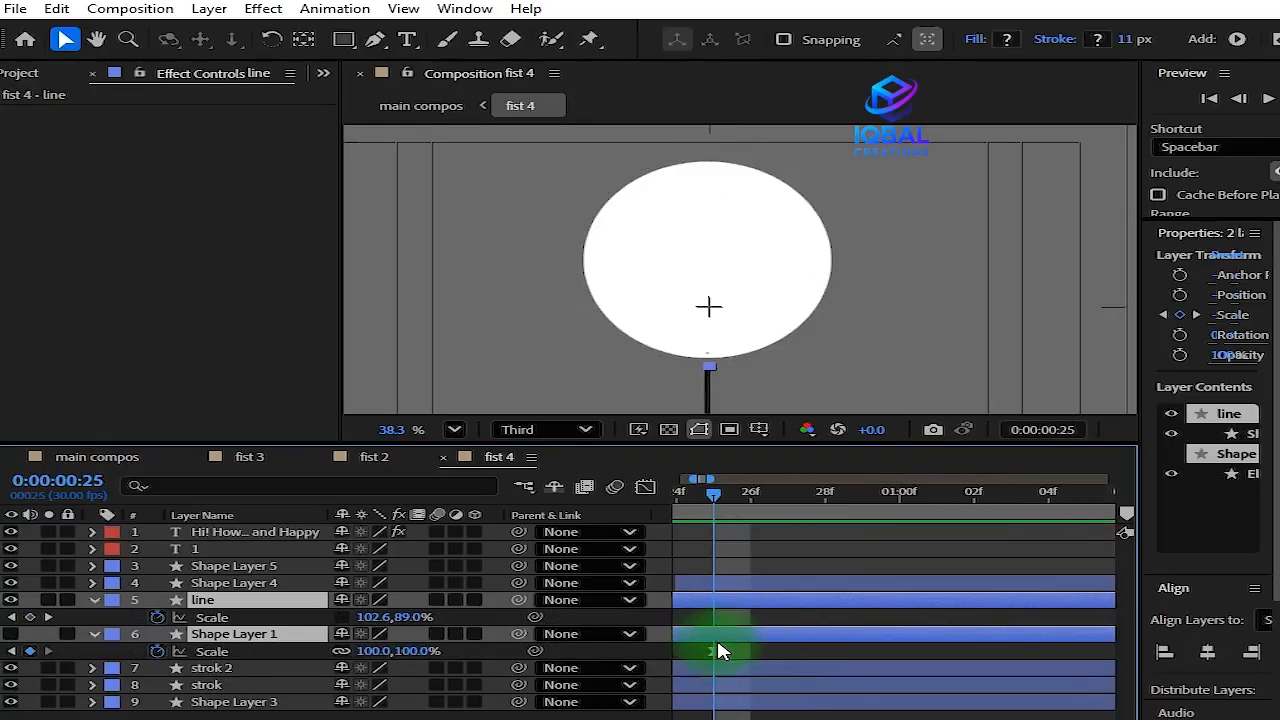
{"action": "left_click_drag", "start_coordinate": [833, 719], "coordinate": [760, 719]}
{"action": "left_click", "coordinate": [778, 645]}
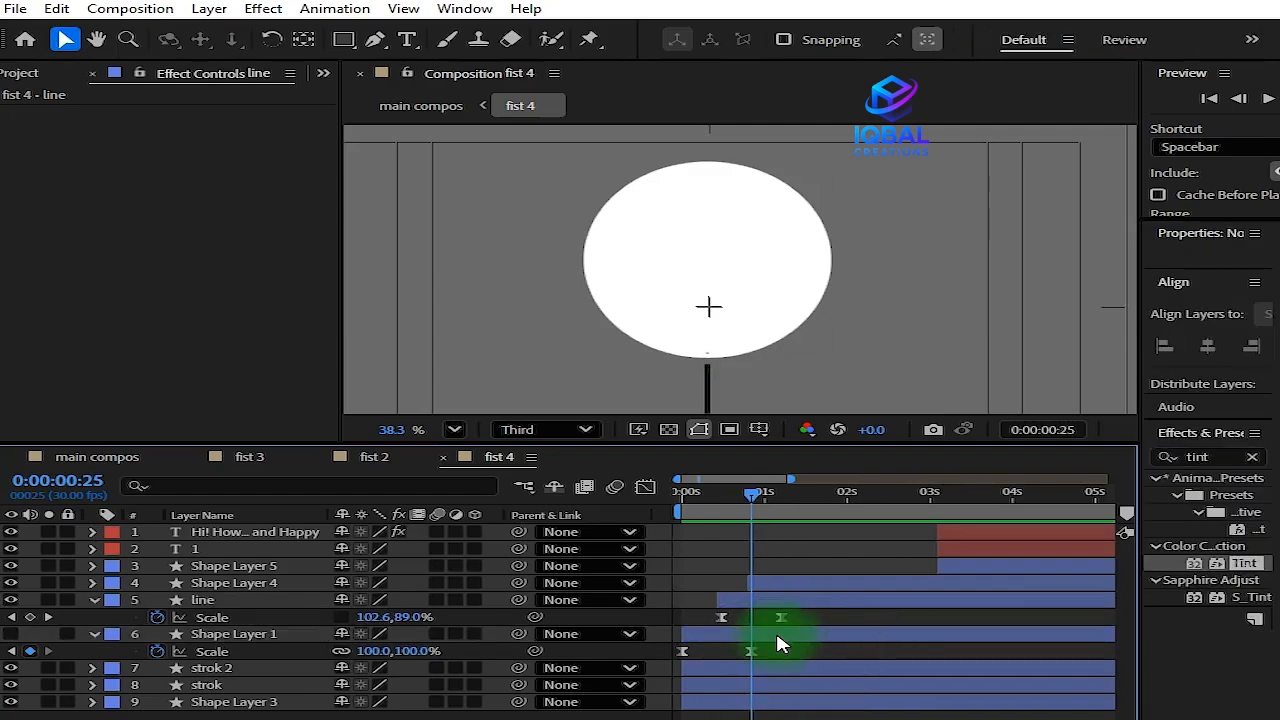
{"action": "left_click", "coordinate": [775, 636]}
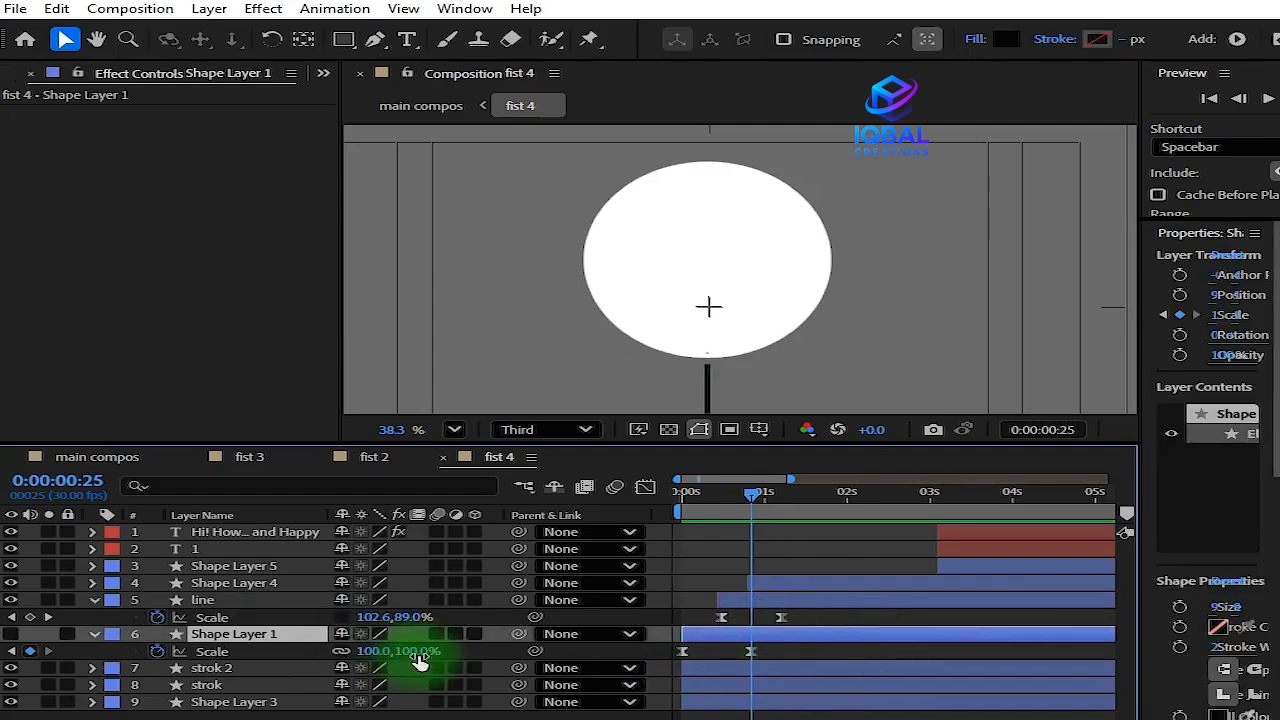
{"action": "left_click_drag", "start_coordinate": [418, 660], "coordinate": [432, 654]}
{"action": "key", "text": "ctrl+z"}
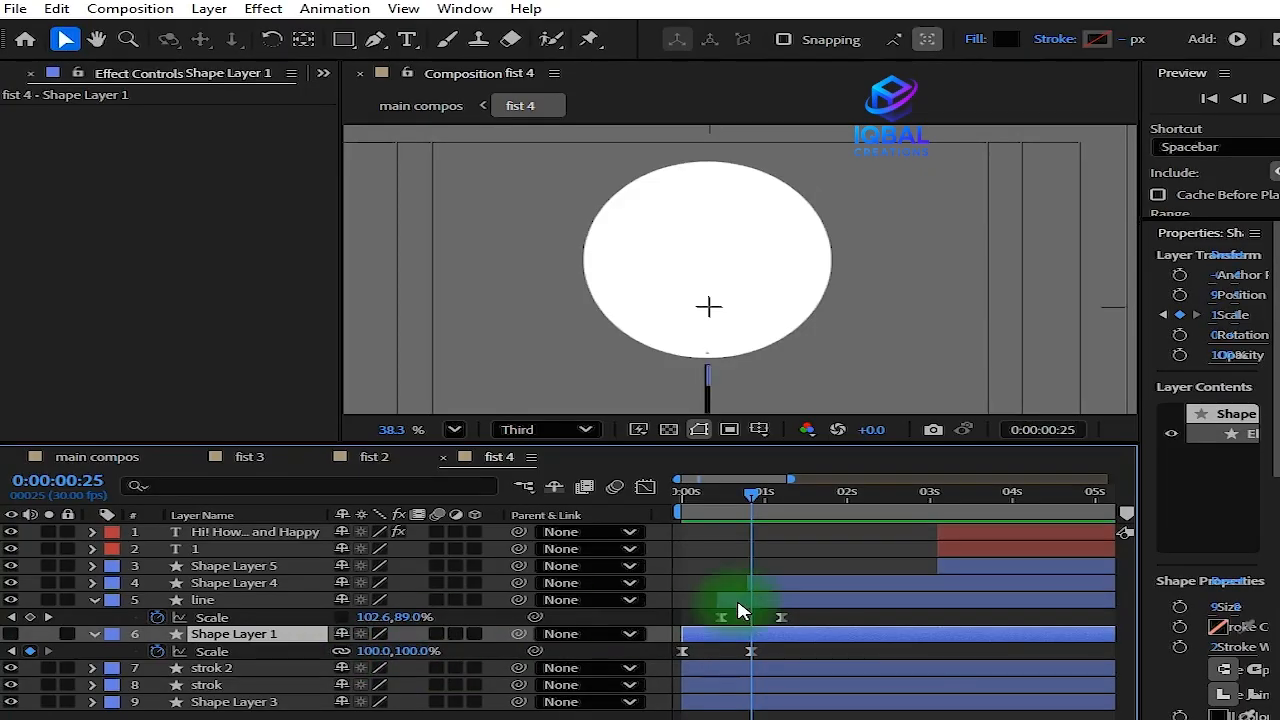
Set the line layer's vertical scale to 220% at its 0:00:01:06 keyframe, keeping the horizontal scale at 100%
{"action": "left_click", "coordinate": [741, 603]}
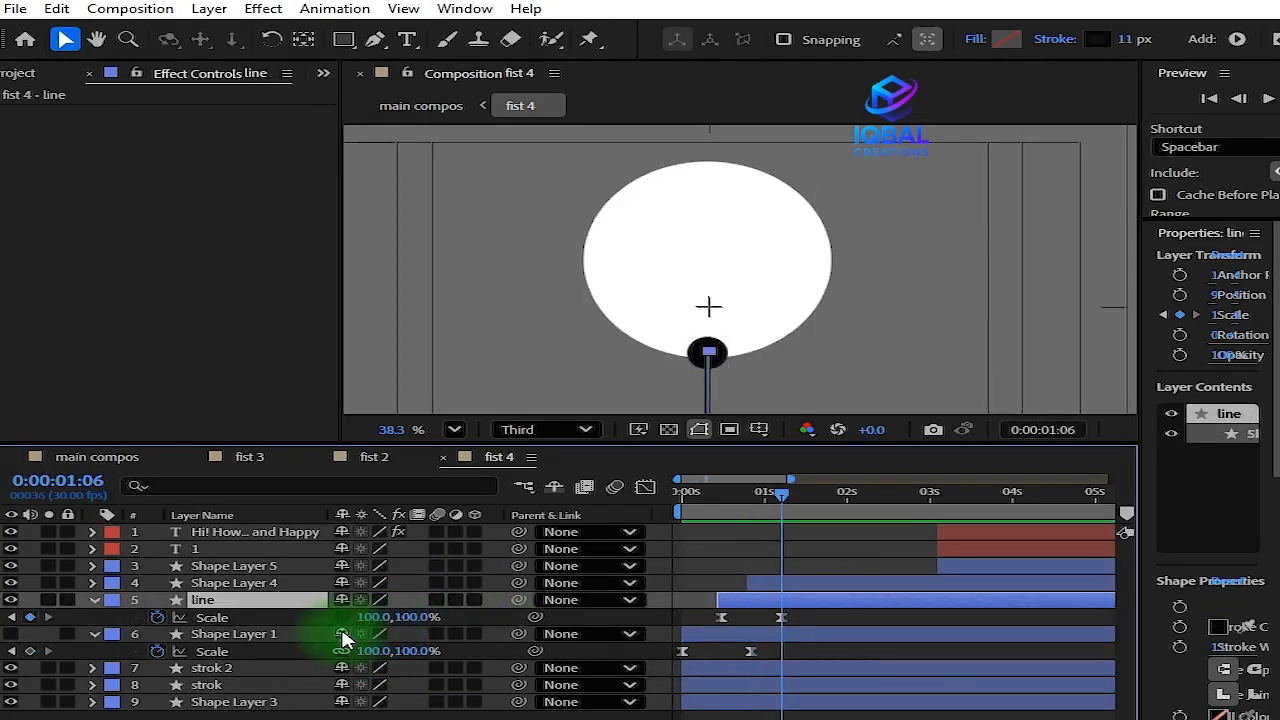
{"action": "left_click", "coordinate": [213, 597]}
{"action": "left_click_drag", "start_coordinate": [415, 616], "coordinate": [453, 609]}
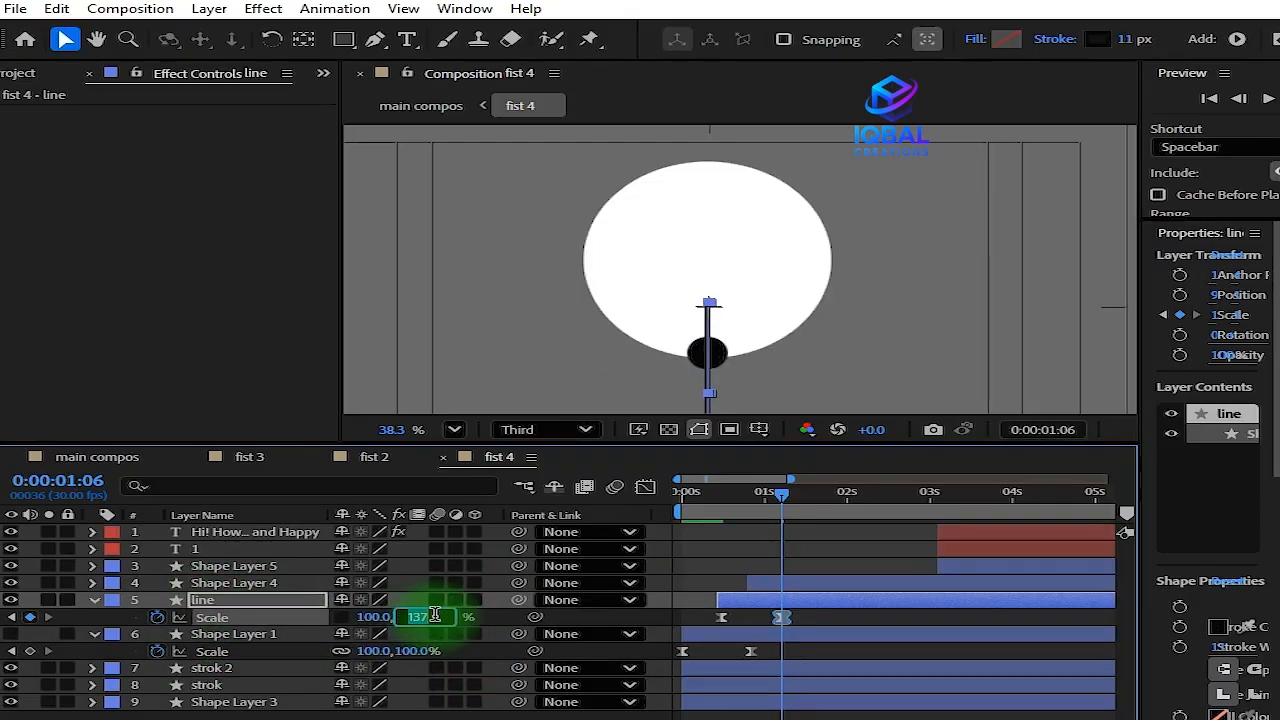
{"action": "type", "text": "220"}
{"action": "key", "text": "Return"}
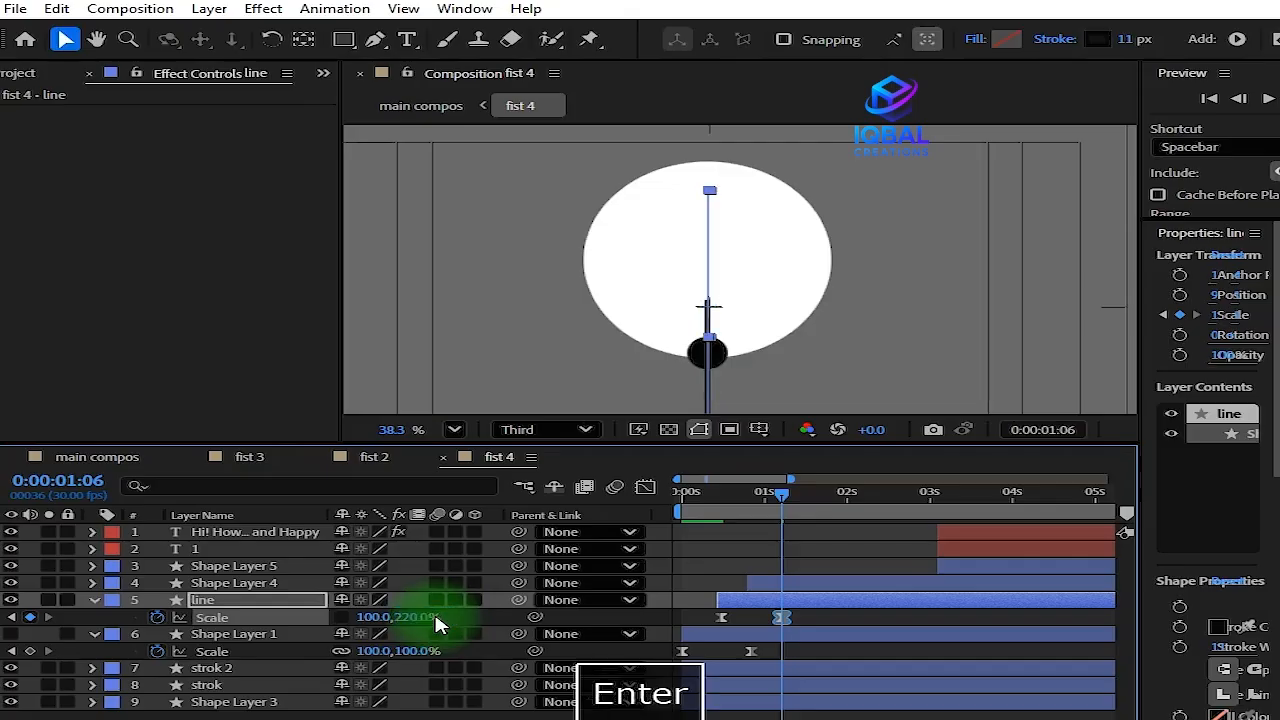
Set the height of the fist 4 composition to 3000 px, keeping its width at 1920 px
{"action": "scroll", "coordinate": [720, 355], "scroll_direction": "down", "scroll_amount": 3}
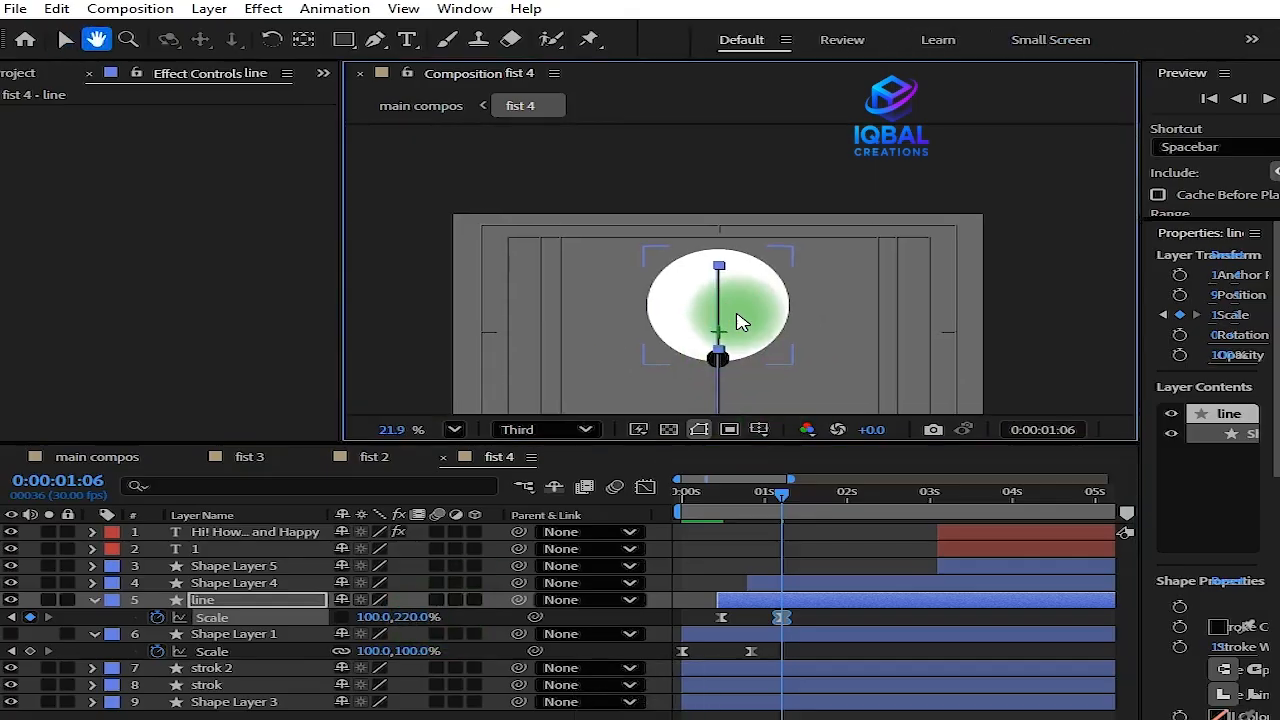
{"action": "left_click", "coordinate": [555, 74]}
{"action": "left_click", "coordinate": [680, 194]}
{"action": "left_click", "coordinate": [460, 285]}
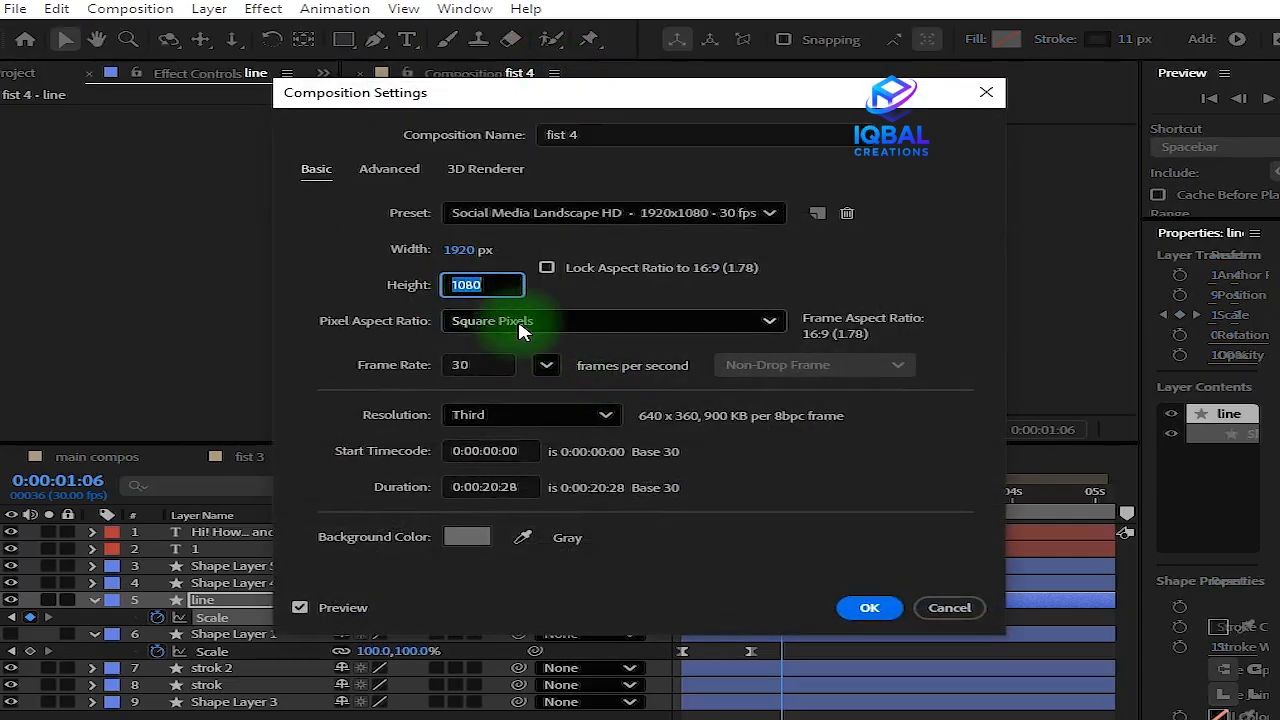
{"action": "type", "text": "3000"}
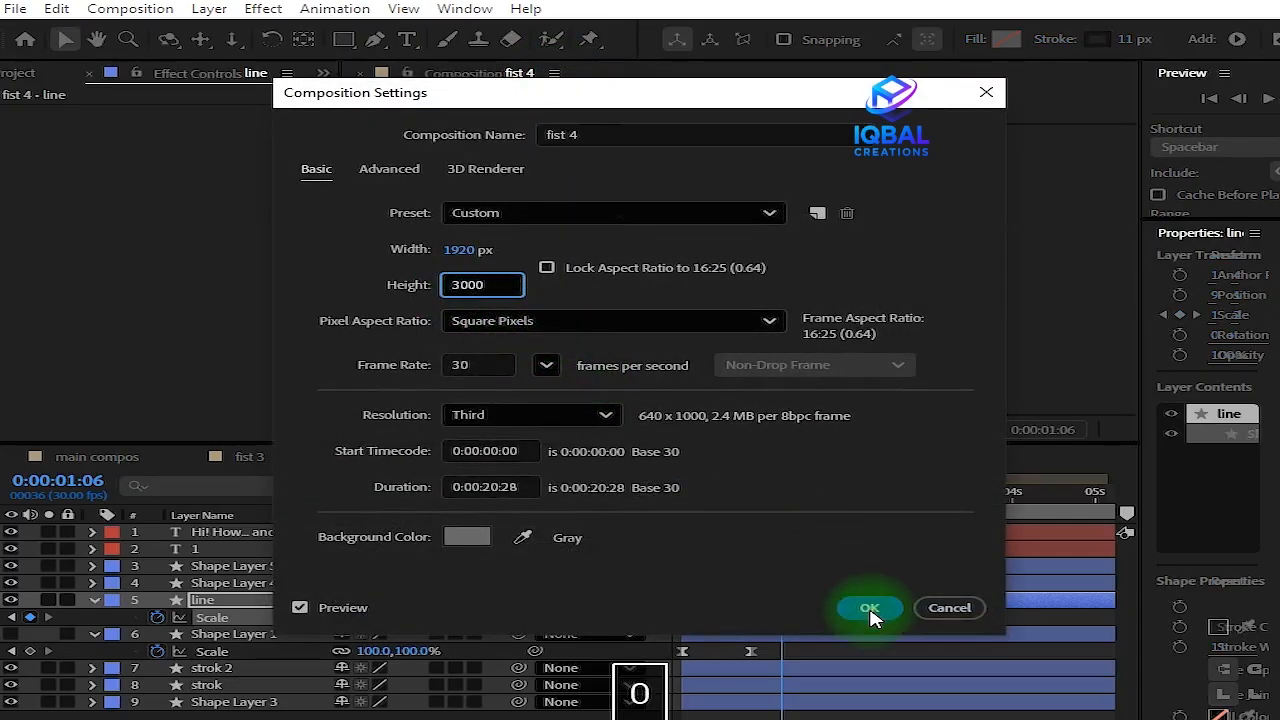
{"action": "left_click", "coordinate": [869, 608]}
Collapse the keyframe properties of line and Shape Layer 1, and lock the Shape Layer 4 and line layers
{"action": "left_click_drag", "start_coordinate": [748, 310], "coordinate": [750, 215]}
{"action": "scroll", "coordinate": [745, 205], "scroll_direction": "up", "scroll_amount": 5}
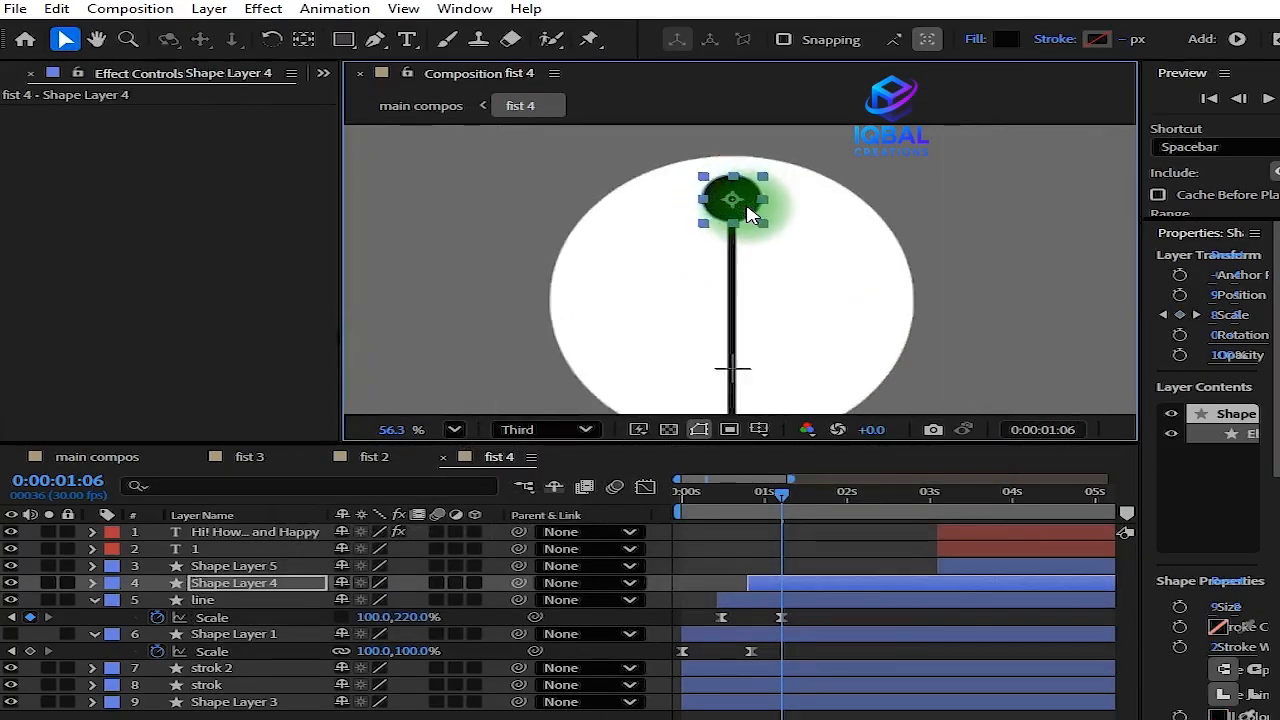
{"action": "scroll", "coordinate": [742, 202], "scroll_direction": "down", "scroll_amount": 5}
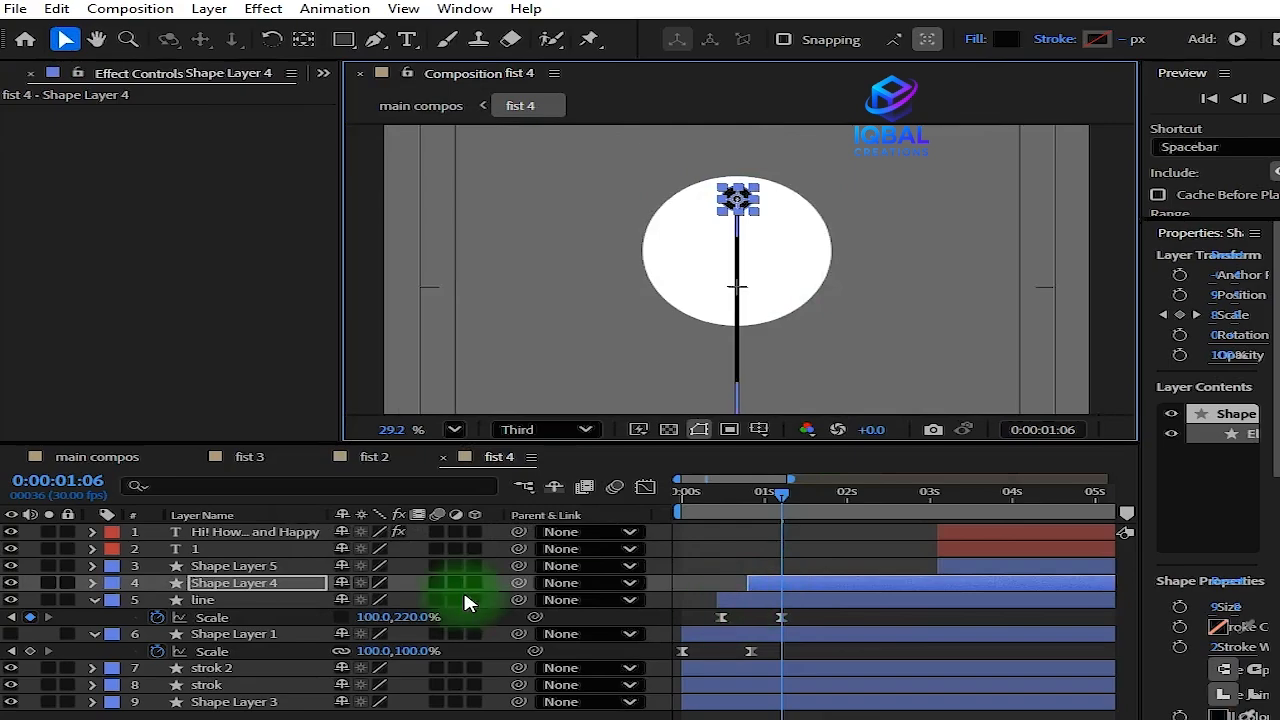
{"action": "left_click", "coordinate": [94, 600]}
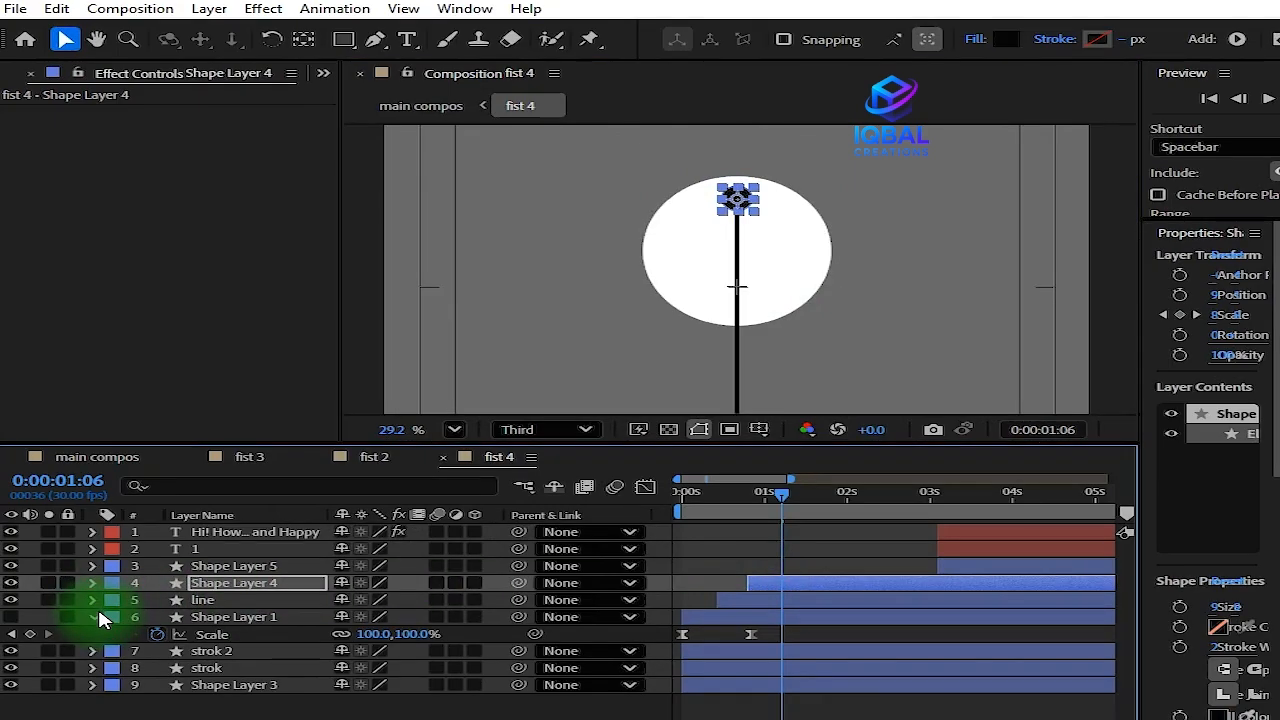
{"action": "left_click", "coordinate": [94, 617]}
{"action": "left_click_drag", "start_coordinate": [721, 603], "coordinate": [716, 603]}
{"action": "left_click", "coordinate": [785, 343]}
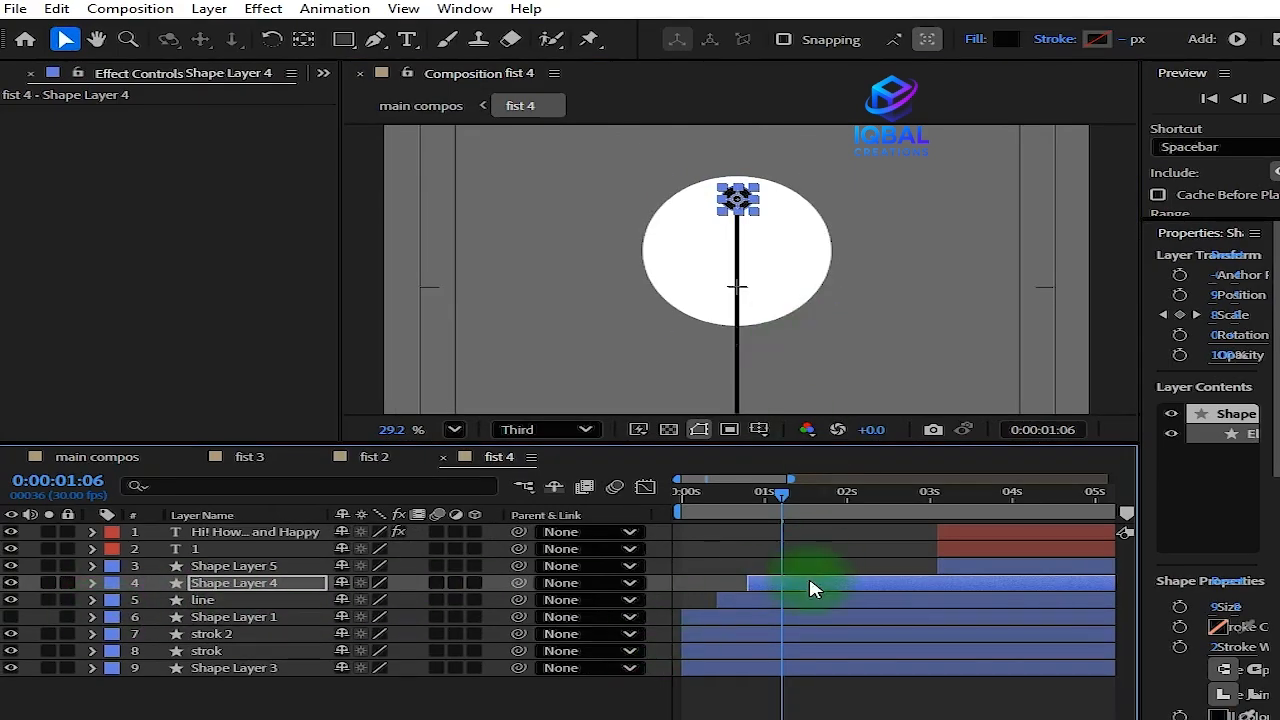
{"action": "left_click", "coordinate": [67, 583]}
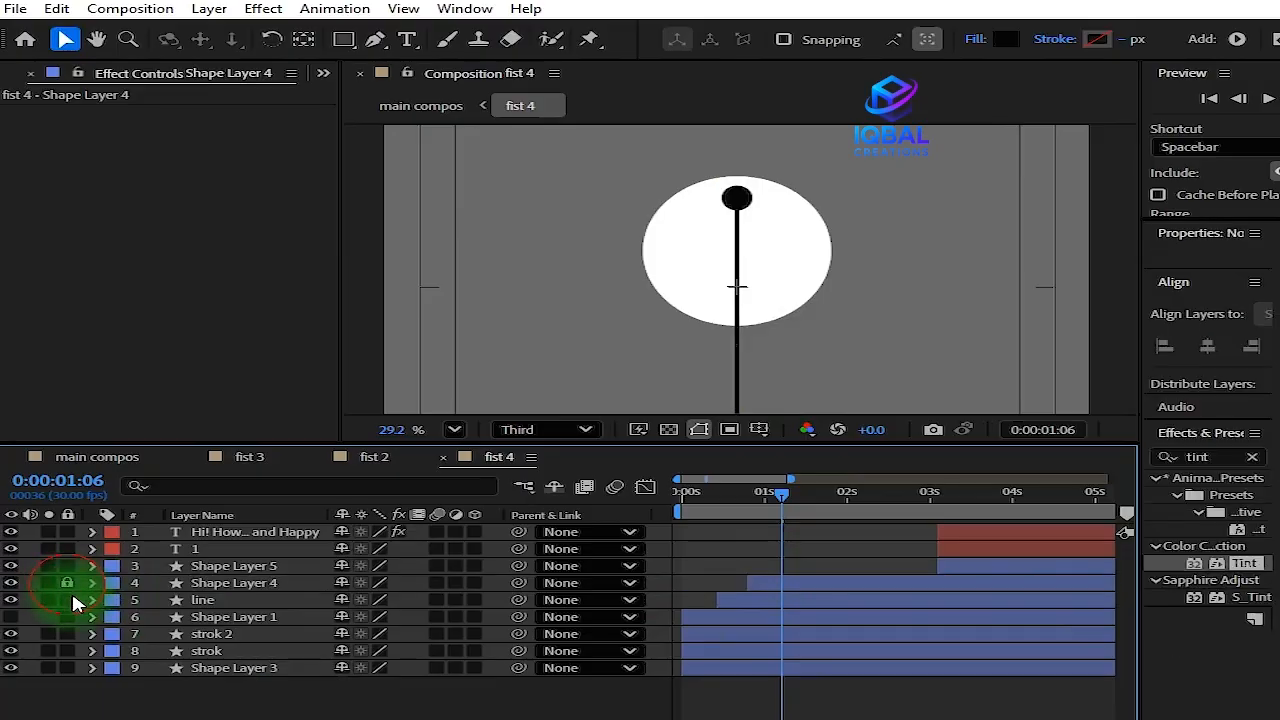
{"action": "left_click", "coordinate": [238, 598]}
Create a null object in fist 4 and parent every unlocked layer to it
{"action": "left_click_drag", "start_coordinate": [230, 697], "coordinate": [238, 552]}
{"action": "right_click", "coordinate": [292, 683]}
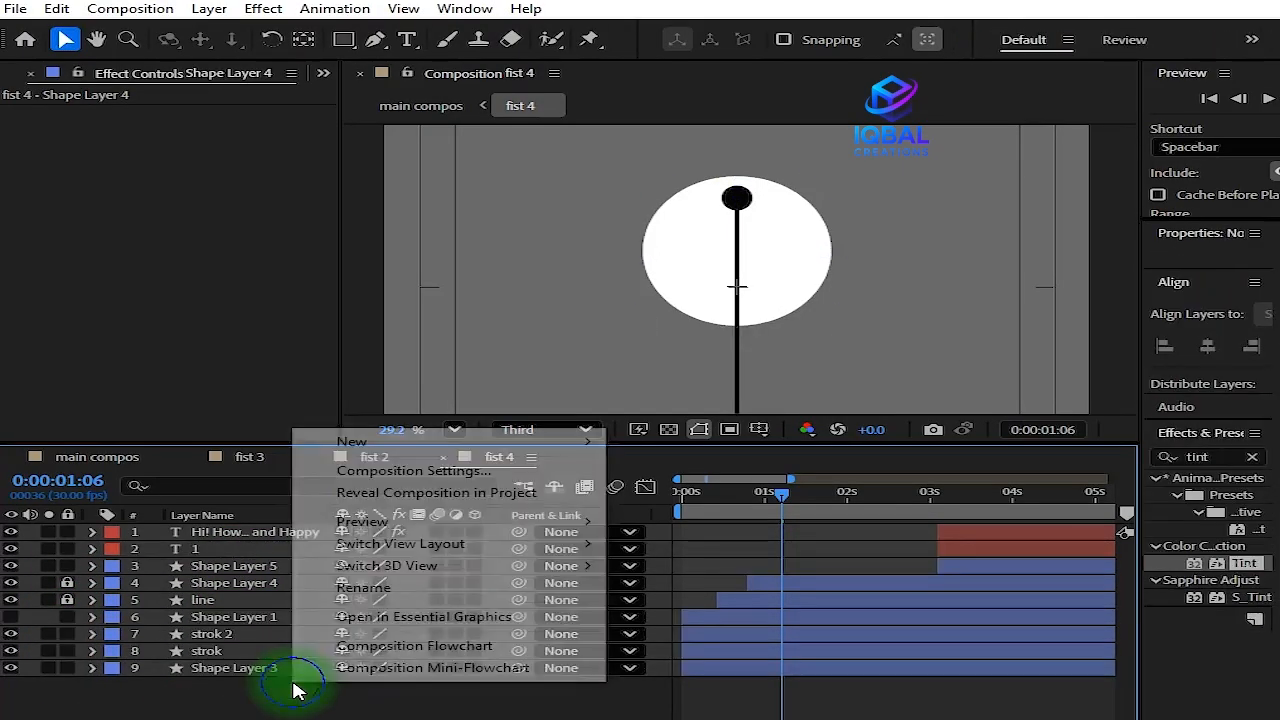
{"action": "mouse_move", "coordinate": [406, 449]}
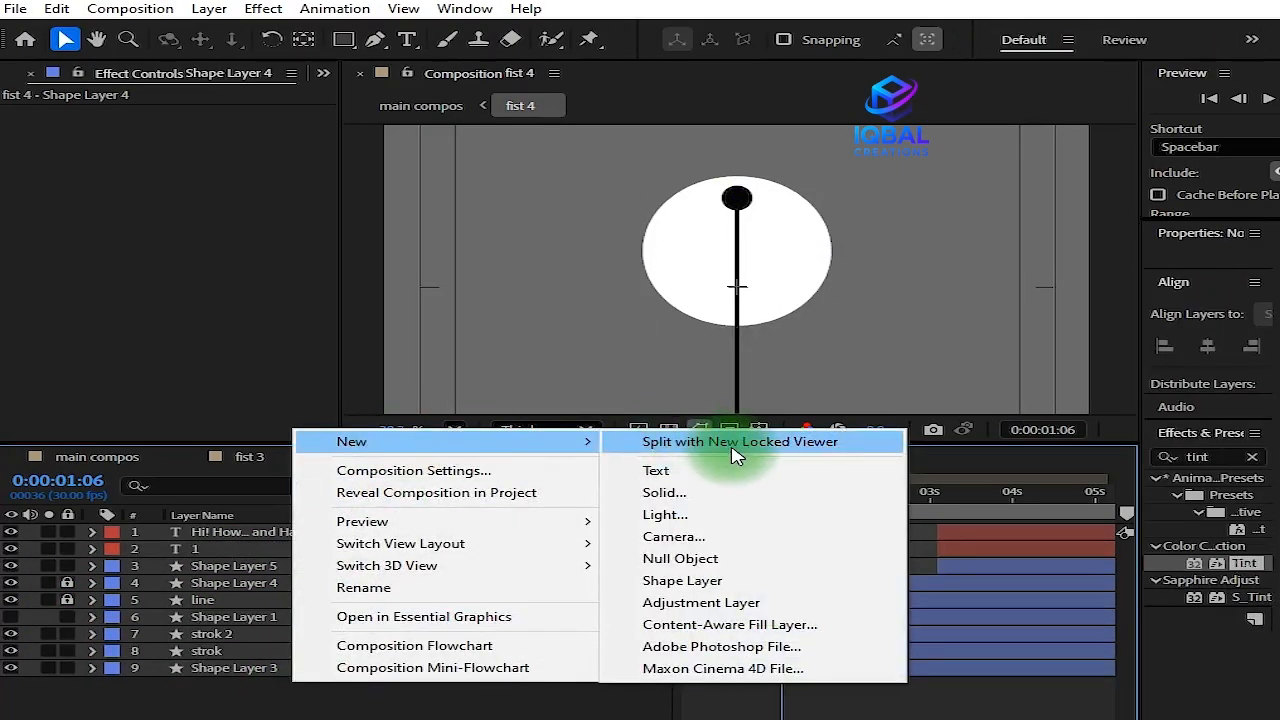
{"action": "left_click", "coordinate": [712, 558]}
{"action": "left_click_drag", "start_coordinate": [250, 696], "coordinate": [286, 545]}
{"action": "left_click_drag", "start_coordinate": [518, 548], "coordinate": [300, 532]}
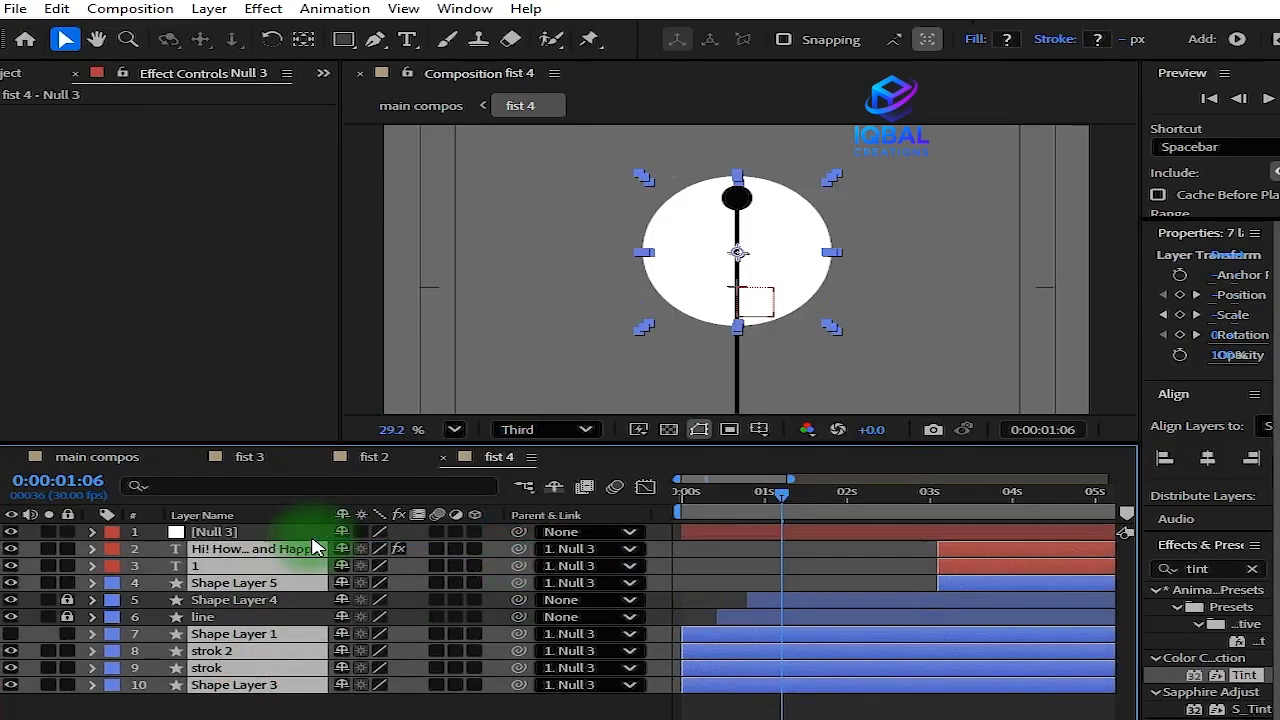
Raise the null to position 960.0, 1063.9 so the circle's lower edge meets the dot atop the lengthened stem
{"action": "key", "text": "p"}
{"action": "key", "text": "p"}
{"action": "left_click", "coordinate": [222, 533]}
{"action": "key", "text": "p"}
{"action": "left_click_drag", "start_coordinate": [352, 550], "coordinate": [316, 549]}
{"action": "key", "text": "ctrl+z"}
{"action": "scroll", "coordinate": [739, 240], "scroll_direction": "up", "scroll_amount": 4}
{"action": "left_click_drag", "start_coordinate": [779, 362], "coordinate": [808, 176]}
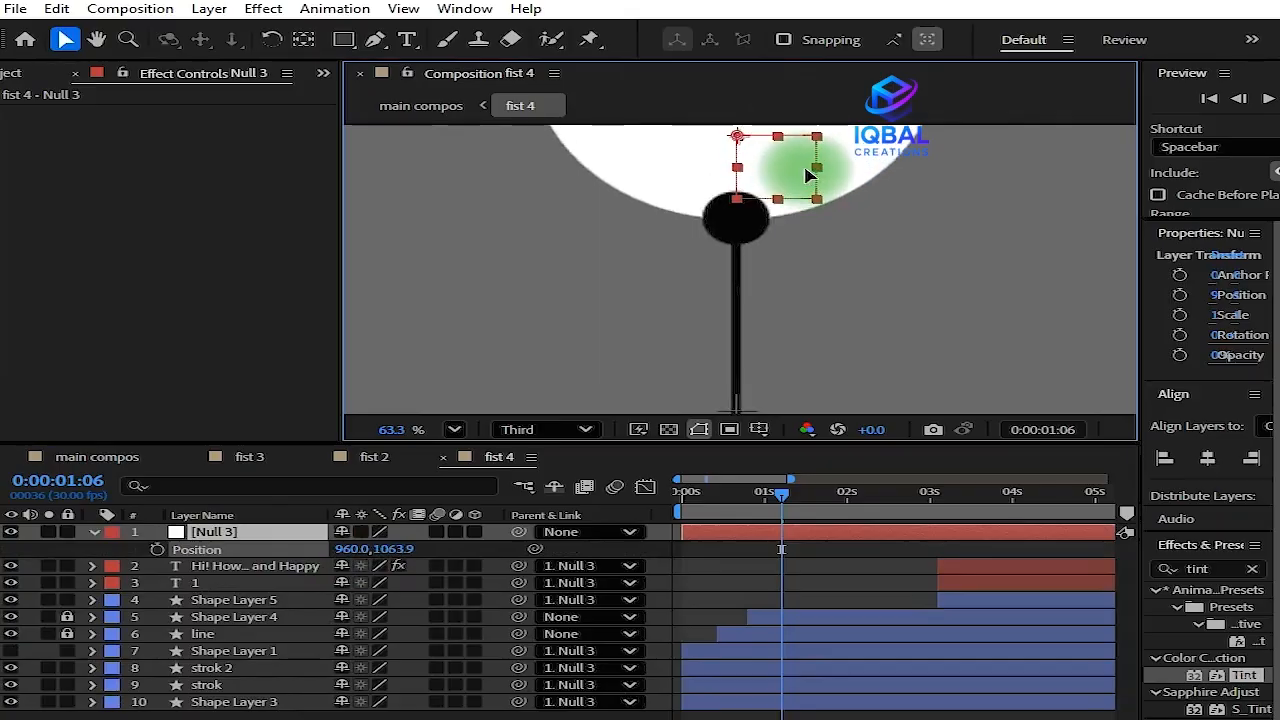
Return to main compos, save the project, and preview the animation from 0:00:04:12
{"action": "left_click", "coordinate": [164, 462]}
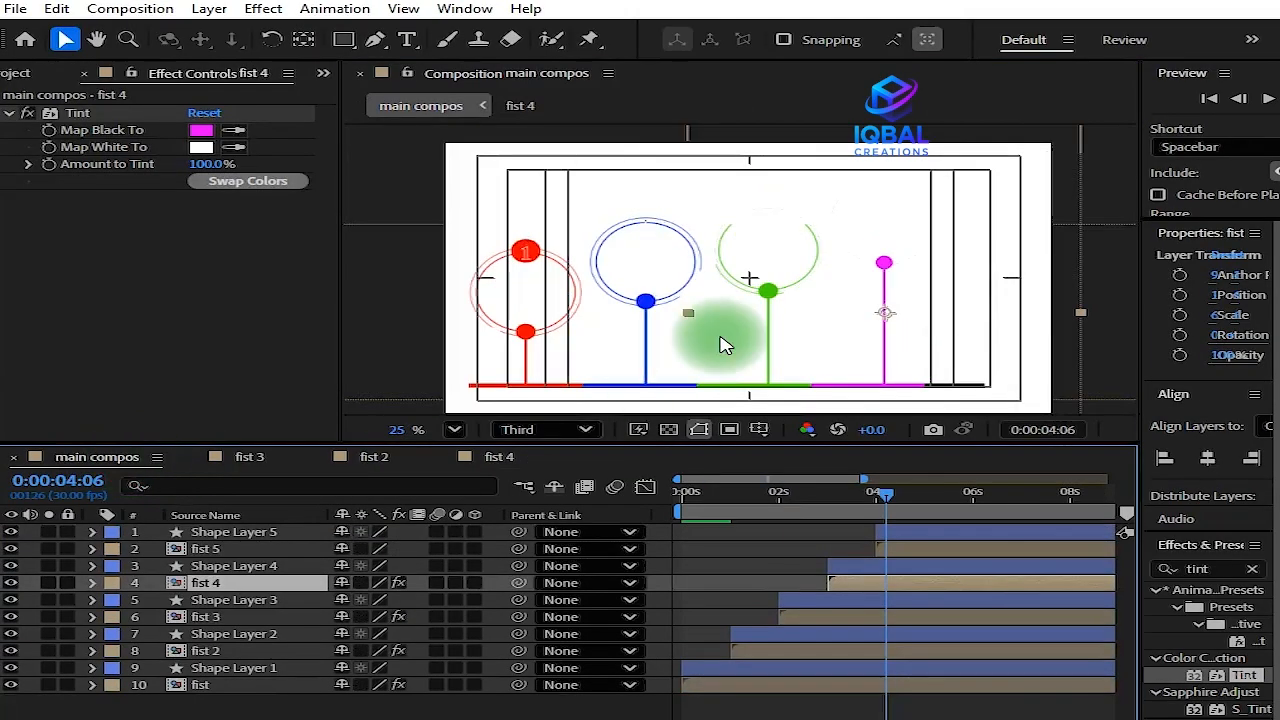
{"action": "key", "text": "ctrl+s"}
{"action": "key", "text": "space"}
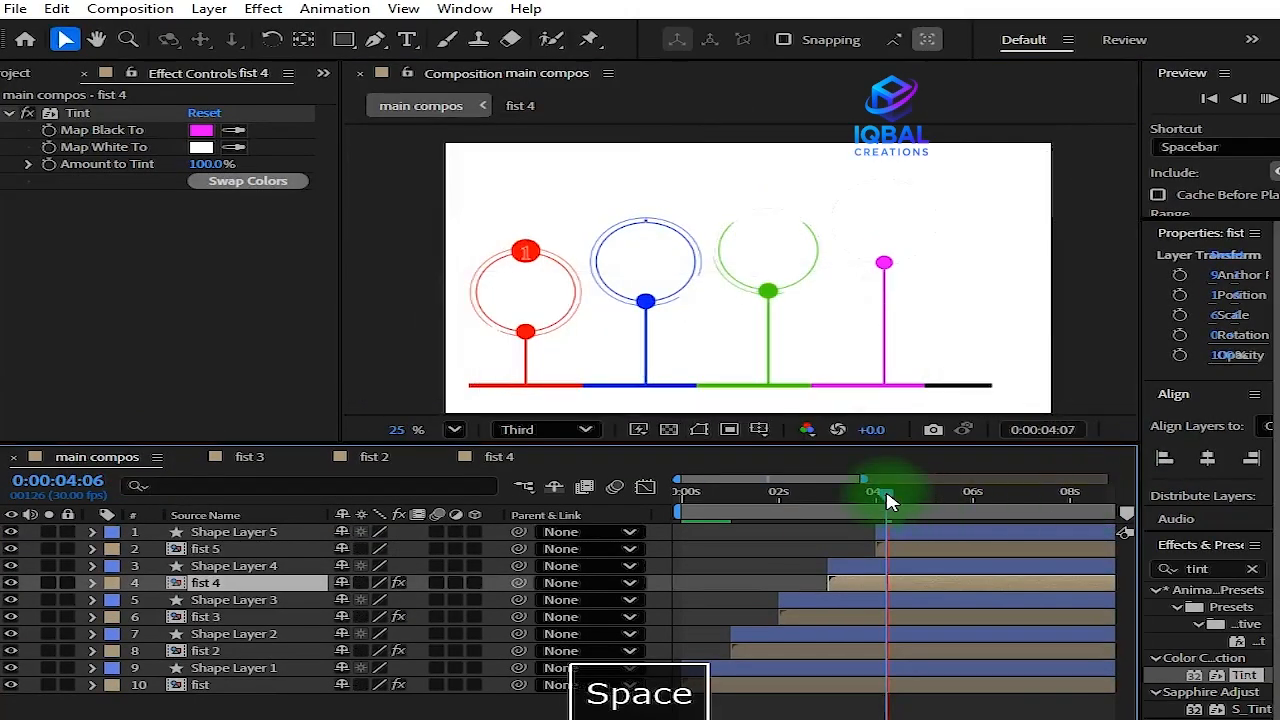
{"action": "key", "text": "space"}
{"action": "left_click_drag", "start_coordinate": [826, 503], "coordinate": [895, 505]}
{"action": "key", "text": "space"}
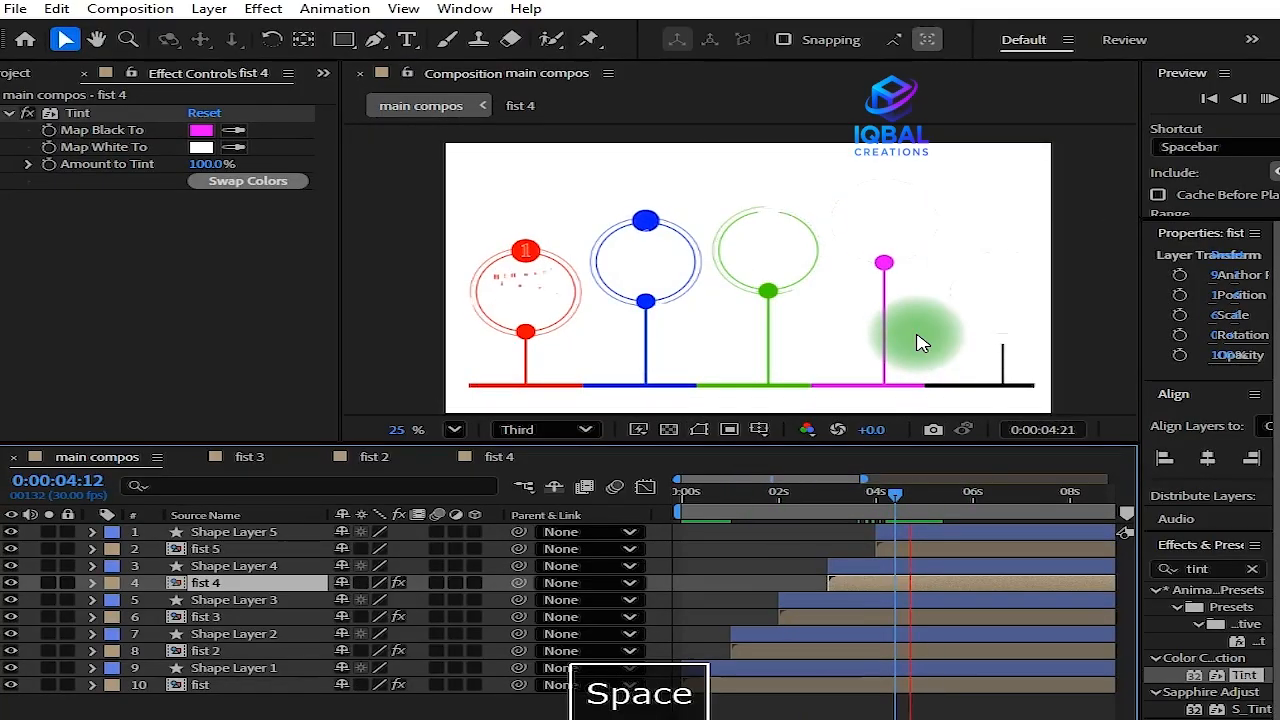
{"action": "key", "text": "space"}
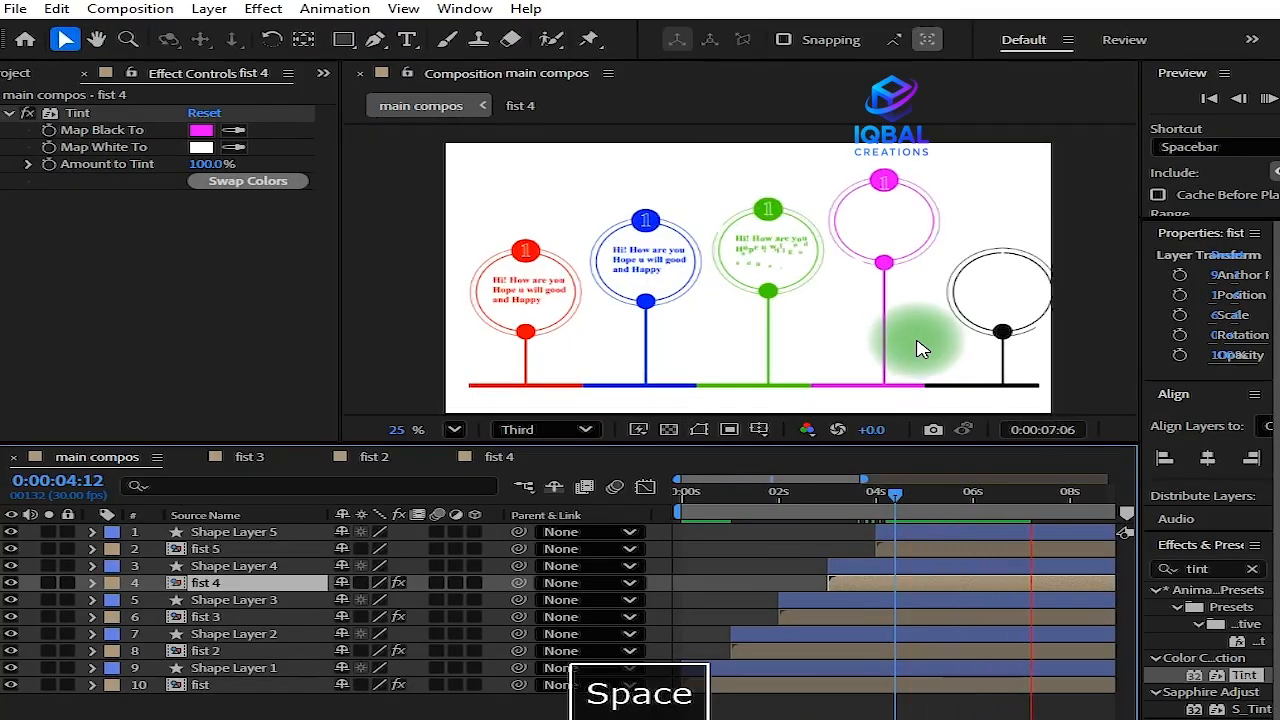
Select the fist 5 layer and compare the five circles and stems at 0:00:07:13 and 0:00:03:21
{"action": "left_click_drag", "start_coordinate": [1025, 510], "coordinate": [1040, 532]}
{"action": "left_click_drag", "start_coordinate": [932, 286], "coordinate": [811, 275]}
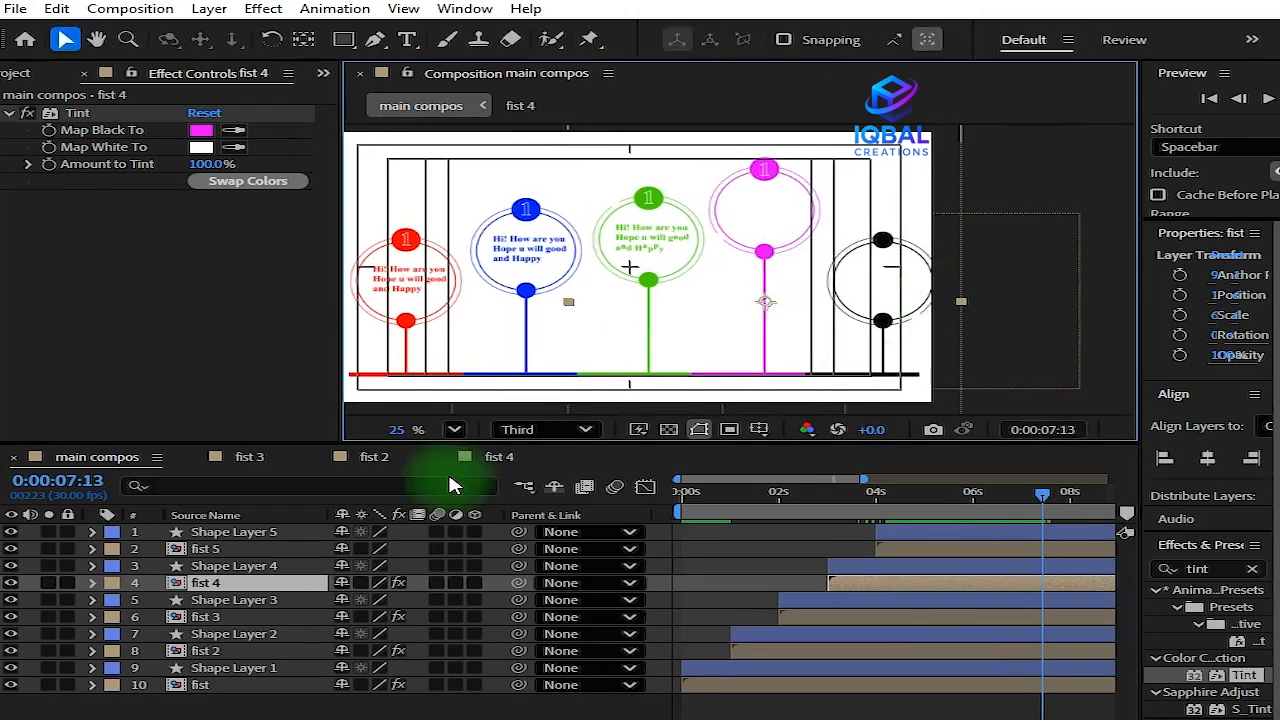
{"action": "left_click", "coordinate": [240, 552]}
{"action": "scroll", "coordinate": [500, 337], "scroll_direction": "down", "scroll_amount": 2}
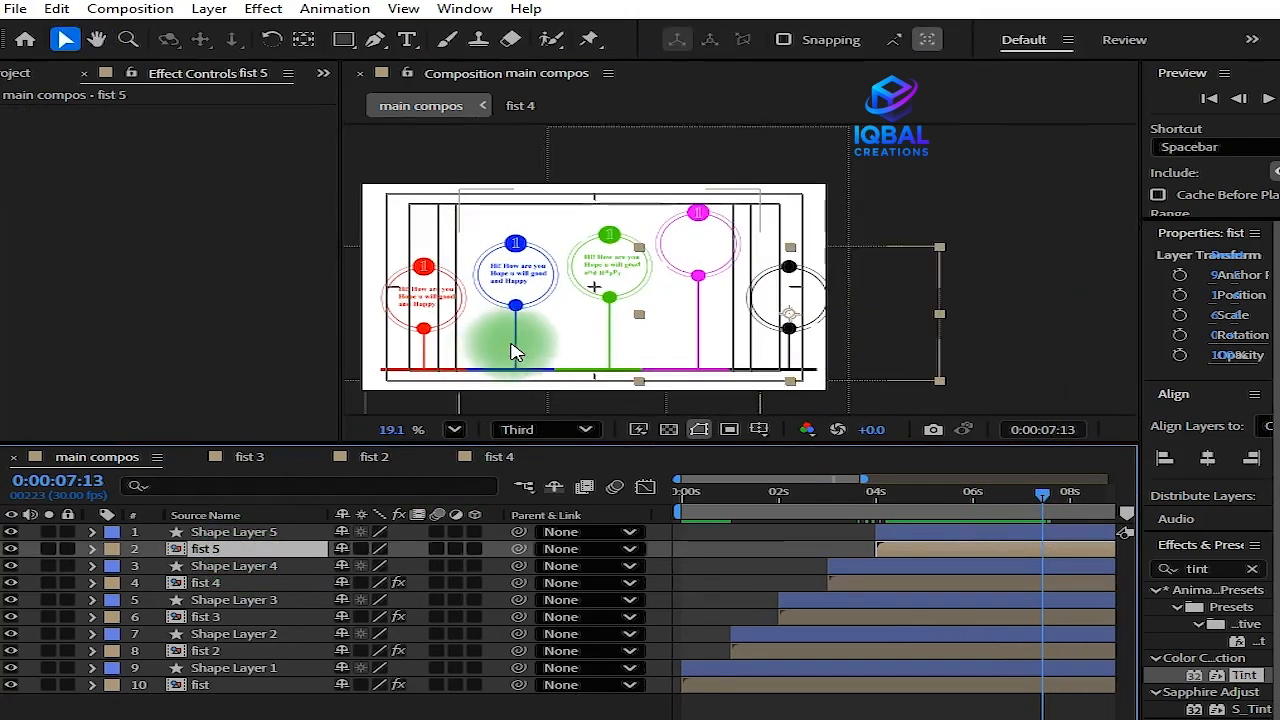
{"action": "scroll", "coordinate": [766, 285], "scroll_direction": "up", "scroll_amount": 1}
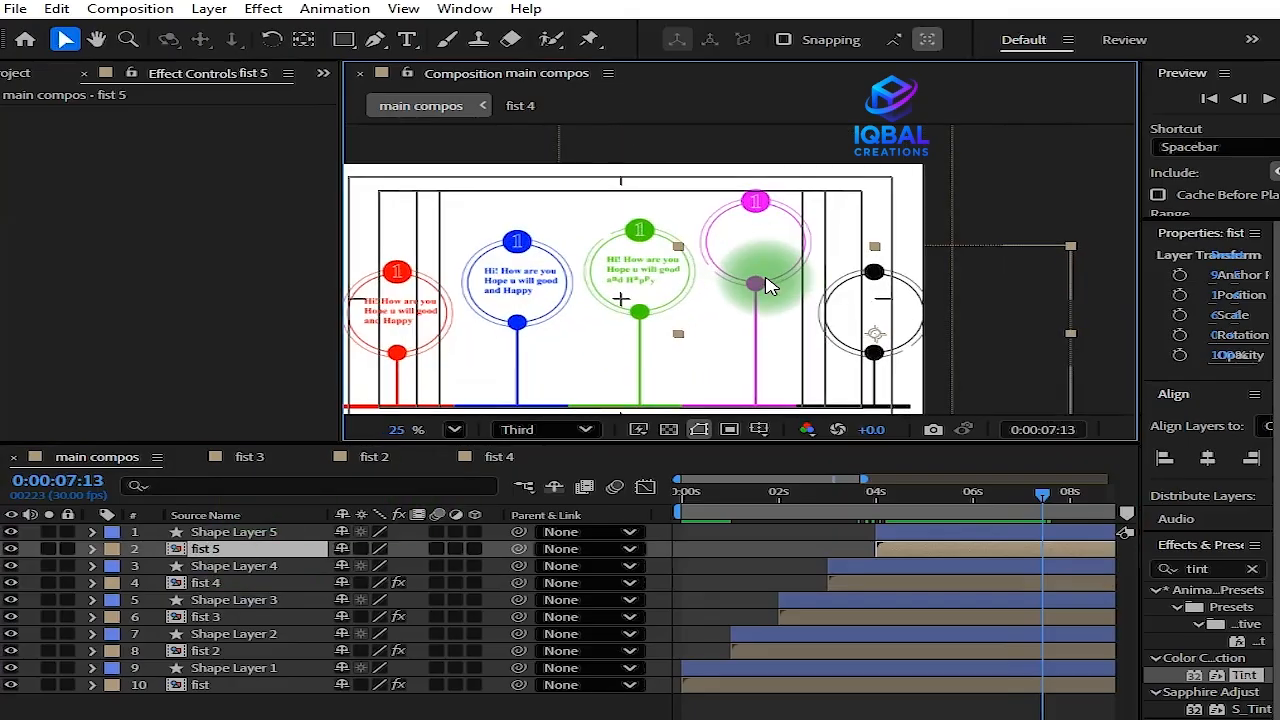
{"action": "scroll", "coordinate": [923, 343], "scroll_direction": "down", "scroll_amount": 1}
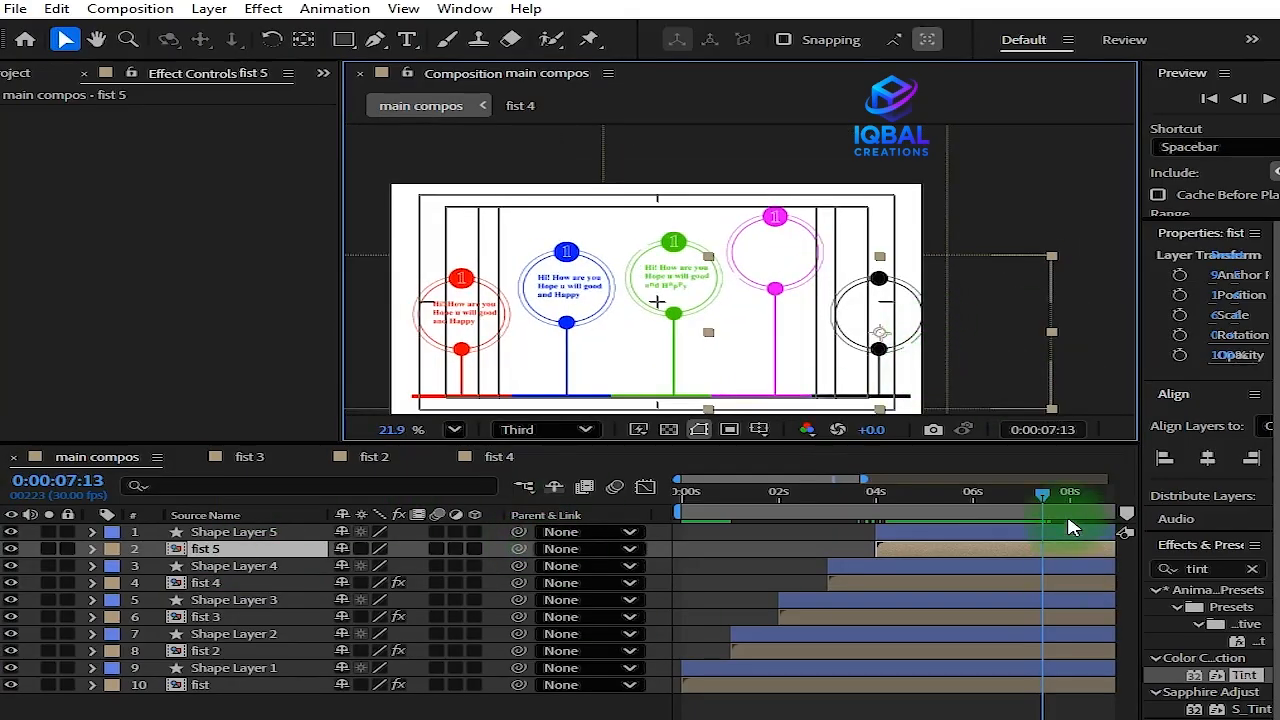
{"action": "left_click", "coordinate": [1001, 500]}
{"action": "left_click_drag", "start_coordinate": [1003, 505], "coordinate": [862, 530]}
{"action": "scroll", "coordinate": [523, 300], "scroll_direction": "up", "scroll_amount": 7}
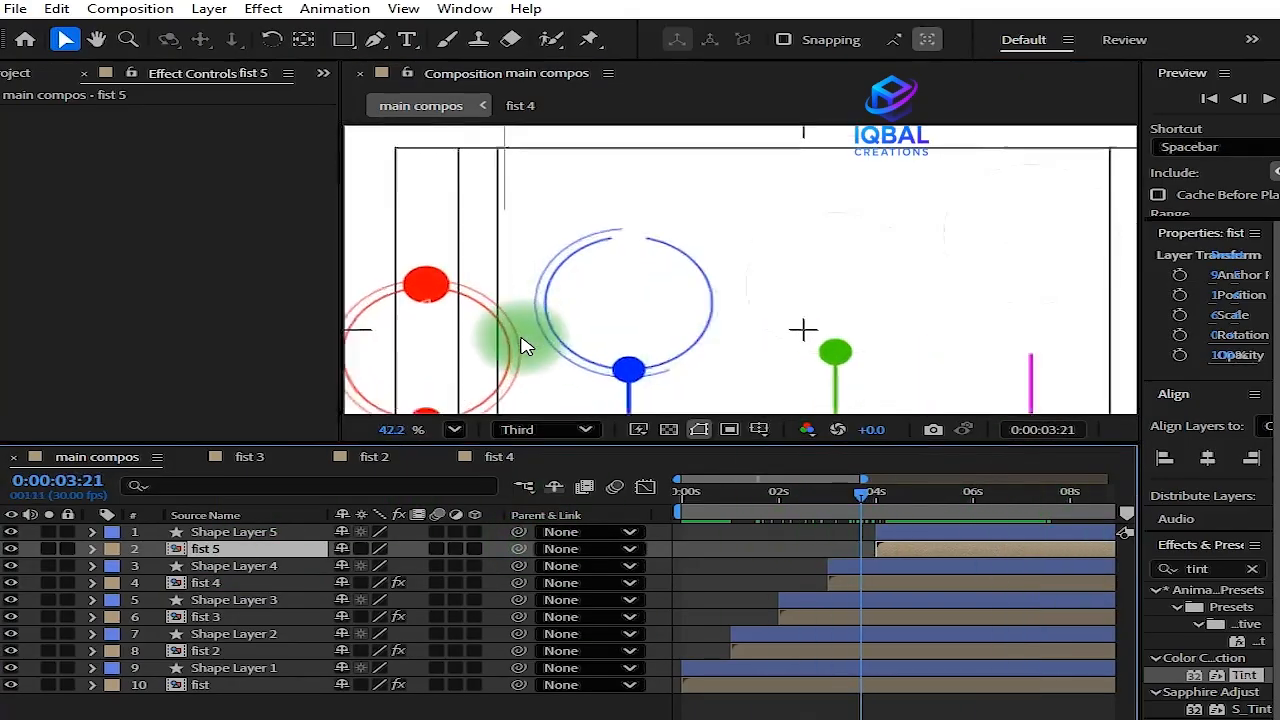
Set the preview resolution to Full and move the playhead to 0:00:05:05 to inspect the numbers atop the circles
{"action": "left_click_drag", "start_coordinate": [520, 260], "coordinate": [751, 227]}
{"action": "left_click", "coordinate": [548, 429]}
{"action": "left_click", "coordinate": [558, 491]}
{"action": "scroll", "coordinate": [622, 236], "scroll_direction": "up", "scroll_amount": 1}
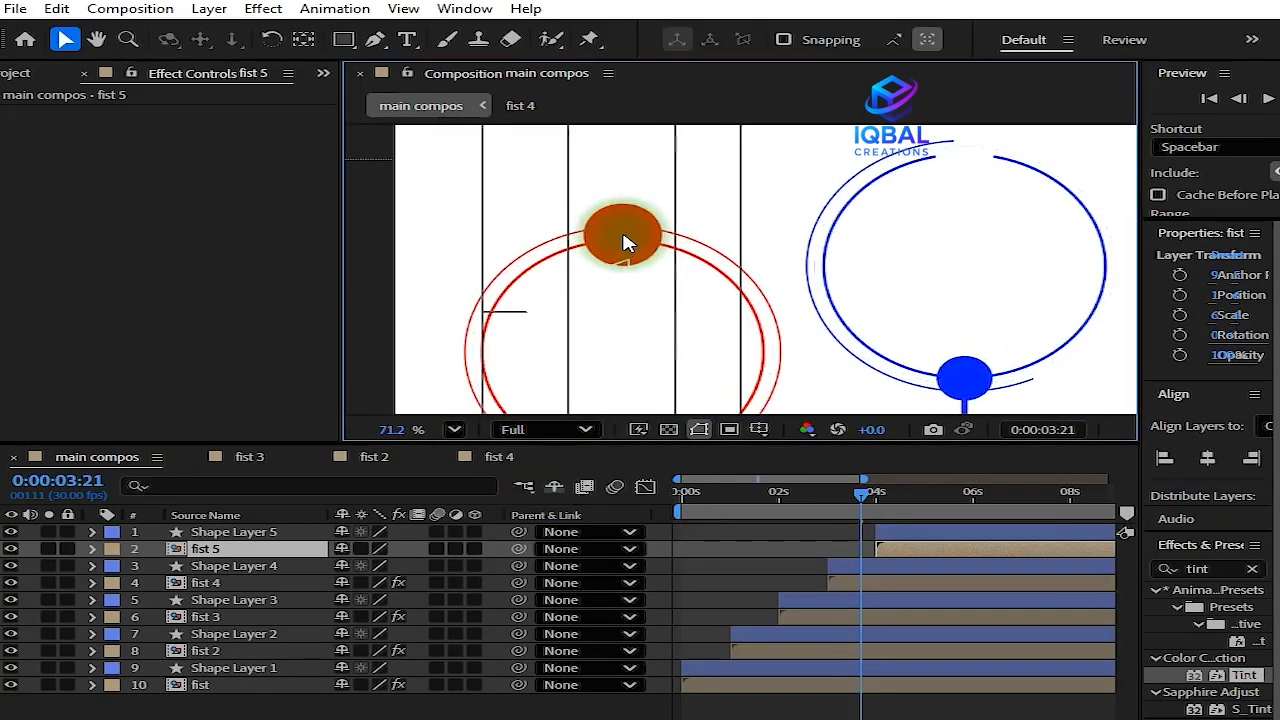
{"action": "left_click_drag", "start_coordinate": [862, 507], "coordinate": [929, 500]}
{"action": "left_click", "coordinate": [614, 240]}
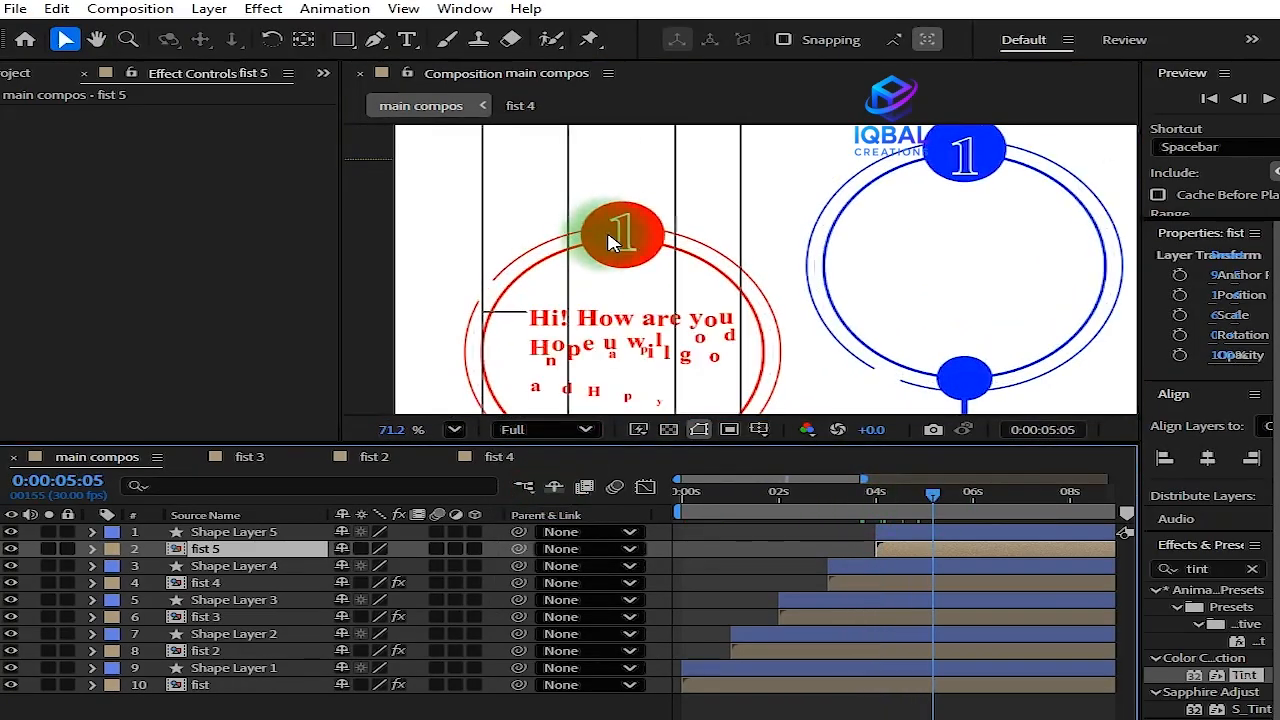
{"action": "left_click_drag", "start_coordinate": [911, 250], "coordinate": [838, 261]}
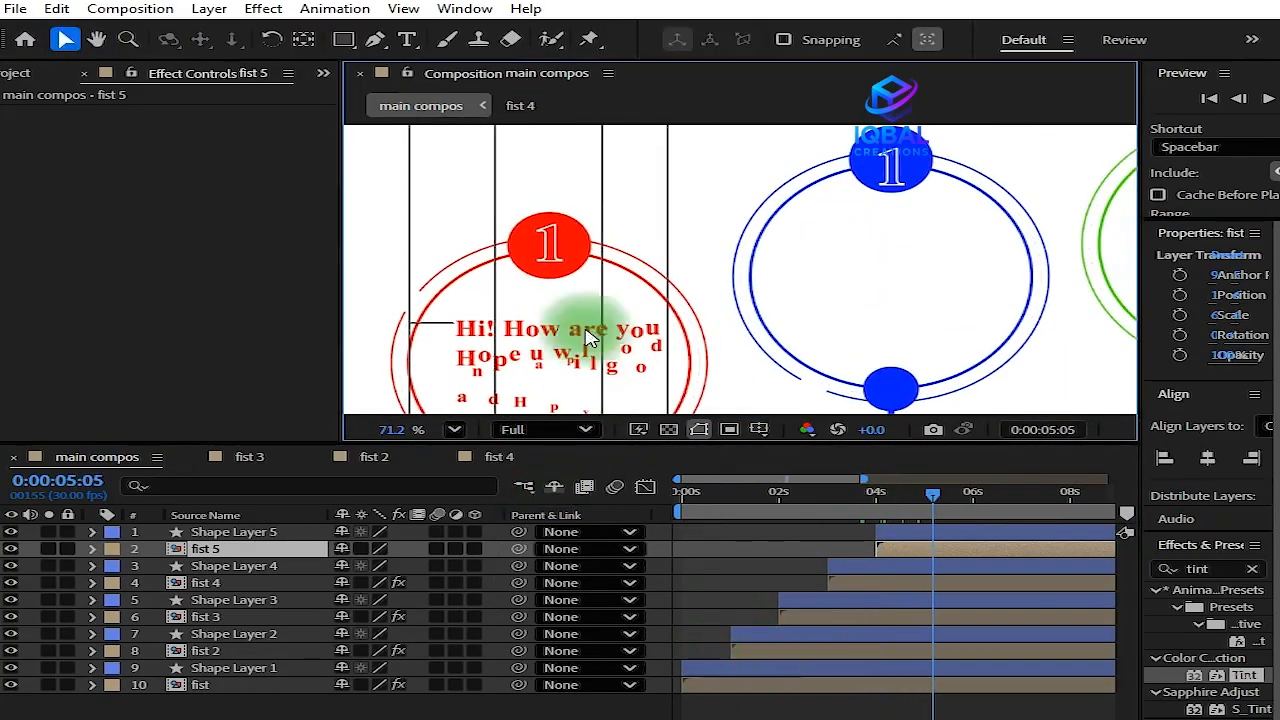
{"action": "scroll", "coordinate": [646, 280], "scroll_direction": "right", "scroll_amount": 5}
{"action": "scroll", "coordinate": [646, 280], "scroll_direction": "up", "scroll_amount": 2}
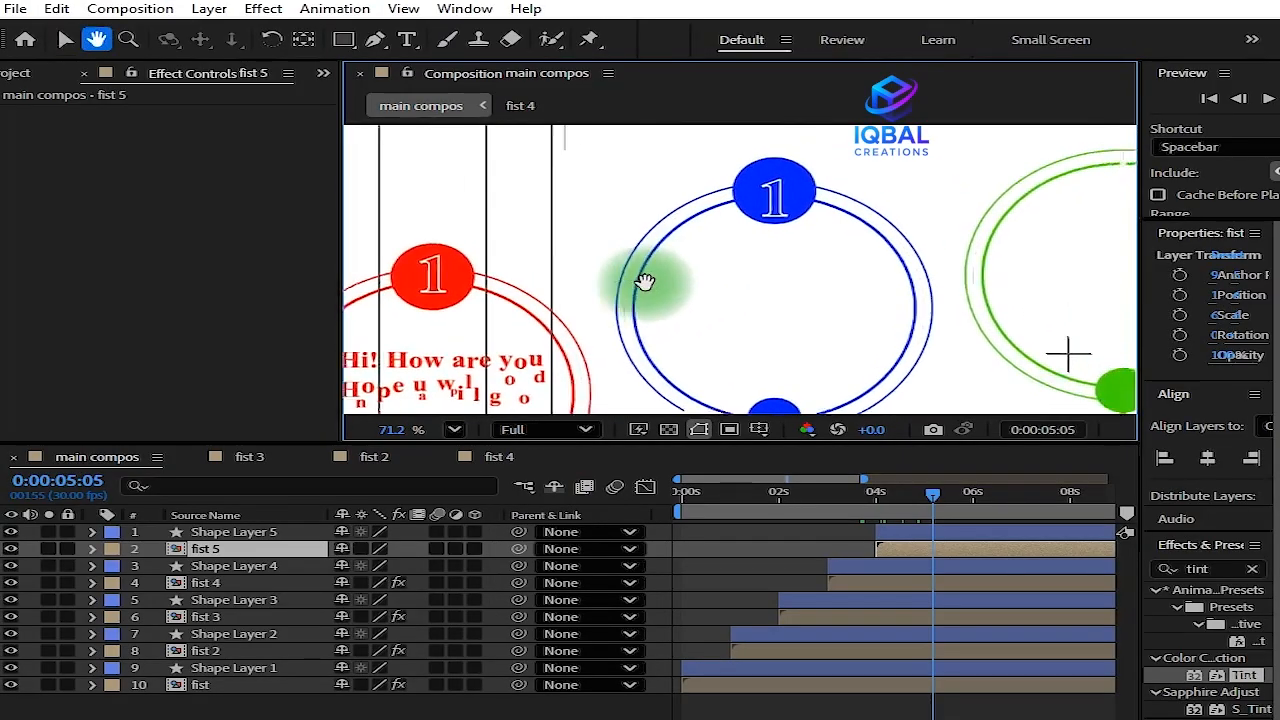
Change the number atop the circle in fist 2 to 2, and return to main compos
{"action": "left_click", "coordinate": [795, 655]}
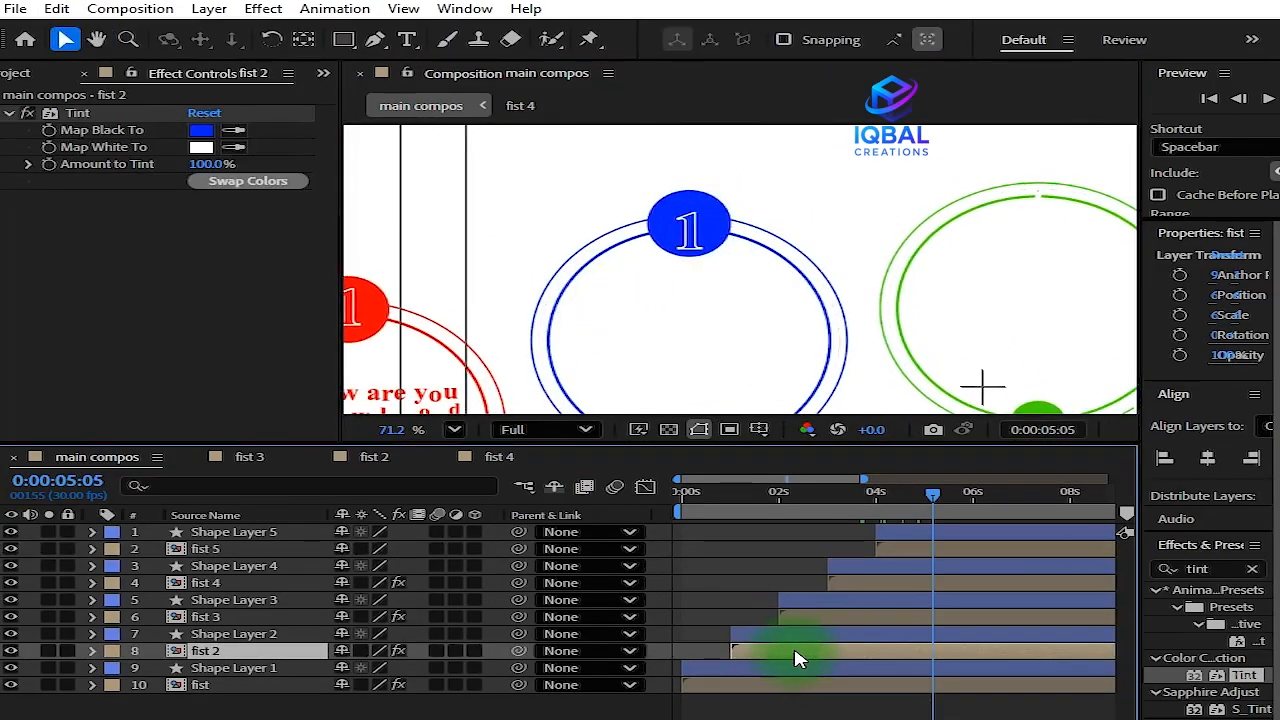
{"action": "double_click", "coordinate": [797, 657]}
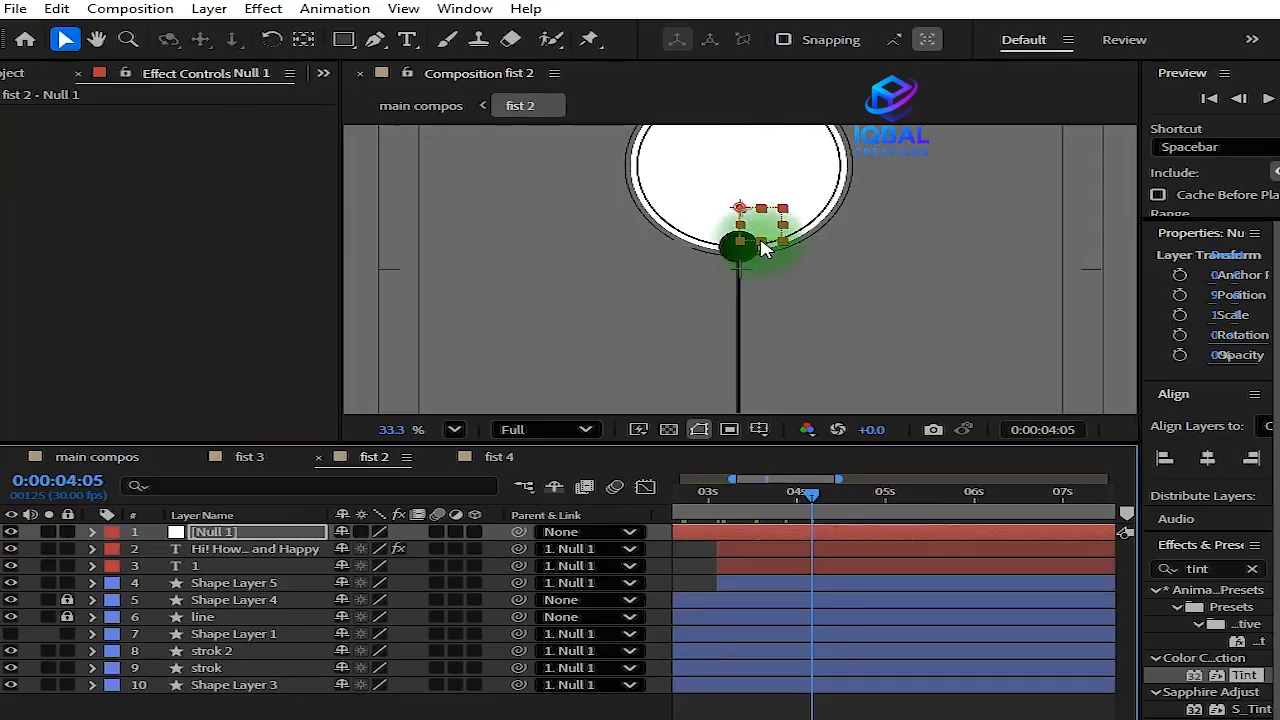
{"action": "scroll", "coordinate": [762, 250], "scroll_direction": "up", "scroll_amount": 3}
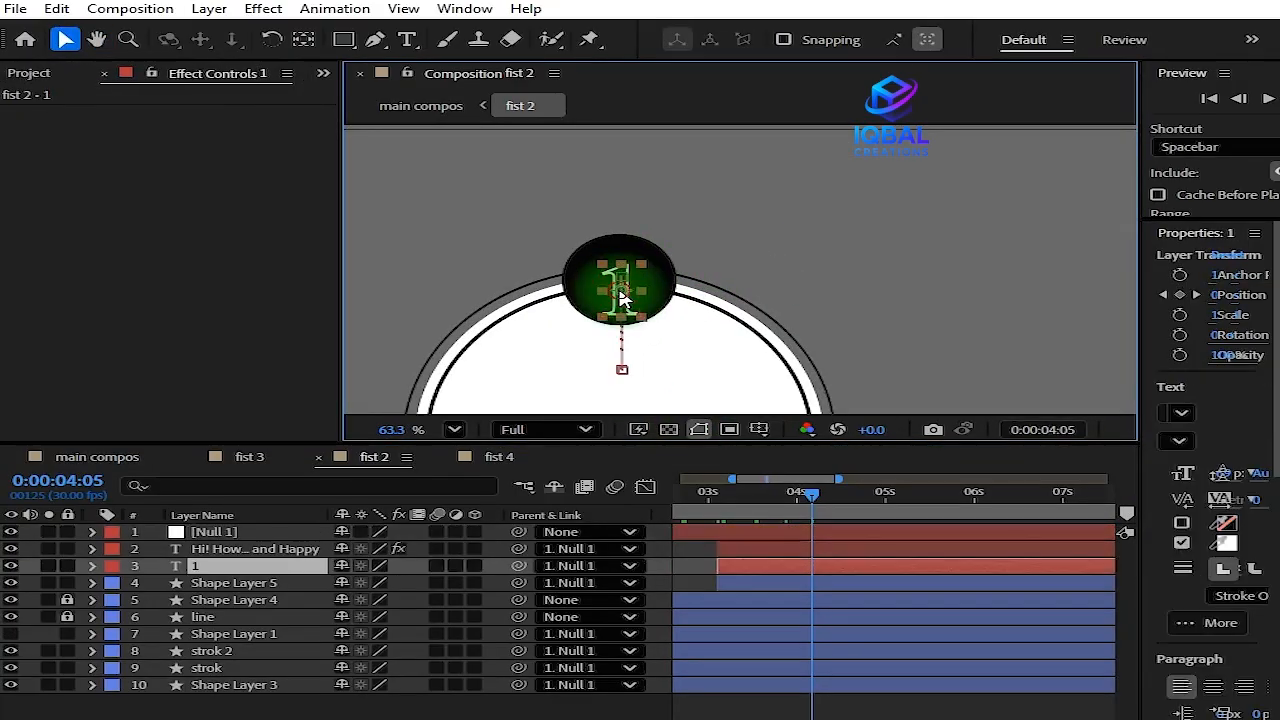
{"action": "double_click", "coordinate": [619, 292]}
{"action": "type", "text": "2"}
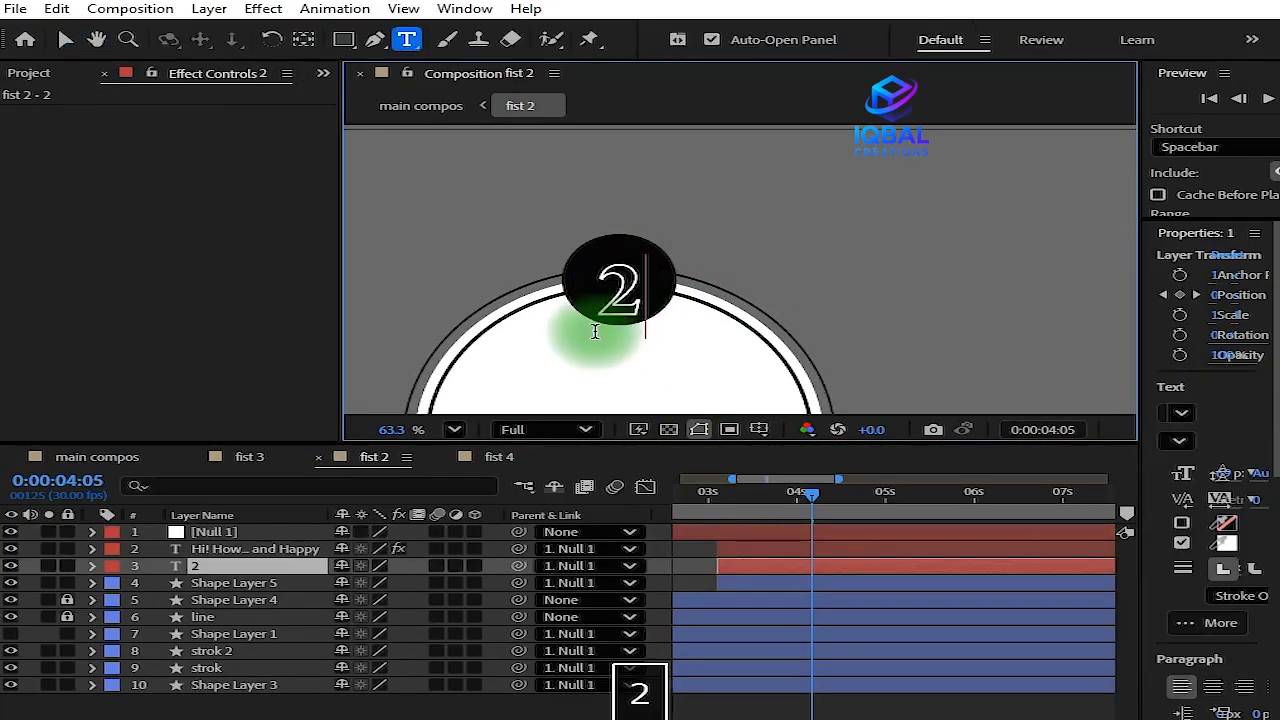
{"action": "left_click", "coordinate": [148, 458]}
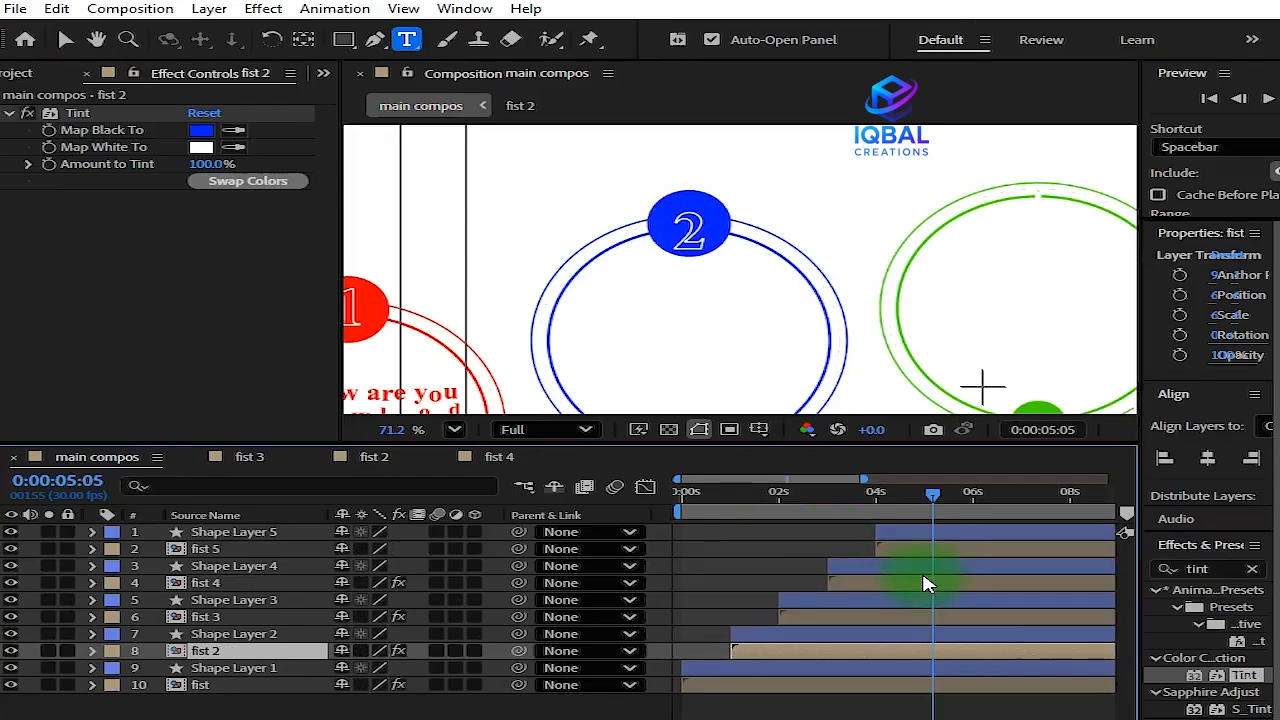
Move the playhead in fist 3 to 0:00:11:22, change the number atop its circle to 3, and return to main compos
{"action": "double_click", "coordinate": [876, 620]}
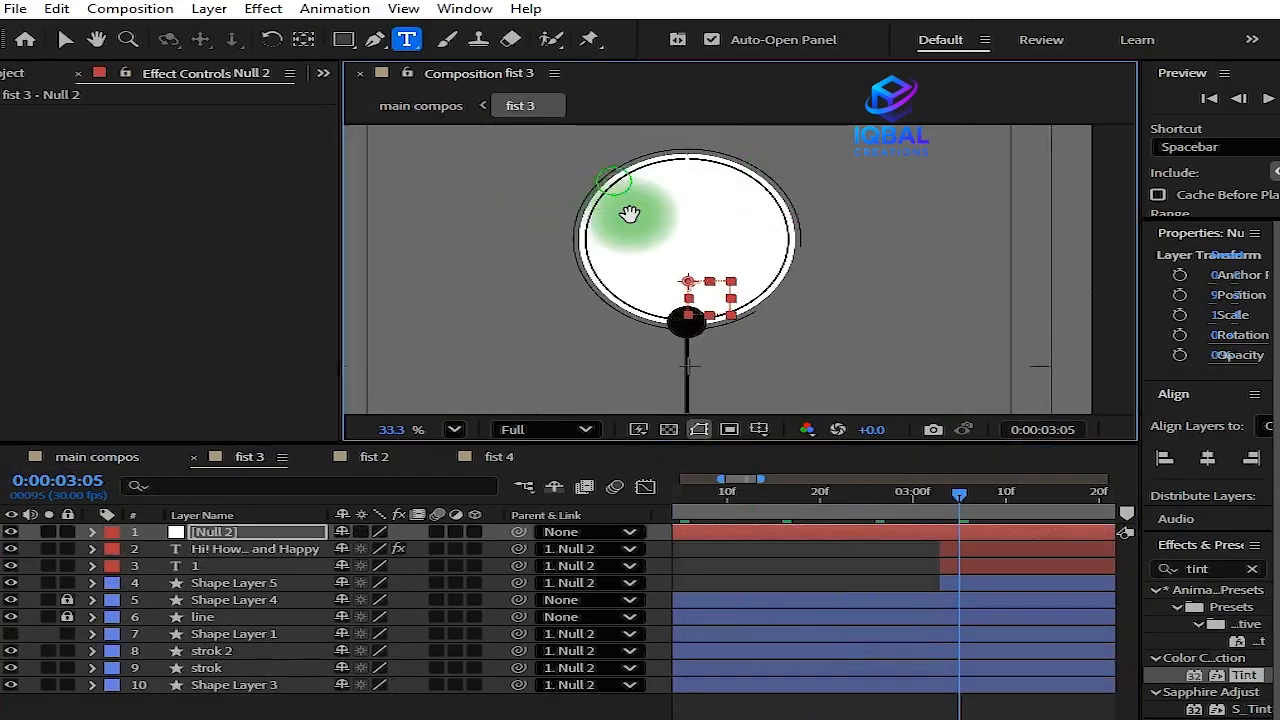
{"action": "scroll", "coordinate": [686, 308], "scroll_direction": "up", "scroll_amount": 2}
{"action": "left_click", "coordinate": [245, 566]}
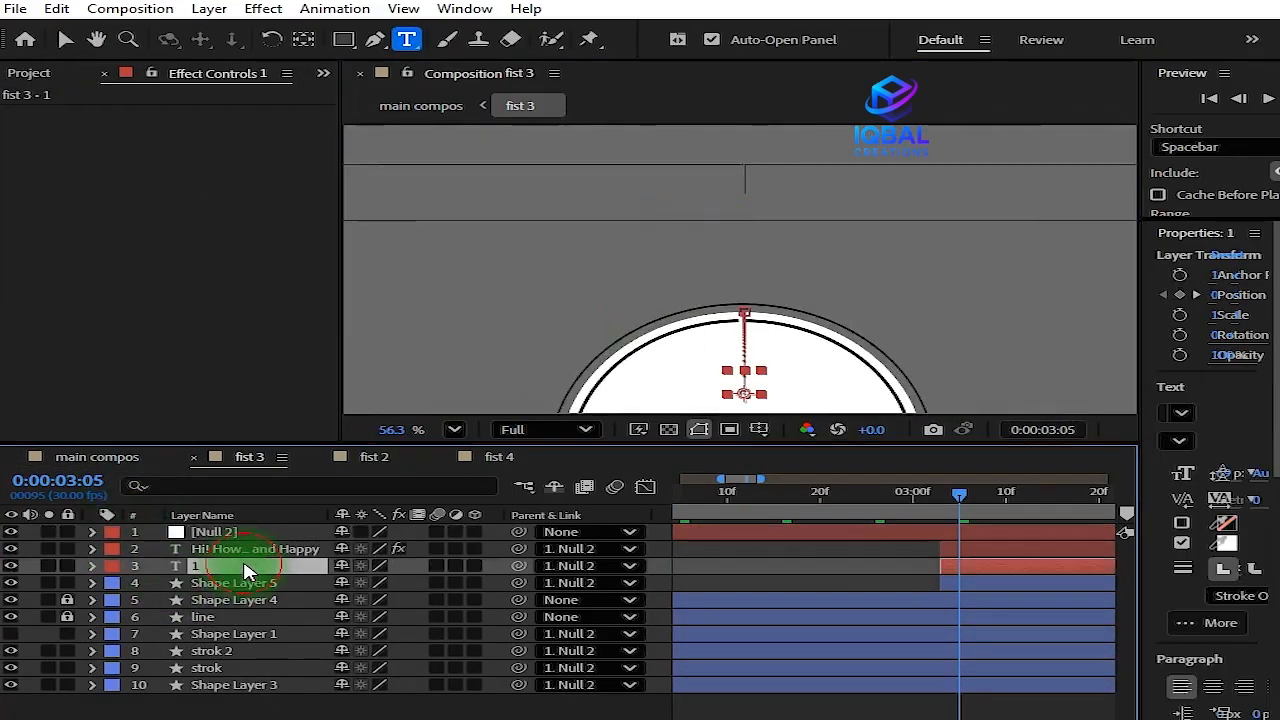
{"action": "left_click_drag", "start_coordinate": [674, 332], "coordinate": [671, 230]}
{"action": "left_click_drag", "start_coordinate": [950, 494], "coordinate": [1052, 502]}
{"action": "scroll", "coordinate": [668, 162], "scroll_direction": "up", "scroll_amount": 2}
{"action": "left_click_drag", "start_coordinate": [823, 711], "coordinate": [705, 716]}
{"action": "left_click", "coordinate": [790, 716]}
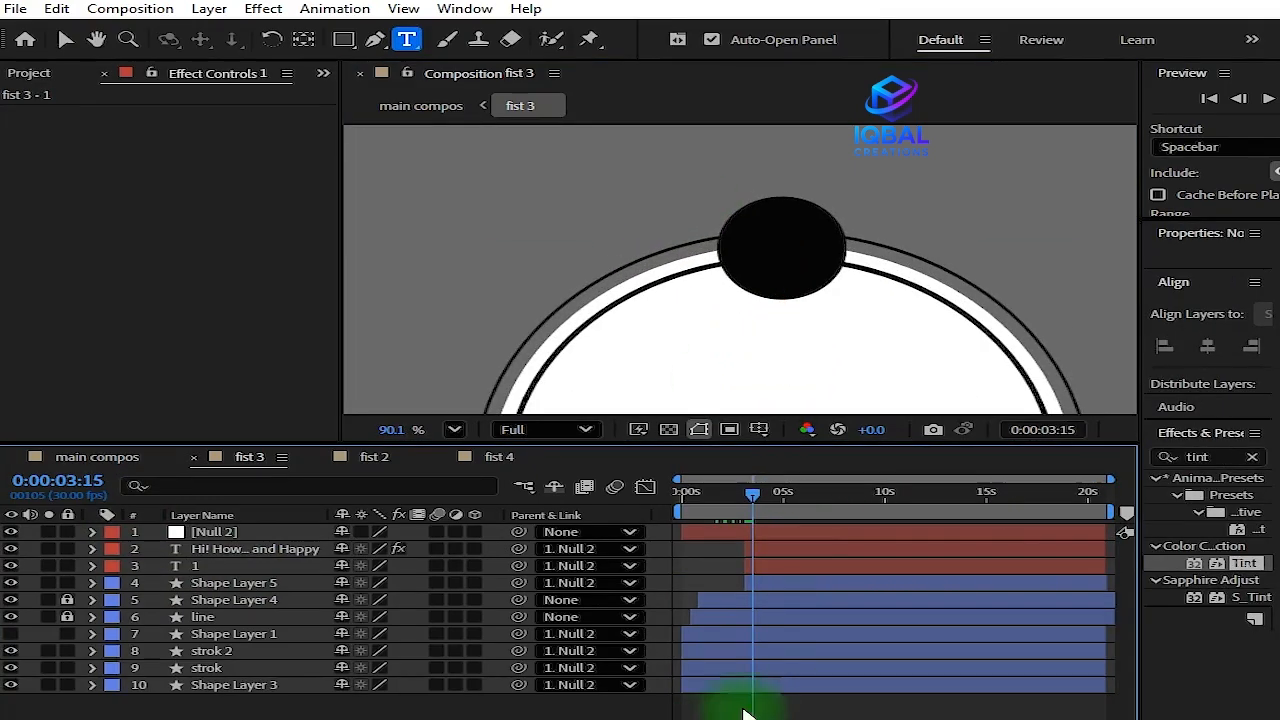
{"action": "left_click_drag", "start_coordinate": [752, 498], "coordinate": [920, 490]}
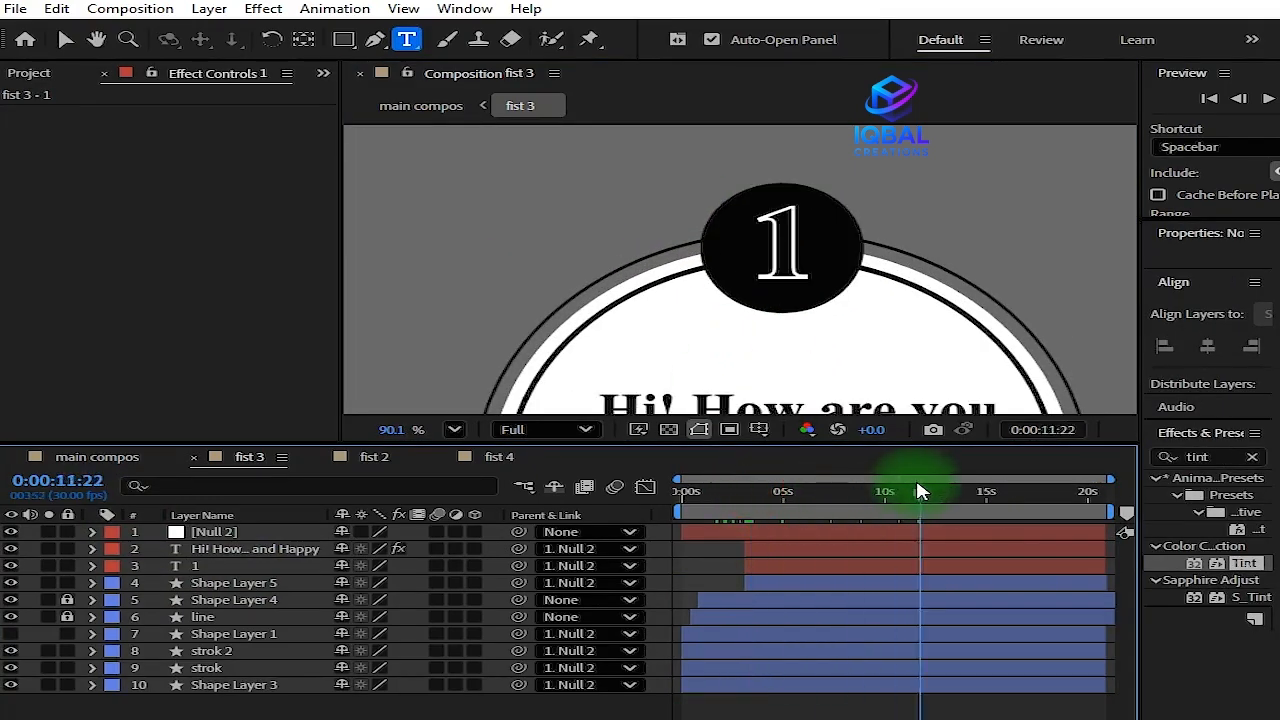
{"action": "double_click", "coordinate": [793, 241]}
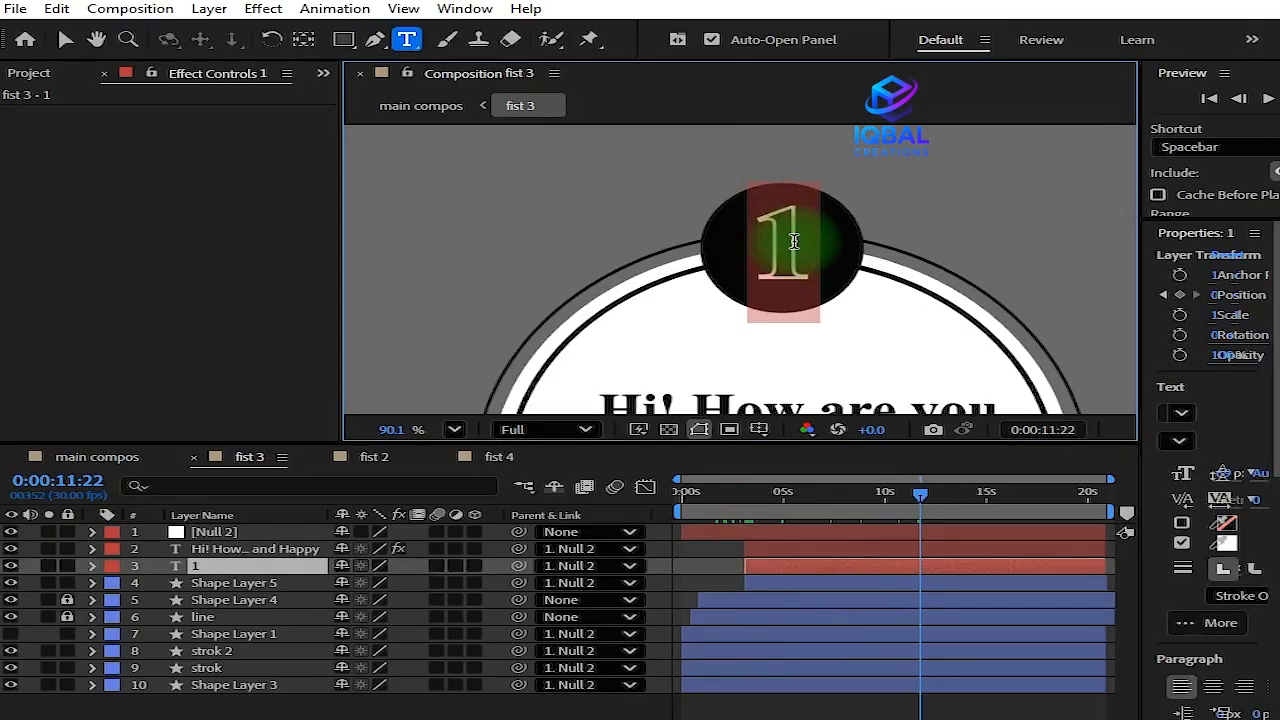
{"action": "type", "text": "3"}
{"action": "left_click", "coordinate": [78, 480]}
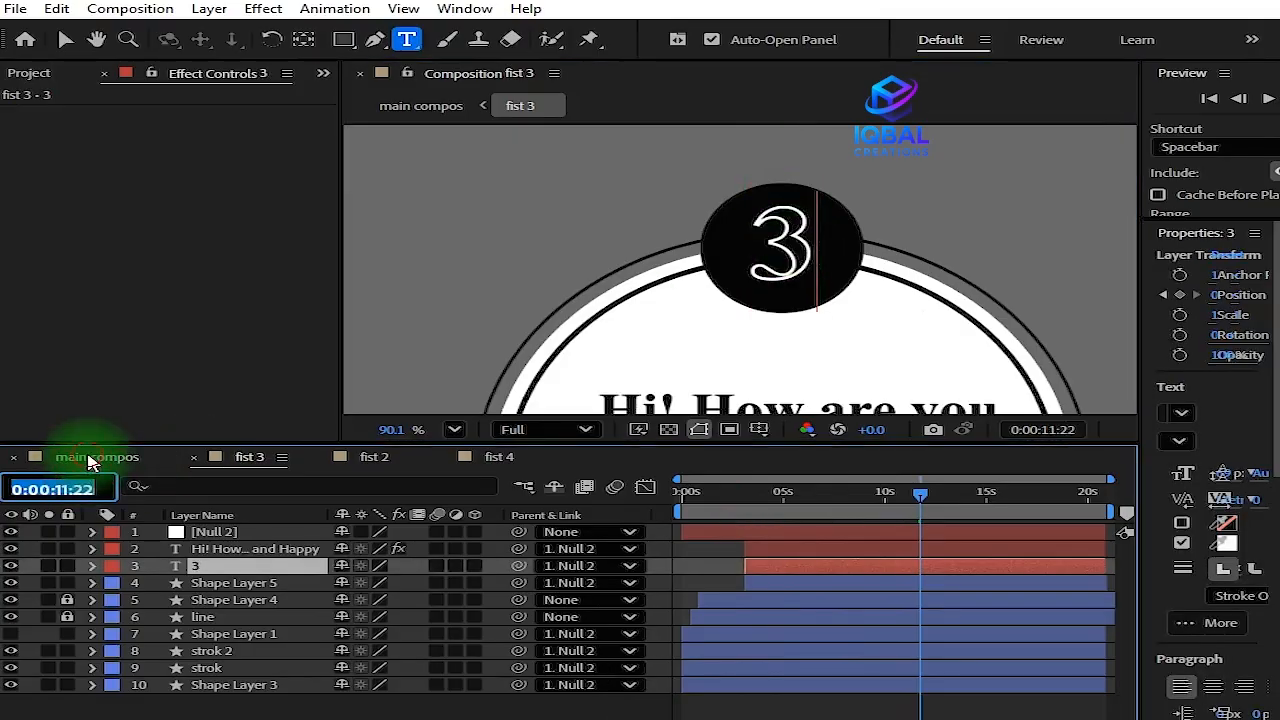
{"action": "left_click", "coordinate": [88, 461]}
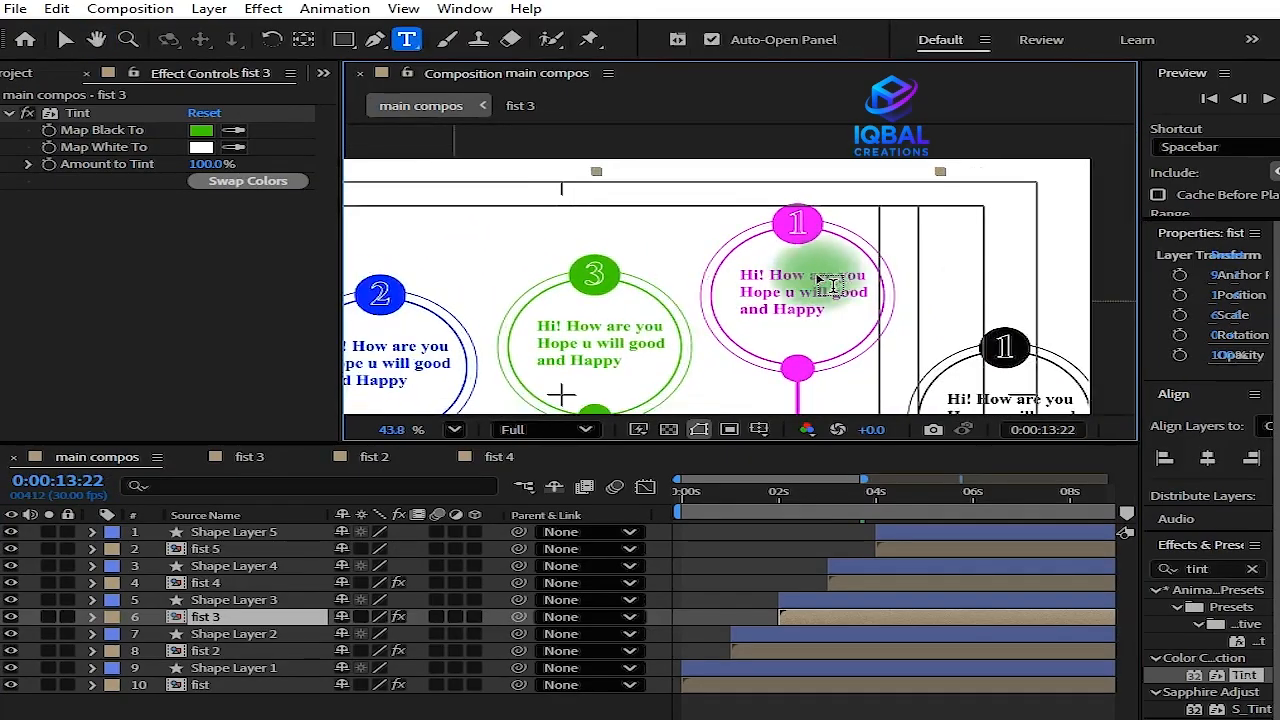
Move the playhead to 0:00:08:00 and toggle the fist 4 layer's visibility to check that it is the magenta circle
{"action": "scroll", "coordinate": [825, 283], "scroll_direction": "up", "scroll_amount": 3}
{"action": "left_click", "coordinate": [65, 39]}
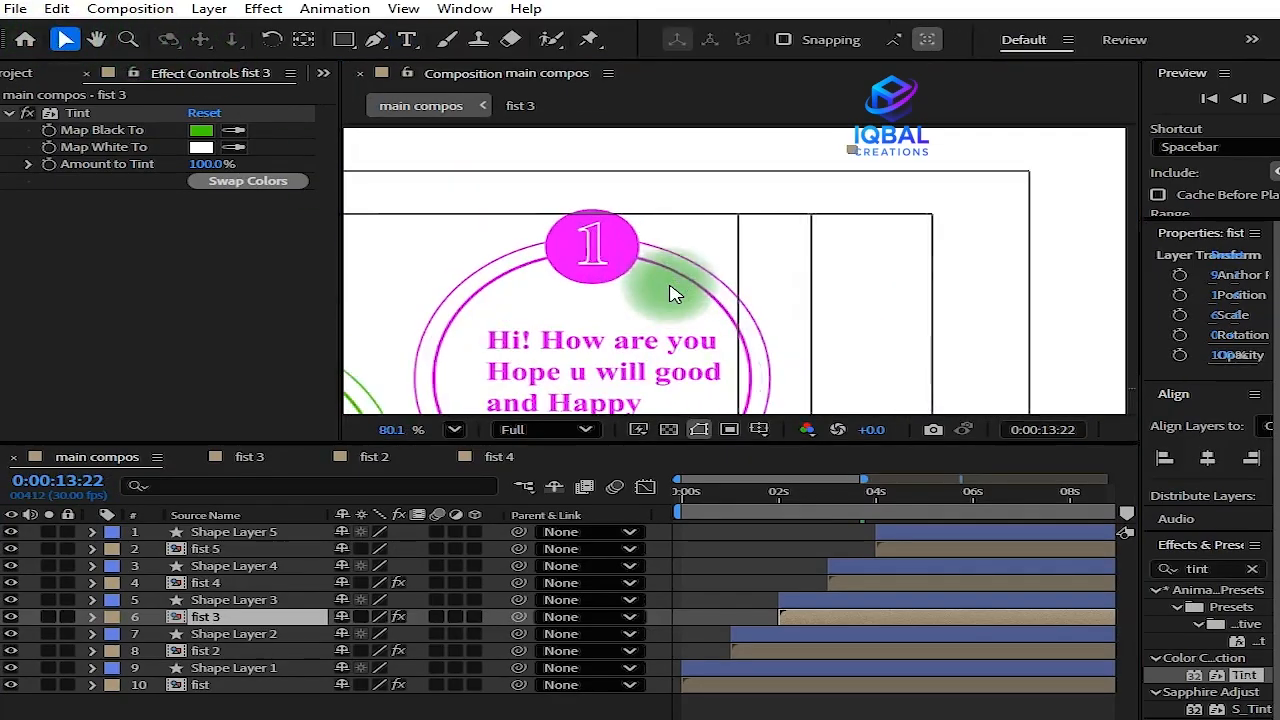
{"action": "scroll", "coordinate": [616, 236], "scroll_direction": "up", "scroll_amount": 1}
{"action": "left_click", "coordinate": [937, 582]}
{"action": "left_click_drag", "start_coordinate": [842, 483], "coordinate": [1074, 534]}
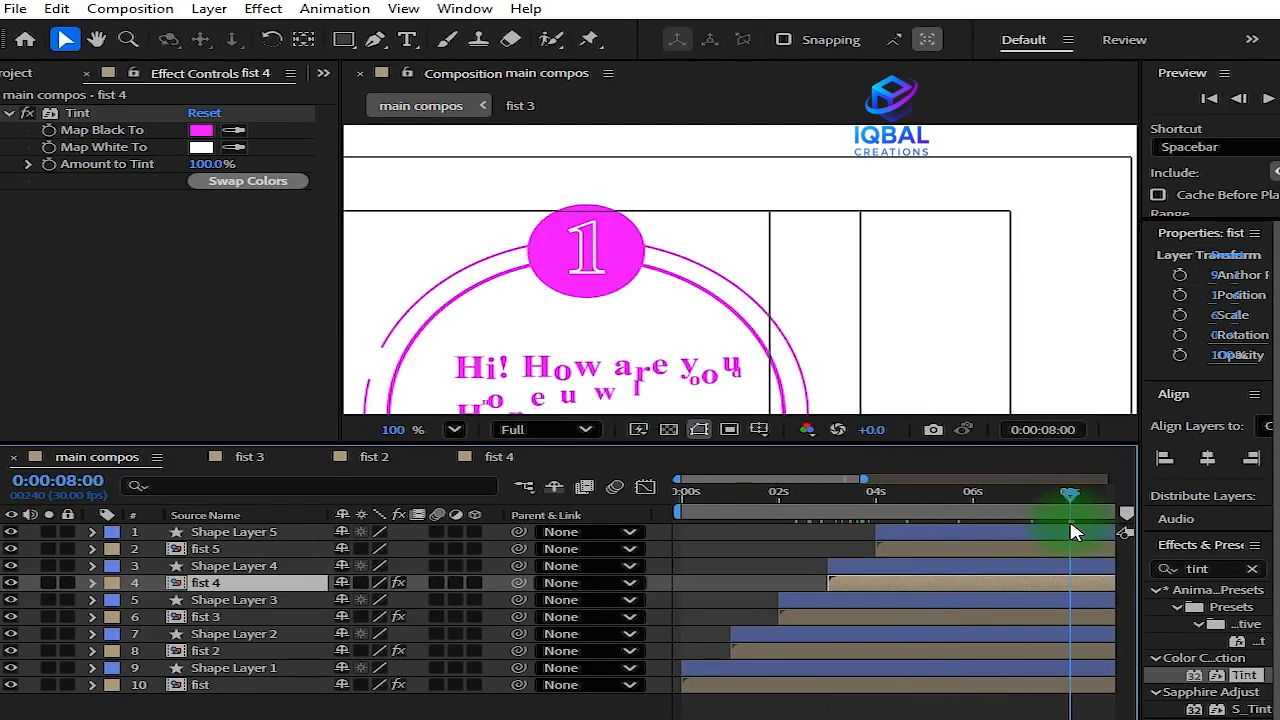
{"action": "left_click", "coordinate": [948, 553]}
{"action": "left_click", "coordinate": [908, 583]}
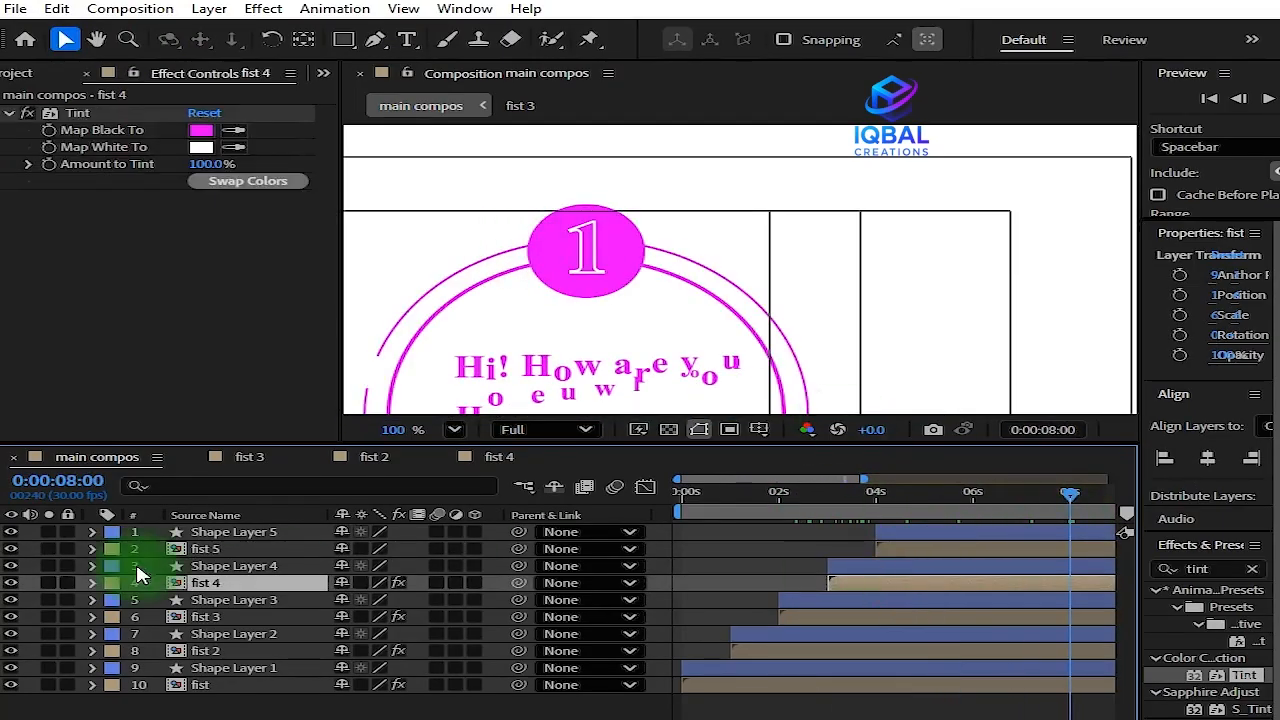
{"action": "left_click", "coordinate": [10, 583]}
{"action": "left_click", "coordinate": [10, 583]}
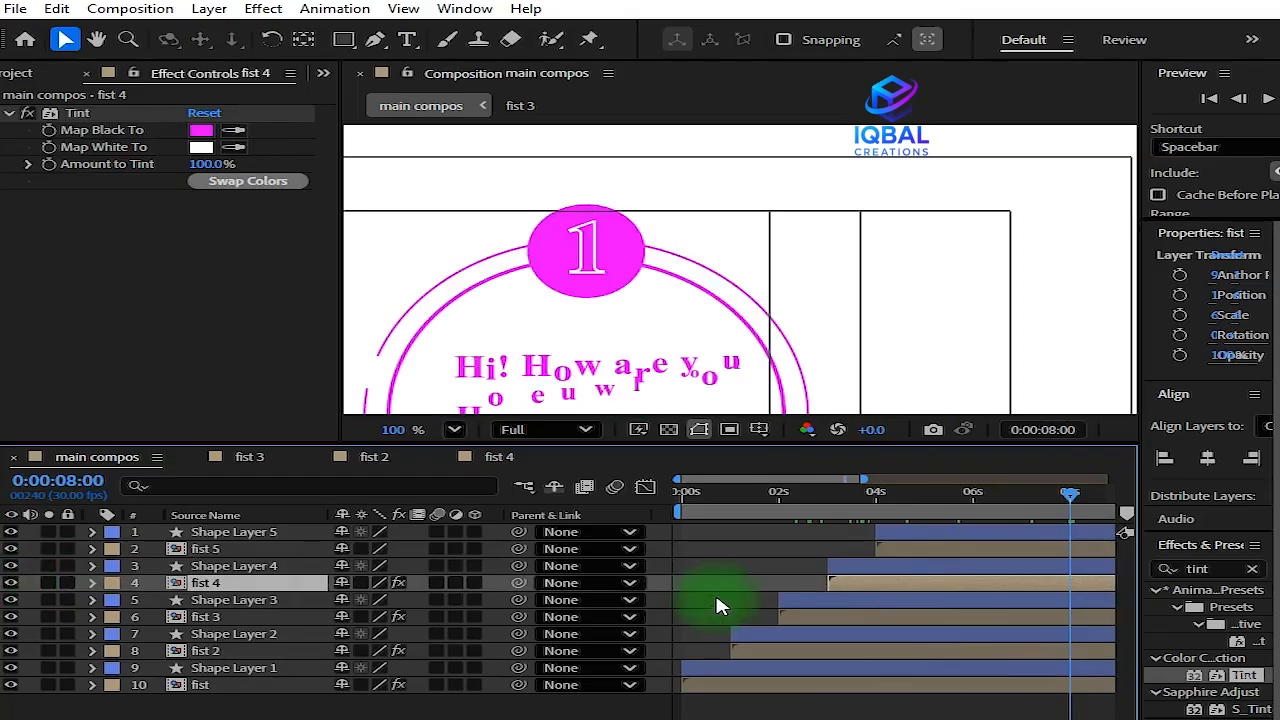
Change the number atop the circle in fist 4 to 4, and return to main compos
{"action": "double_click", "coordinate": [896, 585]}
{"action": "left_click_drag", "start_coordinate": [772, 208], "coordinate": [800, 320]}
{"action": "scroll", "coordinate": [777, 187], "scroll_direction": "up", "scroll_amount": 1}
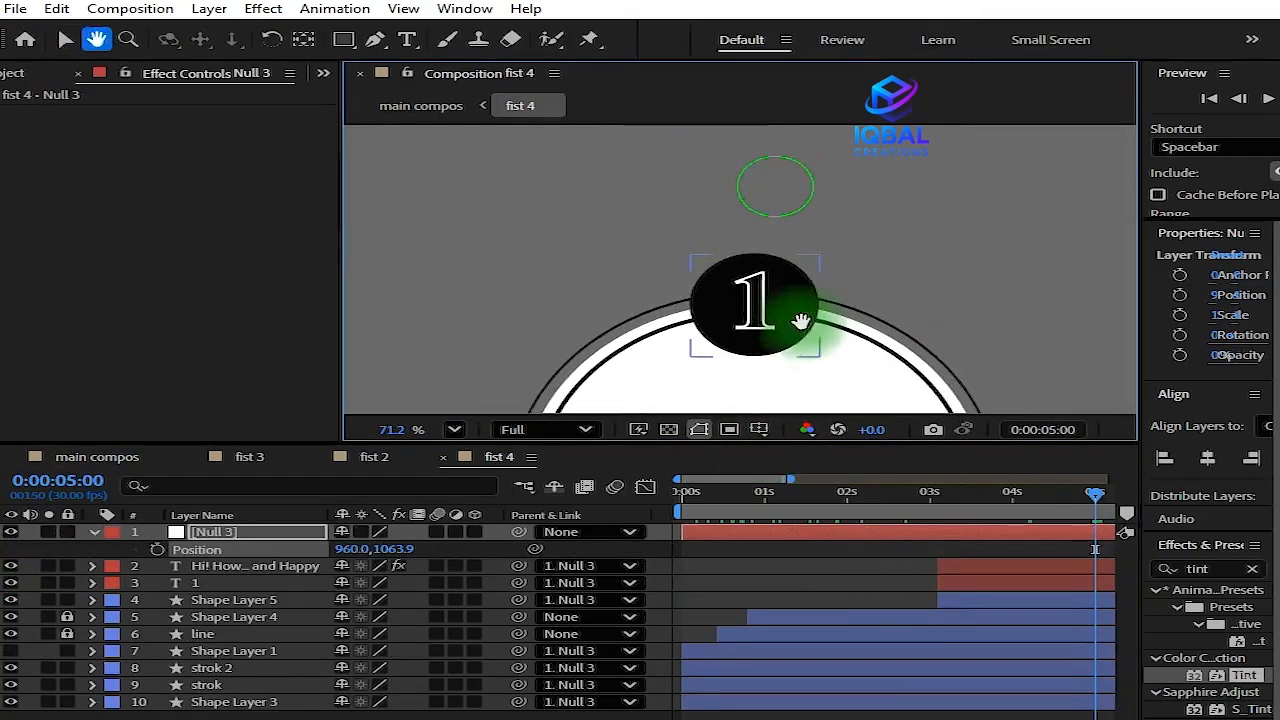
{"action": "left_click", "coordinate": [757, 287]}
{"action": "double_click", "coordinate": [757, 285]}
{"action": "type", "text": "4"}
{"action": "left_click", "coordinate": [97, 456]}
{"action": "scroll", "coordinate": [837, 309], "scroll_direction": "down", "scroll_amount": 2}
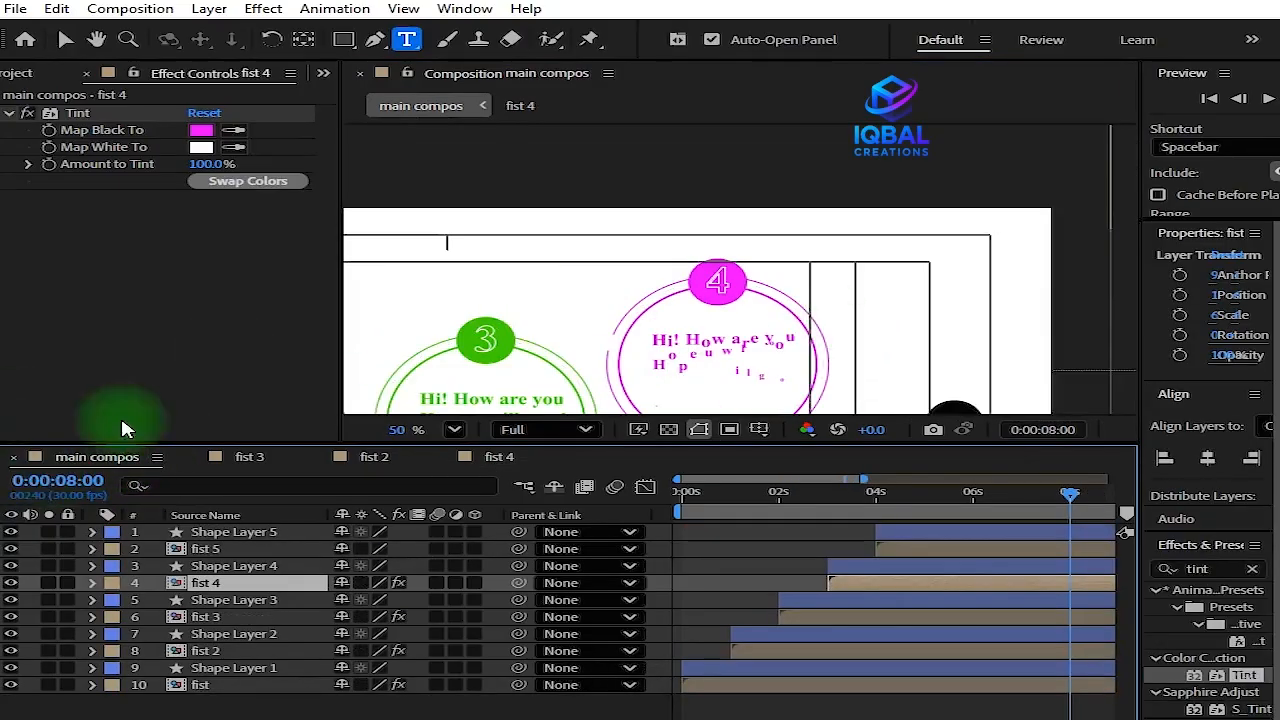
Change the number atop the circle in fist 5 to 5, and return to main compos
{"action": "left_click", "coordinate": [62, 42]}
{"action": "left_click_drag", "start_coordinate": [762, 342], "coordinate": [528, 211]}
{"action": "scroll", "coordinate": [785, 313], "scroll_direction": "up", "scroll_amount": 4}
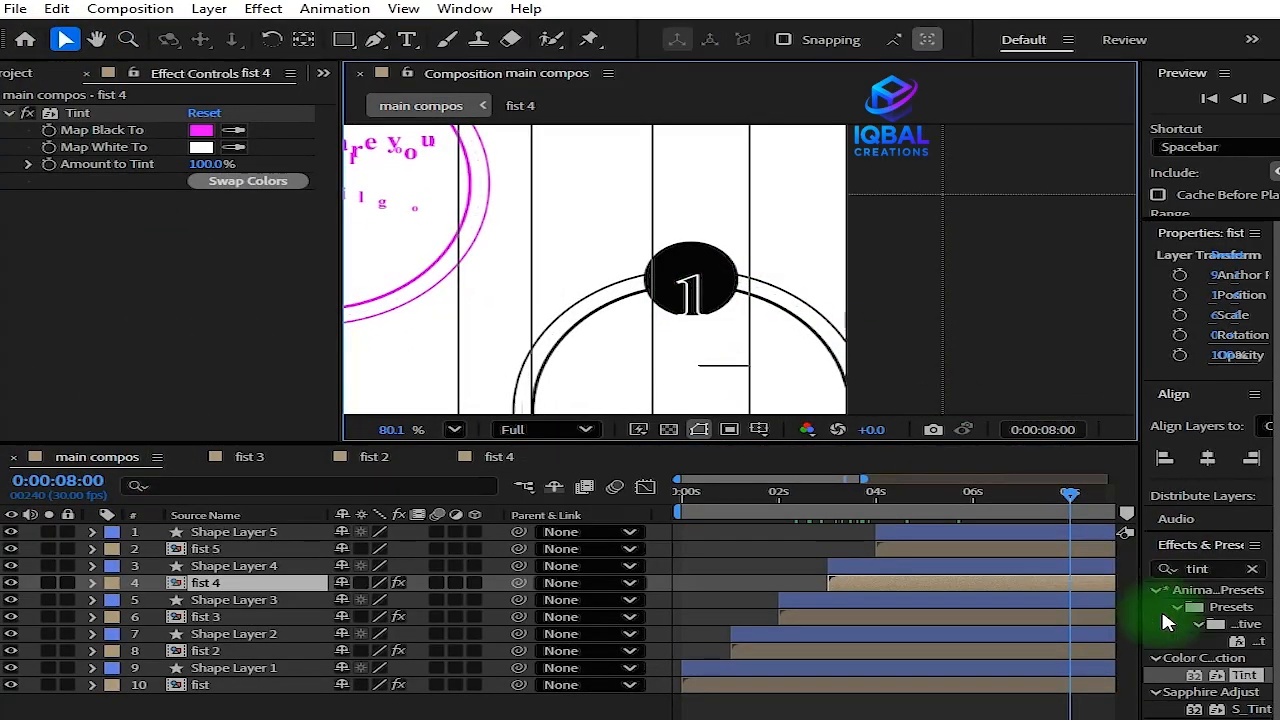
{"action": "left_click", "coordinate": [1070, 553]}
{"action": "double_click", "coordinate": [1070, 553]}
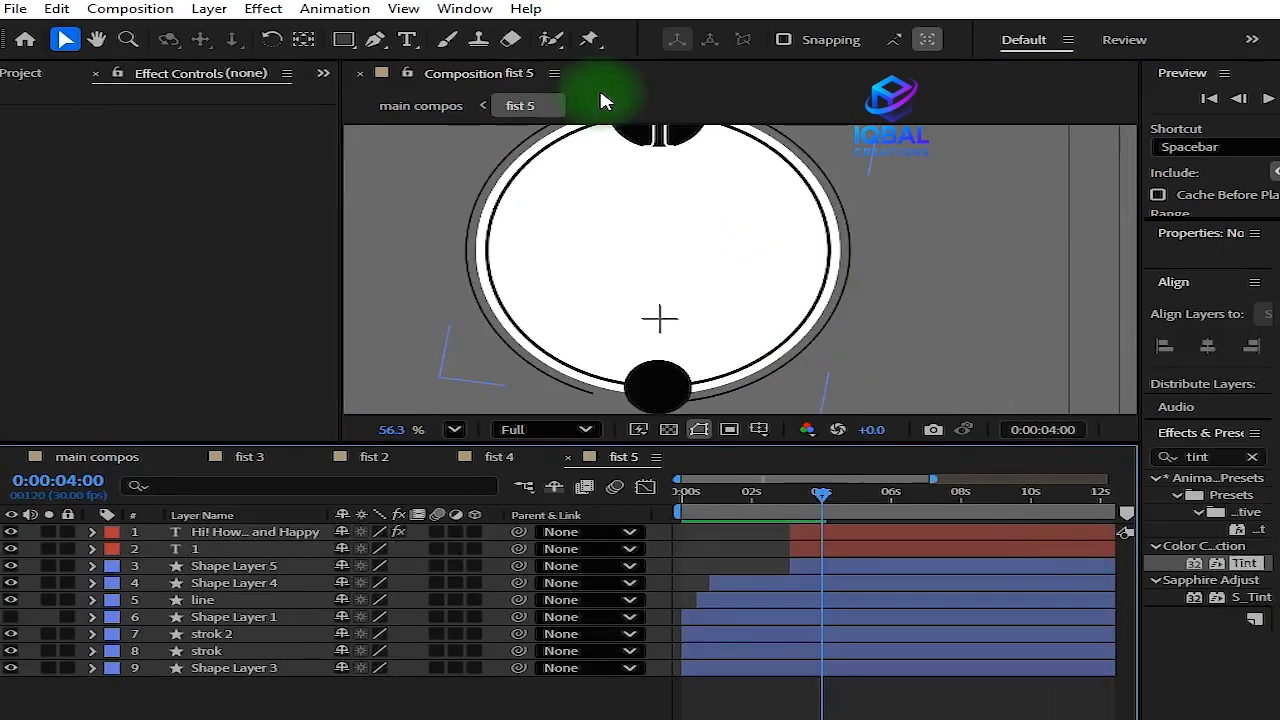
{"action": "scroll", "coordinate": [690, 210], "scroll_direction": "up", "scroll_amount": 2}
{"action": "scroll", "coordinate": [725, 278], "scroll_direction": "up", "scroll_amount": 1}
{"action": "left_click", "coordinate": [715, 270]}
{"action": "double_click", "coordinate": [708, 258]}
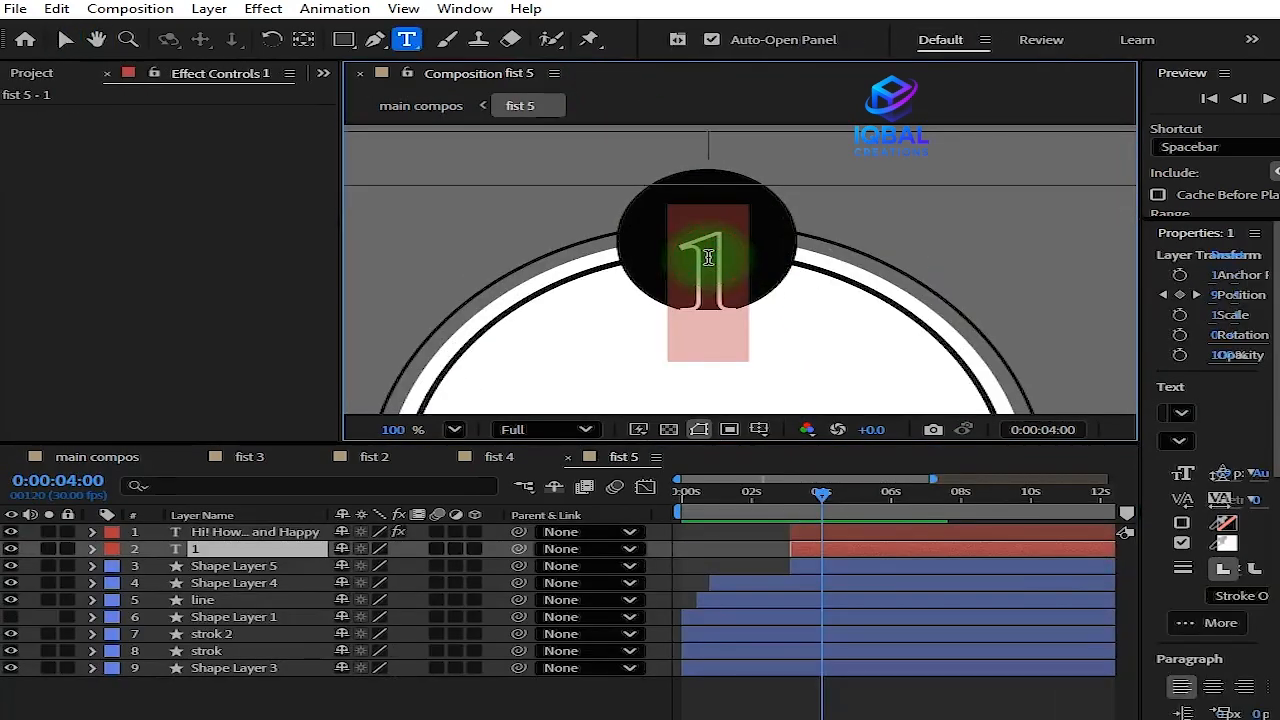
{"action": "type", "text": "5"}
{"action": "left_click", "coordinate": [45, 457]}
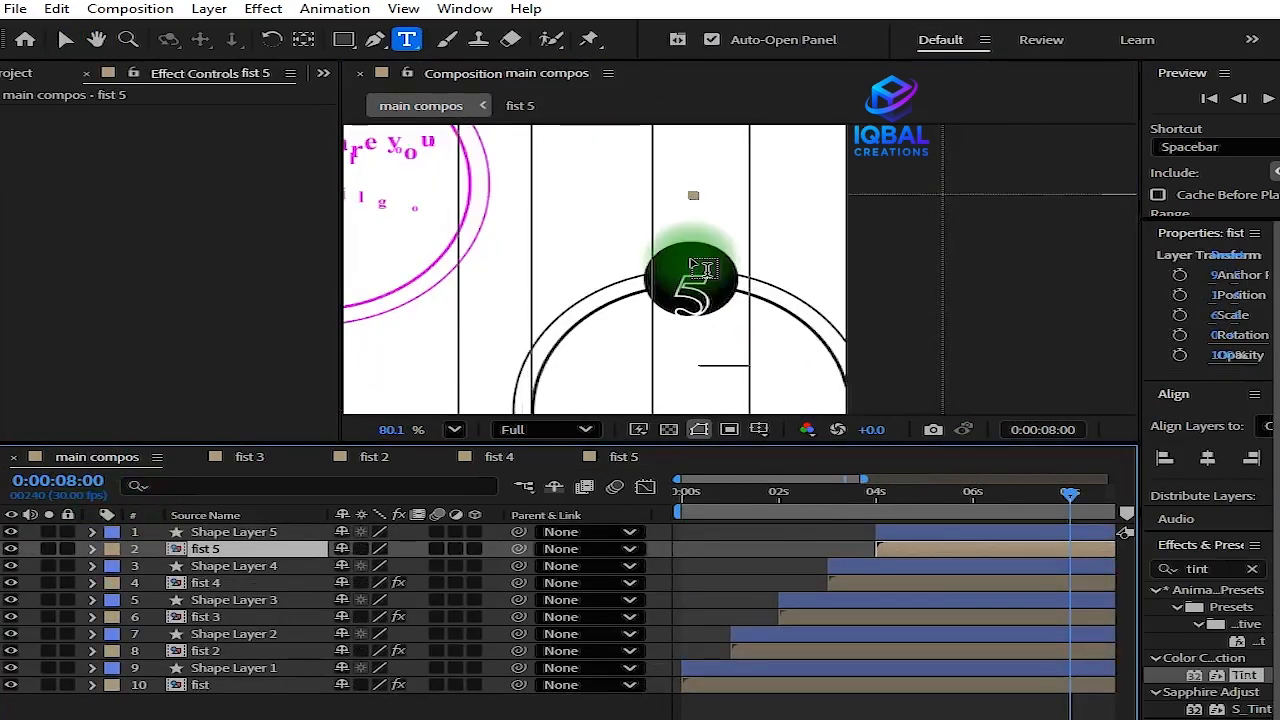
Create a white solid in main compos and place it beneath all other layers as the background
{"action": "scroll", "coordinate": [697, 287], "scroll_direction": "down", "scroll_amount": 4}
{"action": "left_click", "coordinate": [65, 39]}
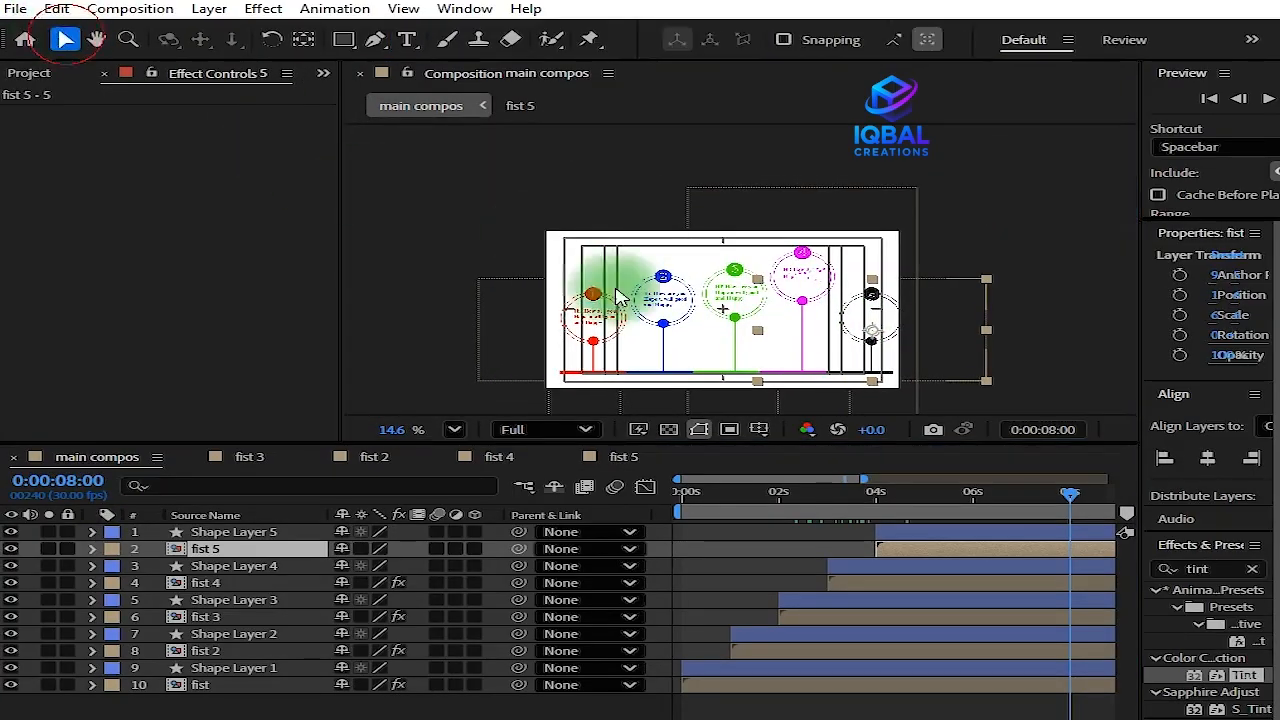
{"action": "scroll", "coordinate": [650, 310], "scroll_direction": "up", "scroll_amount": 2}
{"action": "left_click_drag", "start_coordinate": [730, 332], "coordinate": [641, 284]}
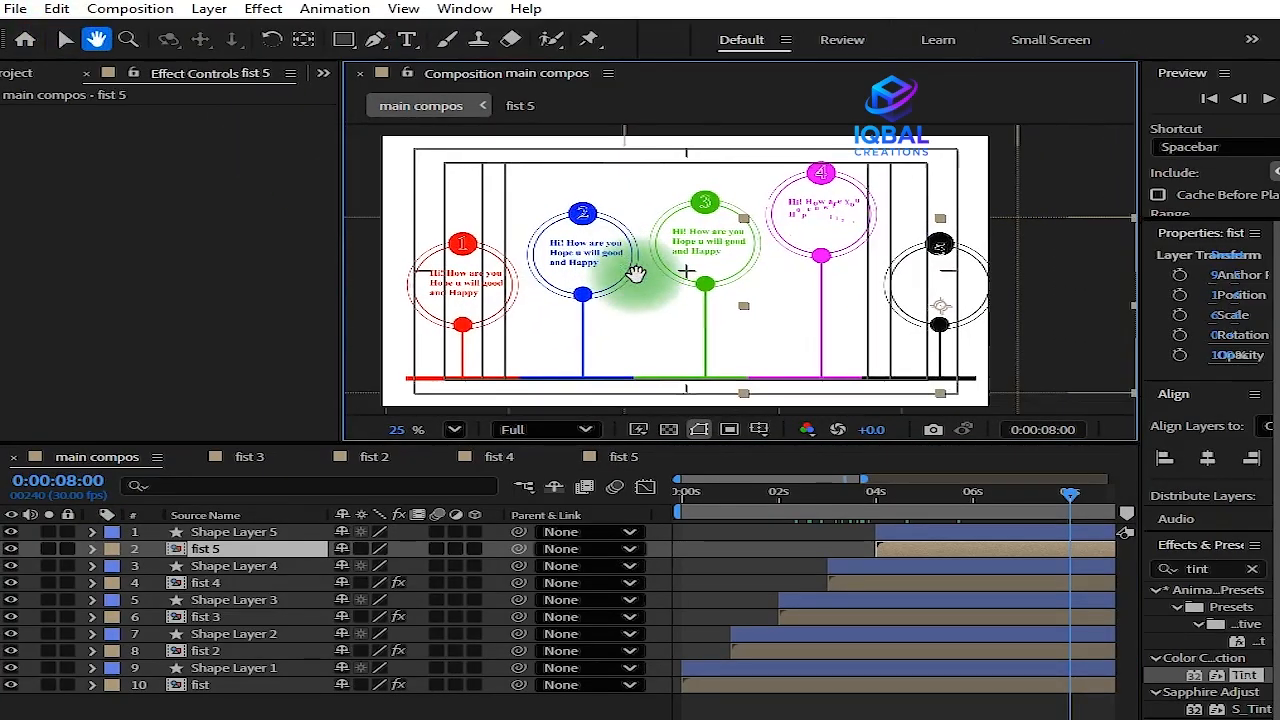
{"action": "left_click", "coordinate": [230, 716]}
{"action": "right_click", "coordinate": [240, 712]}
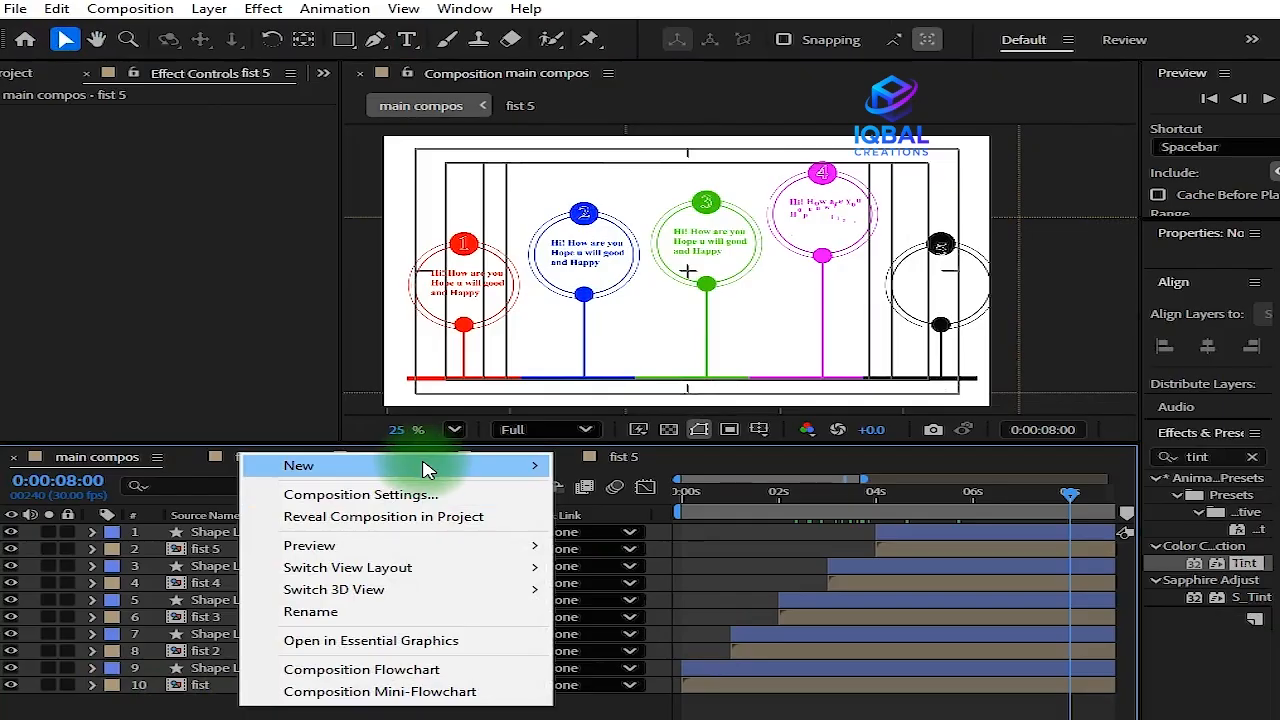
{"action": "mouse_move", "coordinate": [423, 465]}
{"action": "left_click", "coordinate": [698, 517]}
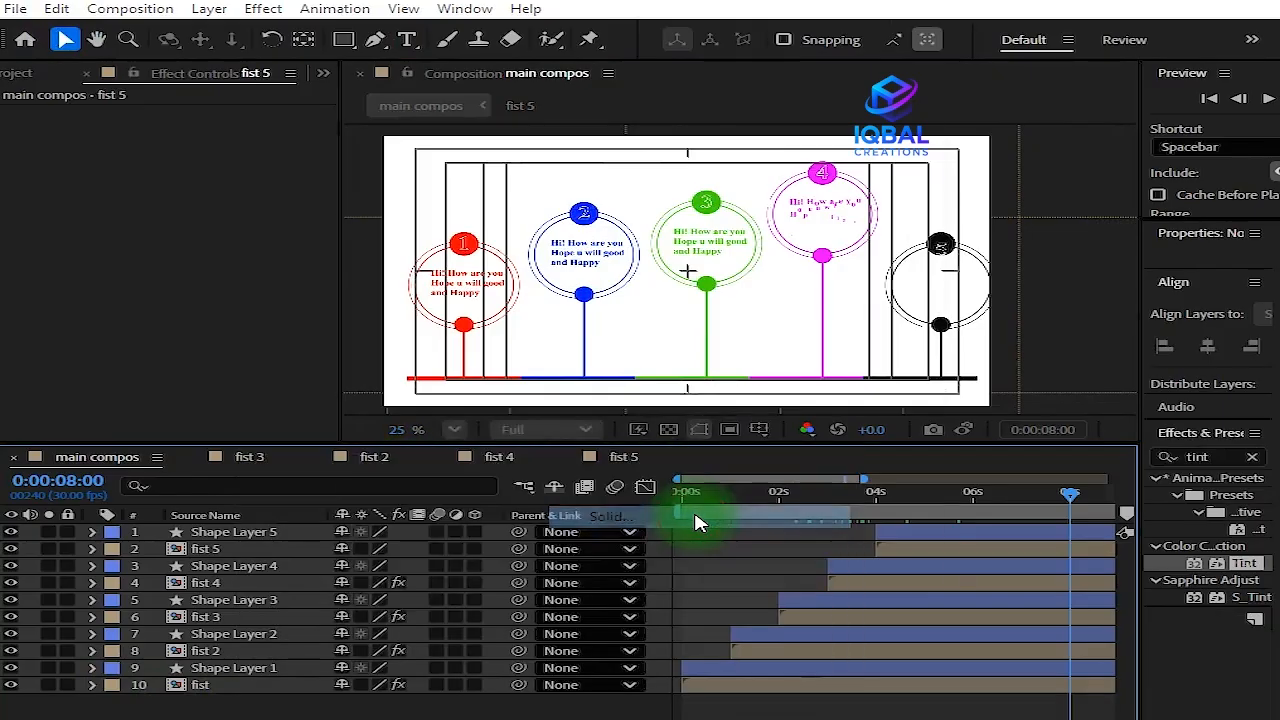
{"action": "left_click", "coordinate": [797, 563]}
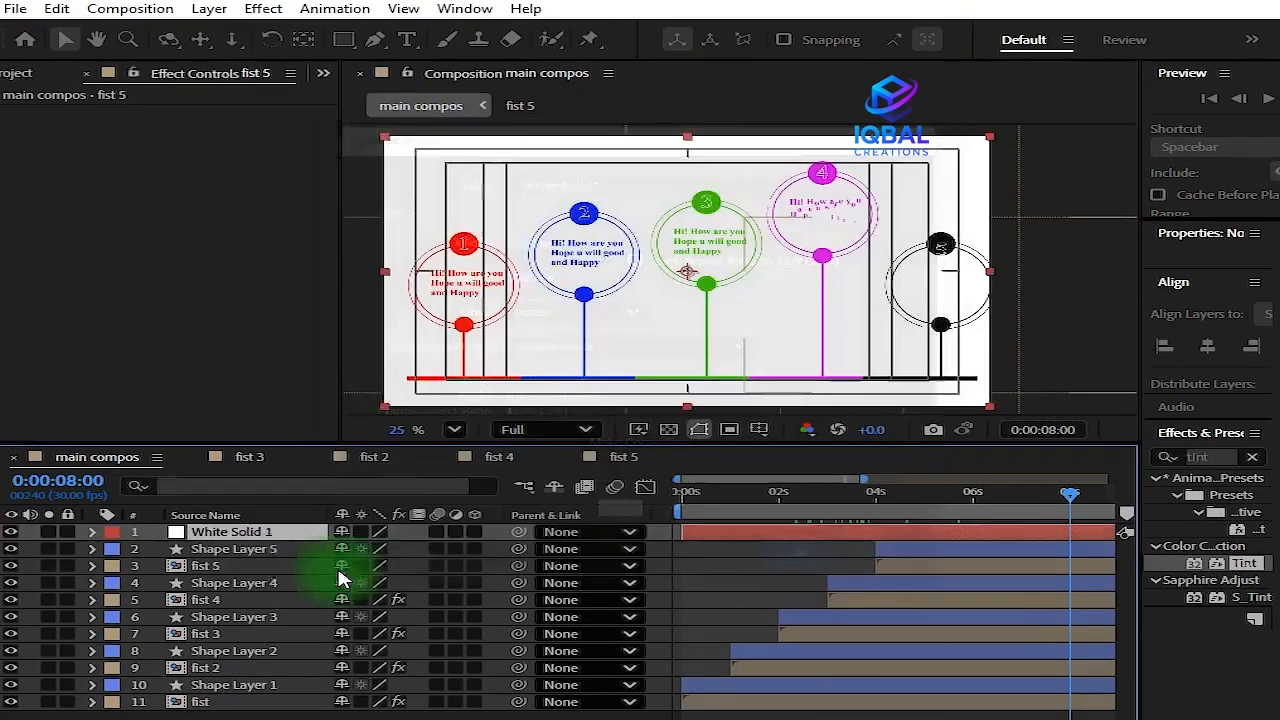
{"action": "left_click_drag", "start_coordinate": [243, 531], "coordinate": [280, 712]}
Pre-compose all shape and fist layers above the white solid into a composition named final, moving all attributes into it
{"action": "right_click", "coordinate": [280, 710]}
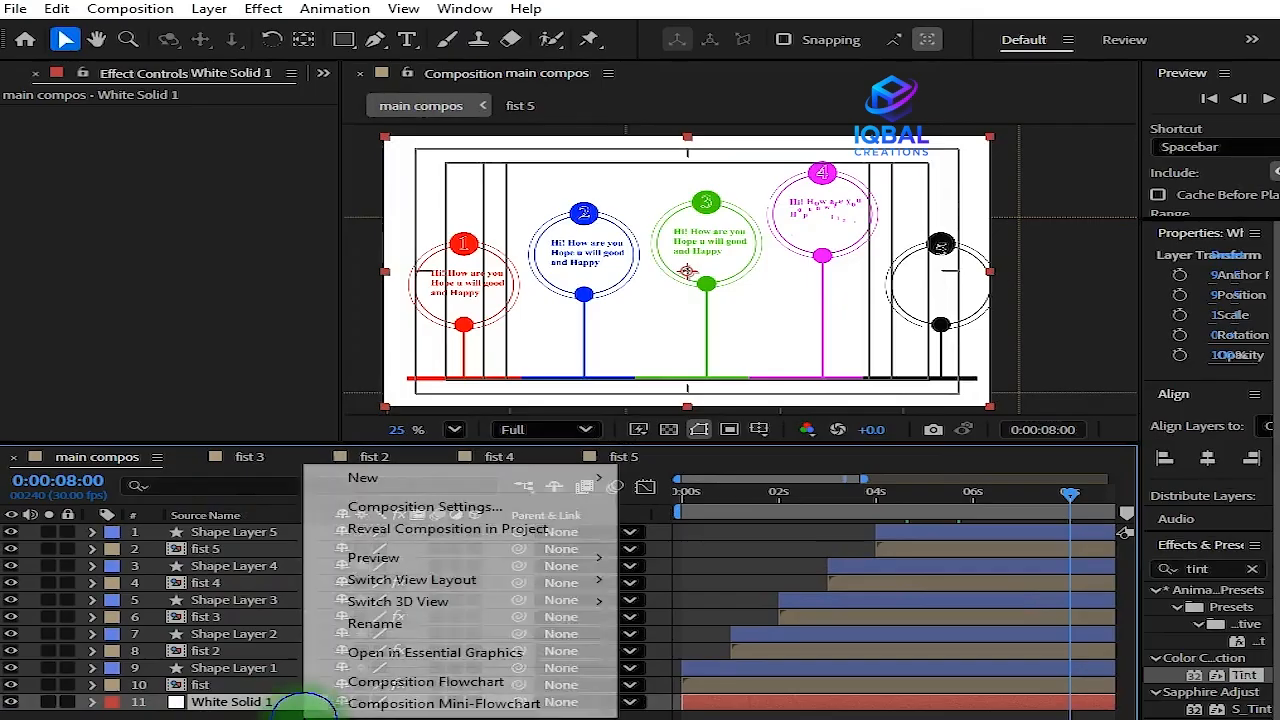
{"action": "mouse_move", "coordinate": [586, 477]}
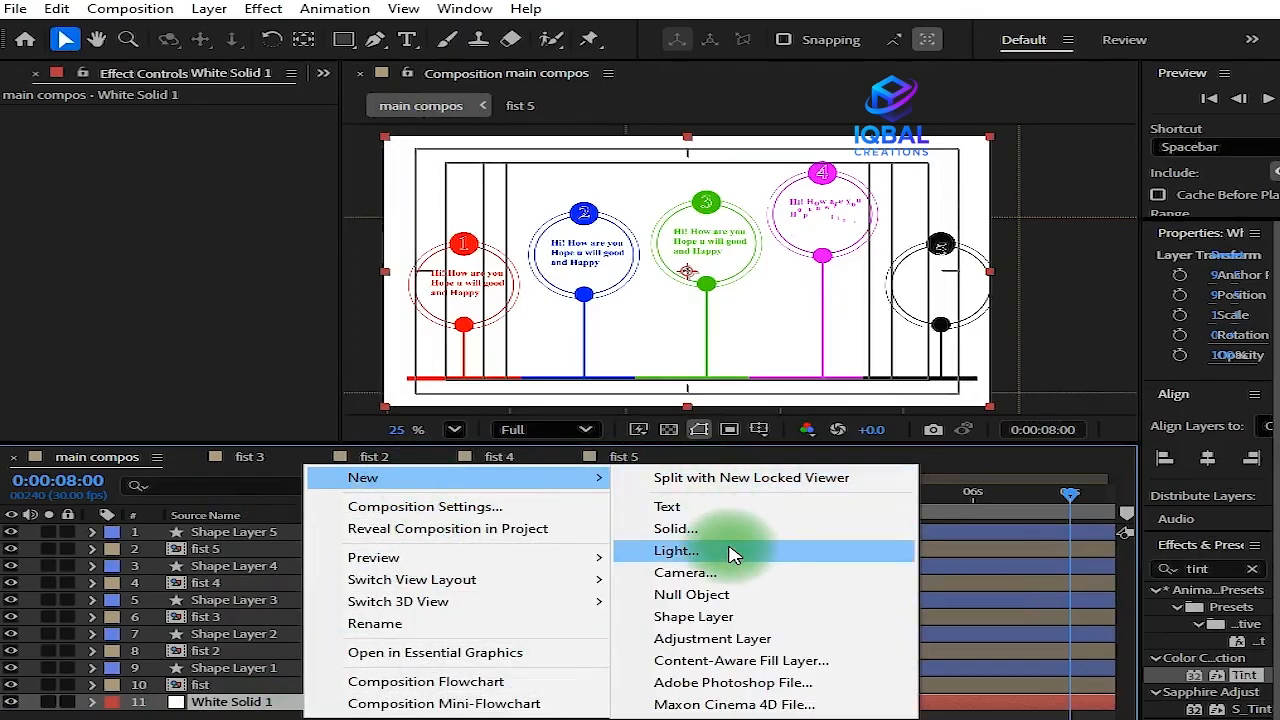
{"action": "left_click", "coordinate": [230, 686]}
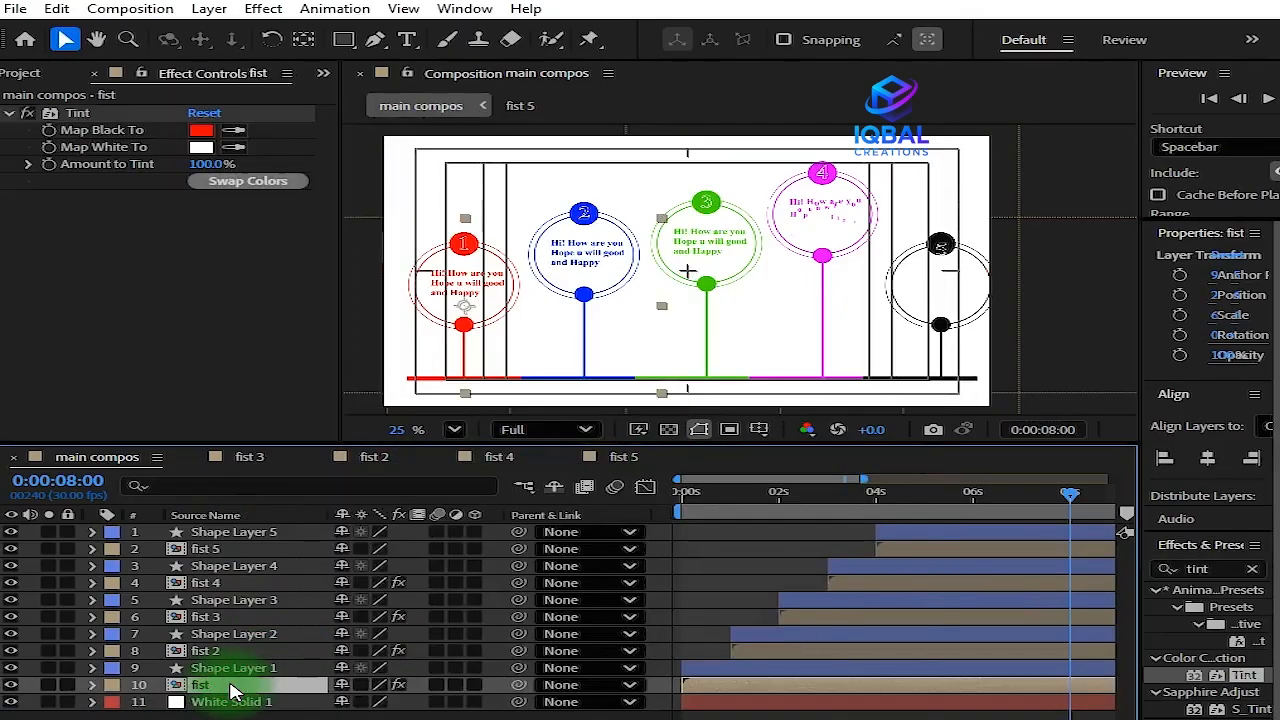
{"action": "left_click", "coordinate": [250, 533], "text": "shift"}
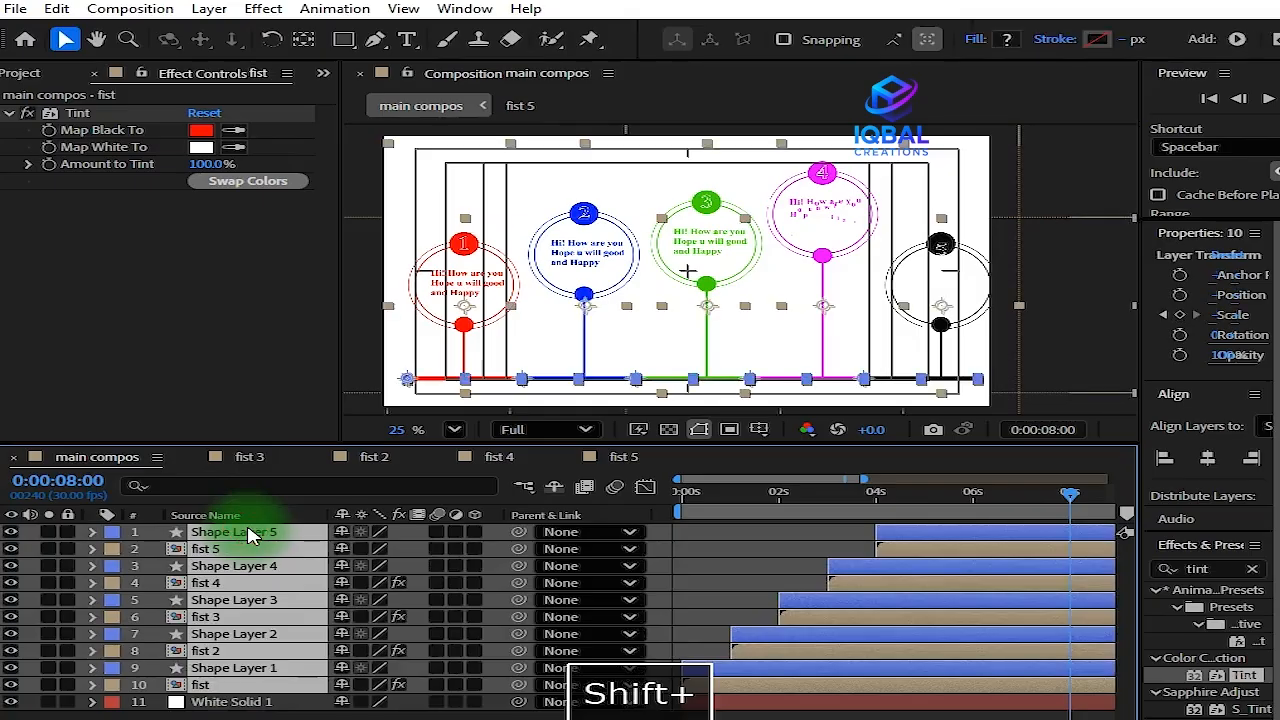
{"action": "key", "text": "ctrl+shift+c"}
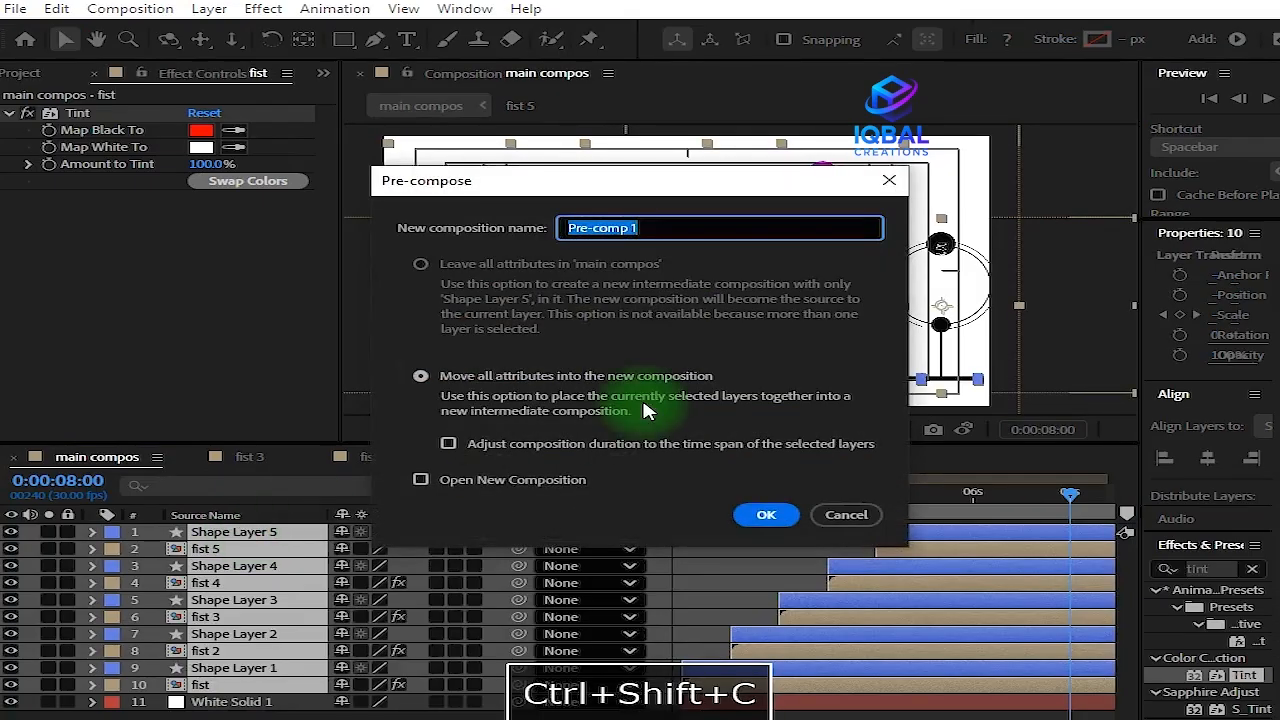
{"action": "type", "text": "f"}
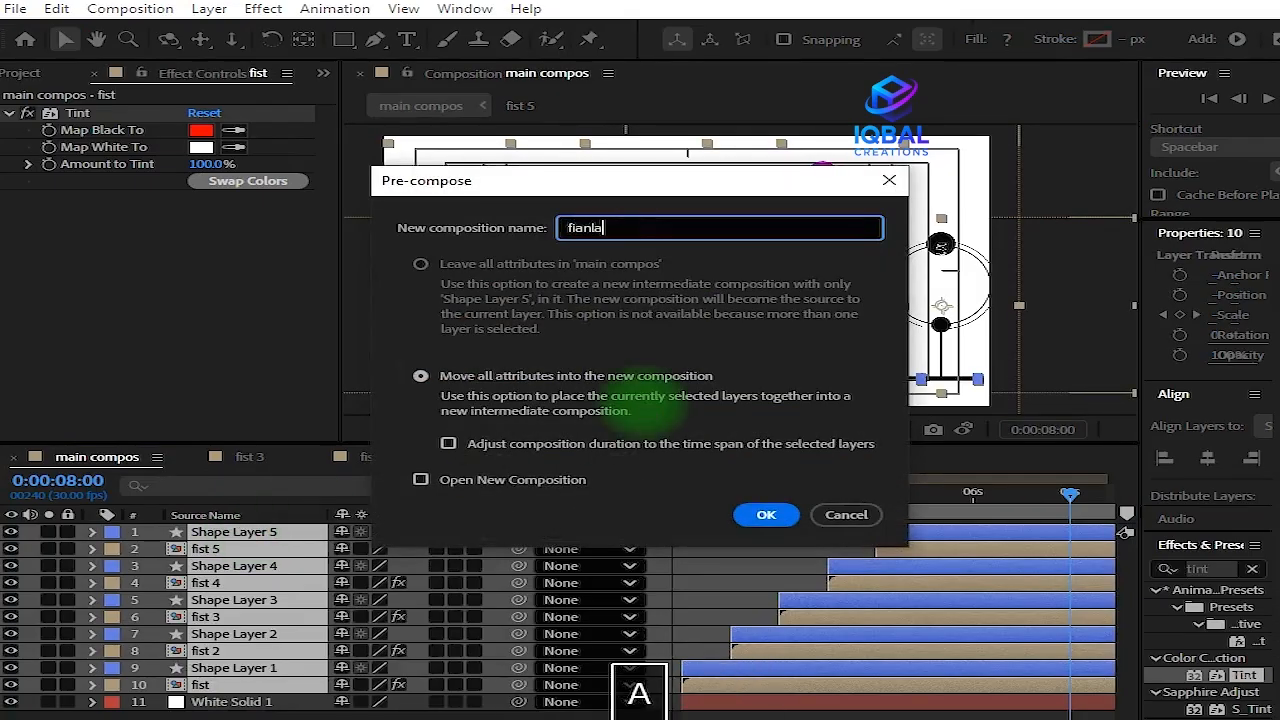
{"action": "type", "text": "ianla"}
{"action": "key", "text": "BackSpace"}
{"action": "key", "text": "BackSpace"}
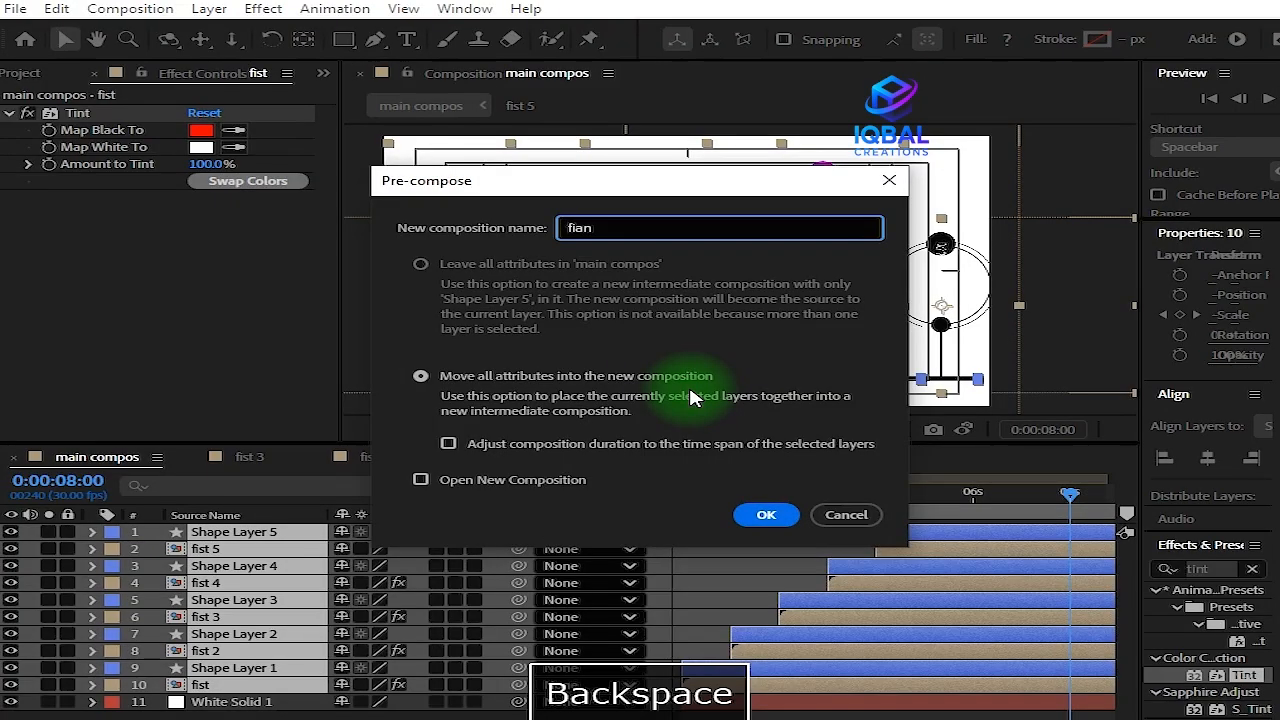
{"action": "key", "text": "BackSpace"}
{"action": "type", "text": "nal"}
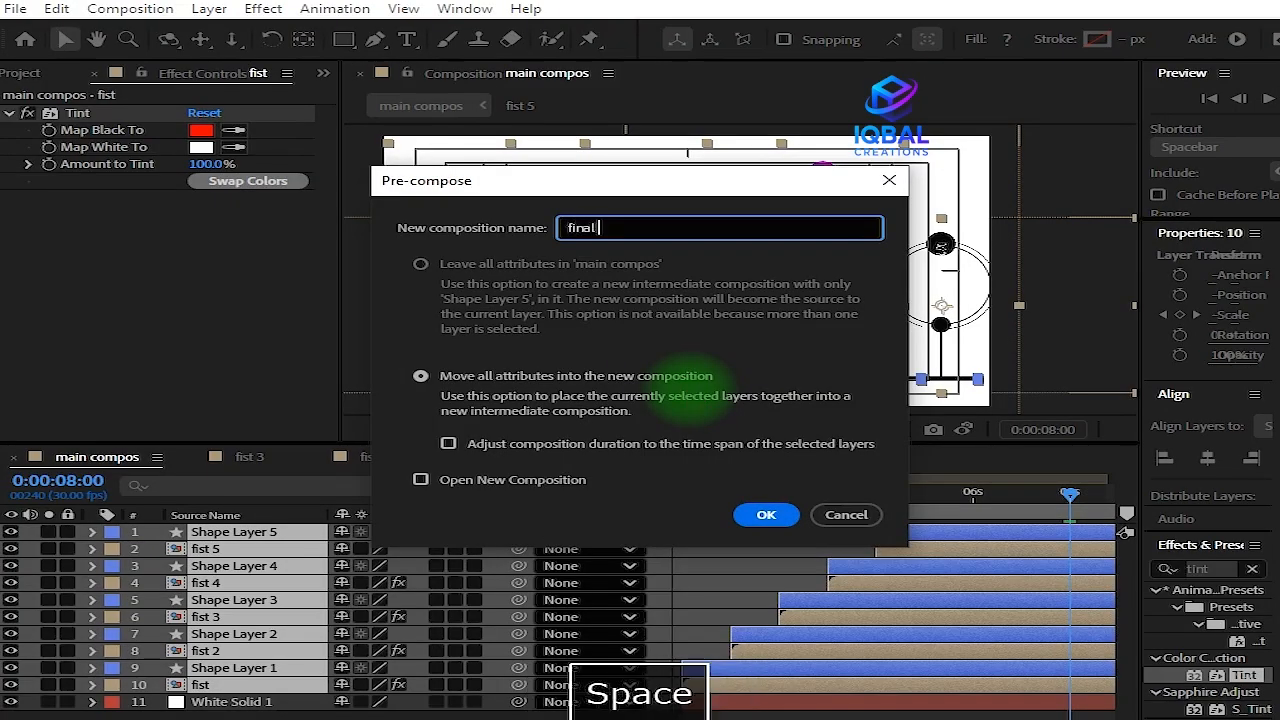
{"action": "left_click", "coordinate": [766, 514]}
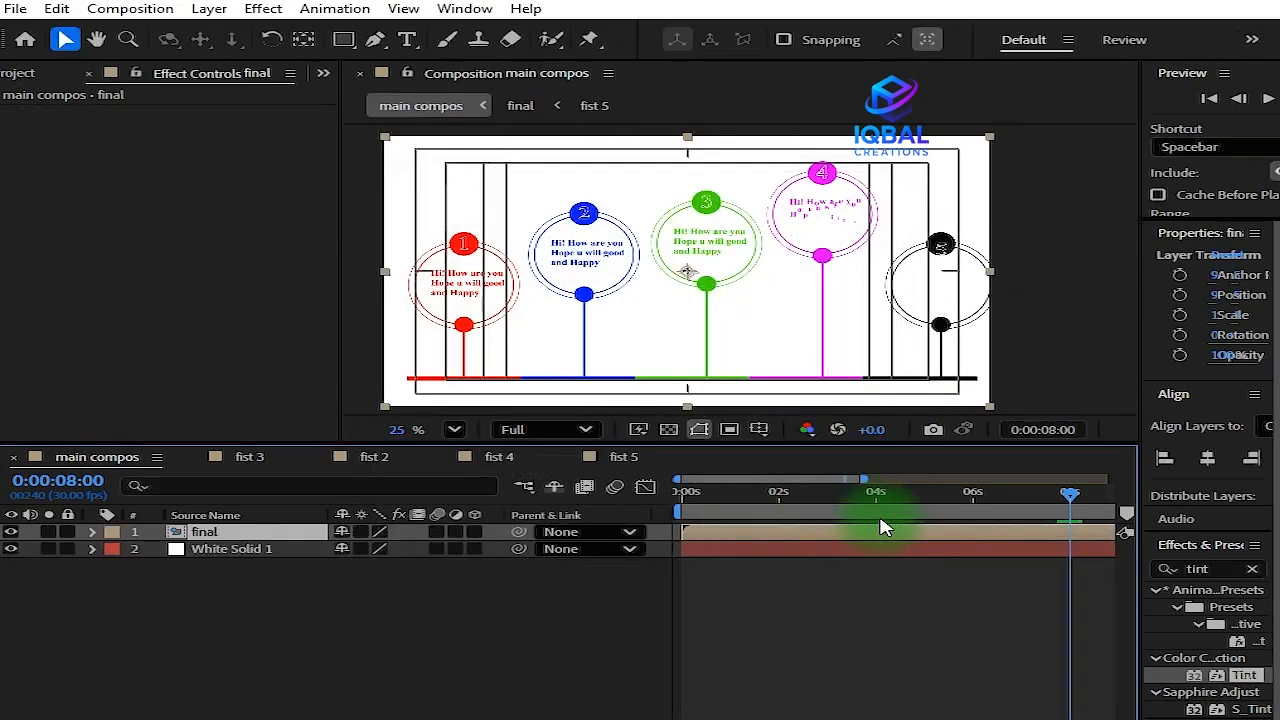
Shift the final layer left and down to a position of about 928, 612 in main compos
{"action": "key", "text": "p"}
{"action": "left_click_drag", "start_coordinate": [337, 549], "coordinate": [301, 549]}
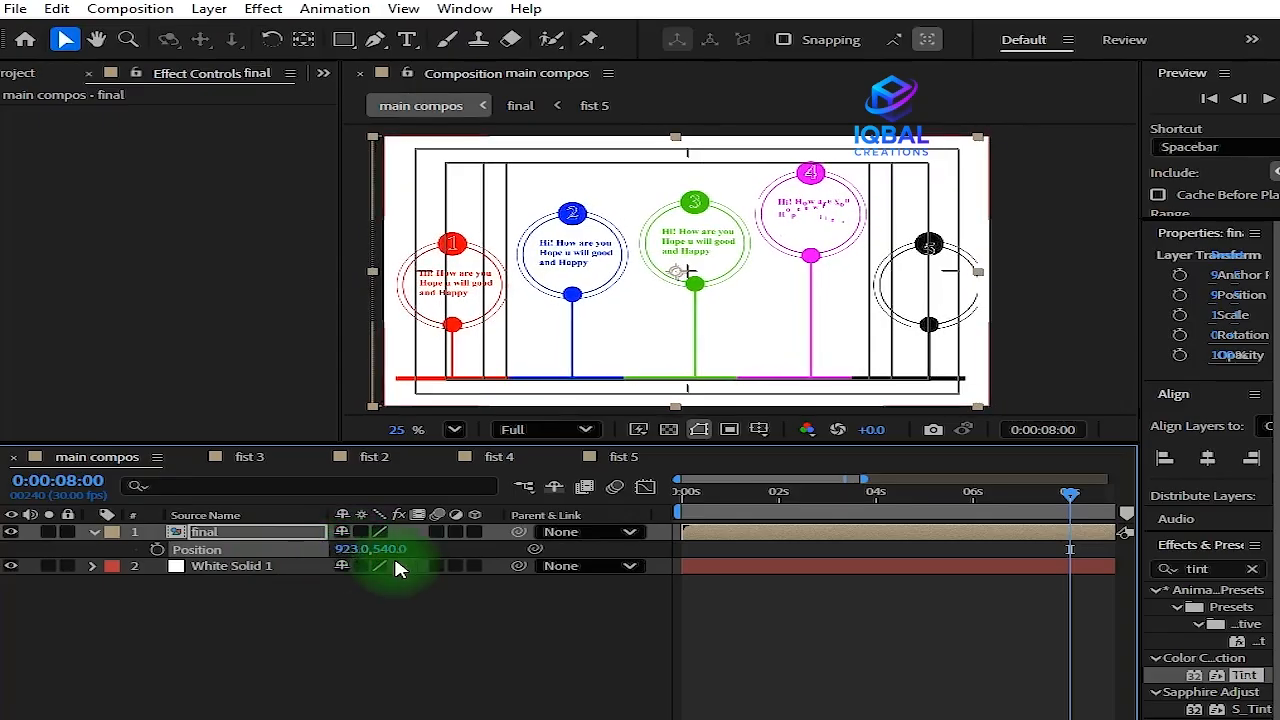
{"action": "key", "text": "ctrl+z"}
{"action": "left_click_drag", "start_coordinate": [391, 549], "coordinate": [543, 530]}
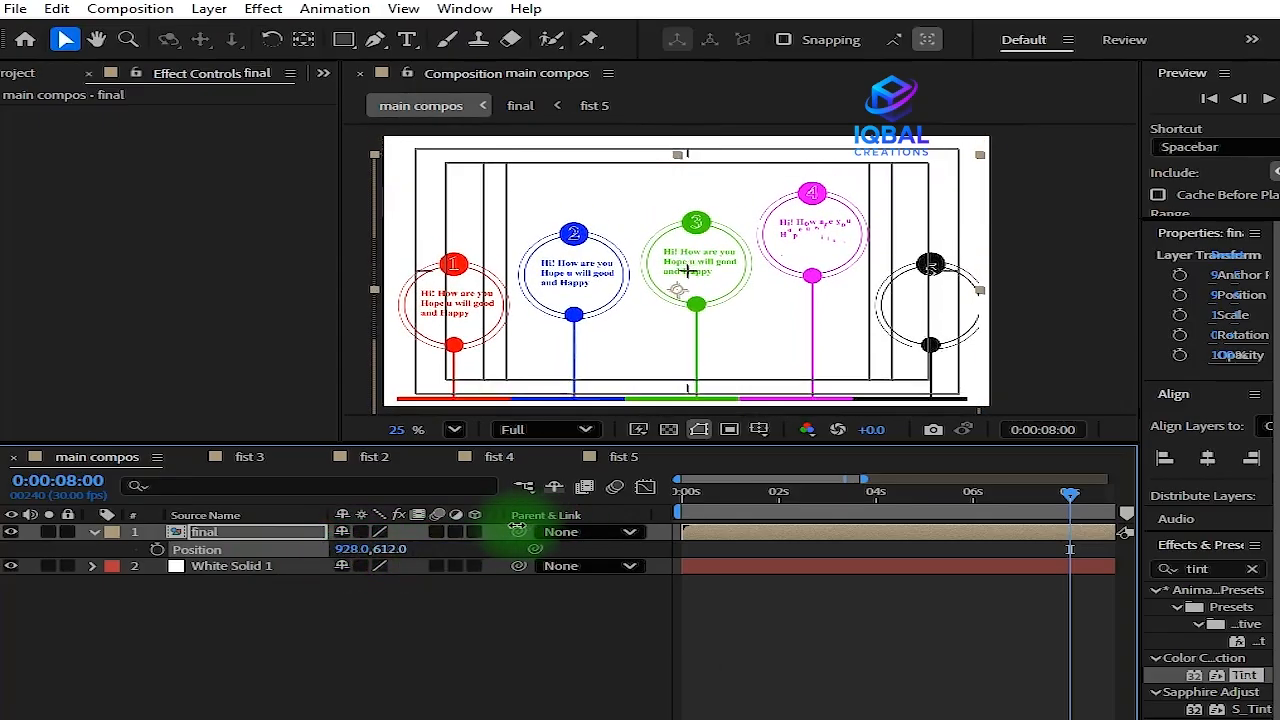
Return the playhead to the start of main compos and preview the timeline animation
{"action": "scroll", "coordinate": [713, 308], "scroll_direction": "up", "scroll_amount": 4}
{"action": "scroll", "coordinate": [678, 287], "scroll_direction": "down", "scroll_amount": 2}
{"action": "left_click_drag", "start_coordinate": [647, 269], "coordinate": [725, 290]}
{"action": "left_click_drag", "start_coordinate": [1071, 491], "coordinate": [637, 526]}
{"action": "key", "text": "space"}
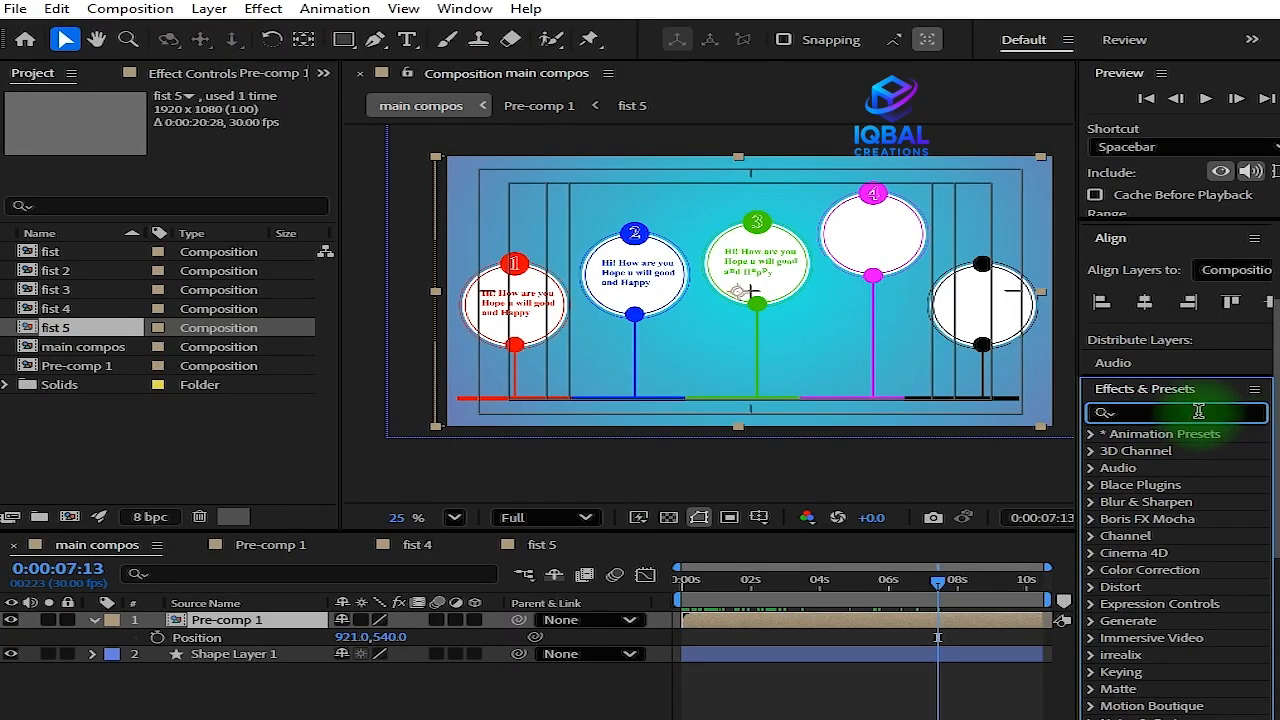
Find the Drop Shadow effect and apply it to the Pre-comp 1 layer
{"action": "type", "text": "drop"}
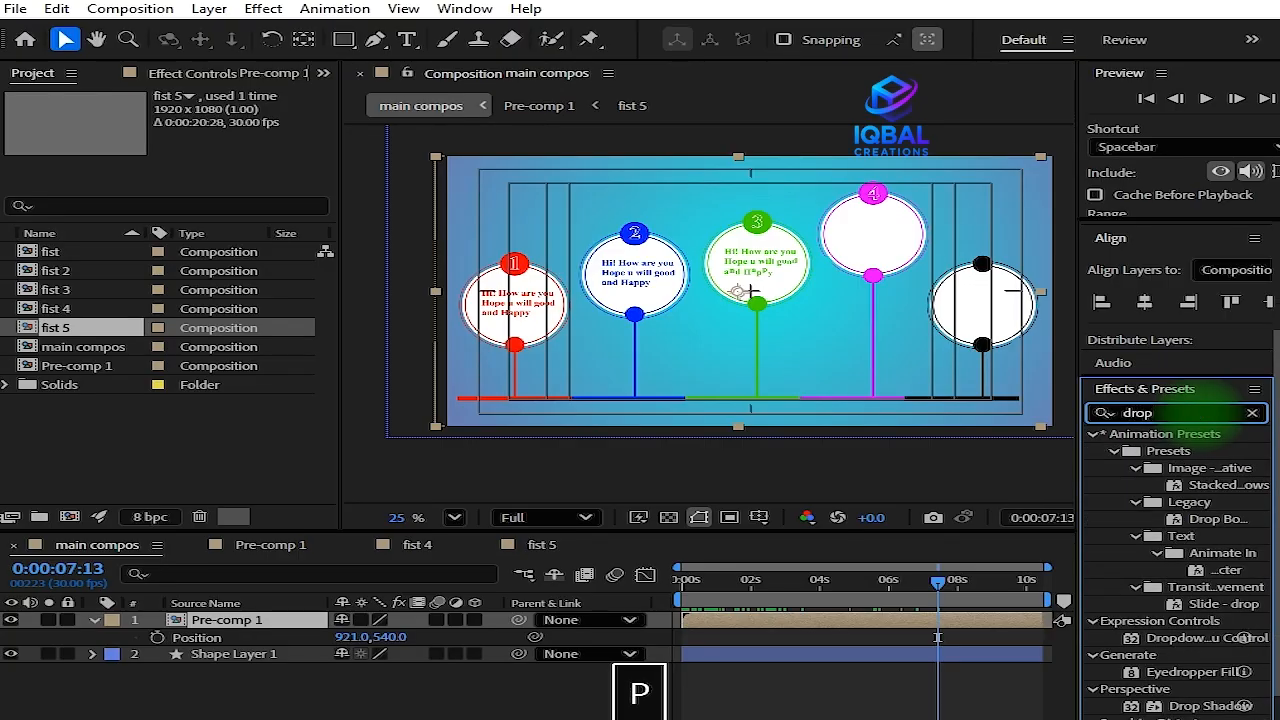
{"action": "type", "text": " sh"}
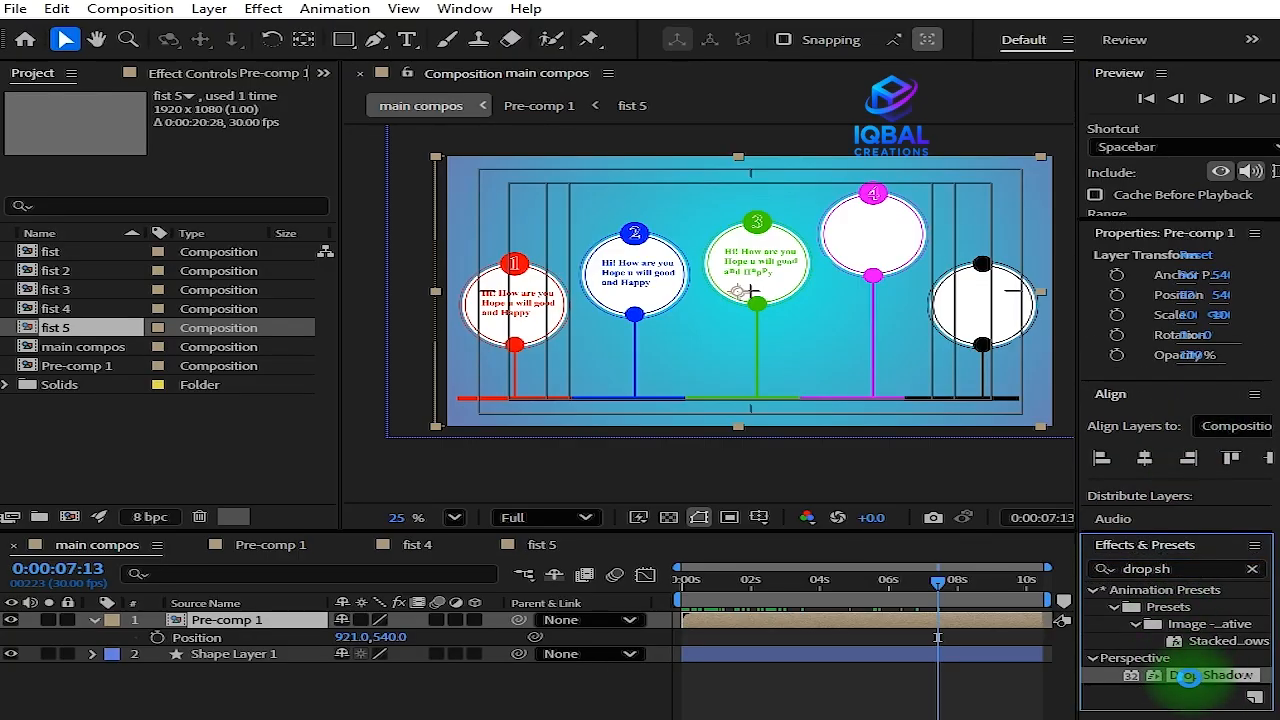
{"action": "double_click", "coordinate": [1189, 676]}
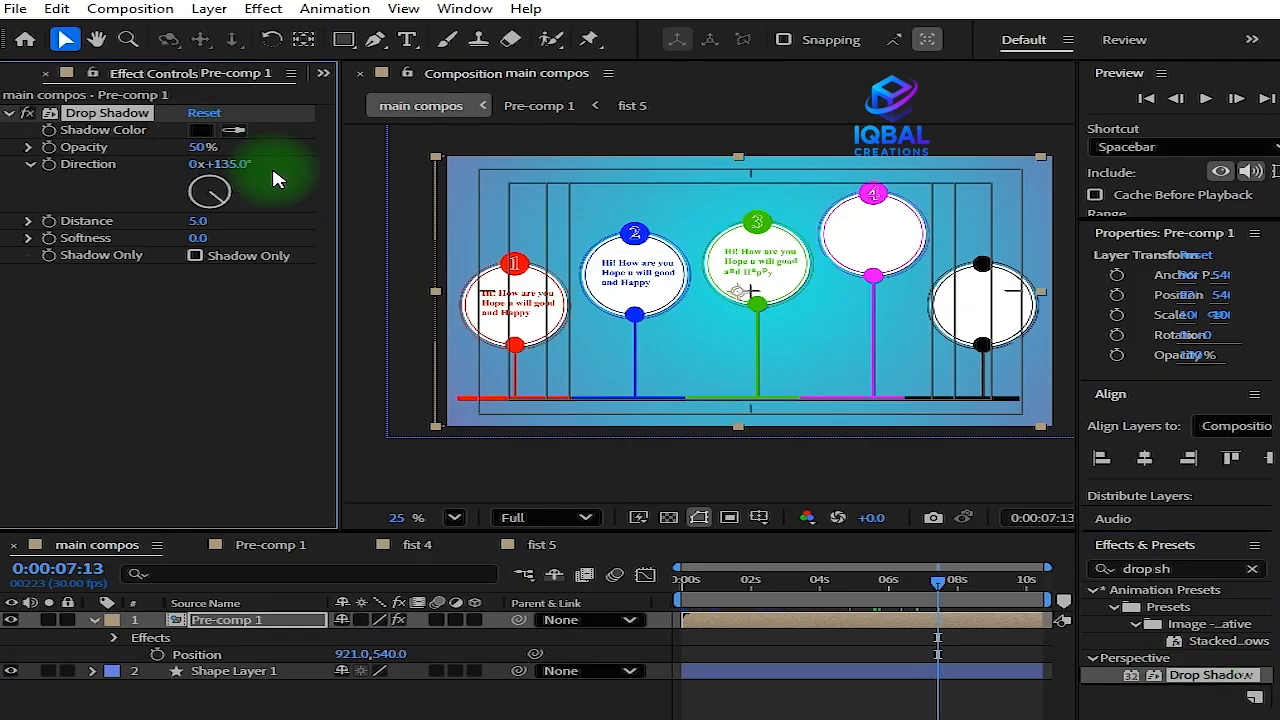
Set the drop shadow's opacity to 73% and its distance to 34
{"action": "scroll", "coordinate": [518, 193], "scroll_direction": "up", "scroll_amount": 2}
{"action": "scroll", "coordinate": [518, 193], "scroll_direction": "up", "scroll_amount": 3}
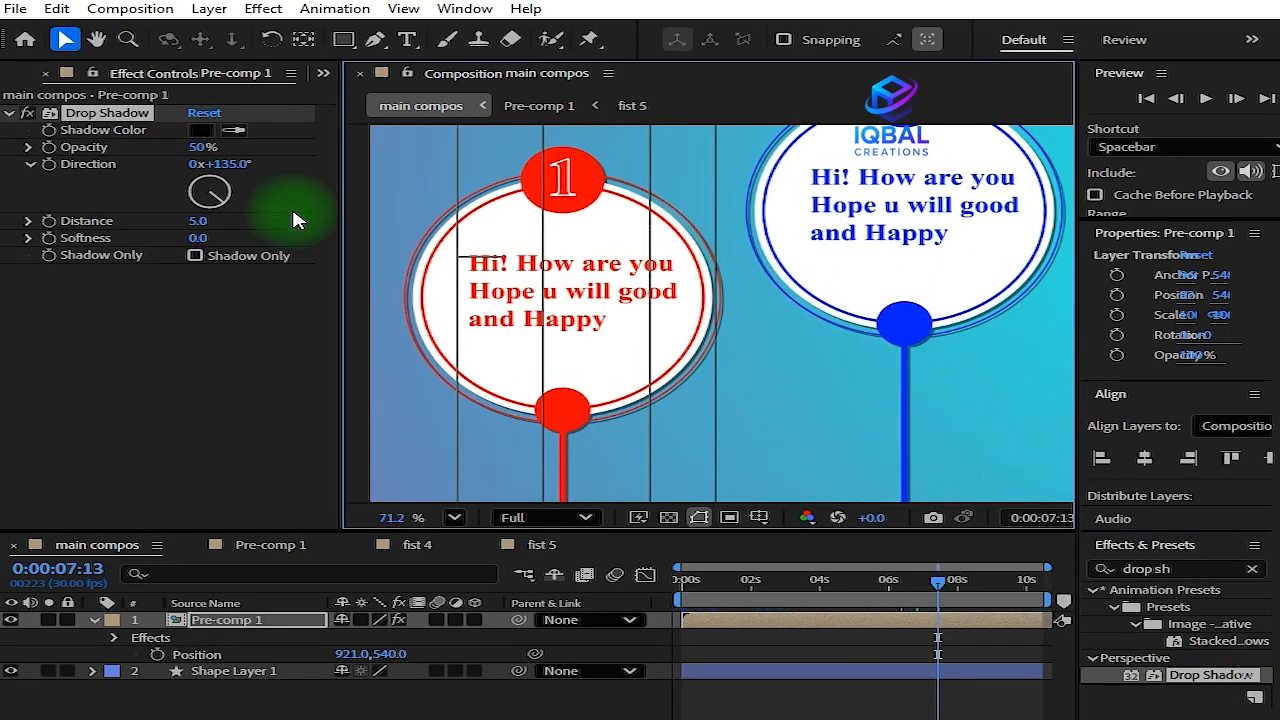
{"action": "left_click_drag", "start_coordinate": [203, 147], "coordinate": [220, 148]}
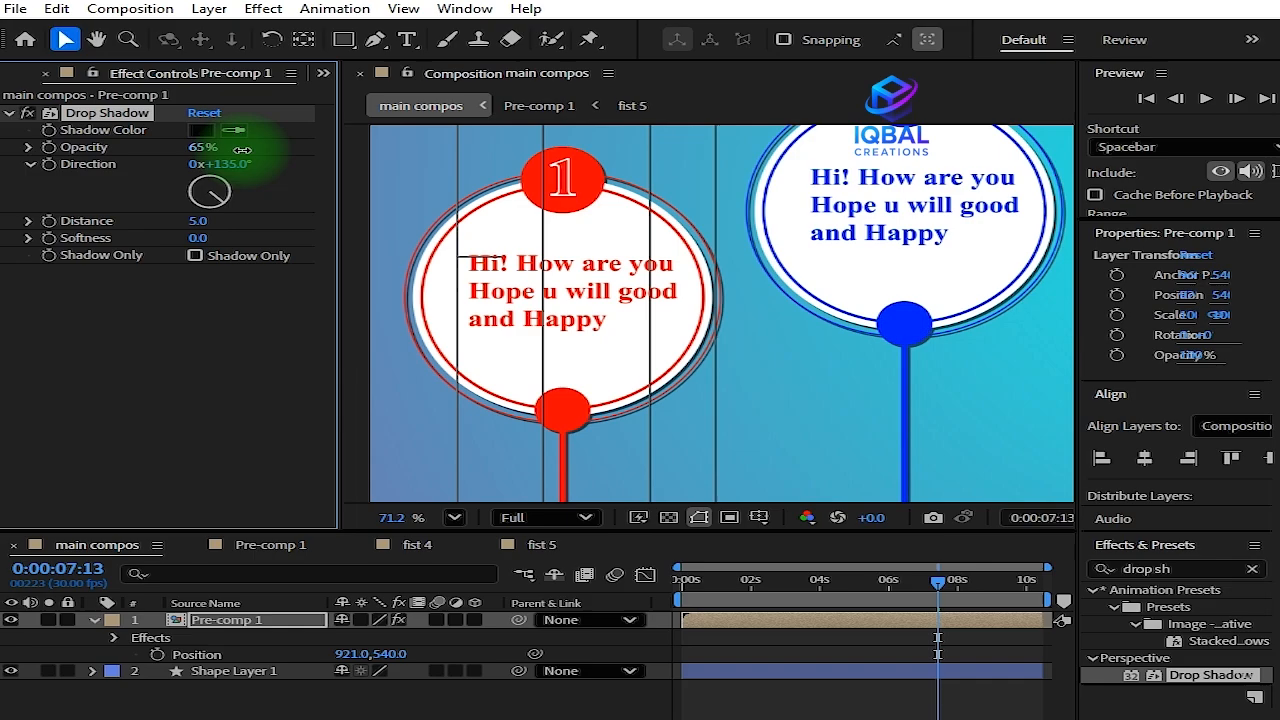
{"action": "left_click_drag", "start_coordinate": [203, 220], "coordinate": [249, 228]}
{"action": "scroll", "coordinate": [528, 312], "scroll_direction": "down", "scroll_amount": 3}
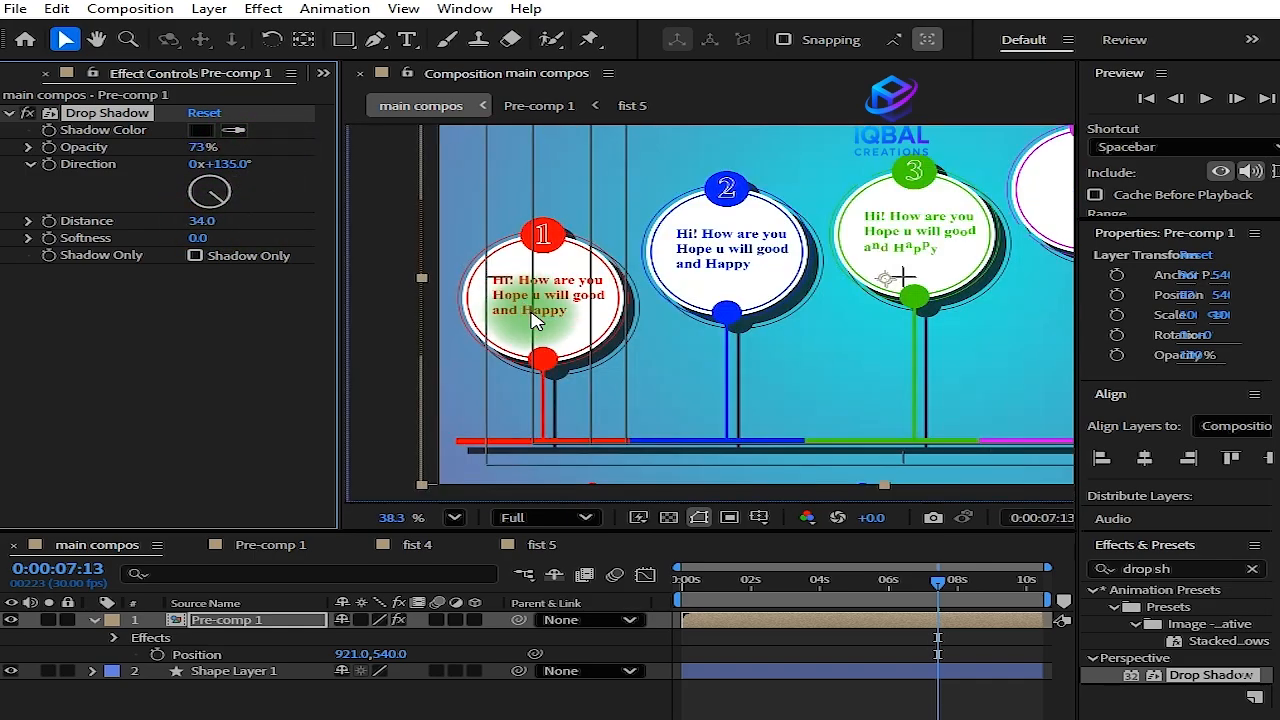
{"action": "scroll", "coordinate": [528, 312], "scroll_direction": "up", "scroll_amount": 2}
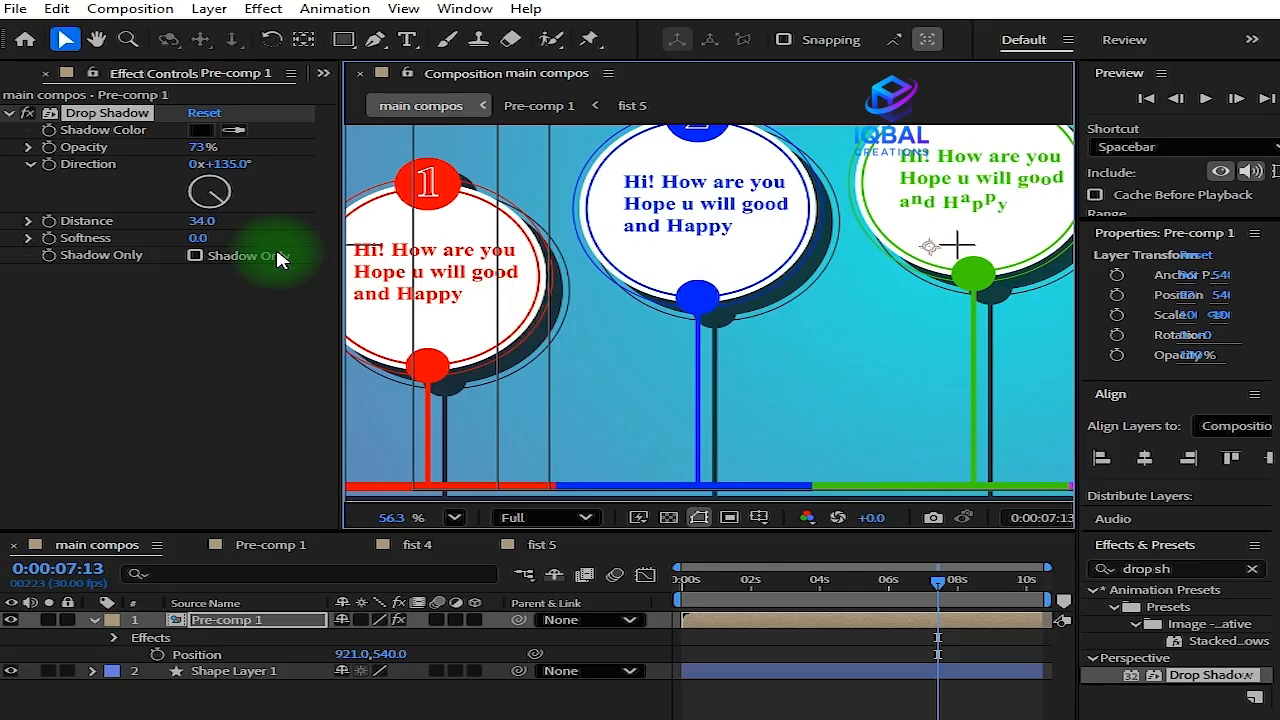
Turn the drop shadow's direction to 91° and set its softness to 6
{"action": "mouse_move", "coordinate": [216, 199]}
{"action": "left_mouse_down"}
{"action": "mouse_move", "coordinate": [219, 176]}
{"action": "mouse_move", "coordinate": [233, 208]}
{"action": "left_mouse_up"}
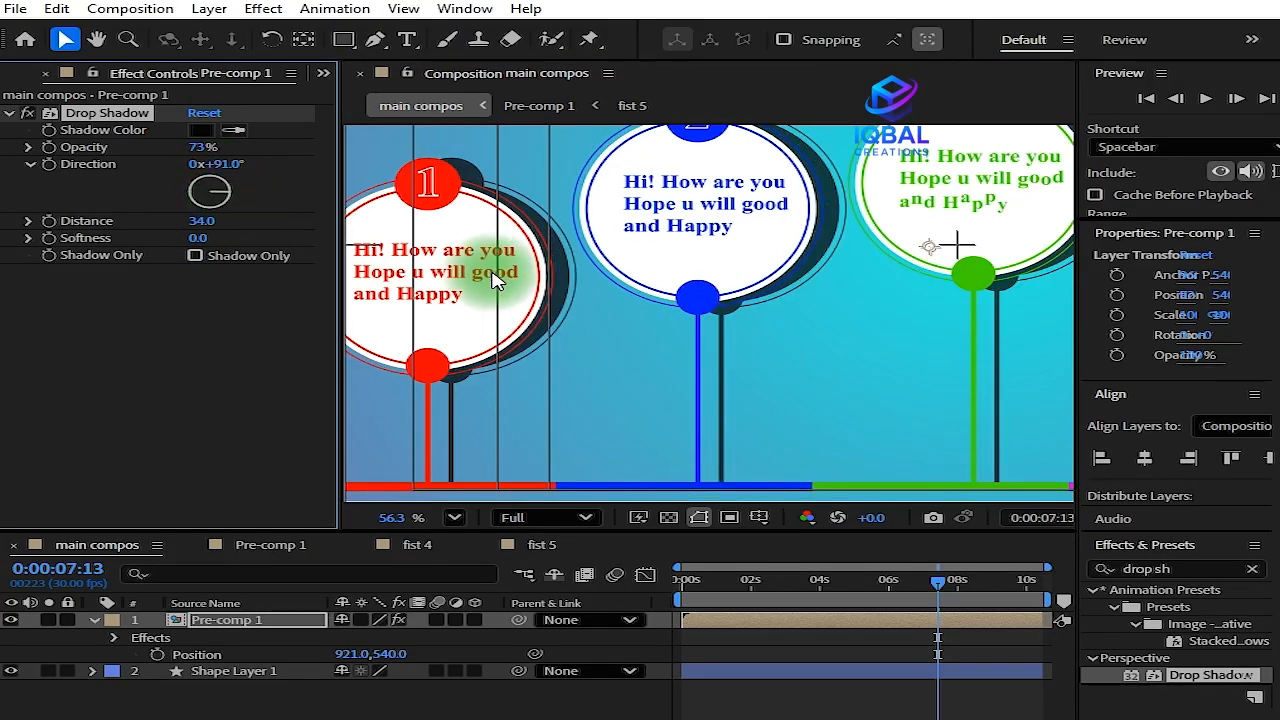
{"action": "scroll", "coordinate": [497, 283], "scroll_direction": "down", "scroll_amount": 2}
{"action": "scroll", "coordinate": [497, 283], "scroll_direction": "up", "scroll_amount": 1}
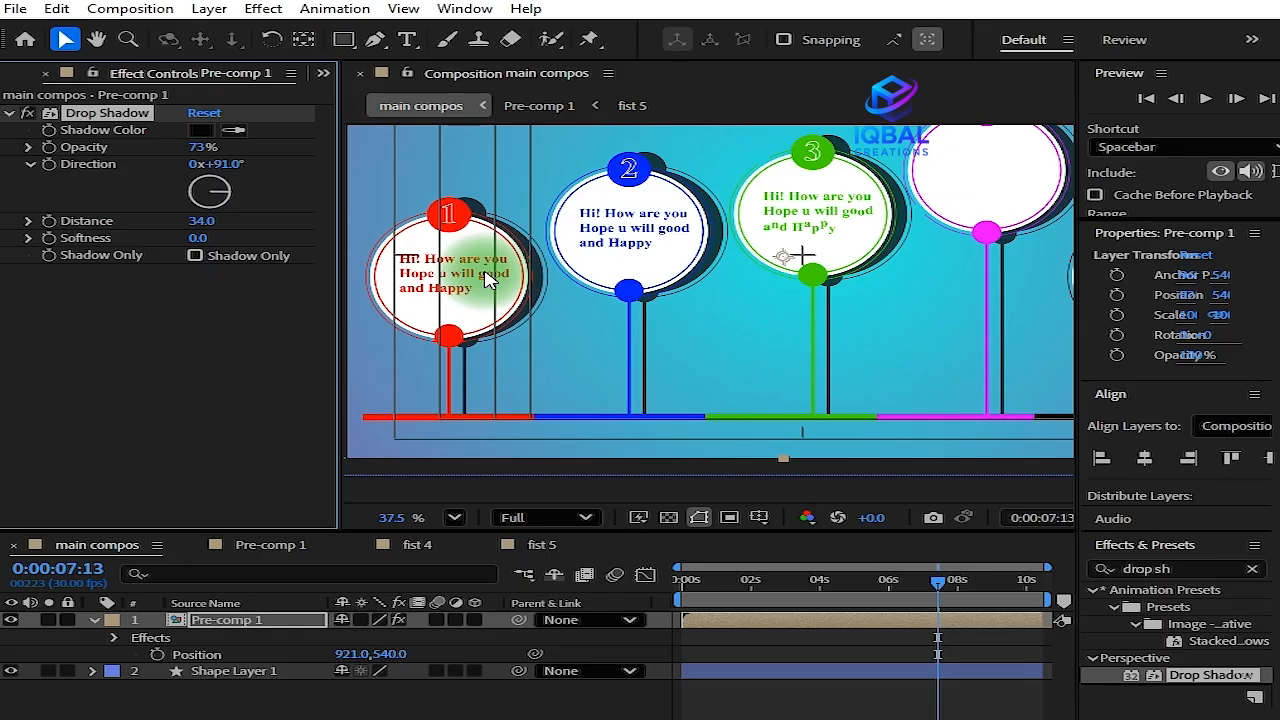
{"action": "scroll", "coordinate": [487, 280], "scroll_direction": "up", "scroll_amount": 3}
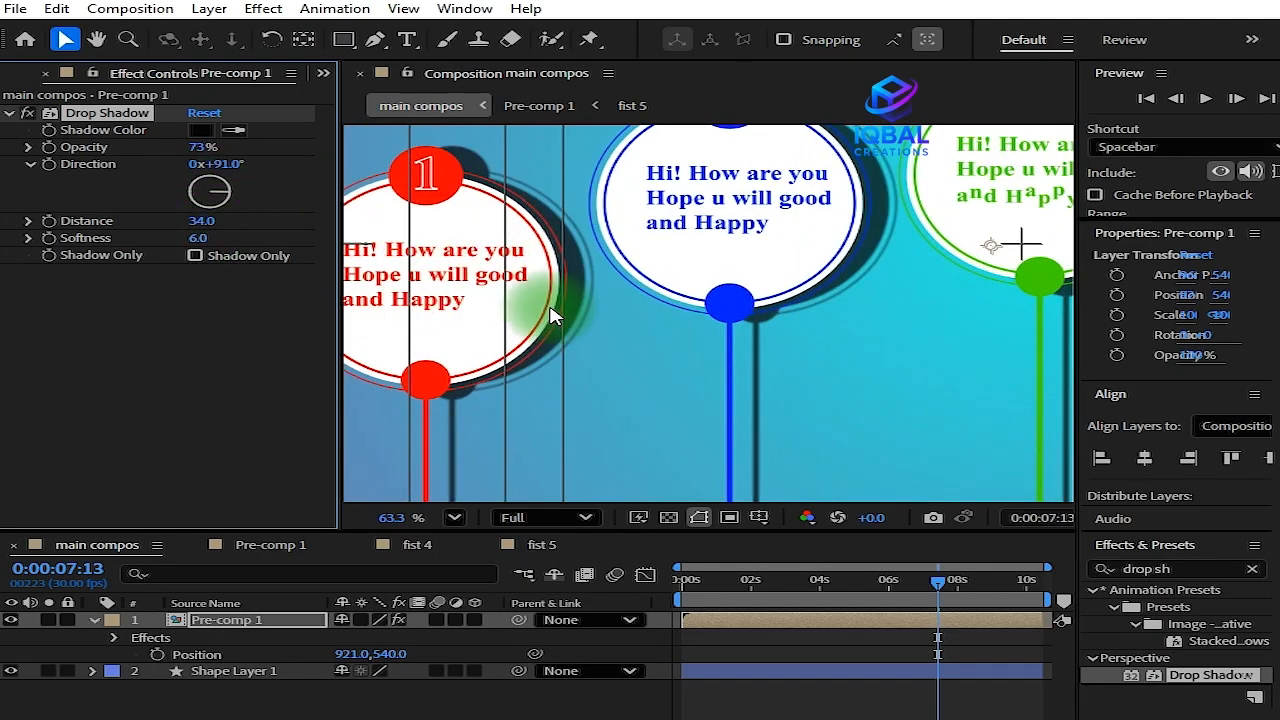
Change the drop shadow's color to bright blue 0012FE
{"action": "left_click", "coordinate": [193, 133]}
{"action": "left_click_drag", "start_coordinate": [714, 213], "coordinate": [662, 397]}
{"action": "left_click", "coordinate": [642, 511]}
{"action": "left_click", "coordinate": [611, 425]}
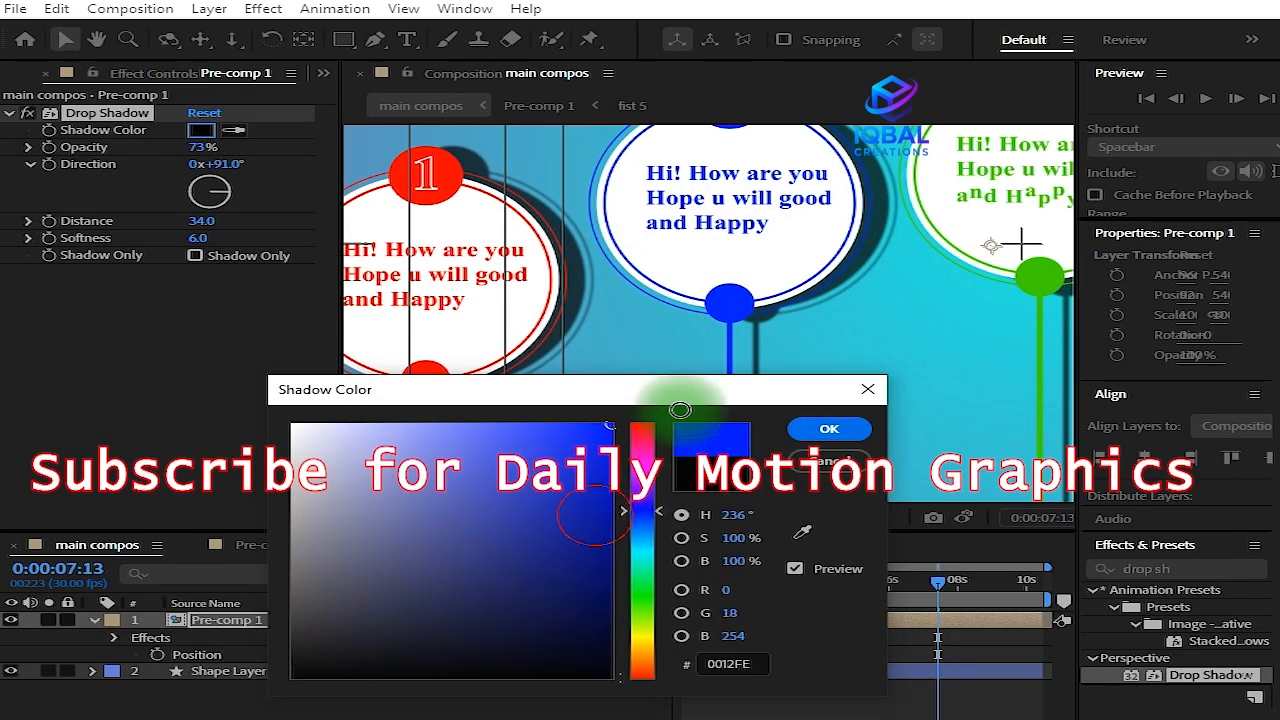
{"action": "left_click", "coordinate": [831, 429]}
Lower the blue drop shadow's opacity to 17%
{"action": "scroll", "coordinate": [712, 305], "scroll_direction": "down", "scroll_amount": 2}
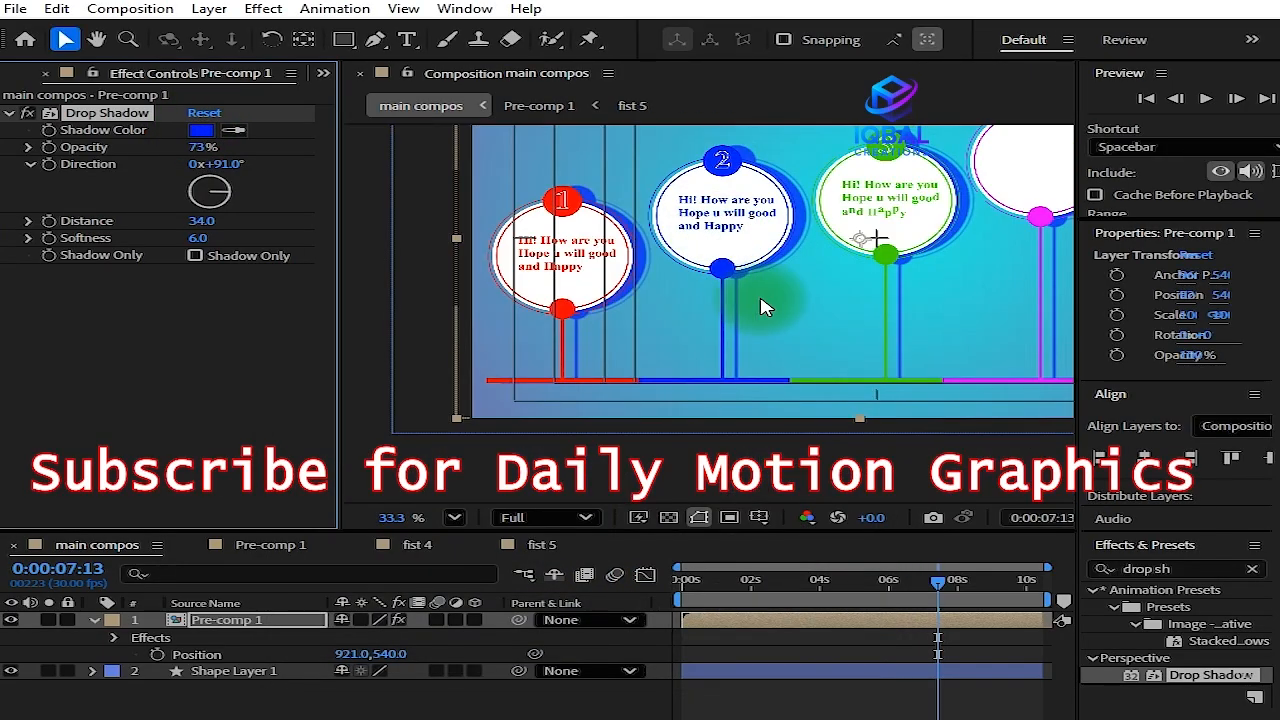
{"action": "scroll", "coordinate": [700, 385], "scroll_direction": "down", "scroll_amount": 1}
{"action": "scroll", "coordinate": [748, 380], "scroll_direction": "up", "scroll_amount": 2}
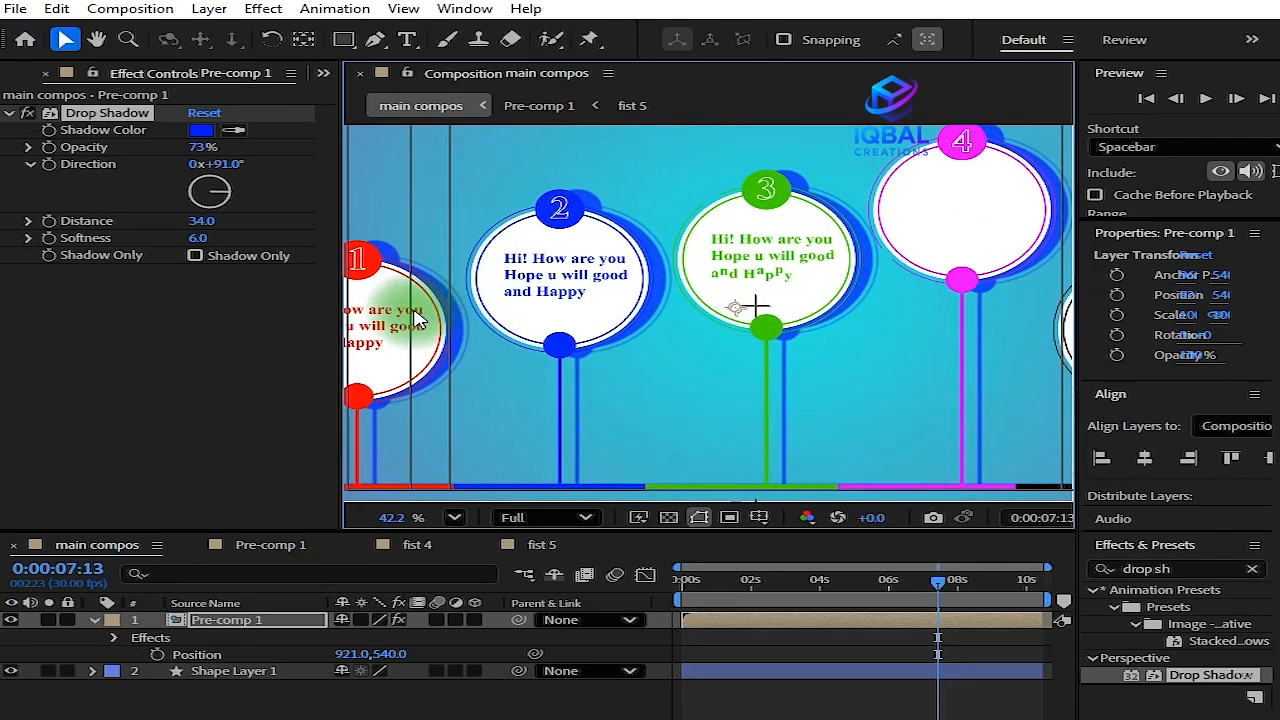
{"action": "left_click_drag", "start_coordinate": [203, 148], "coordinate": [74, 172]}
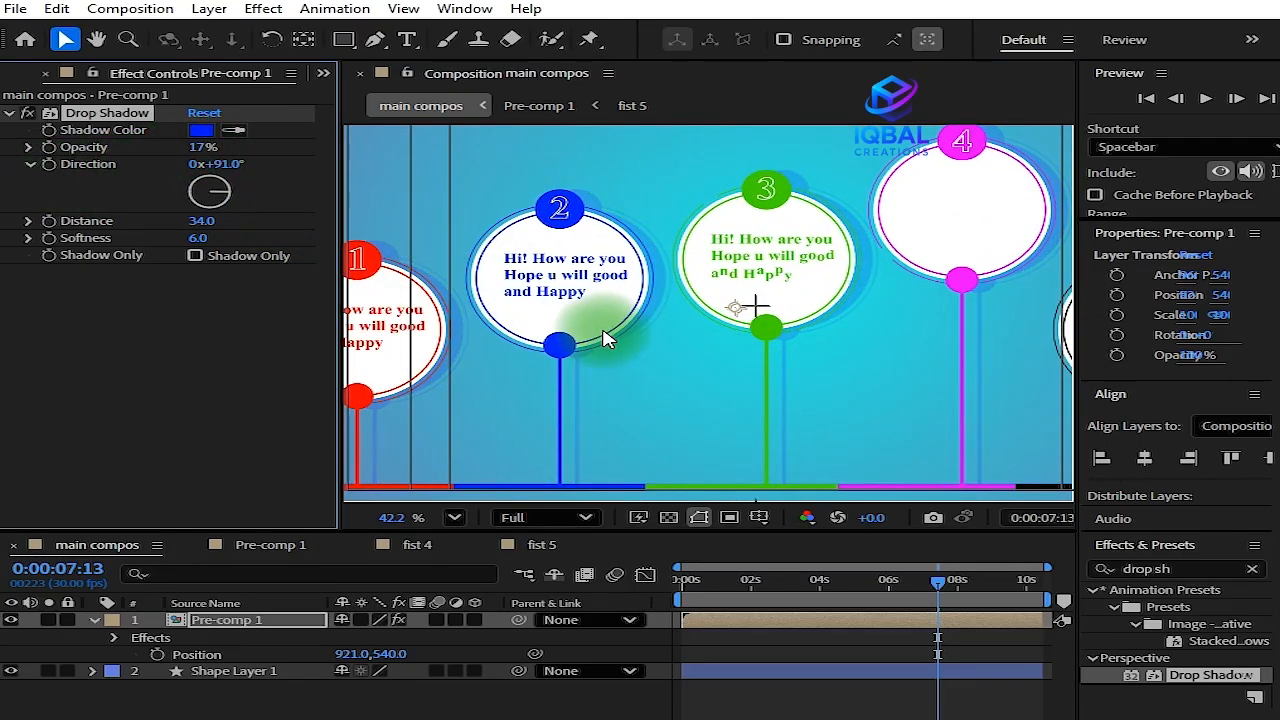
{"action": "scroll", "coordinate": [605, 325], "scroll_direction": "down", "scroll_amount": 1}
Deselect the layer and preview the shadowed infographic animation from the start of main compos
{"action": "left_click", "coordinate": [780, 712]}
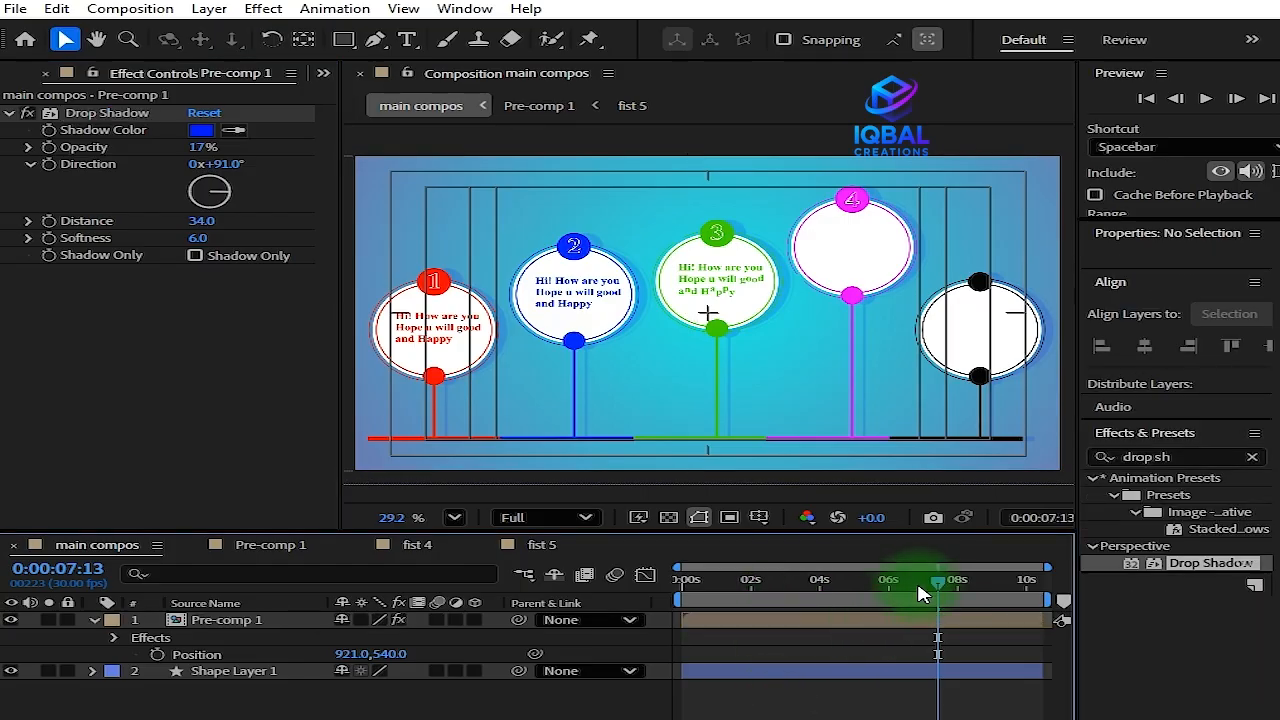
{"action": "key", "text": "Home"}
{"action": "key", "text": "space"}
{"action": "scroll", "coordinate": [802, 302], "scroll_direction": "down", "scroll_amount": 1}
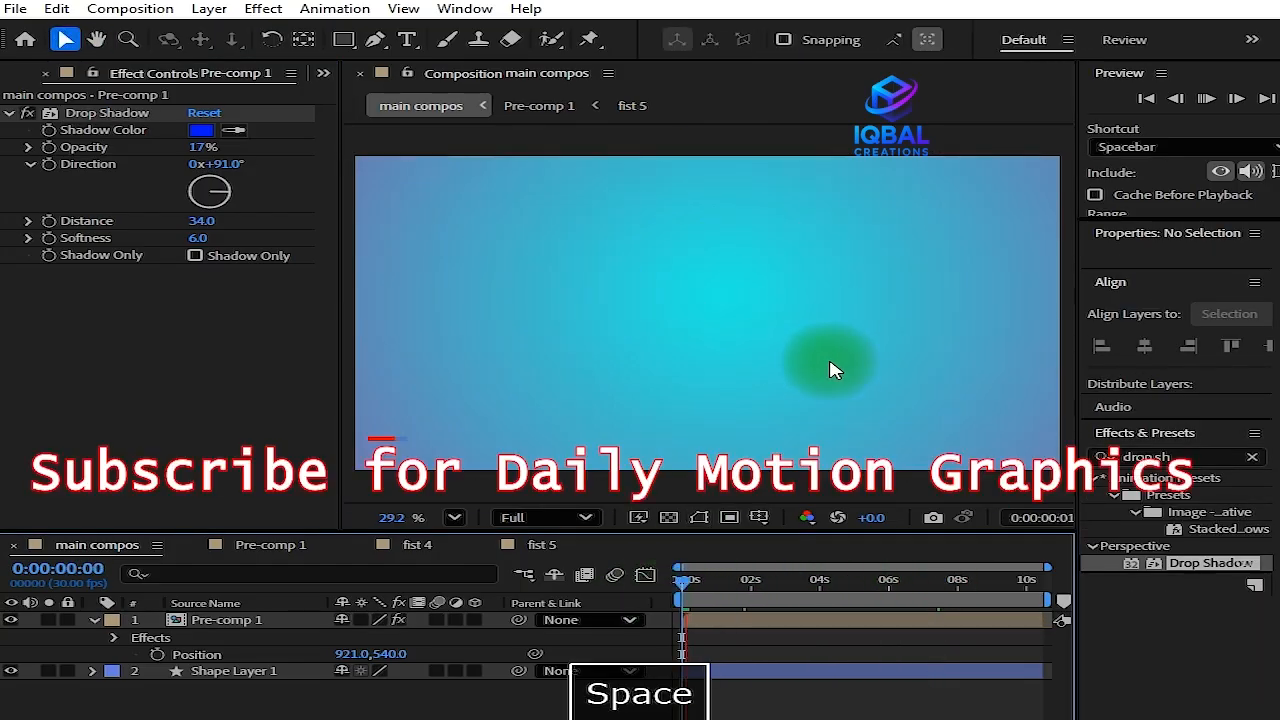